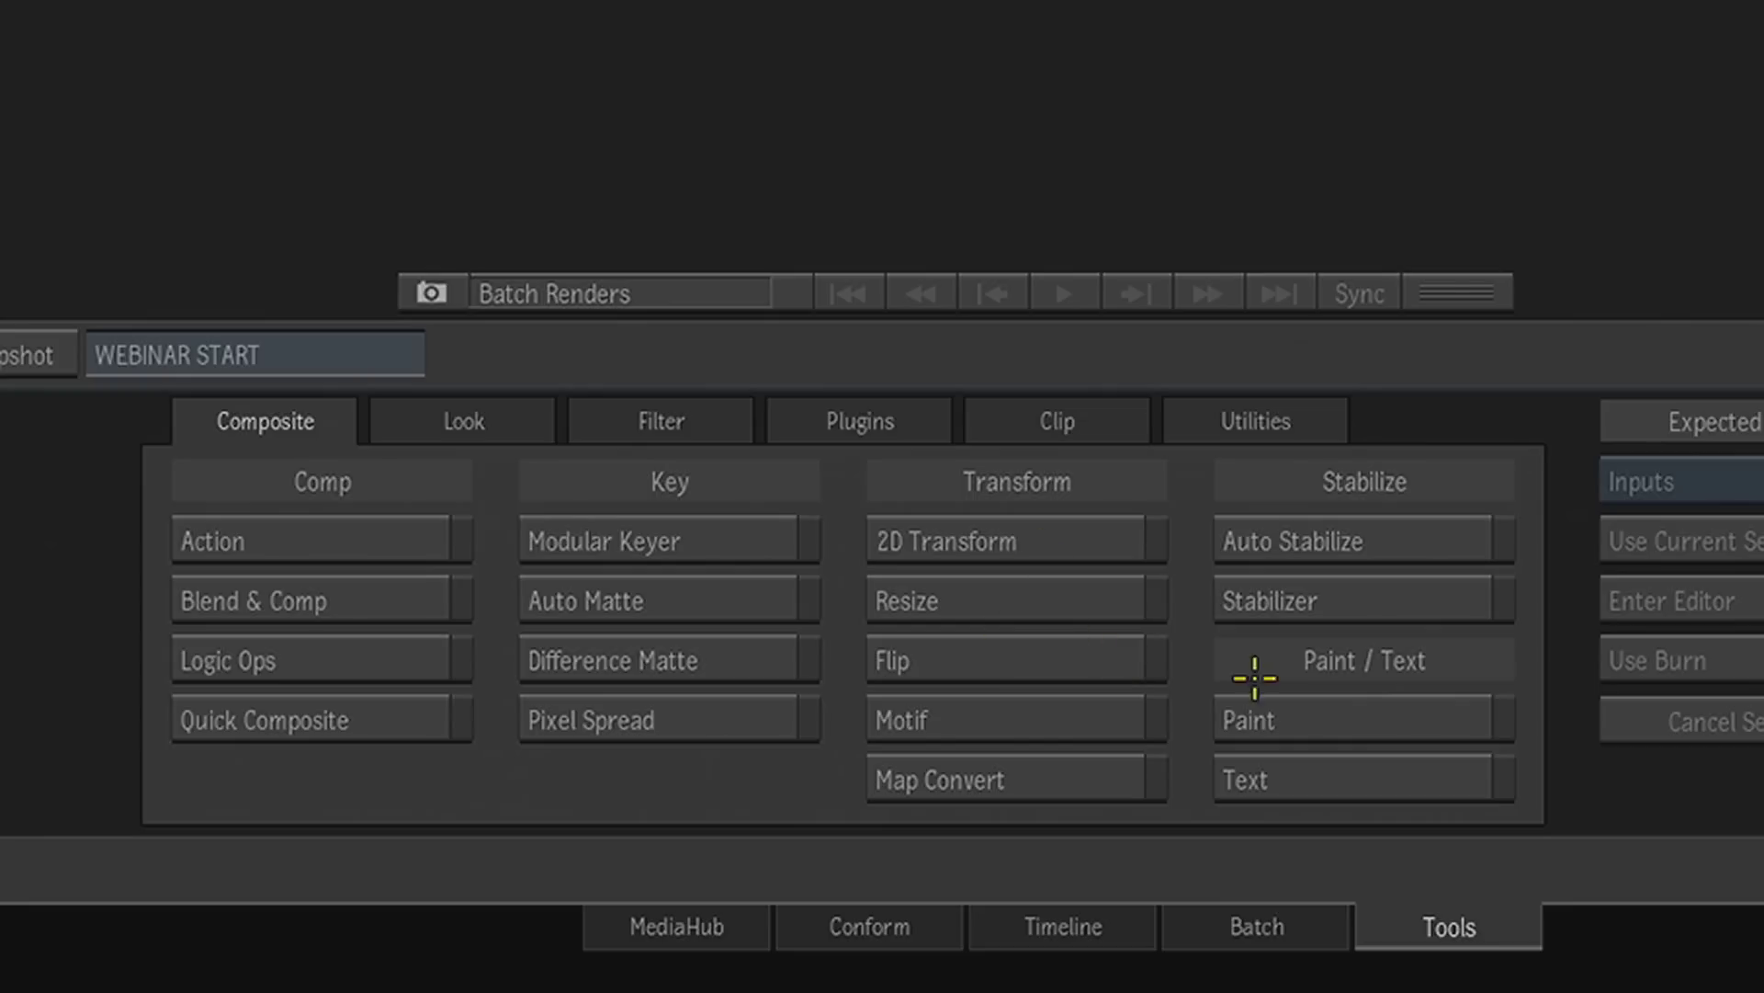
# - Apply the Glow look tool to the in_darkness_trl_1080p clip, using the empty space beside it as the render destination
pyautogui.click(464, 431)
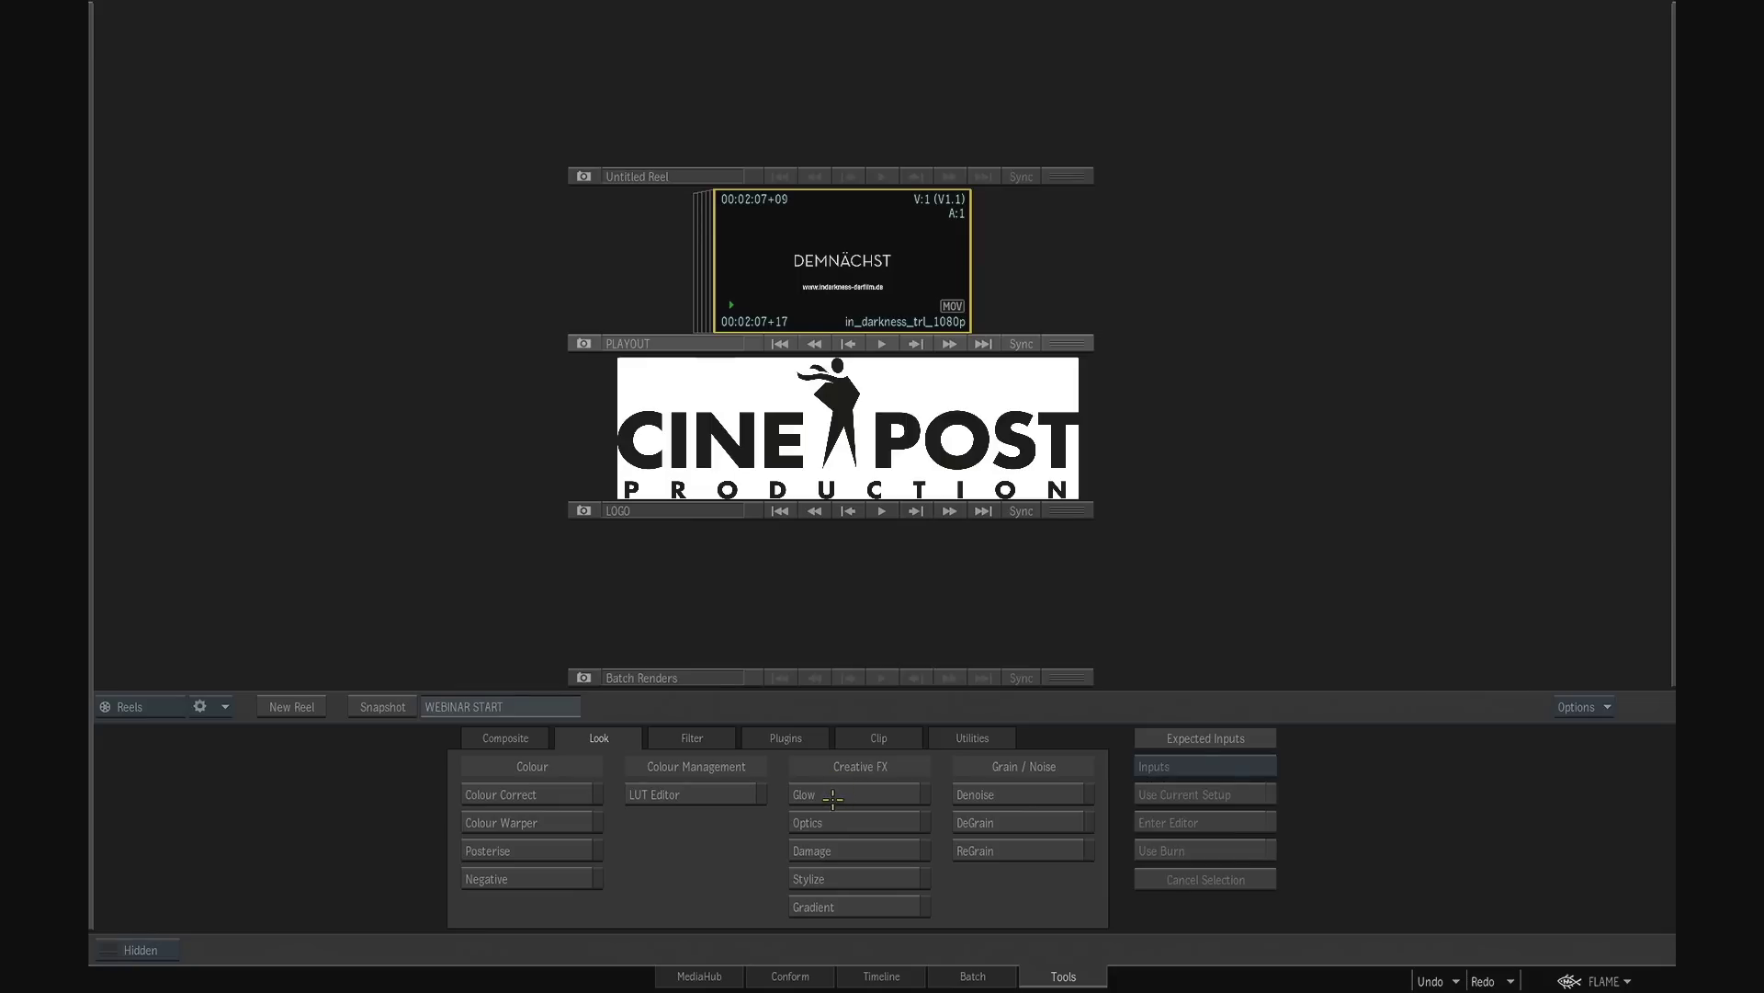
pyautogui.click(832, 796)
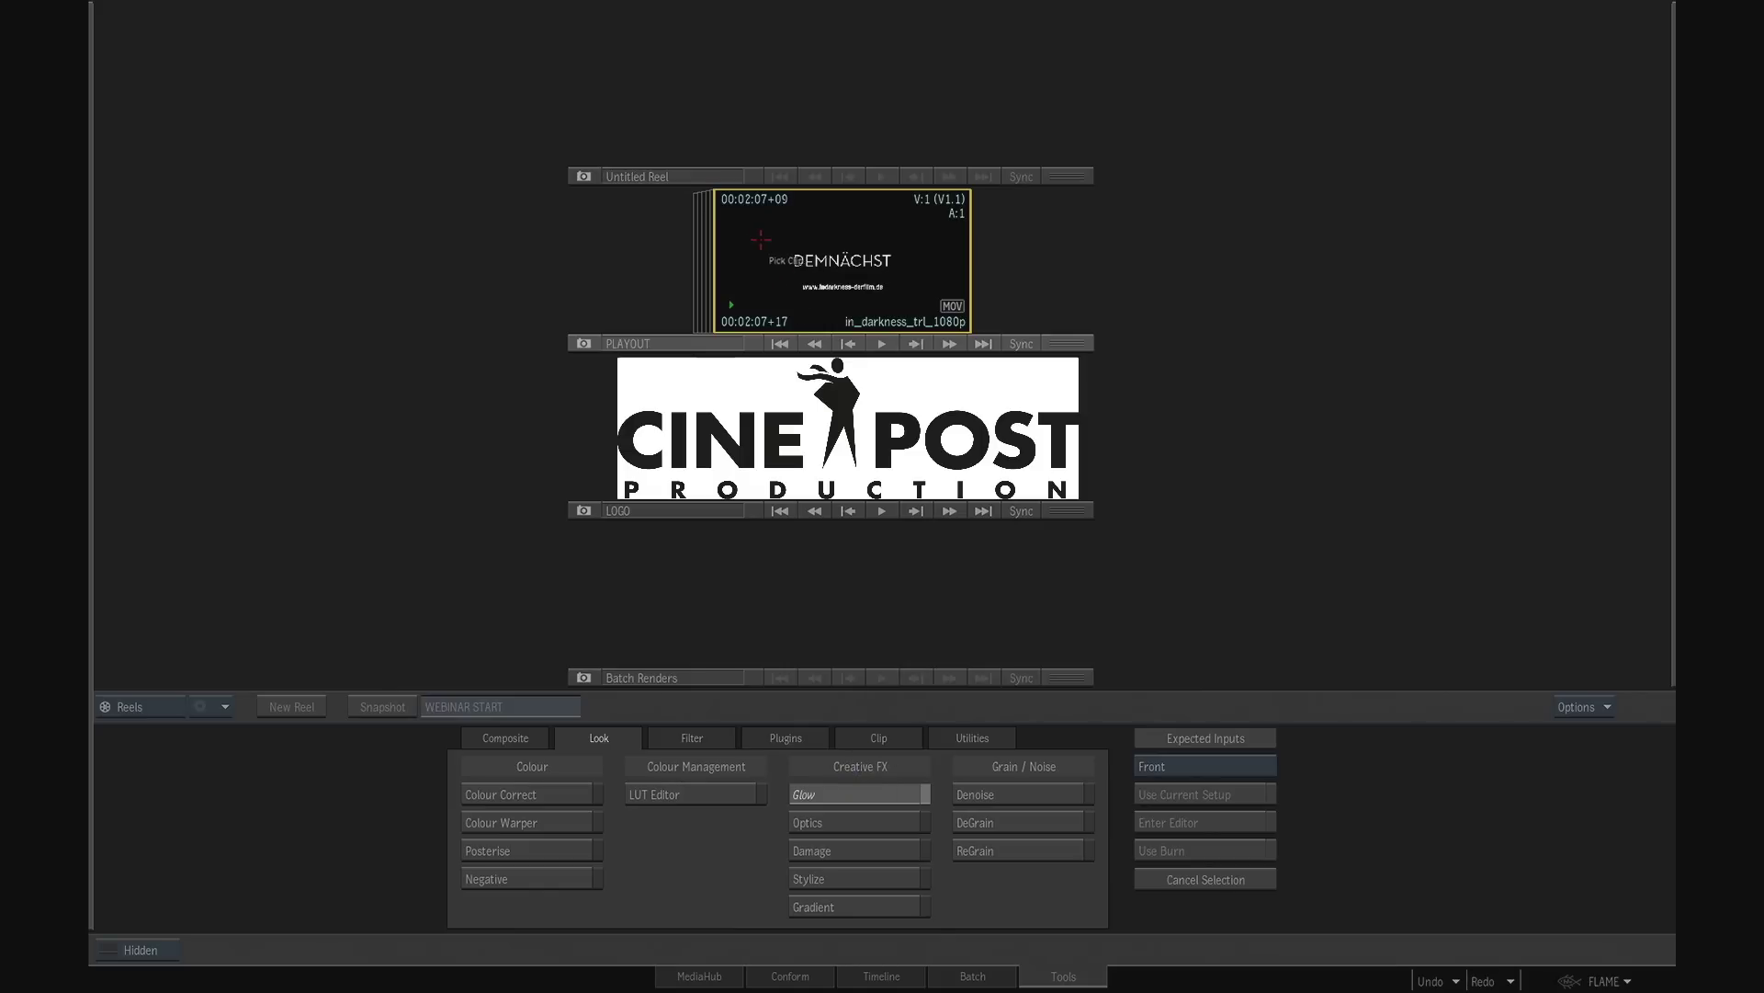
pyautogui.click(781, 219)
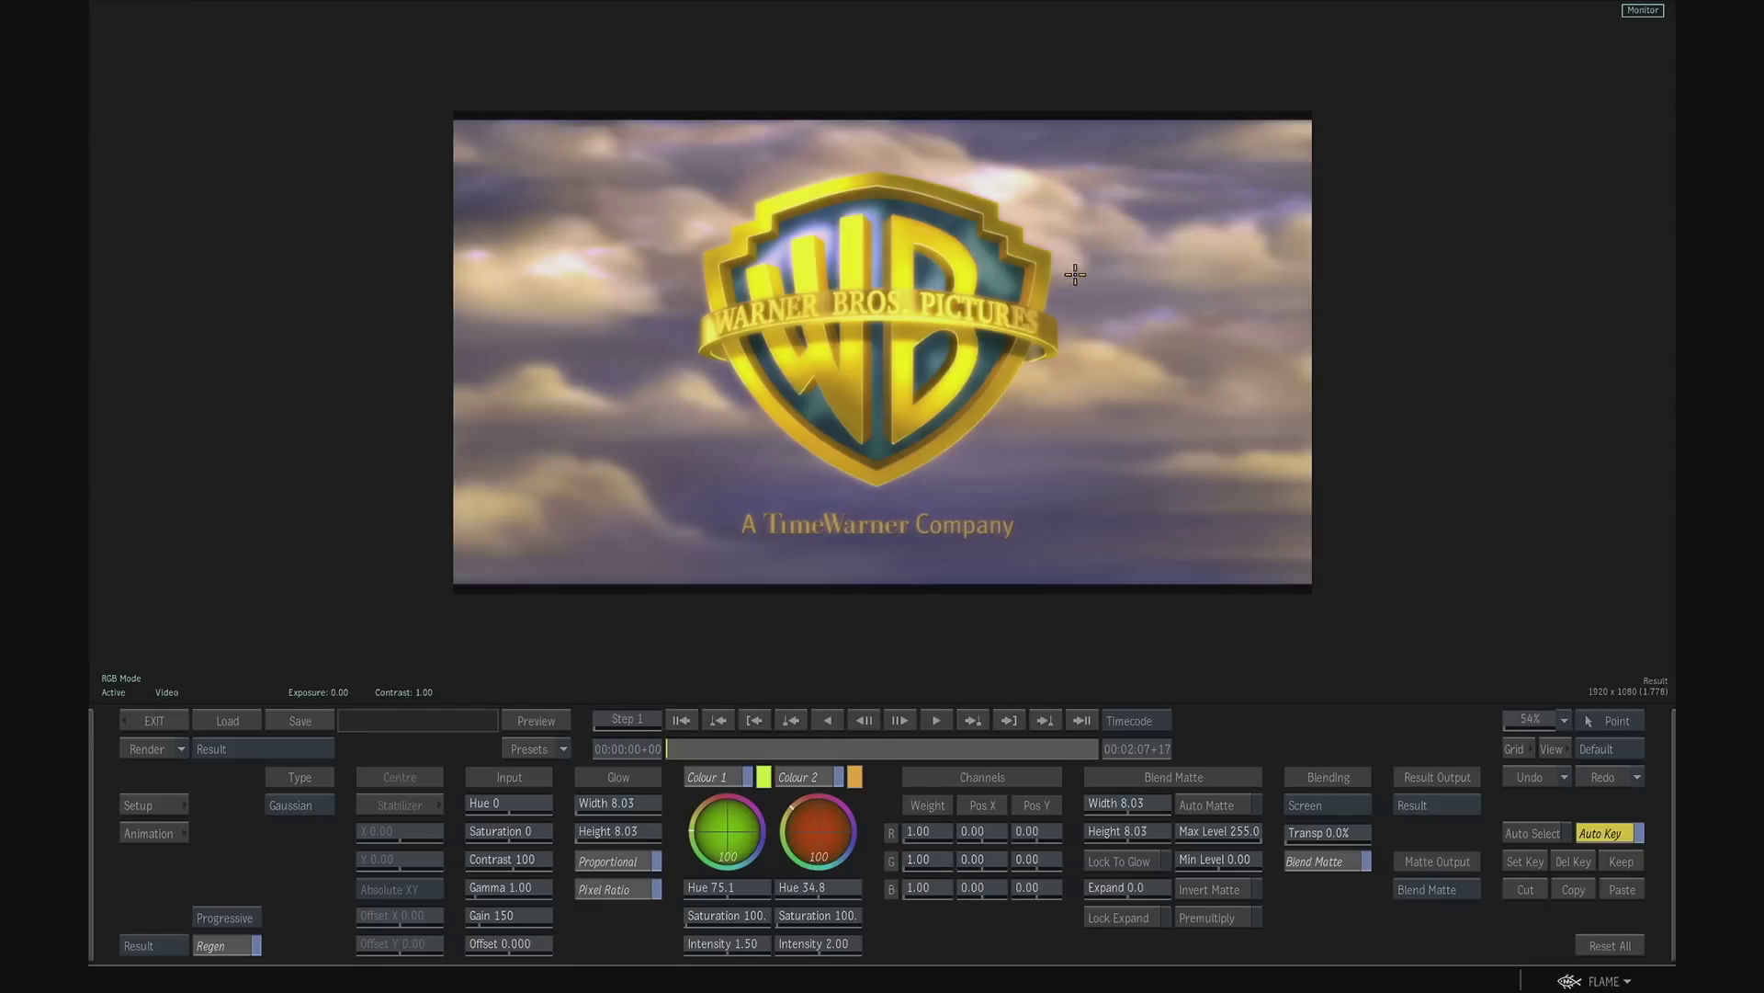
pyautogui.click(1077, 267)
# - Switch the glow type to Radial and load the Rays preset
pyautogui.click(317, 806)
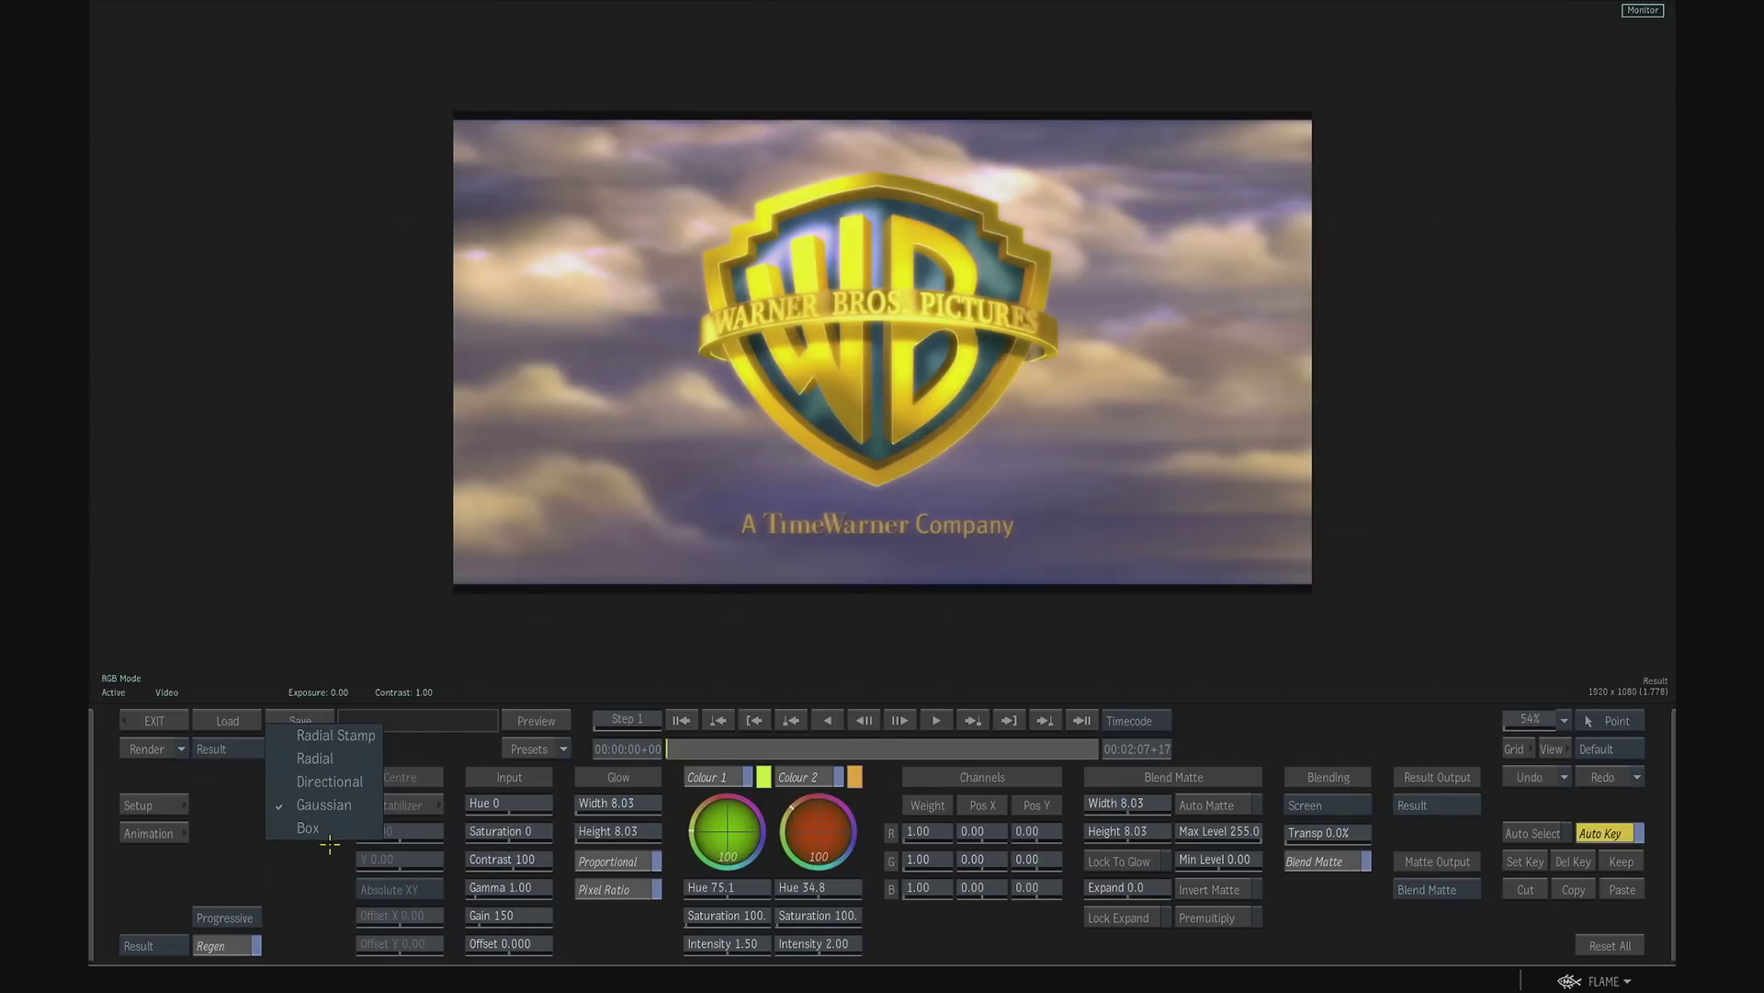
pyautogui.click(338, 759)
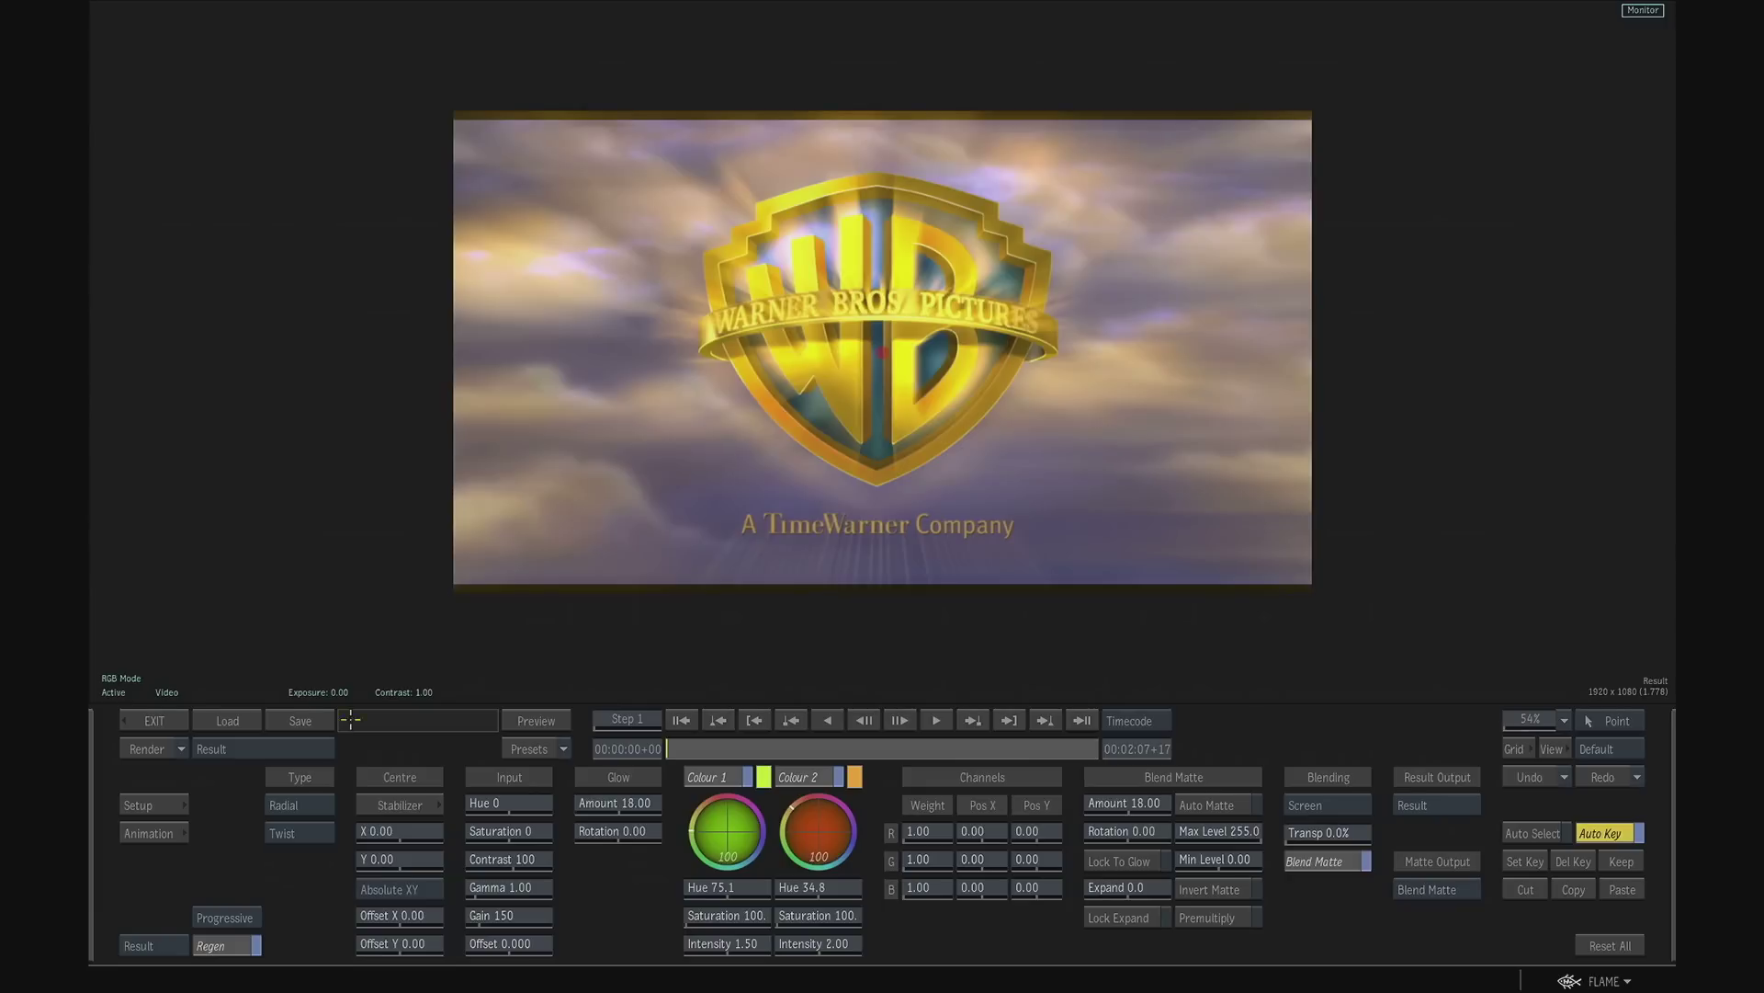
pyautogui.click(556, 749)
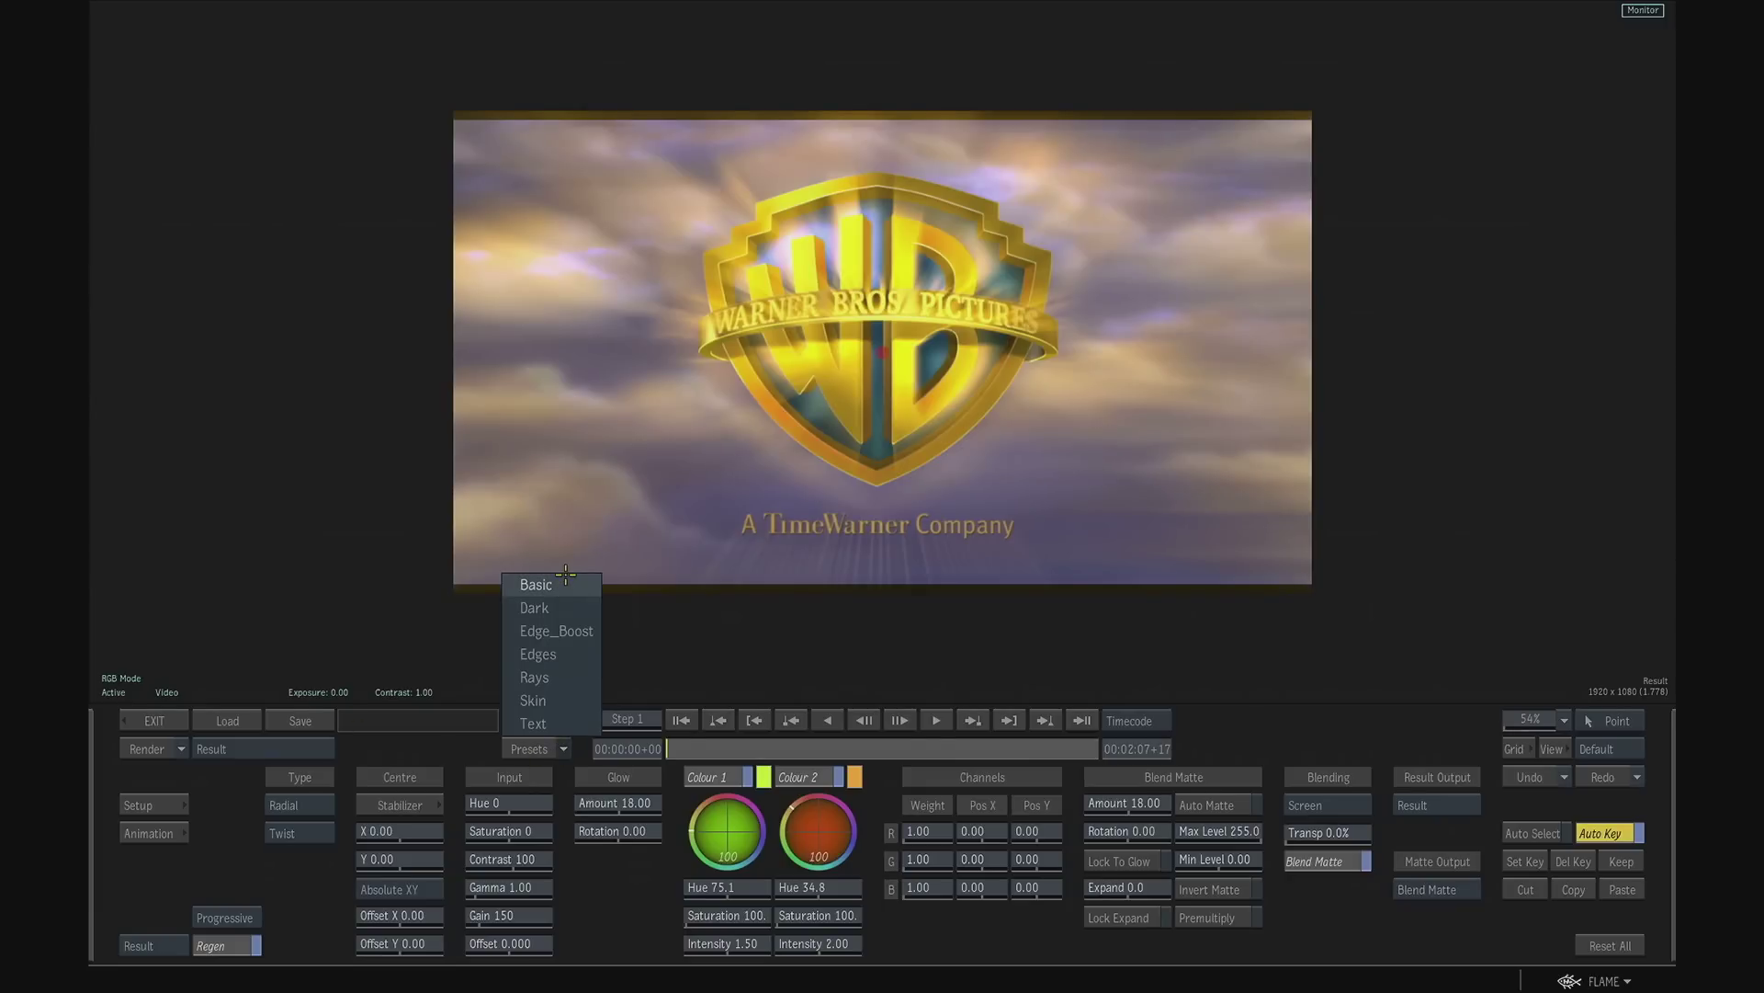
pyautogui.click(563, 677)
pyautogui.click(926, 552)
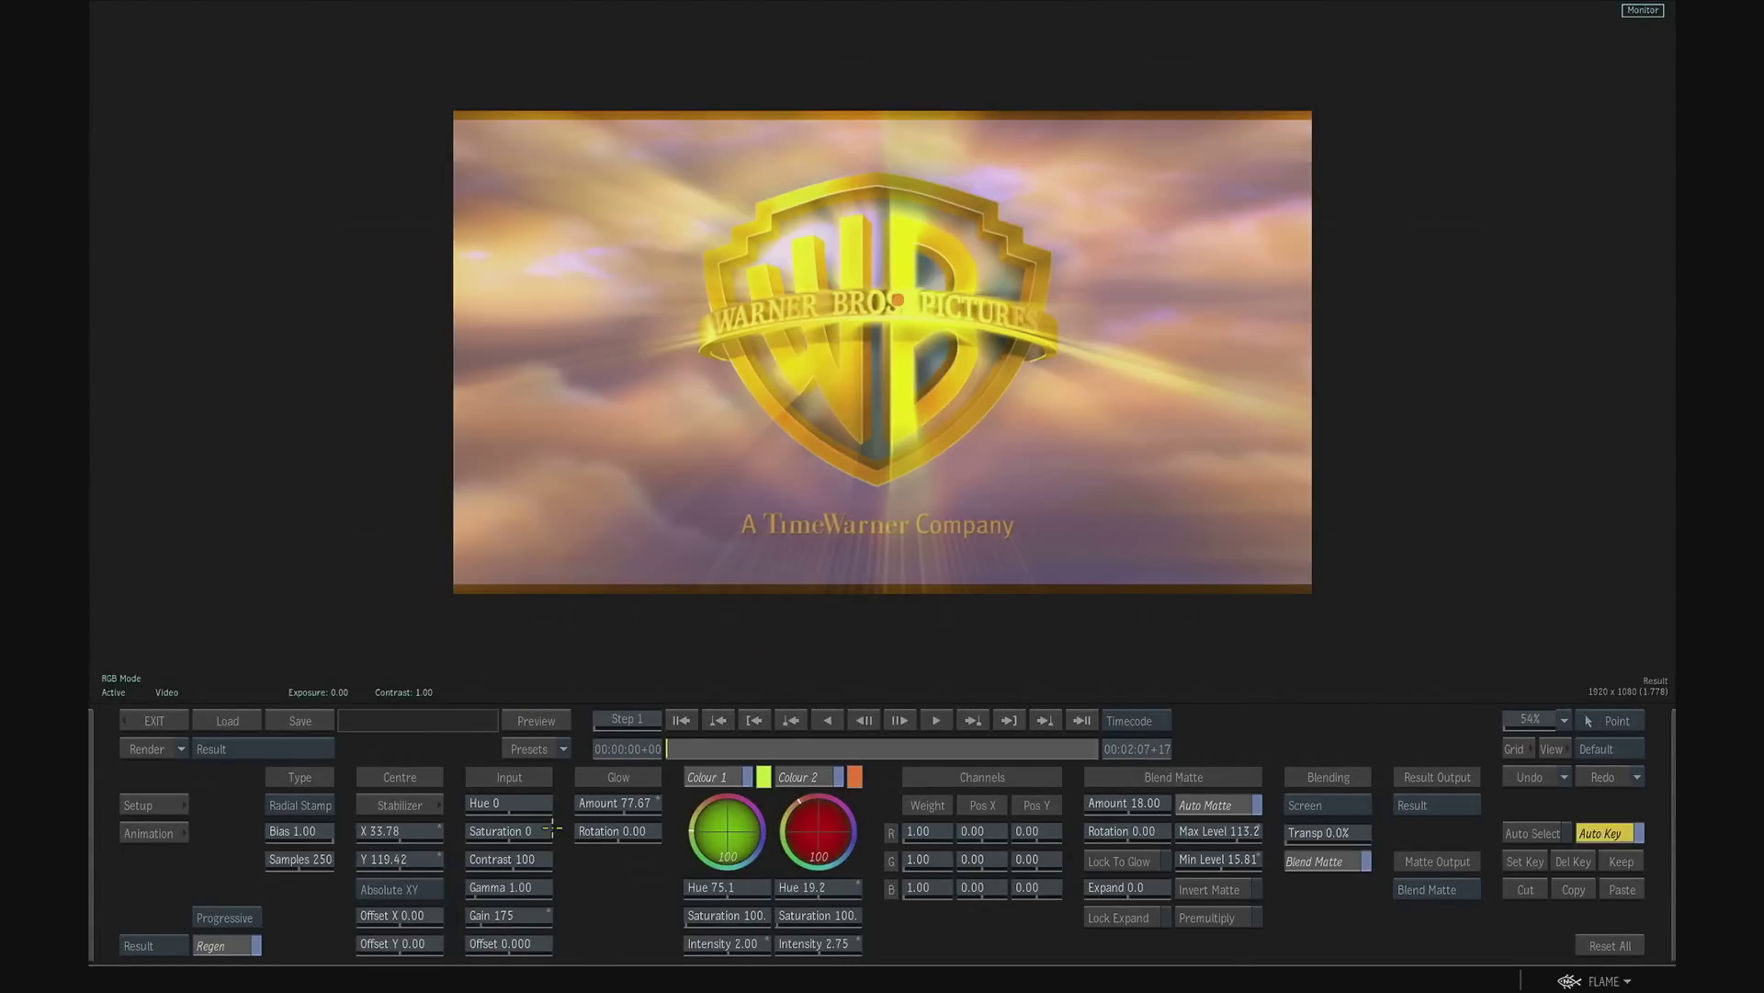
# - Start rendering the glow result, interrupt it after the first frames, and exit the Glow editor
pyautogui.click(153, 752)
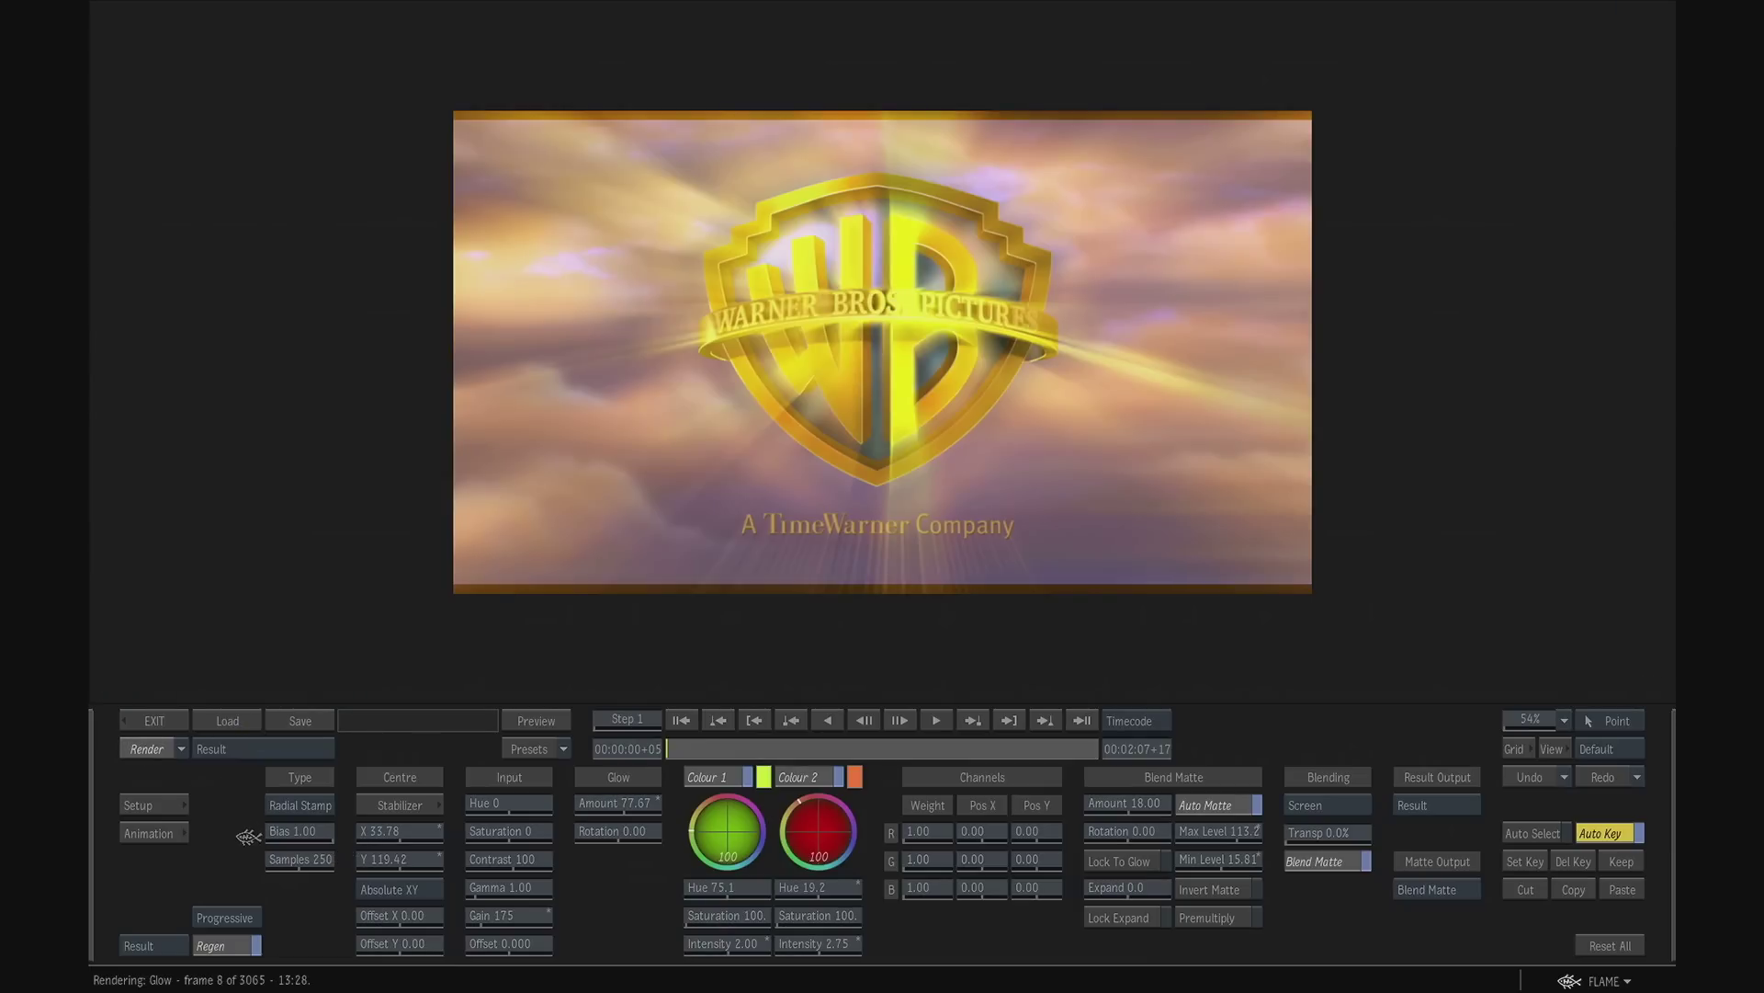
pyautogui.click(233, 825)
pyautogui.click(155, 720)
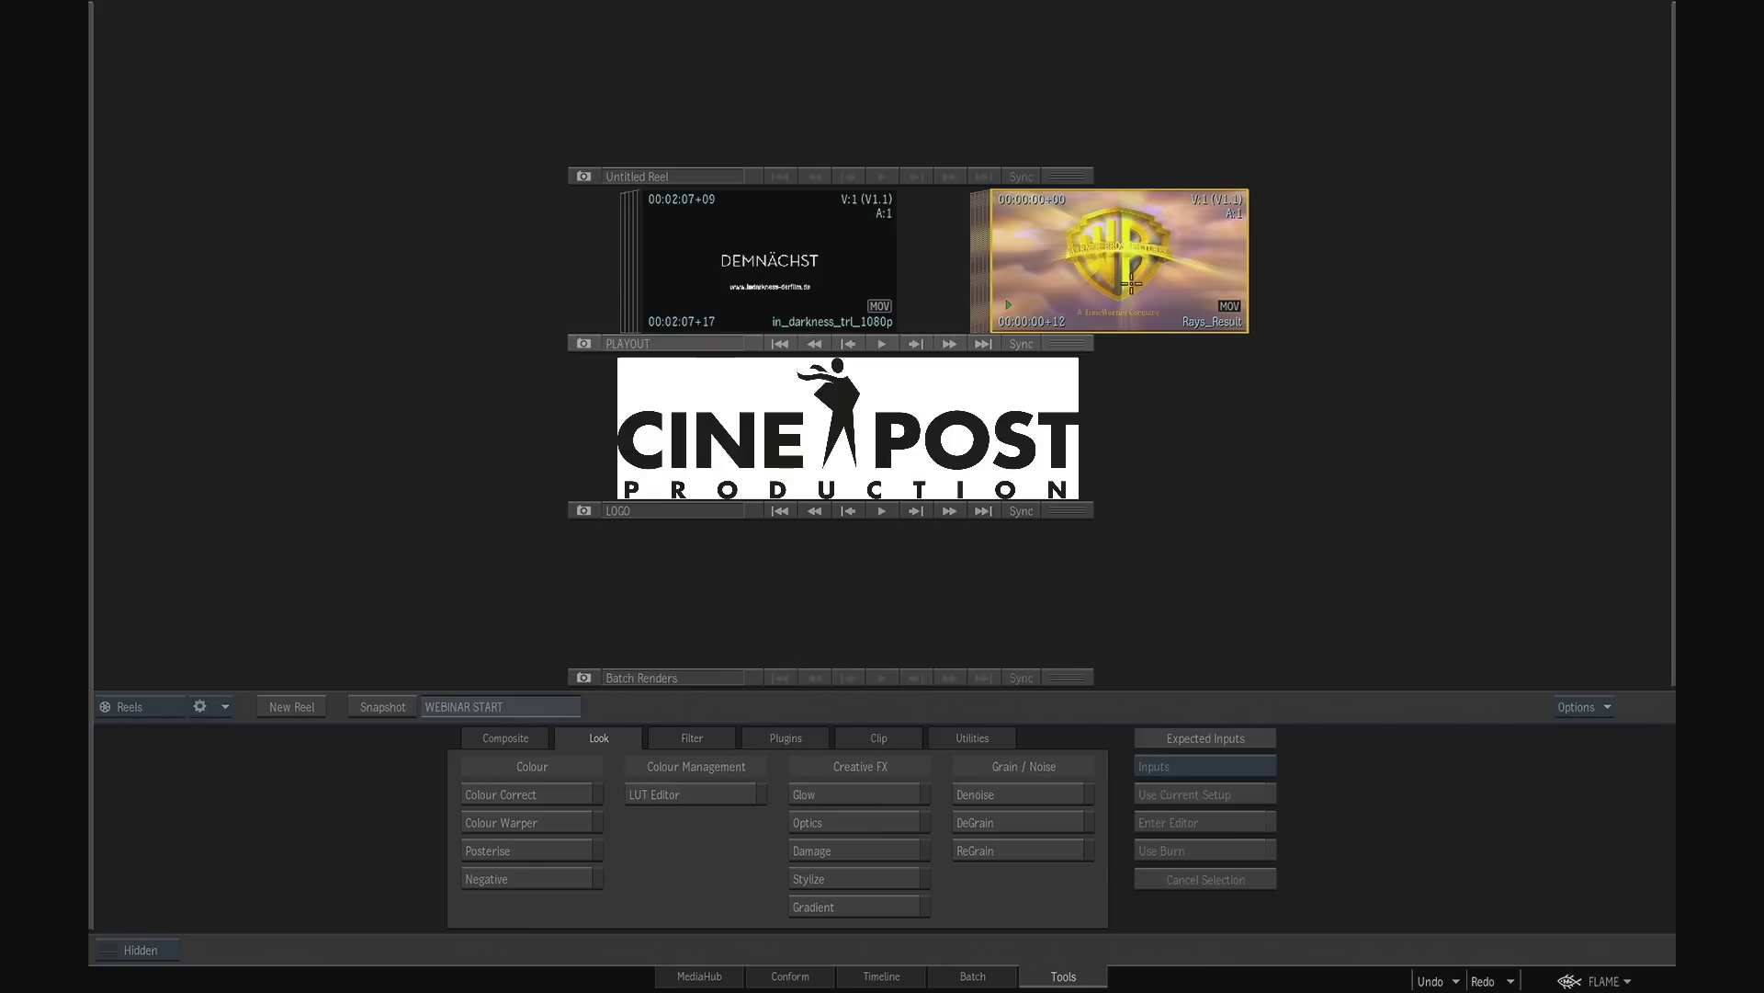
# - Remove the Rays_Result clip from the reel and recentre the in_darkness_trl_1080p clip
pyautogui.moveTo(1127, 267); pyautogui.dragTo(1178, 990)
pyautogui.moveTo(795, 265); pyautogui.dragTo(898, 267)
pyautogui.moveTo(1057, 257); pyautogui.dragTo(811, 239)
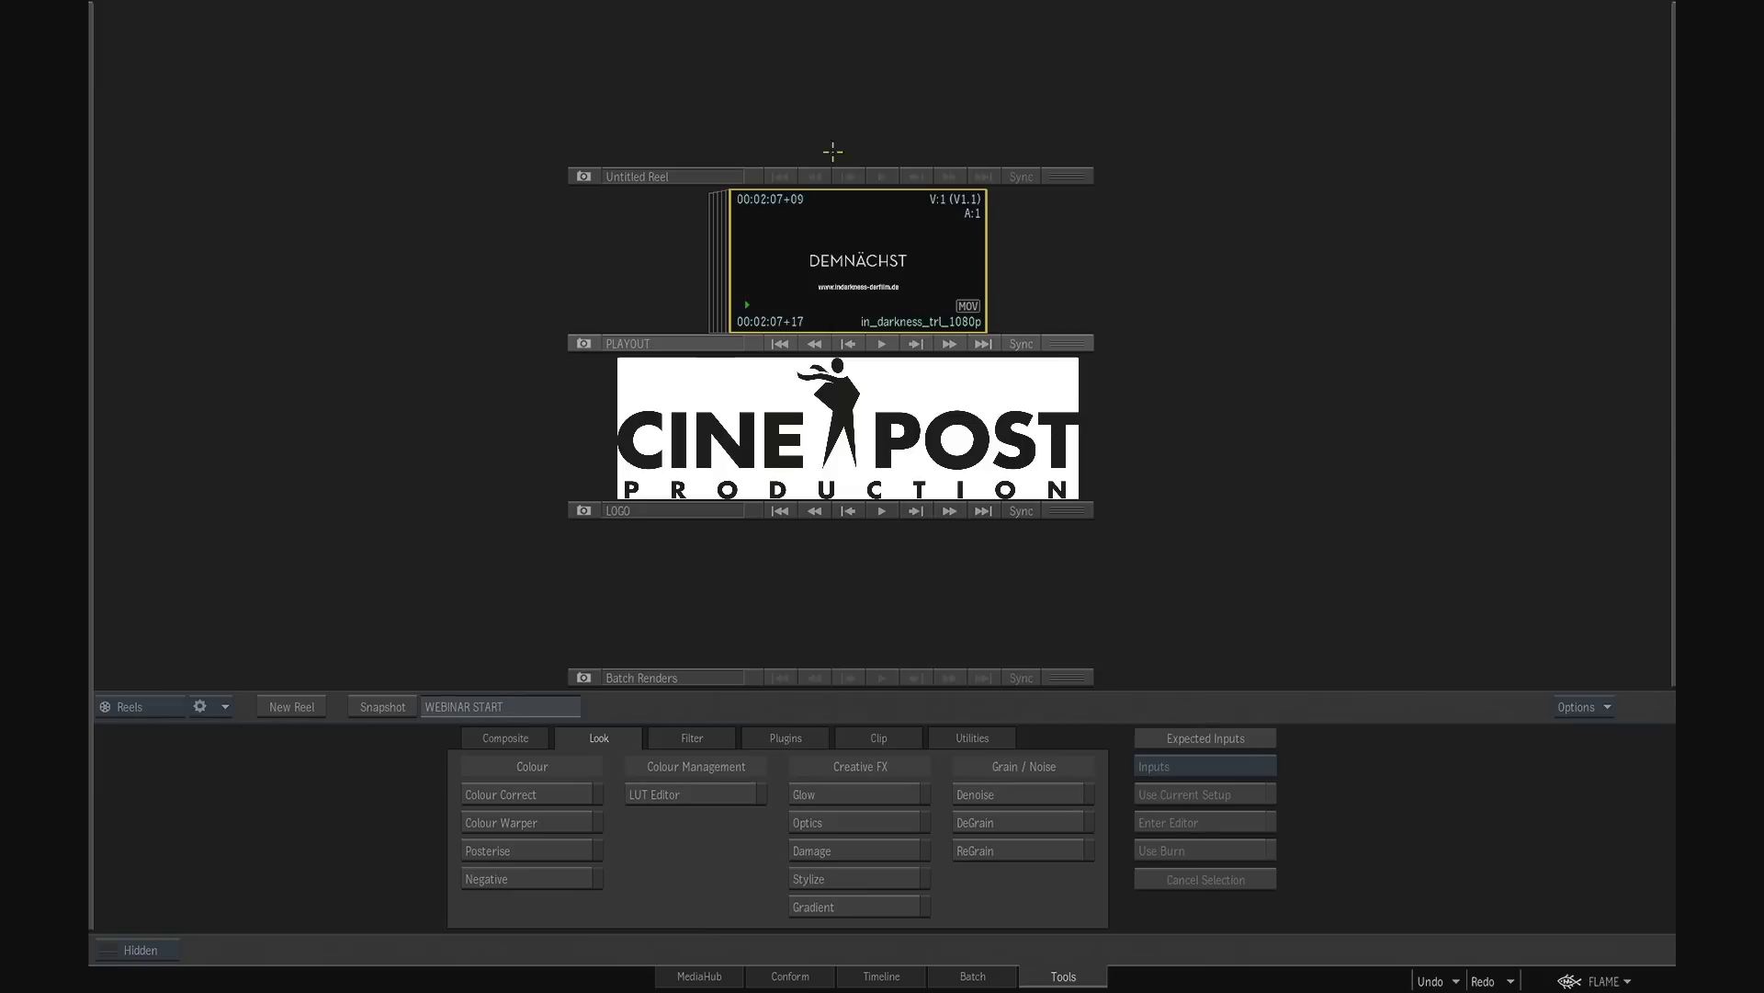
# - Examine the tools offered in the Filter, Plugins, Clip and Utilities categories
pyautogui.click(706, 740)
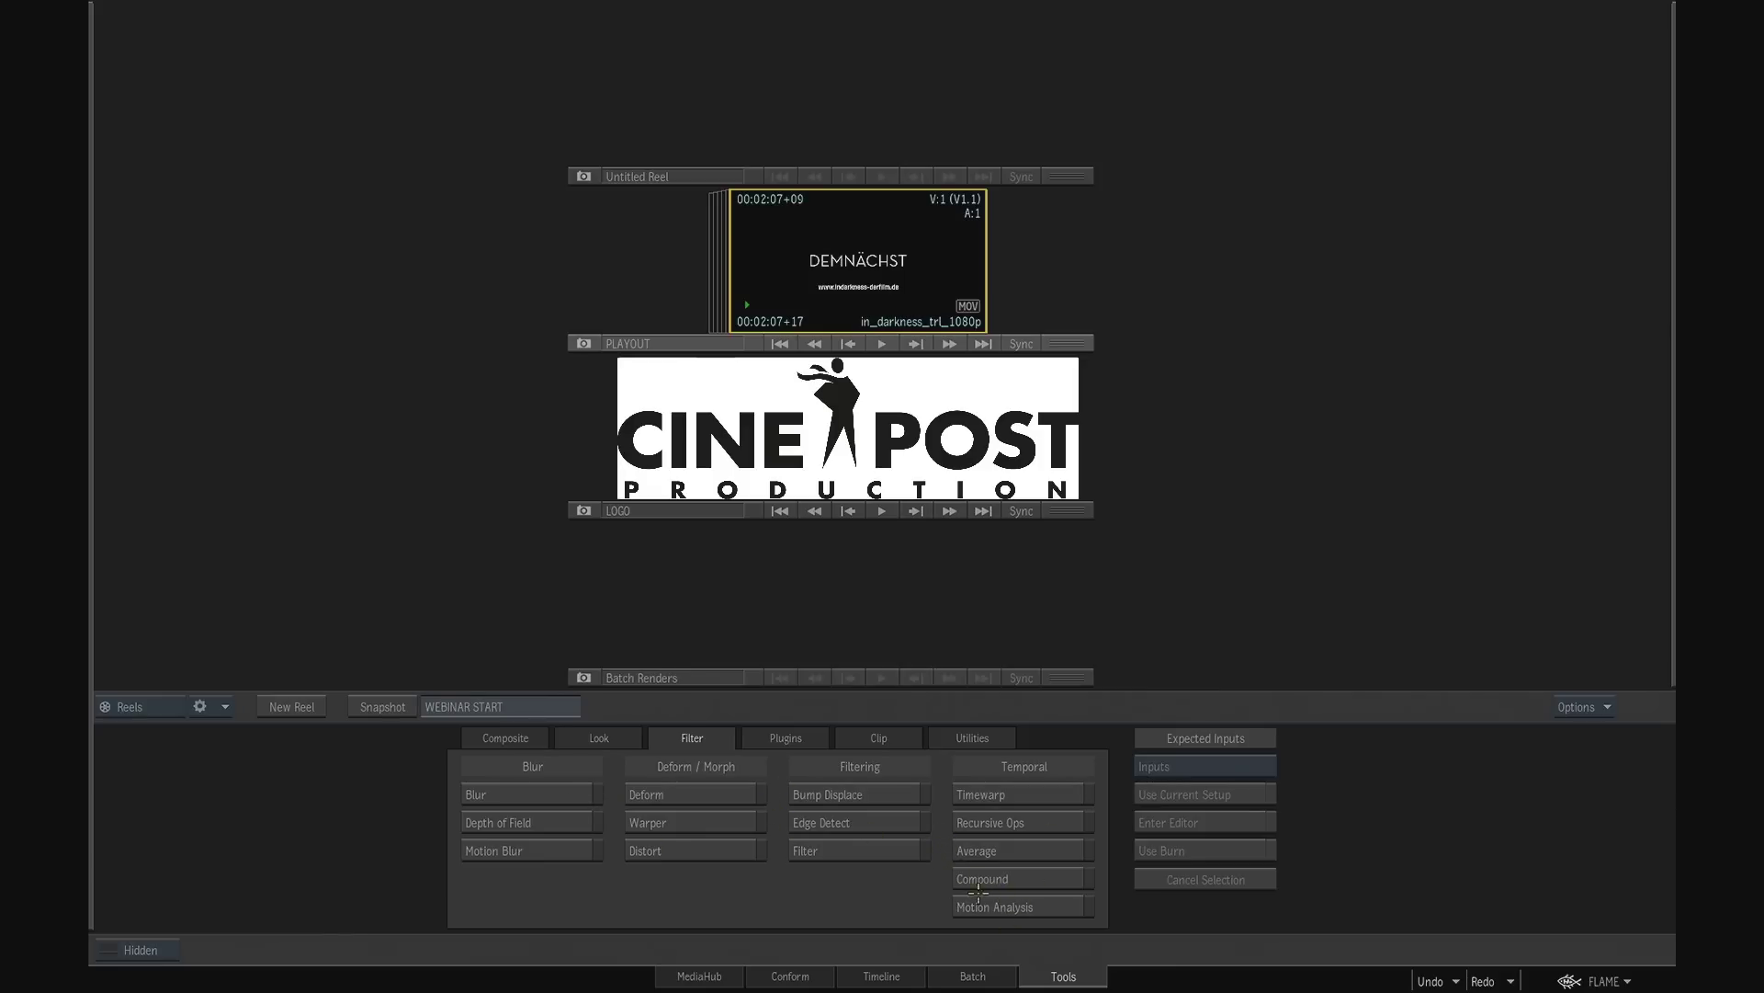
pyautogui.click(786, 739)
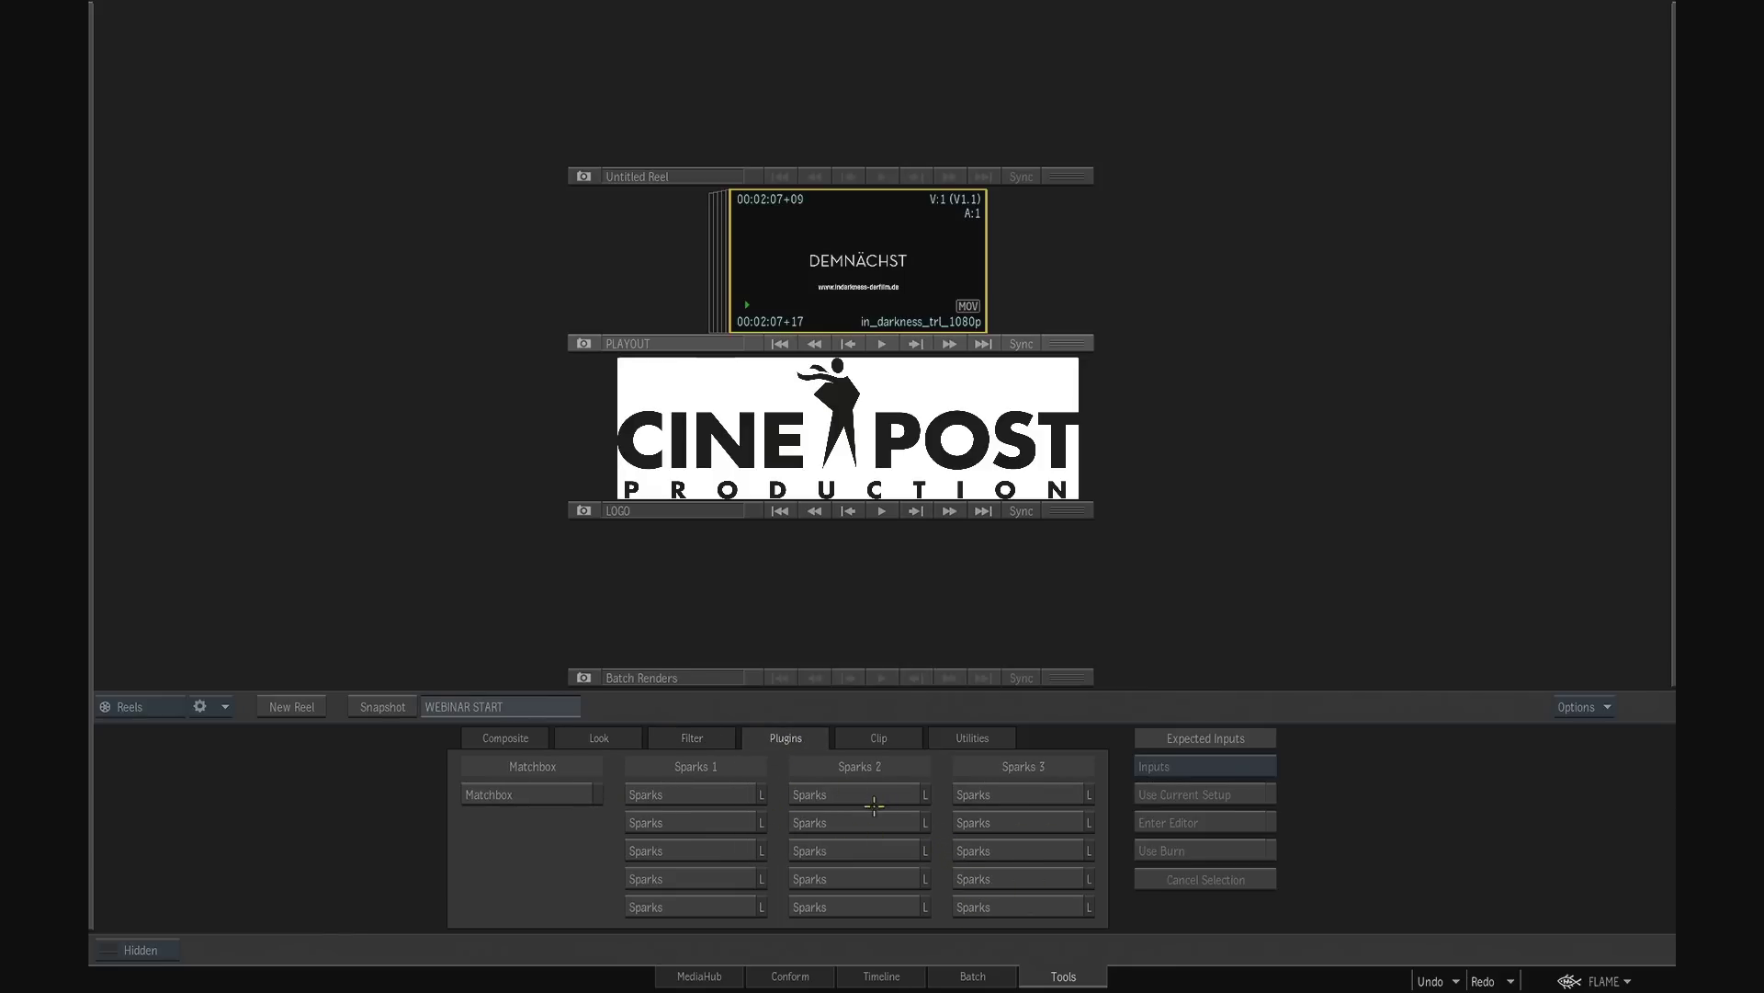
pyautogui.click(888, 741)
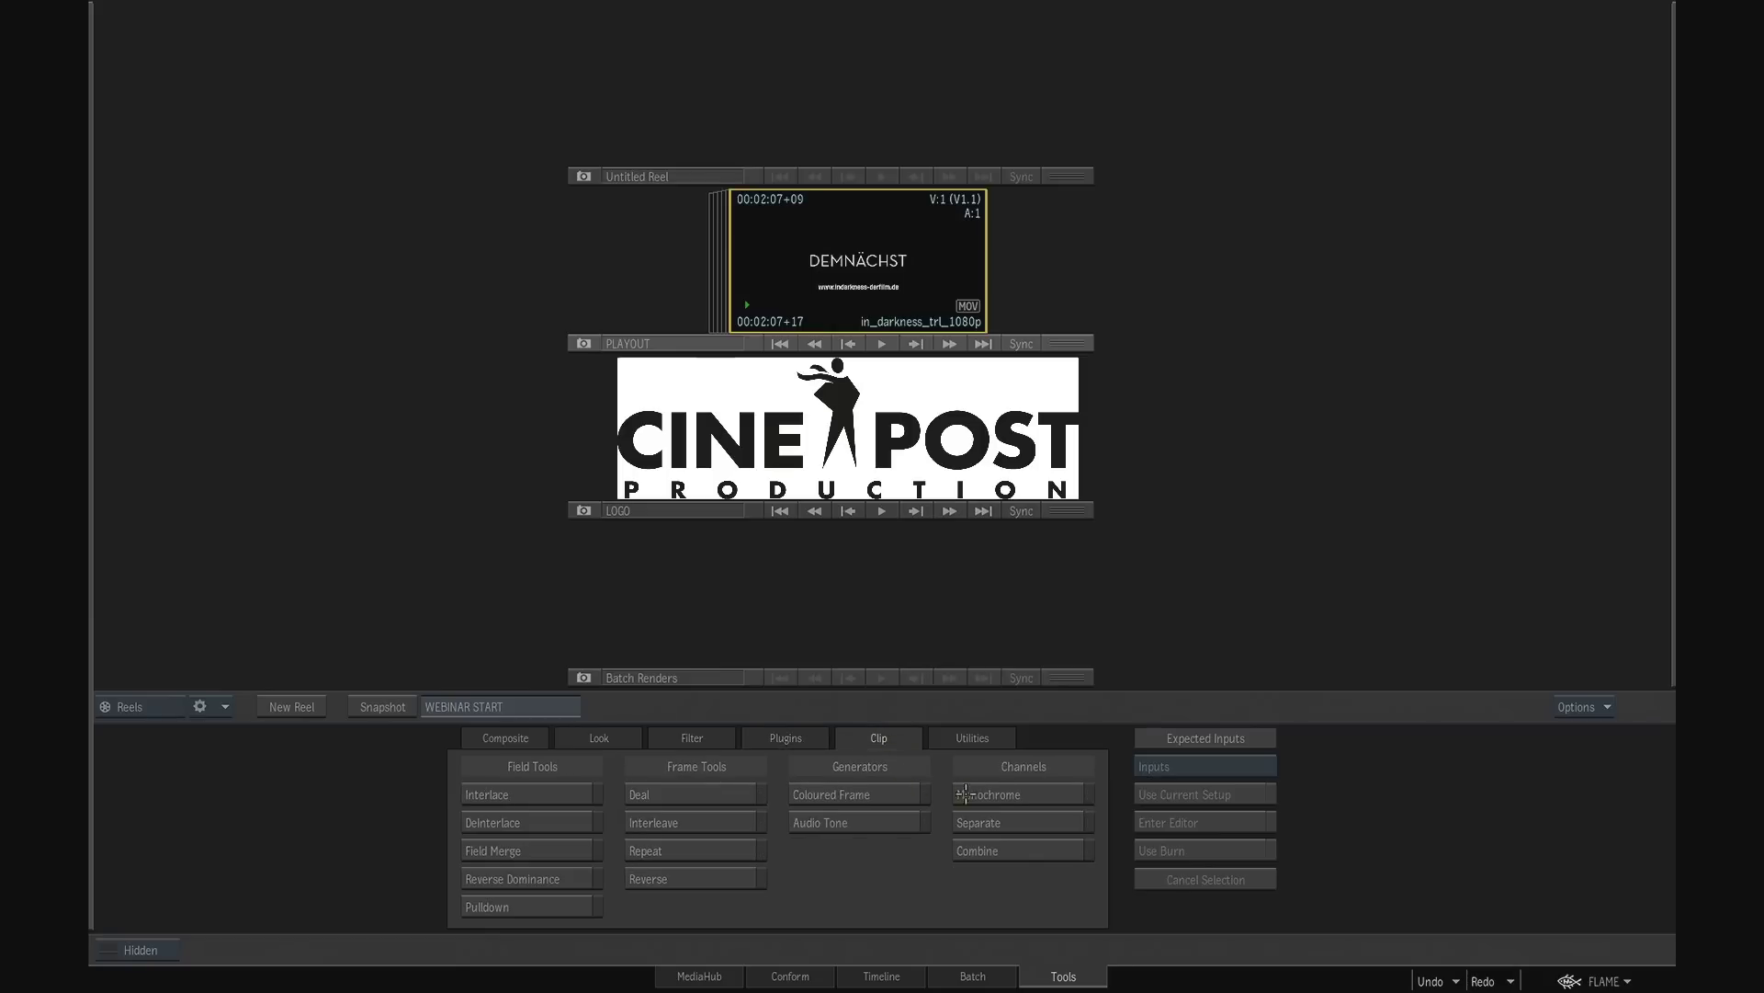
pyautogui.click(978, 739)
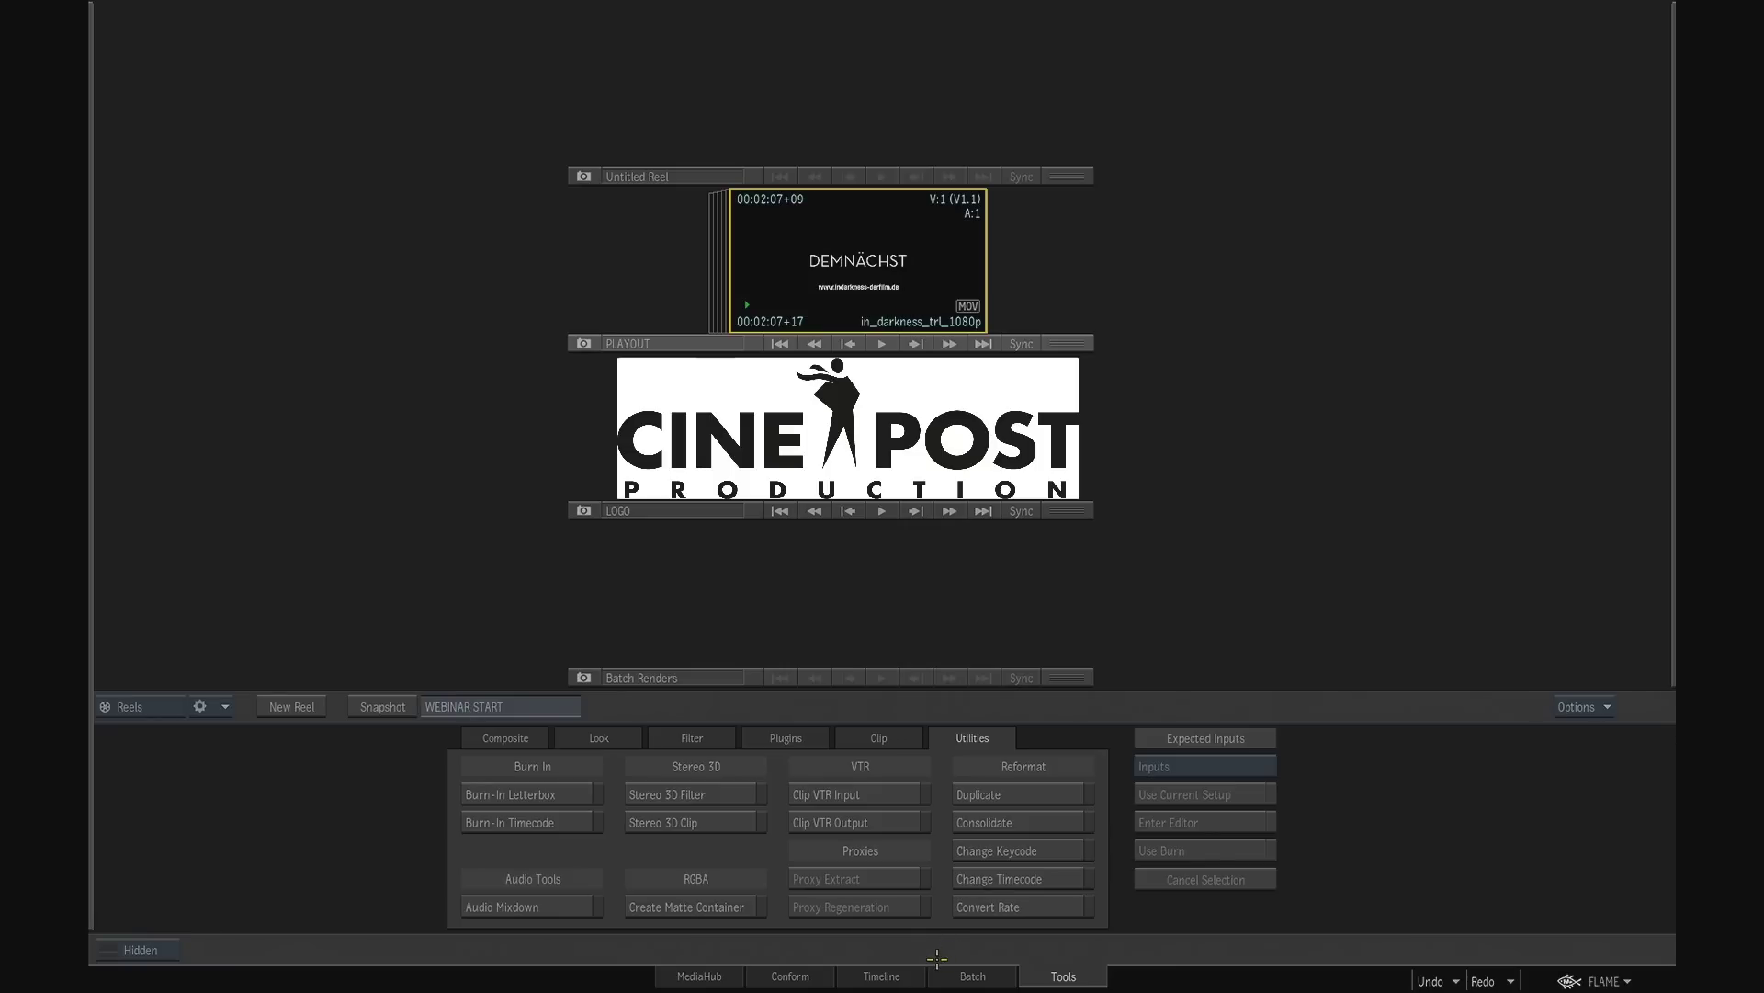
# - Browse the StorageMedia unmanaged folder in MediaHub, and open the In_Darkness folder inside the bookmarked images folder
pyautogui.click(713, 978)
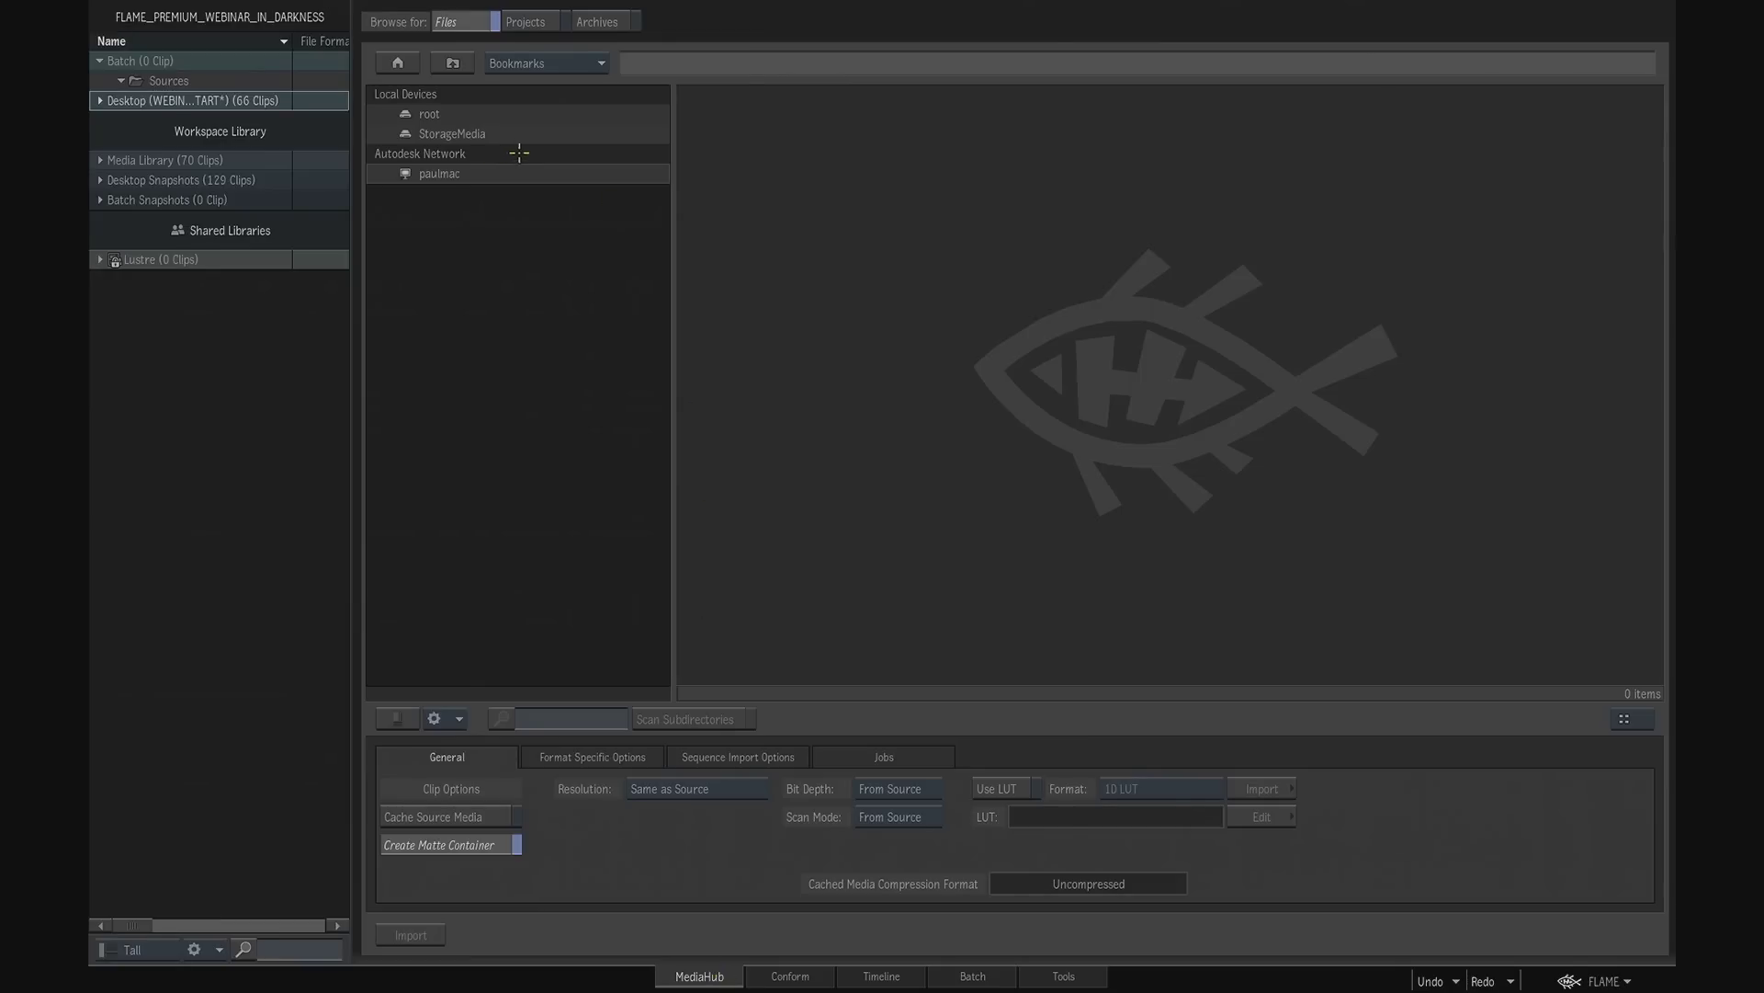
pyautogui.doubleClick(470, 134)
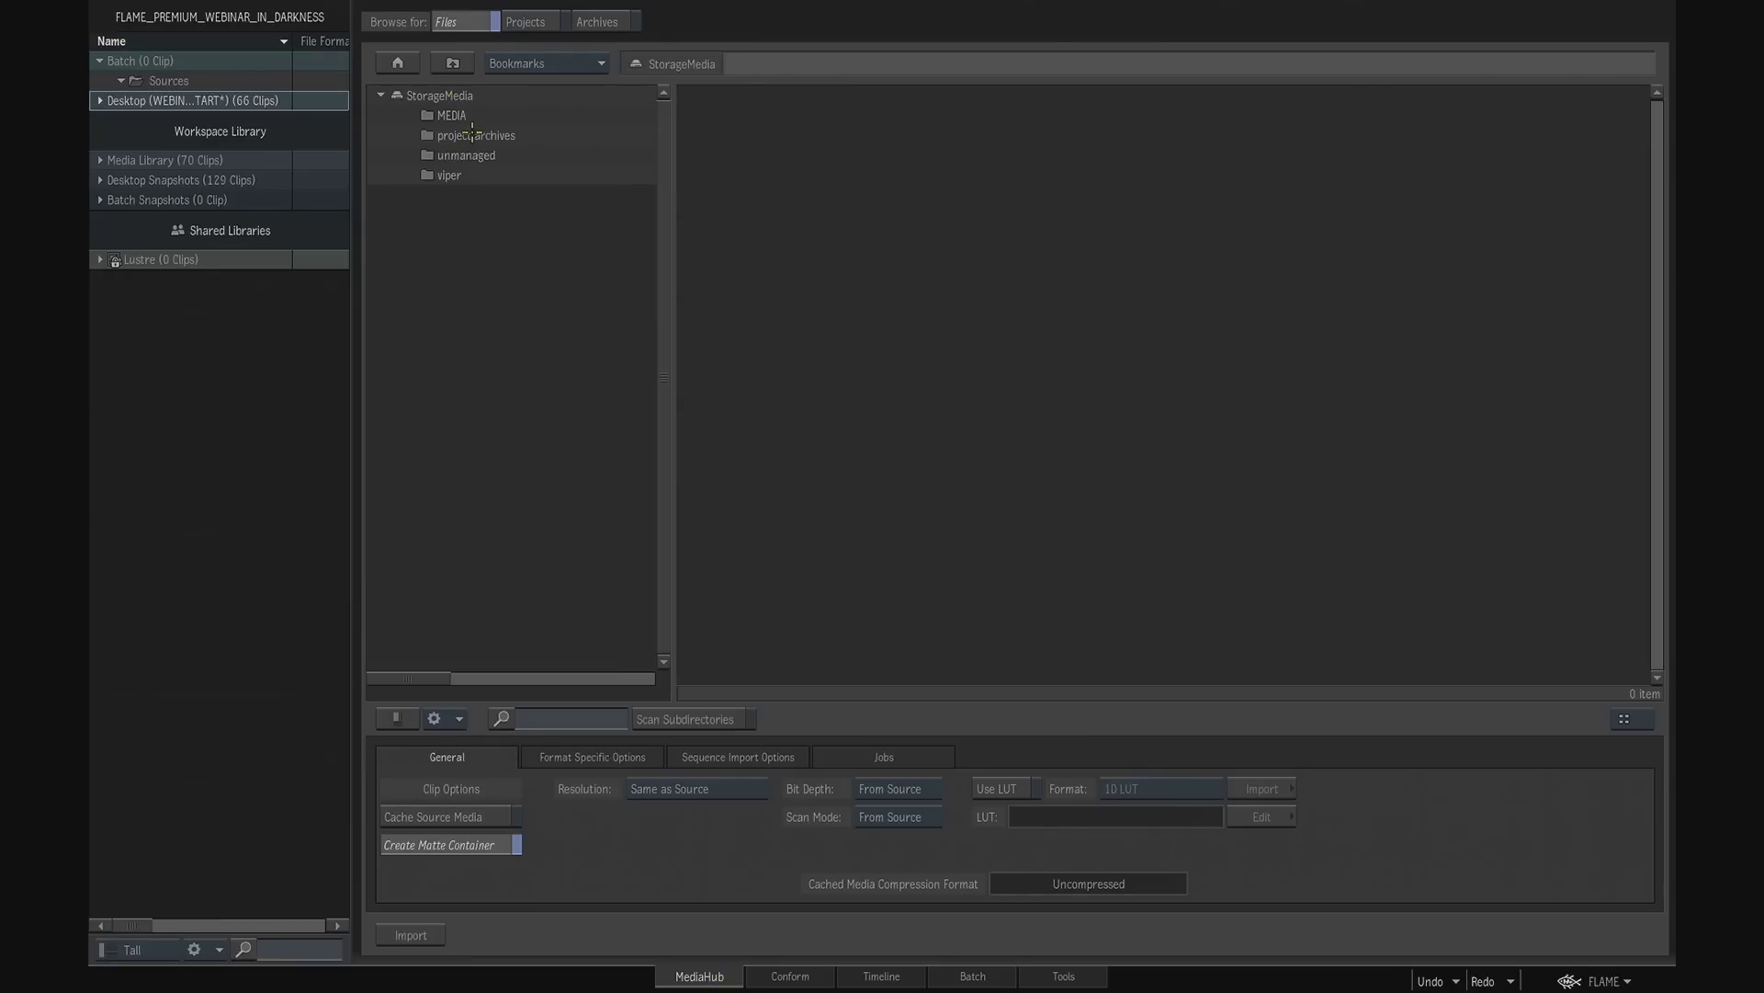
pyautogui.doubleClick(476, 154)
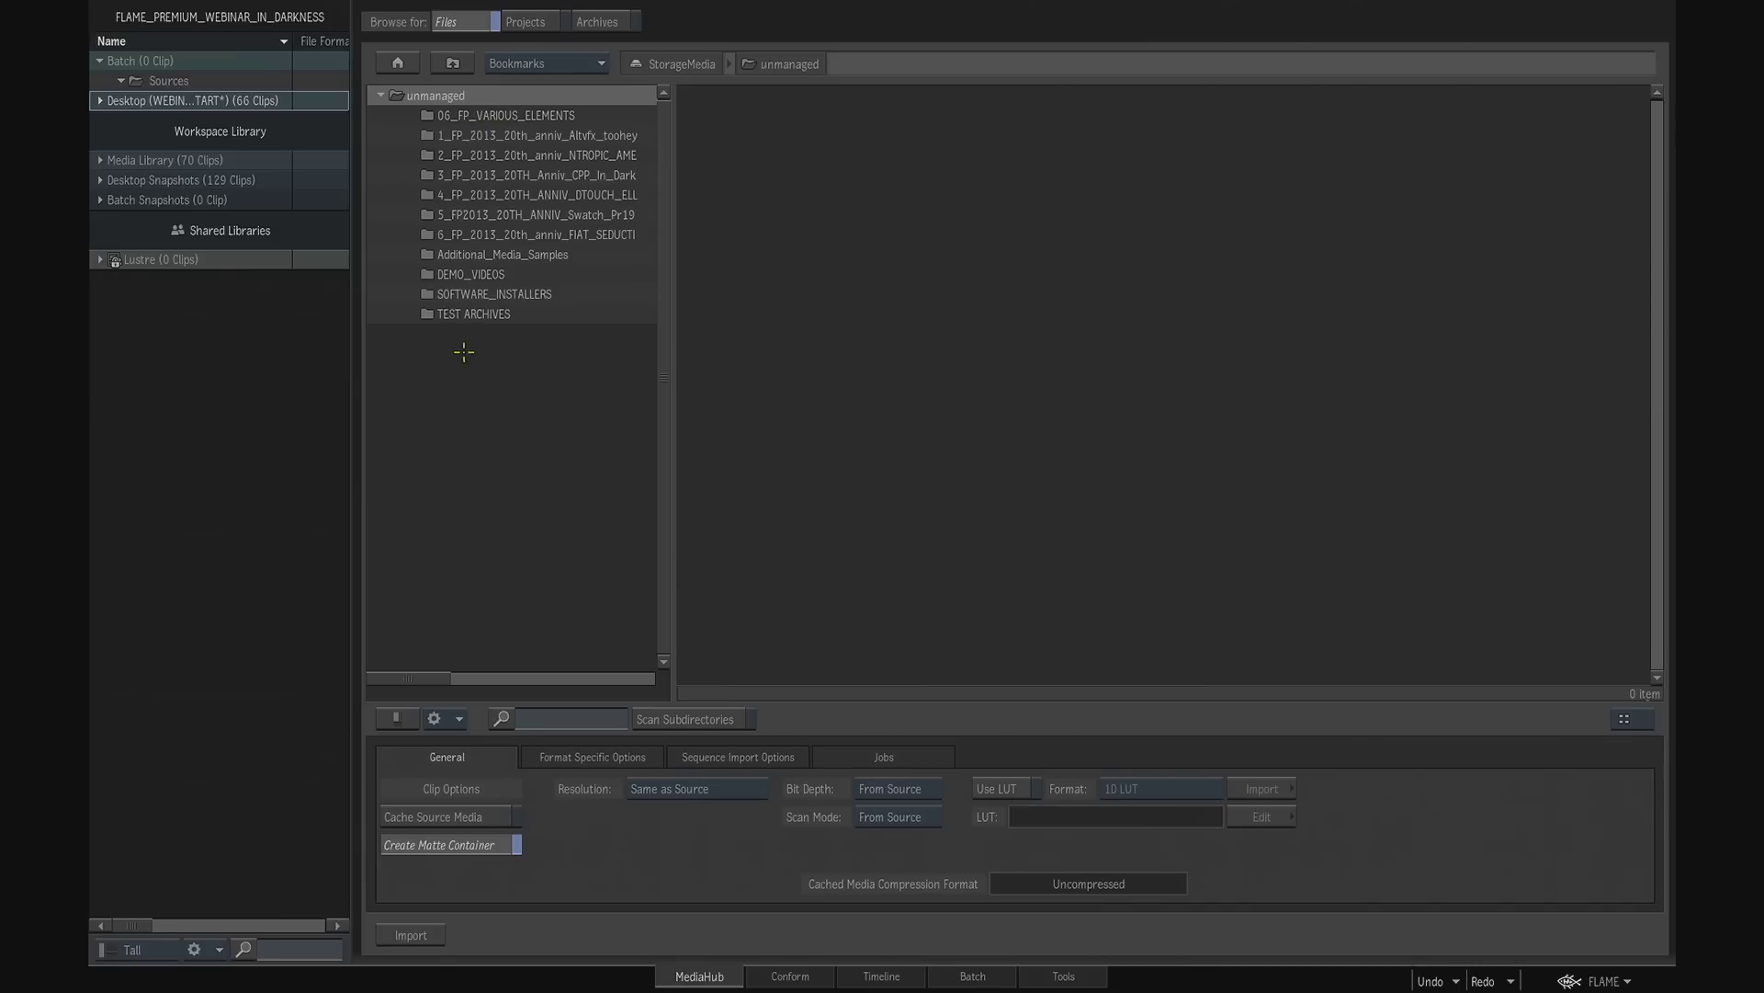
pyautogui.click(561, 61)
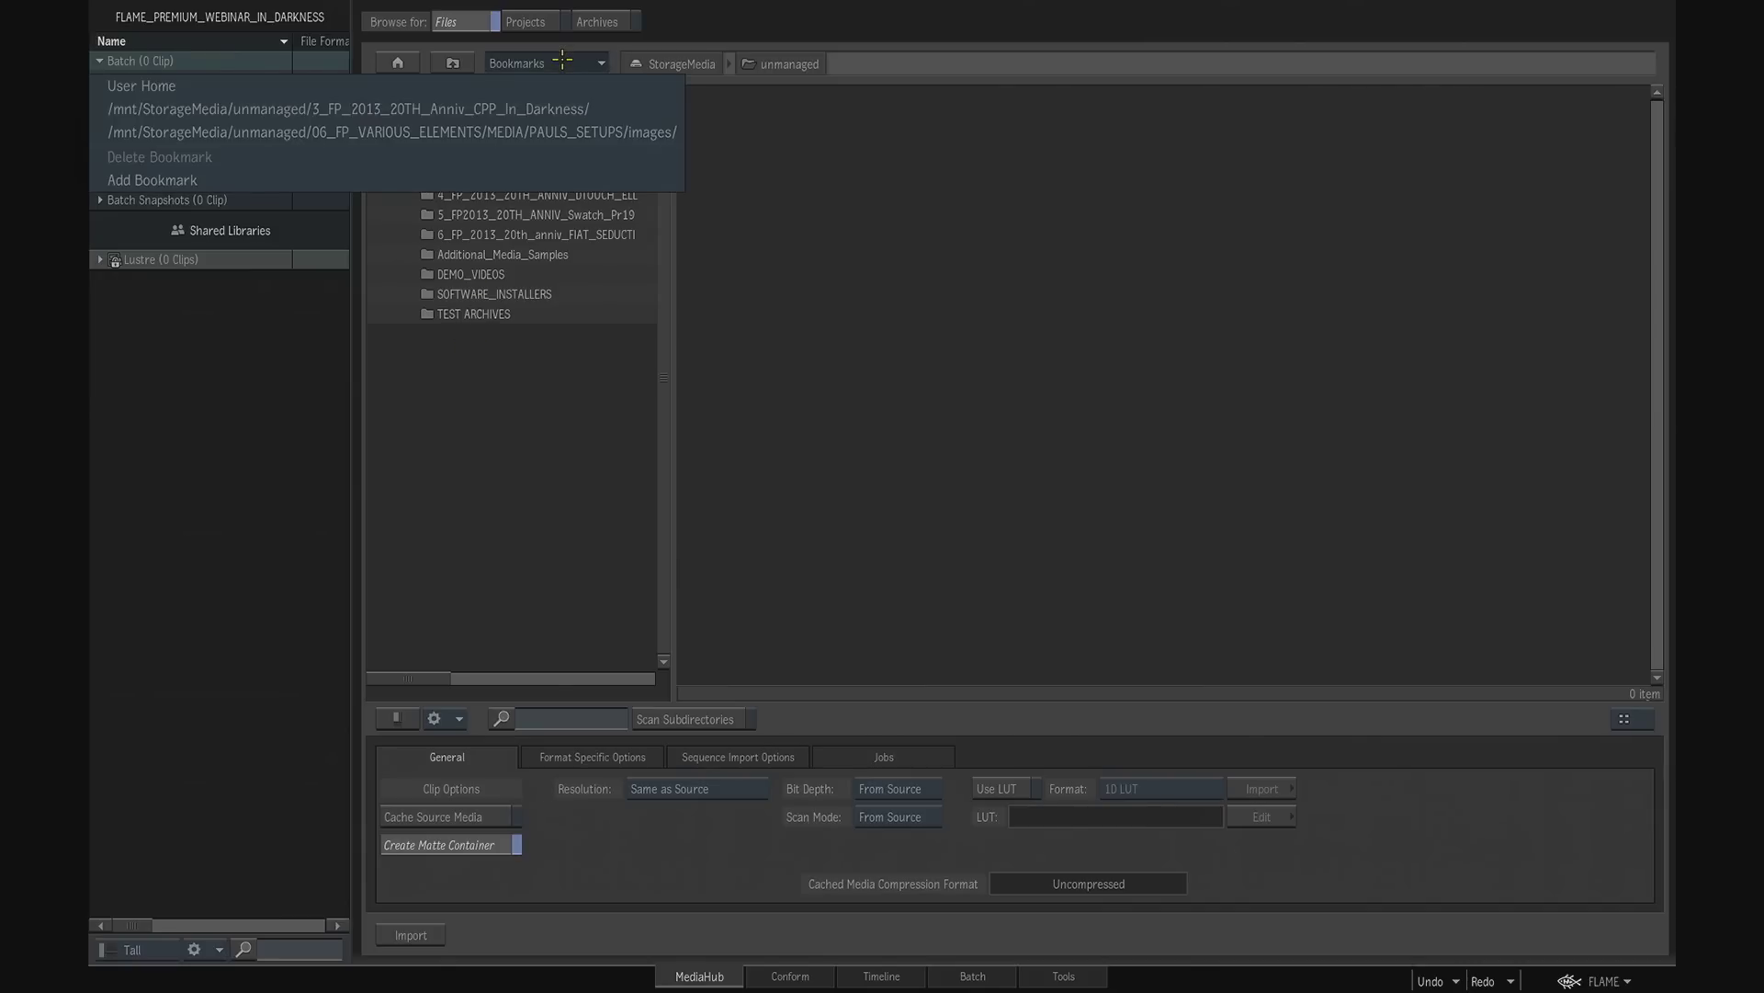
pyautogui.click(569, 131)
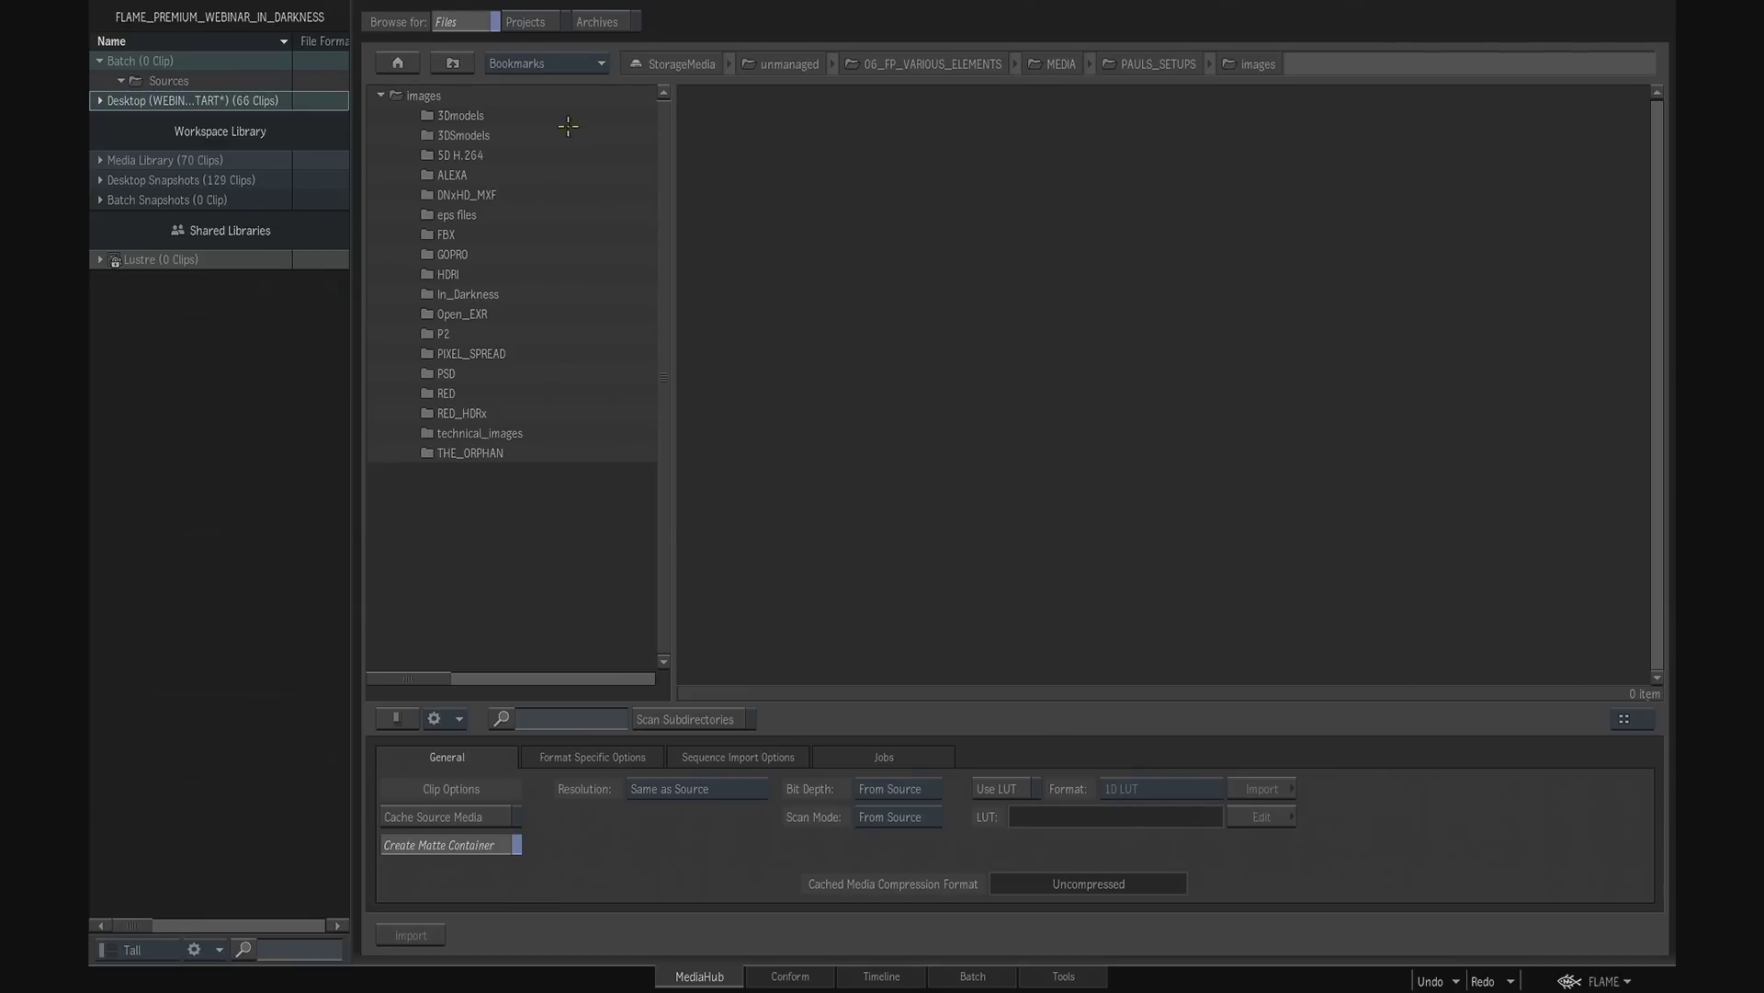
pyautogui.doubleClick(489, 294)
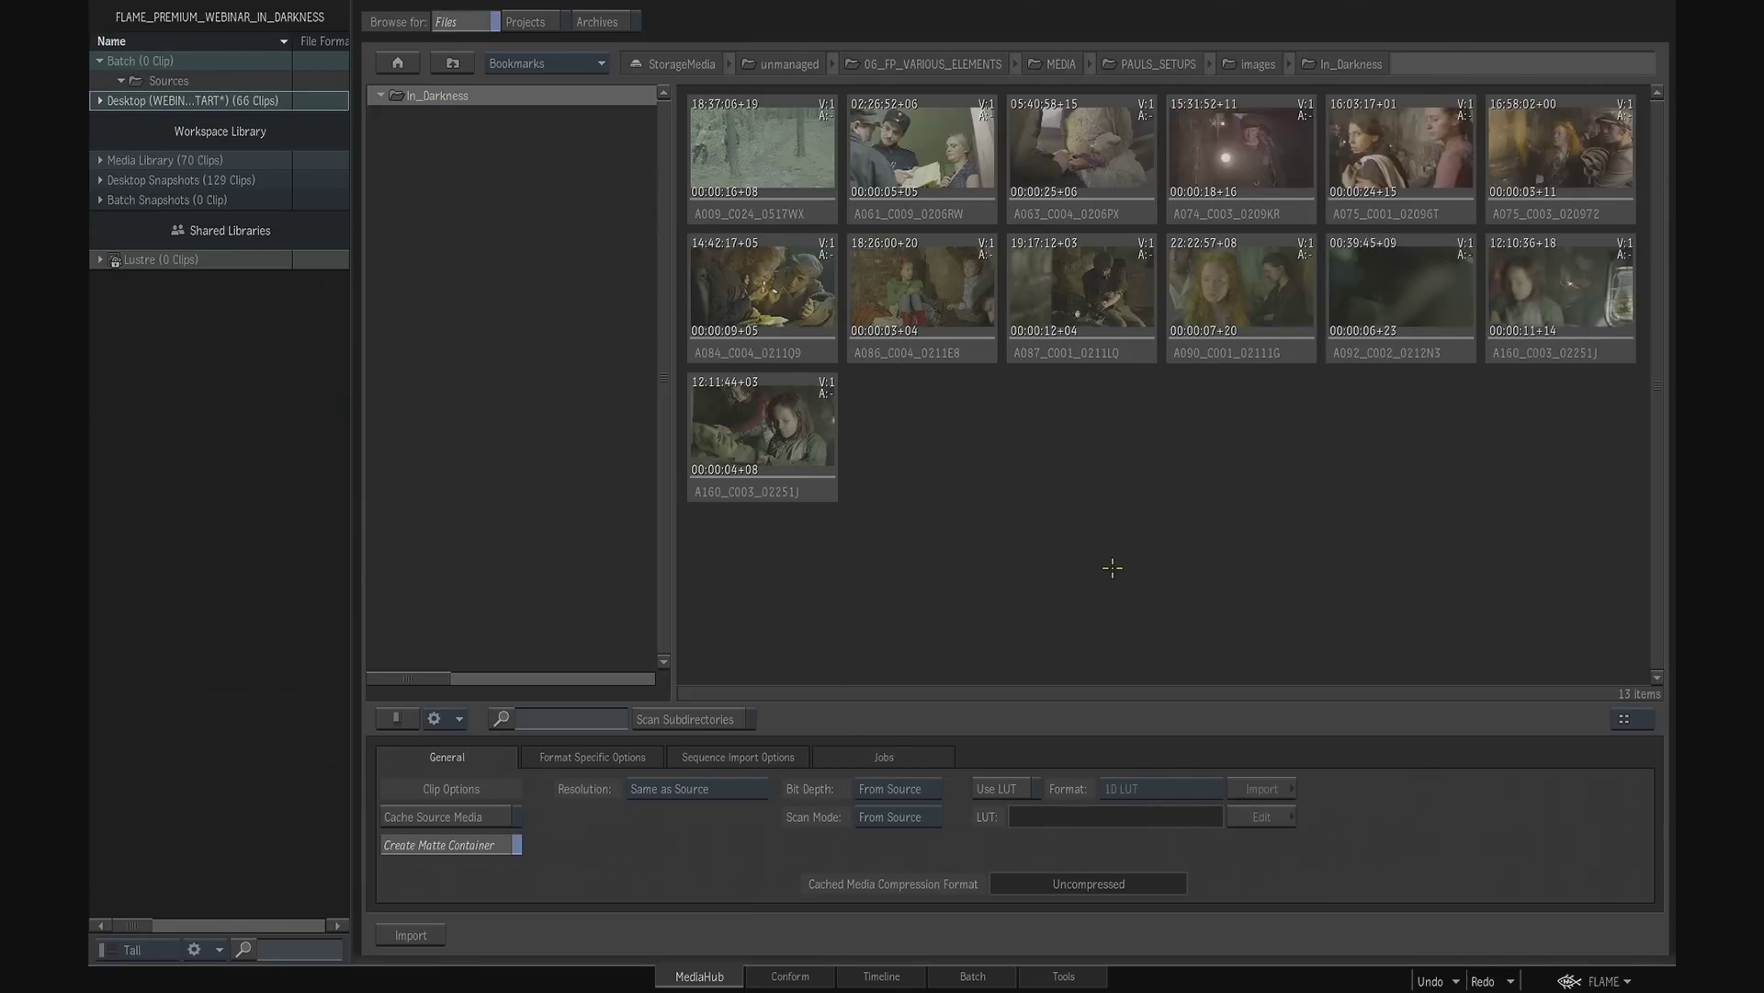
# - Open the A009_C024_0517WX clip in the preview player, play part of it and stop playback
pyautogui.click(800, 215)
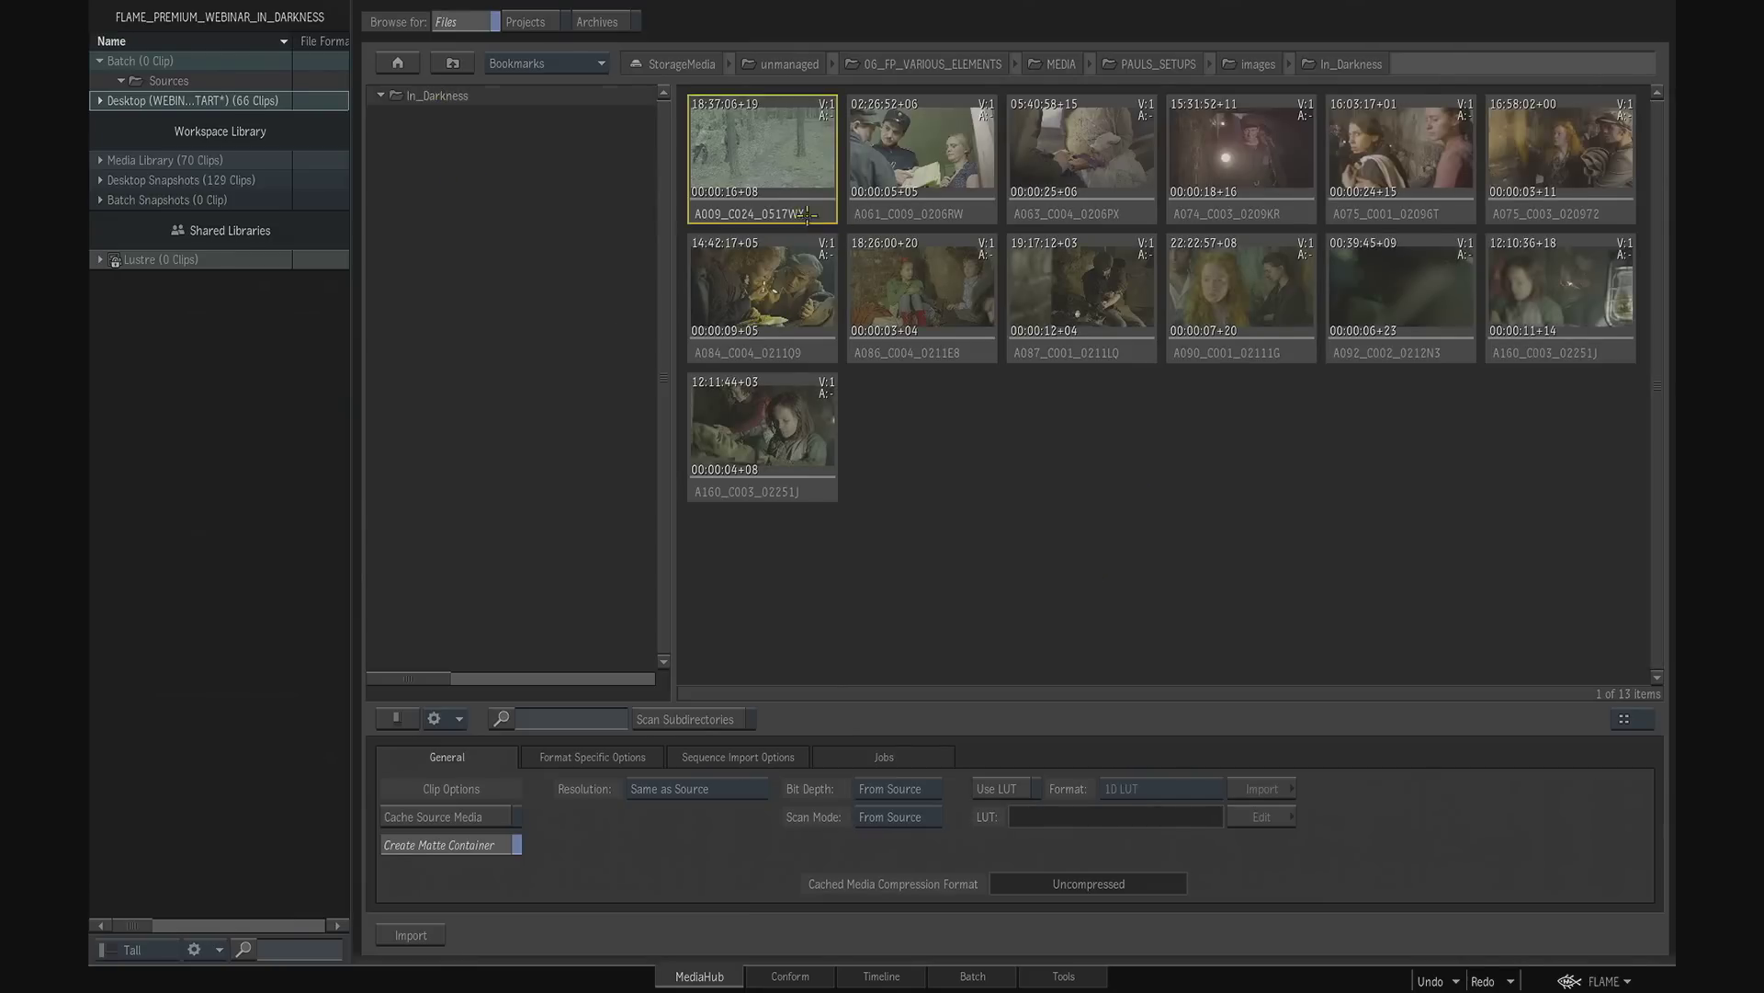
pyautogui.doubleClick(801, 204)
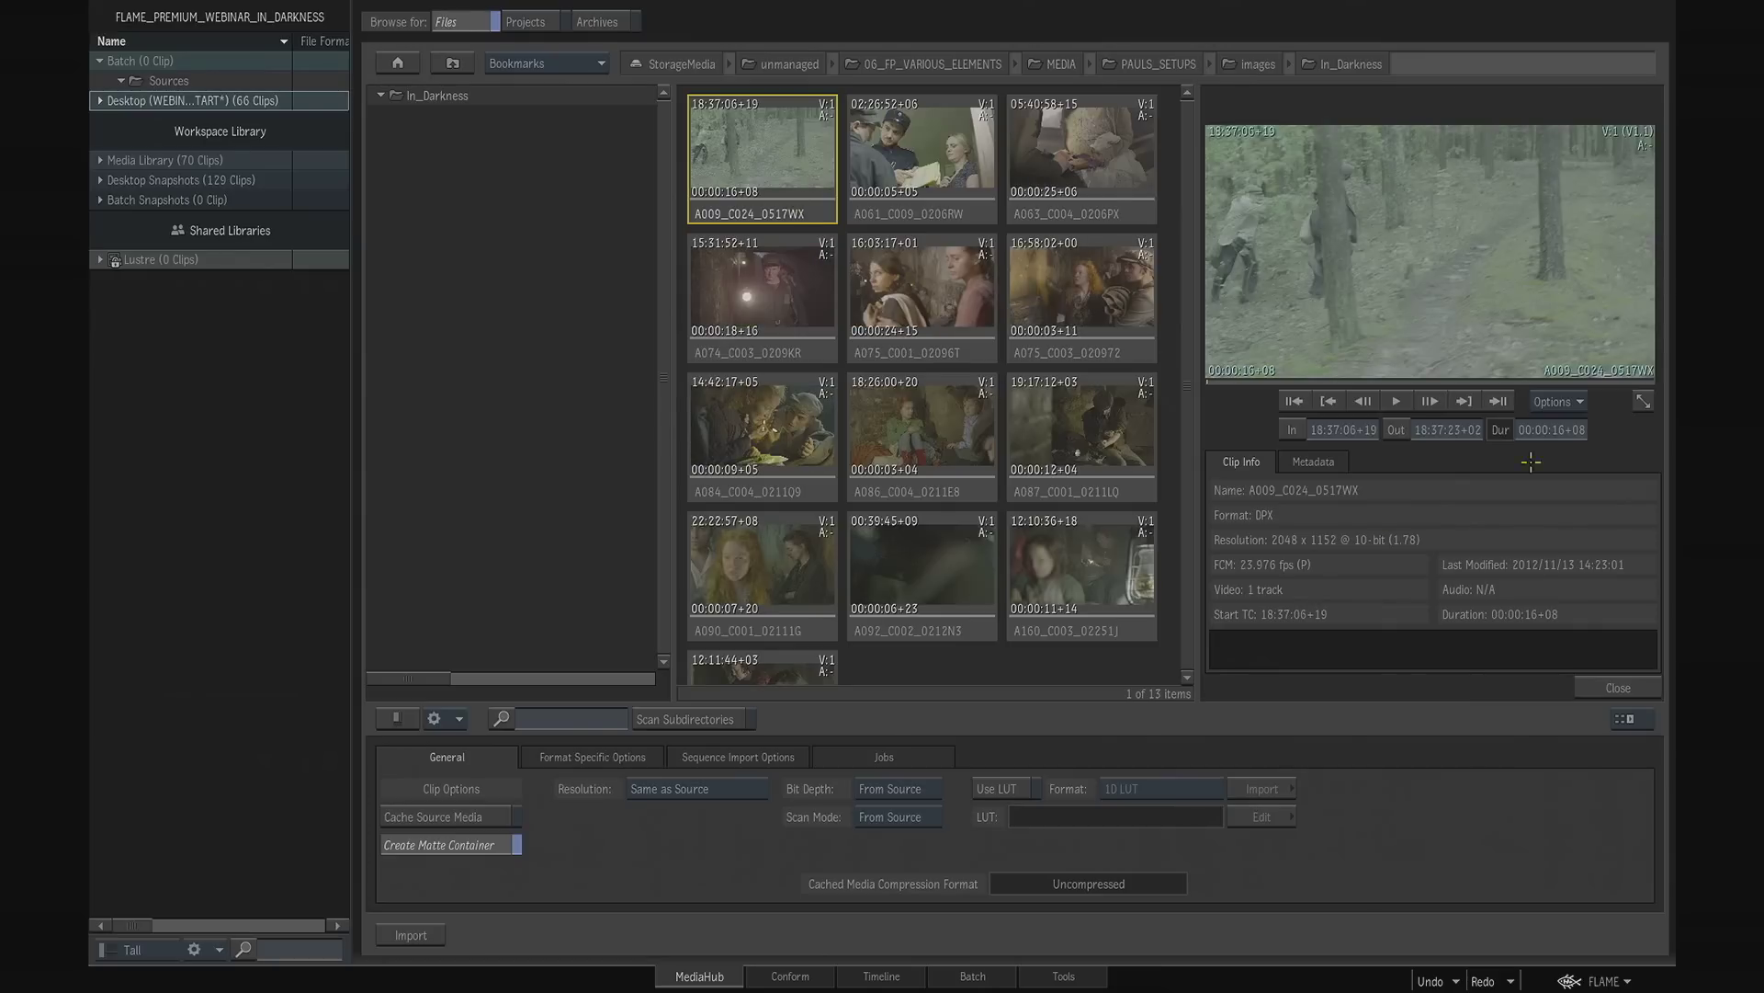
pyautogui.click(1394, 403)
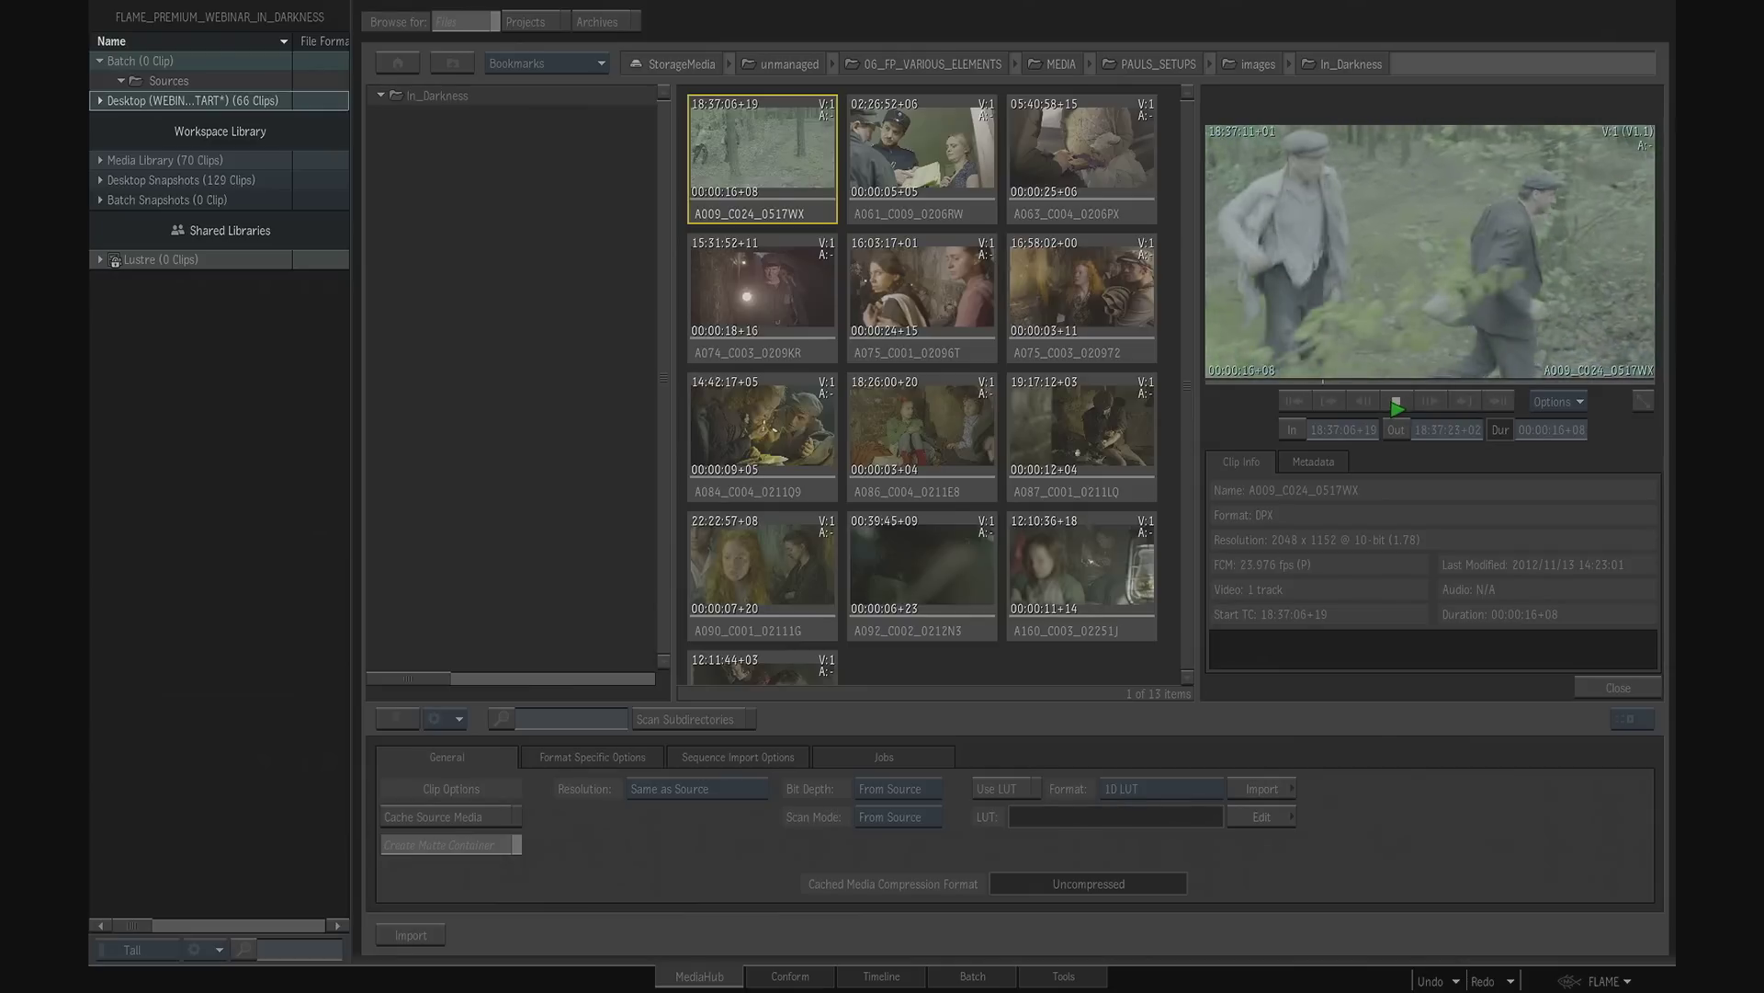
pyautogui.click(1396, 403)
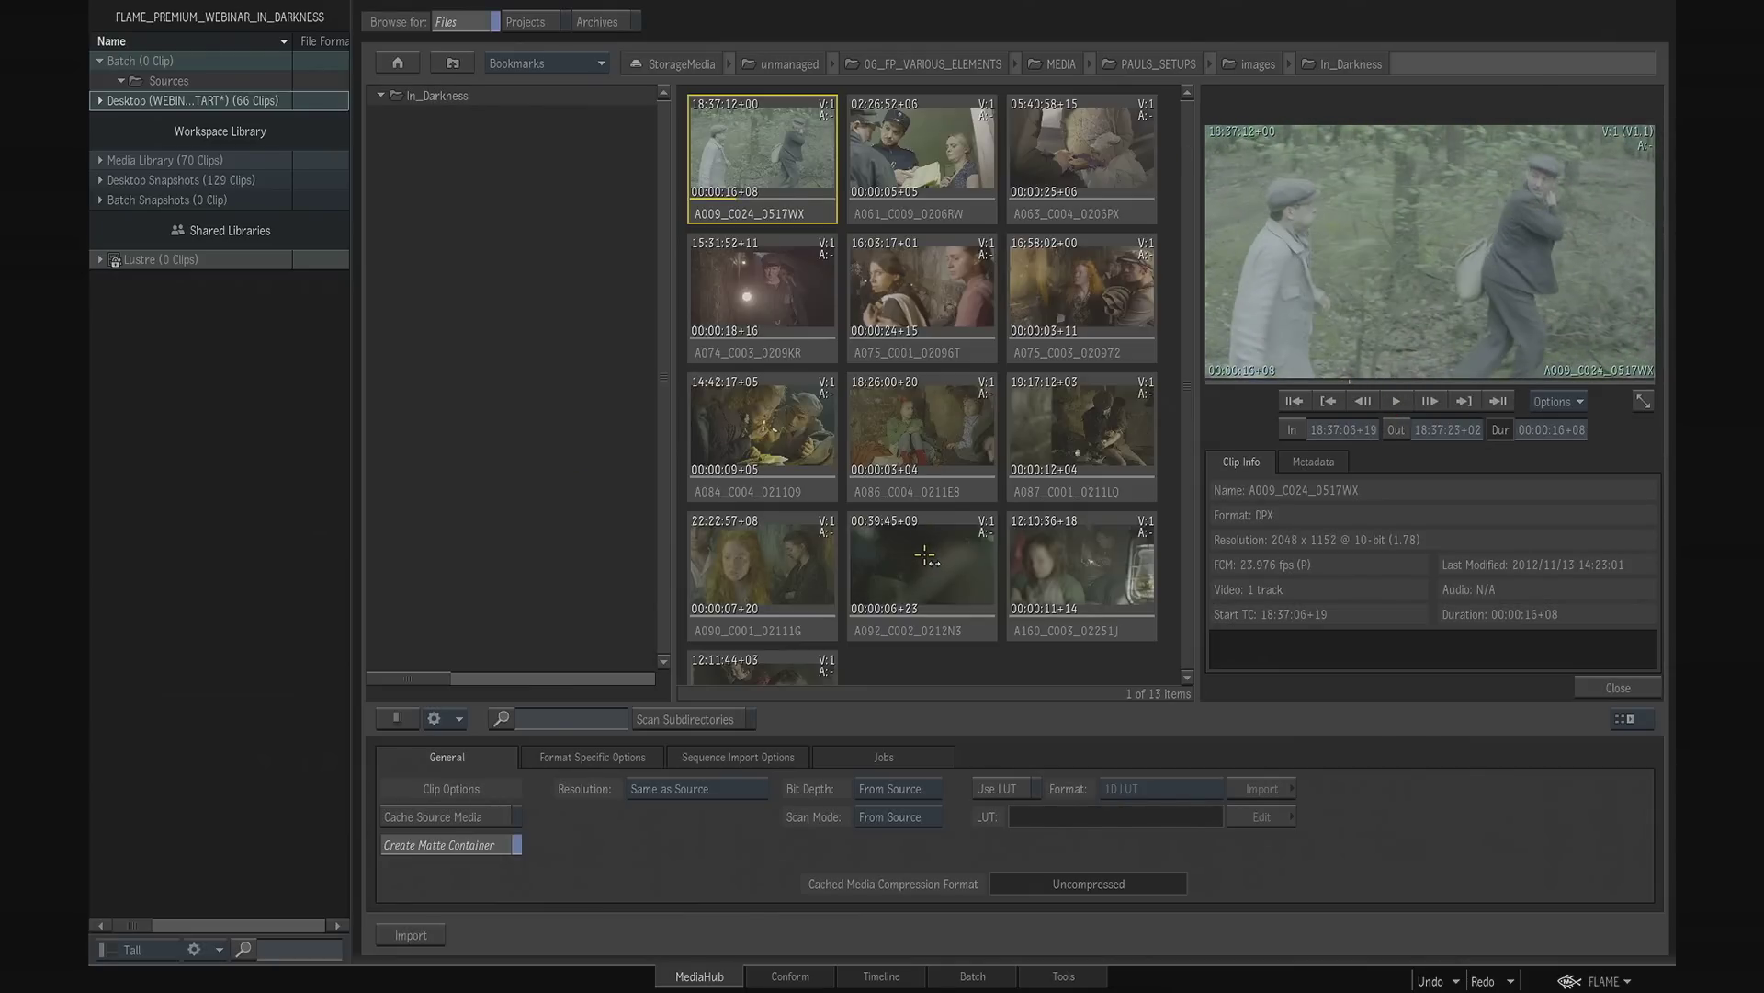
# - Import the A009_C024_0517WX clip into the Media Library's Default Folder and delete it from there
pyautogui.moveTo(768, 156); pyautogui.dragTo(230, 191)
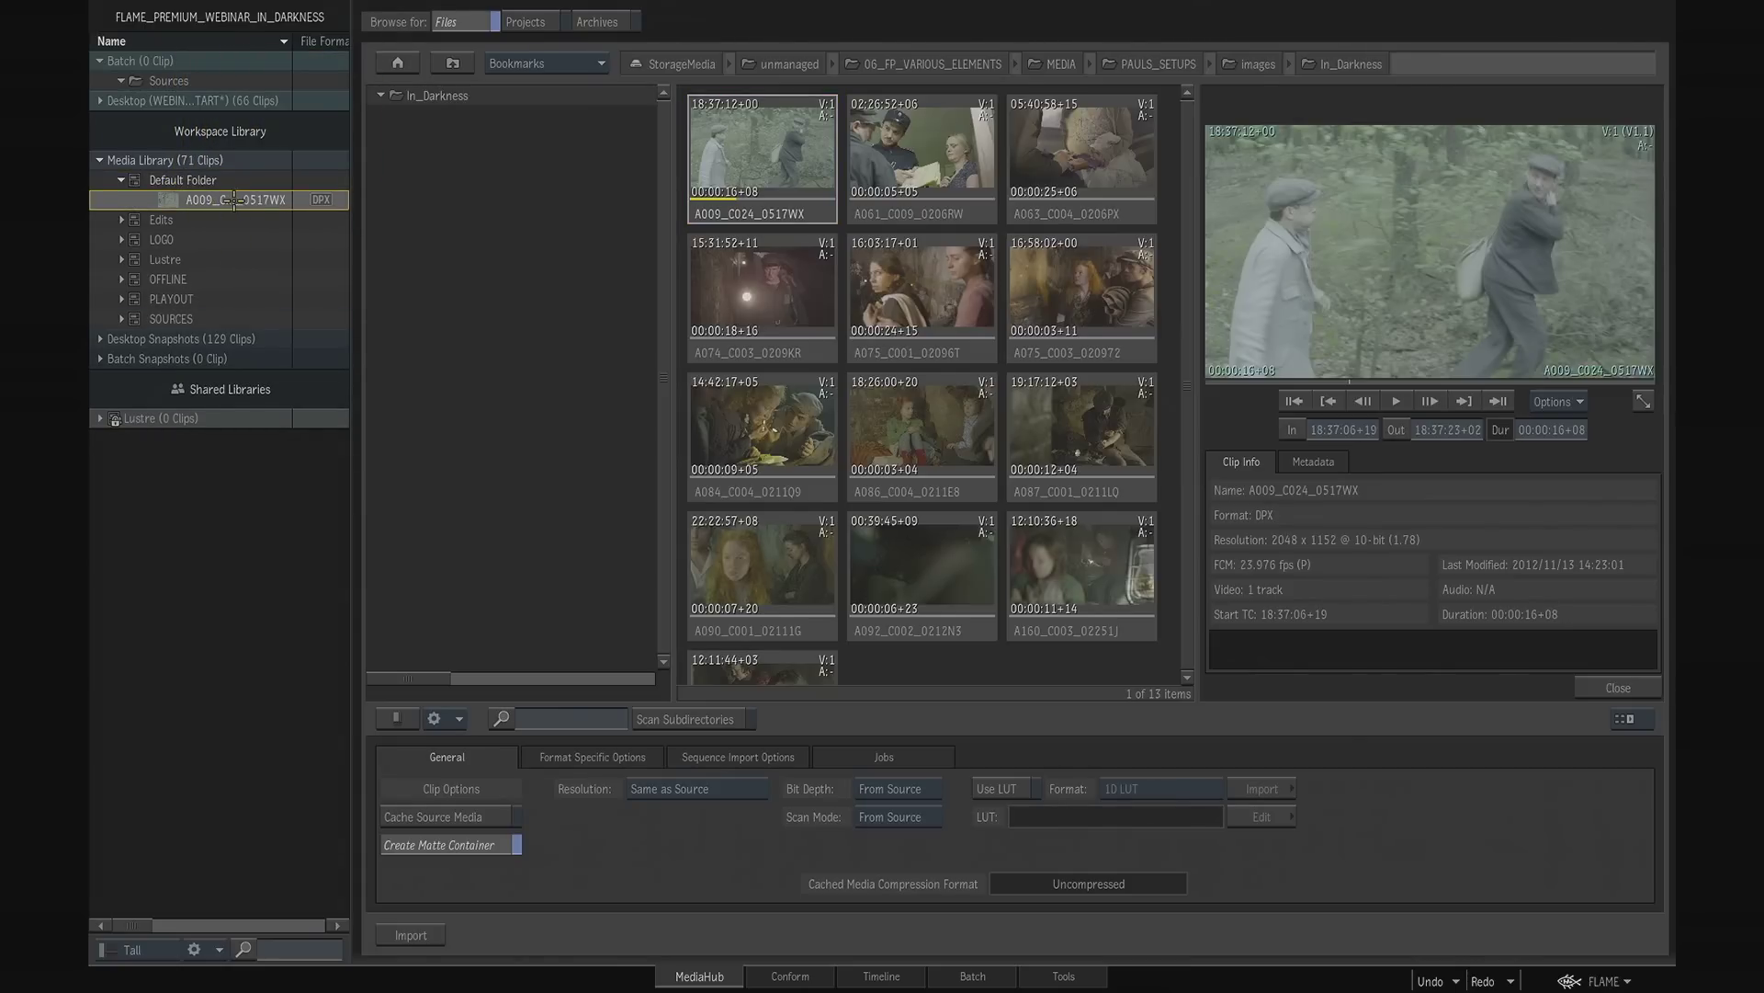
pyautogui.rightClick(234, 196)
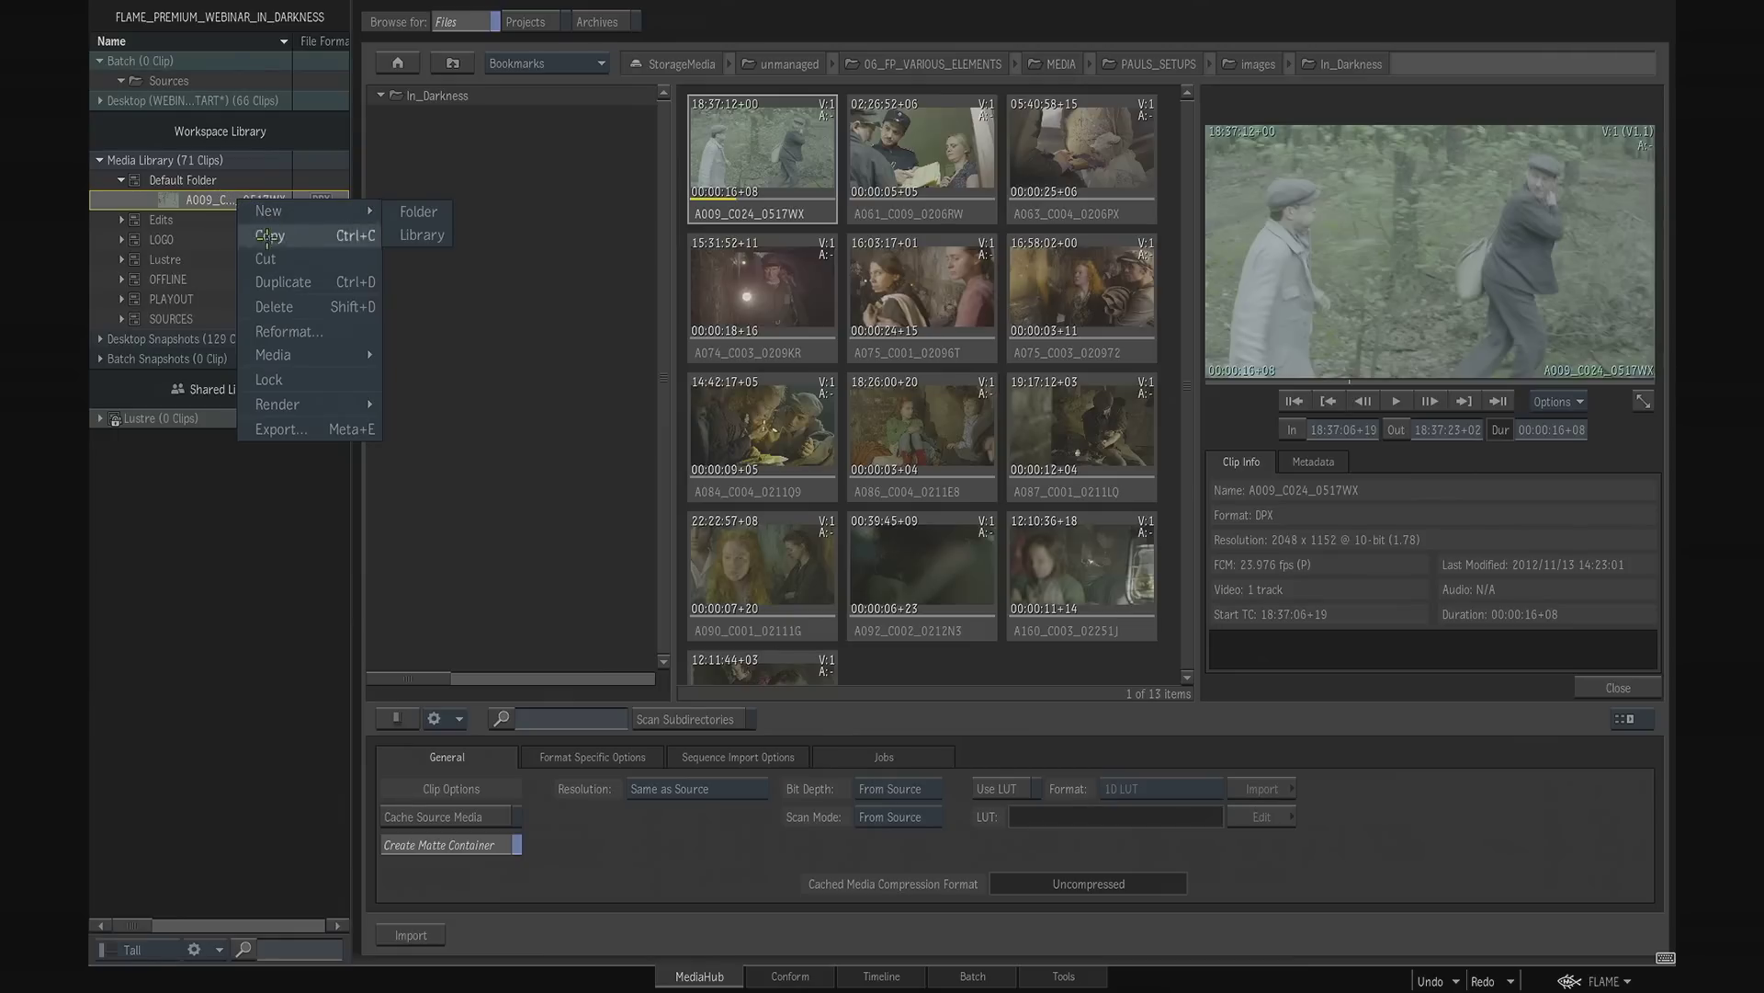
pyautogui.click(323, 307)
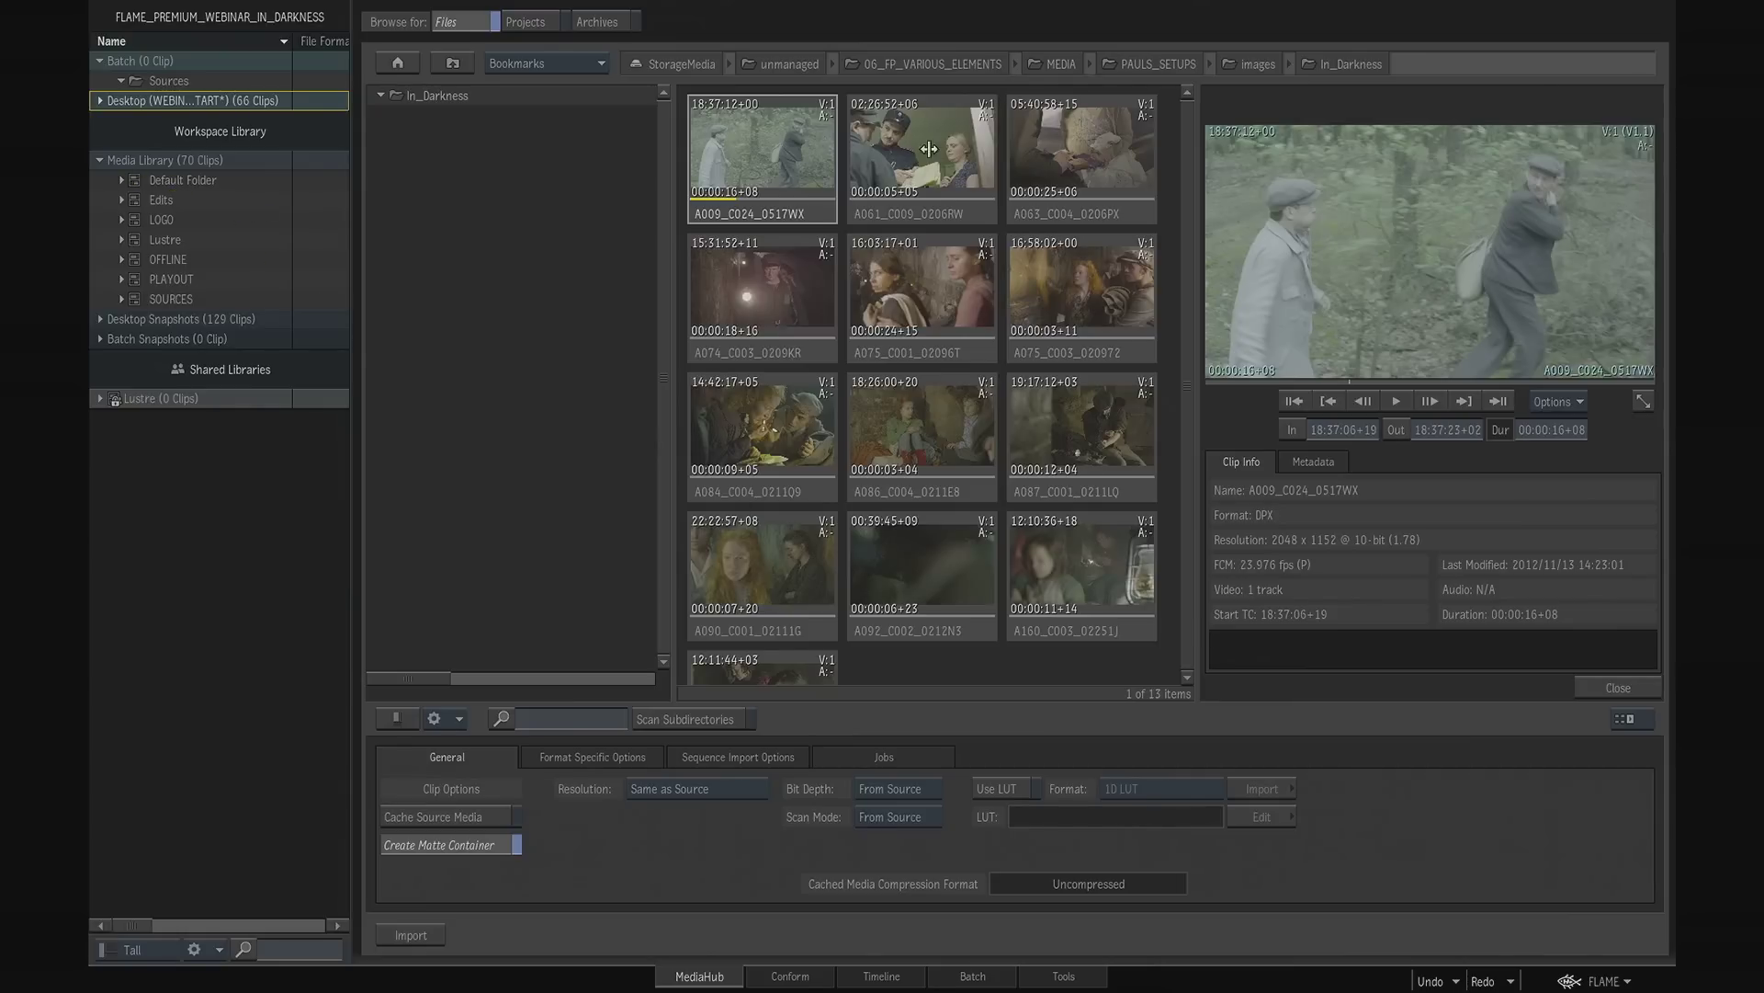
# - Select the whole range of clips in the In_Darkness folder, and reduce the selection to only A009_C024_0517WX
pyautogui.click(784, 213)
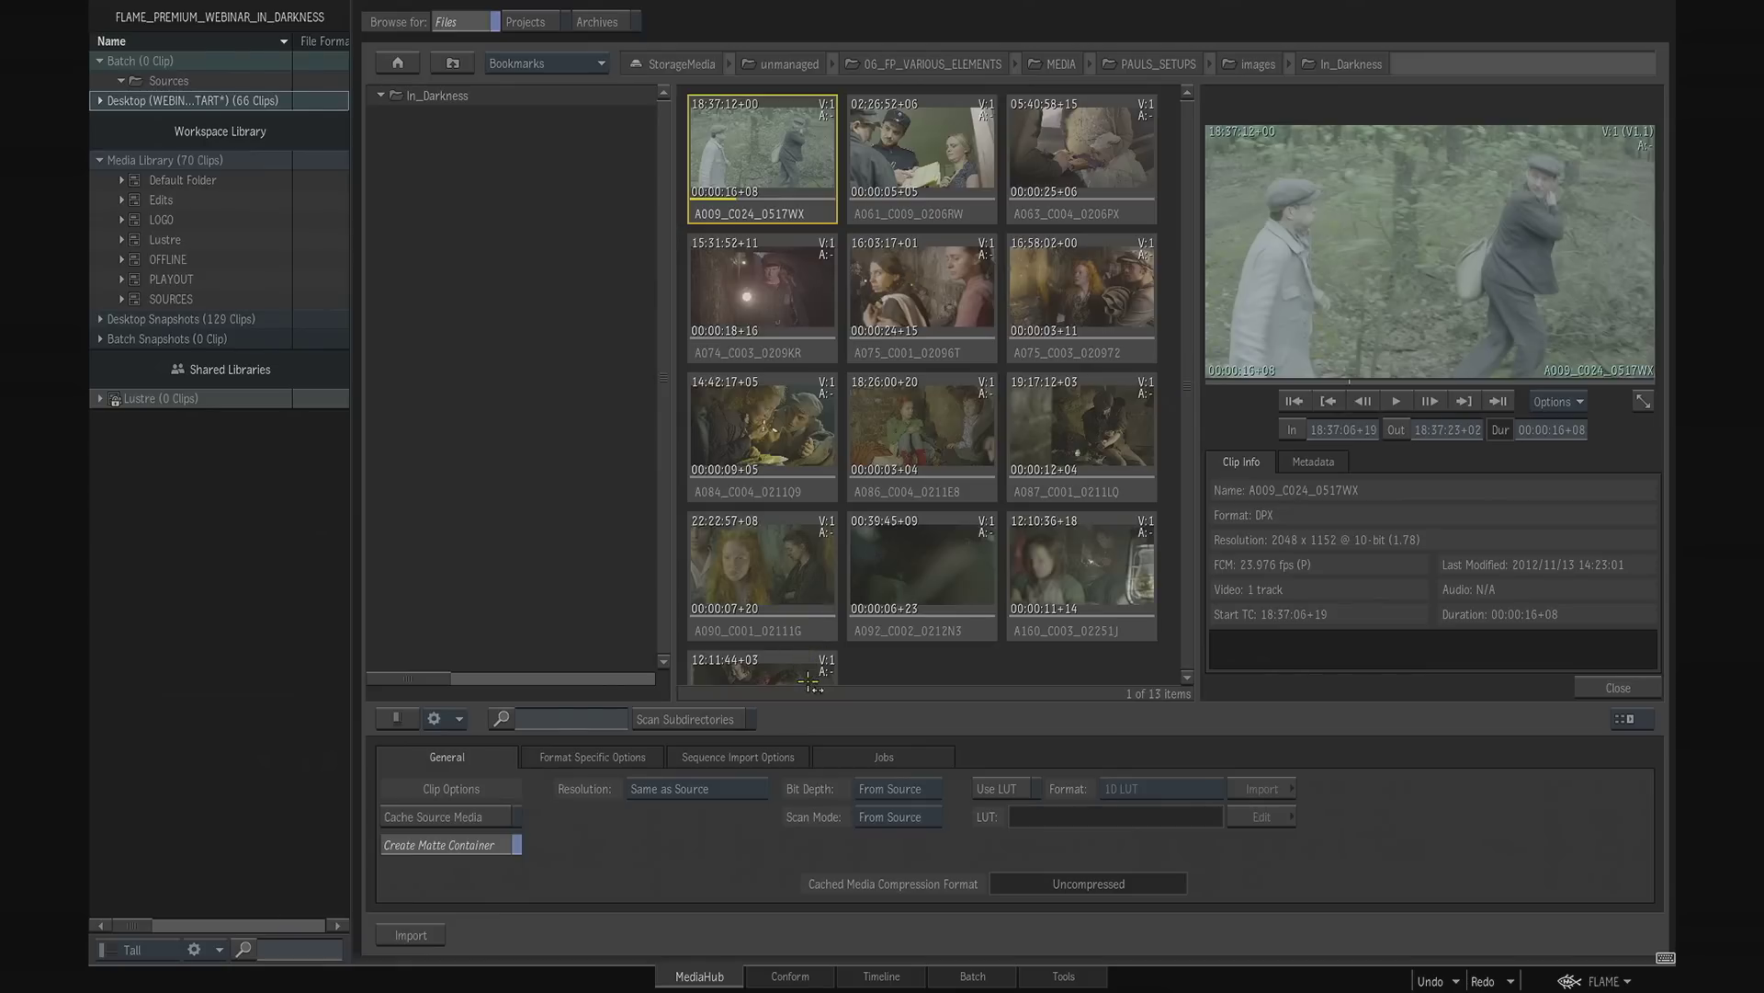
pyautogui.click(1189, 678)
pyautogui.keyDown('shift'); pyautogui.click(812, 353); pyautogui.keyUp('shift')
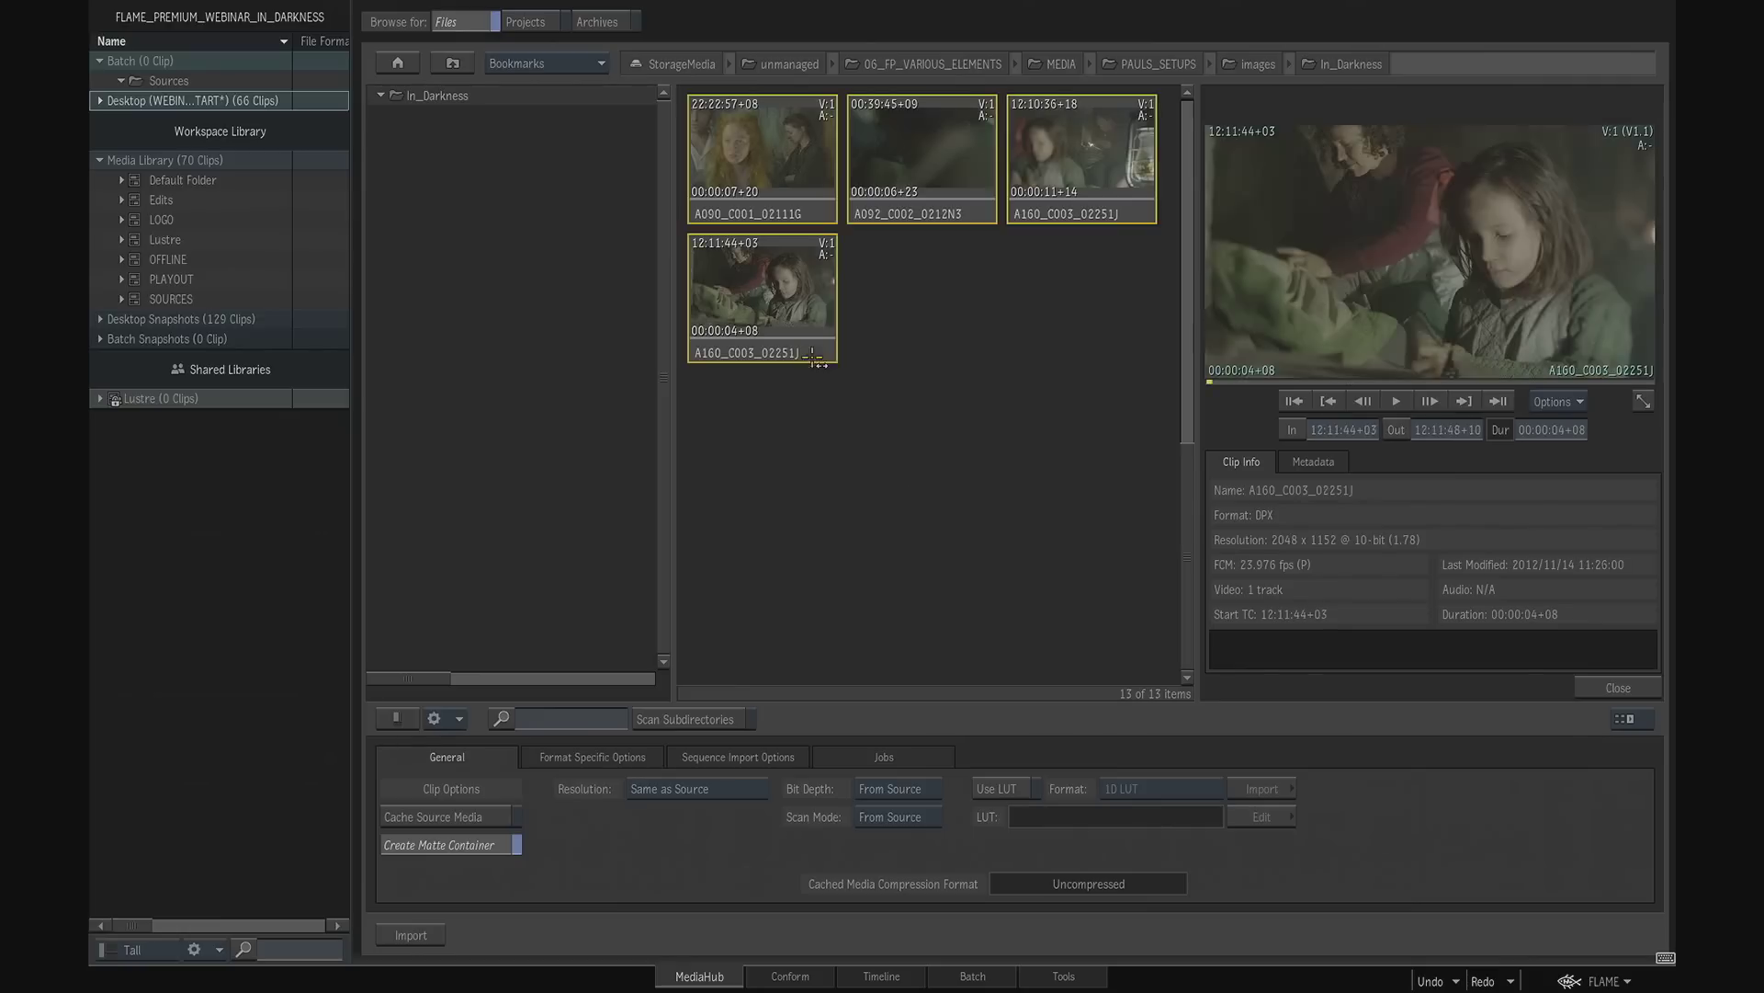
pyautogui.moveTo(1188, 542); pyautogui.dragTo(1195, 362)
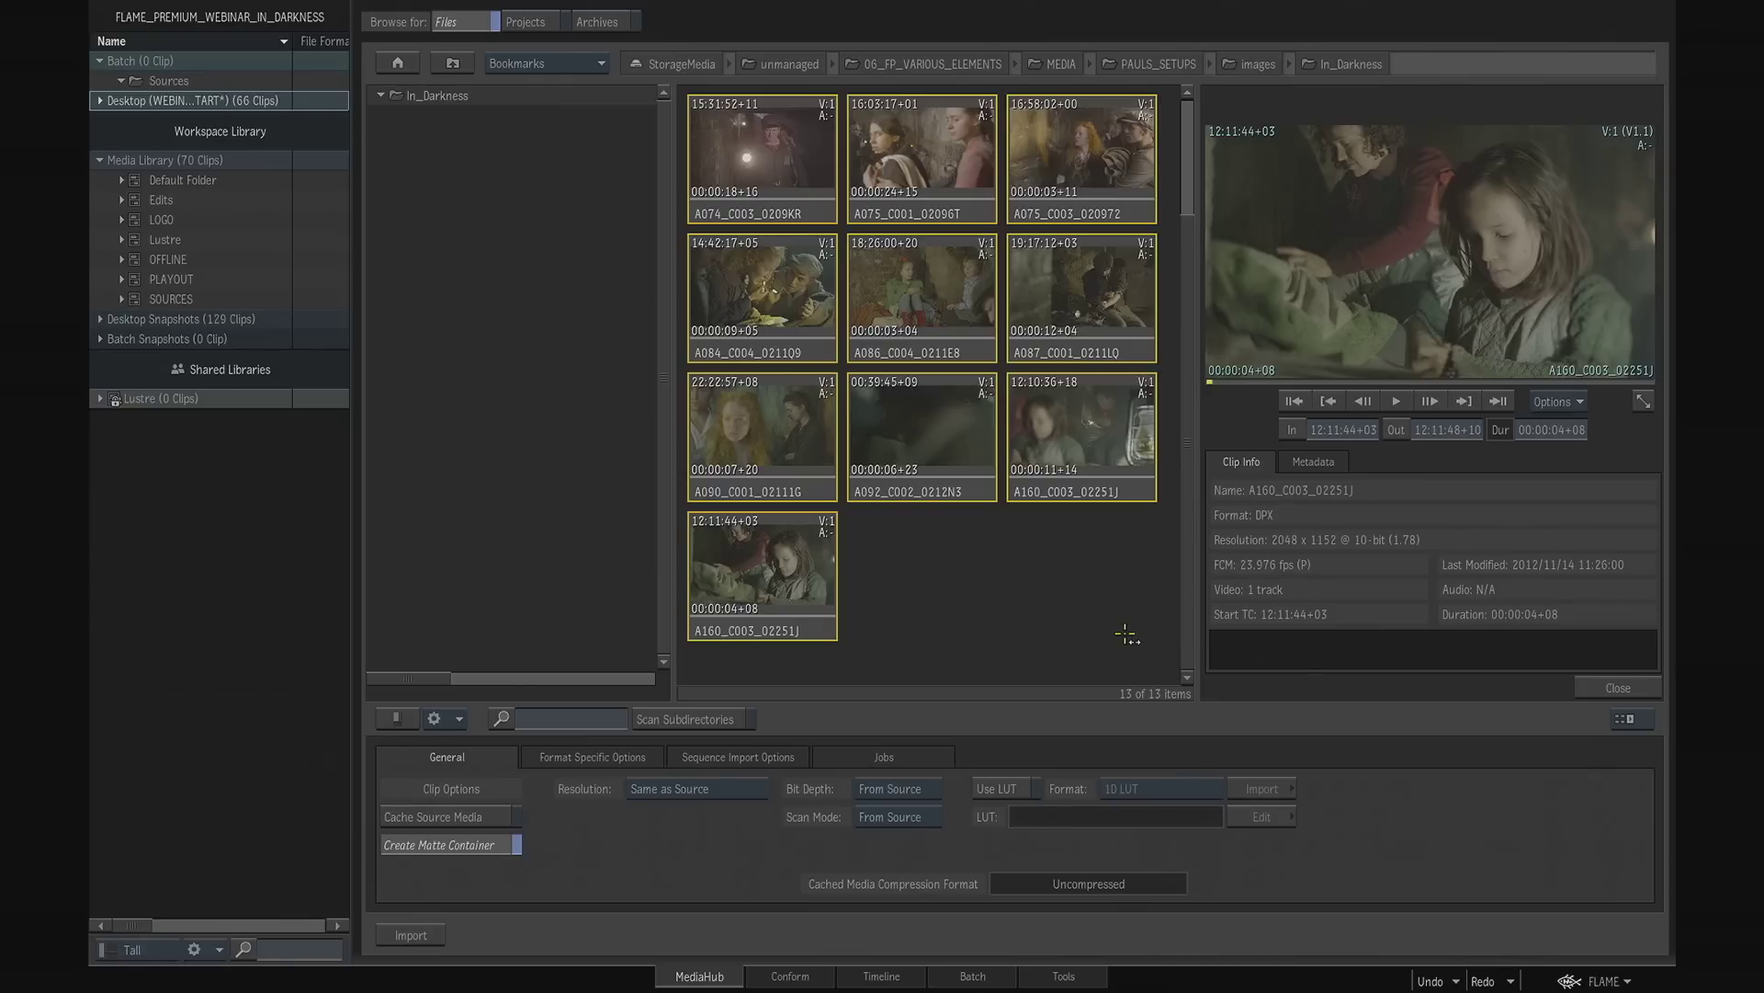
pyautogui.scroll(2, 1188, 381)
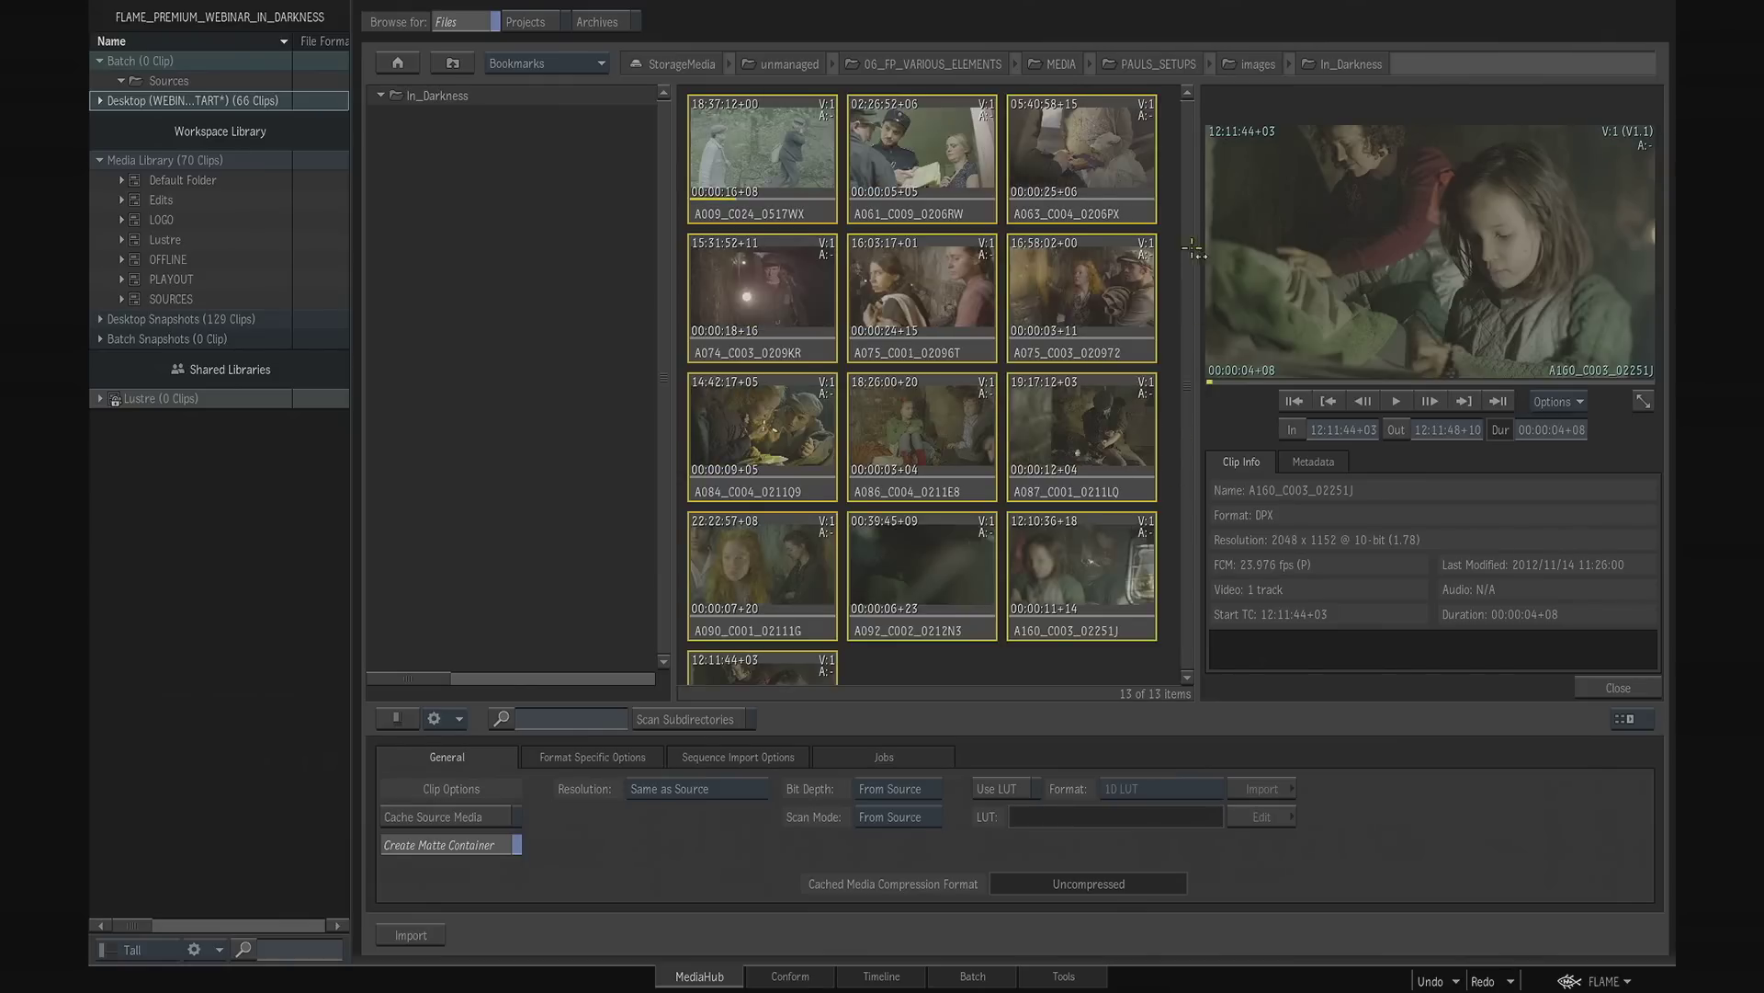
pyautogui.click(787, 213)
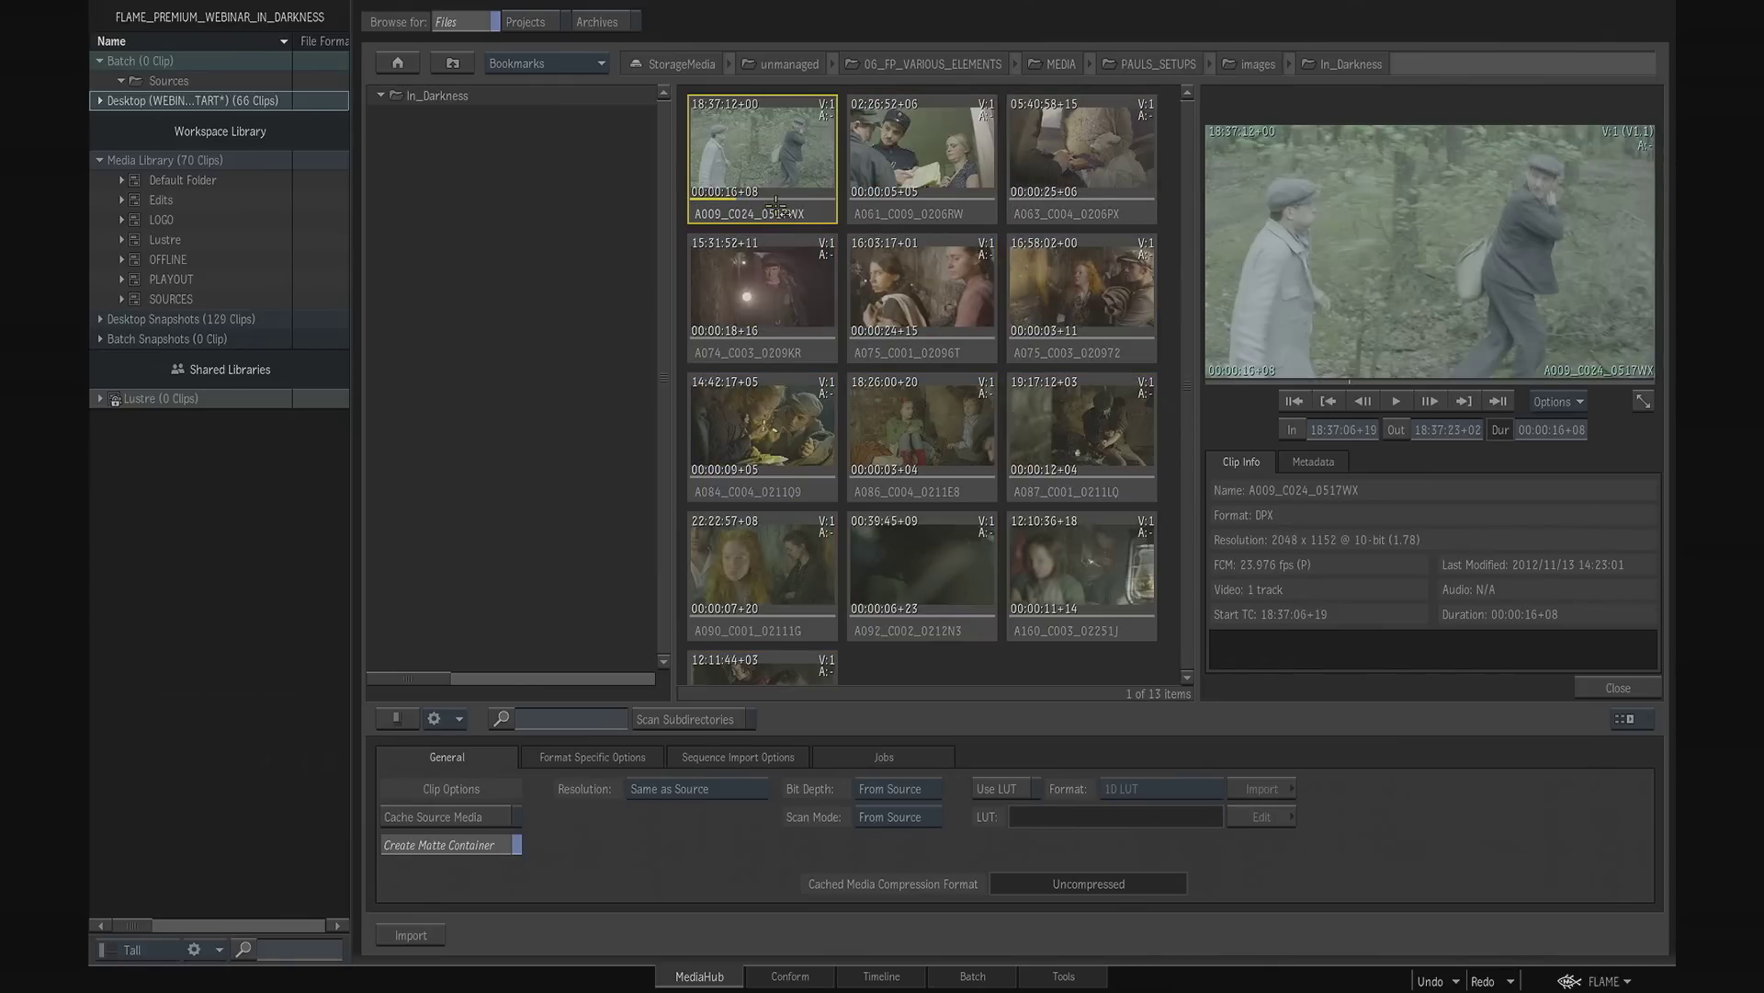
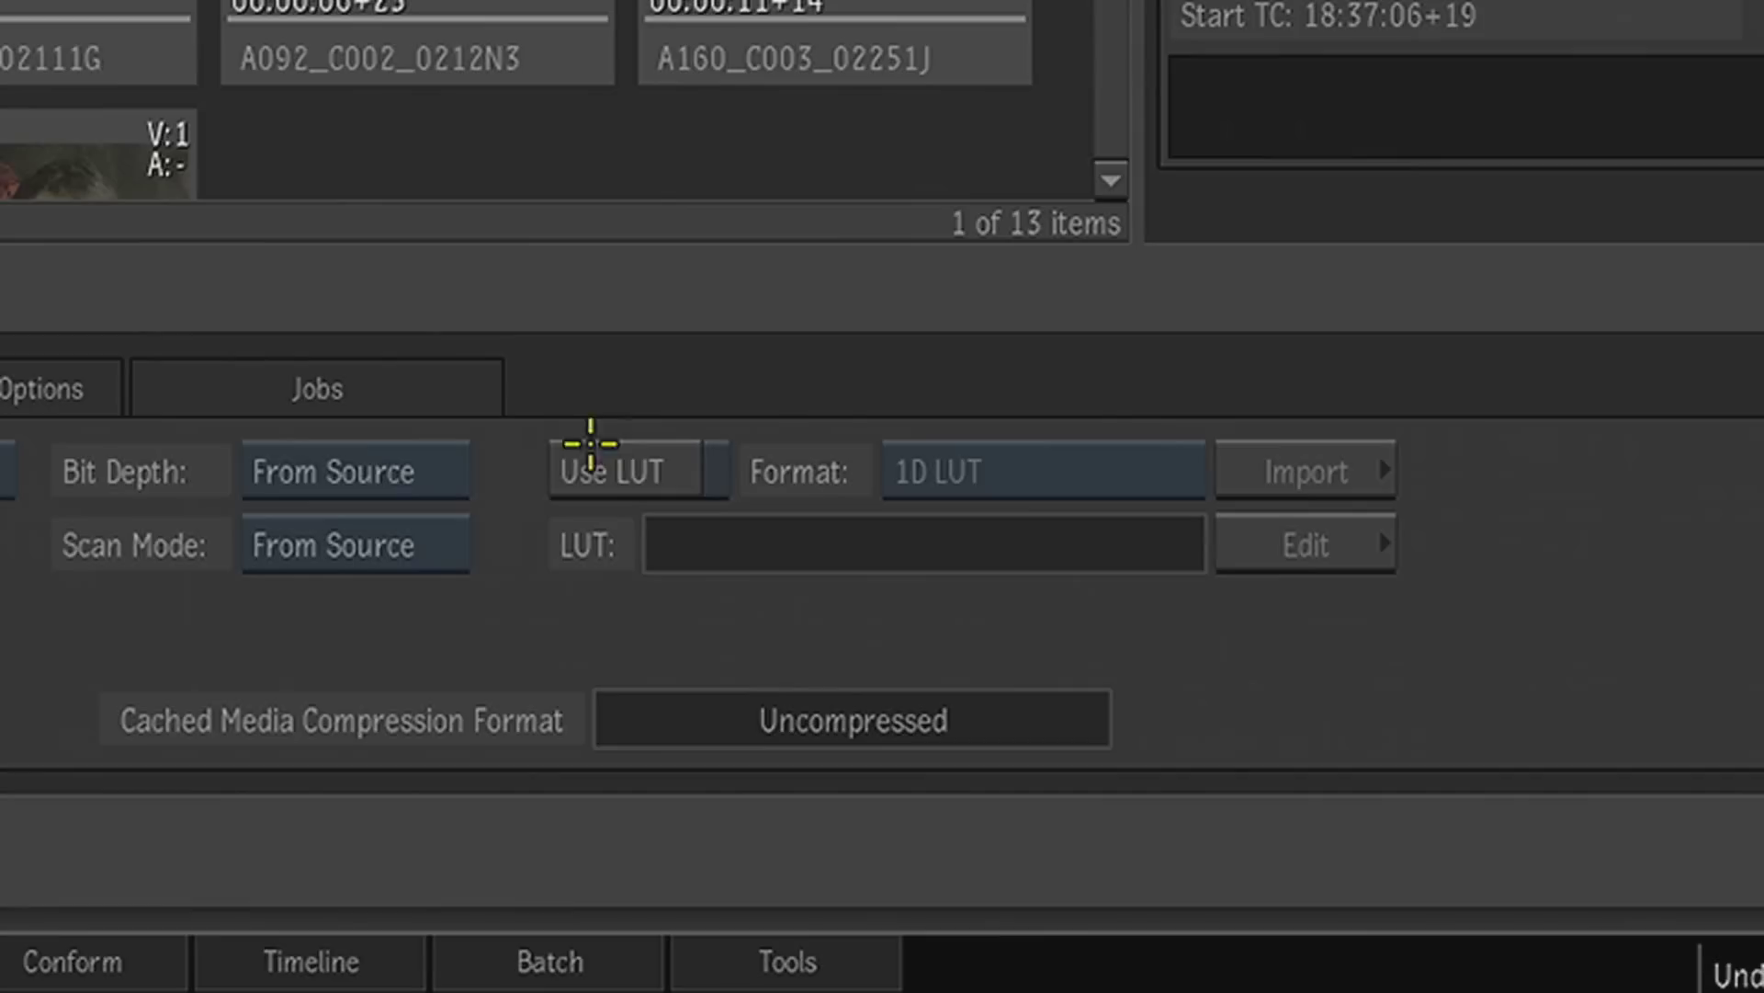
# - Enable a LUT for importing the A009_C024_0517WX clip and set the LUT format to Colour Transform
pyautogui.click(1000, 786)
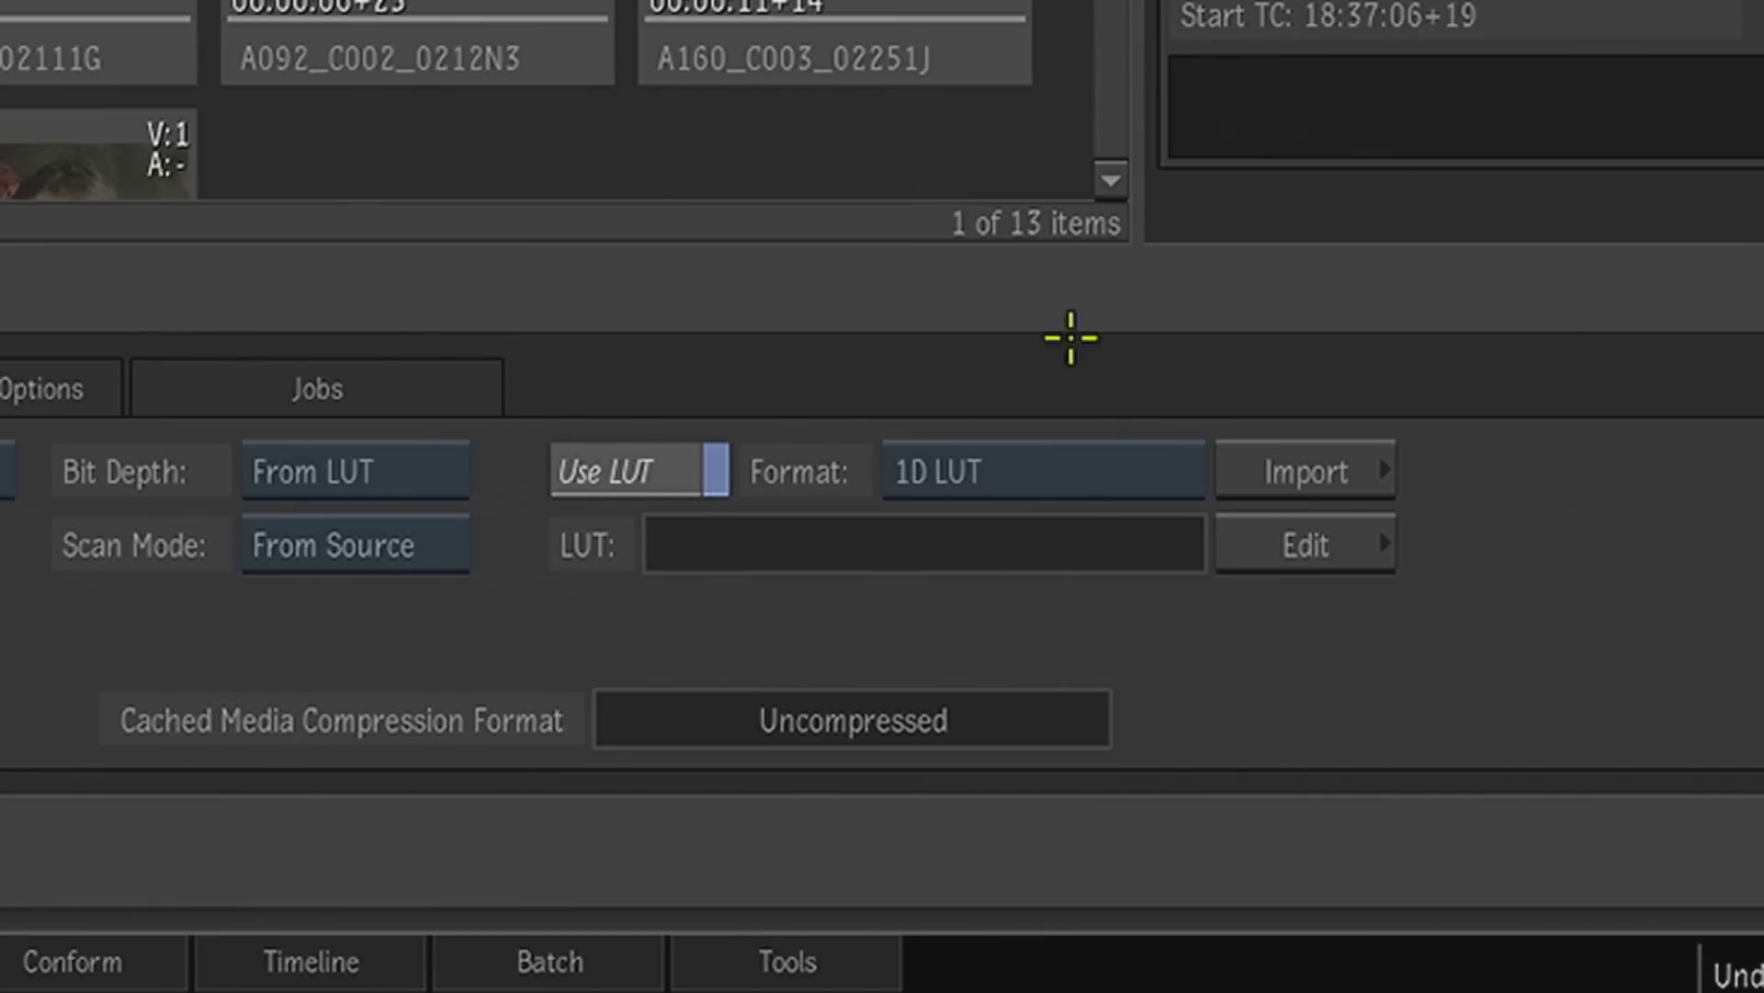
pyautogui.click(1117, 477)
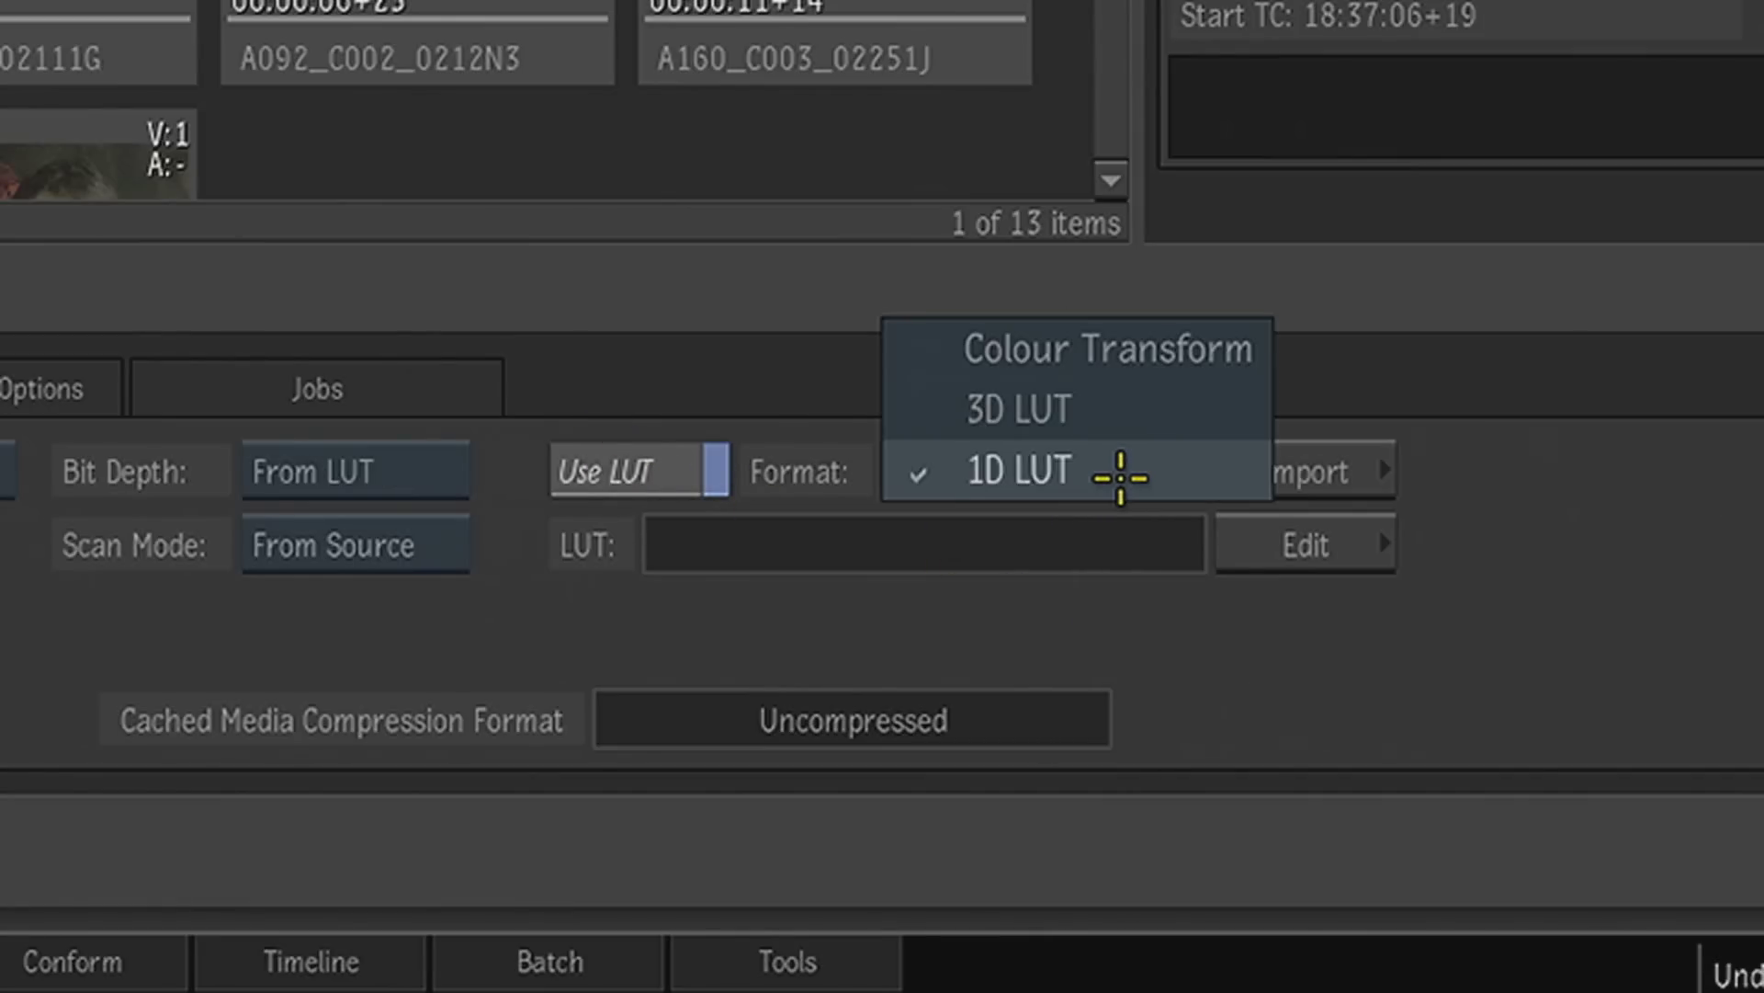
pyautogui.click(1156, 353)
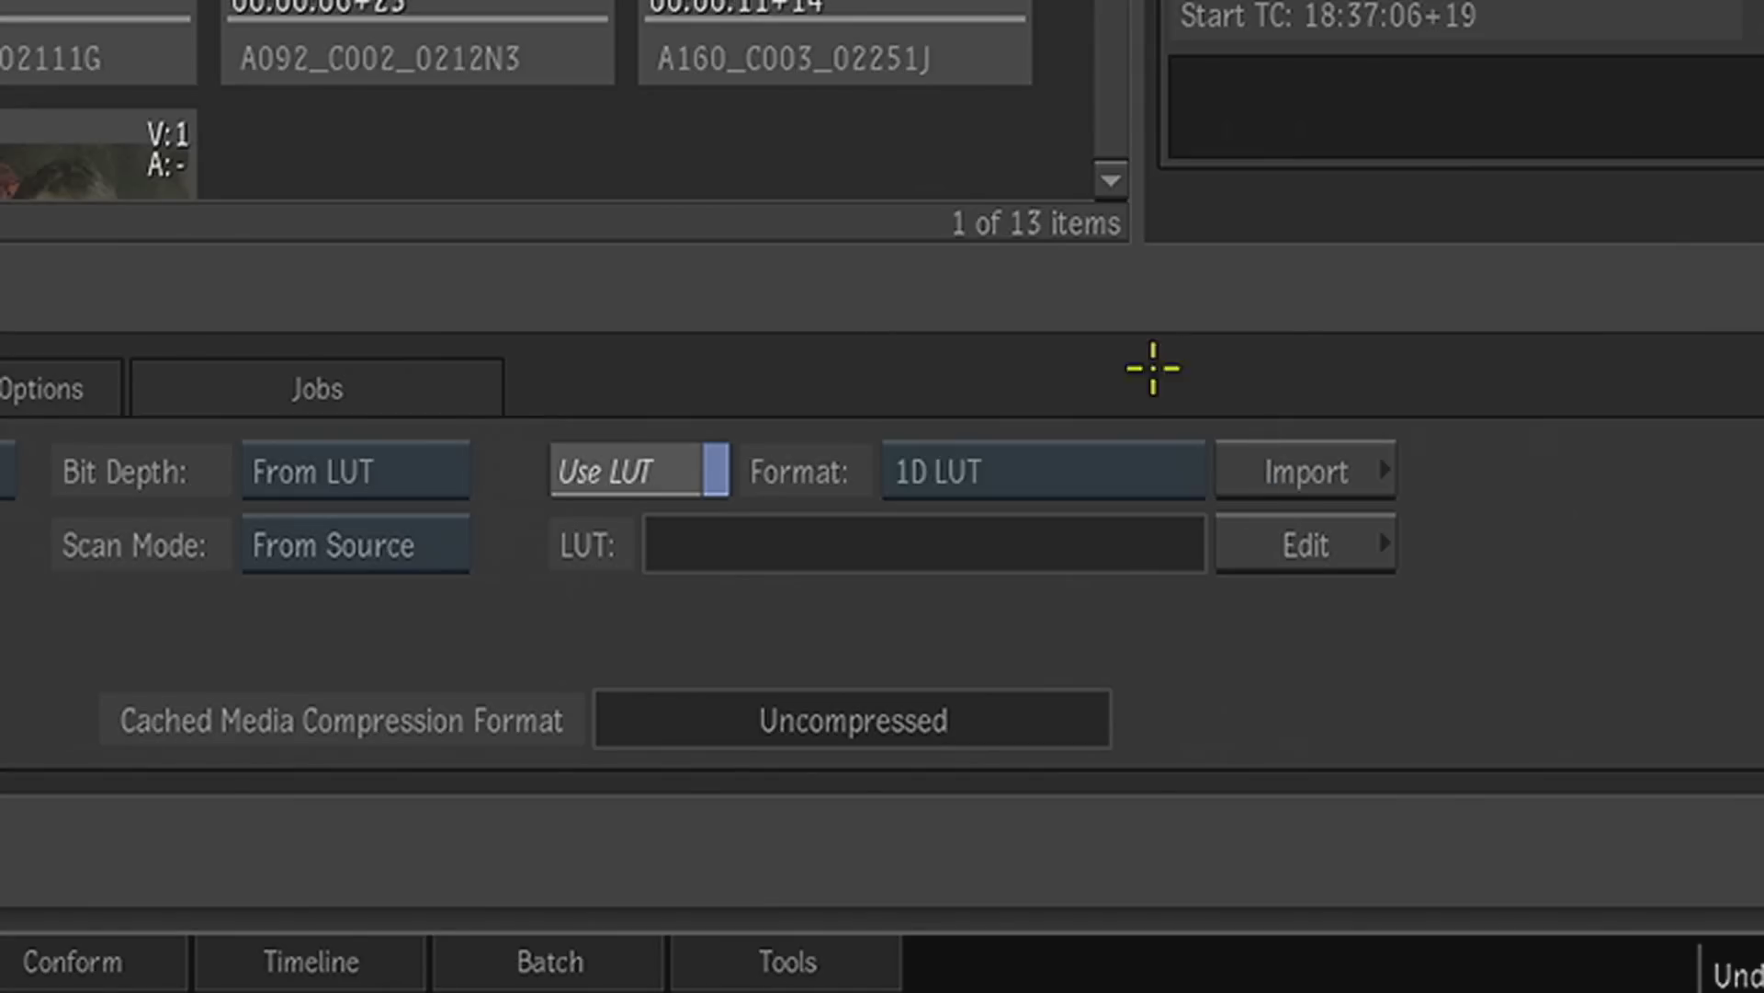
# - Browse the colour transforms available for import, looking inside the camera folder's Sony and Arri subfolders and returning to the transforms folder
pyautogui.click(1328, 474)
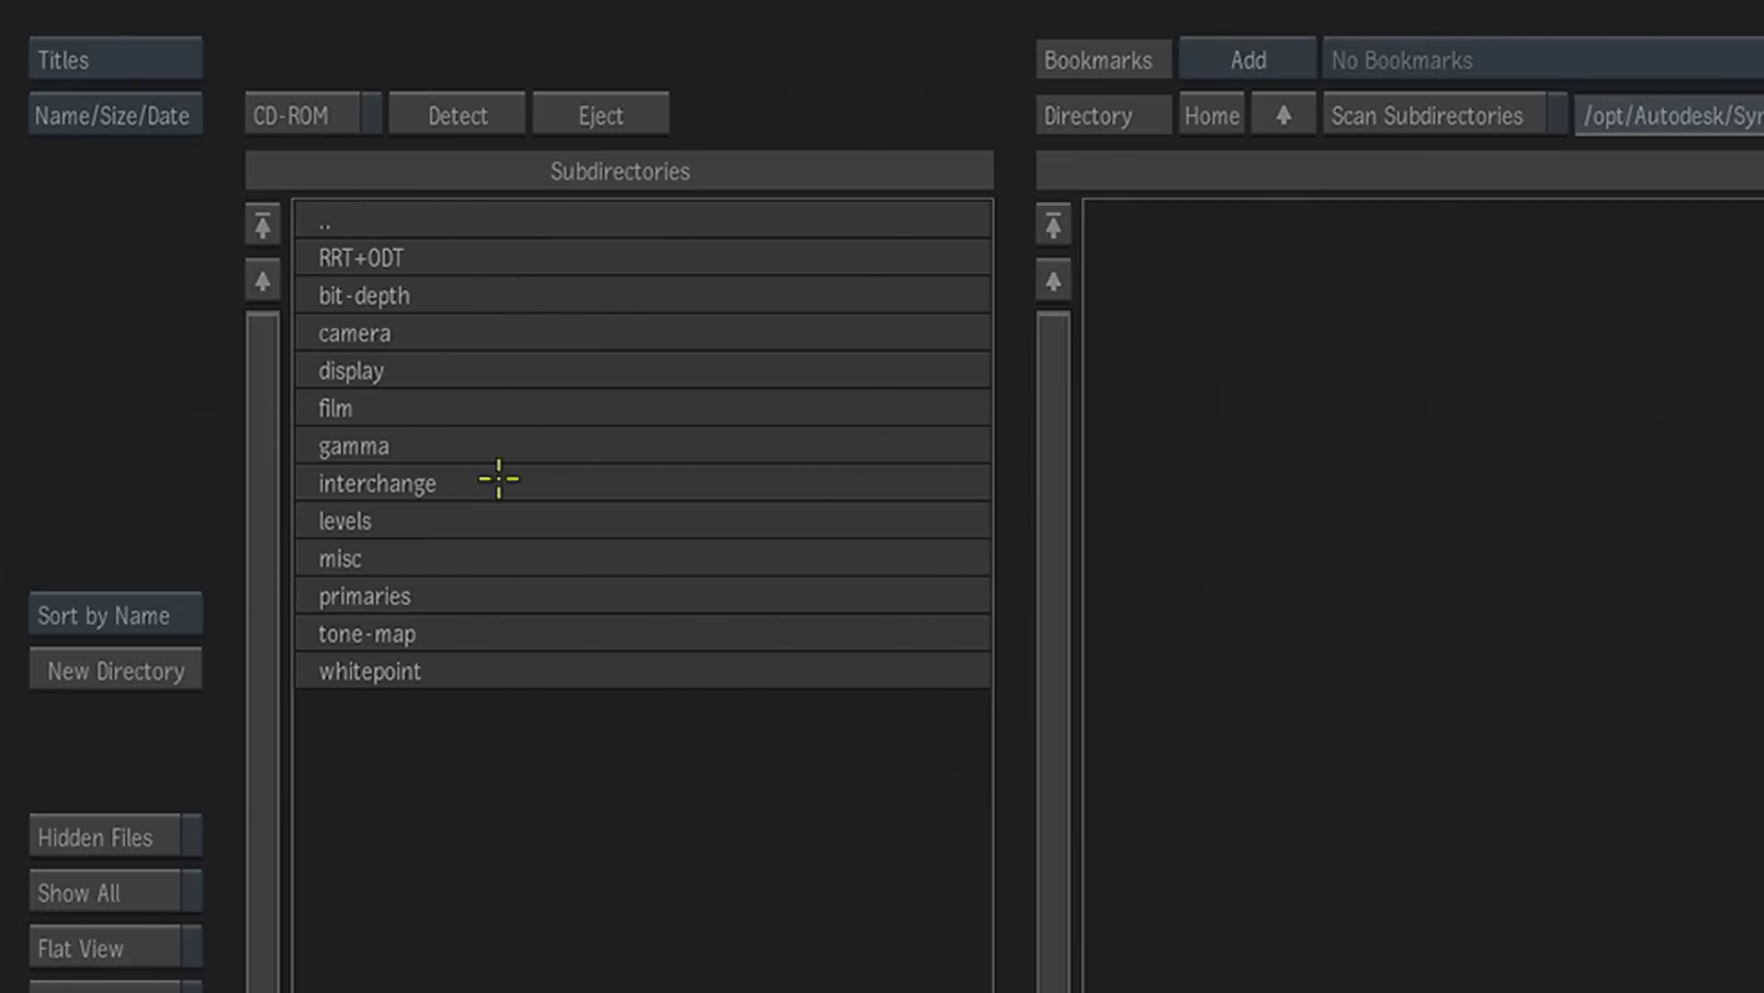
pyautogui.click(392, 333)
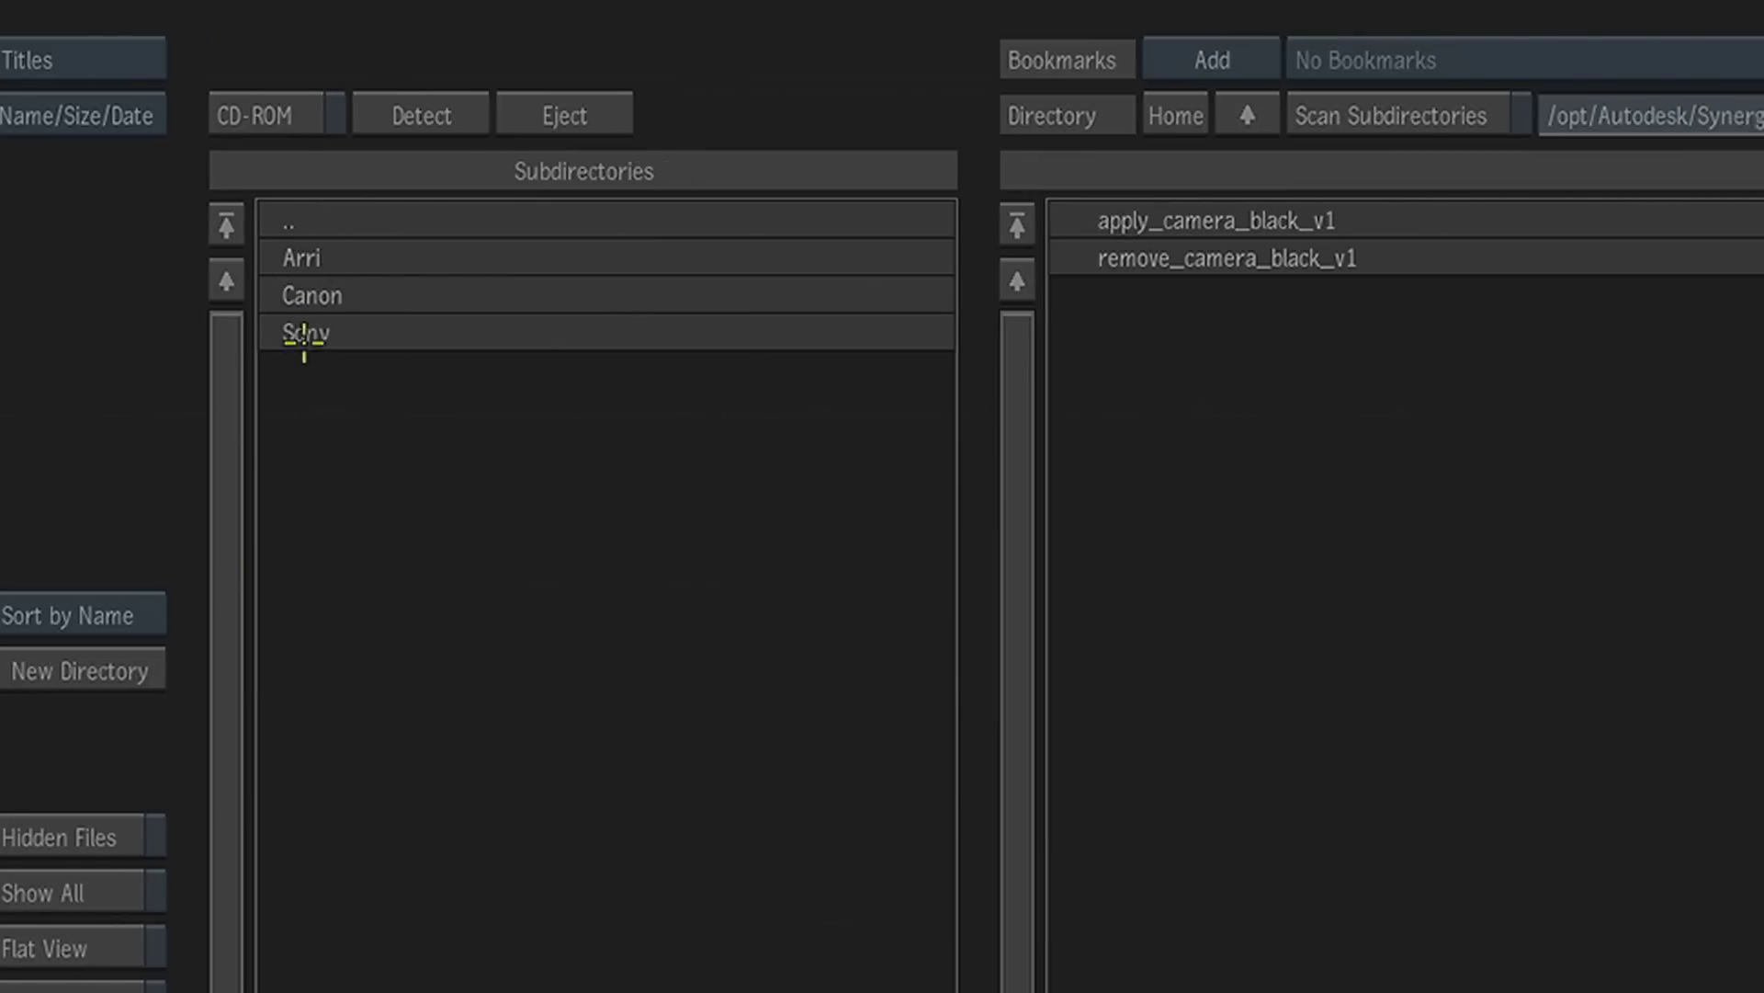
pyautogui.click(116, 333)
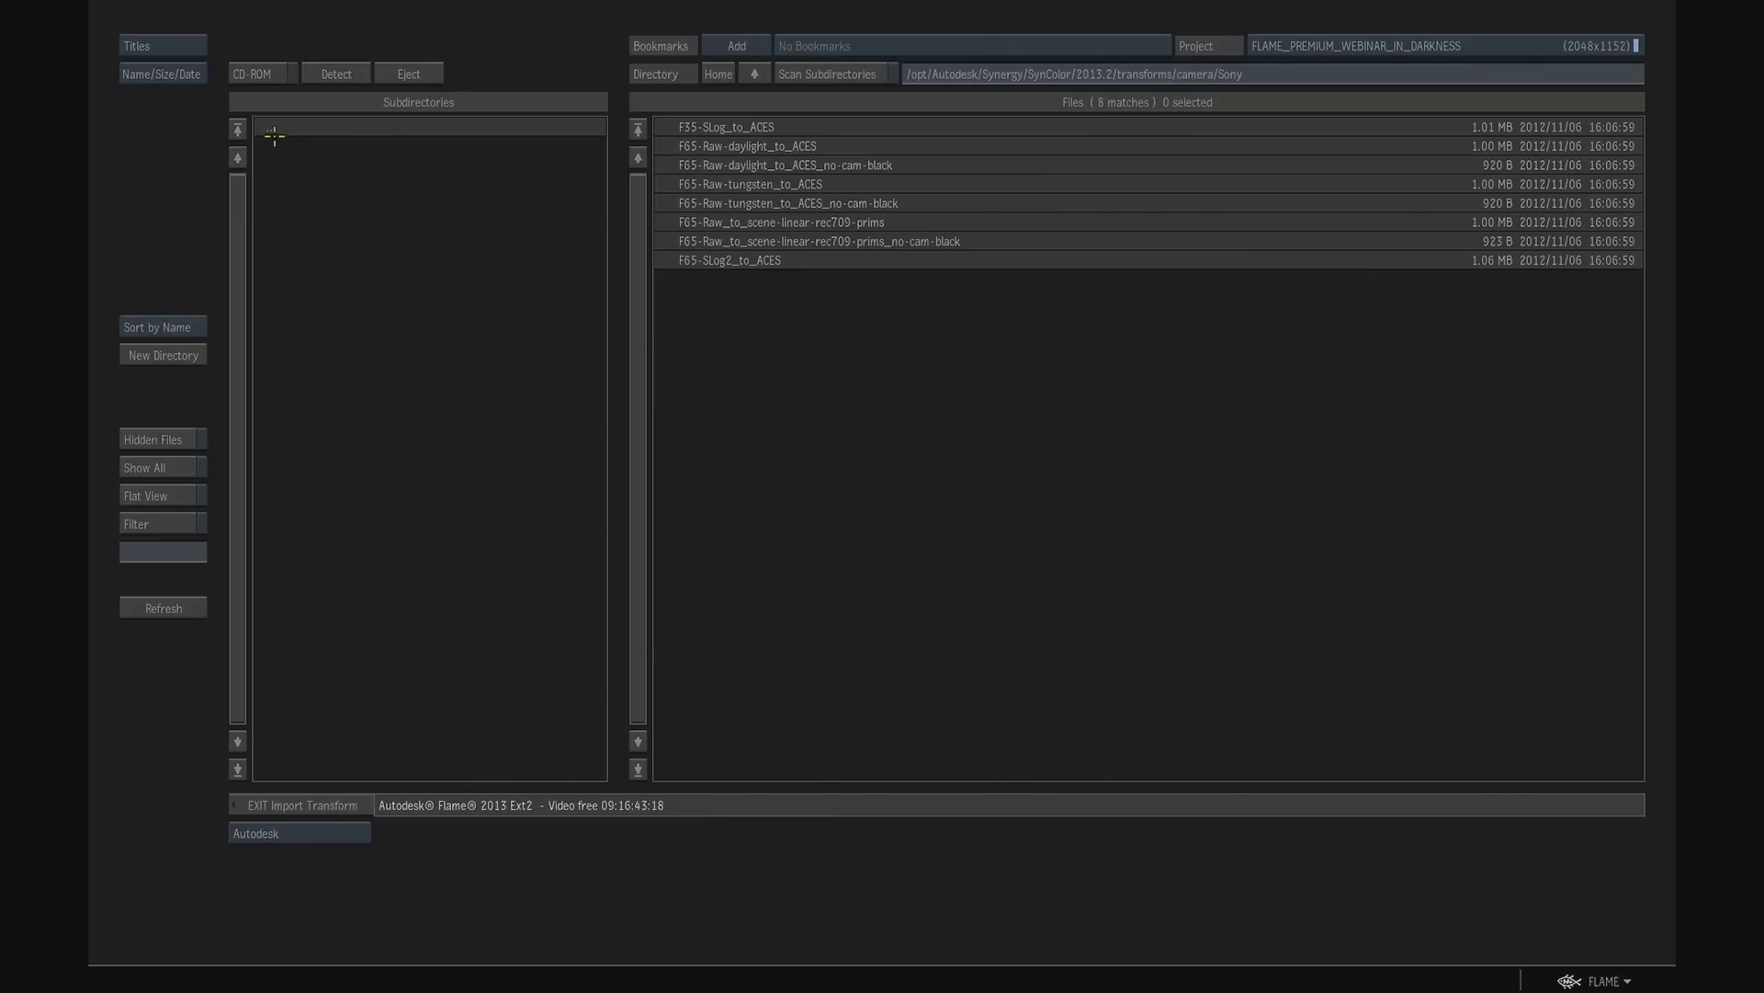
pyautogui.click(274, 136)
pyautogui.click(292, 164)
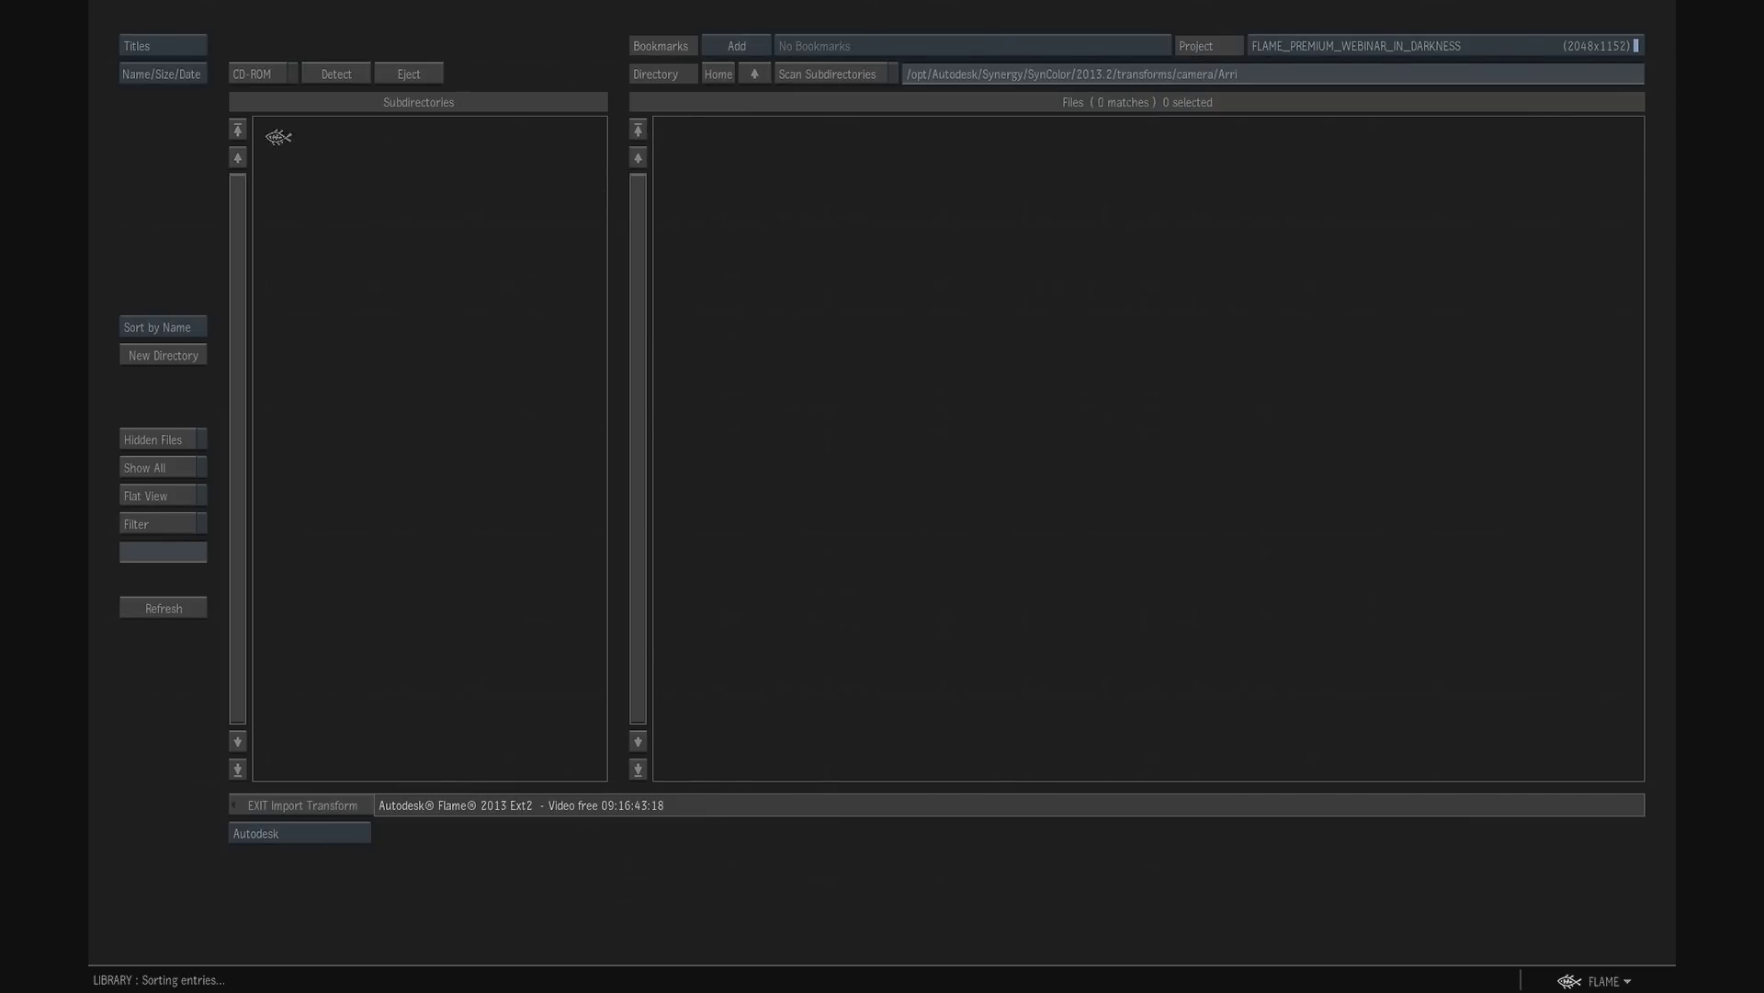
pyautogui.click(285, 134)
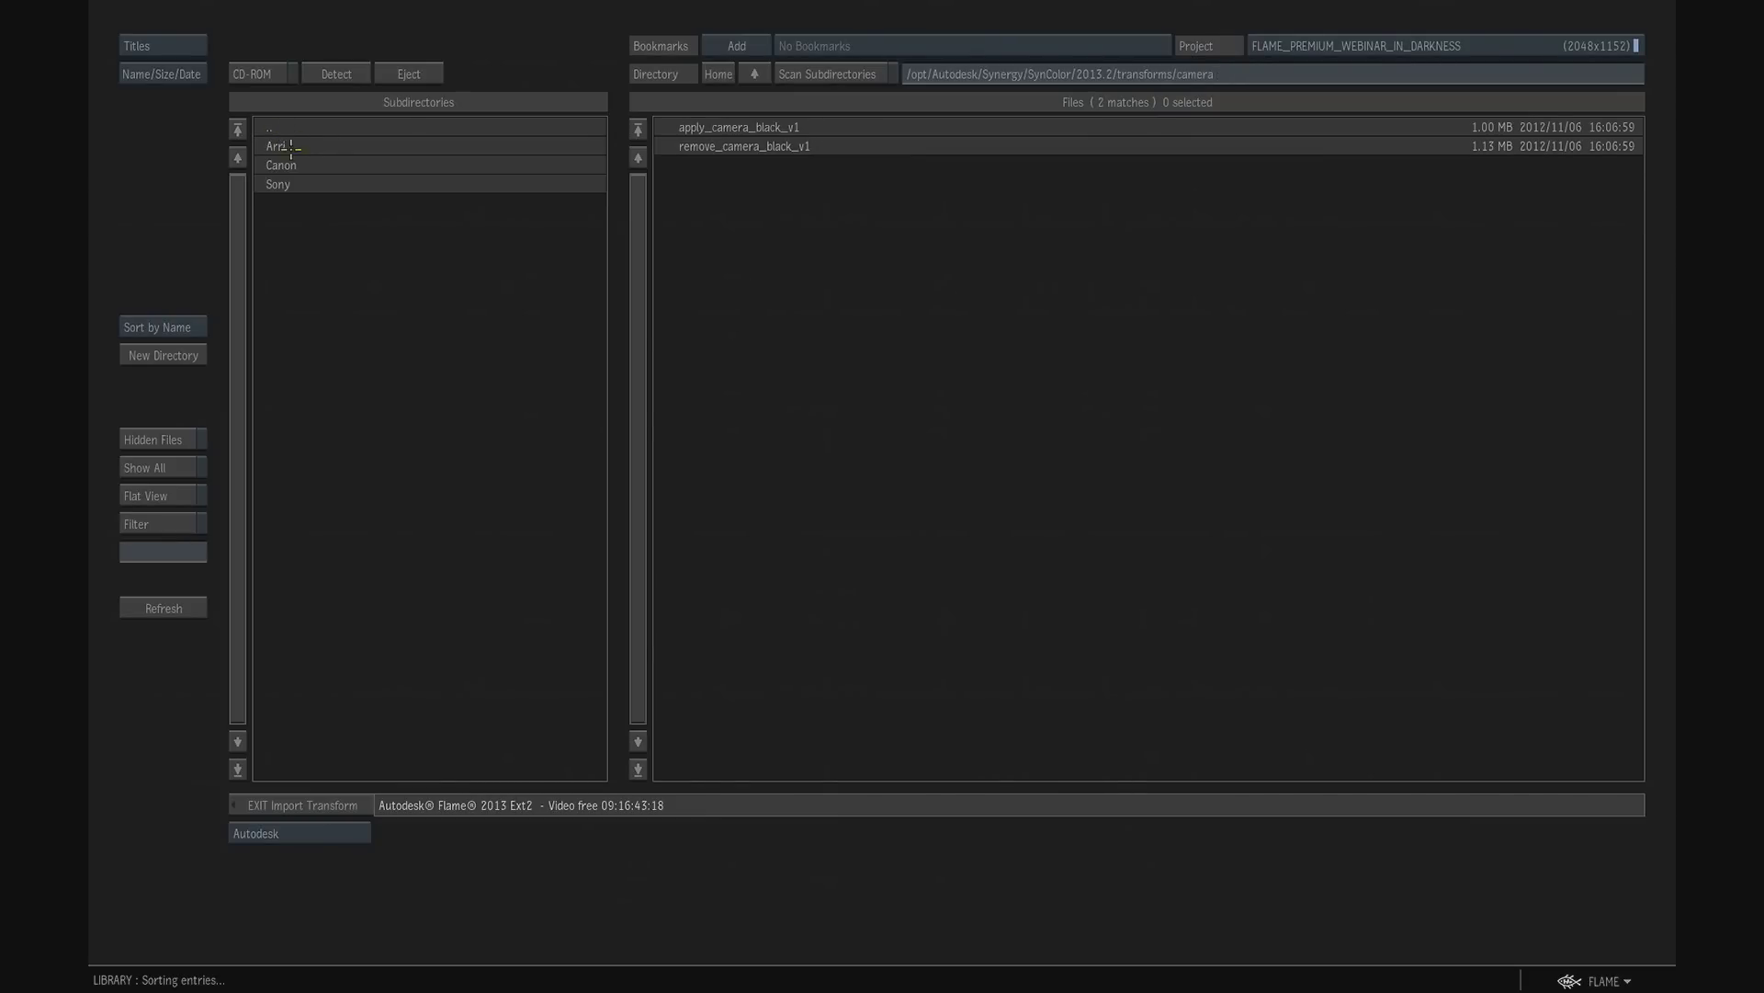
pyautogui.click(285, 132)
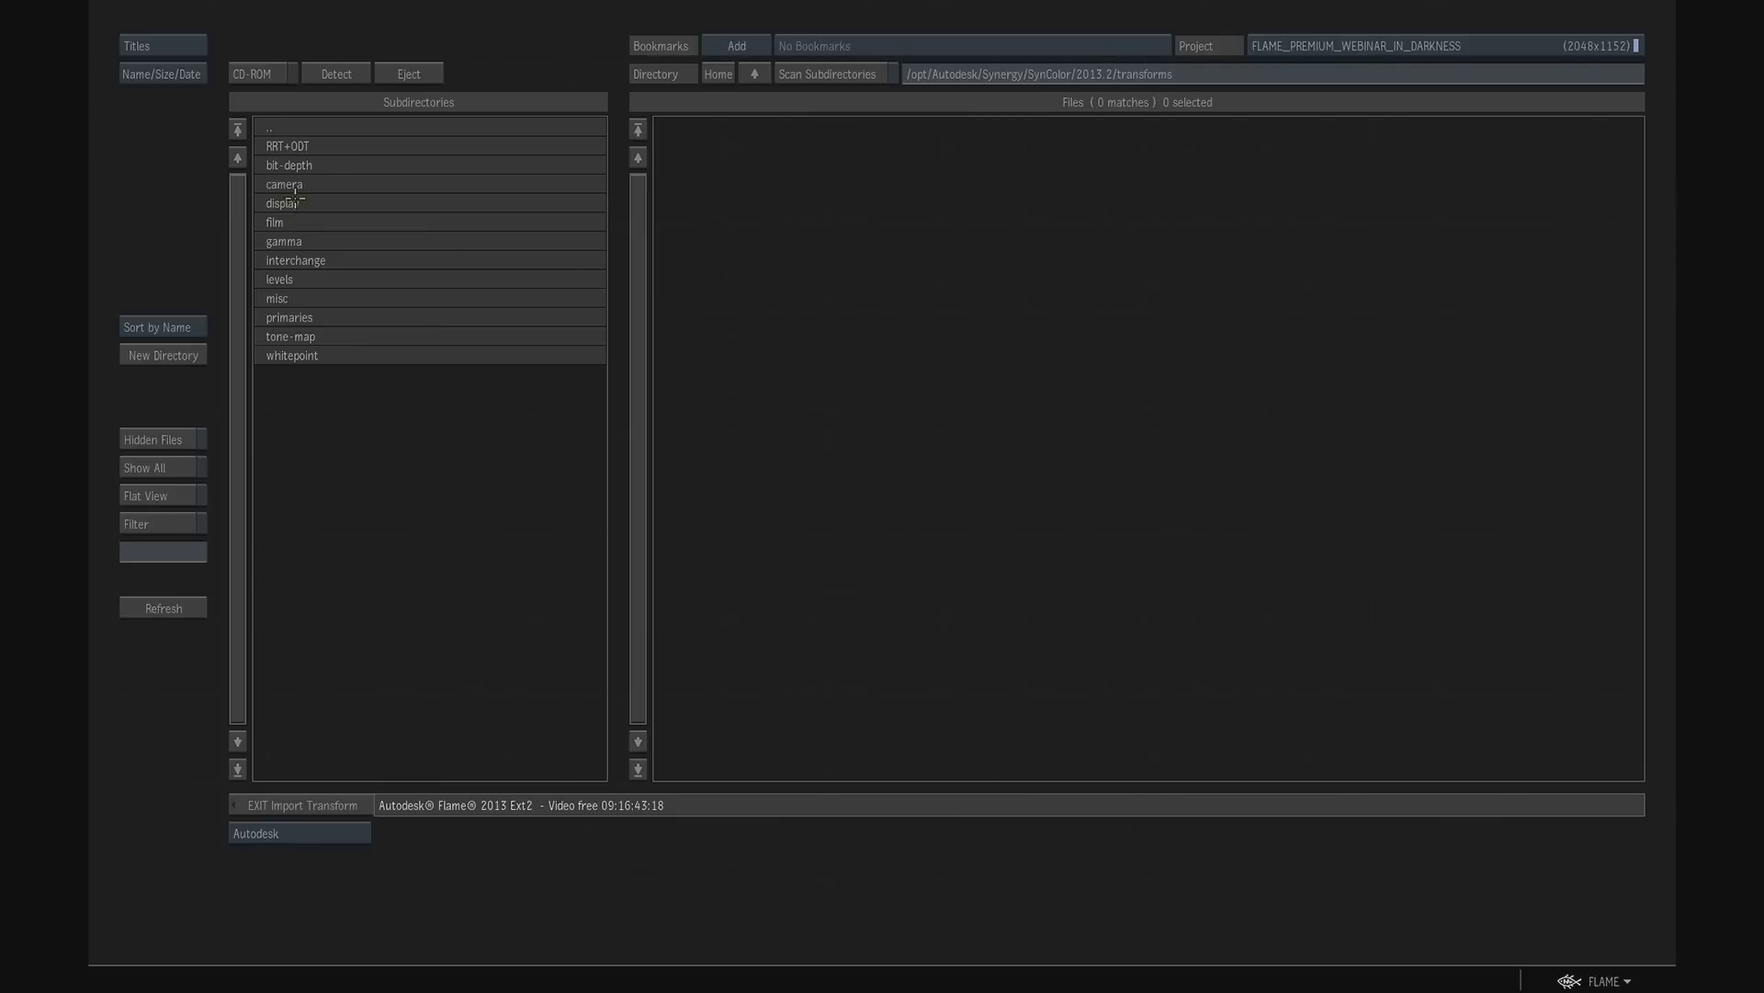
# - Load the ADX10_to_ACES colour transform from the film/ADX folder as the clip's import LUT
pyautogui.click(285, 223)
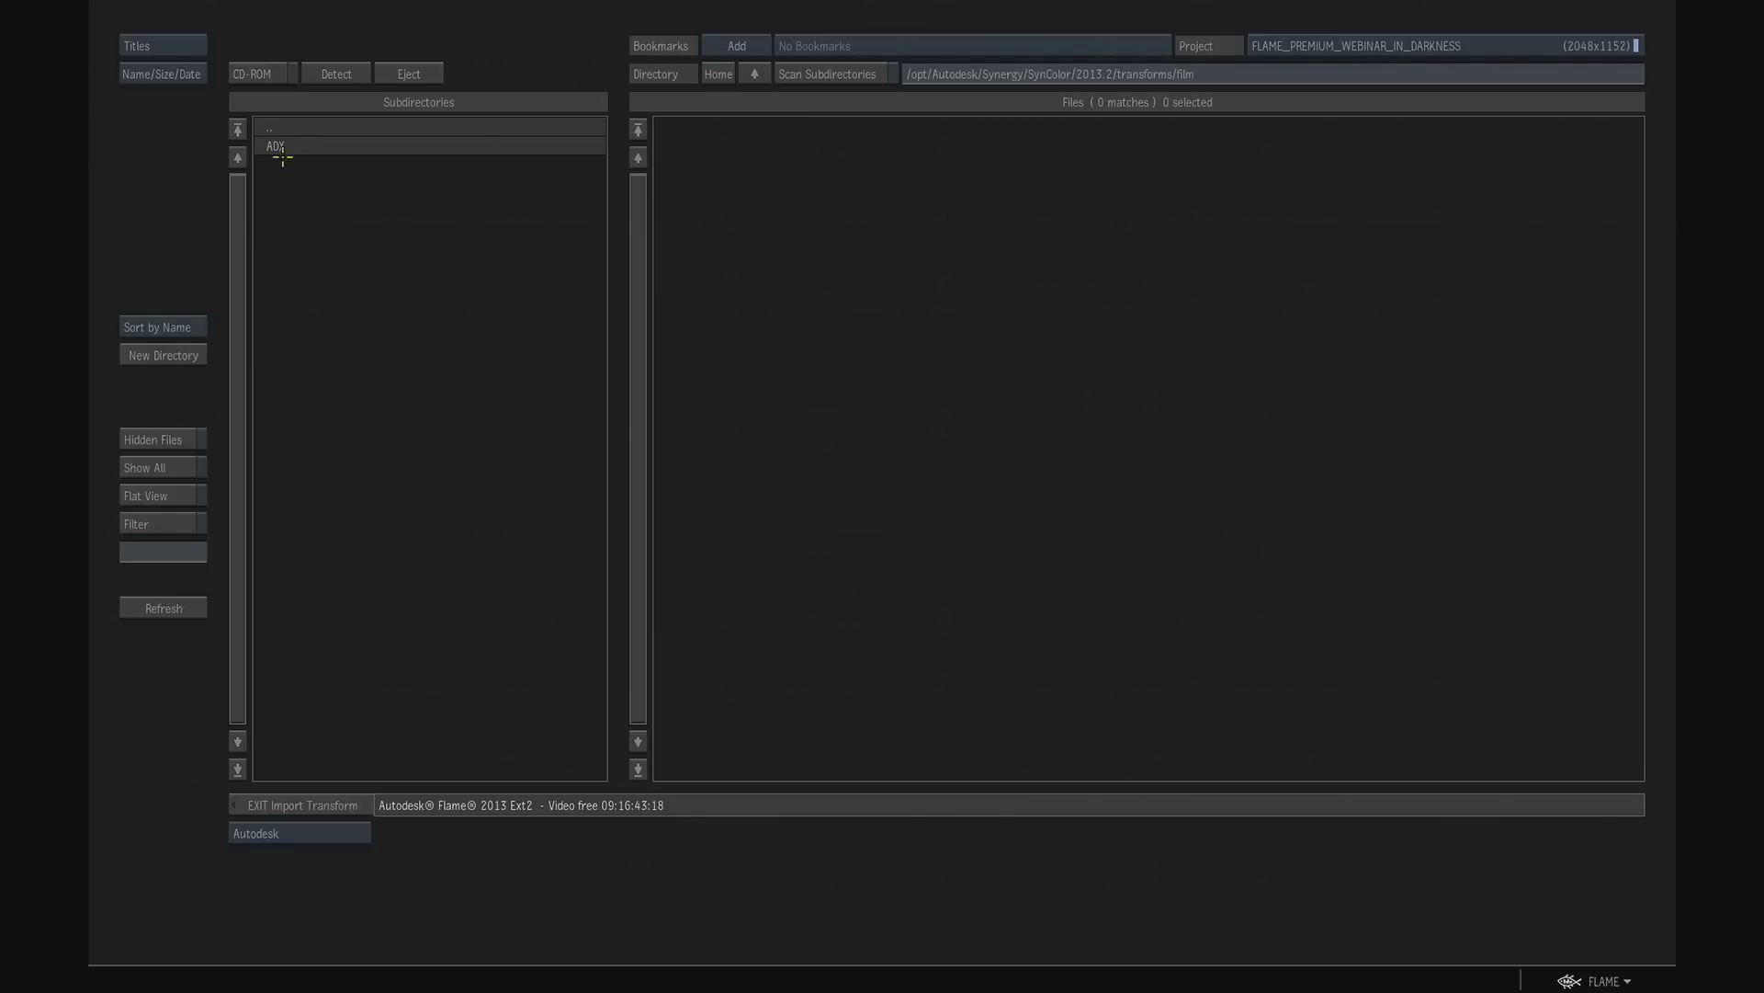
pyautogui.click(278, 147)
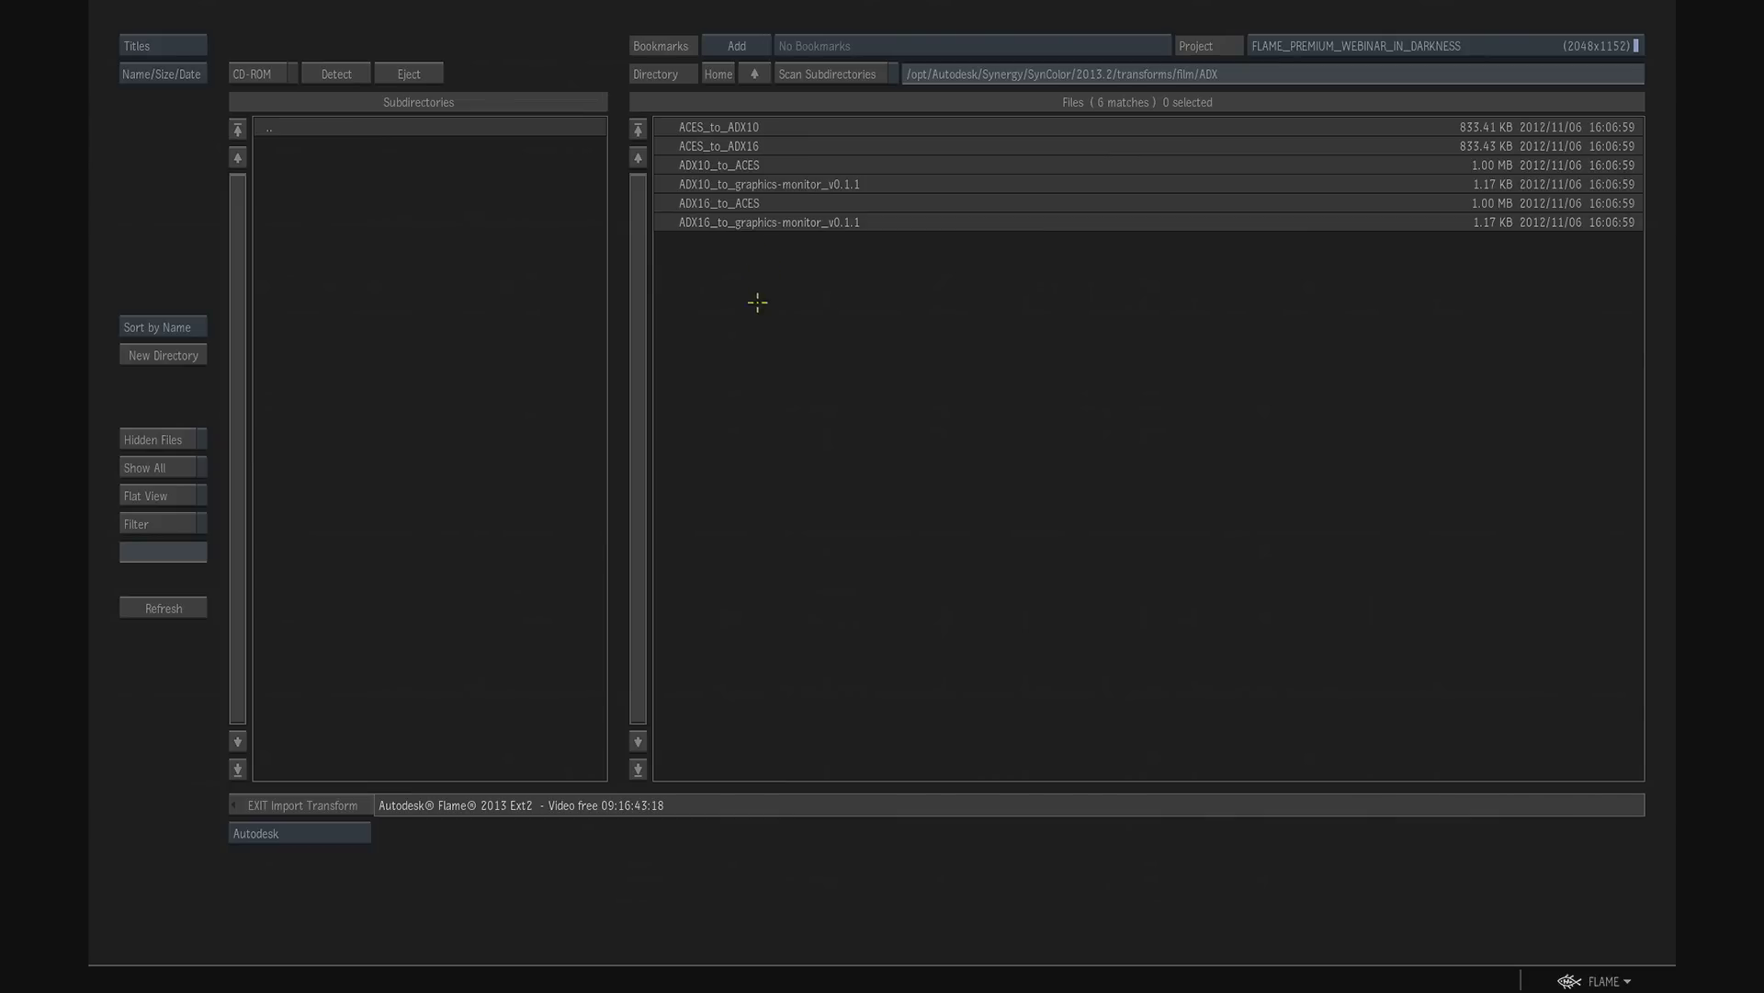
pyautogui.click(719, 170)
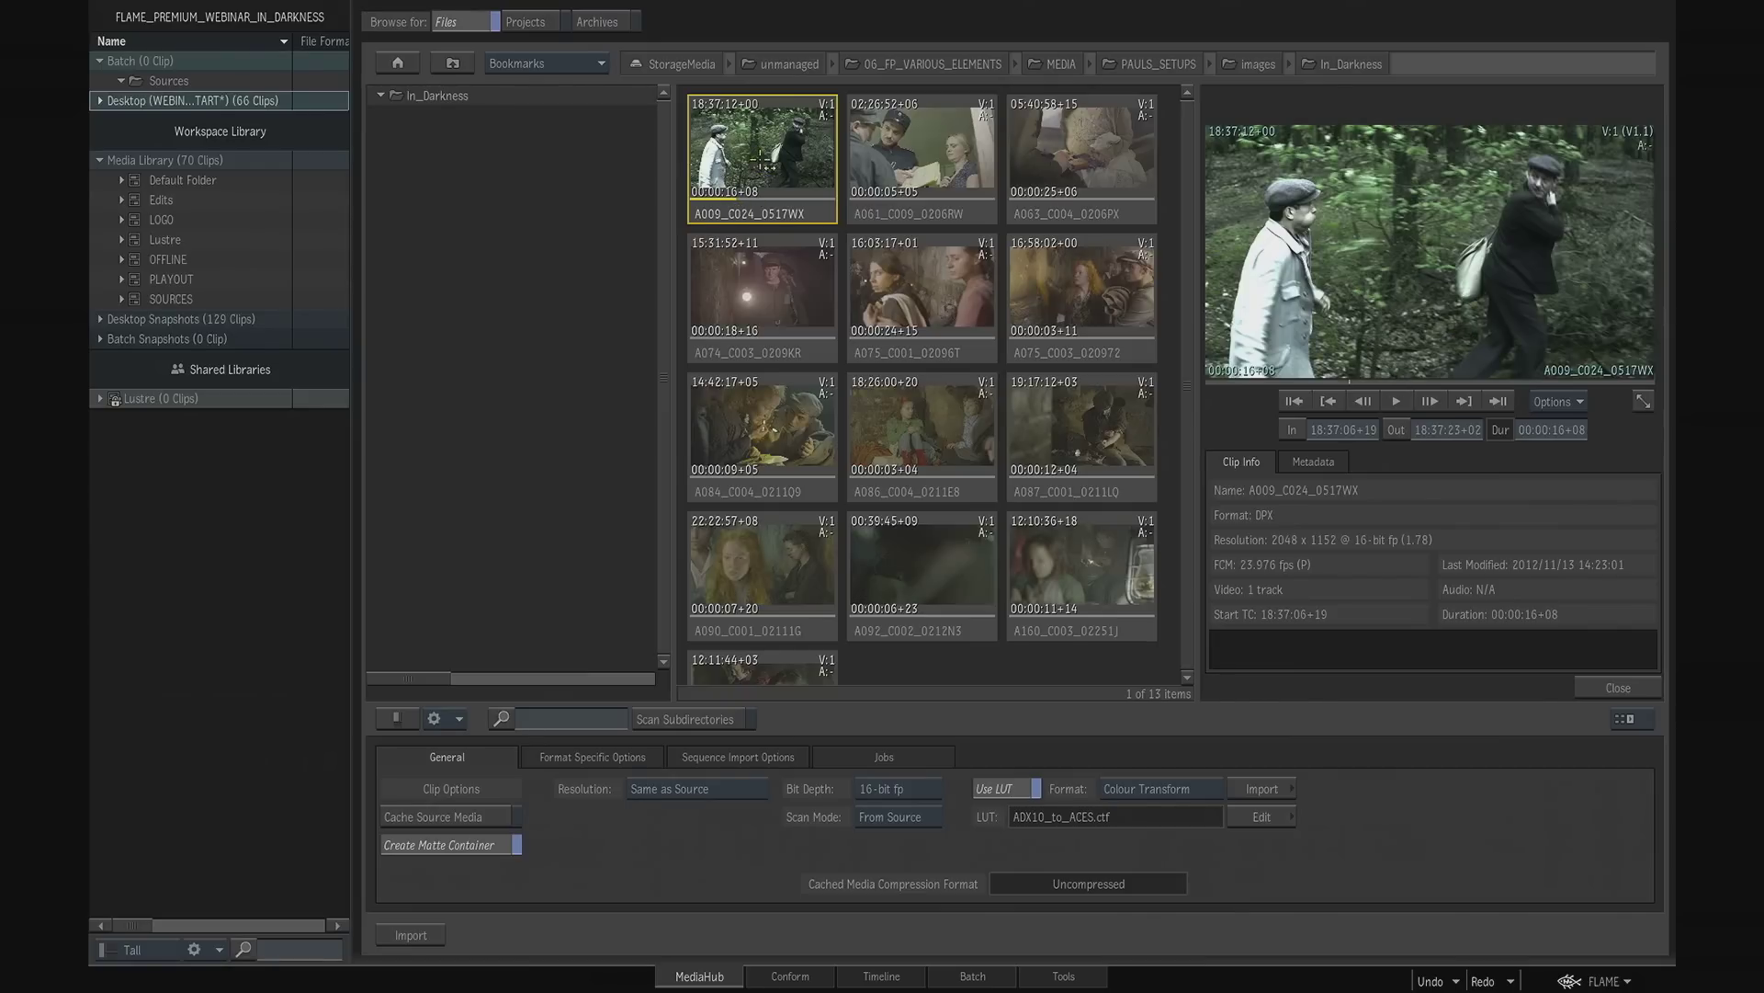
# - Import the A009_C024_0517WX clip into the Default Folder and scrub it in the timeline to 18:37:09+08
pyautogui.moveTo(762, 159); pyautogui.dragTo(185, 188)
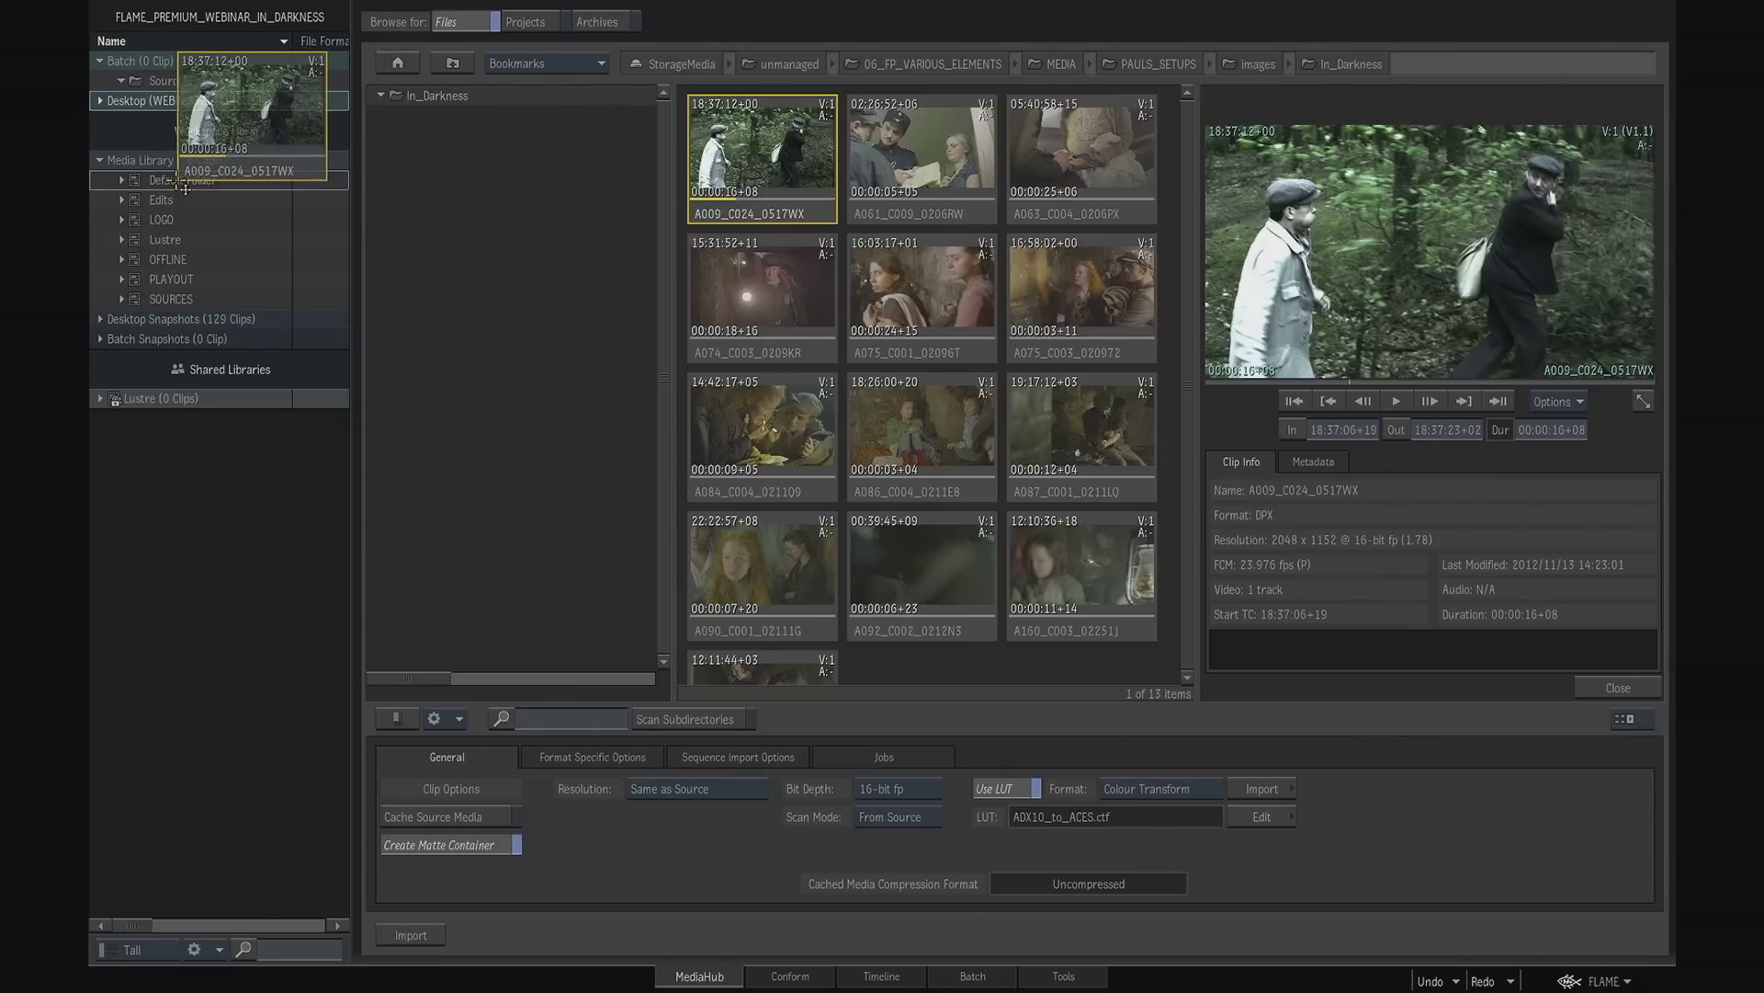
pyautogui.moveTo(185, 188); pyautogui.dragTo(185, 190)
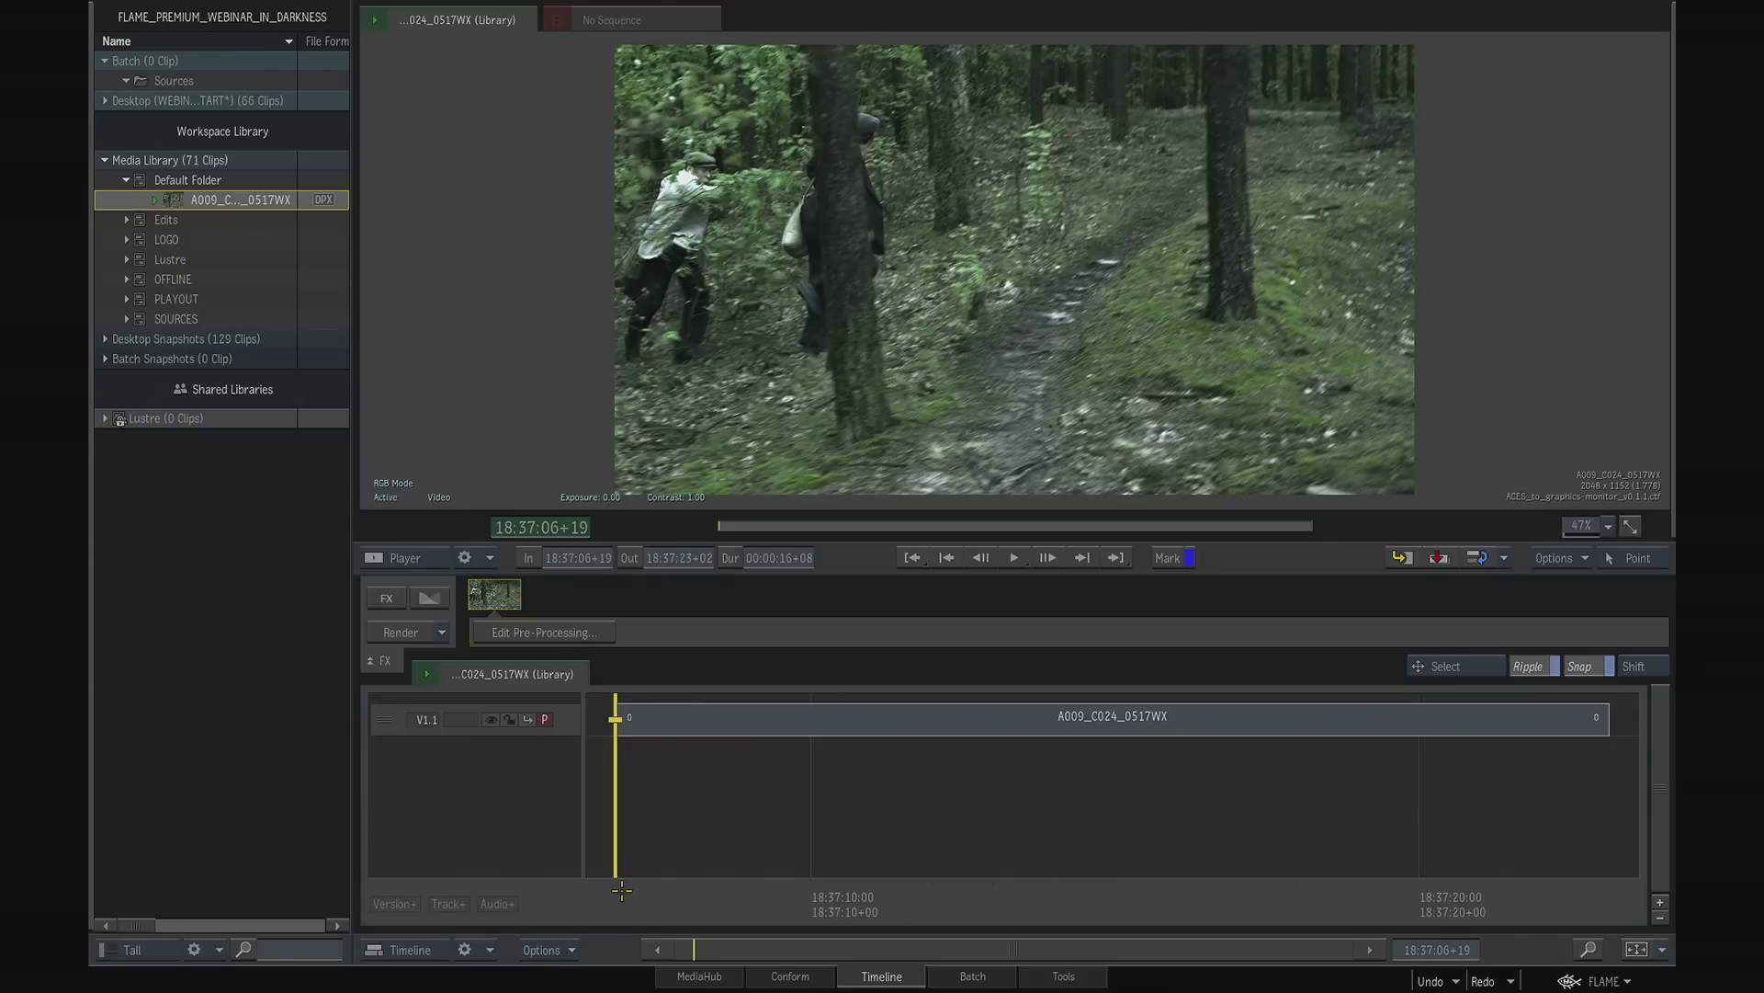
pyautogui.moveTo(624, 890); pyautogui.dragTo(770, 818)
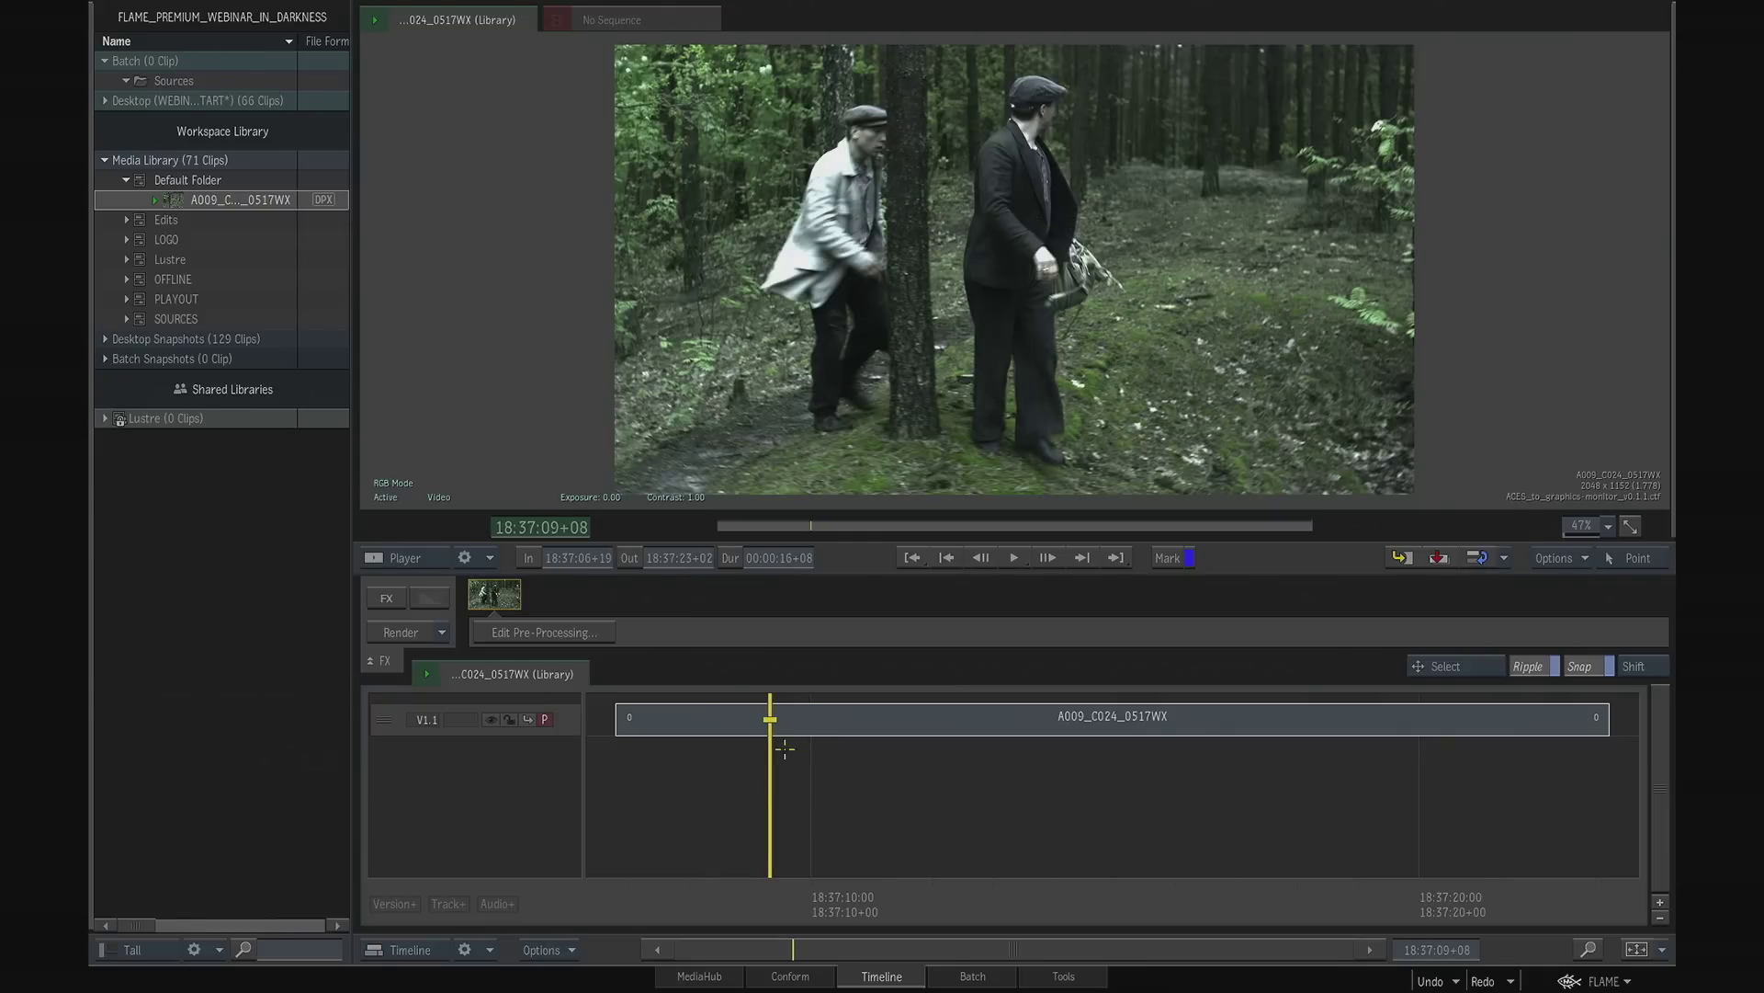
# - Set the player's display mode to ACES to graphics and scrub the clip to 18:37:20+02
pyautogui.click(439, 497)
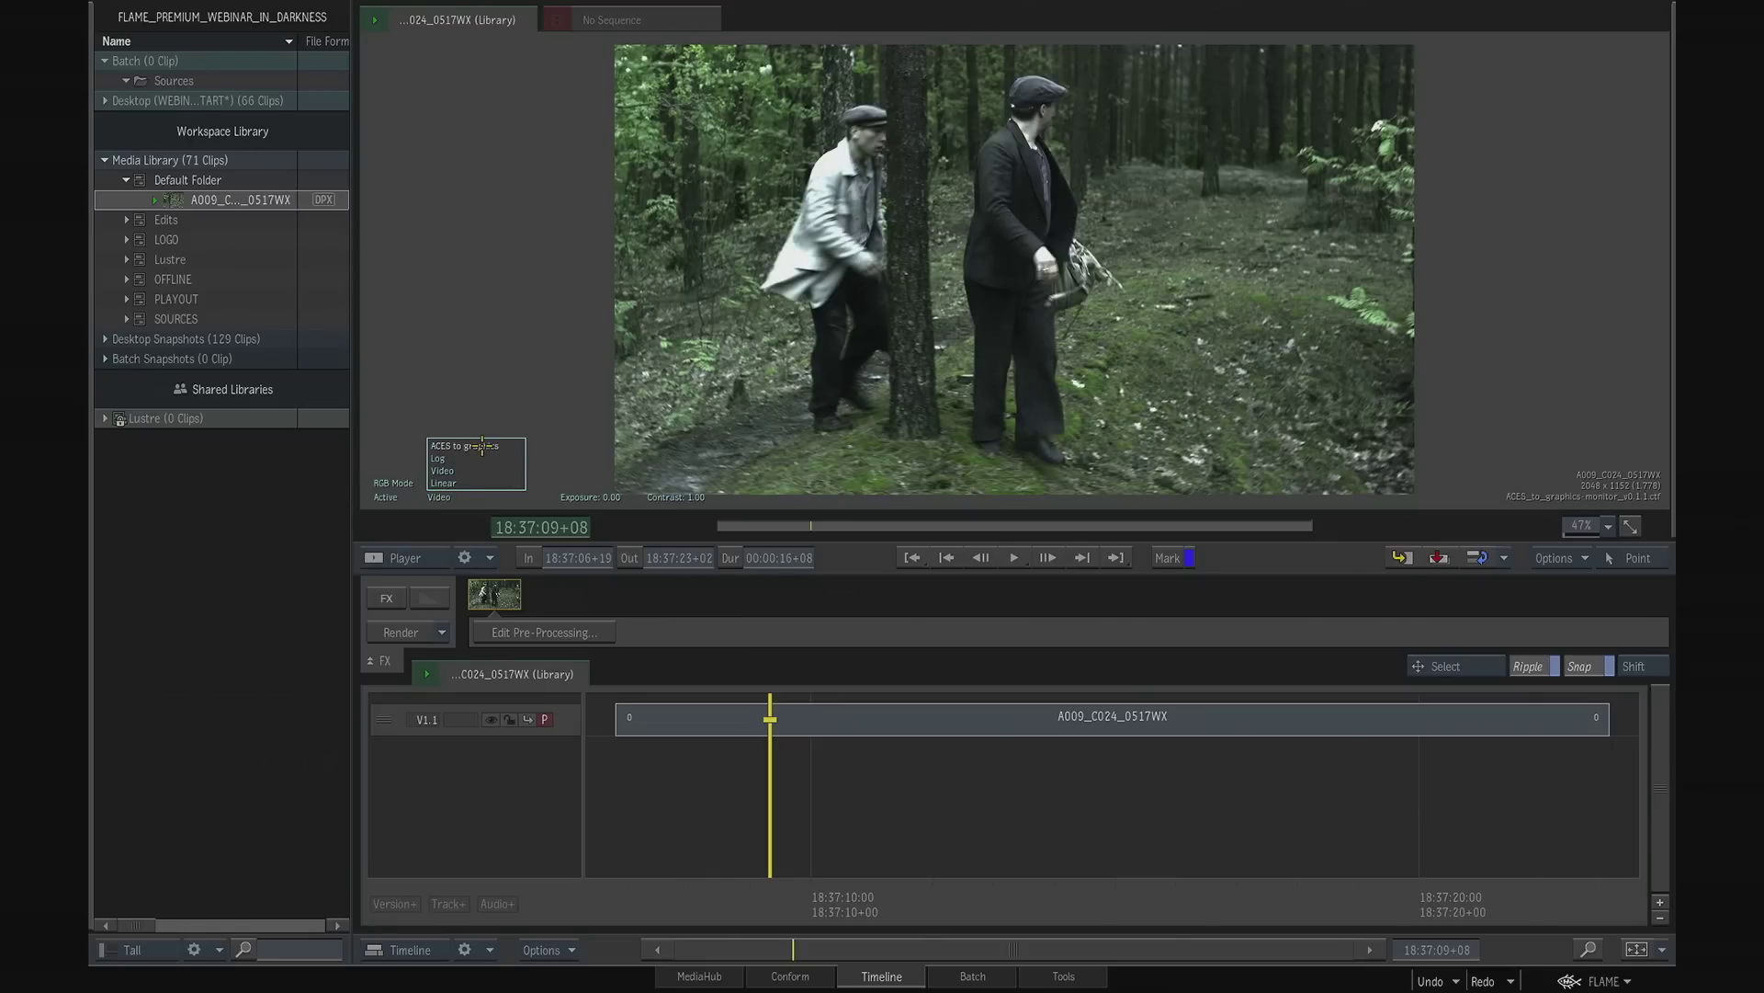
pyautogui.click(482, 448)
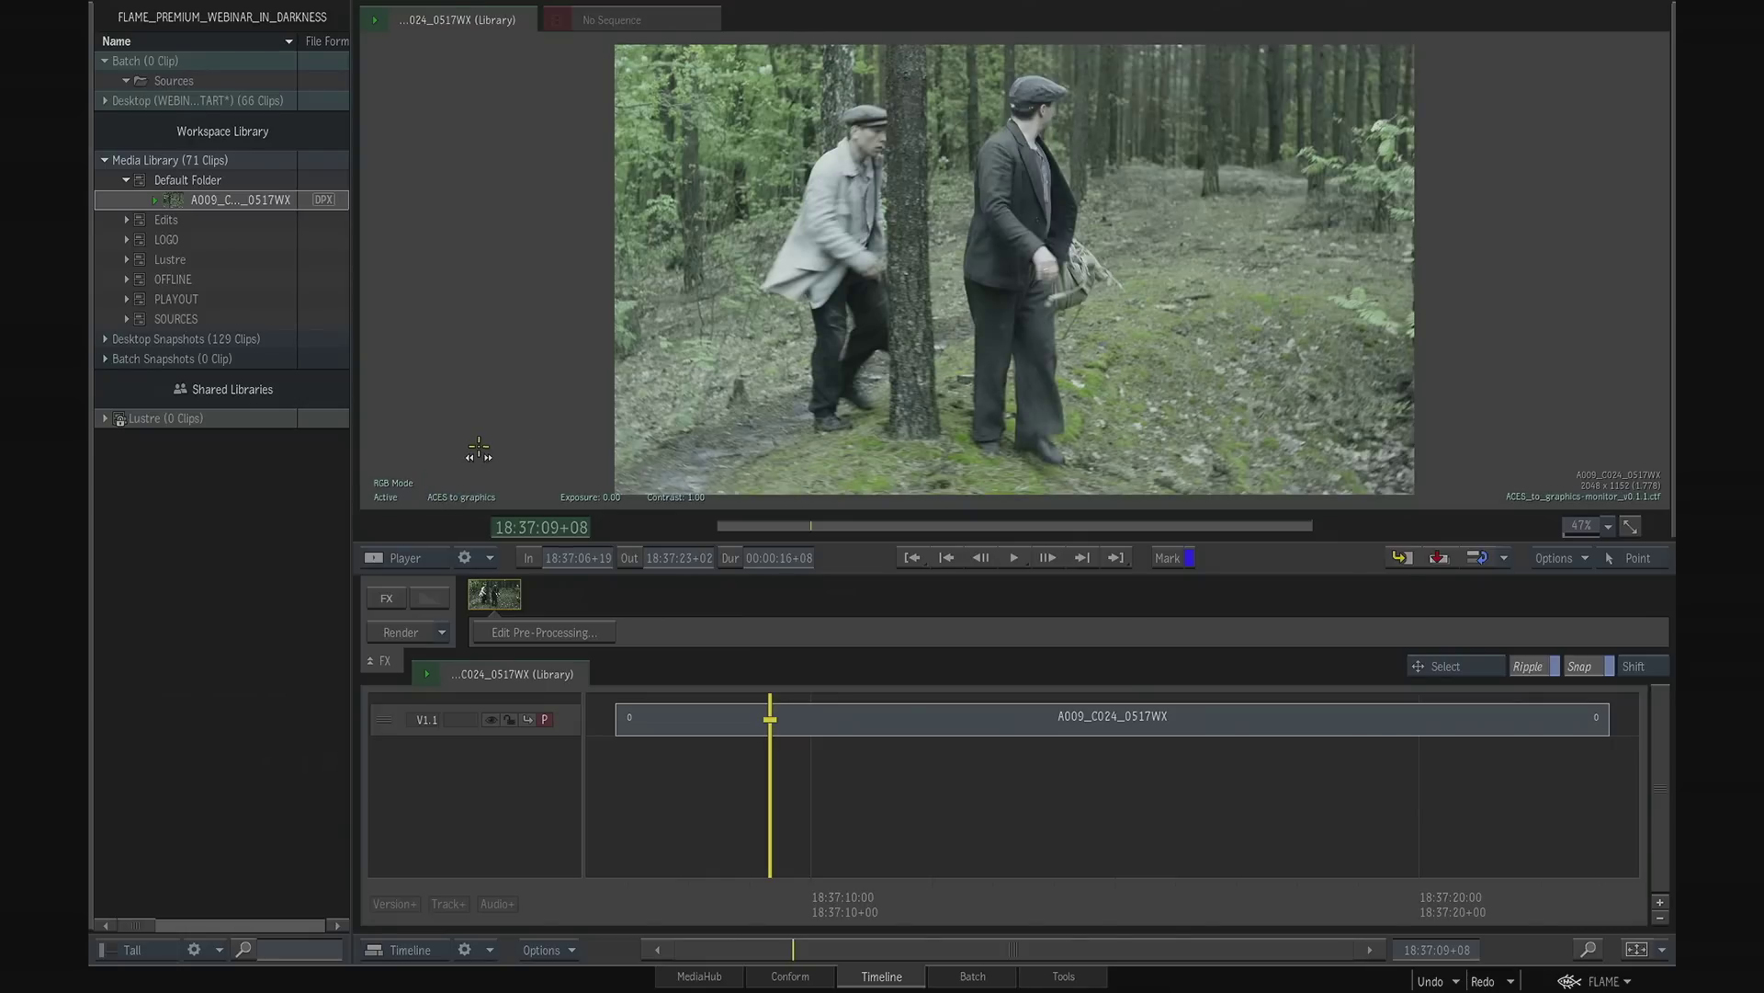
pyautogui.moveTo(783, 893); pyautogui.dragTo(1426, 889)
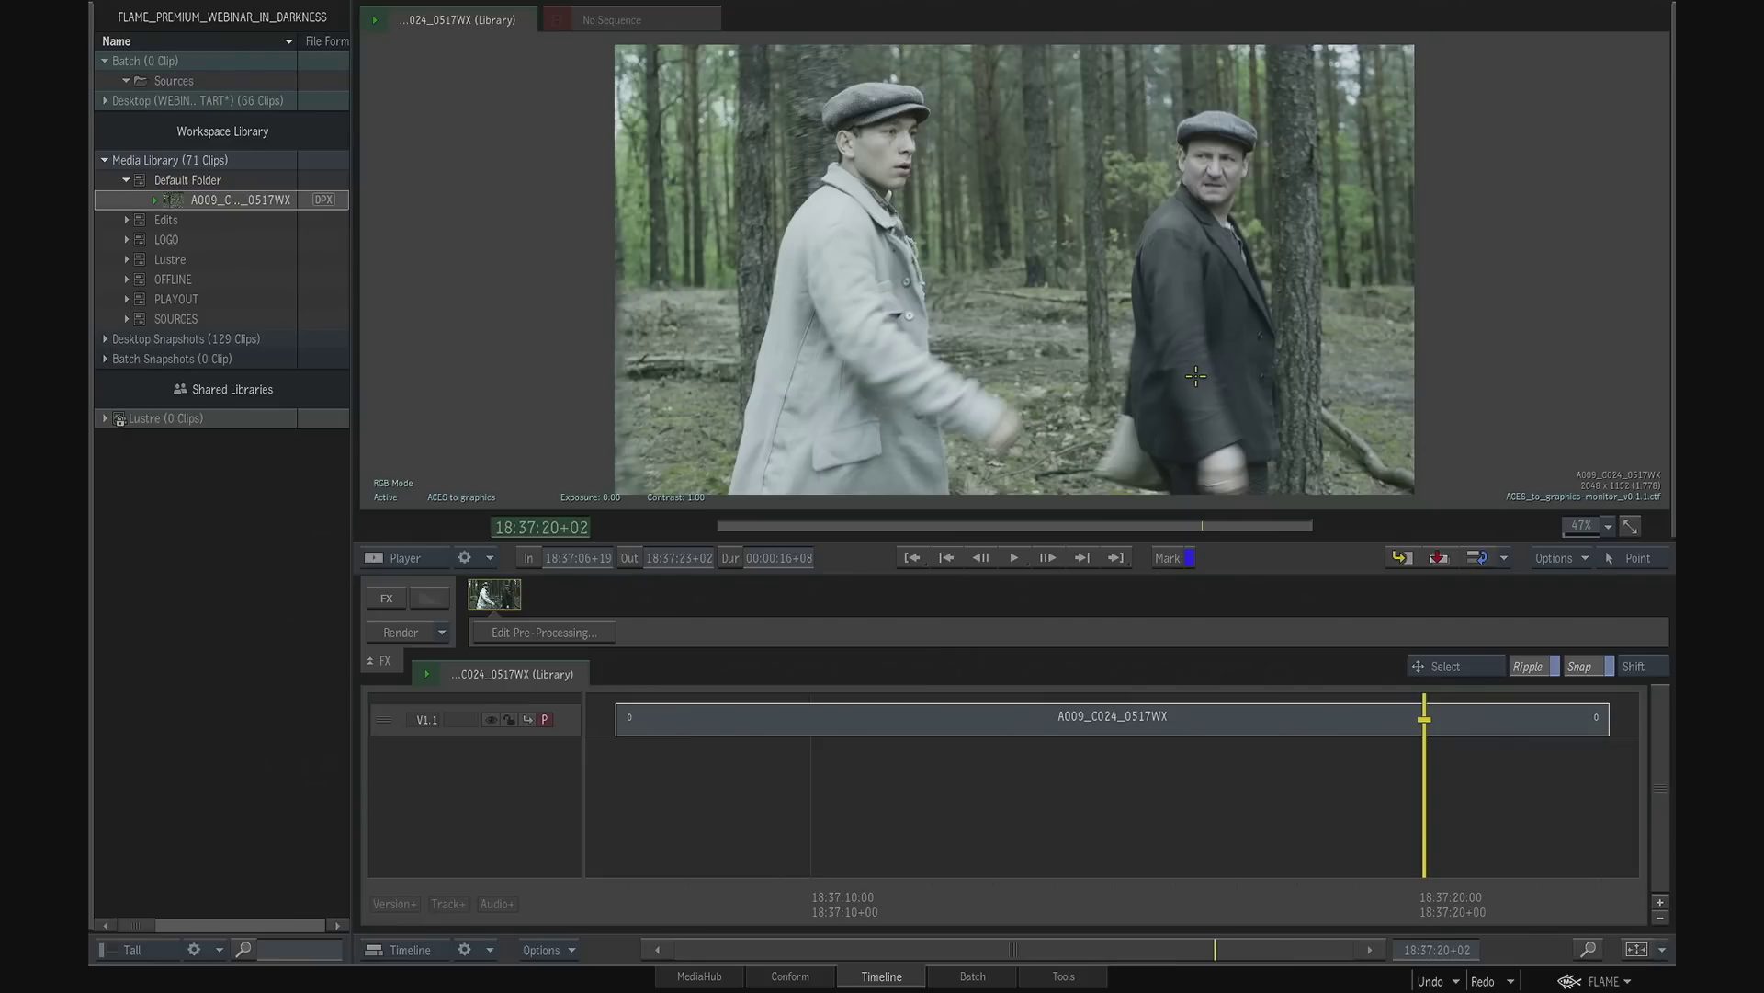
# - Deactivate the RGB LUT in the A009_C024_0517WX clip's pre-processing and return to the timeline
pyautogui.click(536, 632)
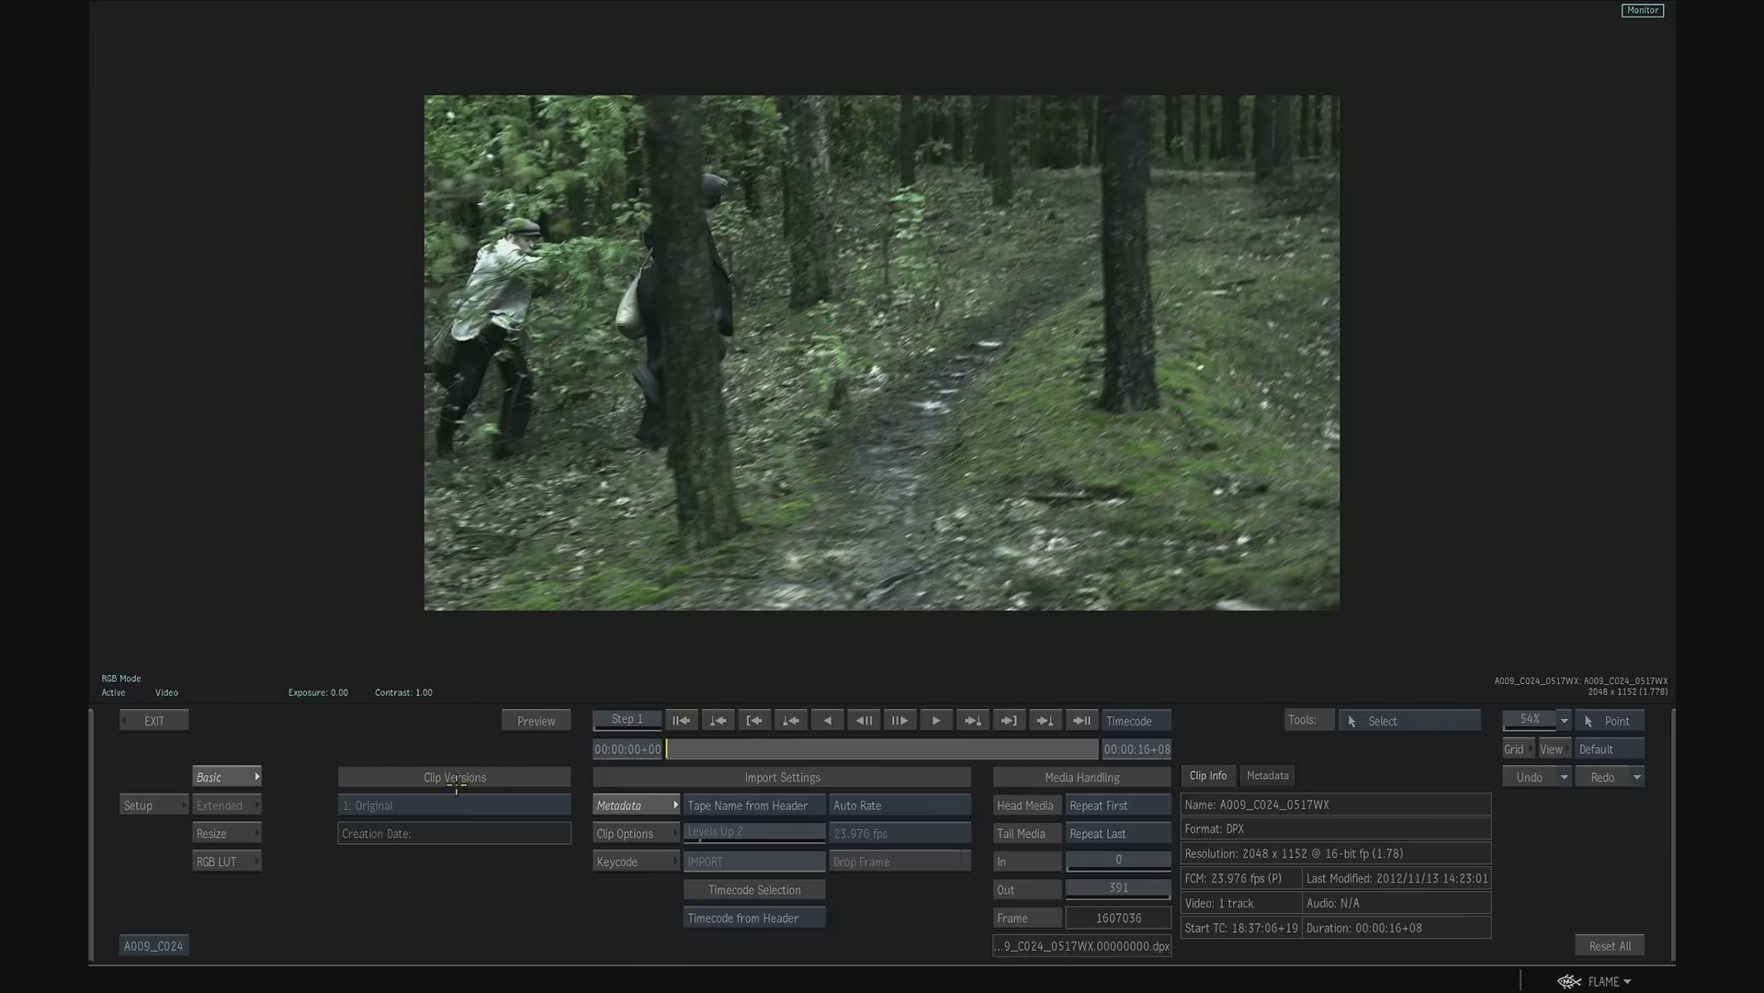
pyautogui.click(234, 859)
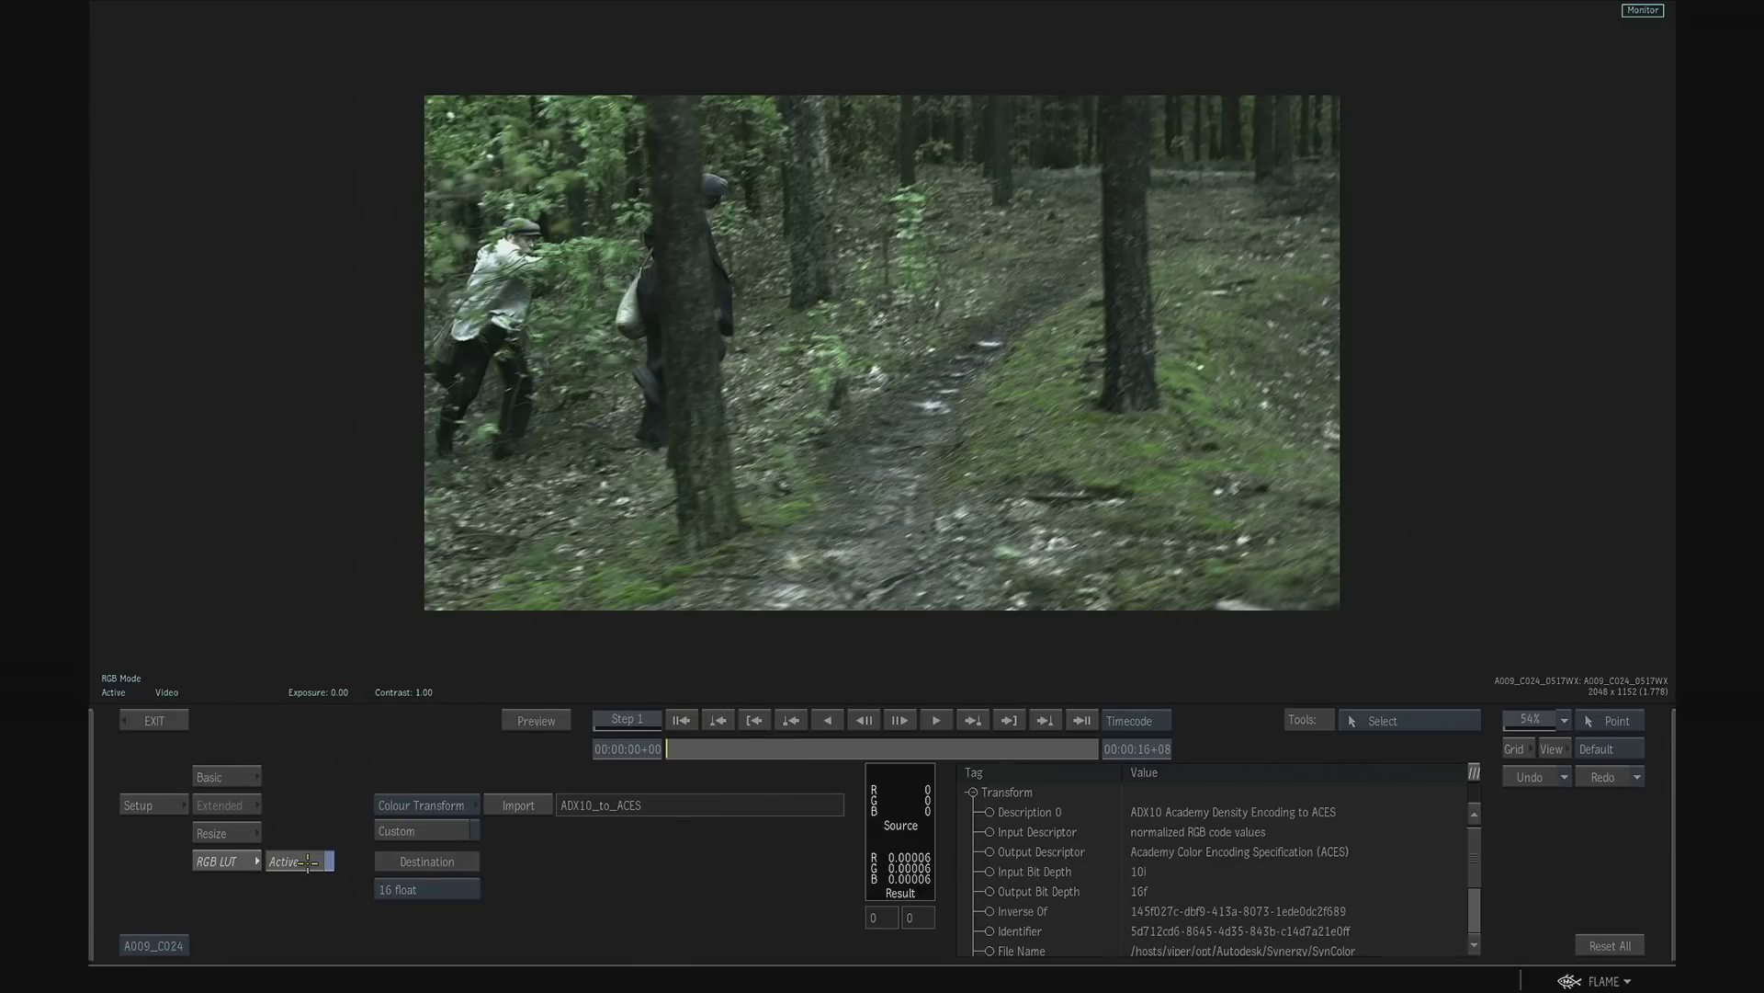
pyautogui.click(303, 861)
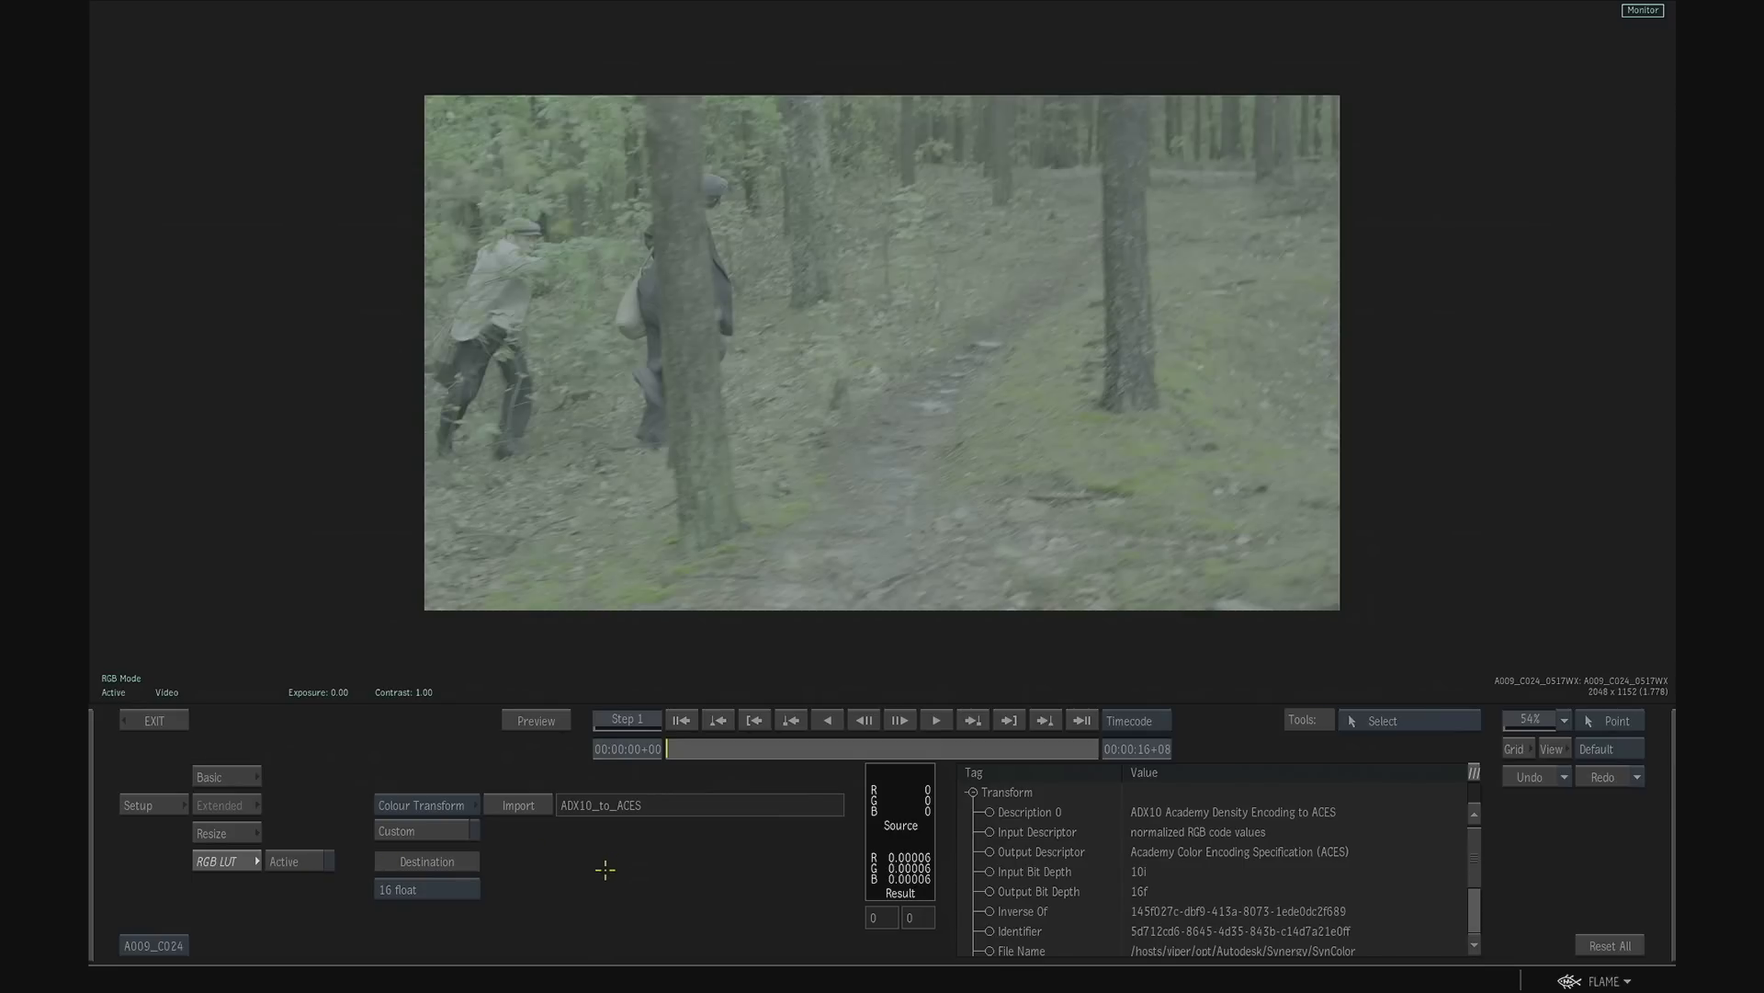
pyautogui.click(180, 722)
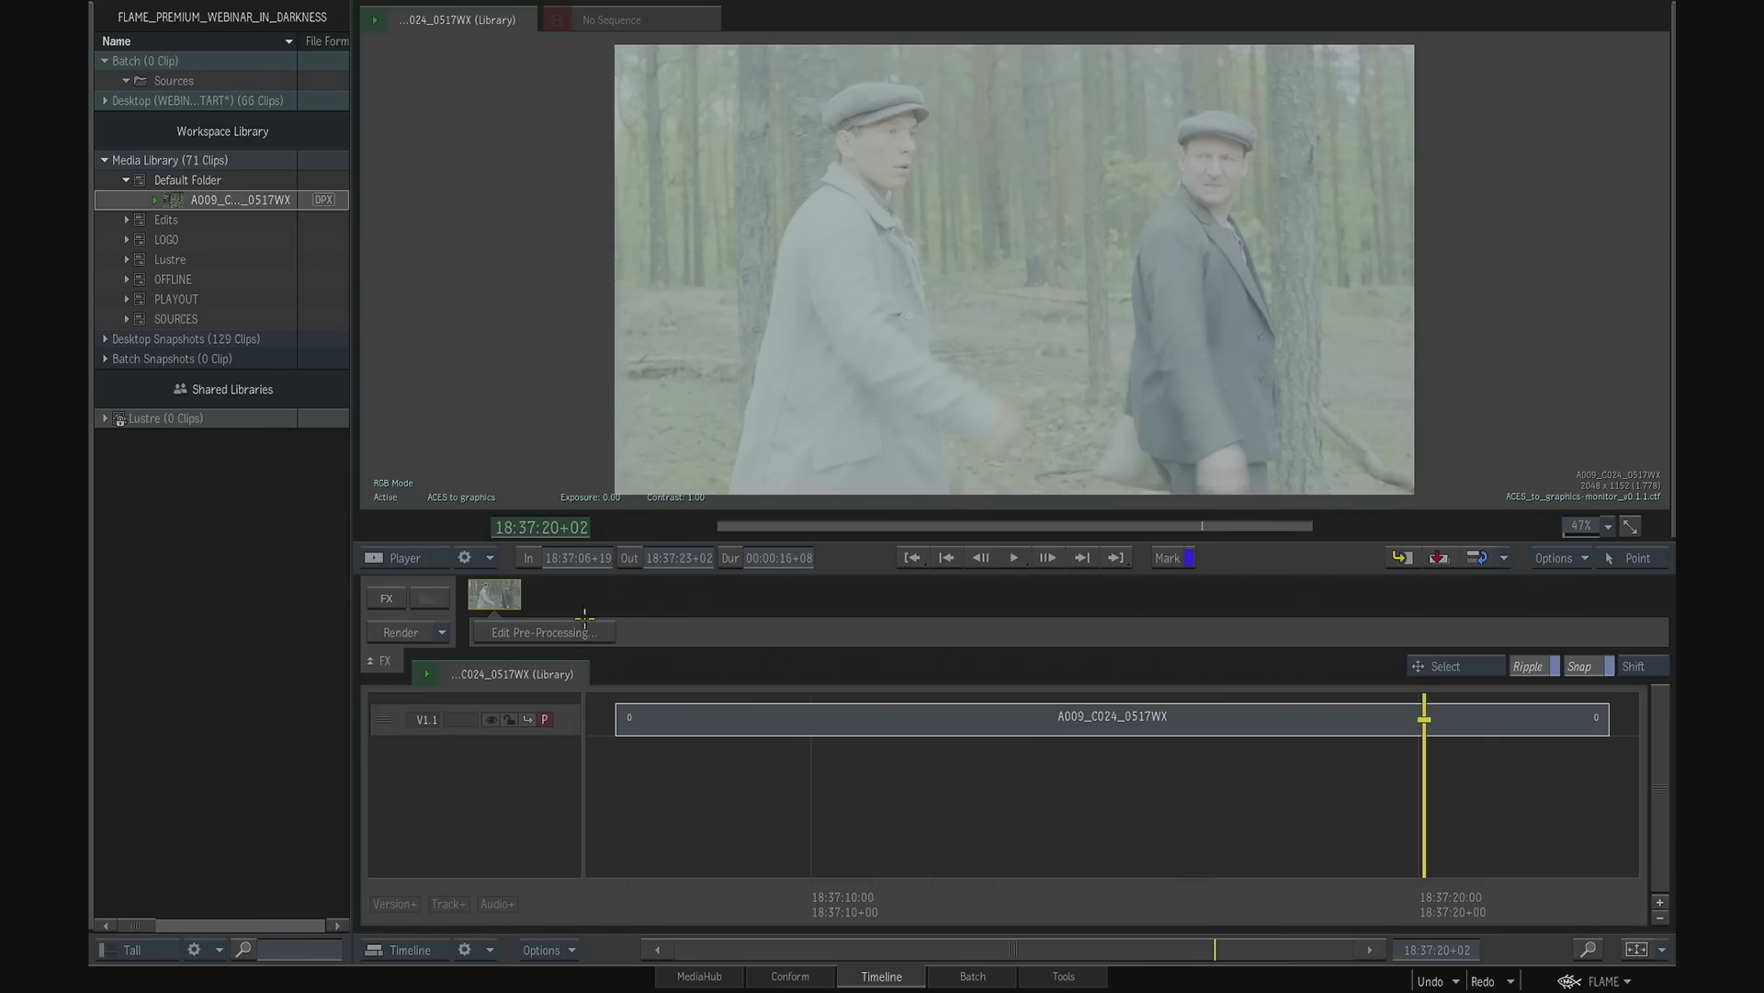
# - Switch the player's display mode to Log and turn on the log2rec709_lightspace_autodesk.3dl viewing LUT
pyautogui.click(453, 493)
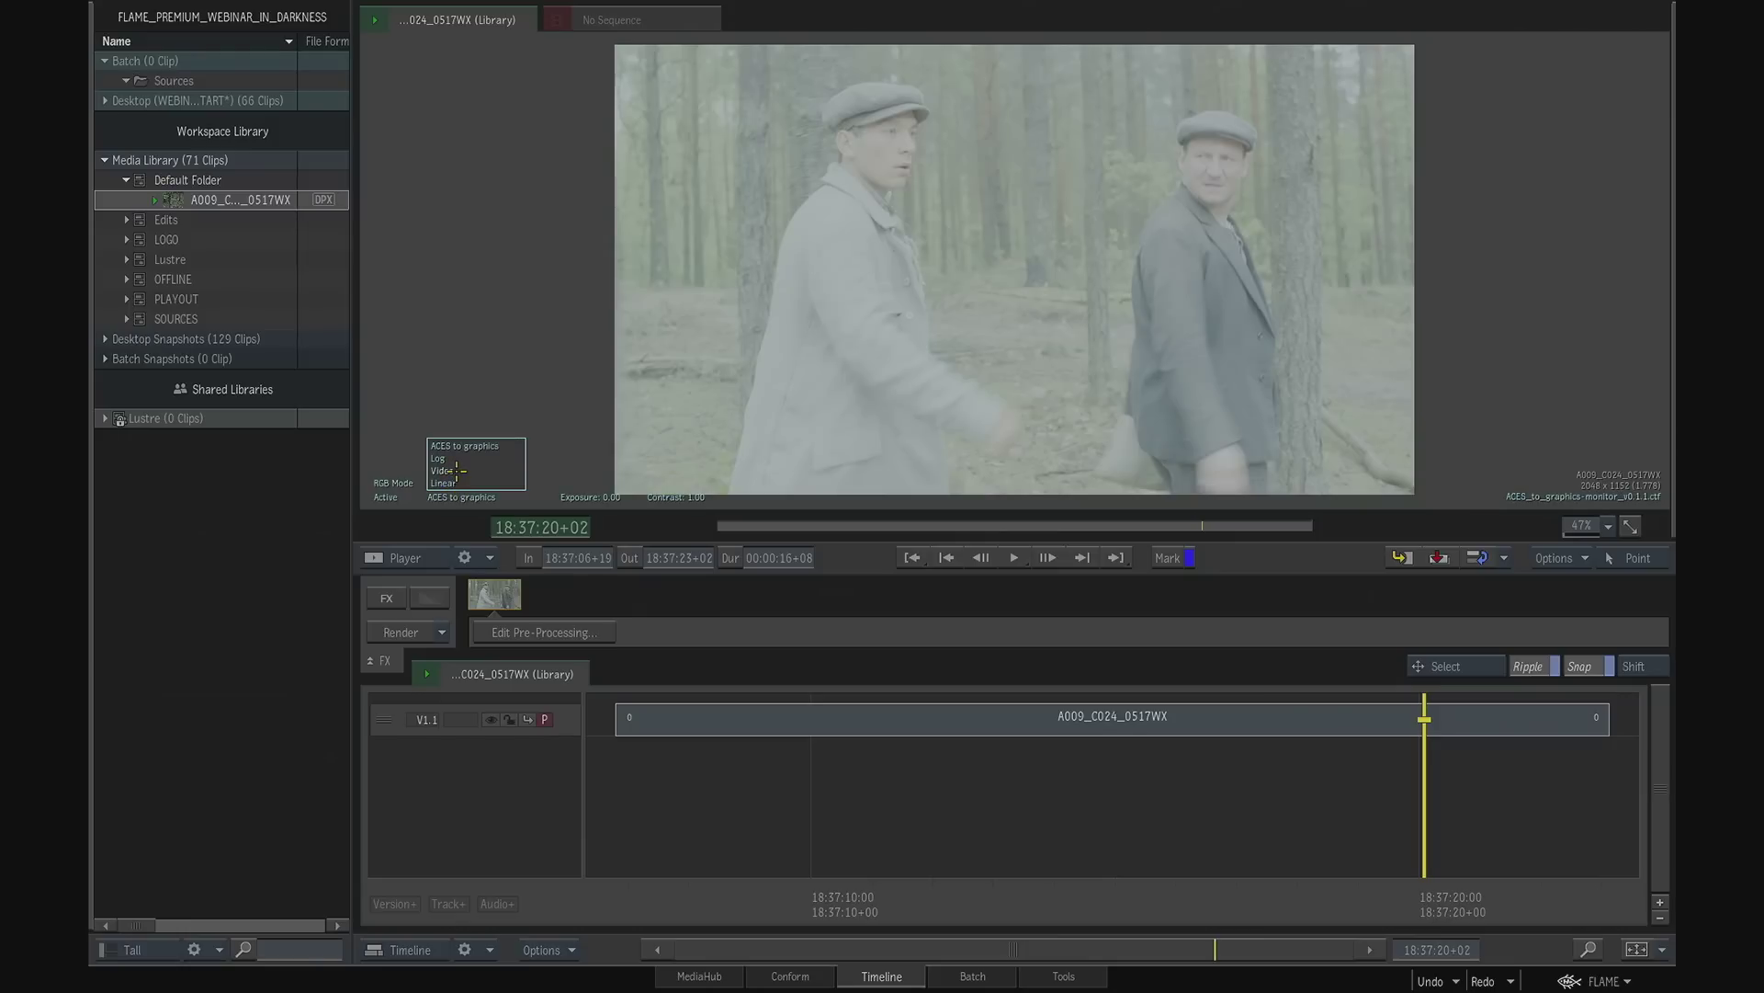
pyautogui.click(452, 457)
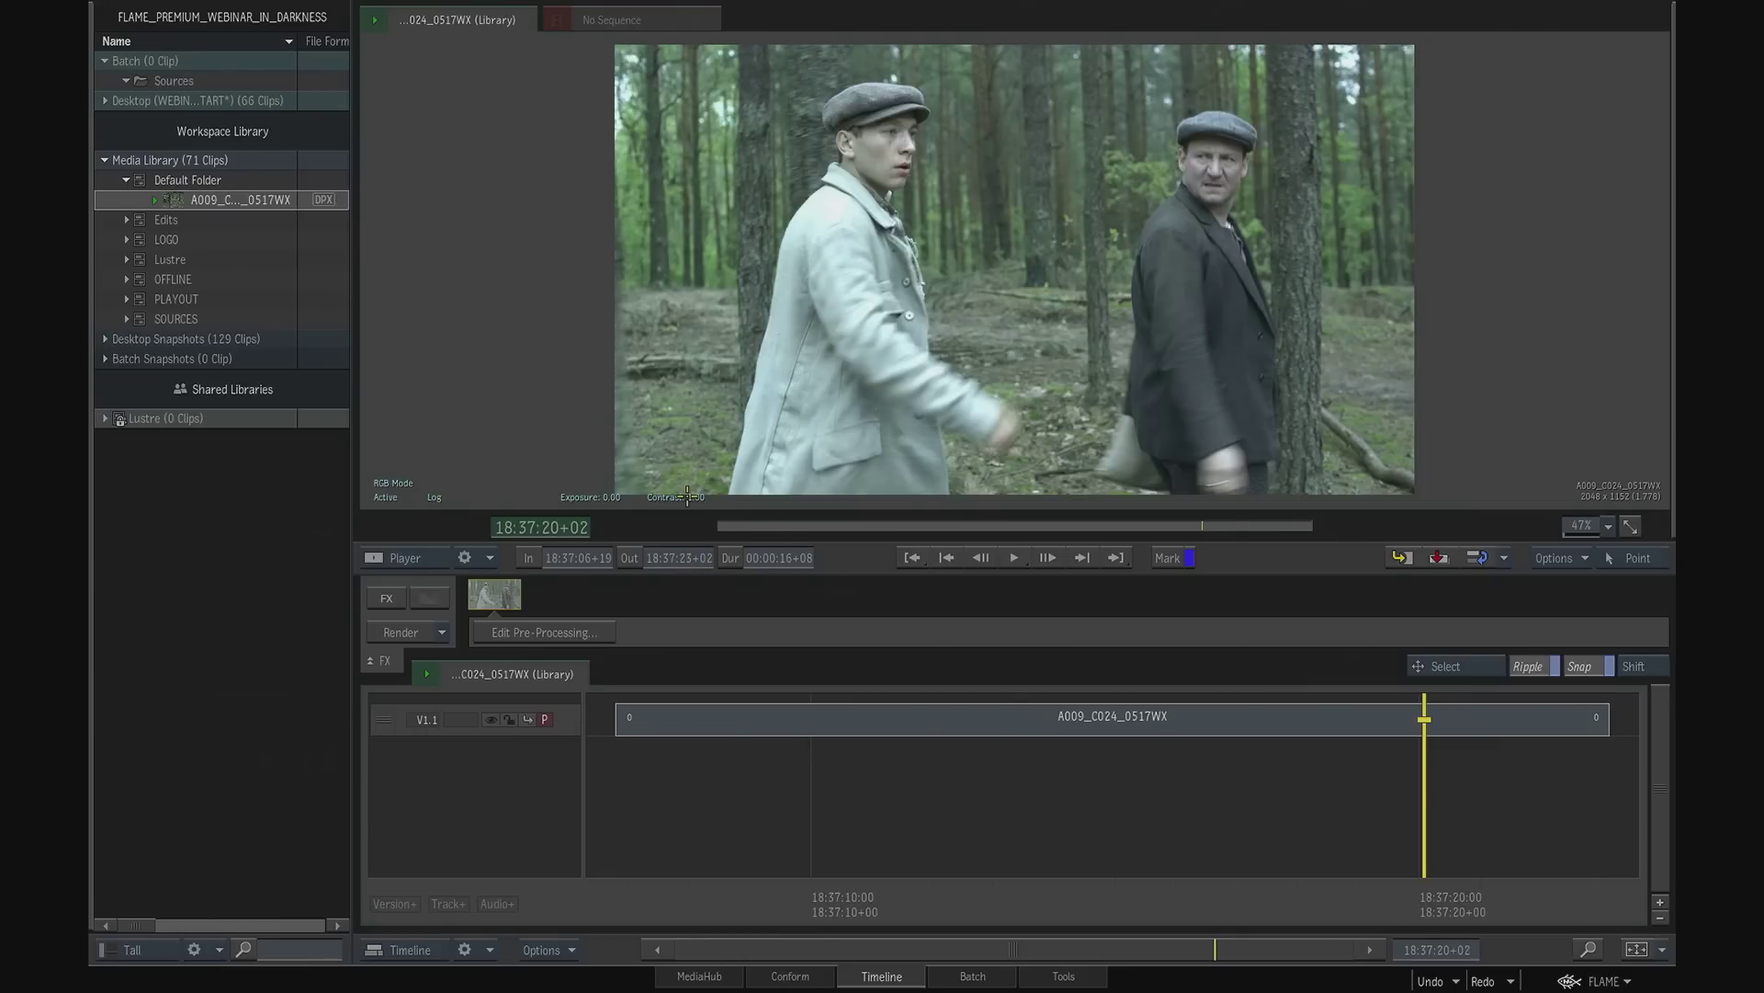
pyautogui.hotkey('alt', 'l')
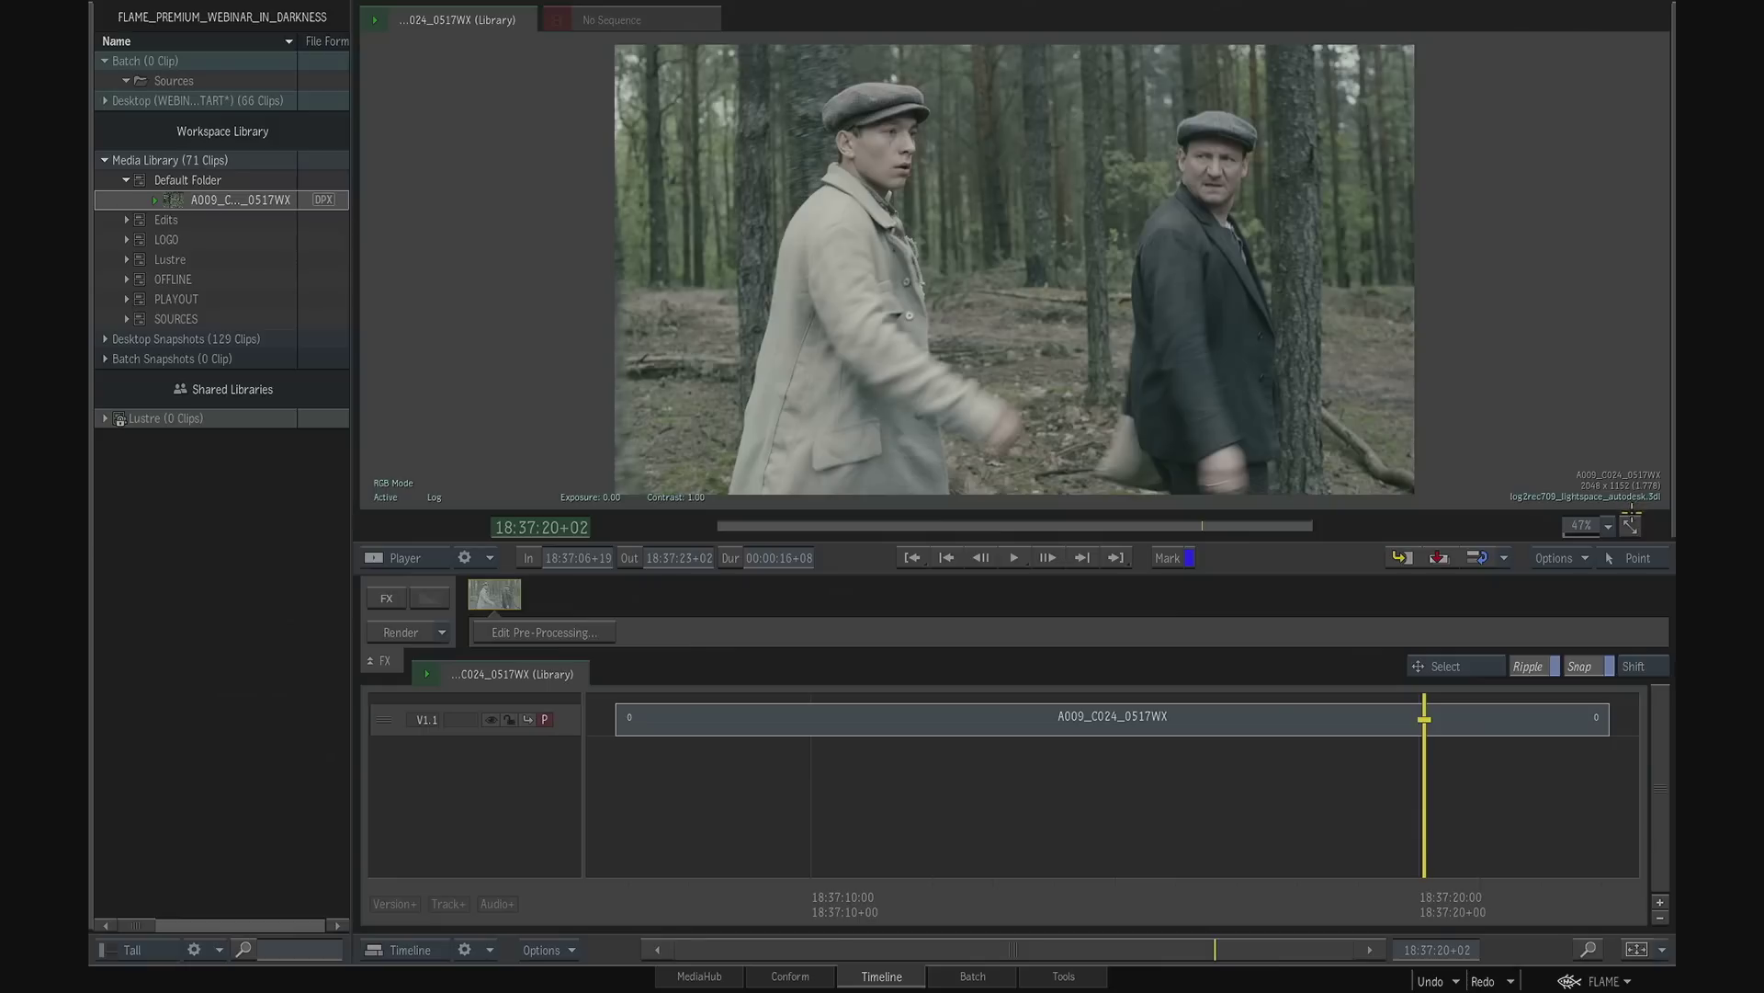
# - Scrub back and forth through the second half of the A009_C024_0517WX clip to review the Log viewing LUT
pyautogui.moveTo(1212, 893)
pyautogui.mouseDown()
pyautogui.moveTo(902, 880)
pyautogui.moveTo(1197, 869)
pyautogui.mouseUp()
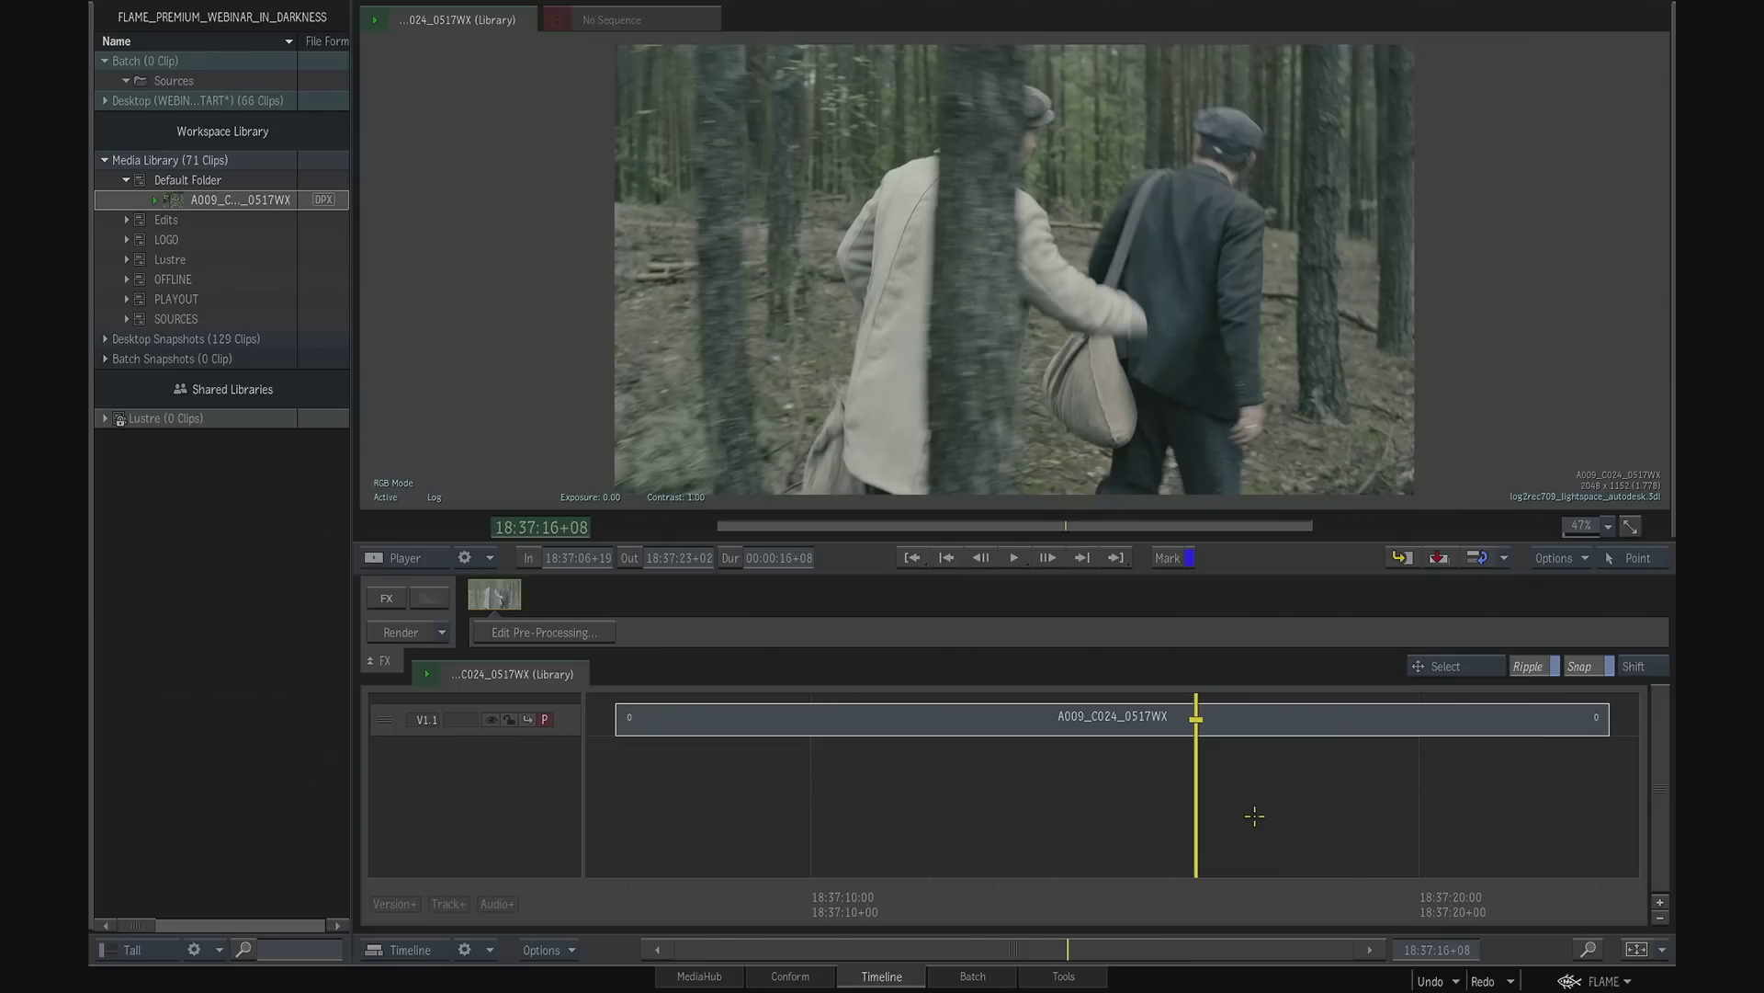
pyautogui.moveTo(1164, 885); pyautogui.dragTo(1226, 901)
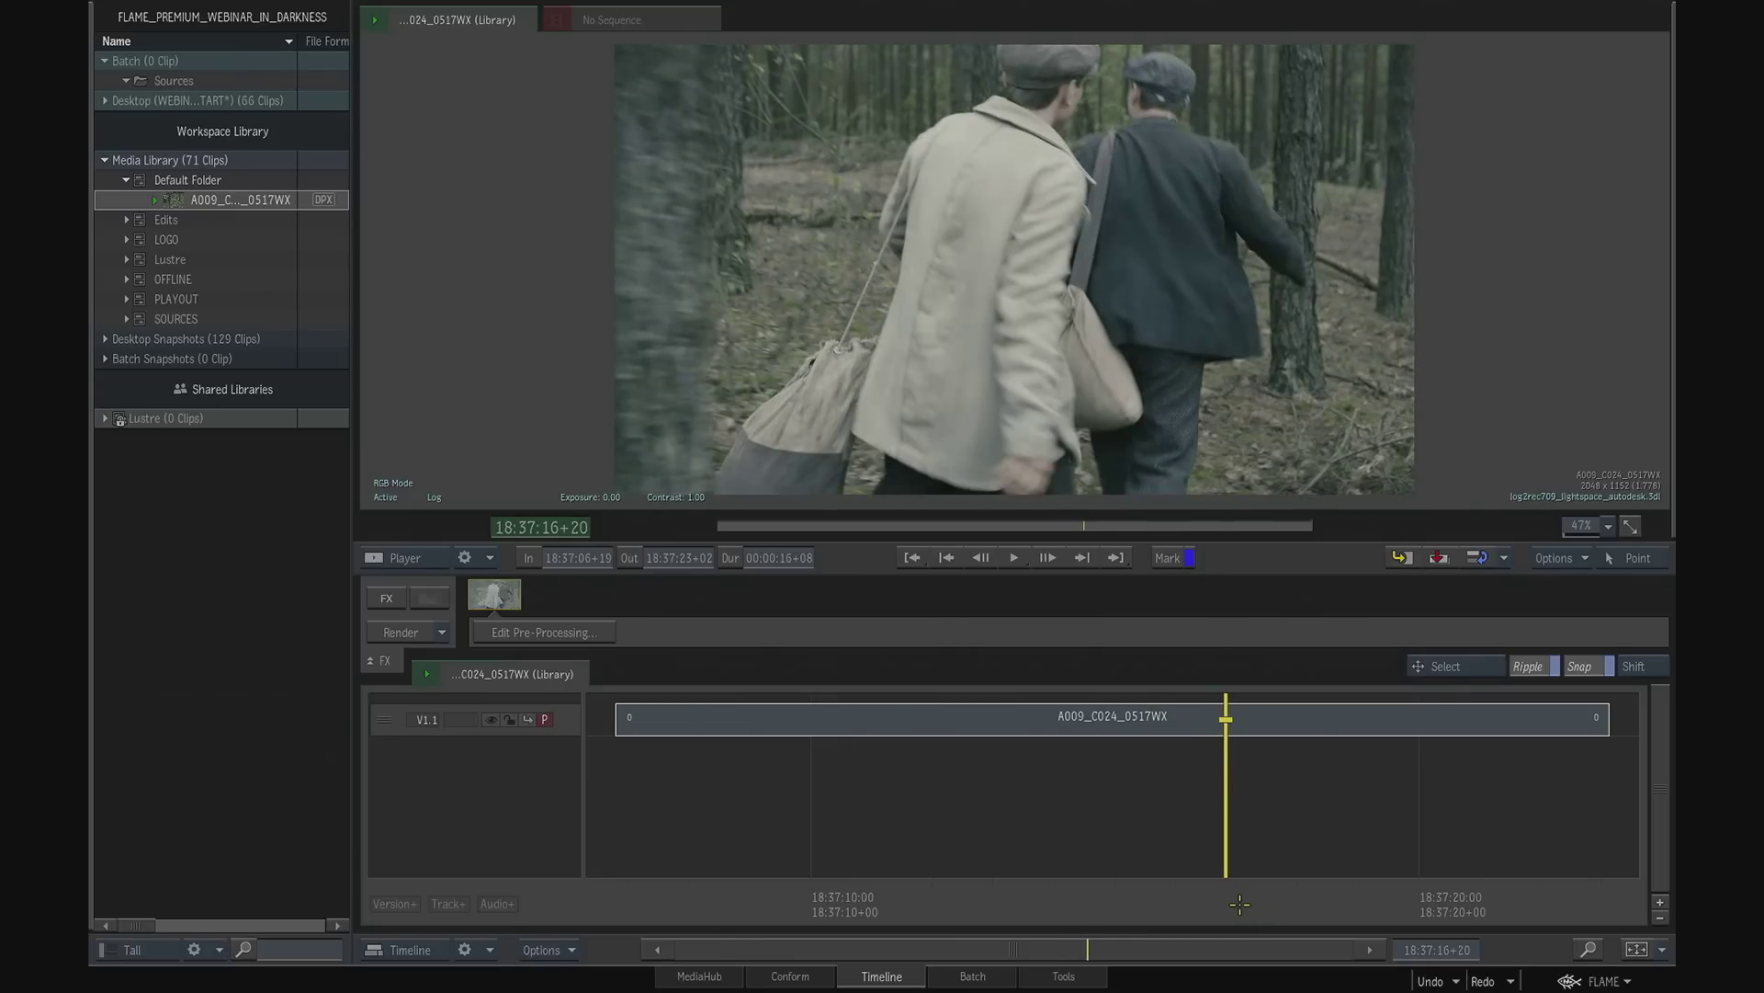
pyautogui.moveTo(1234, 902); pyautogui.dragTo(1290, 894)
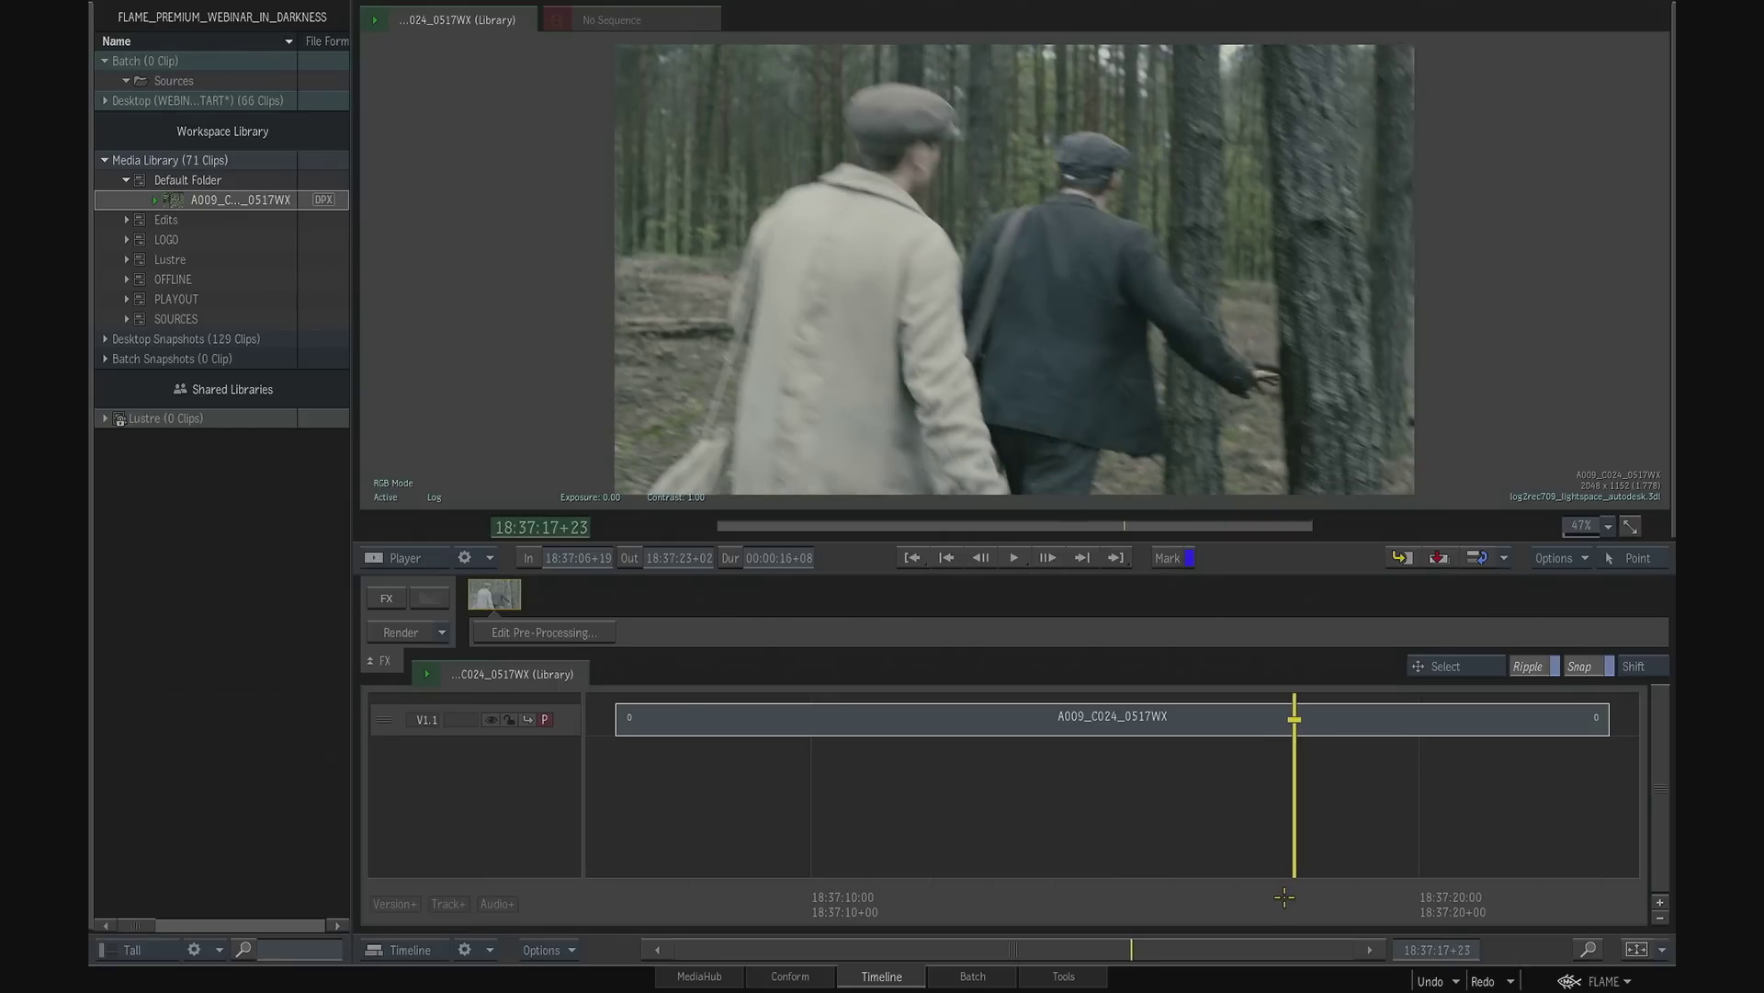
pyautogui.moveTo(1283, 897); pyautogui.dragTo(1431, 882)
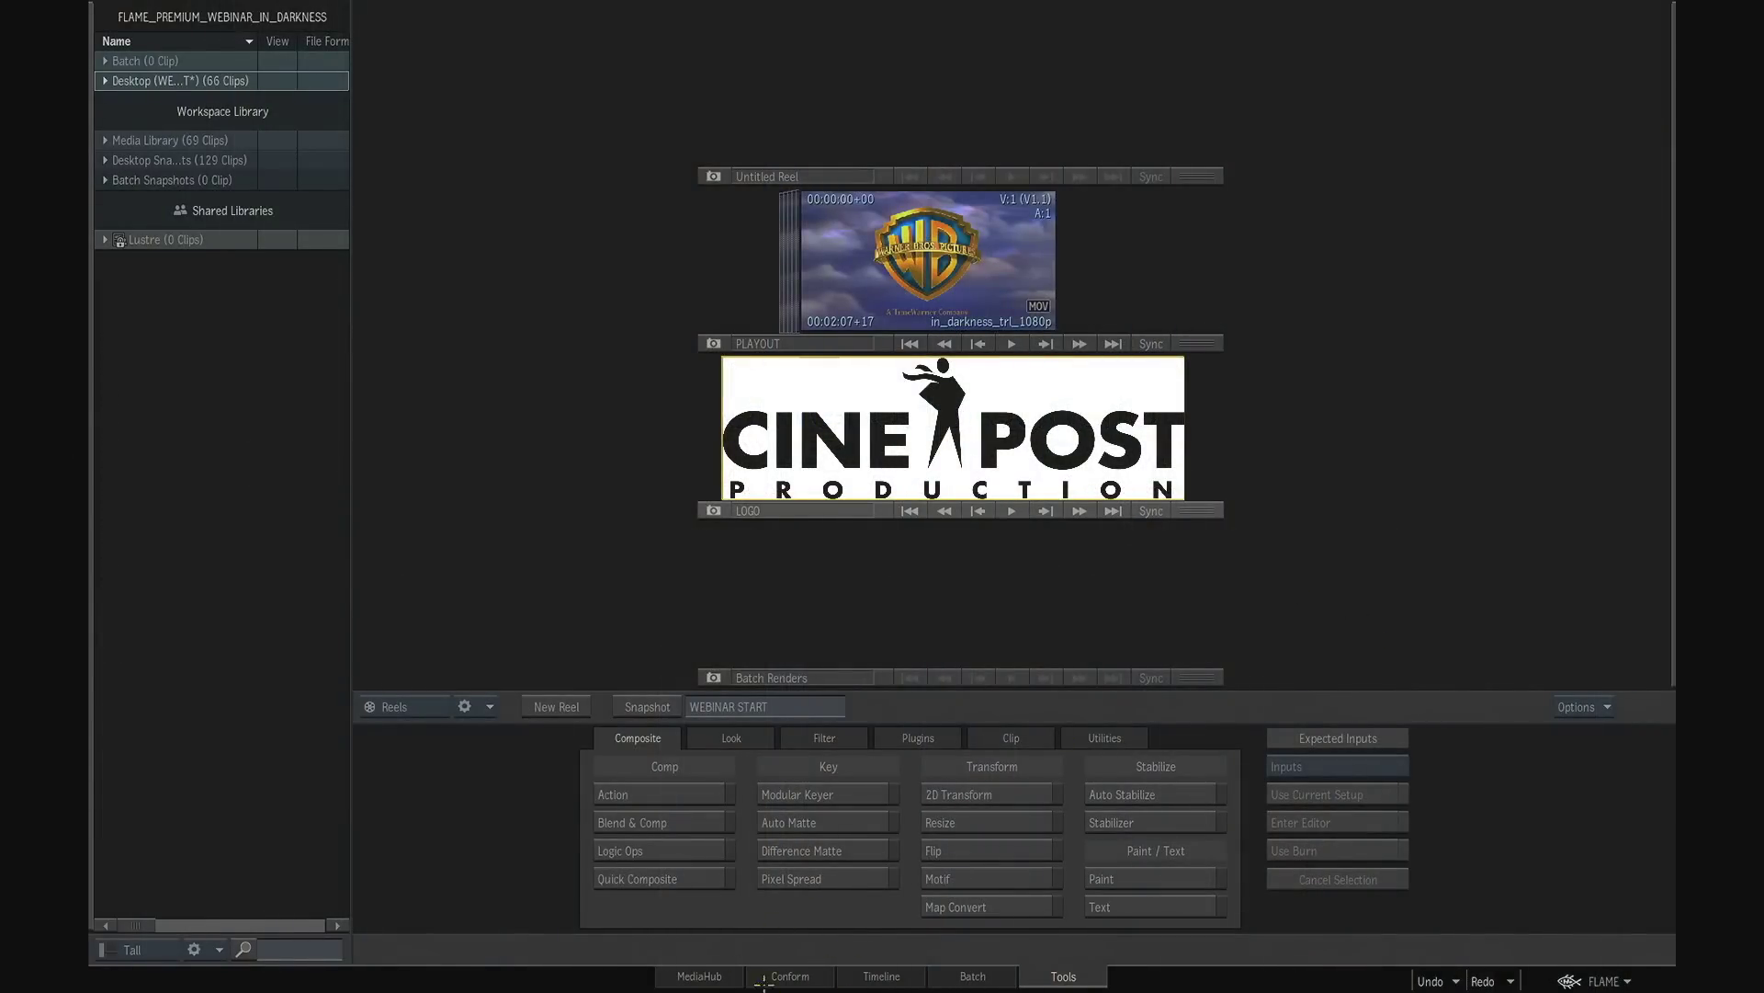
# - Load the EDL file named hidden as a new EDL in the Conform workspace
pyautogui.click(806, 978)
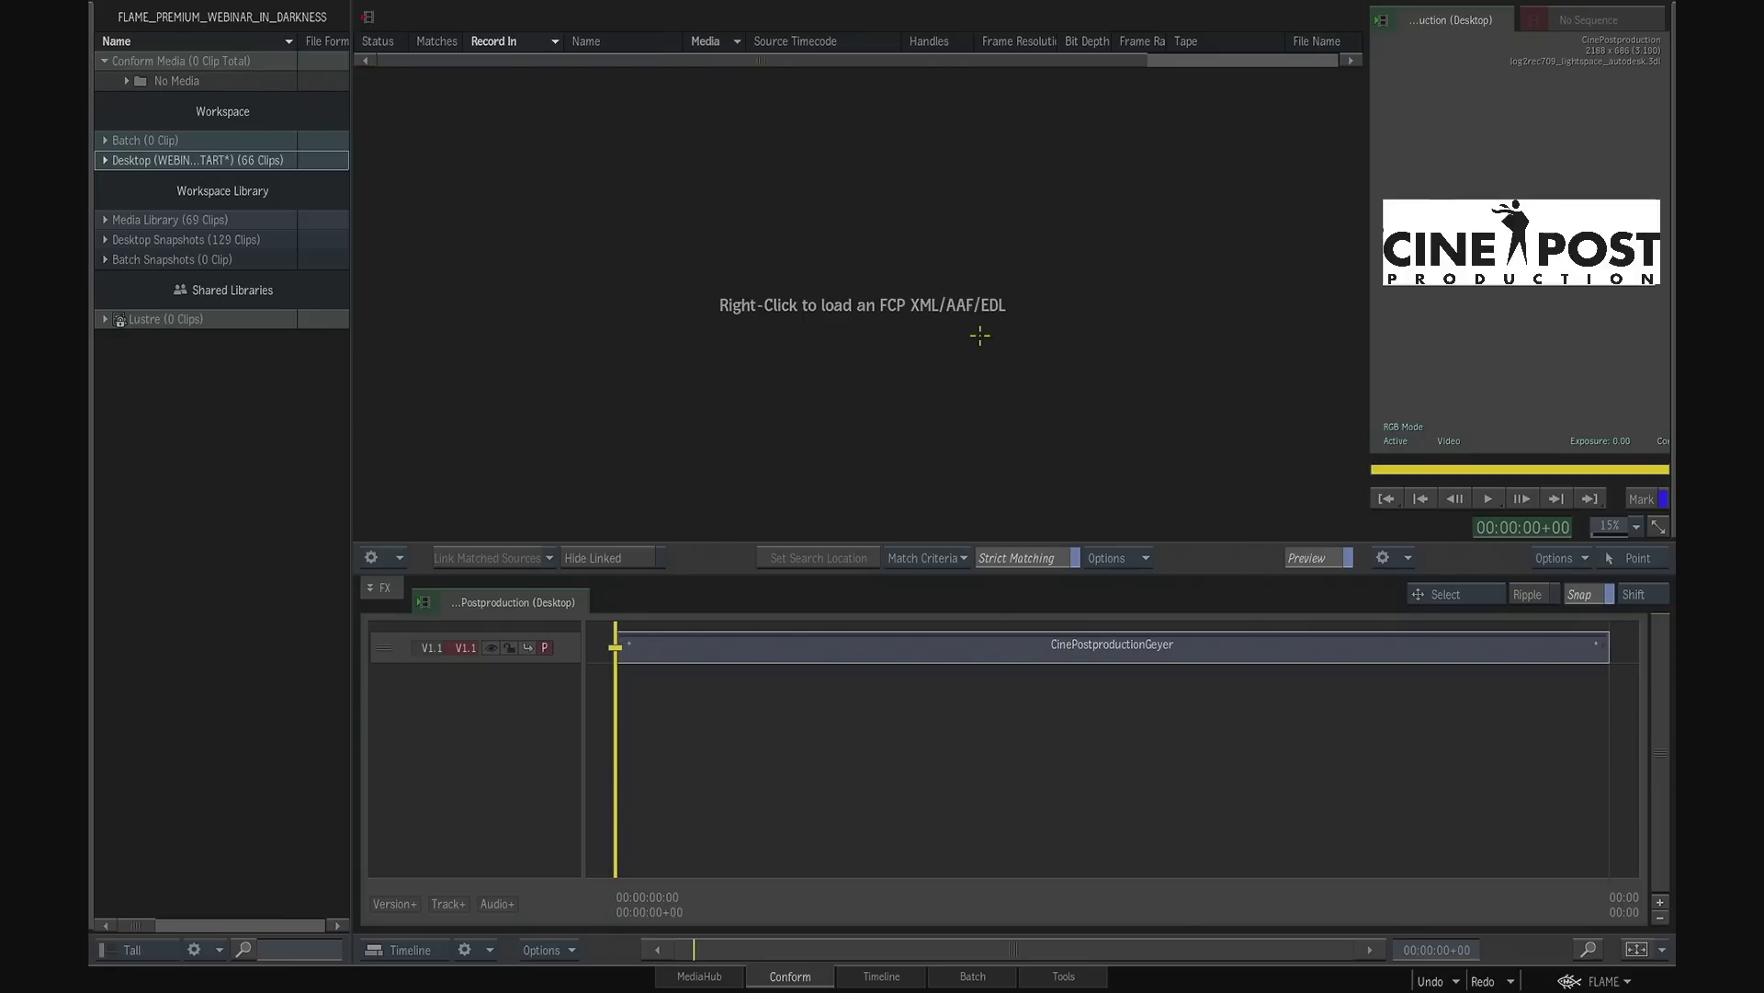
pyautogui.rightClick(953, 300)
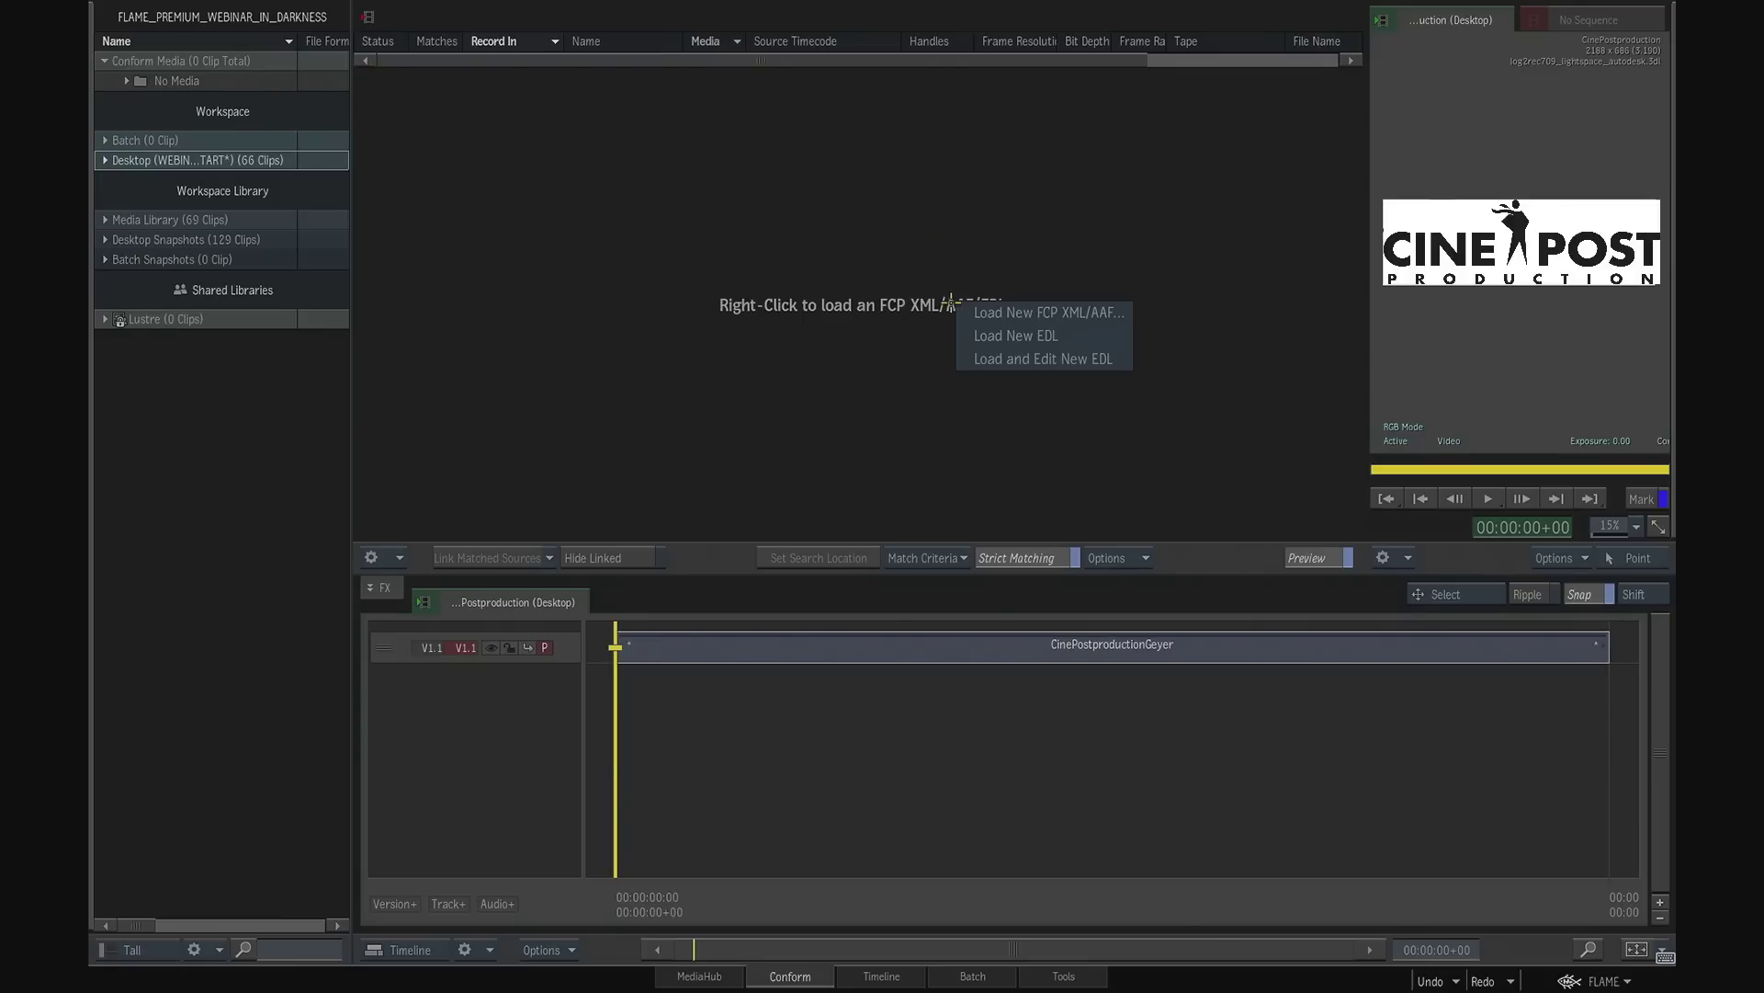
pyautogui.click(1022, 337)
pyautogui.click(720, 127)
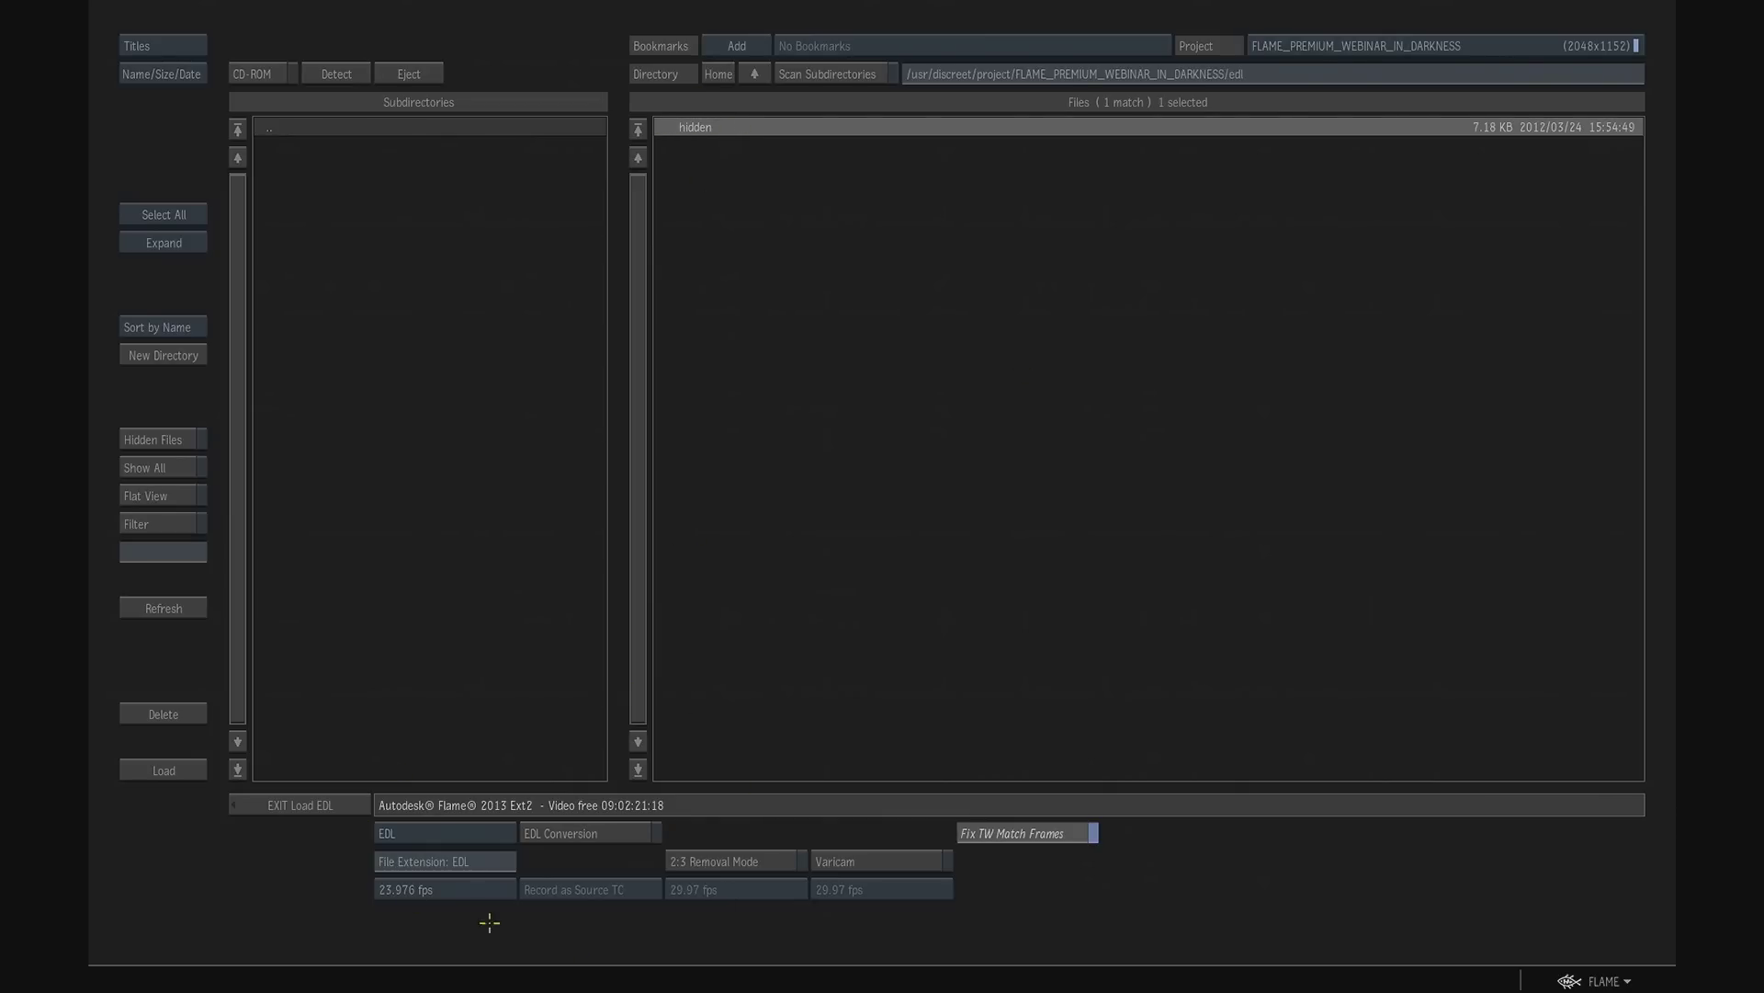
pyautogui.click(182, 772)
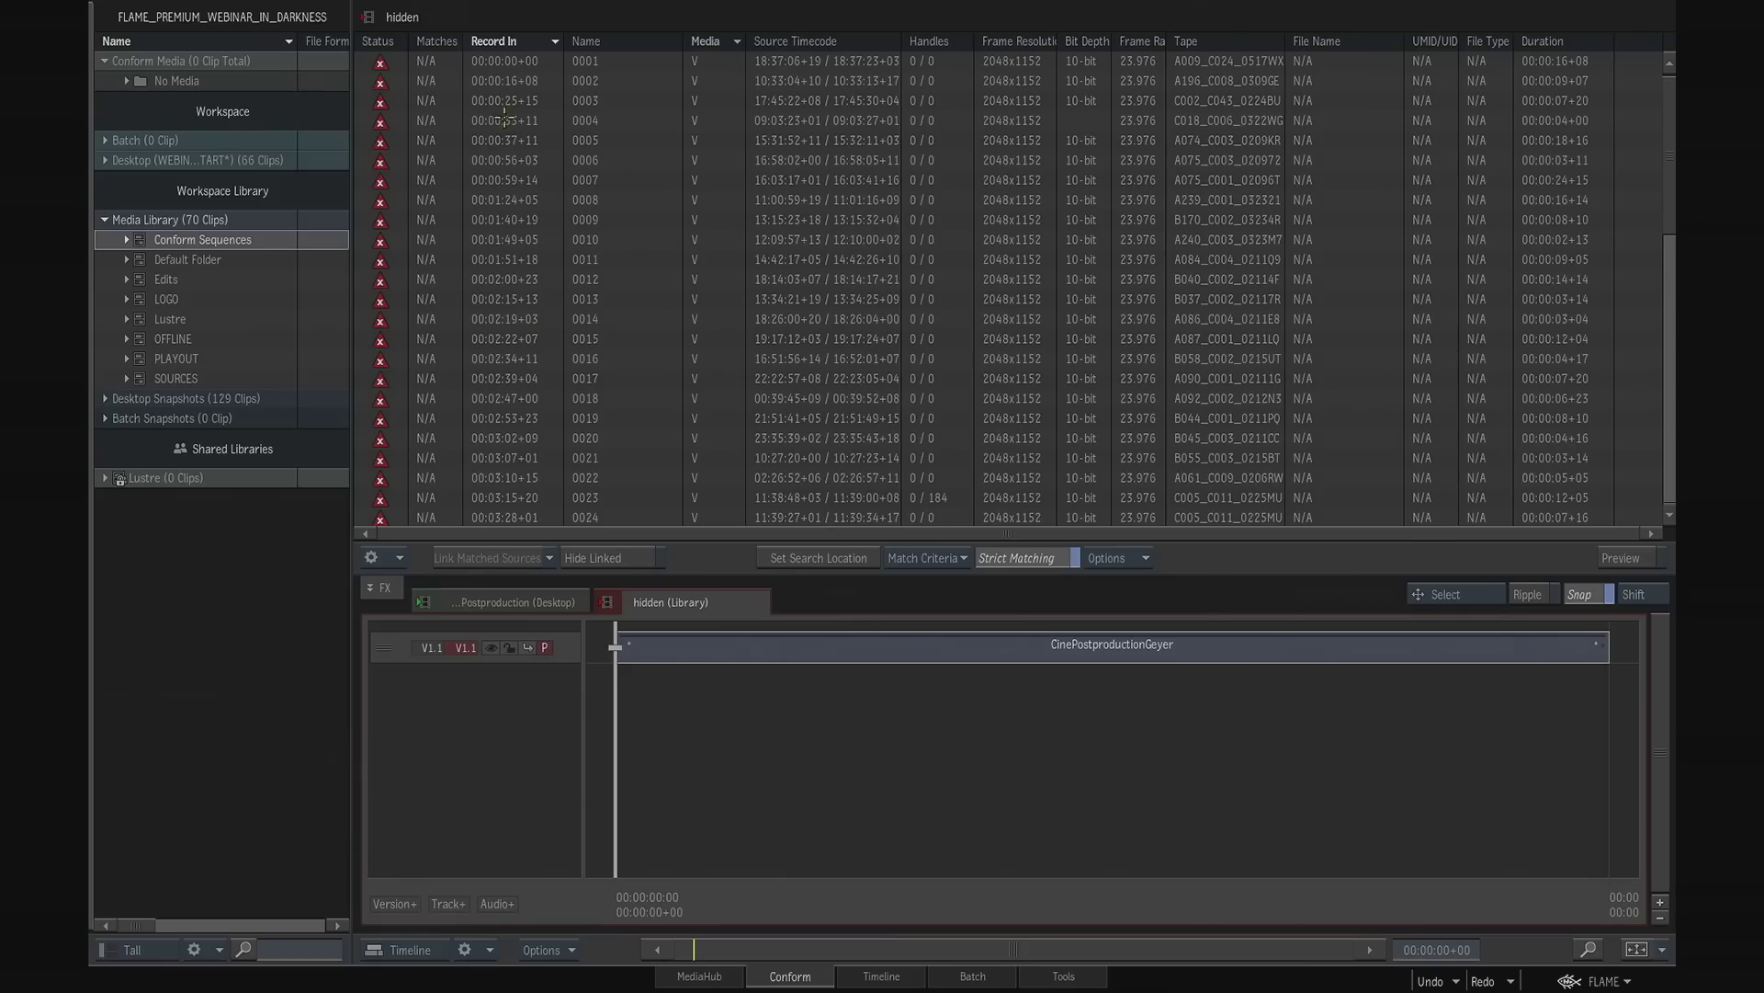
# - Examine the EDL's event list, display the hidden sequence in the timeline and scrub it to about 00:00:52+13
pyautogui.moveTo(1668, 150)
pyautogui.mouseDown()
pyautogui.moveTo(1669, 366)
pyautogui.moveTo(1669, 138)
pyautogui.mouseUp()
pyautogui.click(554, 608)
pyautogui.click(666, 607)
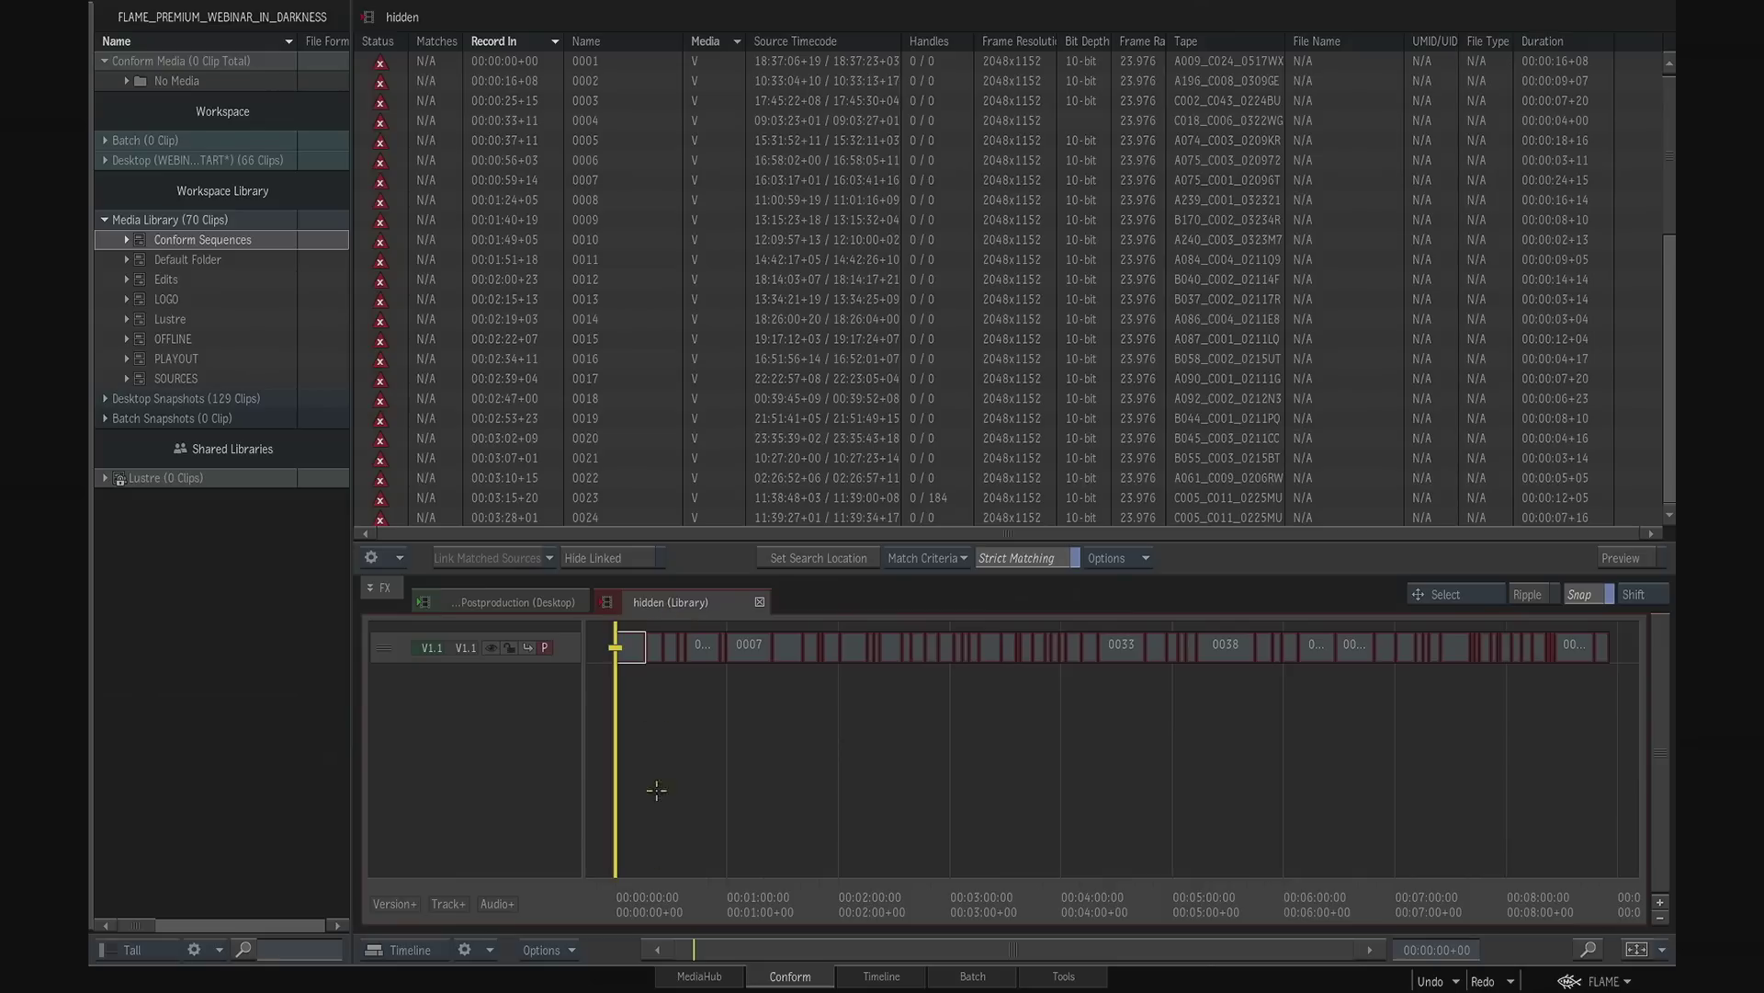
pyautogui.moveTo(645, 884); pyautogui.dragTo(787, 700)
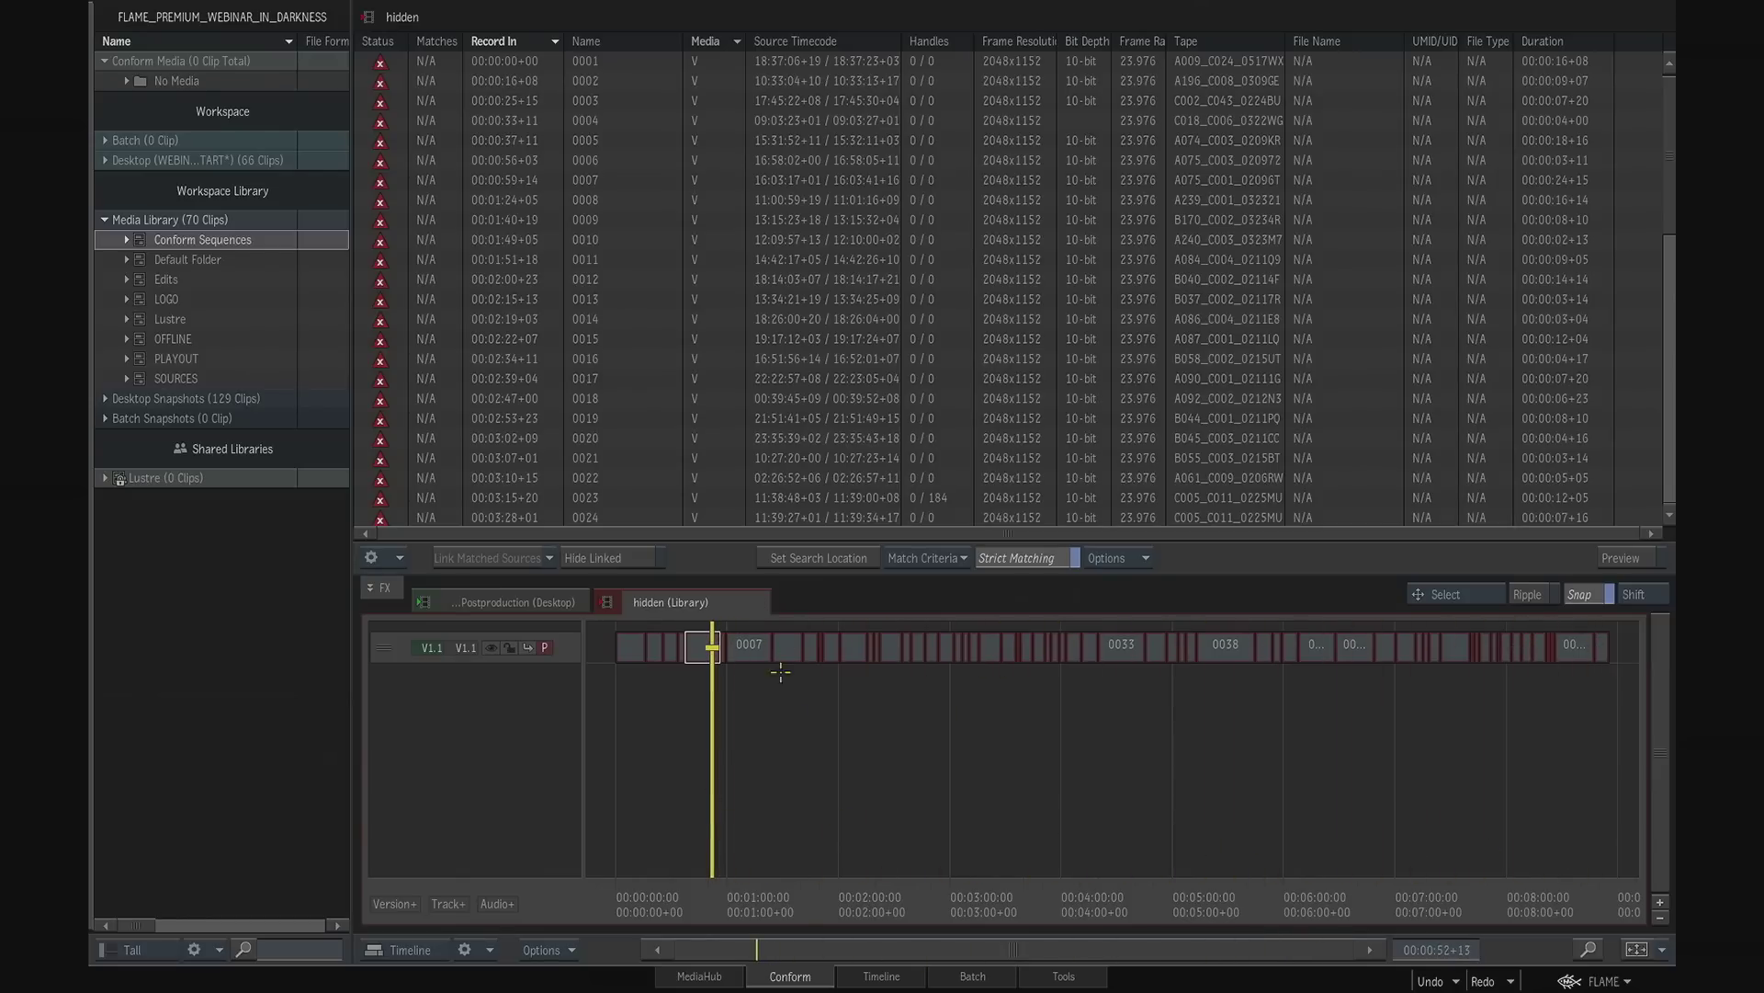
# - Select segments 0012 and 0007 in the hidden timeline to locate their matching events in the event list
pyautogui.click(849, 653)
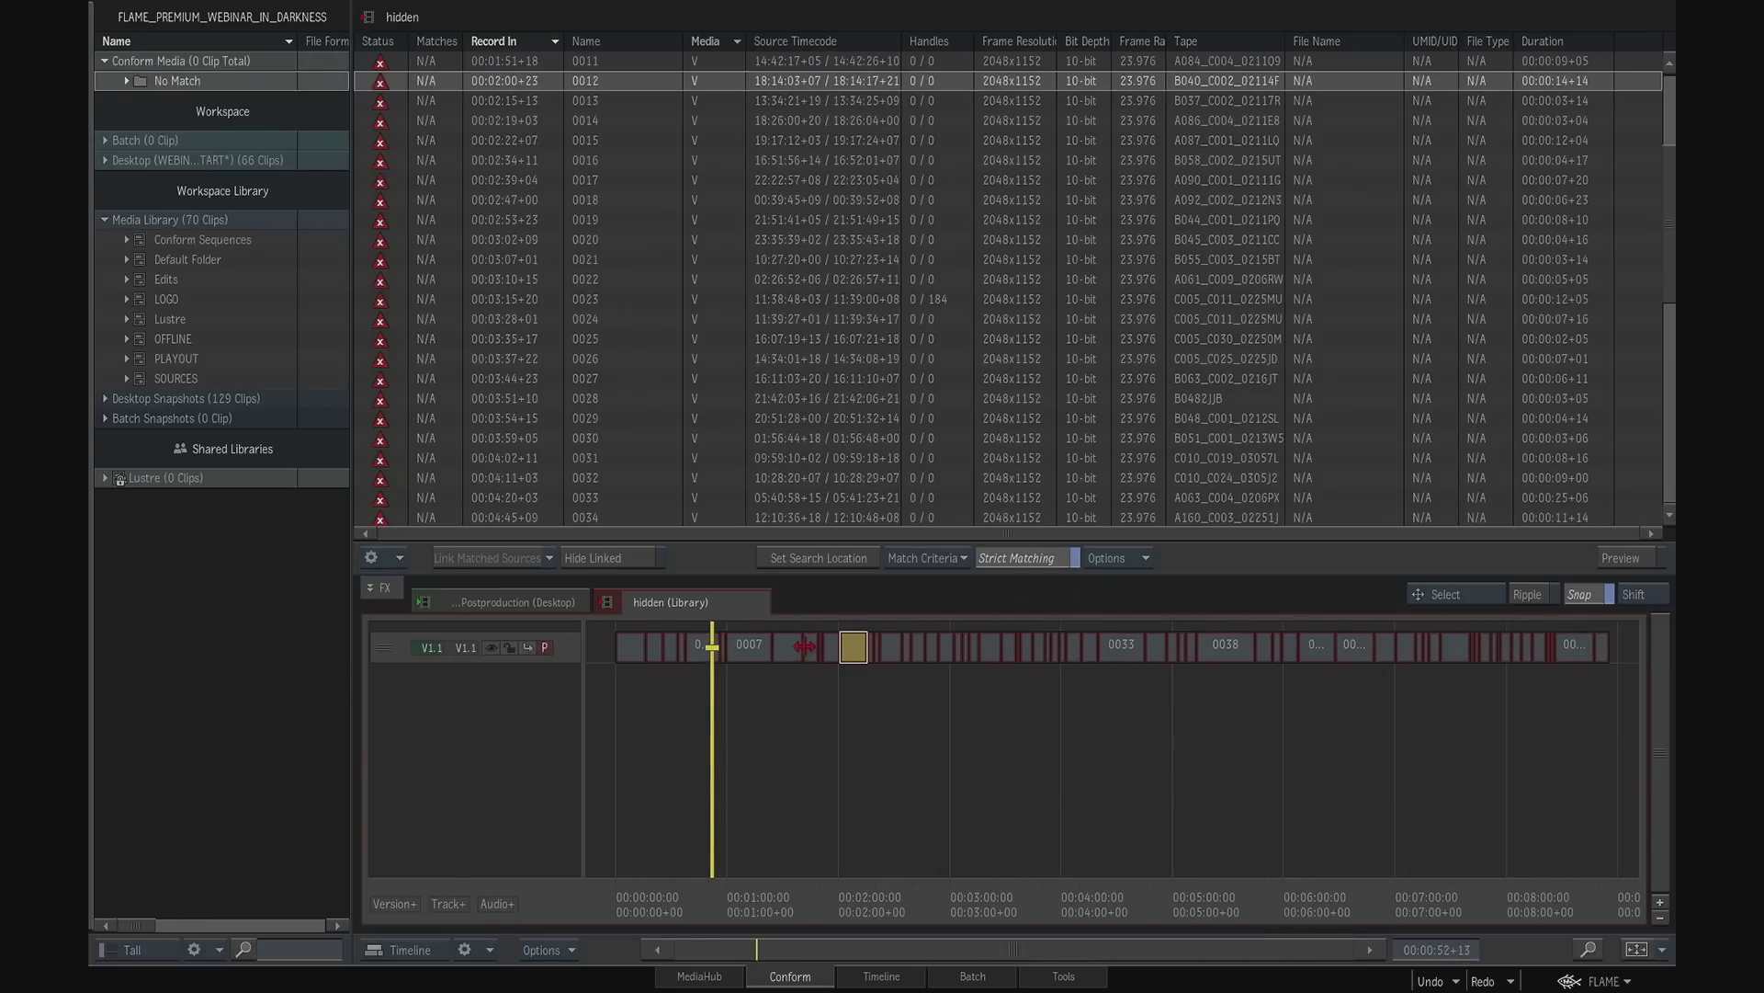
pyautogui.click(786, 655)
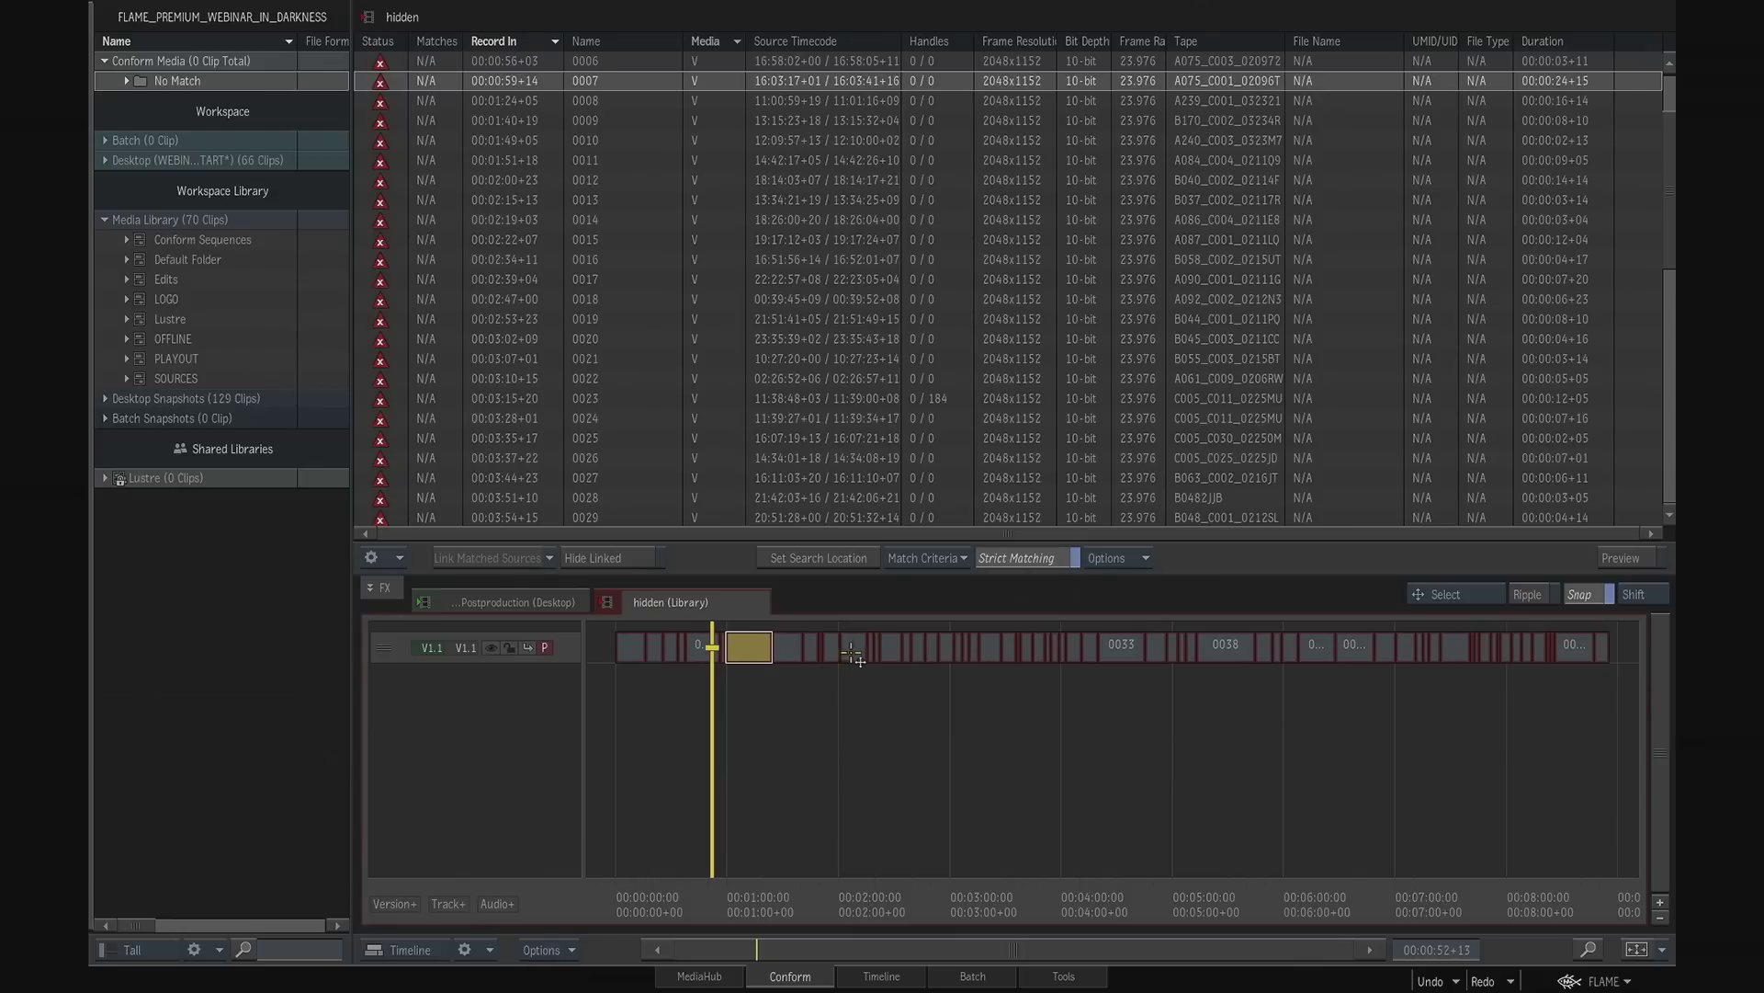
pyautogui.click(852, 648)
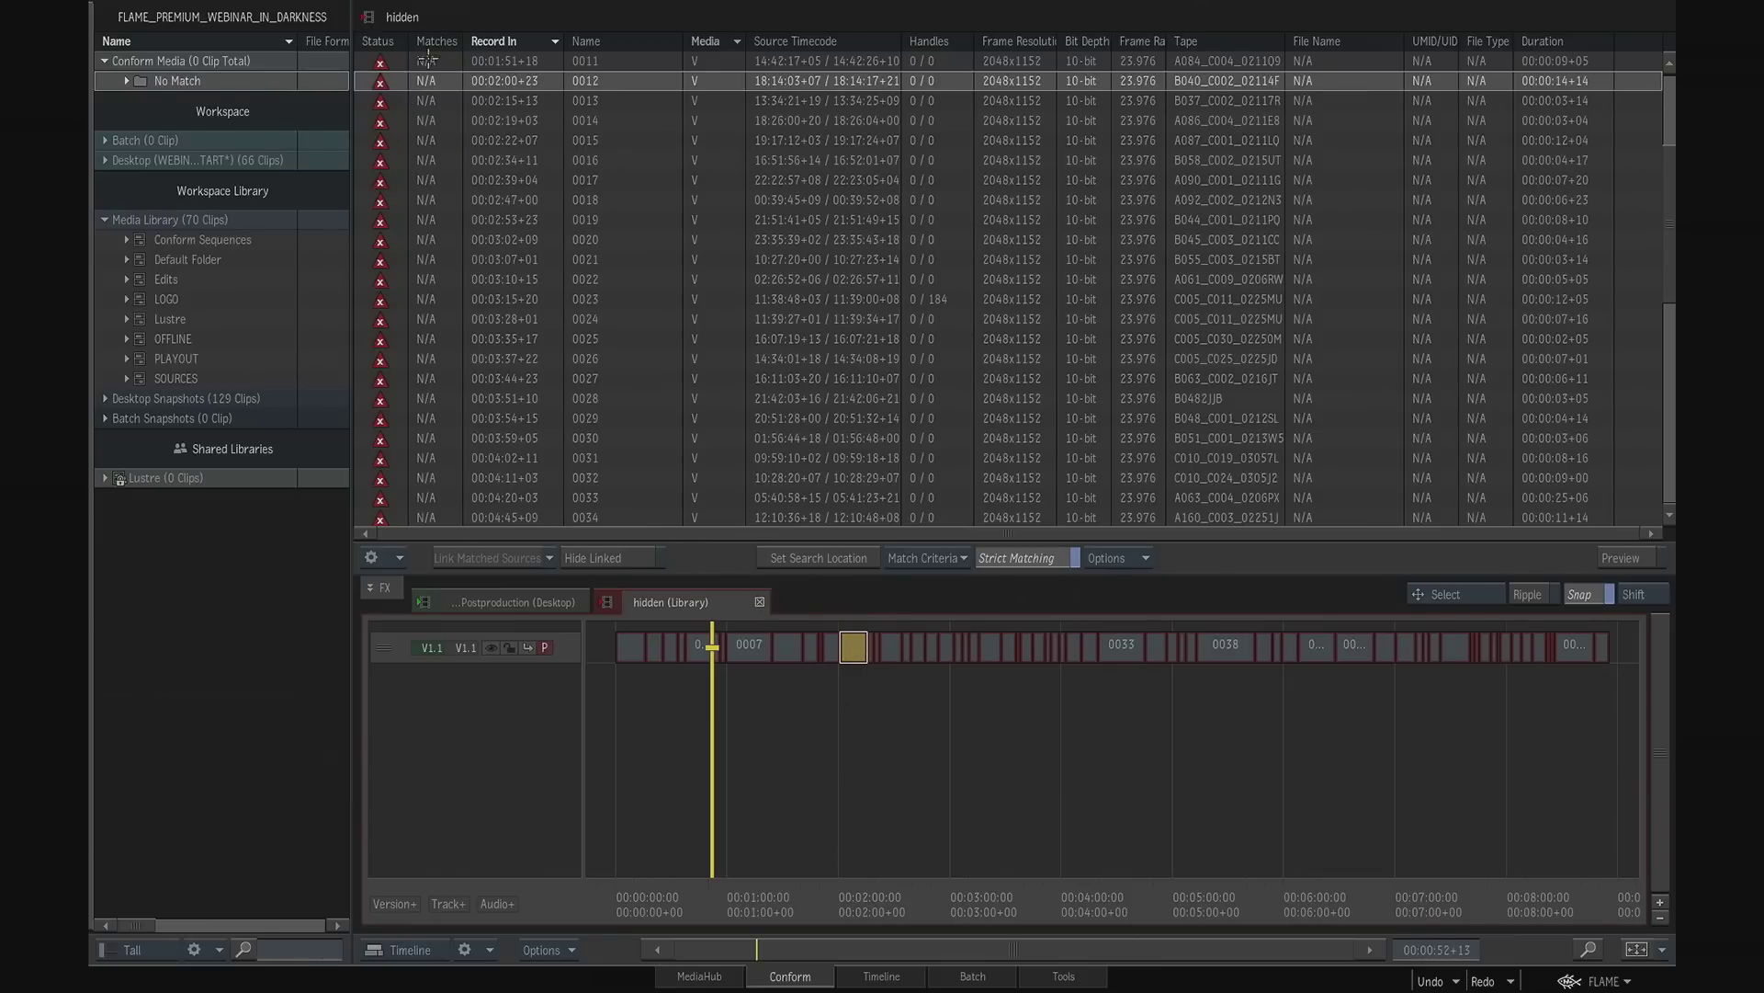
pyautogui.click(759, 658)
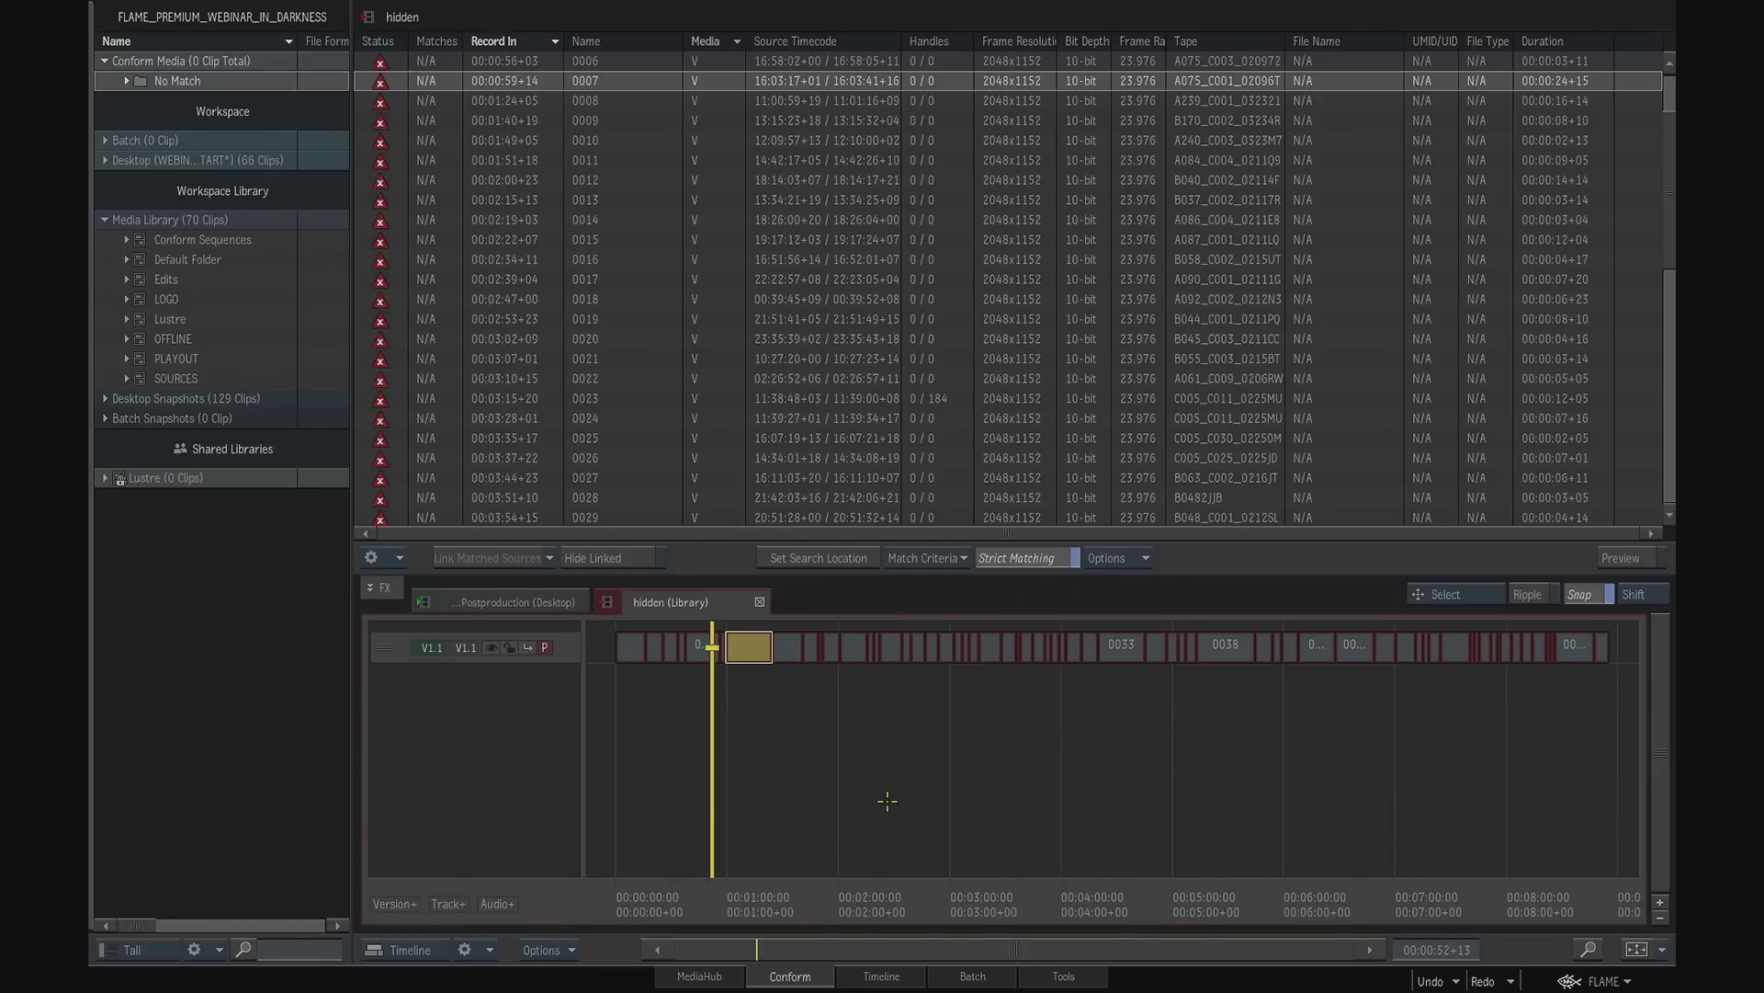
# - Set the conform search location to the In_Darkness folder inside the images directory
pyautogui.click(849, 558)
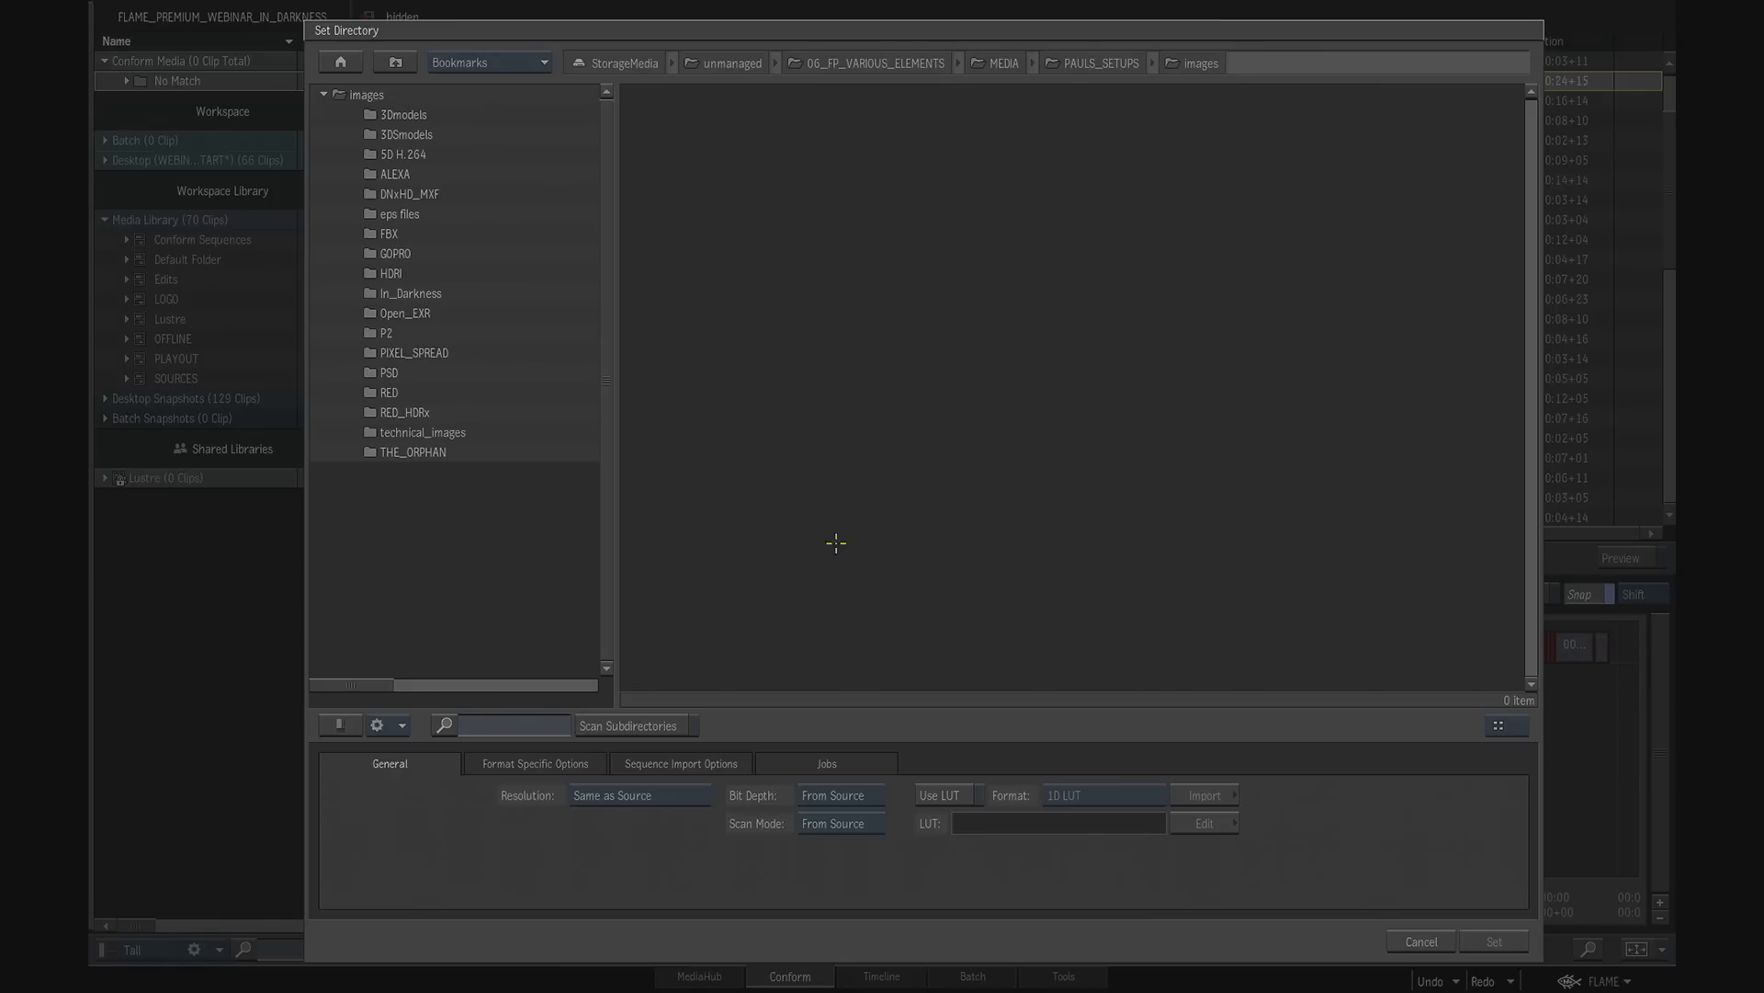
pyautogui.click(415, 293)
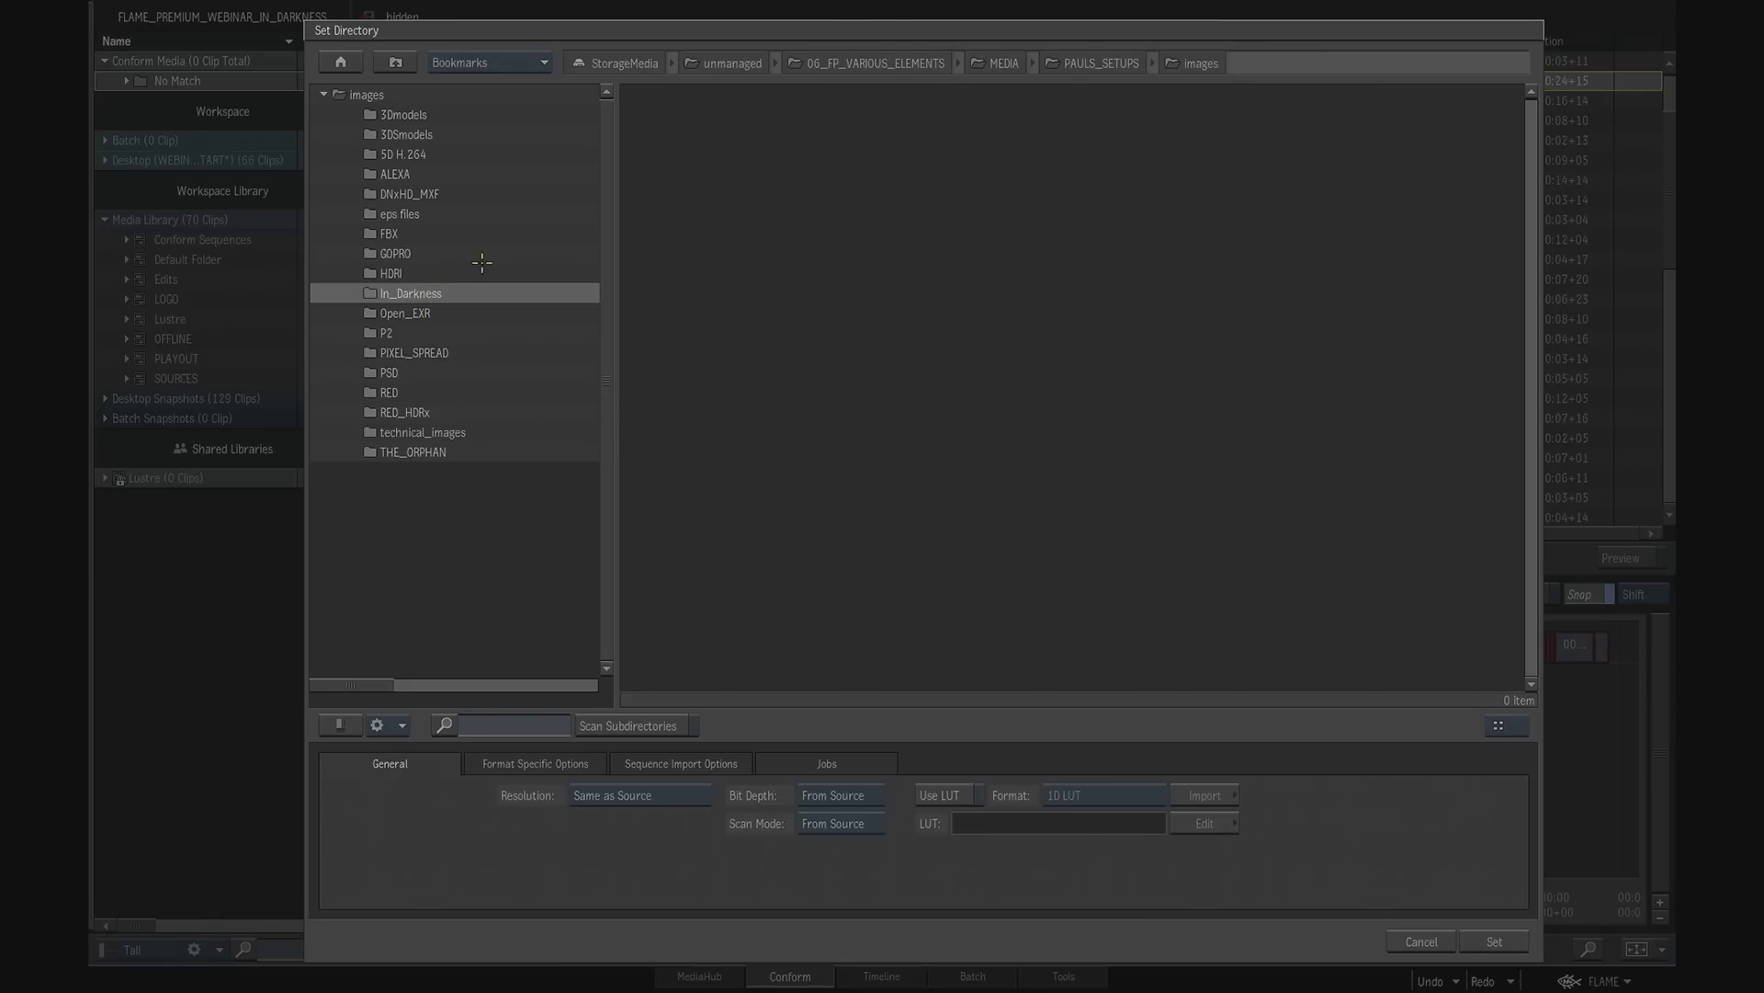
pyautogui.click(1500, 943)
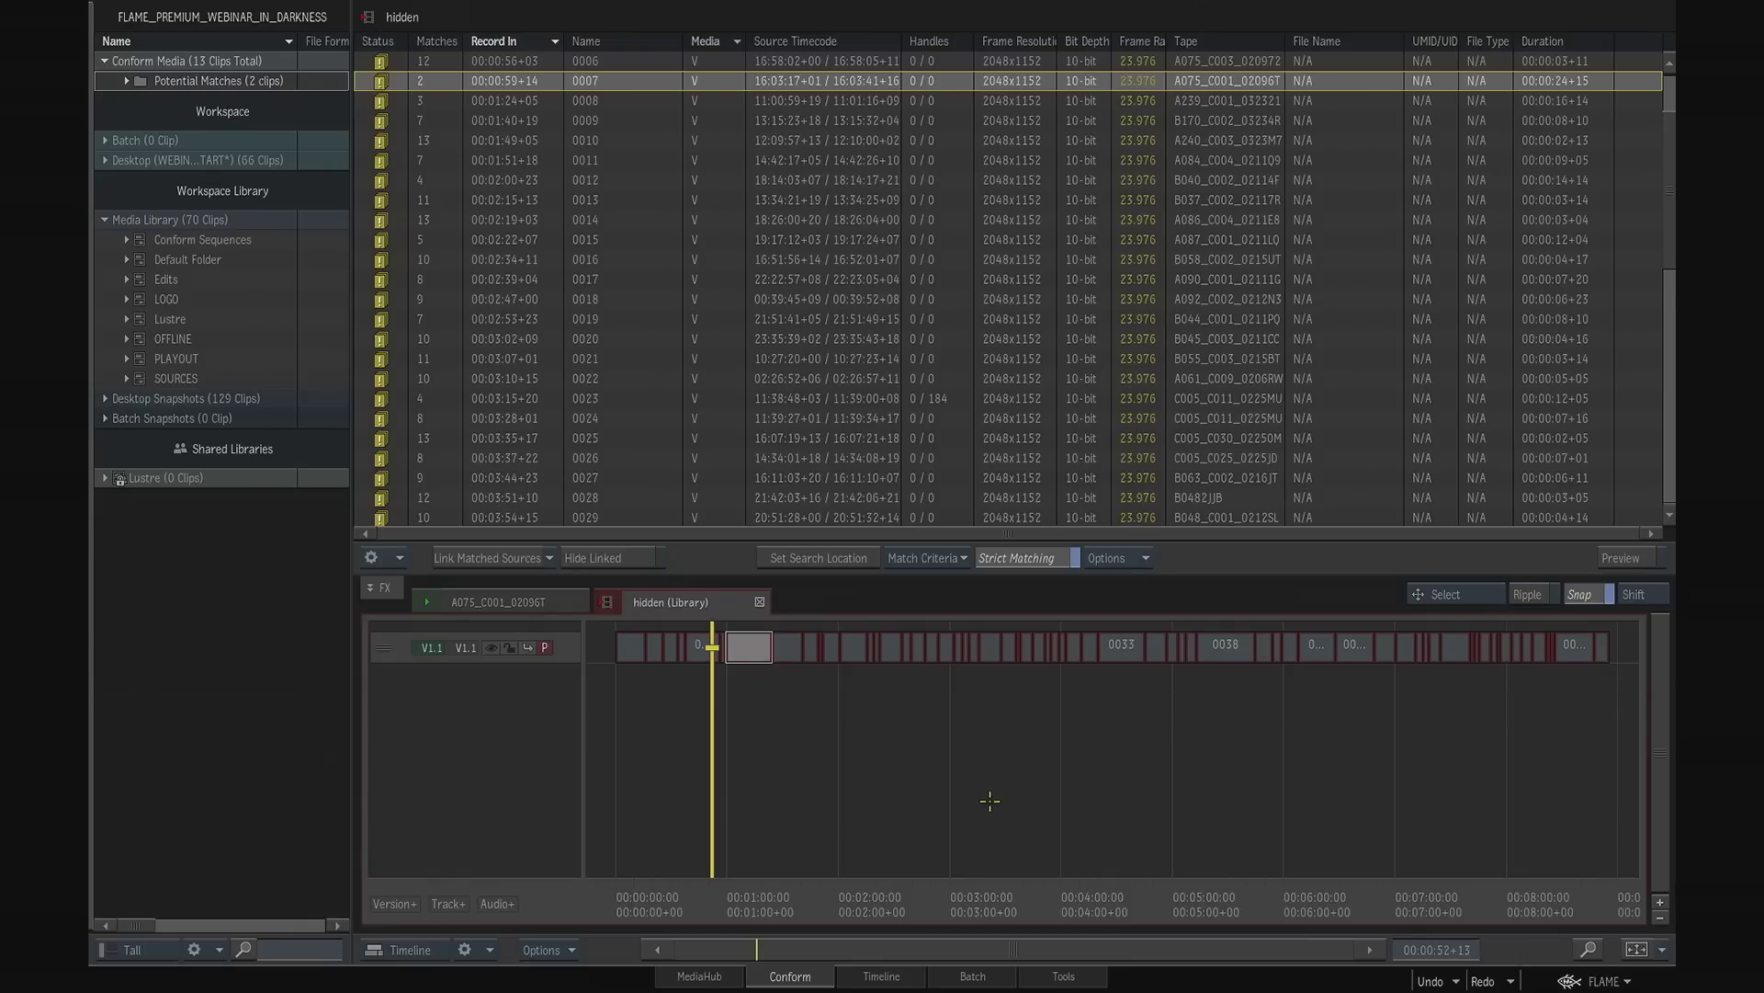
# - Add Source Timecode to the conform match criteria alongside Frame Rate
pyautogui.click(926, 558)
pyautogui.click(947, 533)
pyautogui.click(945, 558)
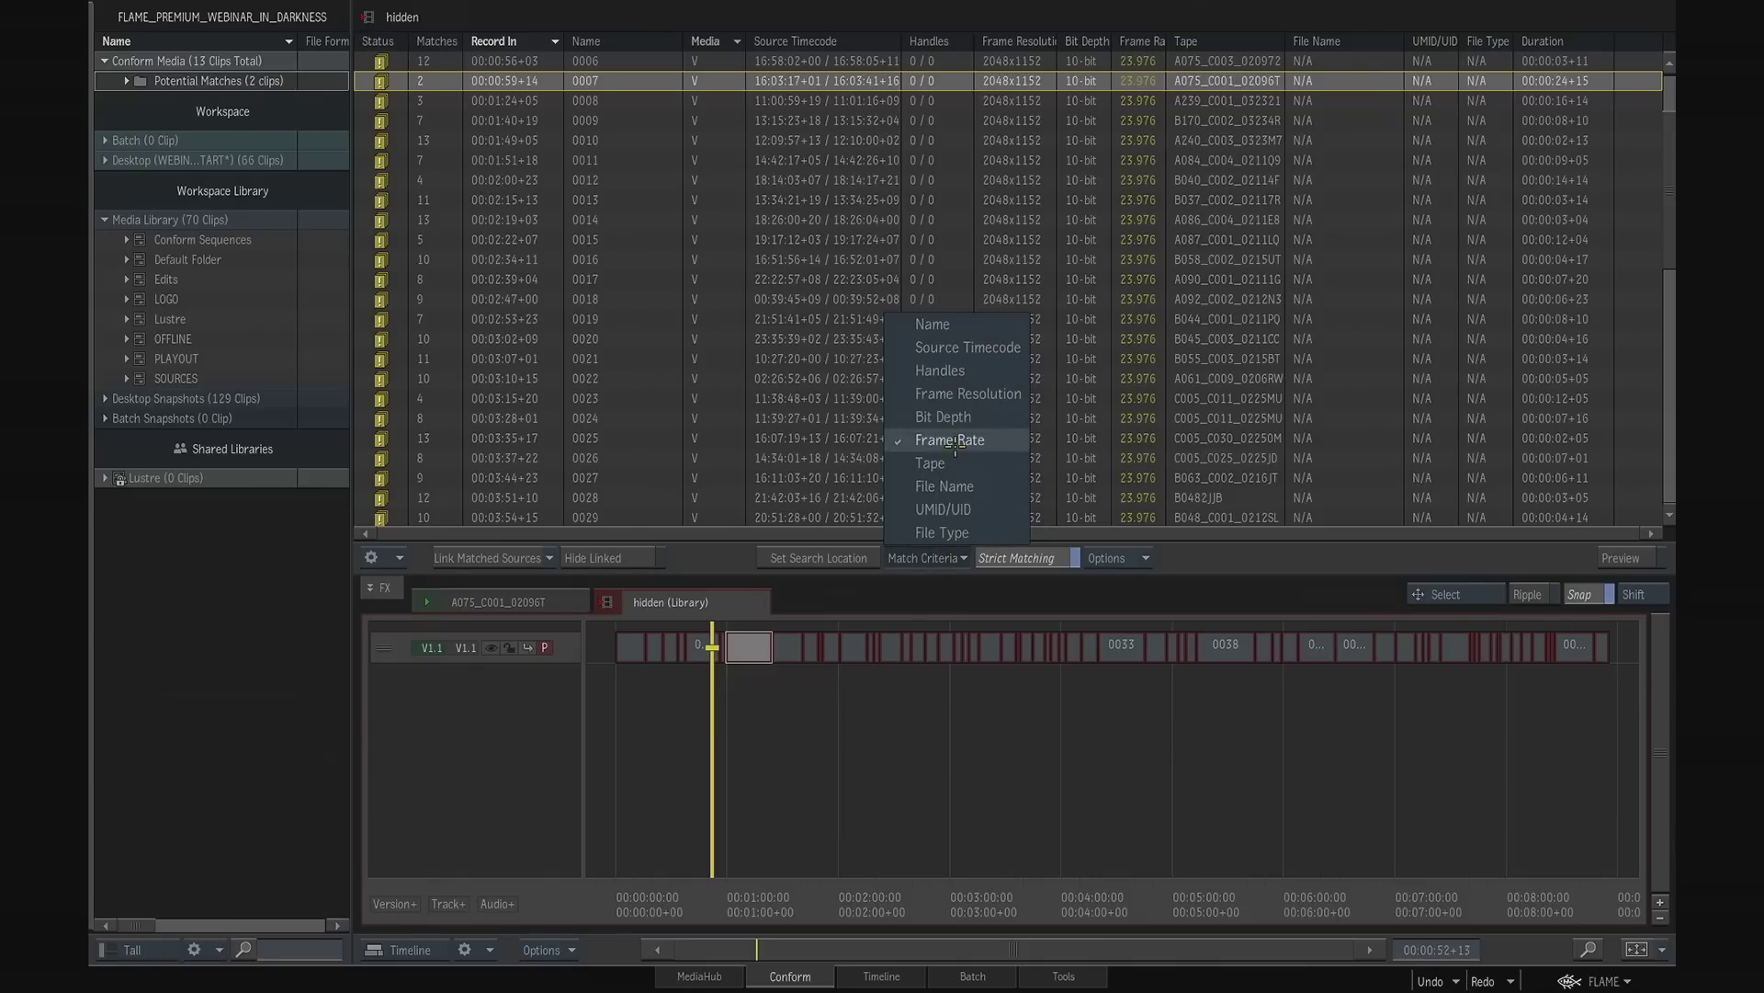
pyautogui.click(962, 349)
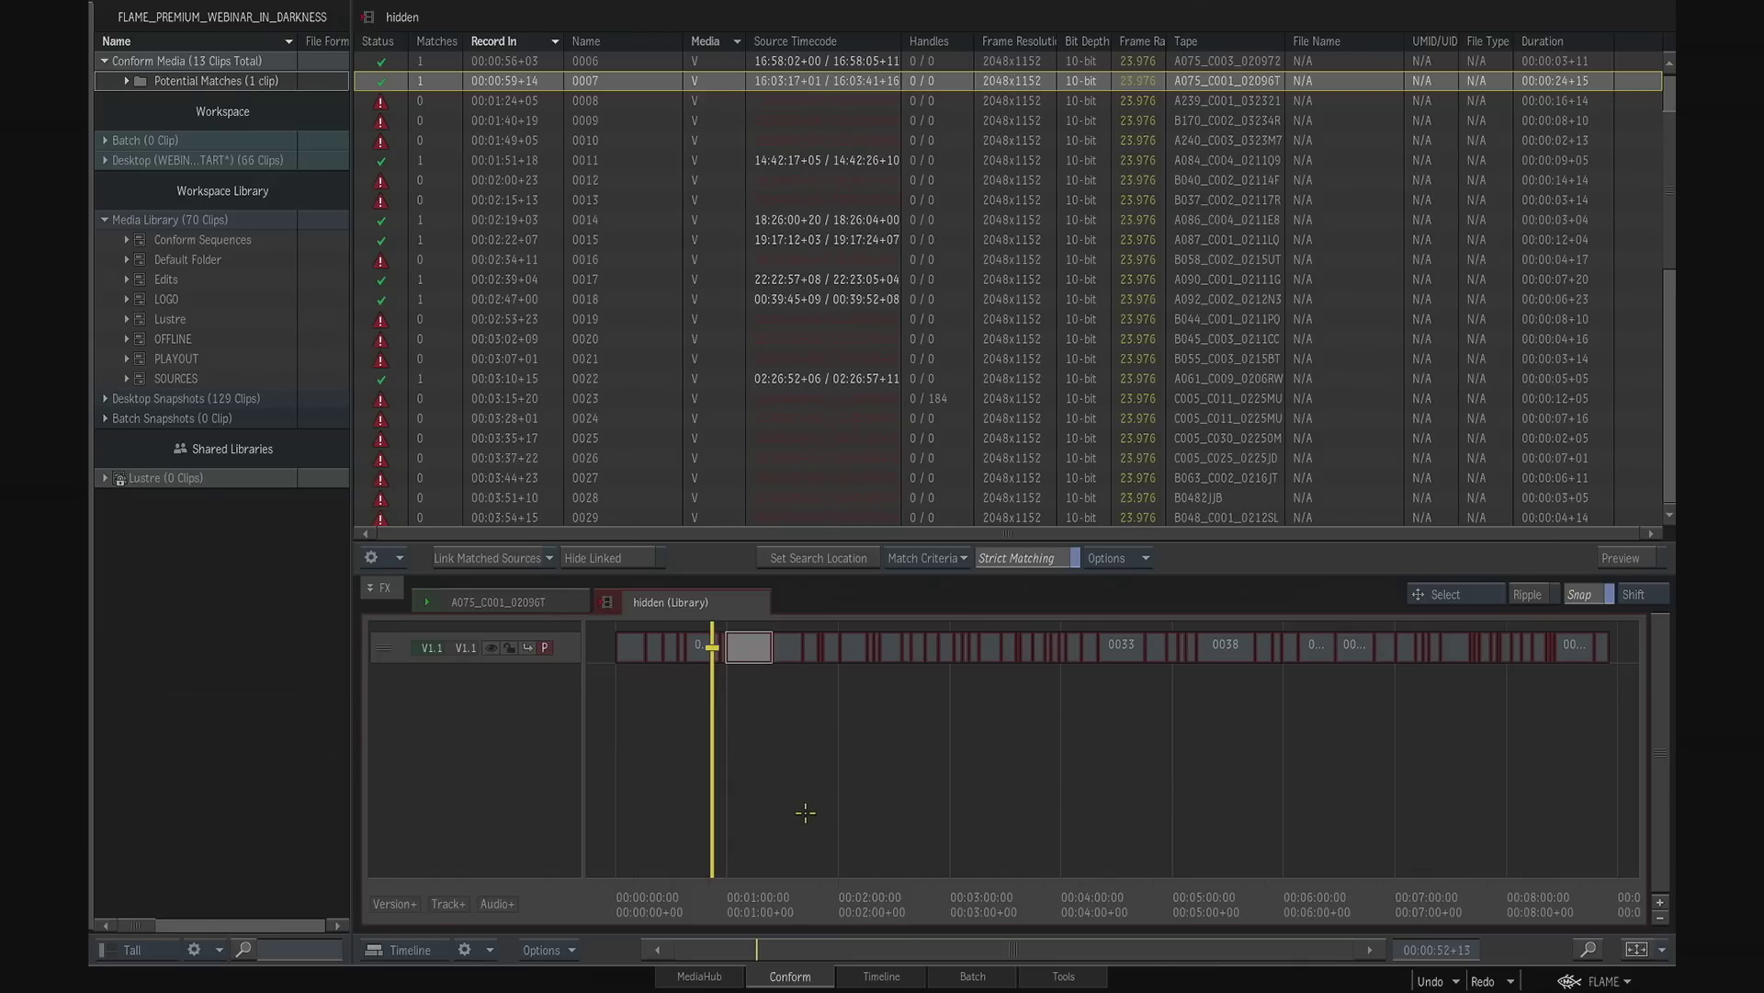
# - Set the SOURCES library, which holds the FOOTAGE folder, as the conform search location
pyautogui.click(182, 376)
pyautogui.click(126, 377)
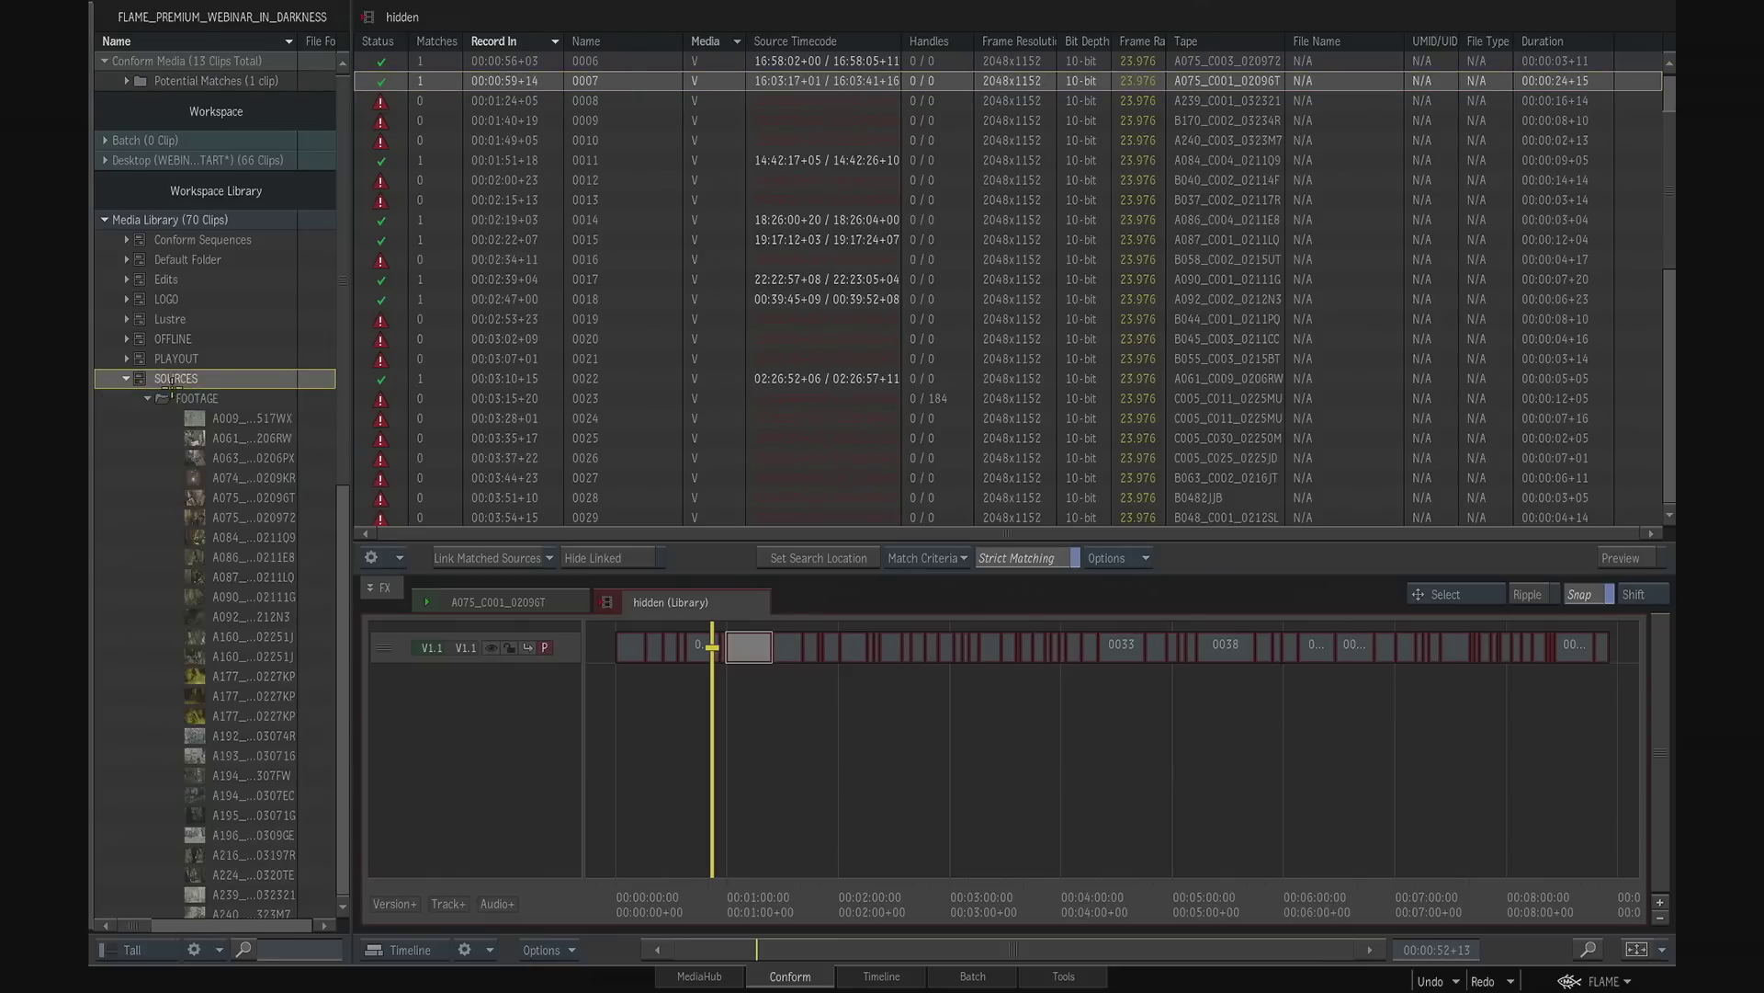
pyautogui.moveTo(341, 463)
pyautogui.mouseDown()
pyautogui.moveTo(353, 735)
pyautogui.moveTo(354, 441)
pyautogui.mouseUp()
pyautogui.rightClick(185, 377)
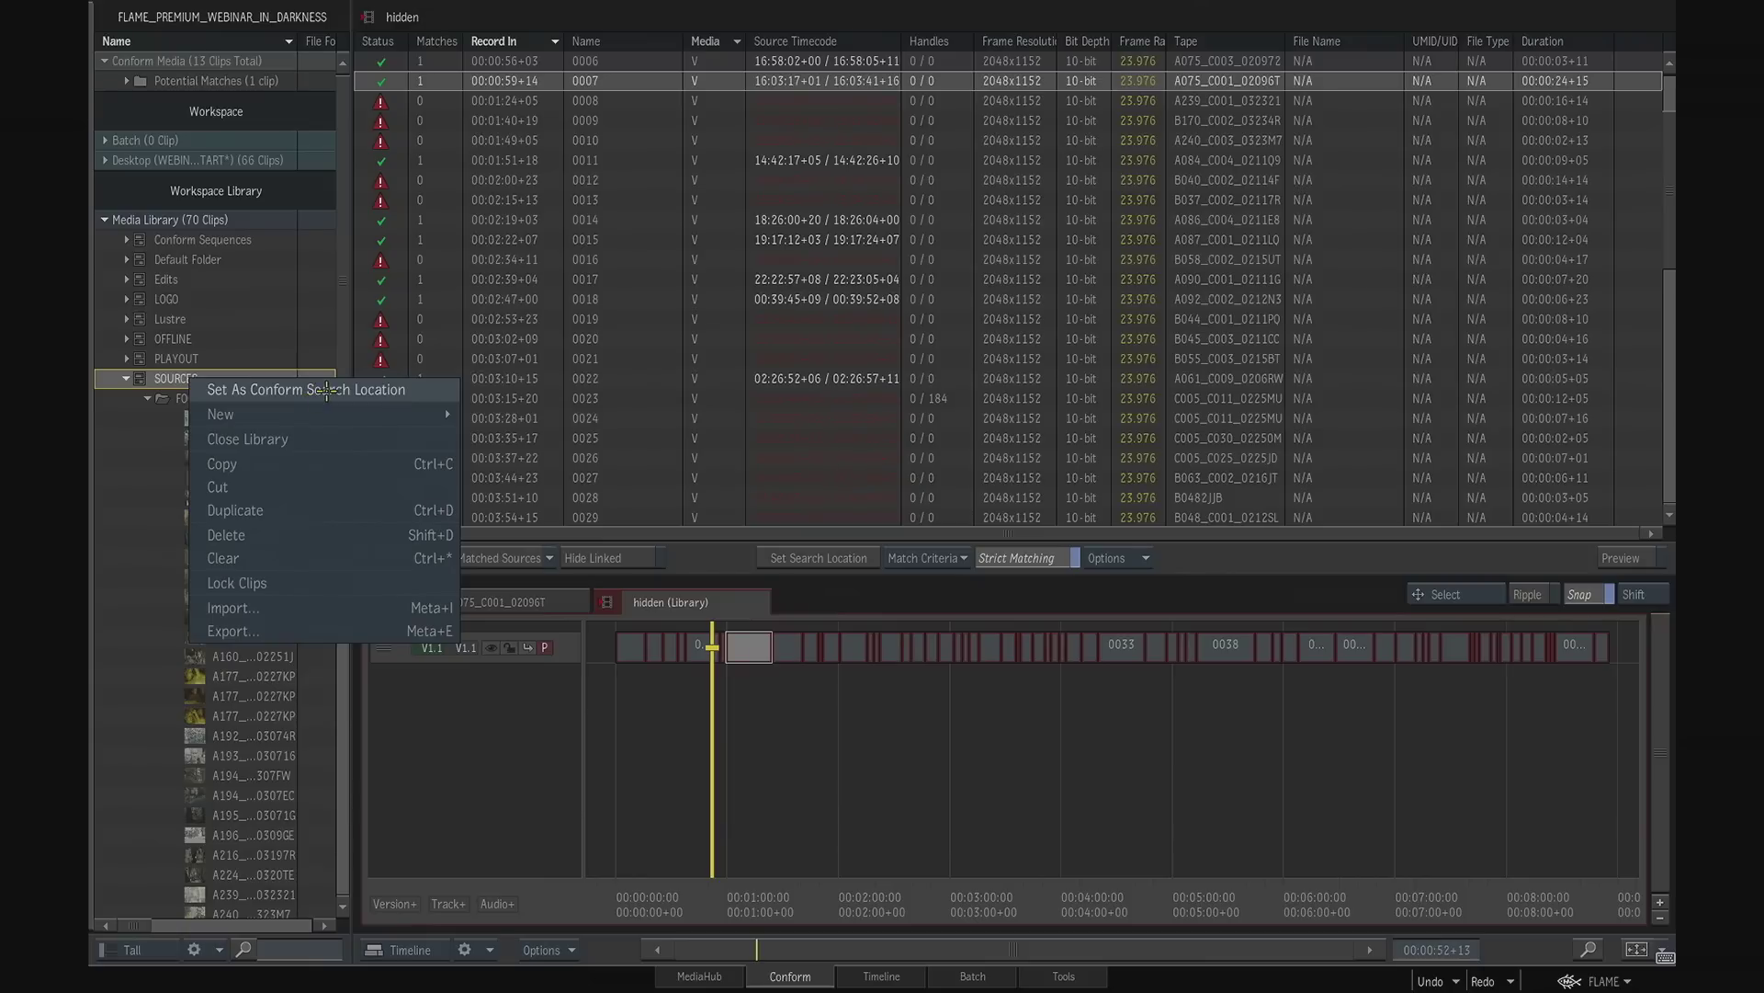
pyautogui.click(325, 390)
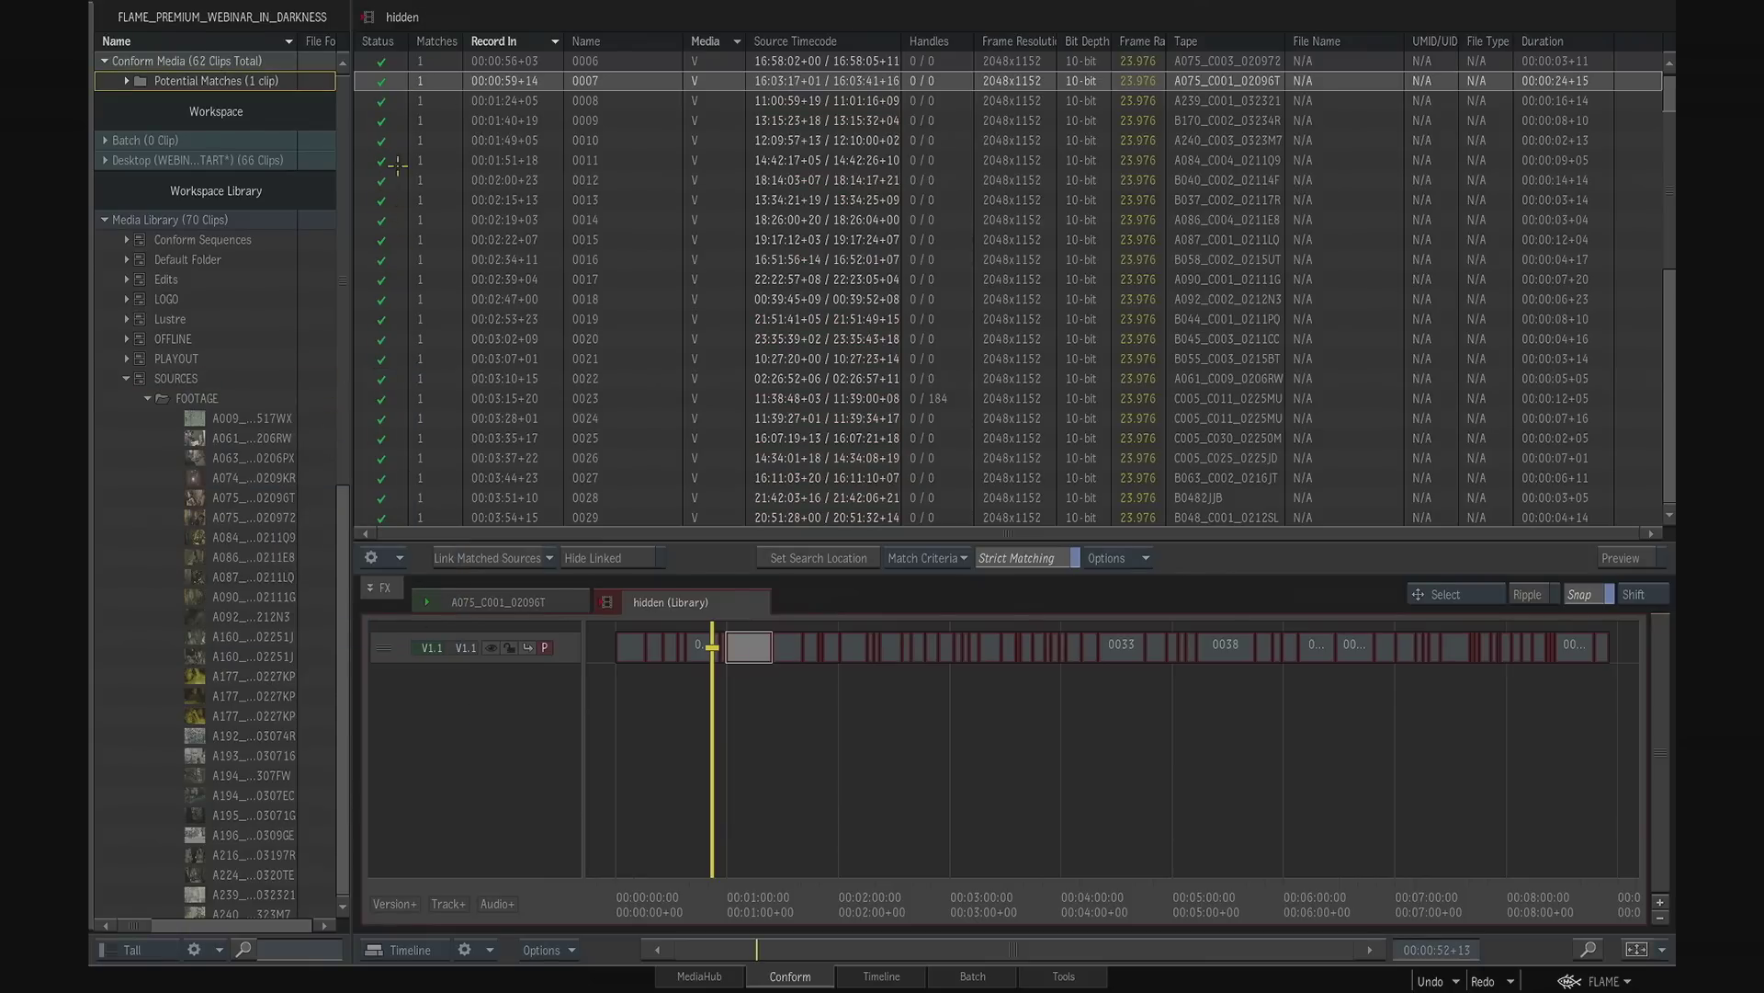
# - Check the event list and active match criteria, and link the matched sources to the hidden sequence
pyautogui.moveTo(1666, 198); pyautogui.dragTo(1670, 142)
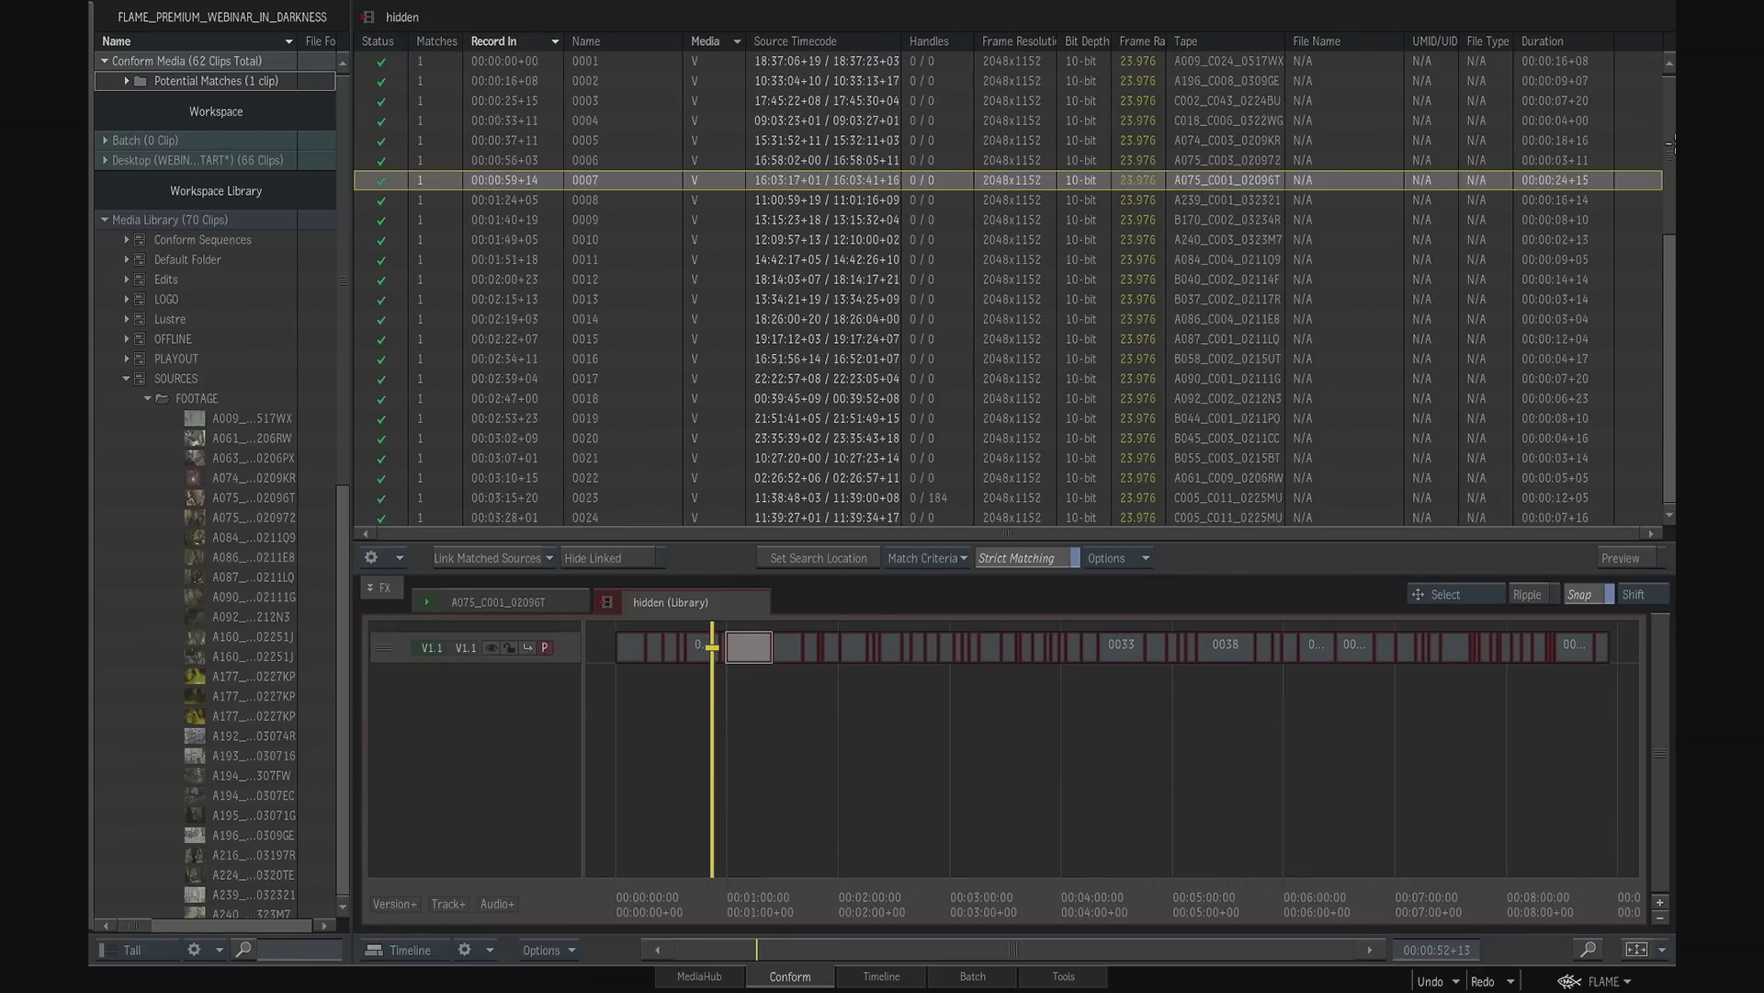
pyautogui.click(937, 556)
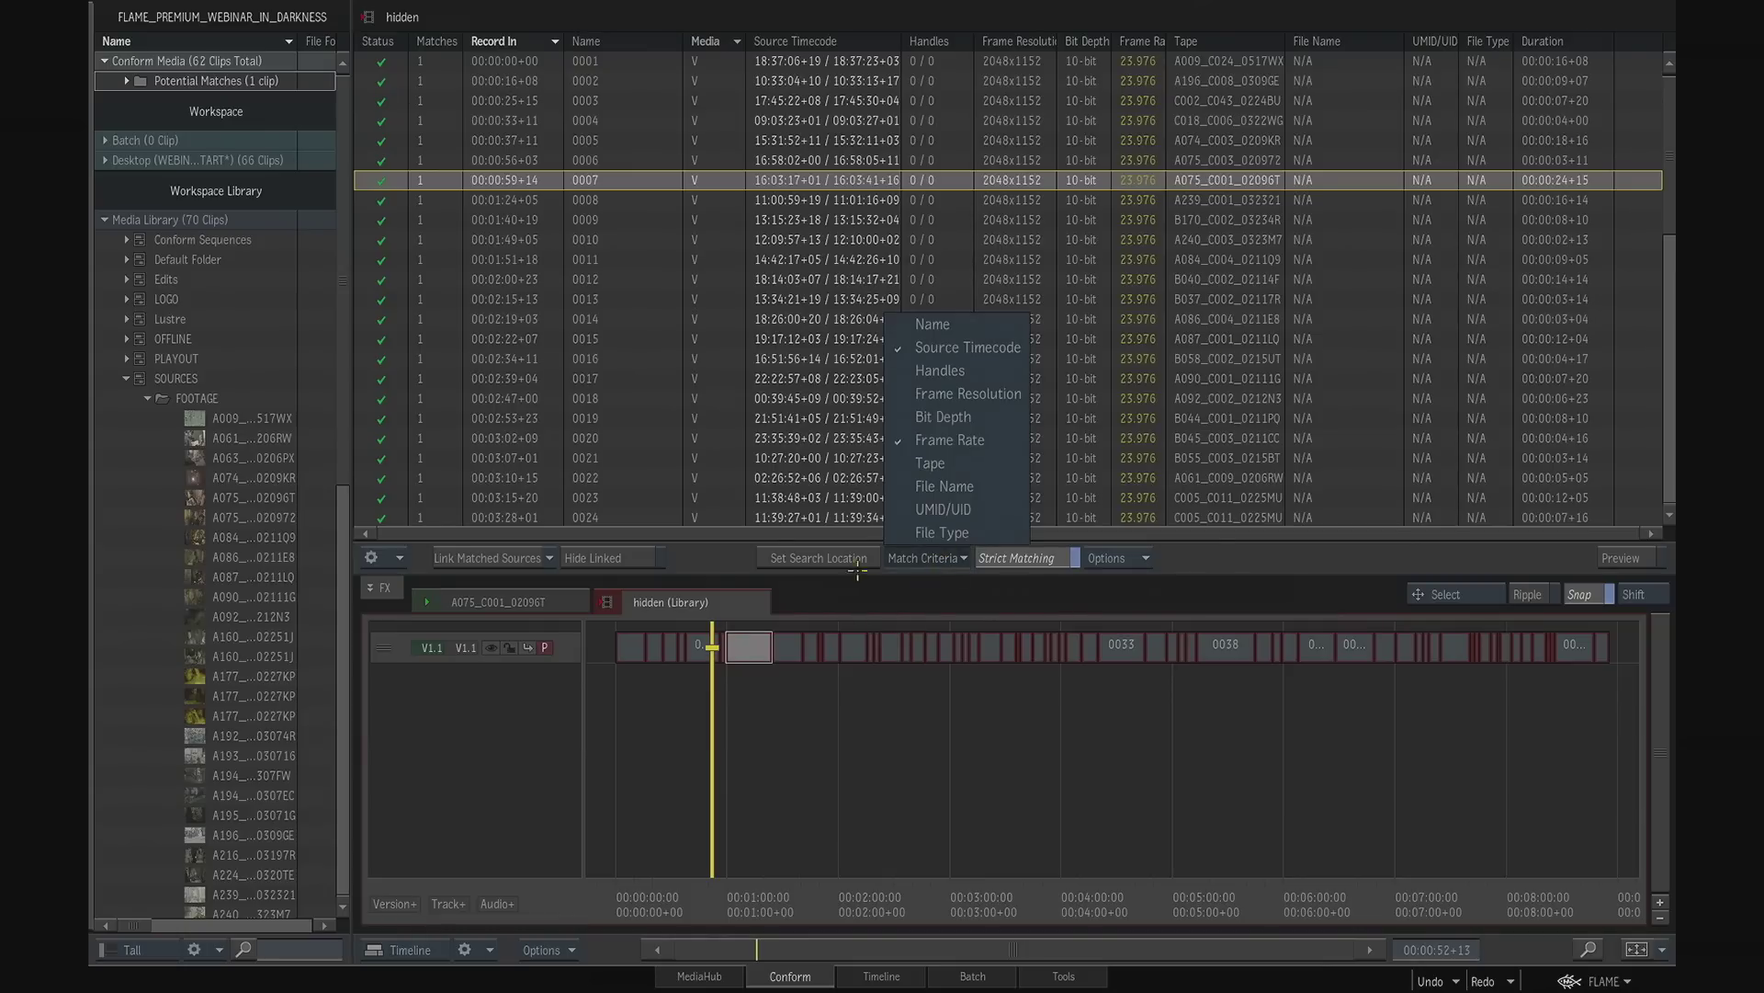
pyautogui.click(890, 711)
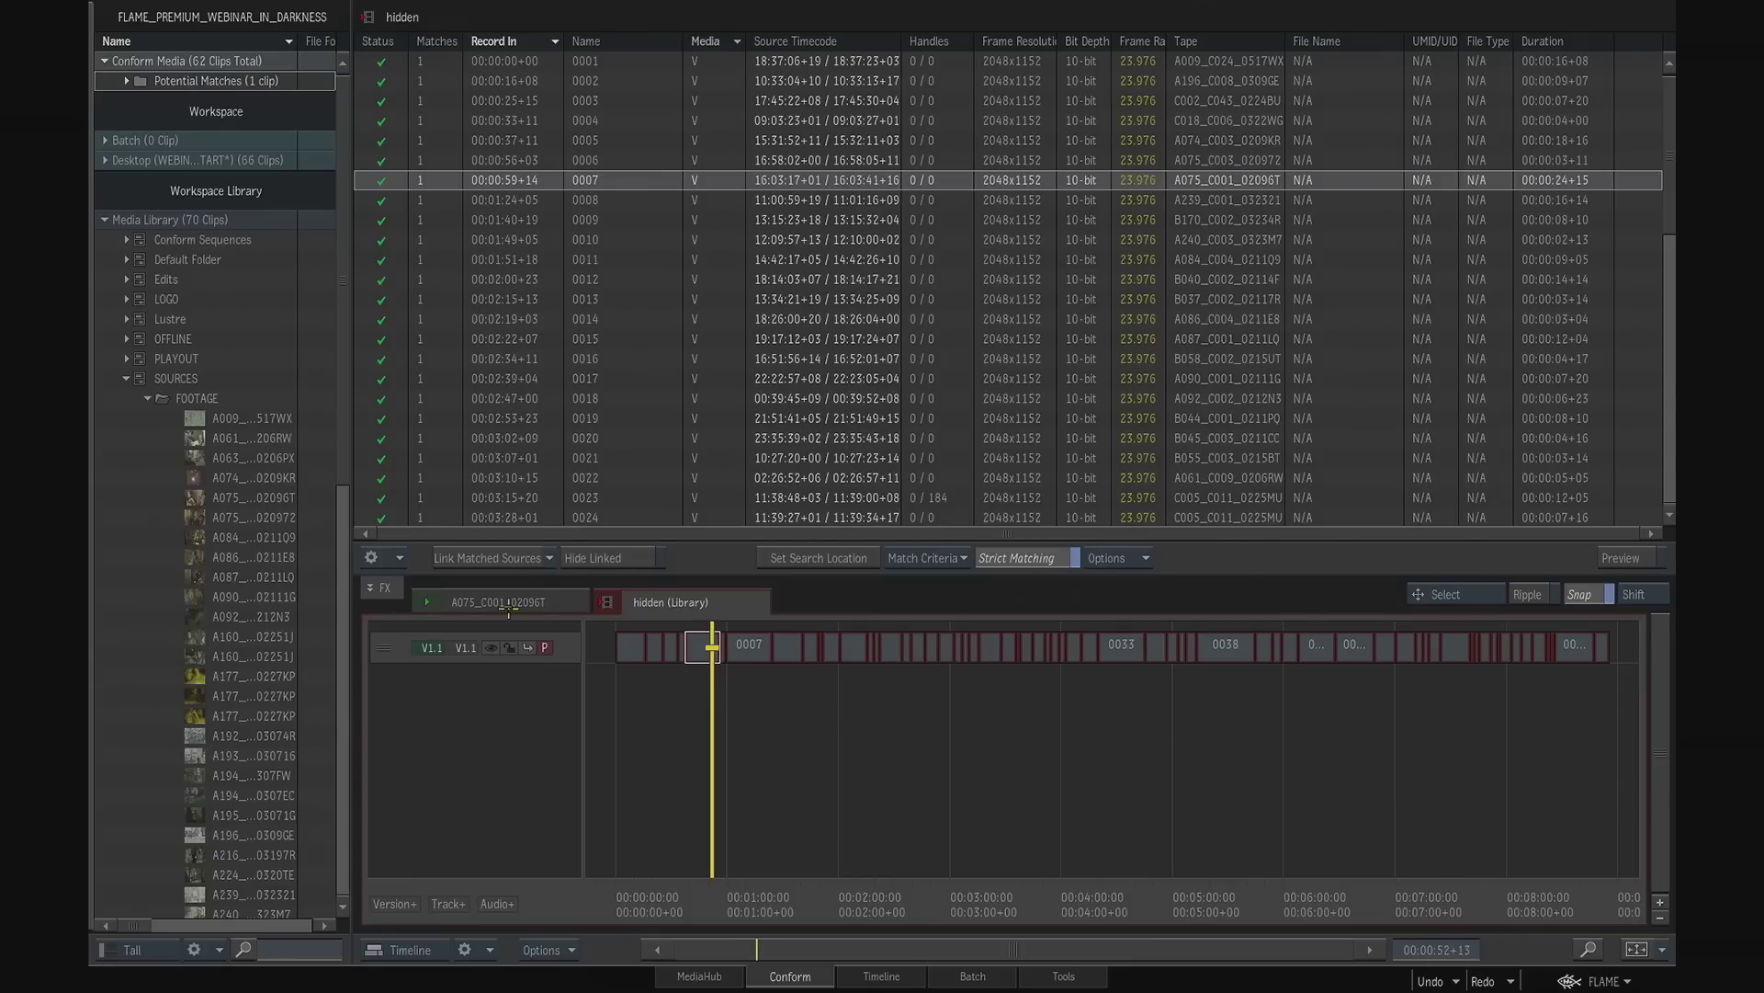
pyautogui.click(526, 558)
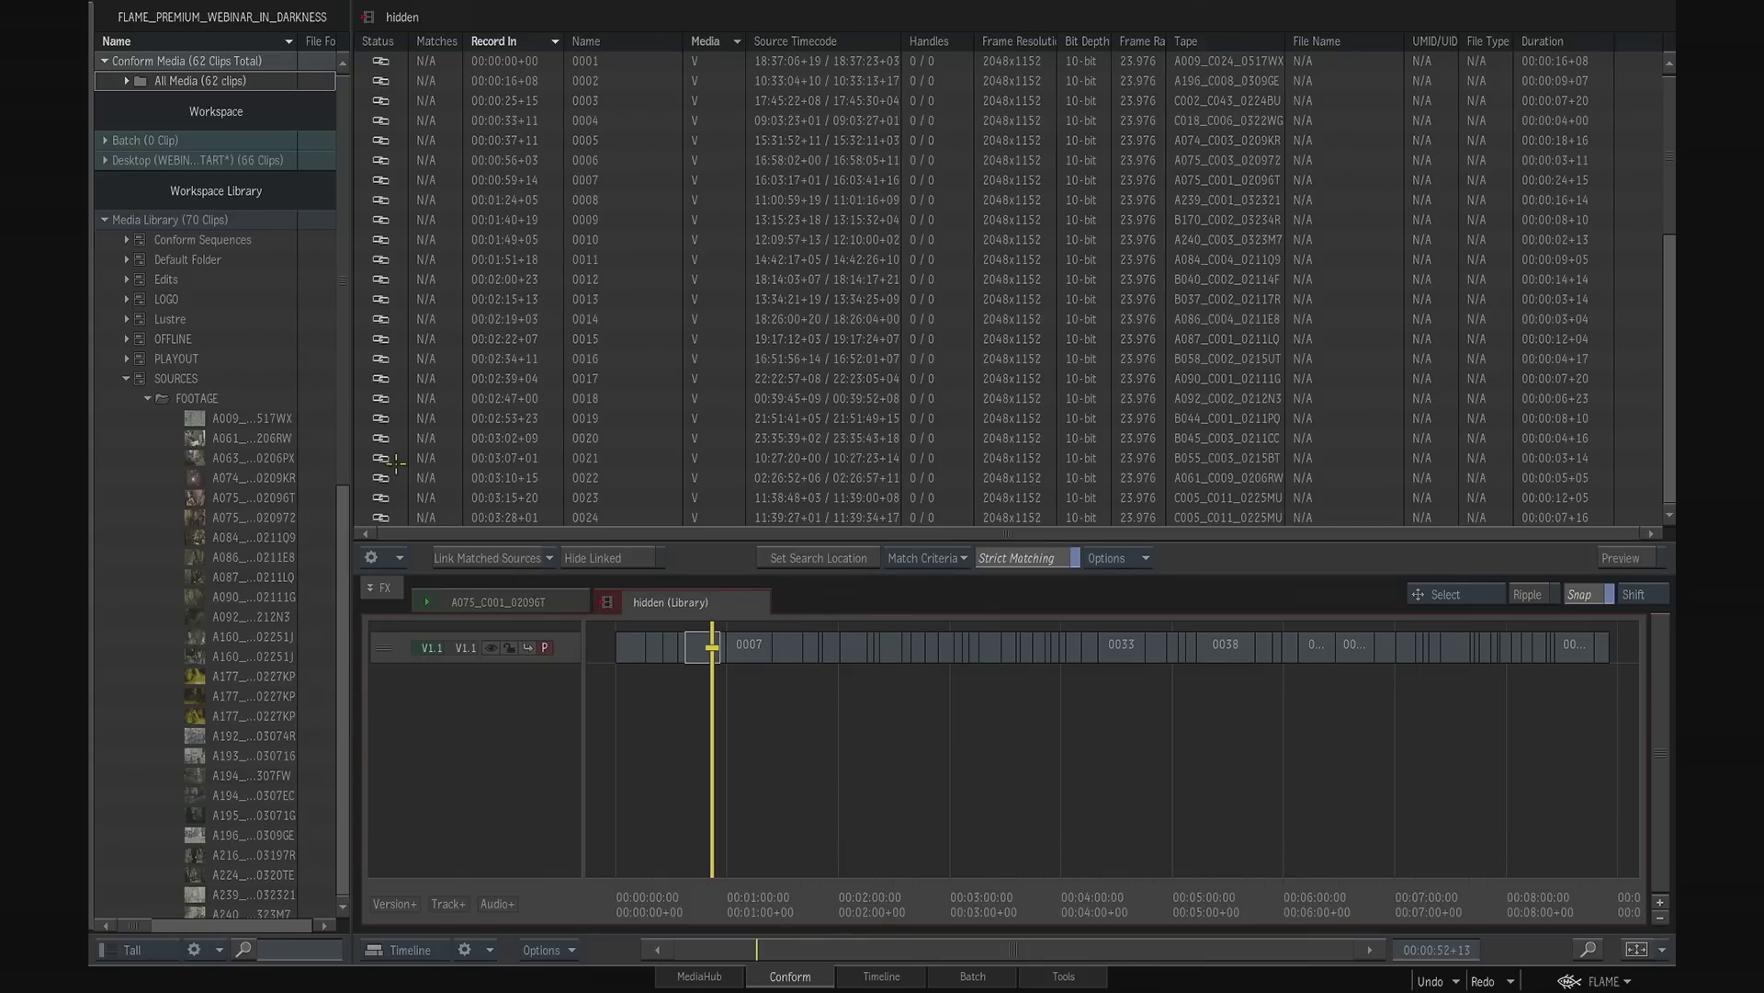
# - Show the preview player and scrub the linked sequence to about 00:04:20+03 and back to about 00:00:44+02
pyautogui.moveTo(1666, 163)
pyautogui.mouseDown()
pyautogui.moveTo(1665, 344)
pyautogui.moveTo(1668, 137)
pyautogui.mouseUp()
pyautogui.click(1622, 558)
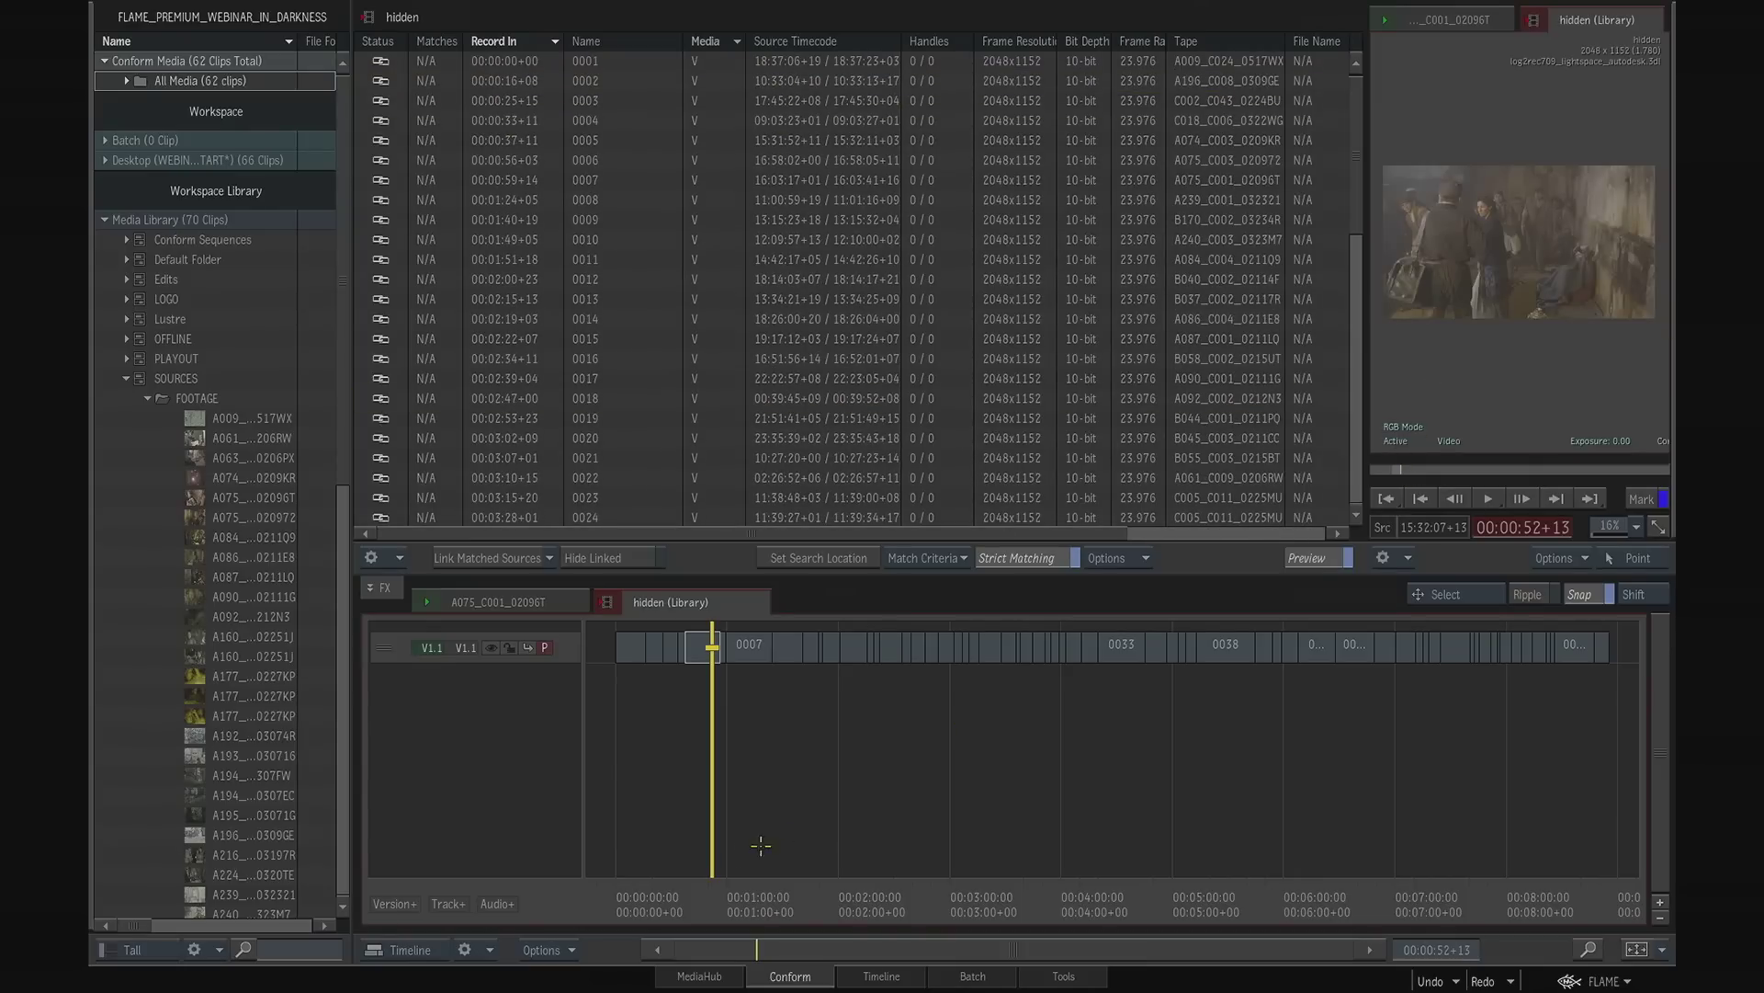
pyautogui.moveTo(722, 896); pyautogui.dragTo(1098, 717)
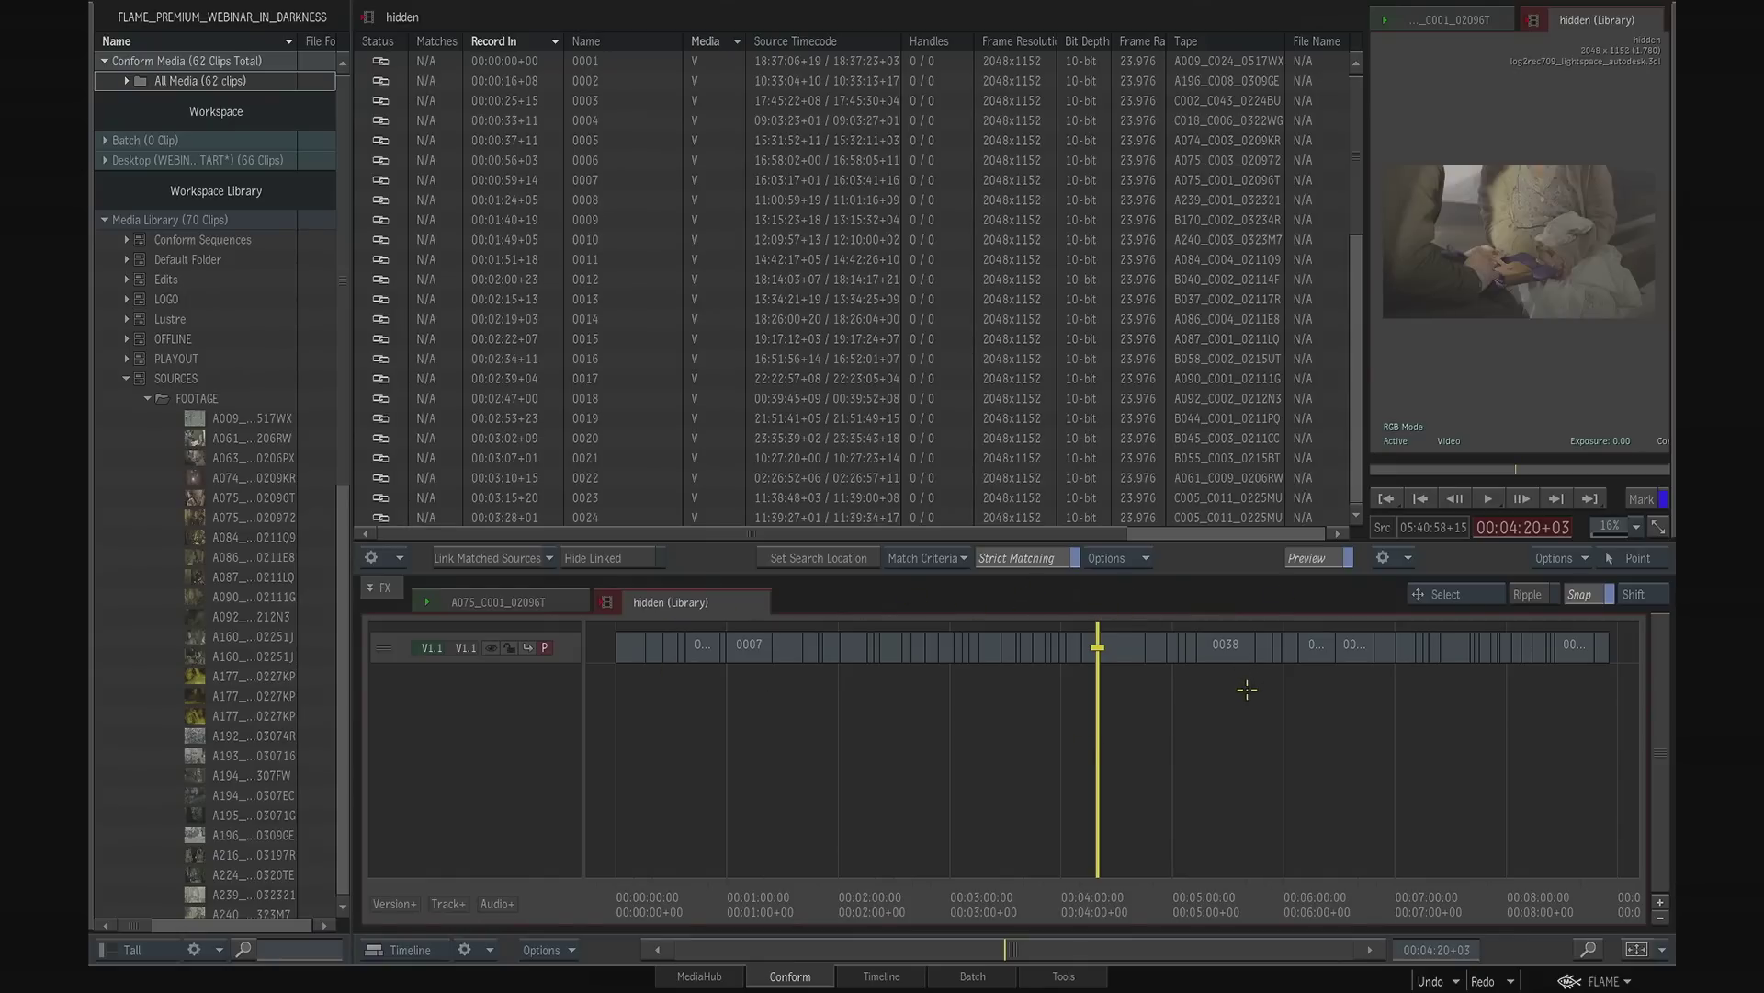
pyautogui.moveTo(1096, 882); pyautogui.dragTo(697, 899)
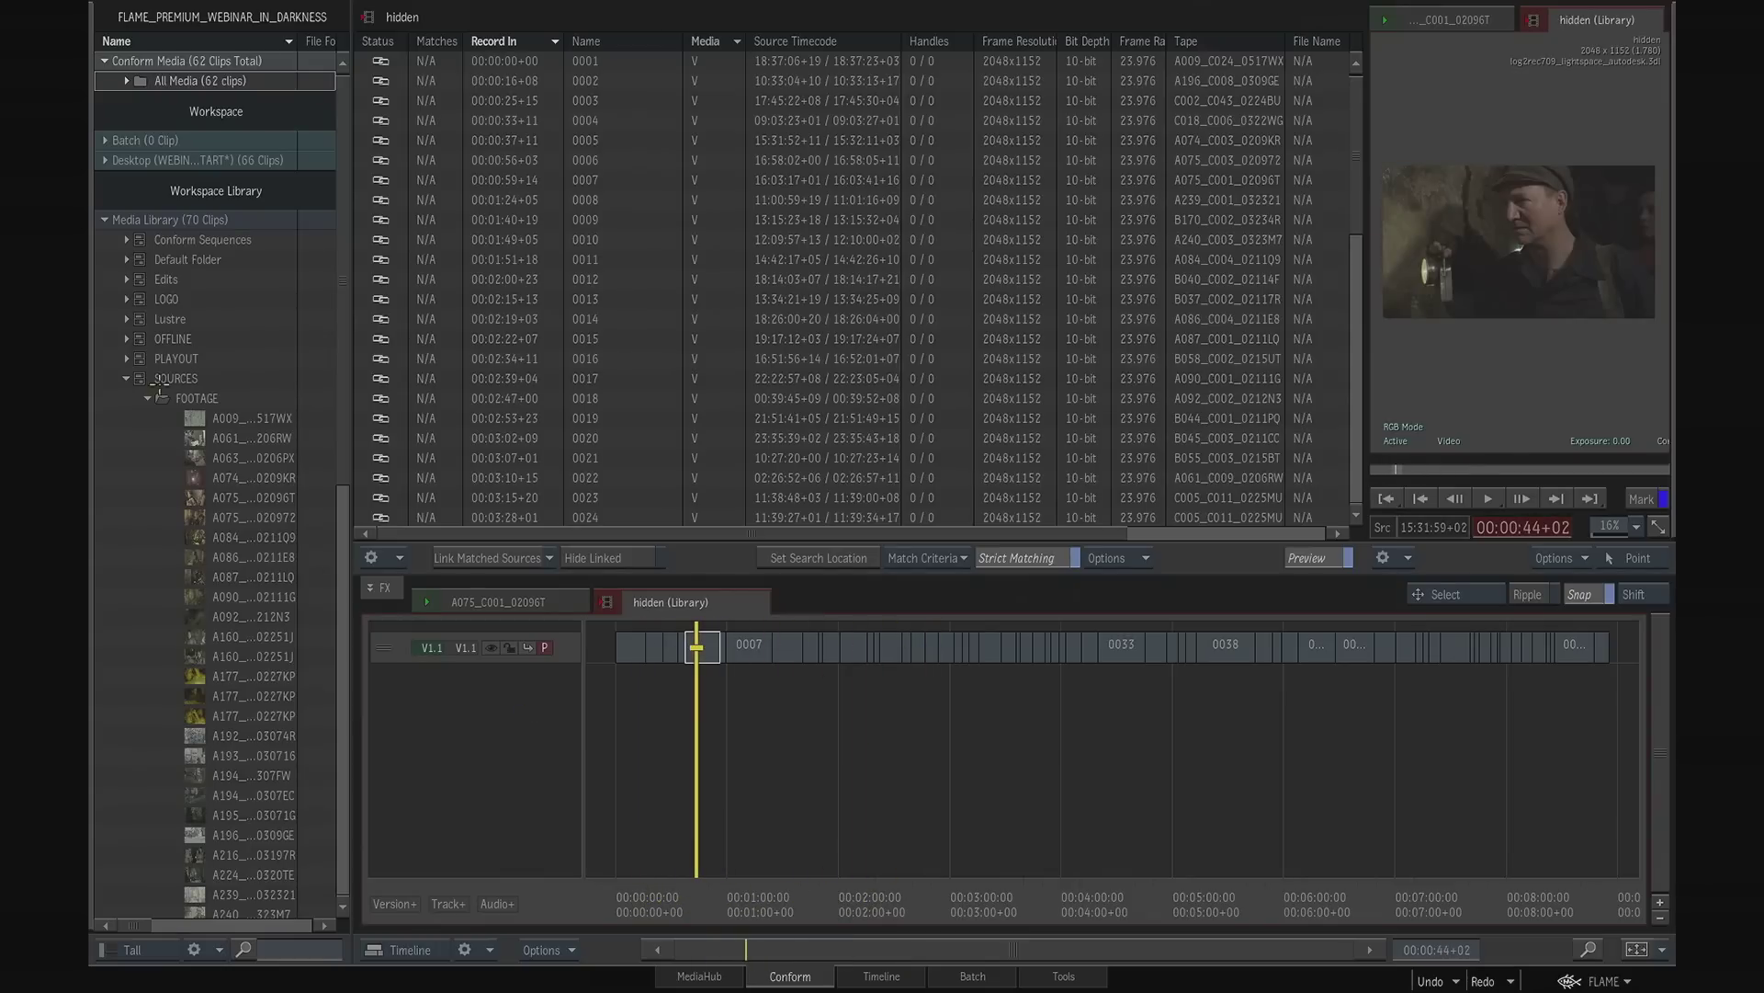
# - Place the OFFLINE clip from the OFFLINE library on a new track above V1.1 at the start of the hidden sequence
pyautogui.click(128, 377)
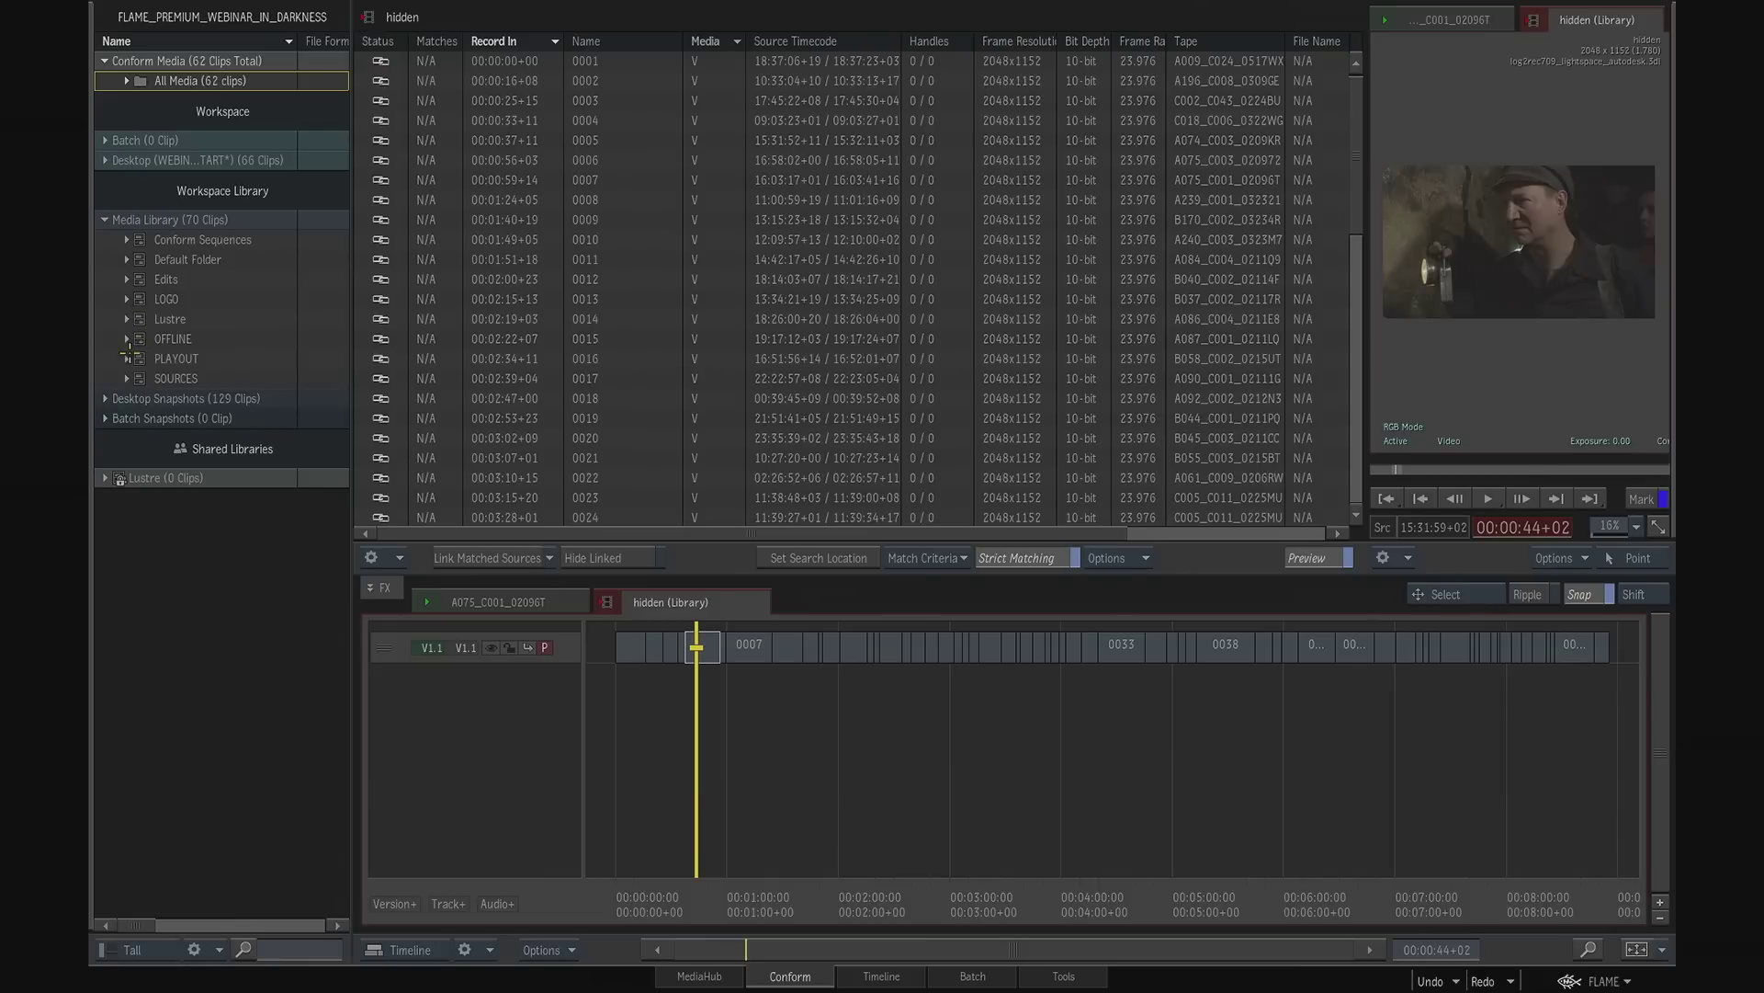
pyautogui.click(127, 339)
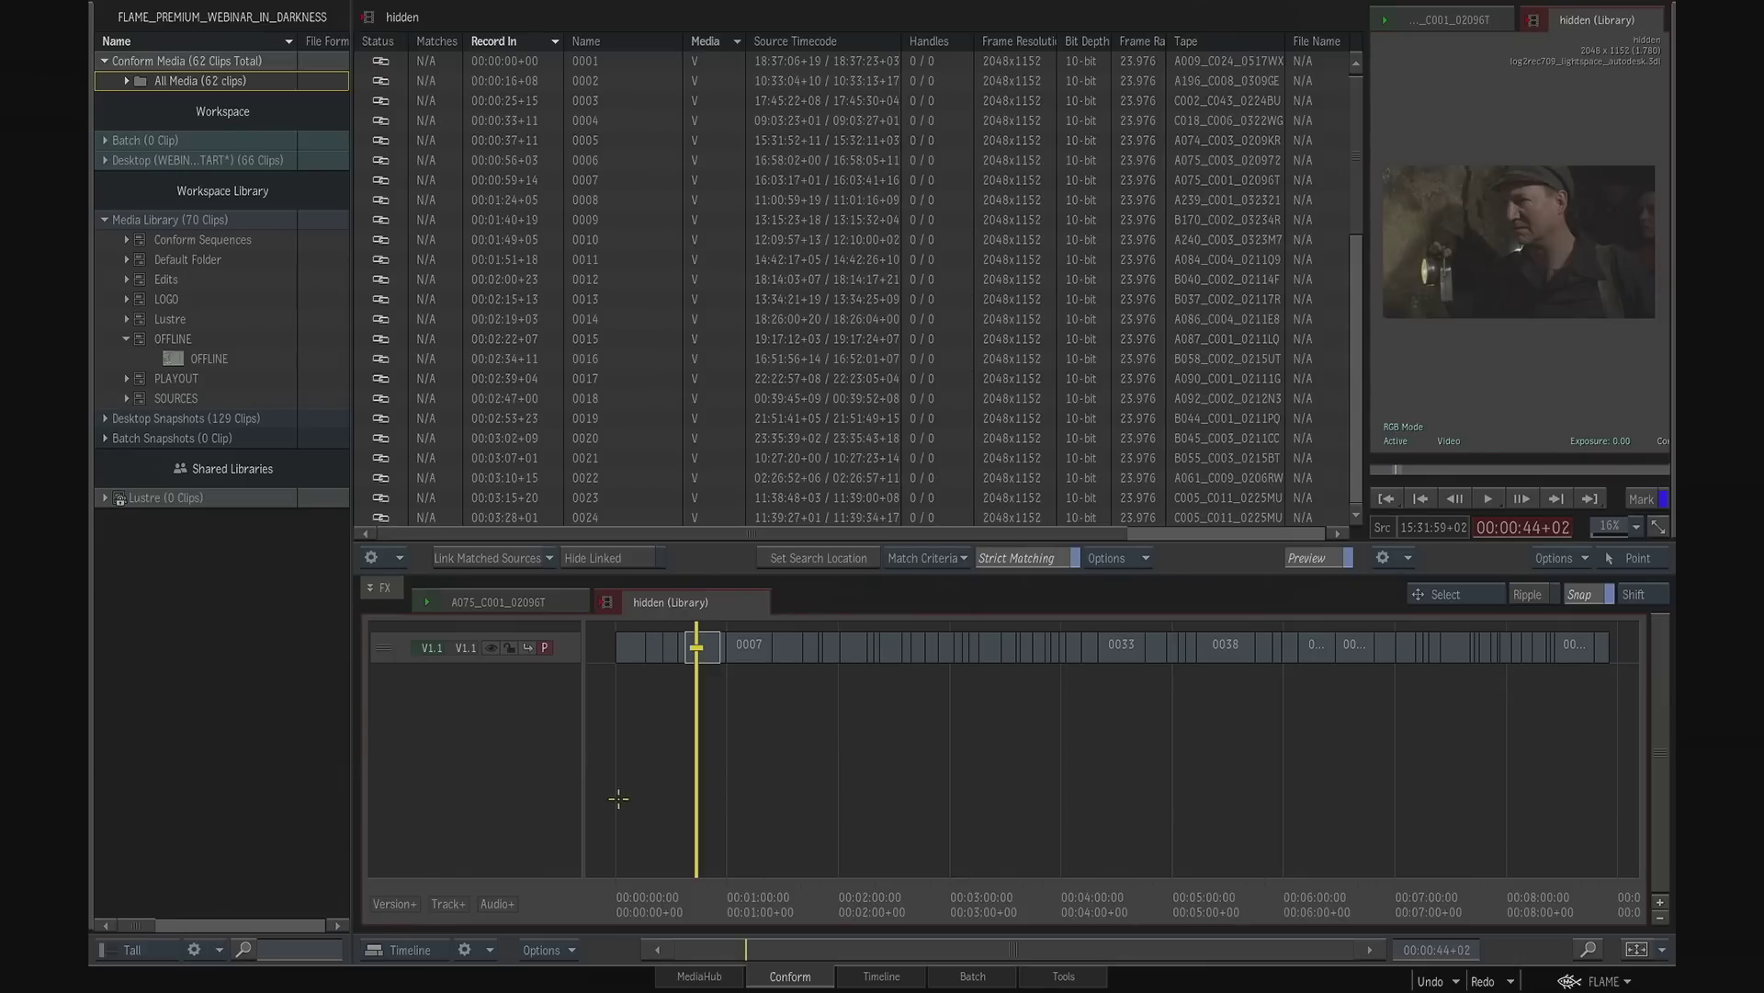
pyautogui.press('Home')
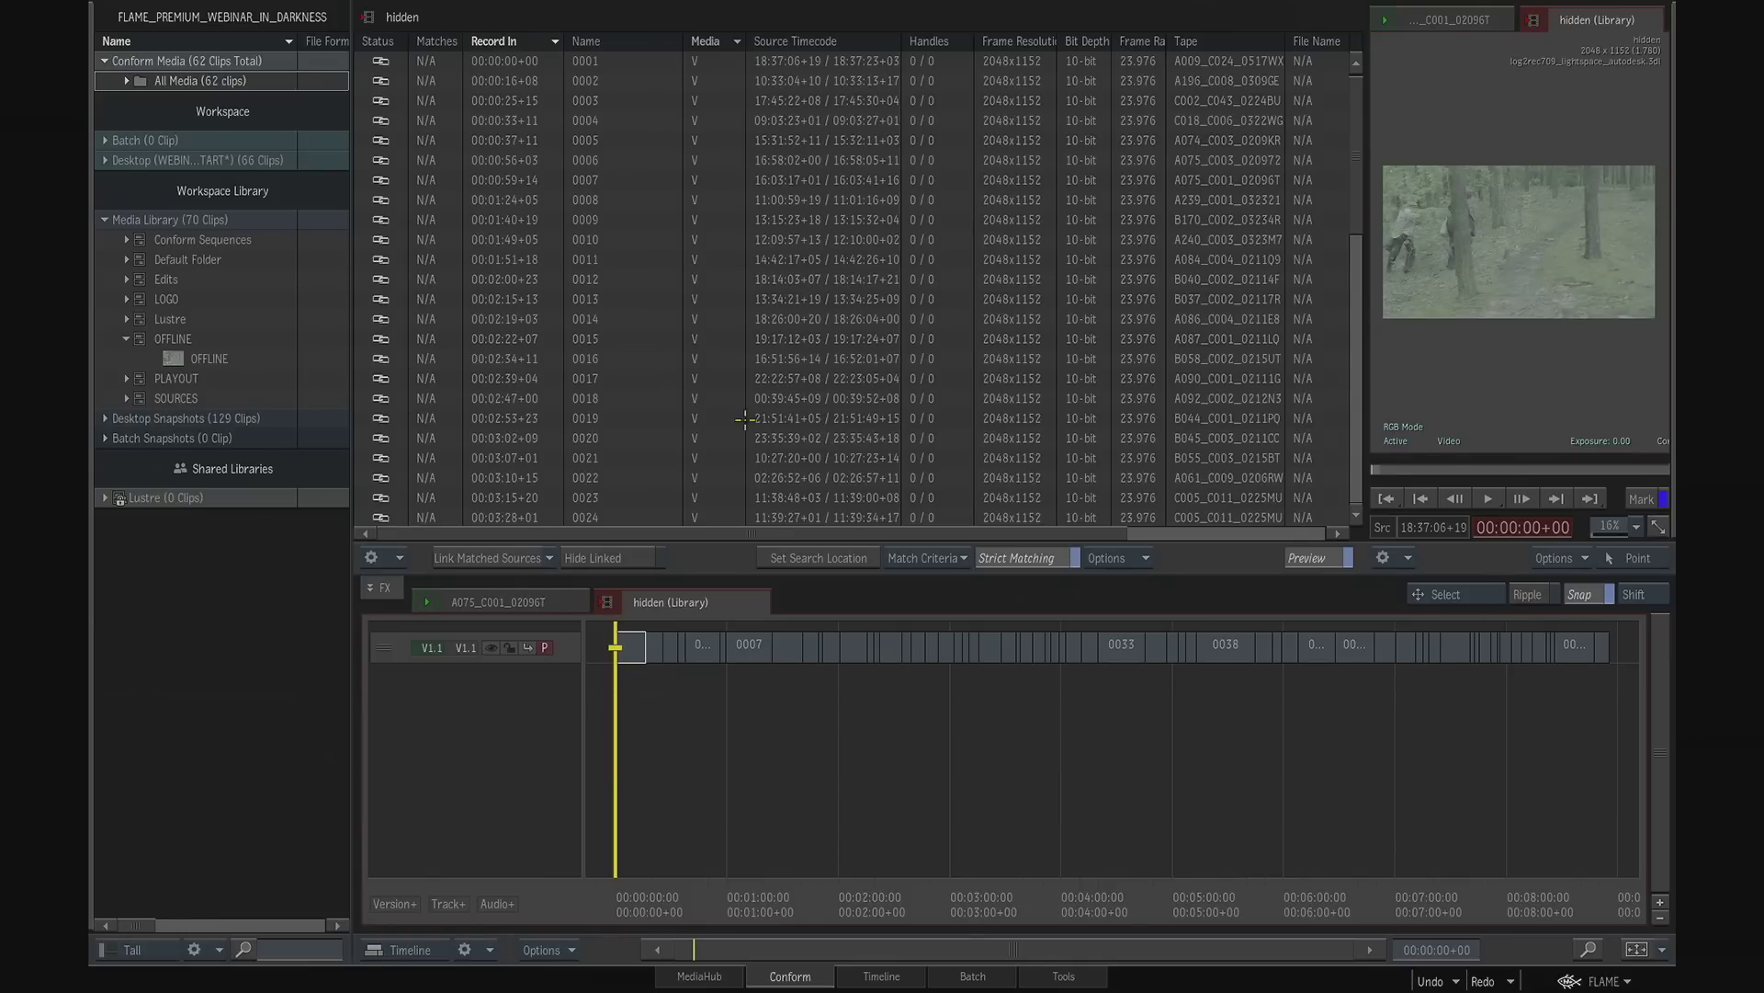
pyautogui.moveTo(219, 358); pyautogui.dragTo(616, 627)
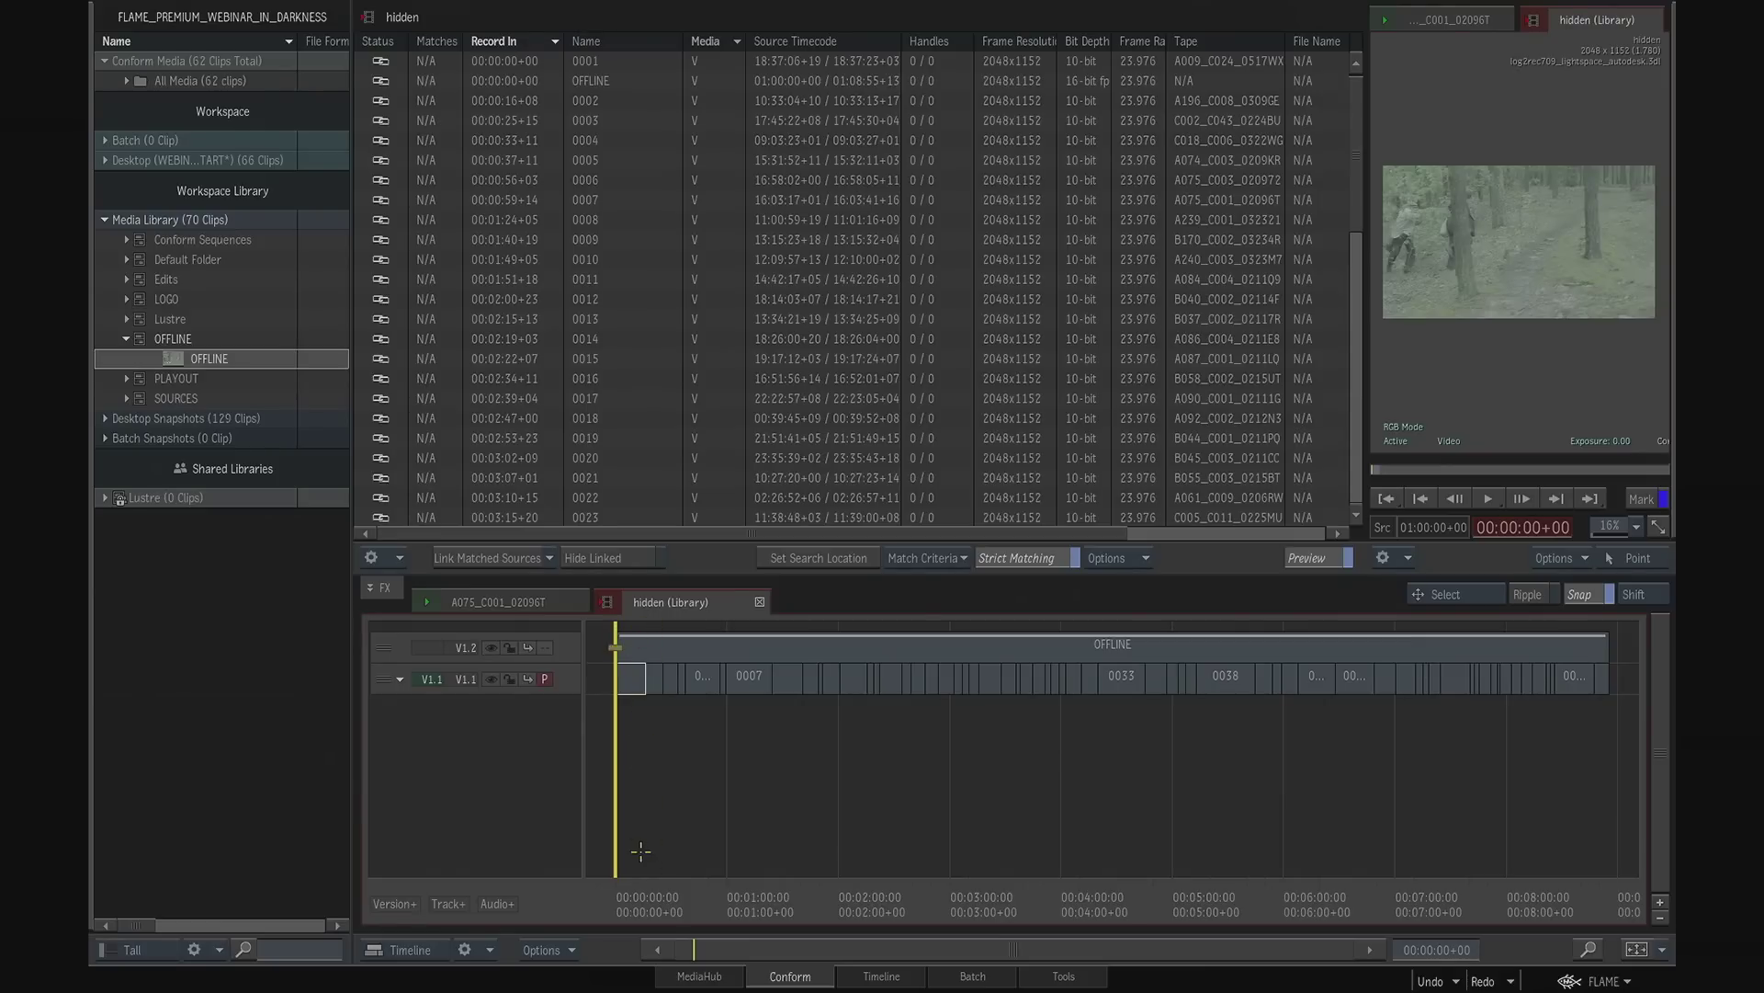
# - Compare the OFFLINE track V1.2 with the conformed track V1.1 around the sequence start, ending on V1.1 as the viewed track
pyautogui.moveTo(545, 680); pyautogui.dragTo(550, 651)
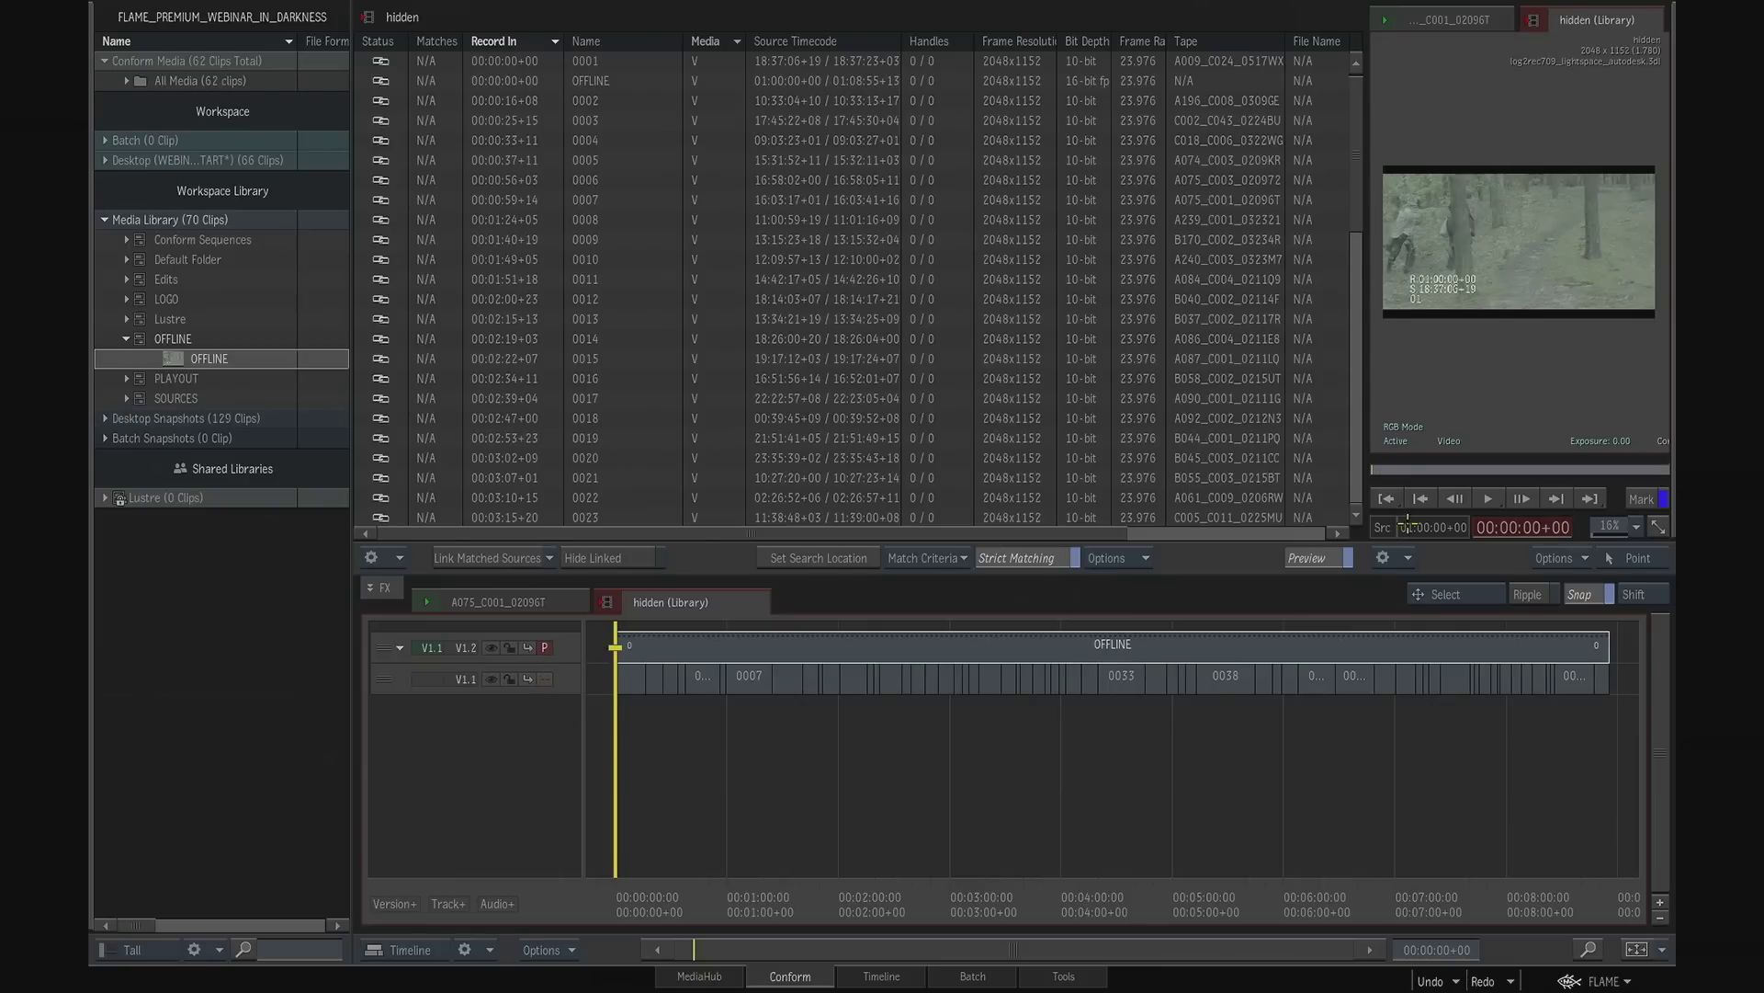
pyautogui.press('pagedown')
pyautogui.press('pageup')
pyautogui.press('pagedown')
pyautogui.press('pageup')
pyautogui.moveTo(628, 884)
pyautogui.mouseDown()
pyautogui.moveTo(688, 875)
pyautogui.moveTo(691, 902)
pyautogui.moveTo(734, 898)
pyautogui.moveTo(616, 899)
pyautogui.mouseUp()
pyautogui.press('Down')
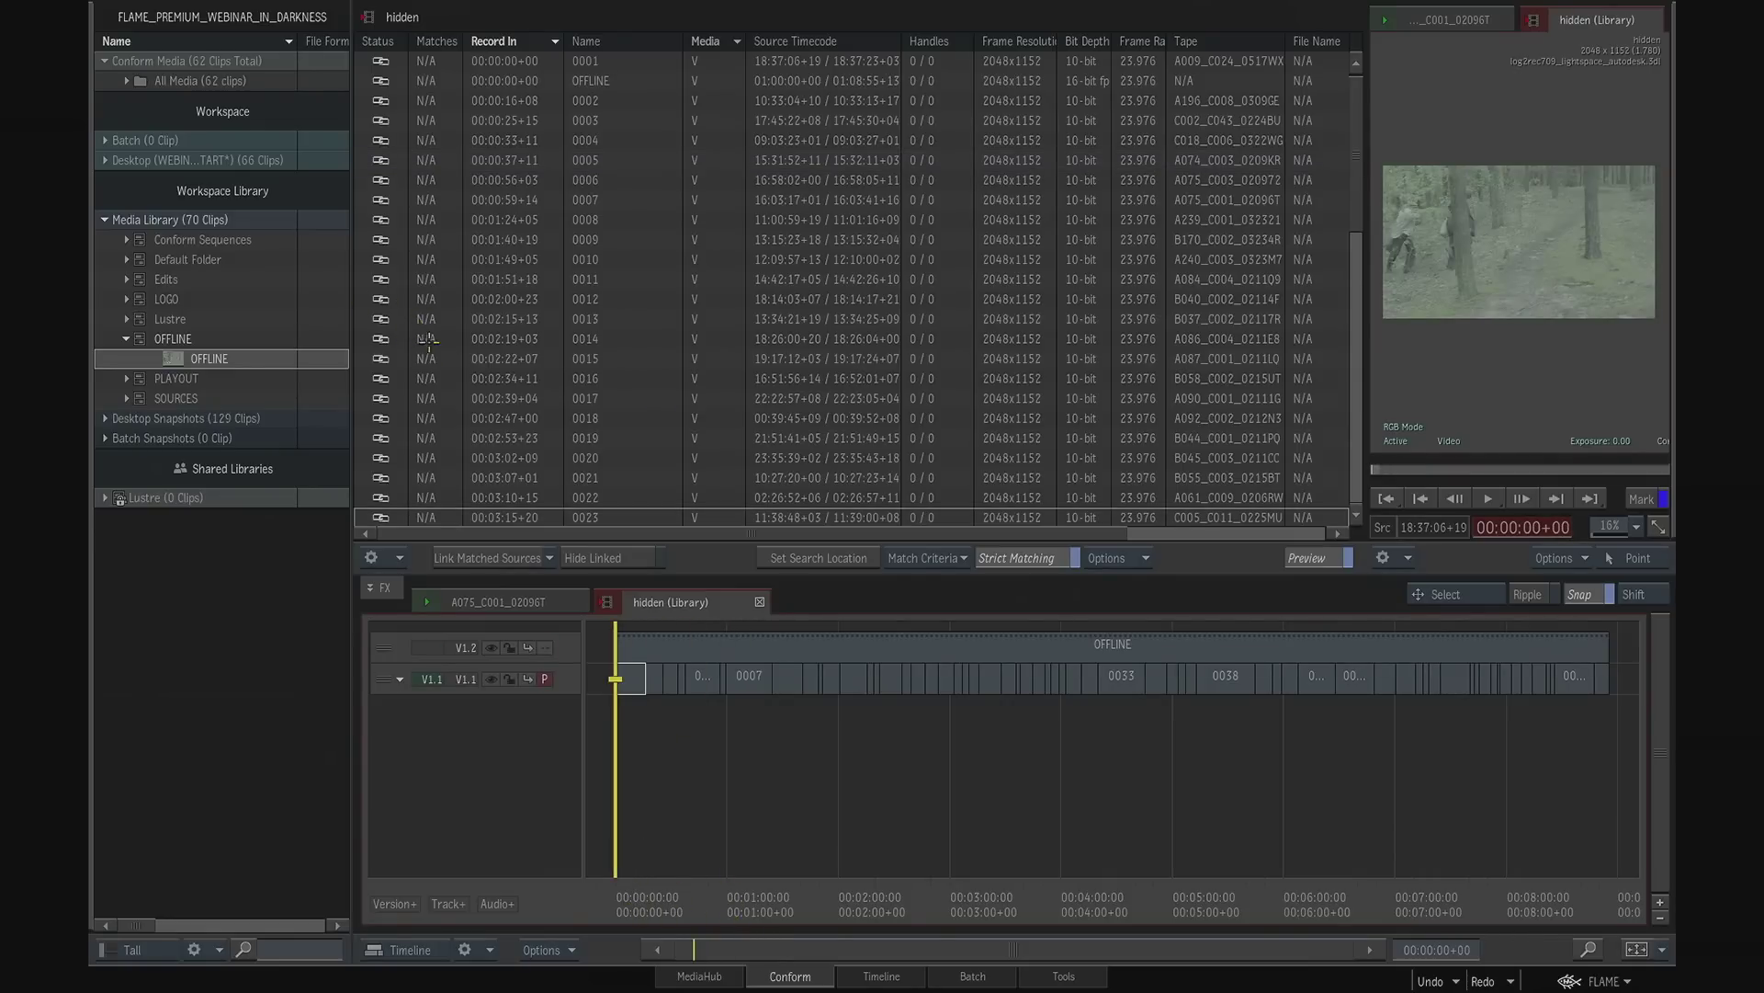
# - Remove the OFFLINE track V1.2 from the hidden sequence and return the playhead to 00:00:00+00
pyautogui.click(585, 259)
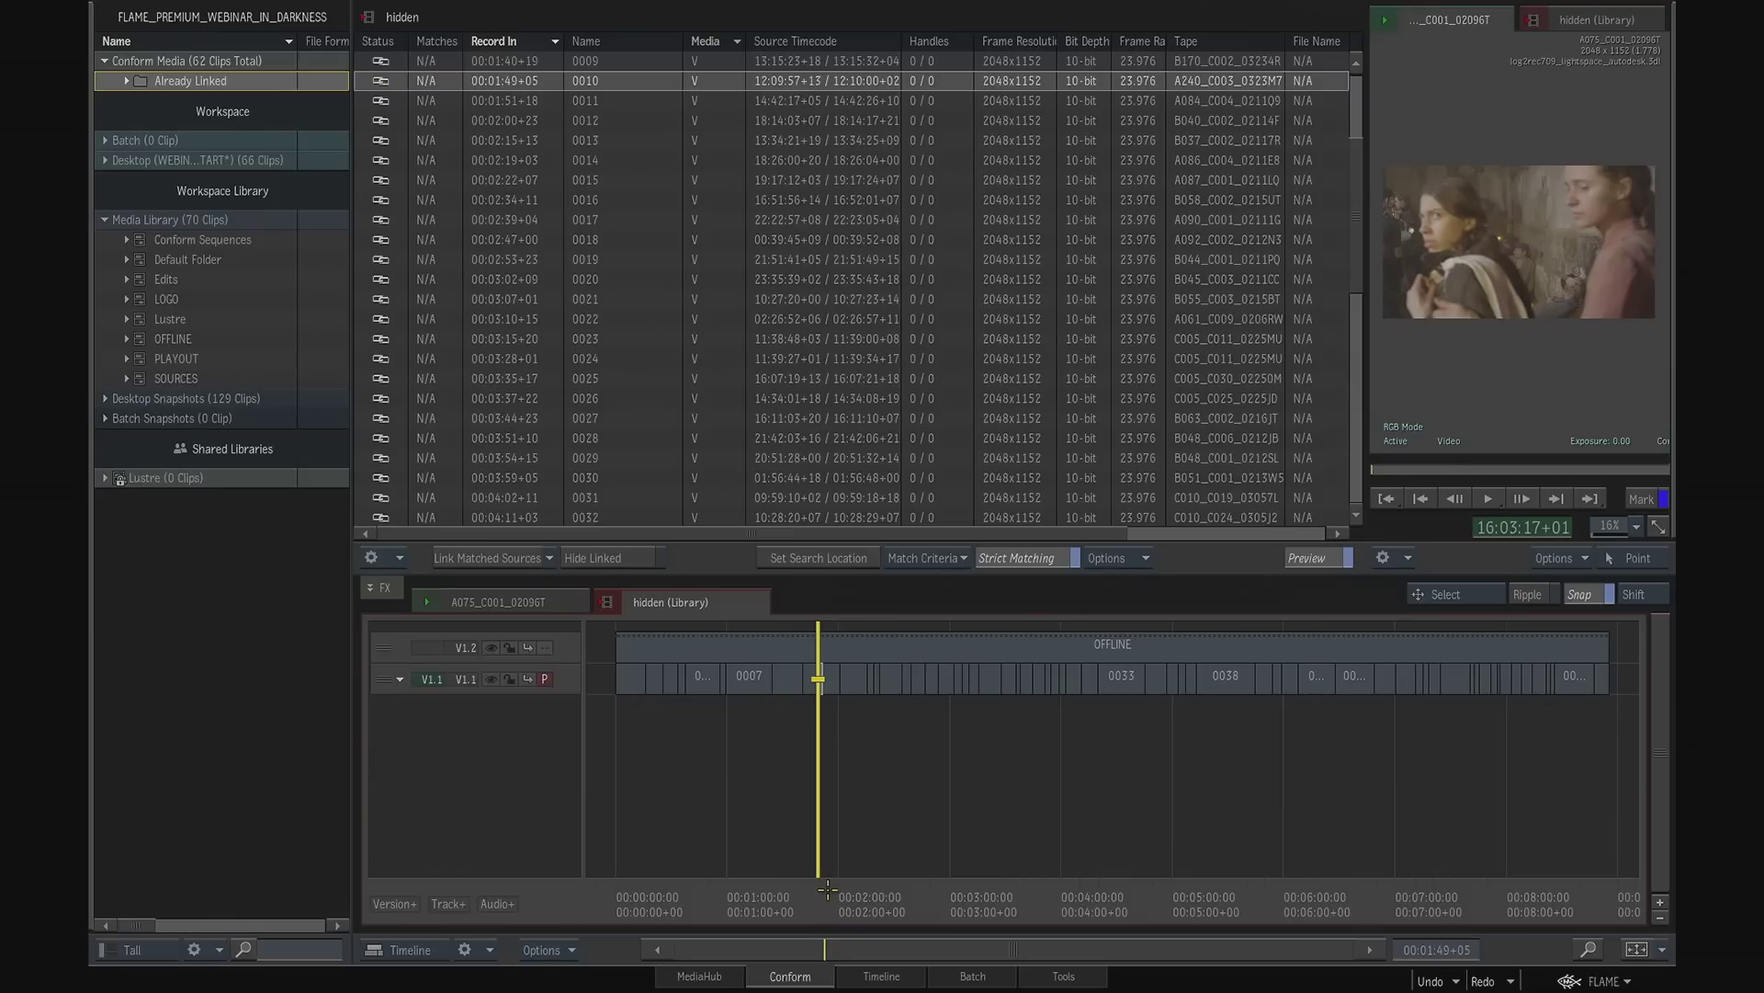
pyautogui.moveTo(385, 645)
pyautogui.mouseDown()
pyautogui.moveTo(391, 610)
pyautogui.moveTo(397, 643)
pyautogui.mouseUp()
pyautogui.moveTo(797, 885); pyautogui.dragTo(631, 815)
pyautogui.press('Down')
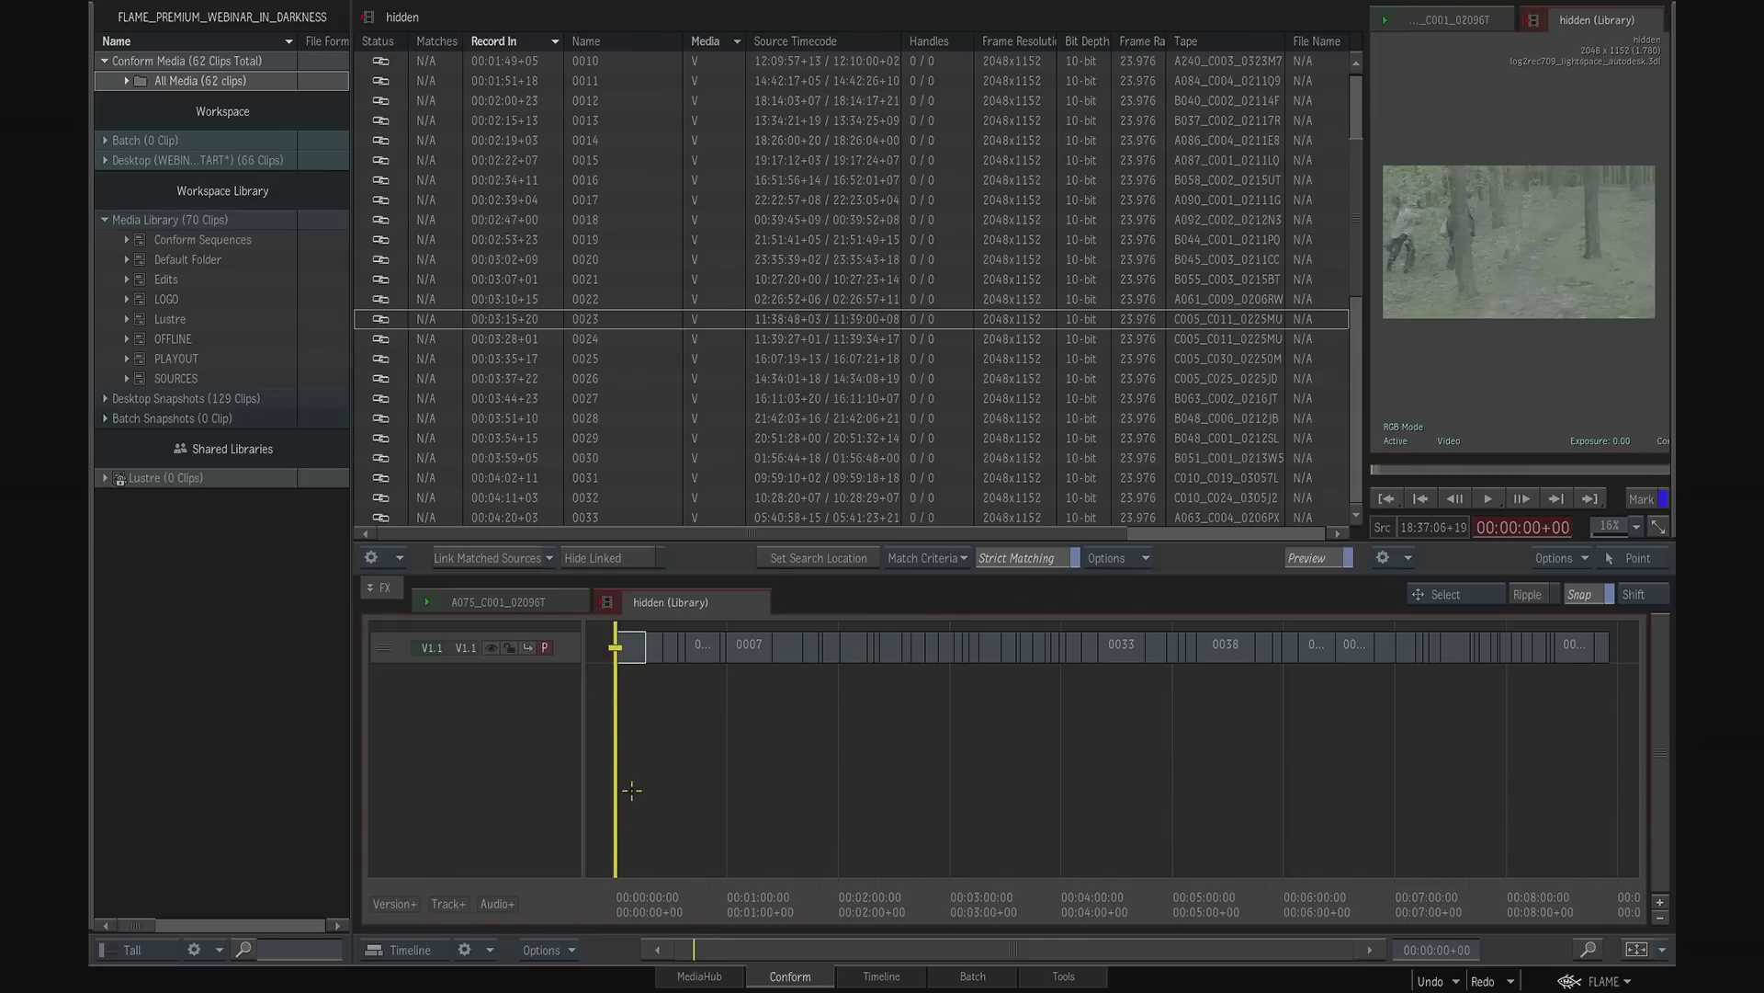
# - Expand the Conform Sequences library, switch to Lustre and browse viper's IFFFS 2013.2.0 server down to the FLAME_PREMIUM_WEBINAR_IN_DARKNESS project on stonefs7
pyautogui.click(129, 240)
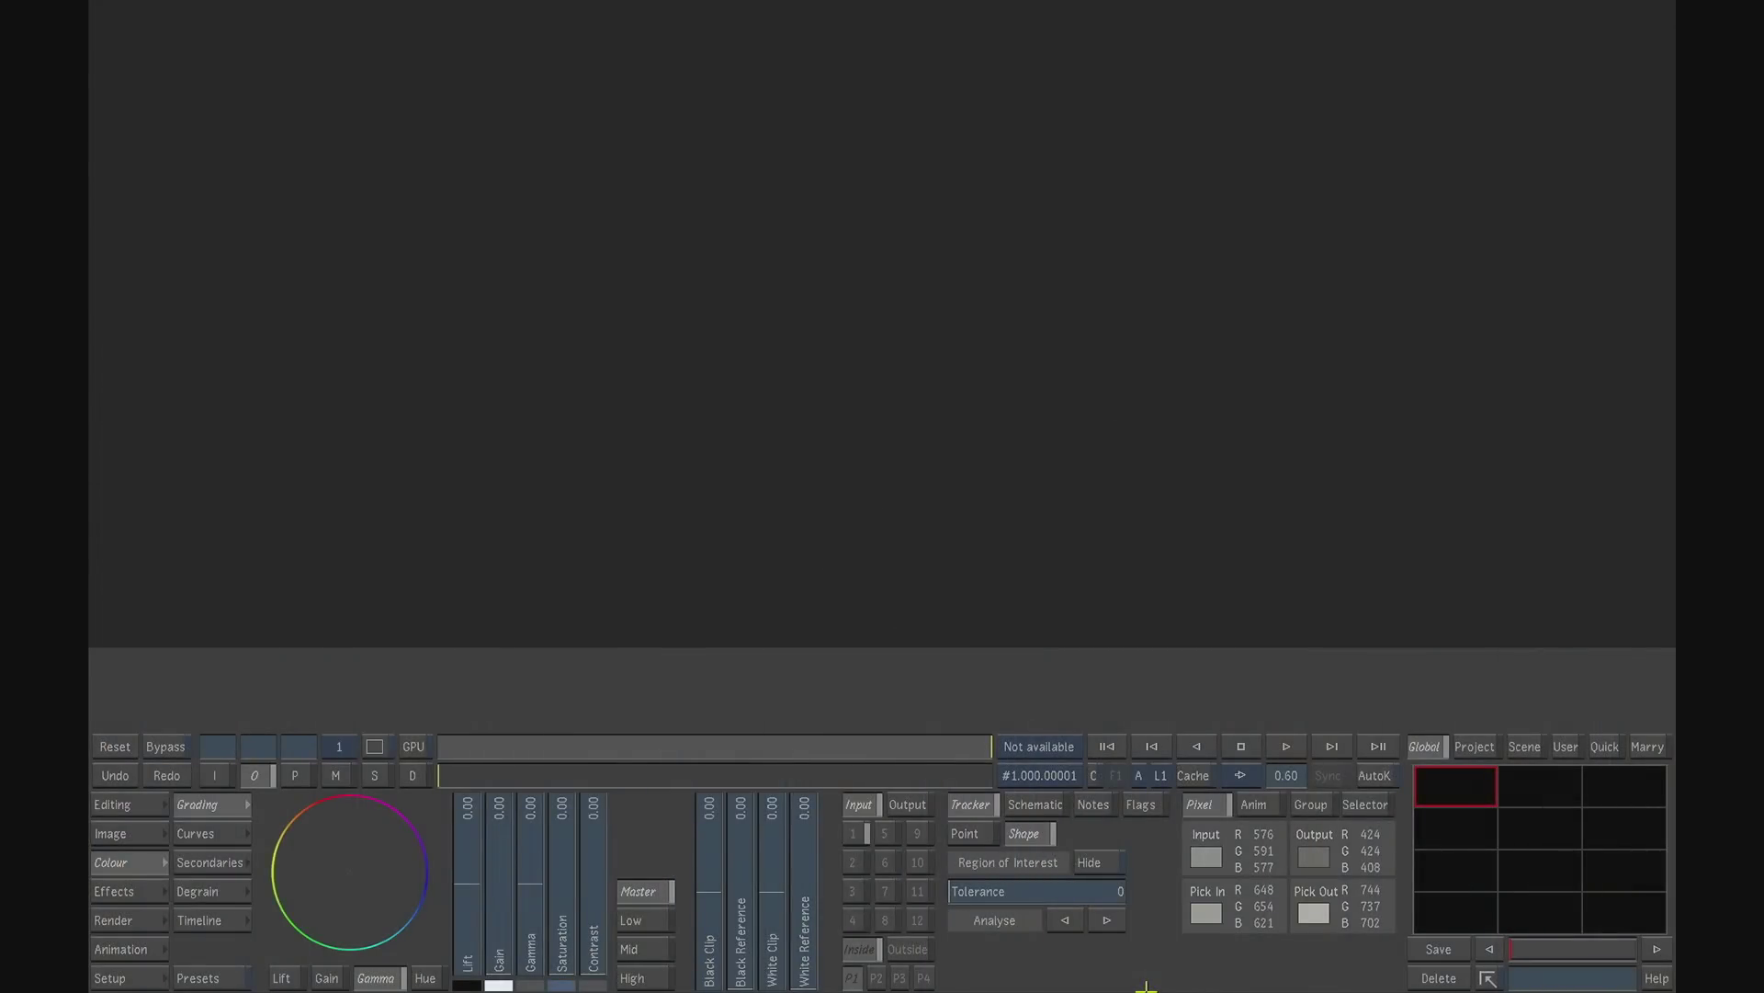
pyautogui.click(144, 805)
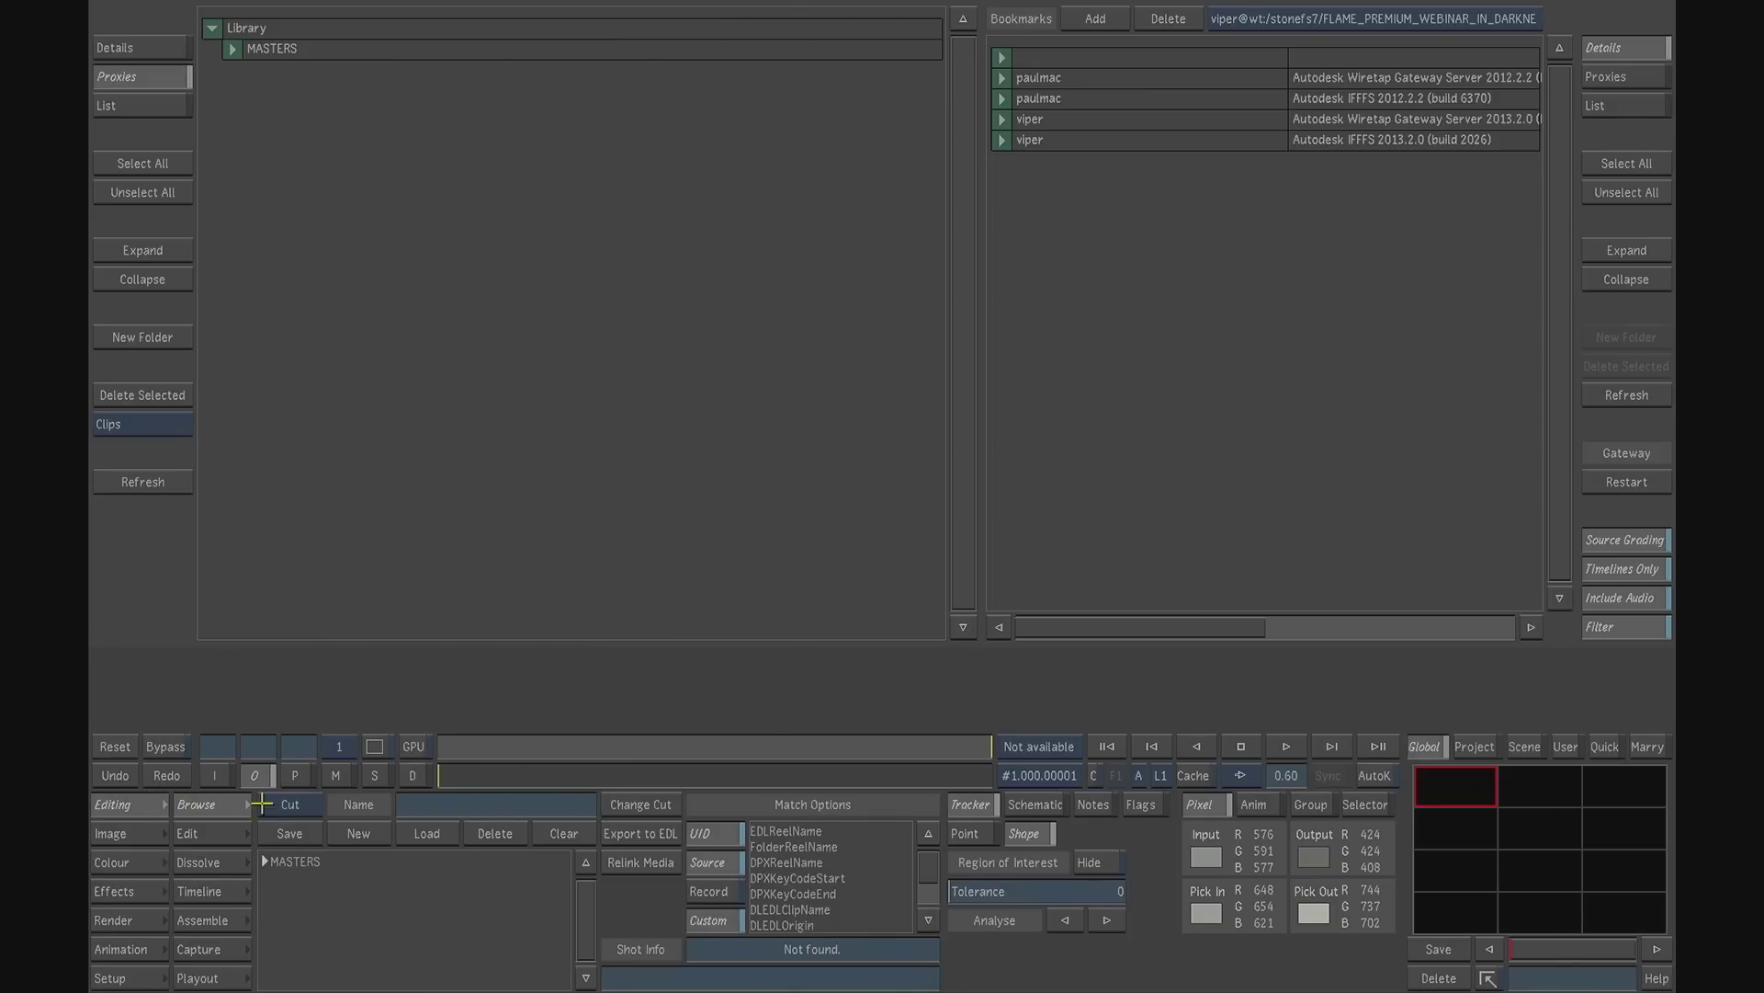
pyautogui.click(1002, 139)
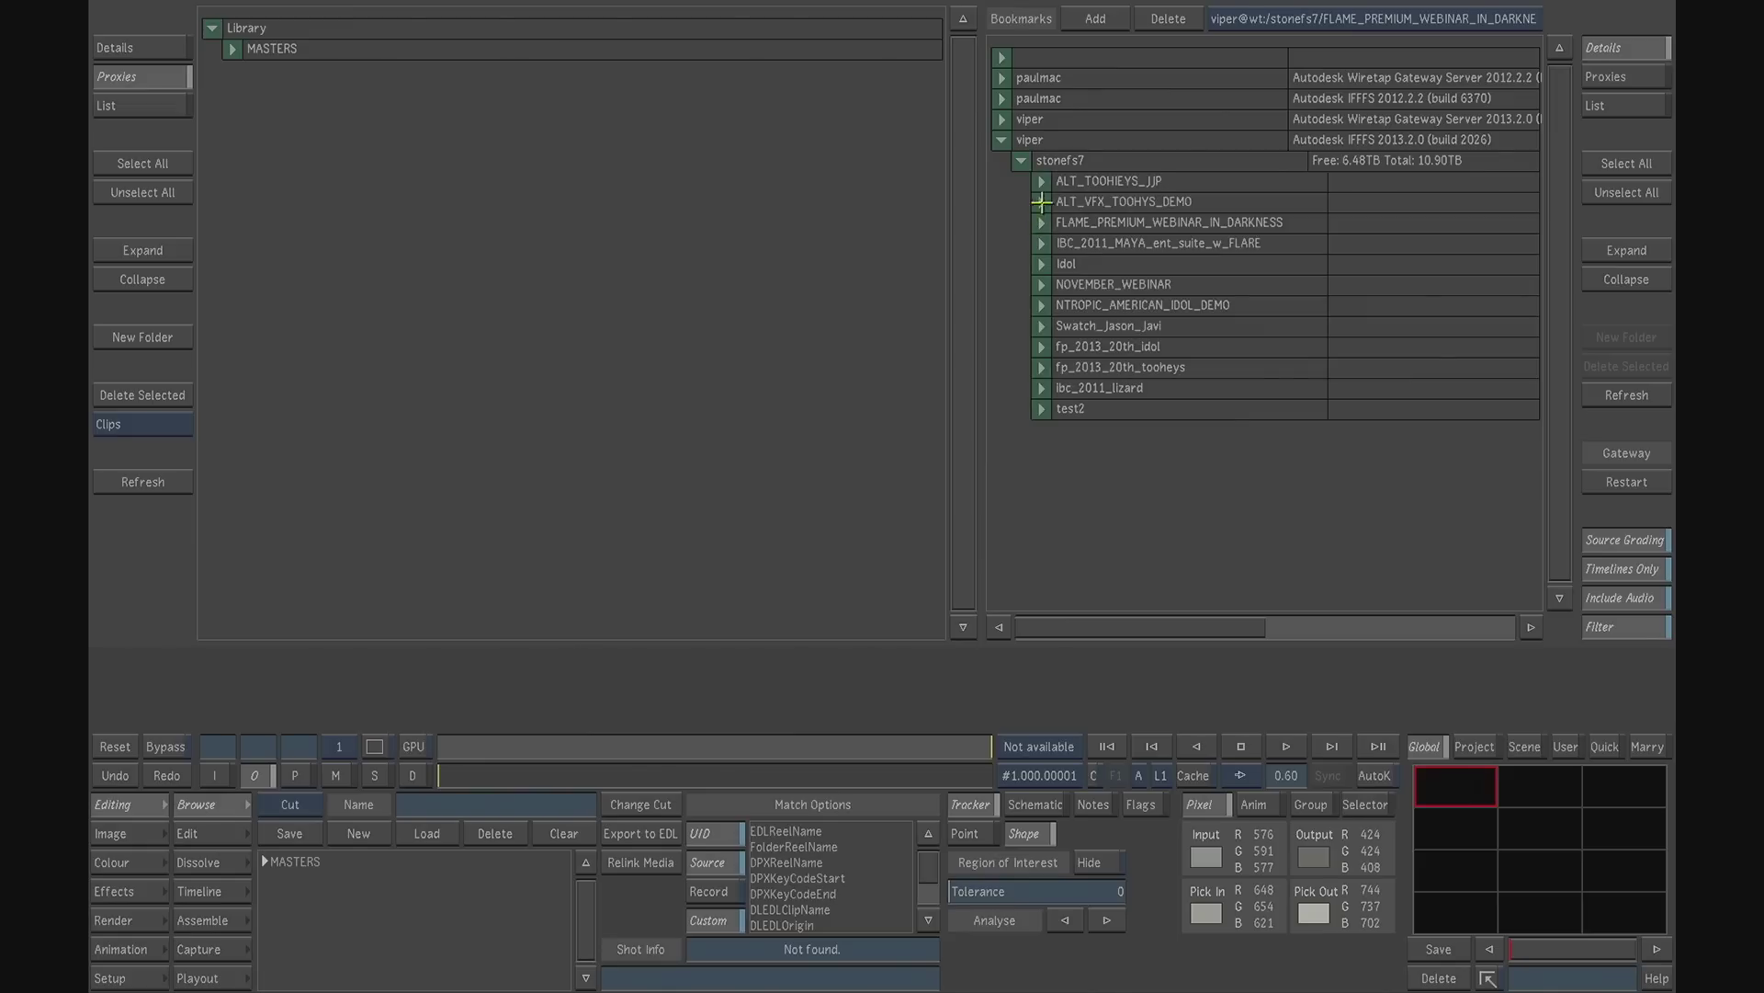
pyautogui.click(1045, 223)
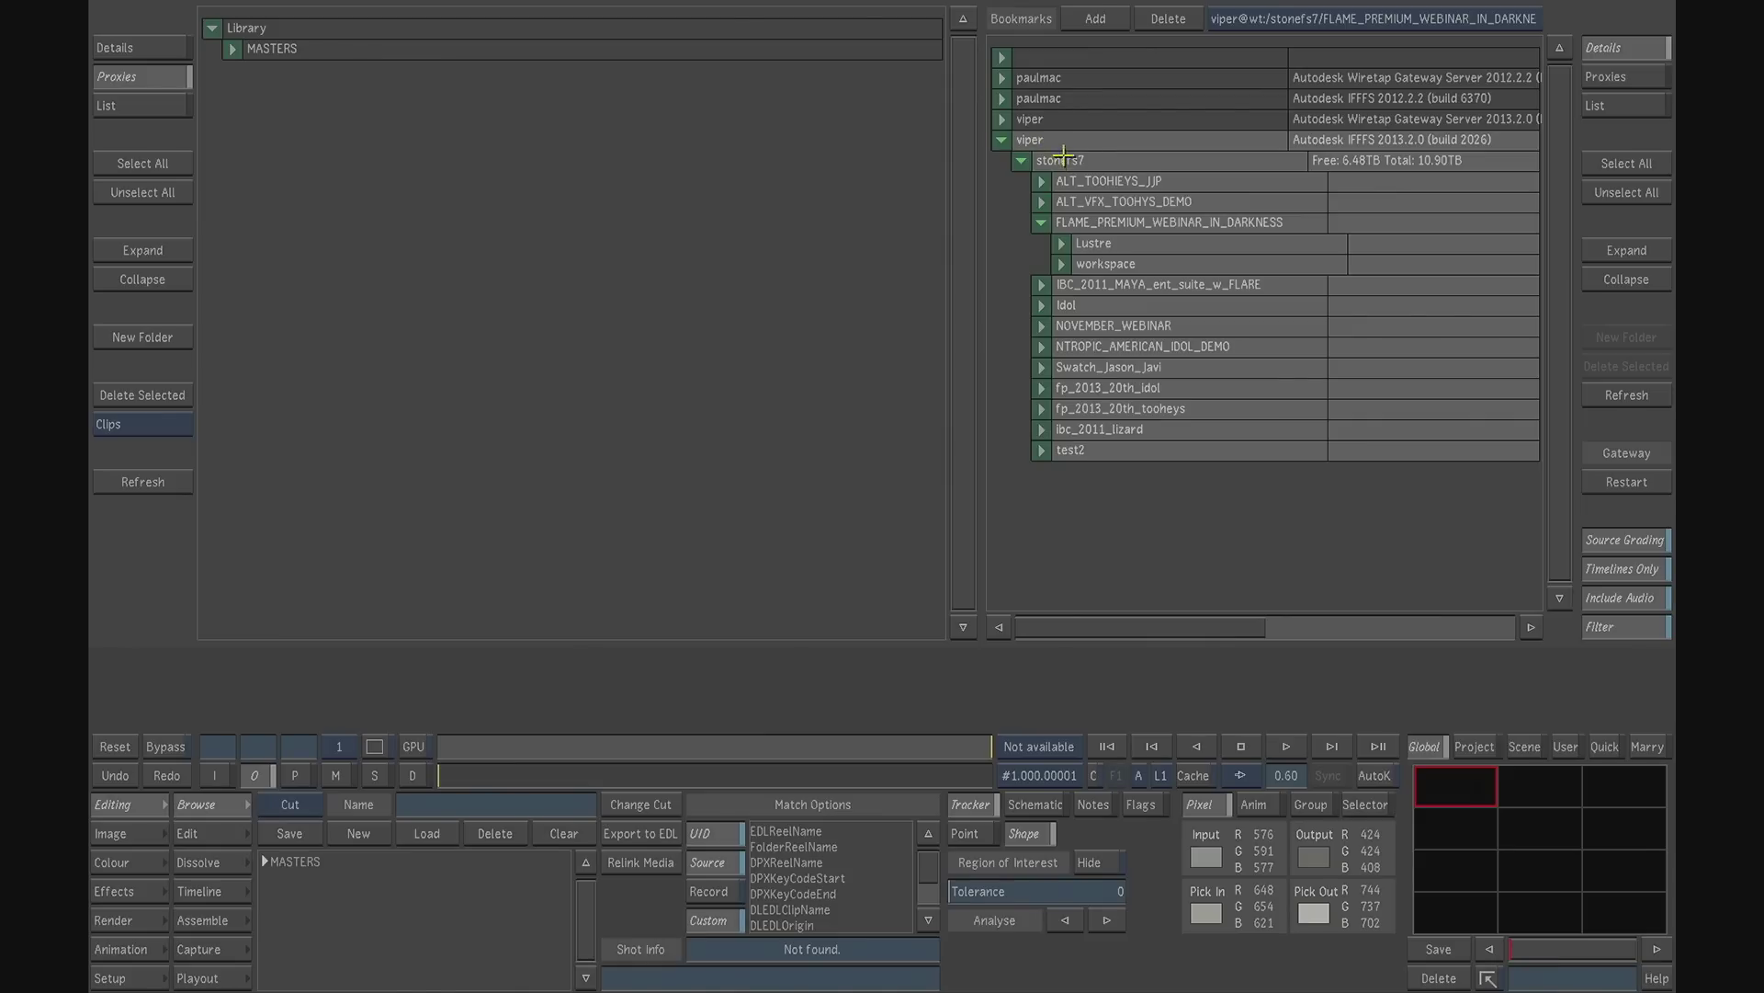
pyautogui.click(1093, 241)
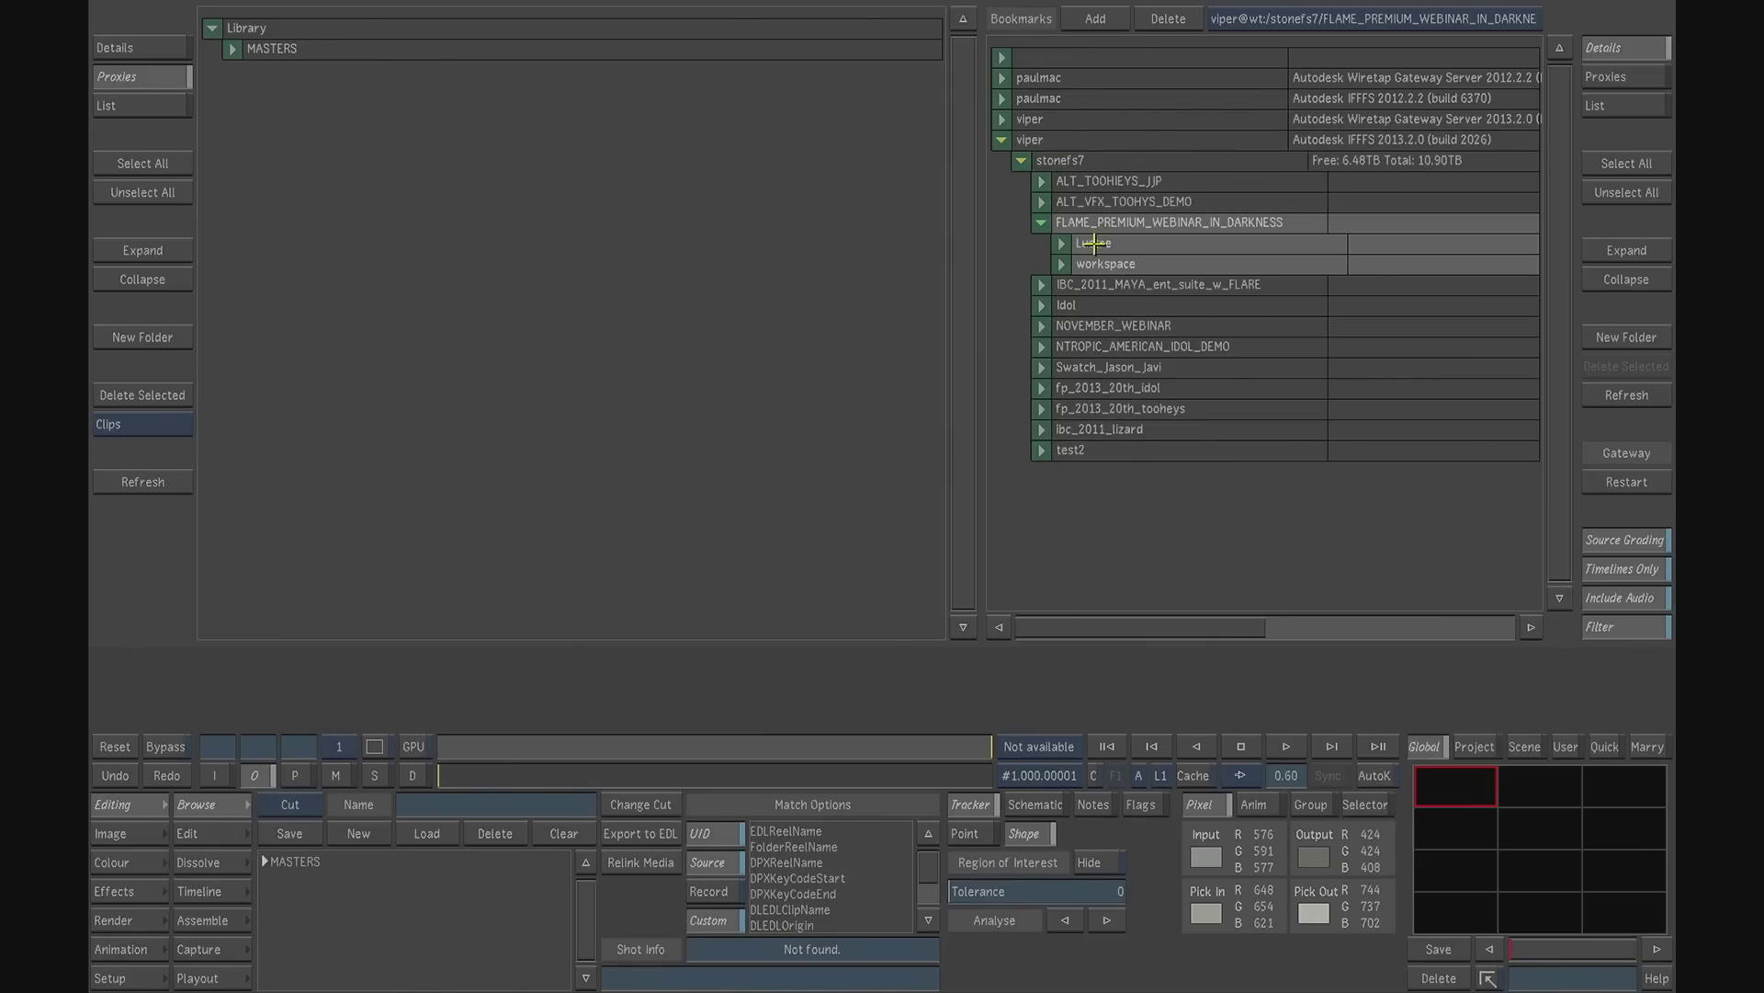
# - Import the hidden_0 timeline from the project's Media Library Lustre folder into the local Library
pyautogui.click(1329, 19)
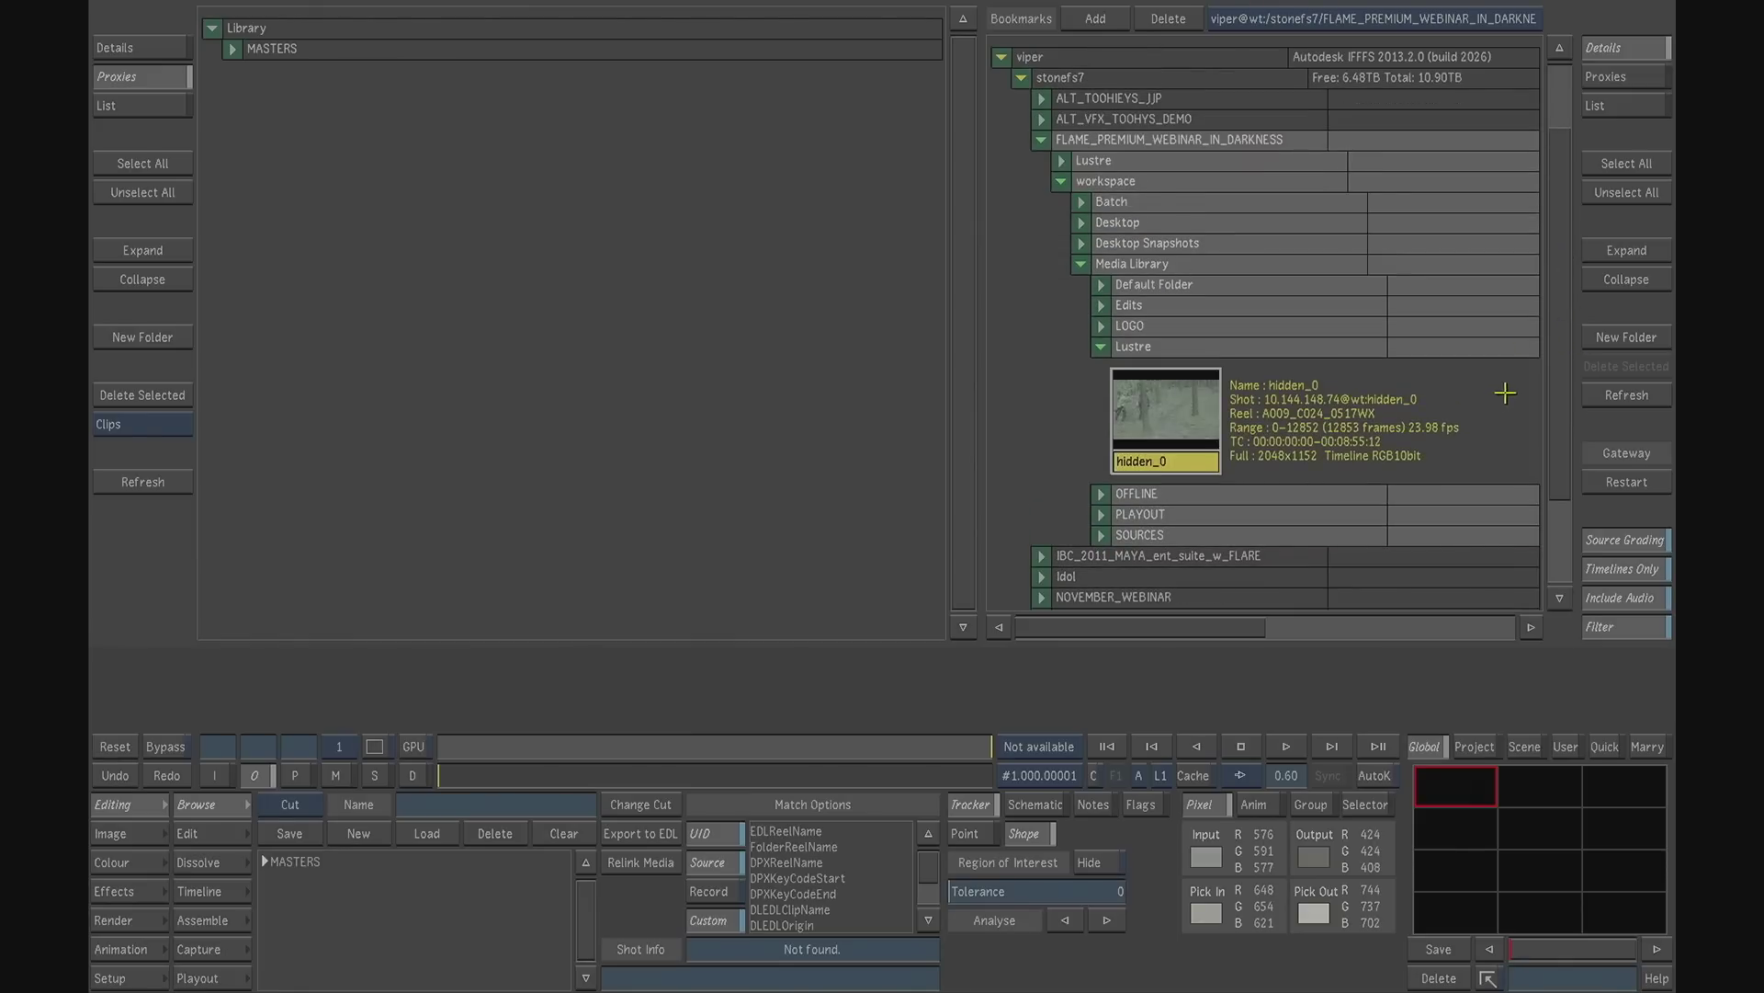
pyautogui.click(1177, 461)
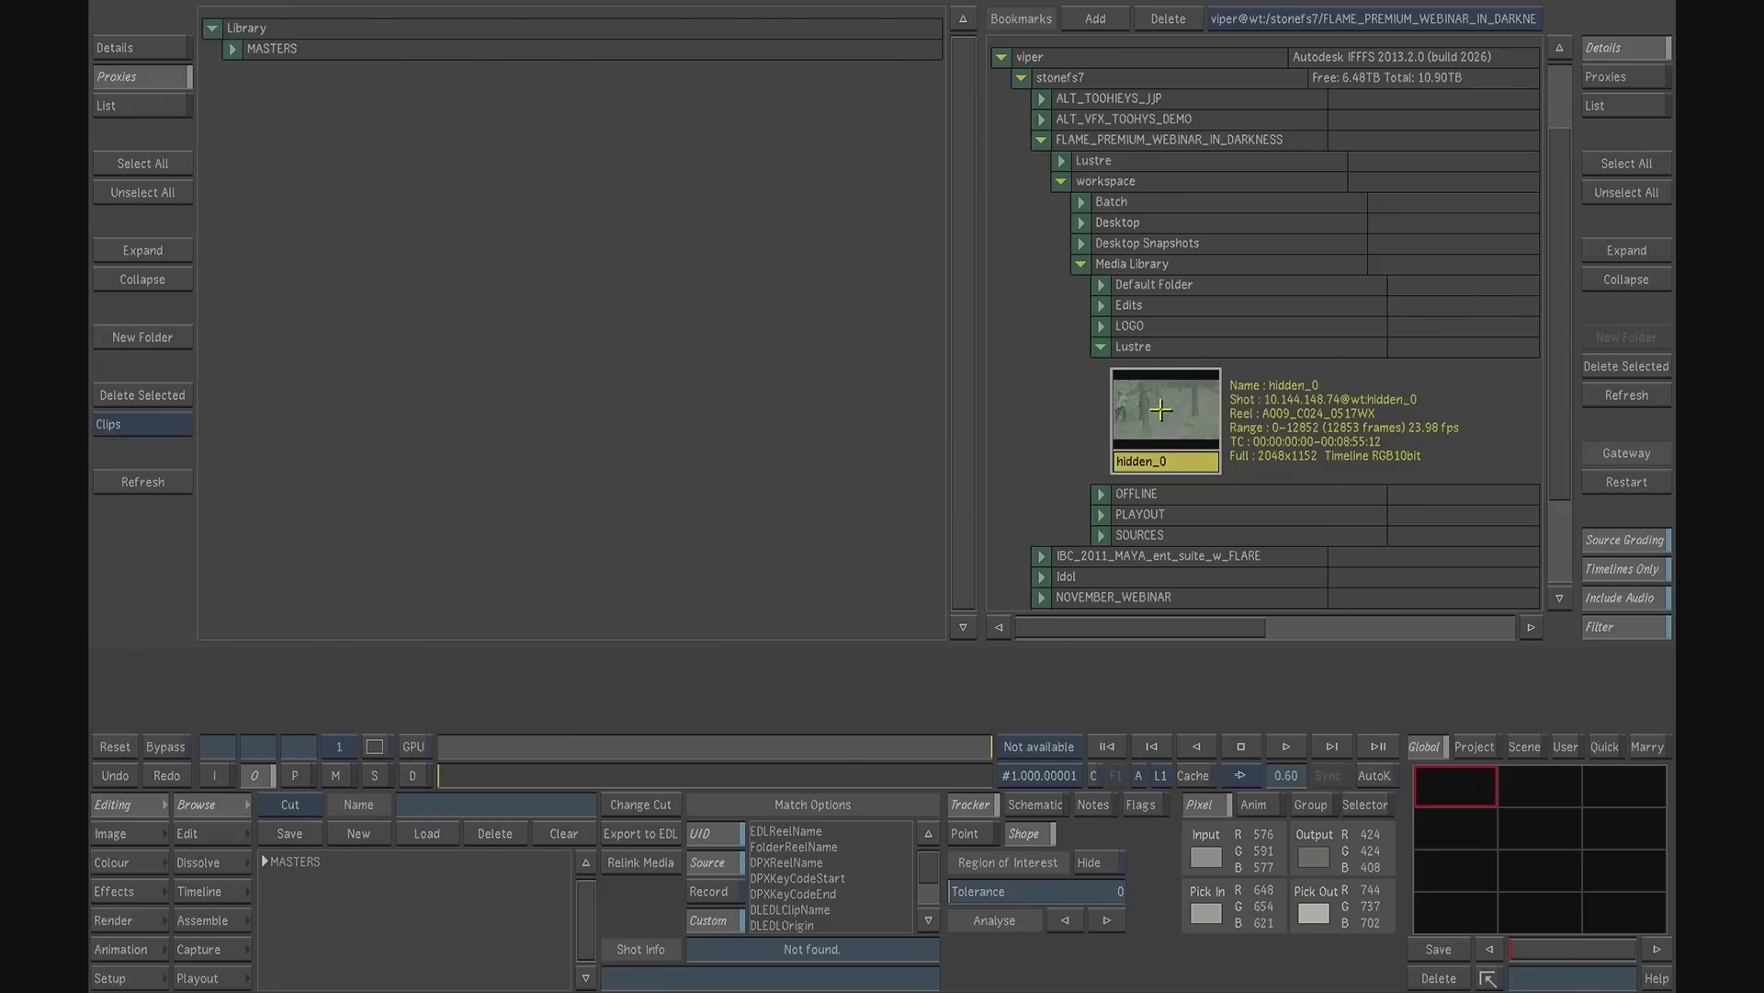
pyautogui.moveTo(1166, 405); pyautogui.dragTo(481, 174)
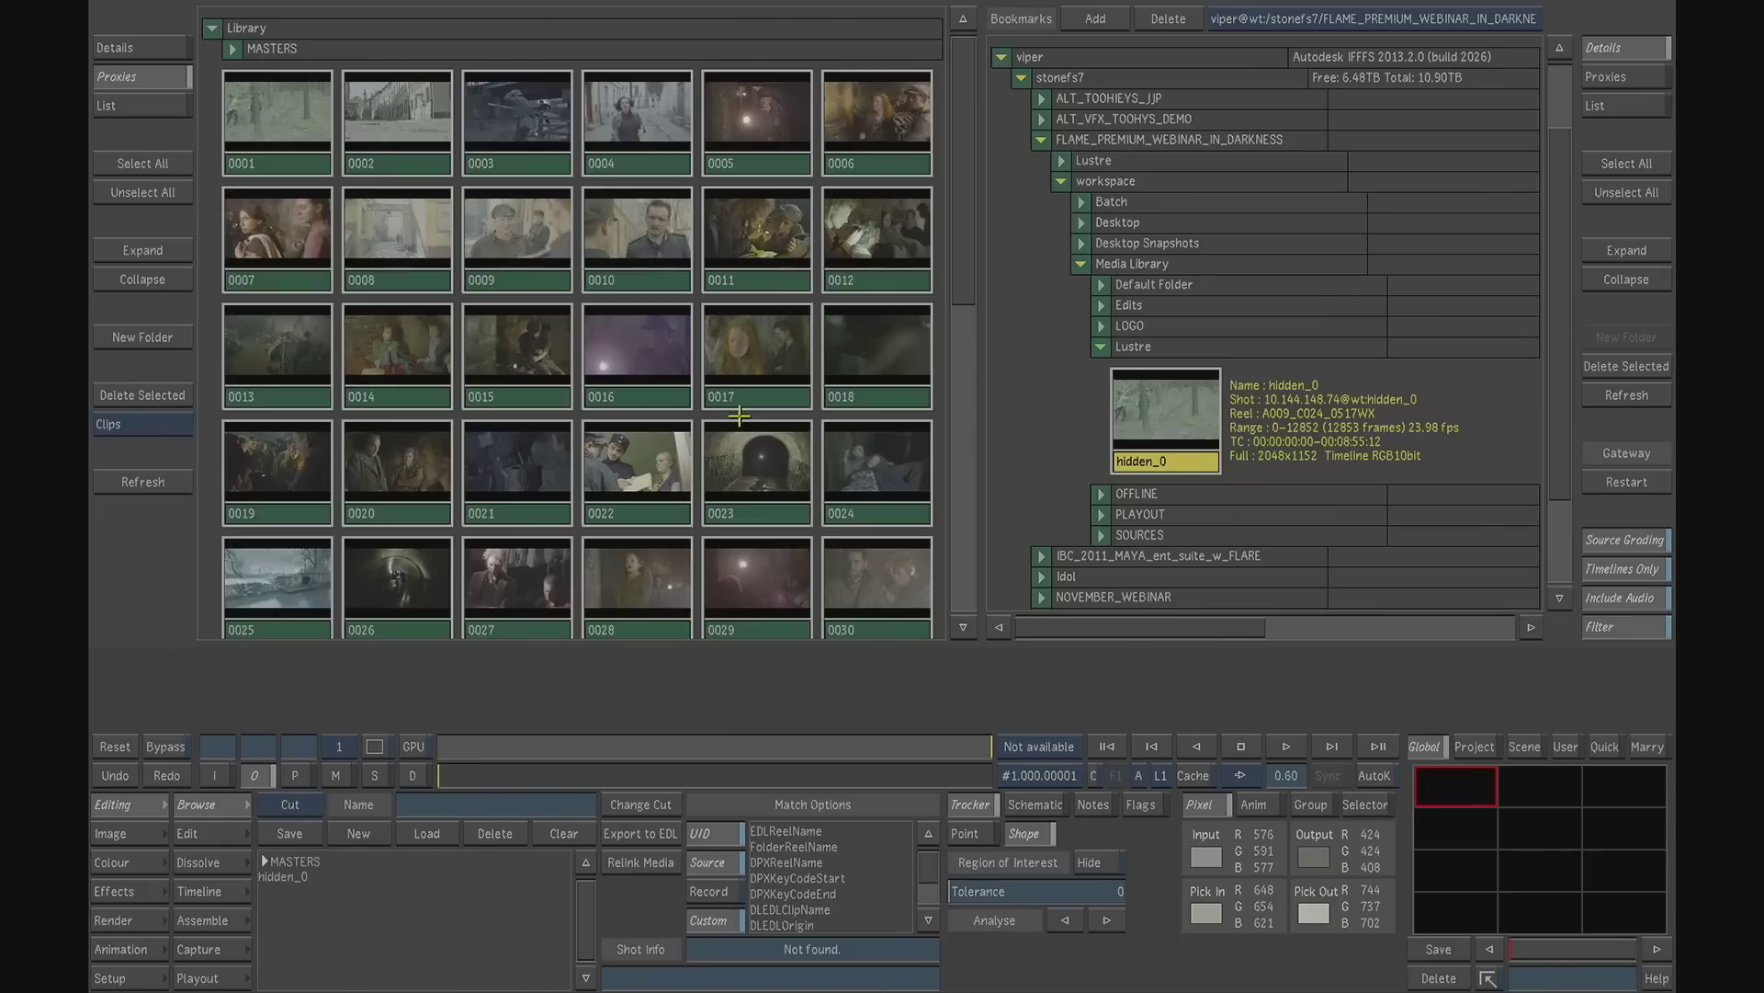
# - Load the hidden_0 timeline from the end of the Library onto the storyboard and show it in the Timeline at its first frame
pyautogui.moveTo(961, 225); pyautogui.dragTo(955, 519)
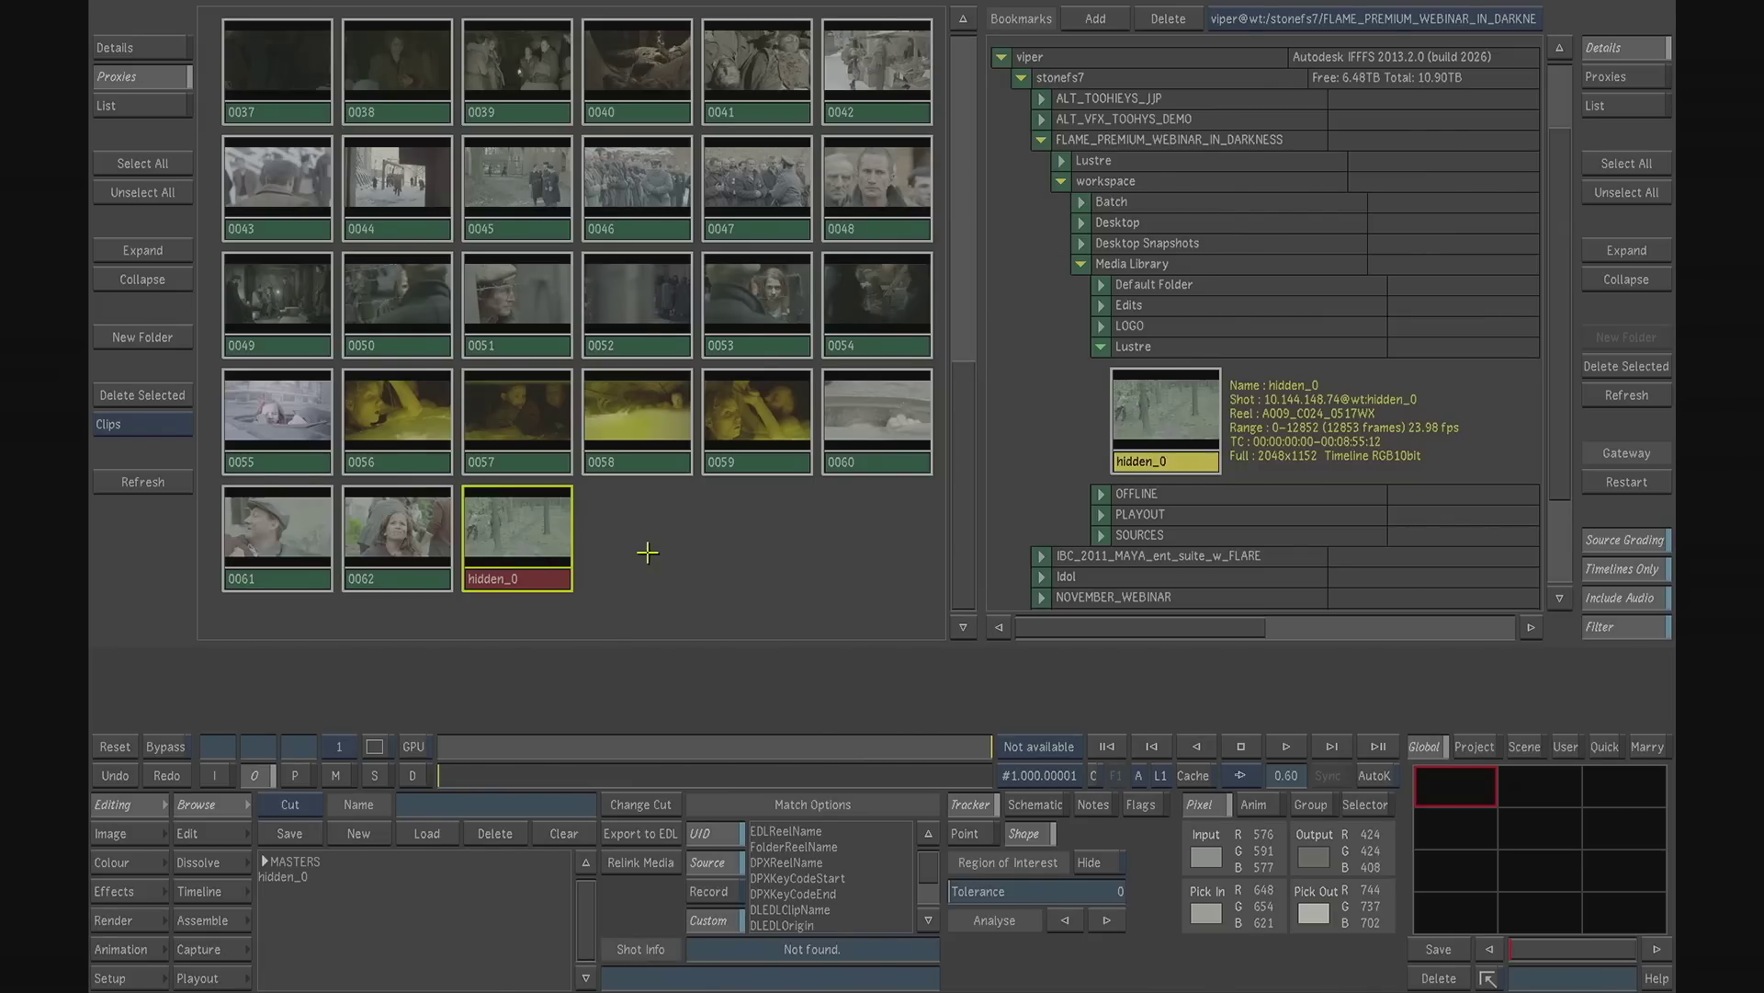
pyautogui.moveTo(541, 539); pyautogui.dragTo(792, 668)
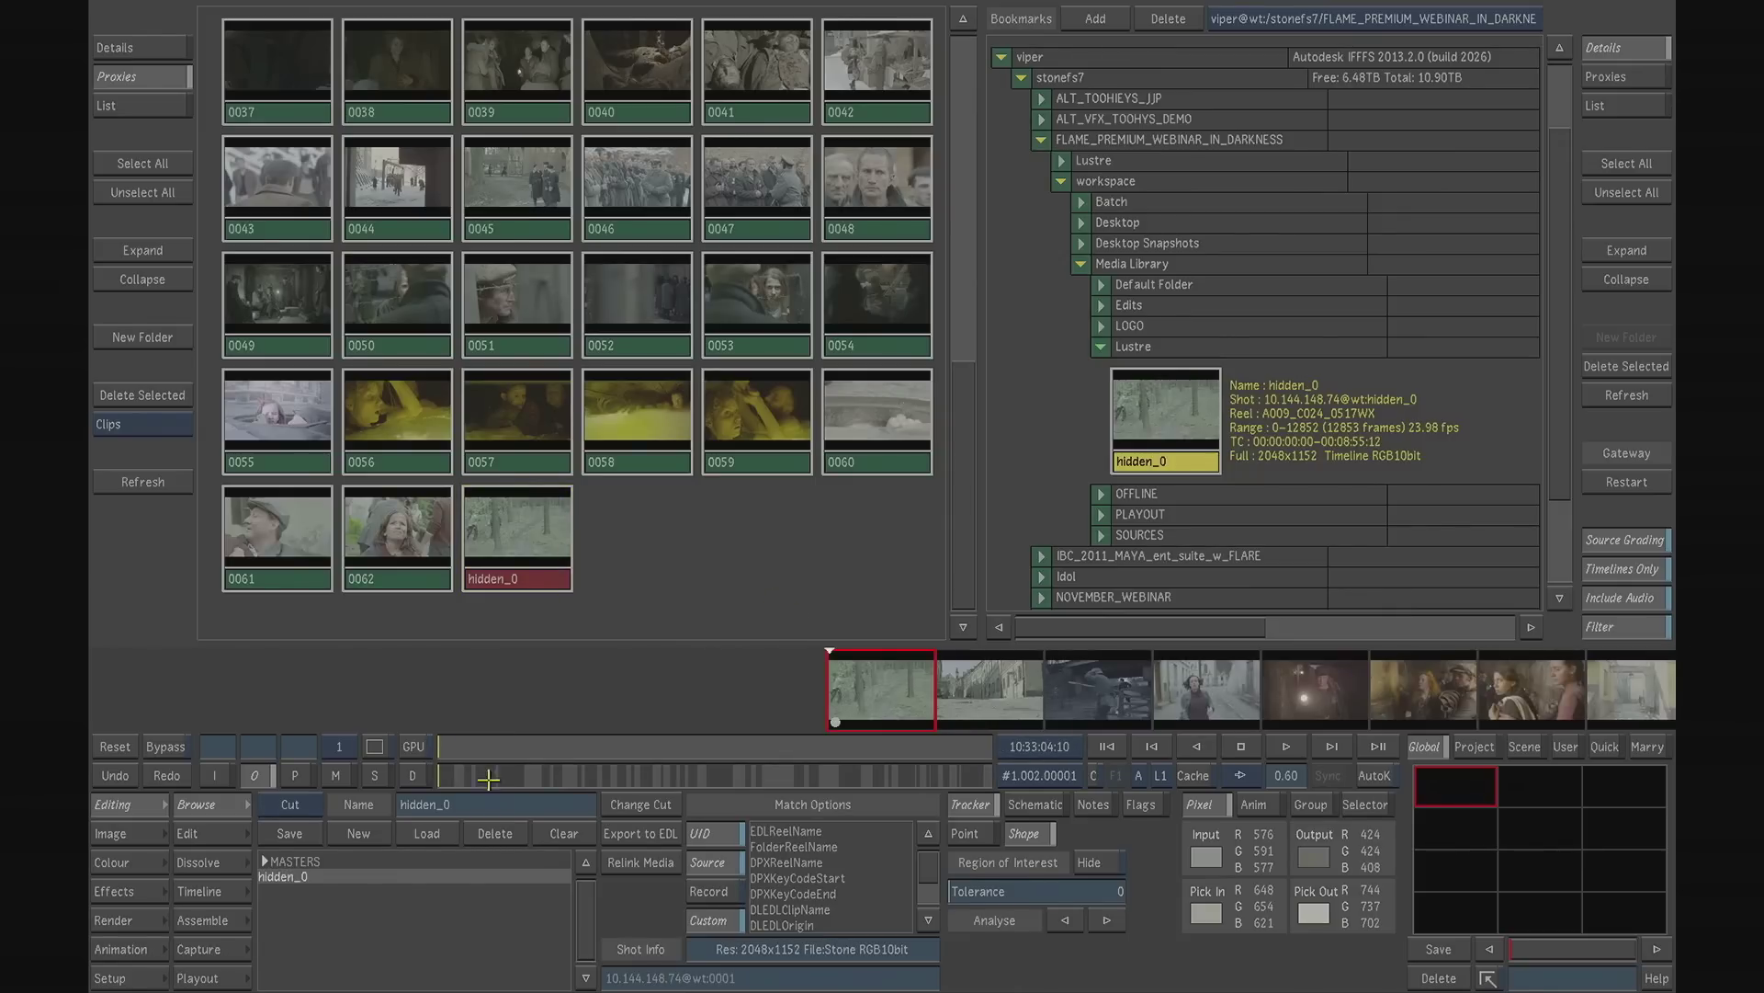
pyautogui.click(463, 776)
pyautogui.moveTo(462, 777); pyautogui.dragTo(438, 772)
pyautogui.click(197, 891)
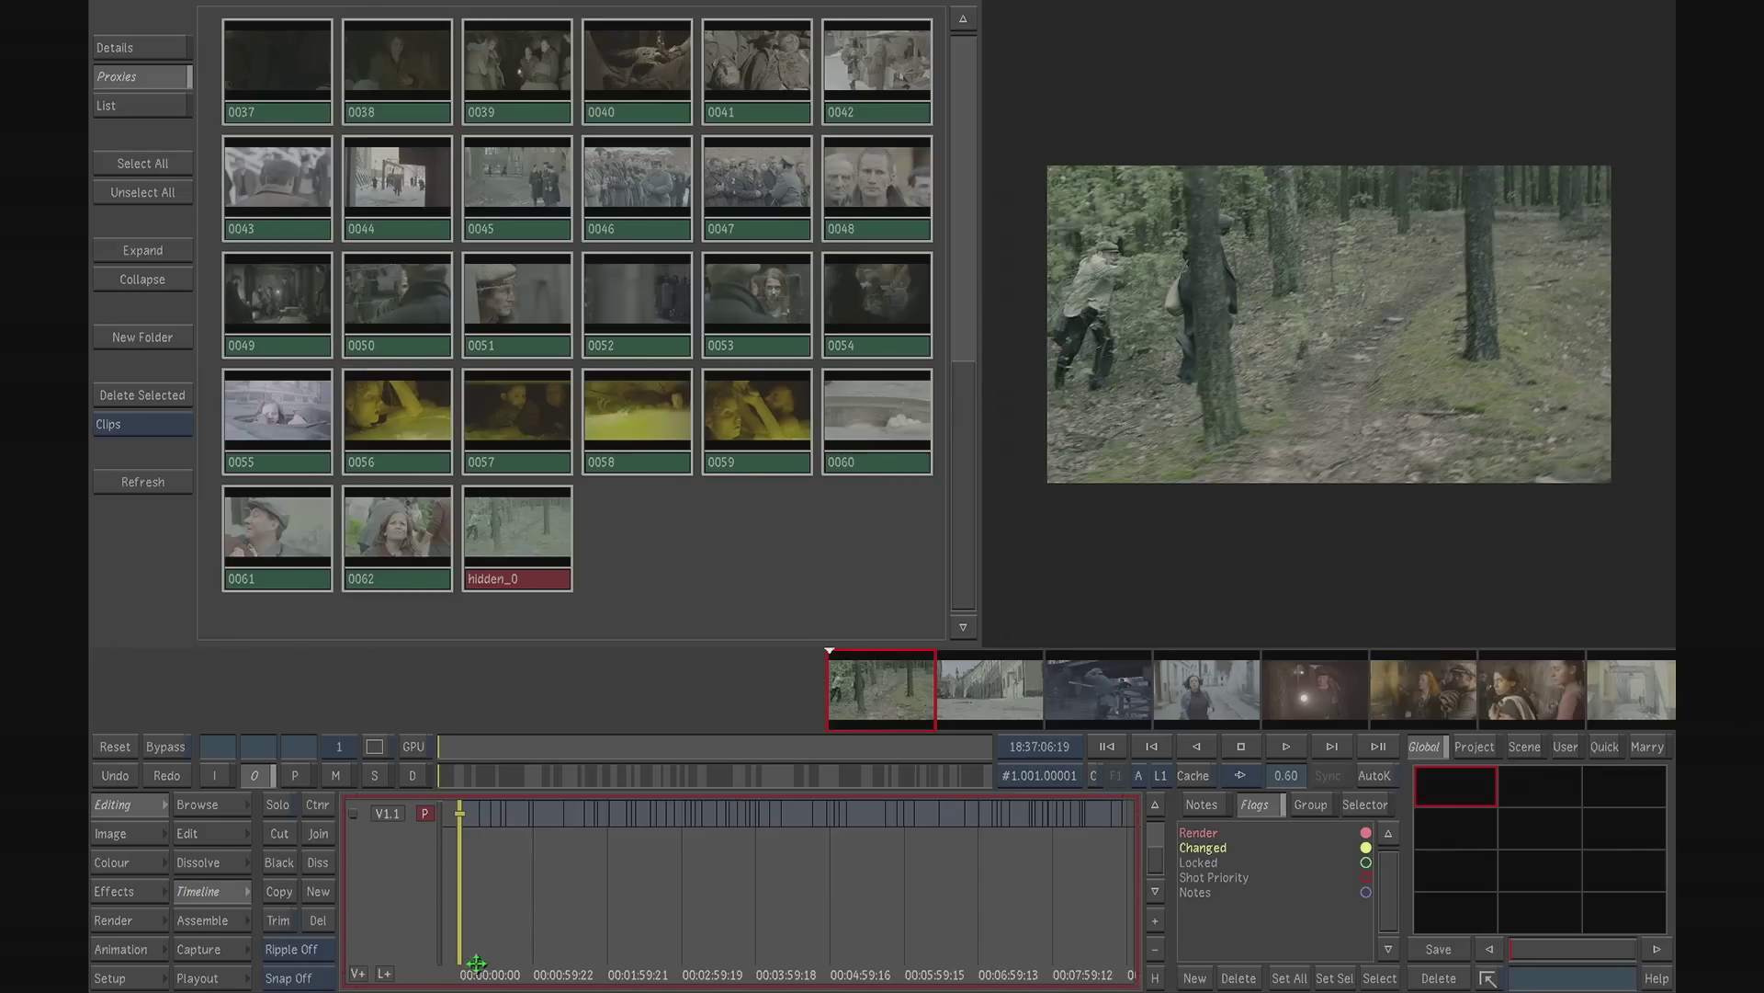
pyautogui.moveTo(514, 962); pyautogui.dragTo(432, 938)
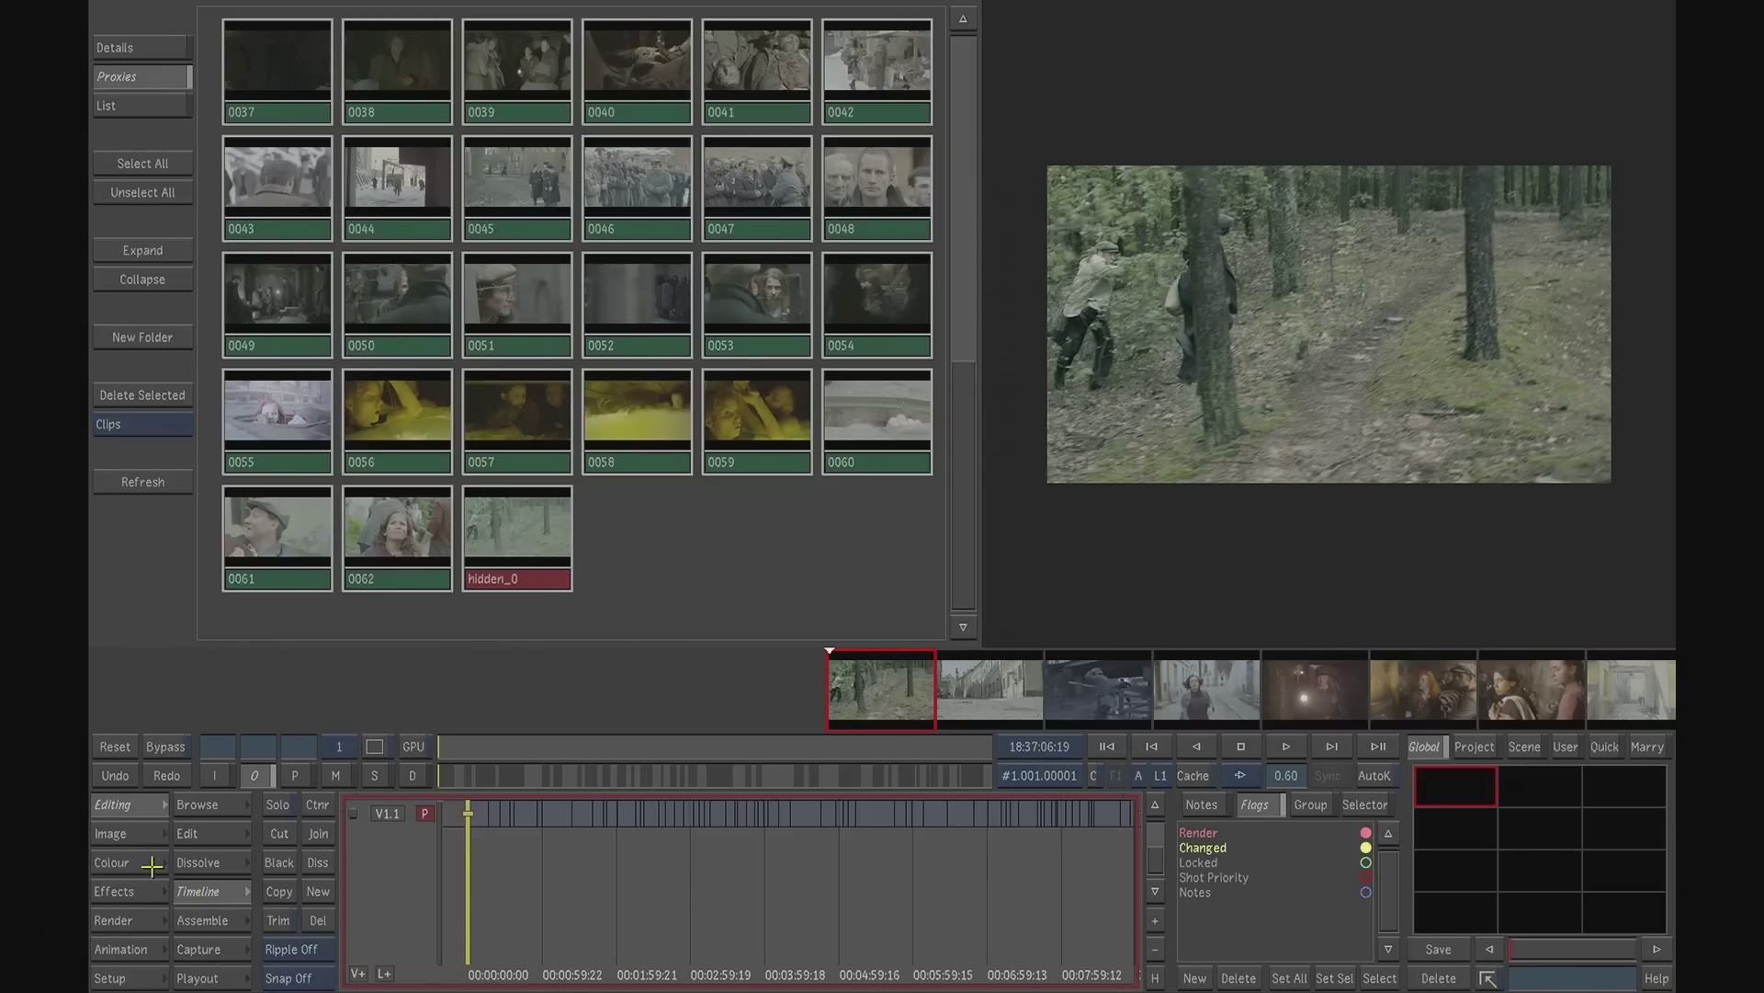
# - Set the PrintLUT type to 3D Lut in the Calibrate setup
pyautogui.click(146, 976)
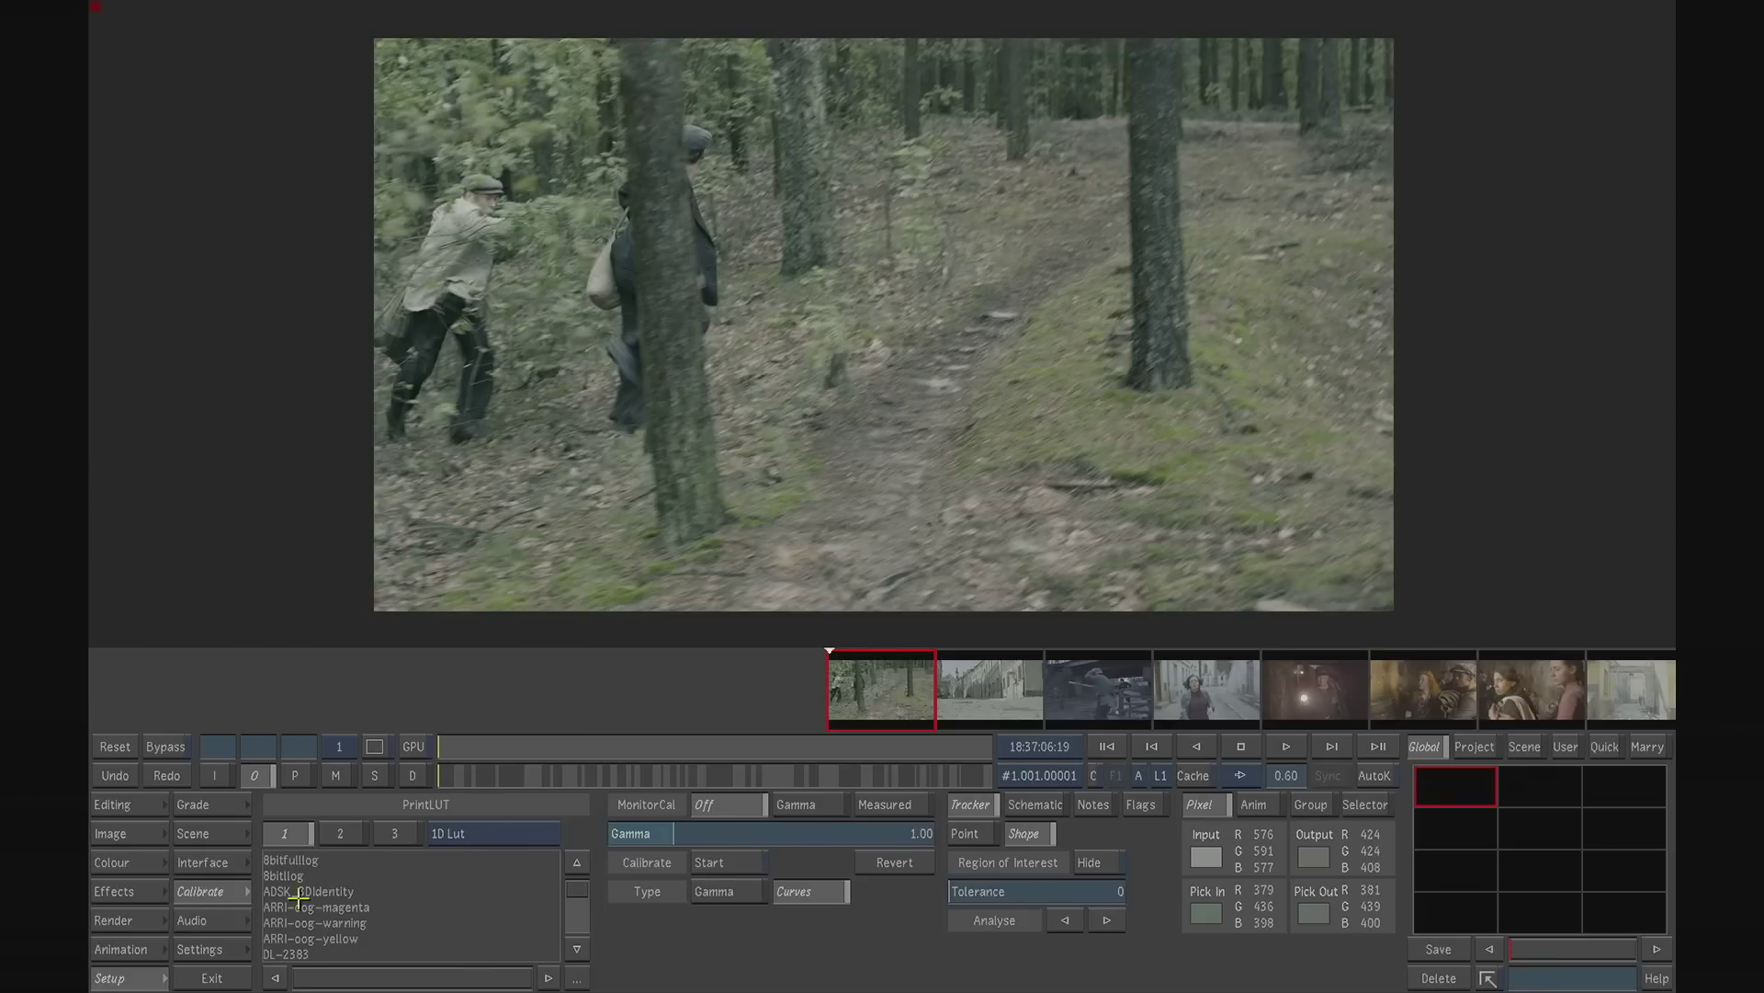
pyautogui.click(455, 833)
pyautogui.click(463, 888)
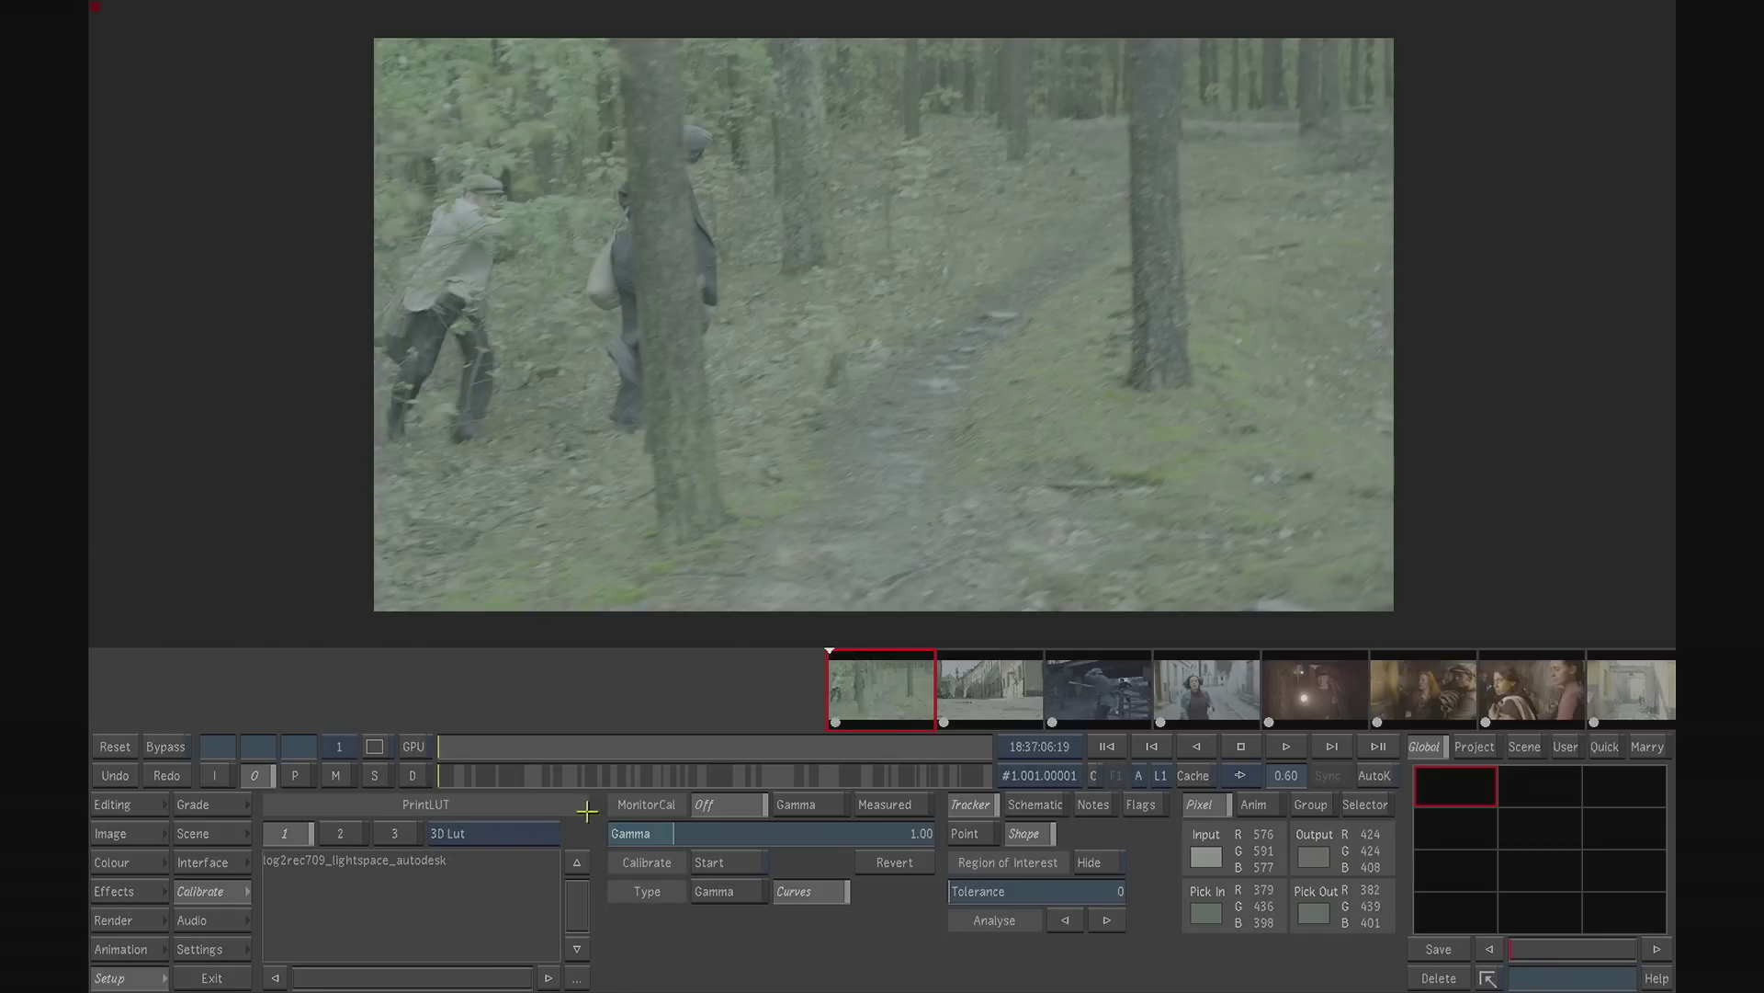
# - Switch the PrintLUT type to Colour Transform, browse the transforms folder for a file to import, and cancel the import
pyautogui.click(524, 833)
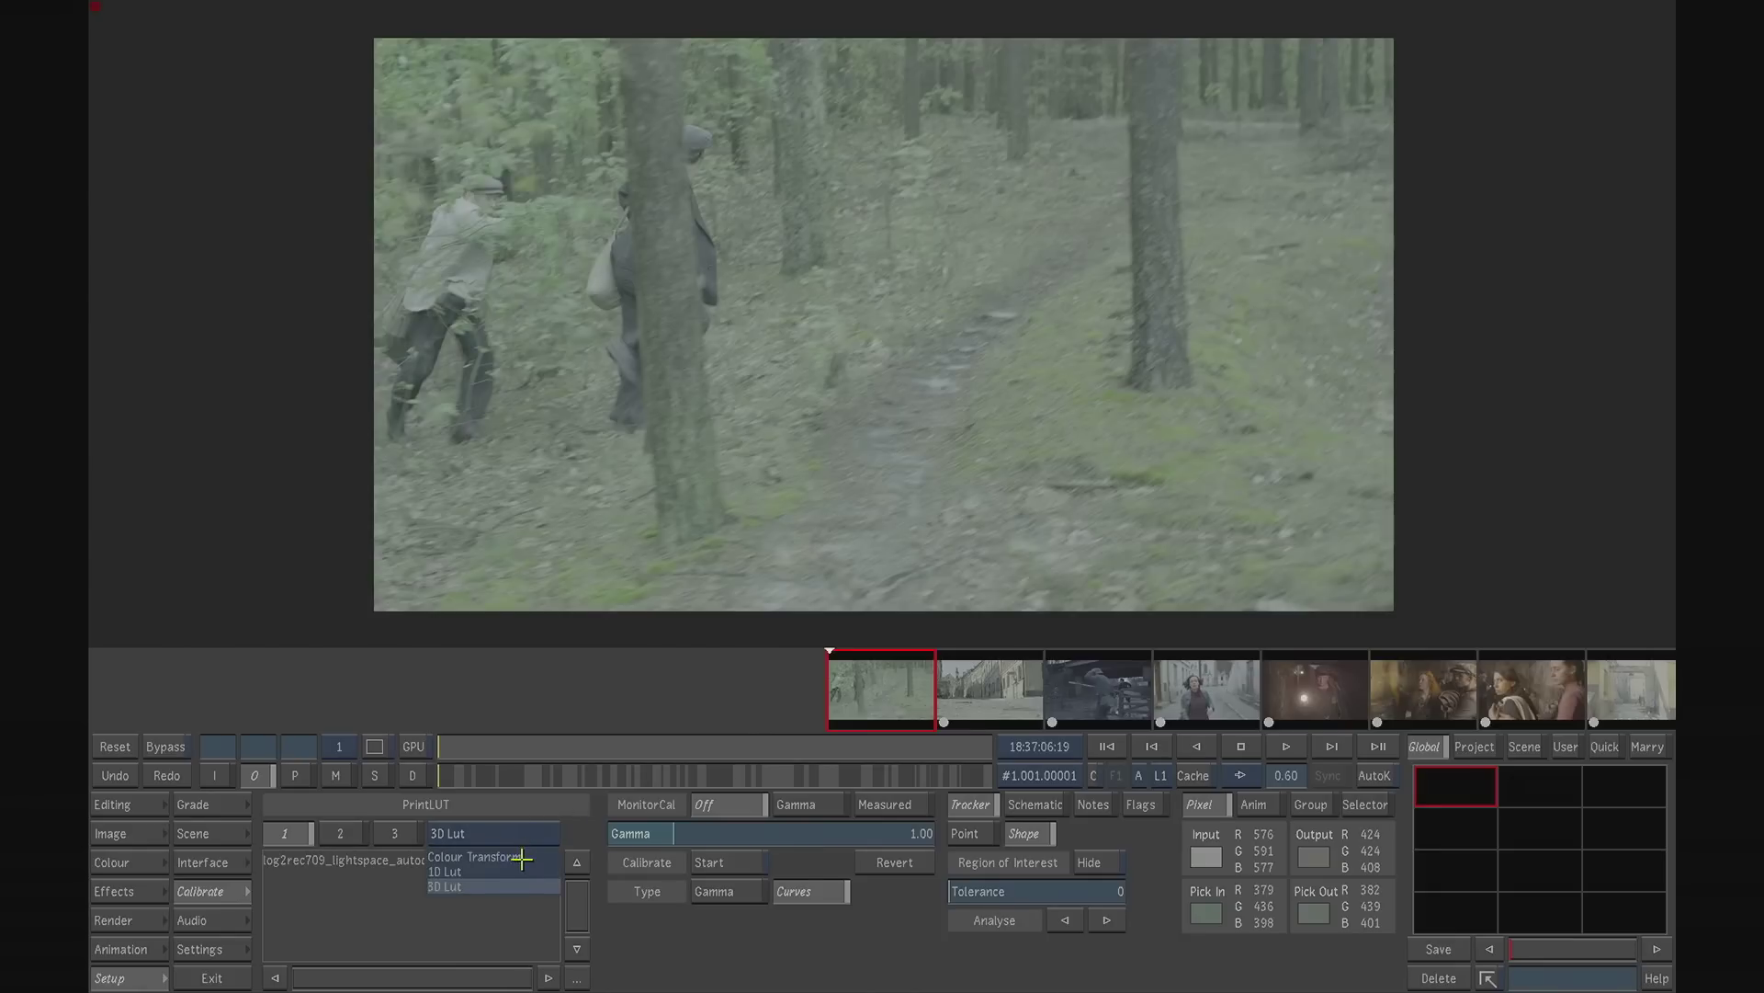
pyautogui.click(521, 857)
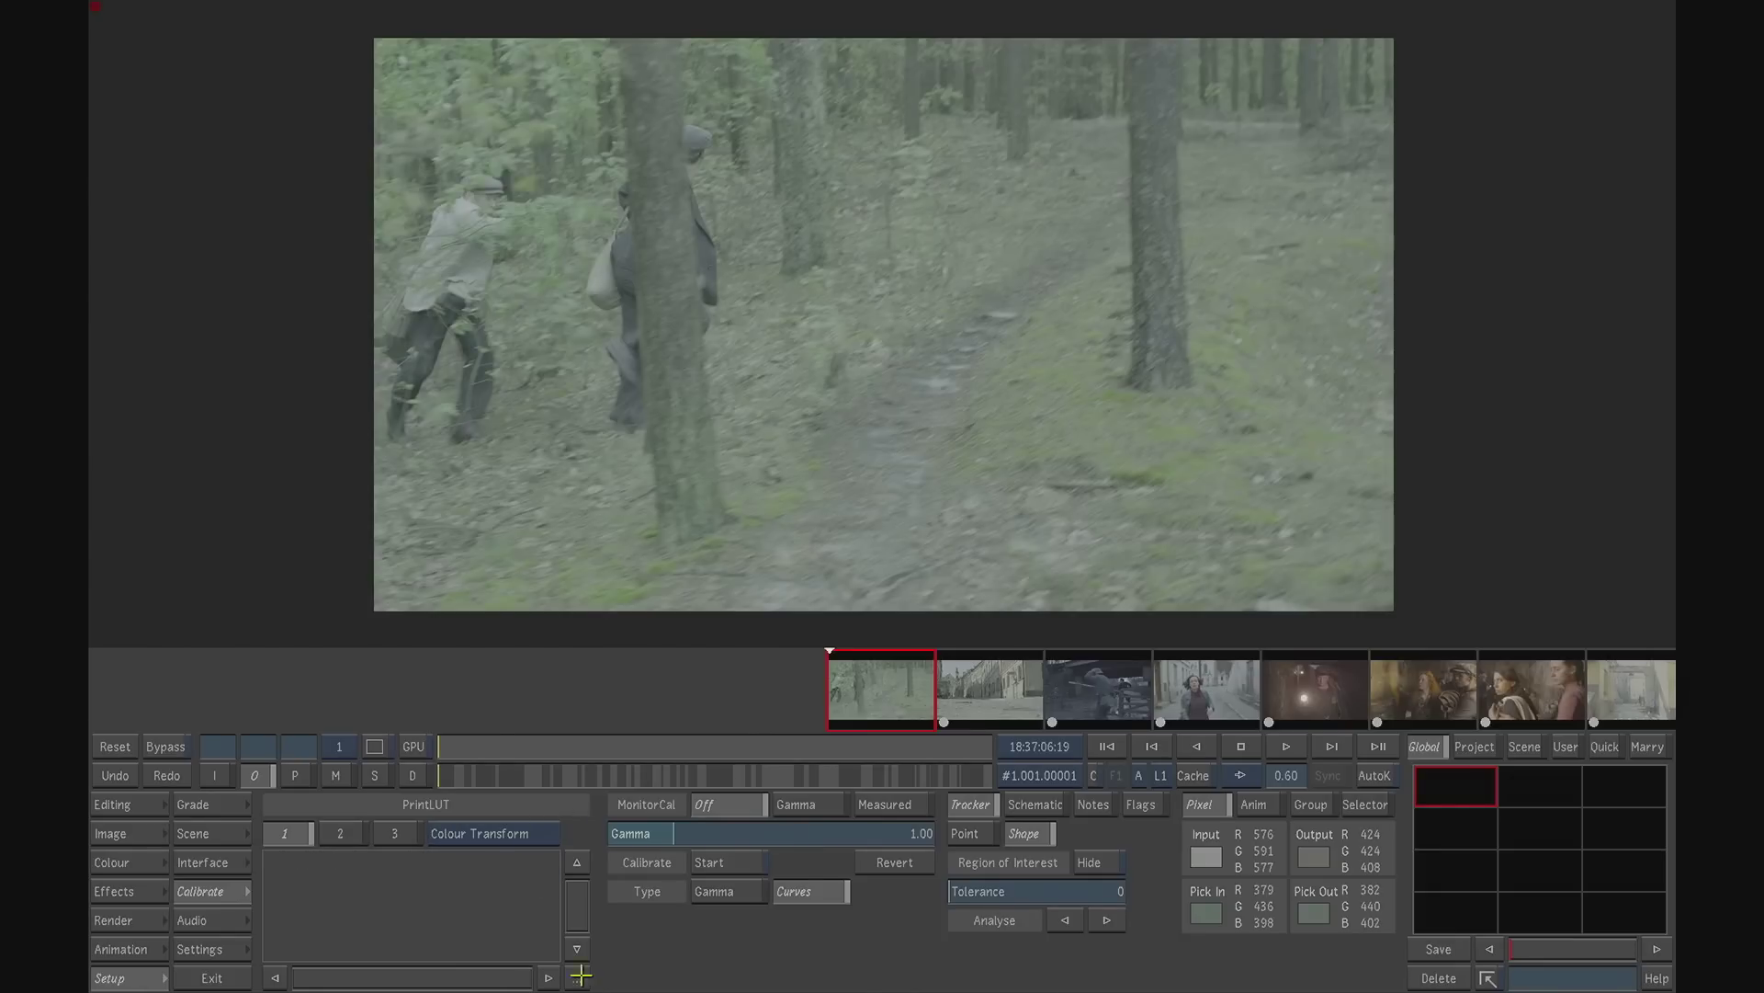
pyautogui.click(578, 975)
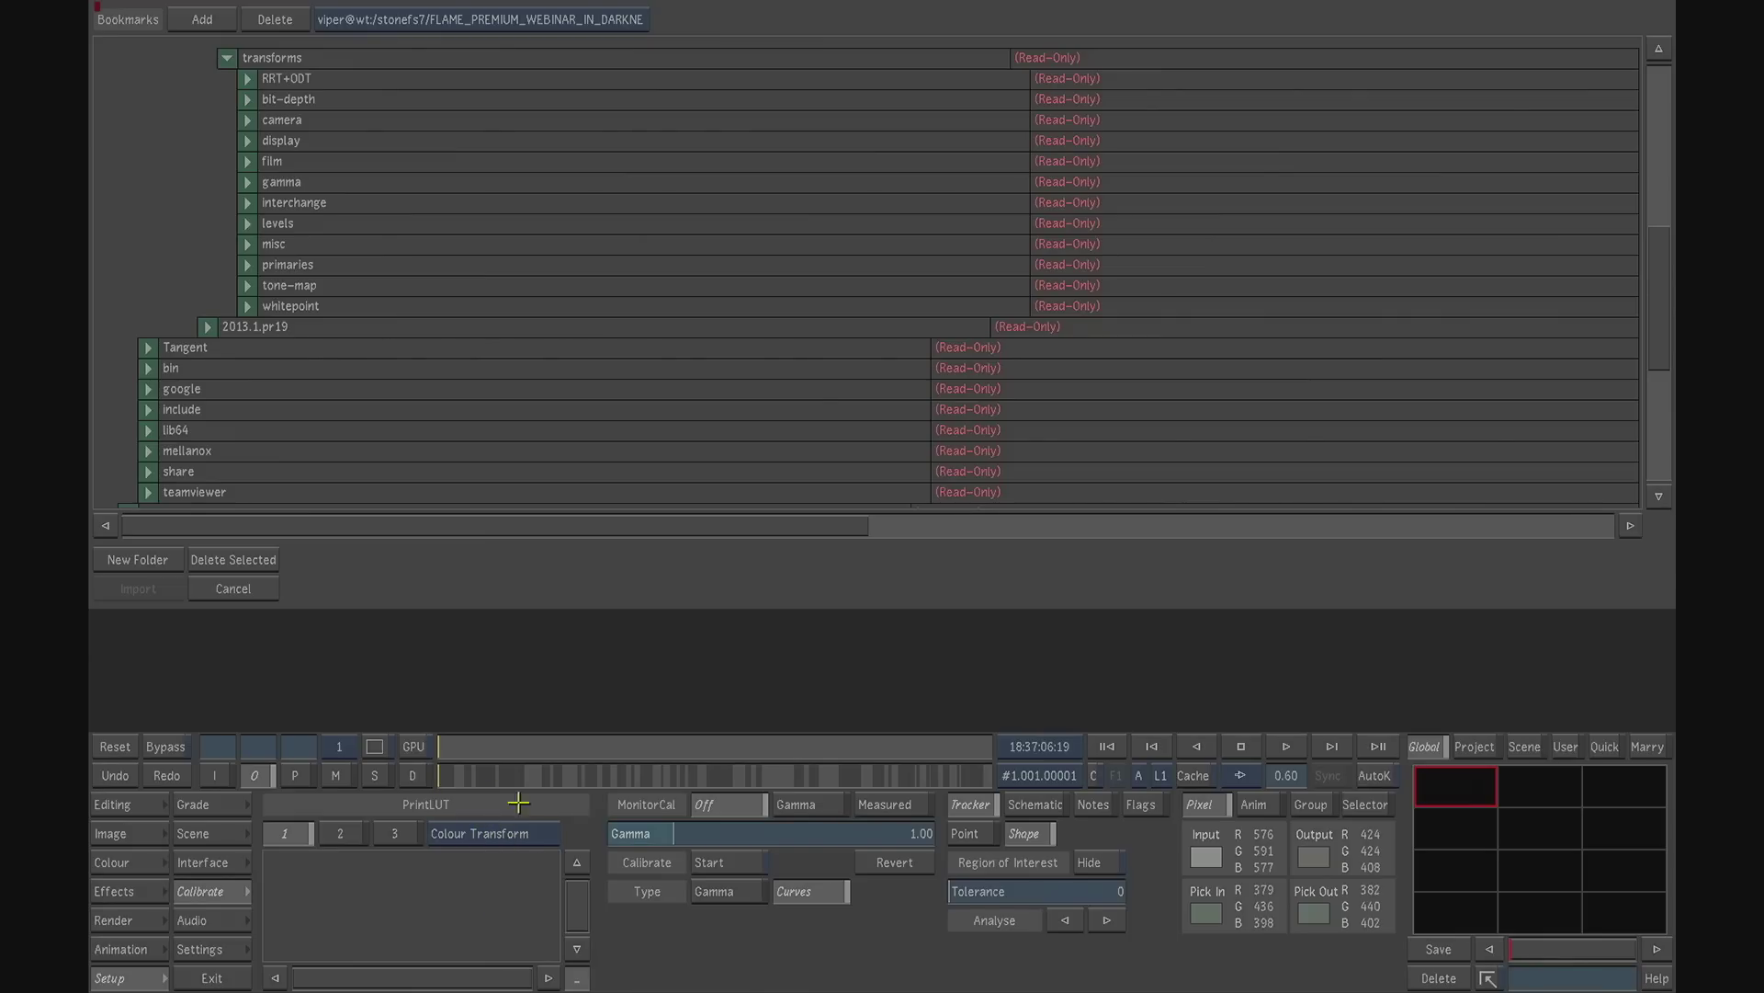
pyautogui.click(221, 588)
# - Set the PrintLUT type to 3D Lut and apply the log2rec709_lightspace_autodesk LUT
pyautogui.click(512, 839)
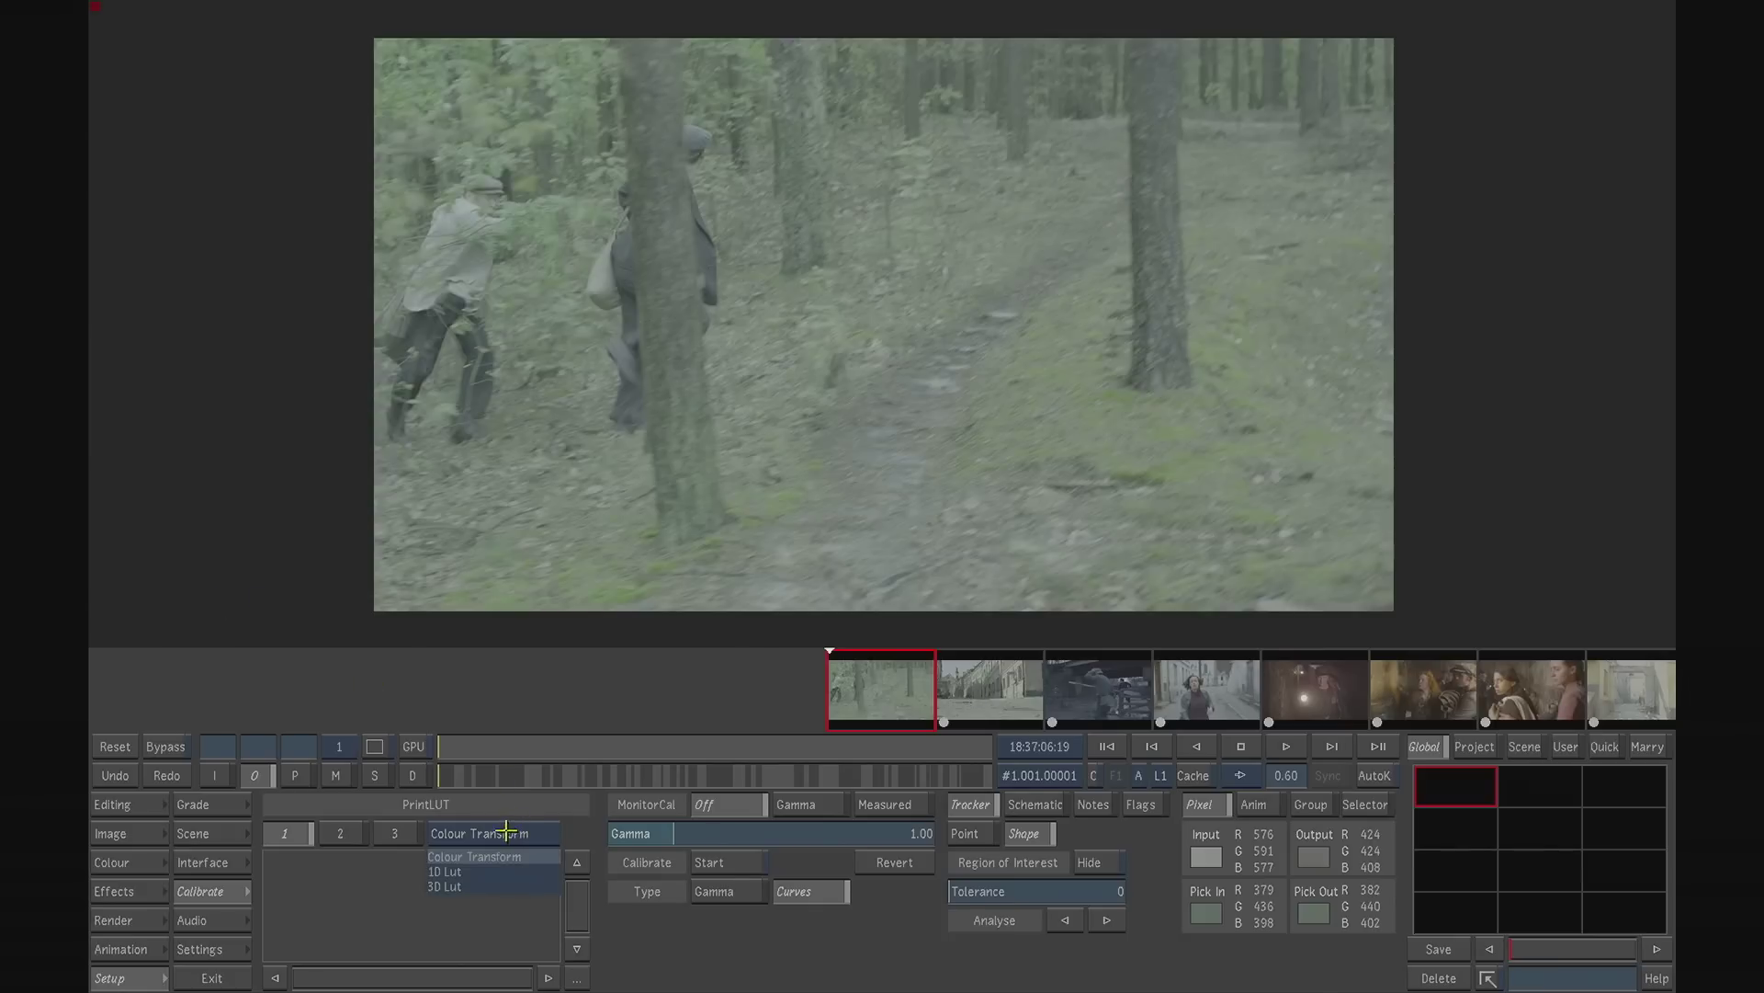
pyautogui.click(469, 883)
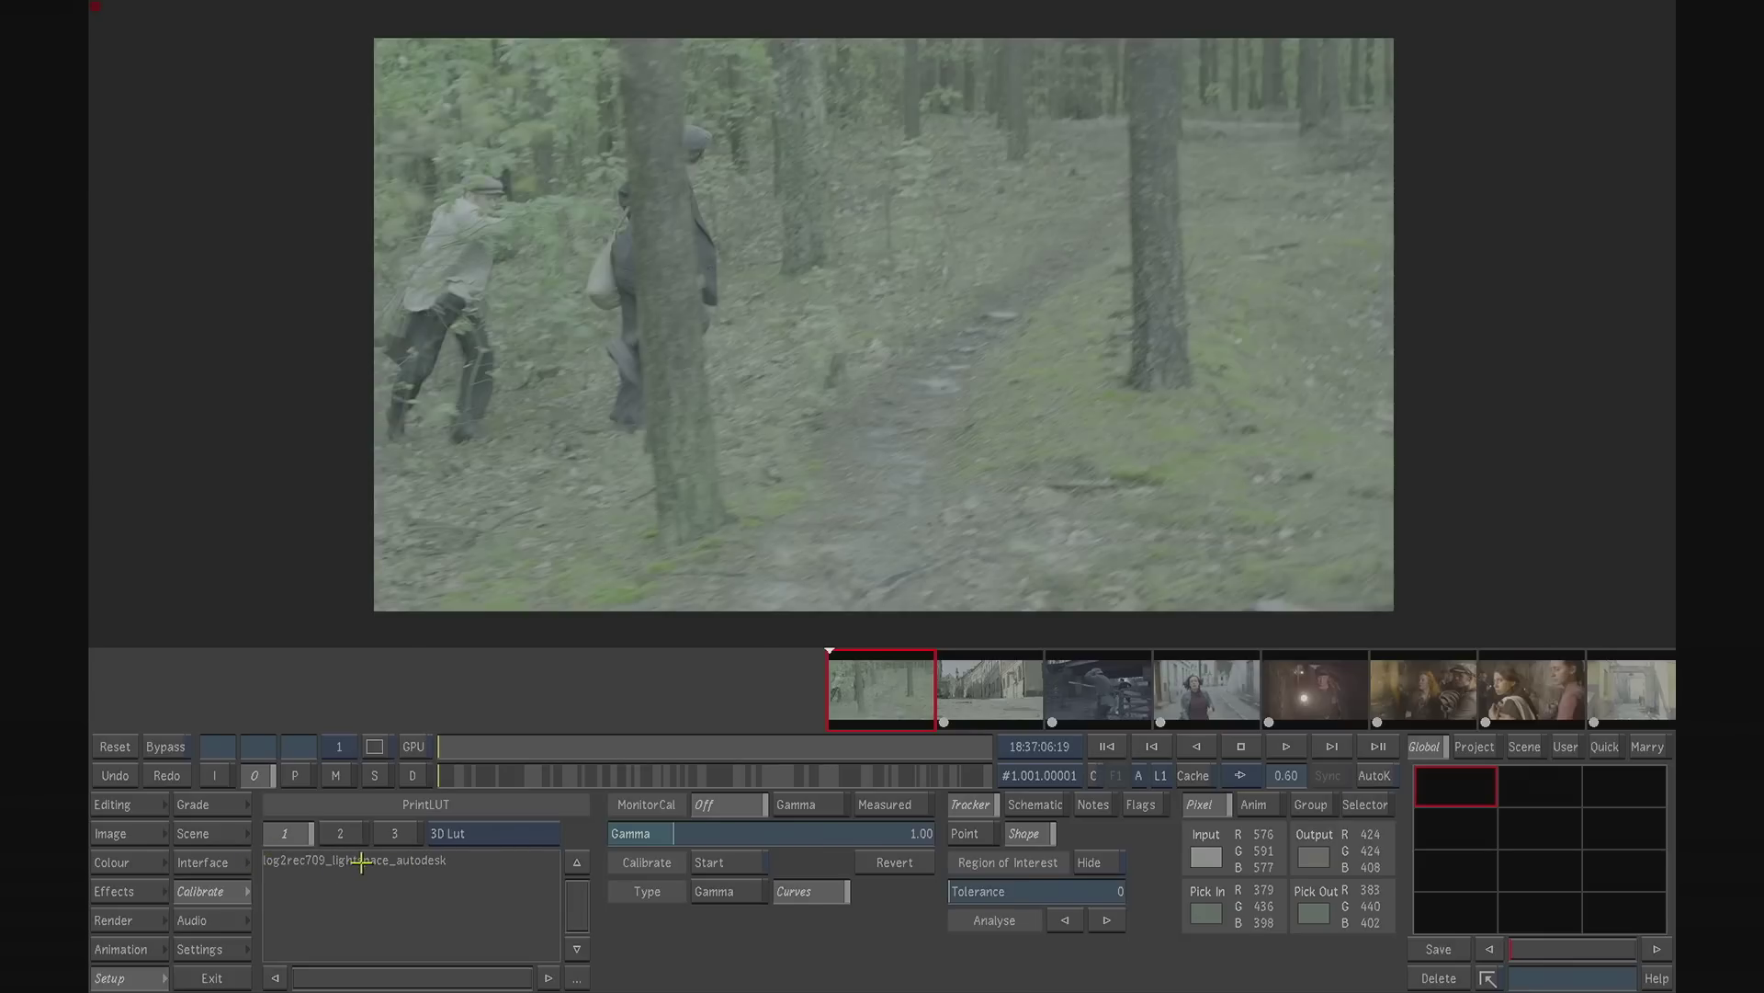
pyautogui.click(362, 859)
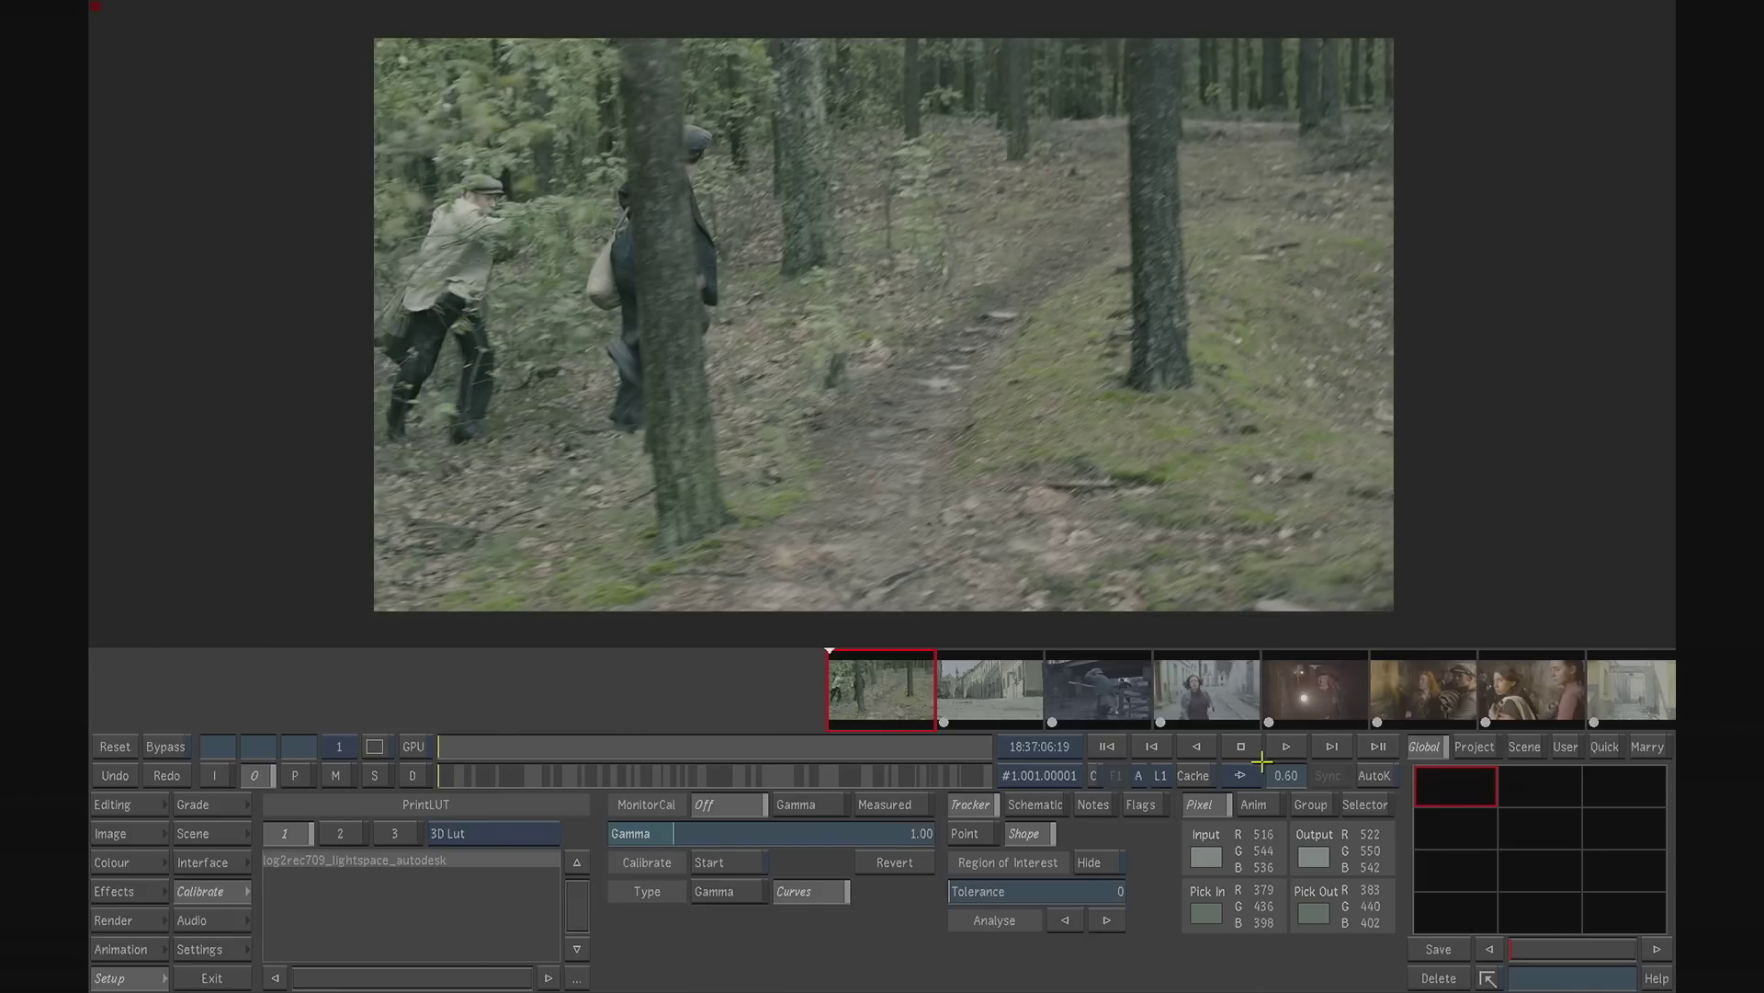
# - Play the first shot with the LUT applied and park the playhead at 18:37:20:10
pyautogui.click(1278, 750)
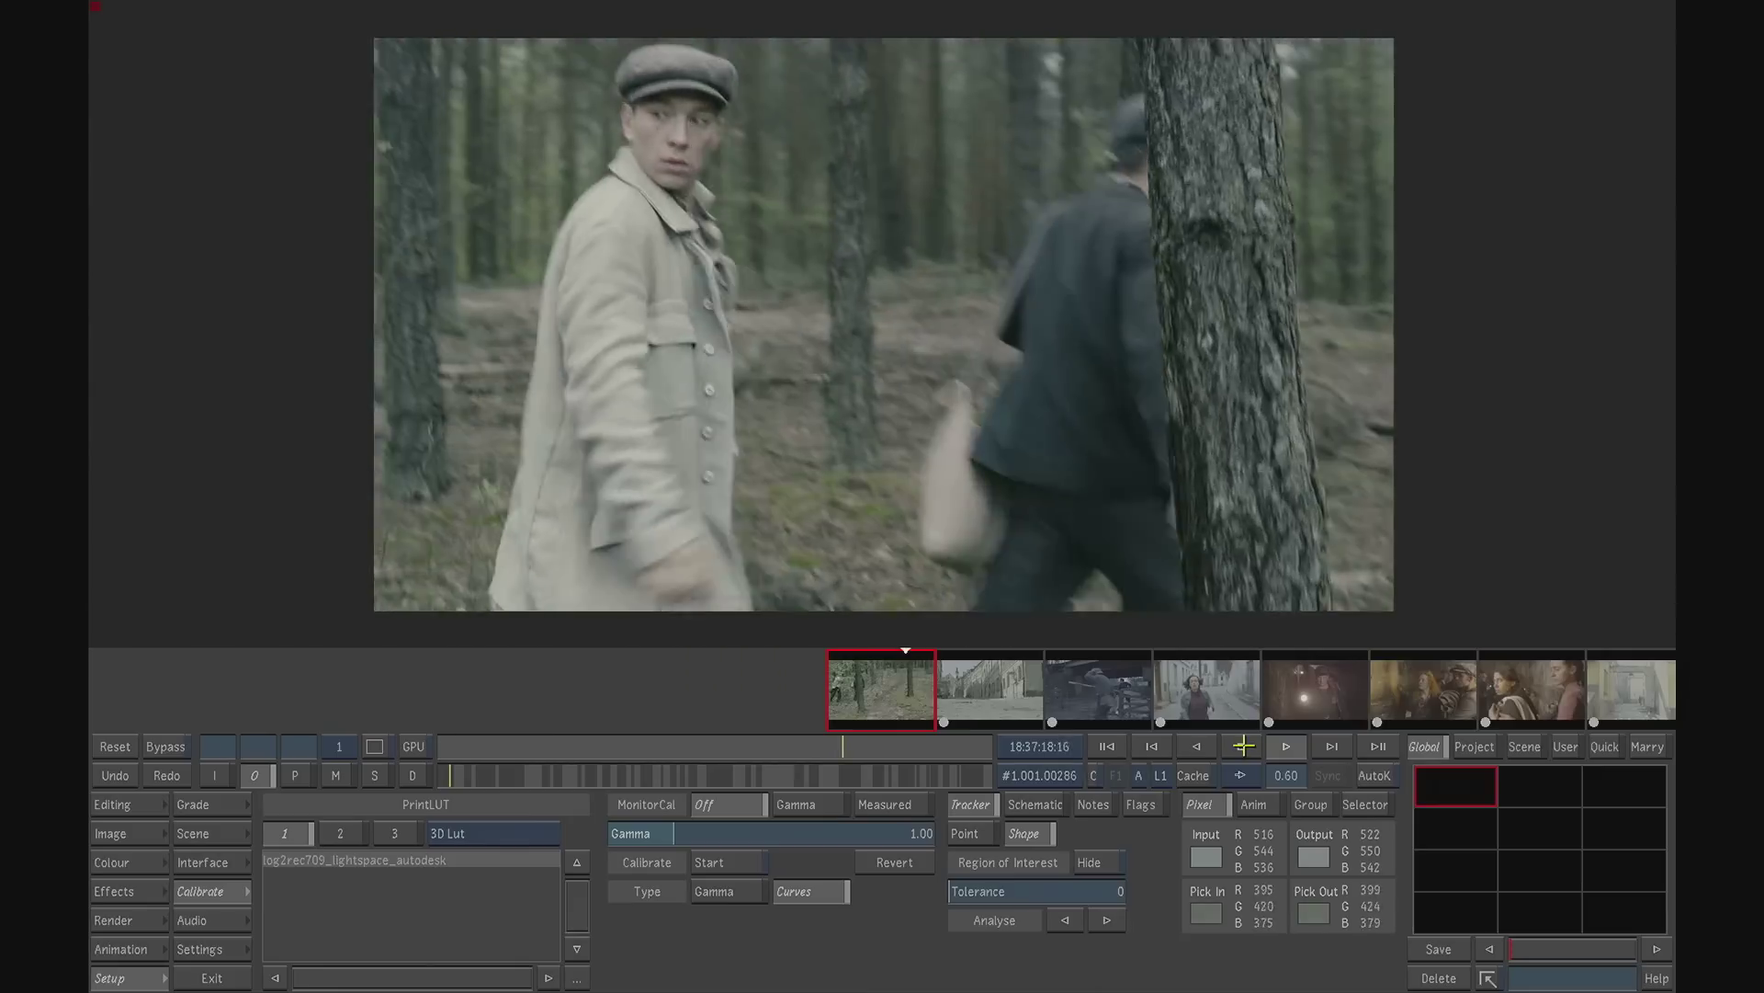
pyautogui.click(1242, 747)
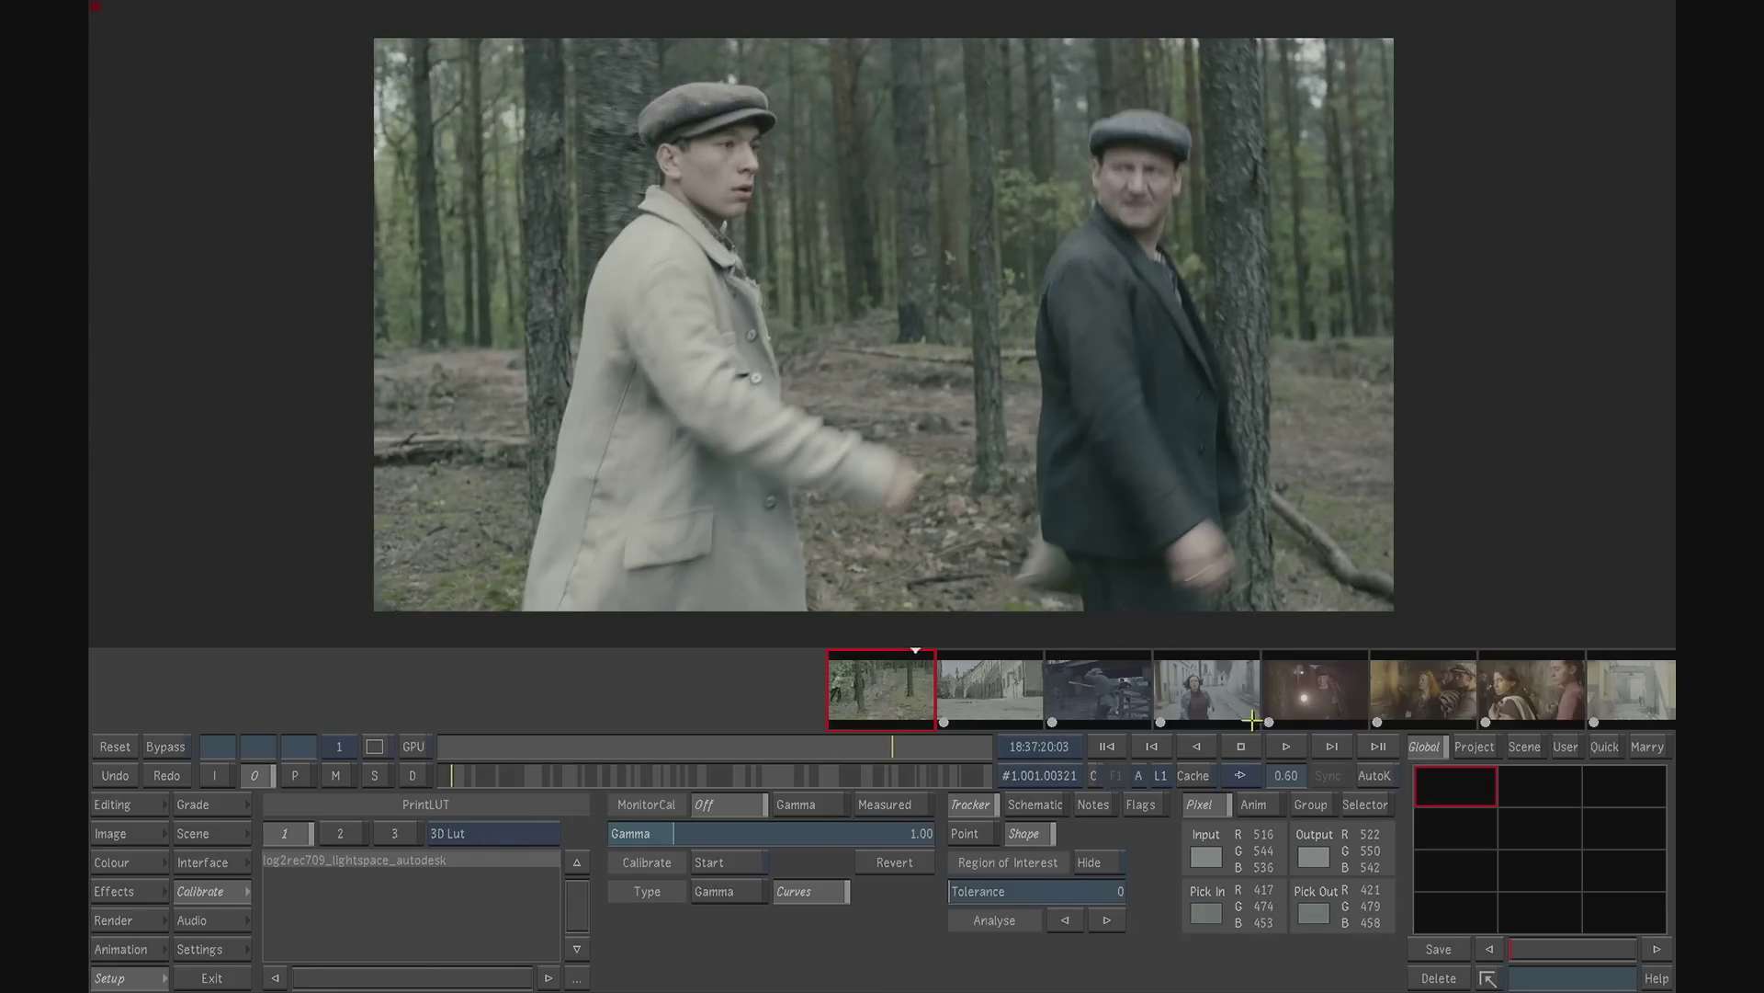
pyautogui.moveTo(884, 746); pyautogui.dragTo(901, 747)
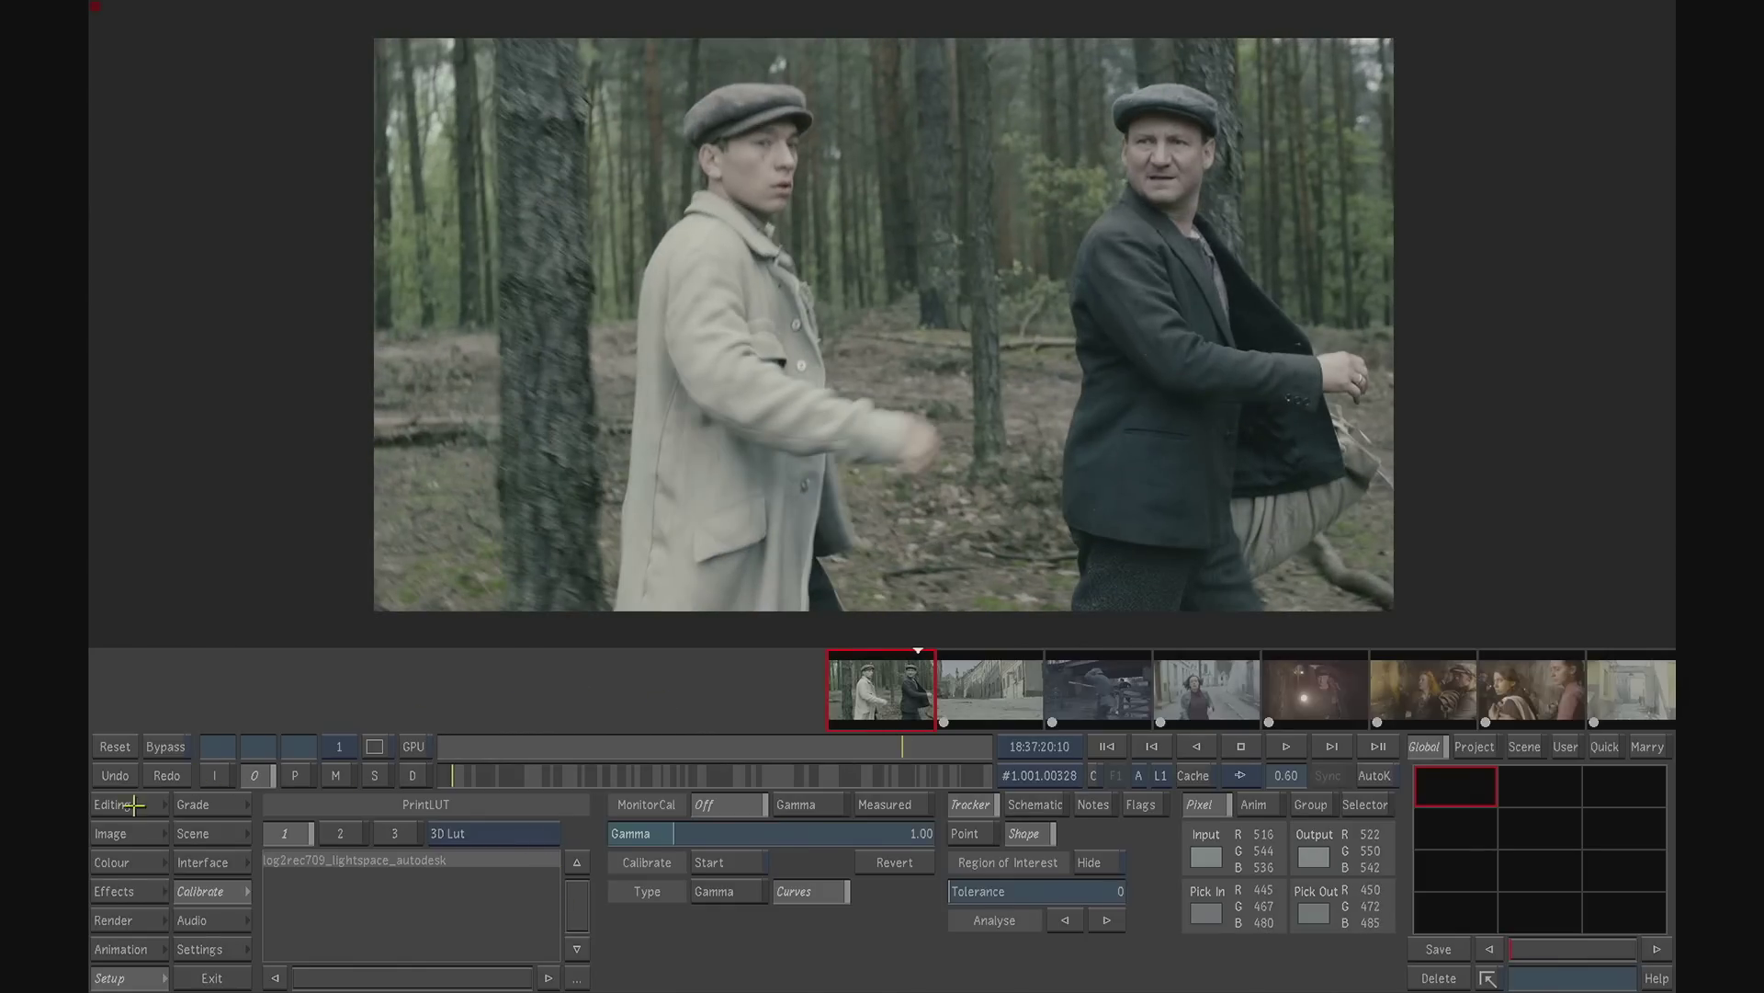
# - Add the printbleach plugin effect to the first shot and set its Mix to 0.53
pyautogui.click(136, 892)
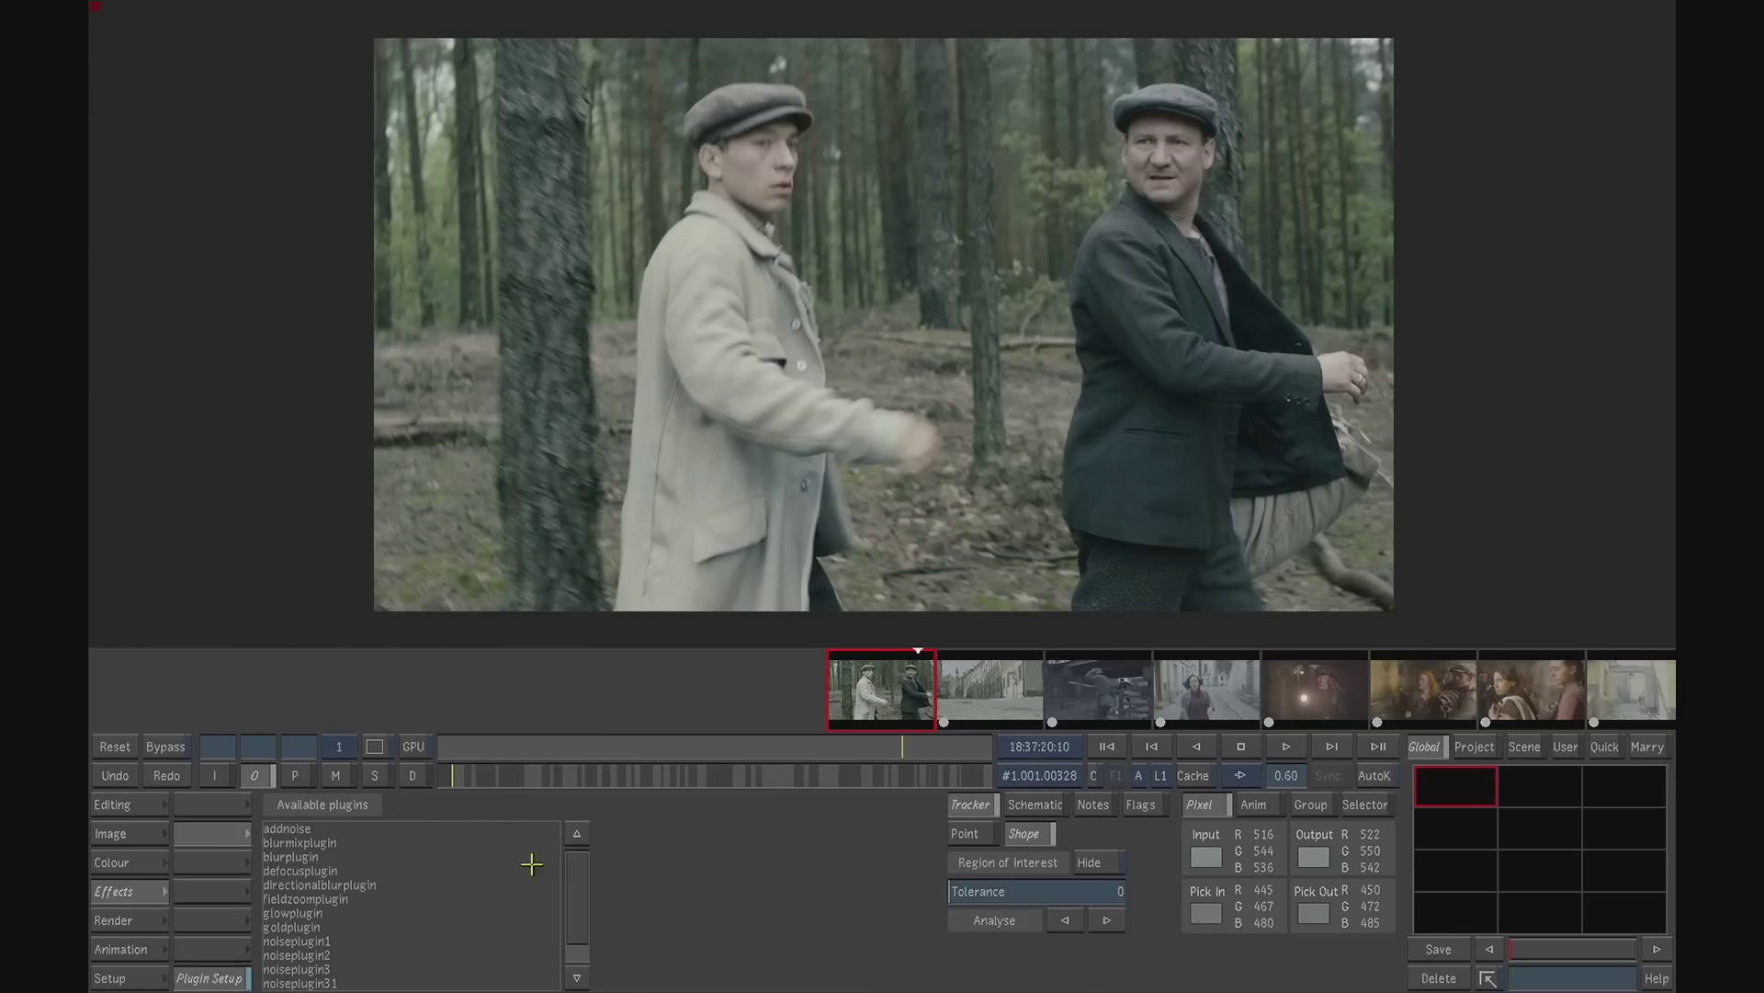
pyautogui.moveTo(577, 882); pyautogui.dragTo(579, 914)
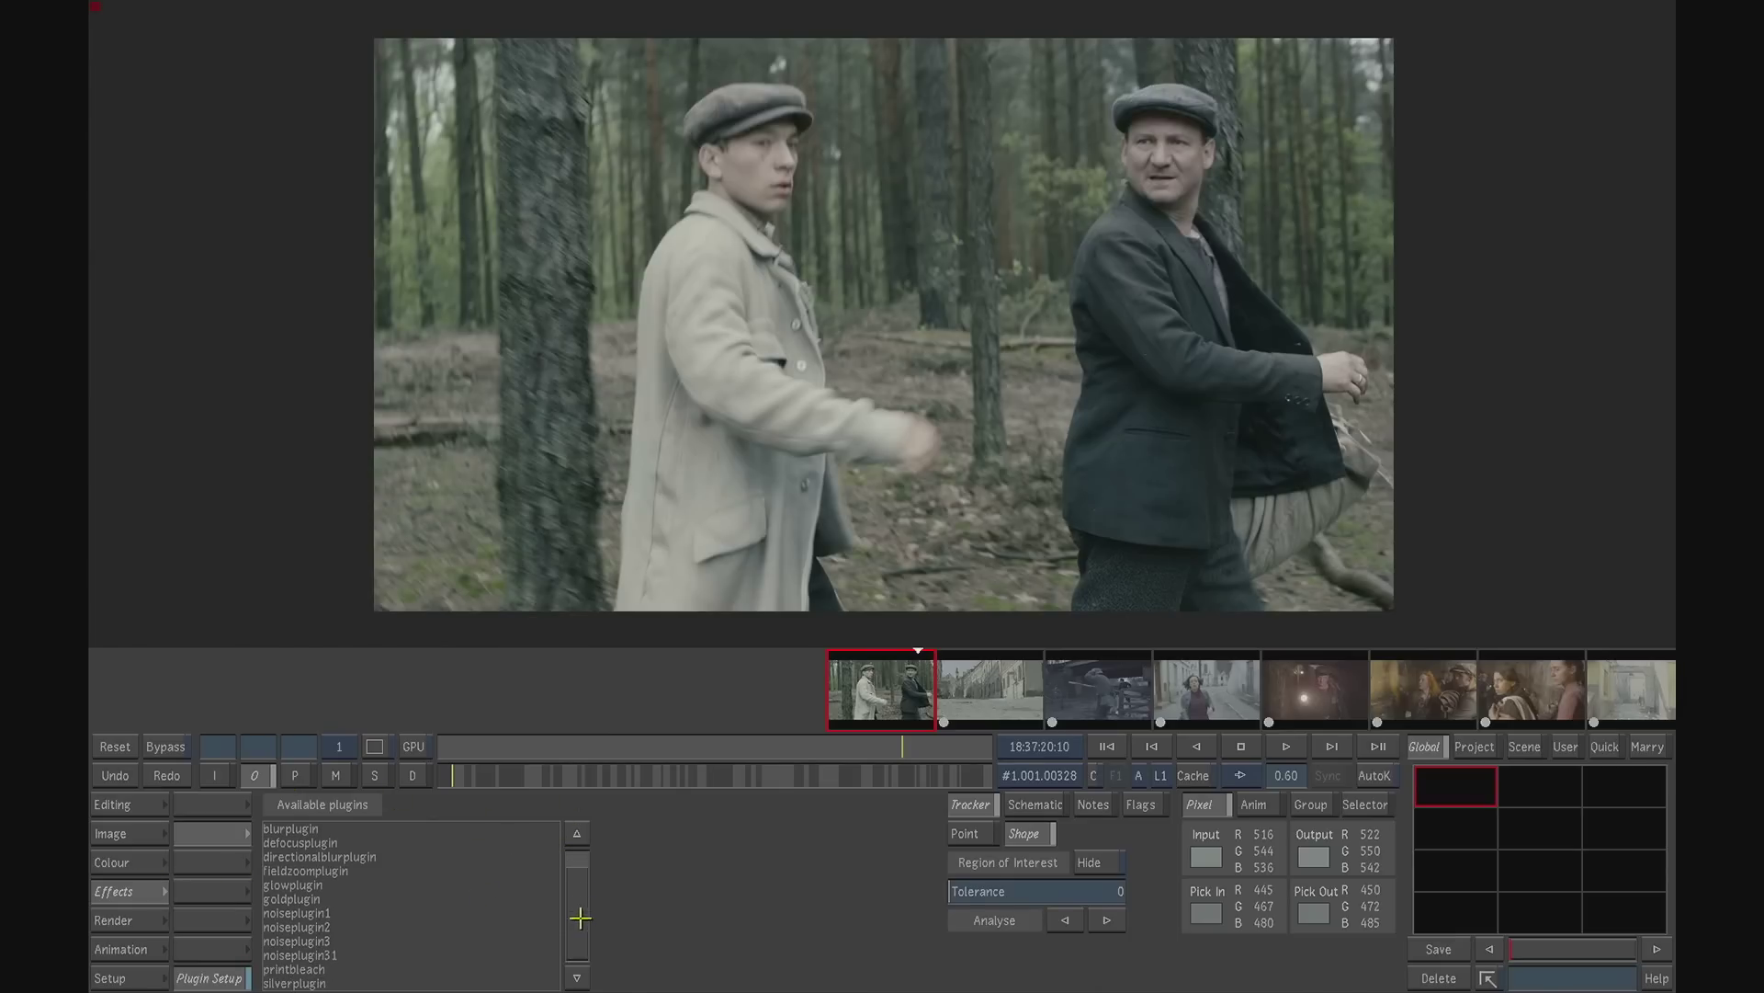
pyautogui.click(313, 968)
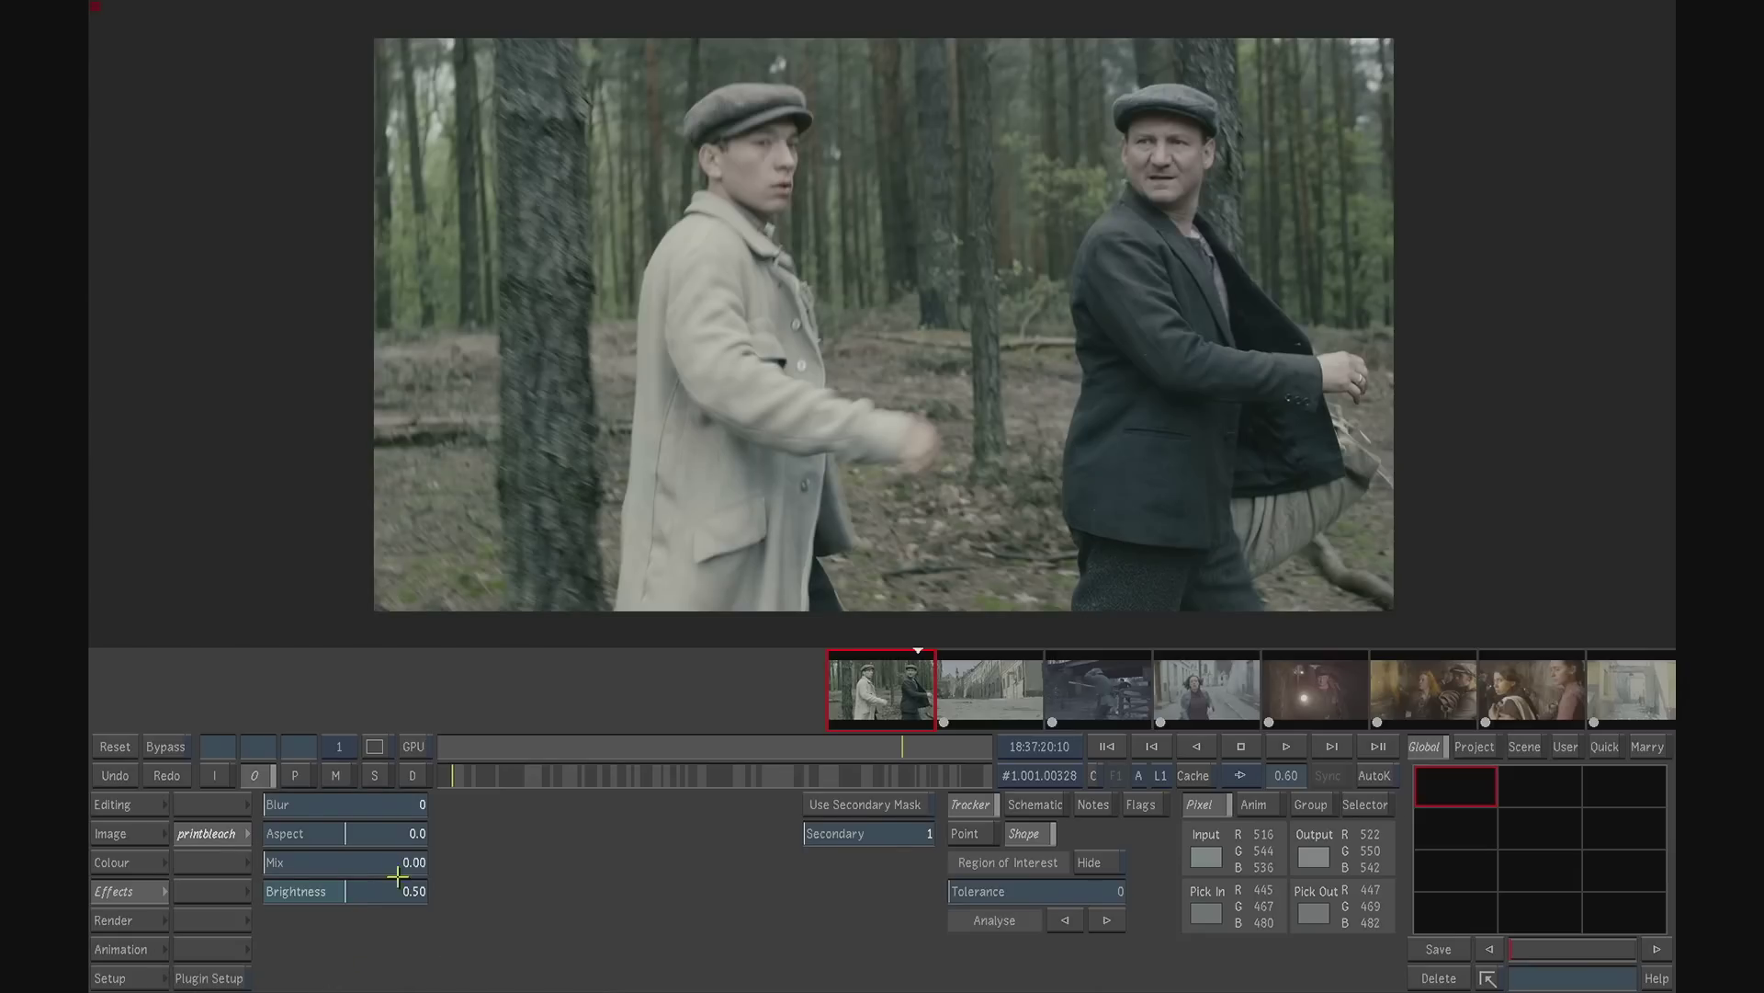
pyautogui.moveTo(274, 861); pyautogui.dragTo(347, 861)
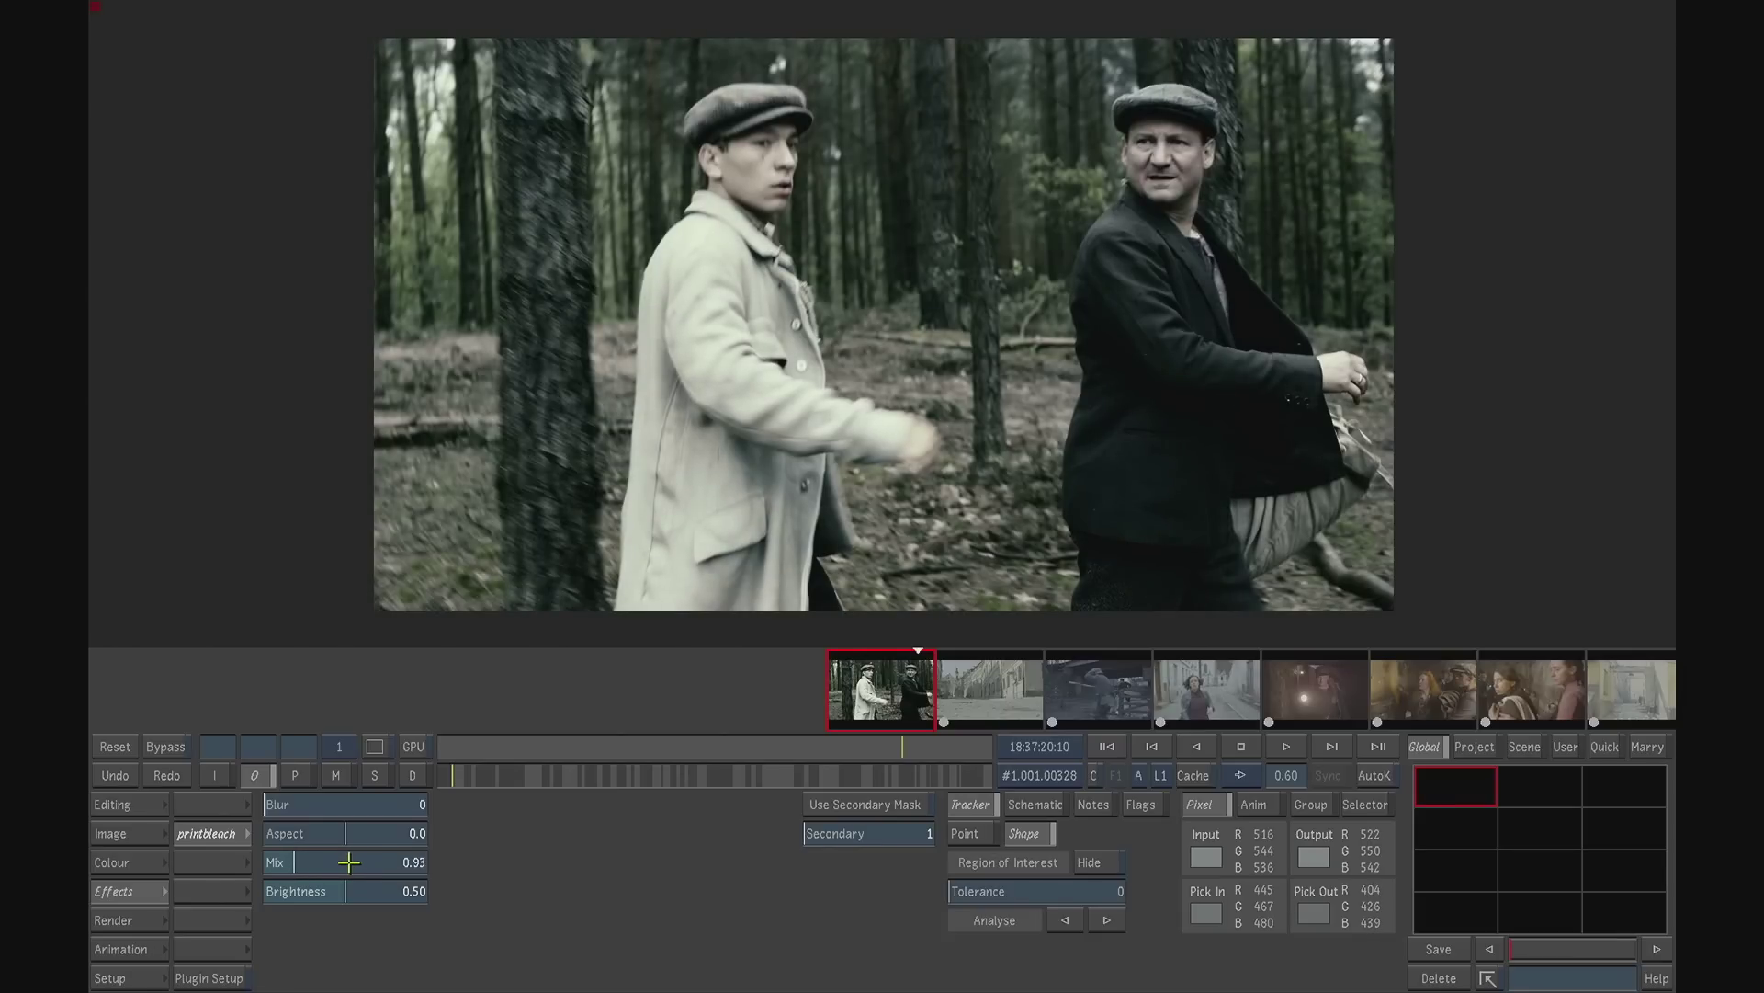
pyautogui.moveTo(349, 862); pyautogui.dragTo(333, 862)
pyautogui.moveTo(333, 862); pyautogui.dragTo(334, 863)
pyautogui.moveTo(304, 862); pyautogui.dragTo(279, 862)
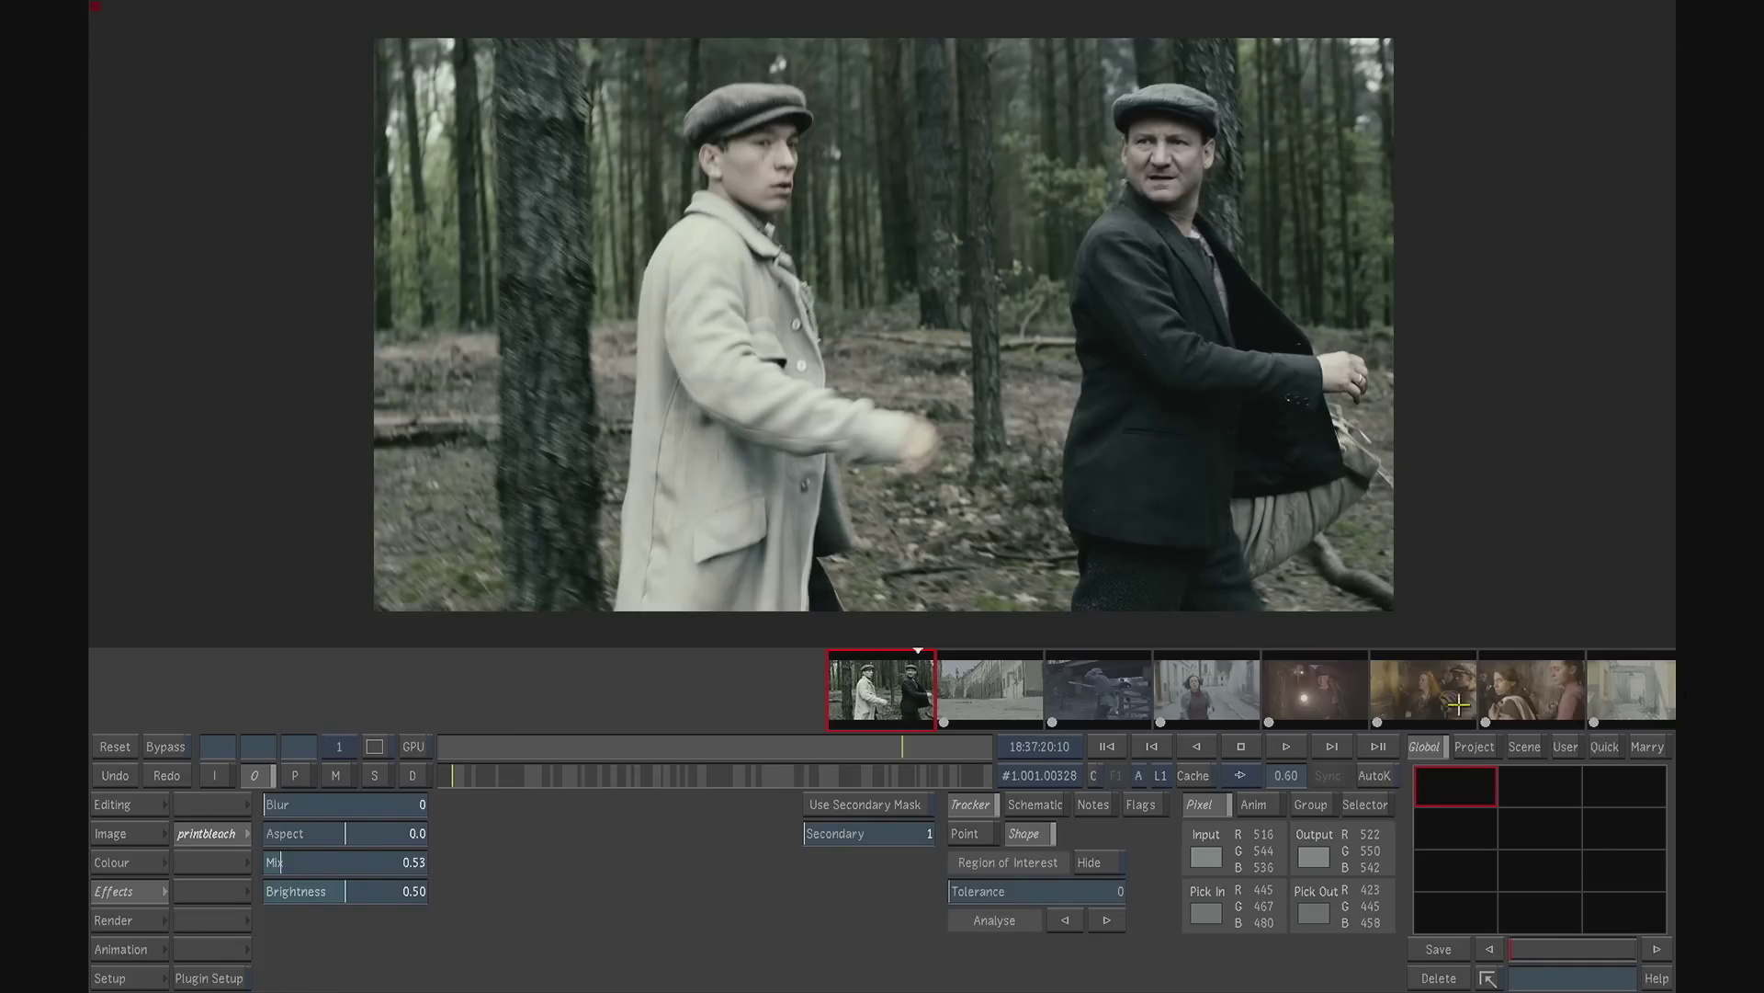
# - Save the printbleach grade to the Global grade bin, and with the bin browser open, switch off the shot's printbleach effect
pyautogui.click(1439, 948)
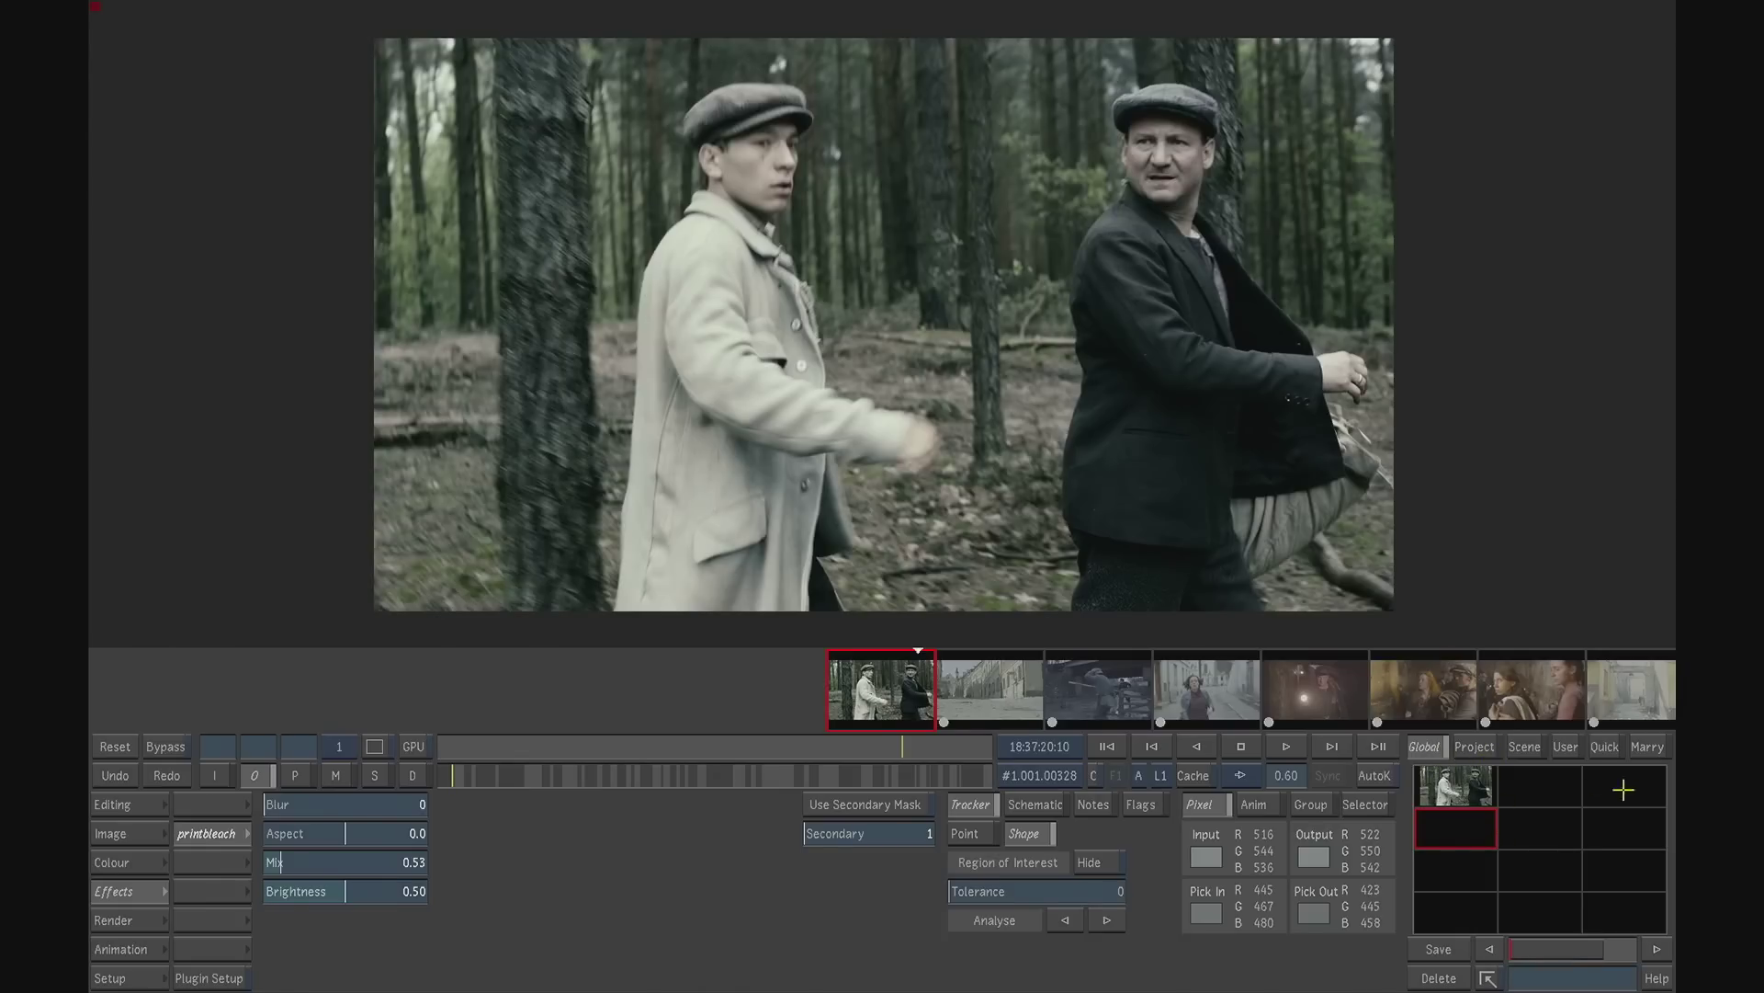
pyautogui.click(1487, 978)
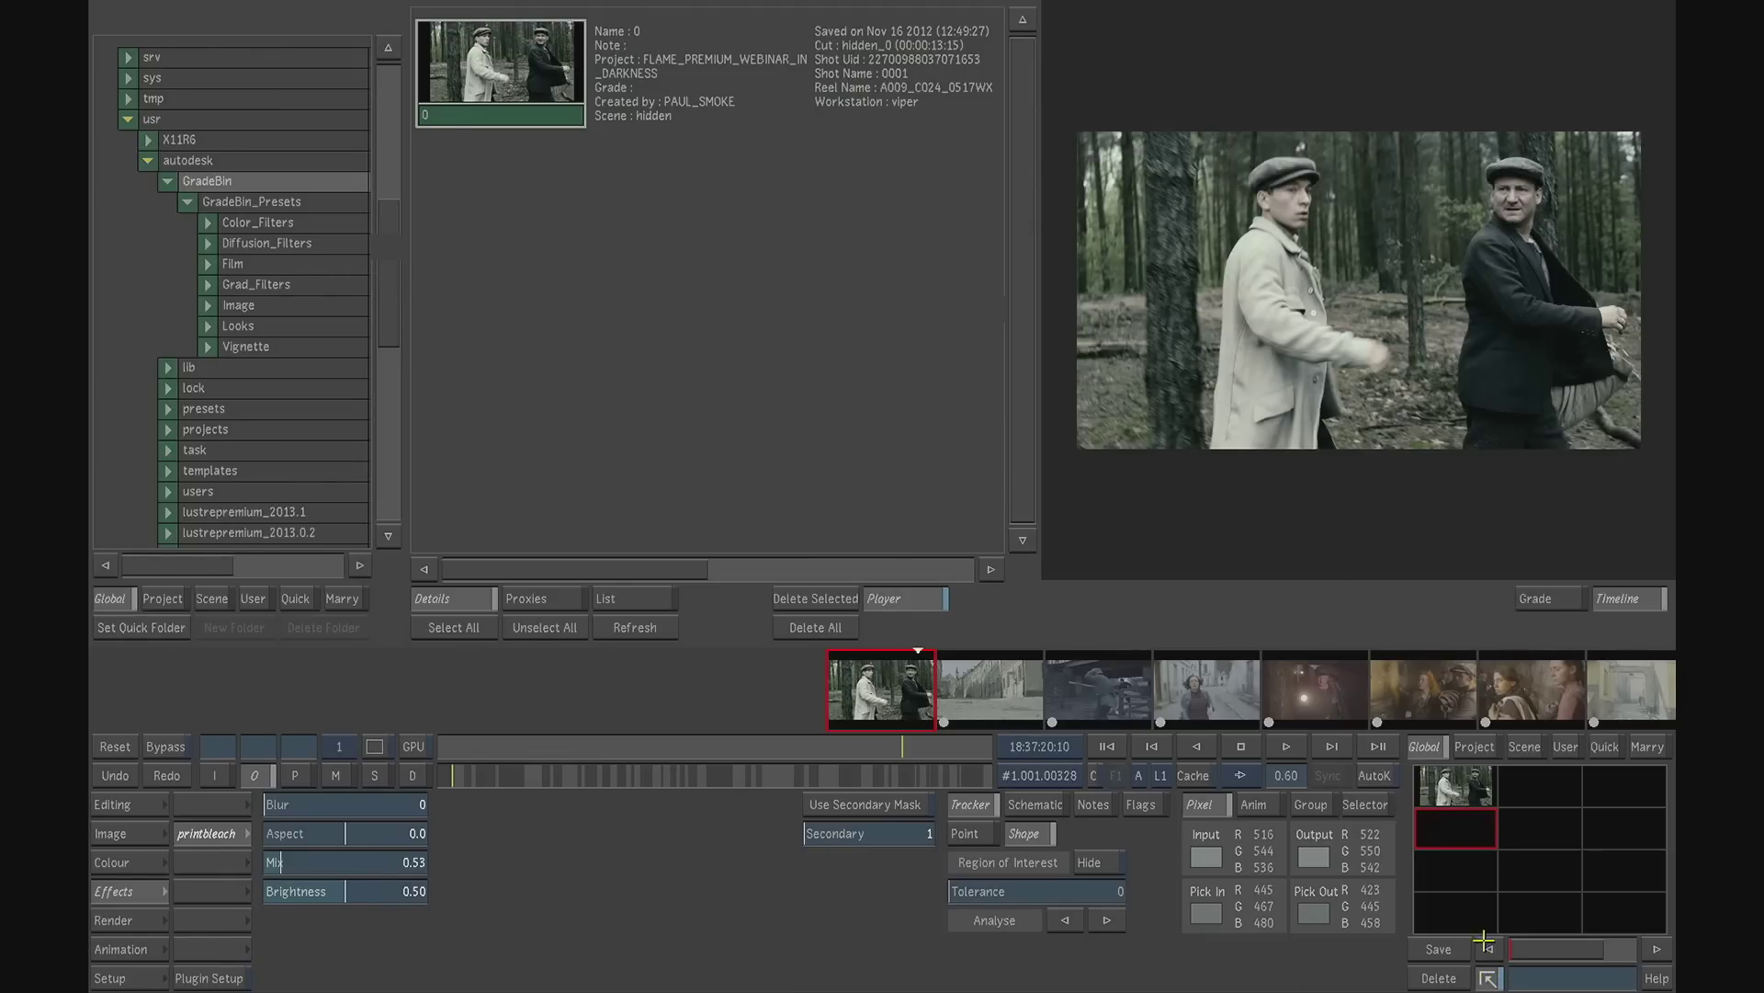
pyautogui.click(223, 832)
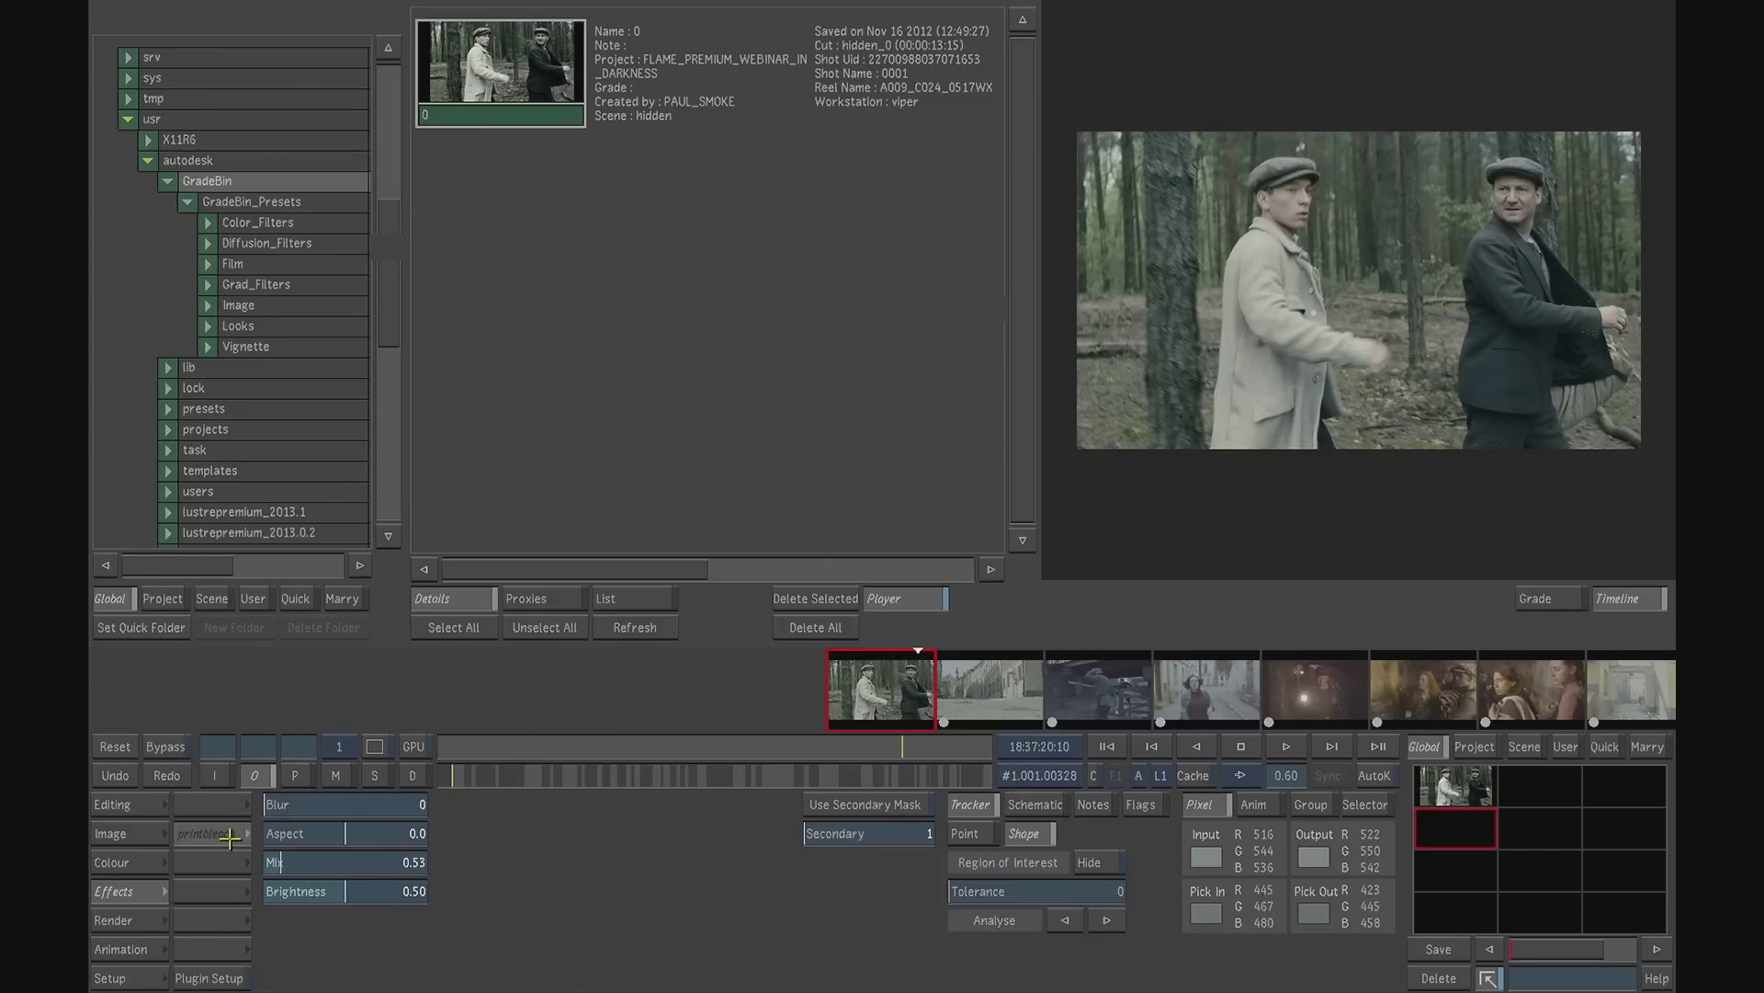
# - Browse the Color_Filters presets in the GradeBin_Presets folder
pyautogui.click(271, 202)
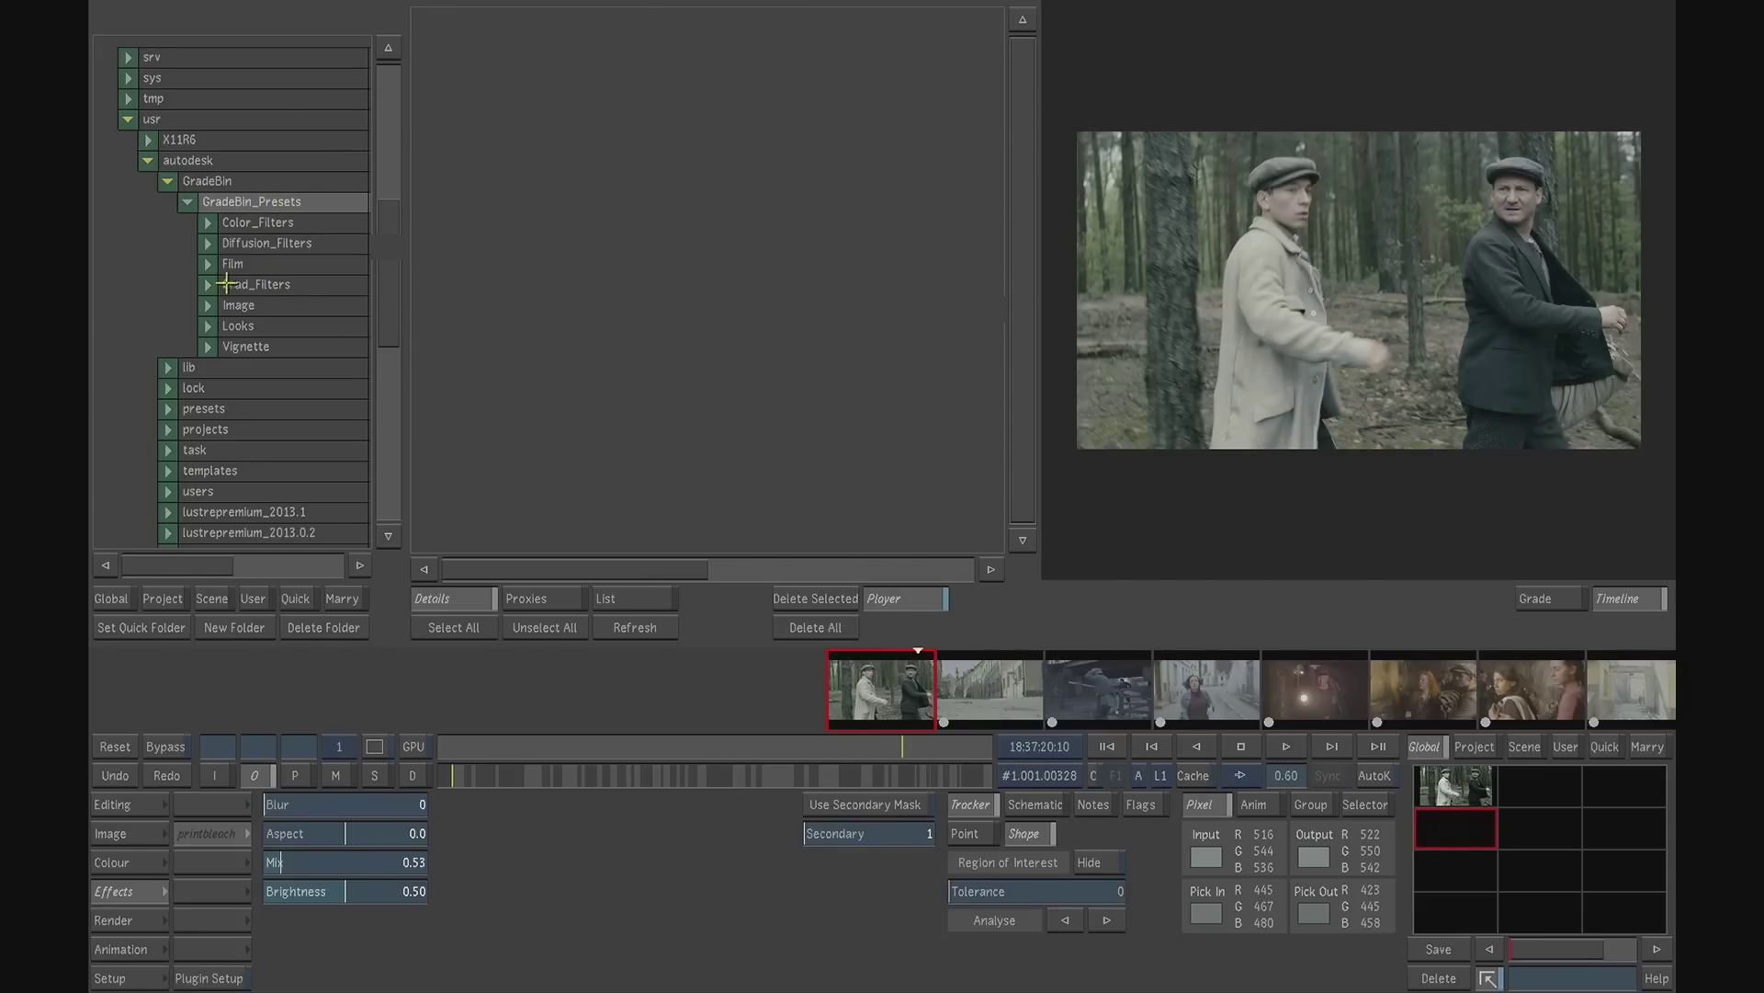
pyautogui.click(266, 223)
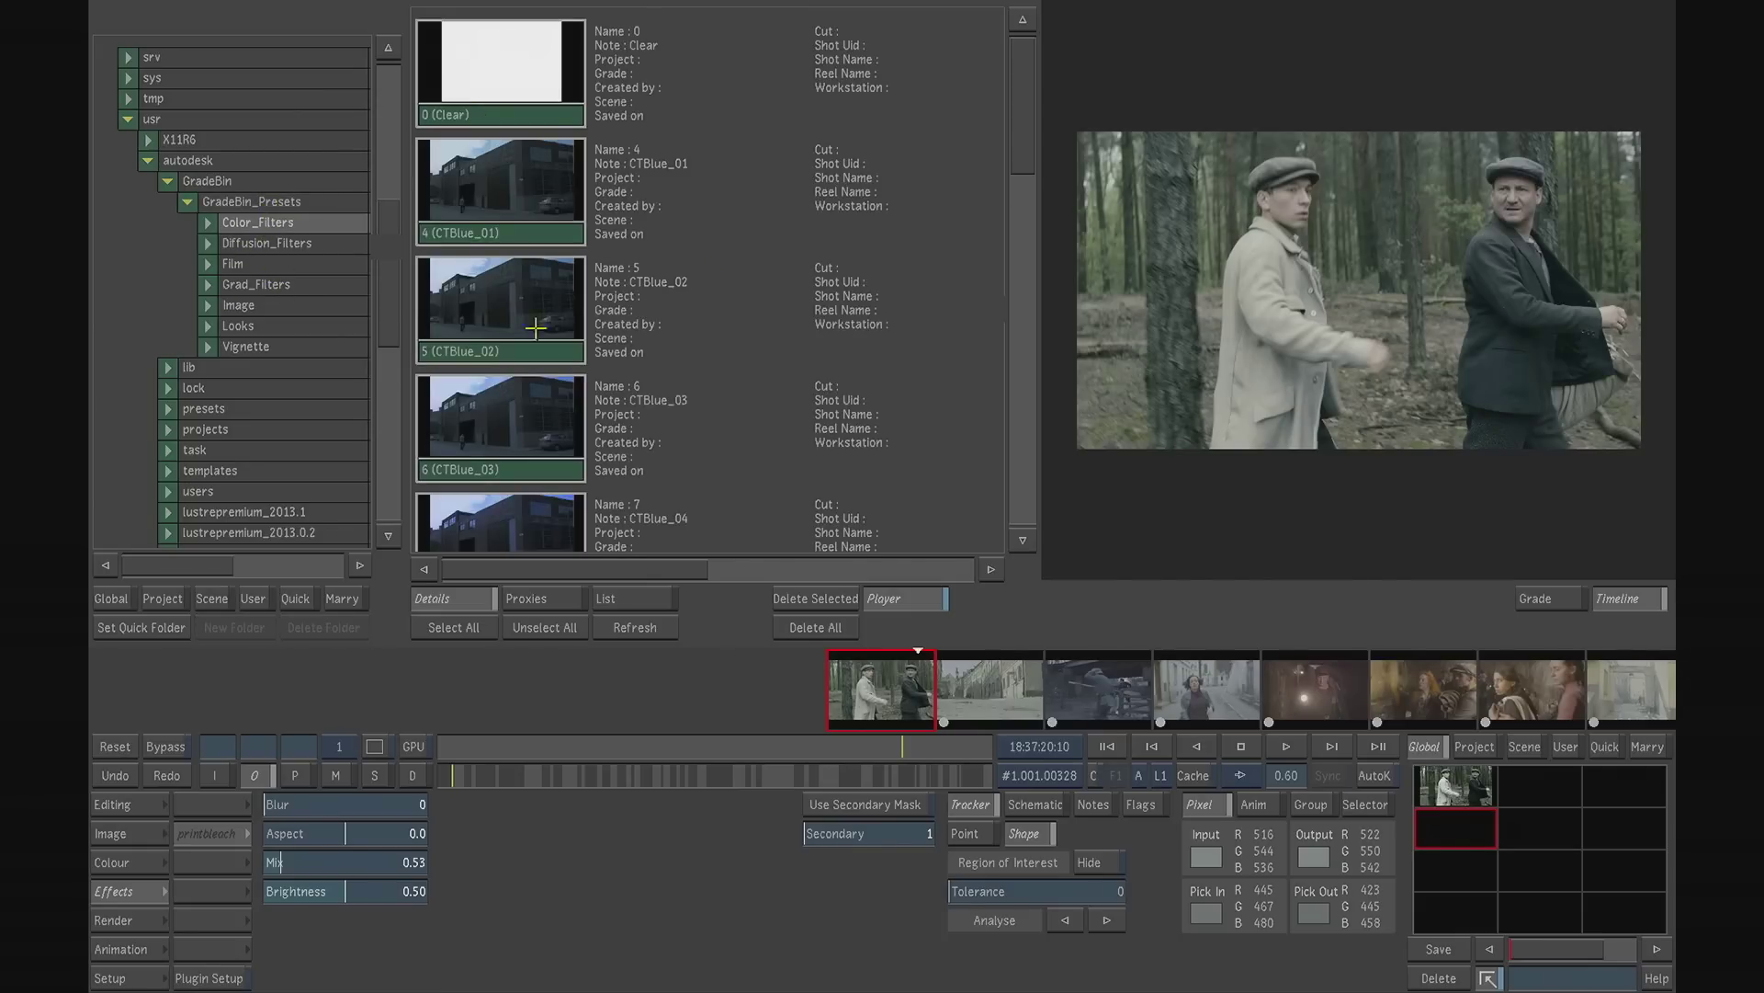
pyautogui.moveTo(1016, 108); pyautogui.dragTo(1029, 368)
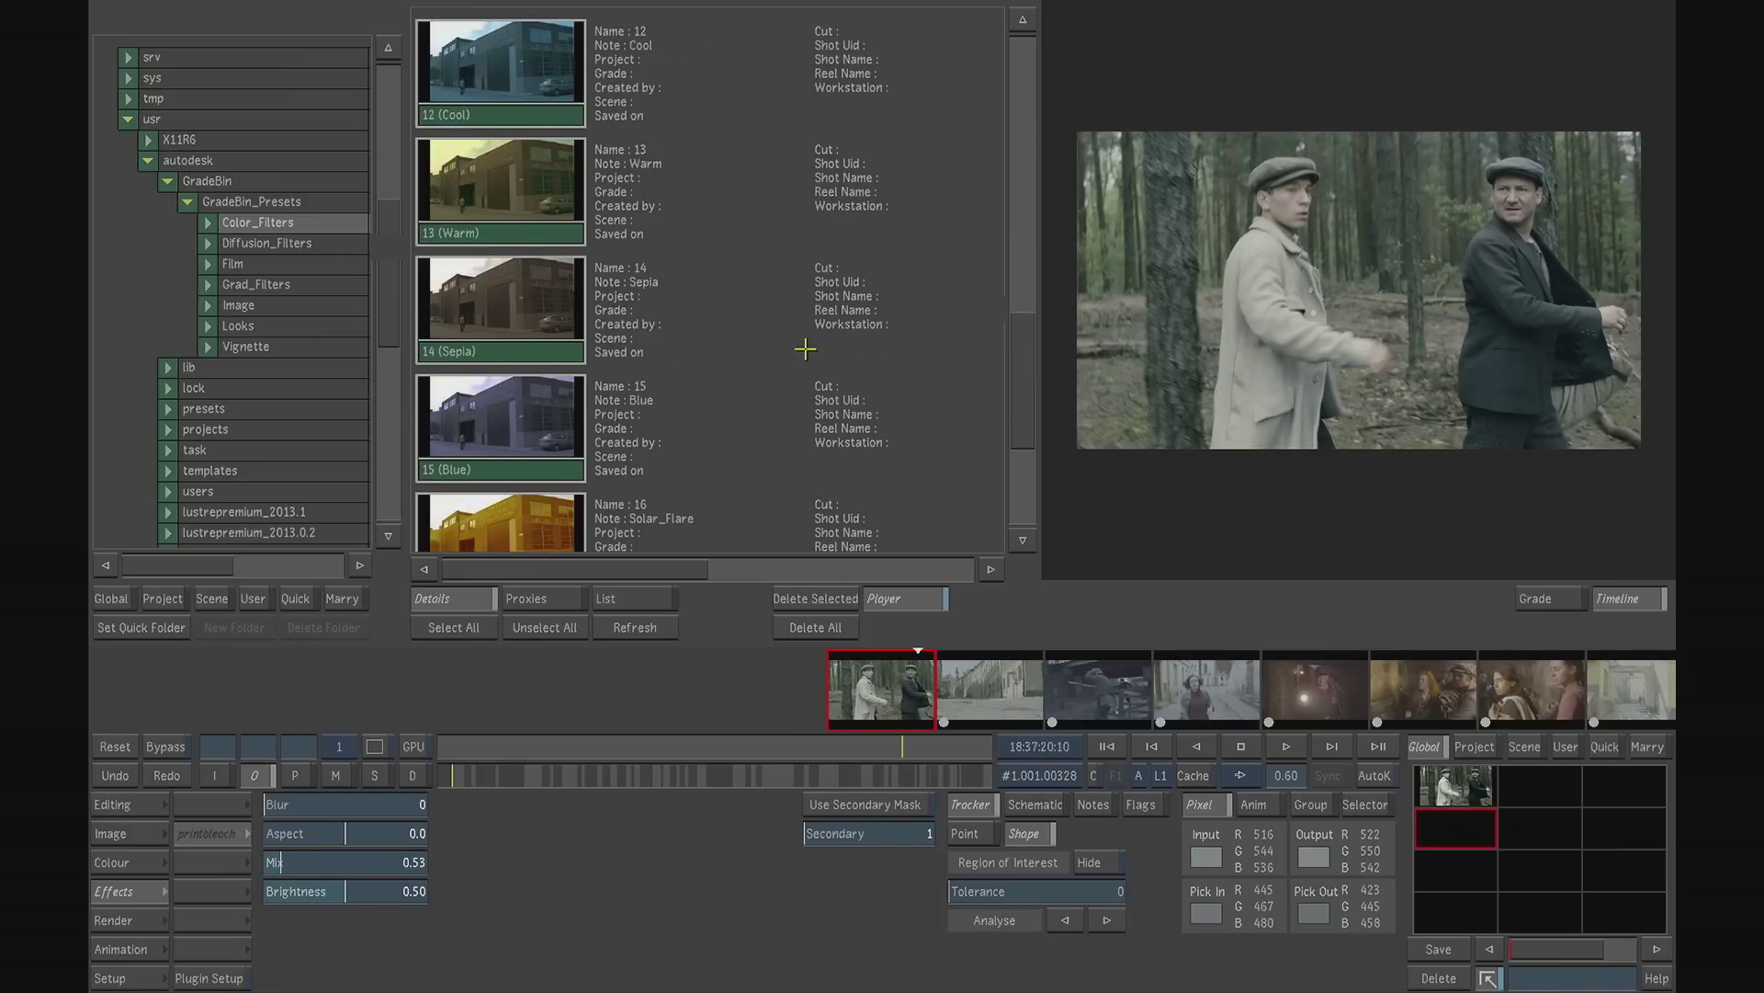
# - Try the Fog_03, Fog_04 and Fog_01 presets from Diffusion_Filters on the first shot
pyautogui.click(273, 246)
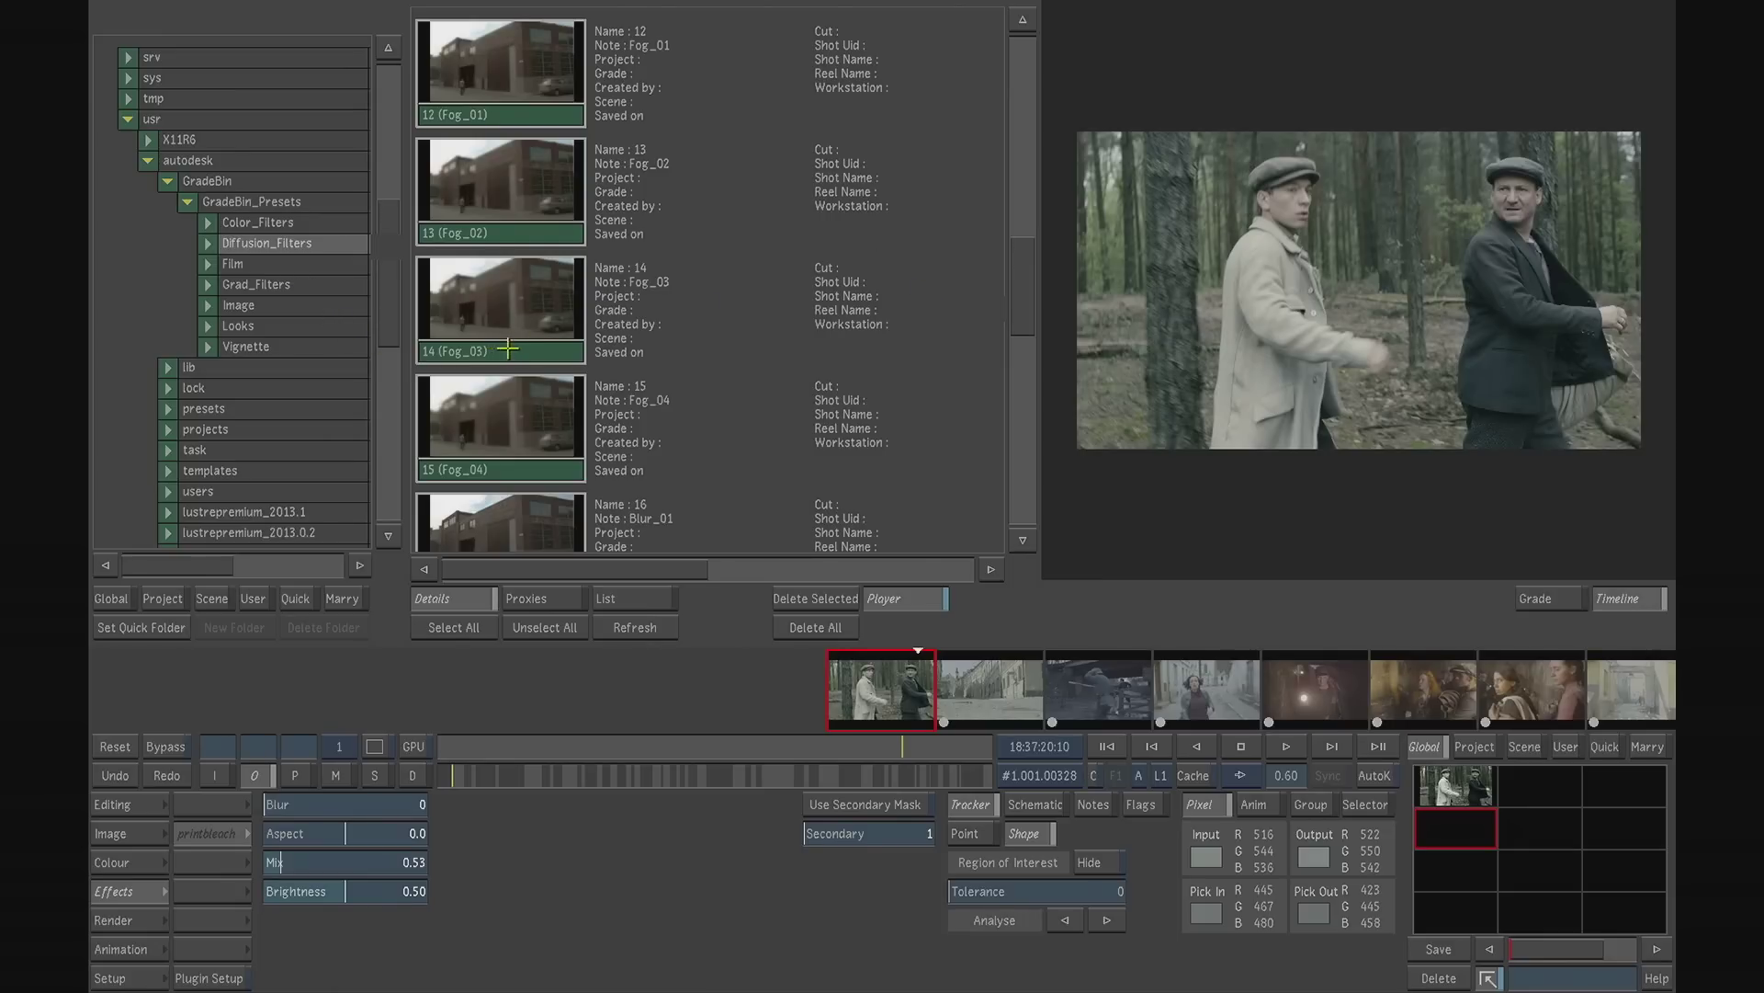
pyautogui.click(507, 349)
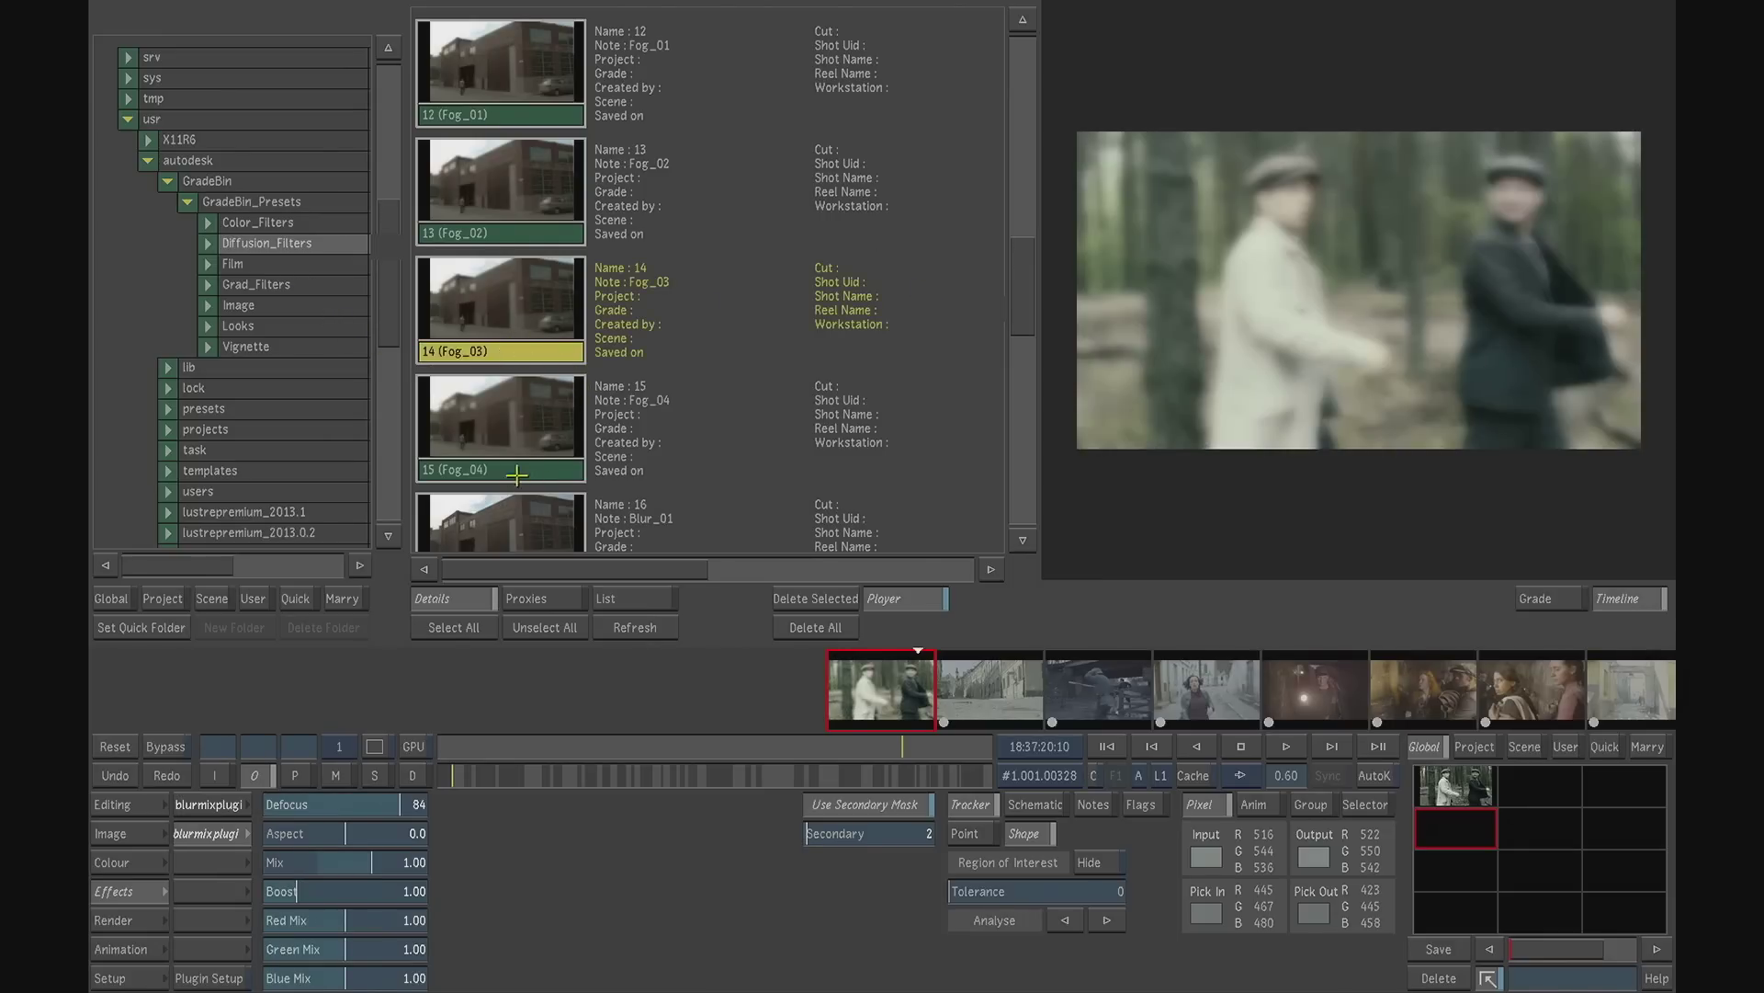
pyautogui.click(517, 474)
pyautogui.click(537, 112)
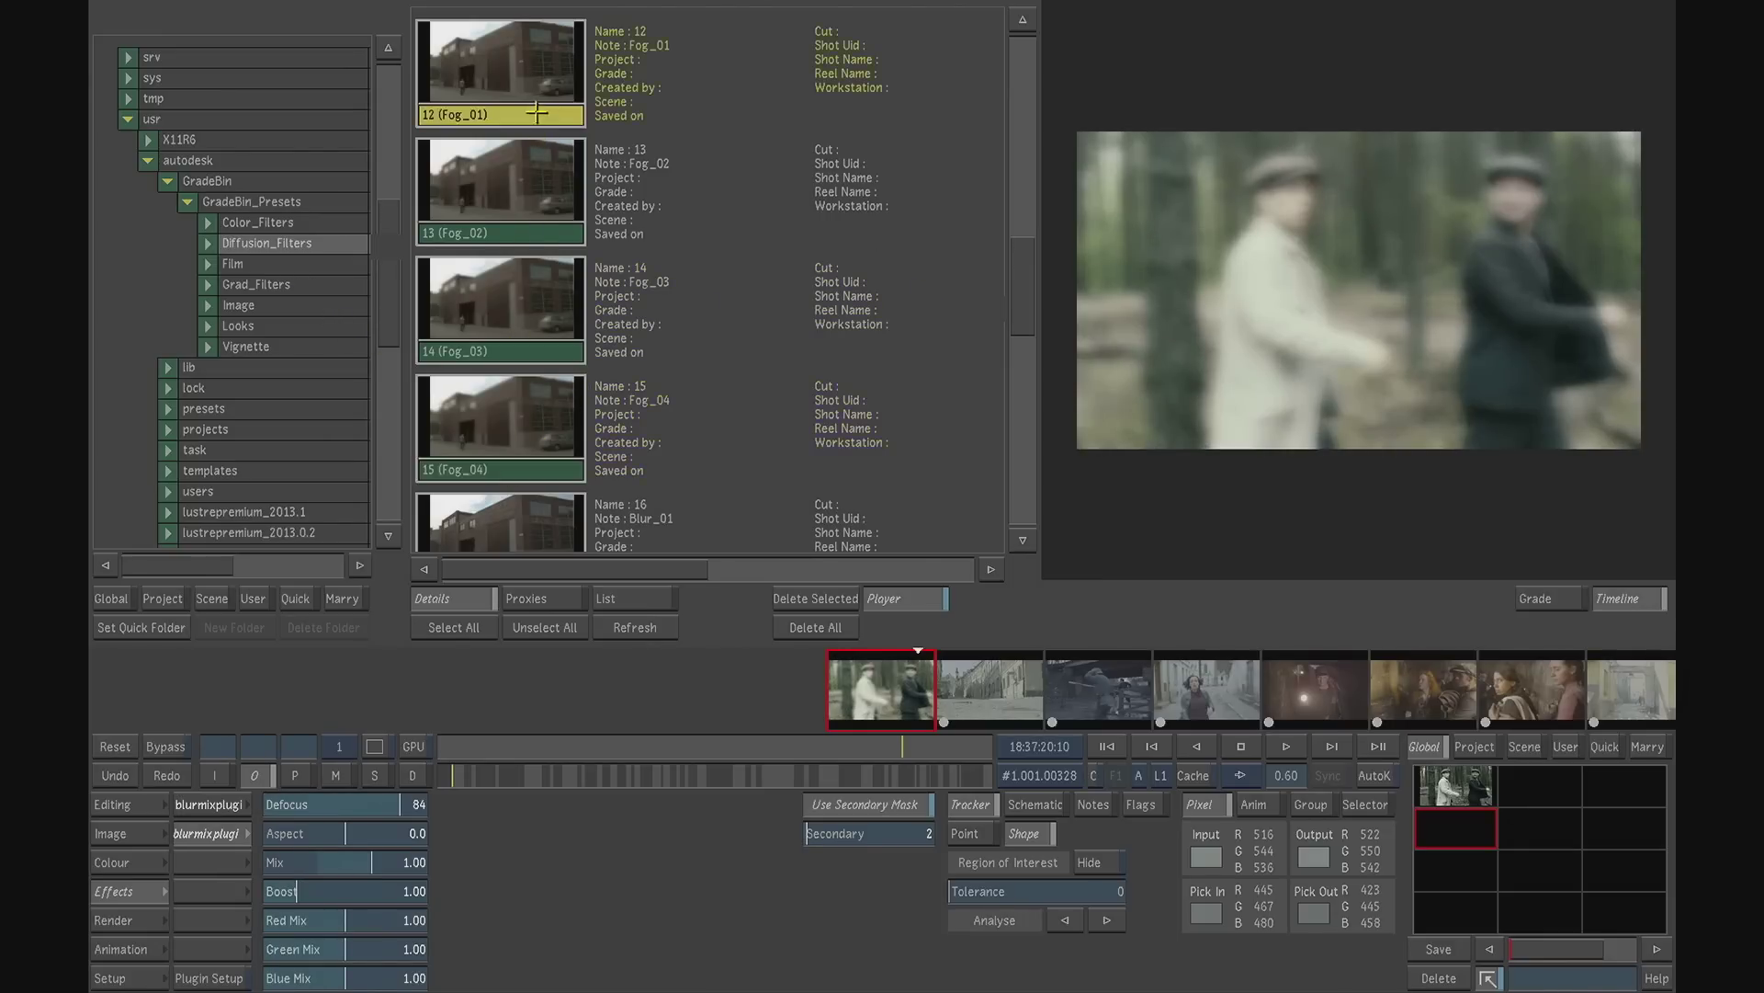
# - Apply the Bleach_Bypass_Neutral_Harder preset from the Film folder to the first shot
pyautogui.click(233, 266)
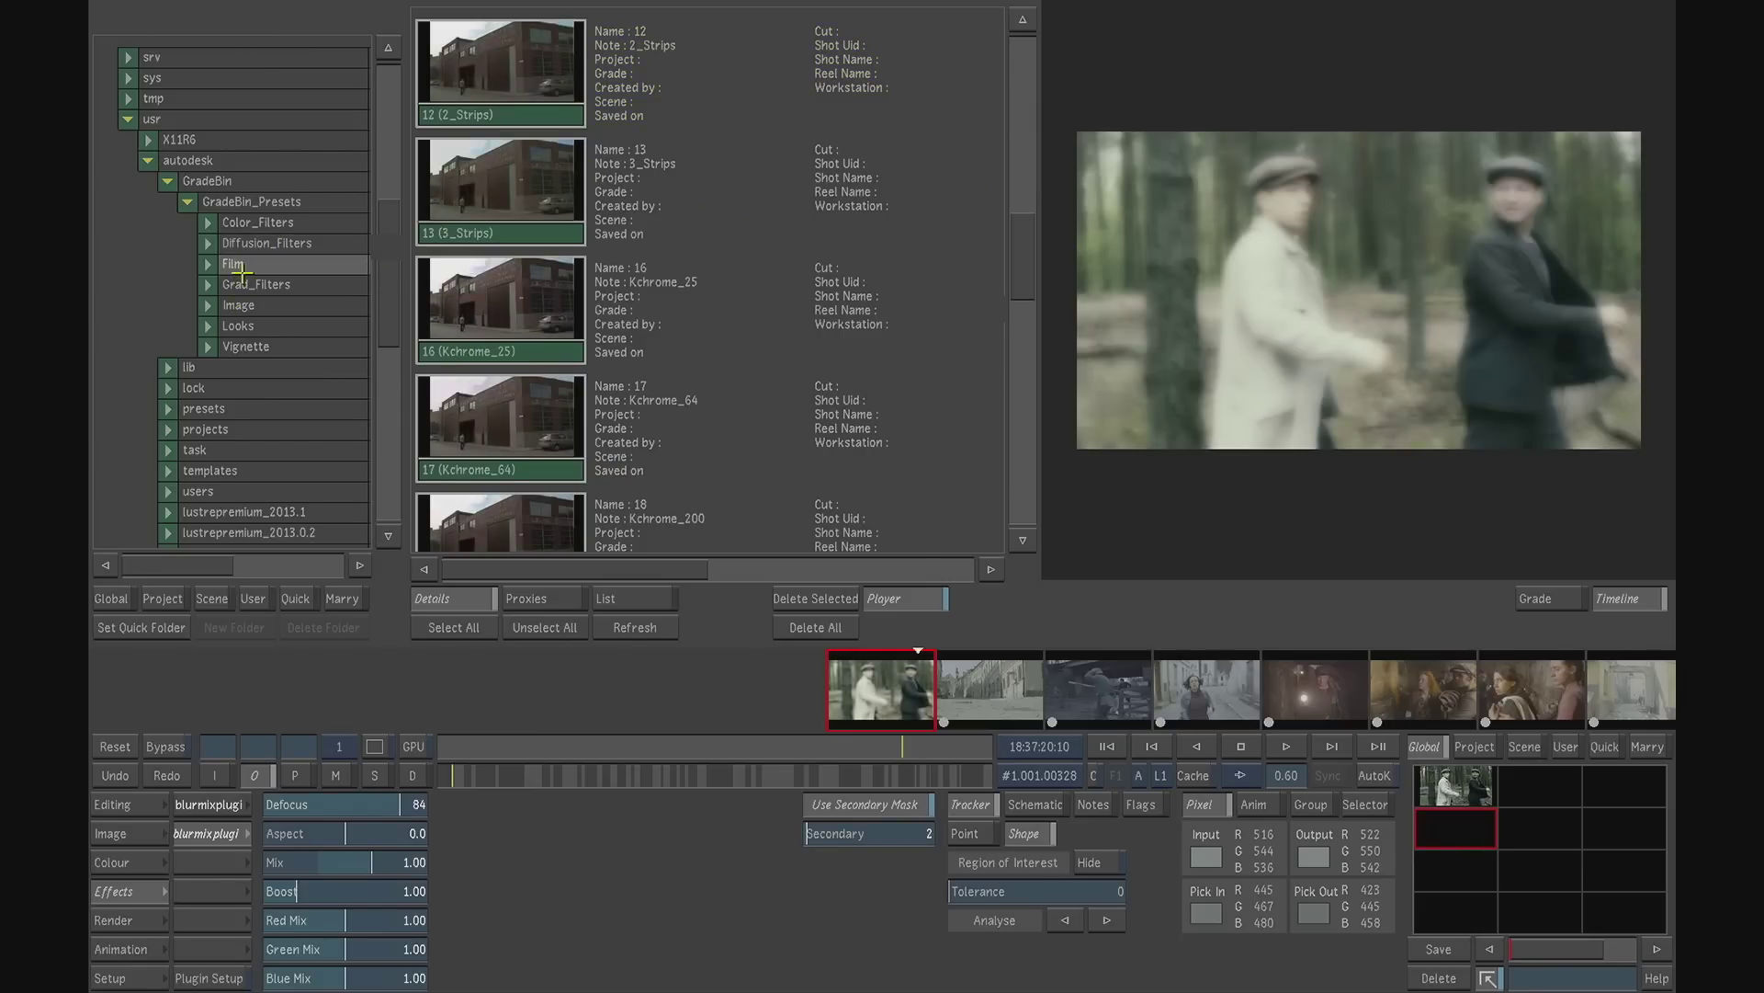
pyautogui.moveTo(1025, 241); pyautogui.dragTo(1018, 130)
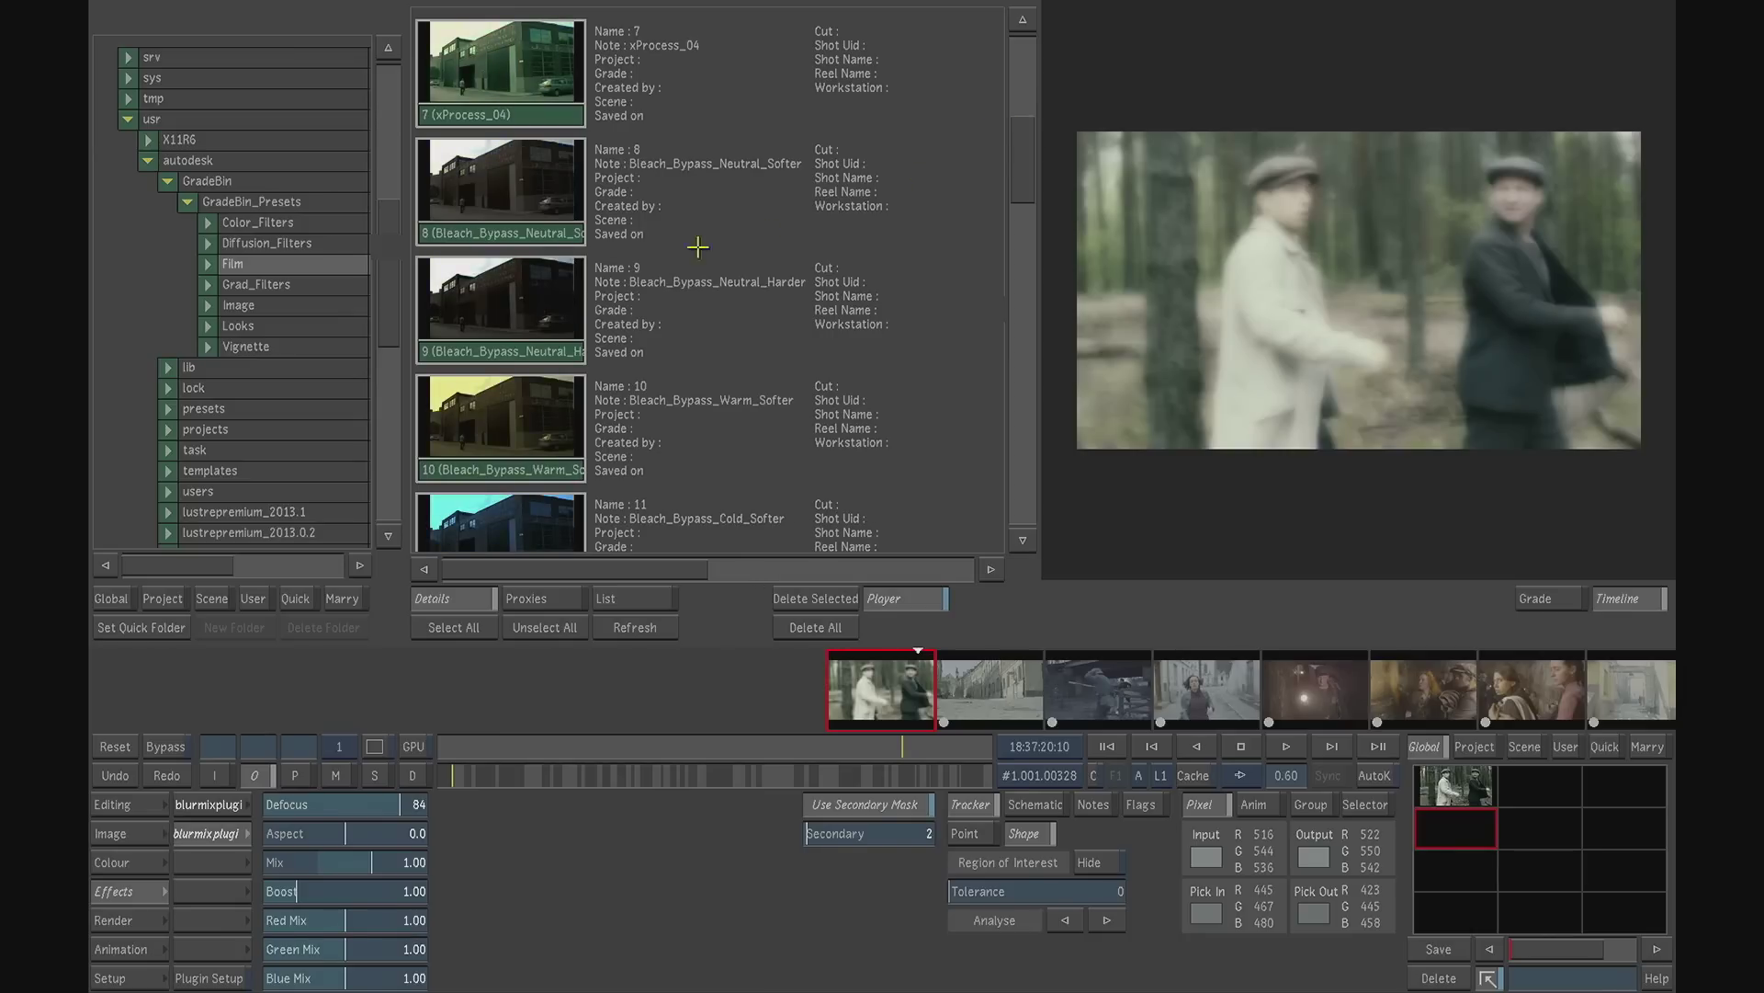
pyautogui.click(509, 351)
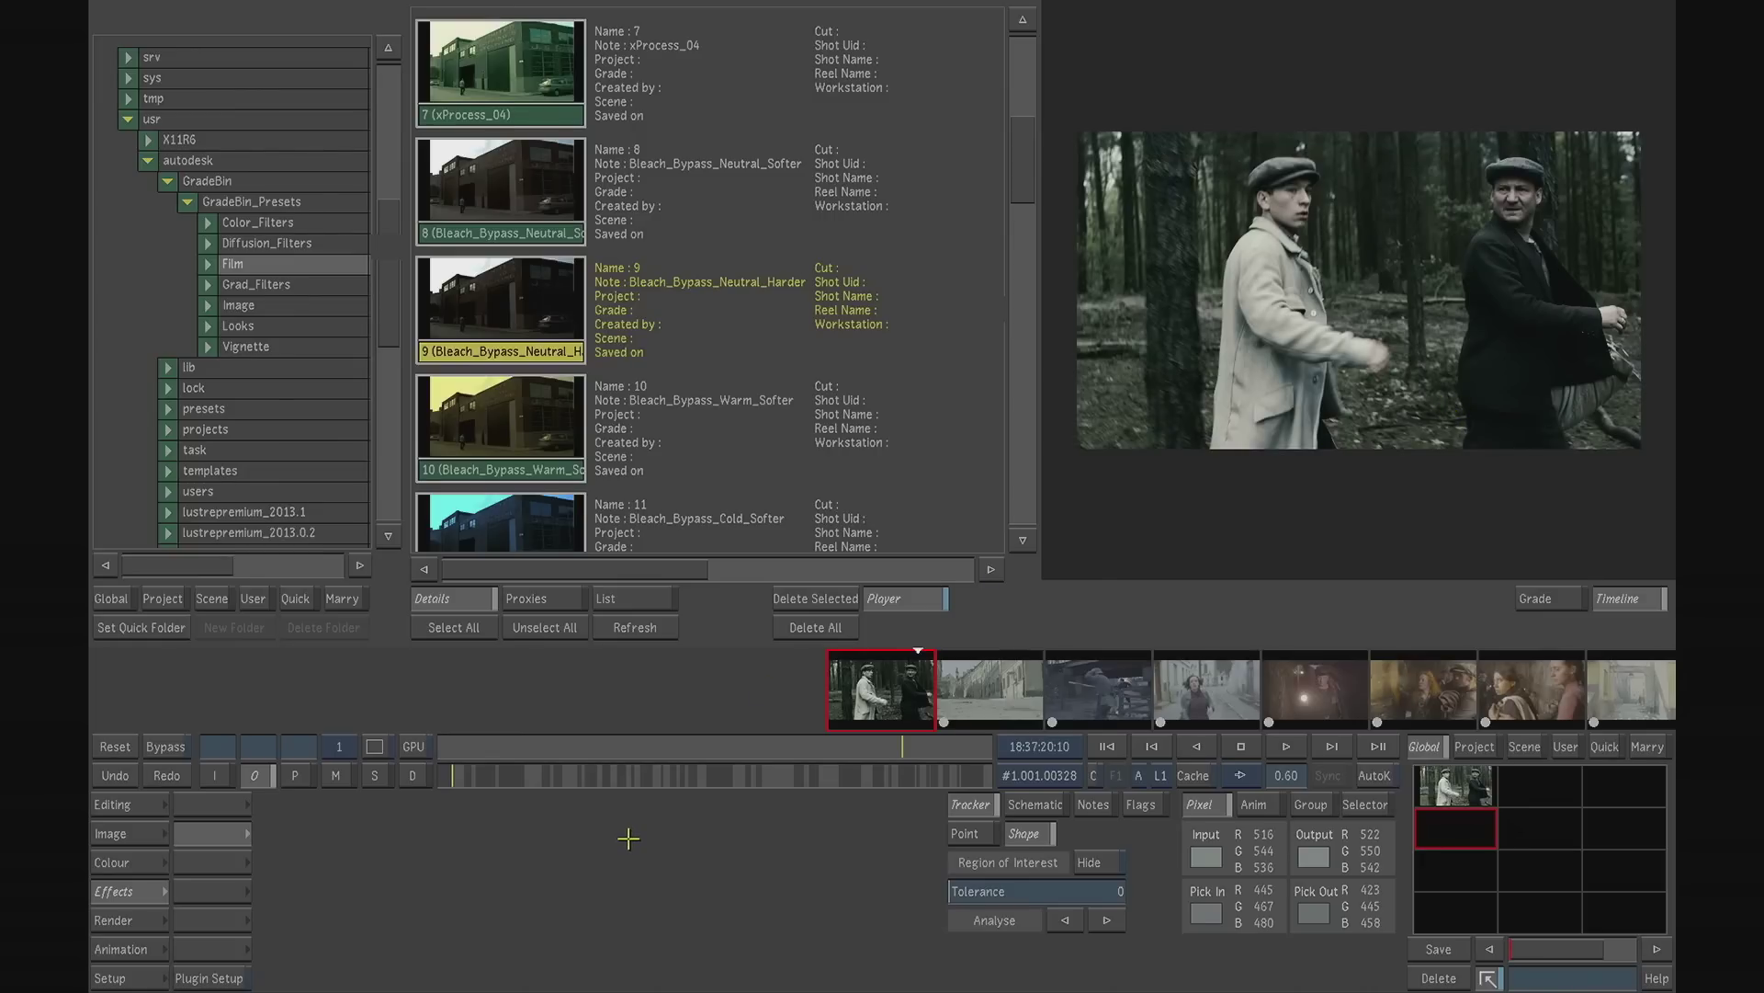
# - Save the bleach bypass grade to the Global grade bin from the Colour page, and recall the saved printbleach grade onto the shot
pyautogui.click(129, 861)
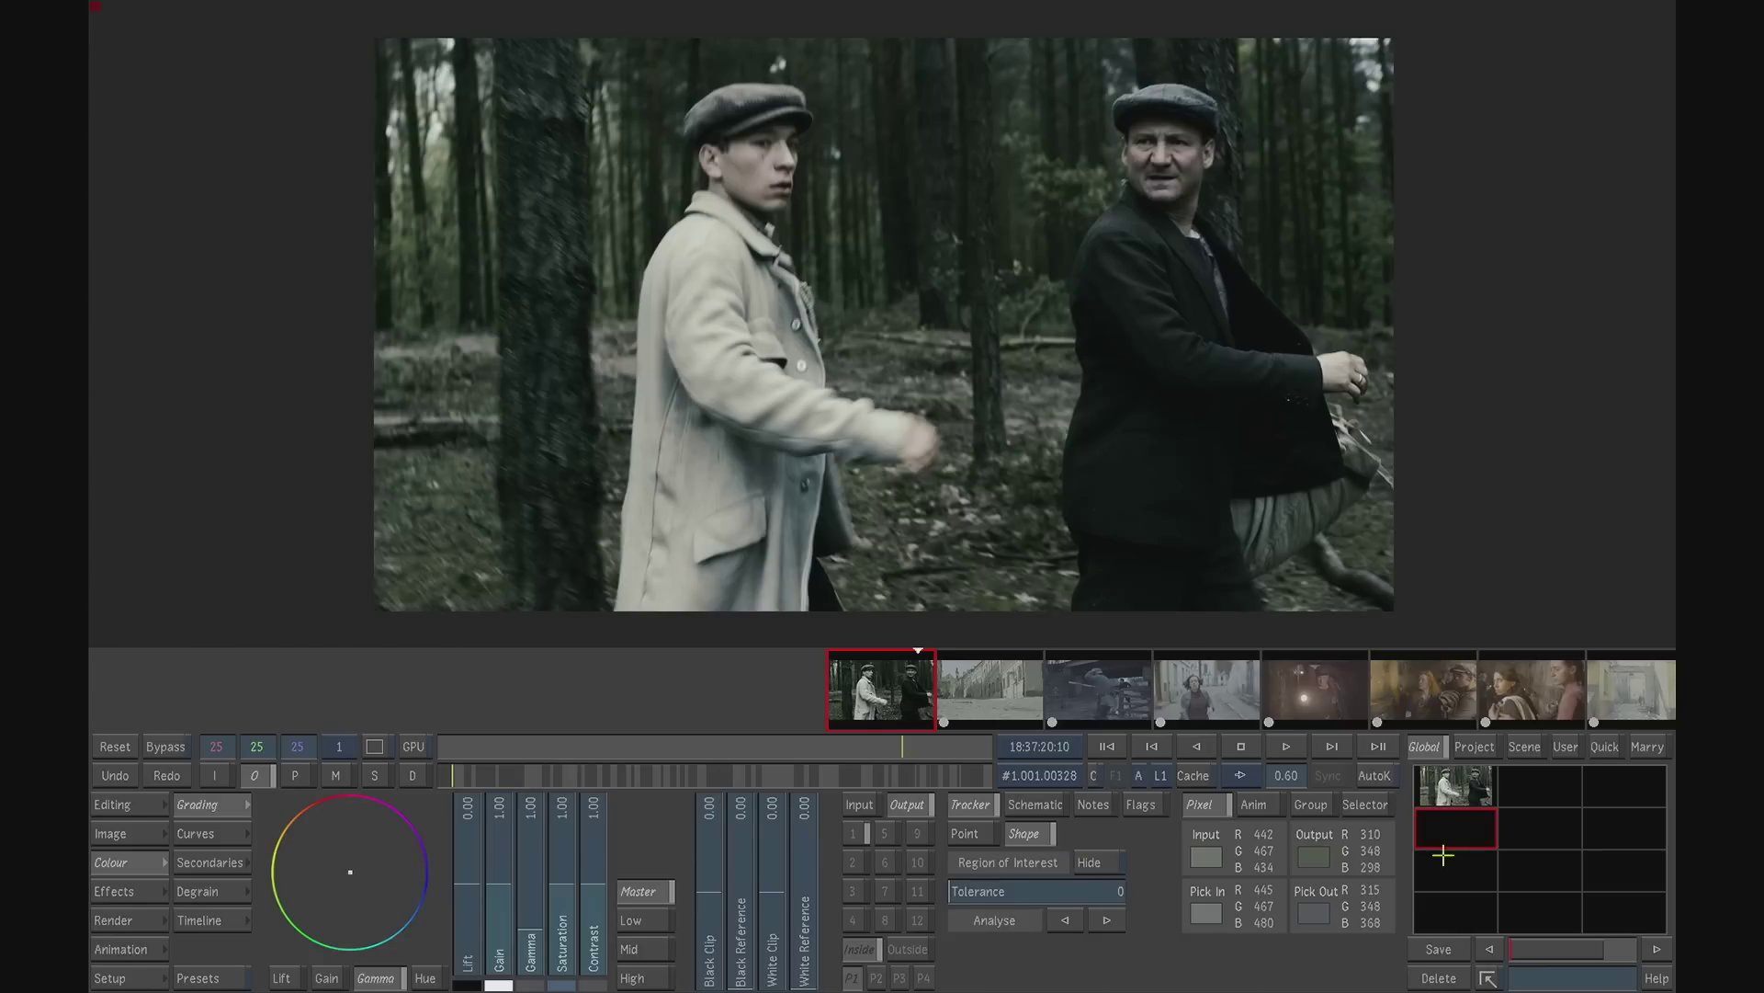
pyautogui.click(1453, 955)
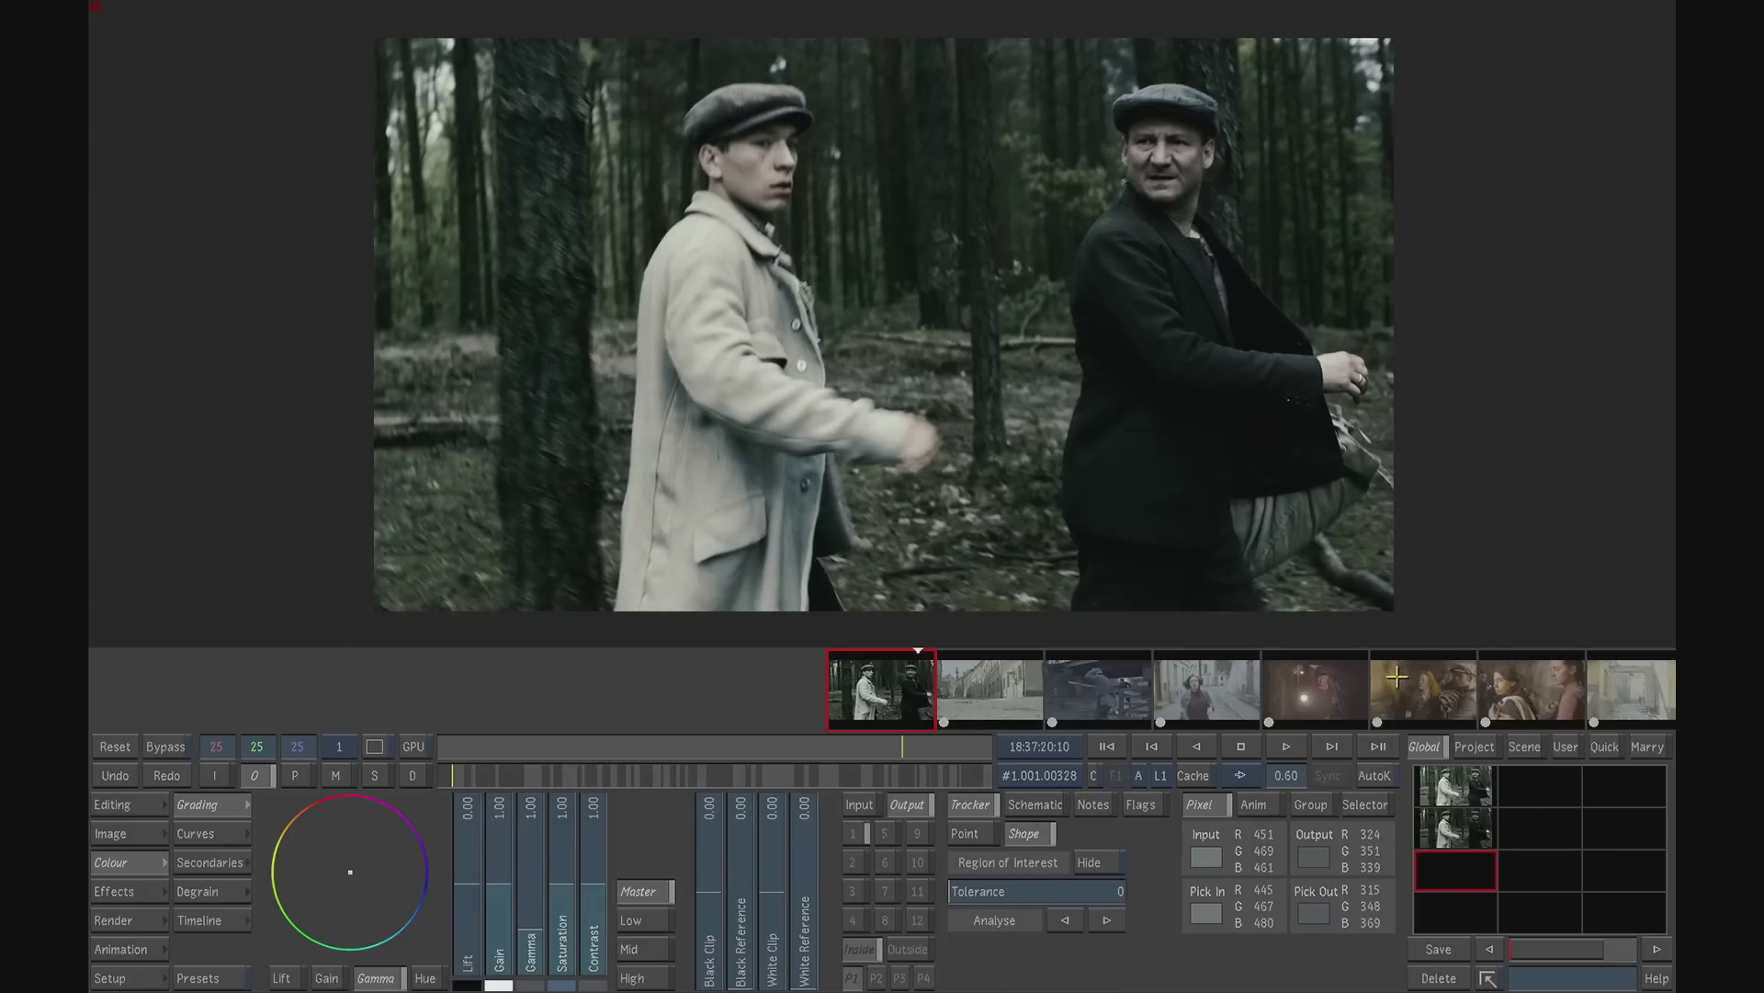
pyautogui.click(1440, 784)
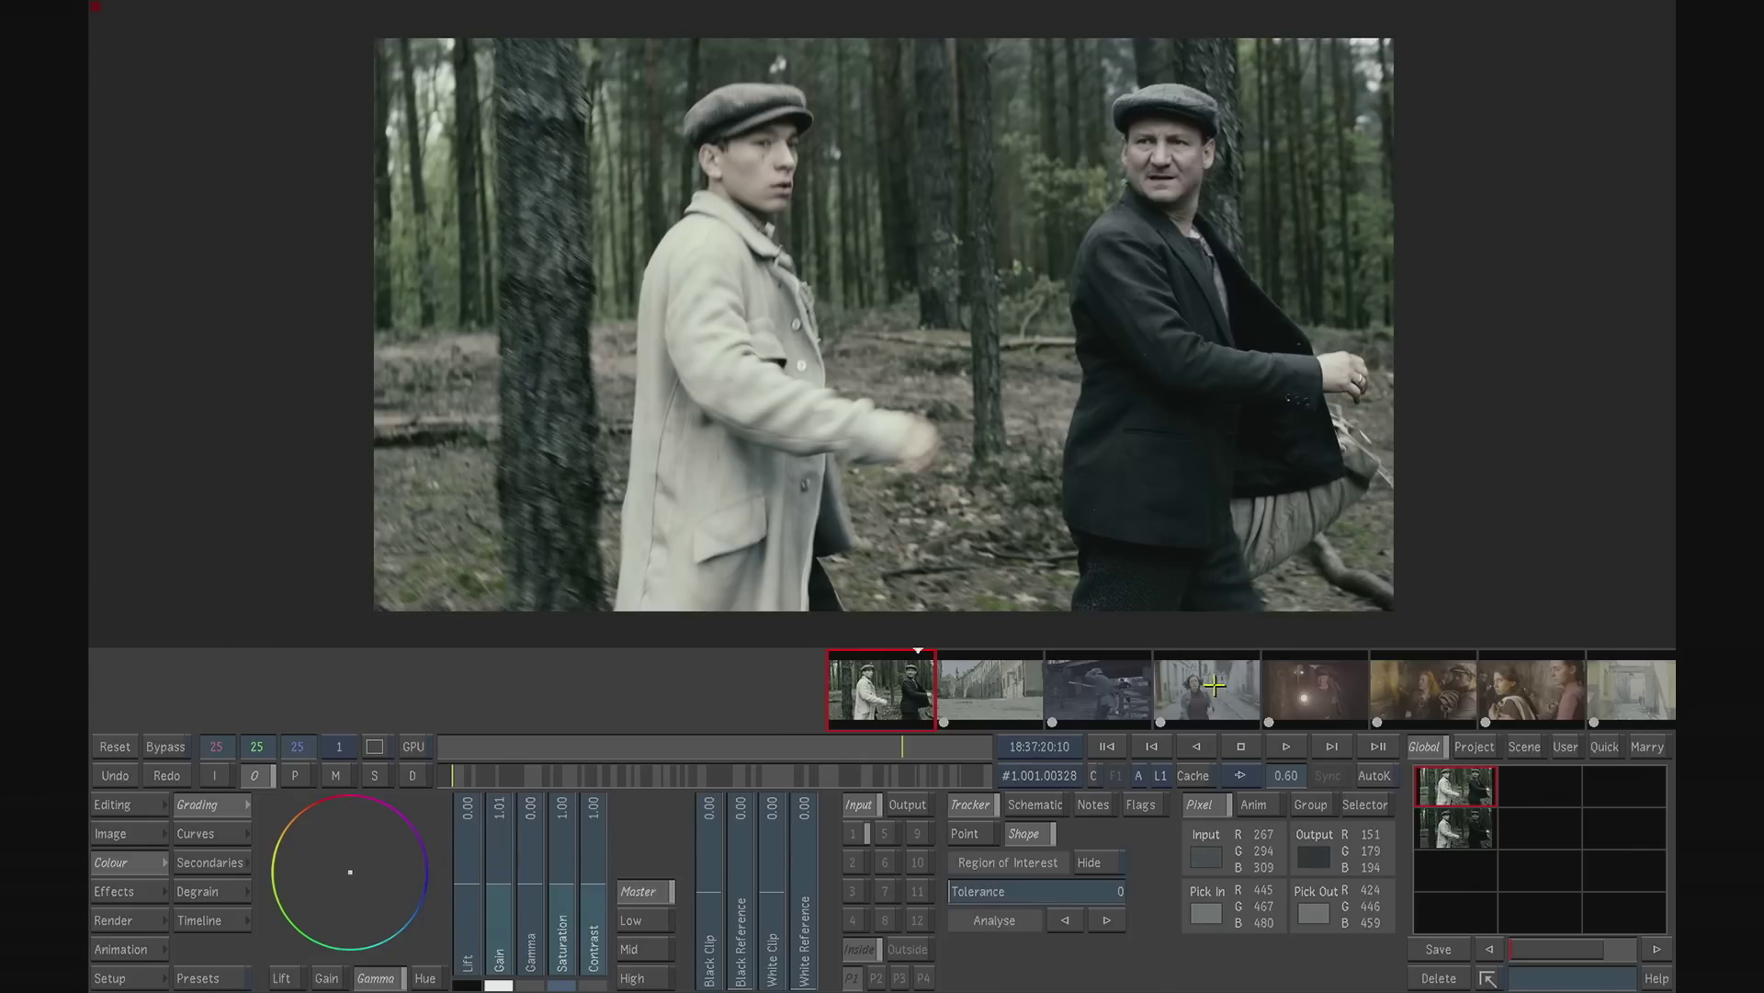
# - While playing the first shot from its start, adjust its gamma colour balance, lower lift to -2.75 and set saturation to 0.61
pyautogui.click(1109, 743)
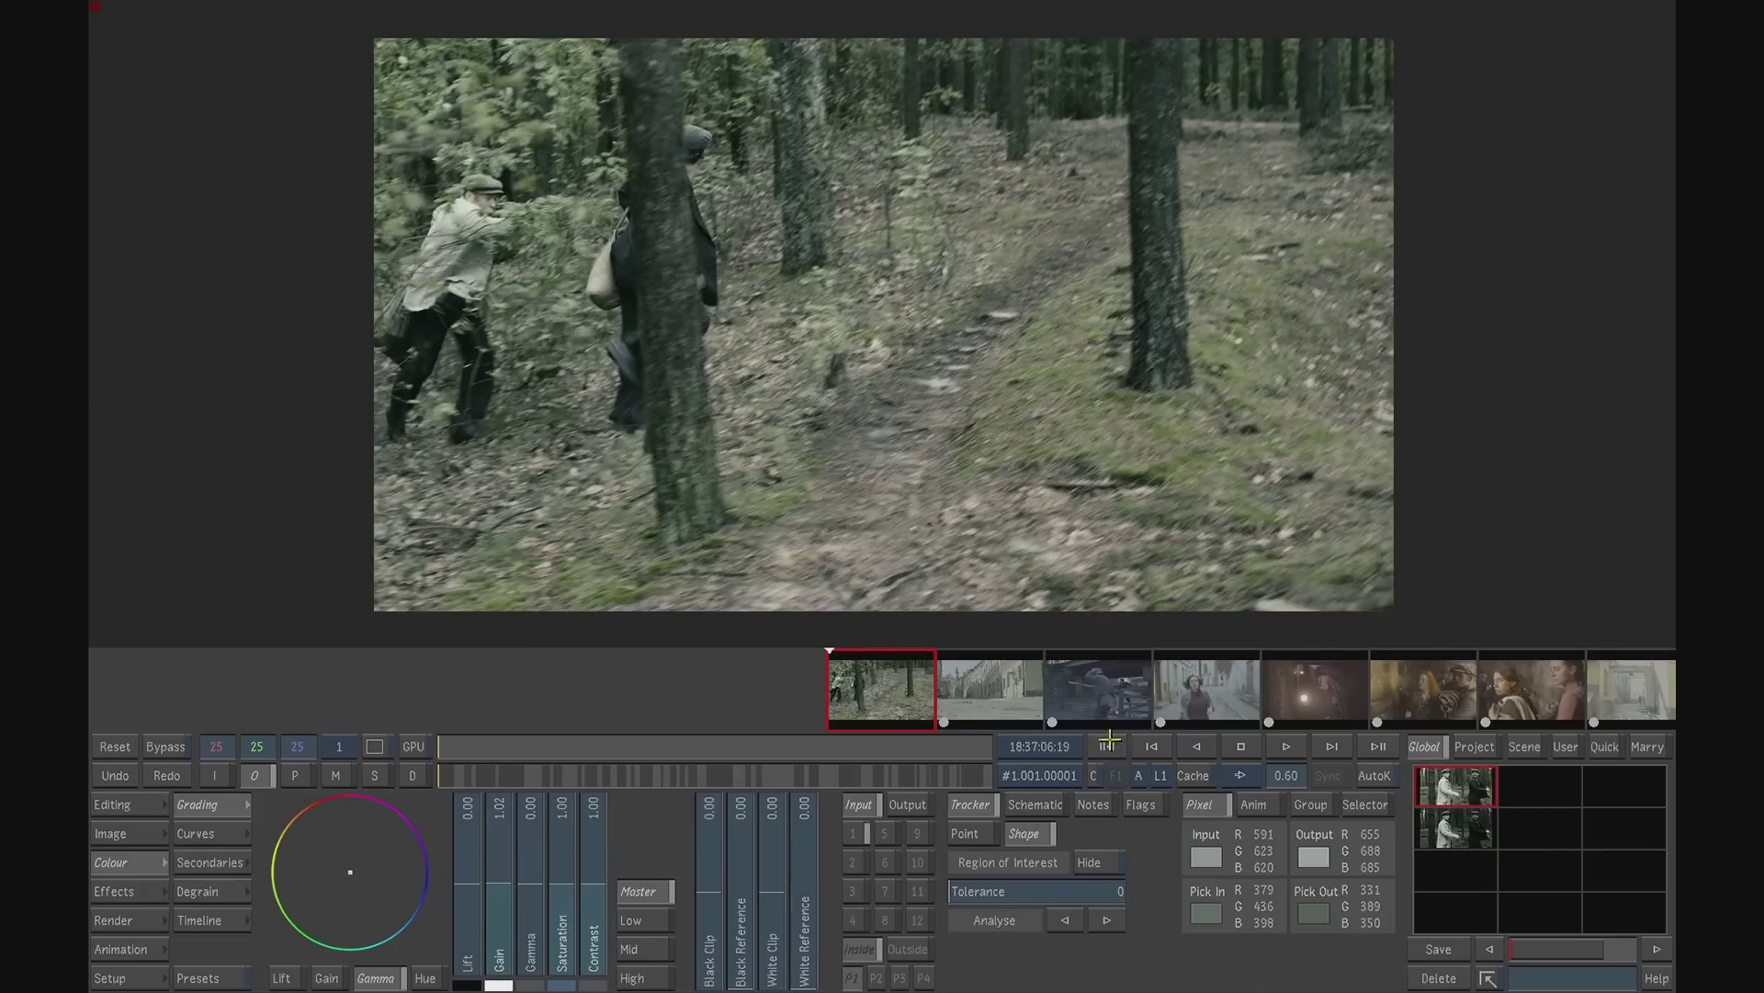
pyautogui.click(1286, 746)
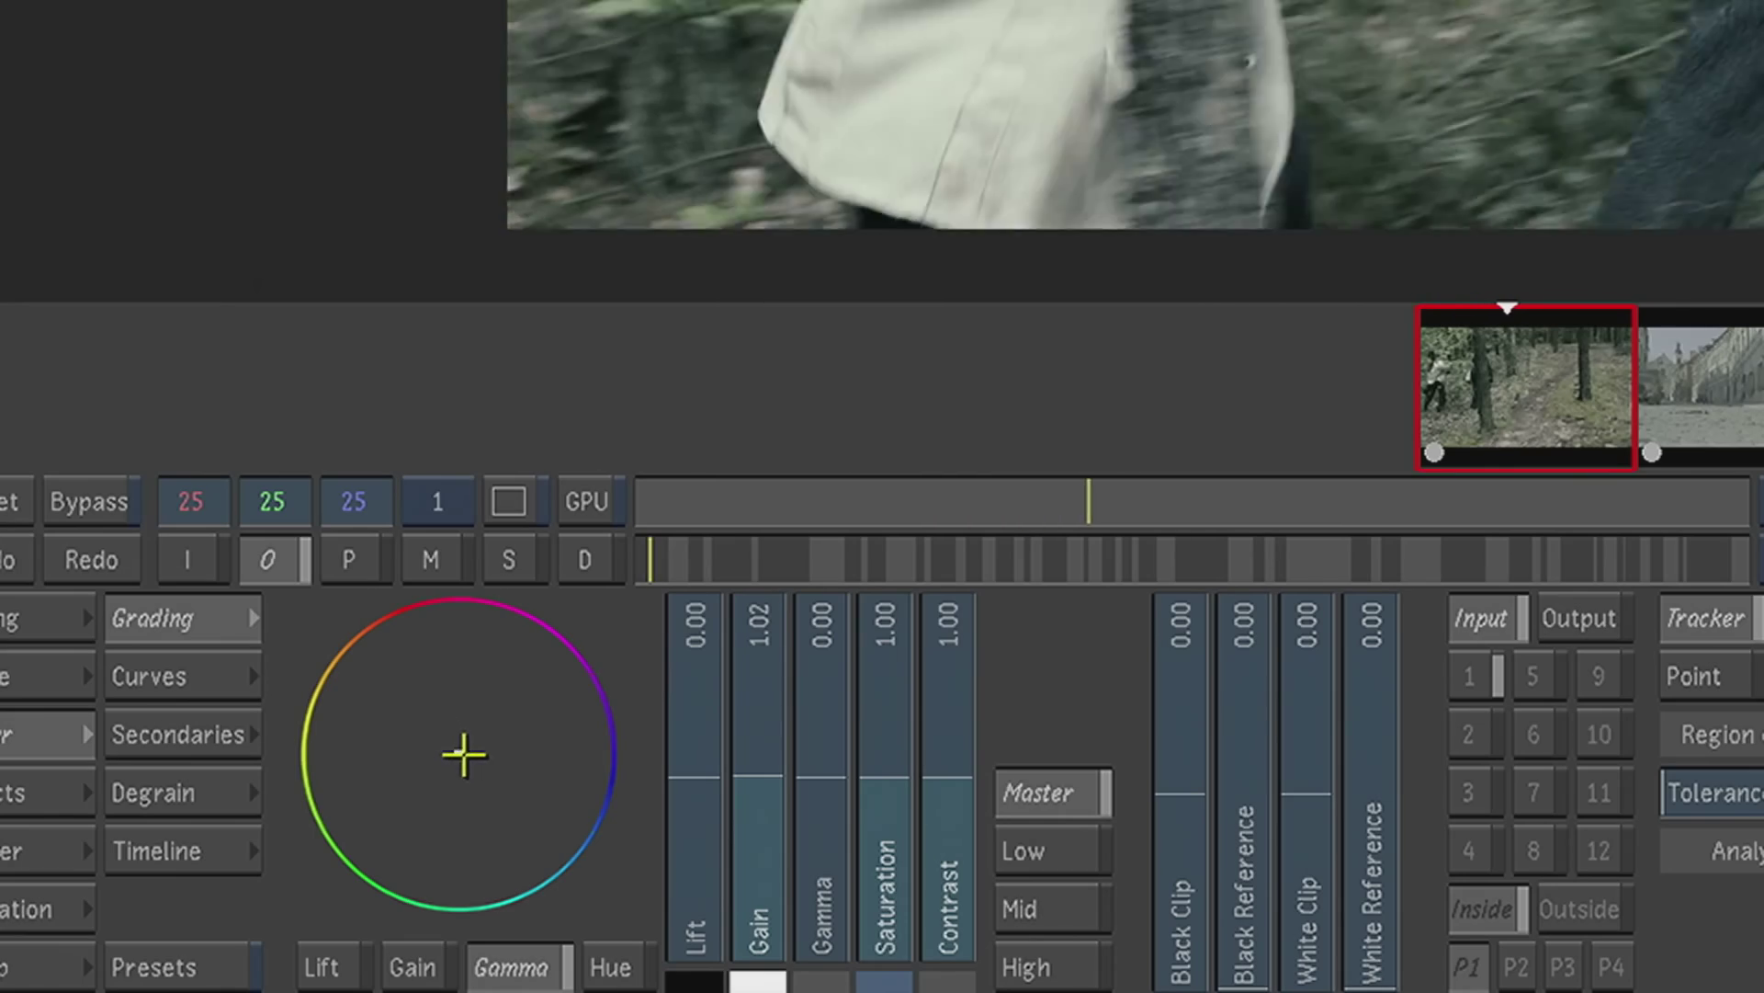
pyautogui.moveTo(464, 756); pyautogui.dragTo(590, 857)
pyautogui.click(411, 965)
pyautogui.click(497, 965)
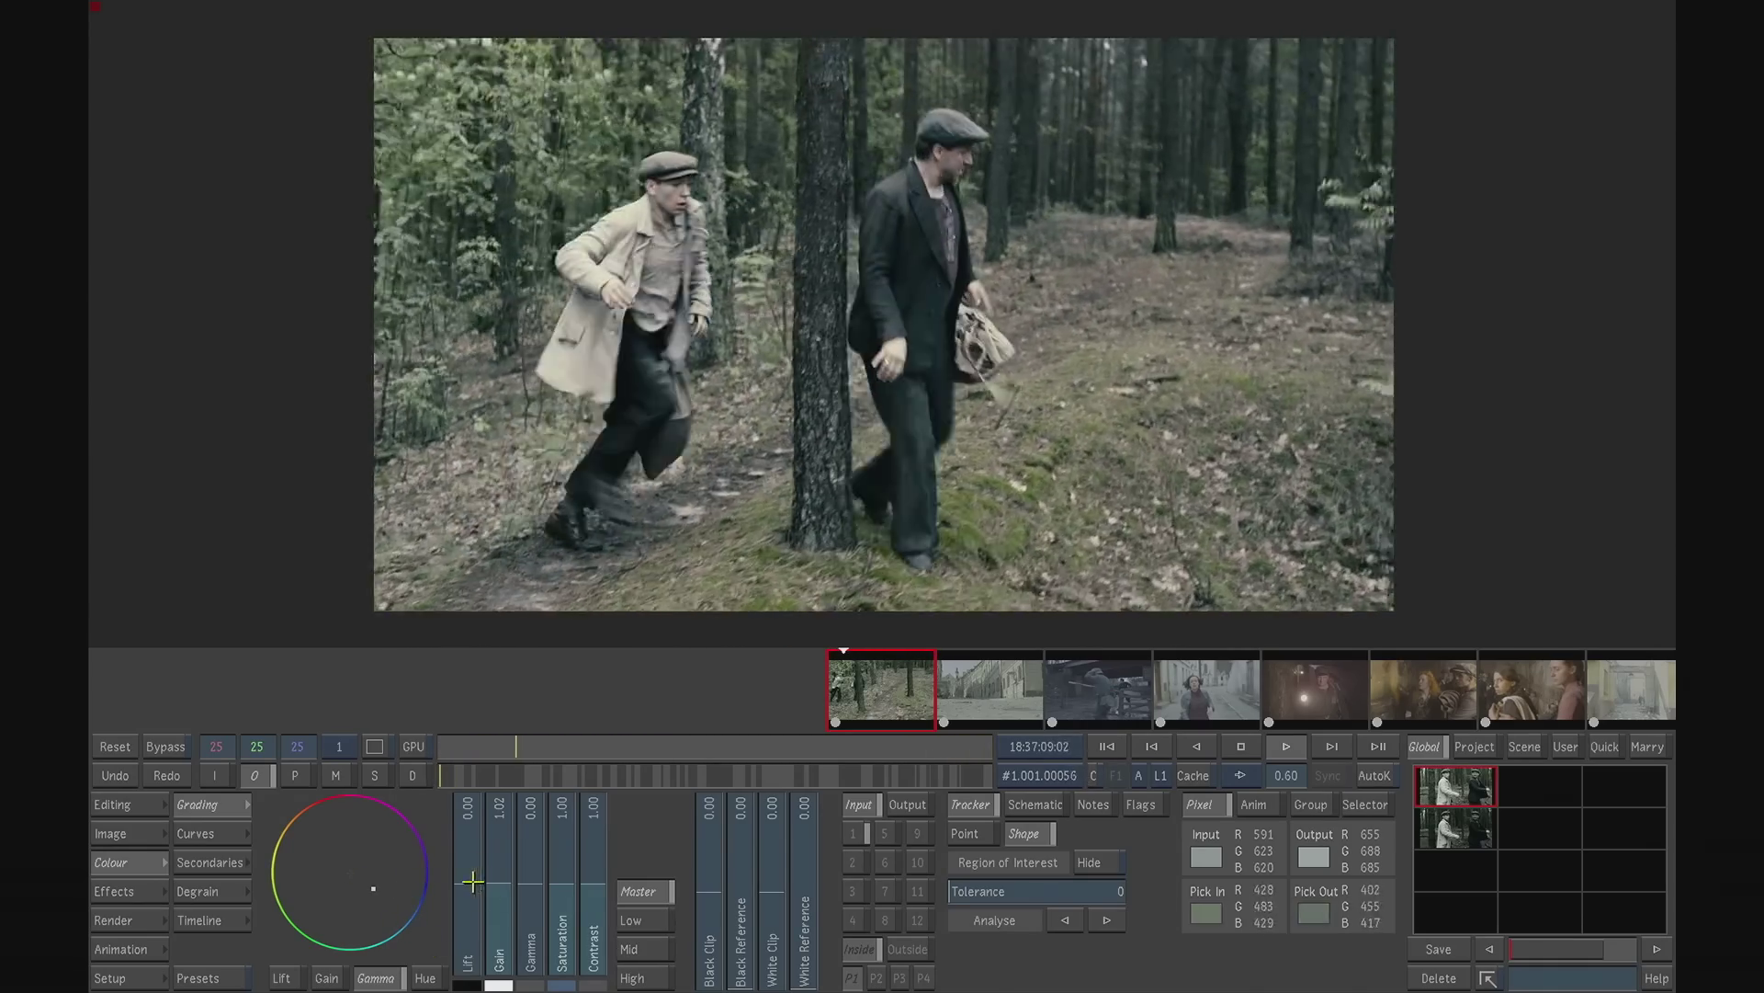
pyautogui.moveTo(470, 872); pyautogui.dragTo(562, 914)
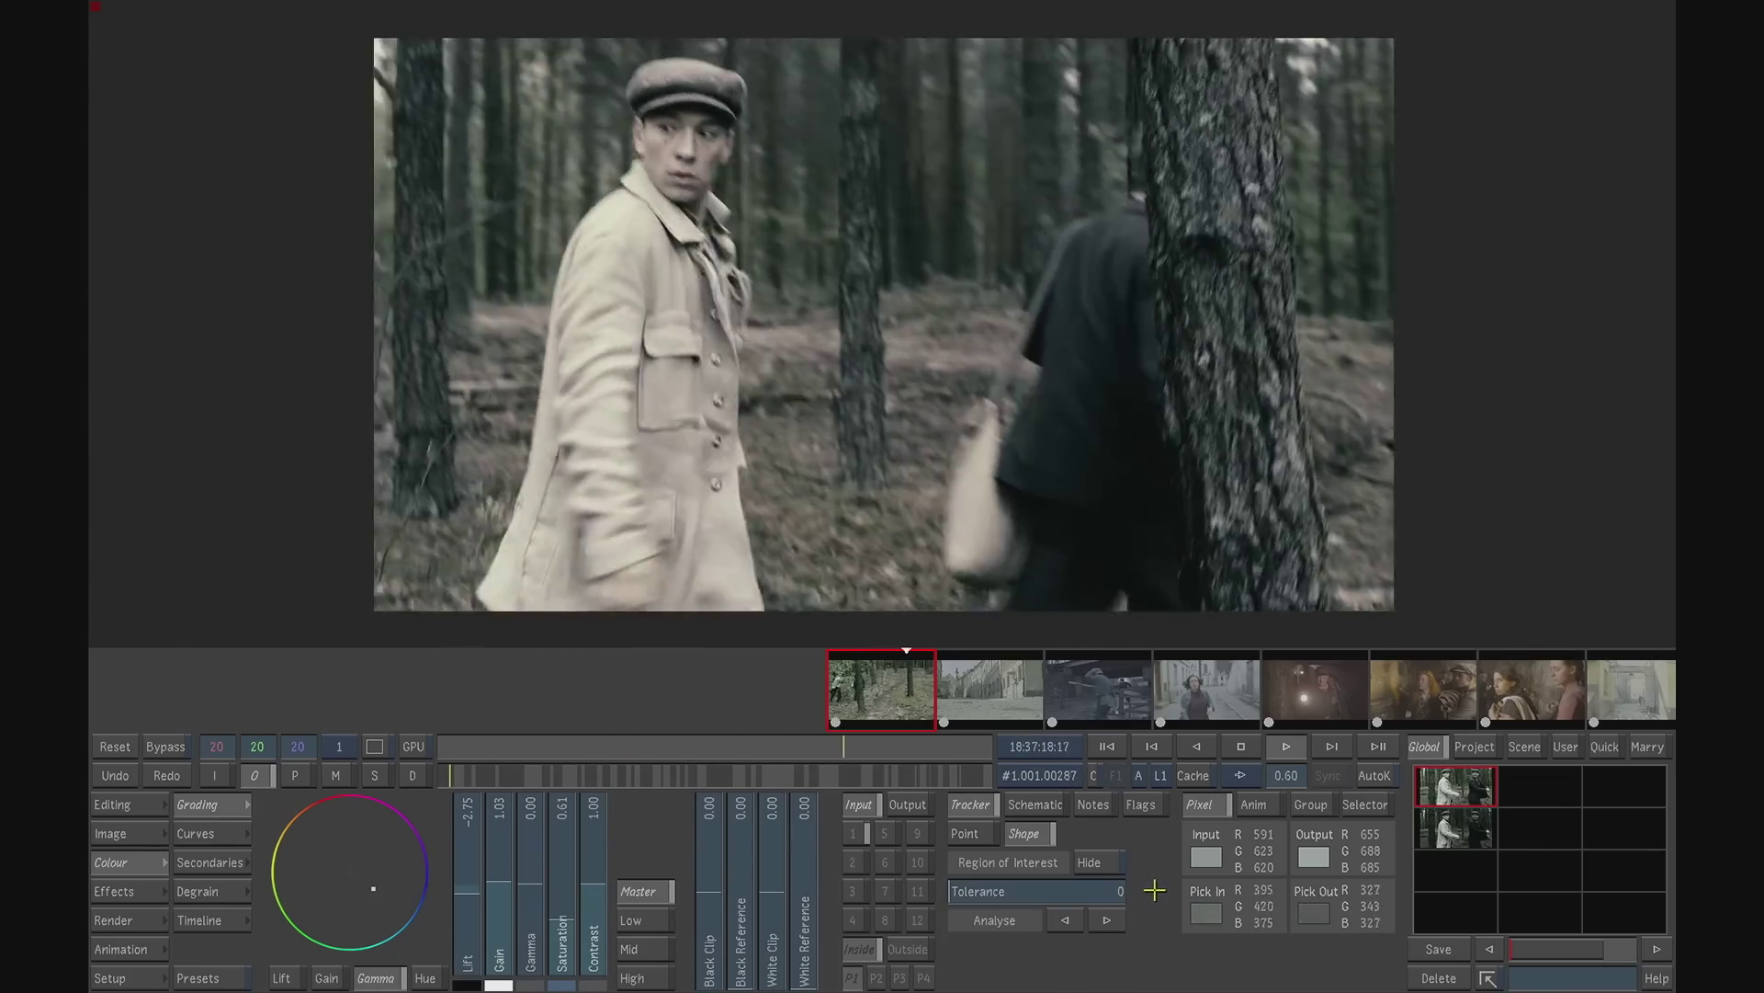
pyautogui.click(1240, 746)
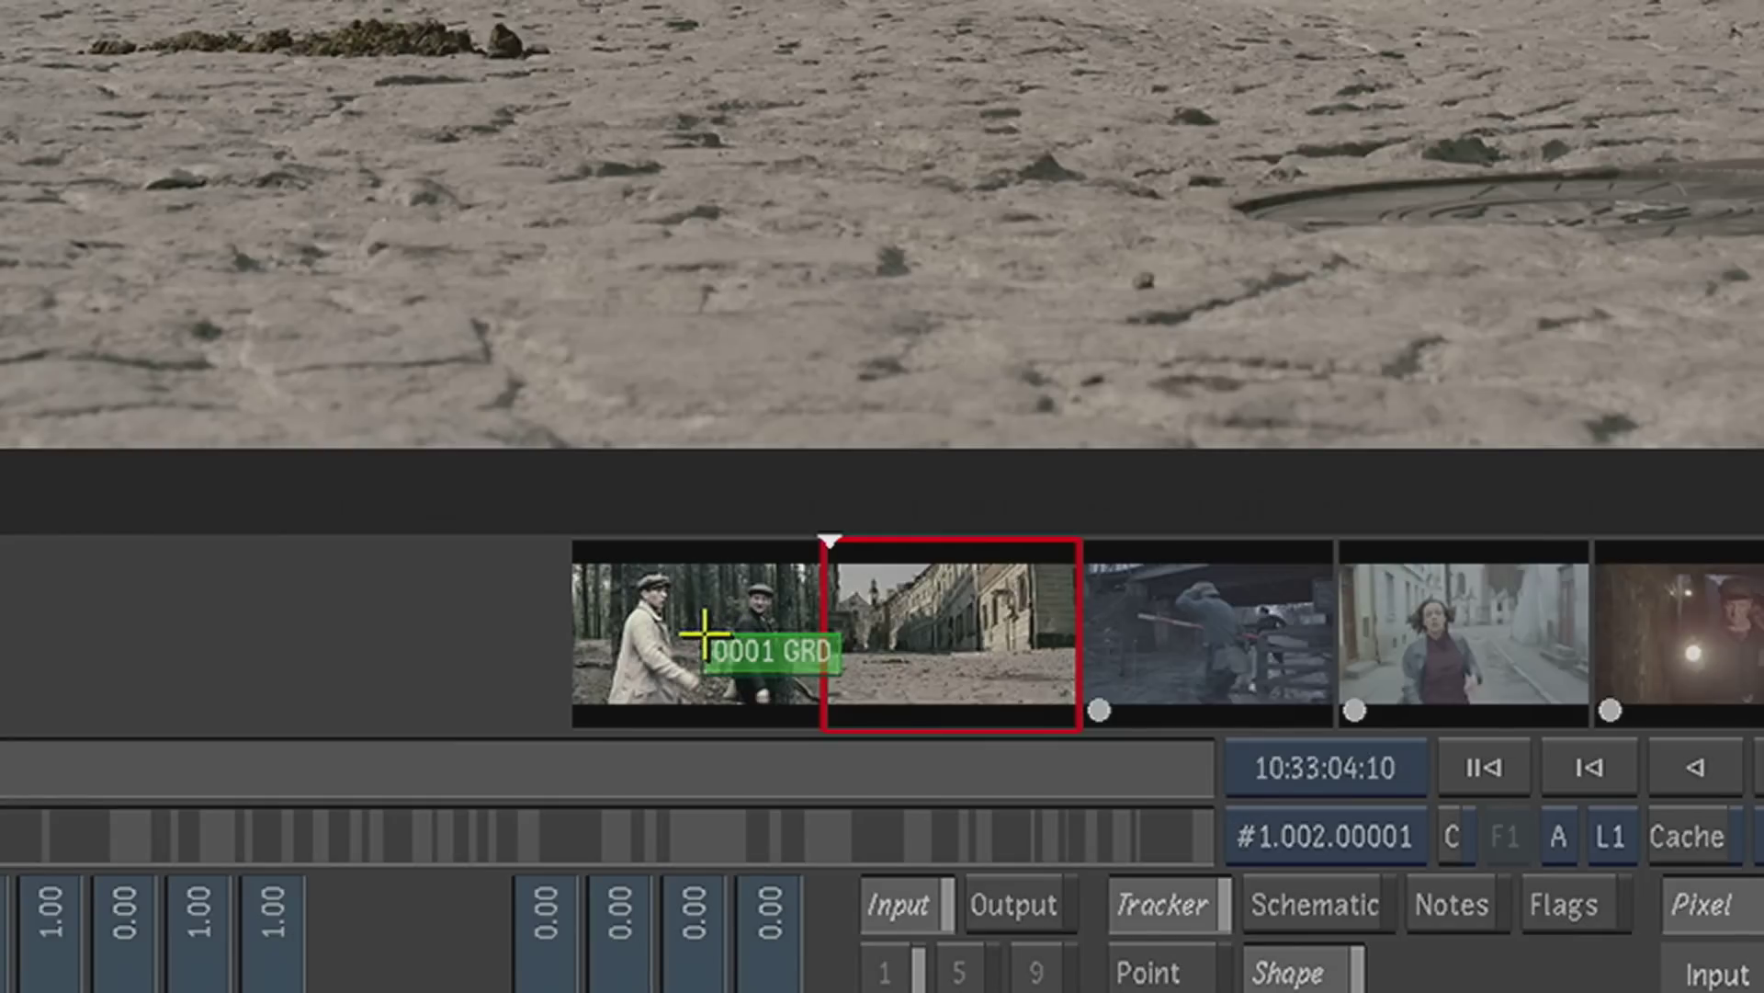
# - Copy the first shot's grade to the second shot and onto the selected group of the second to fourth shots
pyautogui.moveTo(705, 634); pyautogui.dragTo(918, 610)
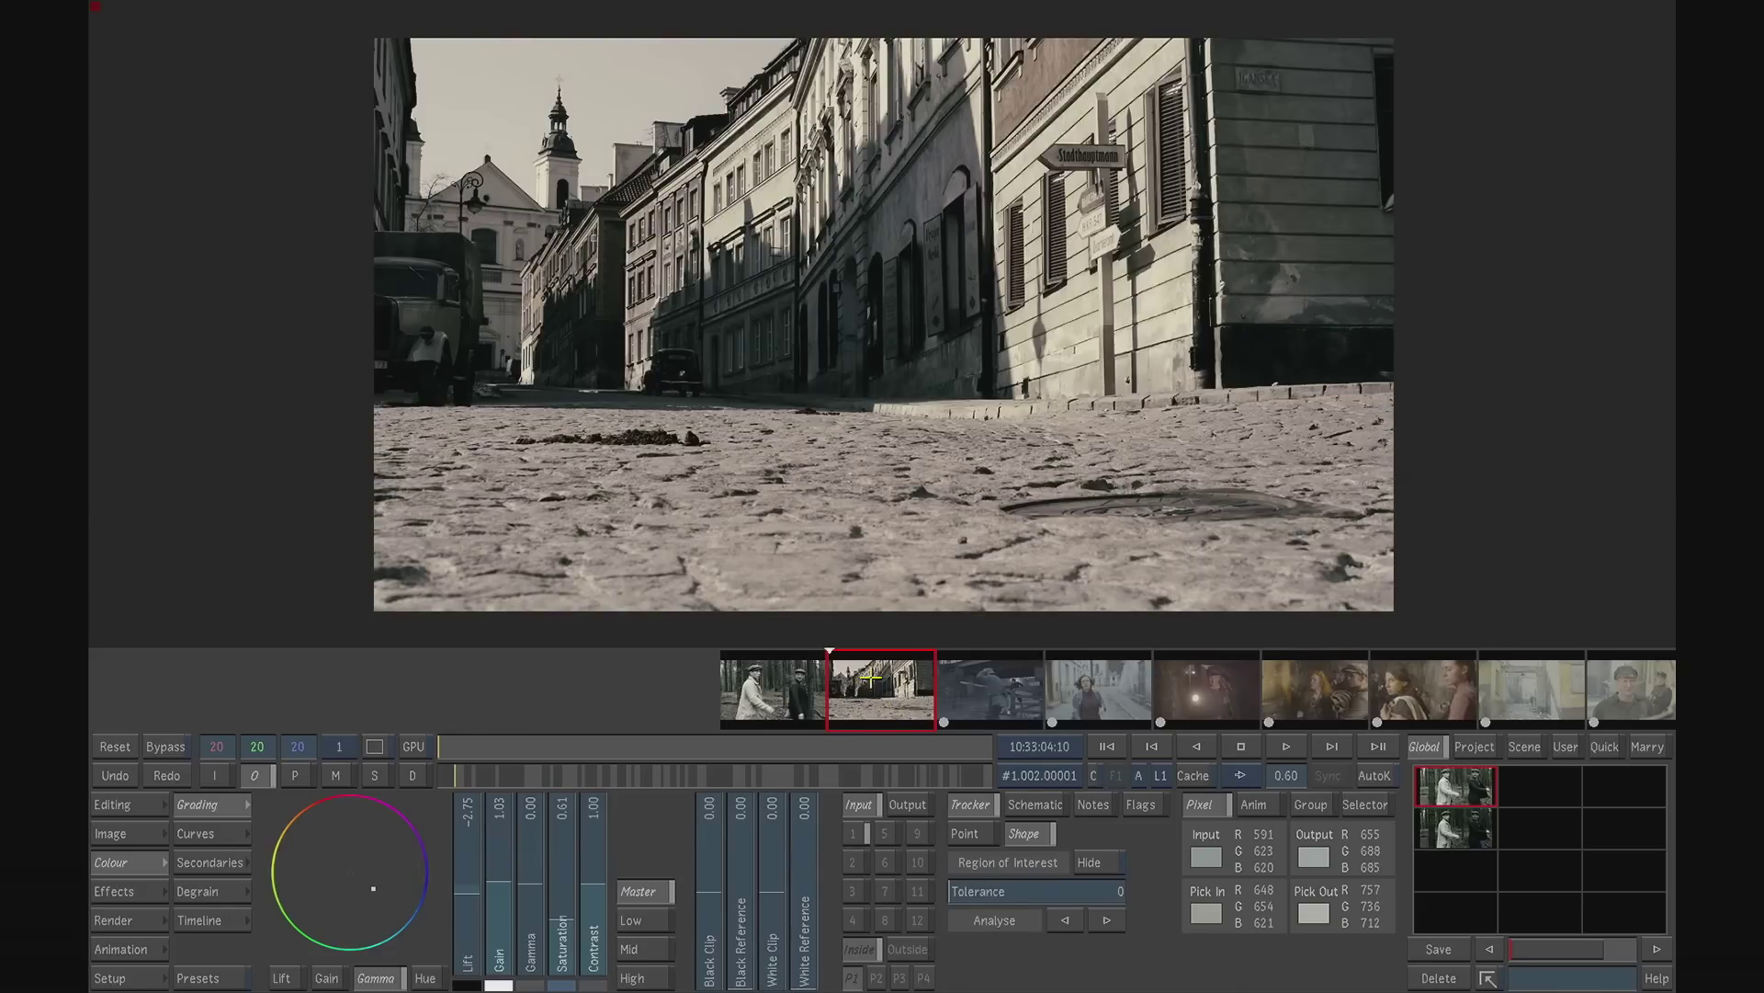
pyautogui.moveTo(891, 695); pyautogui.dragTo(1132, 690)
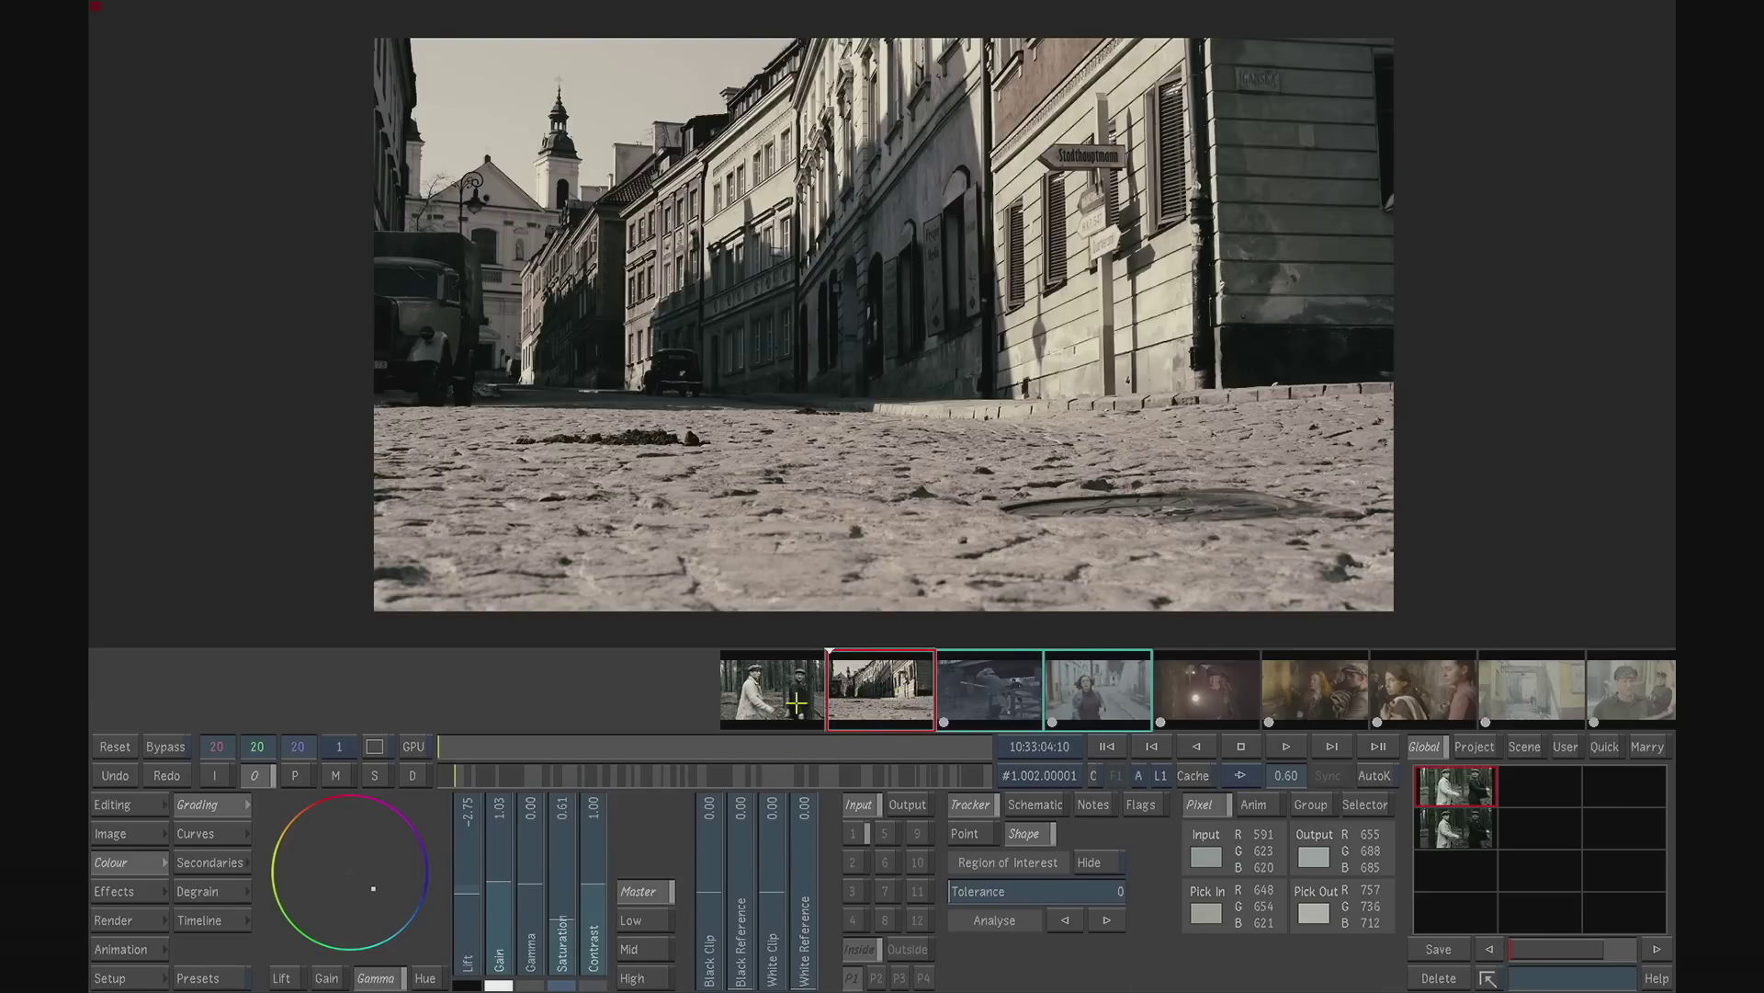
pyautogui.click(1057, 696)
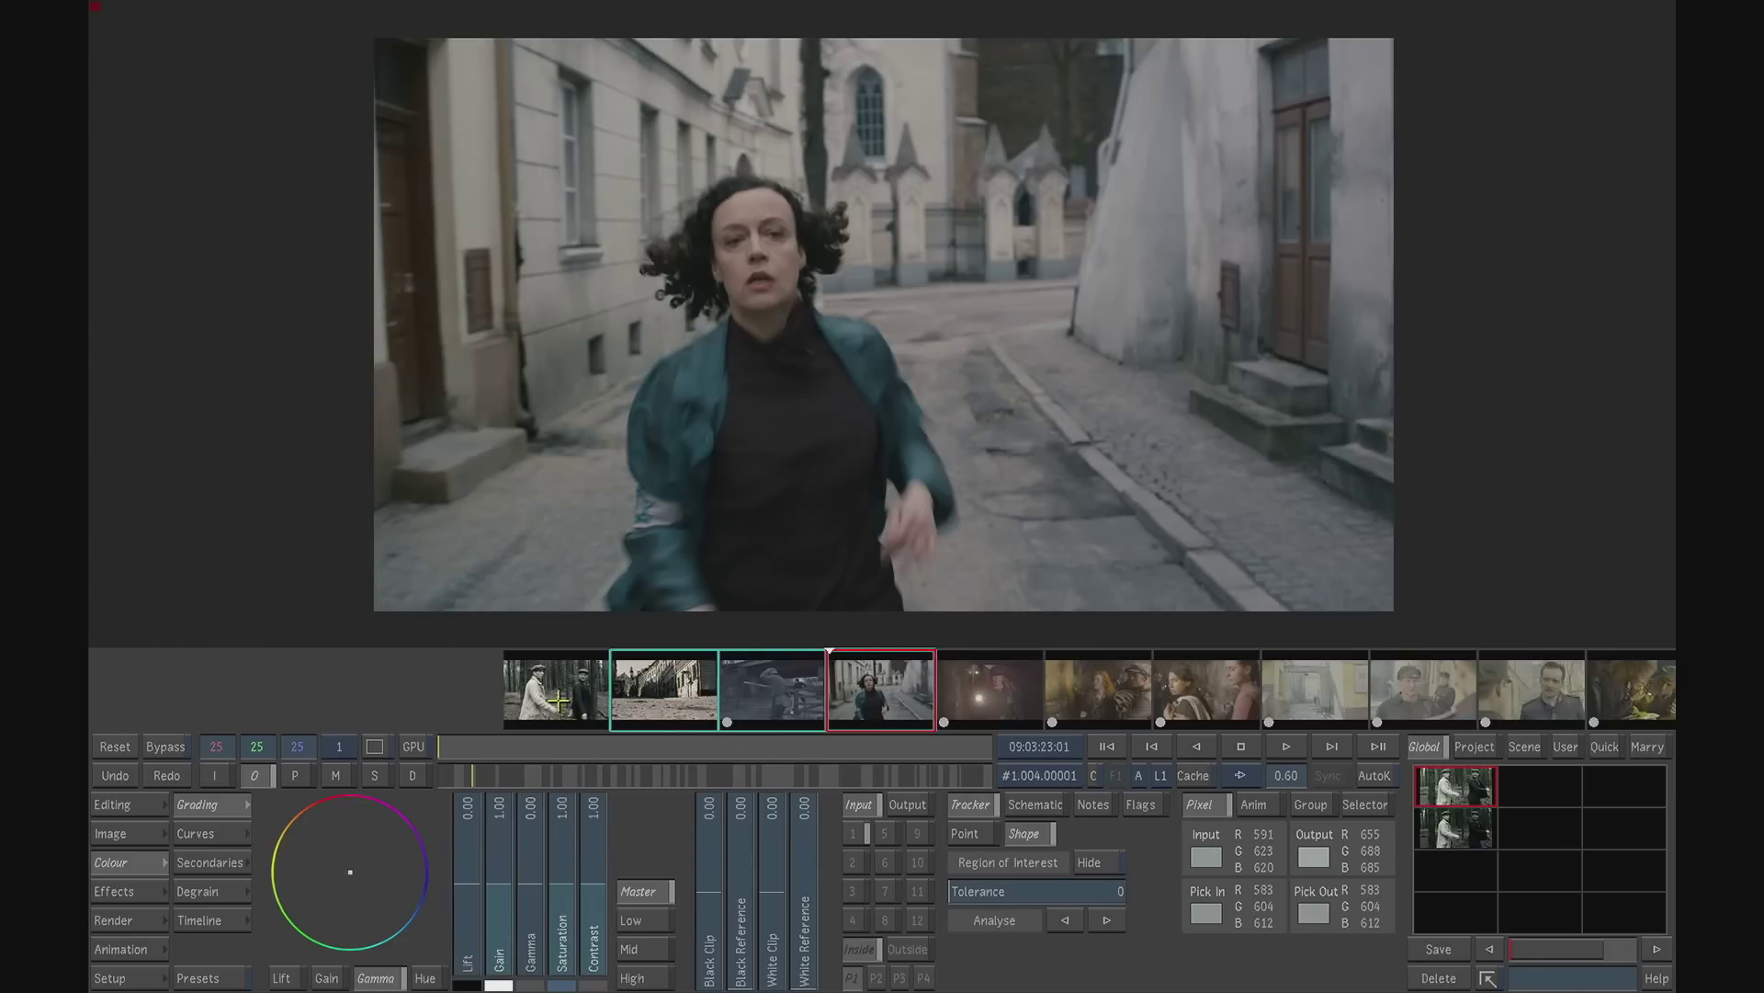
pyautogui.click(684, 703)
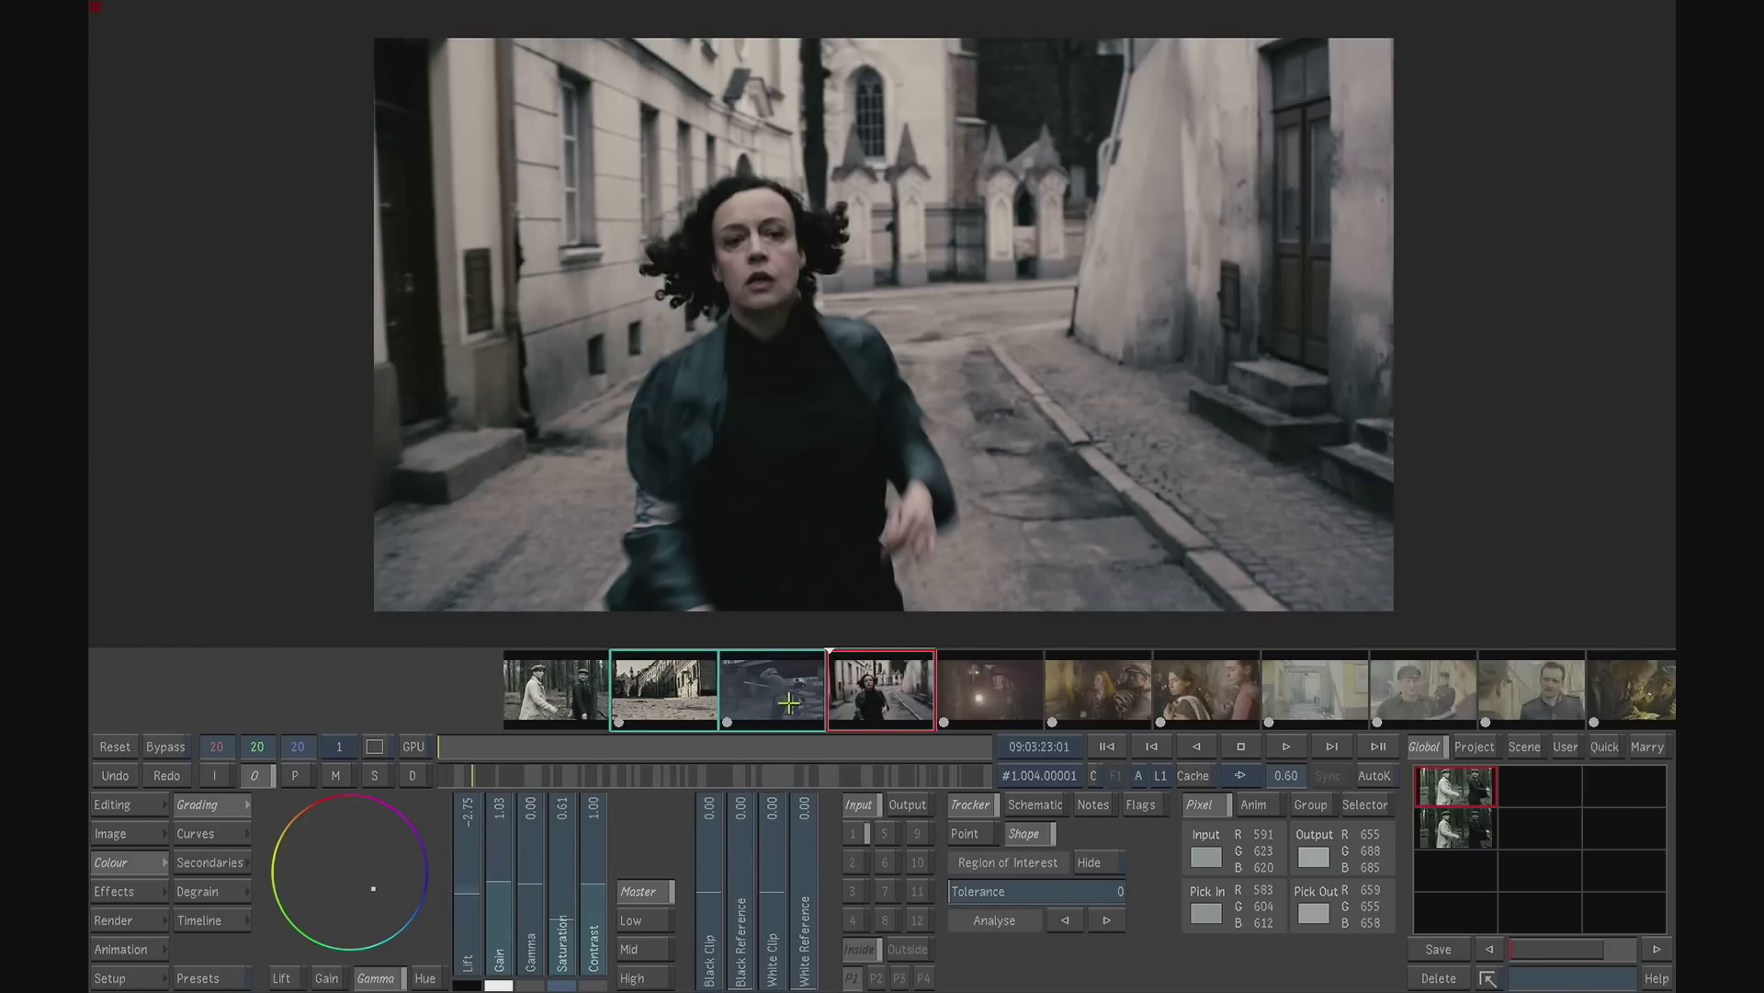
pyautogui.click(796, 702)
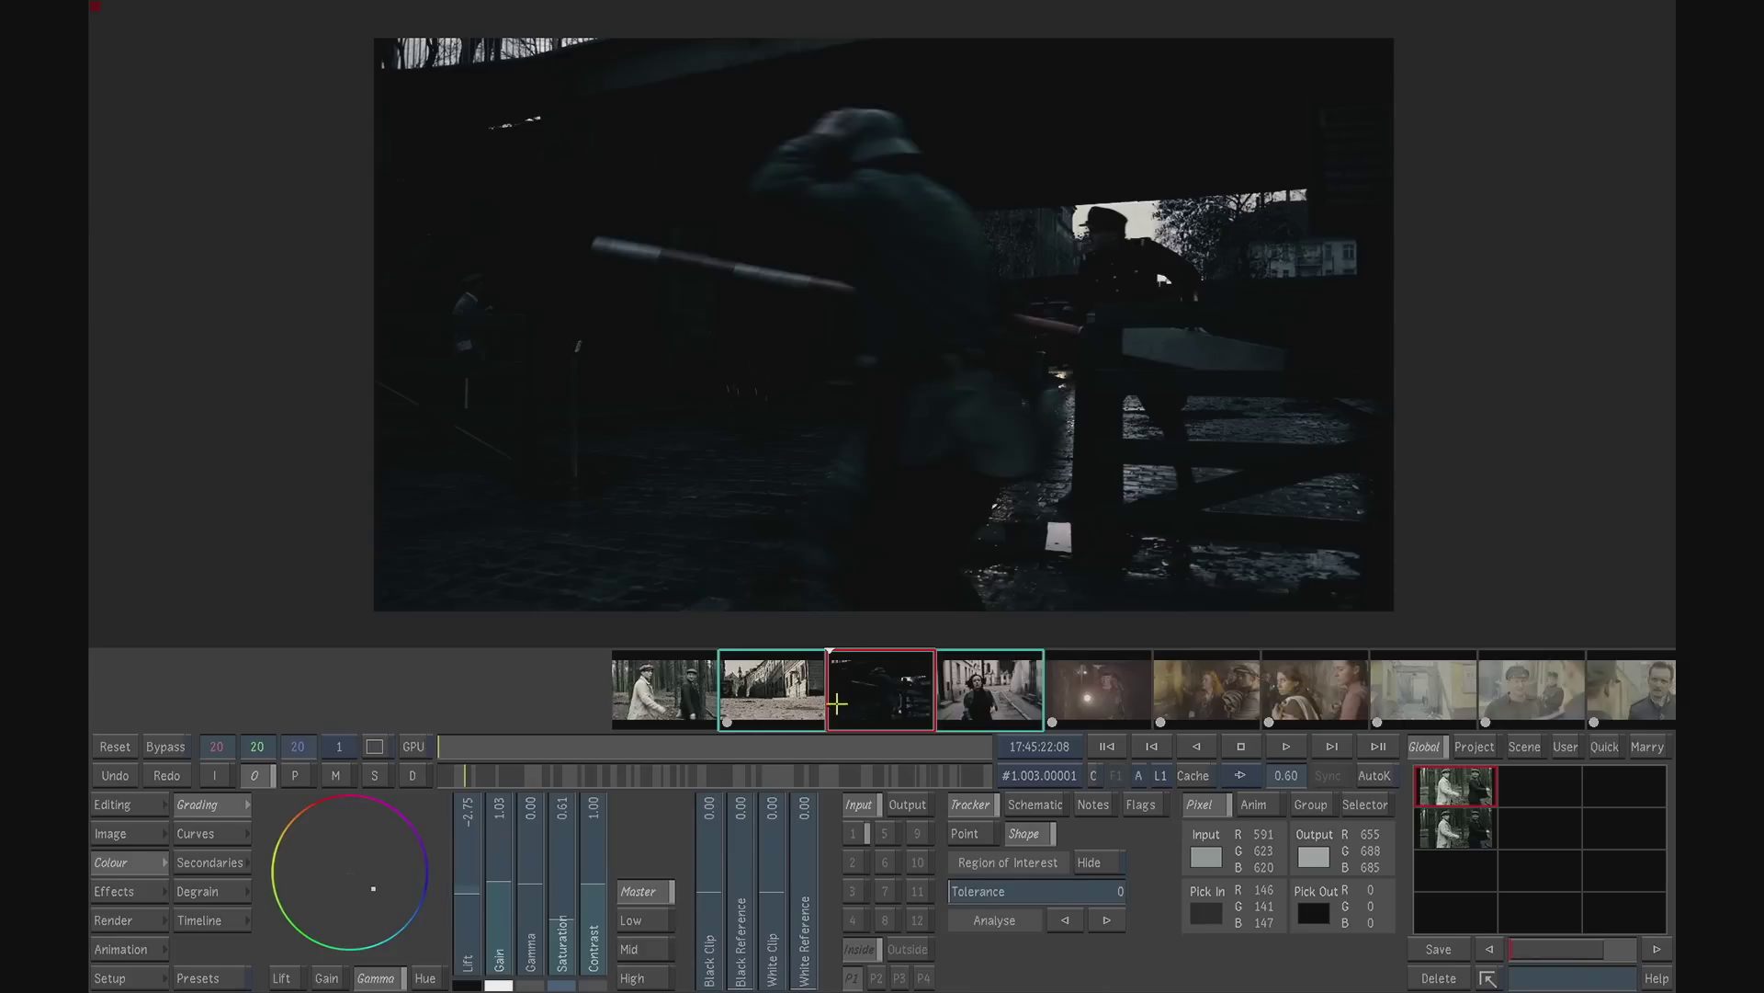
pyautogui.click(951, 696)
pyautogui.click(863, 685)
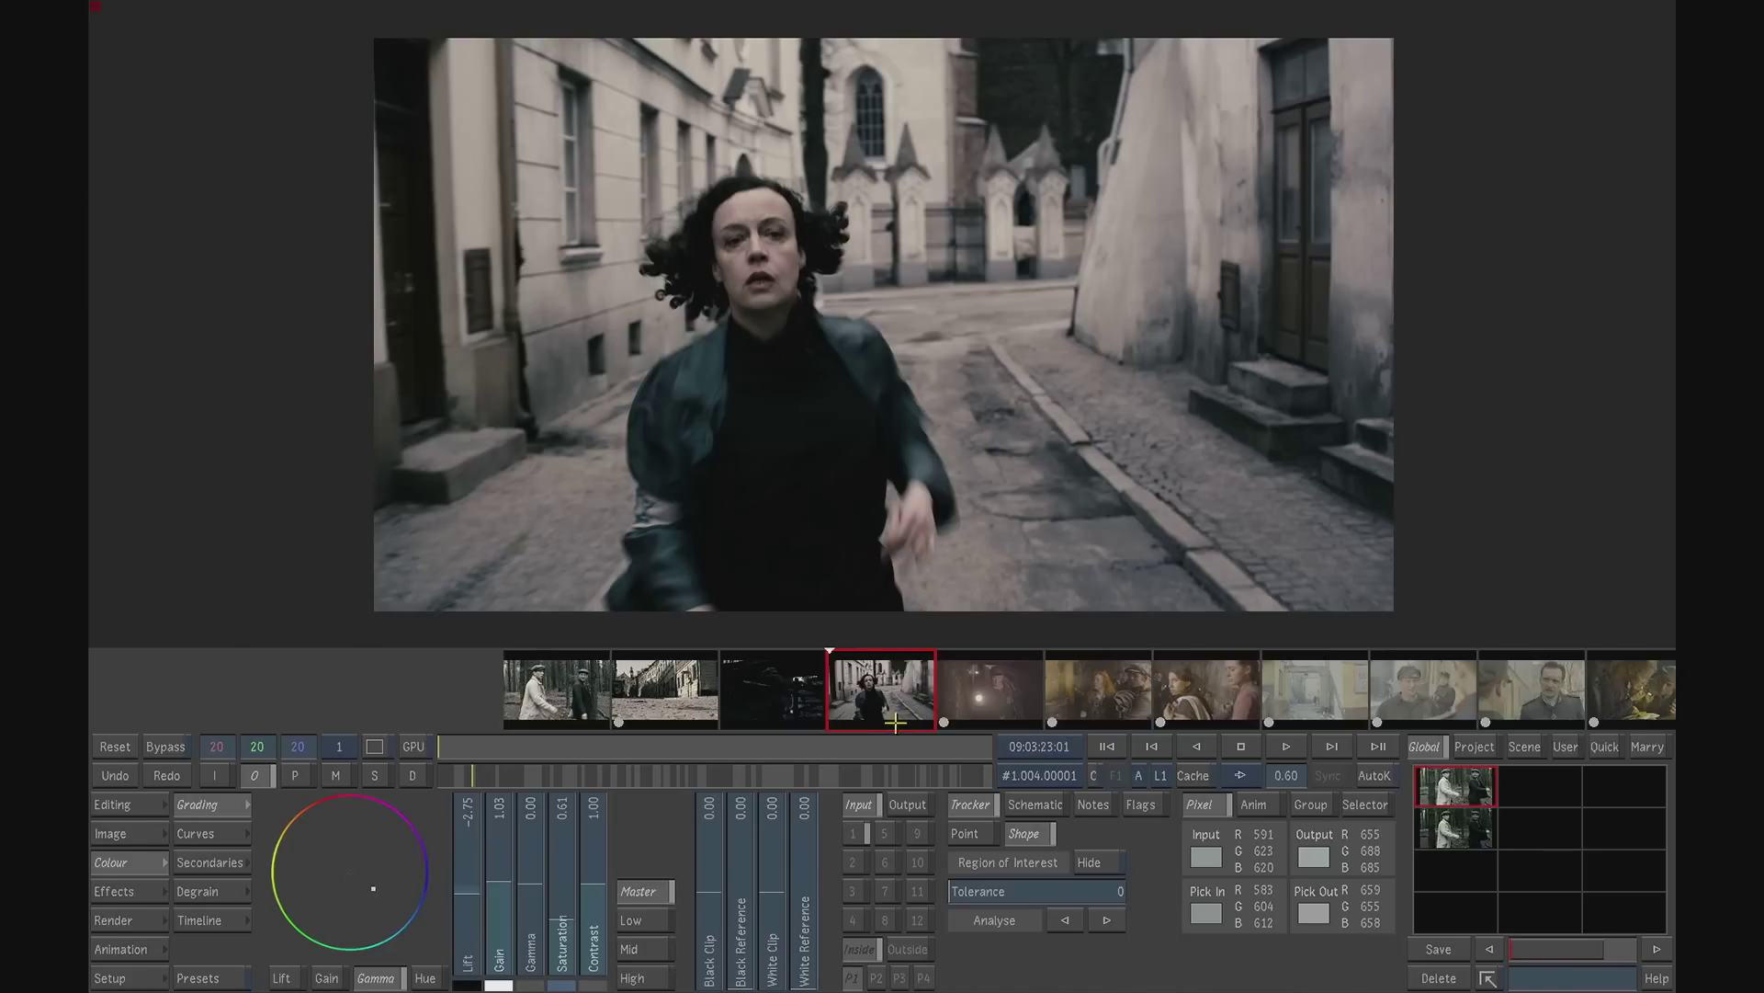
# - Select the courtyard gateway shot and the two shots after it, and copy the black-and-white-looking bleach grade onto all three
pyautogui.click(1314, 695)
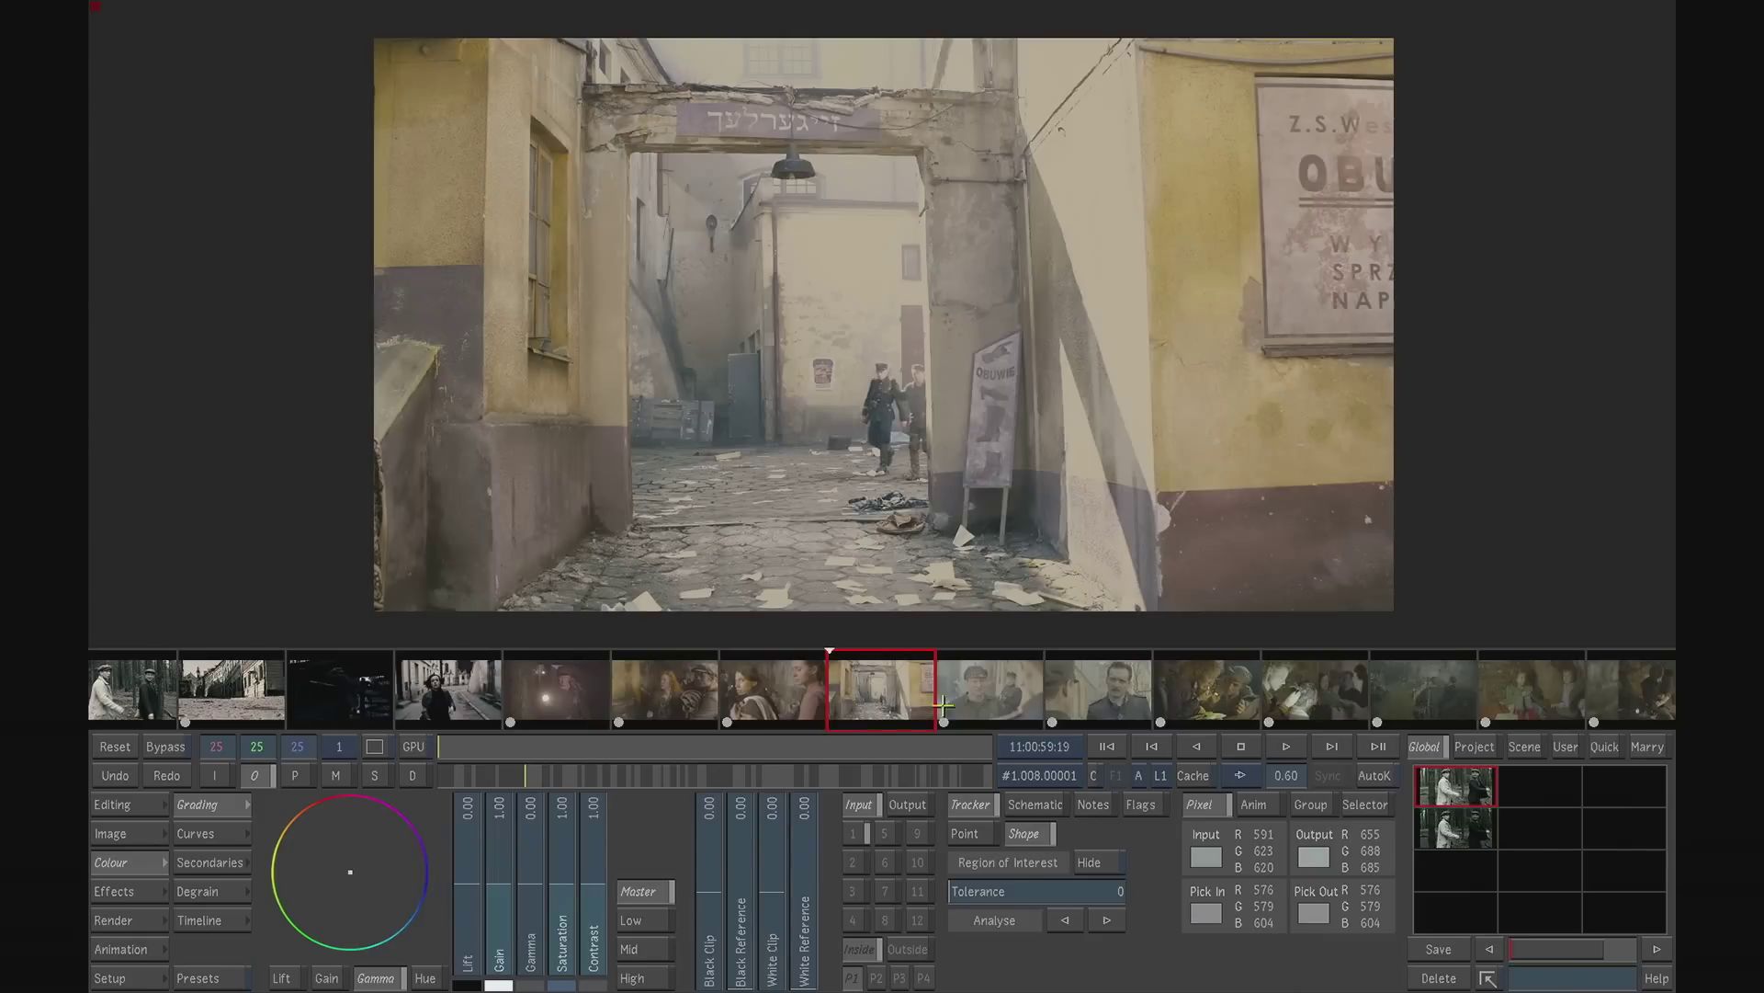
pyautogui.moveTo(922, 680); pyautogui.dragTo(1129, 684)
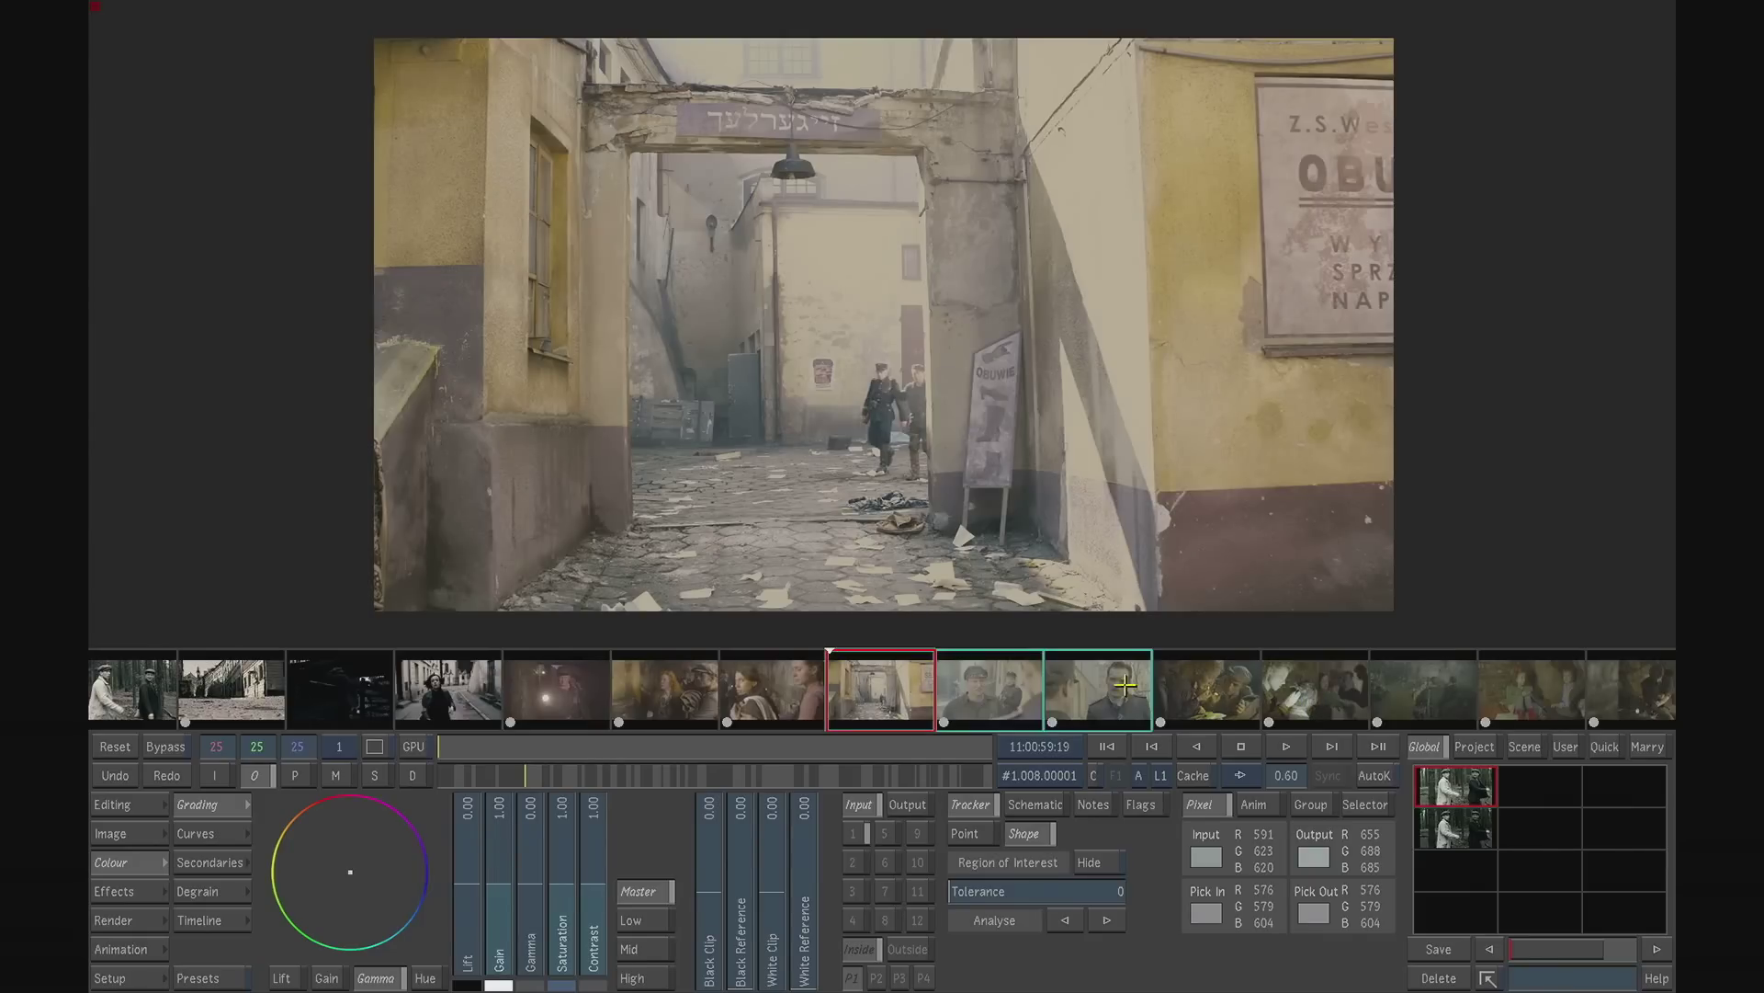
pyautogui.moveTo(465, 693); pyautogui.dragTo(866, 684)
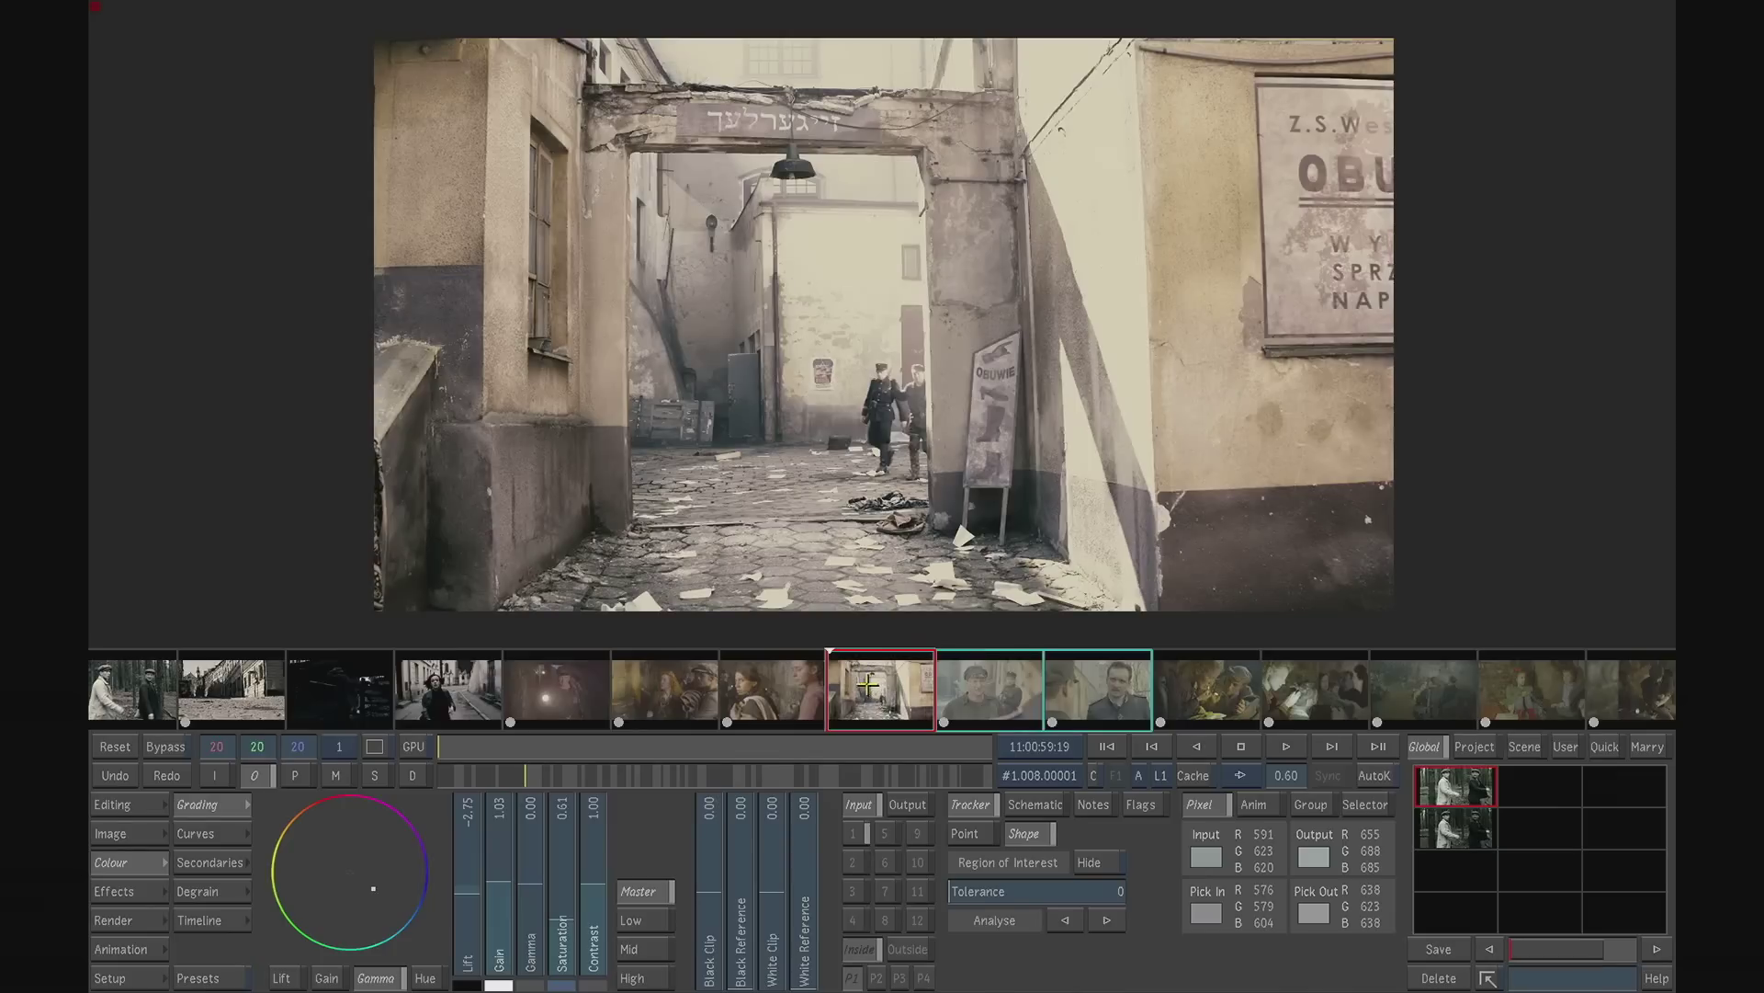
pyautogui.click(1000, 691)
pyautogui.click(996, 694)
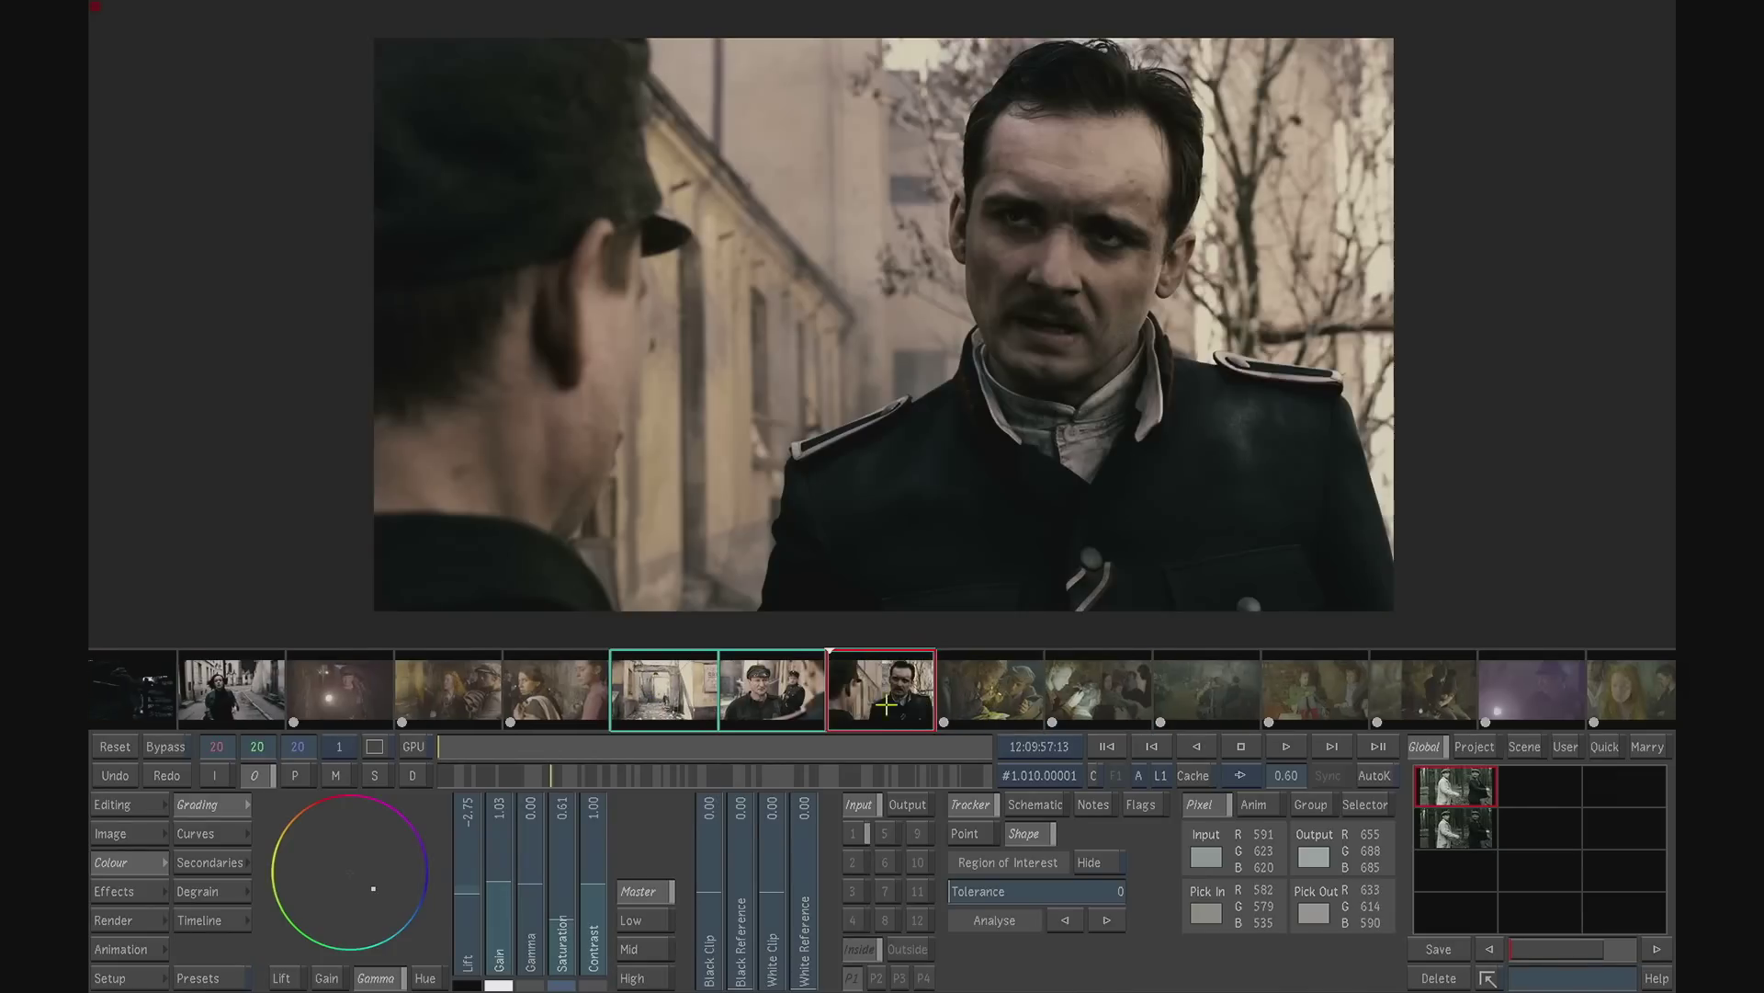
pyautogui.click(701, 703)
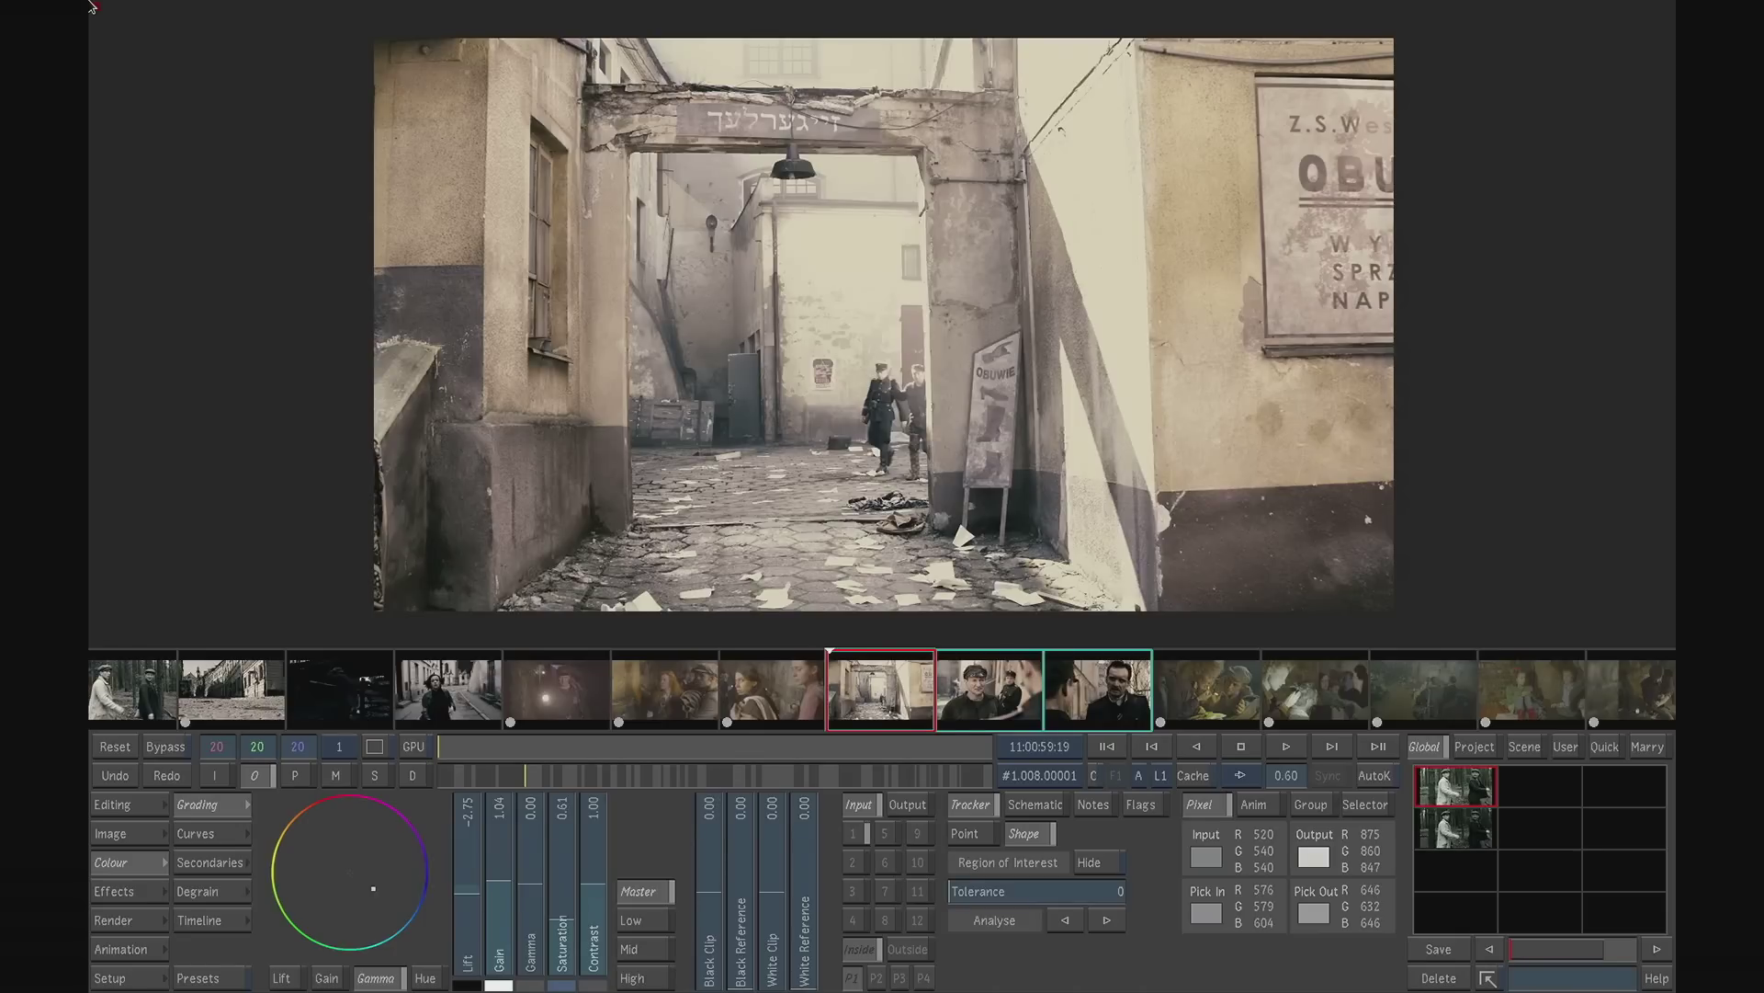
# - Sort the timeline in C-Mode by EDL reel from the Assemble page
pyautogui.press('F9')
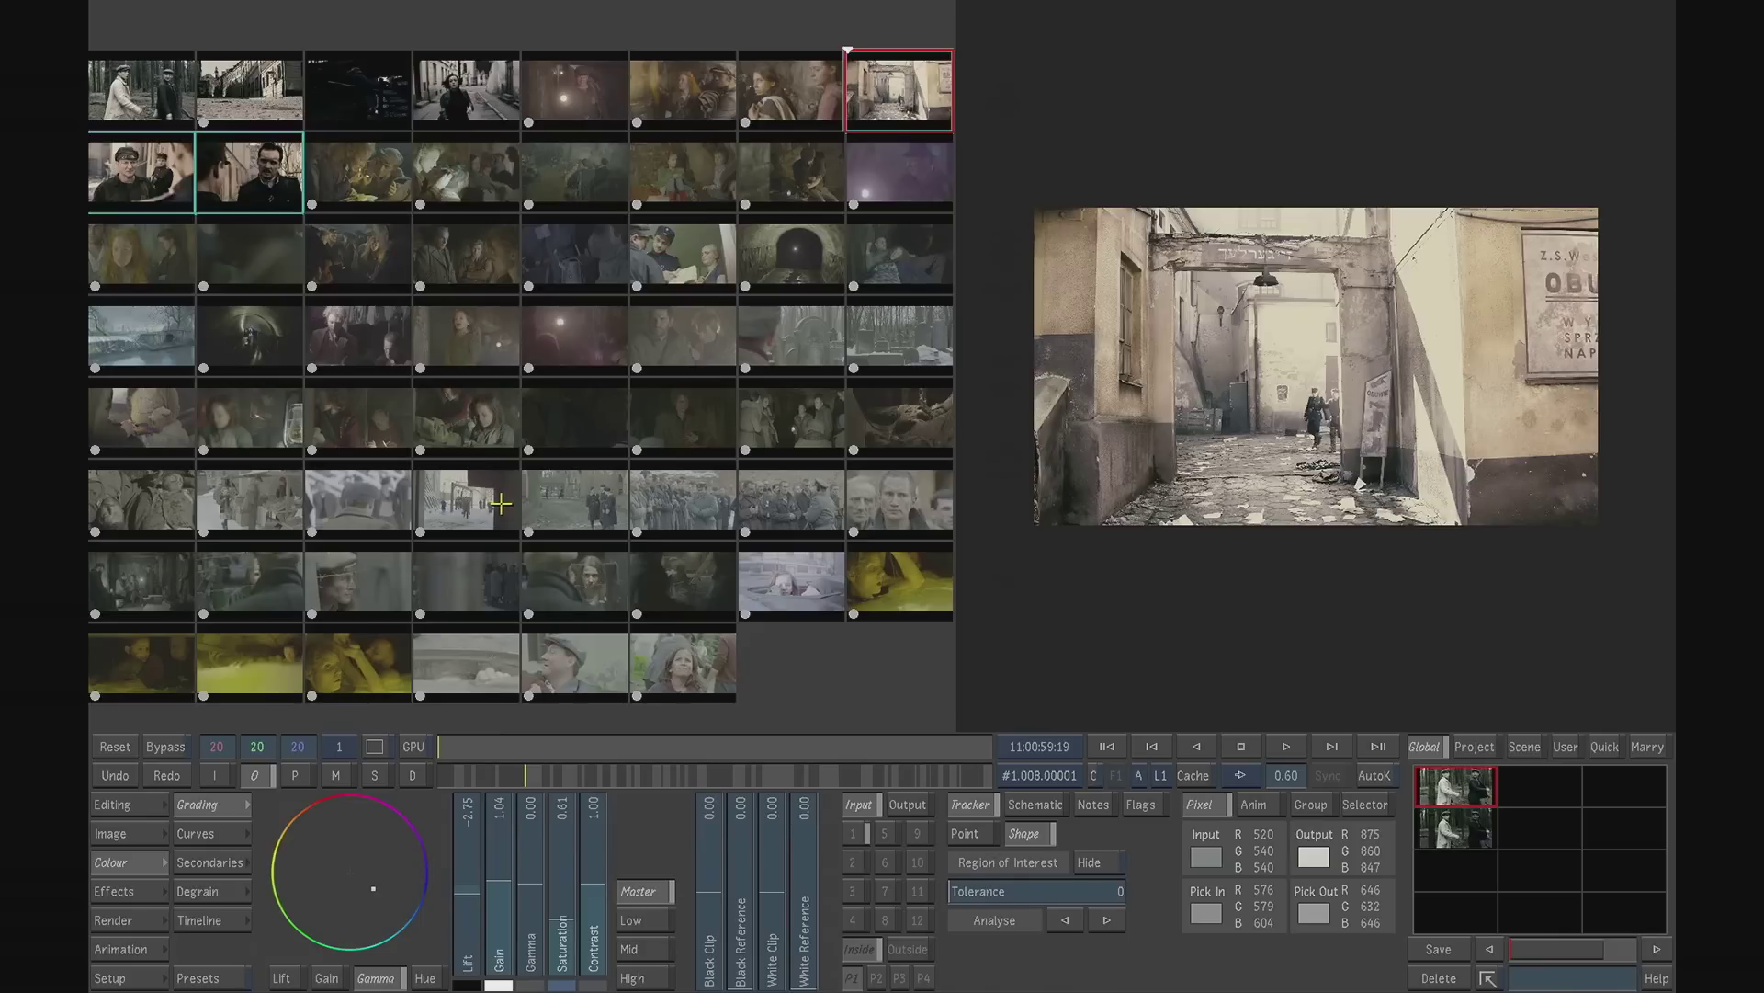
pyautogui.click(151, 807)
pyautogui.click(202, 920)
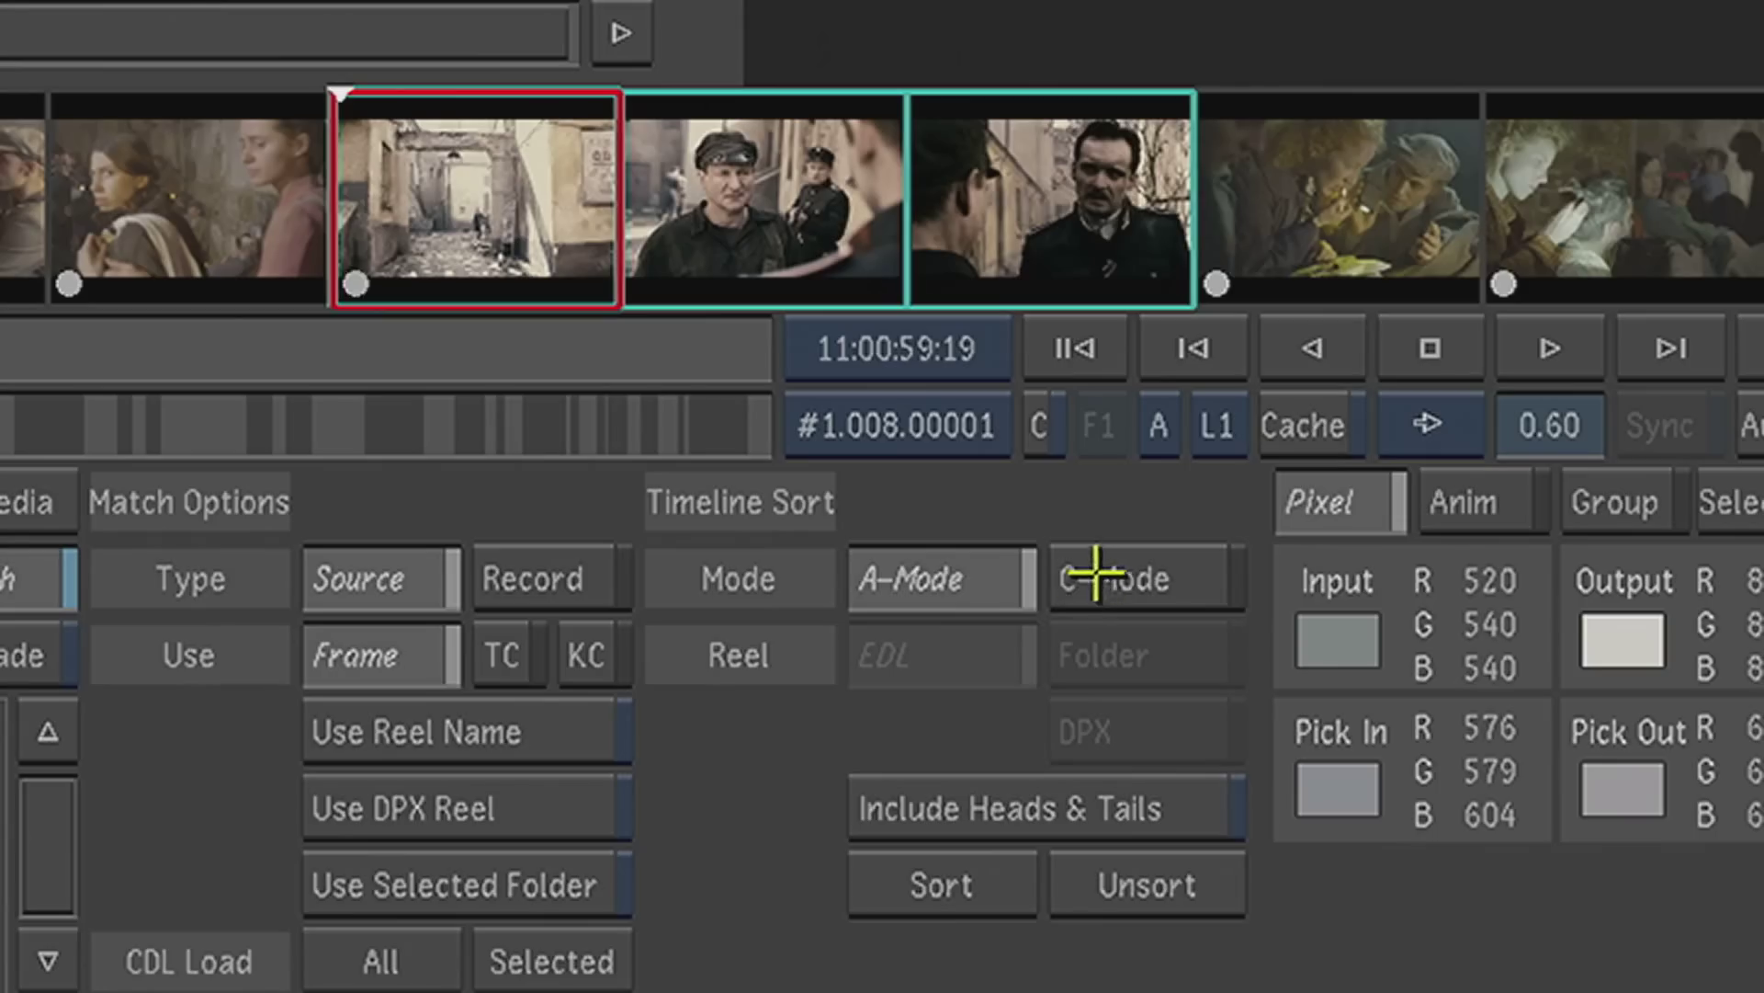
pyautogui.click(1096, 575)
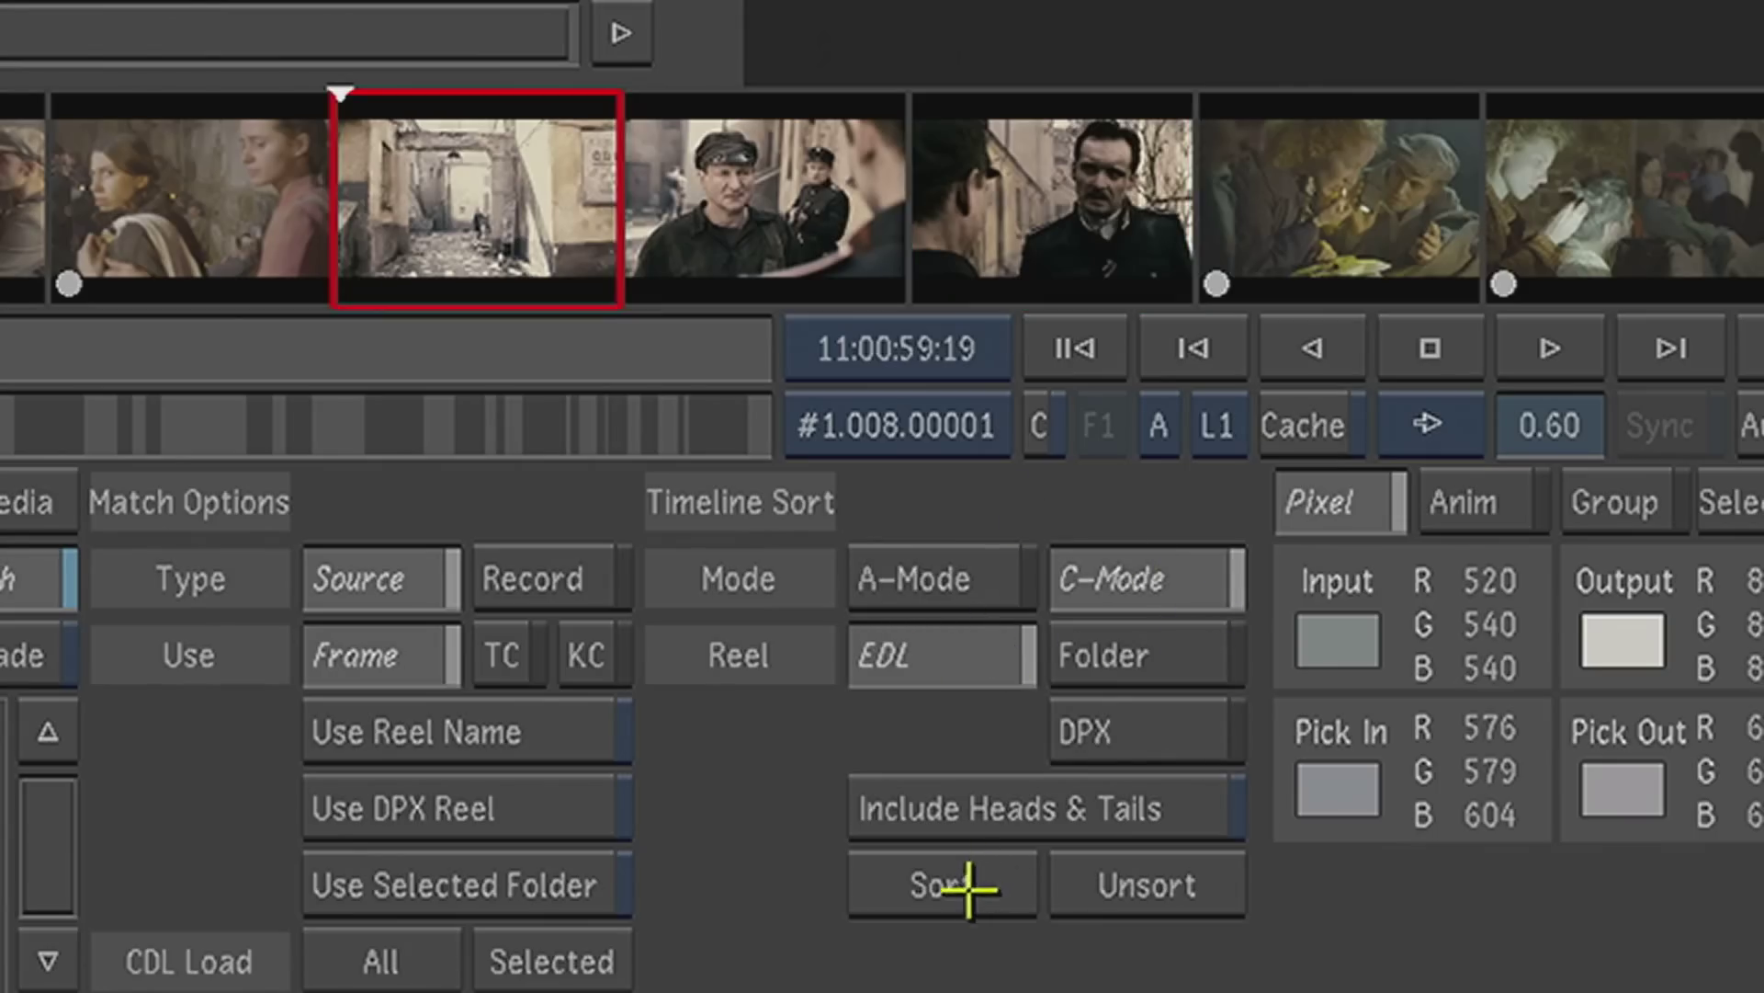
pyautogui.click(965, 880)
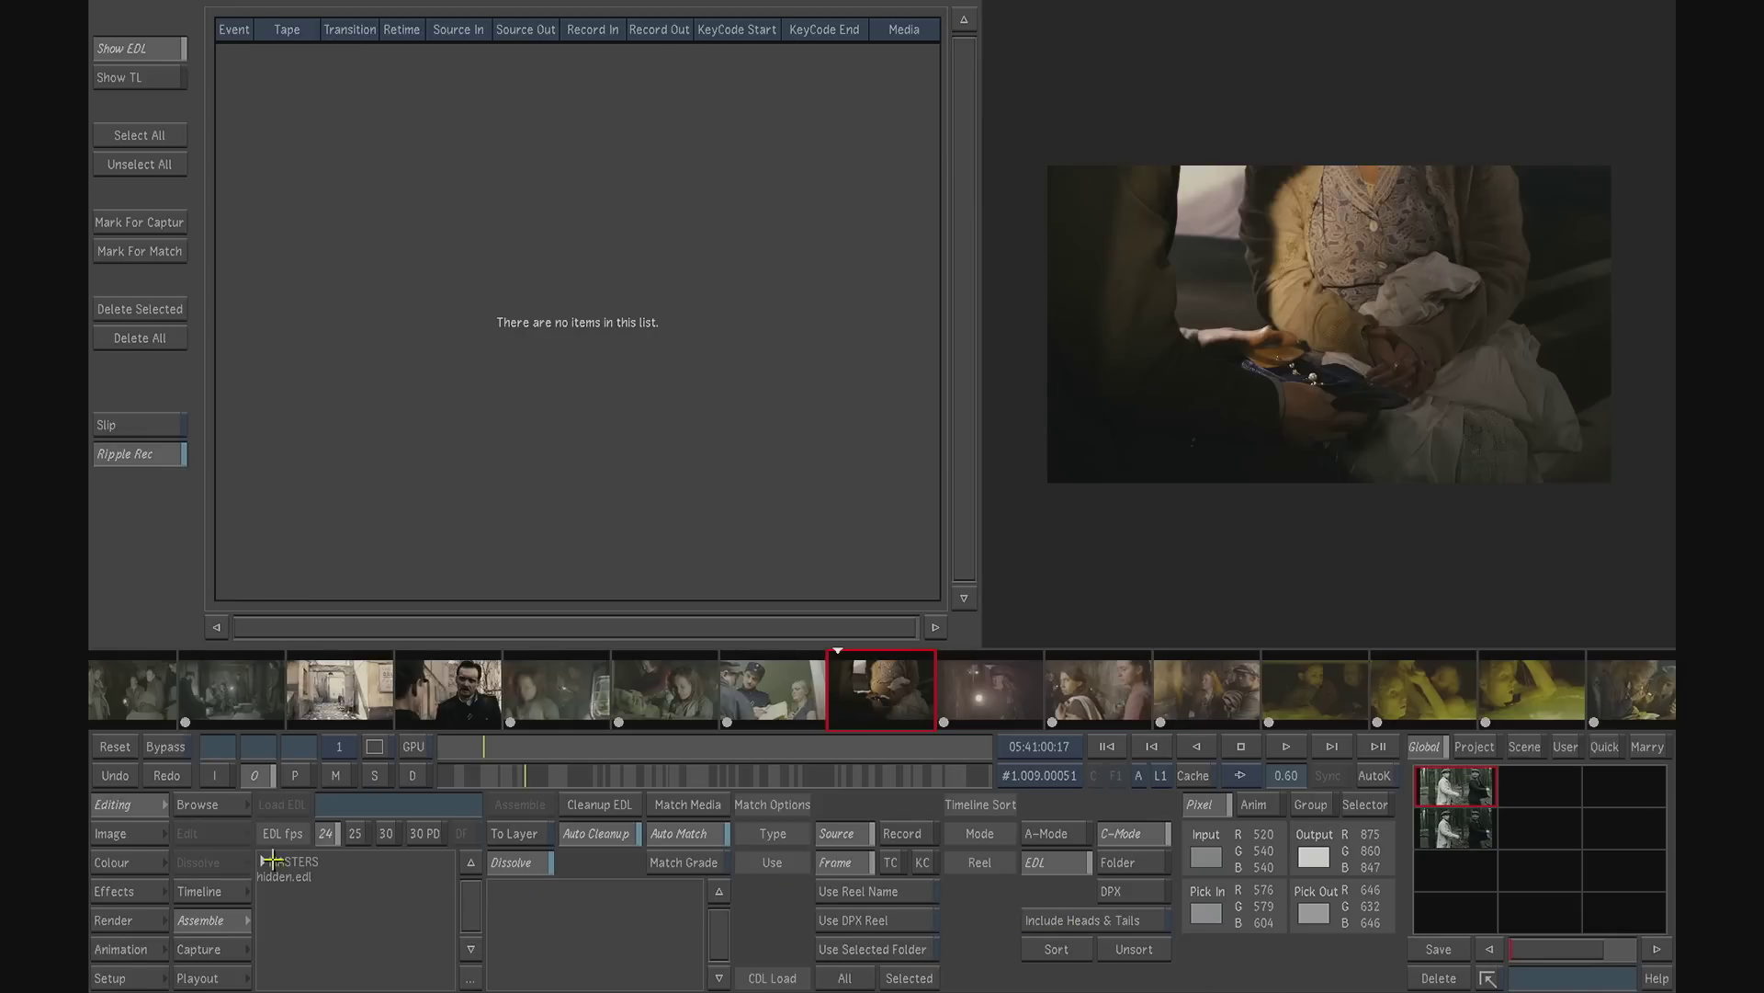
# - Select the six ungraded shots starting with the cemetery shot in the Colour storyboard, and sort the timeline to only these shots
pyautogui.click(158, 862)
pyautogui.press('F4')
pyautogui.moveTo(563, 625); pyautogui.dragTo(604, 376)
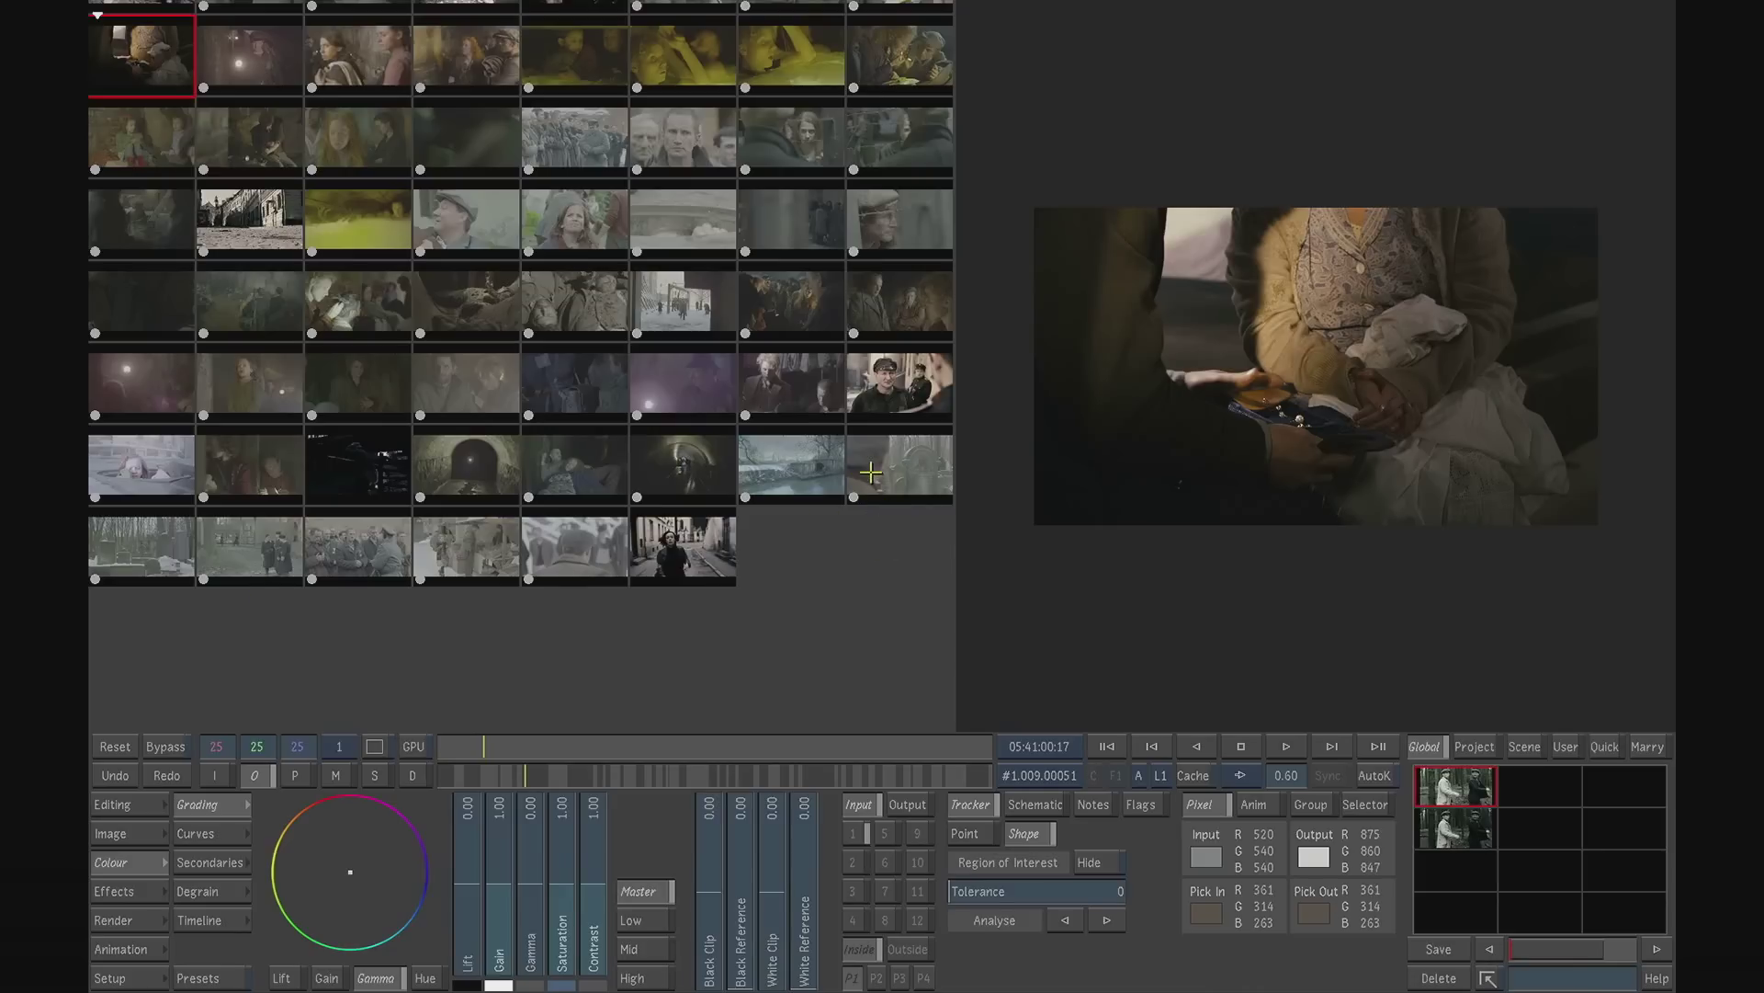
pyautogui.moveTo(876, 467); pyautogui.dragTo(560, 544)
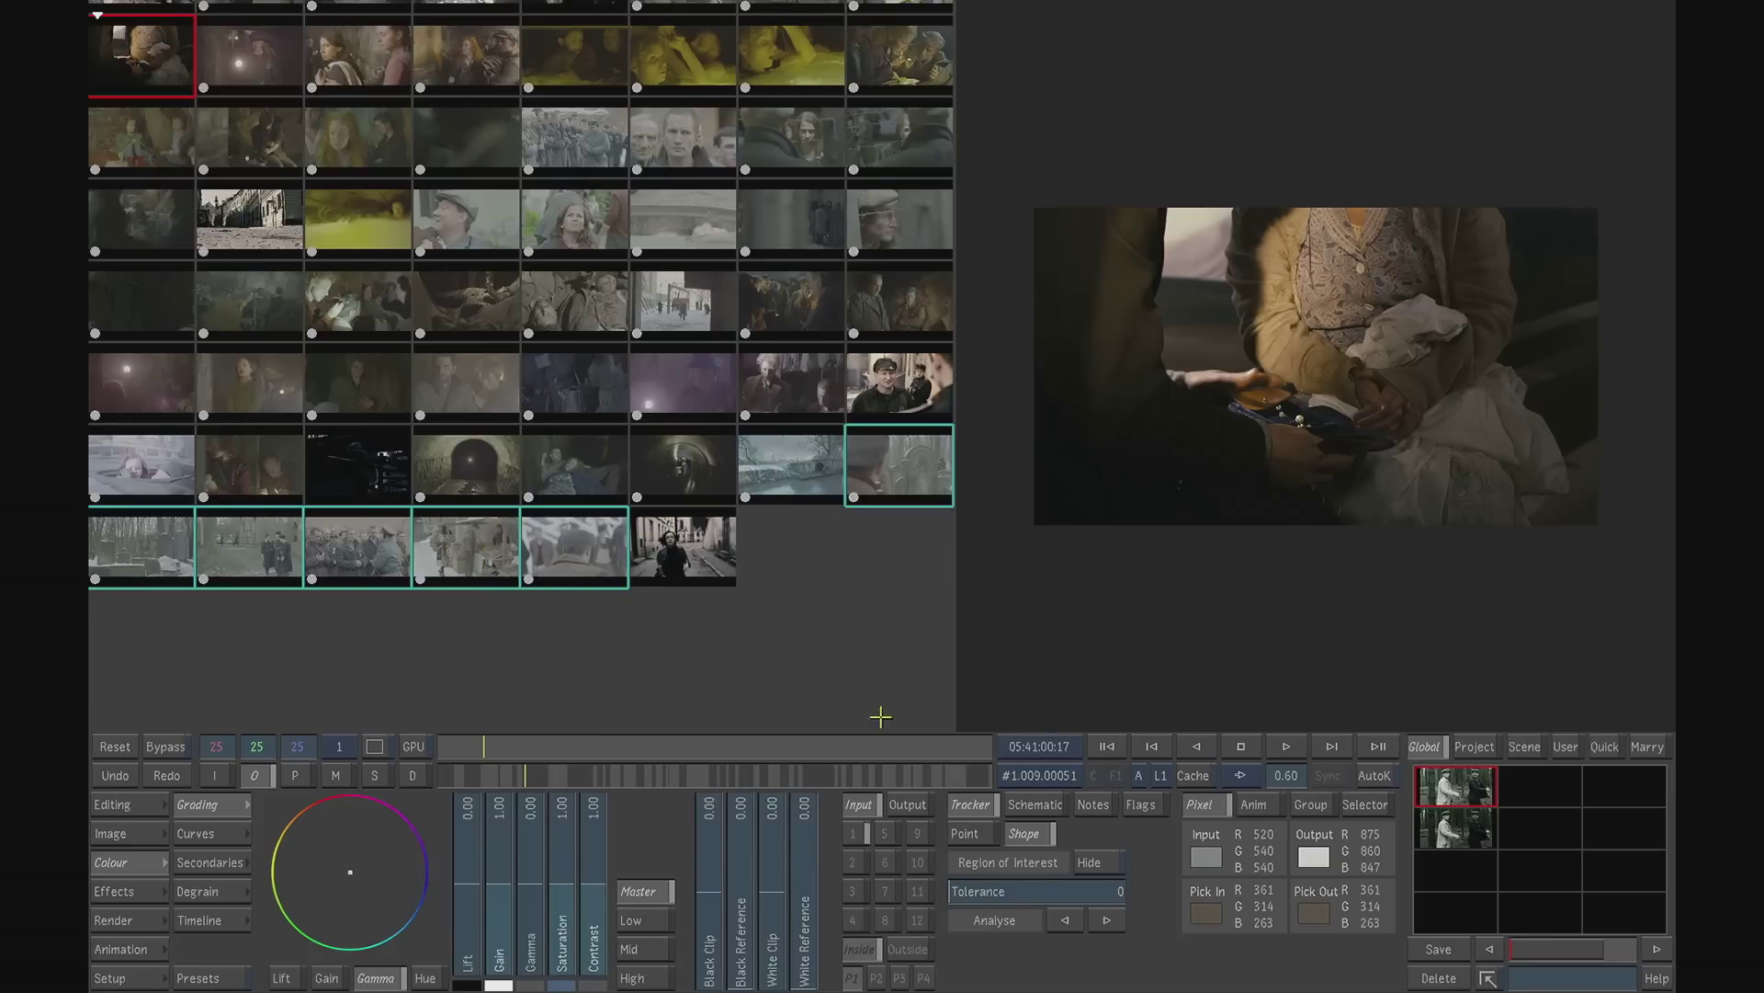
pyautogui.click(147, 804)
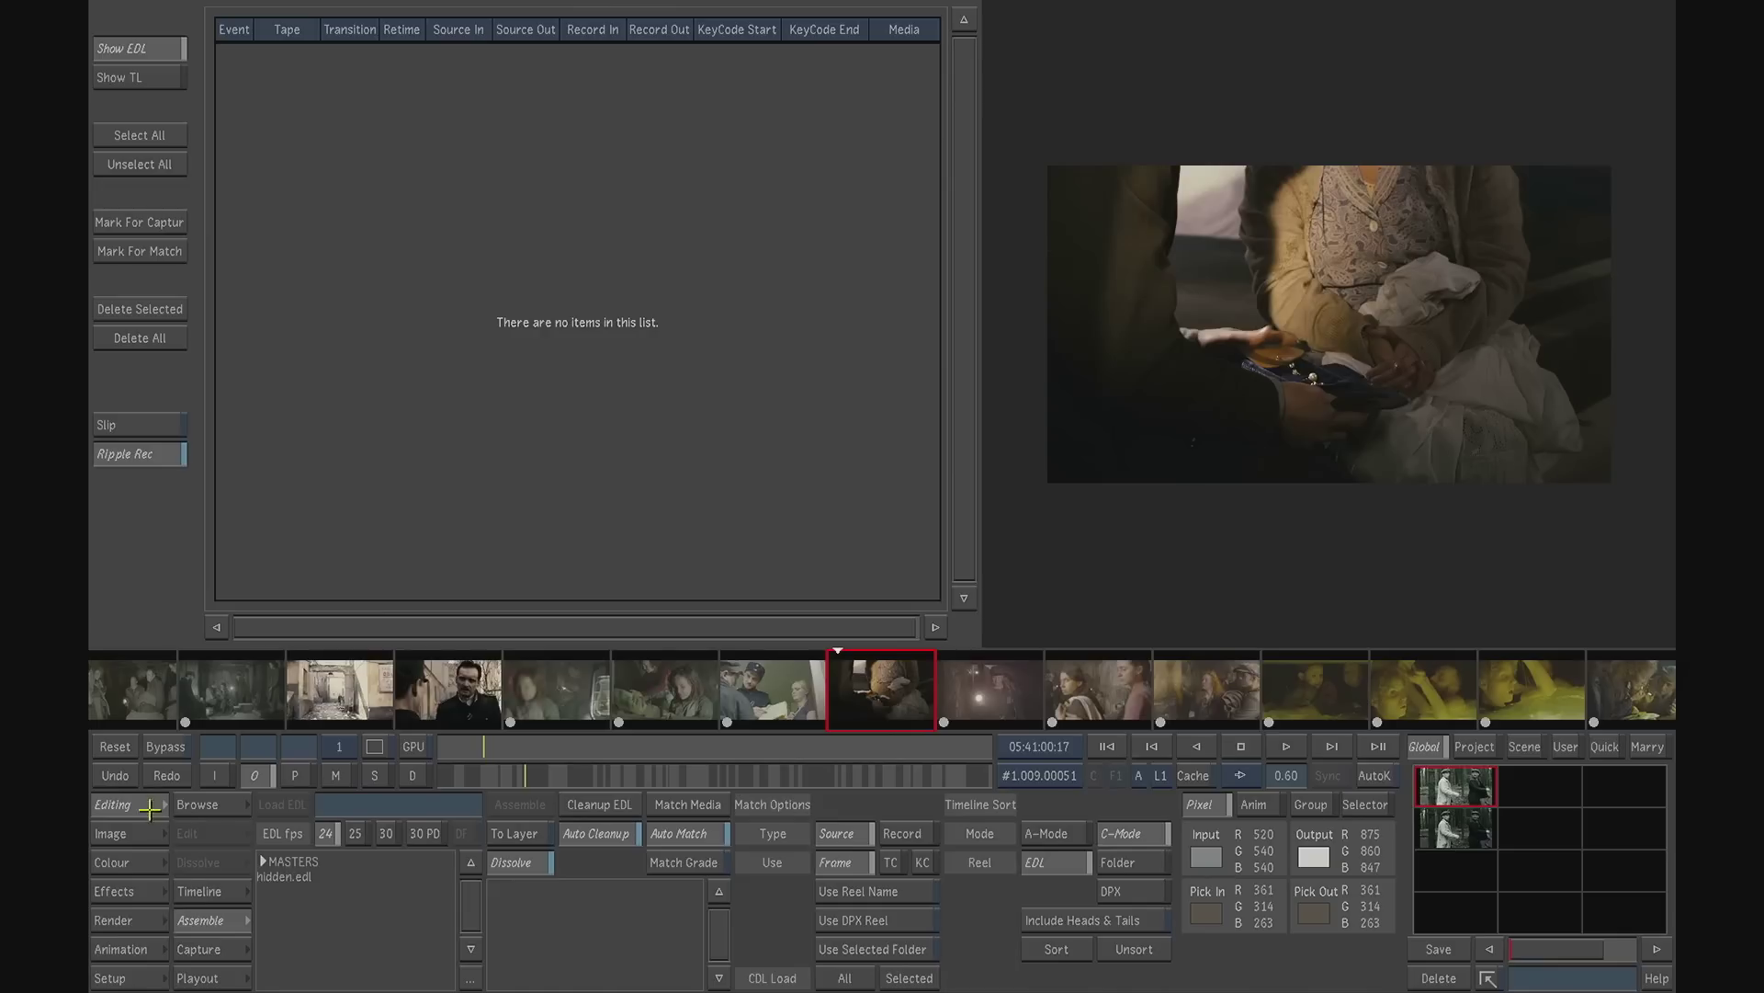
pyautogui.click(1069, 949)
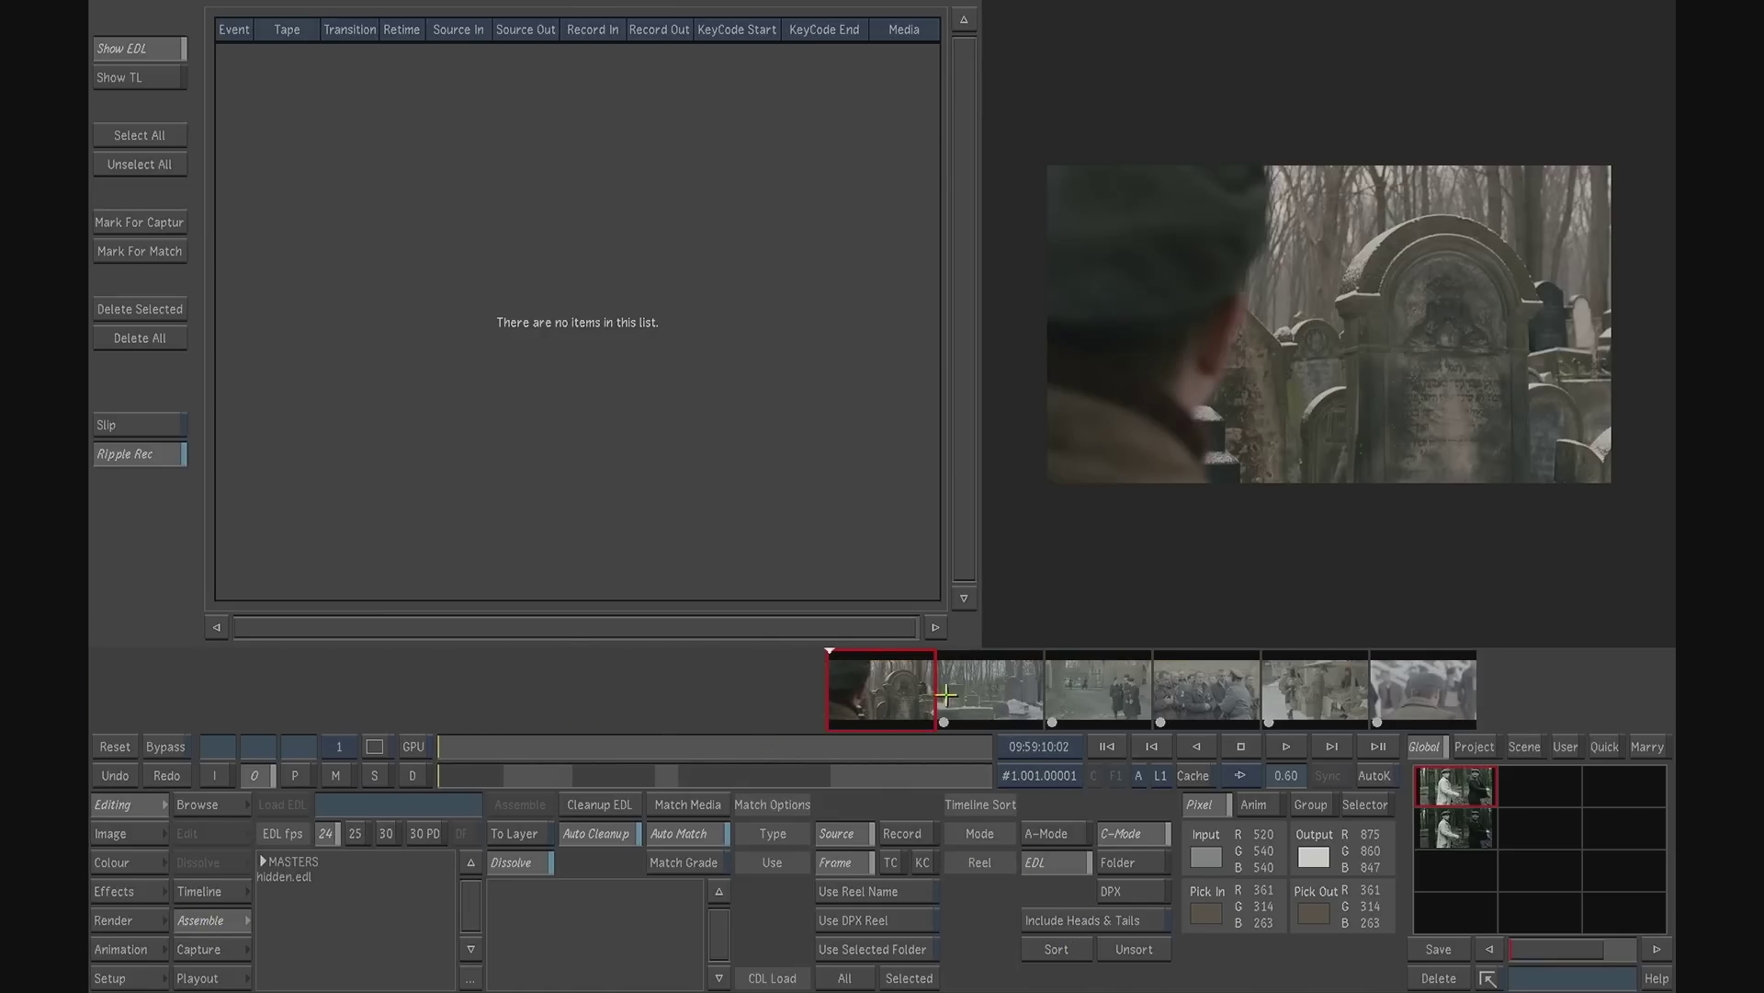
# - Check the sorted cemetery and prisoner shots, and shift the first cemetery shot's gamma colour balance toward a cool blue
pyautogui.click(997, 700)
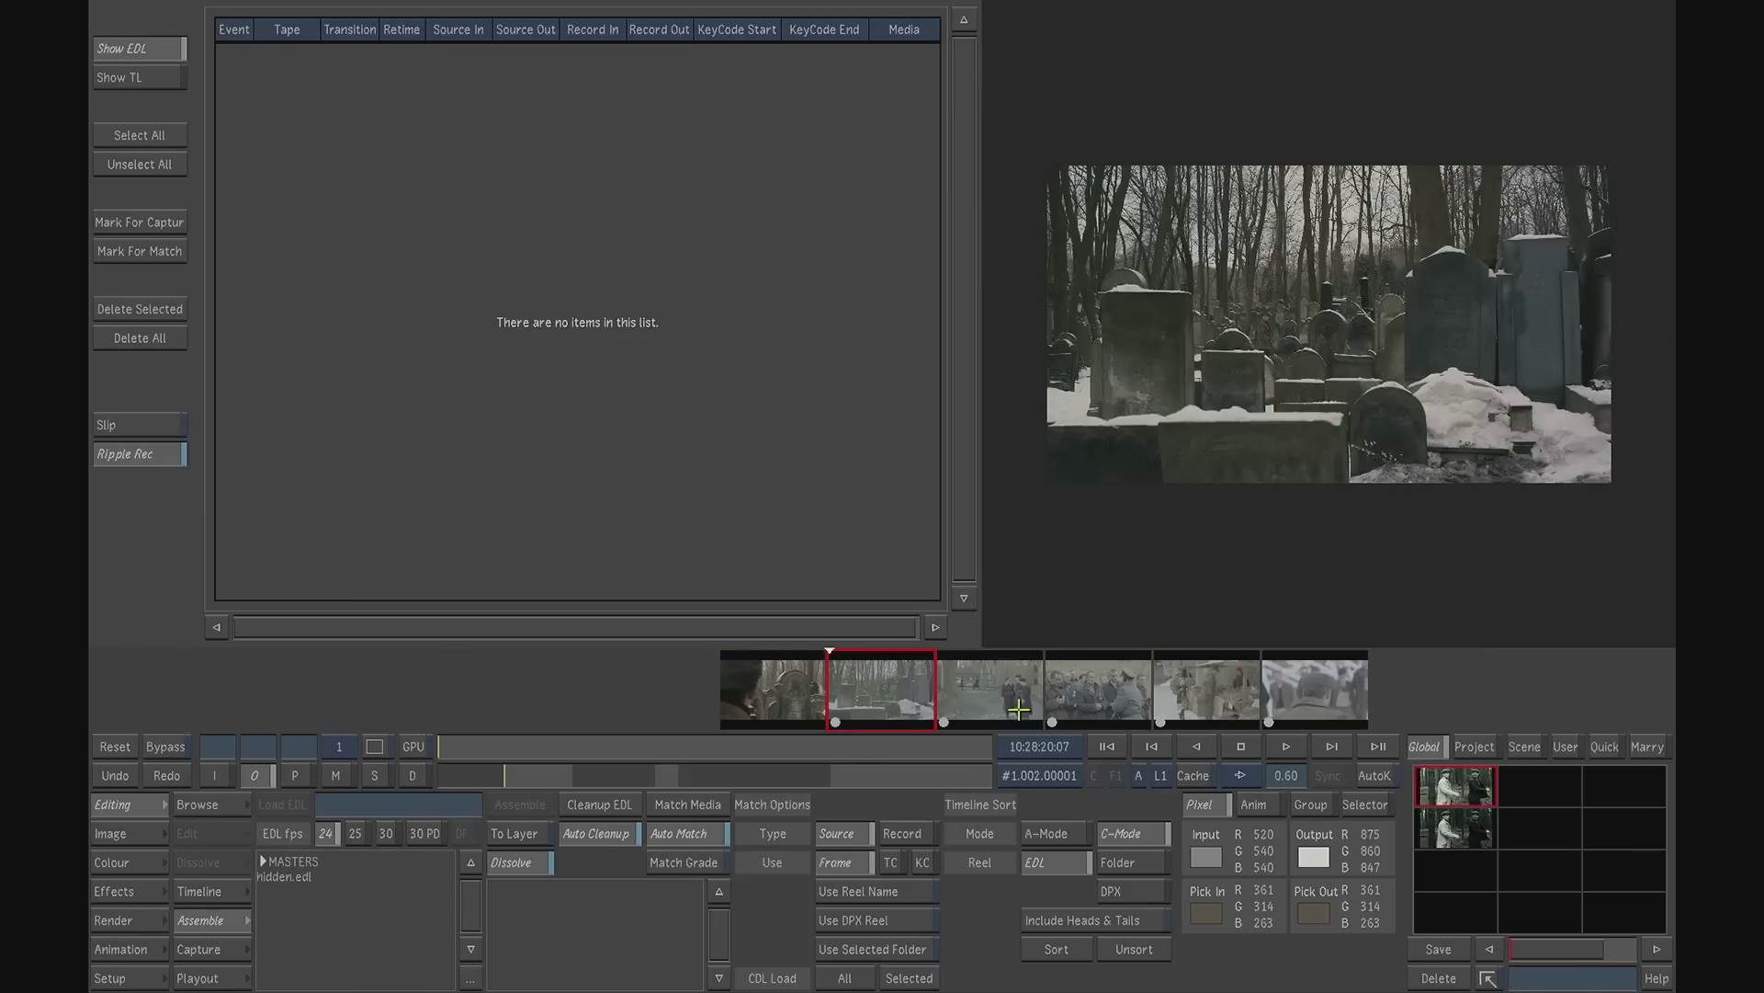
pyautogui.click(996, 698)
pyautogui.click(995, 699)
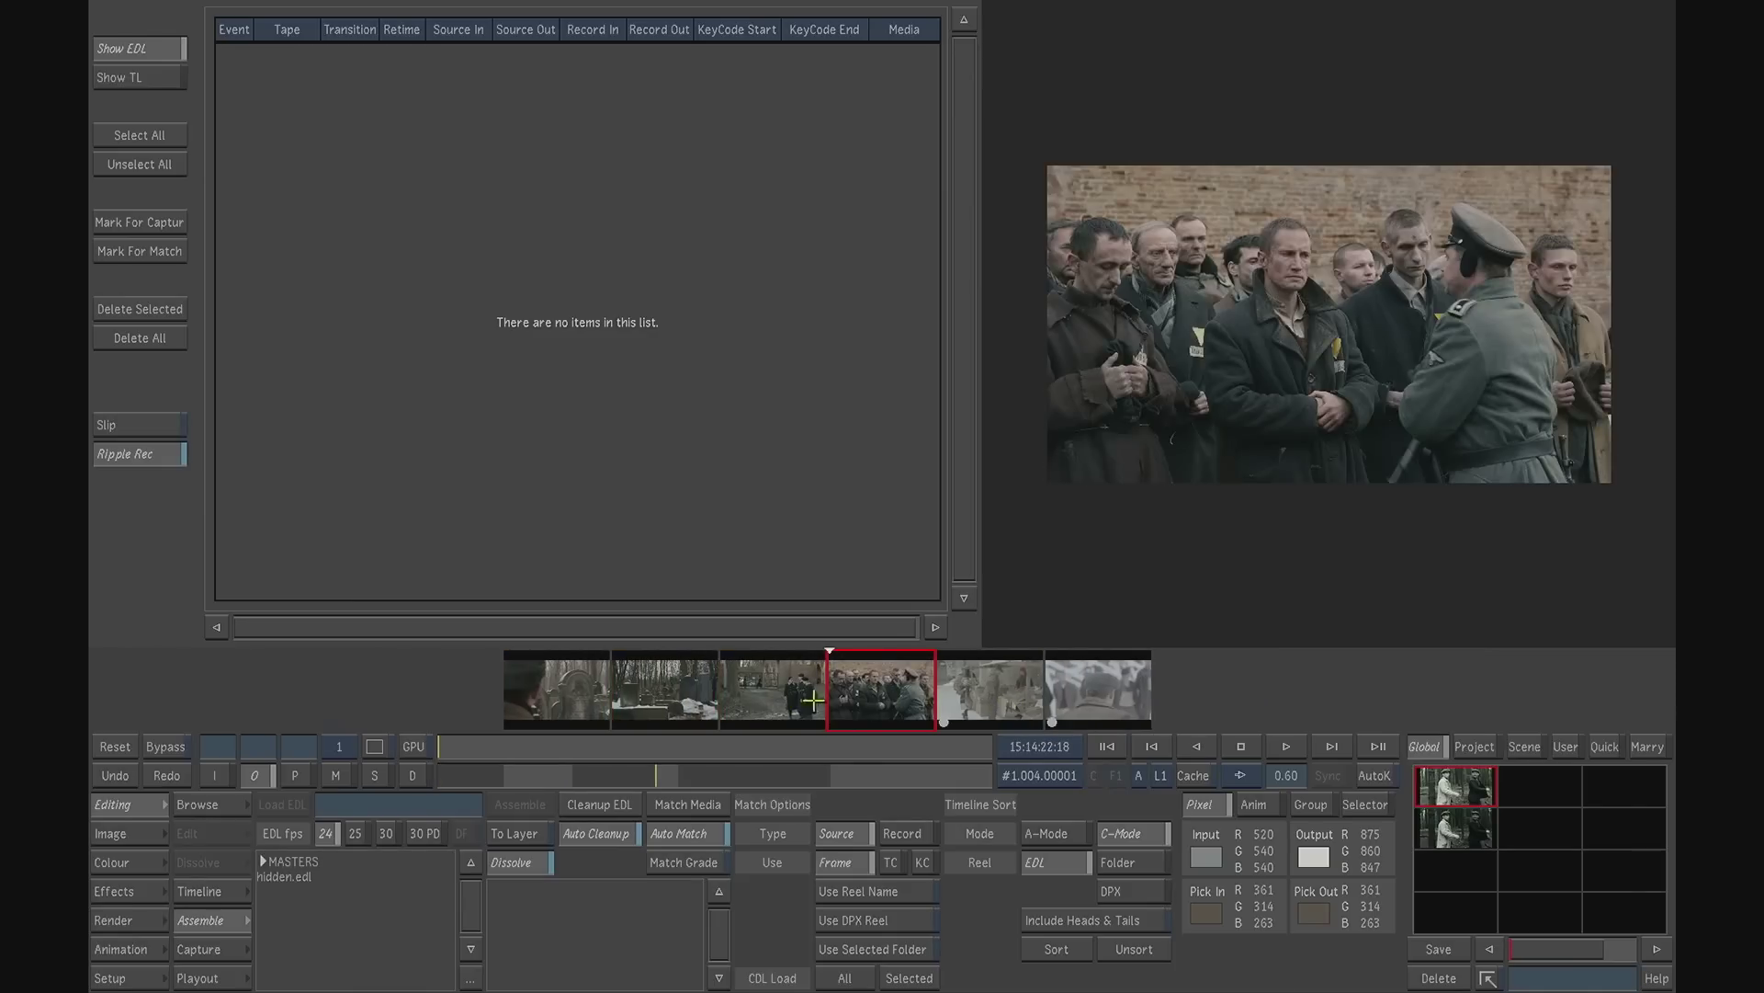
pyautogui.click(594, 692)
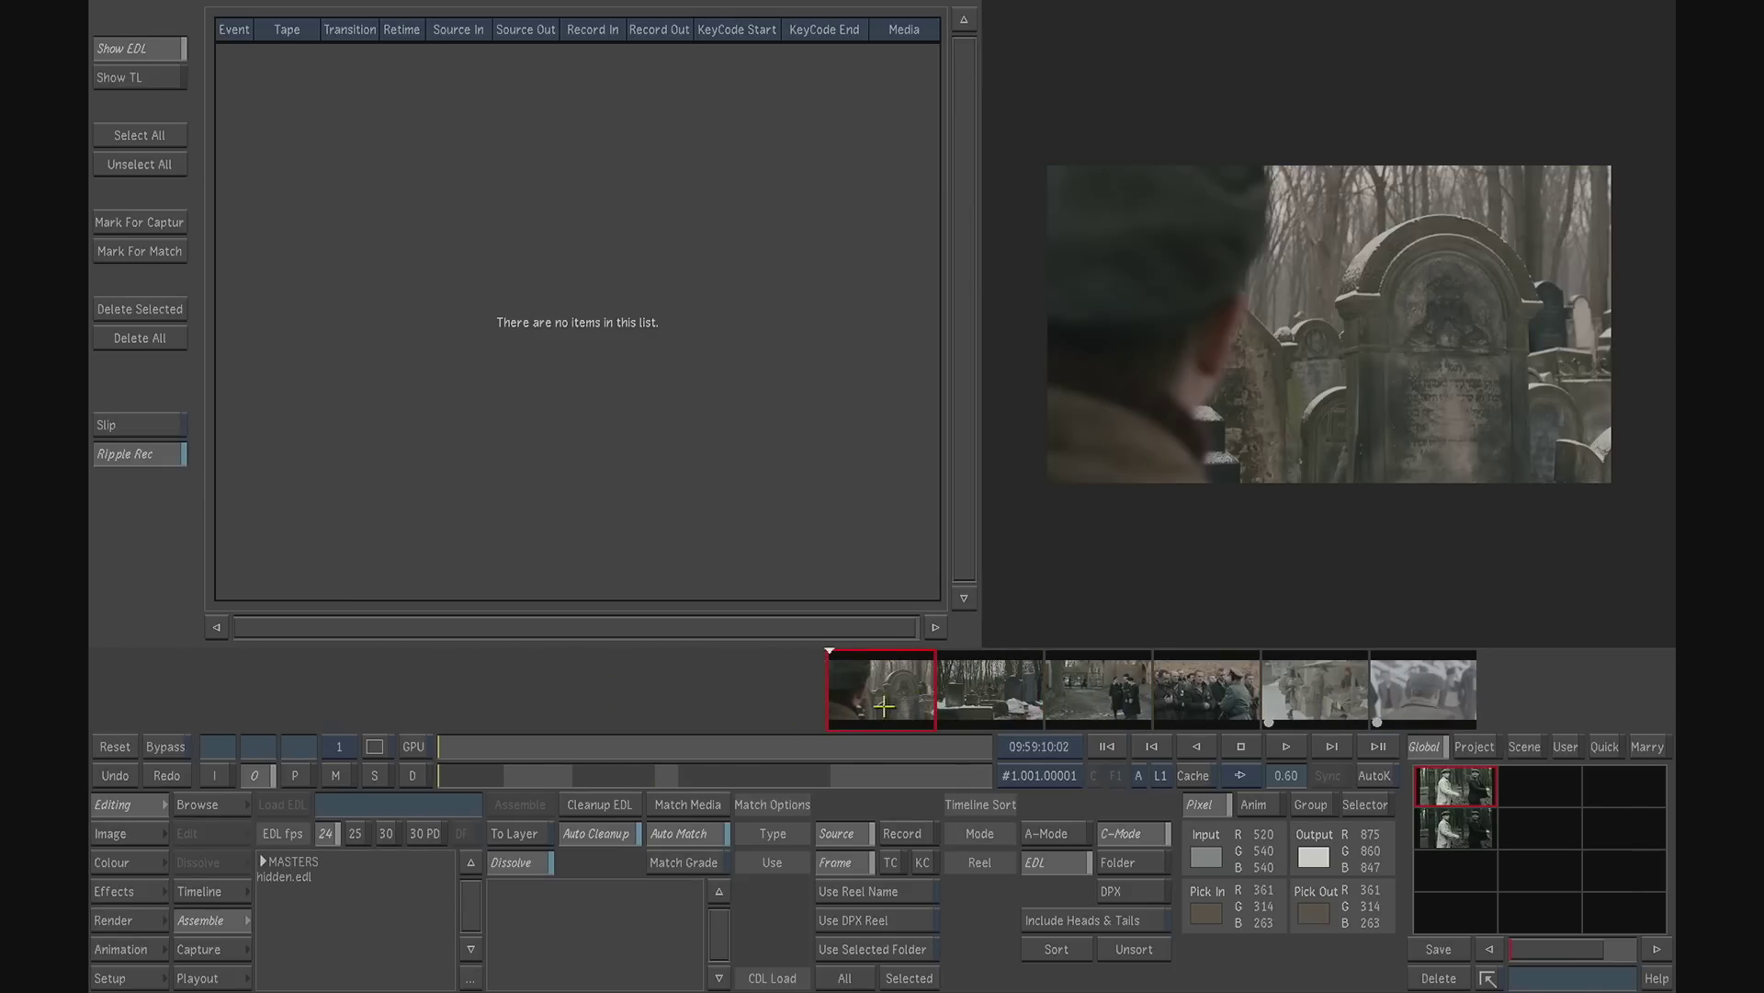
pyautogui.click(117, 864)
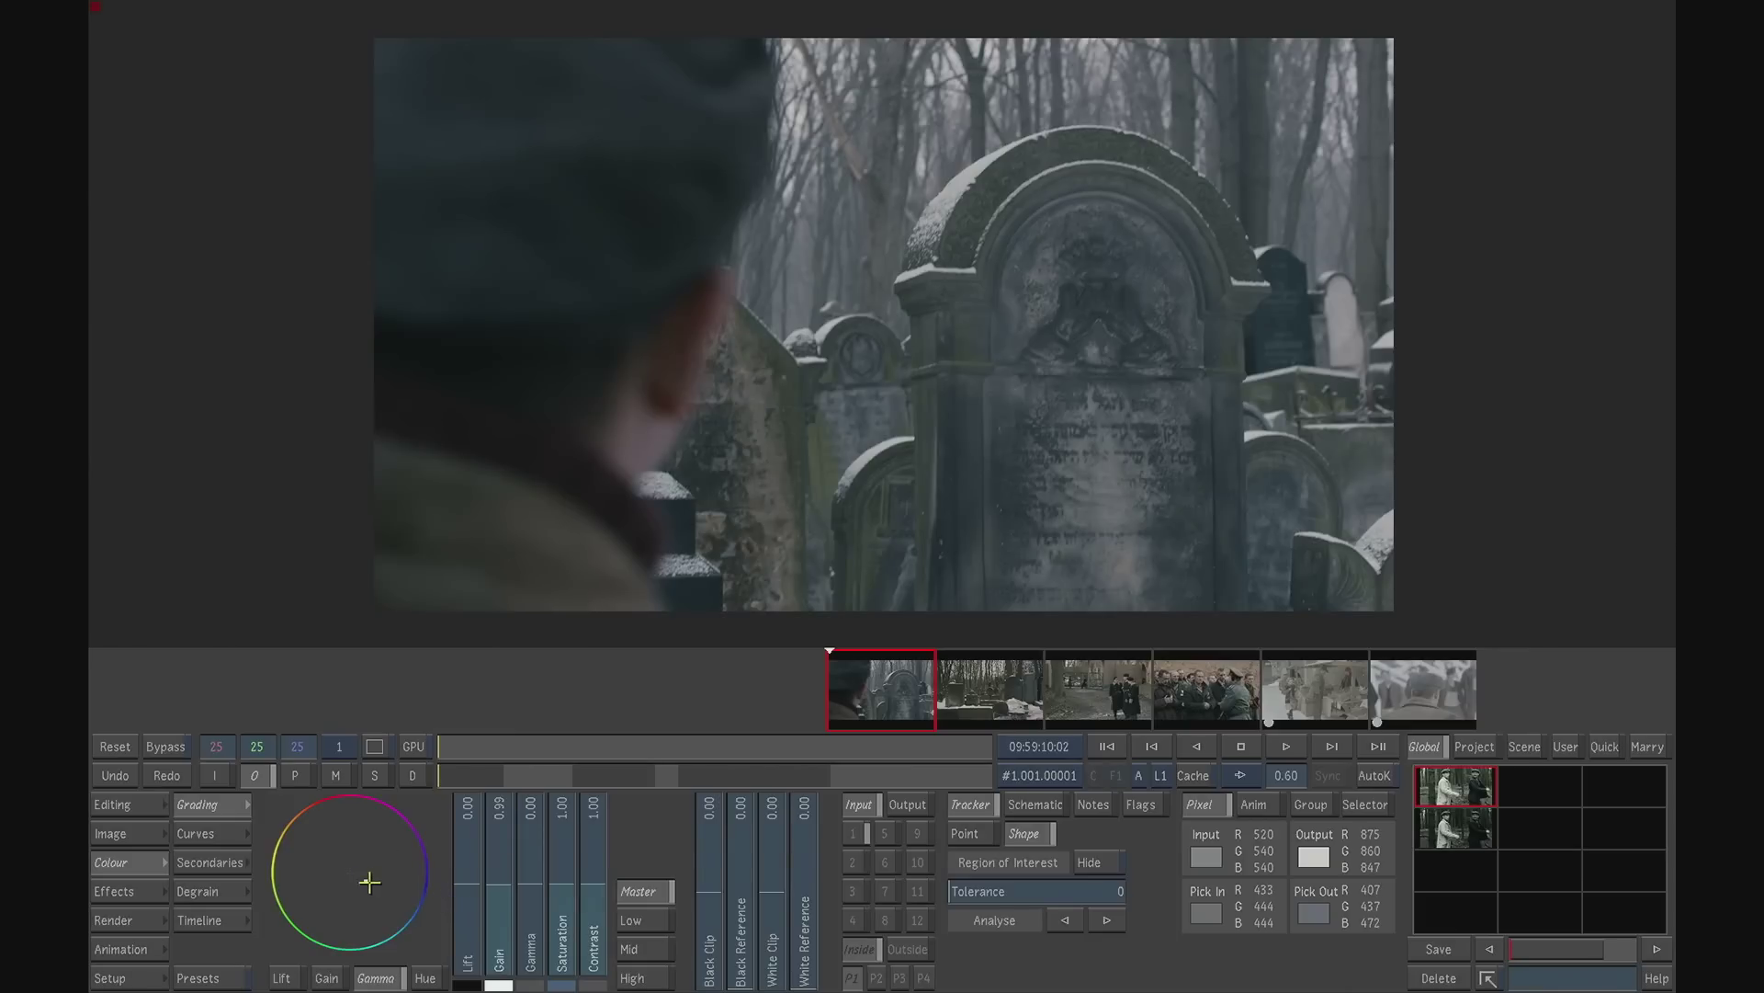
pyautogui.moveTo(368, 878)
pyautogui.mouseDown()
pyautogui.moveTo(345, 864)
pyautogui.moveTo(378, 877)
pyautogui.mouseUp()
# - Copy the first cemetery shot's blue grade onto the other five sorted shots, and check the result on them
pyautogui.click(960, 691)
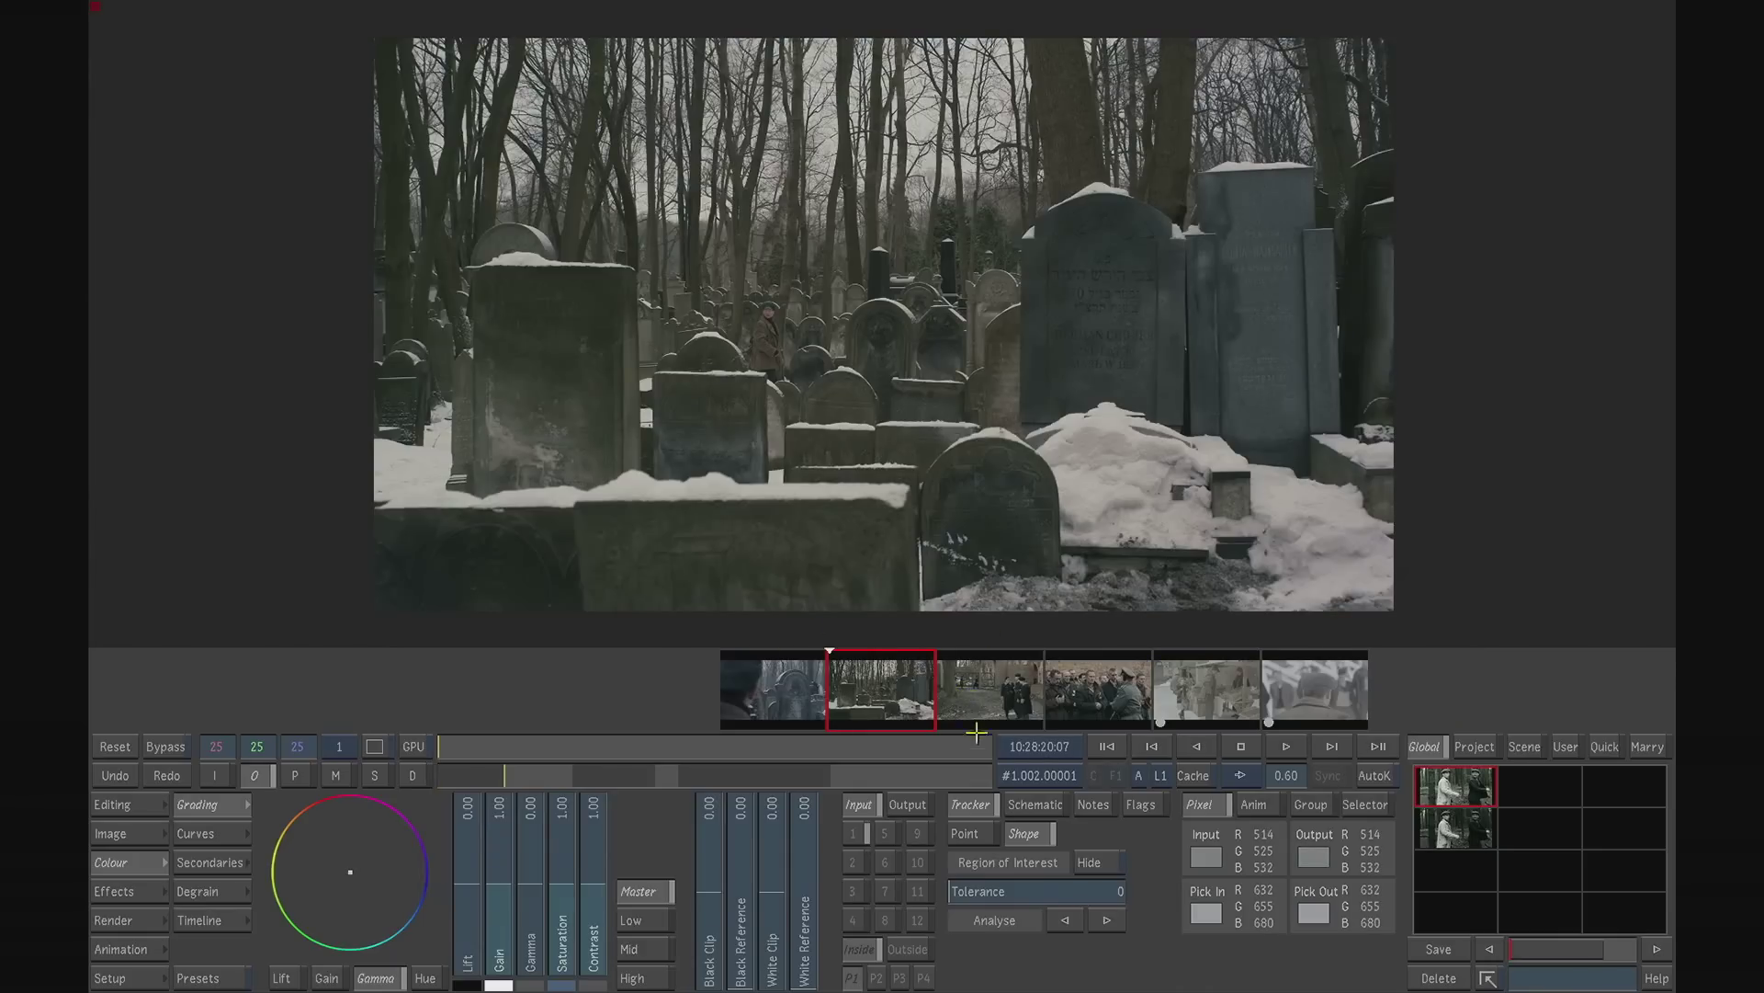
pyautogui.moveTo(898, 690); pyautogui.dragTo(1314, 689)
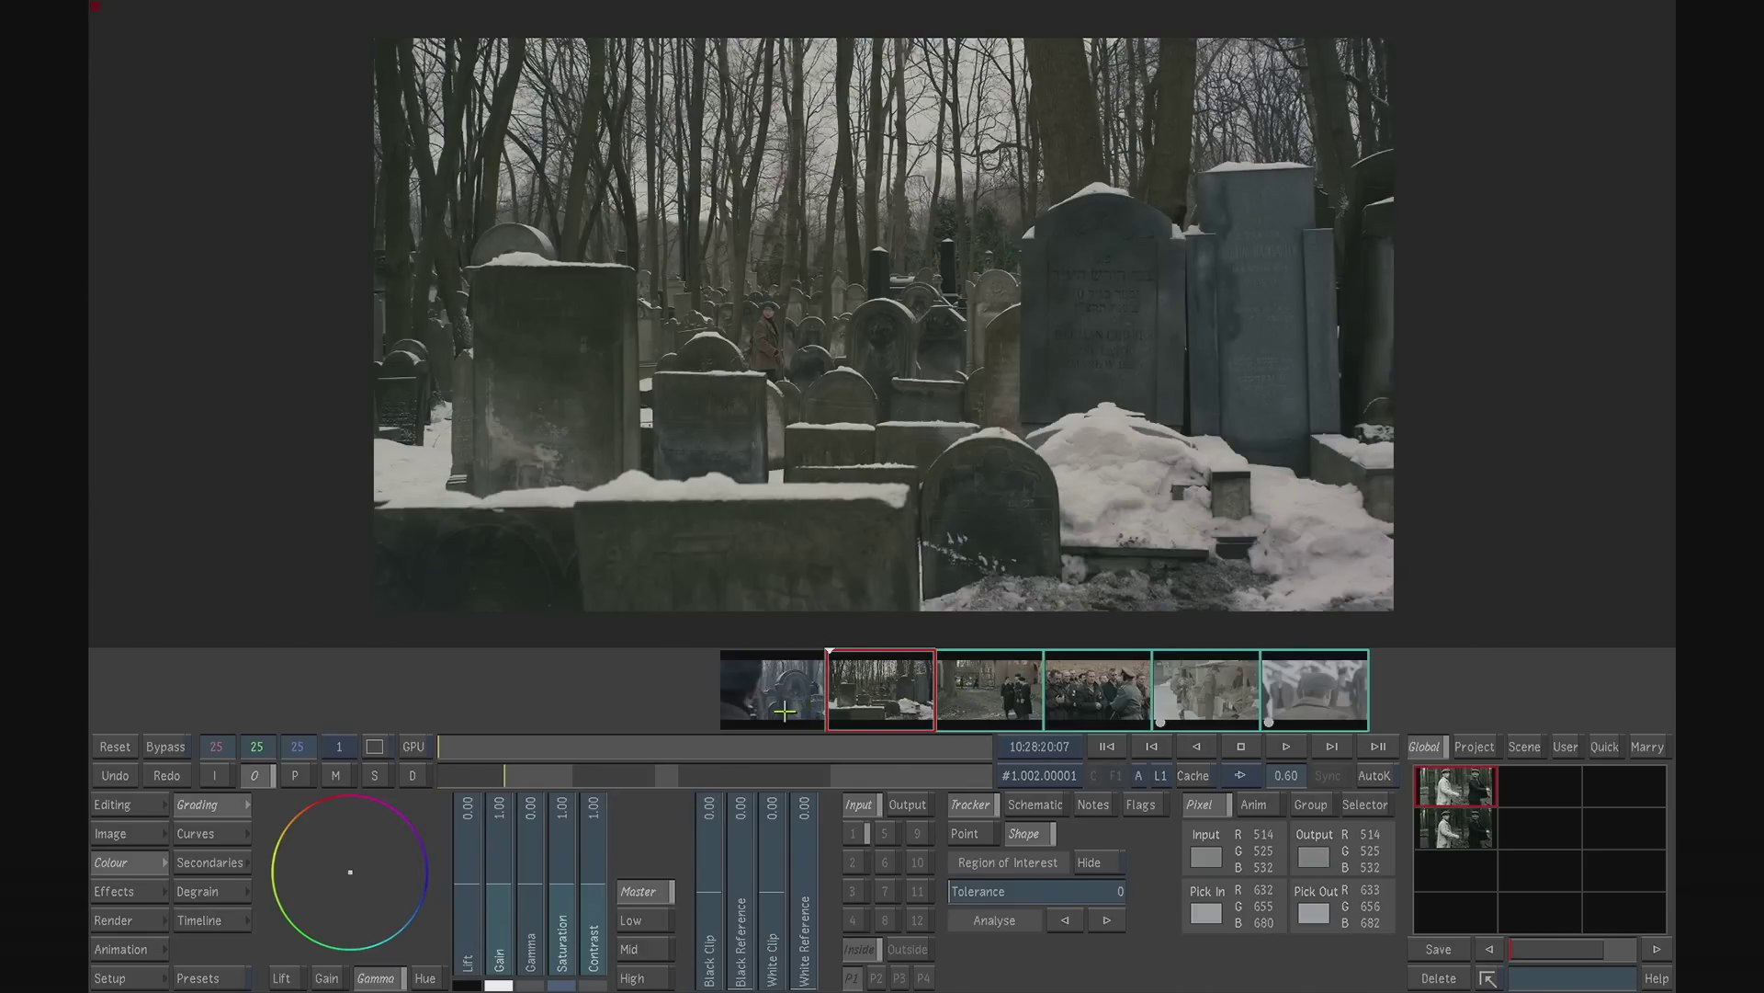
pyautogui.moveTo(773, 697); pyautogui.dragTo(866, 696)
pyautogui.click(998, 694)
pyautogui.click(1011, 695)
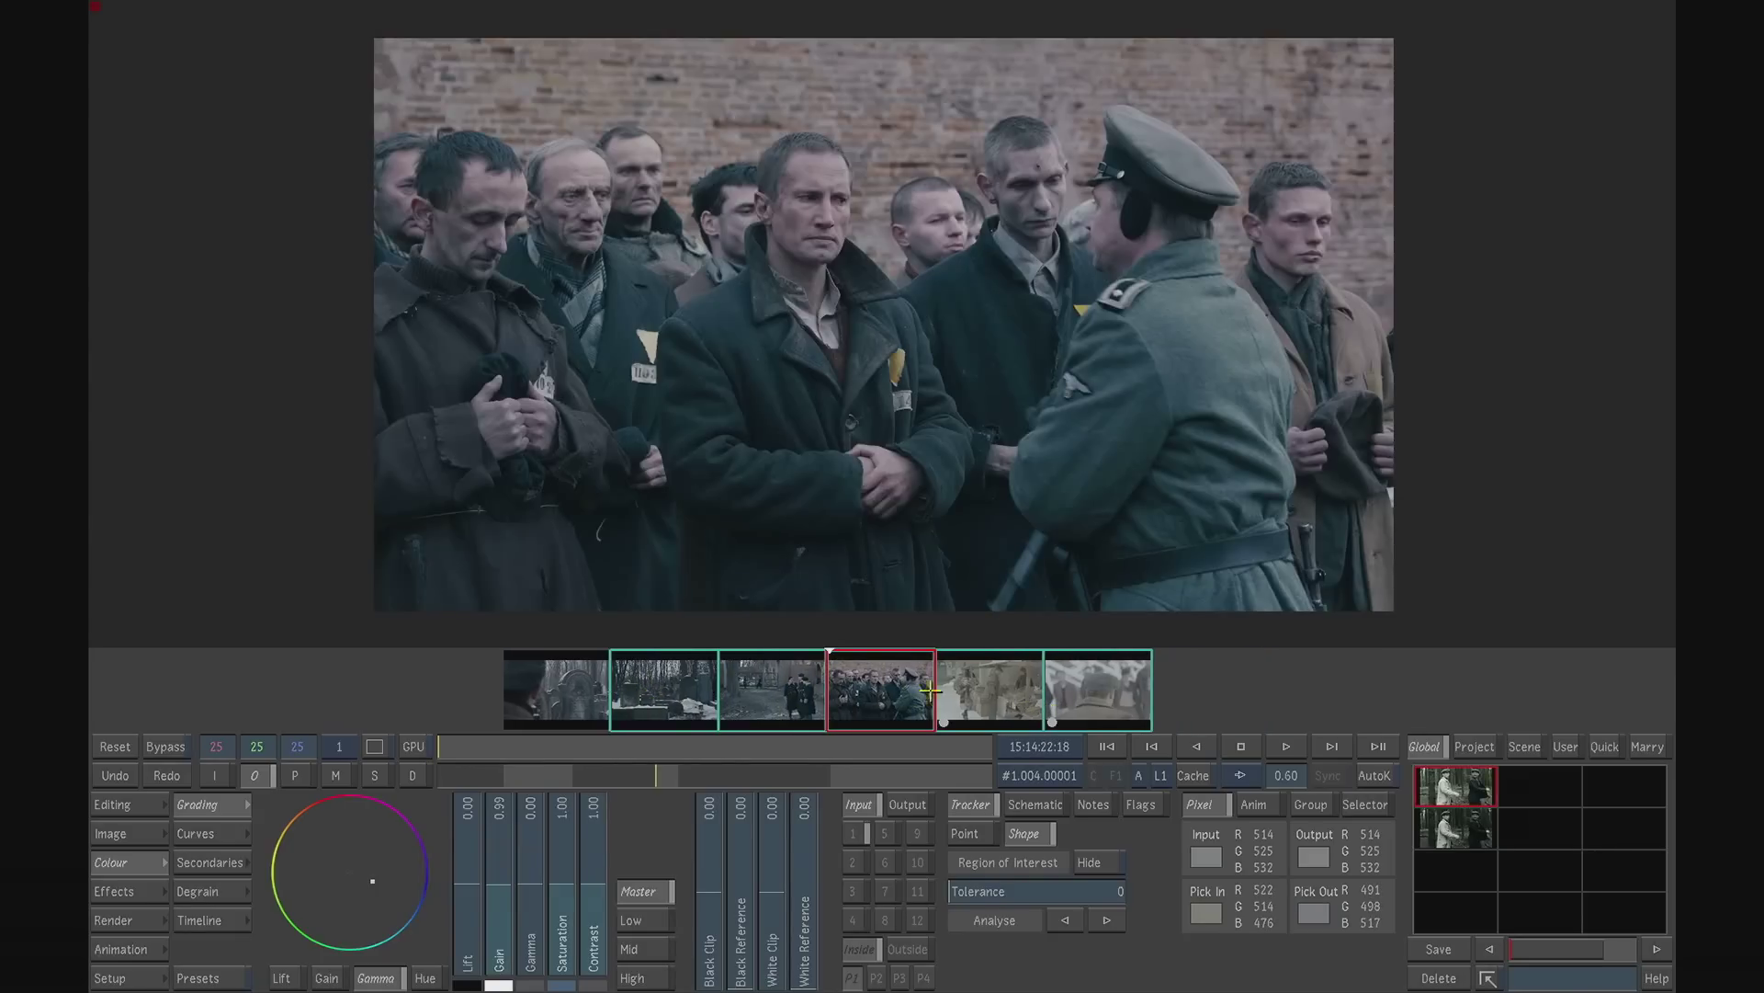
pyautogui.click(586, 687)
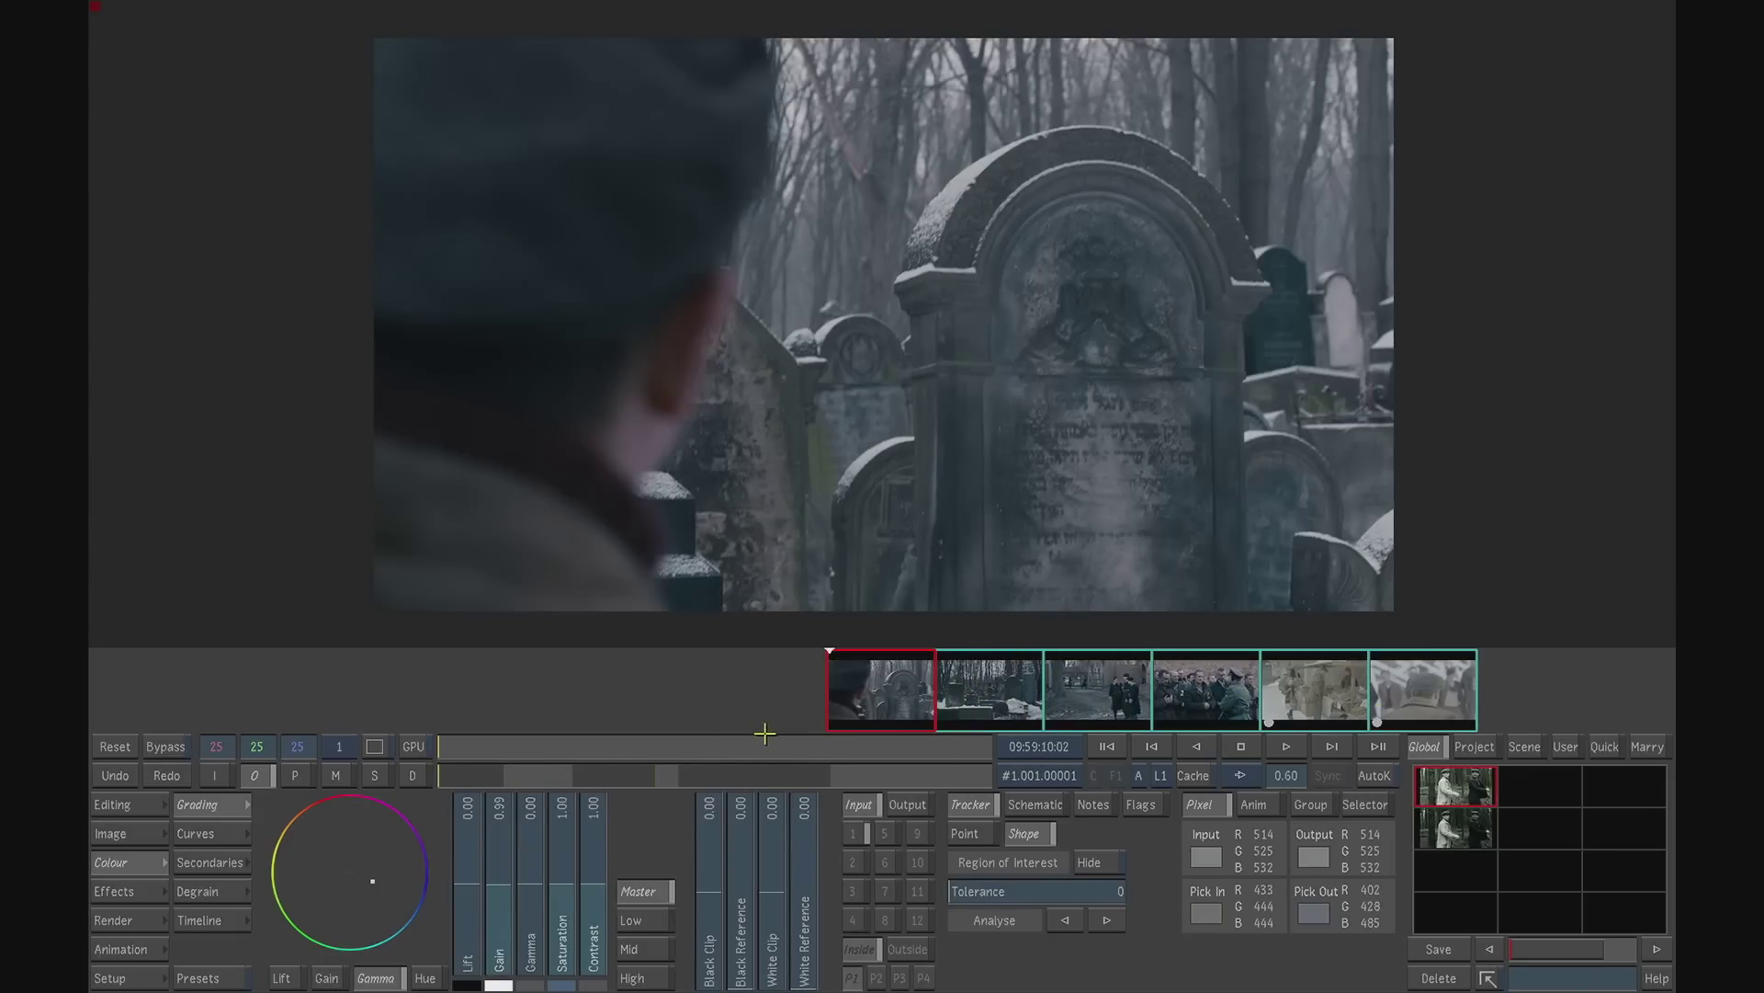
# - Set the timeline sort mode to A-Mode and unsort the timeline to restore the full edit order
pyautogui.click(129, 809)
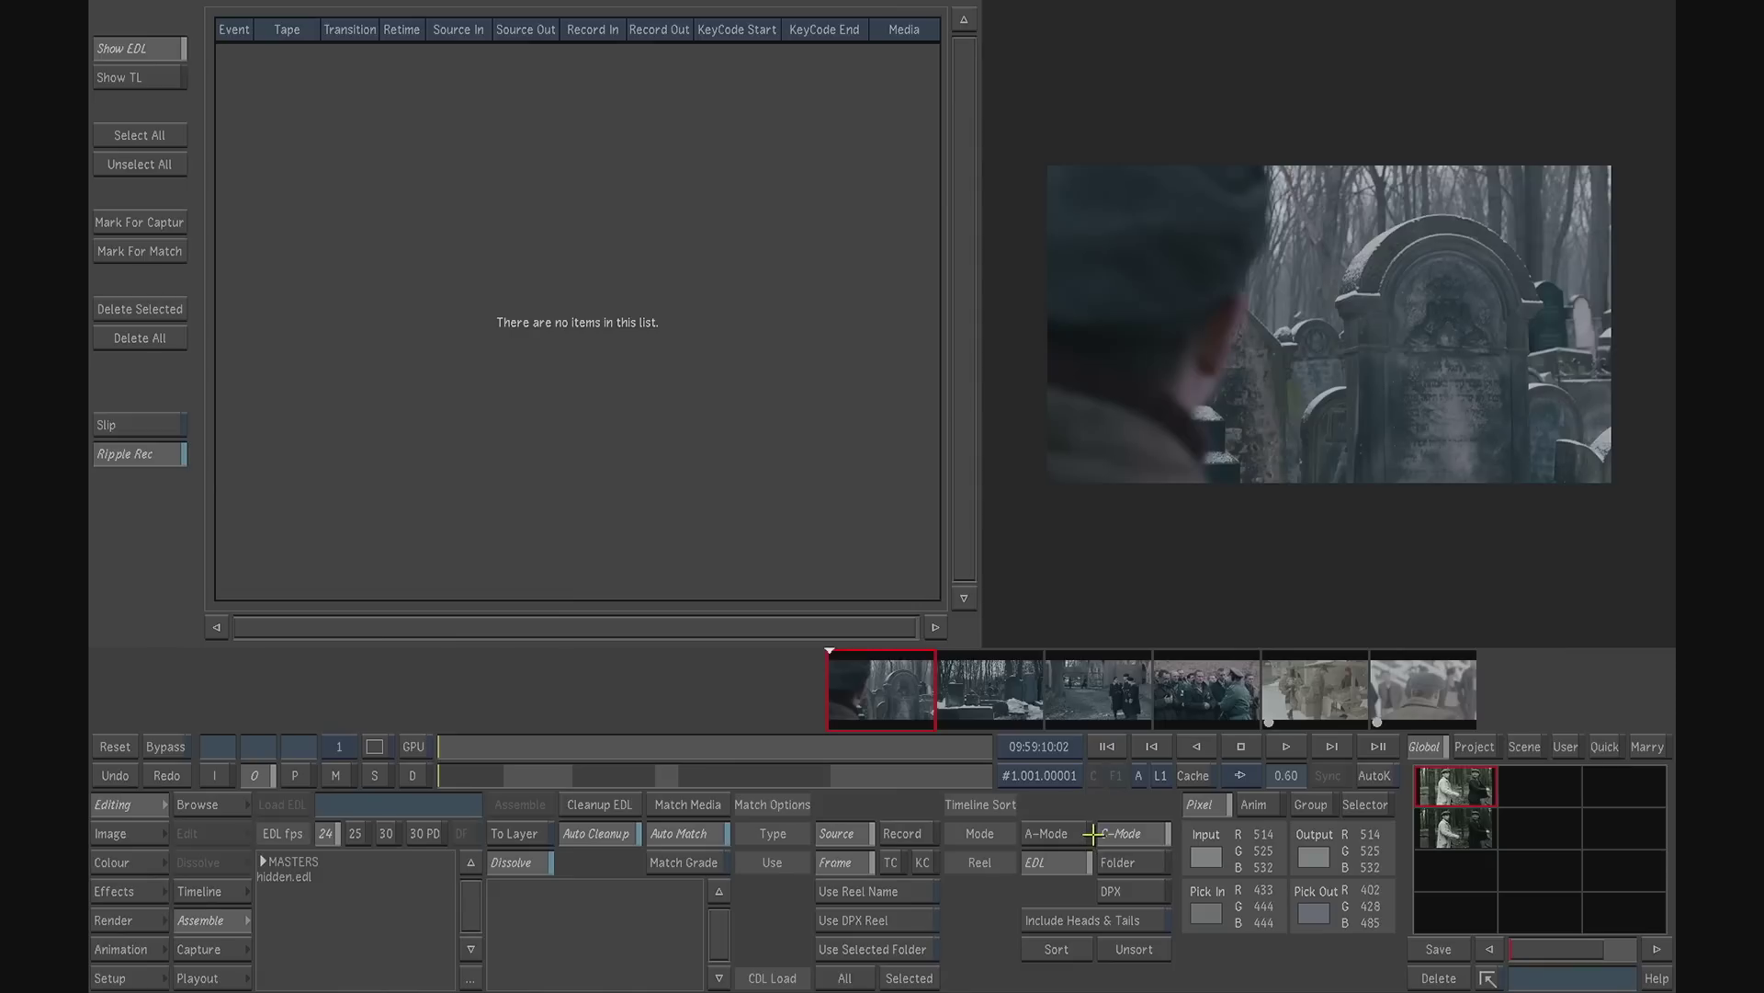
pyautogui.click(1050, 833)
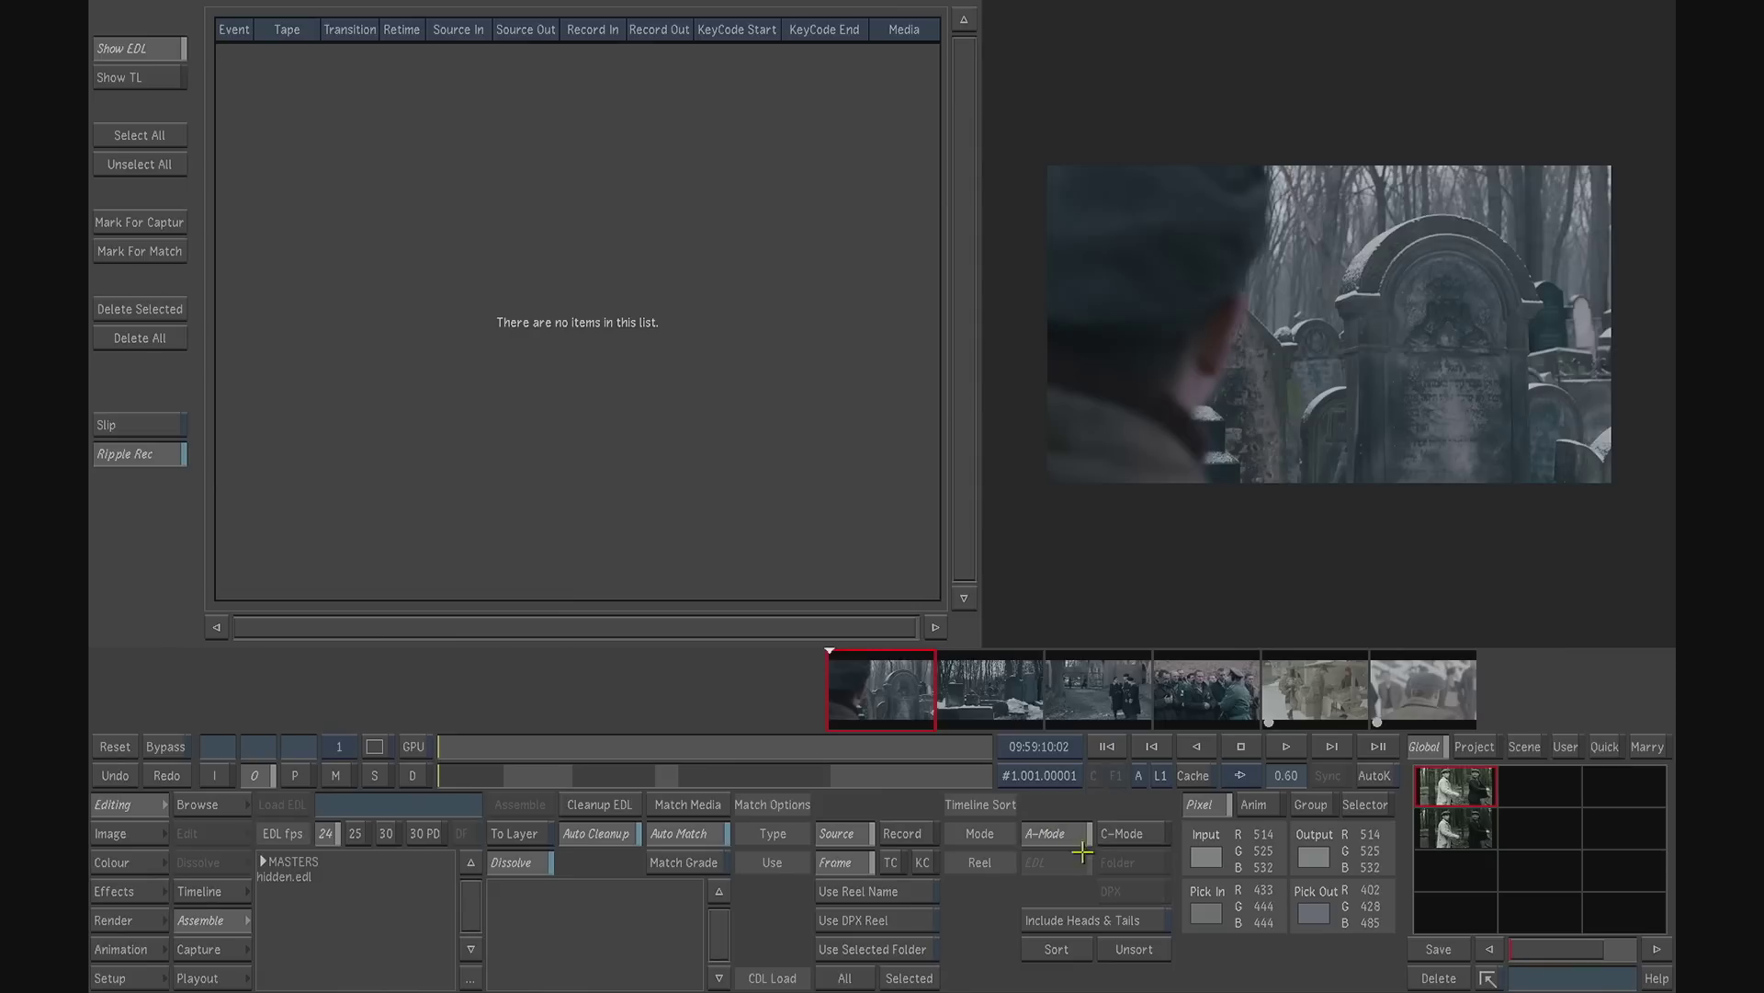
pyautogui.click(1134, 948)
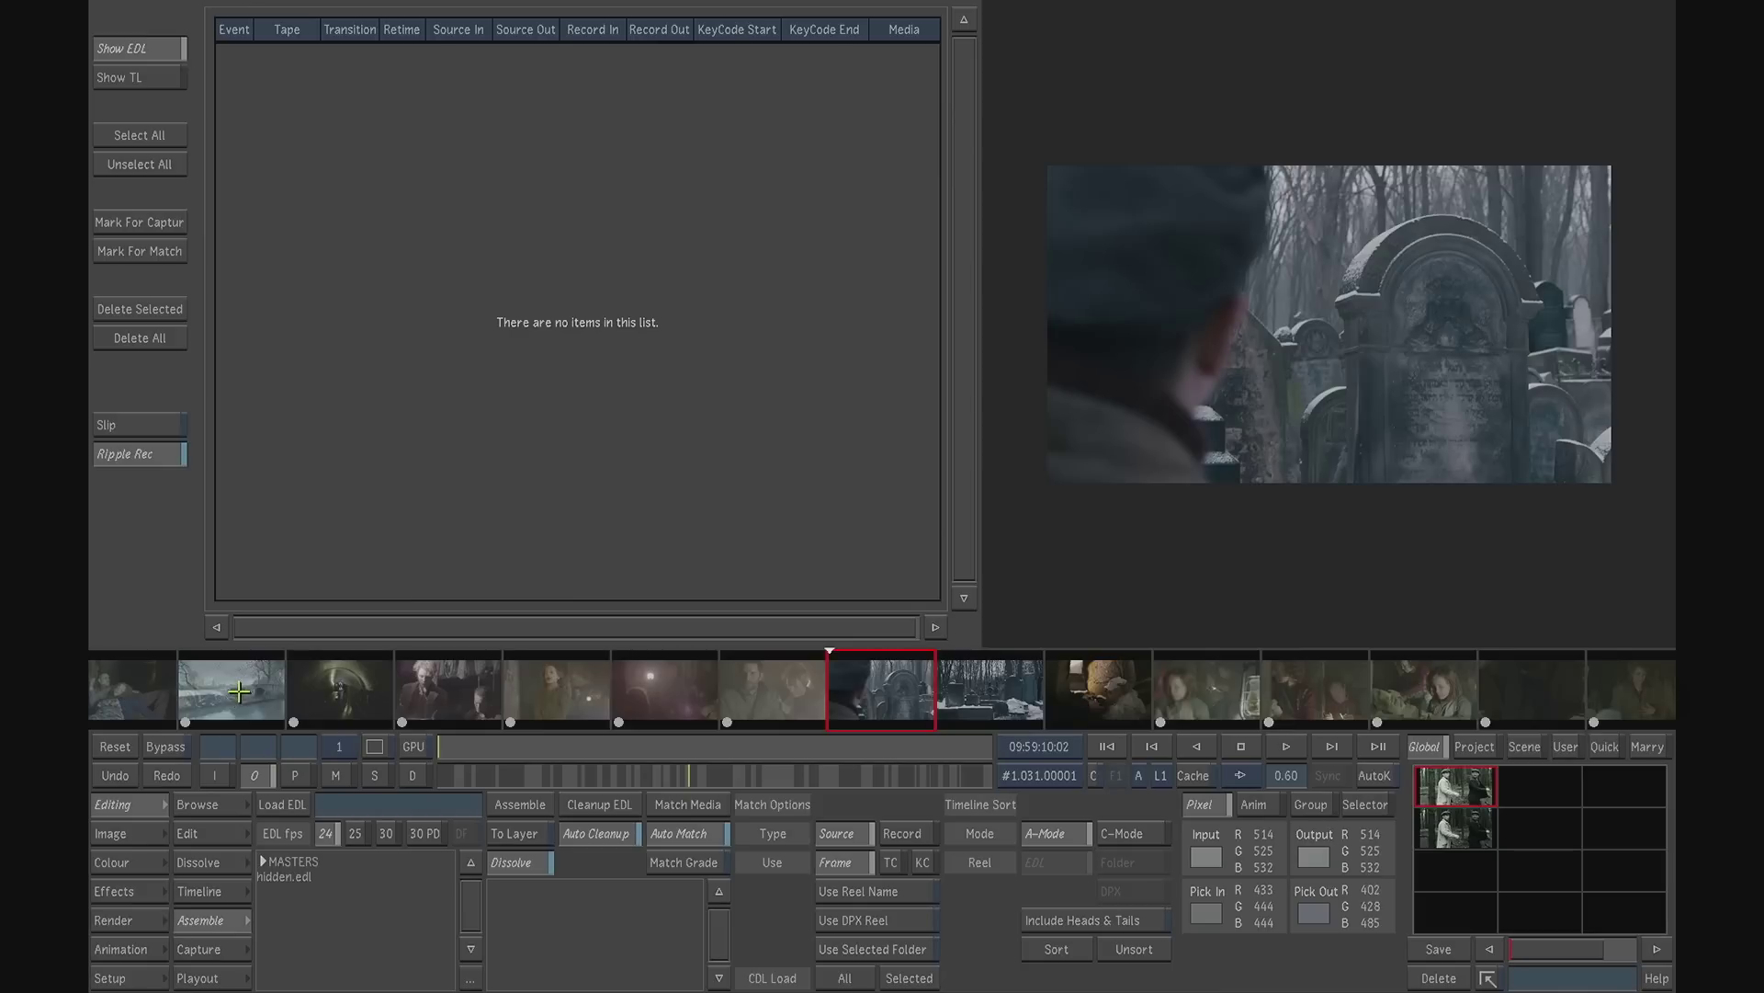
# - Review the blue-graded cemetery and prisoner shots in the restored edit order, and return to the start of the timeline
pyautogui.click(237, 690)
pyautogui.click(1507, 693)
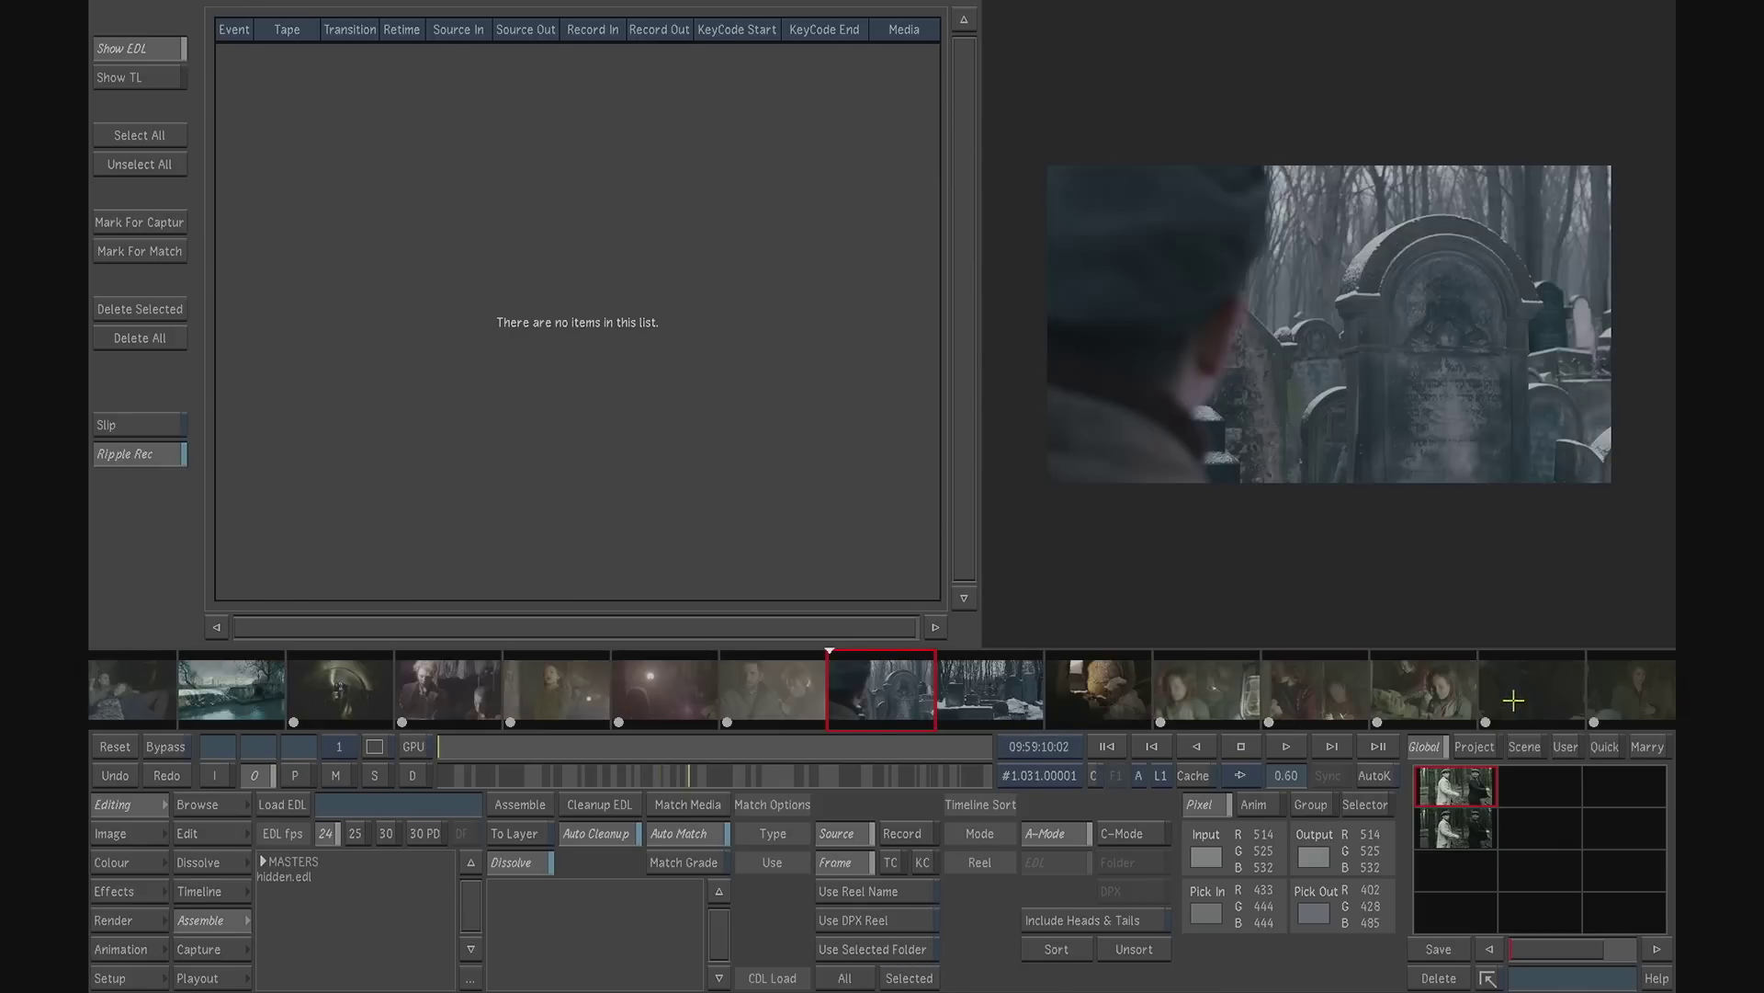
pyautogui.click(1011, 698)
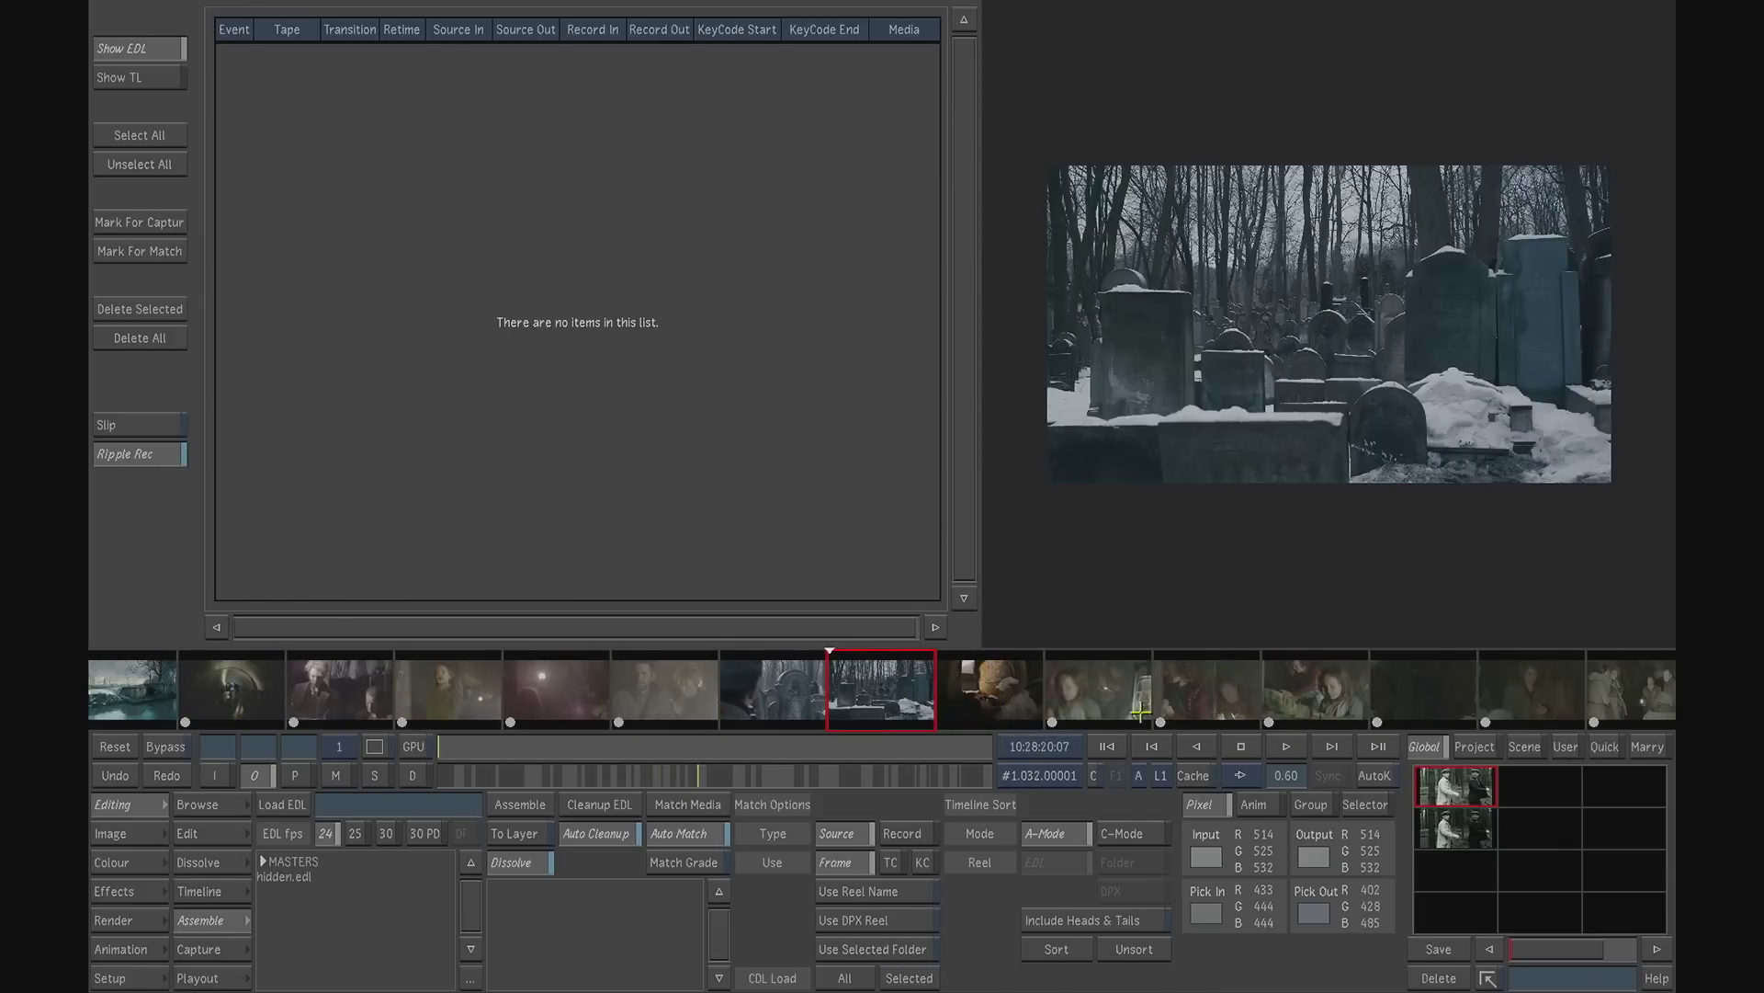
pyautogui.moveTo(807, 772); pyautogui.dragTo(847, 769)
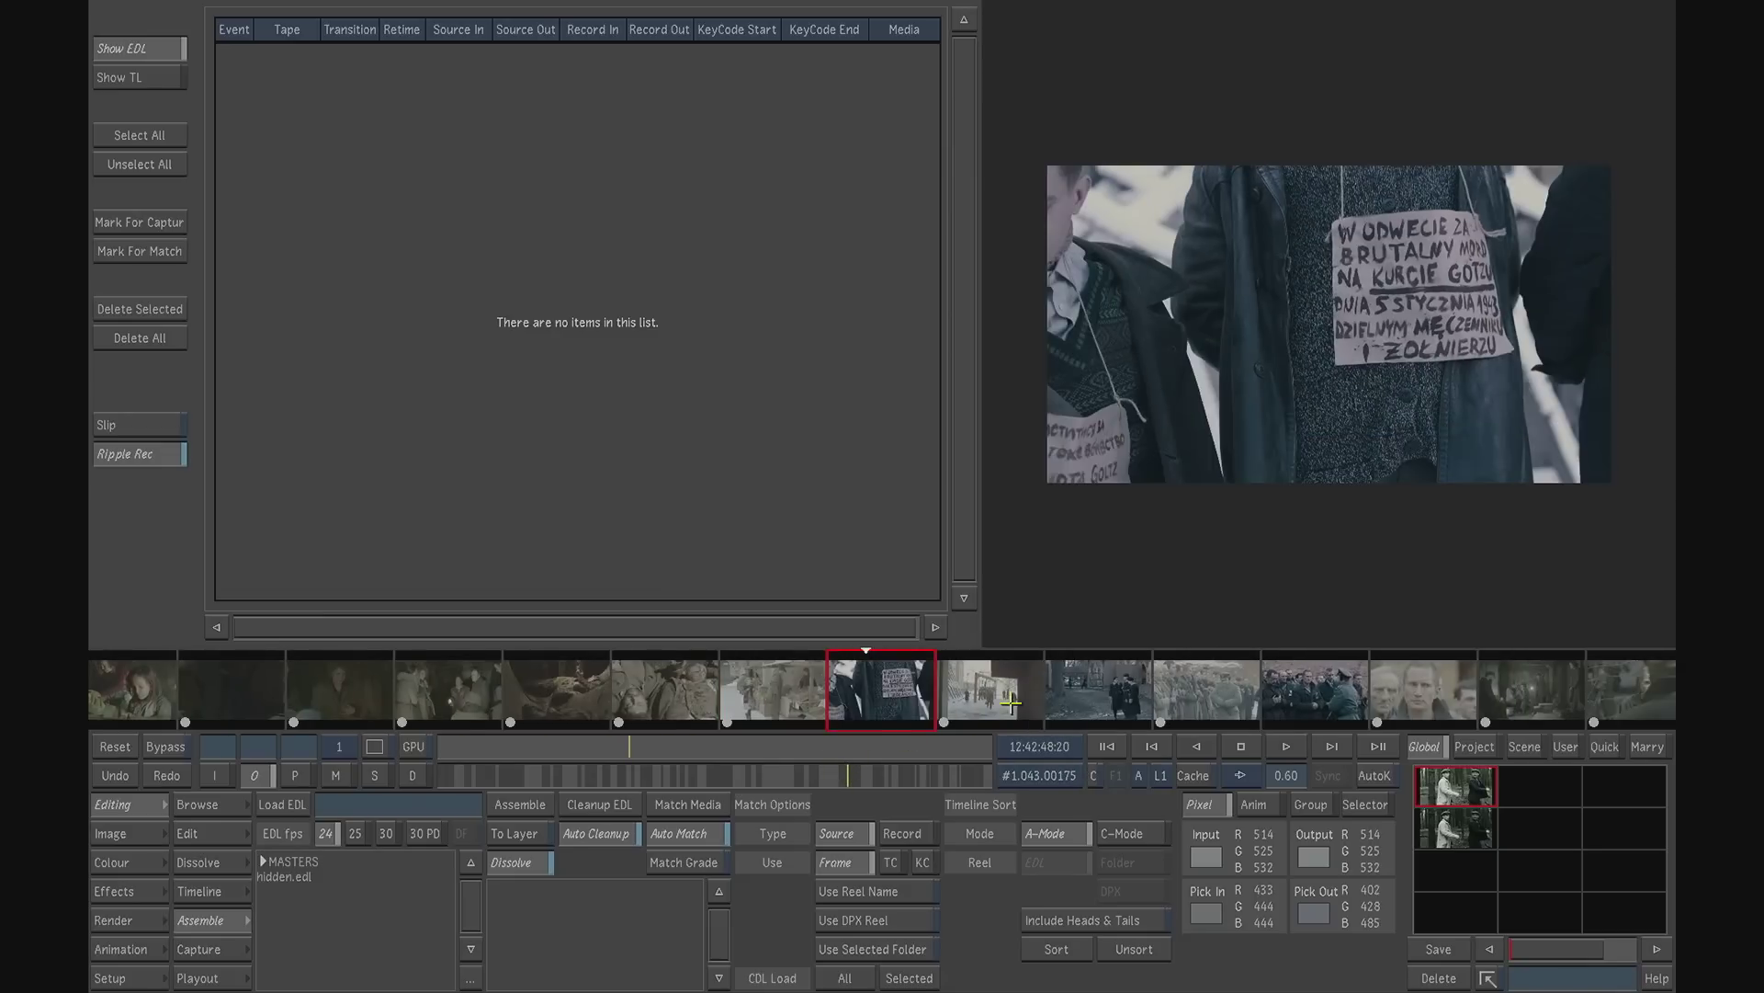
pyautogui.click(1065, 695)
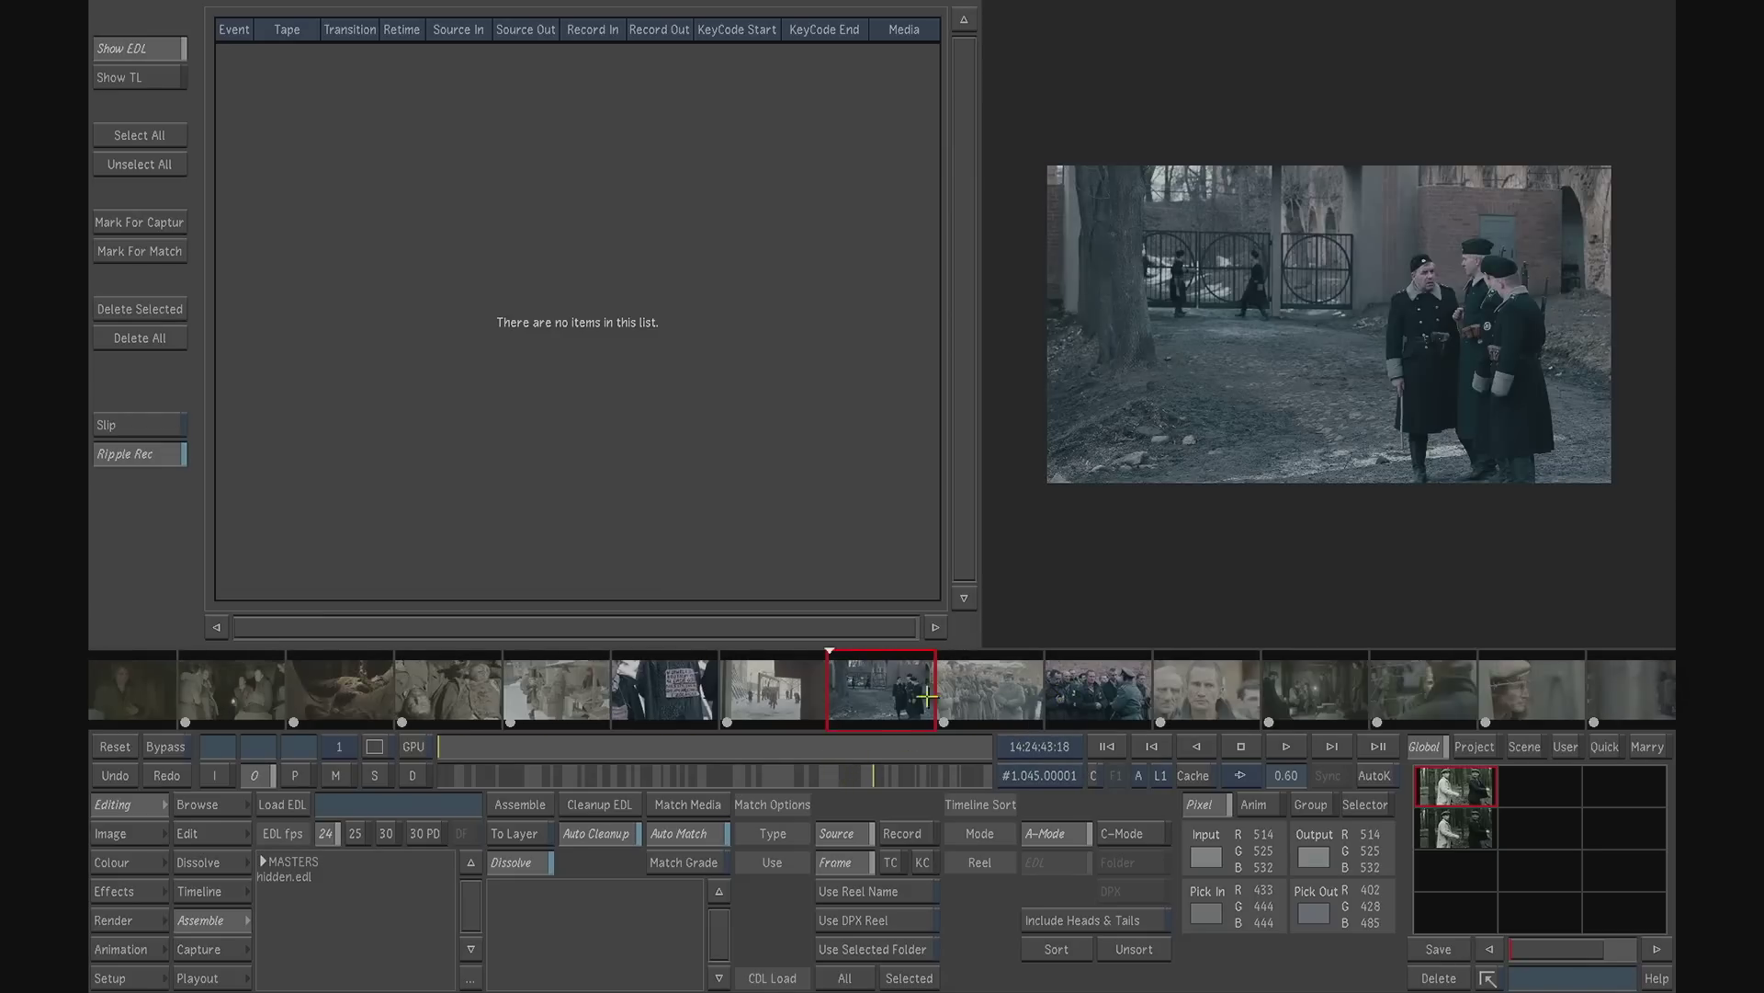
pyautogui.click(965, 695)
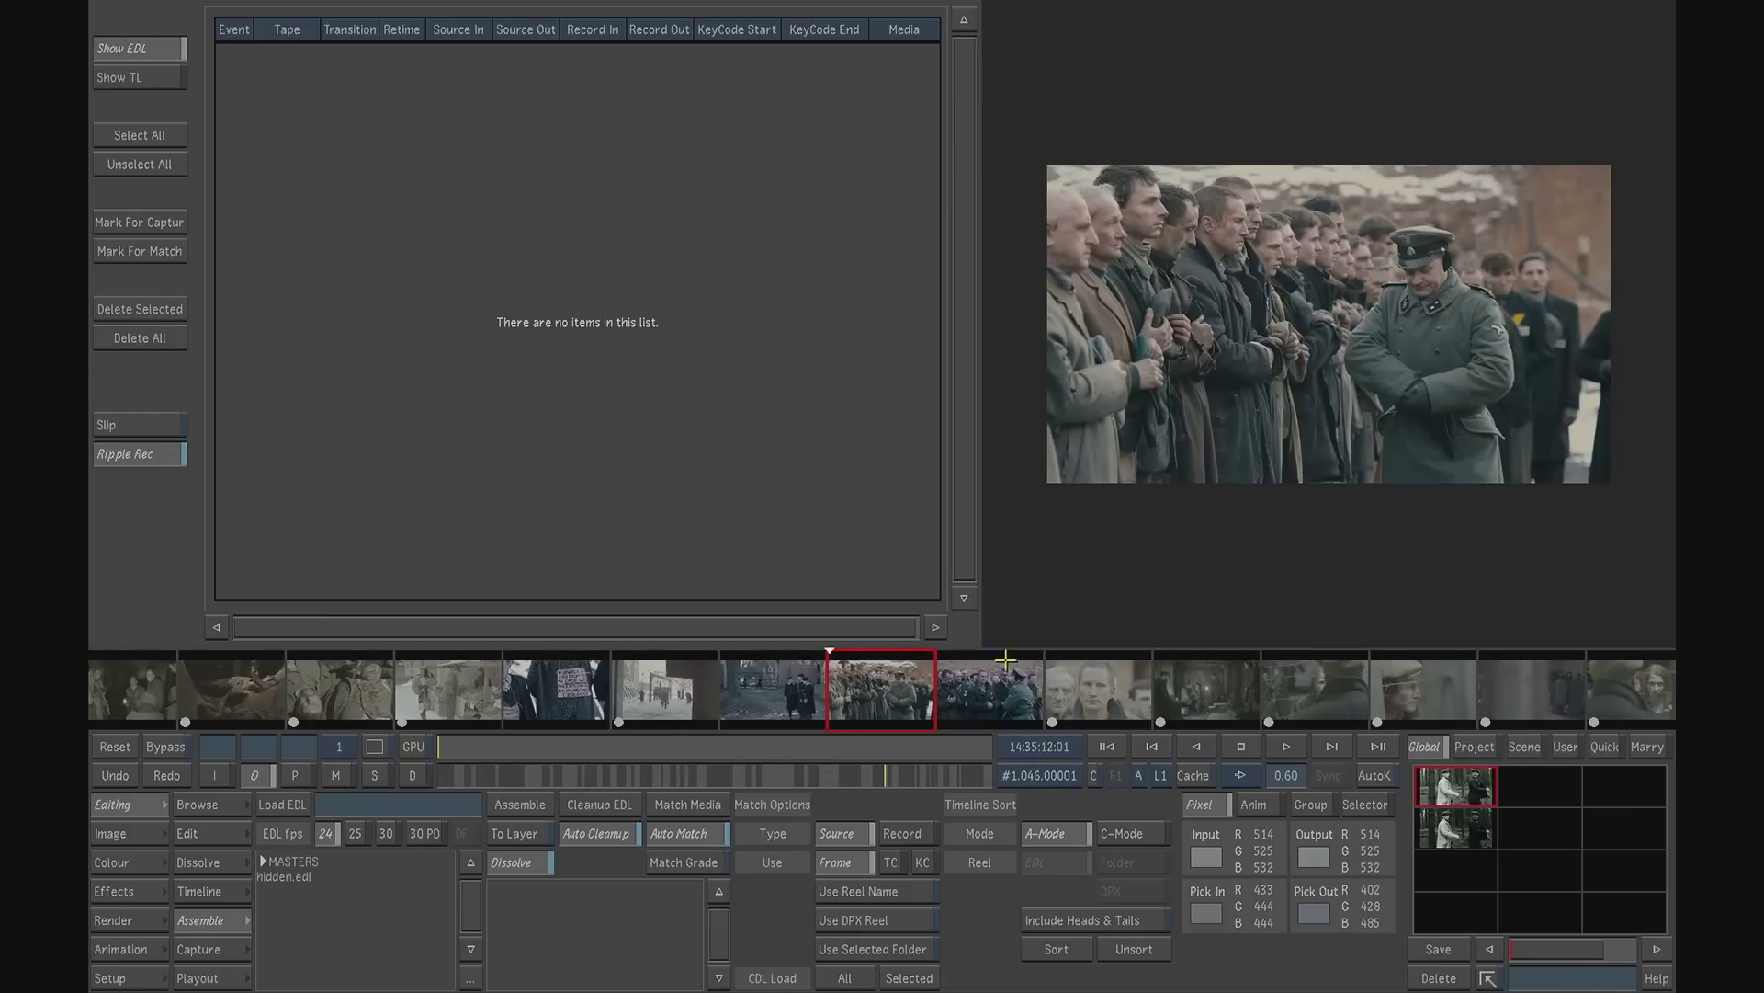
pyautogui.click(970, 693)
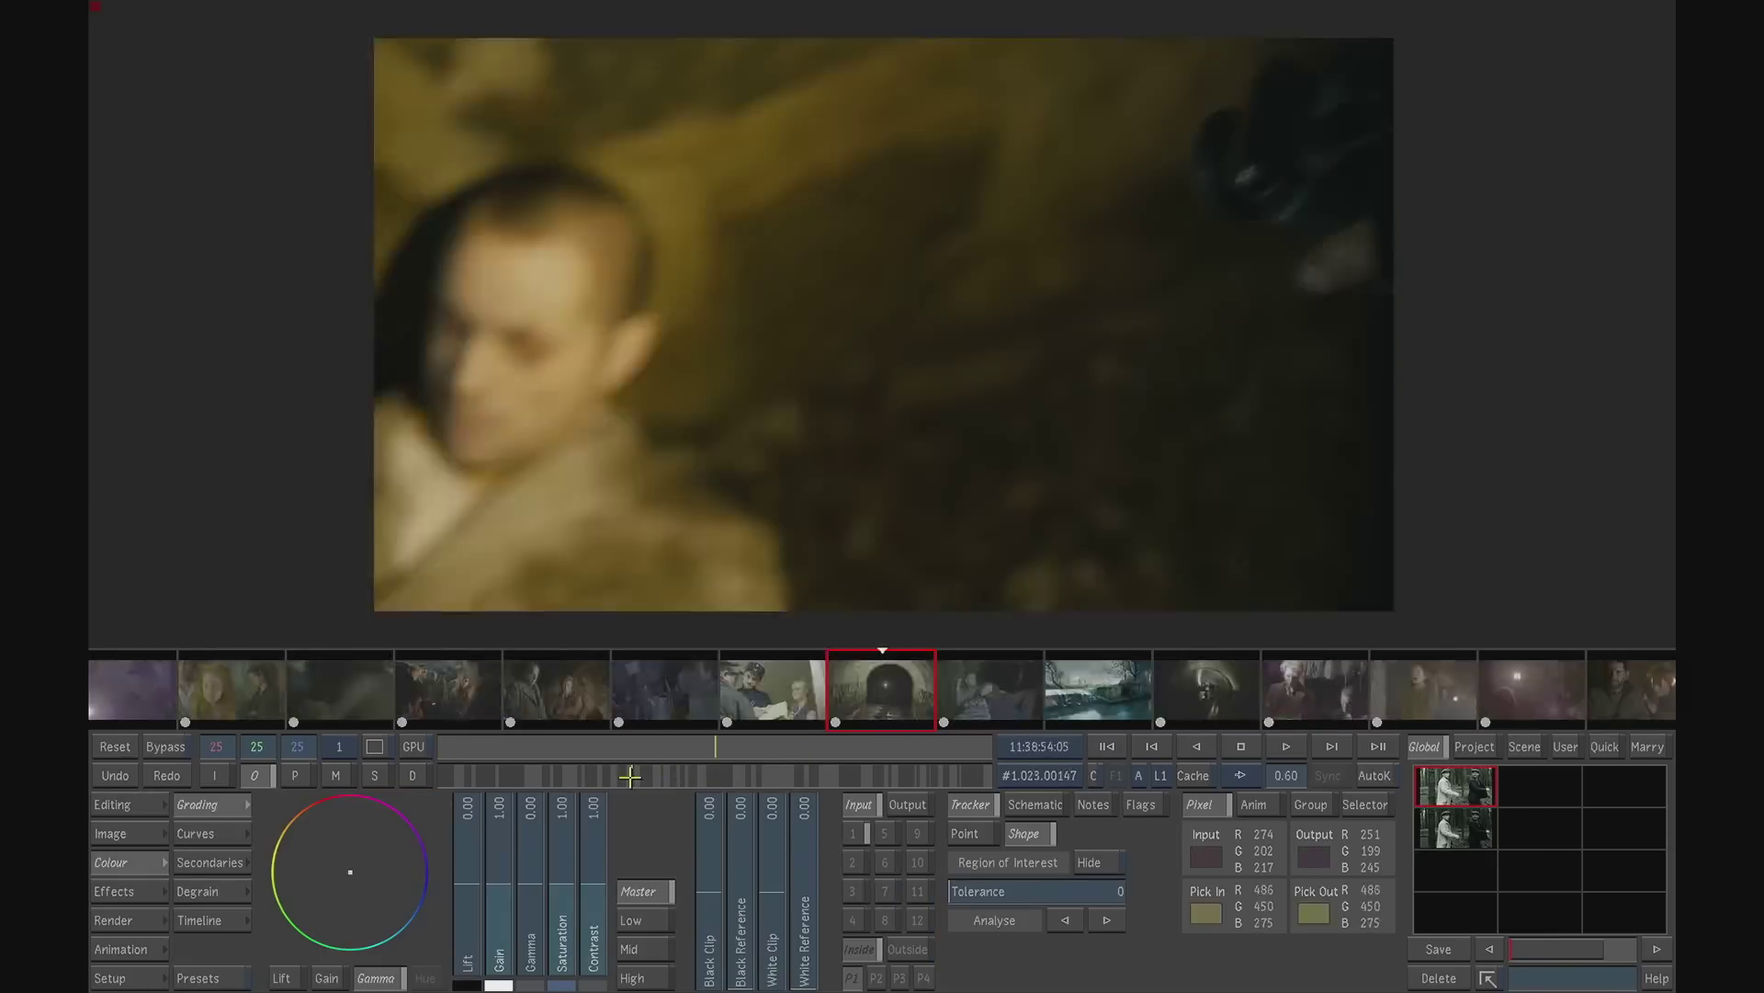
pyautogui.moveTo(515, 775); pyautogui.dragTo(454, 775)
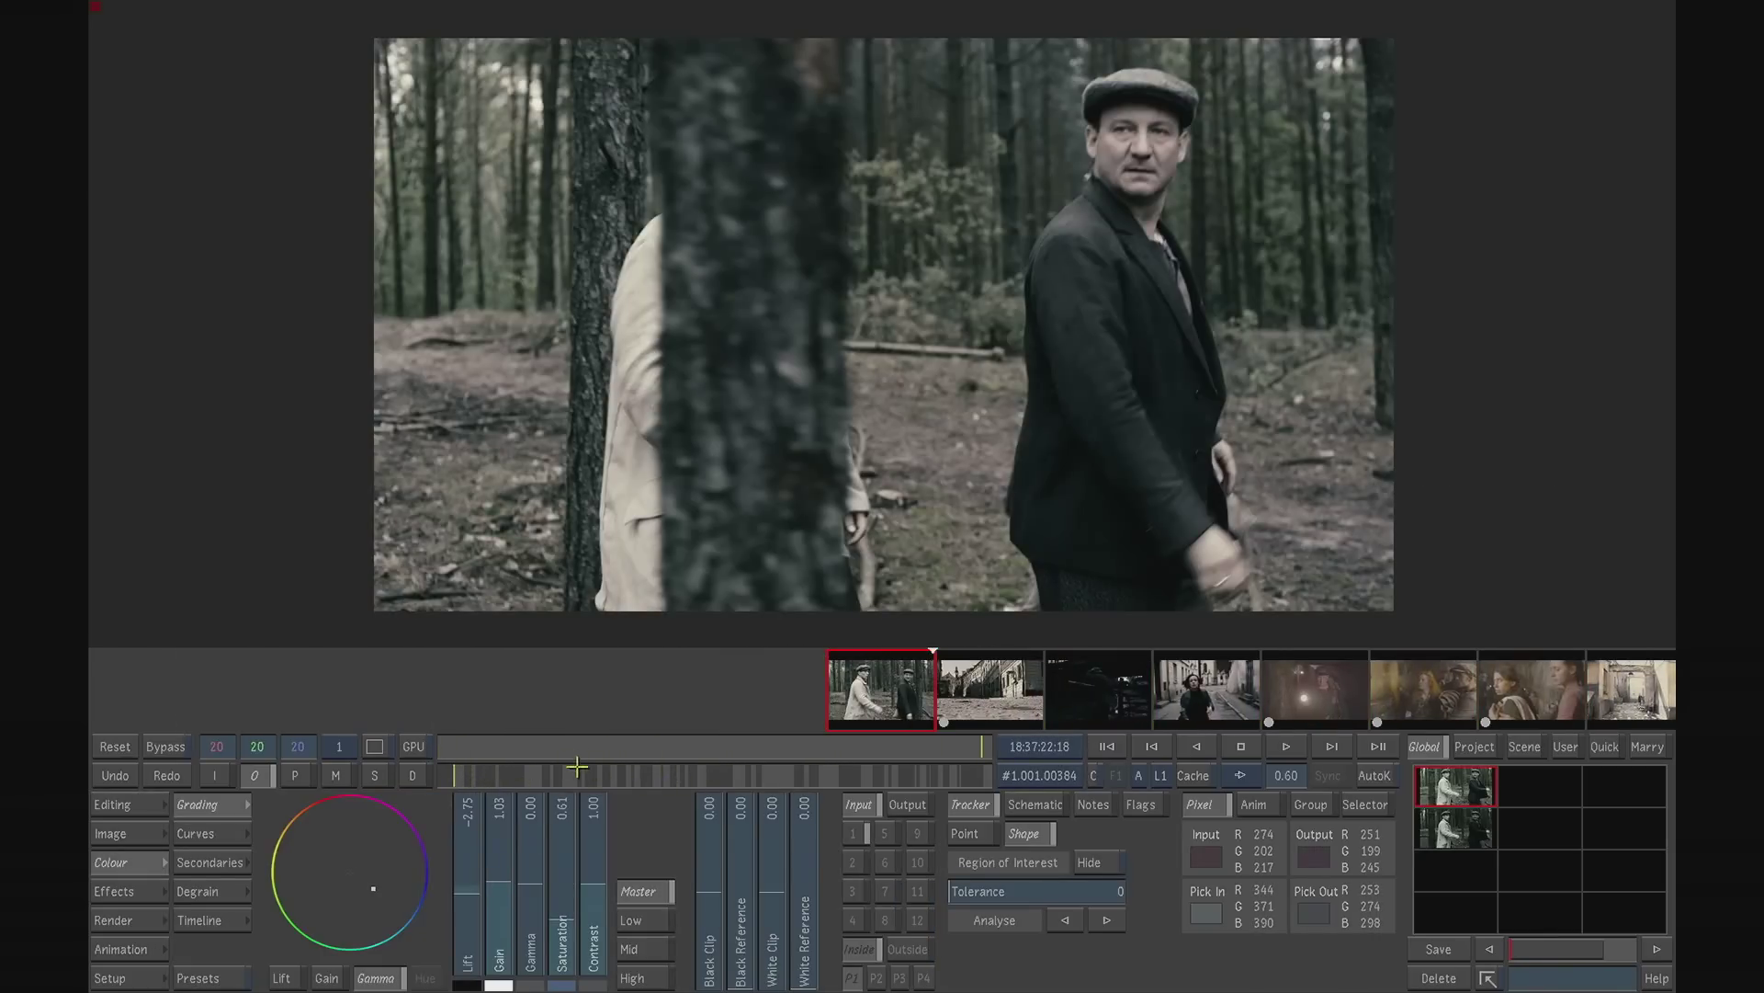
# - Go to the second shot, the cobblestone street, and scrub through it to examine the two men's walk before returning to its first frame
pyautogui.click(960, 686)
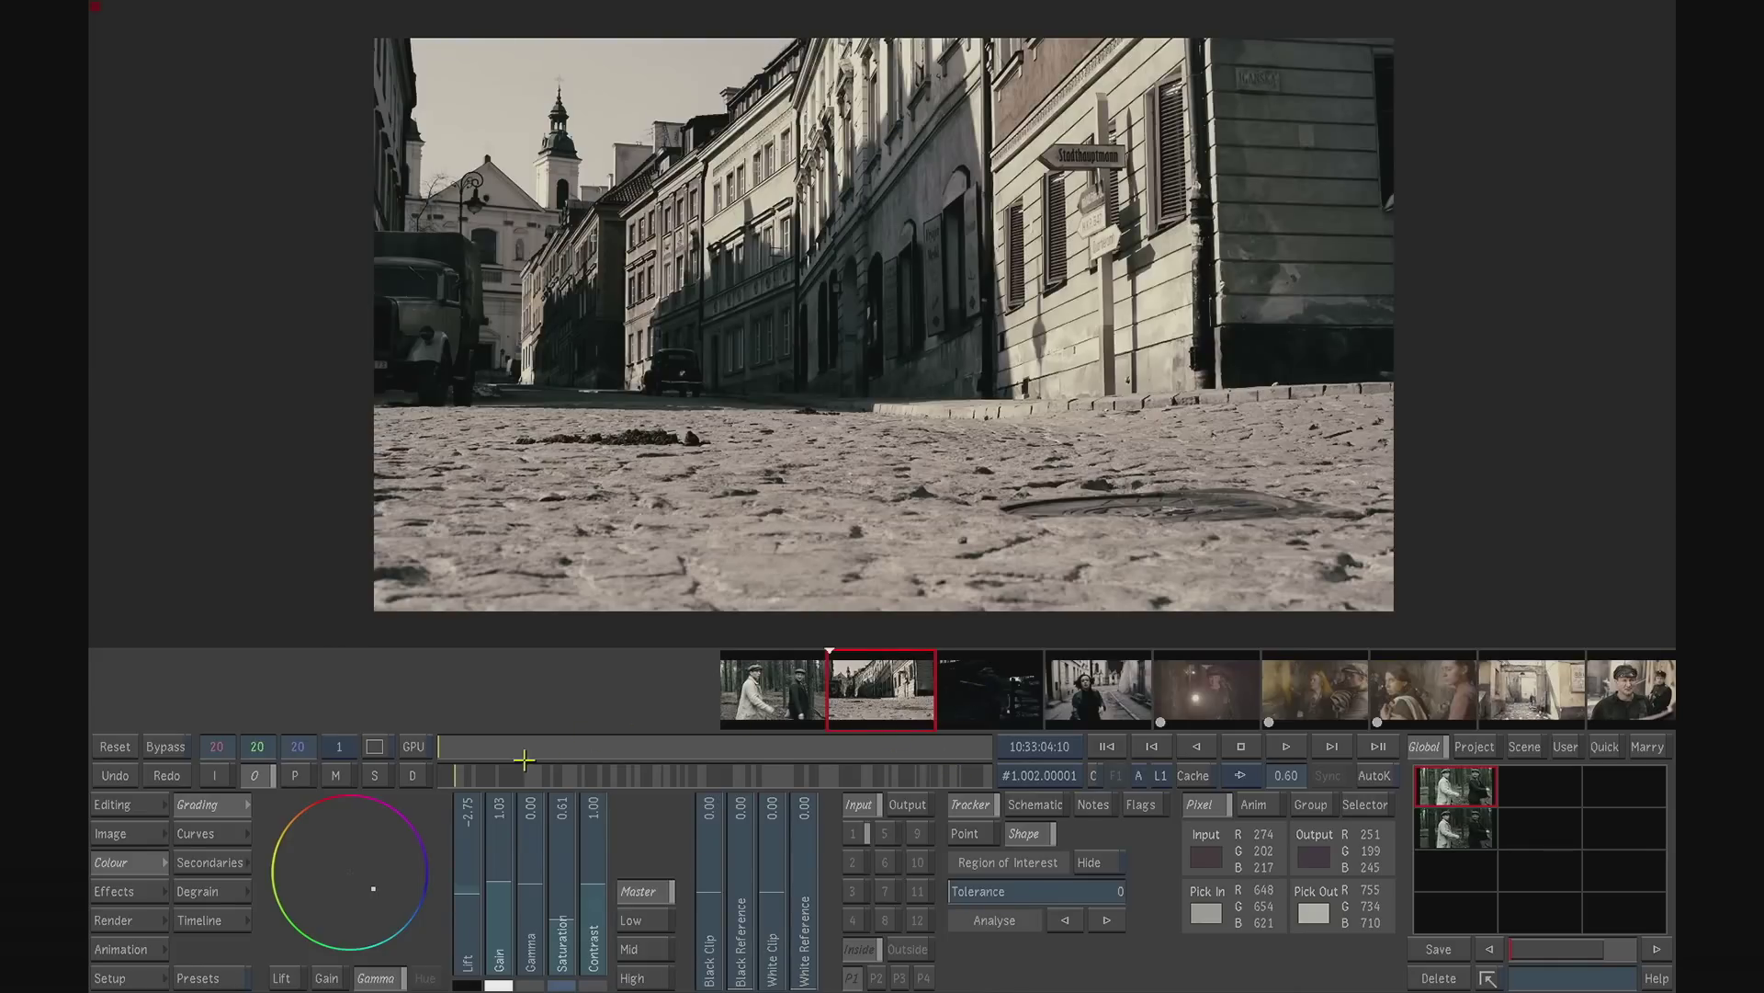
pyautogui.moveTo(585, 748); pyautogui.dragTo(427, 726)
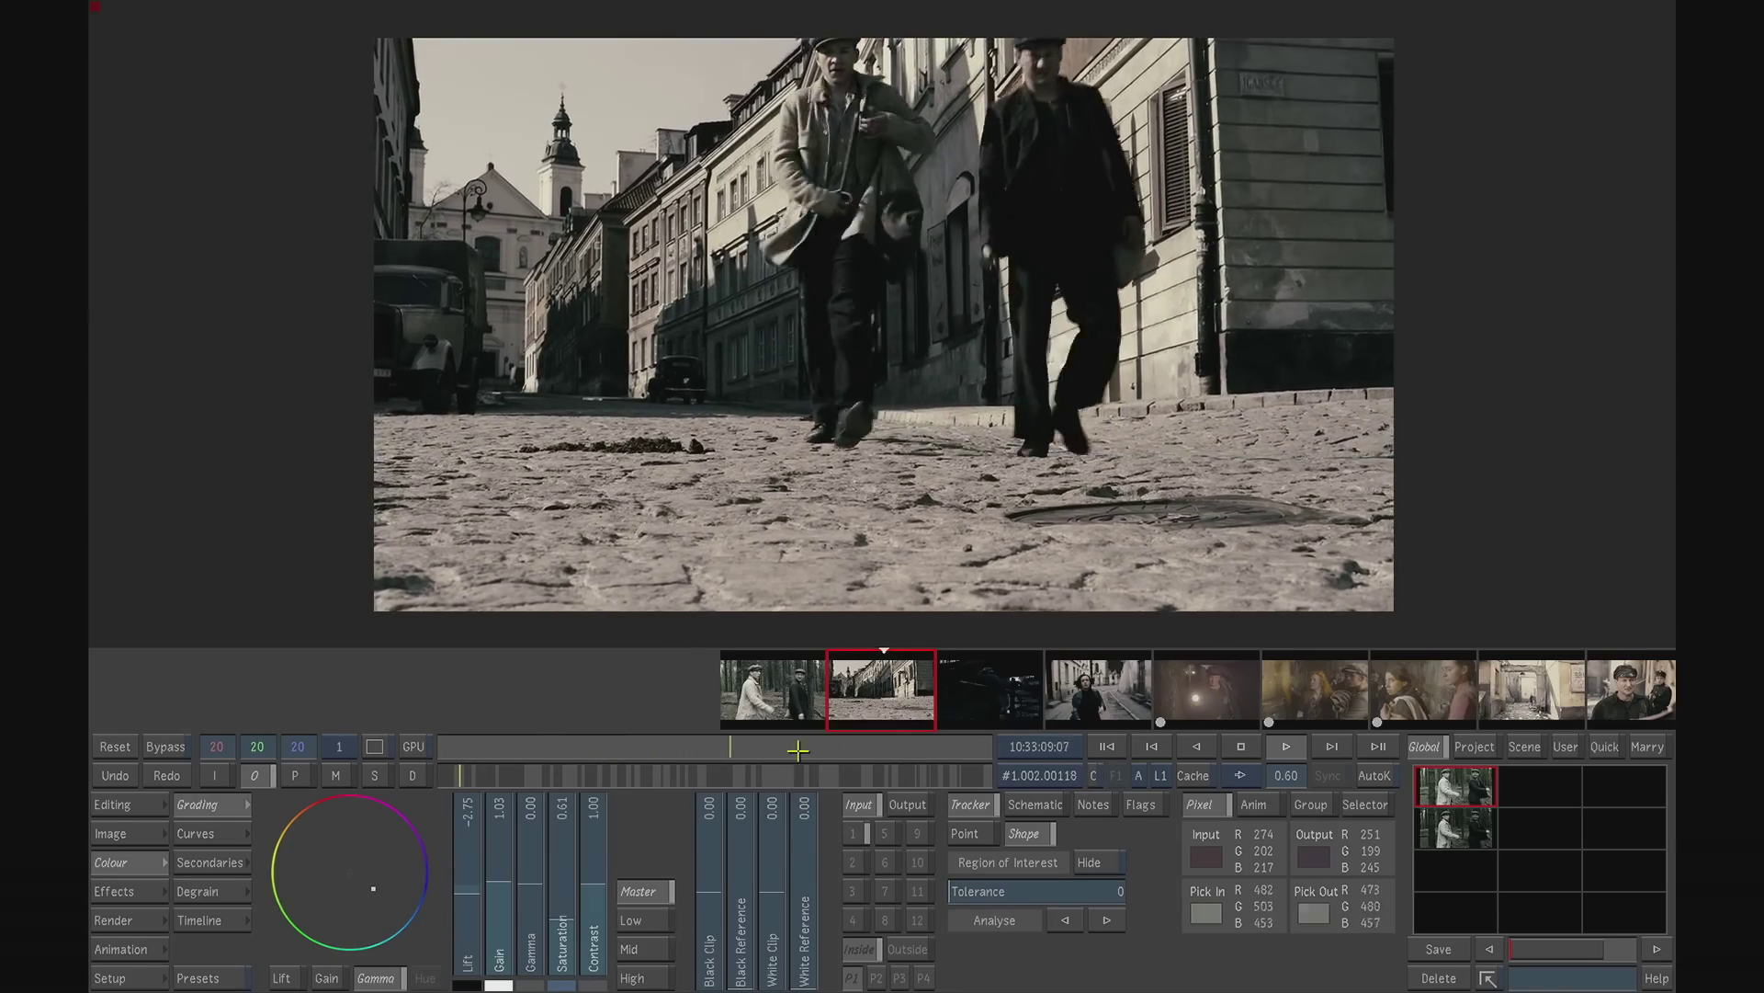
pyautogui.moveTo(775, 750); pyautogui.dragTo(570, 722)
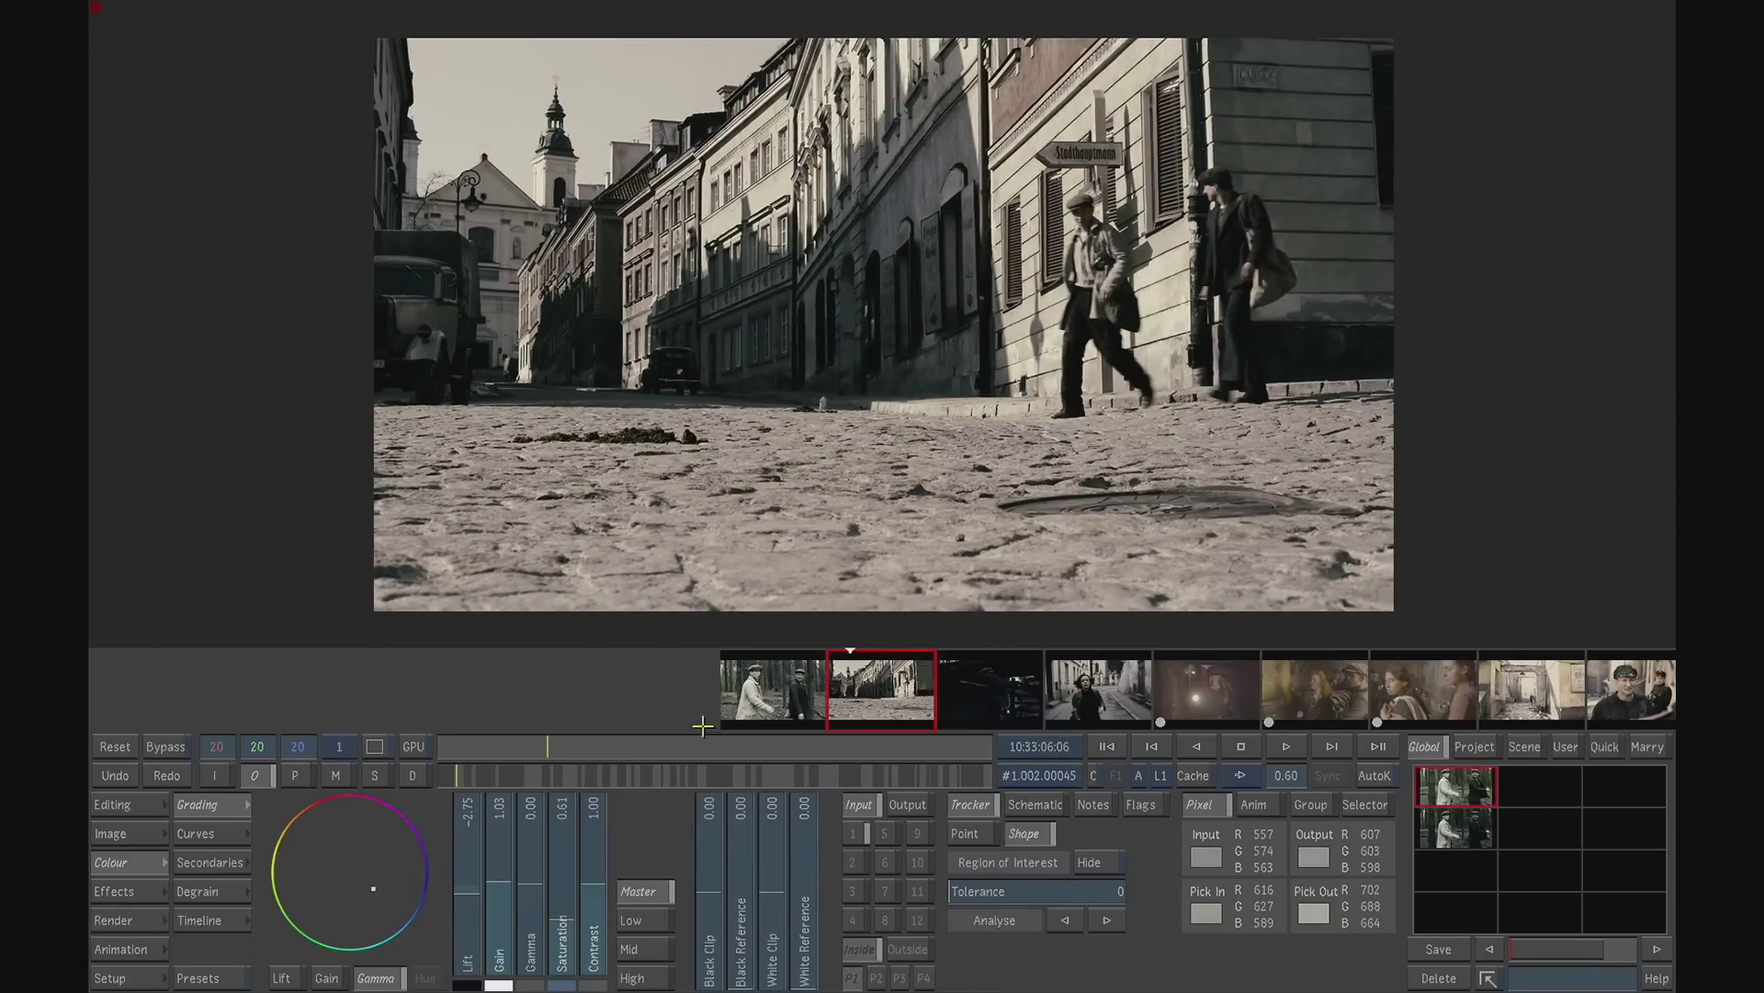
pyautogui.moveTo(551, 736); pyautogui.dragTo(280, 735)
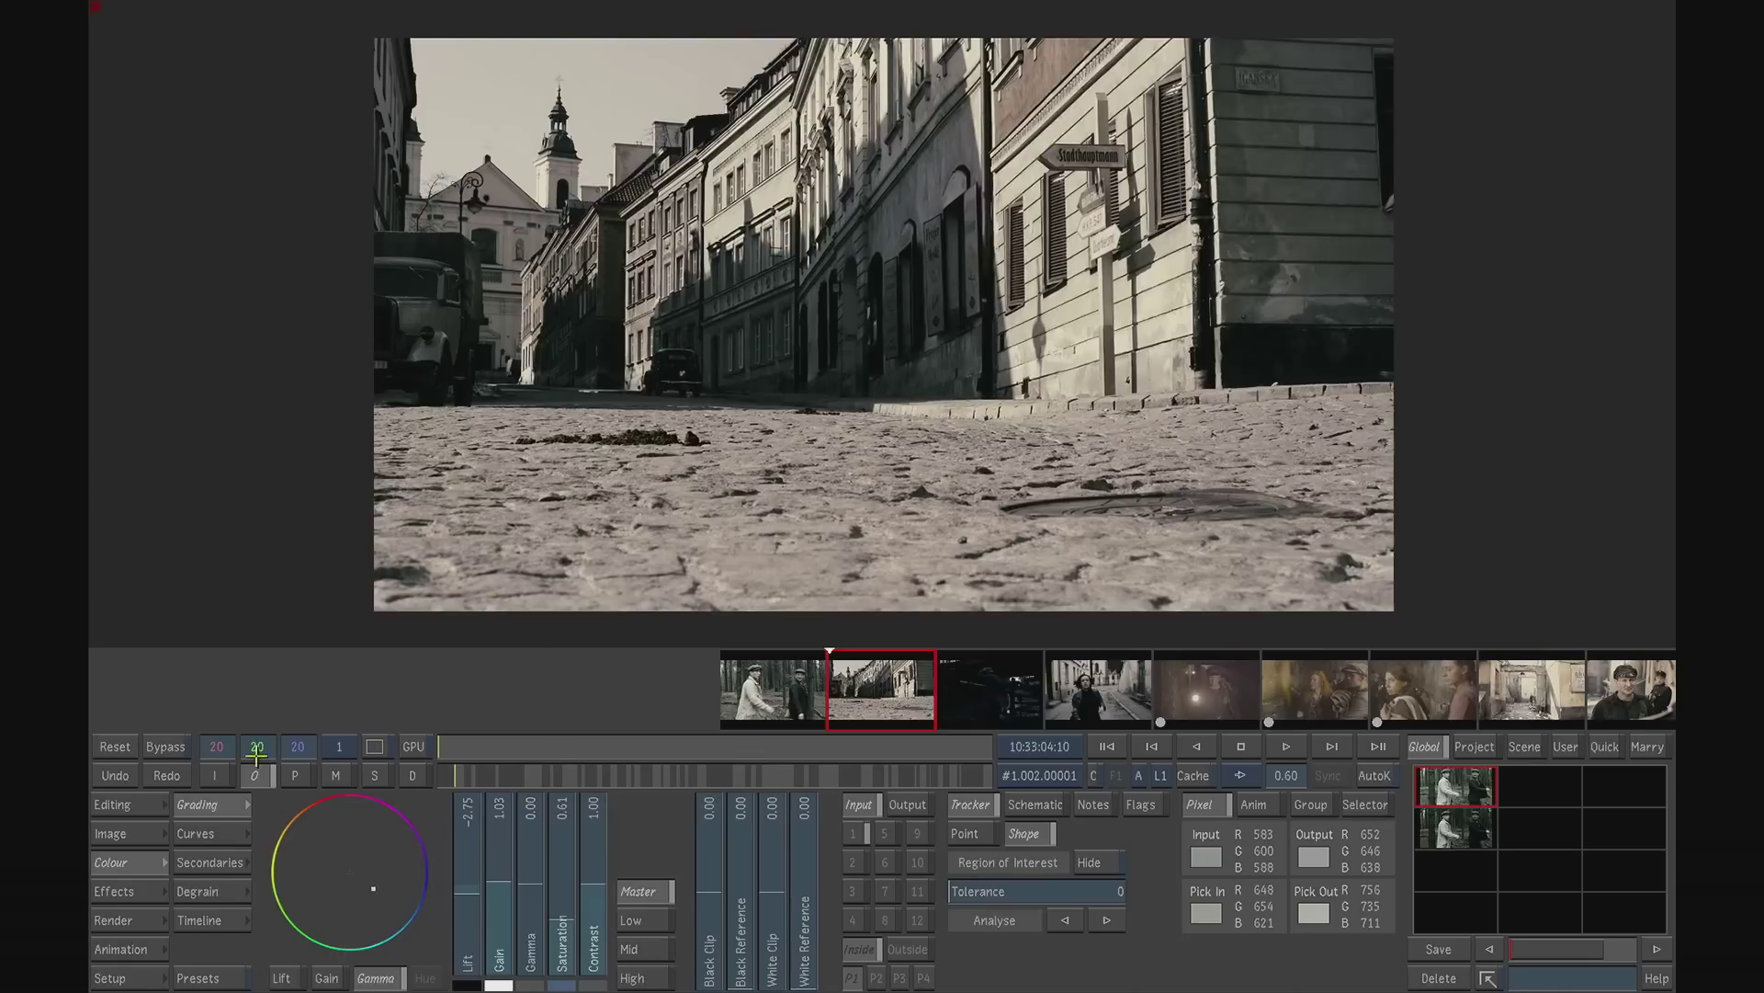
# - Draw a wide rectangle mask over the street shot's foreground cobblestones in secondary 1, set its softness to 188, and check the matte
pyautogui.click(206, 862)
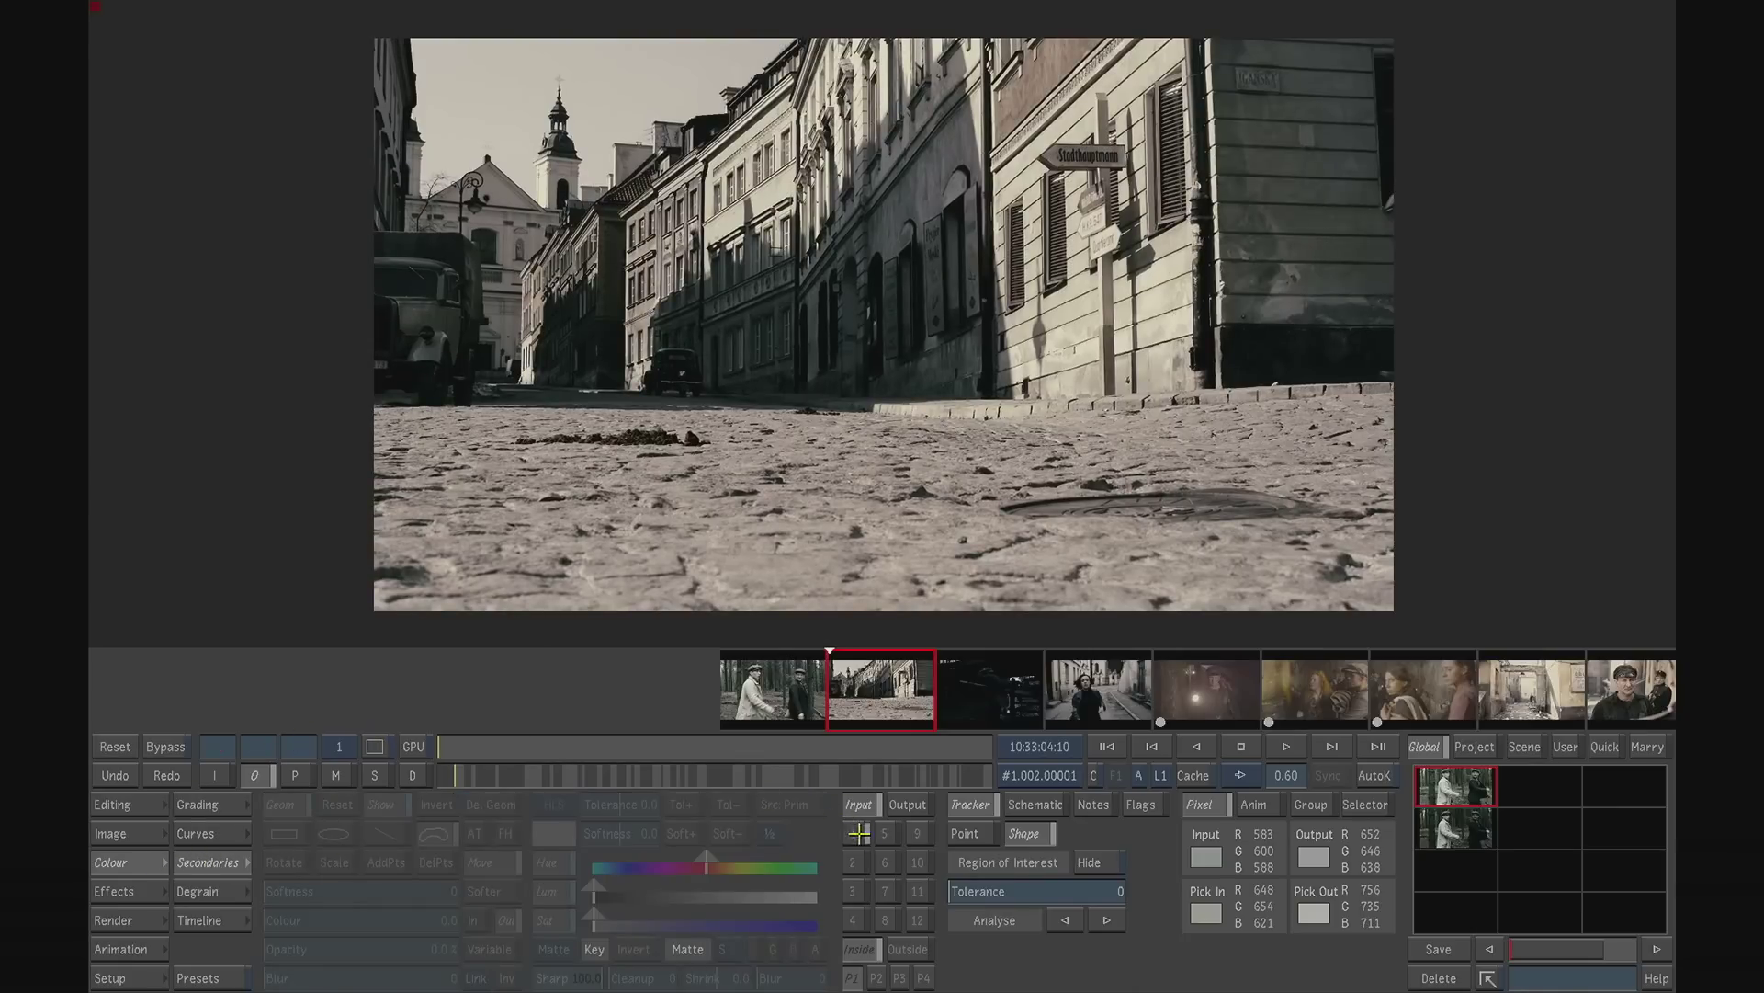
pyautogui.click(288, 830)
pyautogui.moveTo(300, 535); pyautogui.dragTo(1526, 640)
pyautogui.moveTo(287, 890); pyautogui.dragTo(436, 869)
pyautogui.click(335, 775)
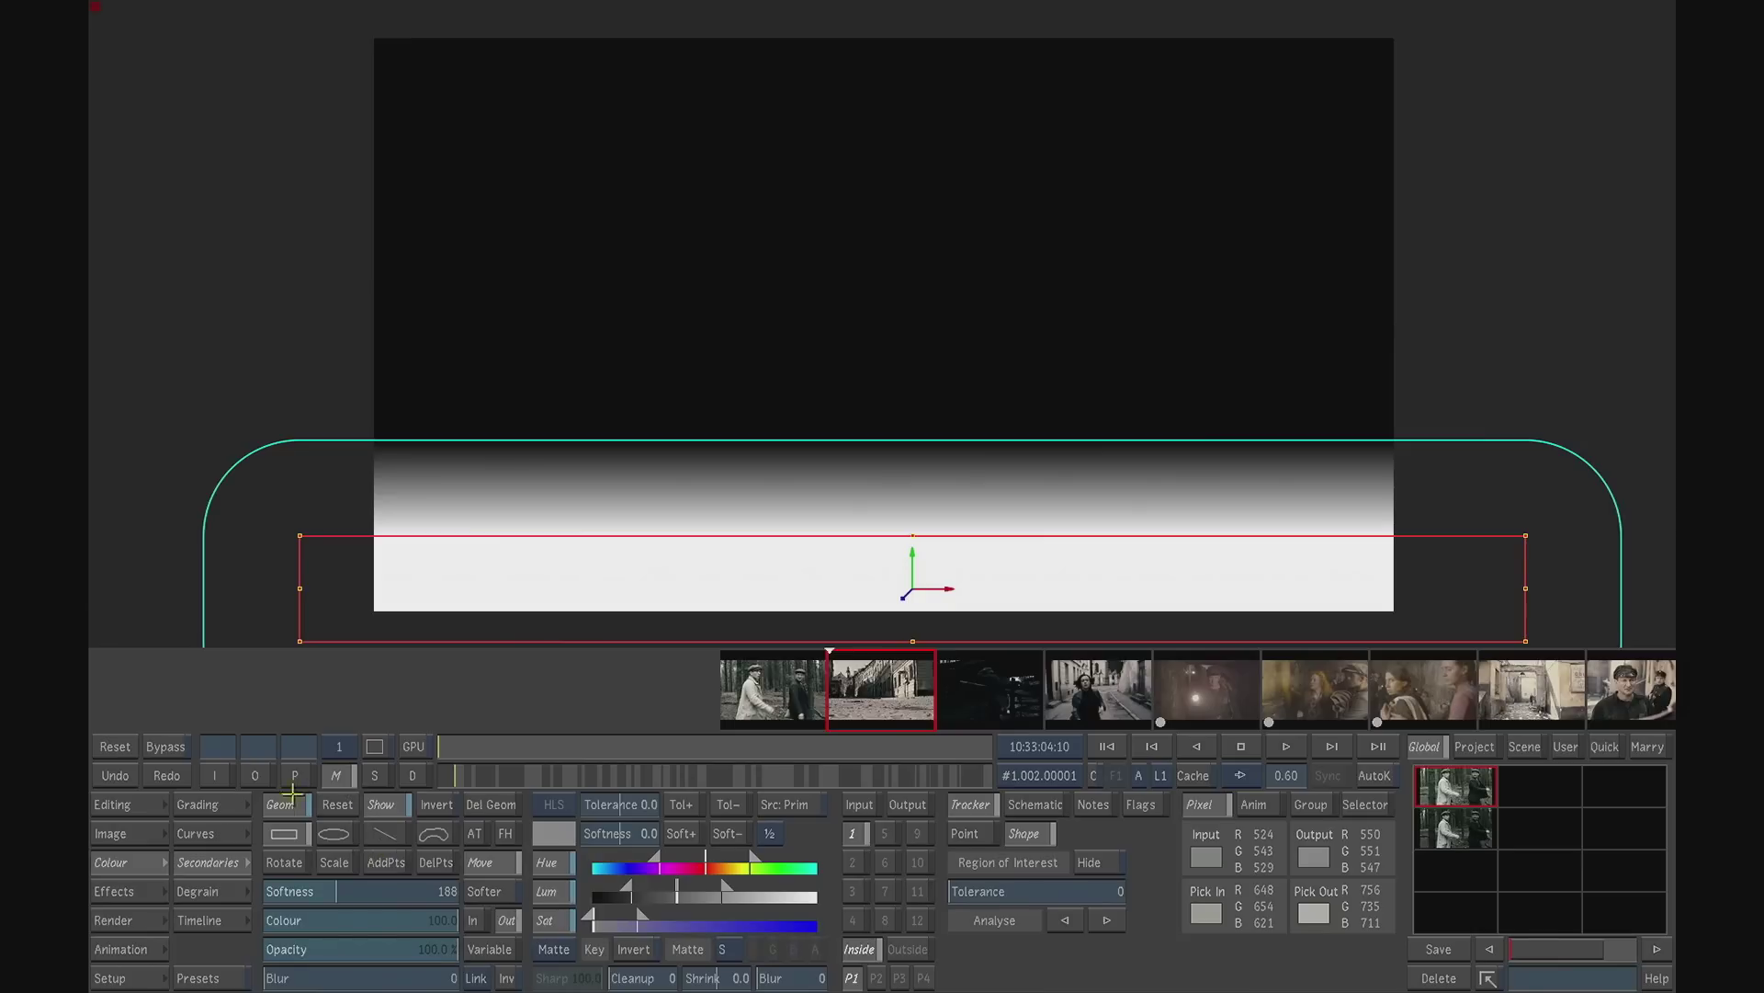
pyautogui.click(257, 772)
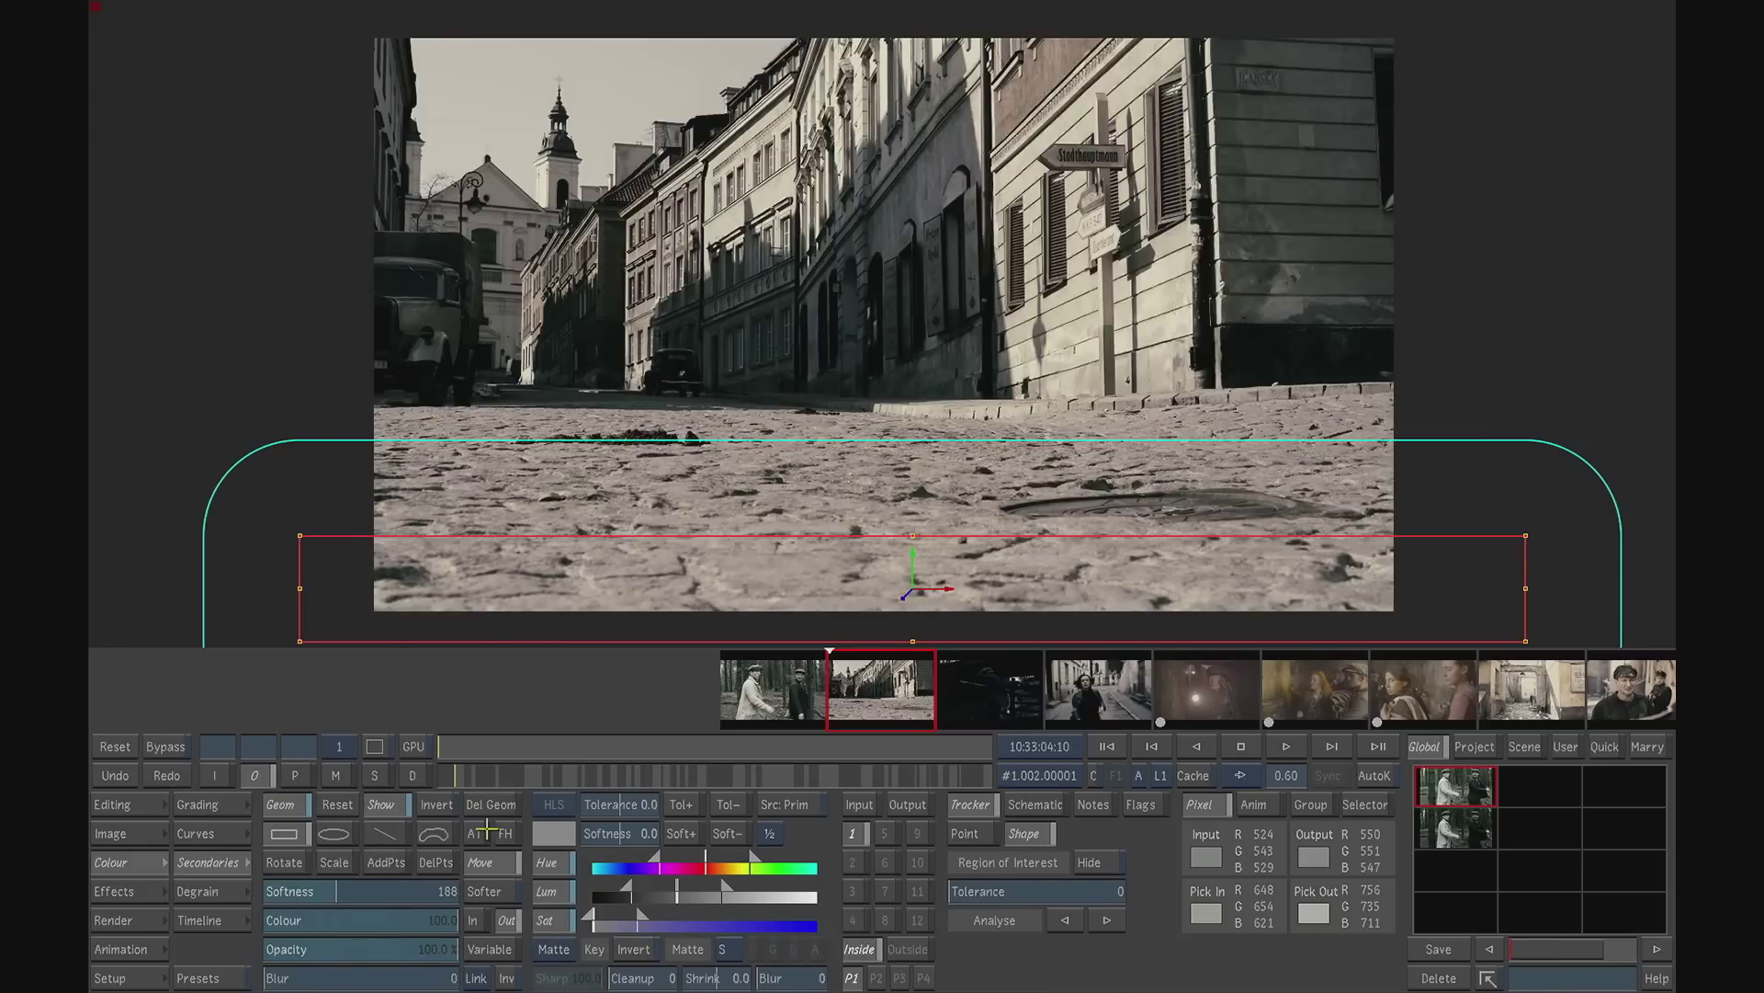
# - Set the gamma inside the cobblestone mask to -0.59, and raise the rectangle's two upper corners so its edge slopes along the street
pyautogui.click(245, 807)
pyautogui.moveTo(530, 875)
pyautogui.mouseDown()
pyautogui.moveTo(530, 919)
pyautogui.moveTo(523, 884)
pyautogui.mouseUp()
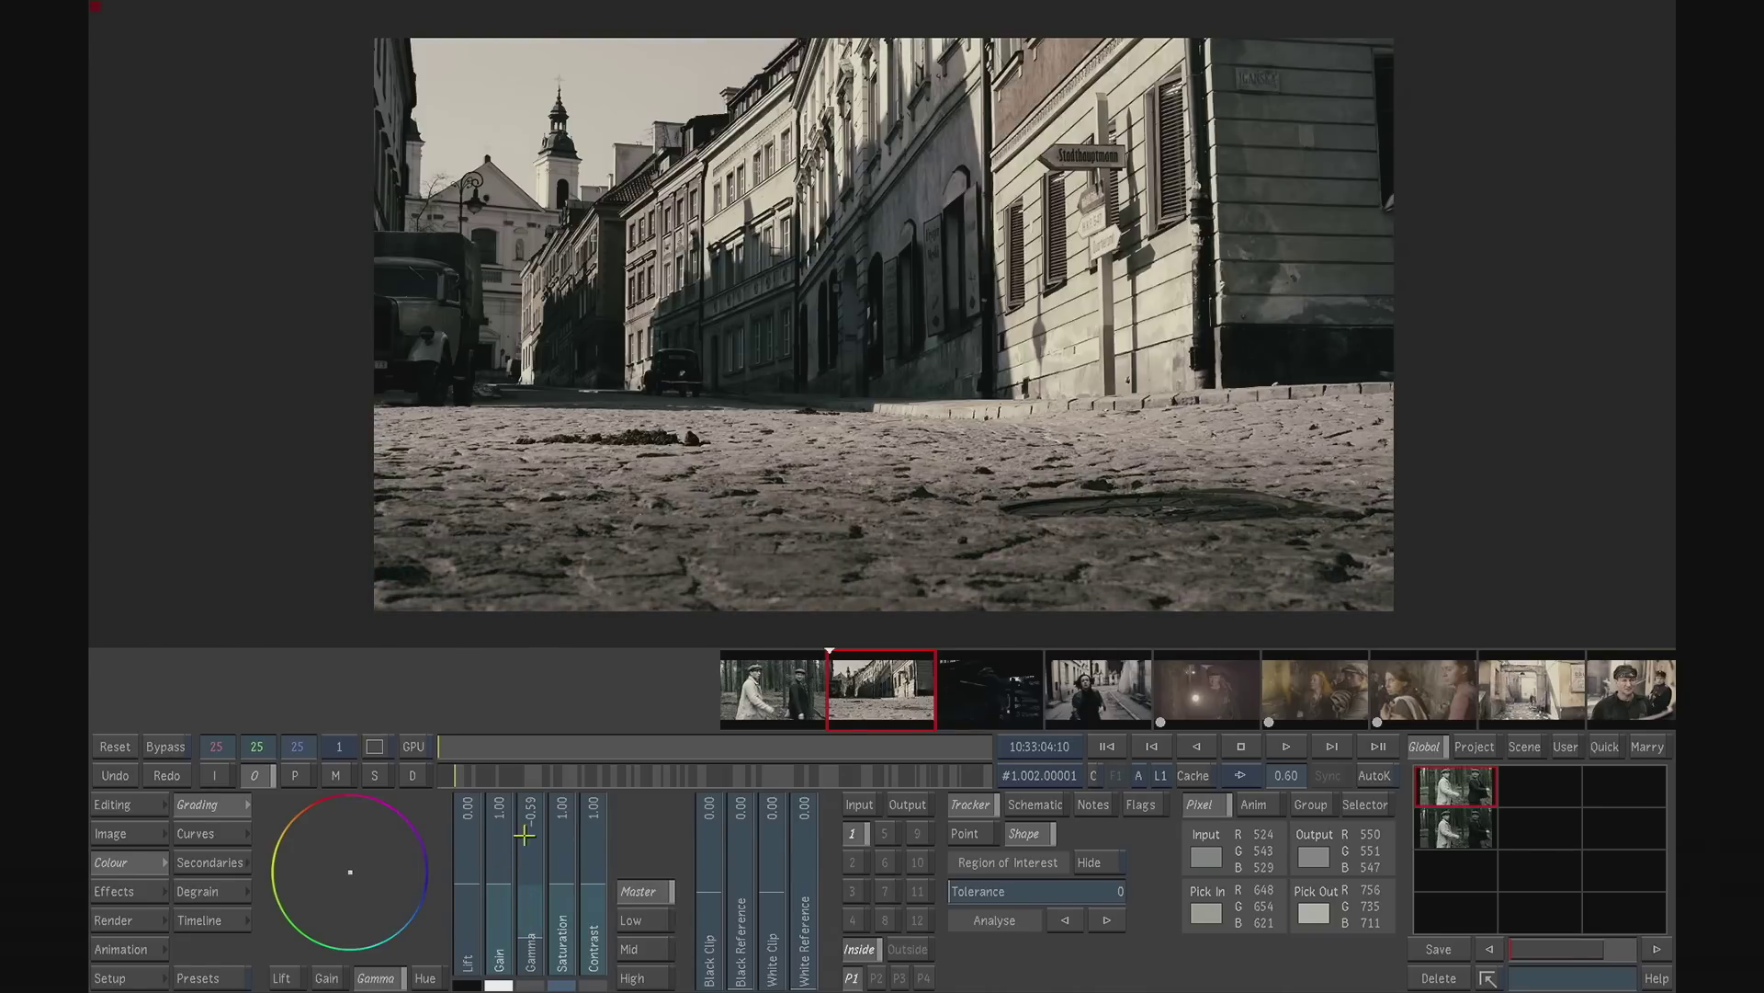
pyautogui.click(218, 862)
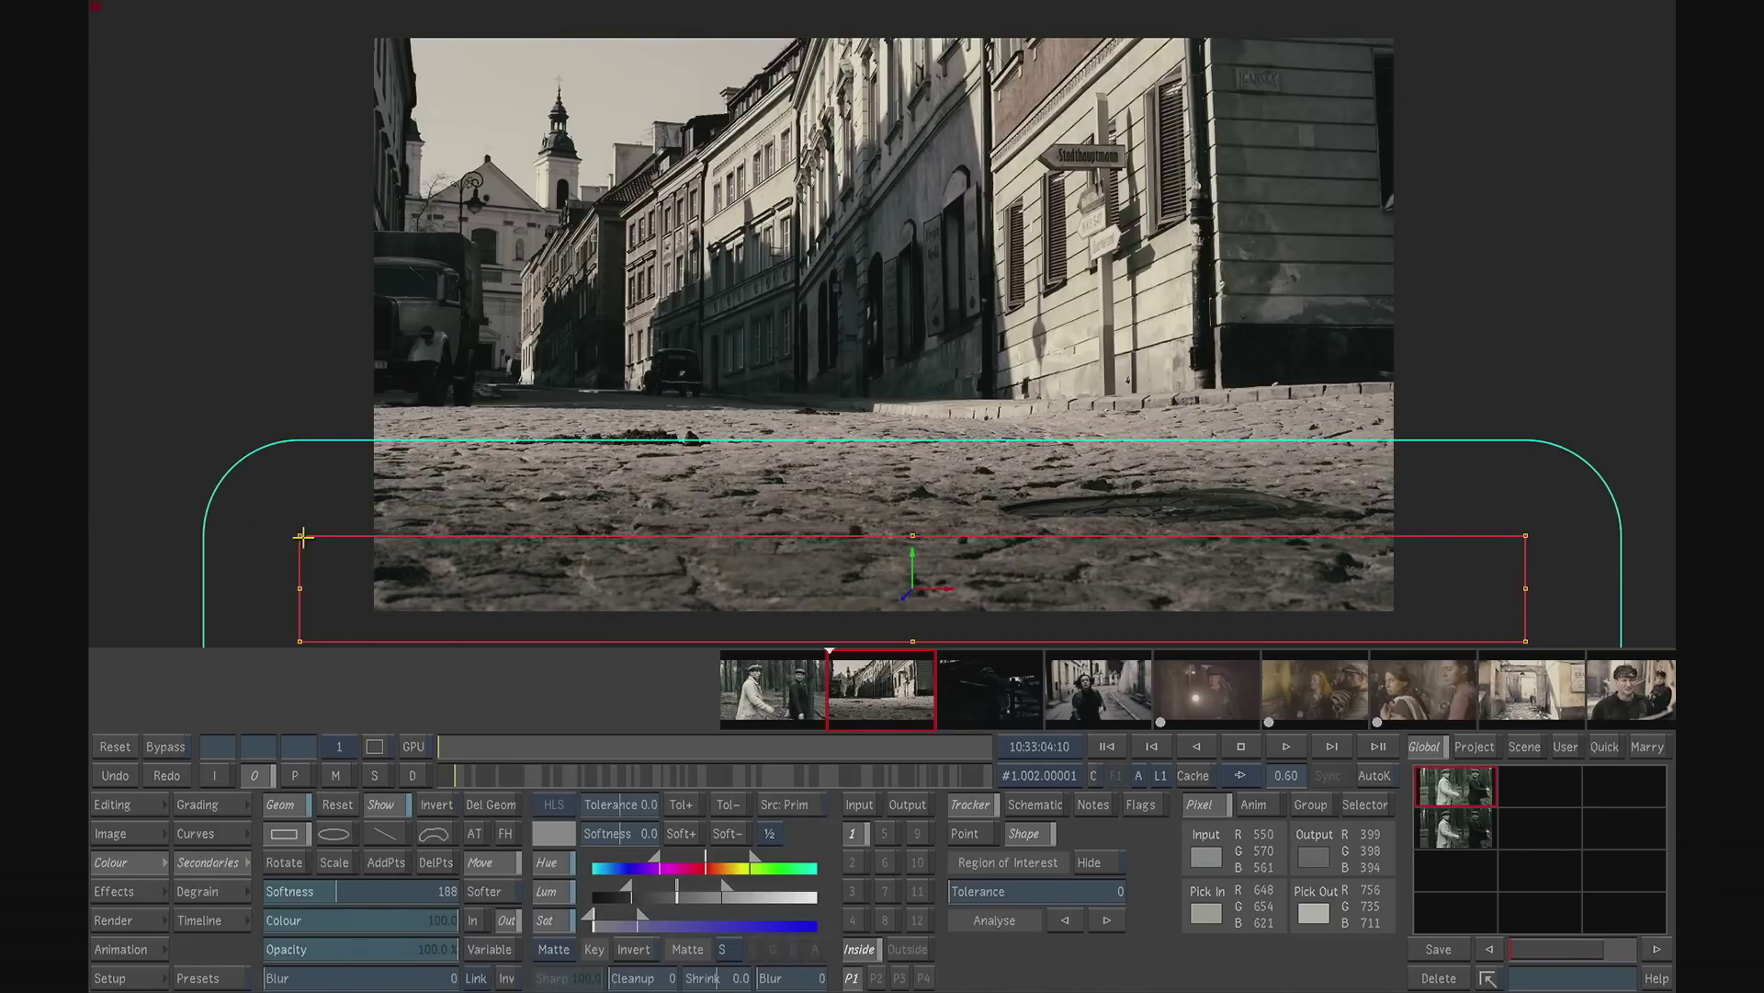
pyautogui.moveTo(298, 537); pyautogui.dragTo(321, 396)
pyautogui.moveTo(1528, 532); pyautogui.dragTo(1574, 488)
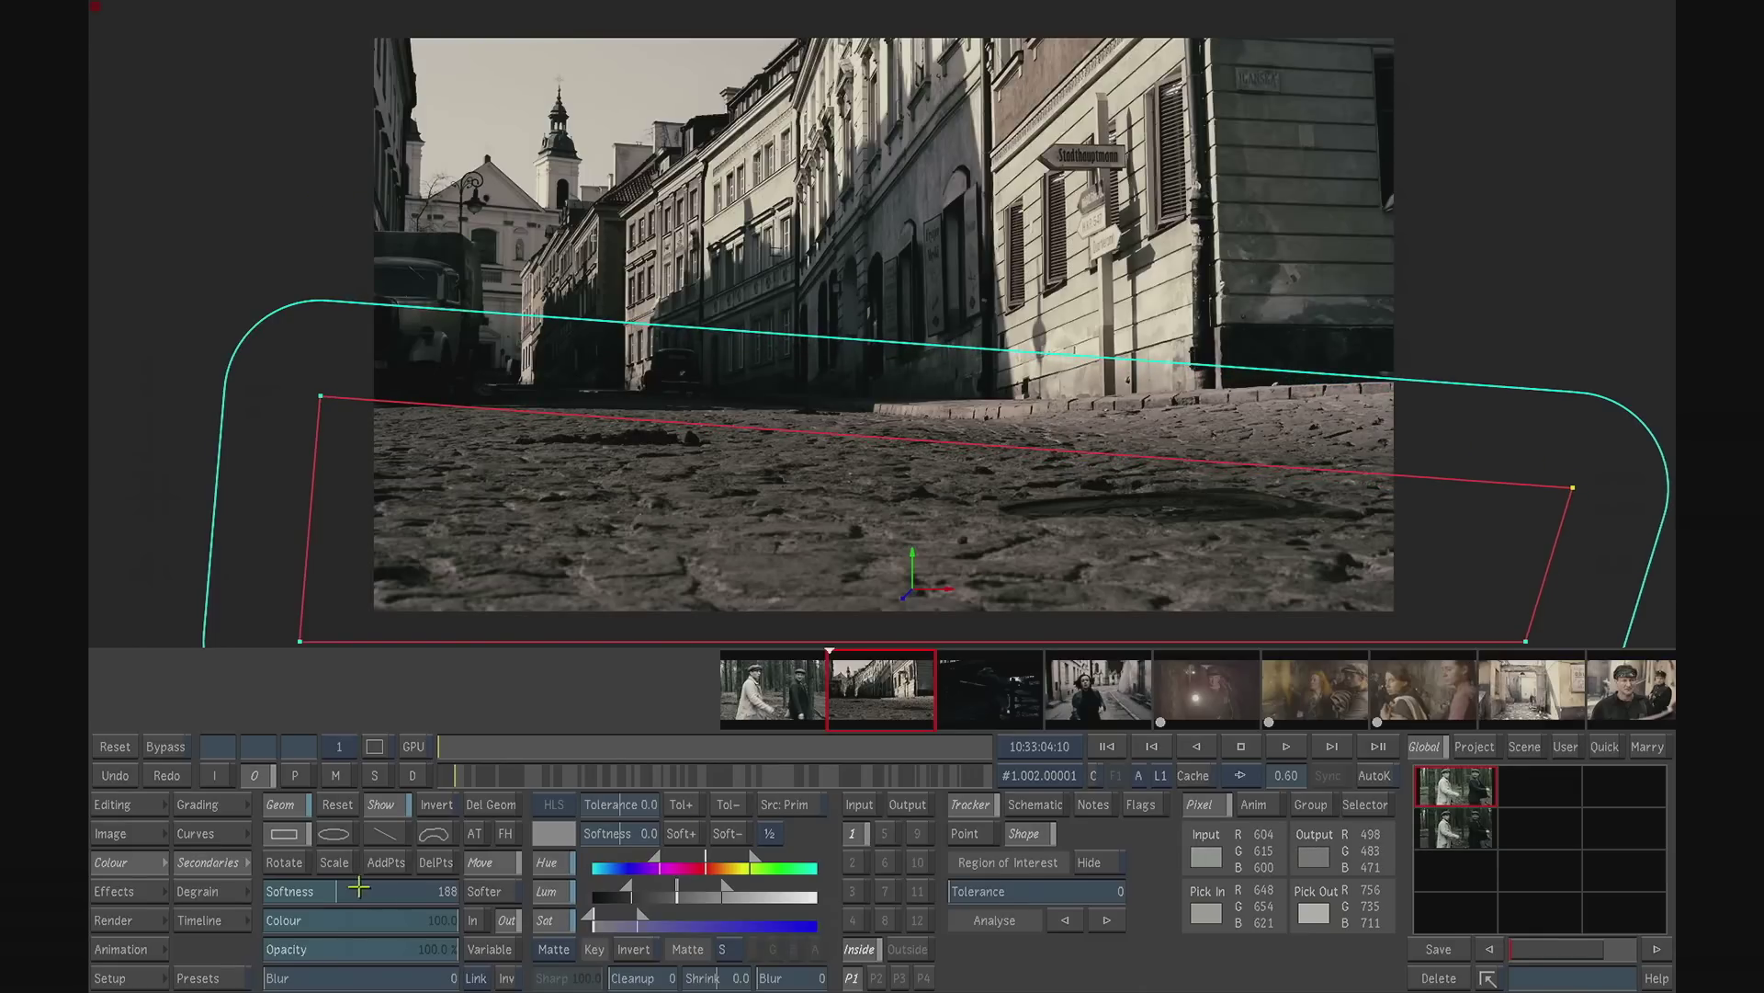
# - Lower the gamma inside the cobblestone mask to -0.75, play the street shot to check it, and return to its first frame
pyautogui.click(229, 806)
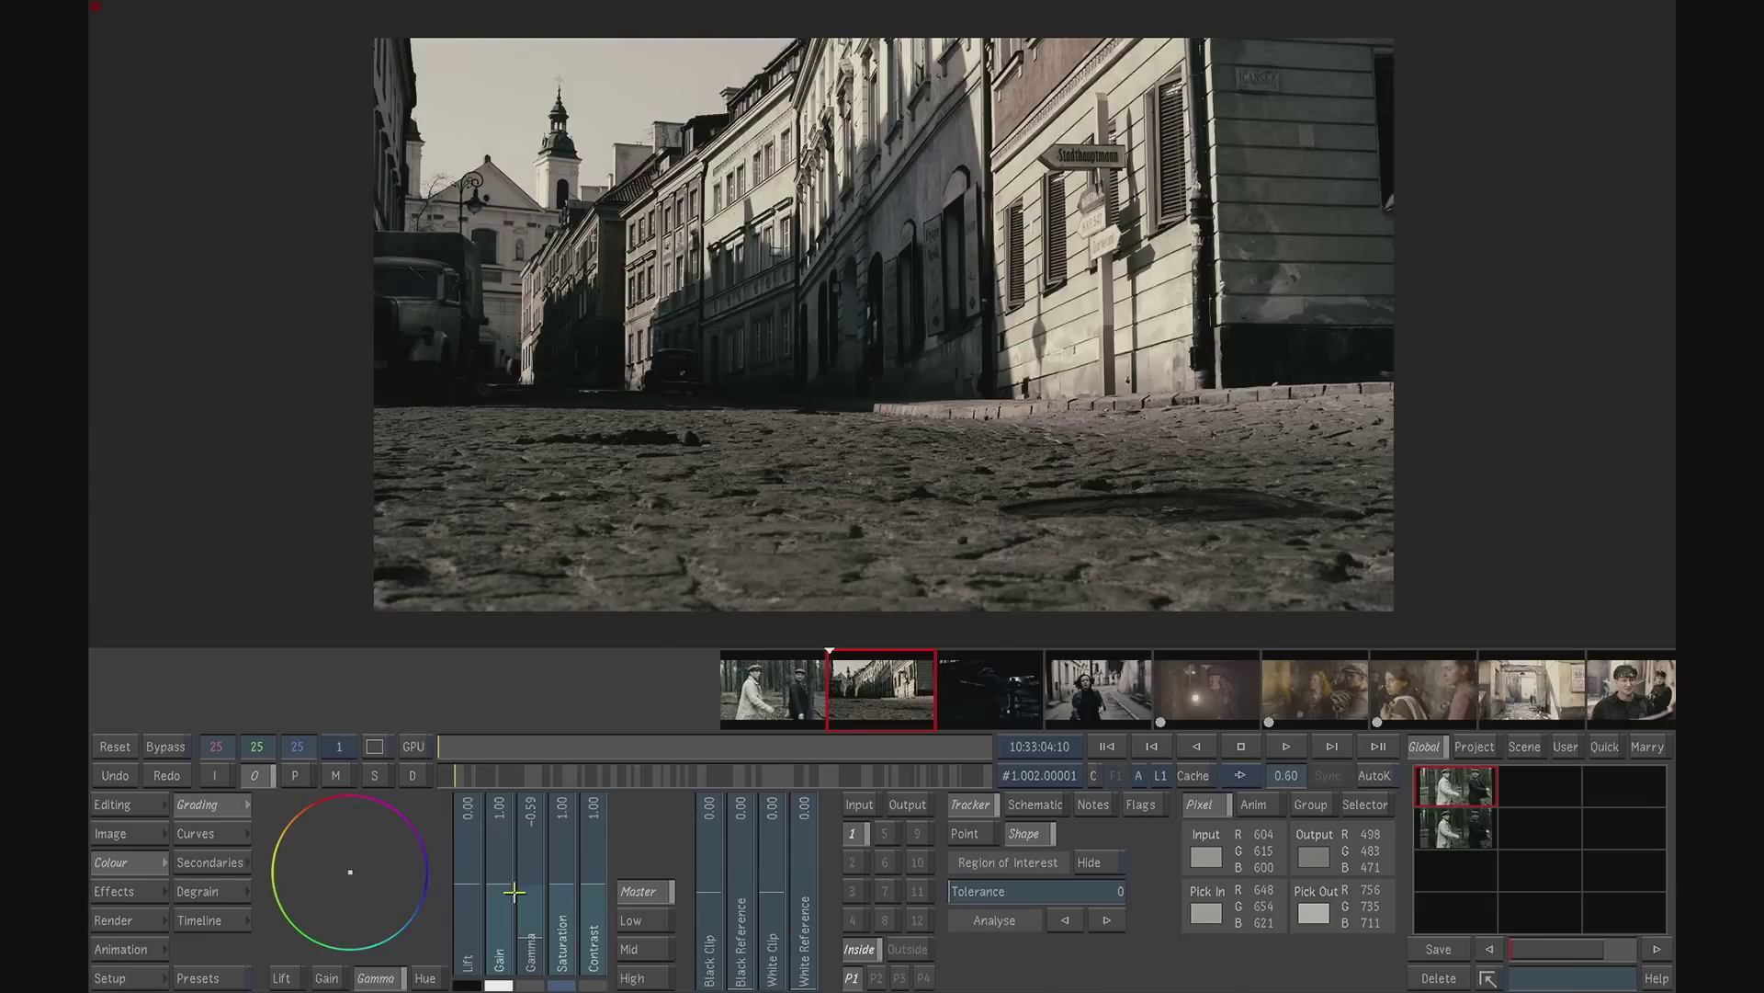
pyautogui.moveTo(533, 889); pyautogui.dragTo(532, 904)
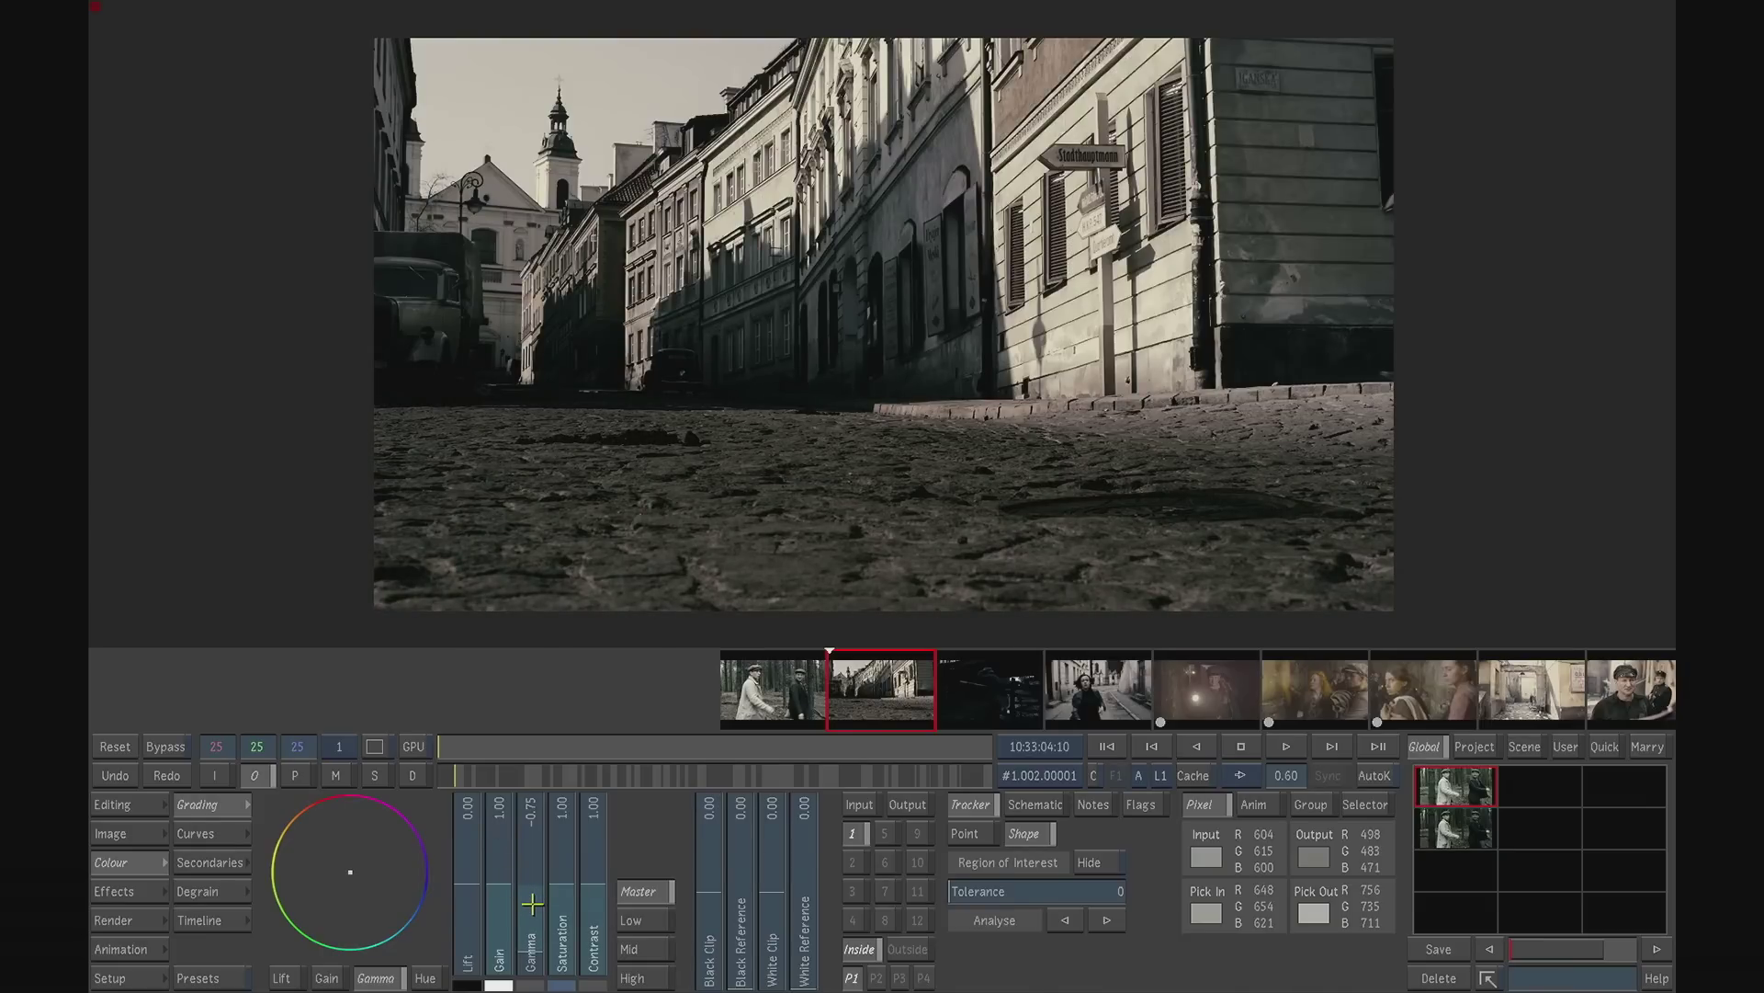
pyautogui.moveTo(532, 905); pyautogui.dragTo(533, 906)
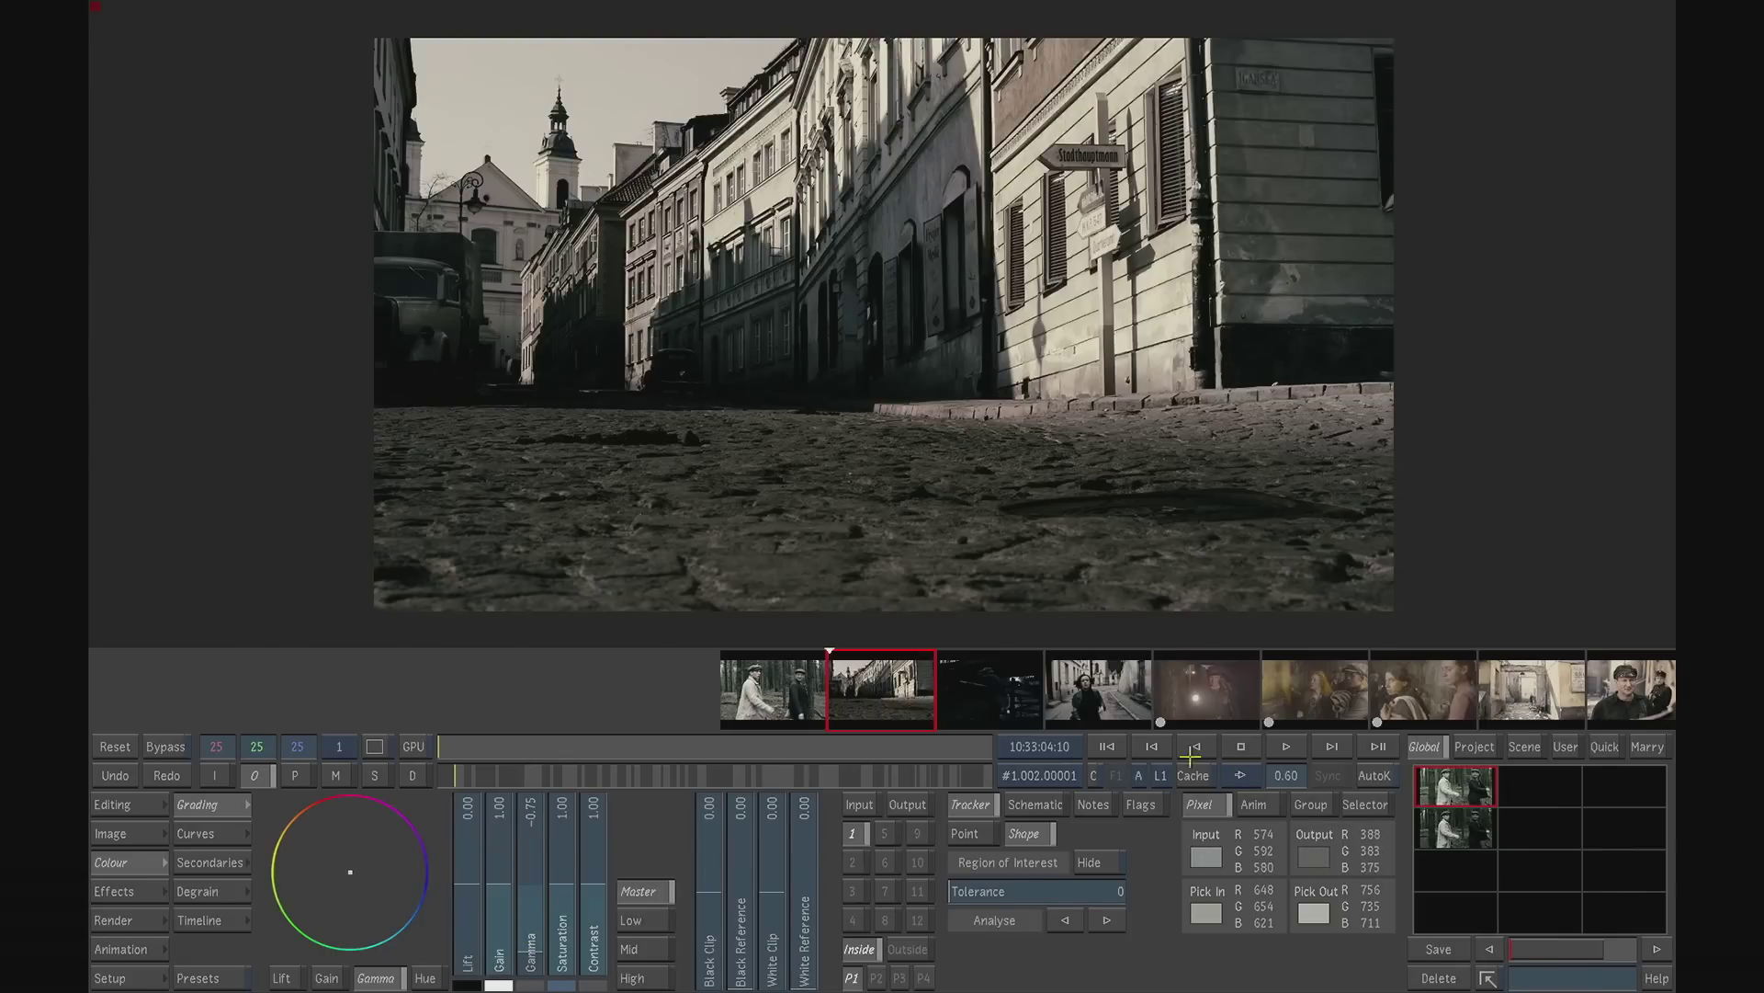
pyautogui.click(1284, 745)
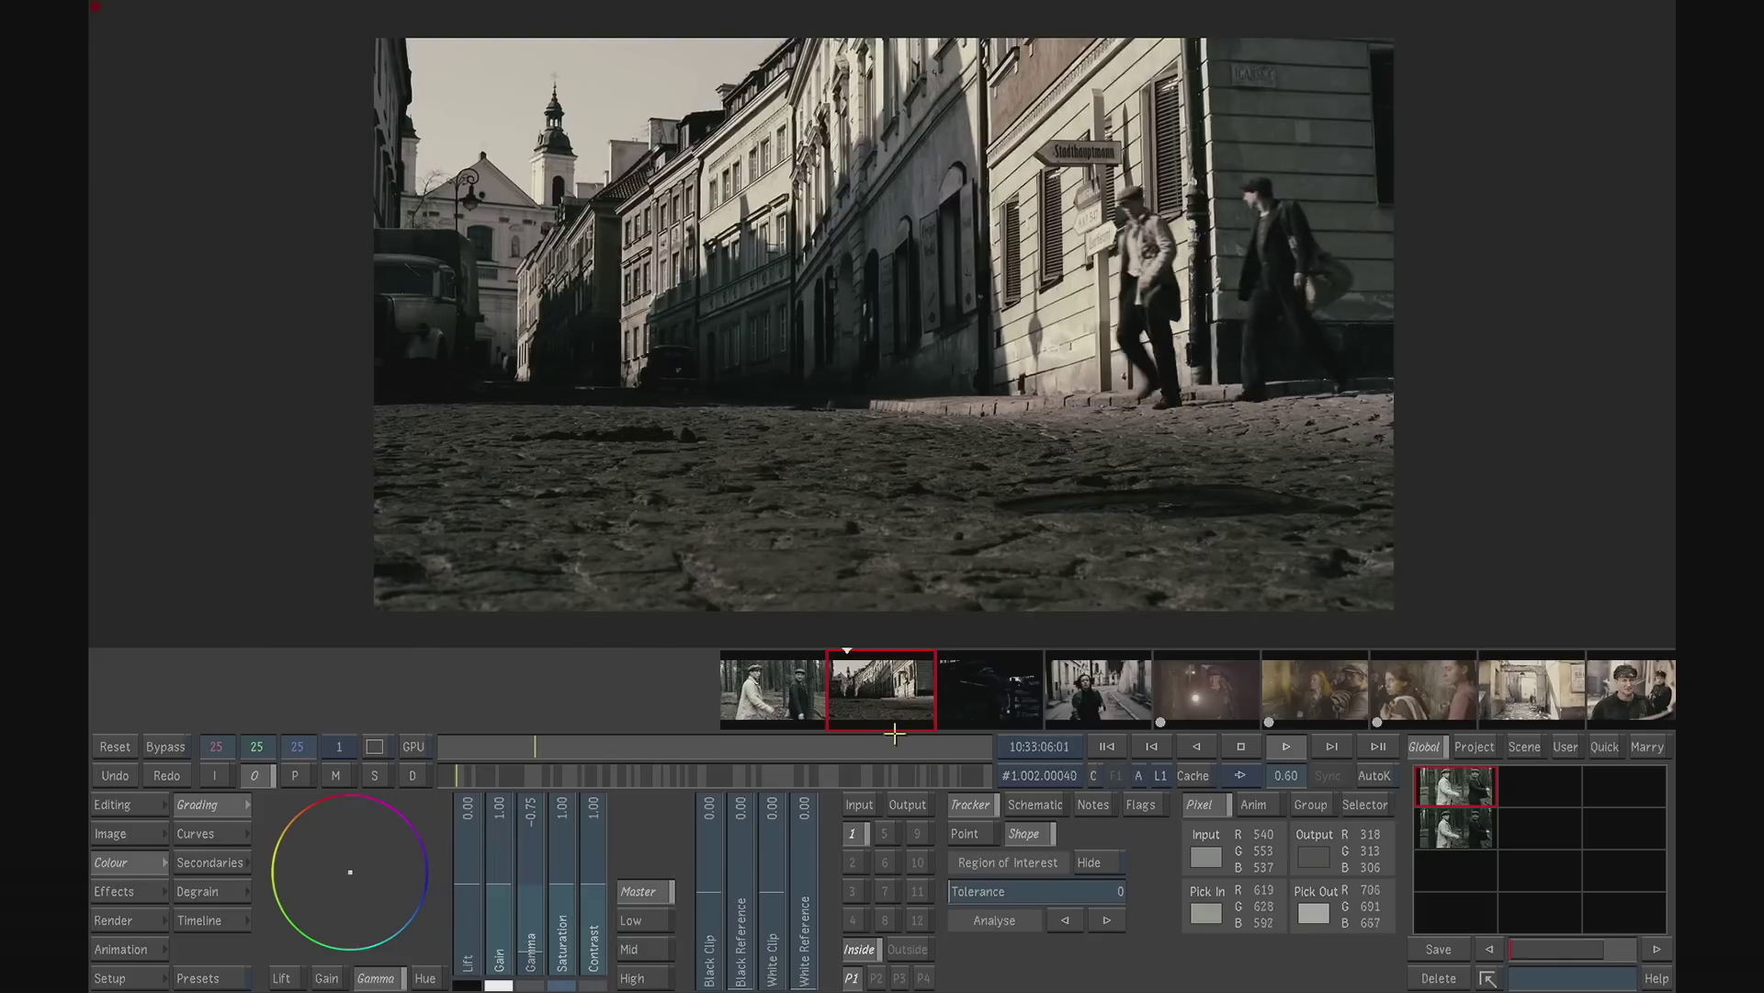
pyautogui.moveTo(631, 742); pyautogui.dragTo(413, 720)
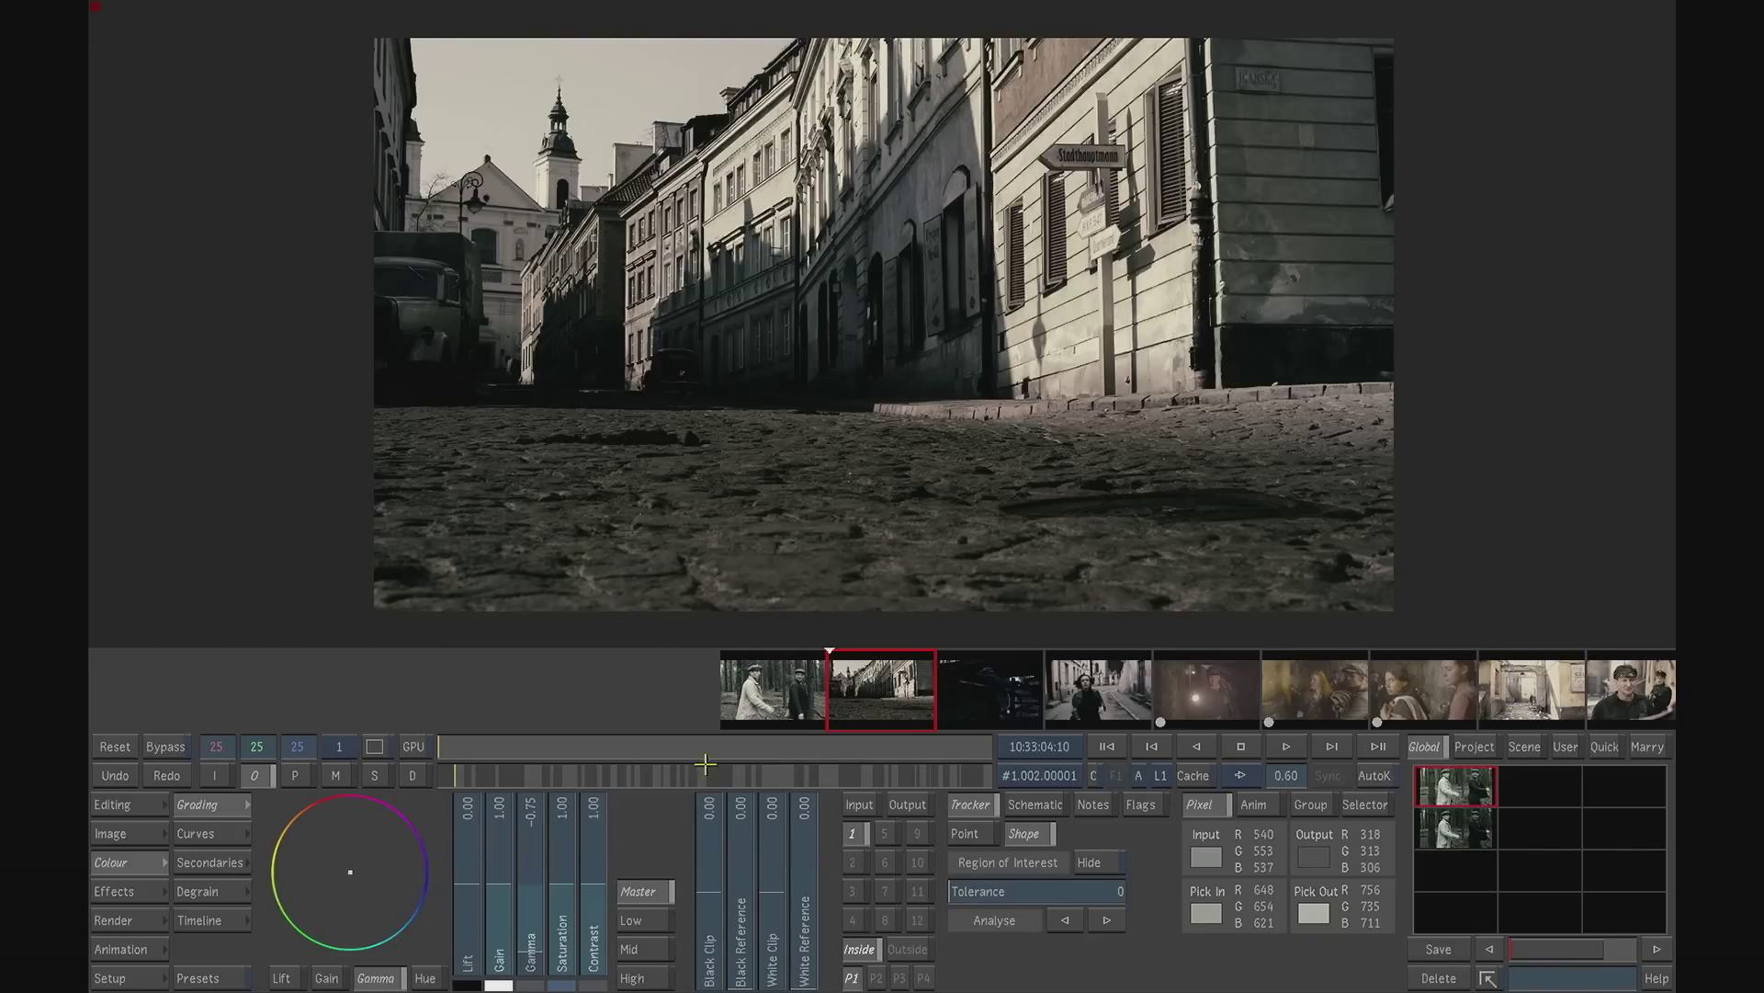
# - Key the street shot's sky by luminance only in secondary 2, sampling the sky colour, and display the resulting matte
pyautogui.click(853, 862)
pyautogui.click(219, 861)
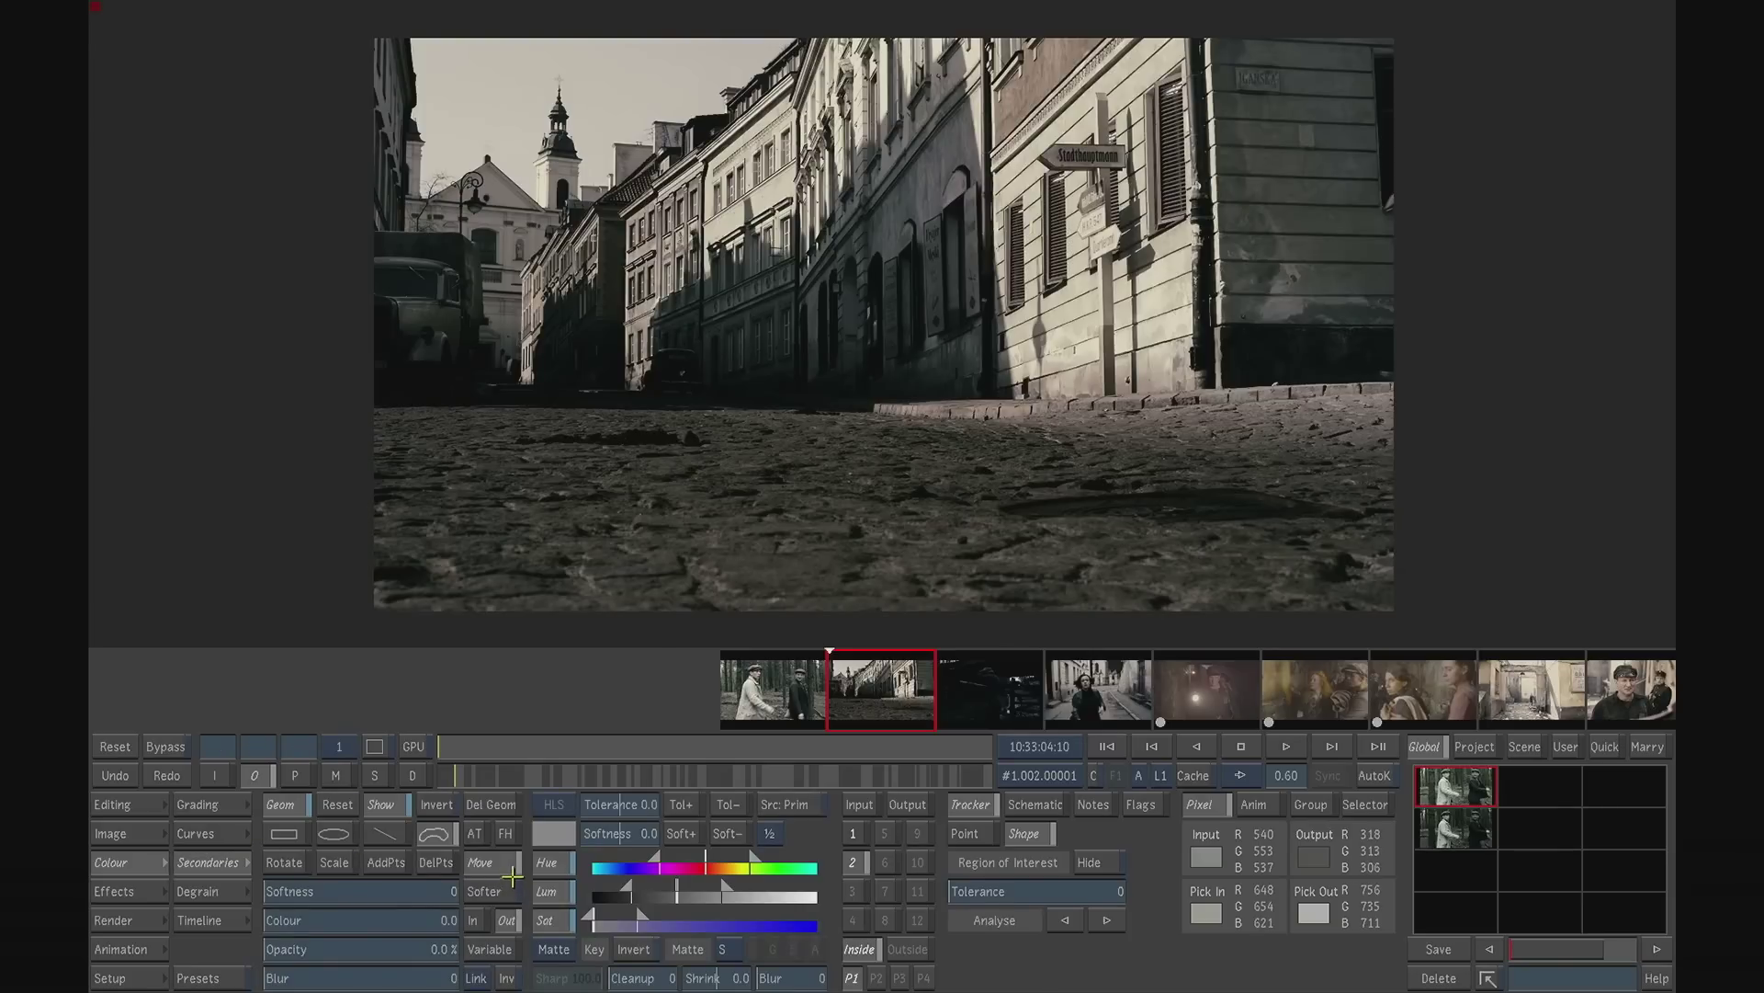
pyautogui.click(549, 862)
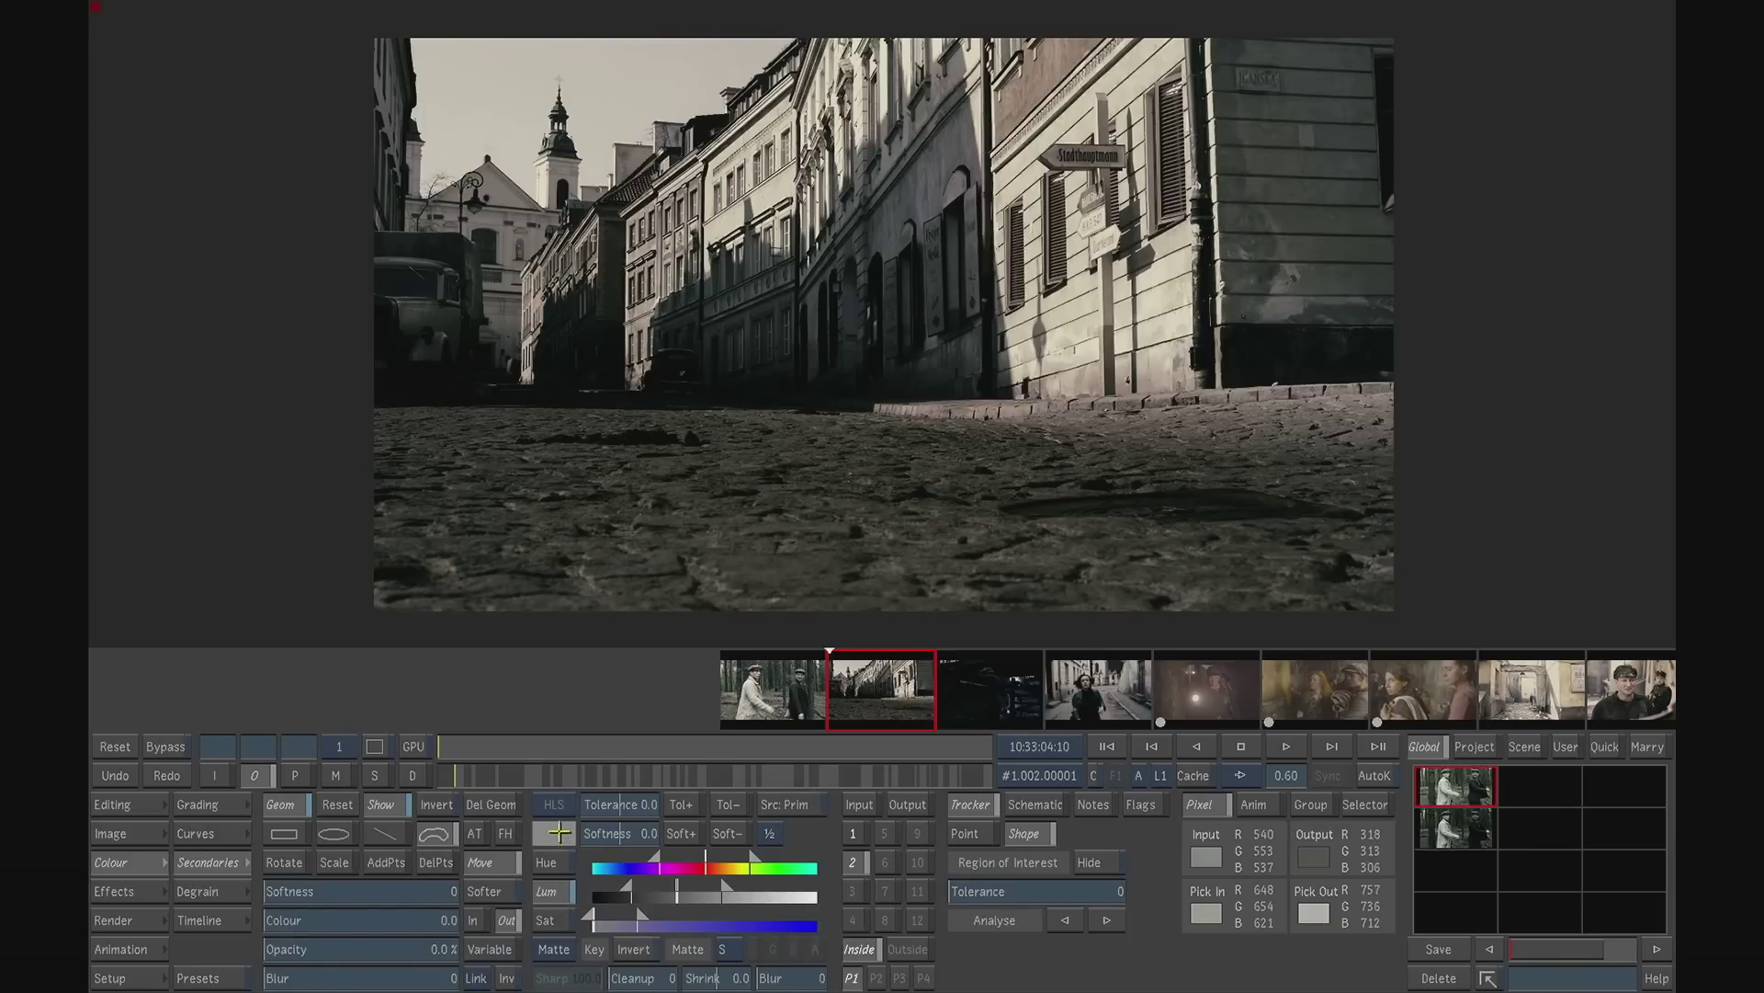
pyautogui.click(609, 122)
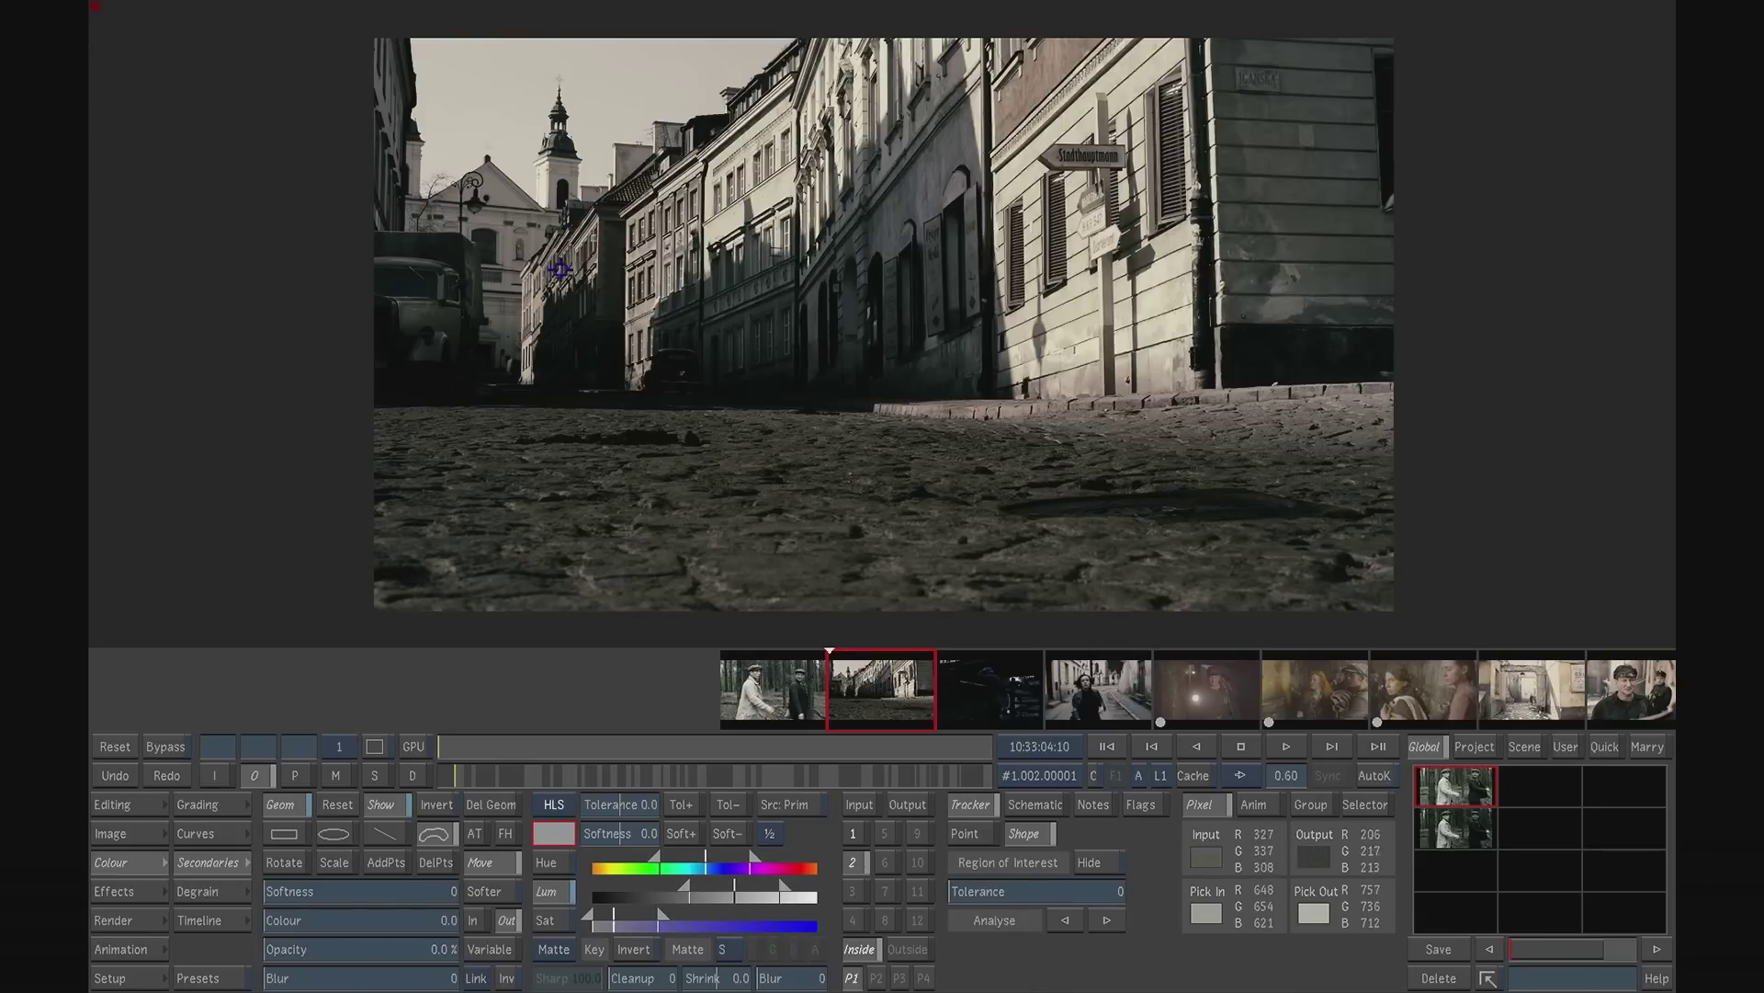
pyautogui.click(342, 774)
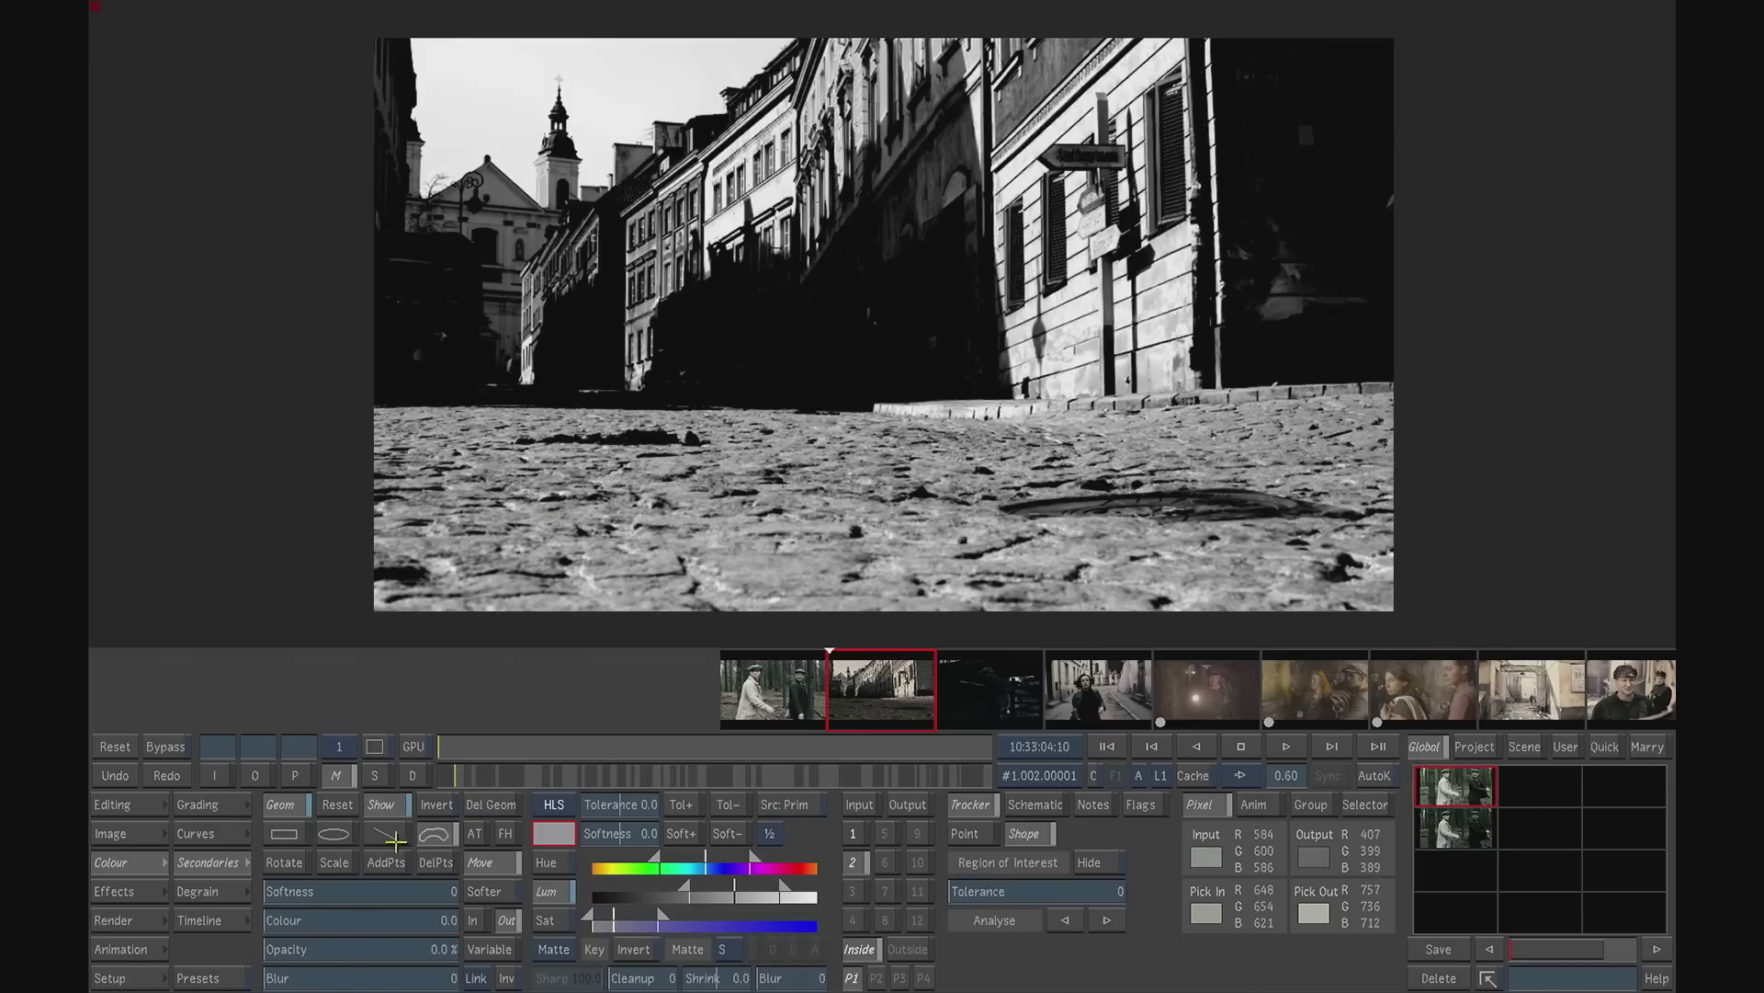
# - Draw a closed freehand mask around the sky, following the church roof, tower and building rooftops, to isolate the sky from the key
pyautogui.click(439, 836)
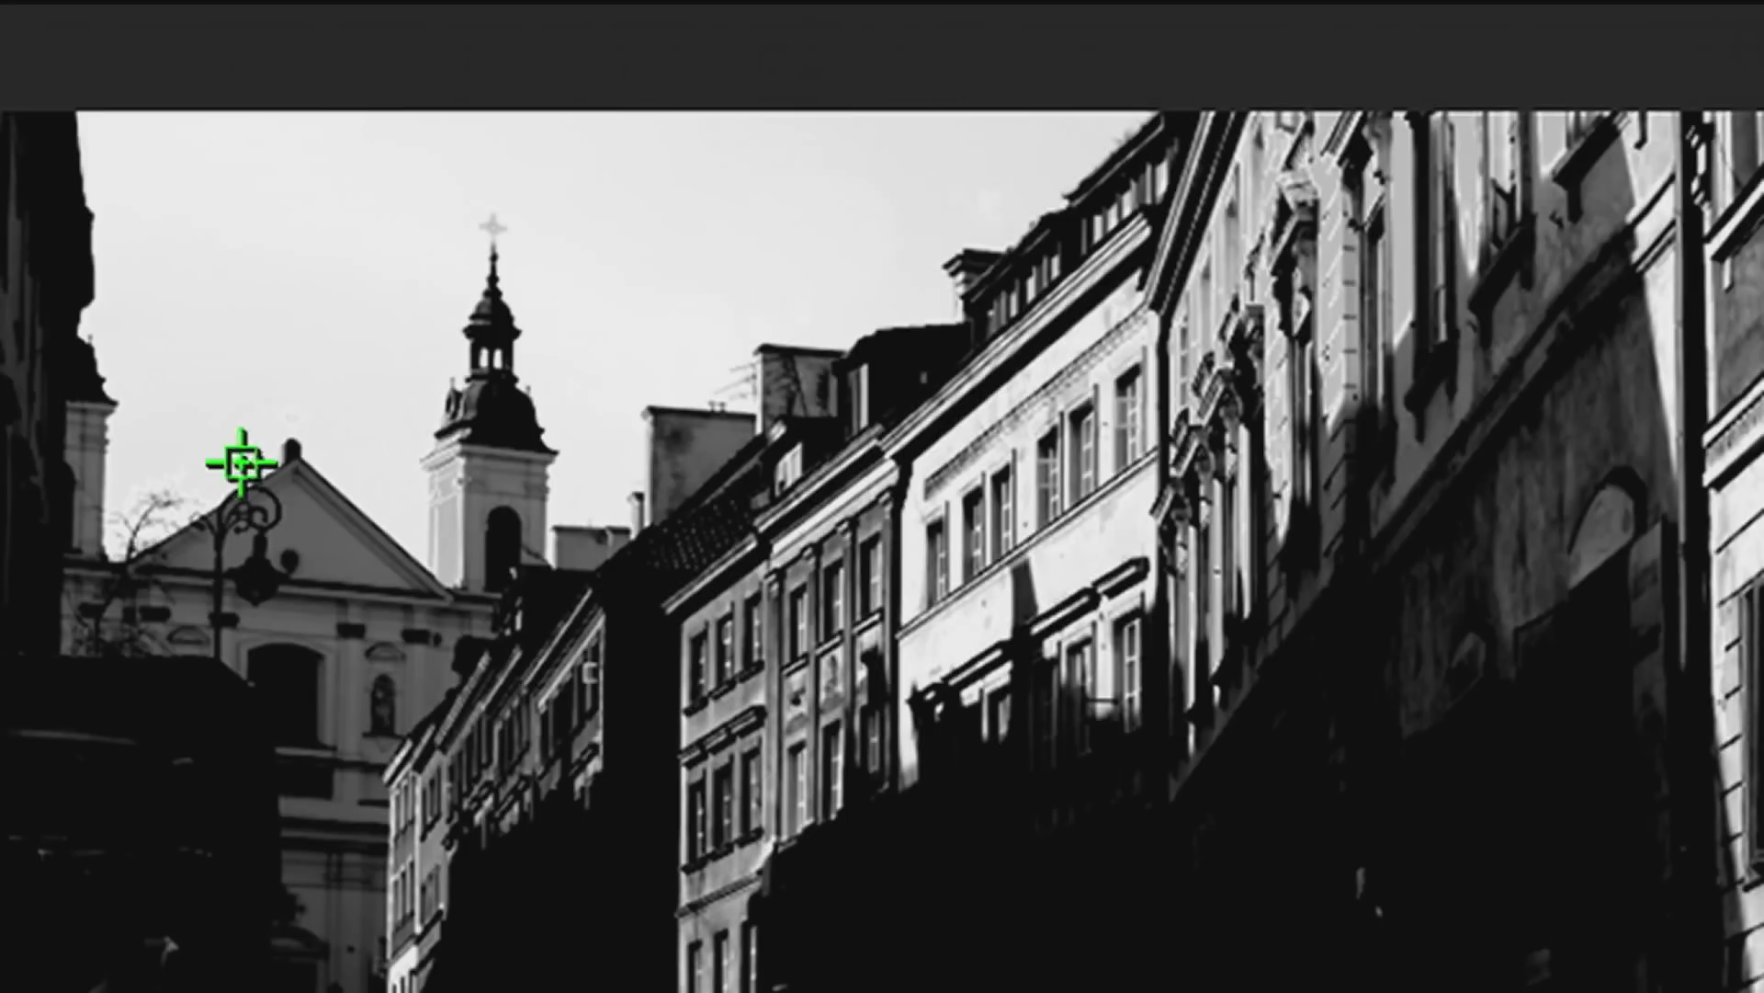
pyautogui.click(53, 277)
pyautogui.click(68, 540)
pyautogui.click(140, 597)
pyautogui.click(273, 519)
pyautogui.click(344, 550)
pyautogui.click(440, 608)
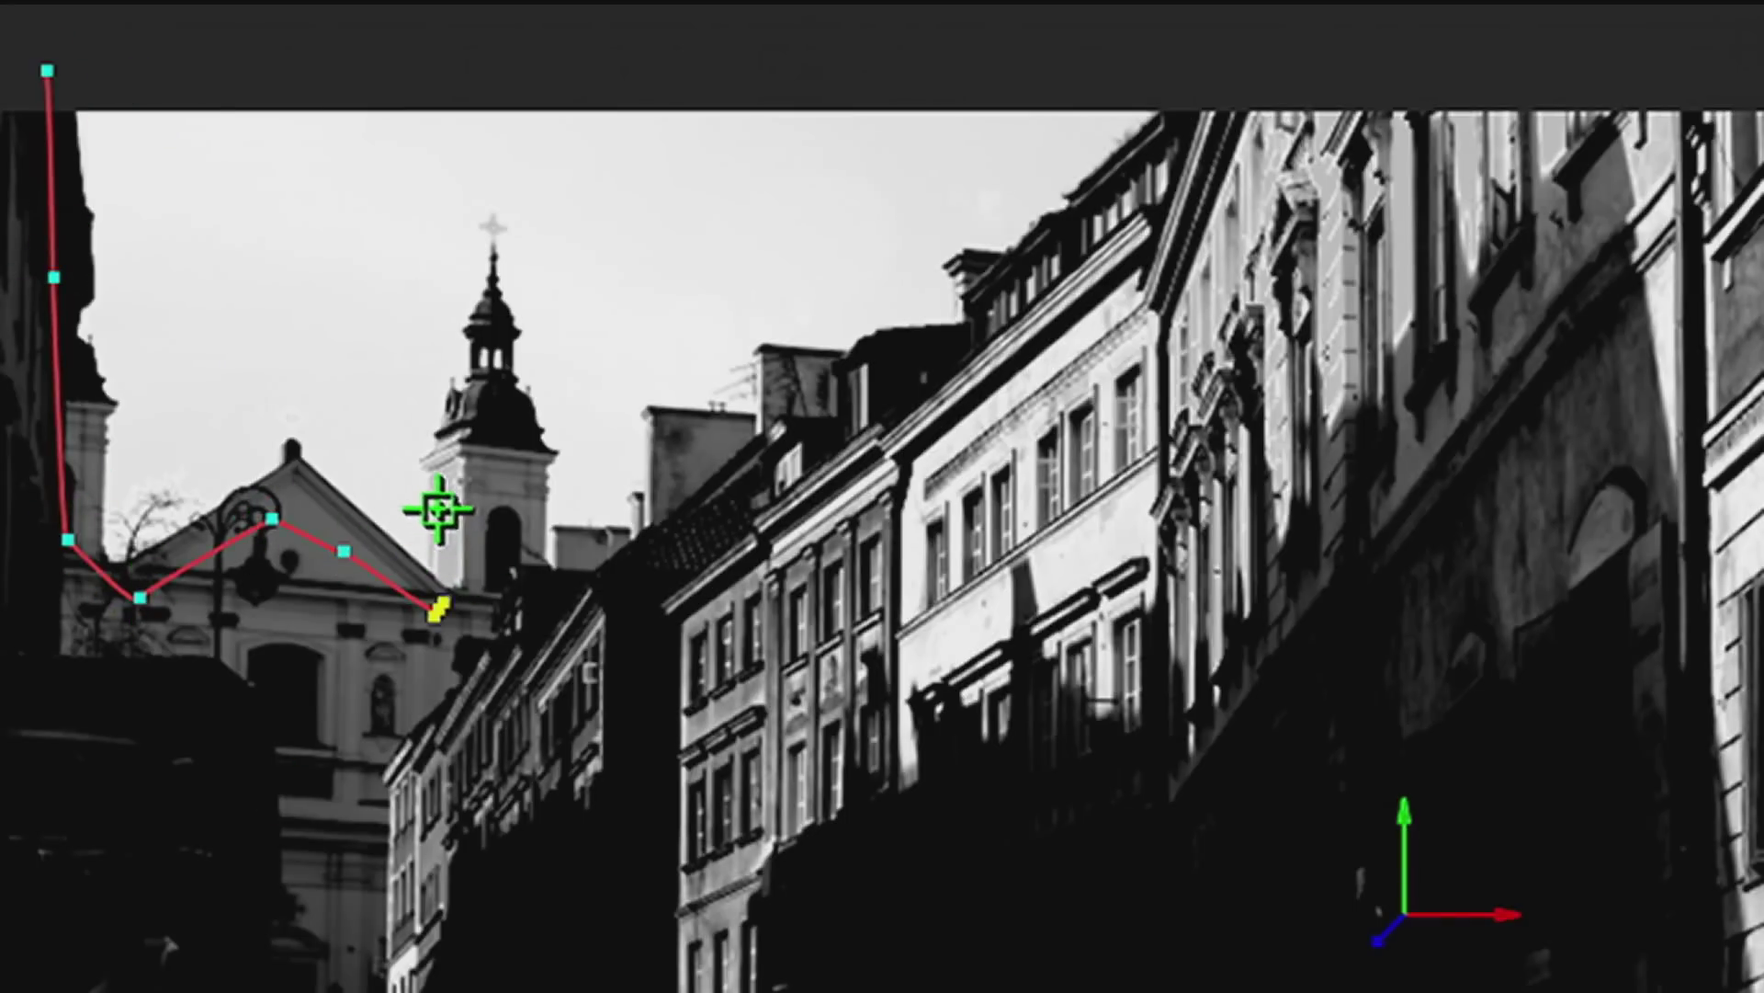
pyautogui.click(430, 459)
pyautogui.click(480, 419)
pyautogui.click(522, 436)
pyautogui.click(541, 540)
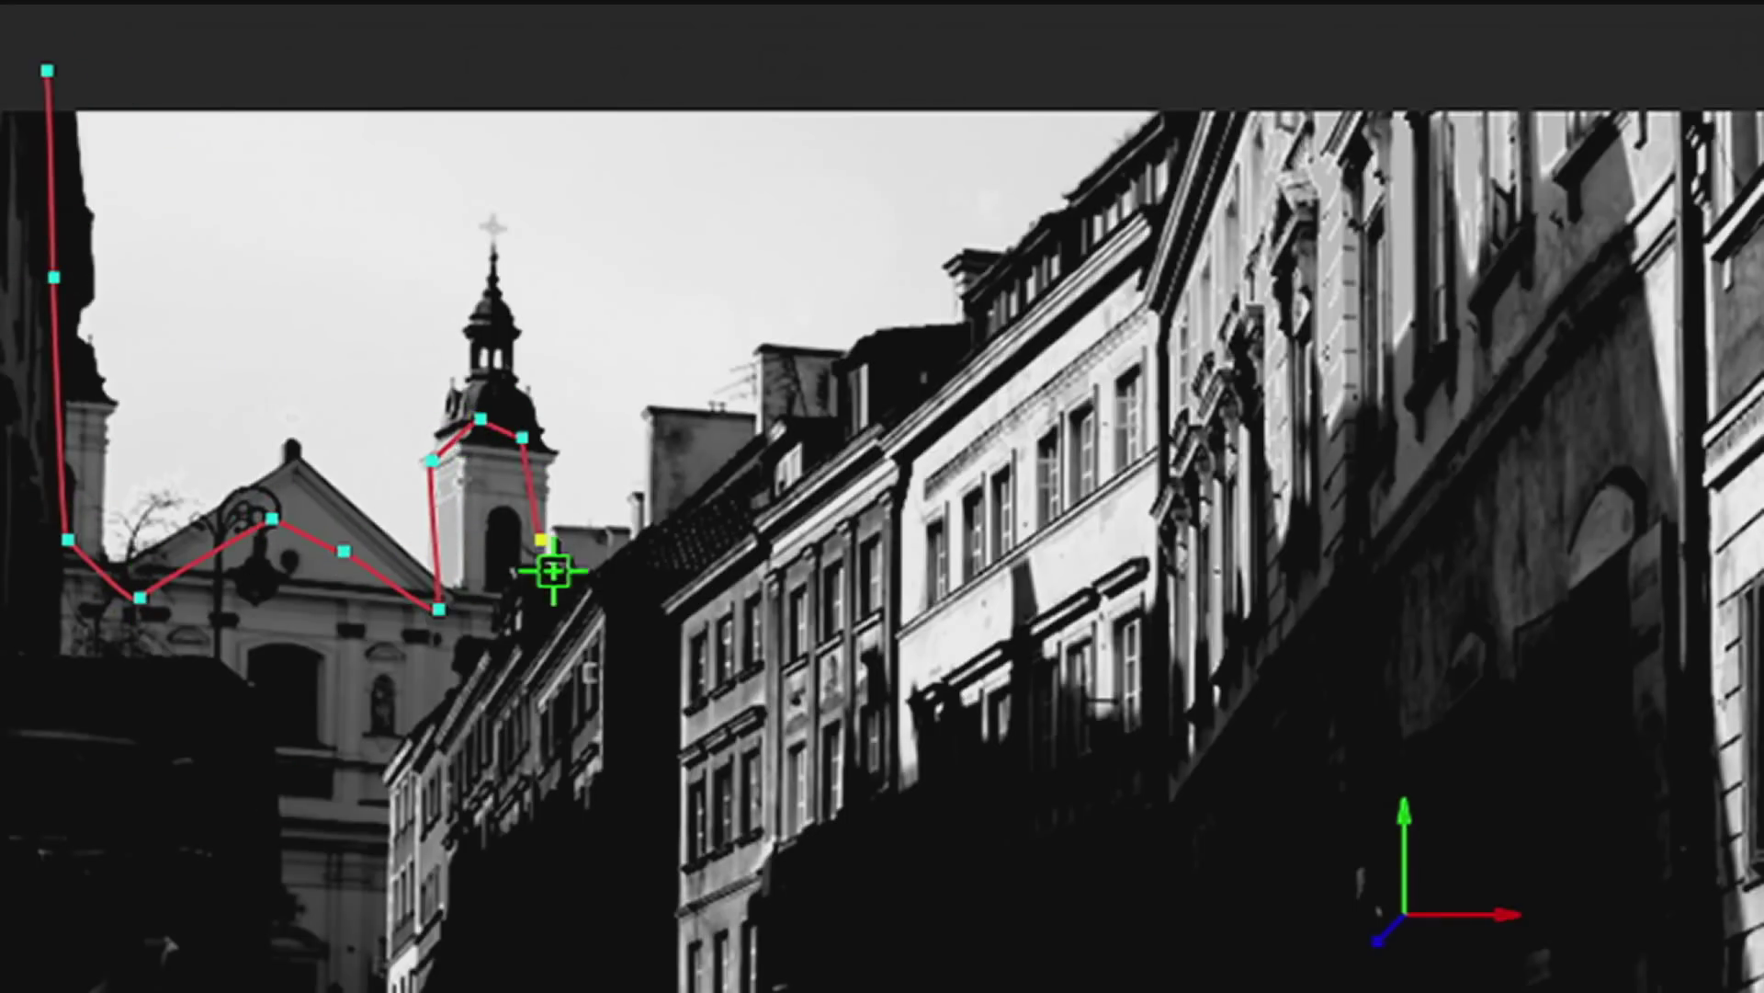
pyautogui.click(575, 542)
pyautogui.click(646, 530)
pyautogui.click(665, 419)
pyautogui.click(741, 424)
pyautogui.click(775, 411)
pyautogui.click(775, 358)
pyautogui.click(846, 359)
pyautogui.click(873, 333)
pyautogui.click(954, 340)
pyautogui.click(977, 273)
pyautogui.click(1121, 187)
pyautogui.click(1202, 89)
pyautogui.click(1161, 50)
pyautogui.click(283, 19)
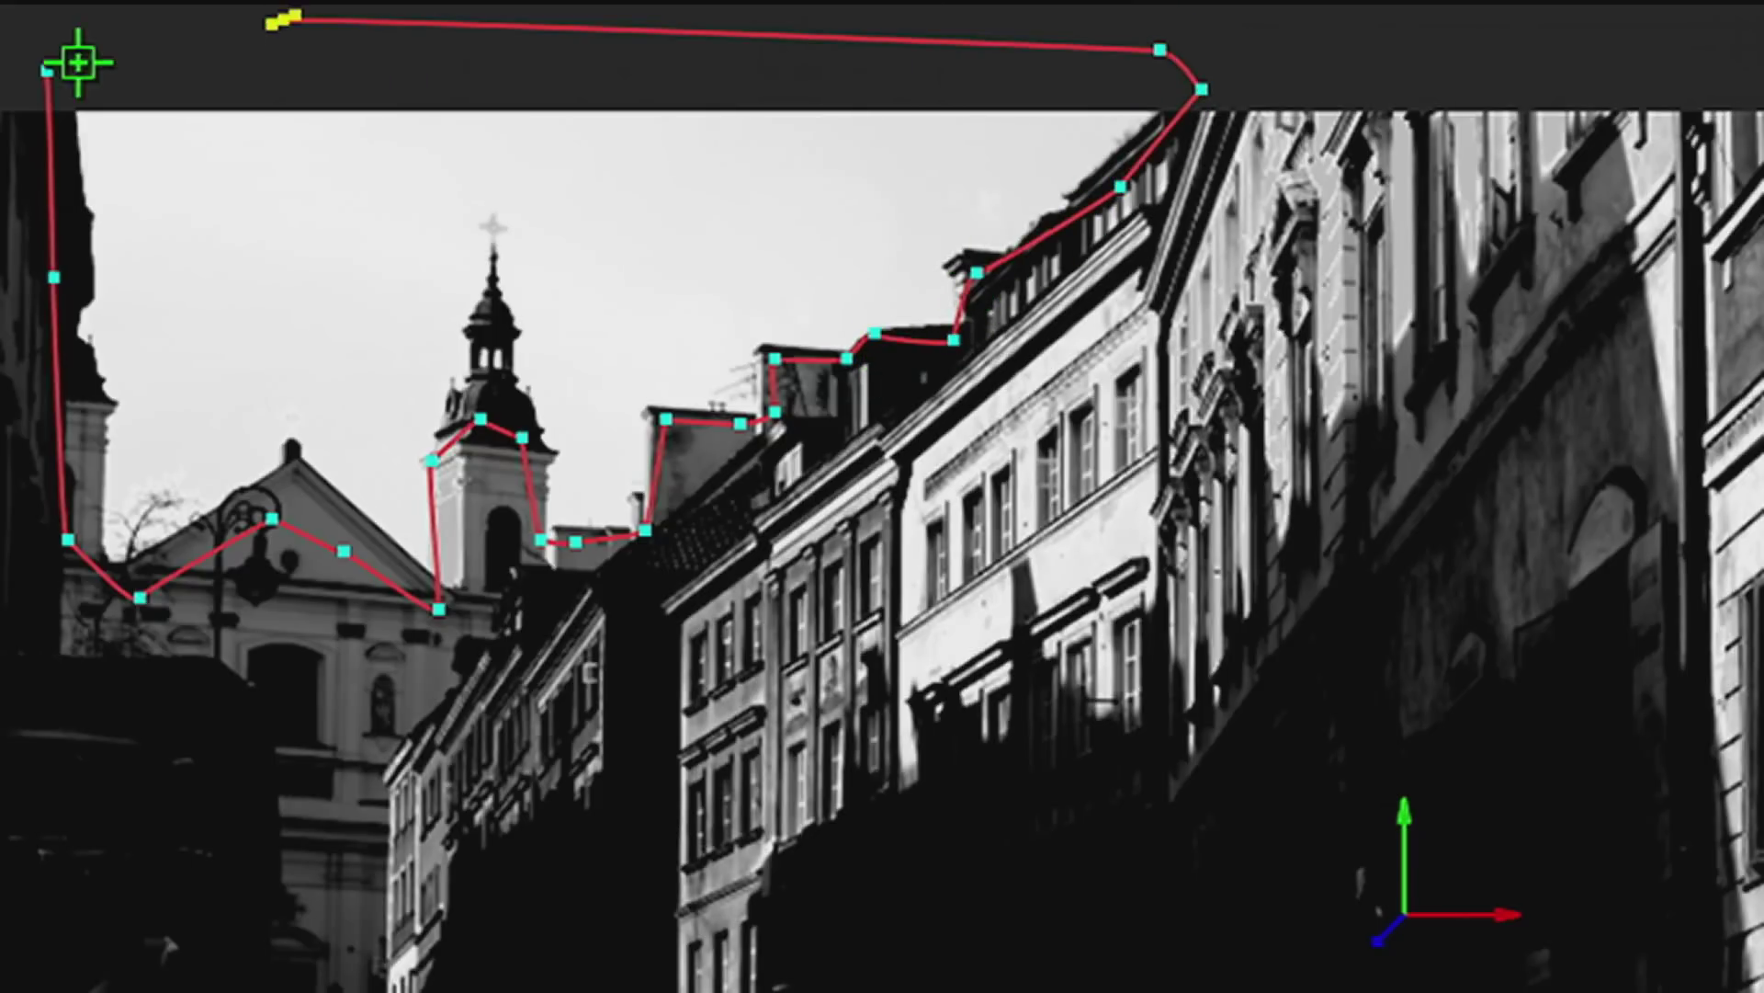
pyautogui.click(47, 70)
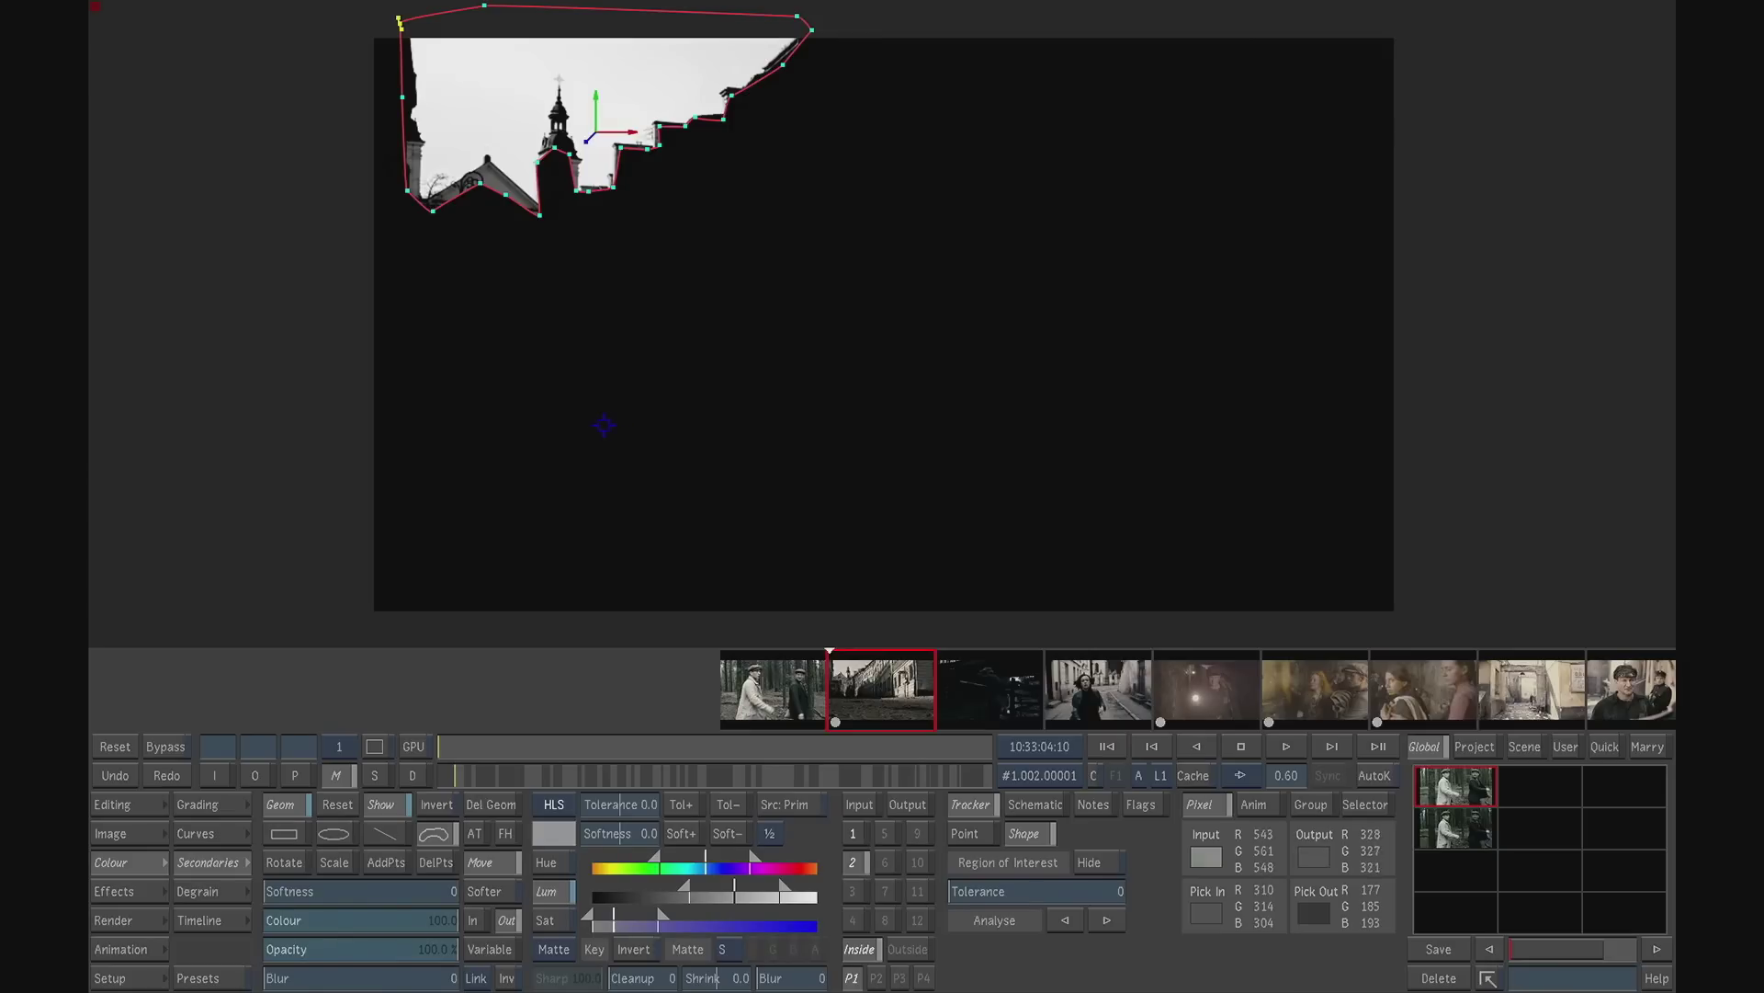
# - Add an ellipse over the upper part of the masked sky, and set its colour value to 0 to subtract it from the matte
pyautogui.click(335, 833)
pyautogui.moveTo(727, 206); pyautogui.dragTo(883, 302)
pyautogui.moveTo(731, 197); pyautogui.dragTo(656, 34)
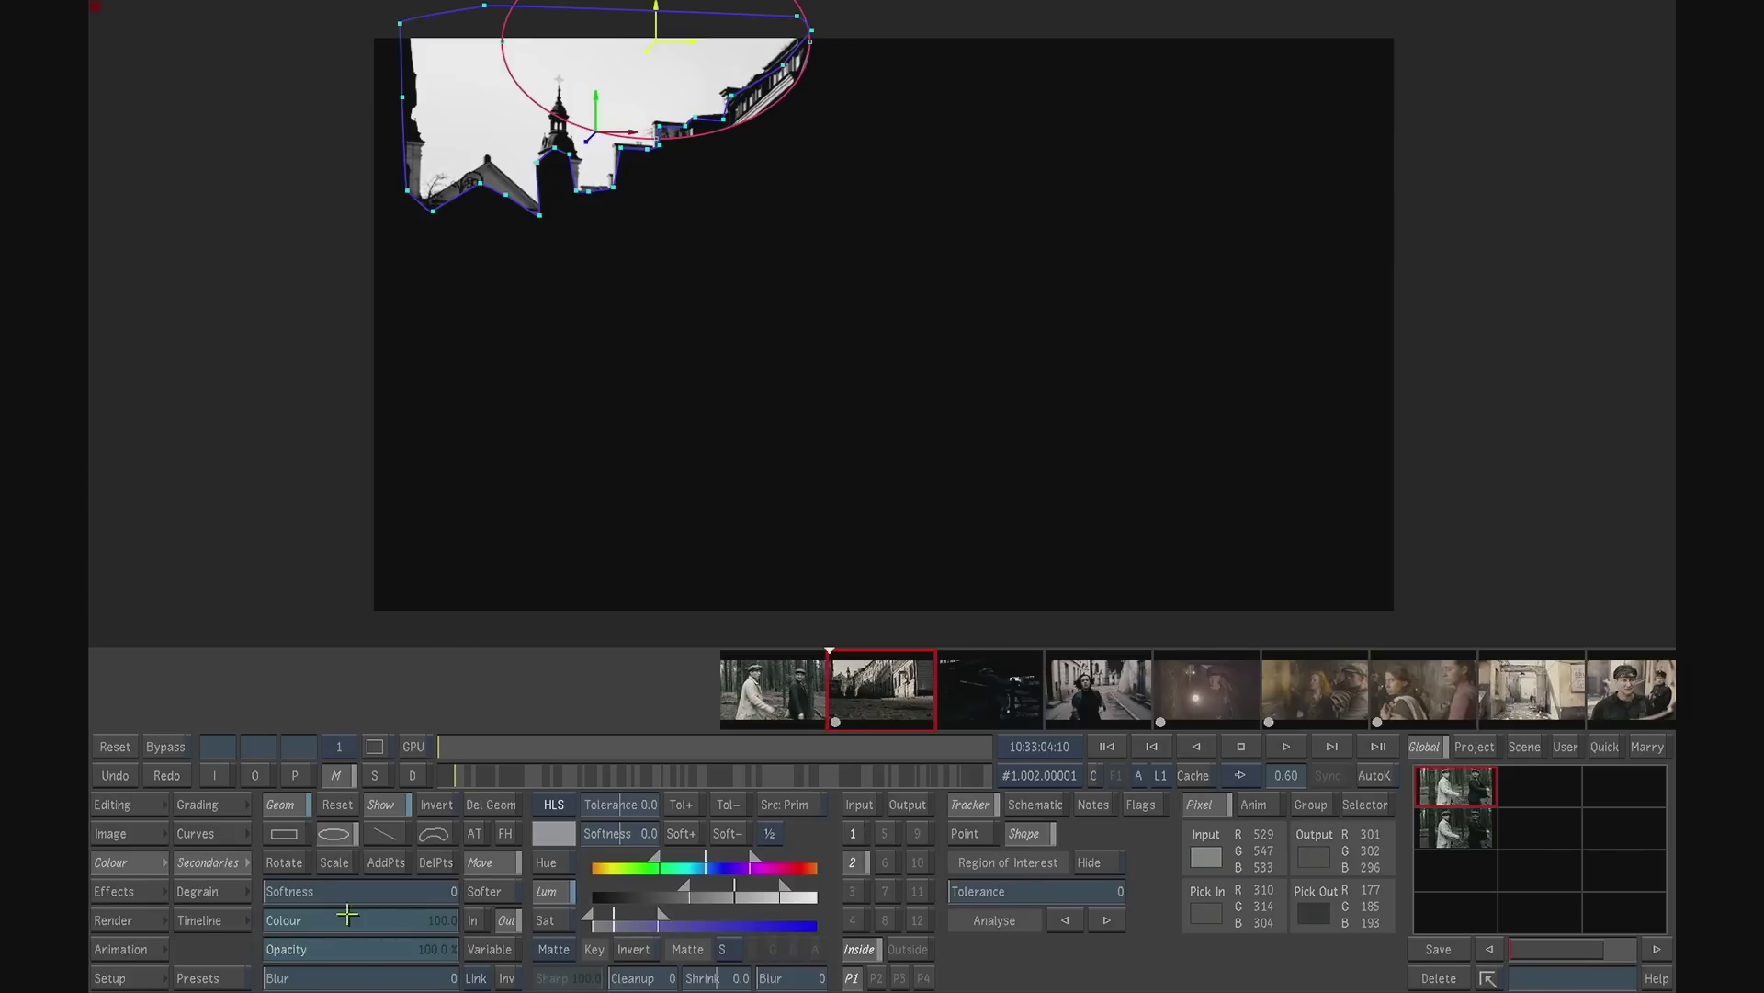
pyautogui.click(426, 918)
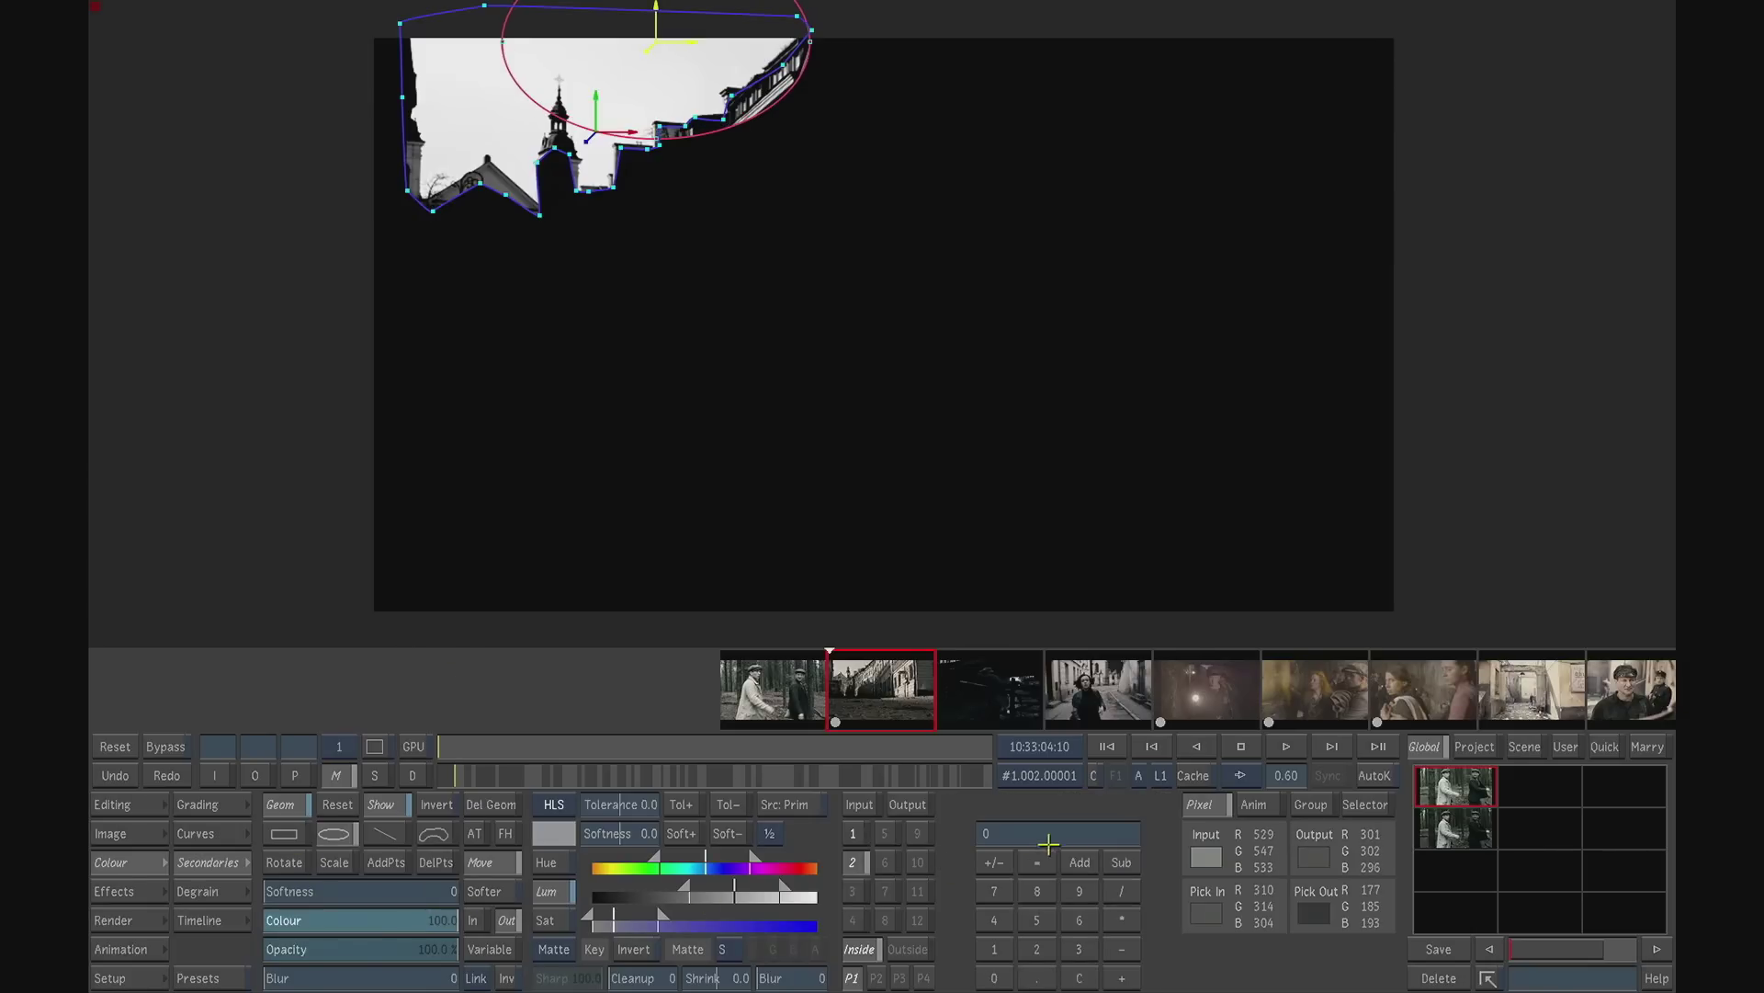
pyautogui.press('Return')
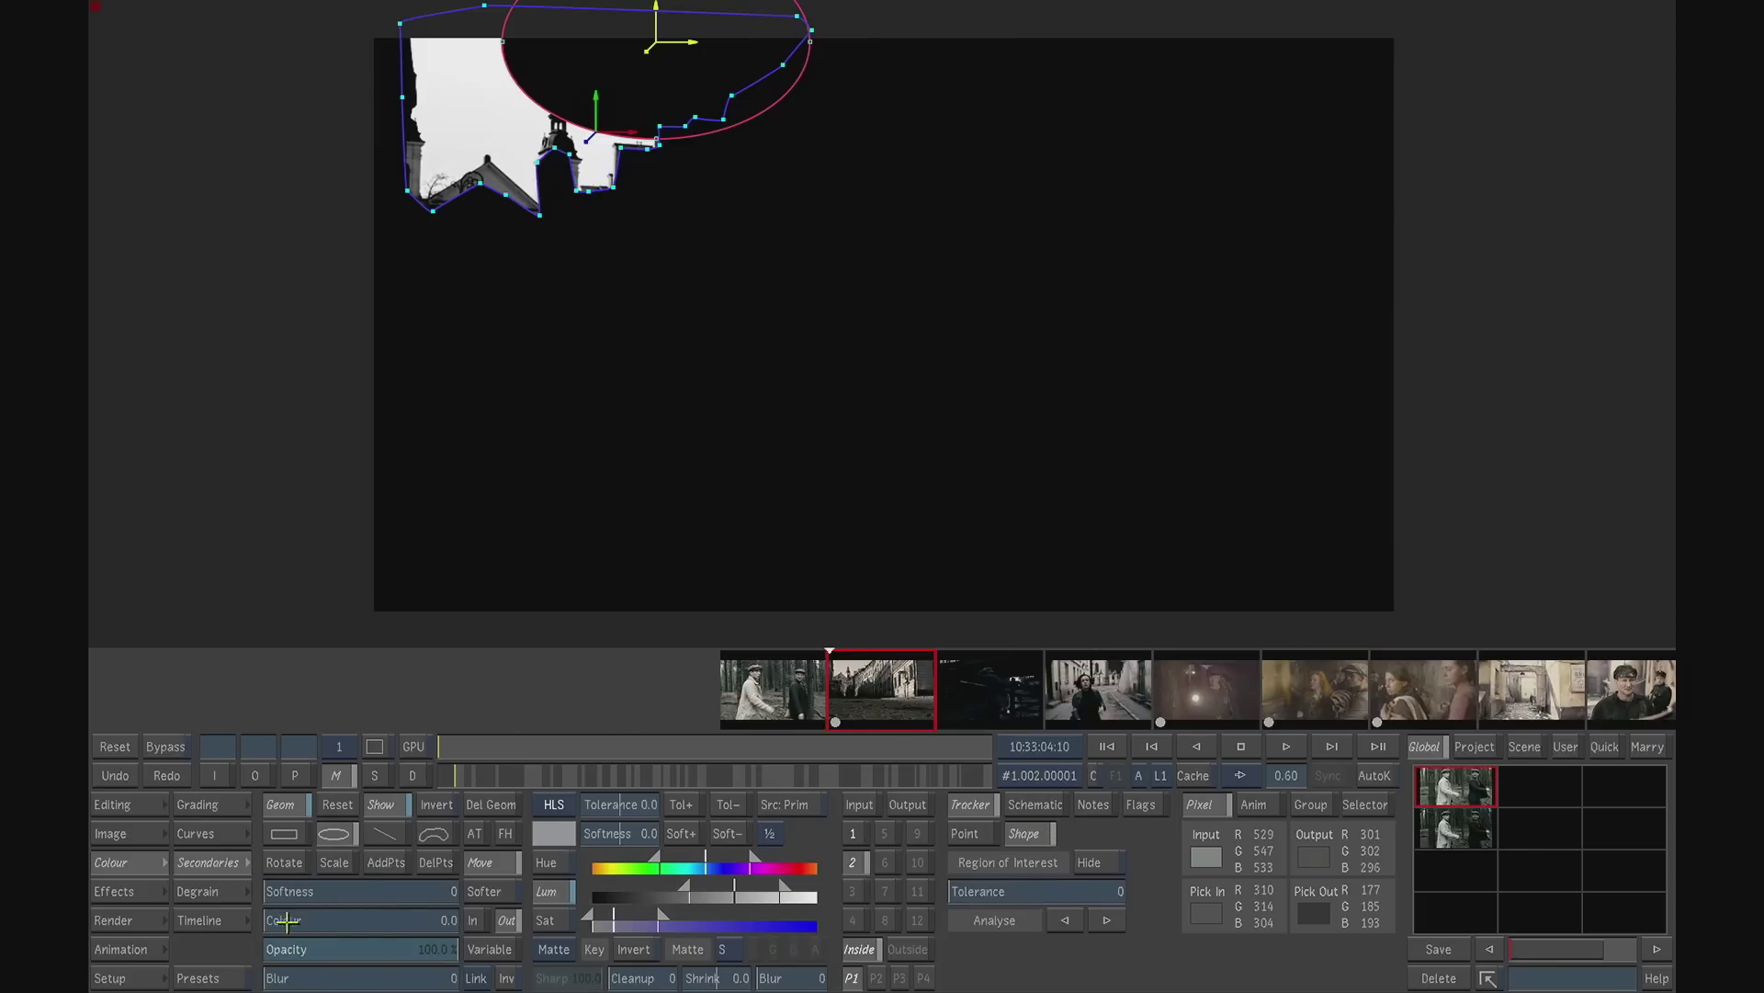
# - Widen the ellipse, soften its edge strongly and move it above the frame so the sky matte fades gradually toward the upper edge
pyautogui.moveTo(292, 890); pyautogui.dragTo(410, 891)
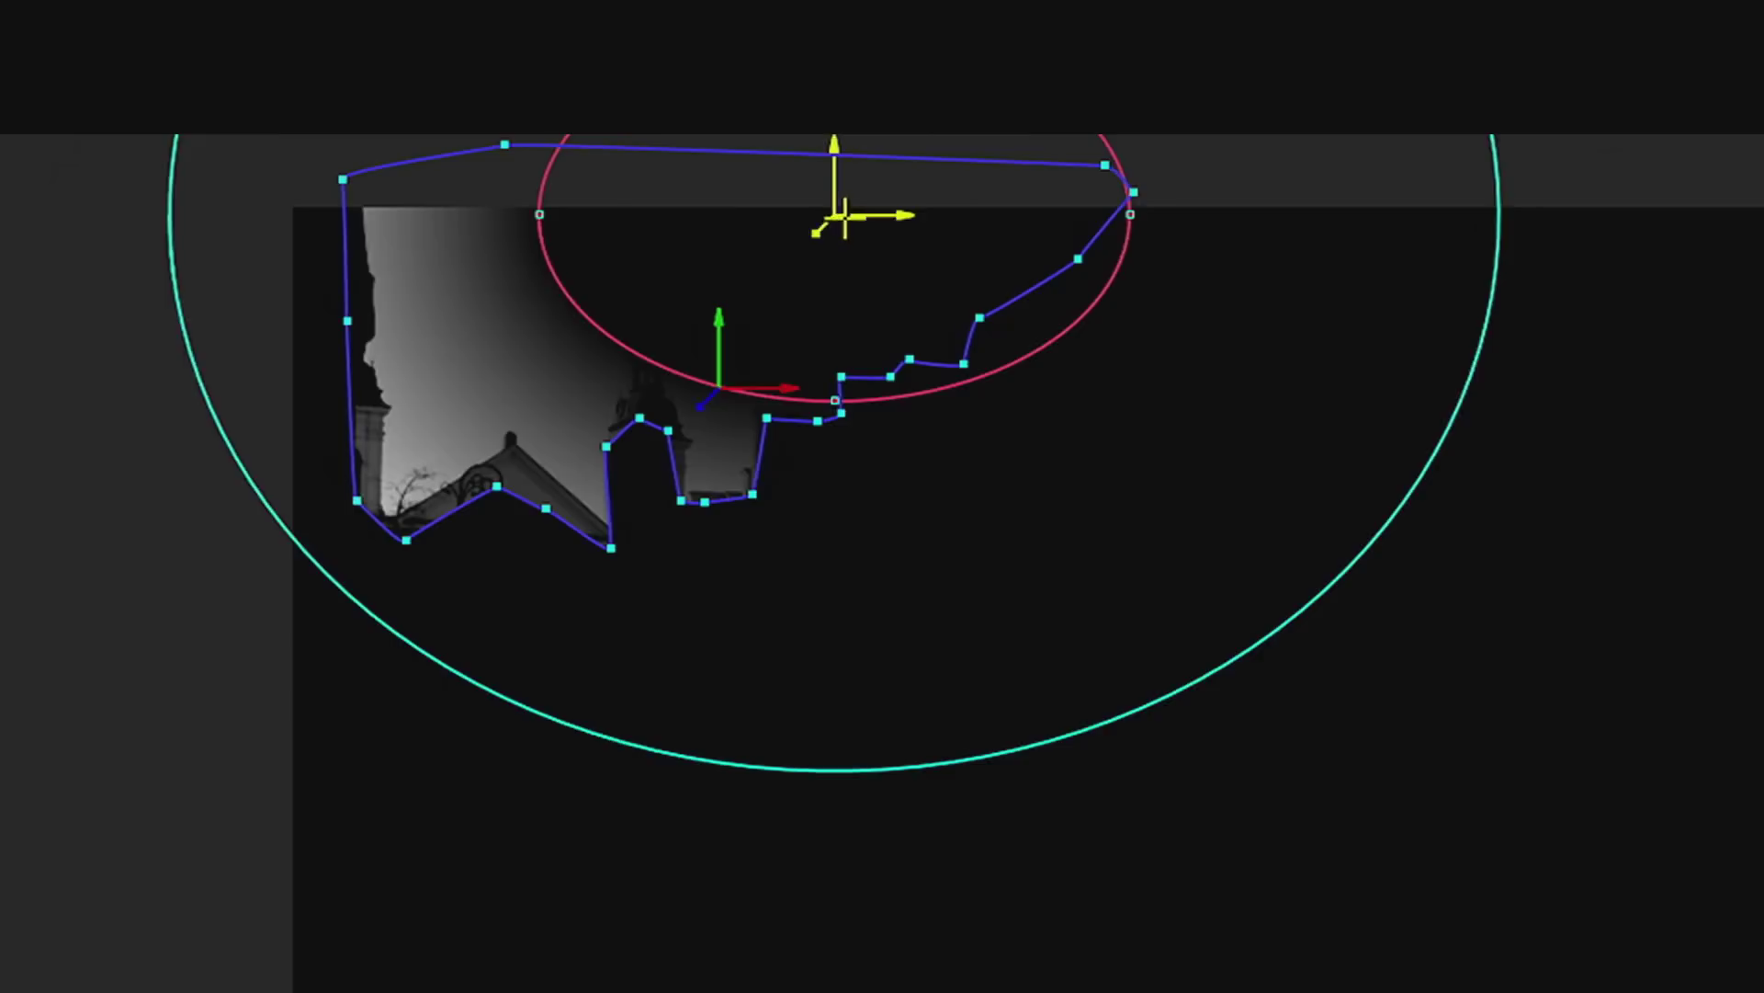
pyautogui.moveTo(656, 44); pyautogui.dragTo(699, 47)
pyautogui.moveTo(613, 221); pyautogui.dragTo(474, 174)
pyautogui.moveTo(910, 268); pyautogui.dragTo(867, 192)
pyautogui.moveTo(799, 703); pyautogui.dragTo(797, 877)
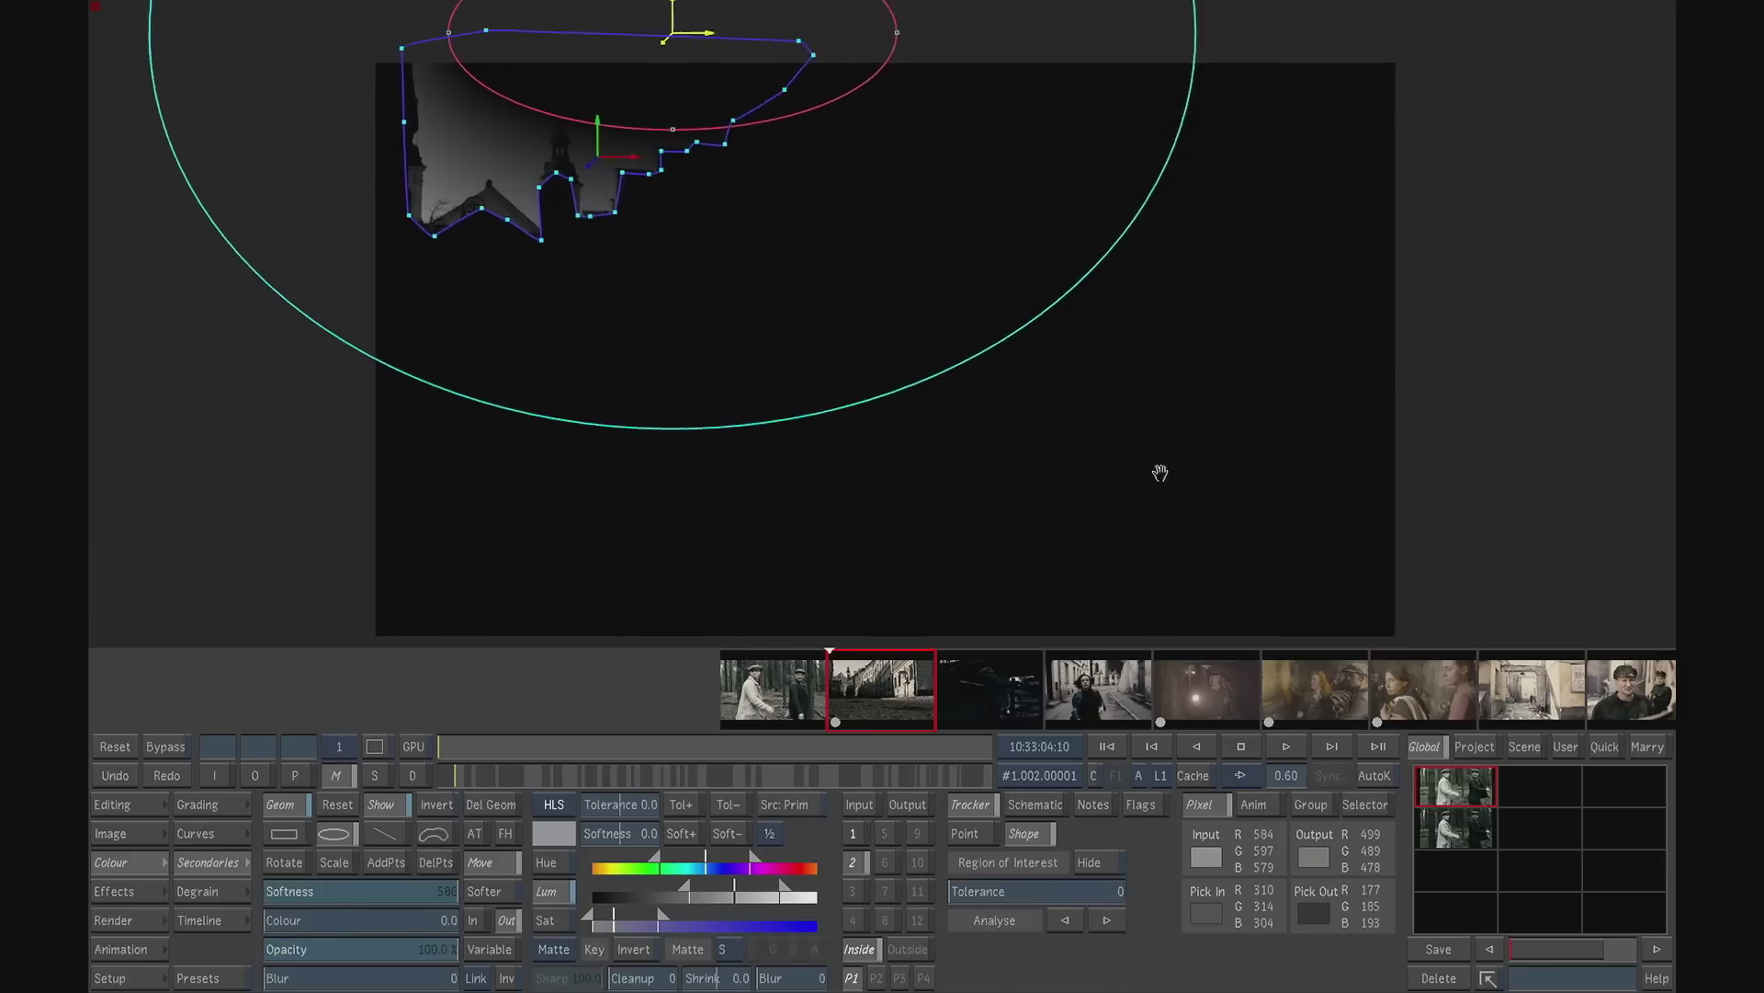
pyautogui.moveTo(1160, 447); pyautogui.dragTo(1154, 623)
pyautogui.moveTo(668, 164); pyautogui.dragTo(692, 113)
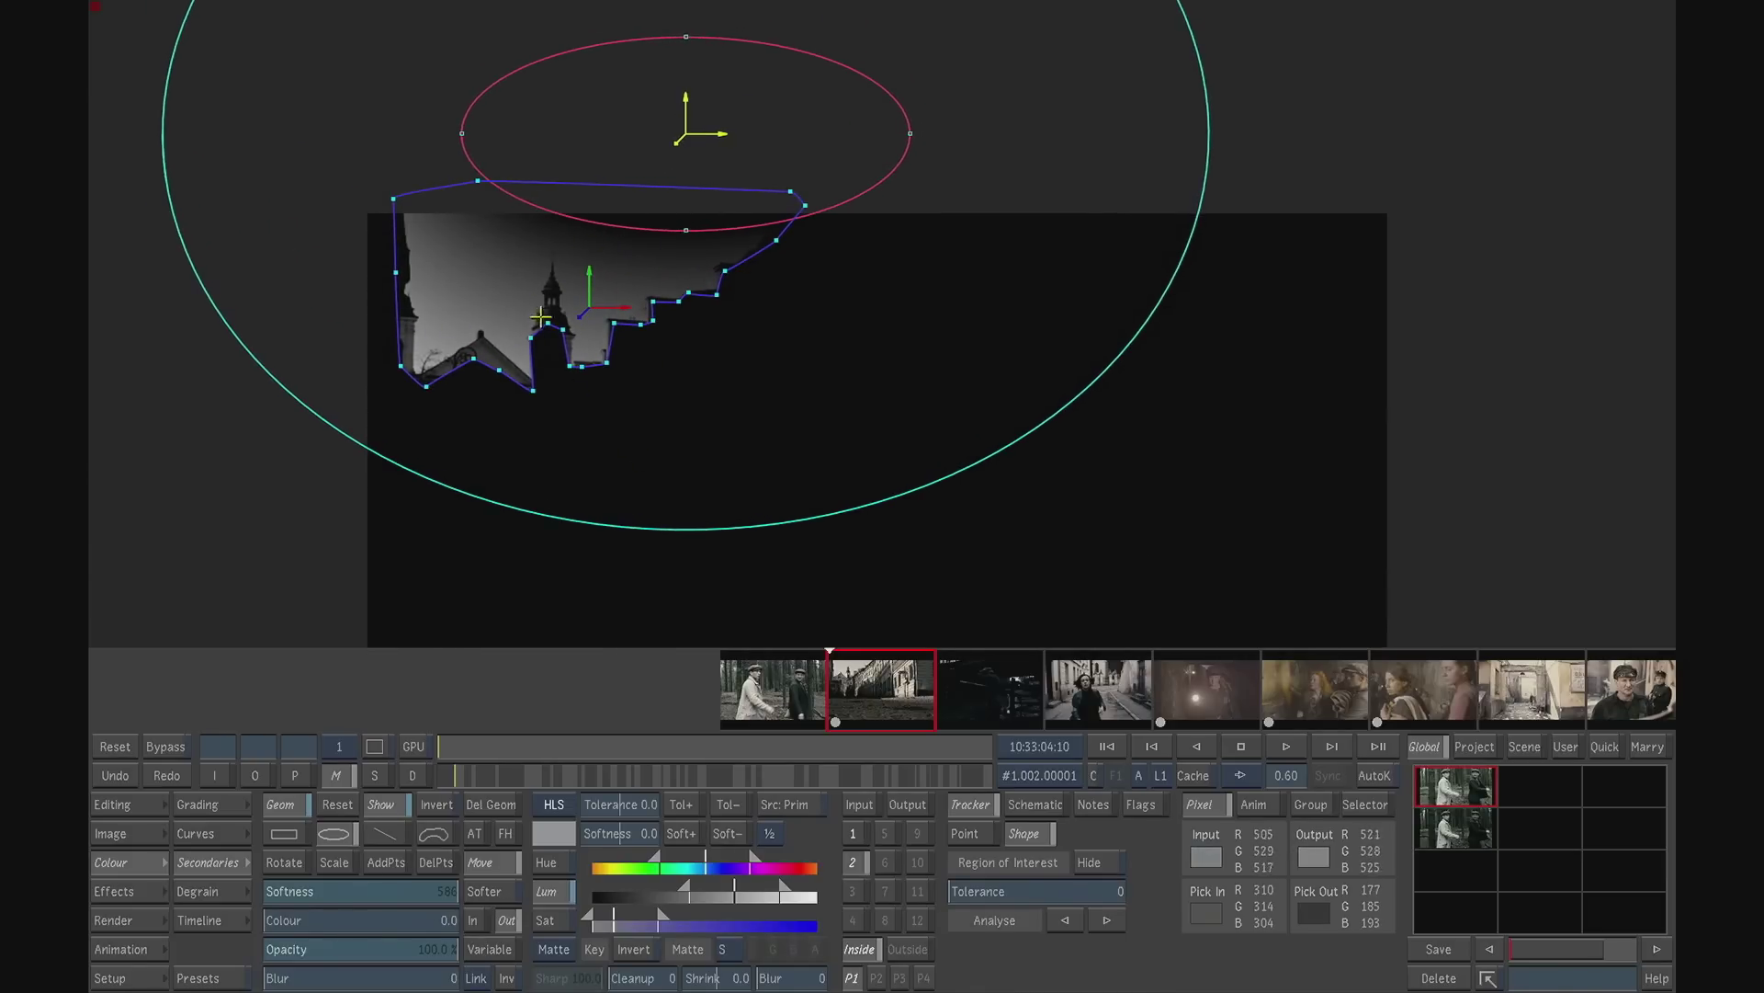
# - Return to the output view and assign the sky mask to point tracker 1 on the church tower, from the shot's first frame
pyautogui.moveTo(493, 736); pyautogui.dragTo(339, 686)
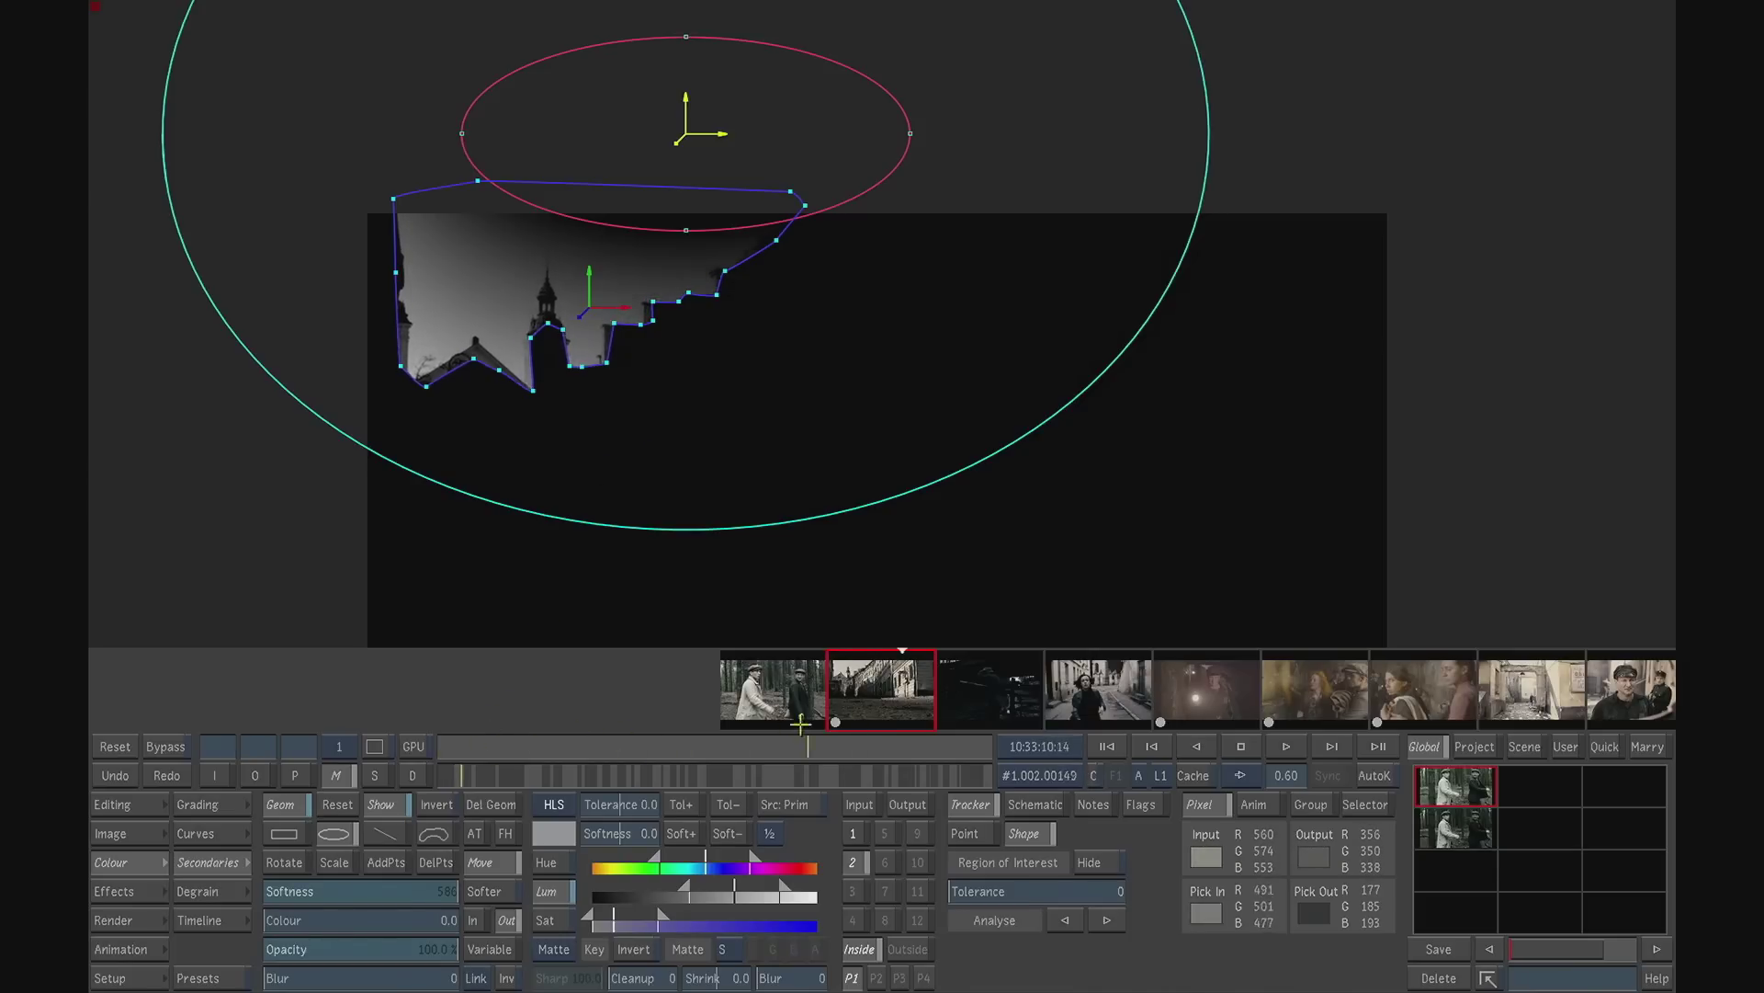
pyautogui.click(257, 775)
pyautogui.click(964, 832)
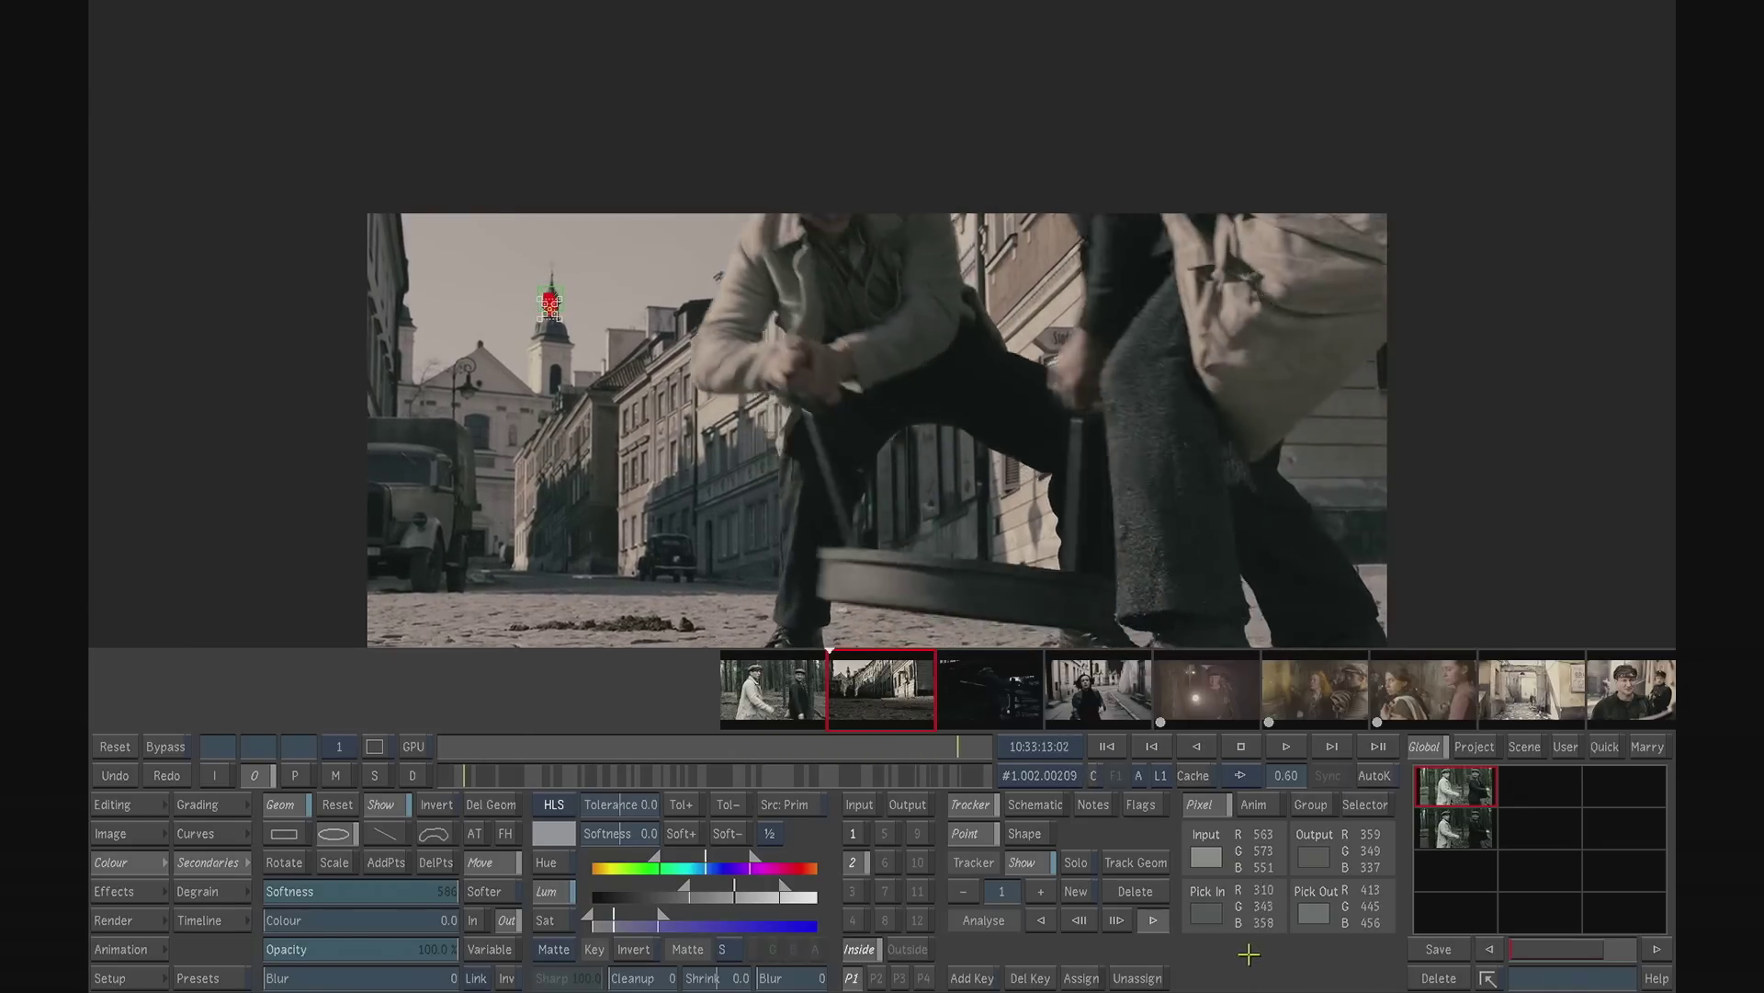
pyautogui.moveTo(971, 751); pyautogui.dragTo(339, 713)
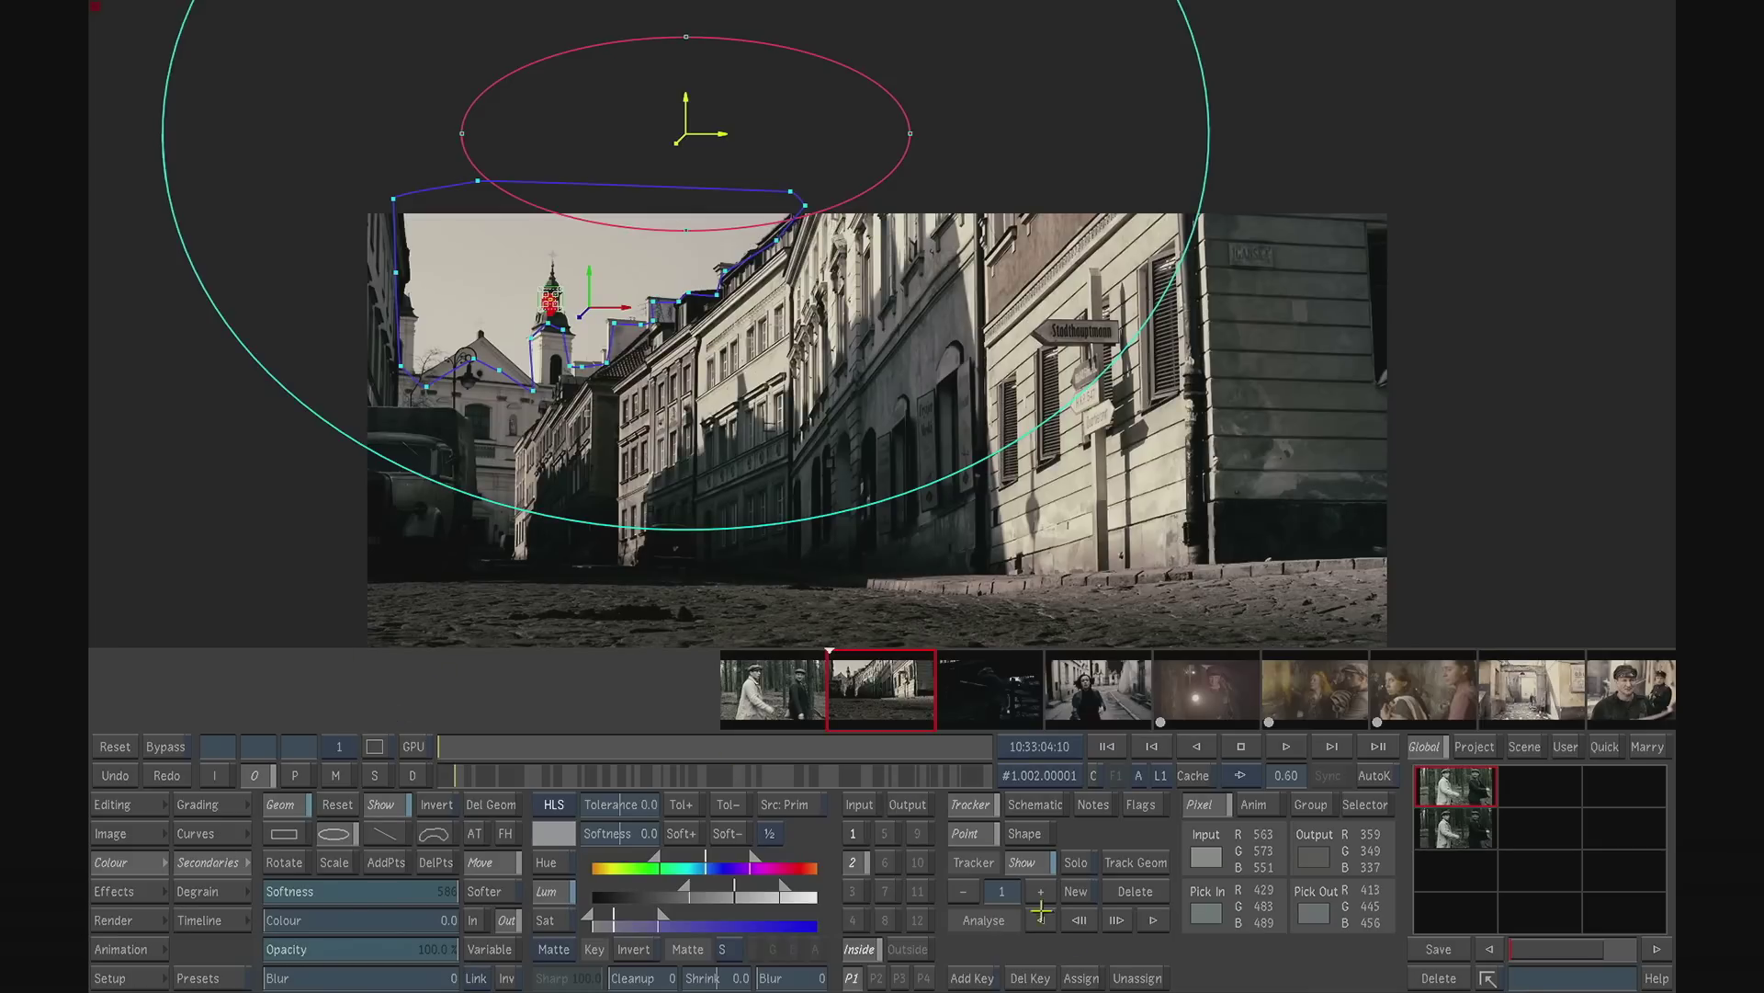
pyautogui.click(1083, 977)
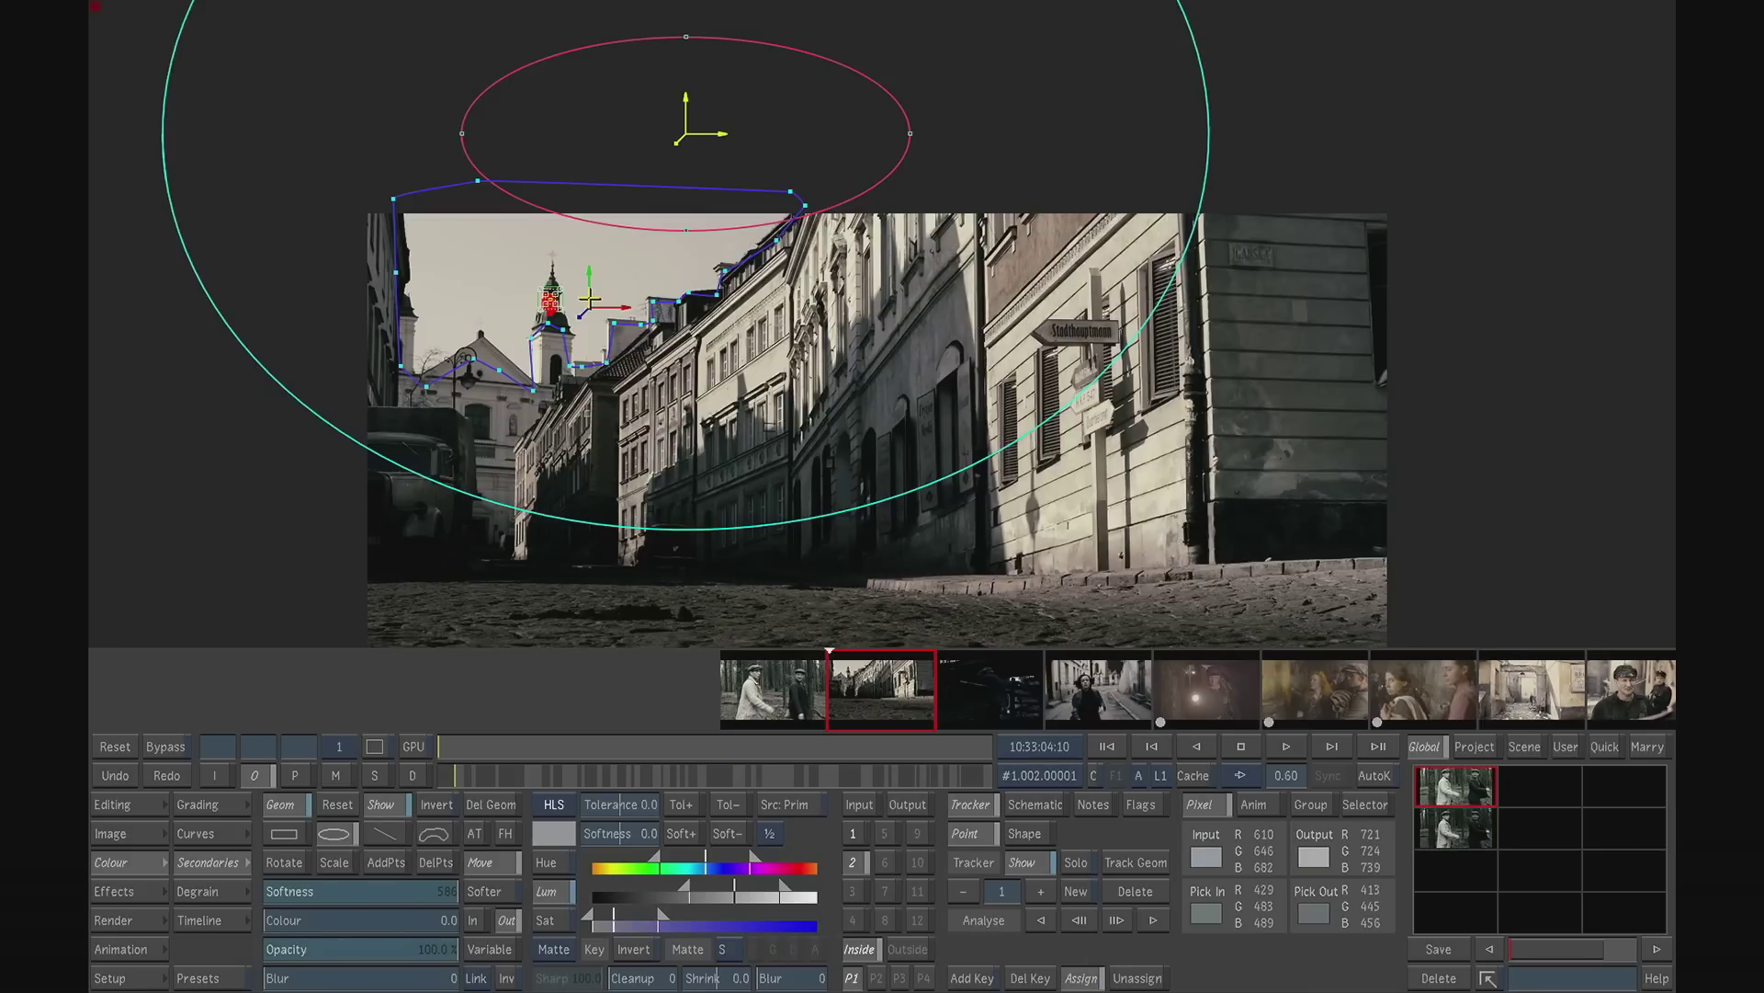
pyautogui.click(602, 301)
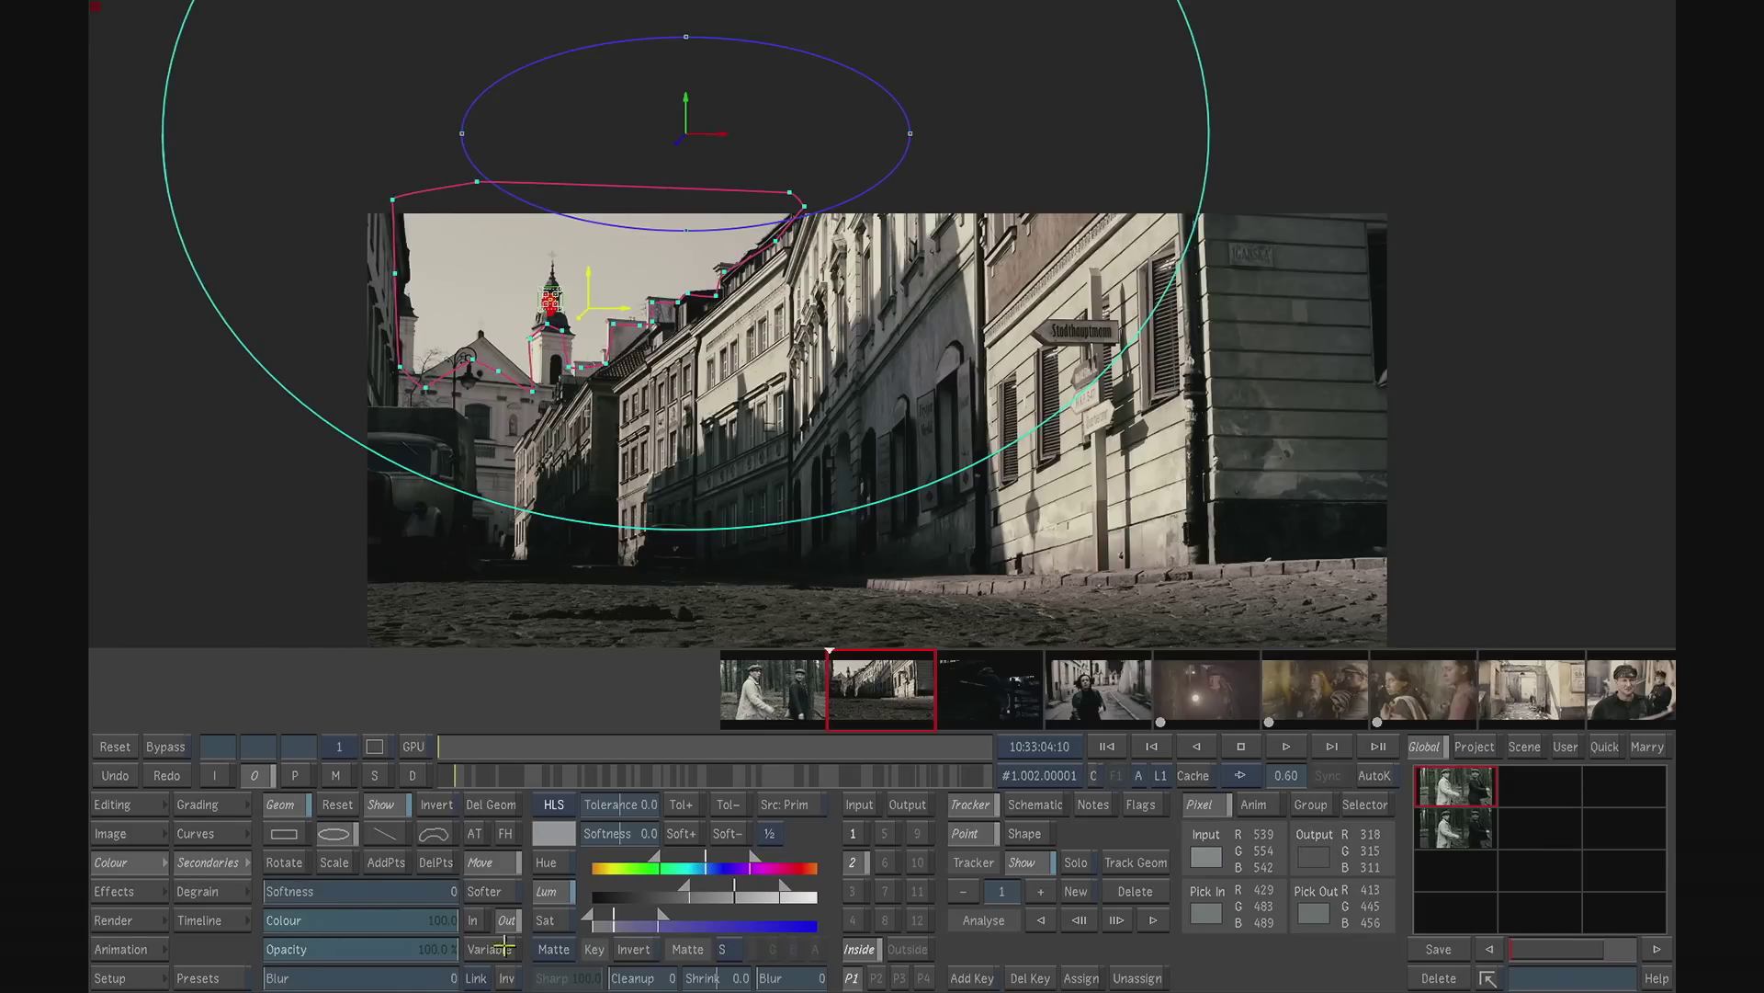
# - Soften the sky mask inward with a softness of 13 and check its matte across the shot before returning to the output view
pyautogui.click(473, 920)
pyautogui.moveTo(303, 890); pyautogui.dragTo(318, 862)
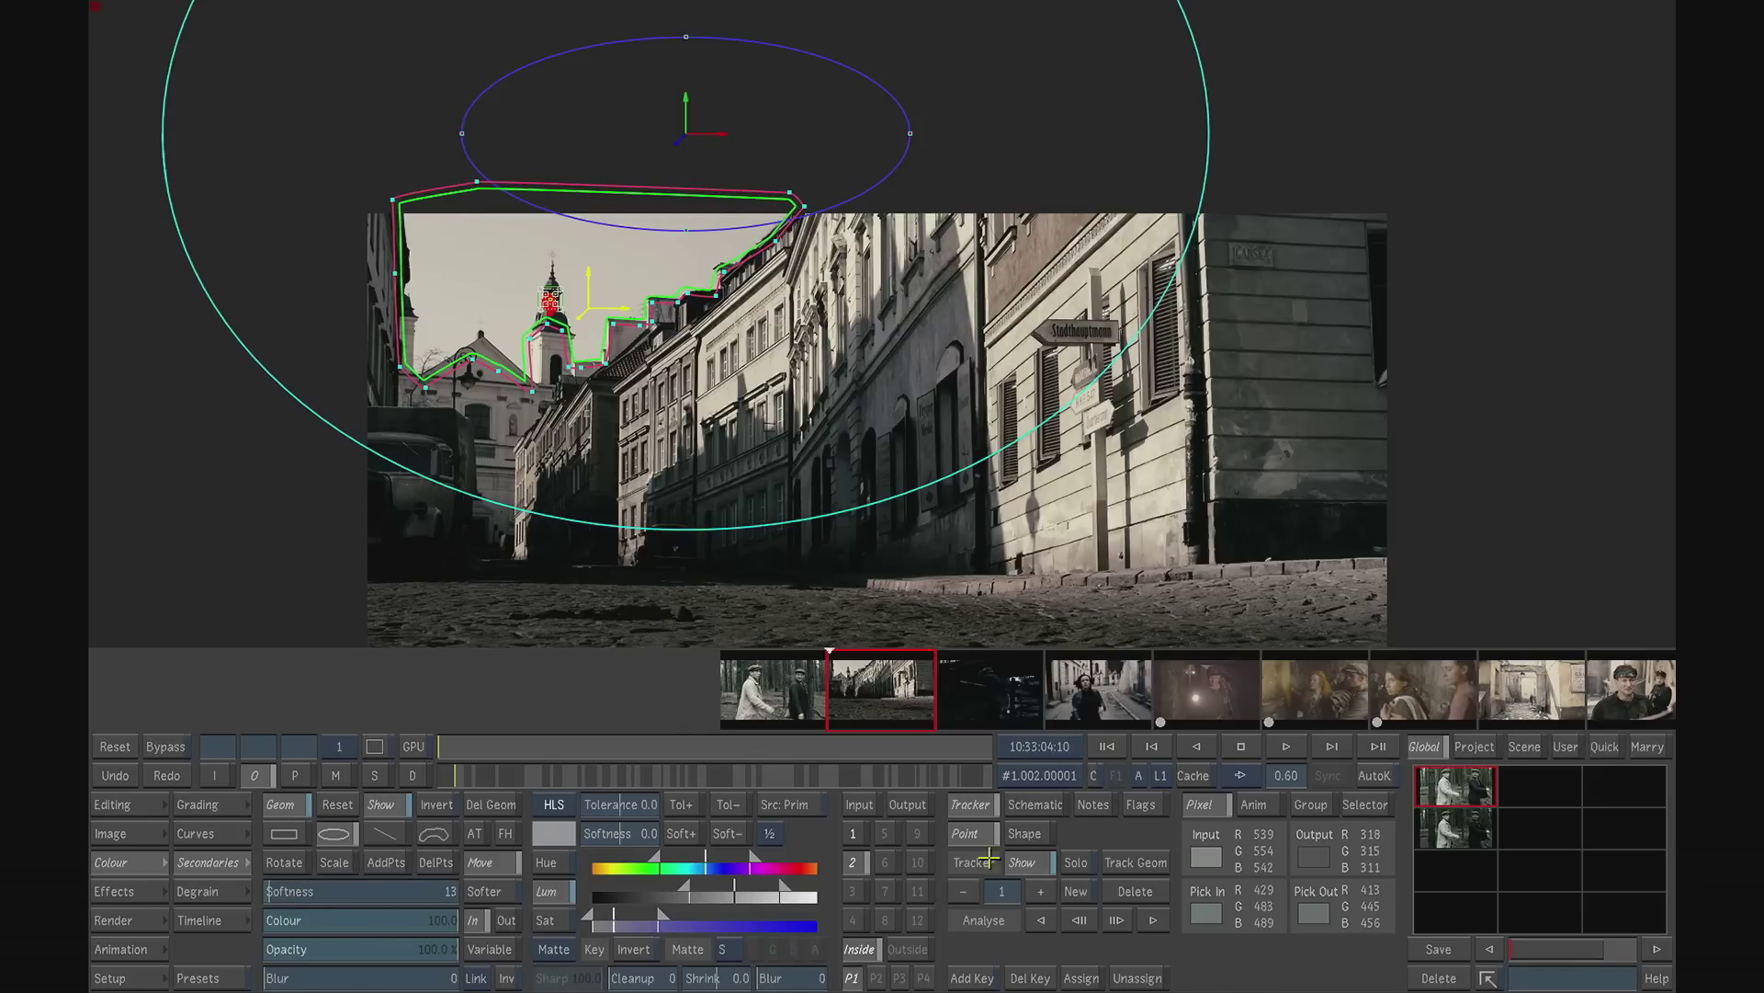
pyautogui.moveTo(487, 749); pyautogui.dragTo(384, 681)
pyautogui.click(340, 776)
pyautogui.moveTo(535, 759); pyautogui.dragTo(381, 710)
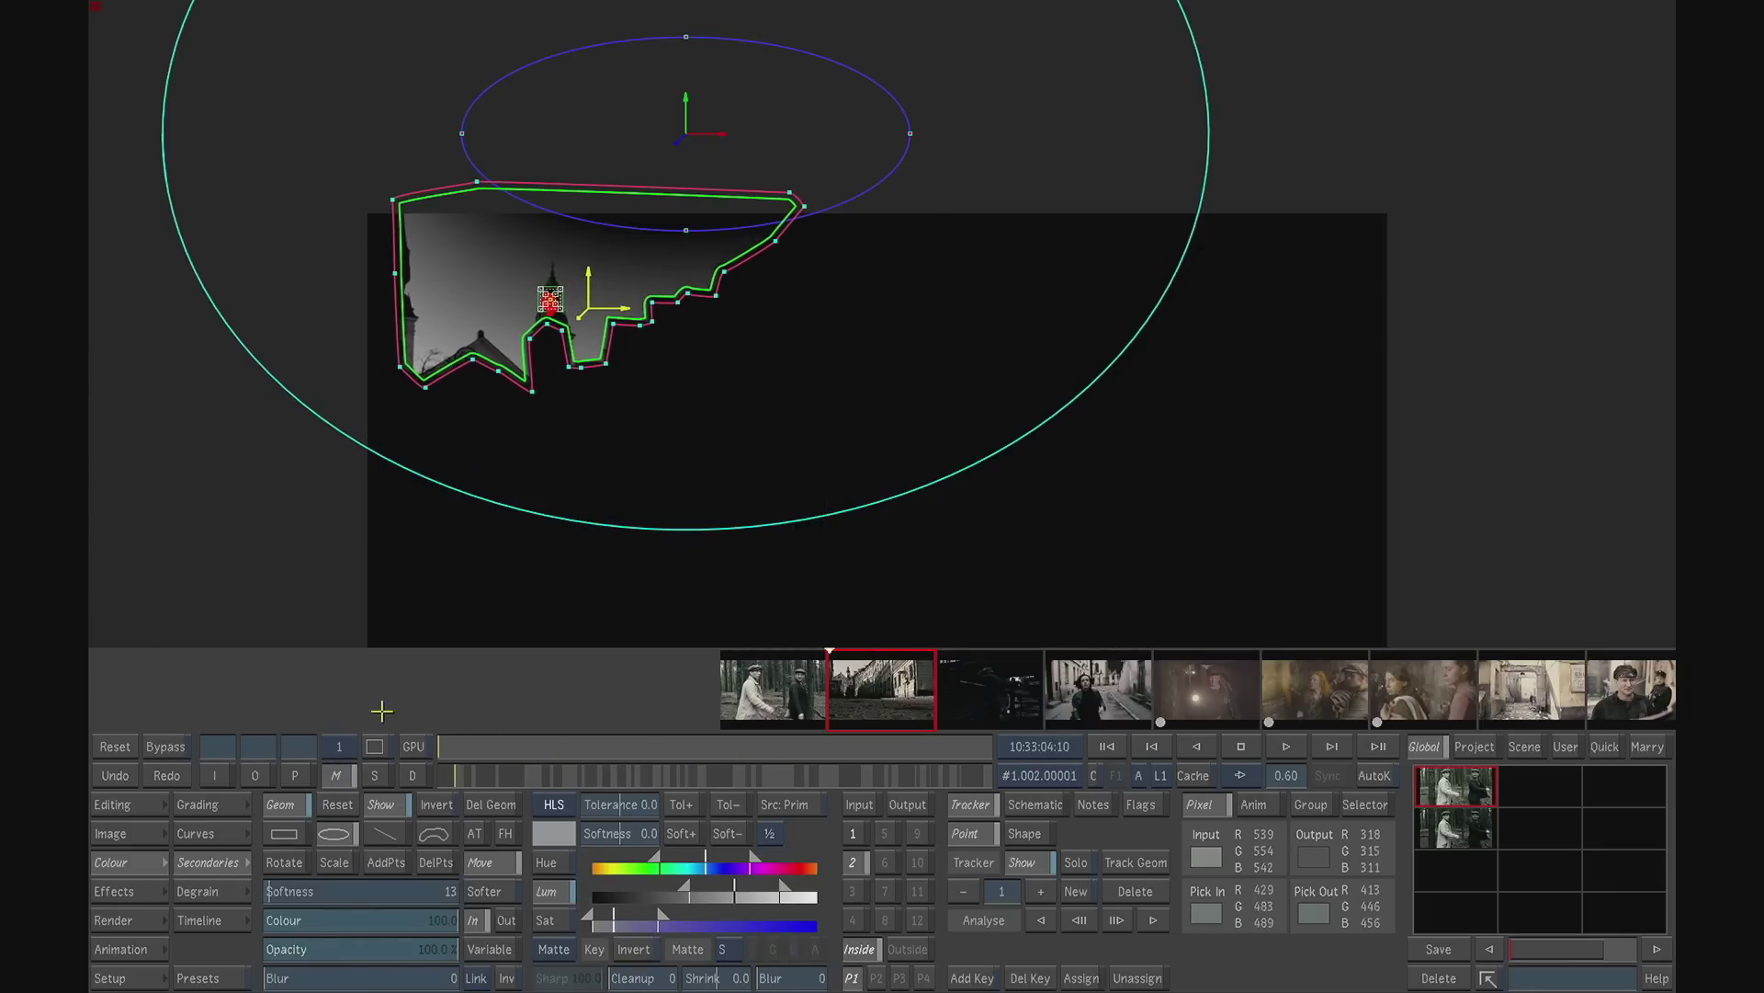
pyautogui.click(257, 775)
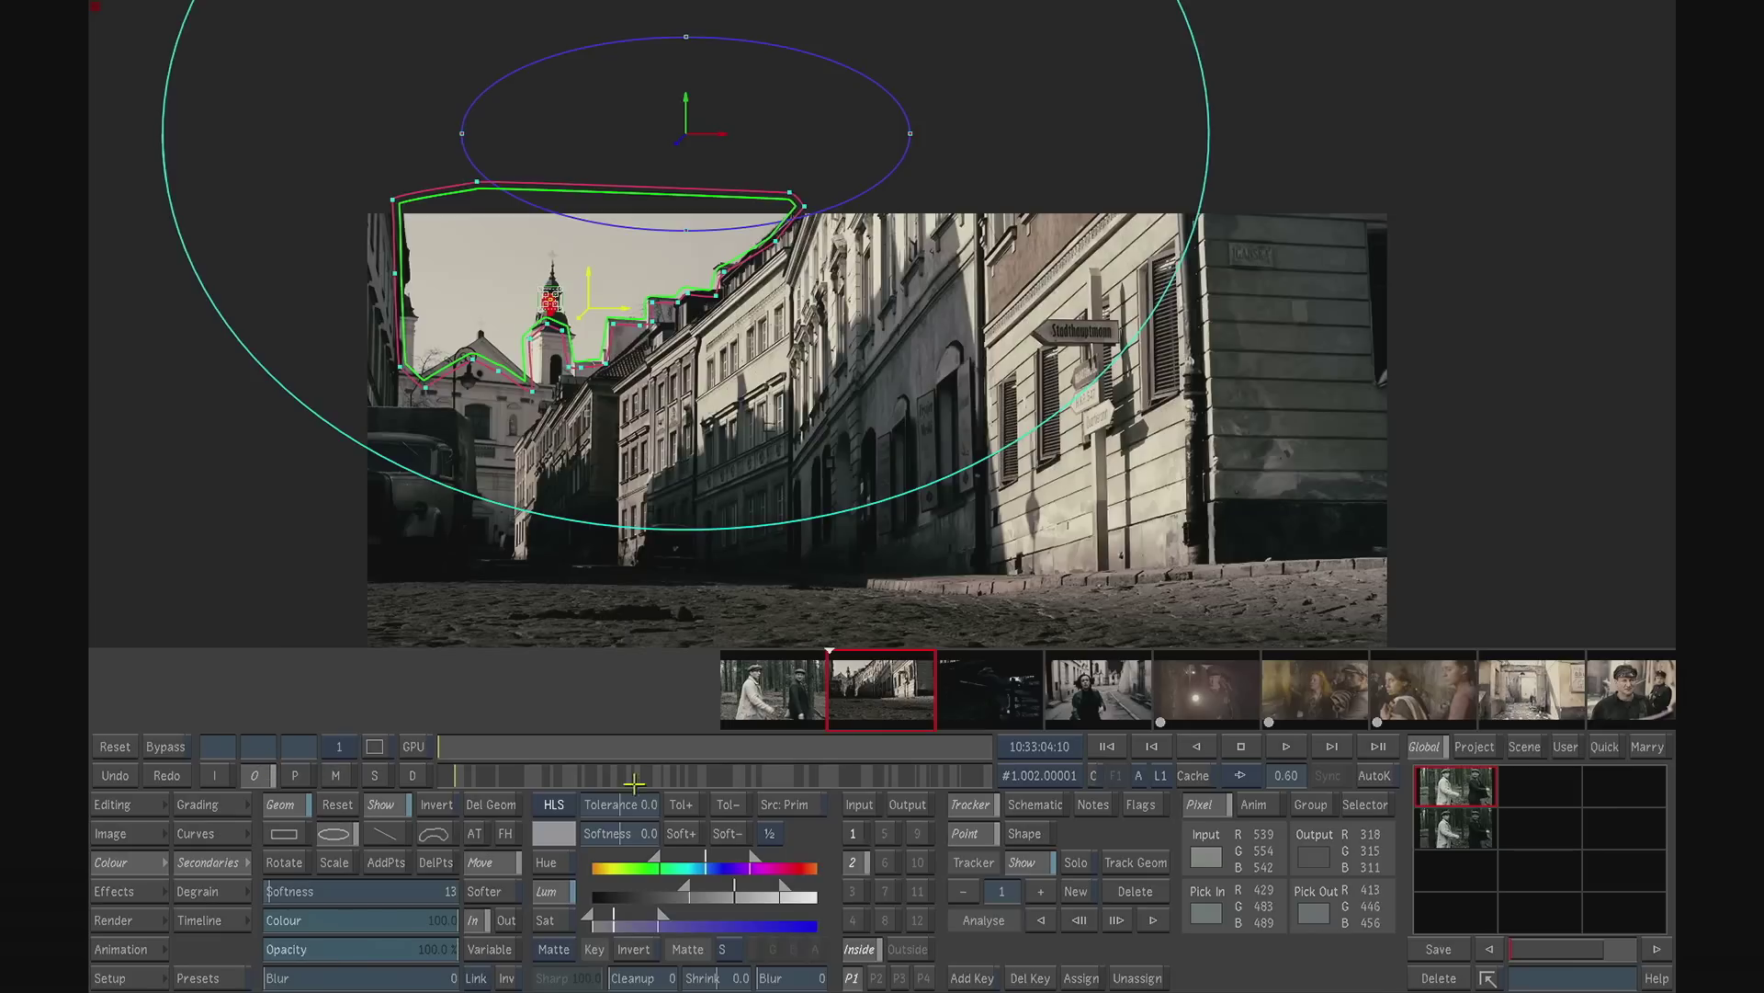
# - Grade the keyed sky by shifting its gamma colour balance toward blue-violet and lowering master gamma to -0.75
pyautogui.click(218, 817)
pyautogui.moveTo(357, 873); pyautogui.dragTo(408, 888)
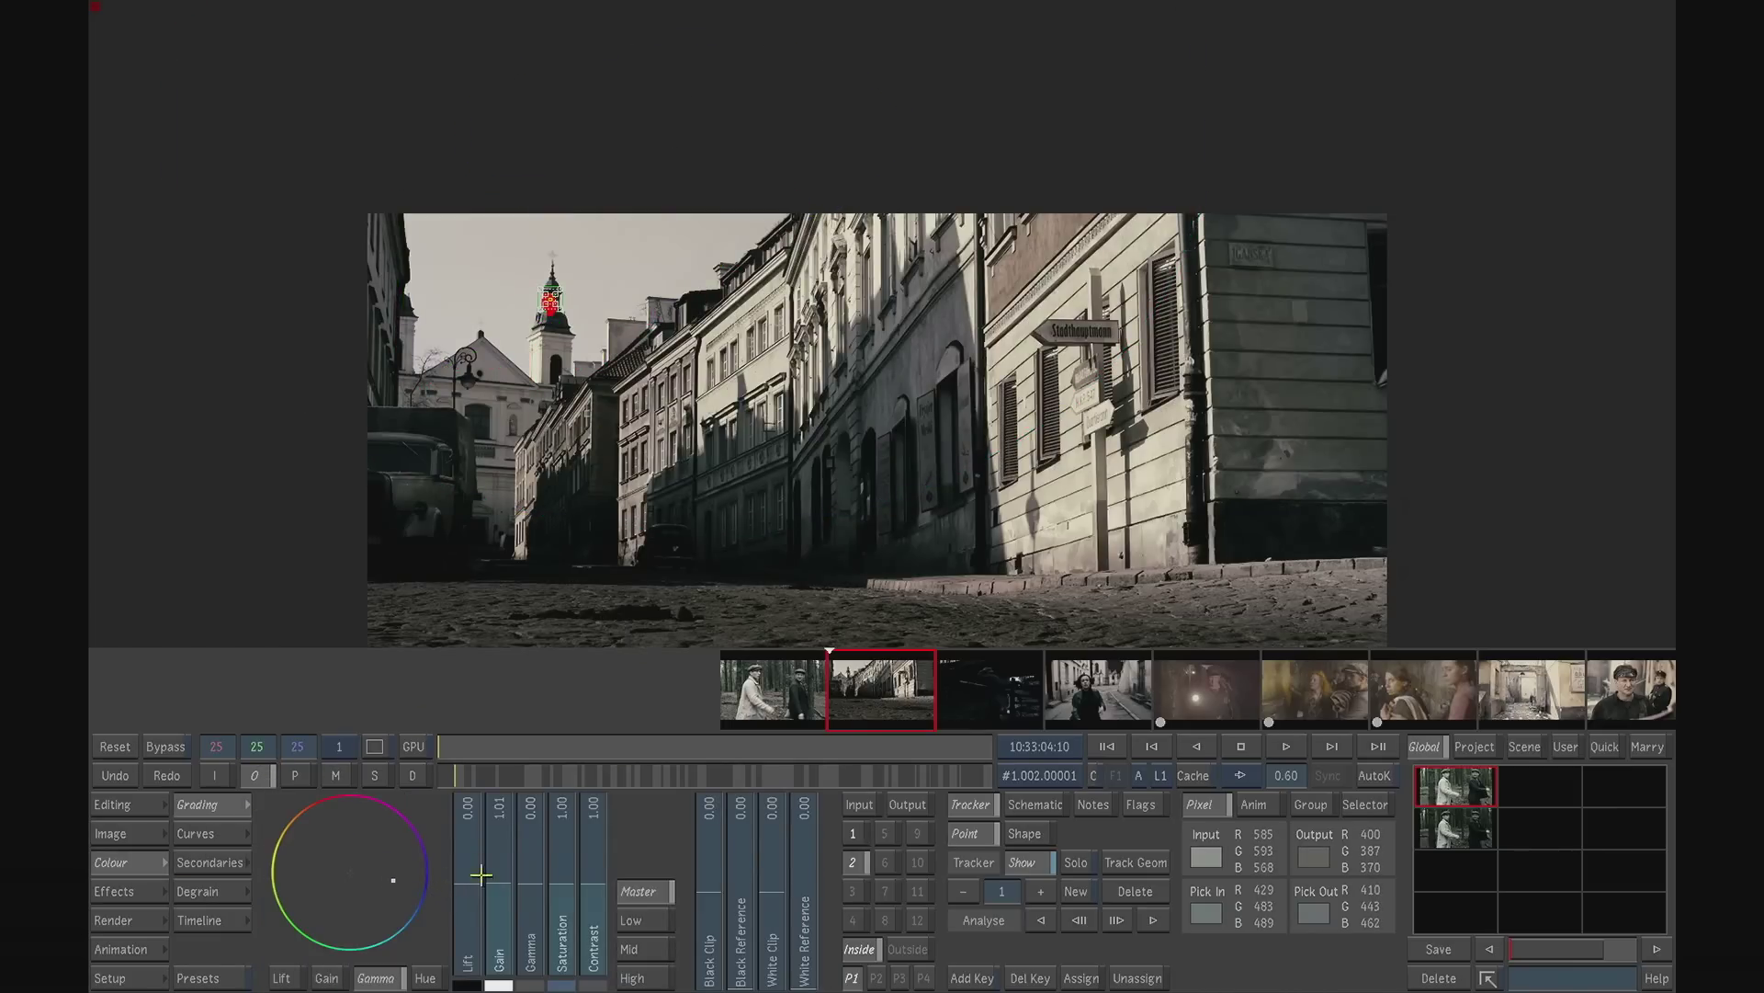
pyautogui.moveTo(535, 888); pyautogui.dragTo(532, 934)
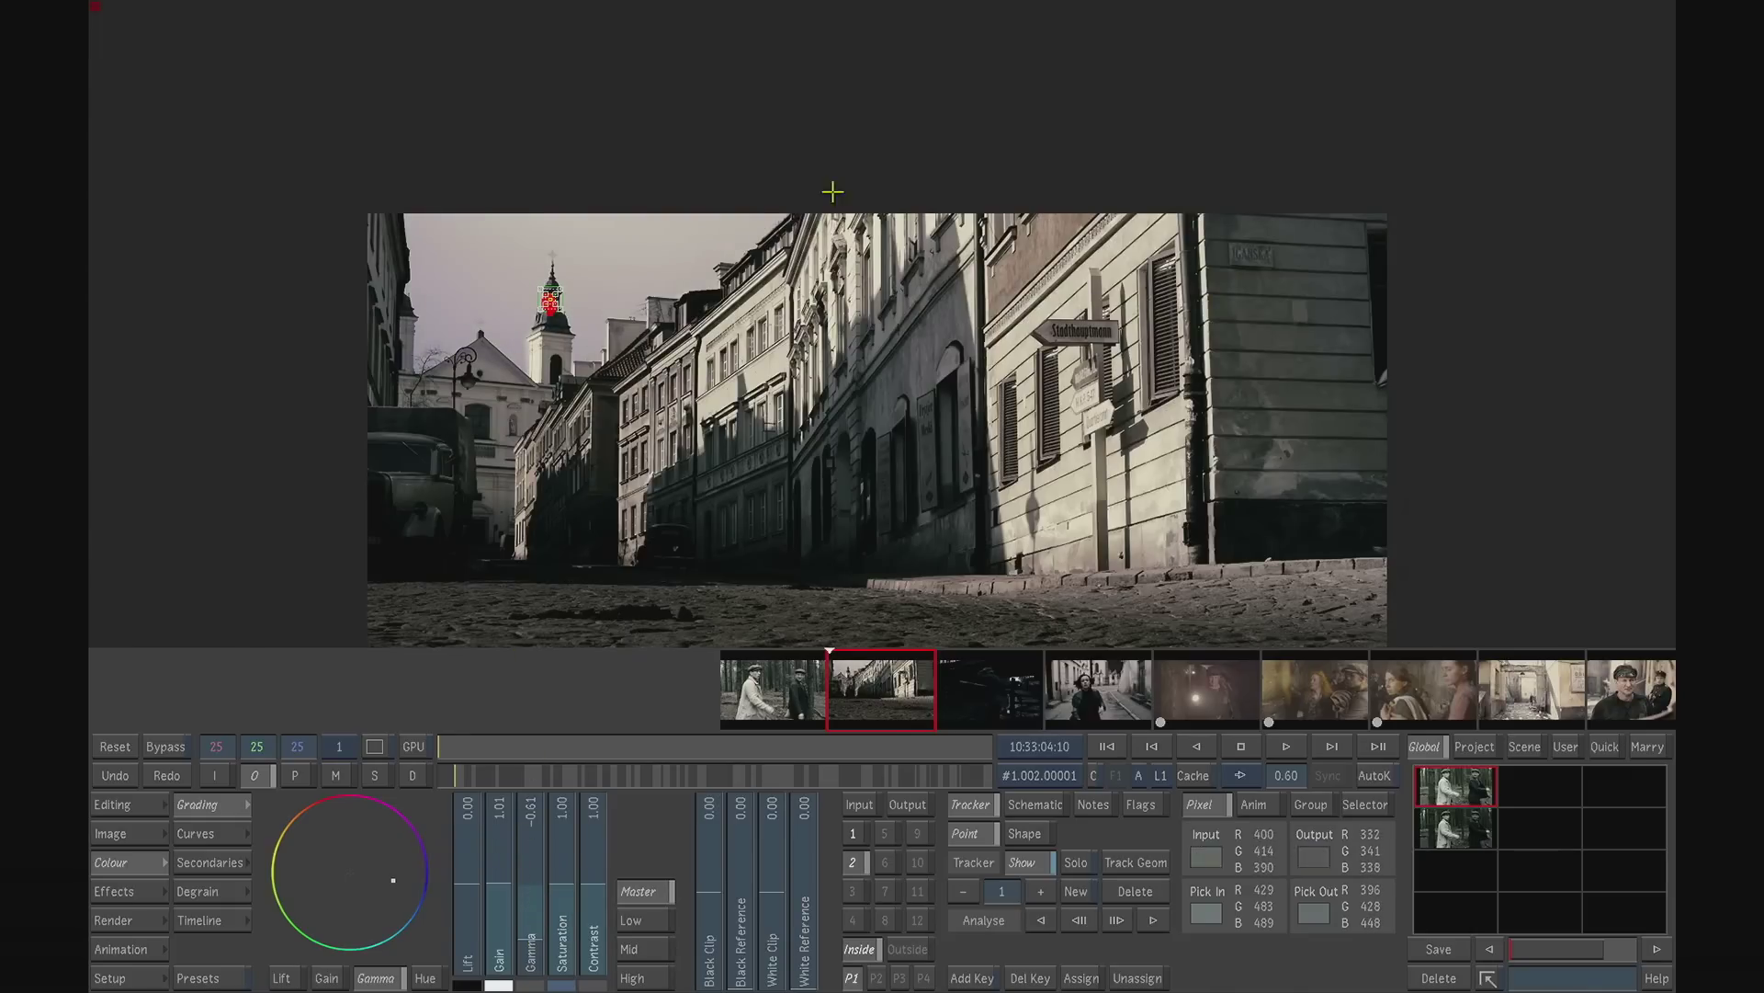
pyautogui.moveTo(531, 920)
pyautogui.mouseDown()
pyautogui.moveTo(530, 967)
pyautogui.moveTo(533, 949)
pyautogui.mouseUp()
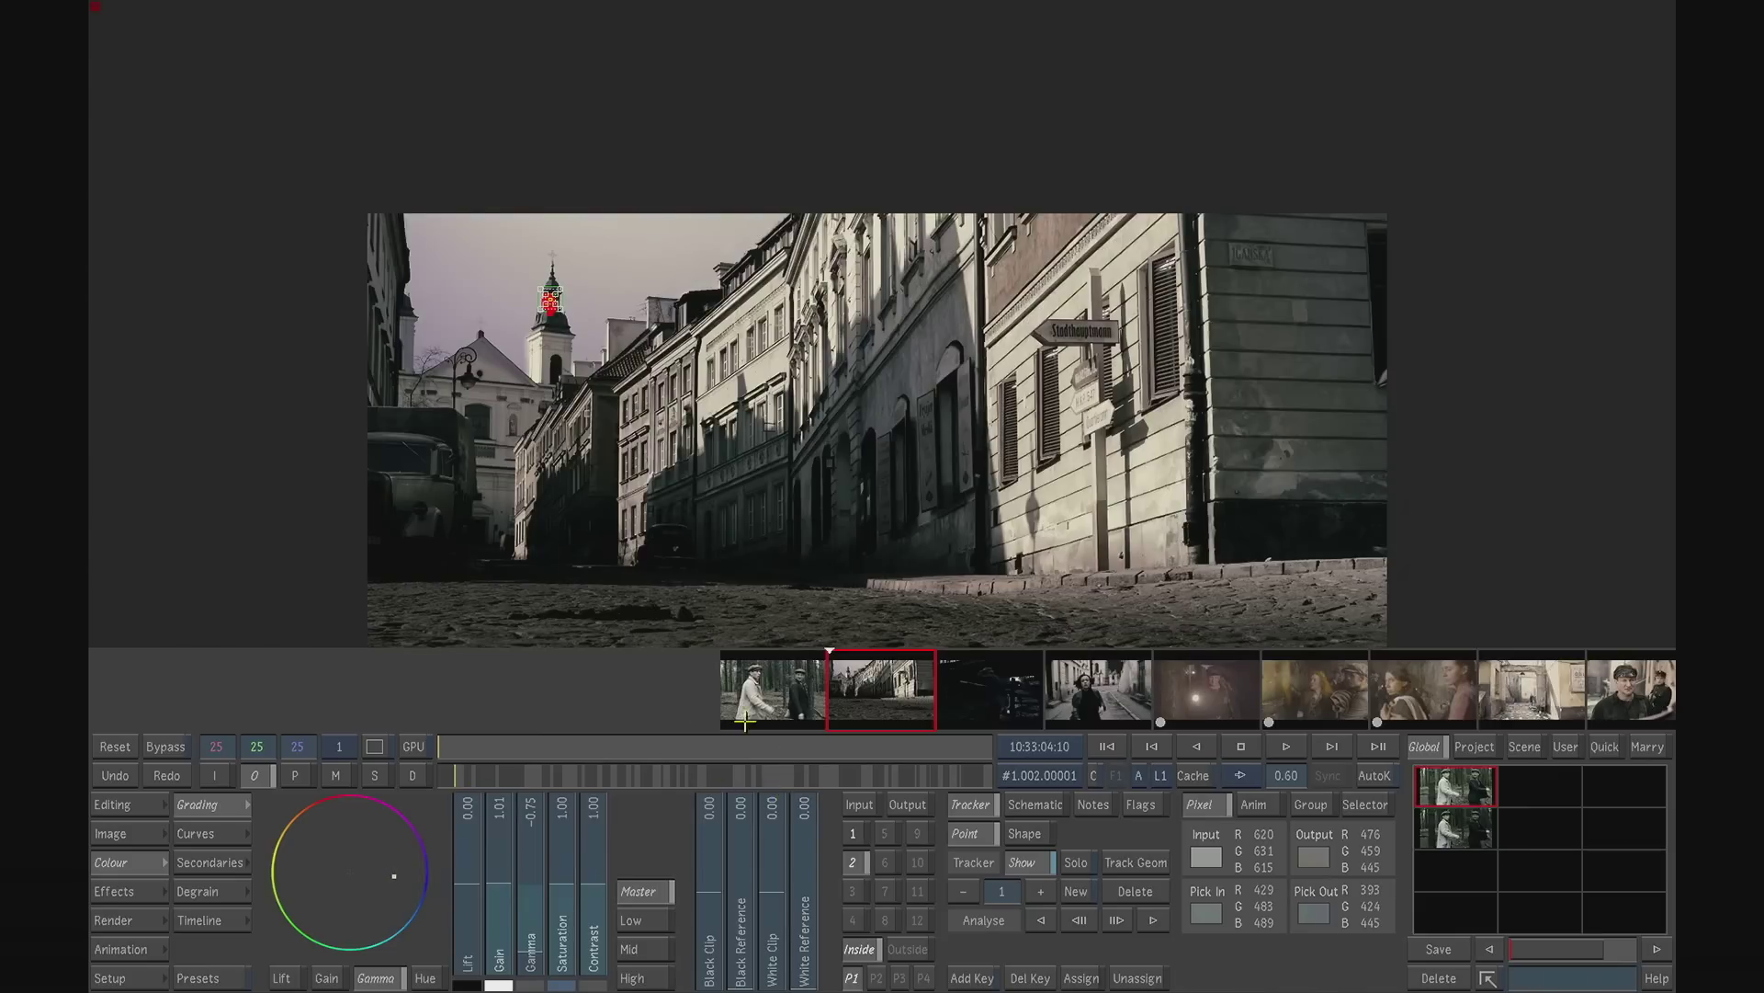
# - Play back the graded street shot with the storyboard hidden and the image zoomed to 0.70 to check the sky treatment
pyautogui.click(1290, 745)
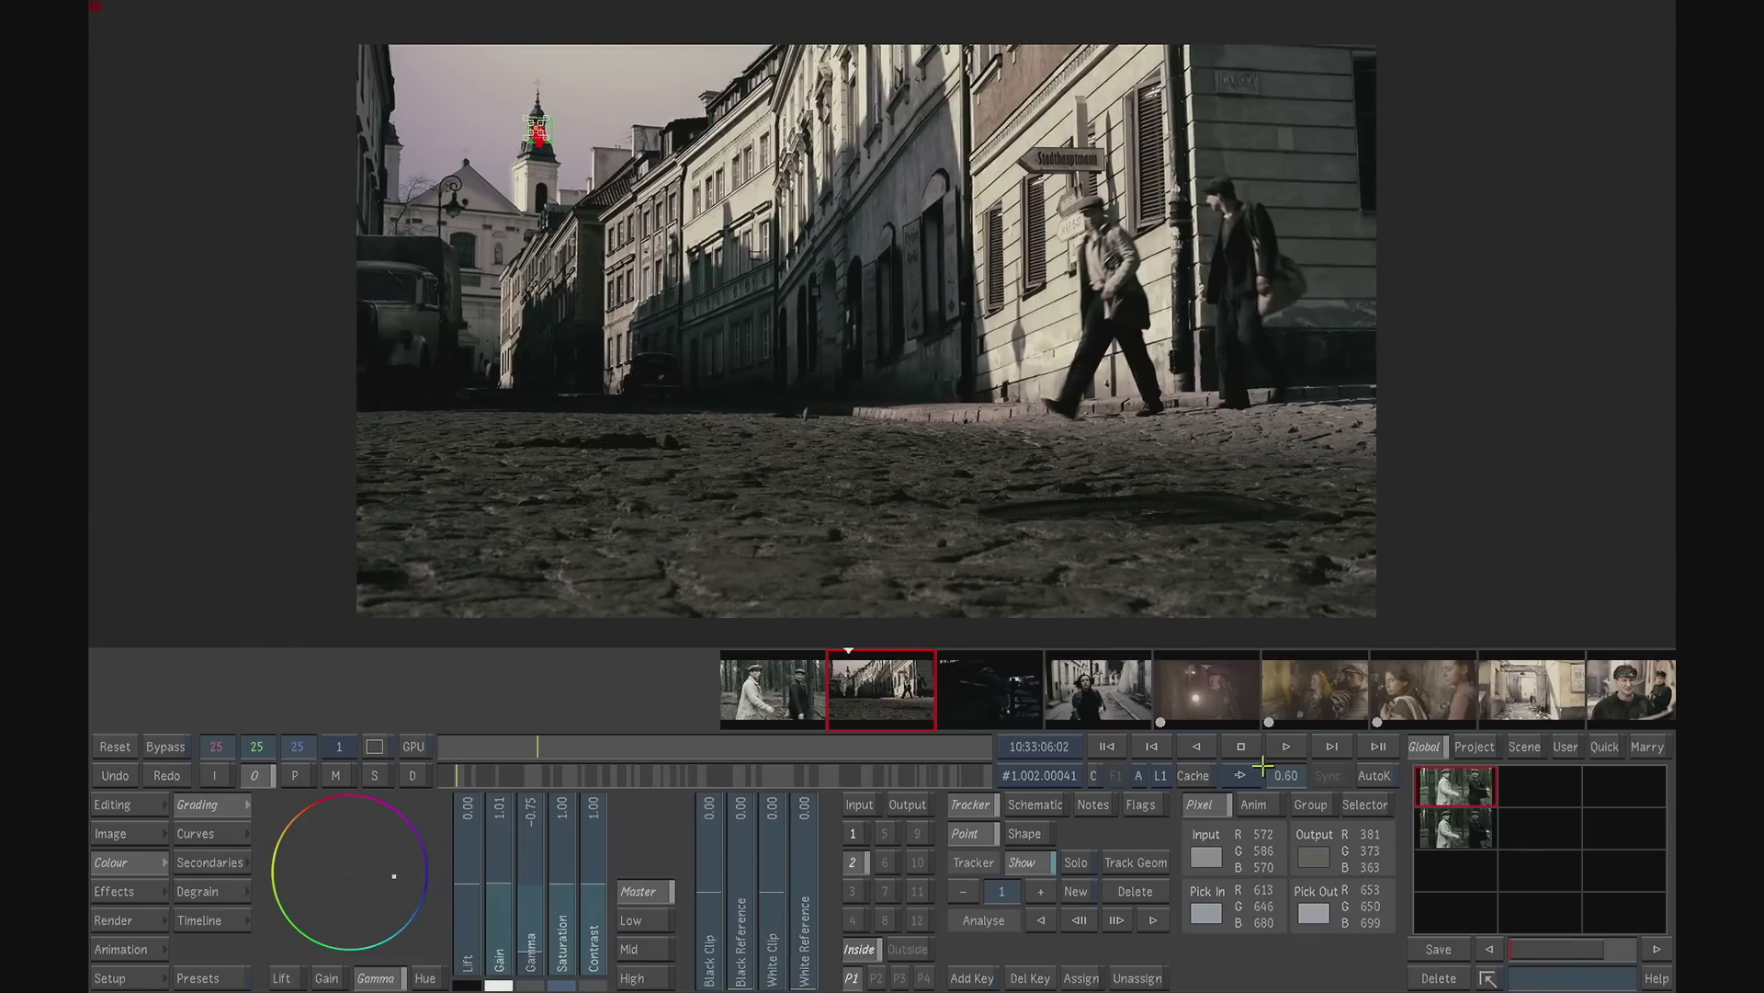
pyautogui.press('Tab')
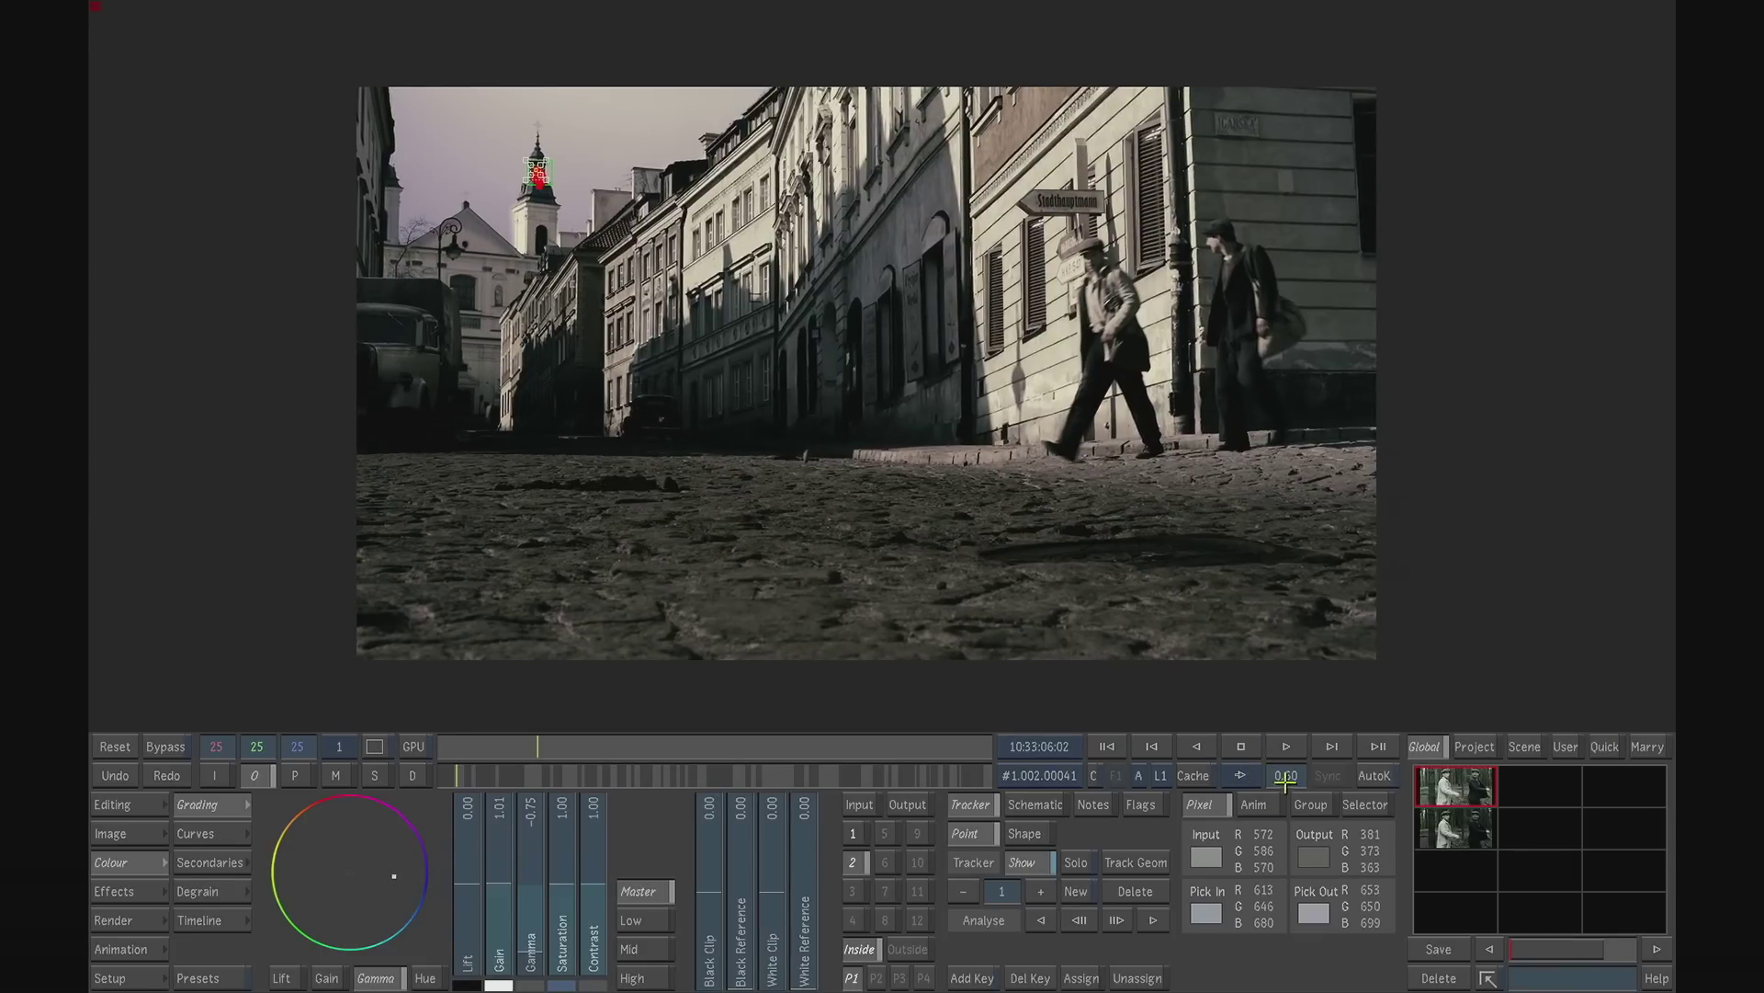
pyautogui.moveTo(1284, 780); pyautogui.dragTo(1305, 772)
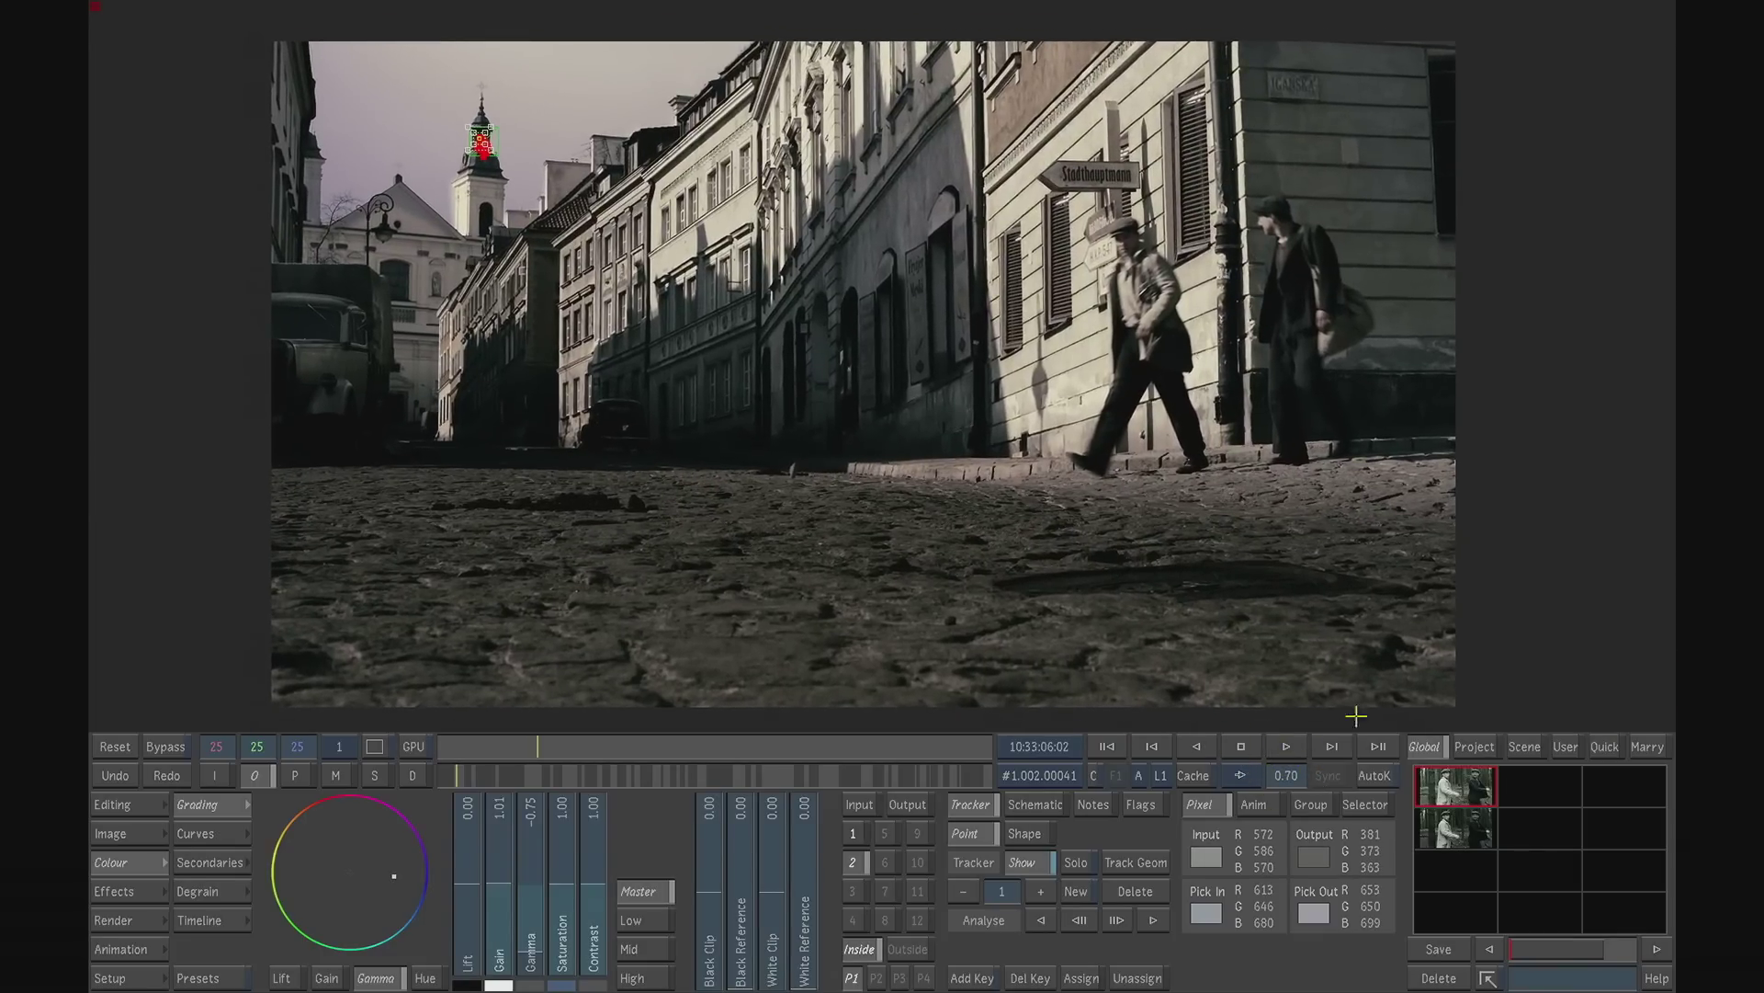
pyautogui.press('space')
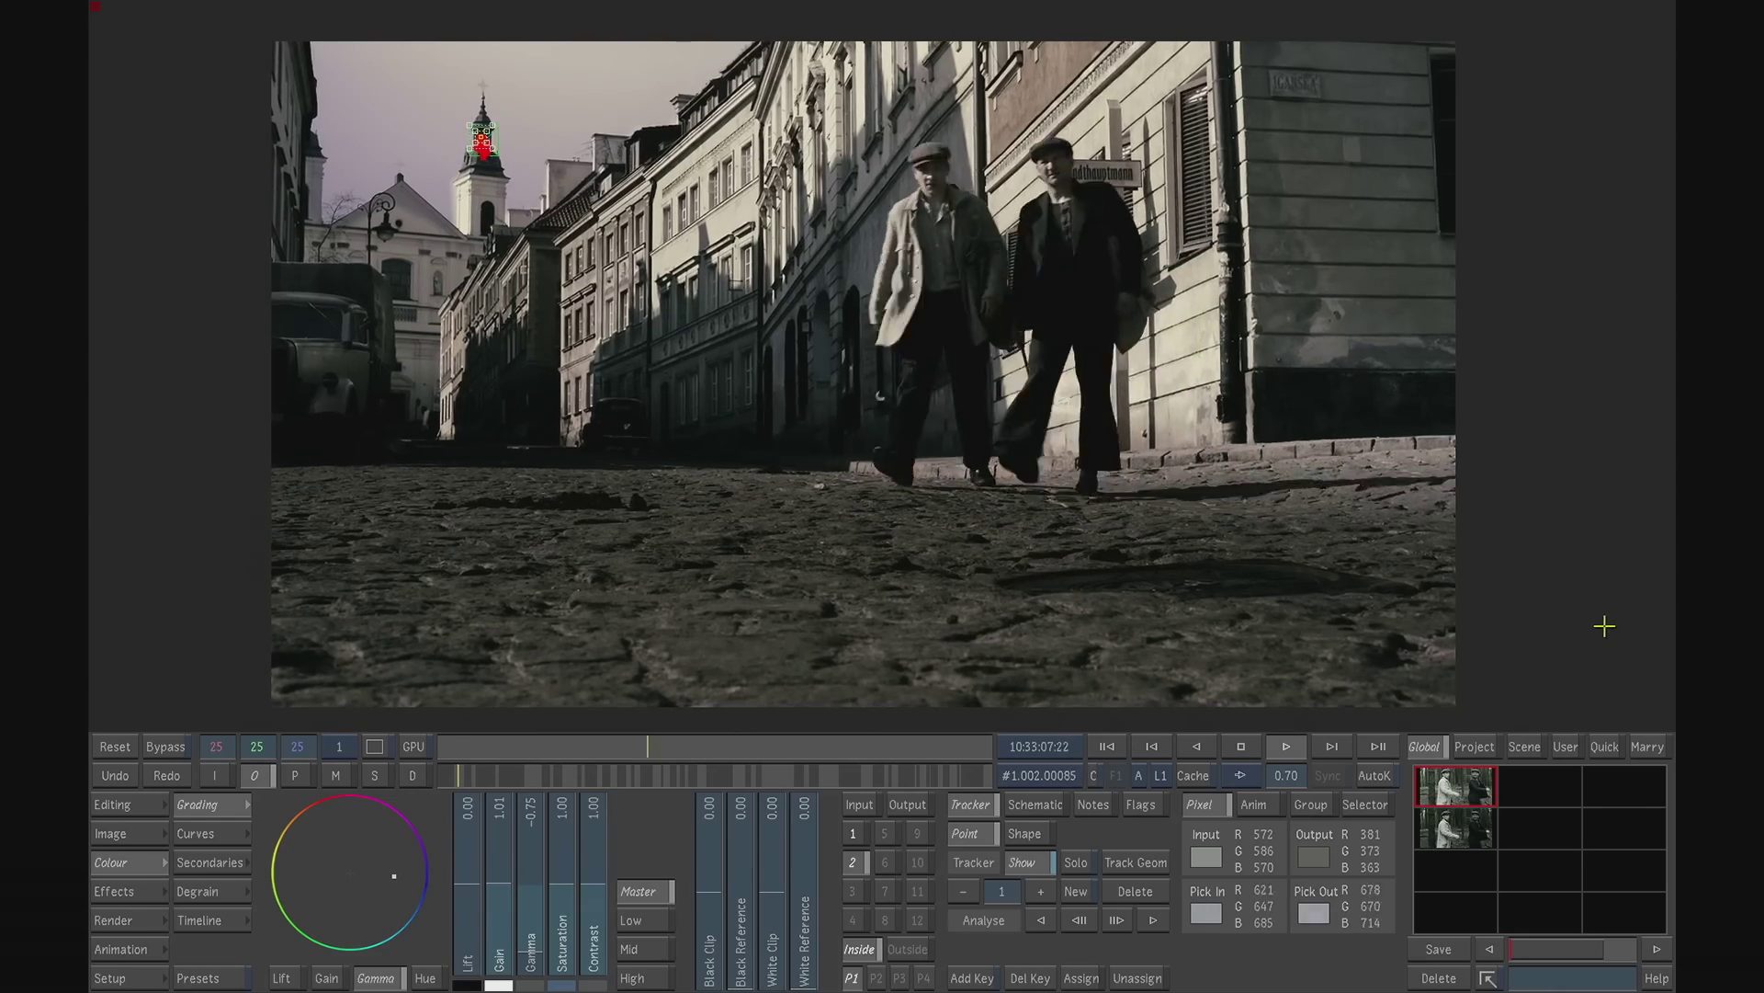
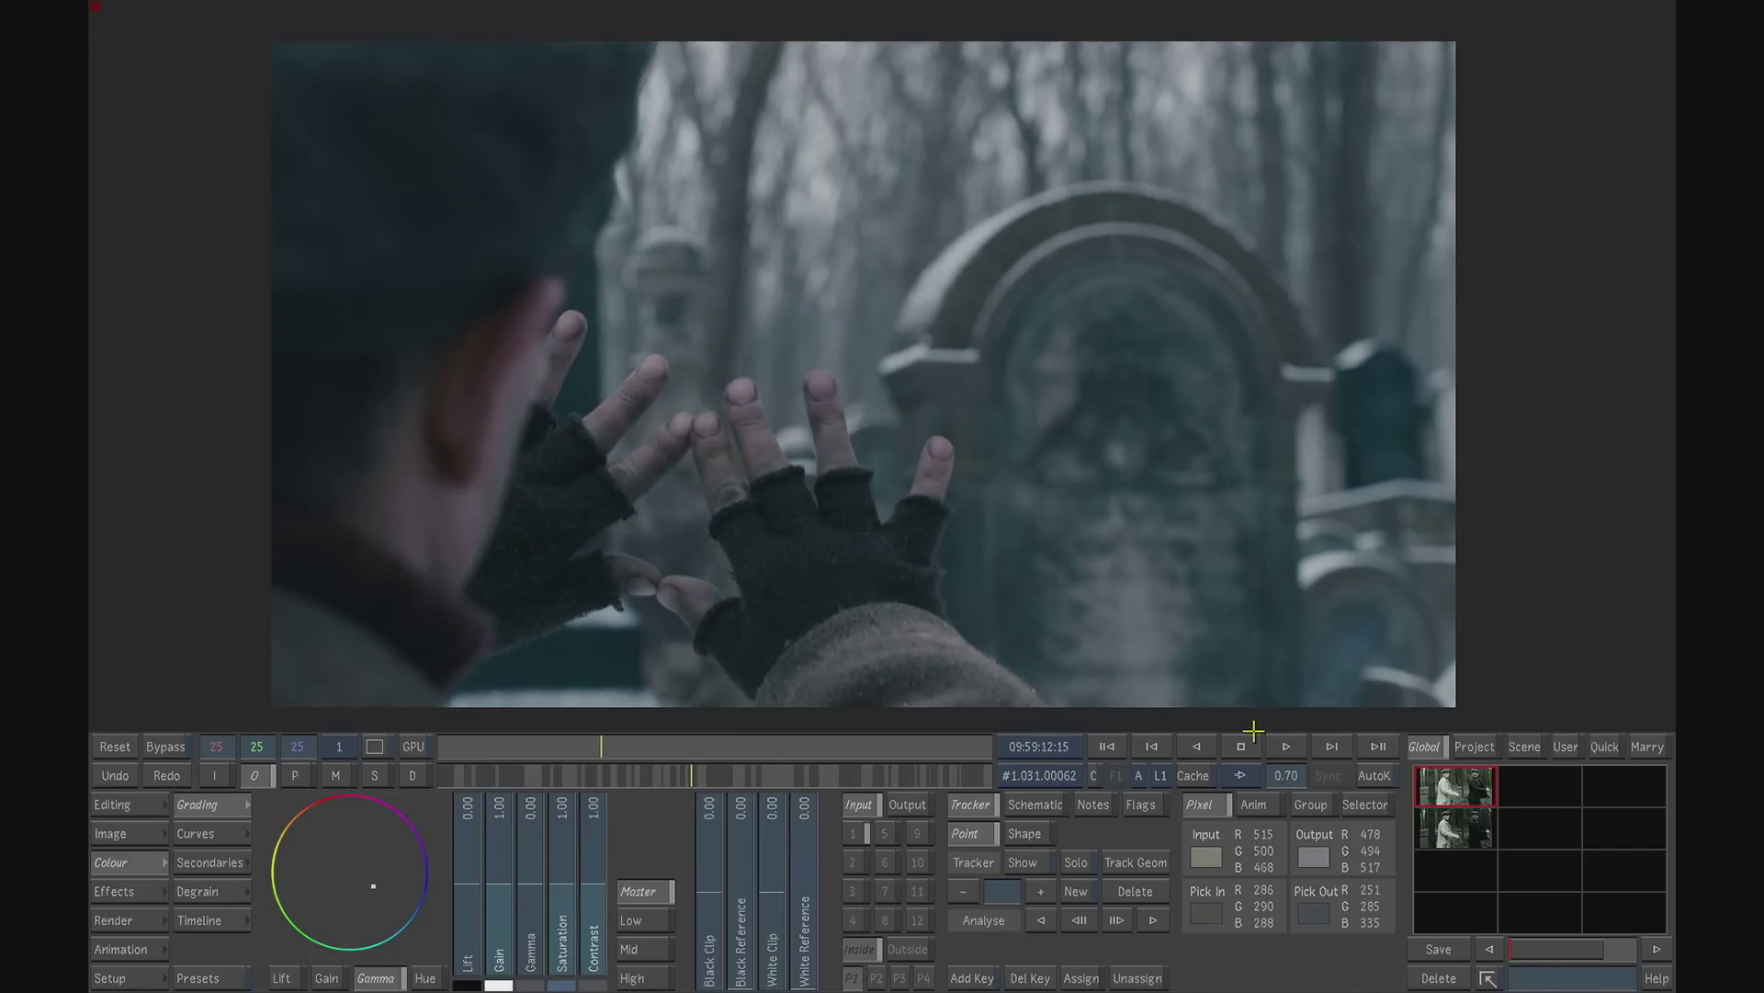
# - Draw a rectangular mask in secondary 1 around the man's nose, on the frame where his turned face is fully in view
pyautogui.moveTo(680, 748); pyautogui.dragTo(852, 746)
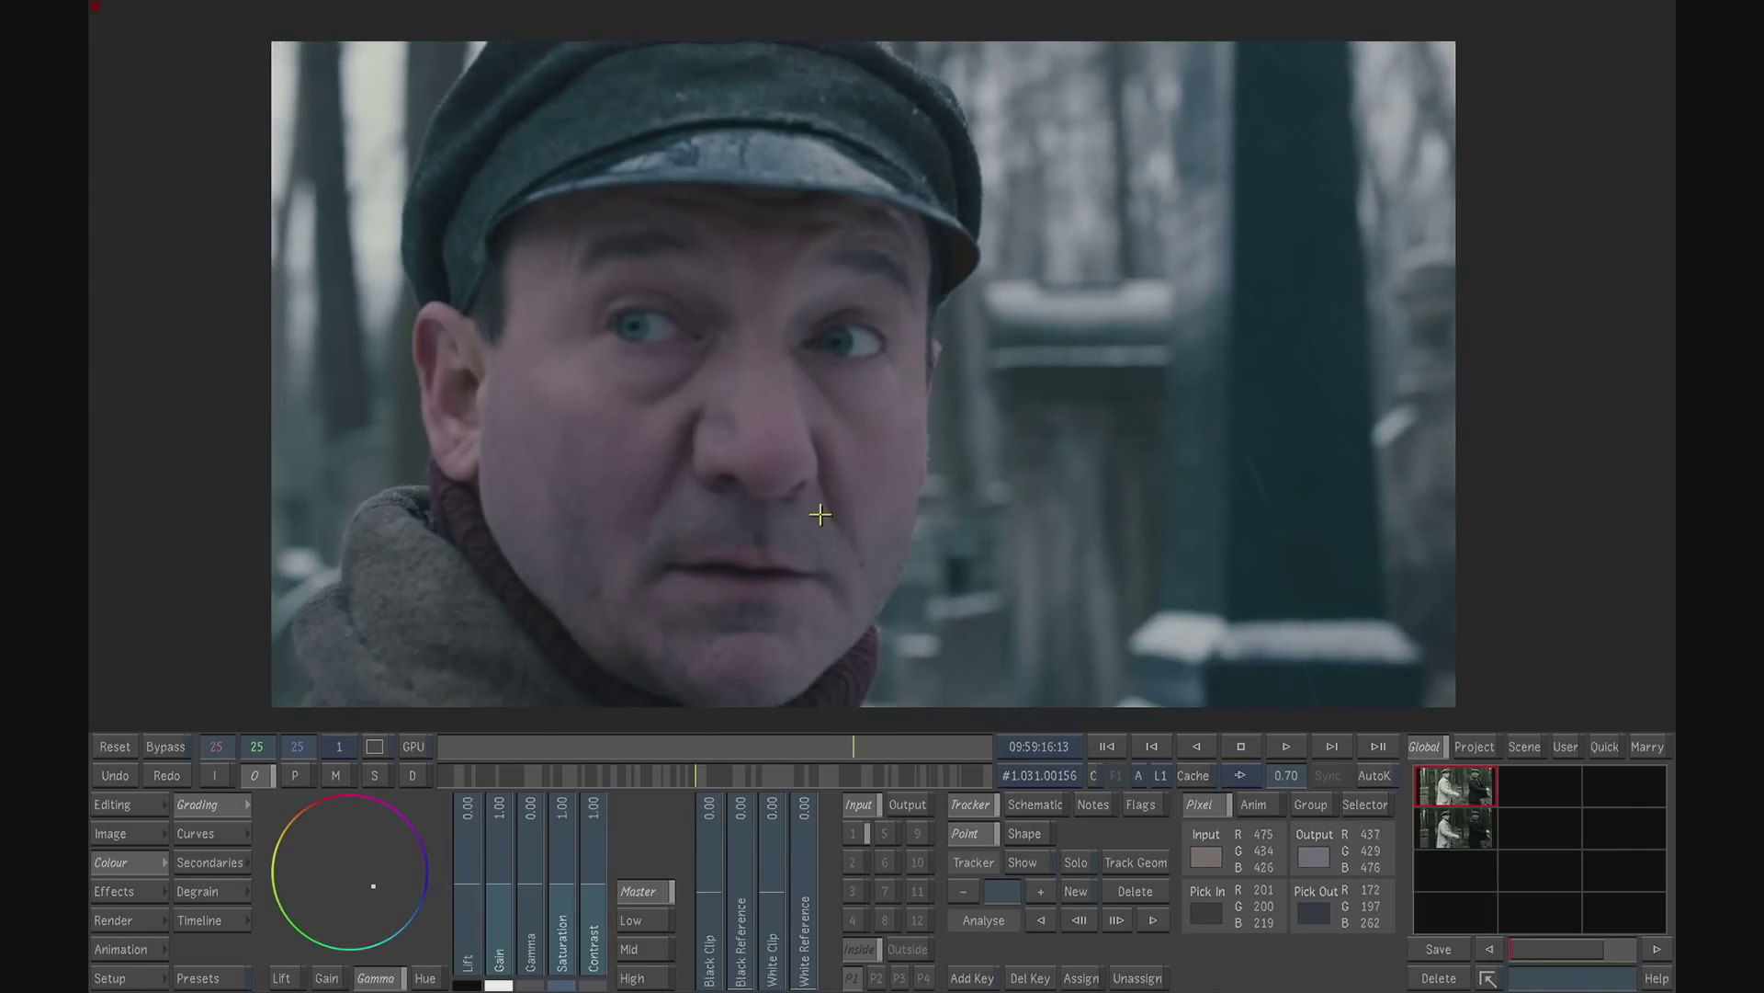
pyautogui.click(856, 833)
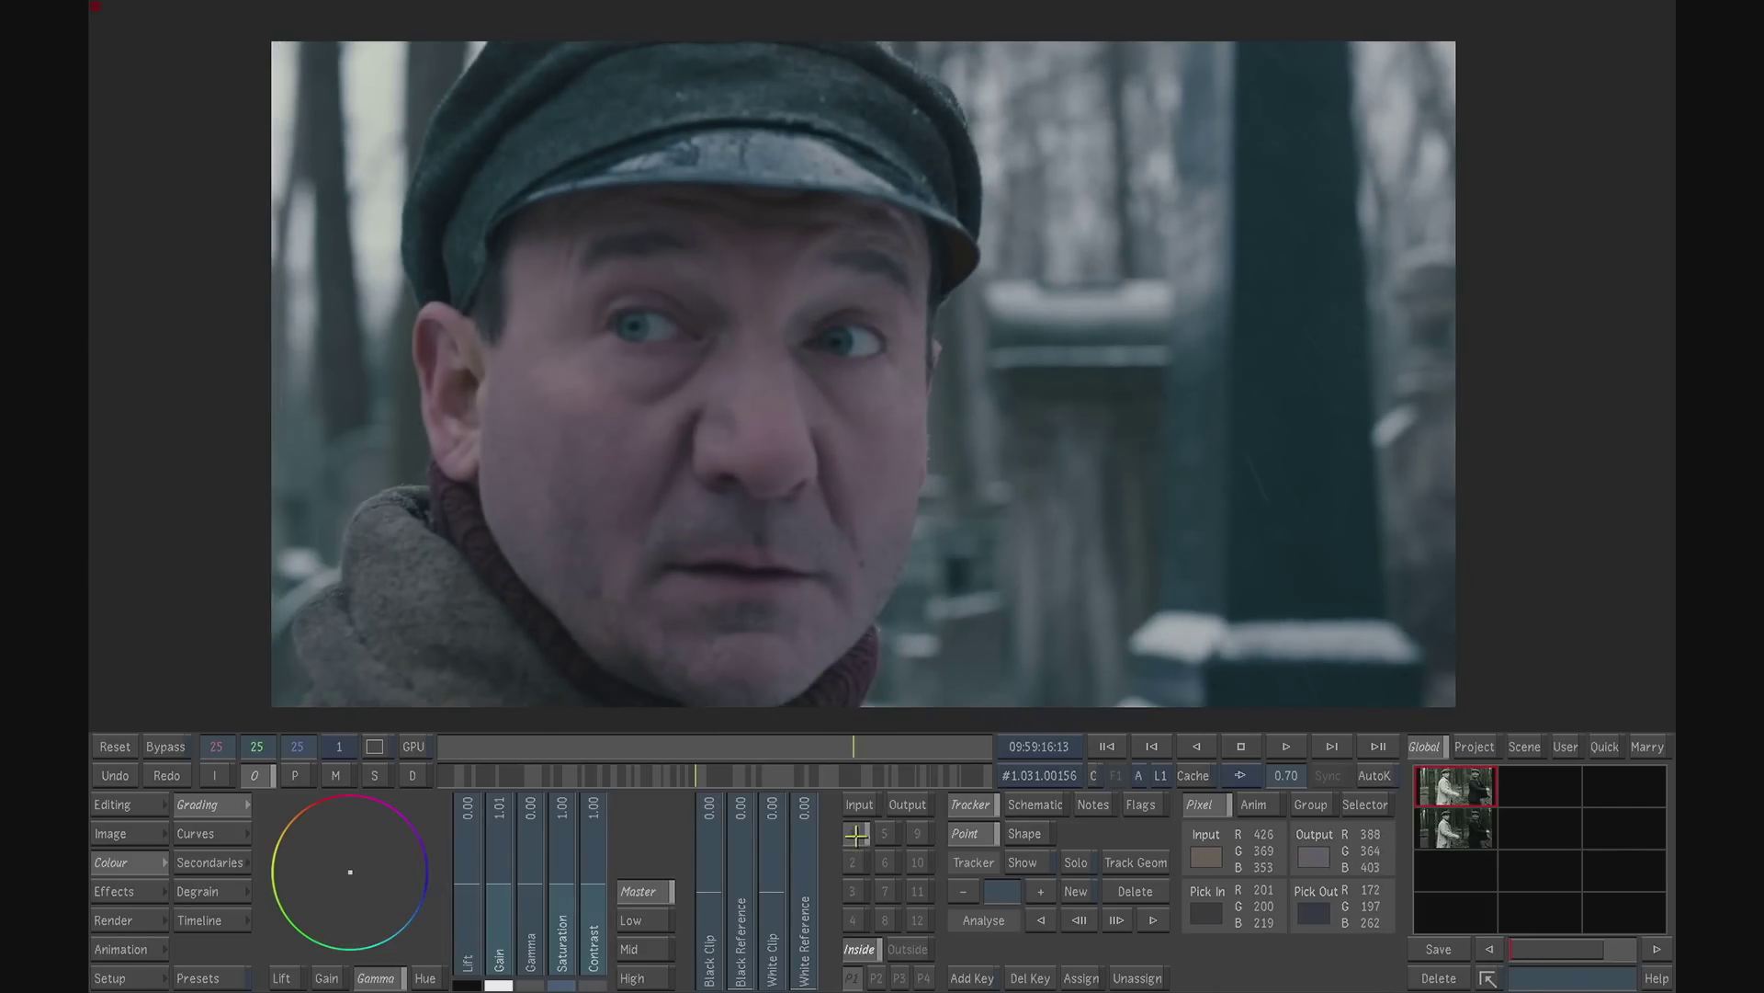
pyautogui.click(227, 861)
pyautogui.moveTo(668, 445); pyautogui.dragTo(560, 445)
pyautogui.moveTo(841, 445); pyautogui.dragTo(946, 444)
pyautogui.moveTo(748, 450); pyautogui.dragTo(751, 453)
pyautogui.moveTo(563, 445); pyautogui.dragTo(656, 445)
pyautogui.moveTo(946, 445); pyautogui.dragTo(850, 442)
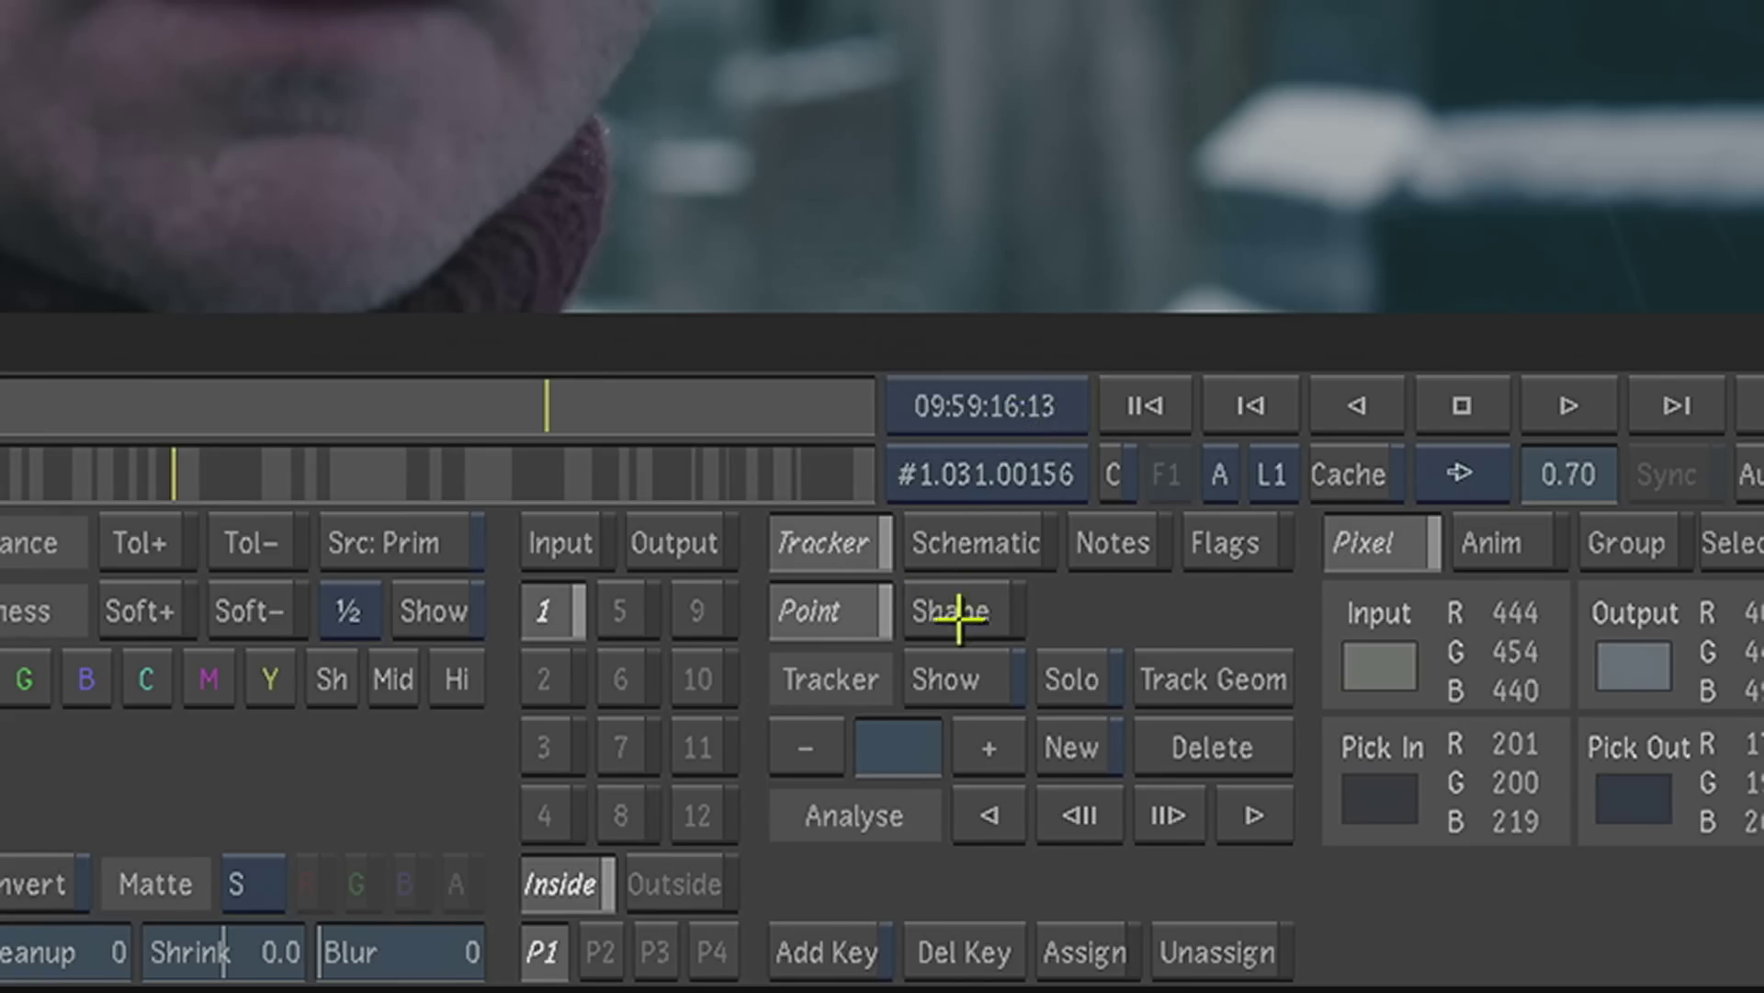
# - Track the nose rectangle with the shape tracker, analysing forward to the shot's end and backward to about 09:59:16:07
pyautogui.click(1023, 834)
pyautogui.click(1167, 813)
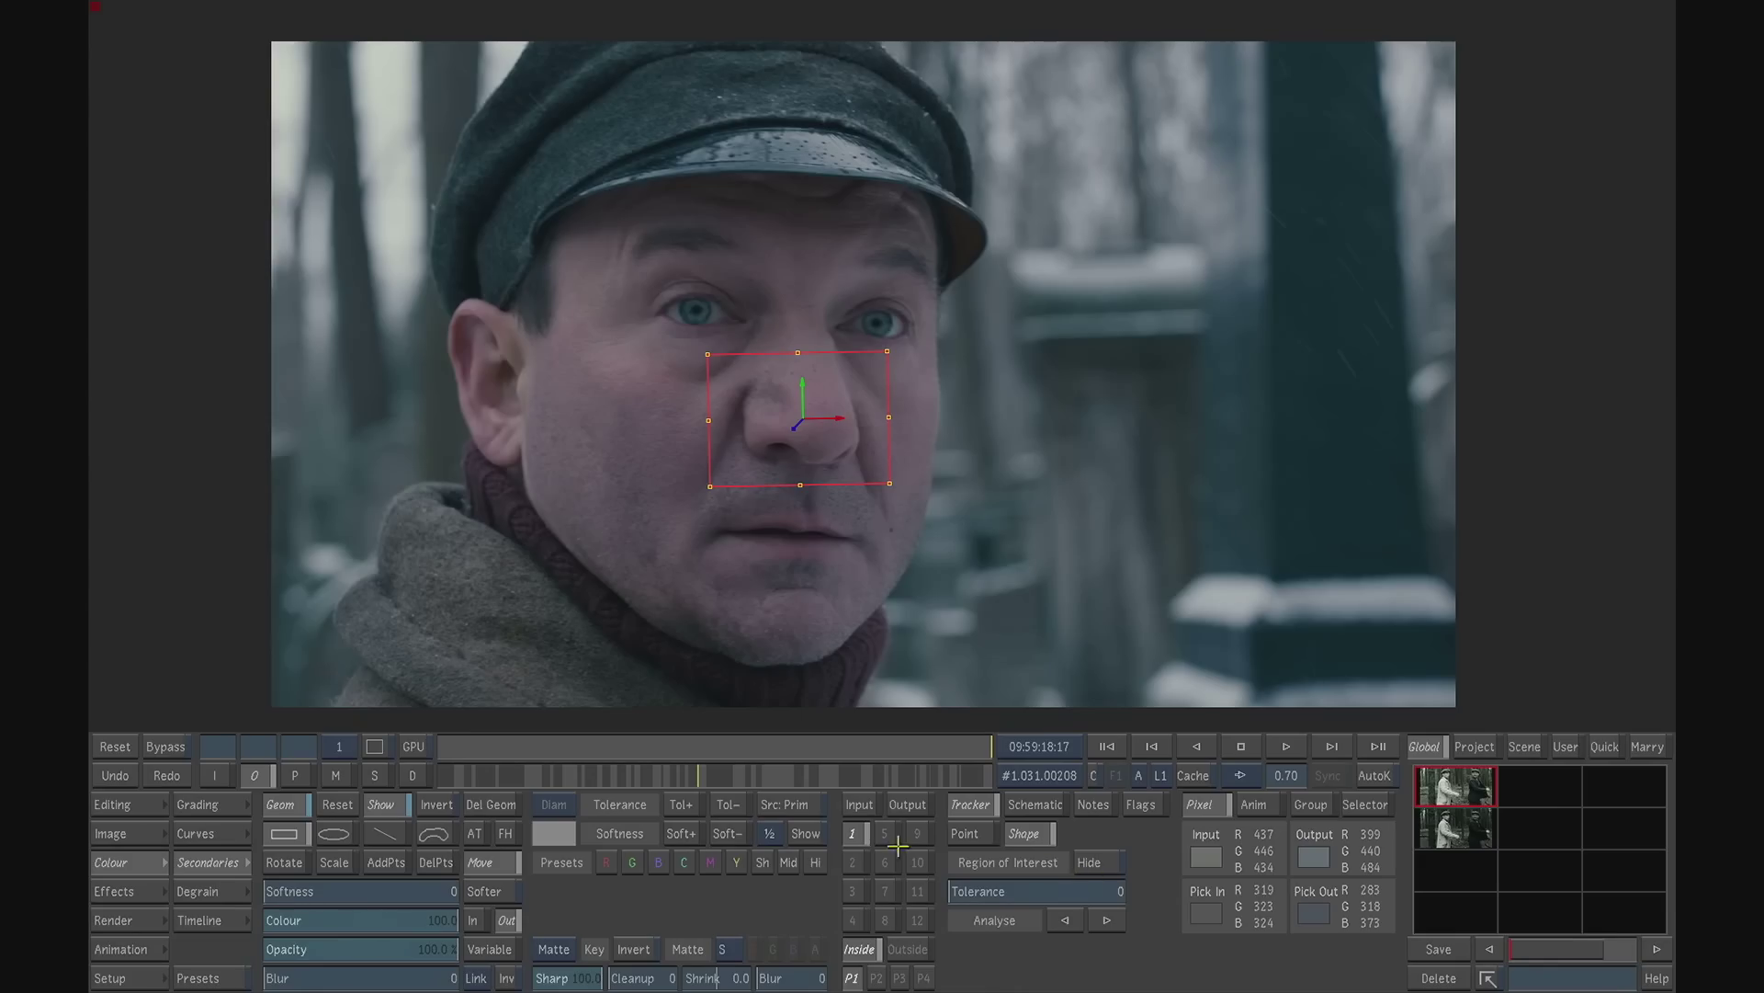
pyautogui.moveTo(983, 744); pyautogui.dragTo(872, 738)
pyautogui.click(1069, 920)
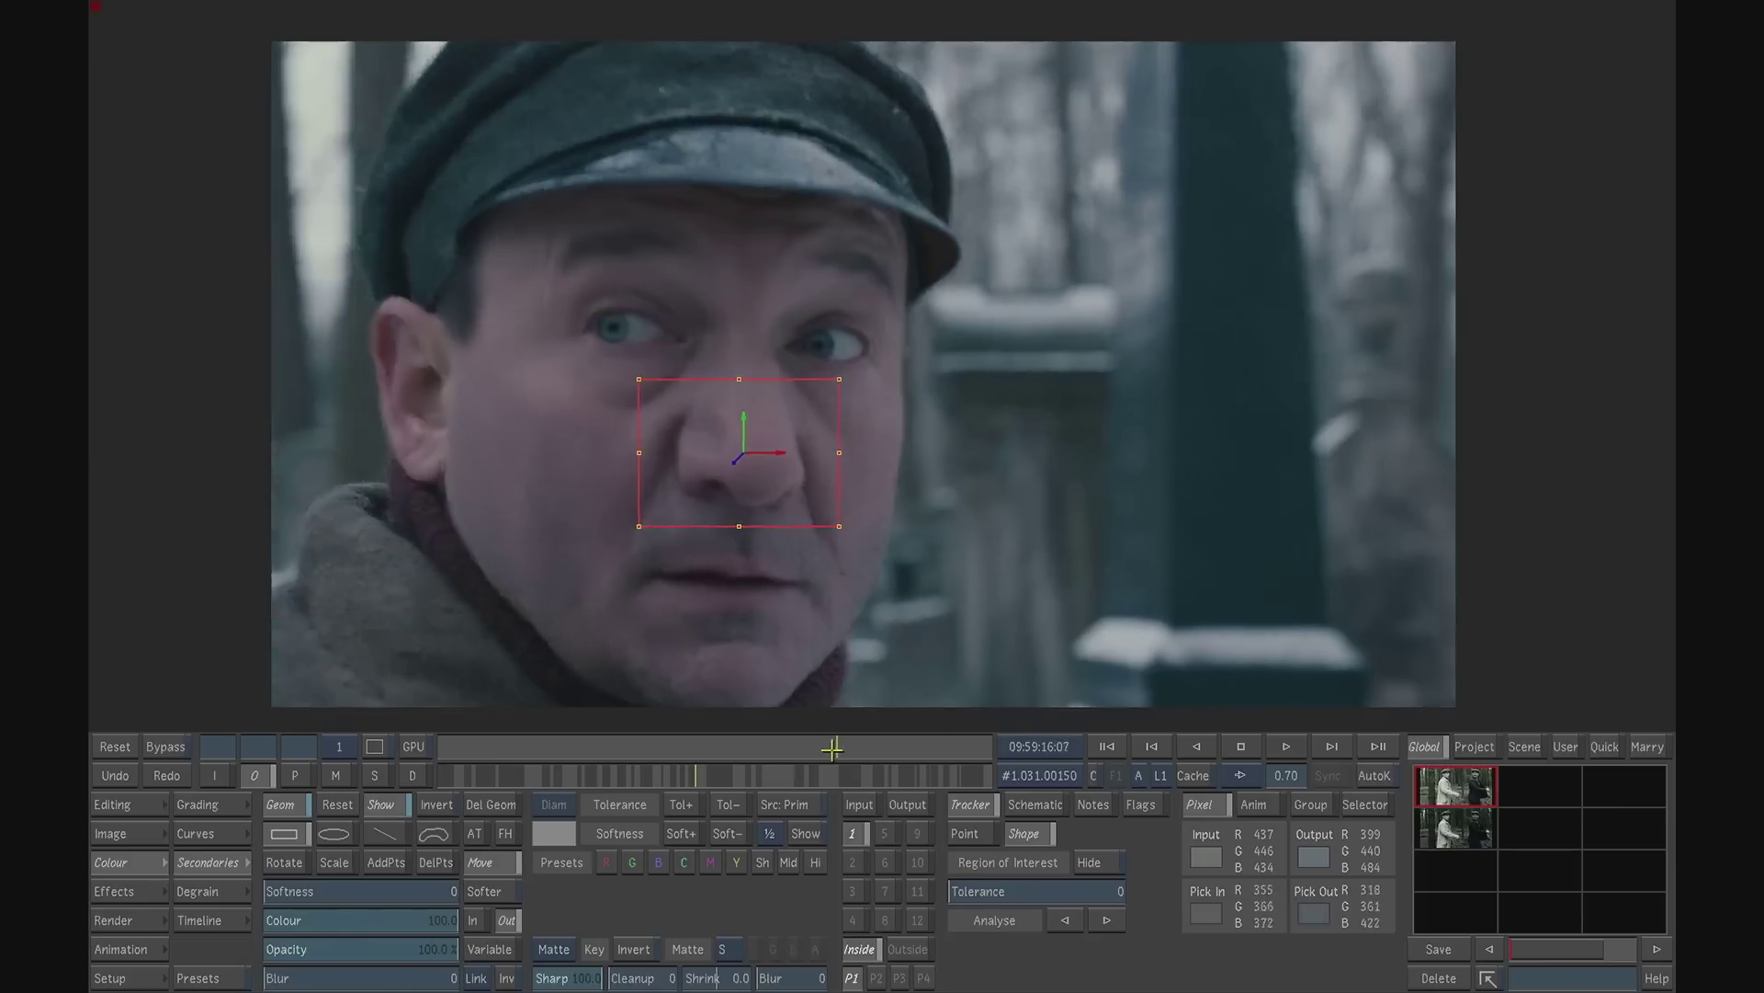
pyautogui.moveTo(832, 749)
pyautogui.mouseDown()
pyautogui.moveTo(891, 737)
pyautogui.moveTo(838, 742)
pyautogui.mouseUp()
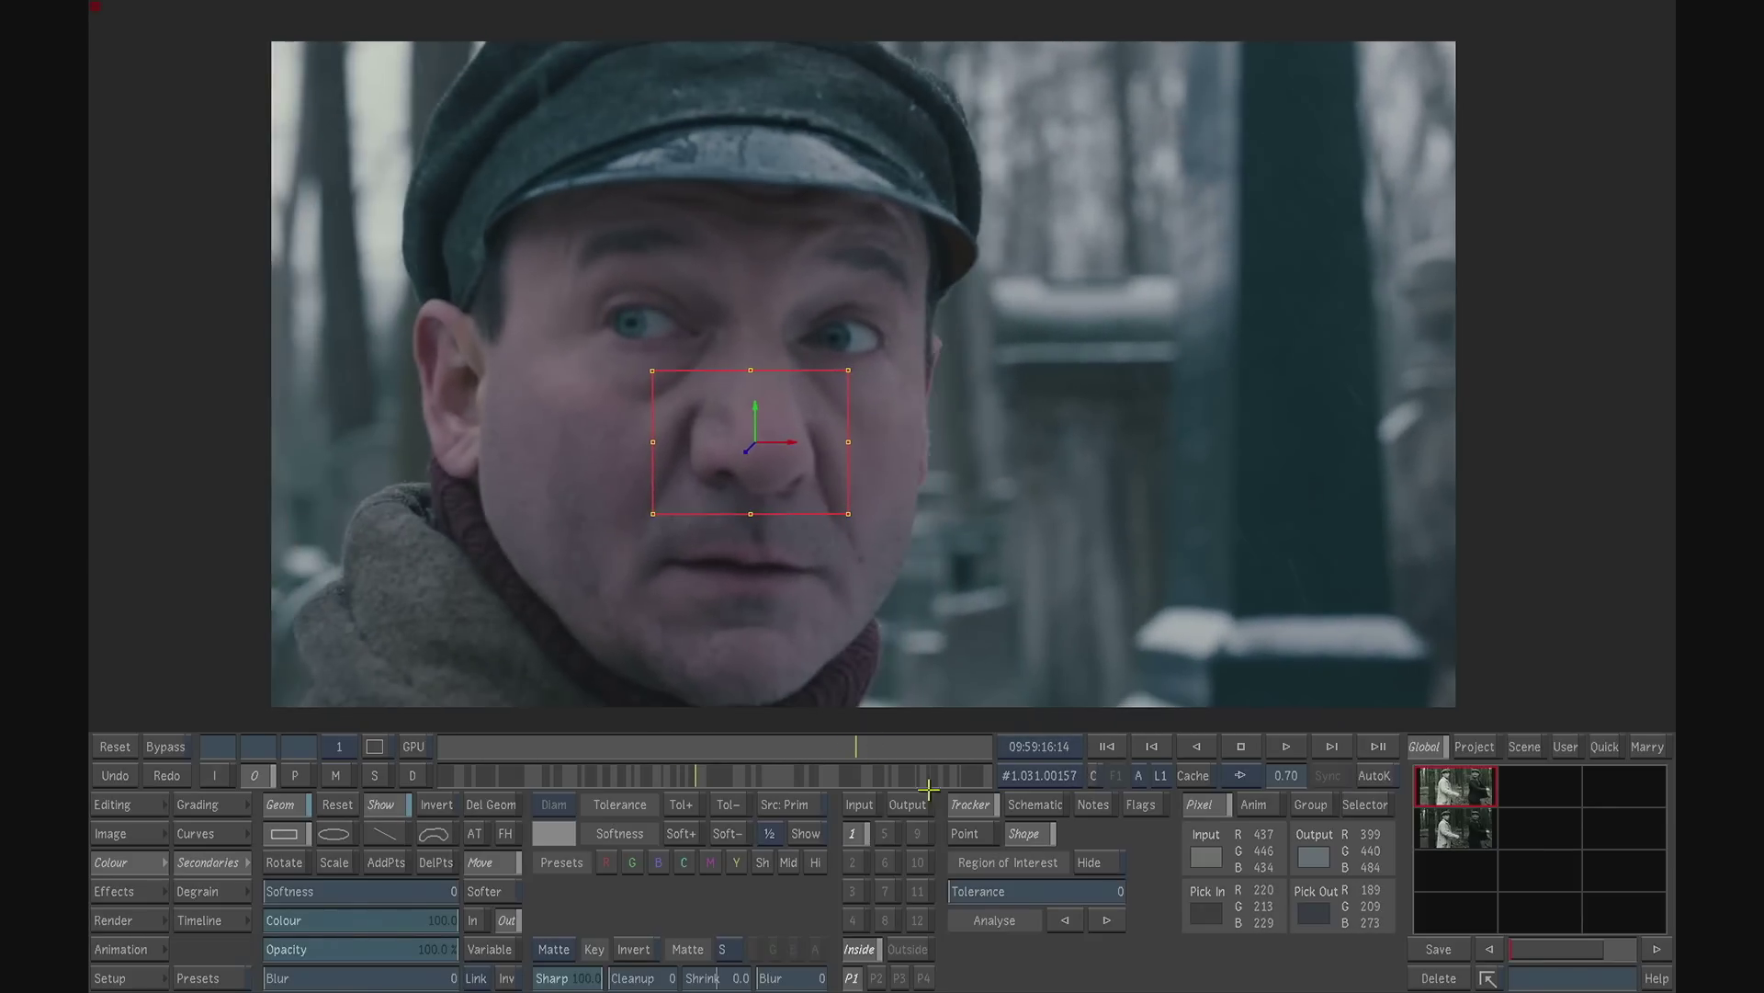
pyautogui.click(1065, 920)
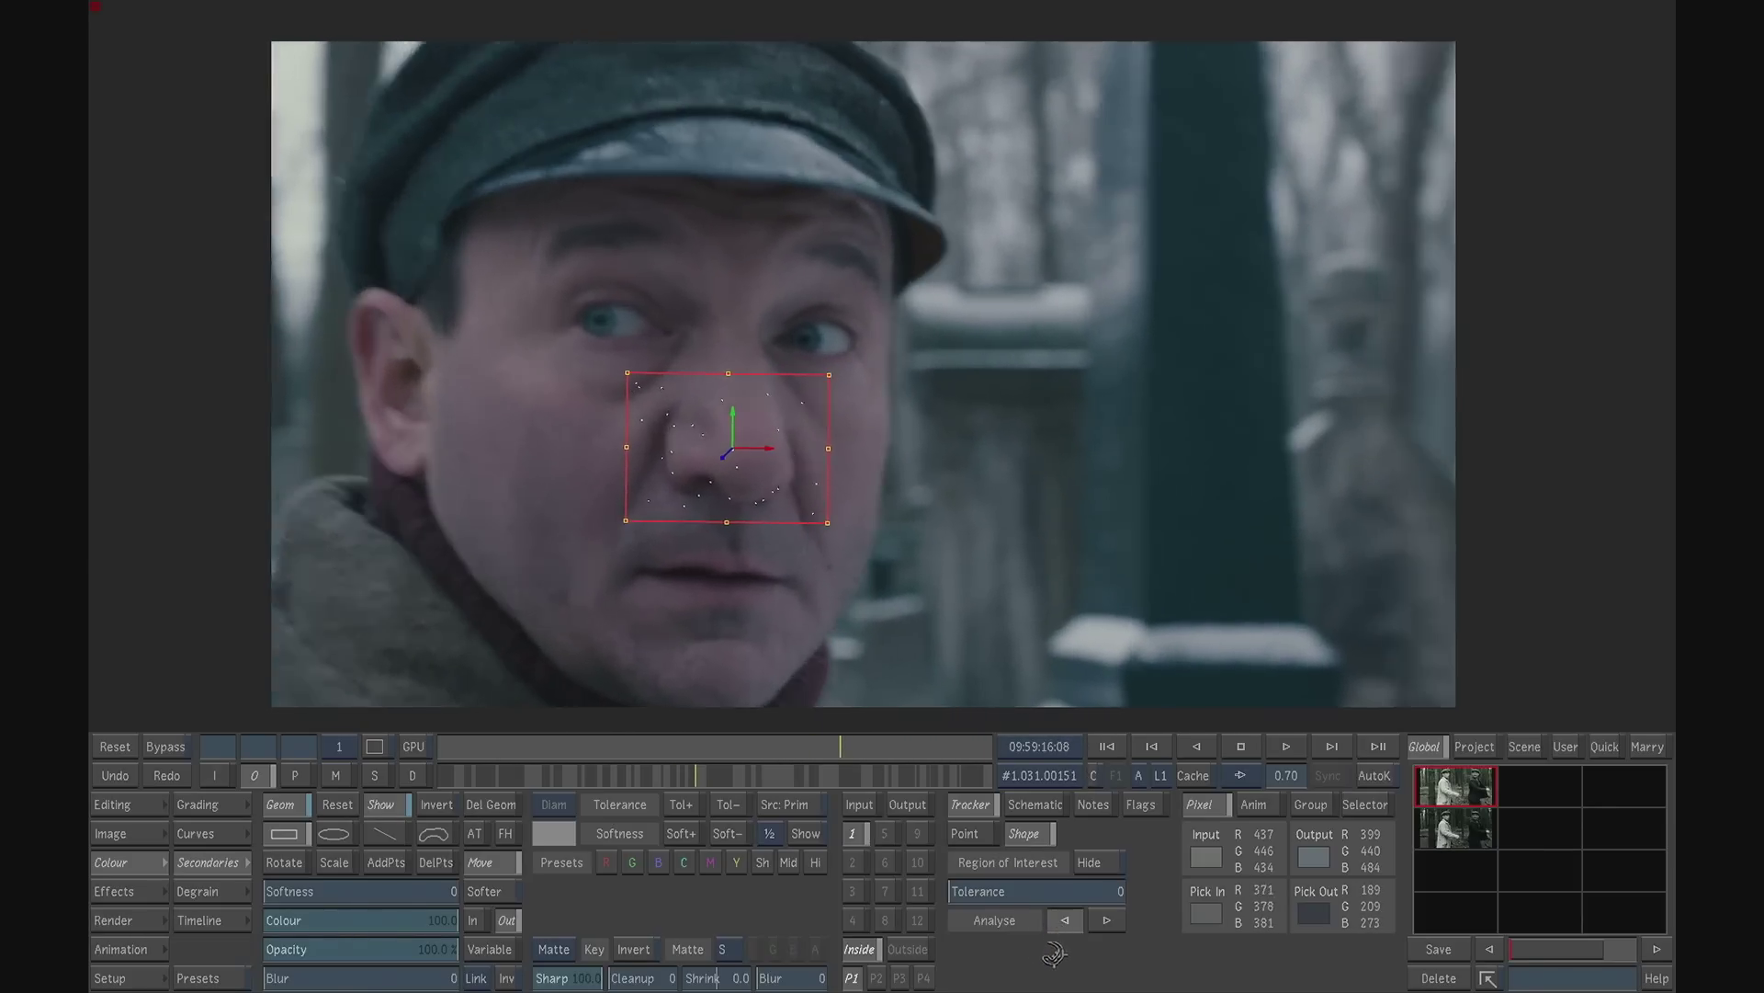
pyautogui.moveTo(847, 748)
pyautogui.mouseDown()
pyautogui.moveTo(956, 749)
pyautogui.moveTo(815, 741)
pyautogui.moveTo(934, 741)
pyautogui.moveTo(831, 741)
pyautogui.moveTo(854, 721)
pyautogui.mouseUp()
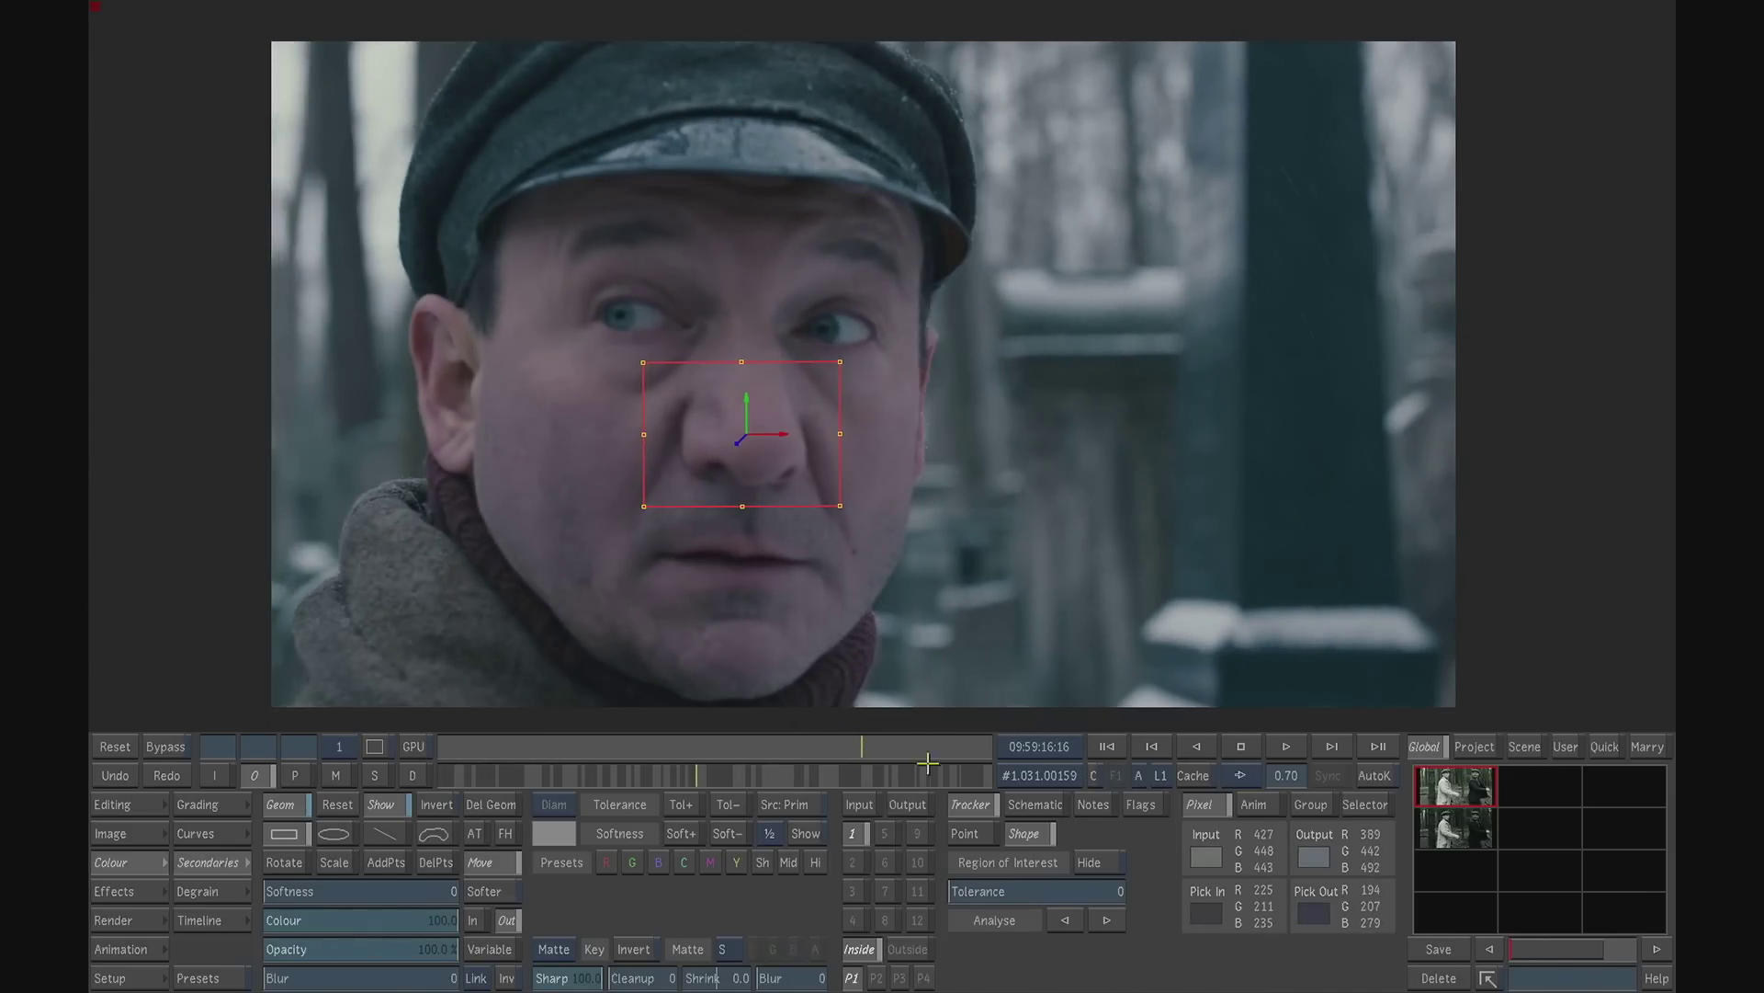
# - Hide the tracking rectangle and draw an ellipse mask around each of the man's eyes, with softness 26 and 32
pyautogui.click(1086, 859)
pyautogui.click(350, 841)
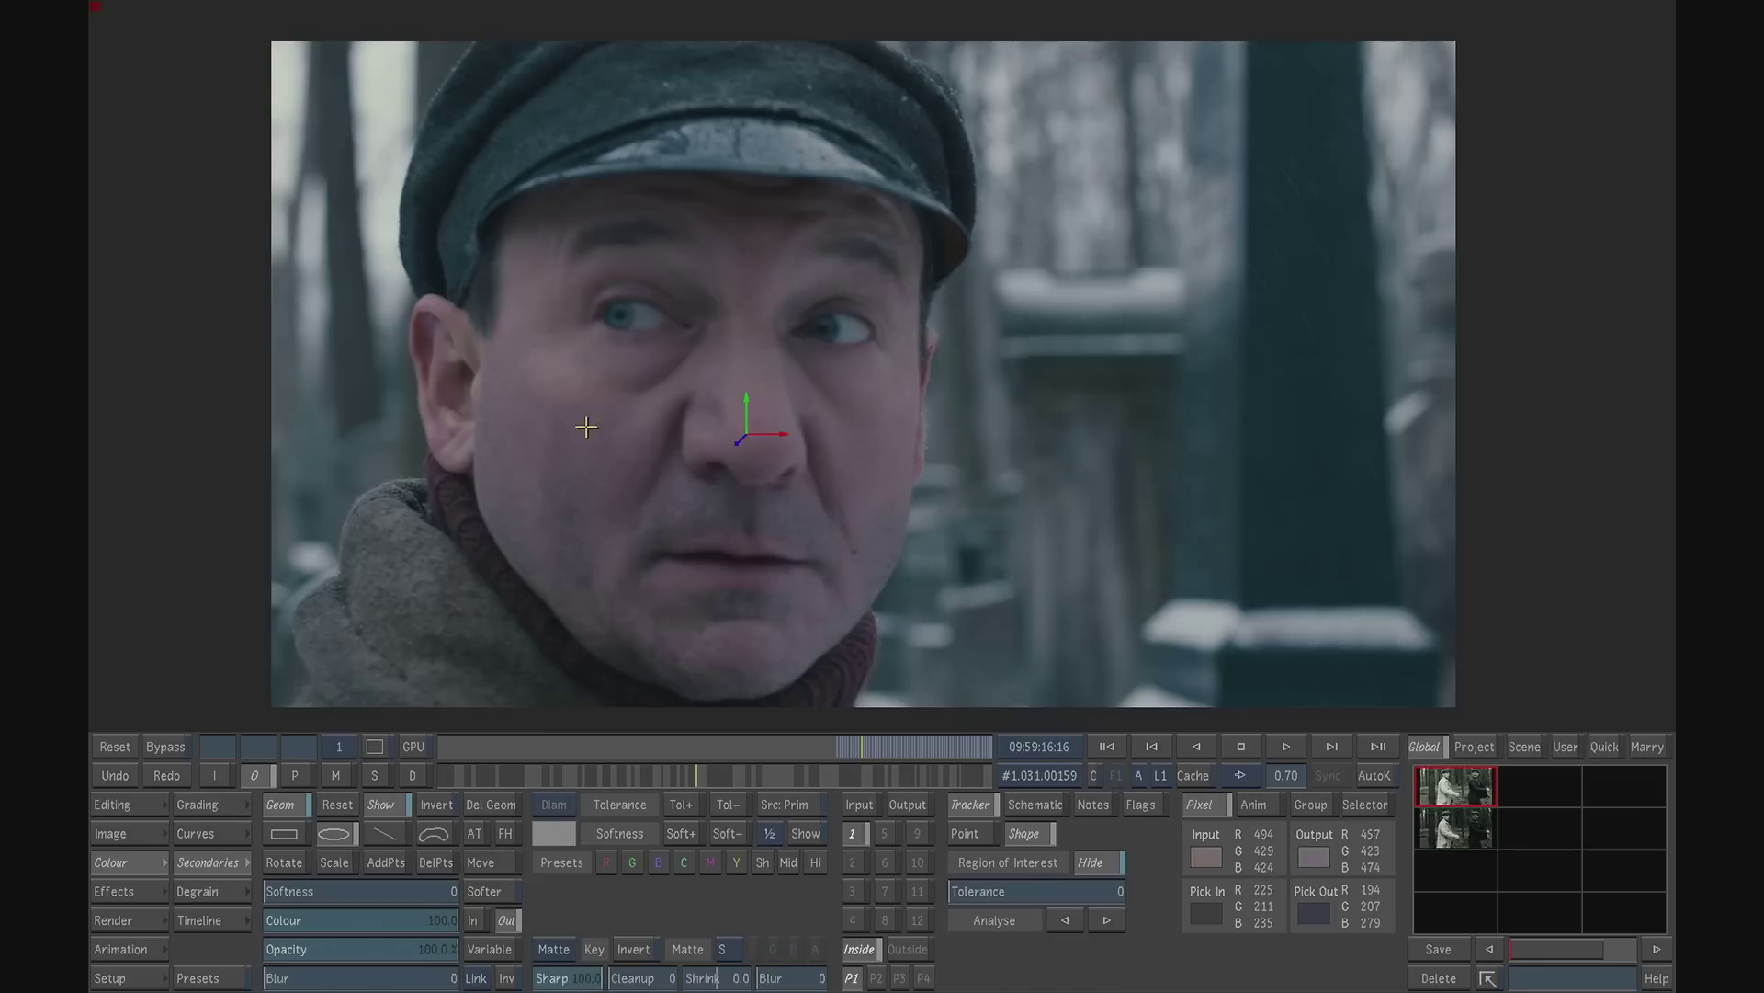
pyautogui.moveTo(642, 325); pyautogui.dragTo(695, 352)
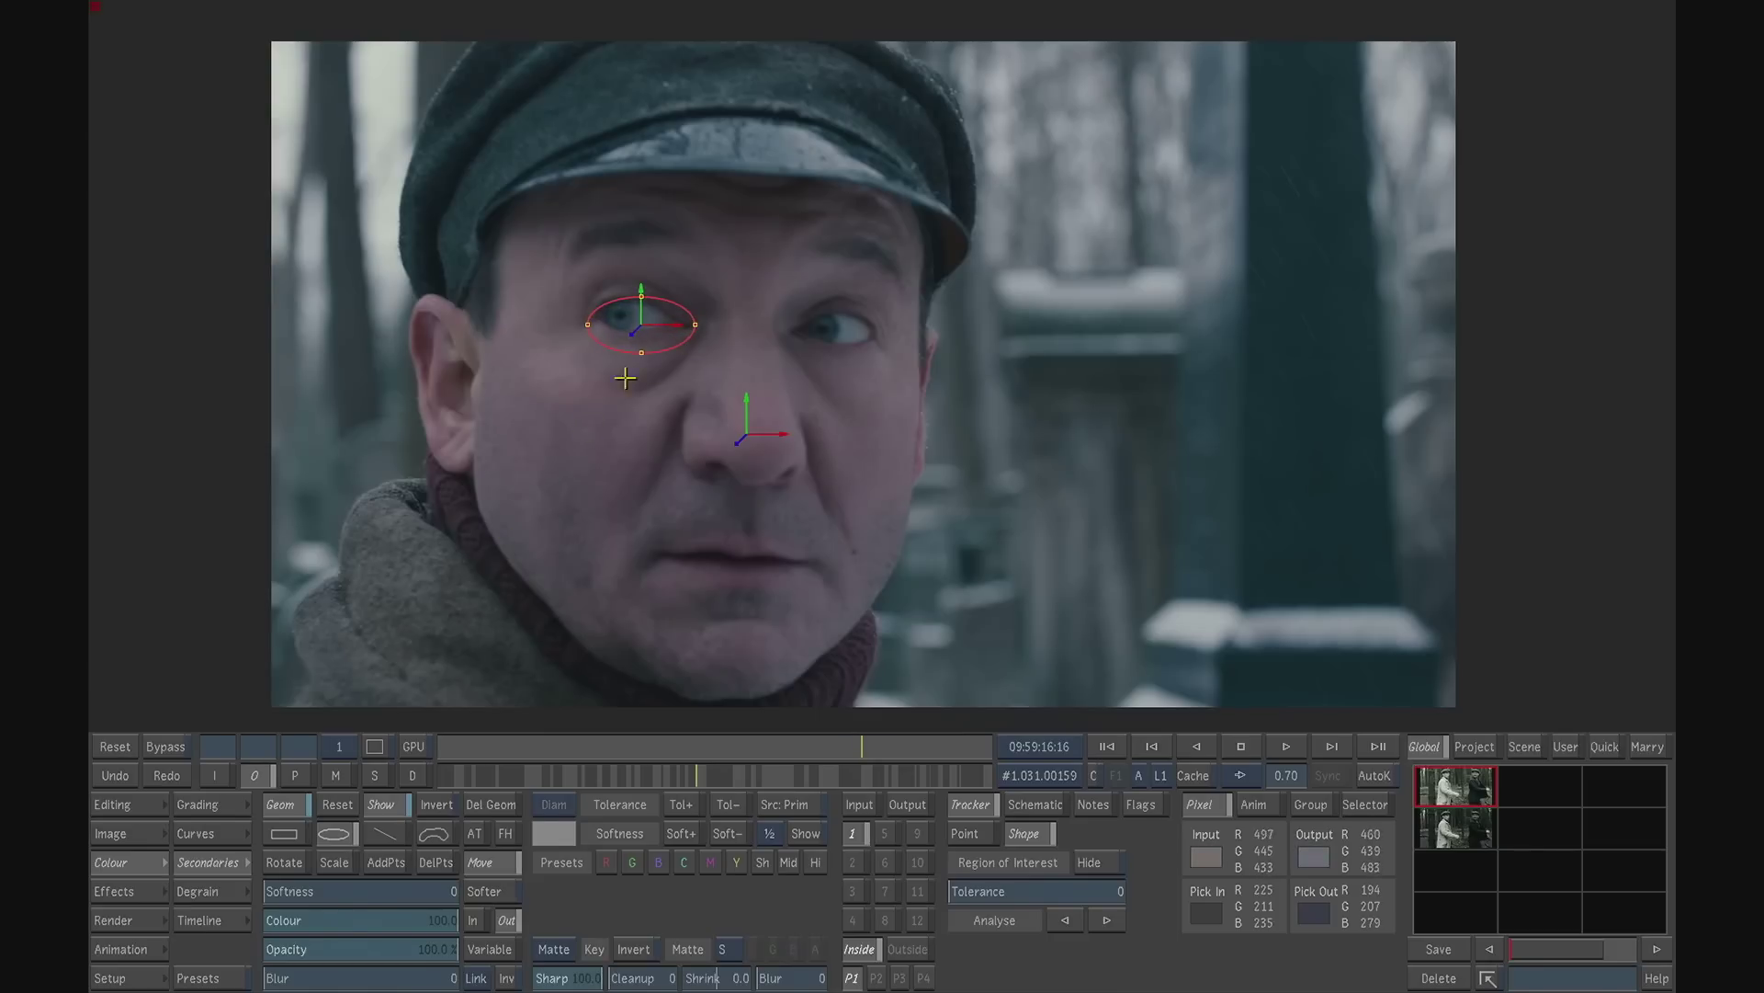
pyautogui.moveTo(333, 890); pyautogui.dragTo(303, 859)
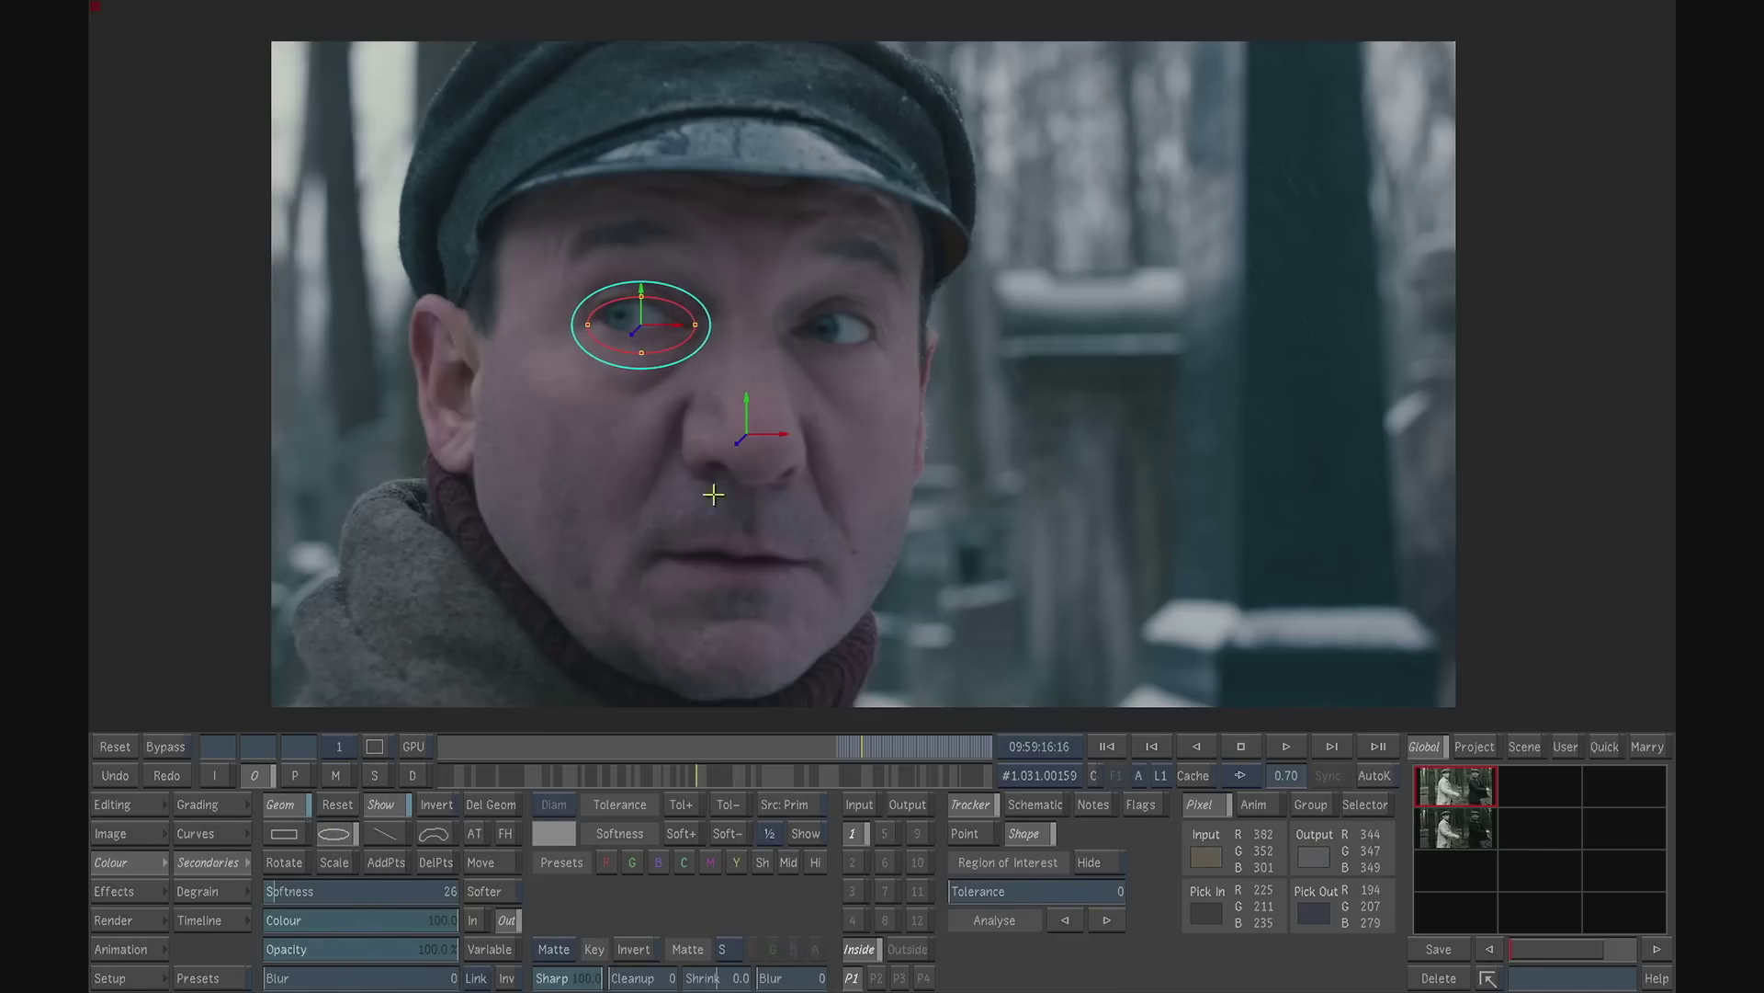
pyautogui.moveTo(837, 338); pyautogui.dragTo(882, 356)
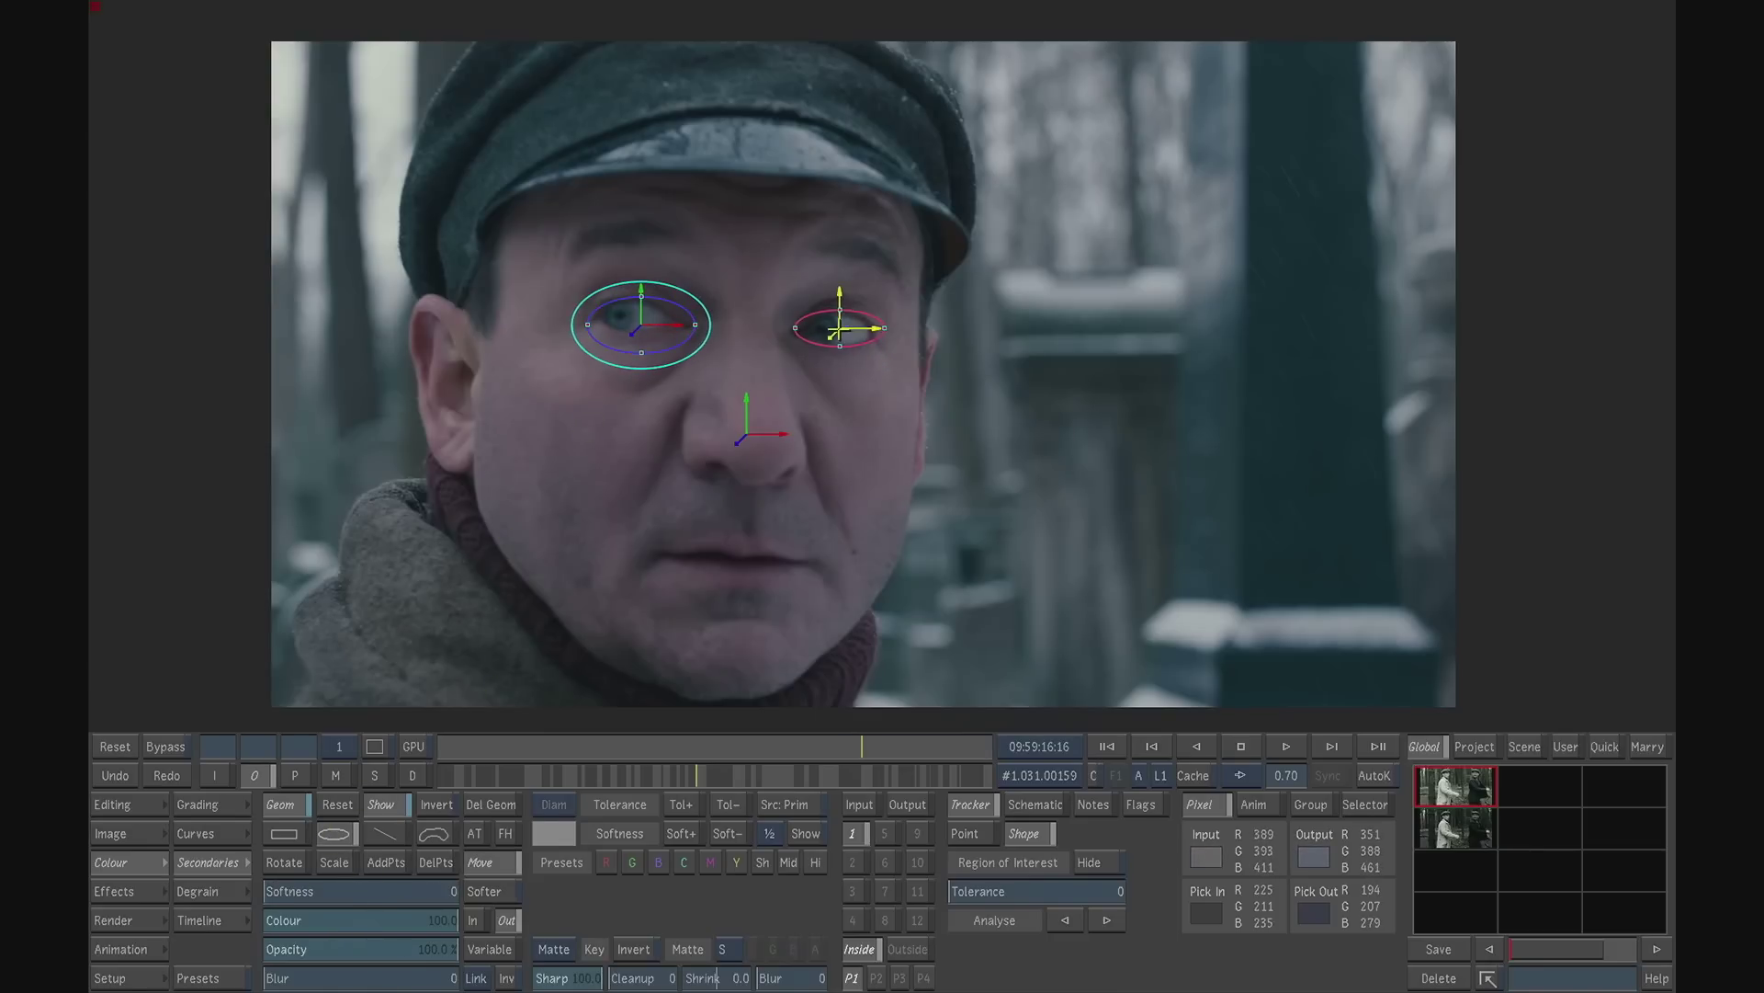
pyautogui.moveTo(336, 889); pyautogui.dragTo(369, 836)
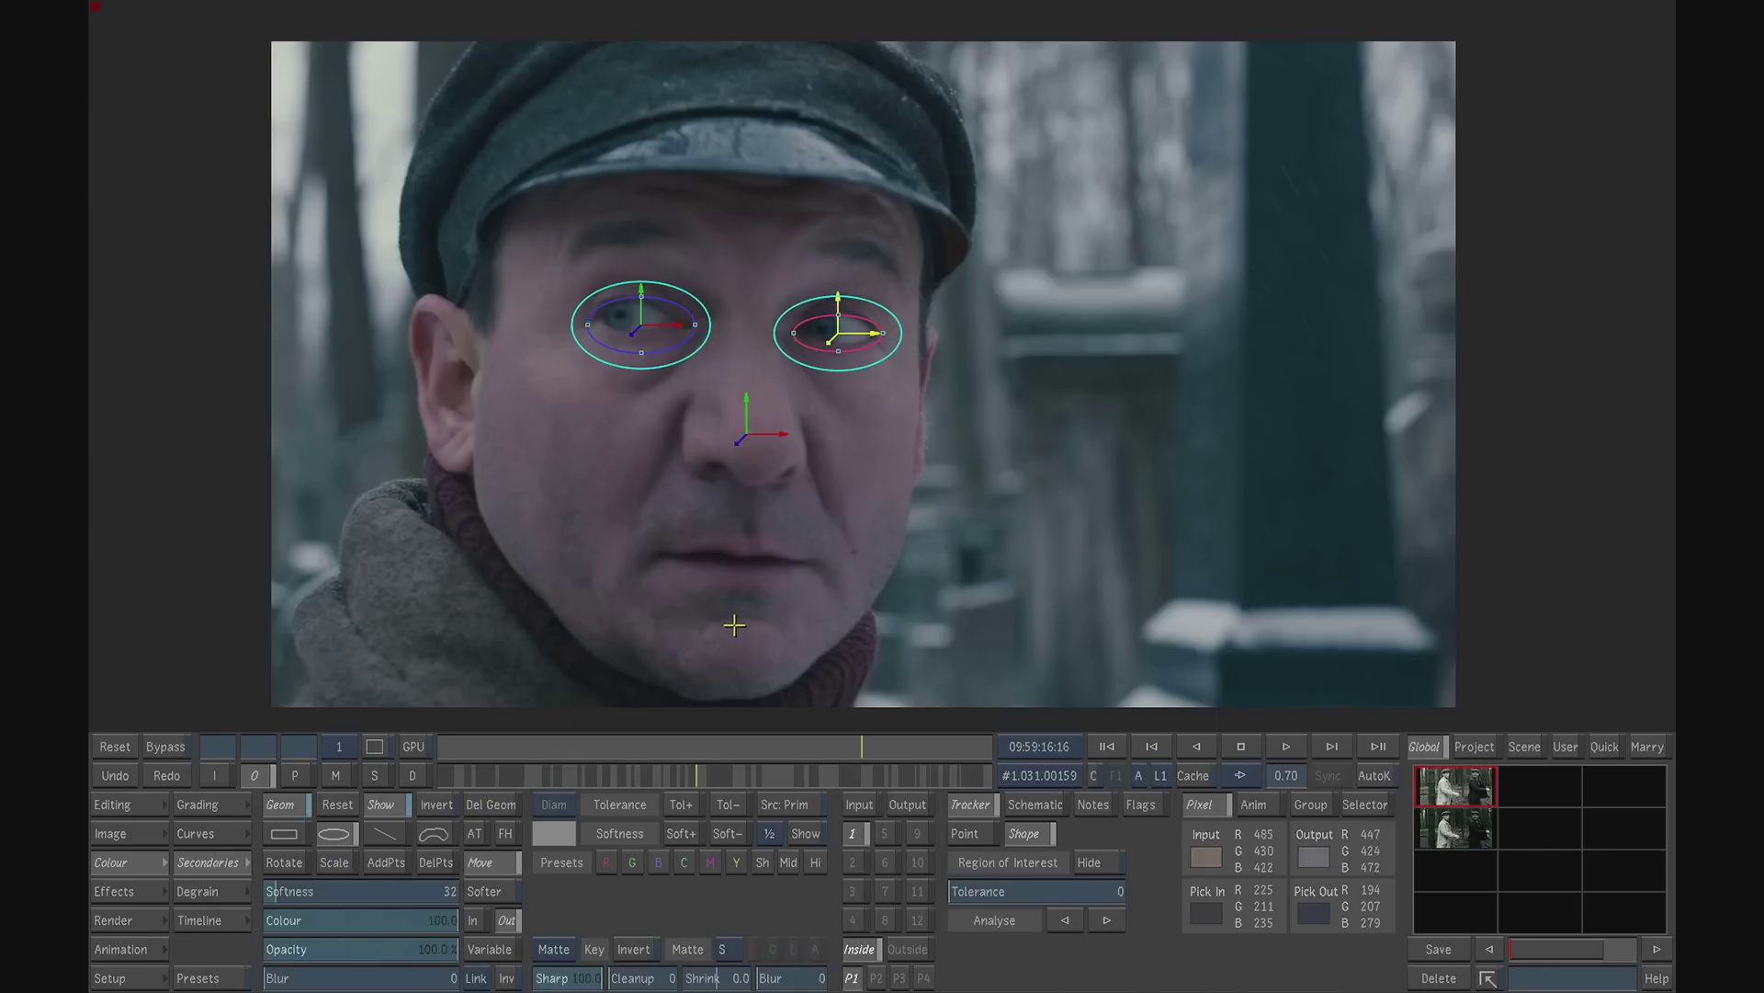
# - Parent both eye ellipses' axes, Axis 2 and Axis 3, to Tracker Axis 1 in the schematic and return to the image
pyautogui.press('Escape')
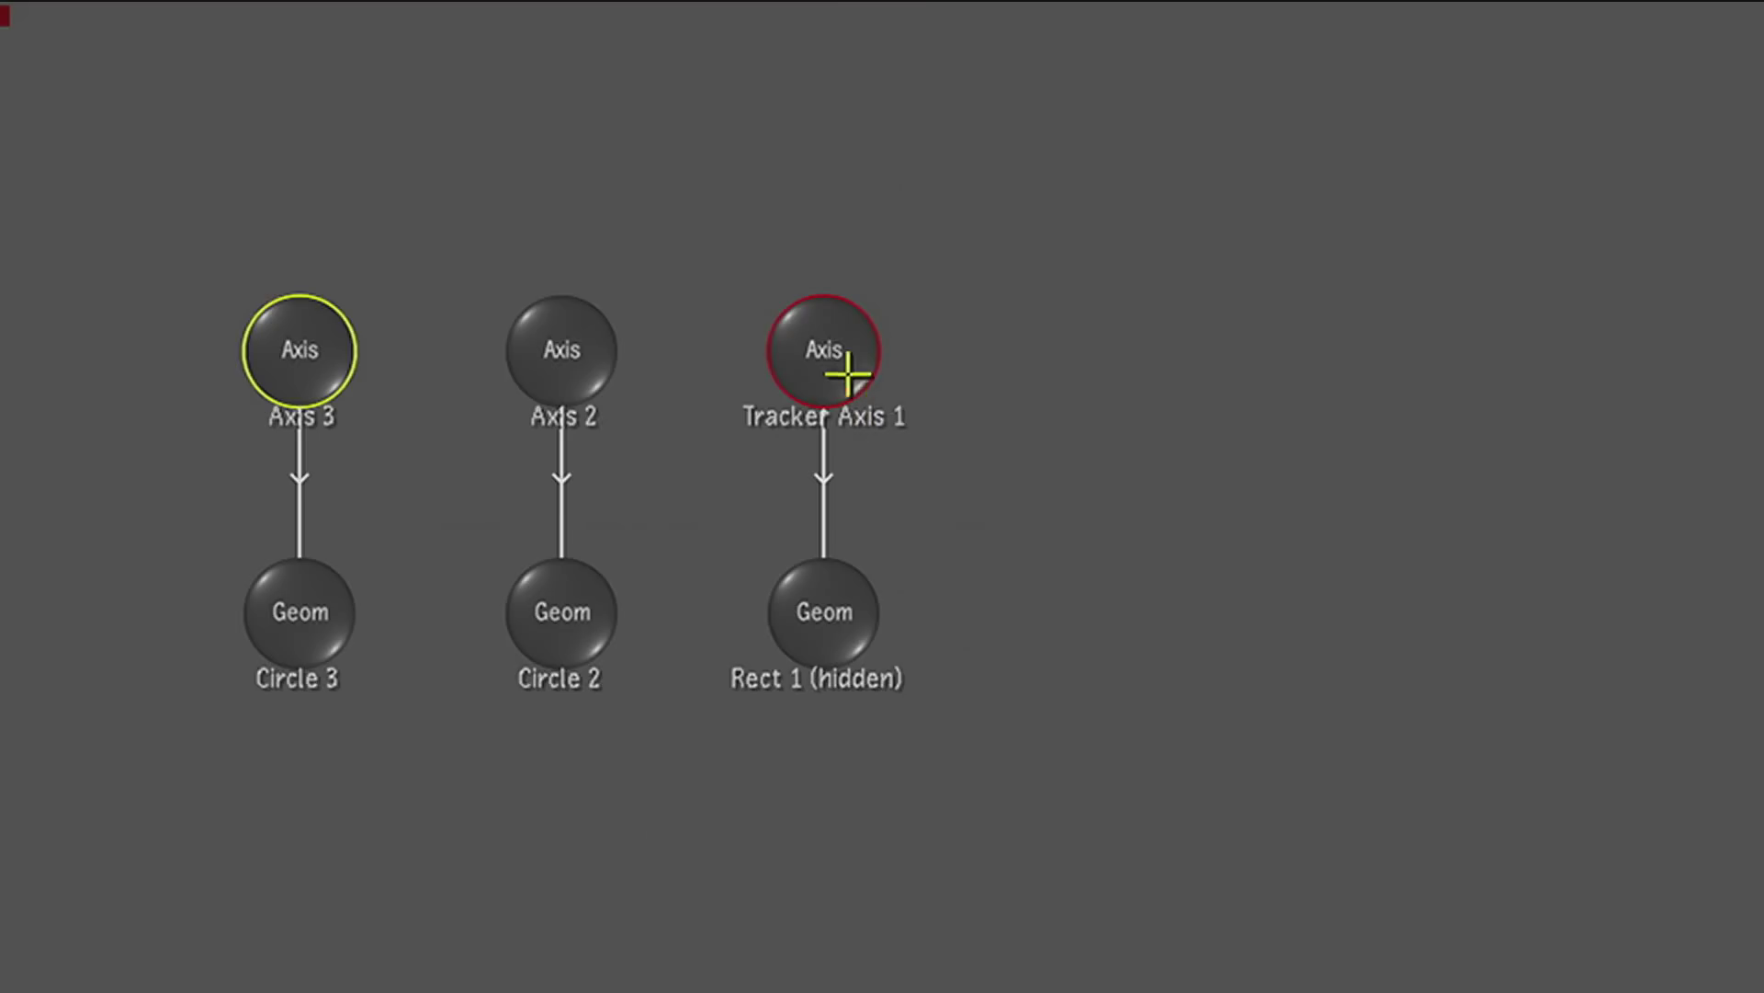
pyautogui.moveTo(825, 346); pyautogui.dragTo(660, 136)
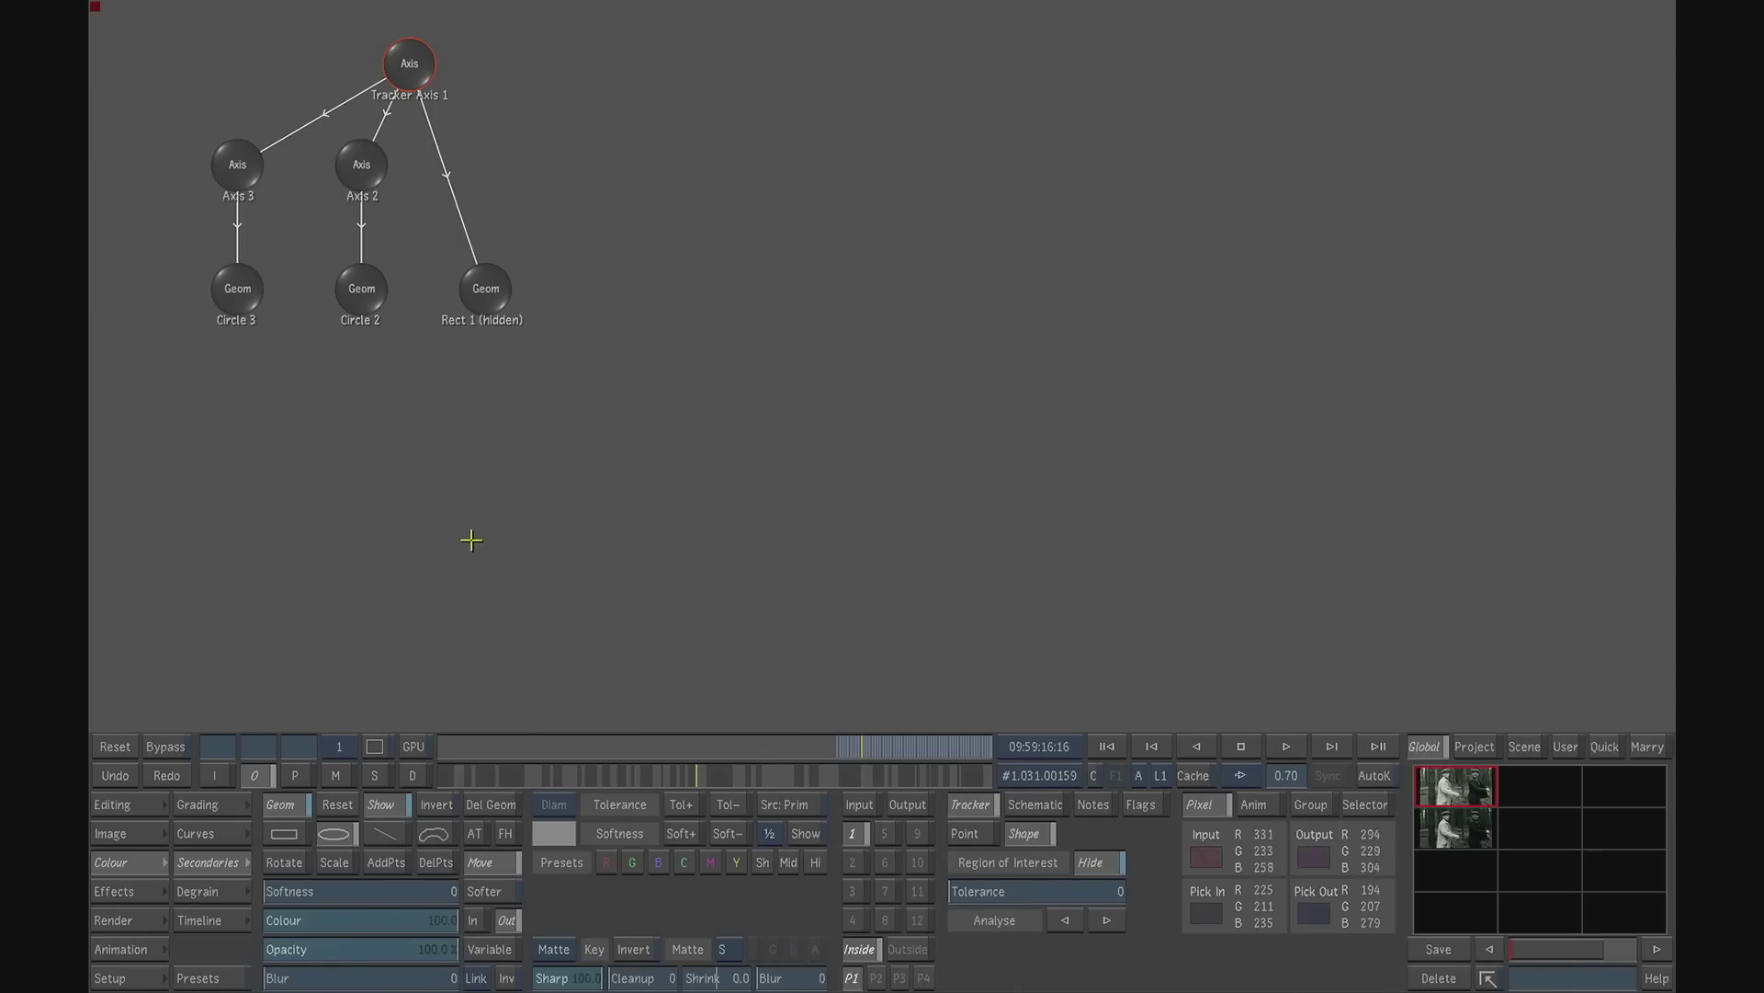
pyautogui.press('Escape')
# - Check the tracked eye ellipses across the shot, inspect their matte and return to the output view
pyautogui.moveTo(859, 748); pyautogui.dragTo(616, 760)
pyautogui.click(337, 775)
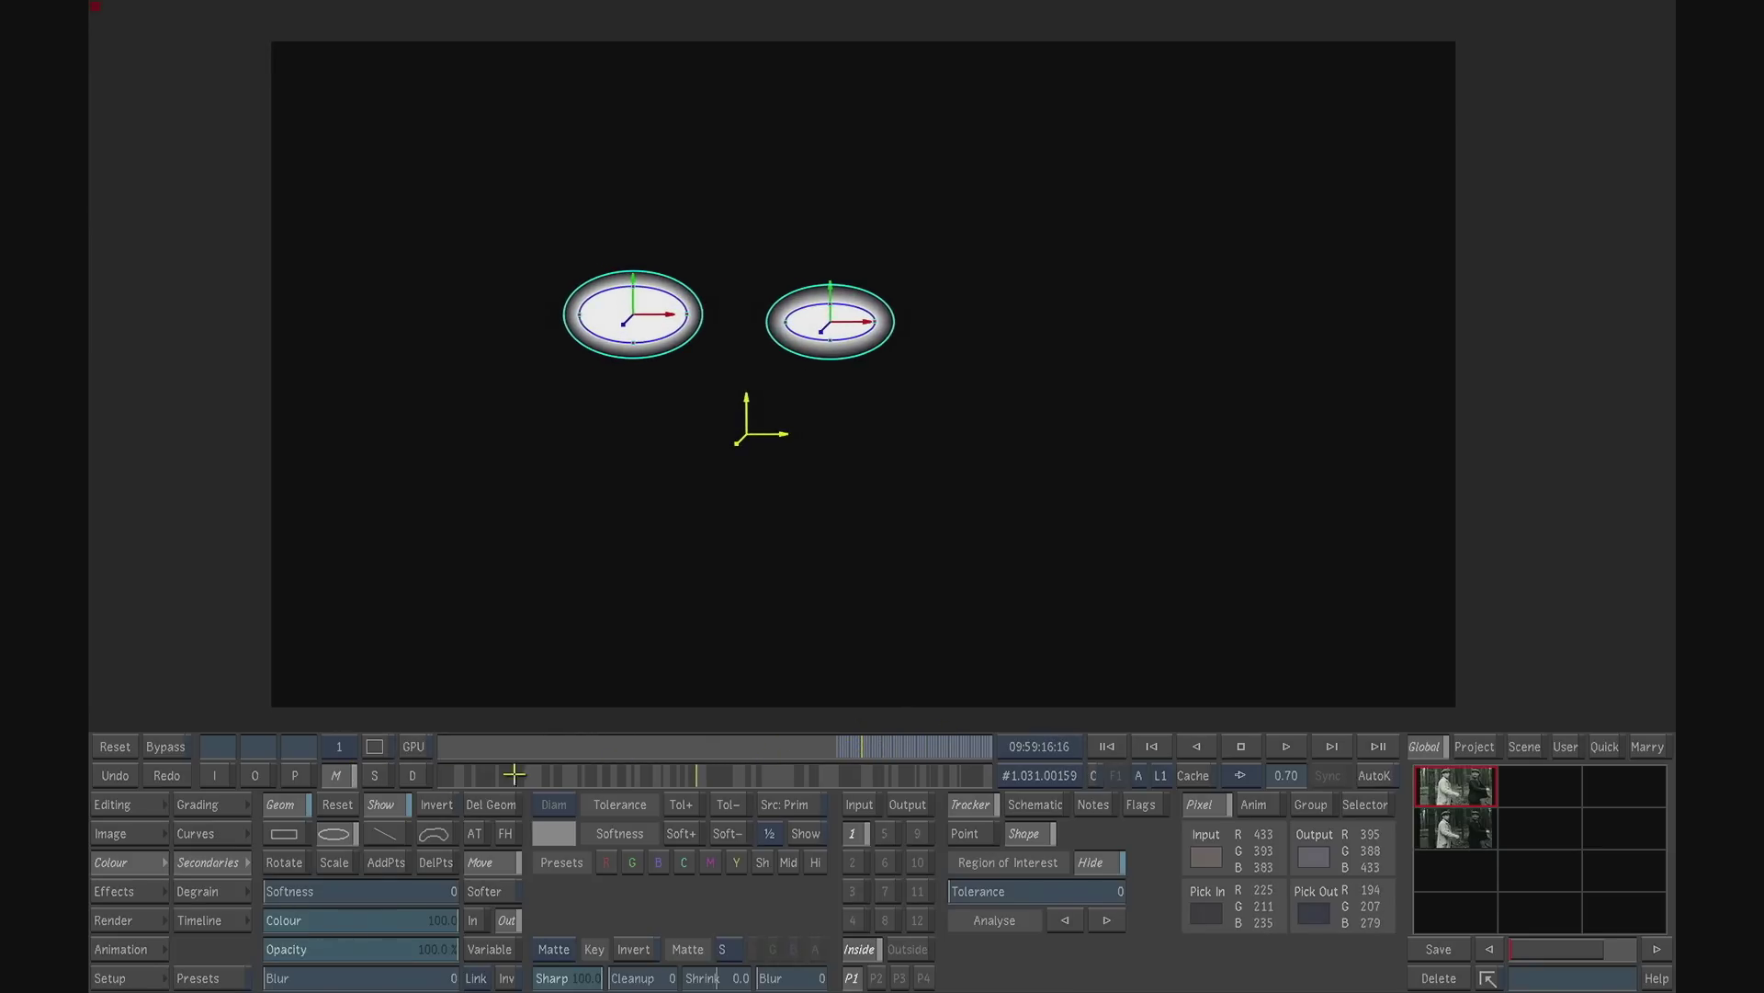
pyautogui.click(267, 780)
pyautogui.moveTo(854, 746); pyautogui.dragTo(844, 746)
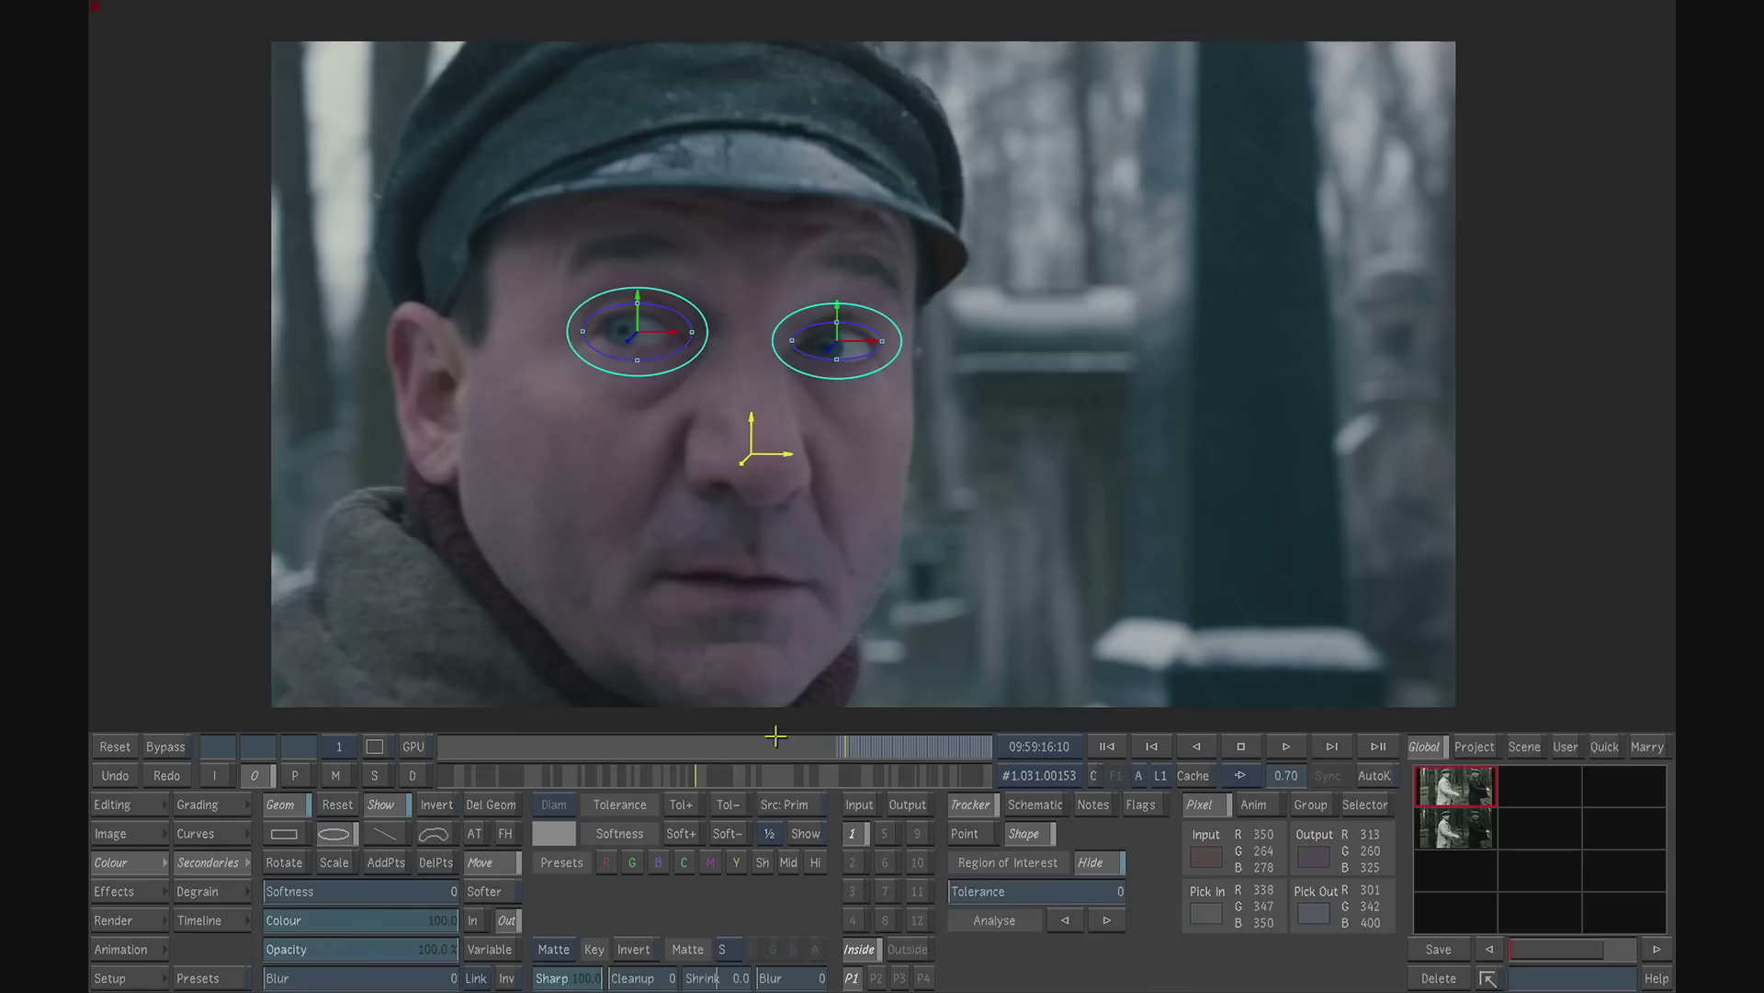
# - Enable auto-keying and keyframe the eyes' master gamma from 0.01 at 09:59:16:07 to 0.18 at 09:59:16:10
pyautogui.click(200, 805)
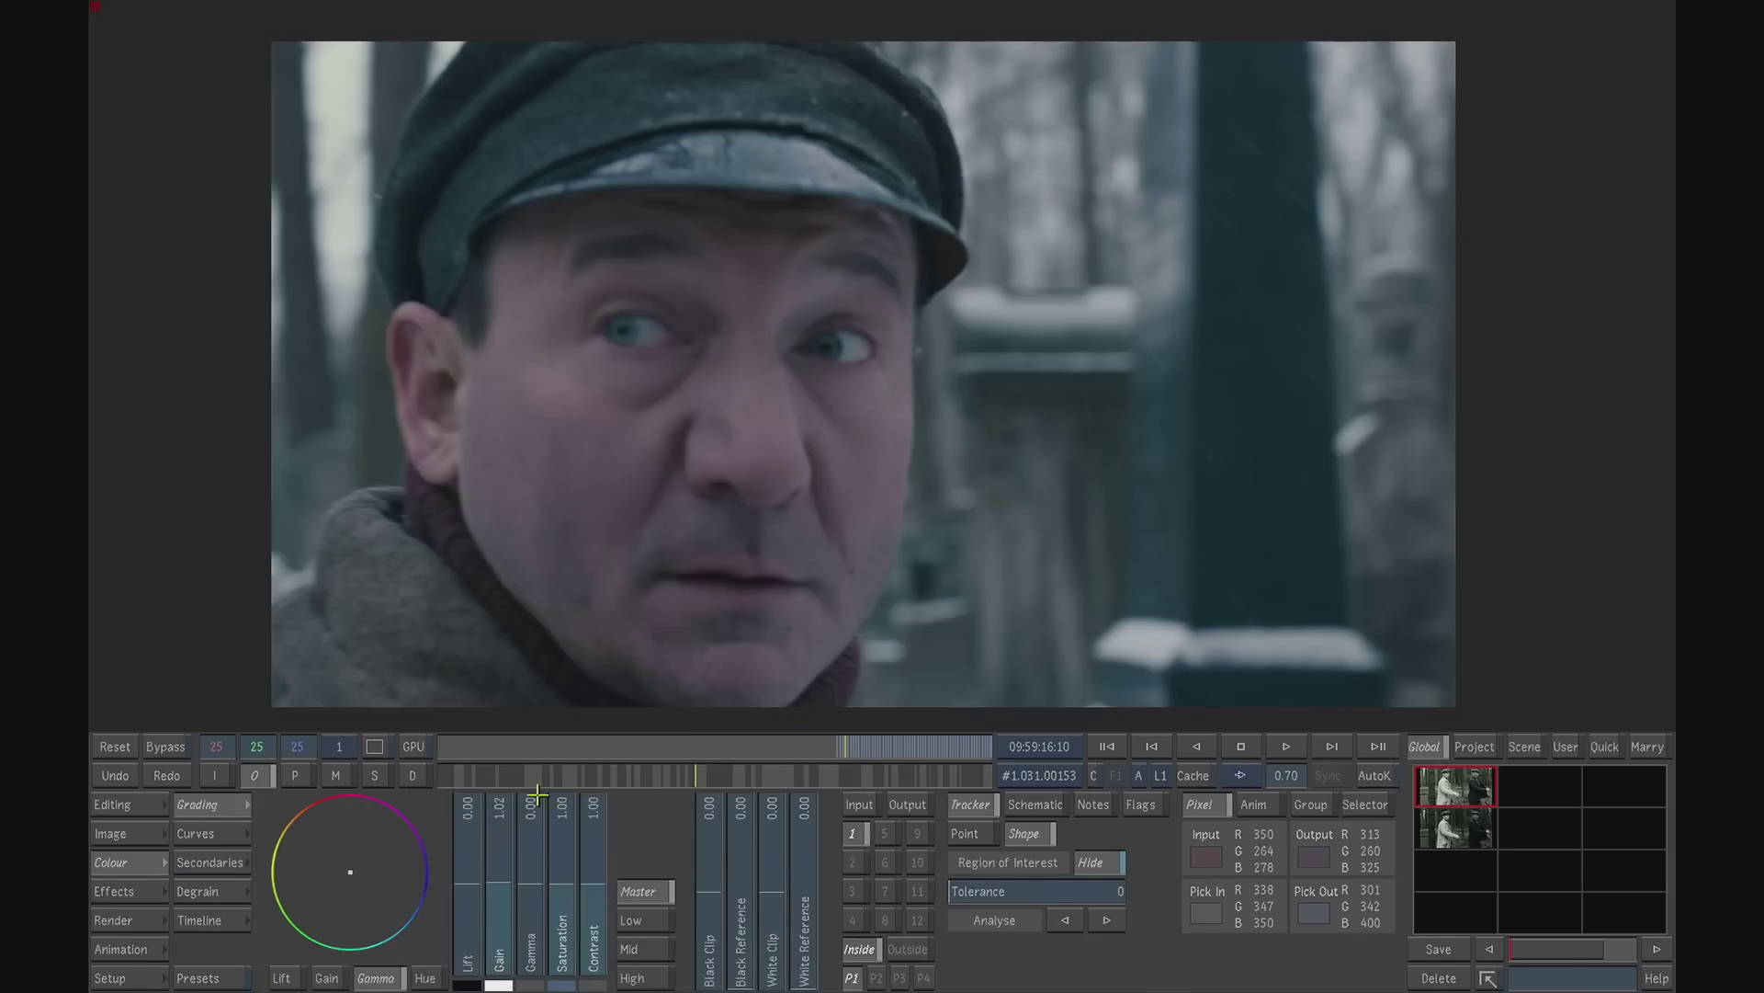
pyautogui.click(1375, 775)
pyautogui.moveTo(846, 746); pyautogui.dragTo(837, 748)
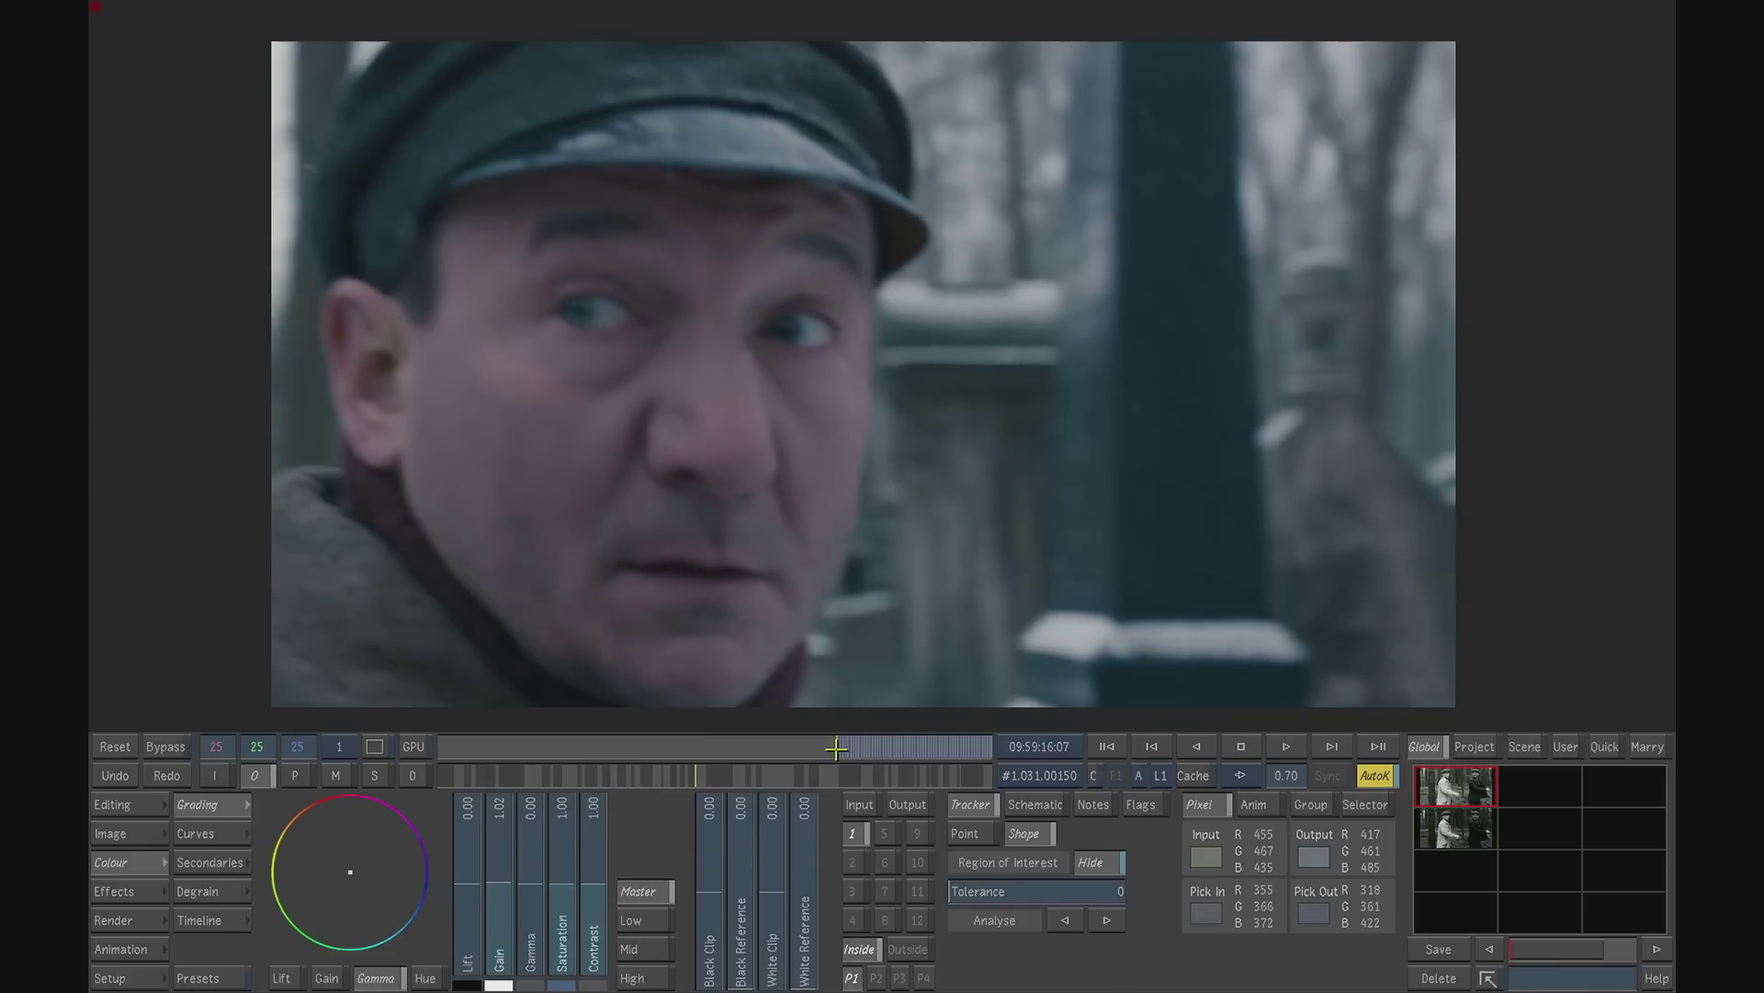
pyautogui.moveTo(534, 885)
pyautogui.mouseDown()
pyautogui.moveTo(534, 832)
pyautogui.moveTo(533, 884)
pyautogui.mouseUp()
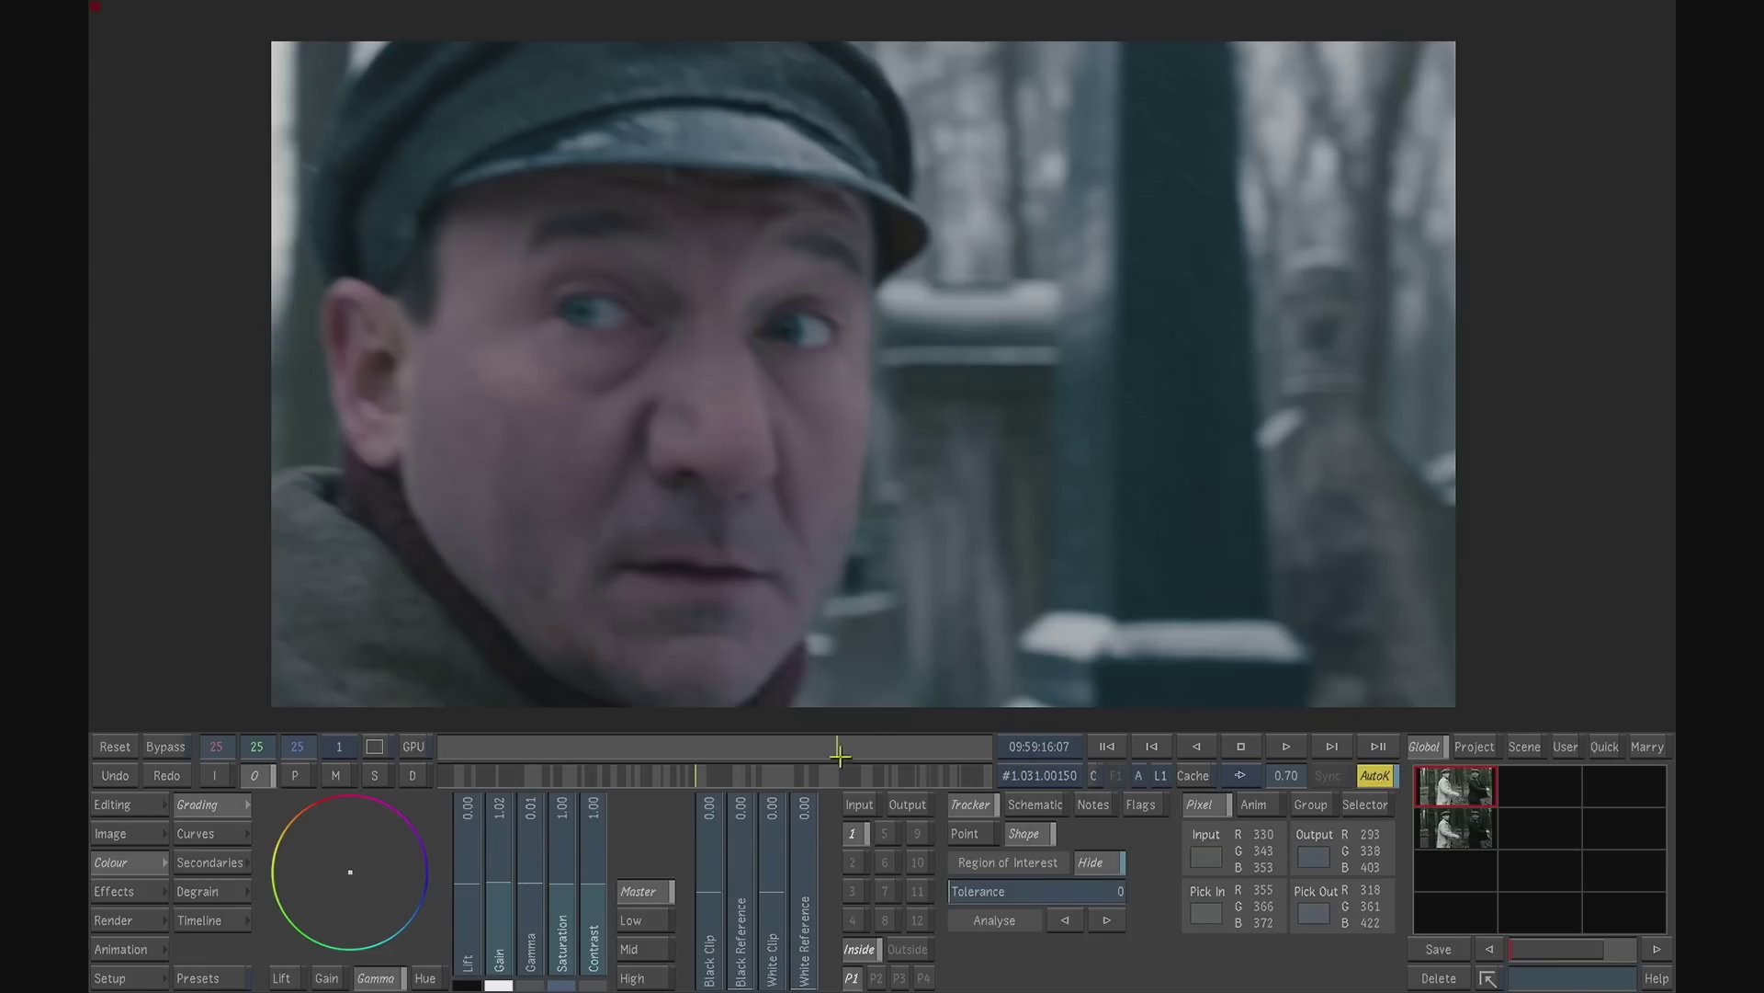
pyautogui.moveTo(839, 746); pyautogui.dragTo(844, 747)
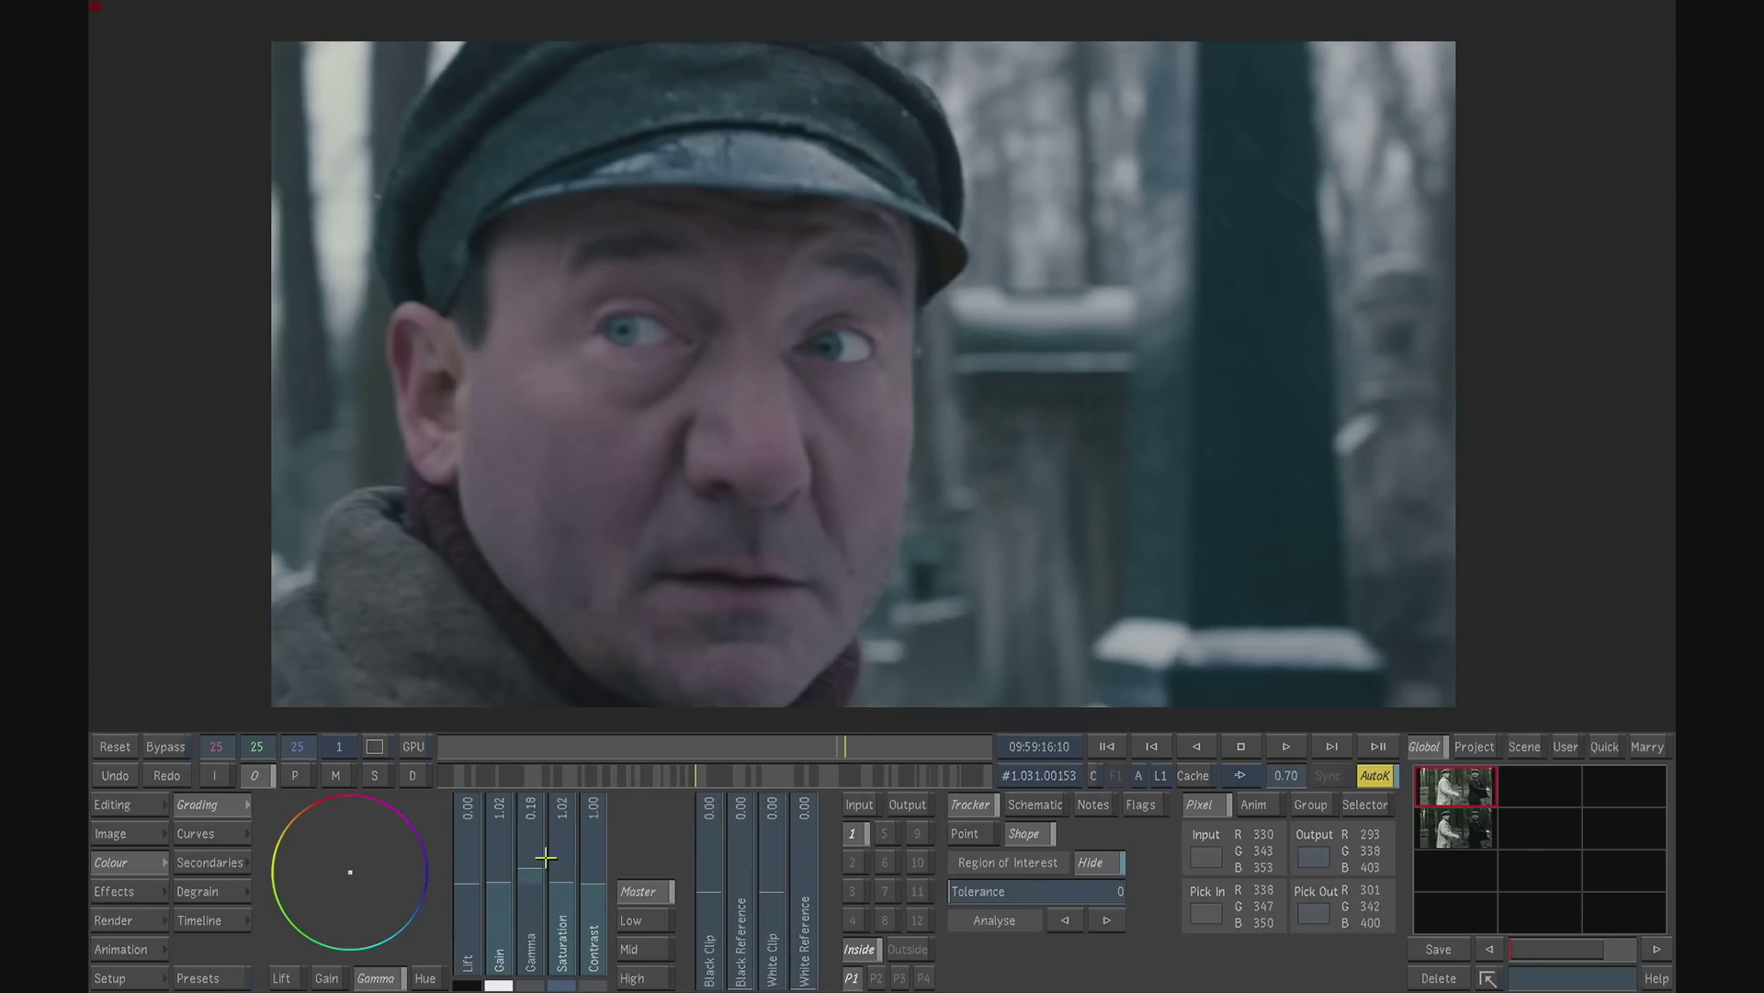
# - Blur the eye masks by 134 while viewing their matte and return to the output view
pyautogui.click(227, 862)
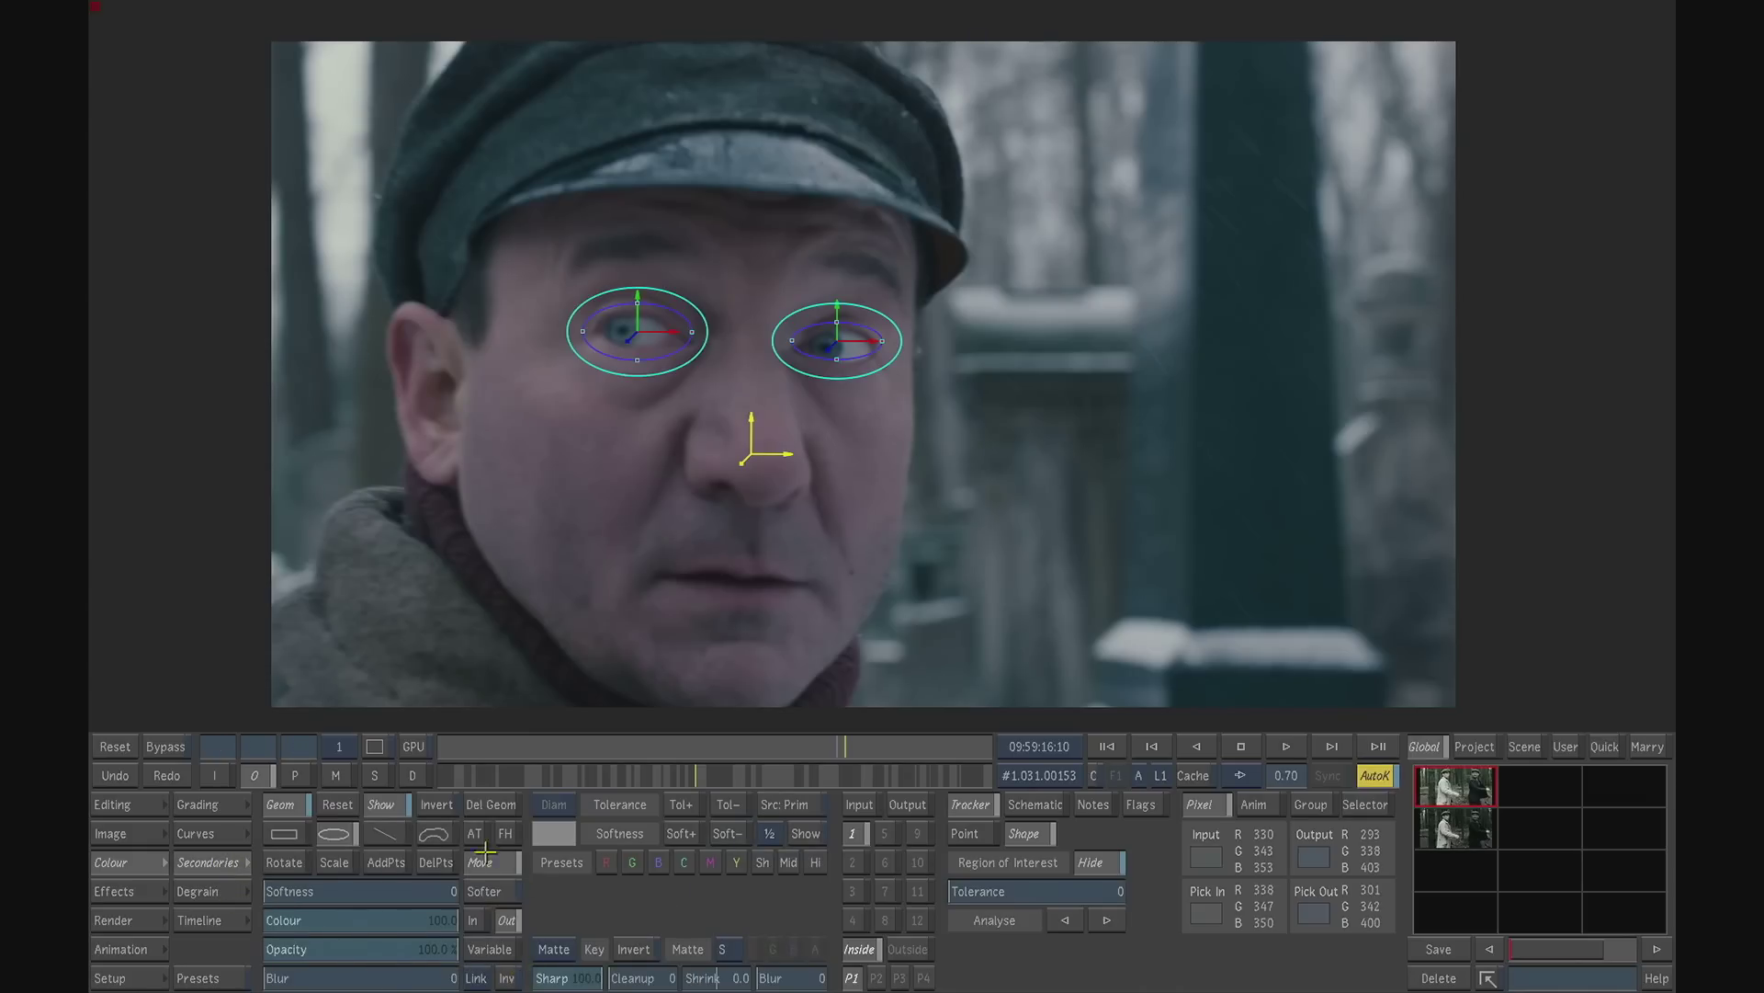
pyautogui.moveTo(301, 978); pyautogui.dragTo(375, 978)
pyautogui.click(335, 774)
pyautogui.moveTo(339, 976); pyautogui.dragTo(352, 963)
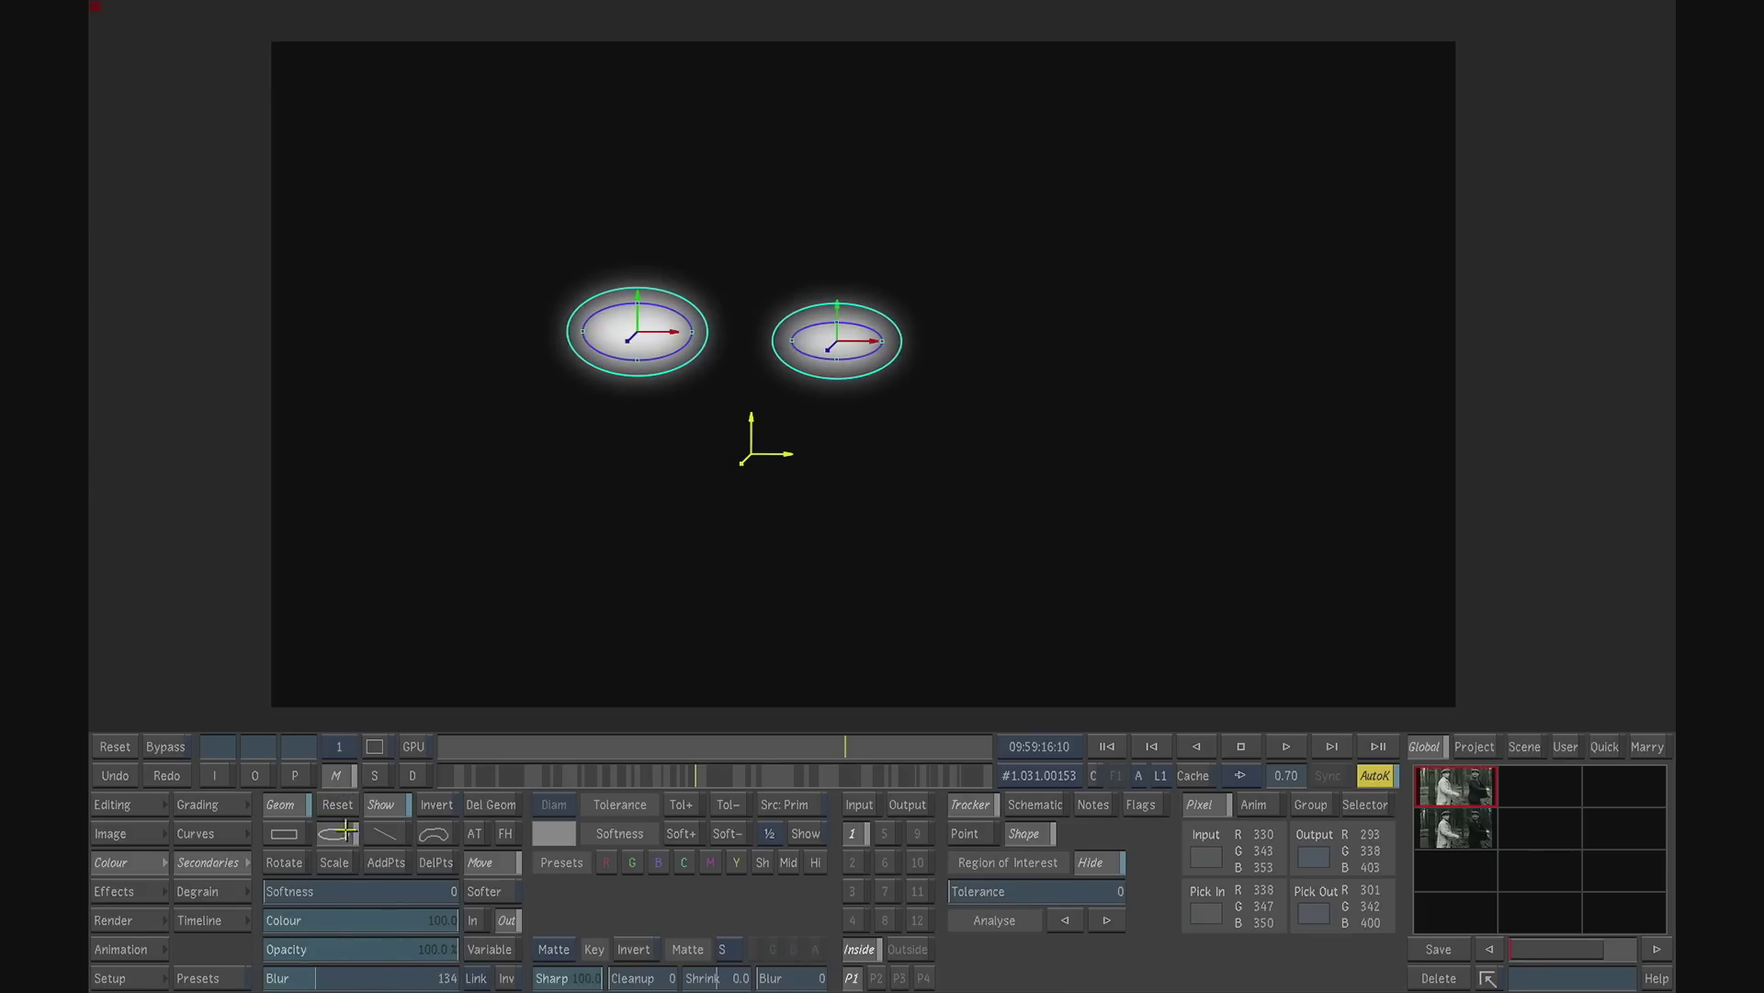
pyautogui.click(262, 775)
# - Play back and scrub through the close-up to check the animated brightening of the eyes
pyautogui.moveTo(855, 746); pyautogui.dragTo(830, 746)
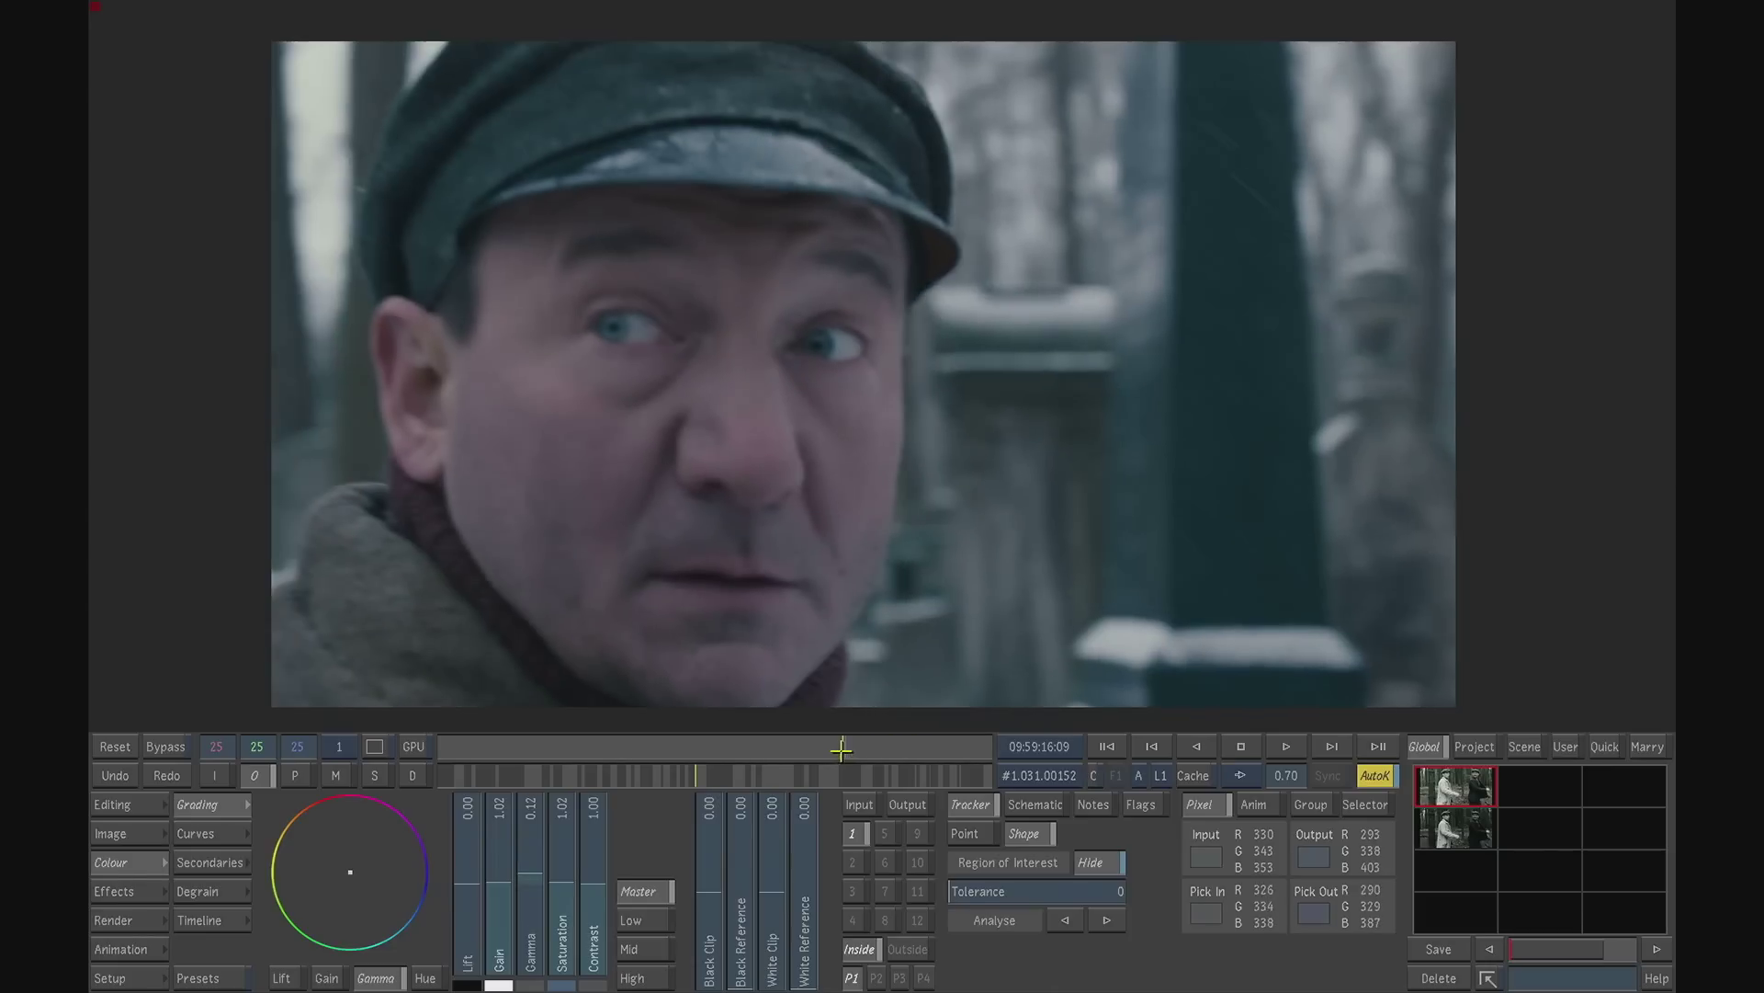
pyautogui.moveTo(842, 750)
pyautogui.mouseDown()
pyautogui.moveTo(860, 750)
pyautogui.moveTo(819, 742)
pyautogui.moveTo(864, 746)
pyautogui.moveTo(831, 747)
pyautogui.mouseUp()
pyautogui.click(1286, 747)
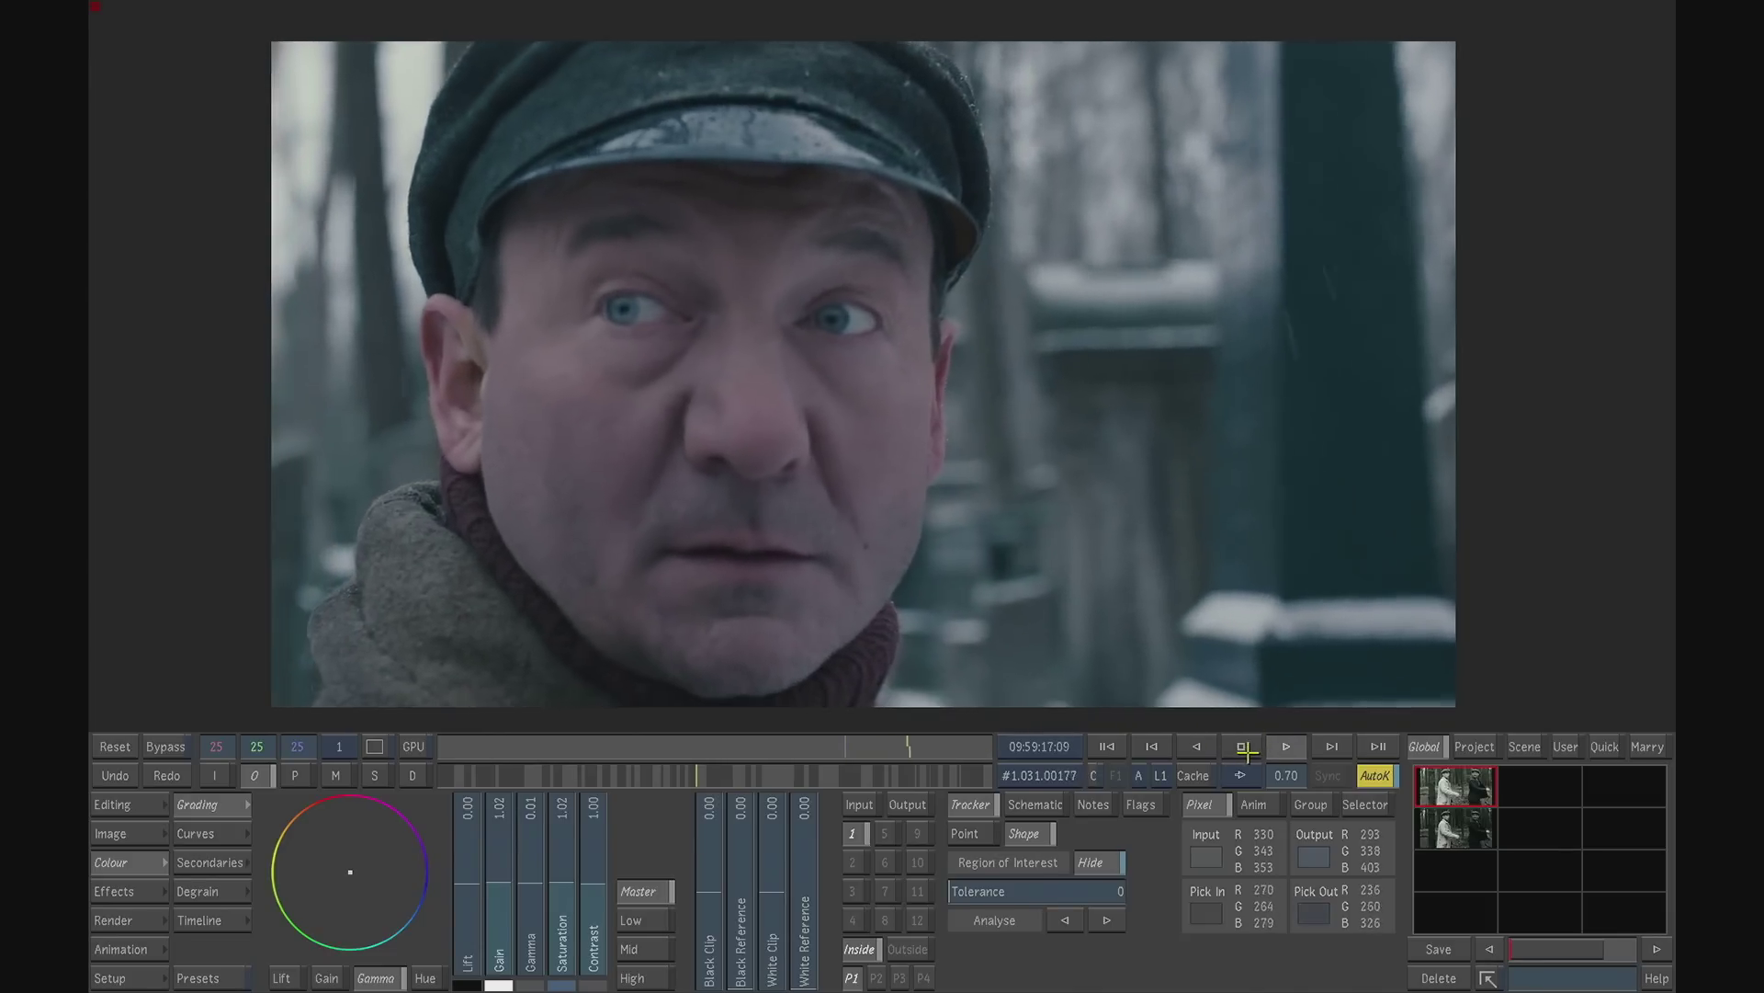
pyautogui.click(1242, 746)
pyautogui.click(896, 748)
pyautogui.moveTo(896, 746); pyautogui.dragTo(858, 746)
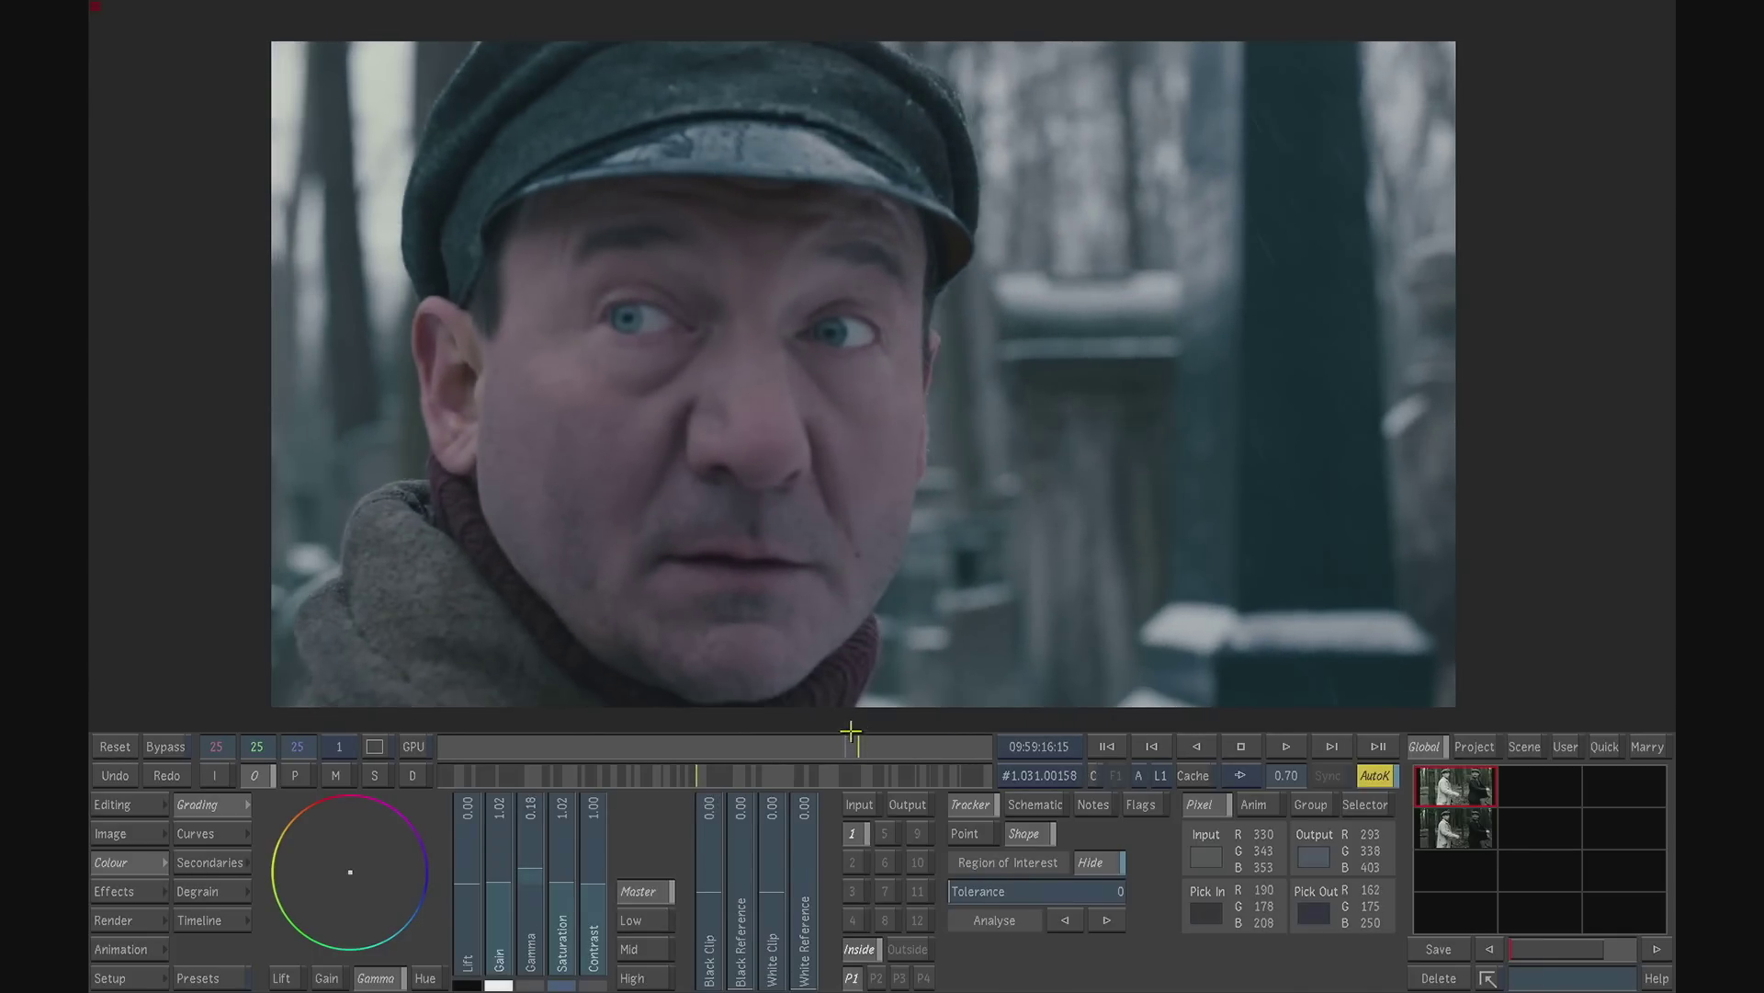
# - Load the blurmix plugin into the effects slot in place of the defocus plugin
pyautogui.click(156, 889)
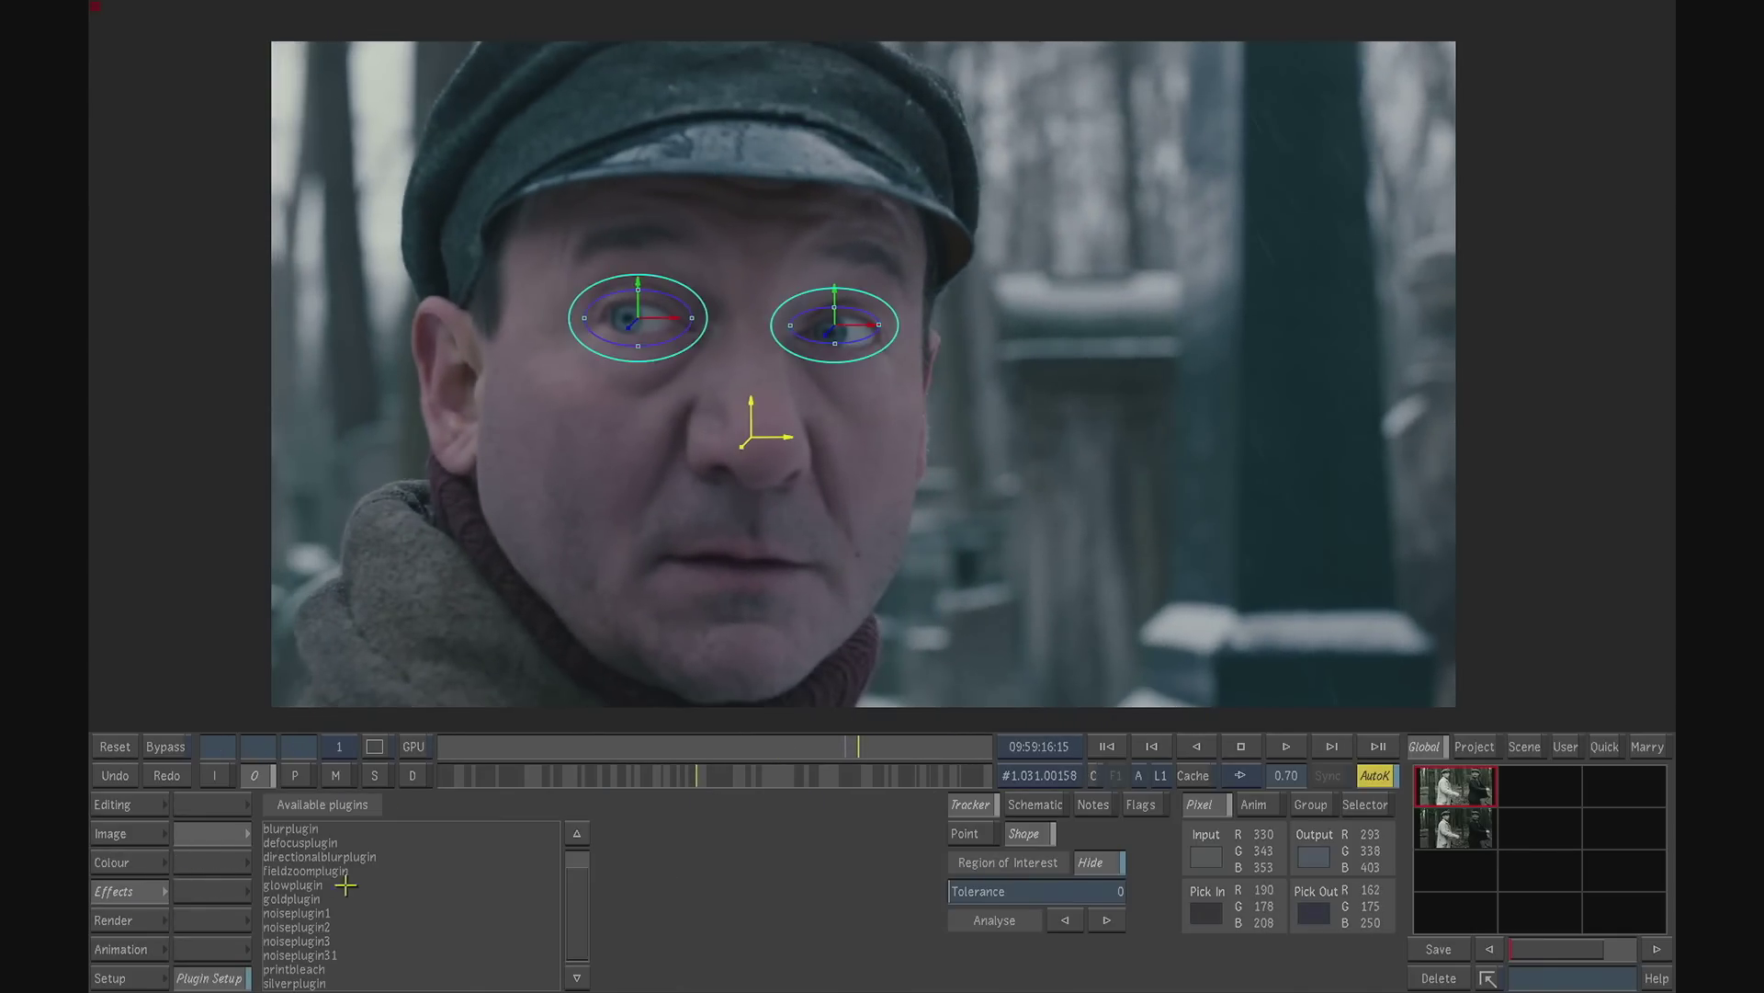
pyautogui.click(319, 843)
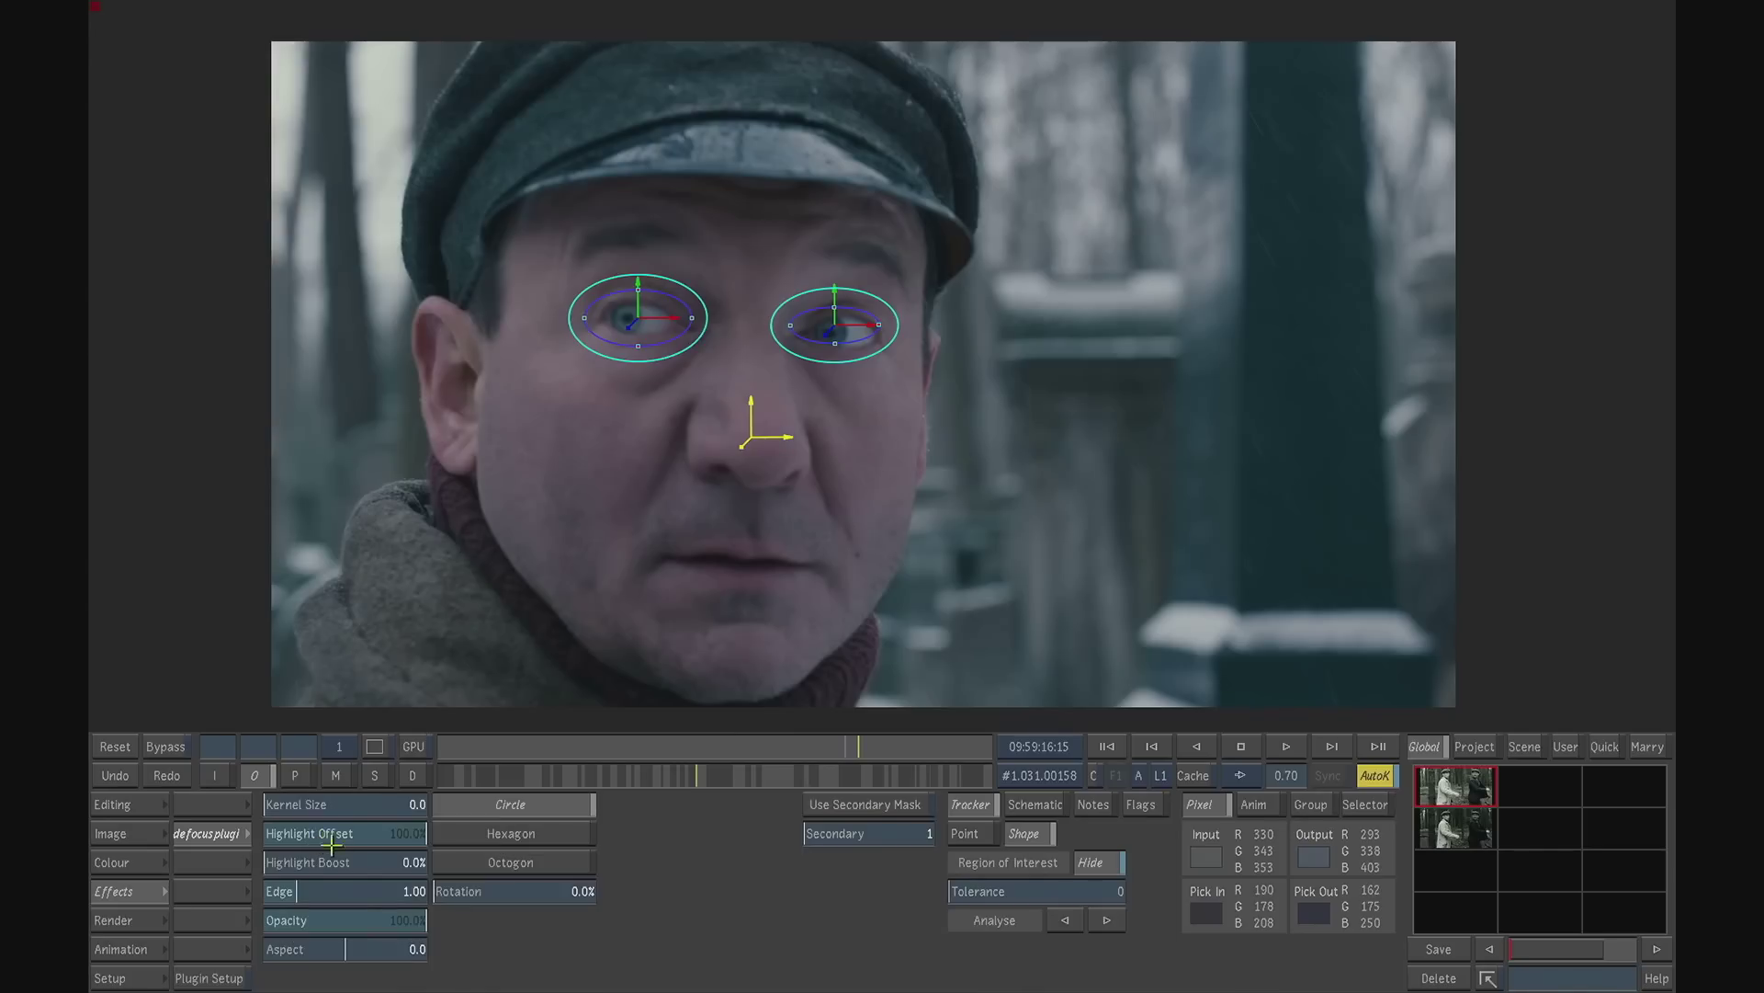
pyautogui.click(221, 833)
pyautogui.click(216, 974)
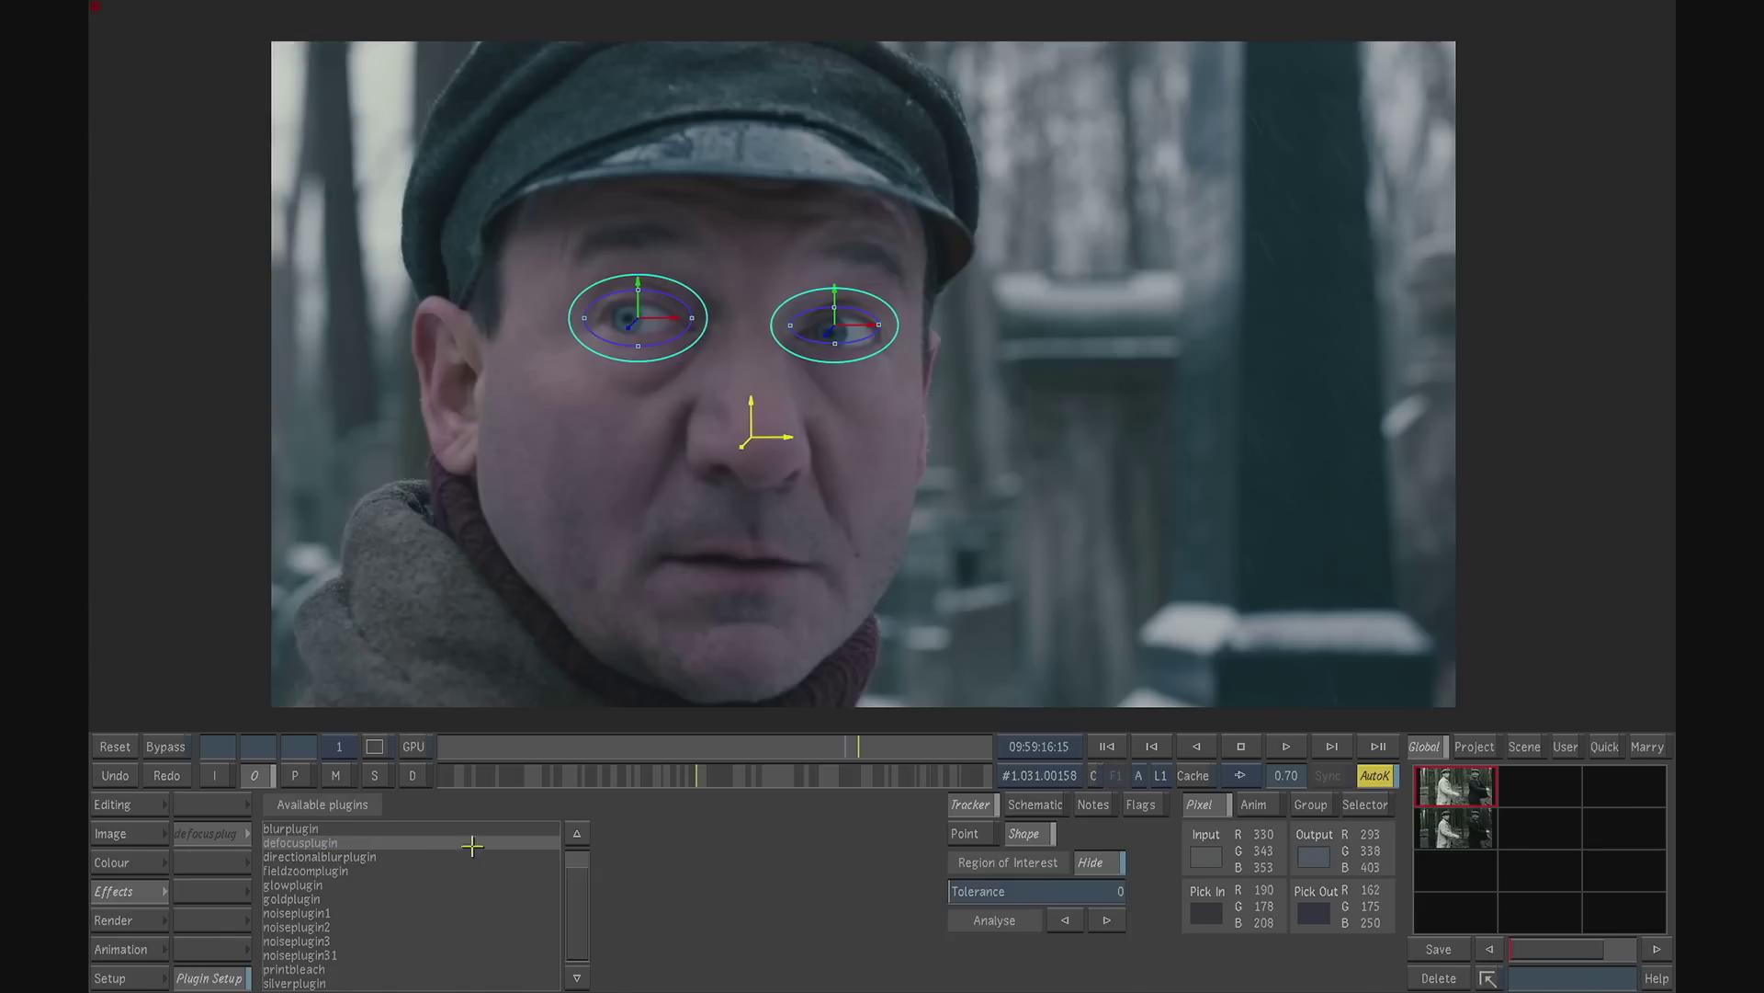
pyautogui.scroll(2, 585, 861)
pyautogui.click(320, 842)
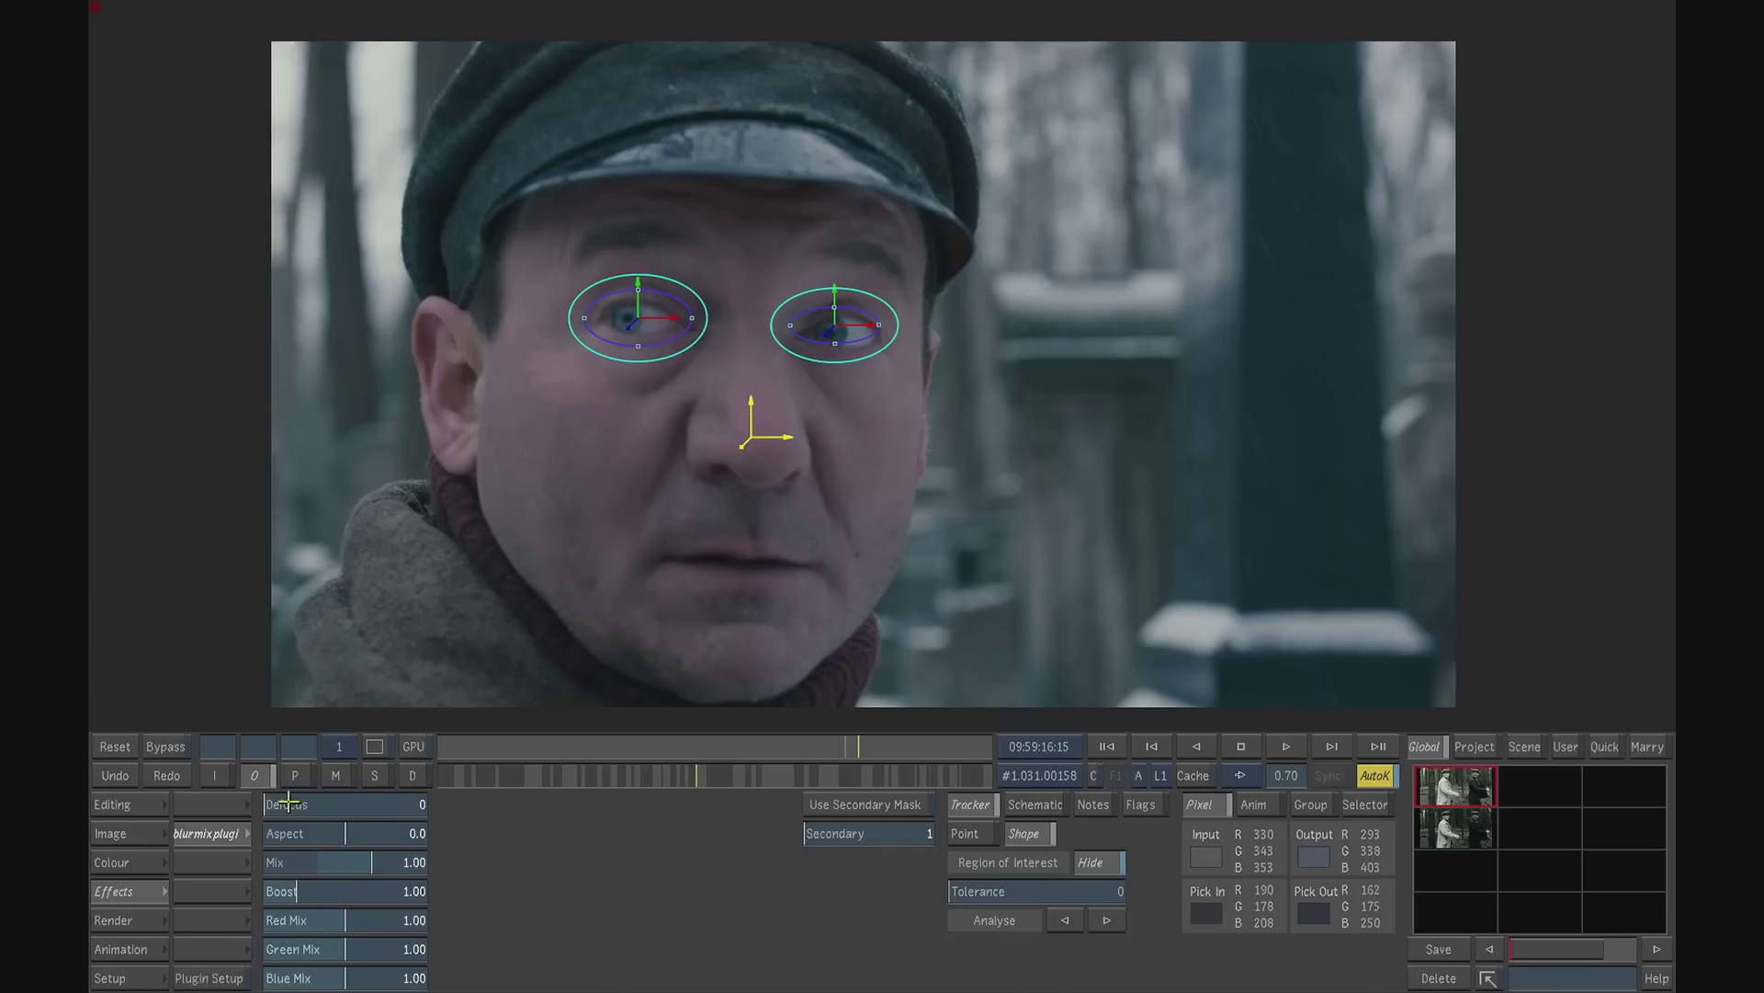
# - Set the blurmix defocus to 78, preview it across the shot and limit the effect to the secondary 1 mask
pyautogui.moveTo(284, 804); pyautogui.dragTo(363, 801)
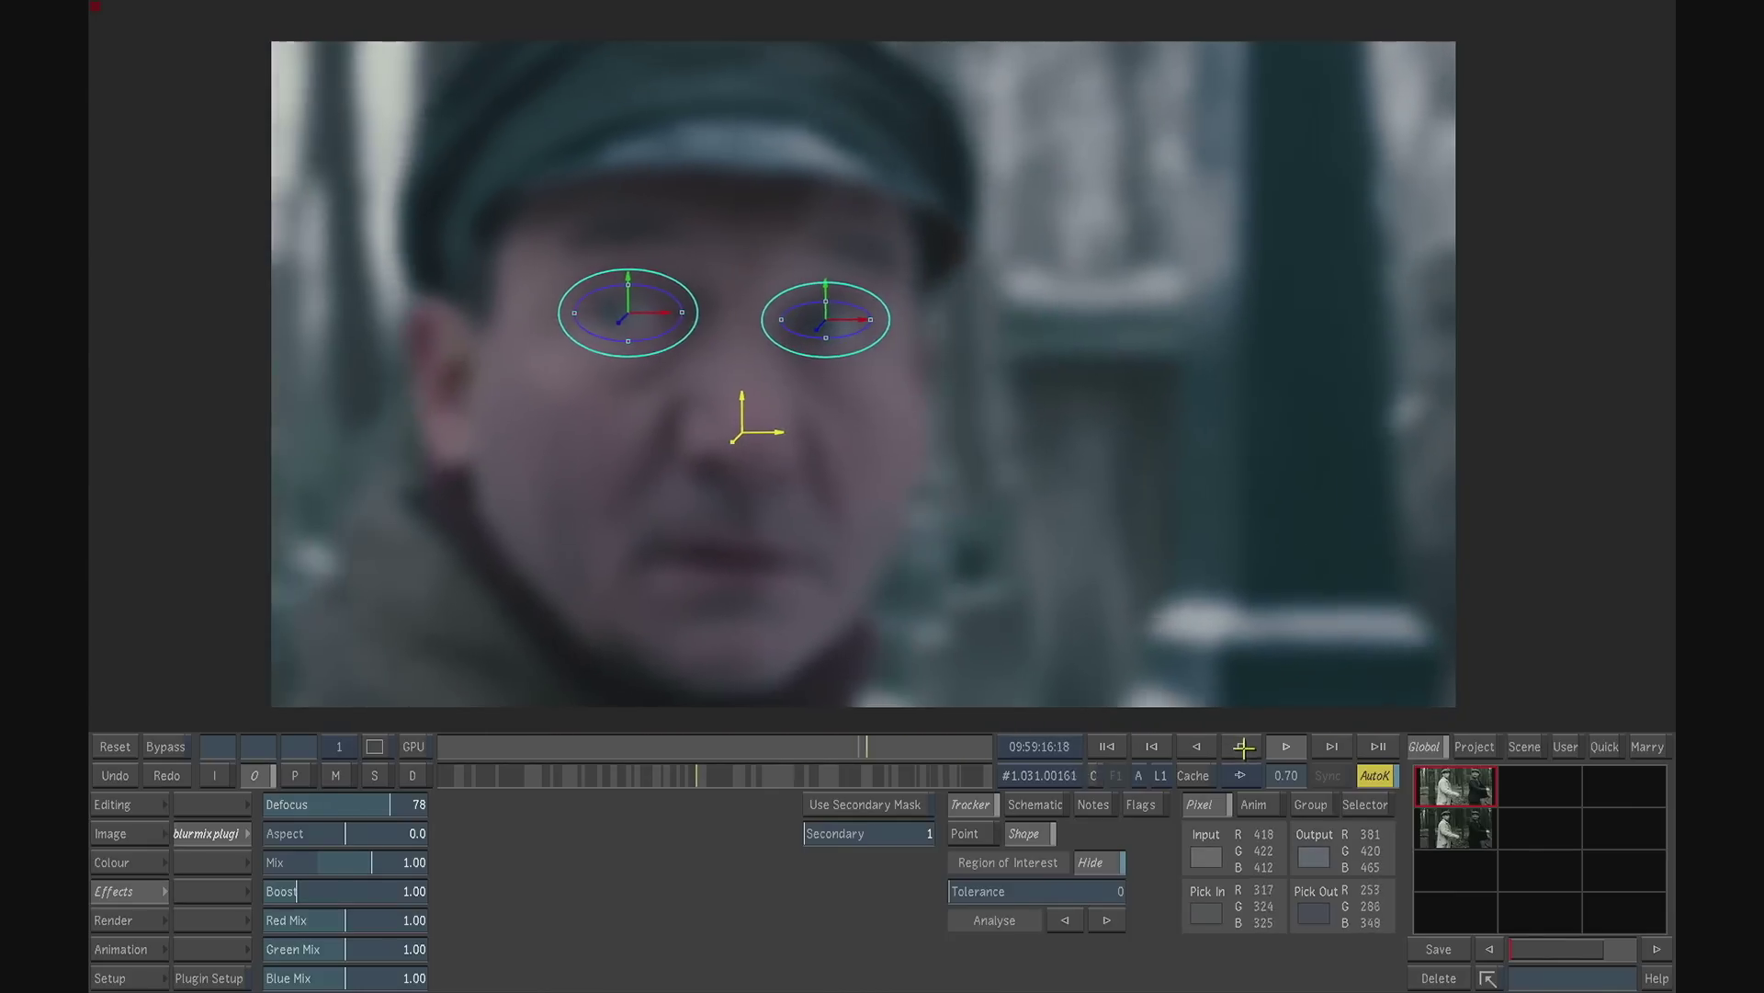
pyautogui.click(1242, 746)
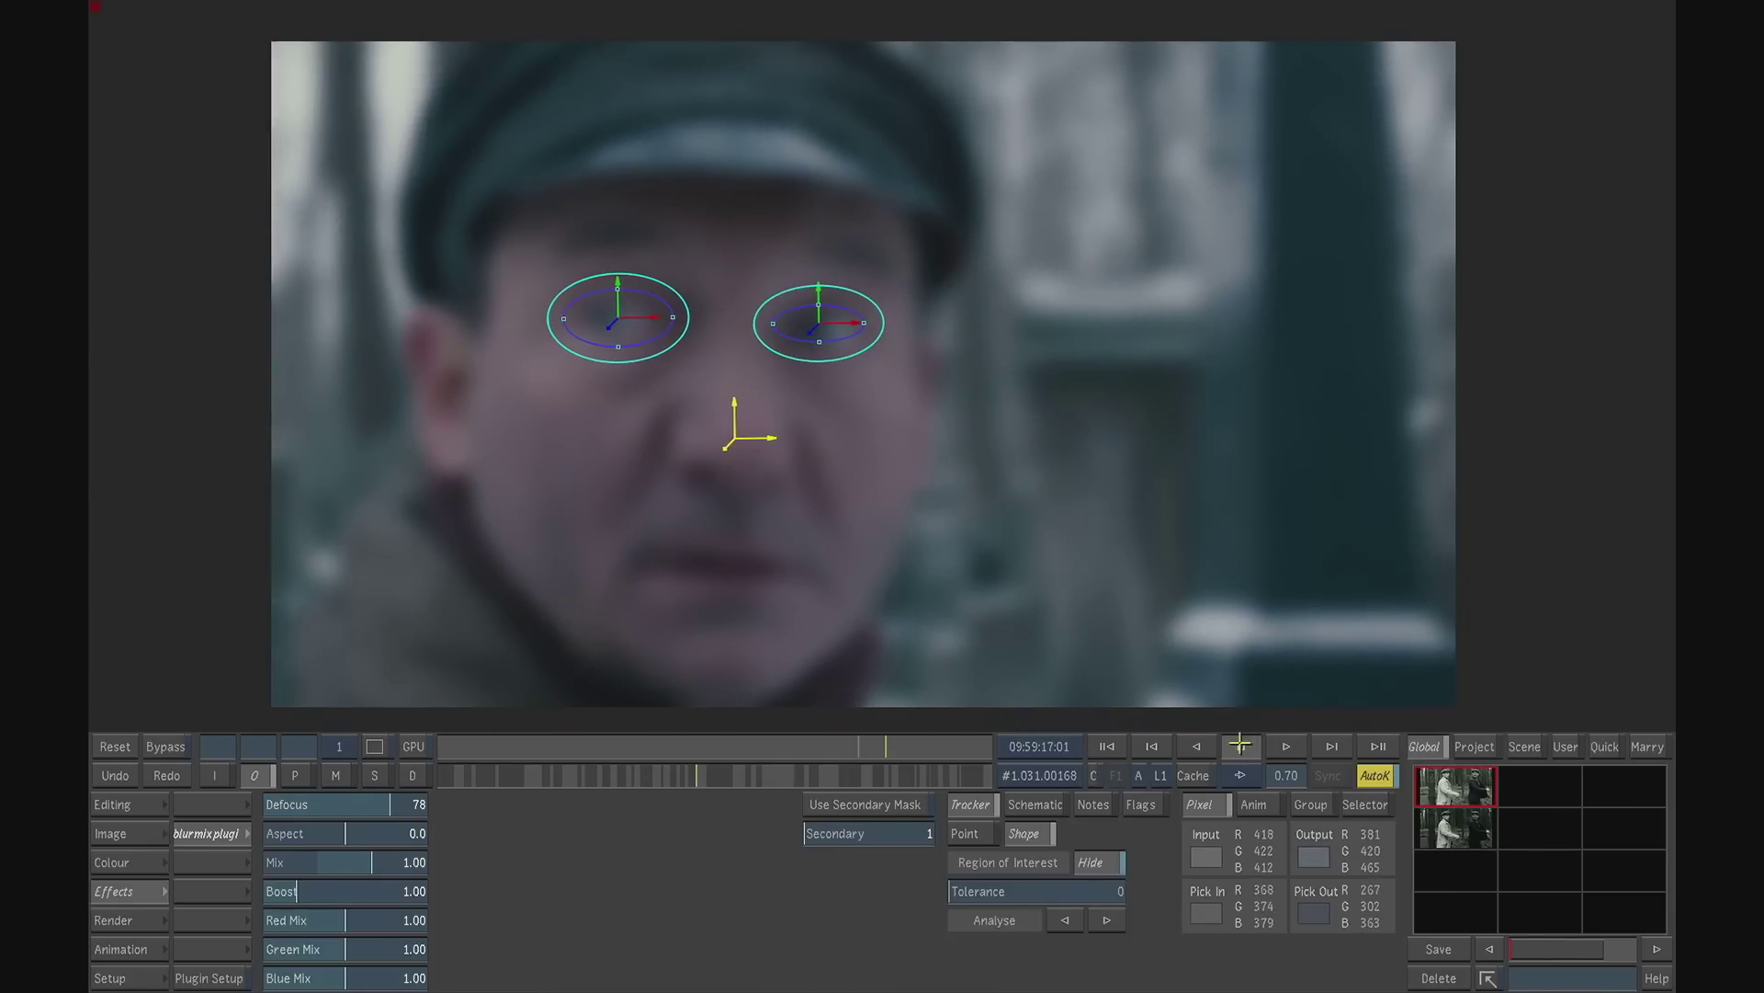
pyautogui.click(865, 805)
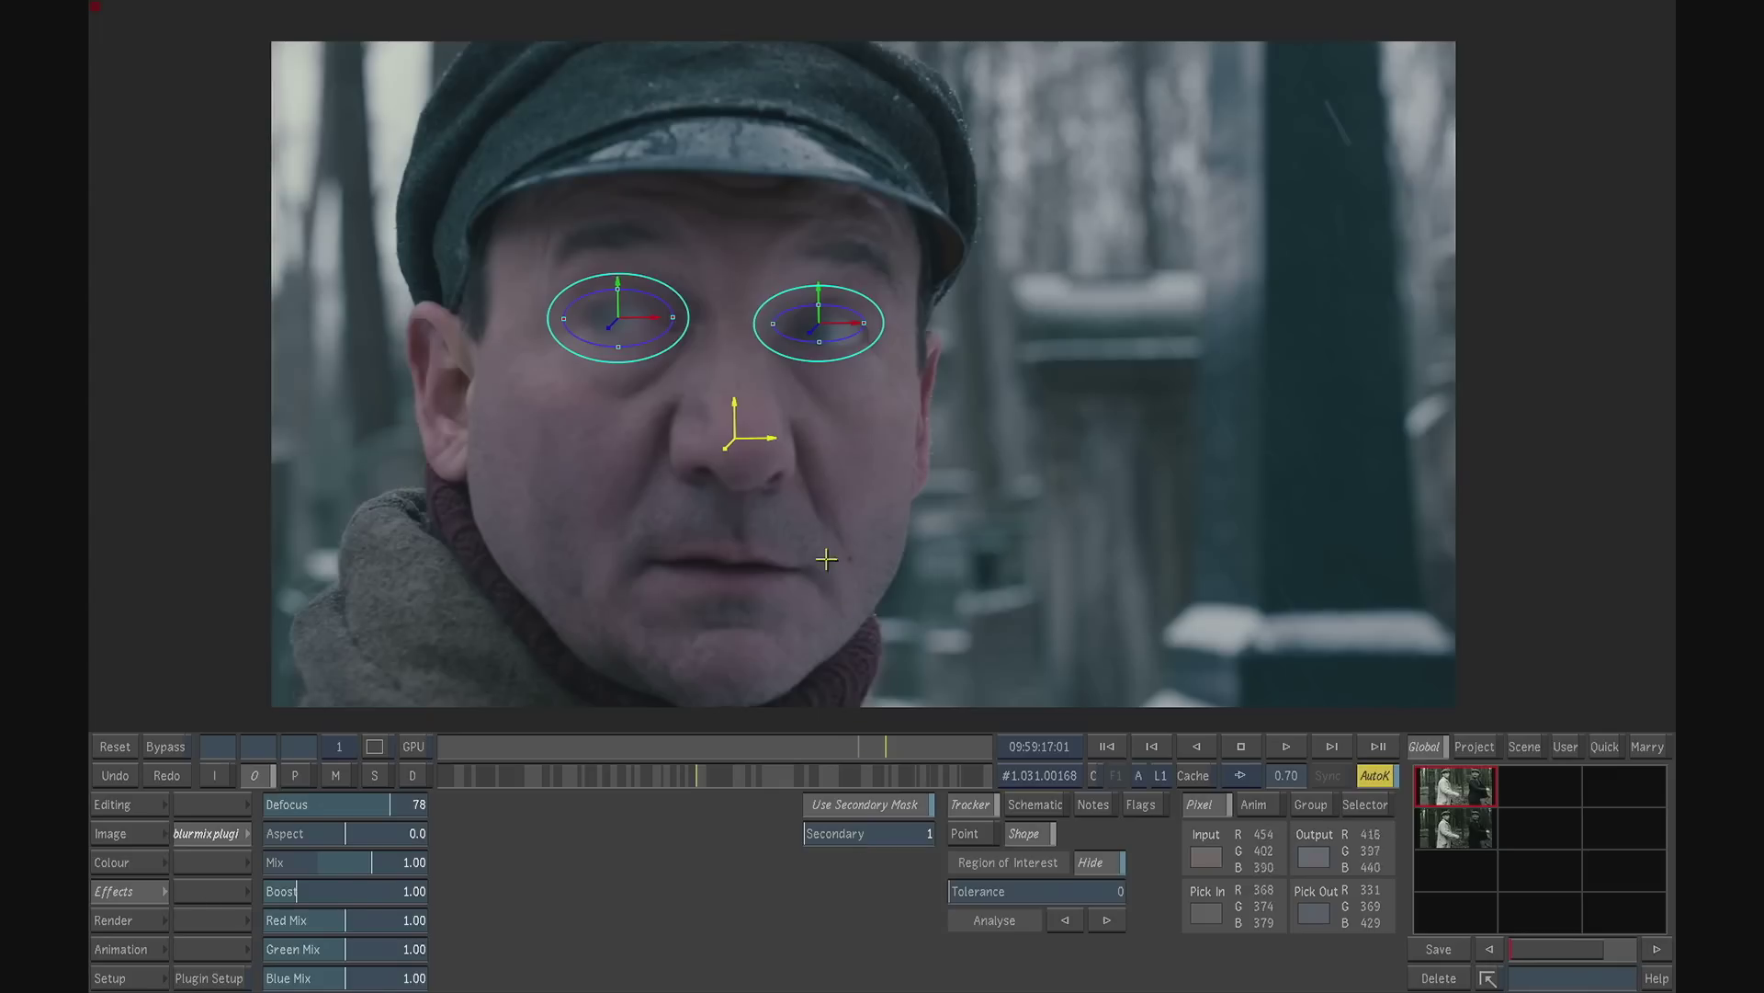
# - Sharpen the masked eyes by setting the blurmix defocus to 18 and mix to -0.41, checking at 1.61 zoom
pyautogui.moveTo(370, 806); pyautogui.dragTo(322, 793)
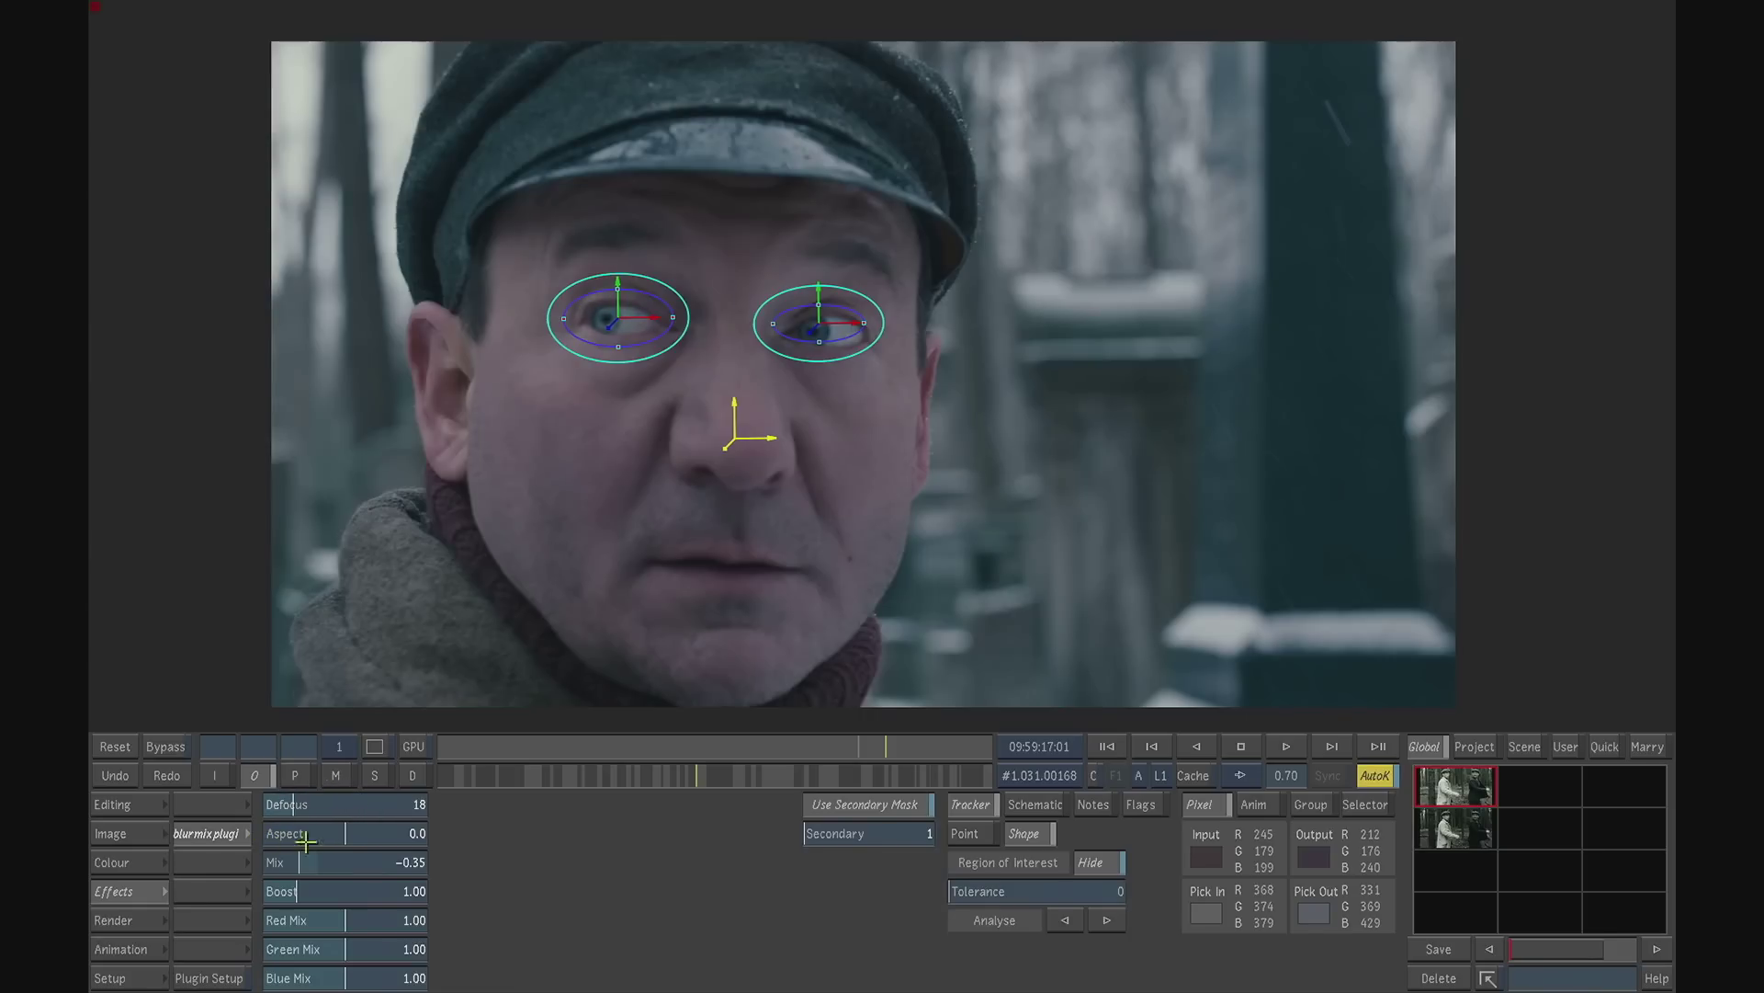
pyautogui.moveTo(1291, 776); pyautogui.dragTo(1384, 772)
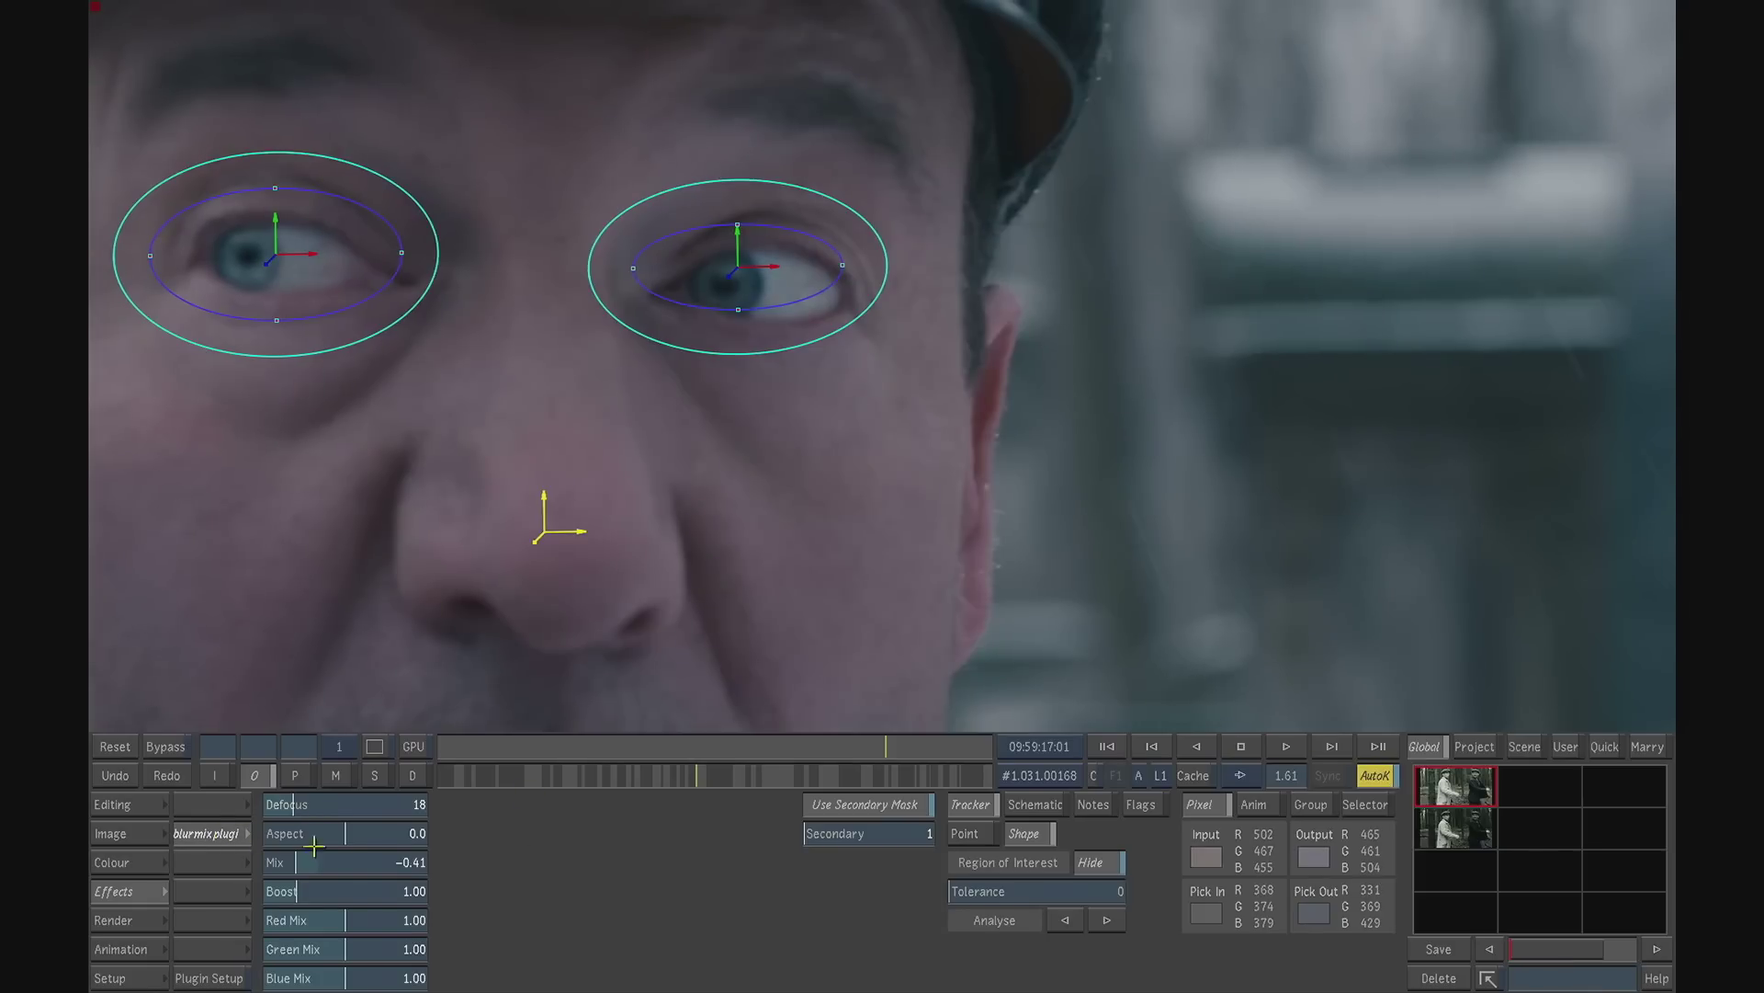
# - Strengthen the sharpening of the masked eyes by setting the blurmix defocus to 33 and mix to -0.48
pyautogui.moveTo(751, 528); pyautogui.dragTo(1063, 516)
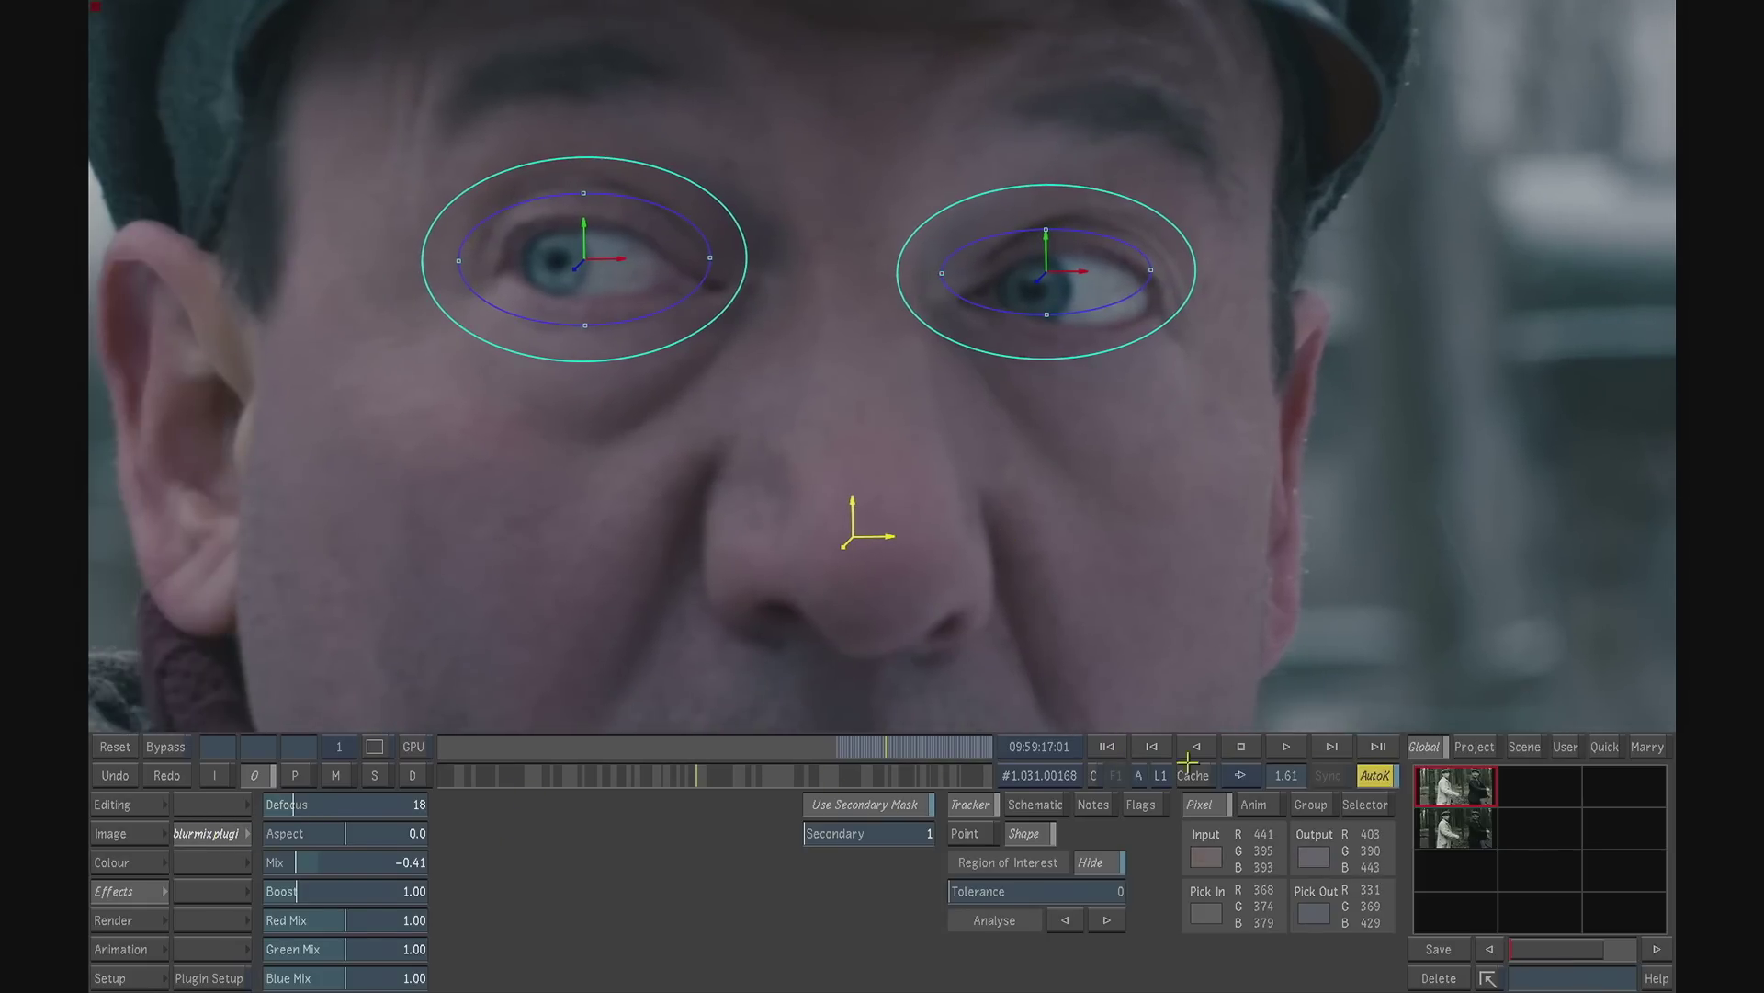
pyautogui.moveTo(1316, 777); pyautogui.dragTo(1344, 774)
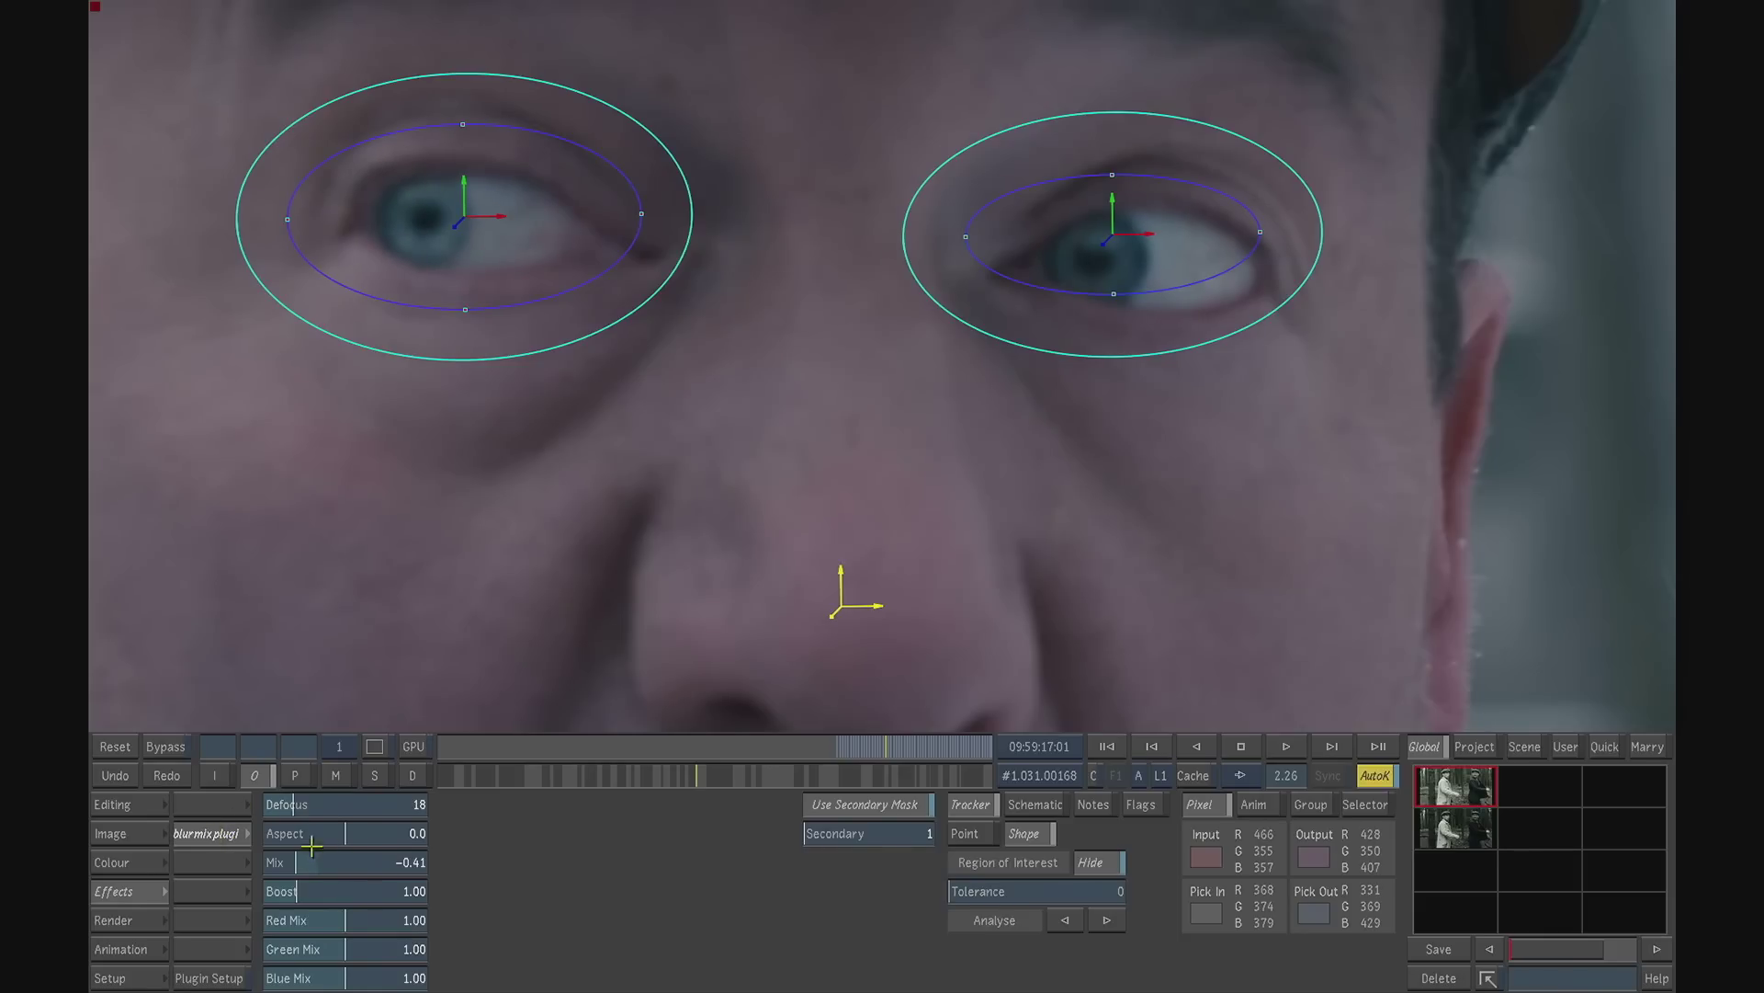
pyautogui.moveTo(299, 868); pyautogui.dragTo(320, 803)
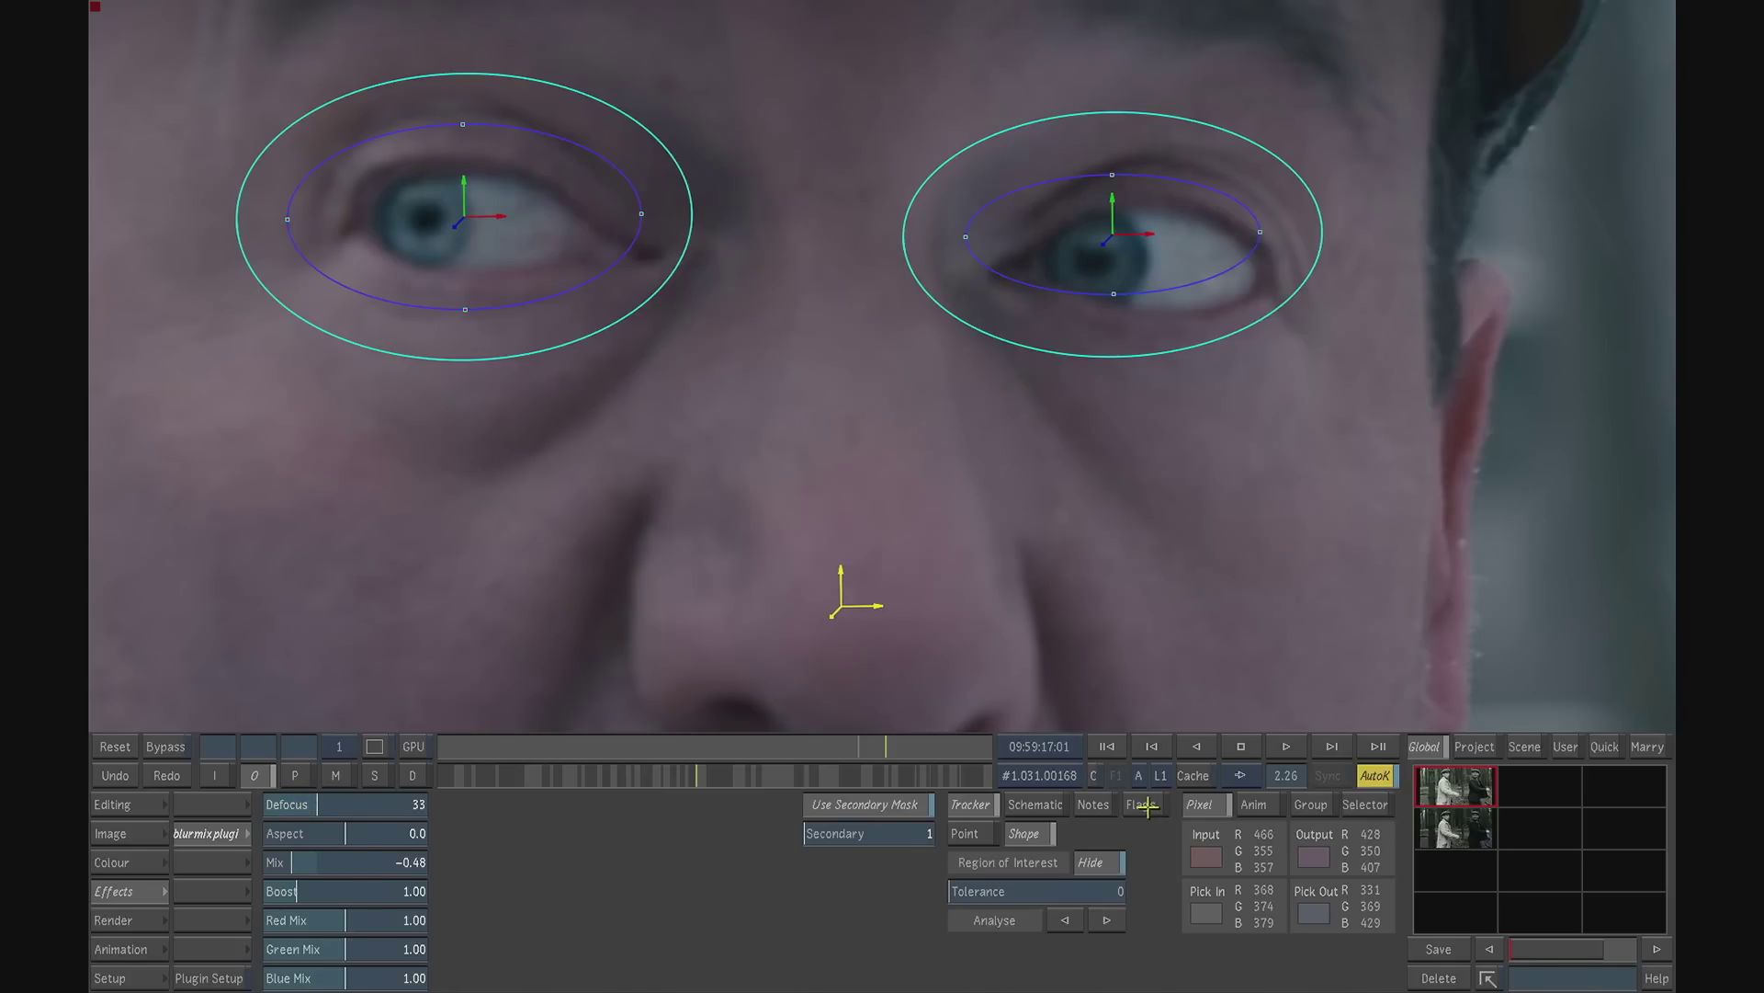
pyautogui.moveTo(1288, 775); pyautogui.dragTo(1130, 717)
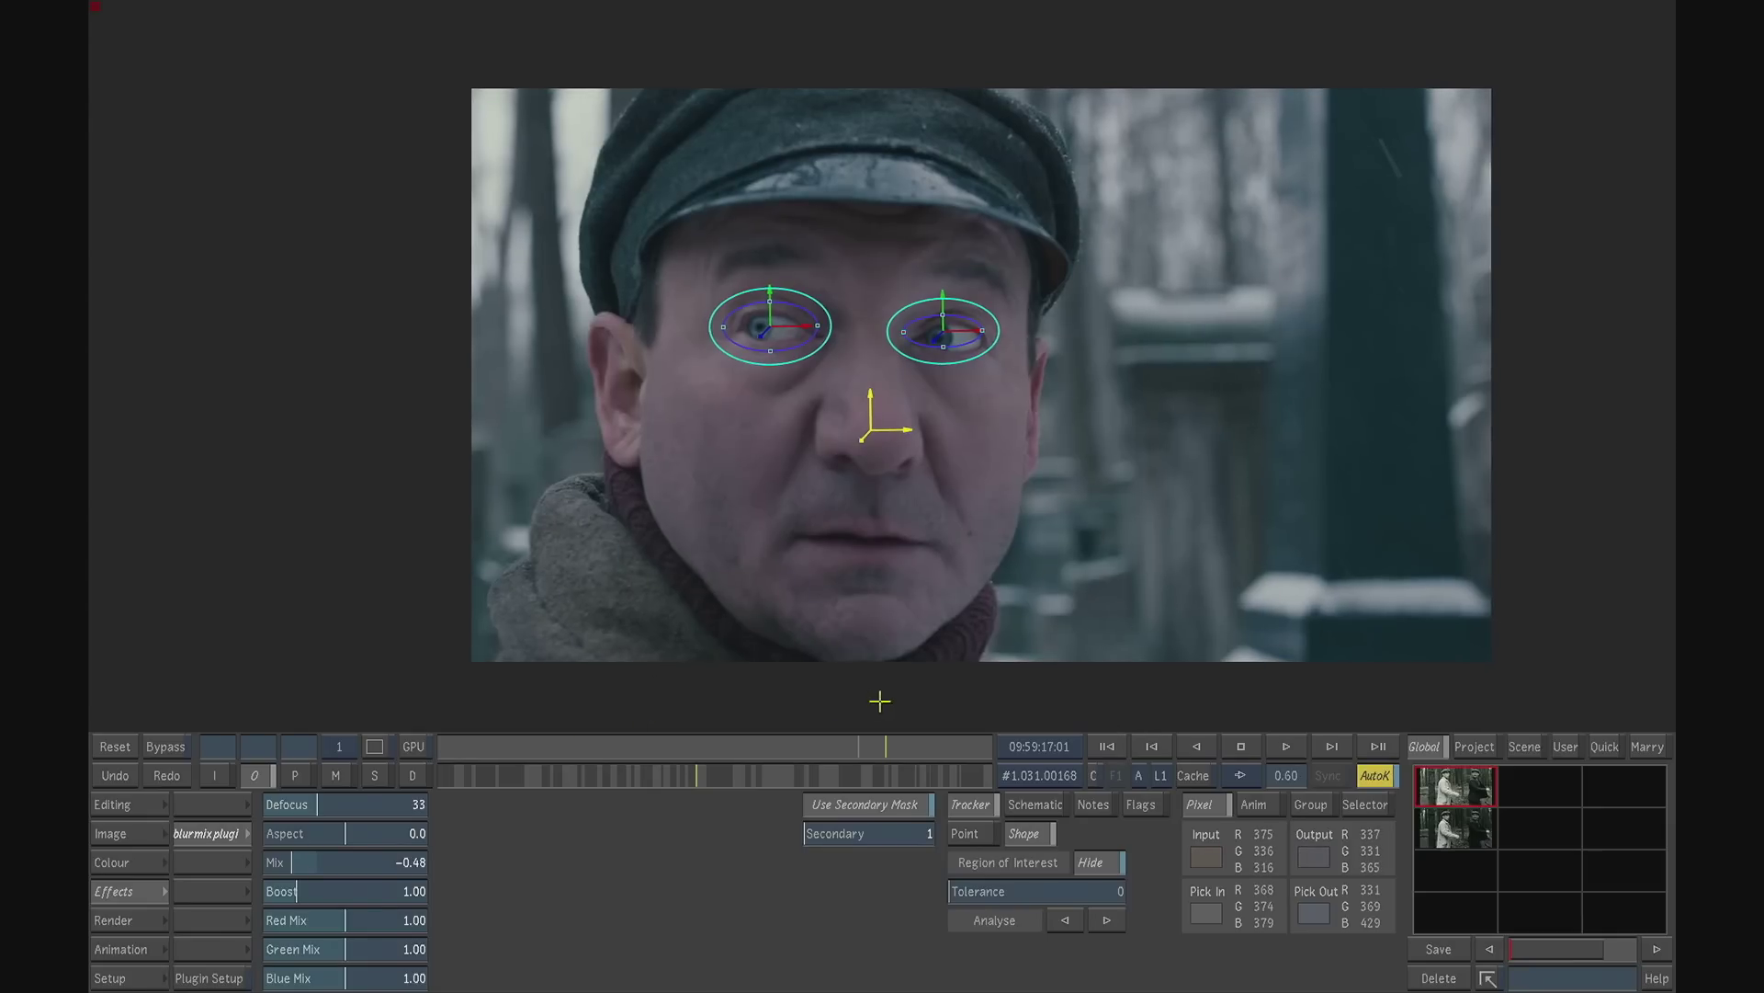
# - Return to the colour grading controls, then scrub and play back the close-up to review the finished eye treatment
pyautogui.click(133, 855)
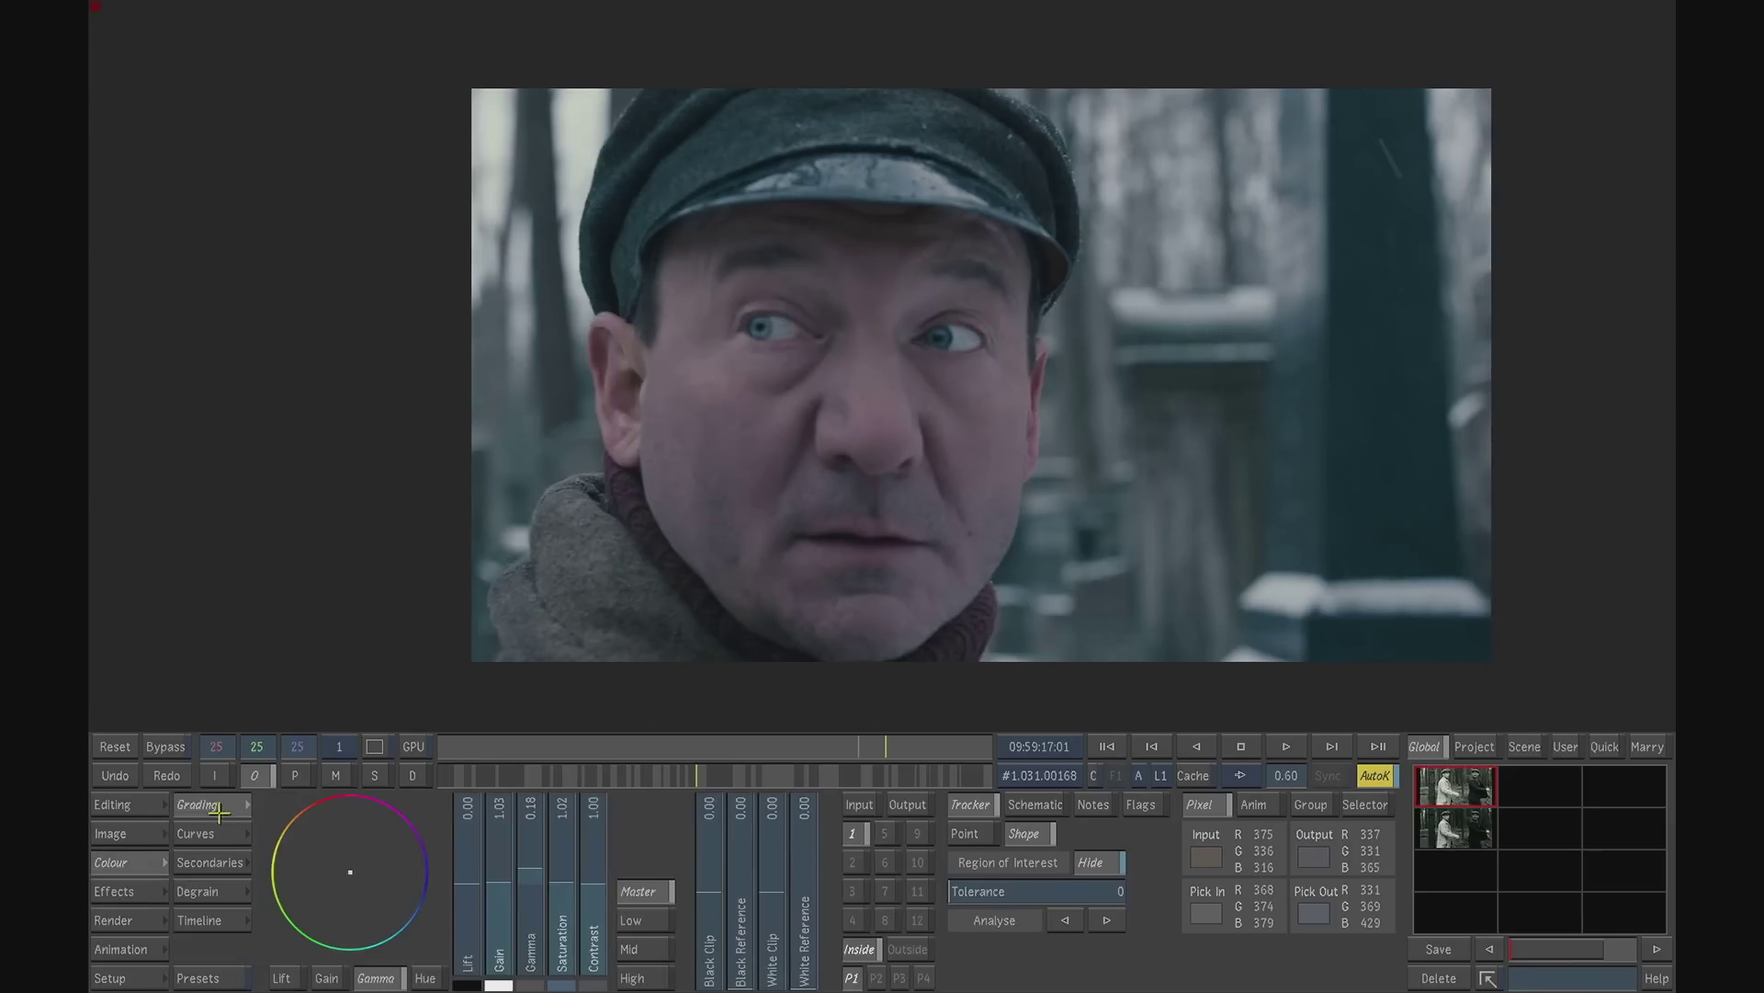
pyautogui.click(829, 744)
pyautogui.moveTo(829, 744); pyautogui.dragTo(772, 738)
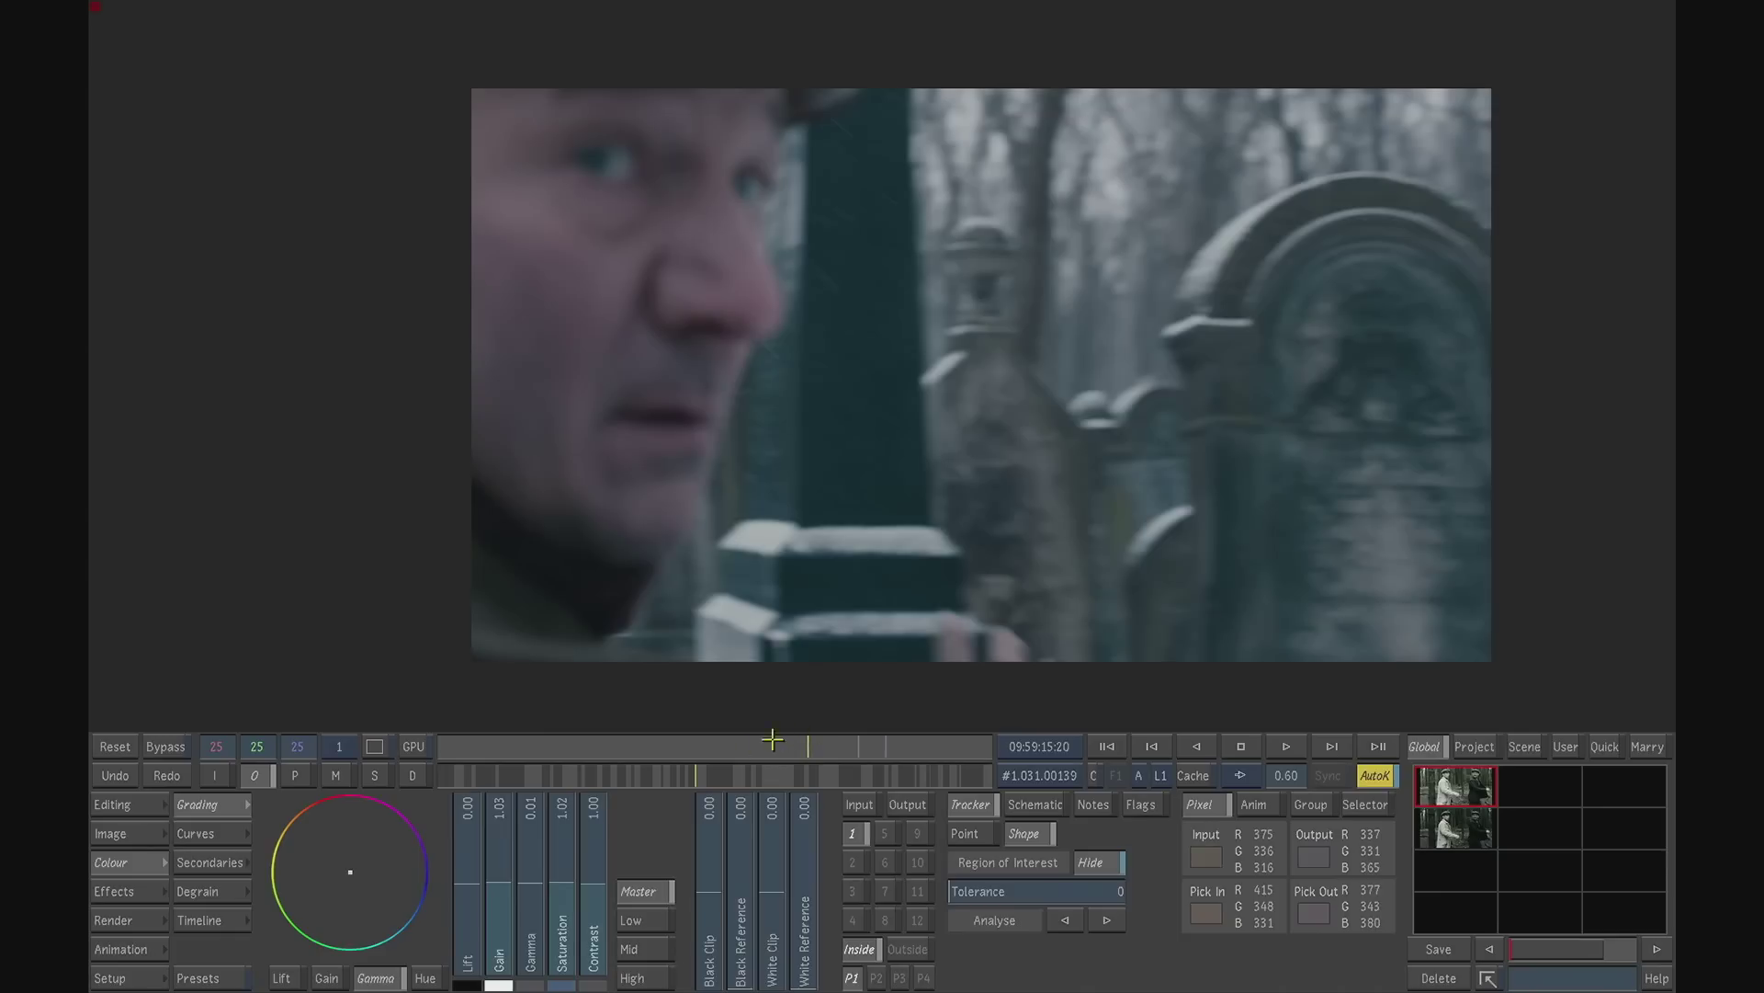
pyautogui.click(1285, 745)
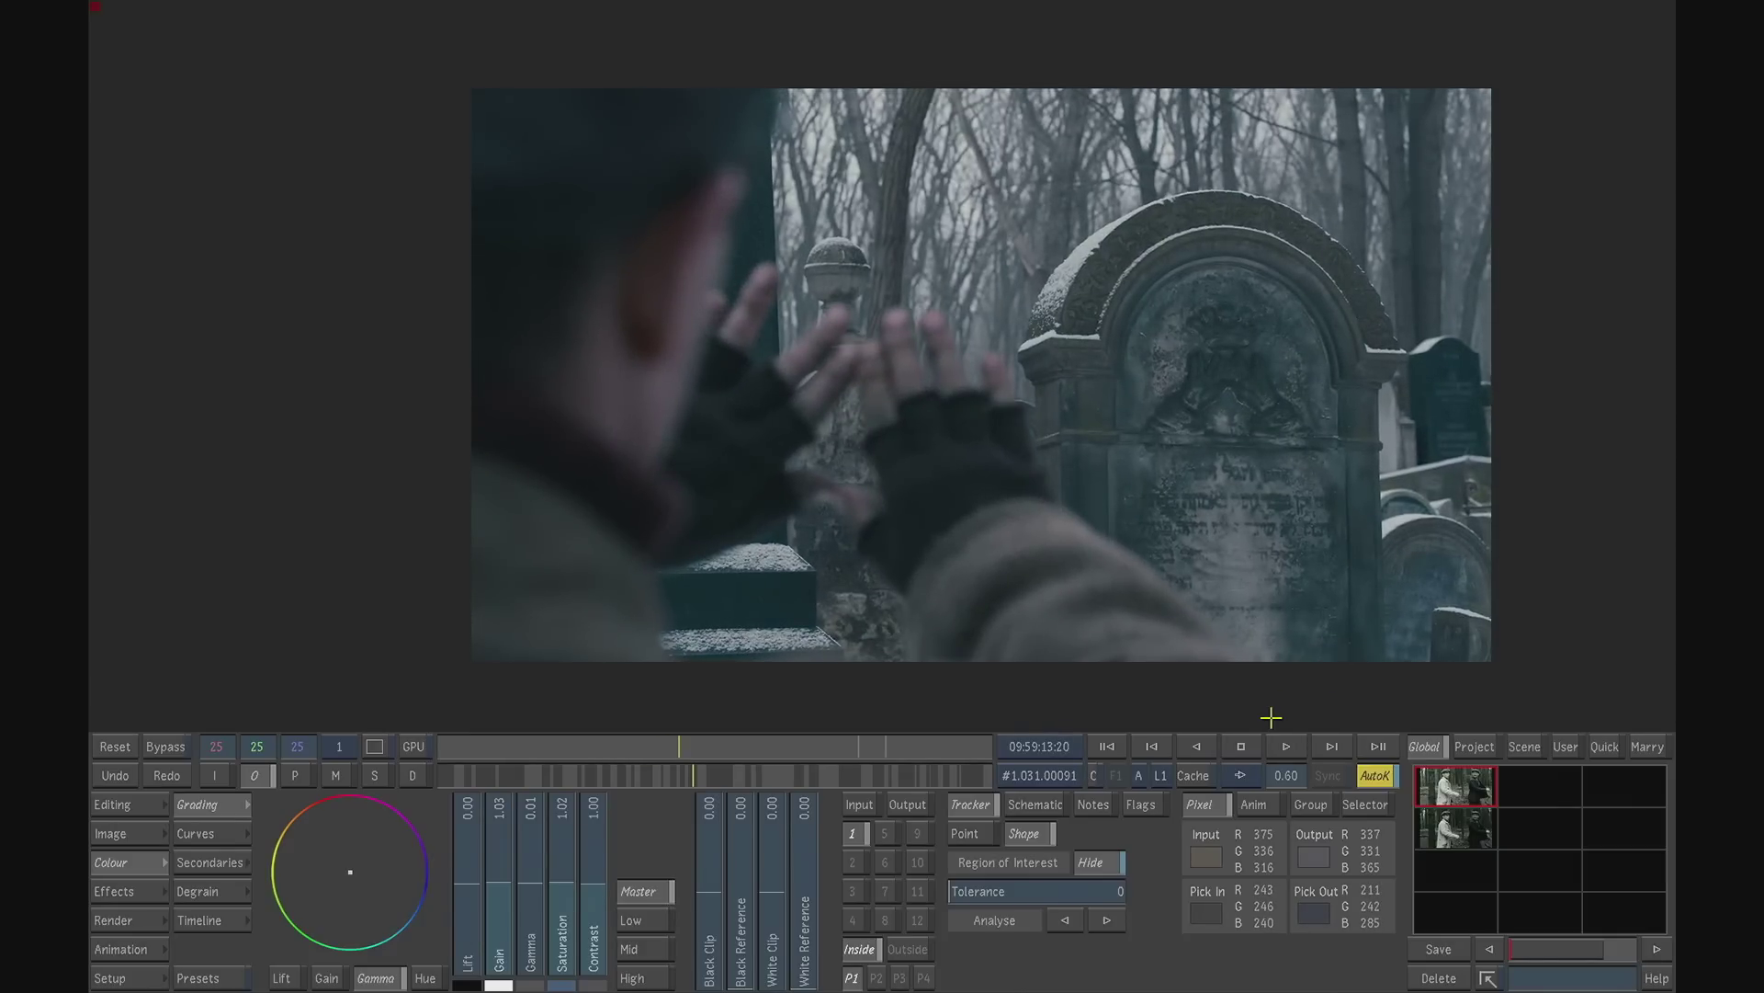
pyautogui.moveTo(696, 743); pyautogui.dragTo(840, 743)
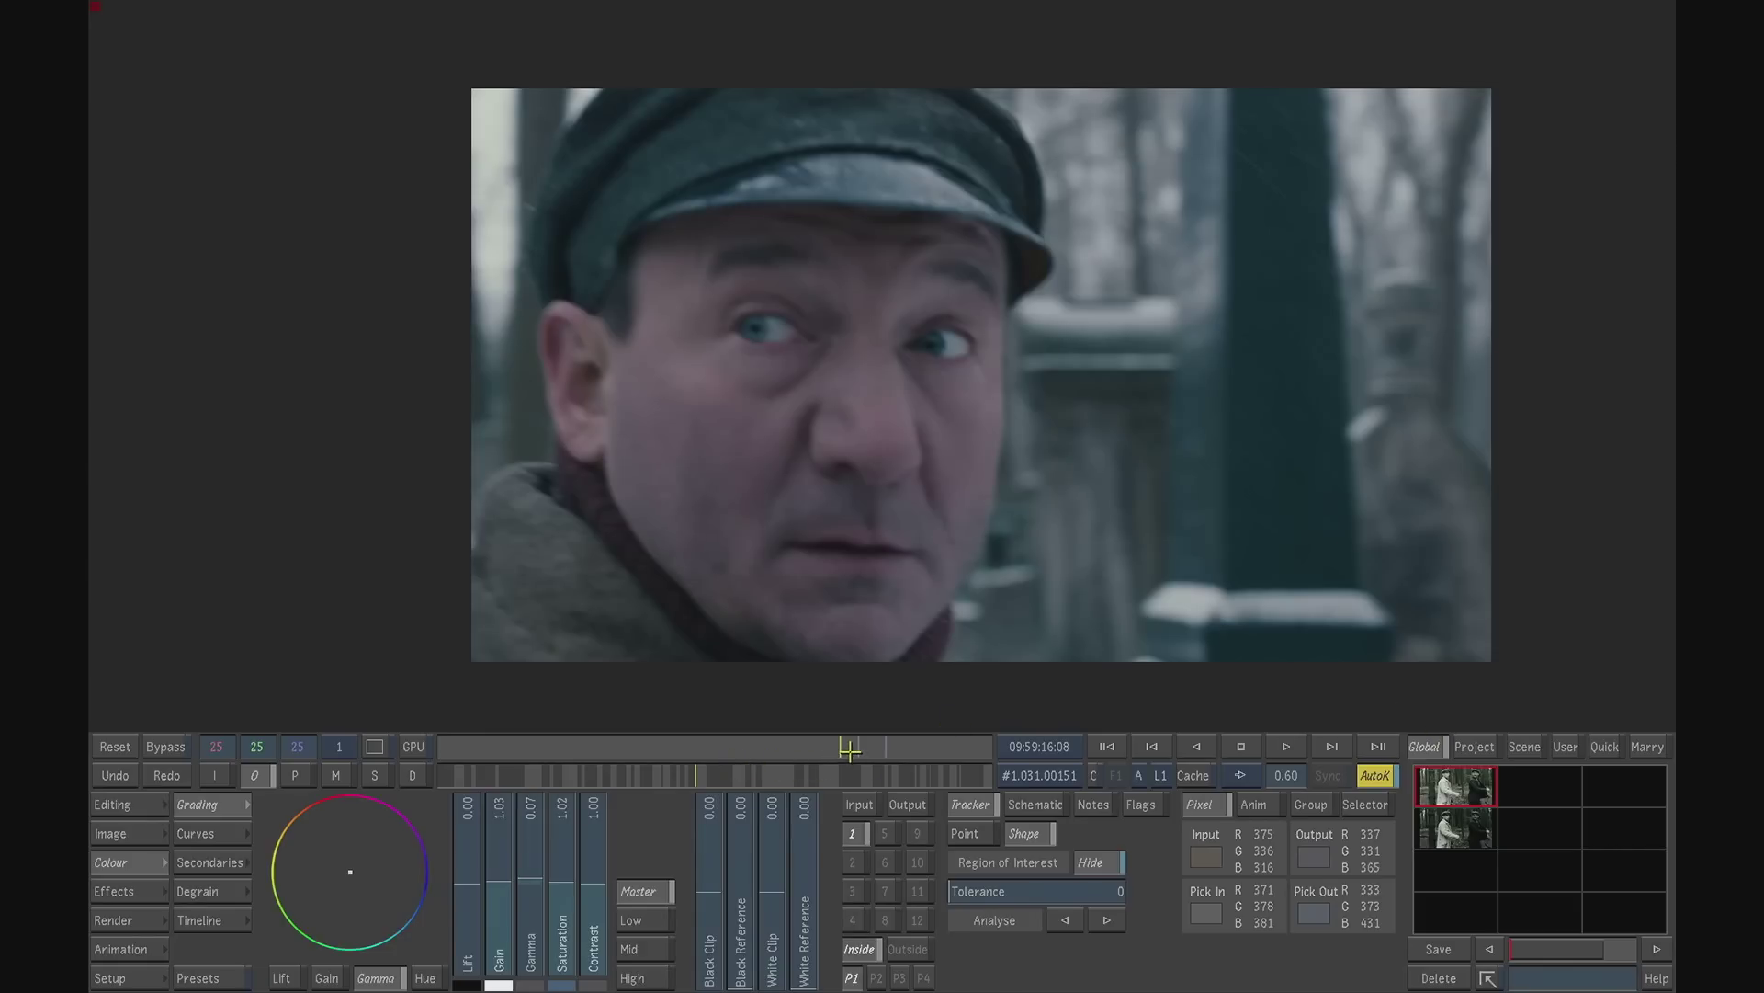
# - Turn off automatic keyframing and load the grd01 graded grade from MASTERS/hidden
pyautogui.click(1375, 779)
pyautogui.click(141, 978)
pyautogui.click(212, 804)
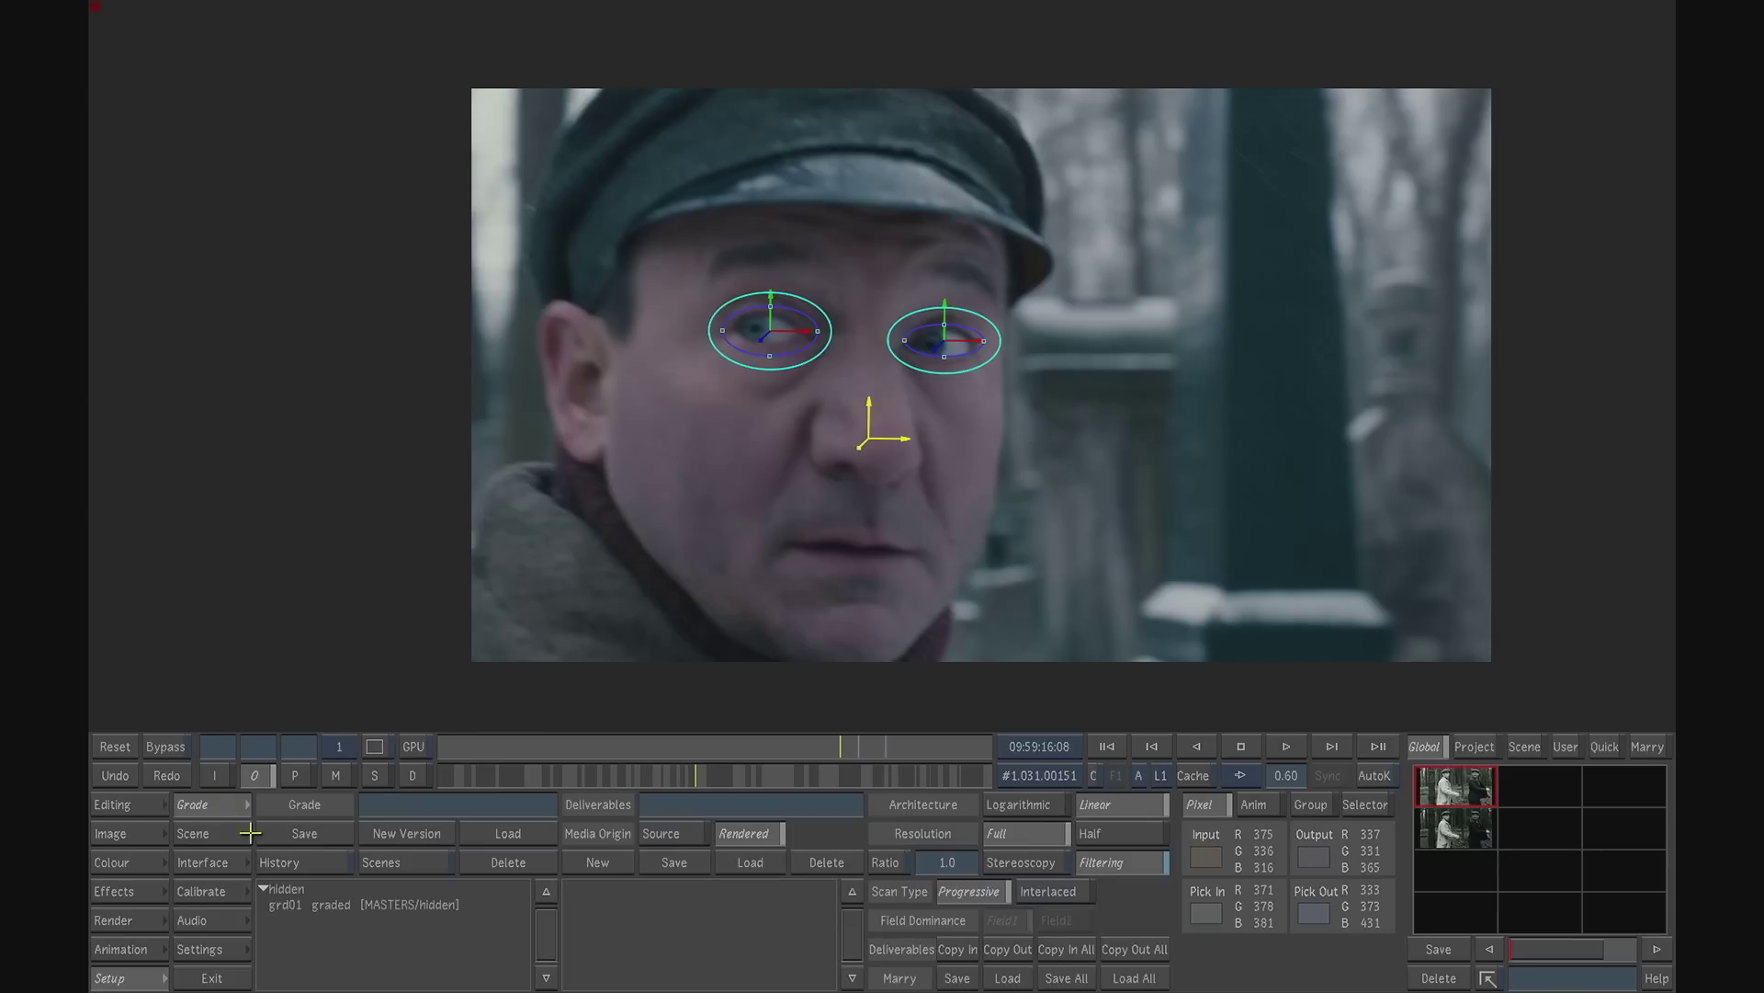
pyautogui.click(306, 908)
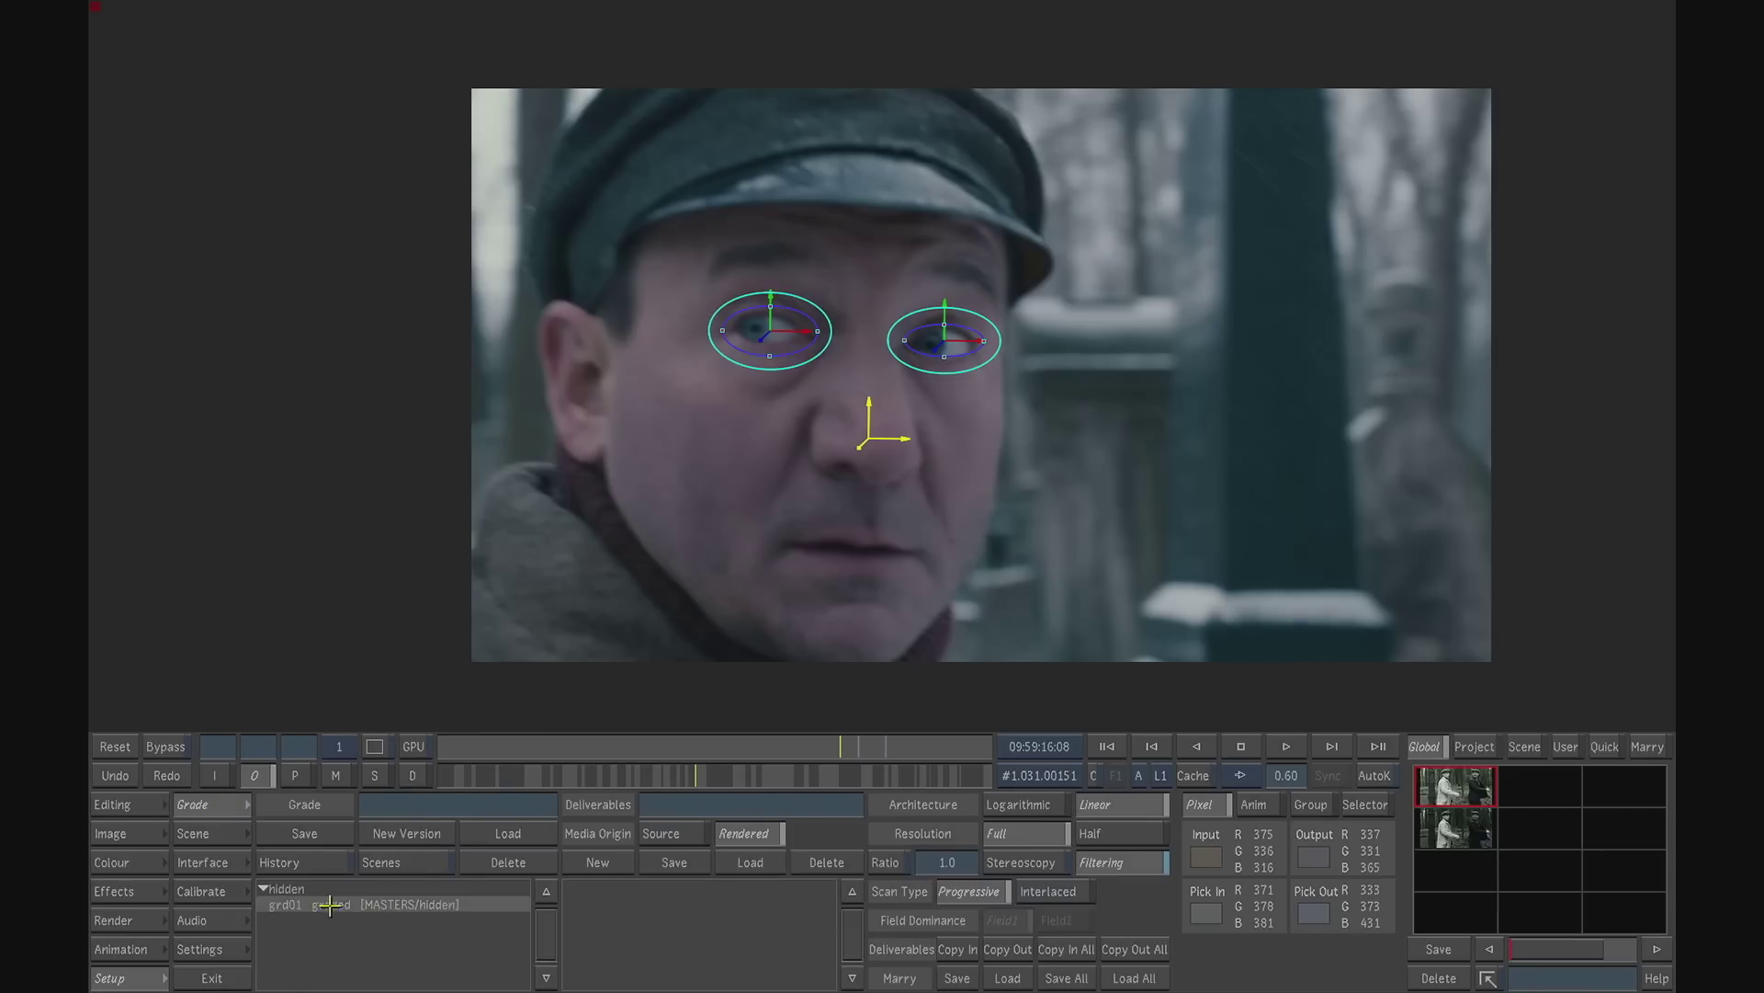
pyautogui.click(508, 833)
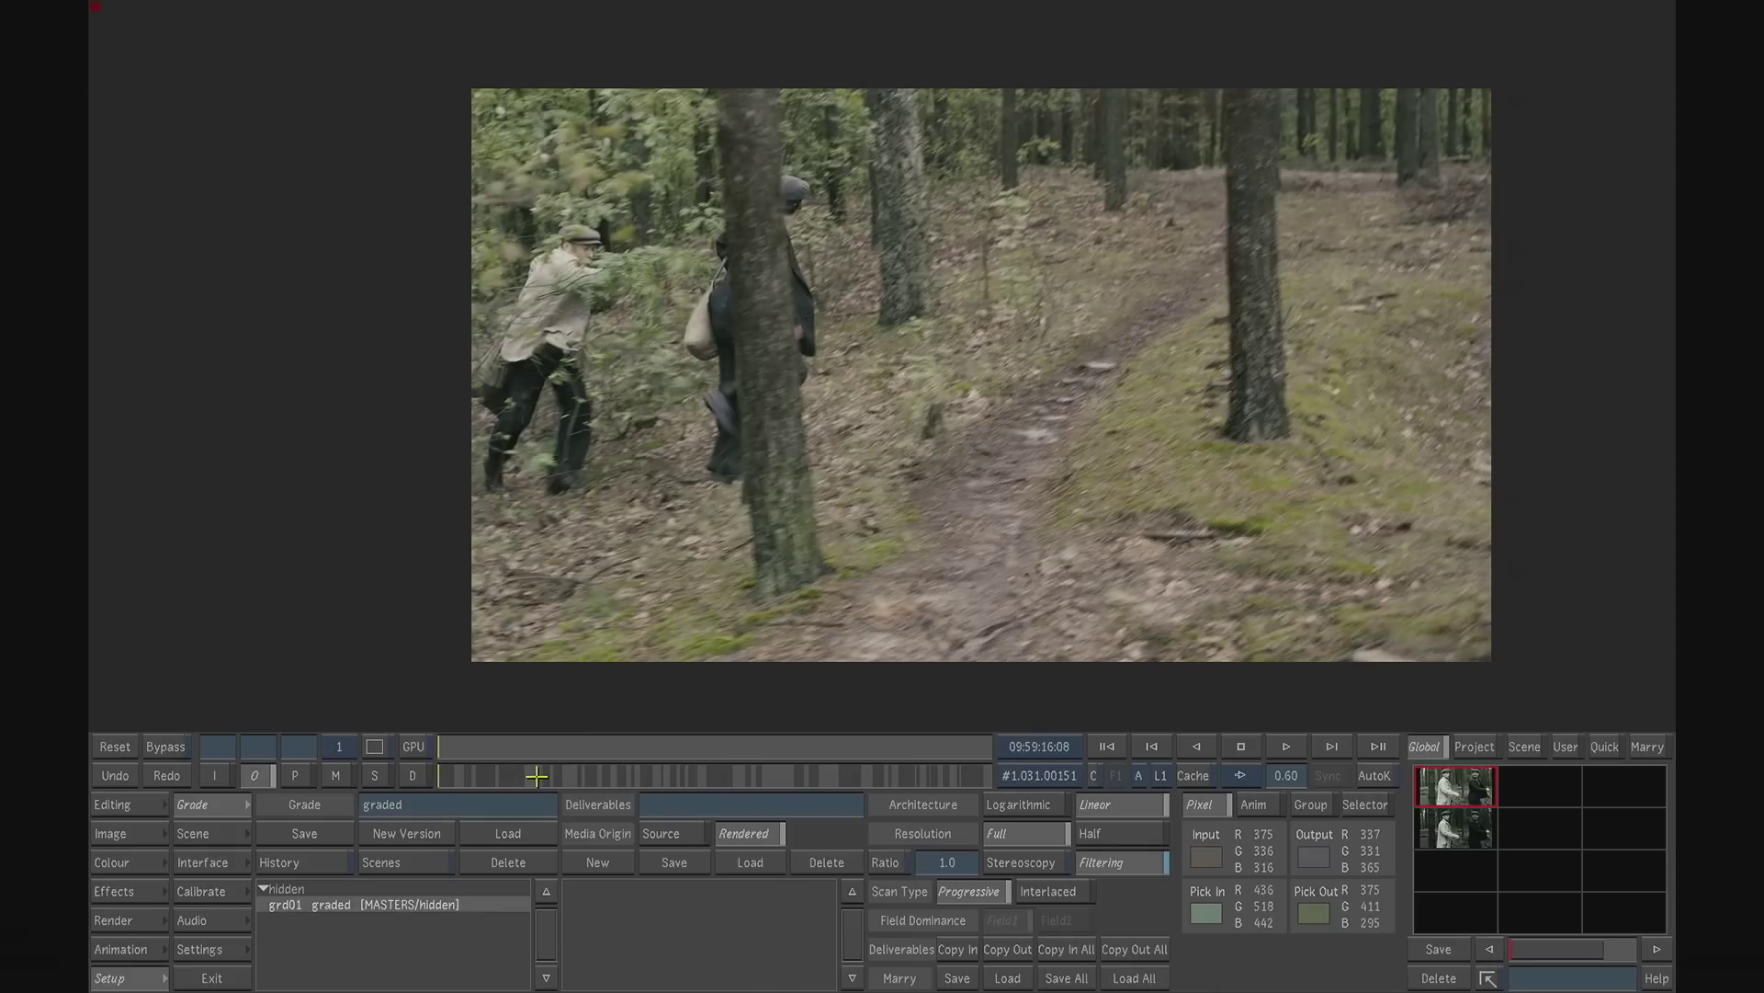
# - Play the dark lantern shot from its first frame and compare it with the grade bypassed and active
pyautogui.click(502, 779)
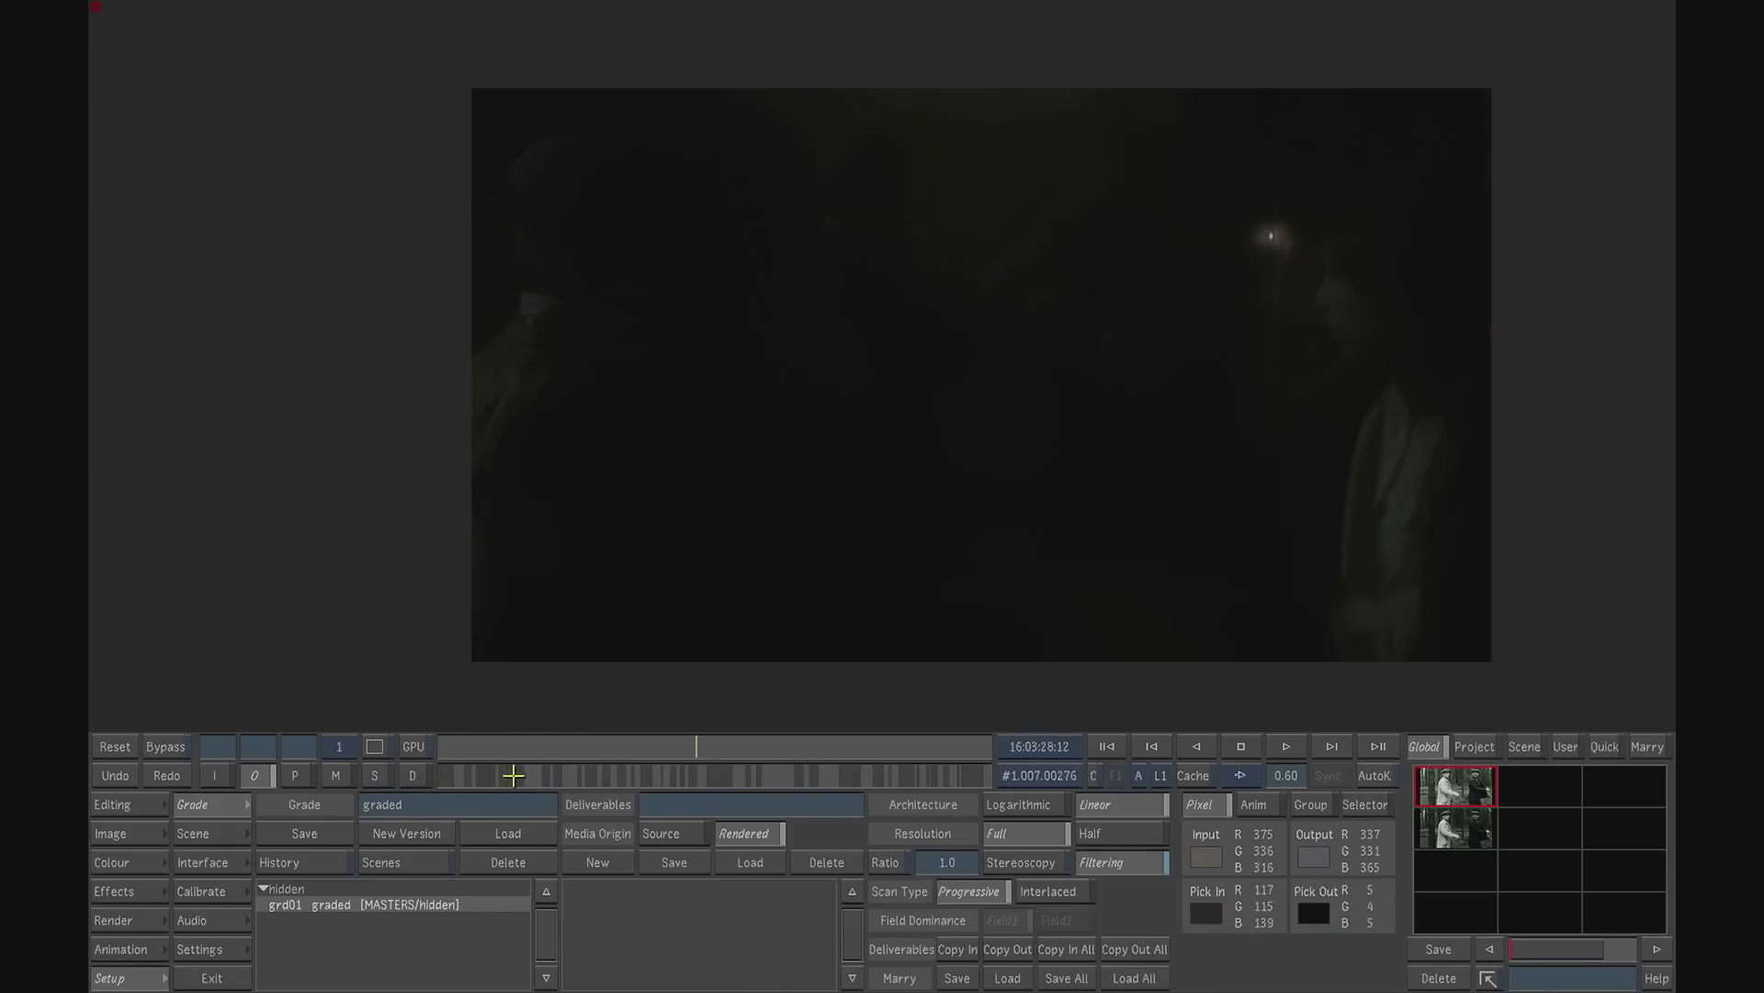
pyautogui.moveTo(930, 672)
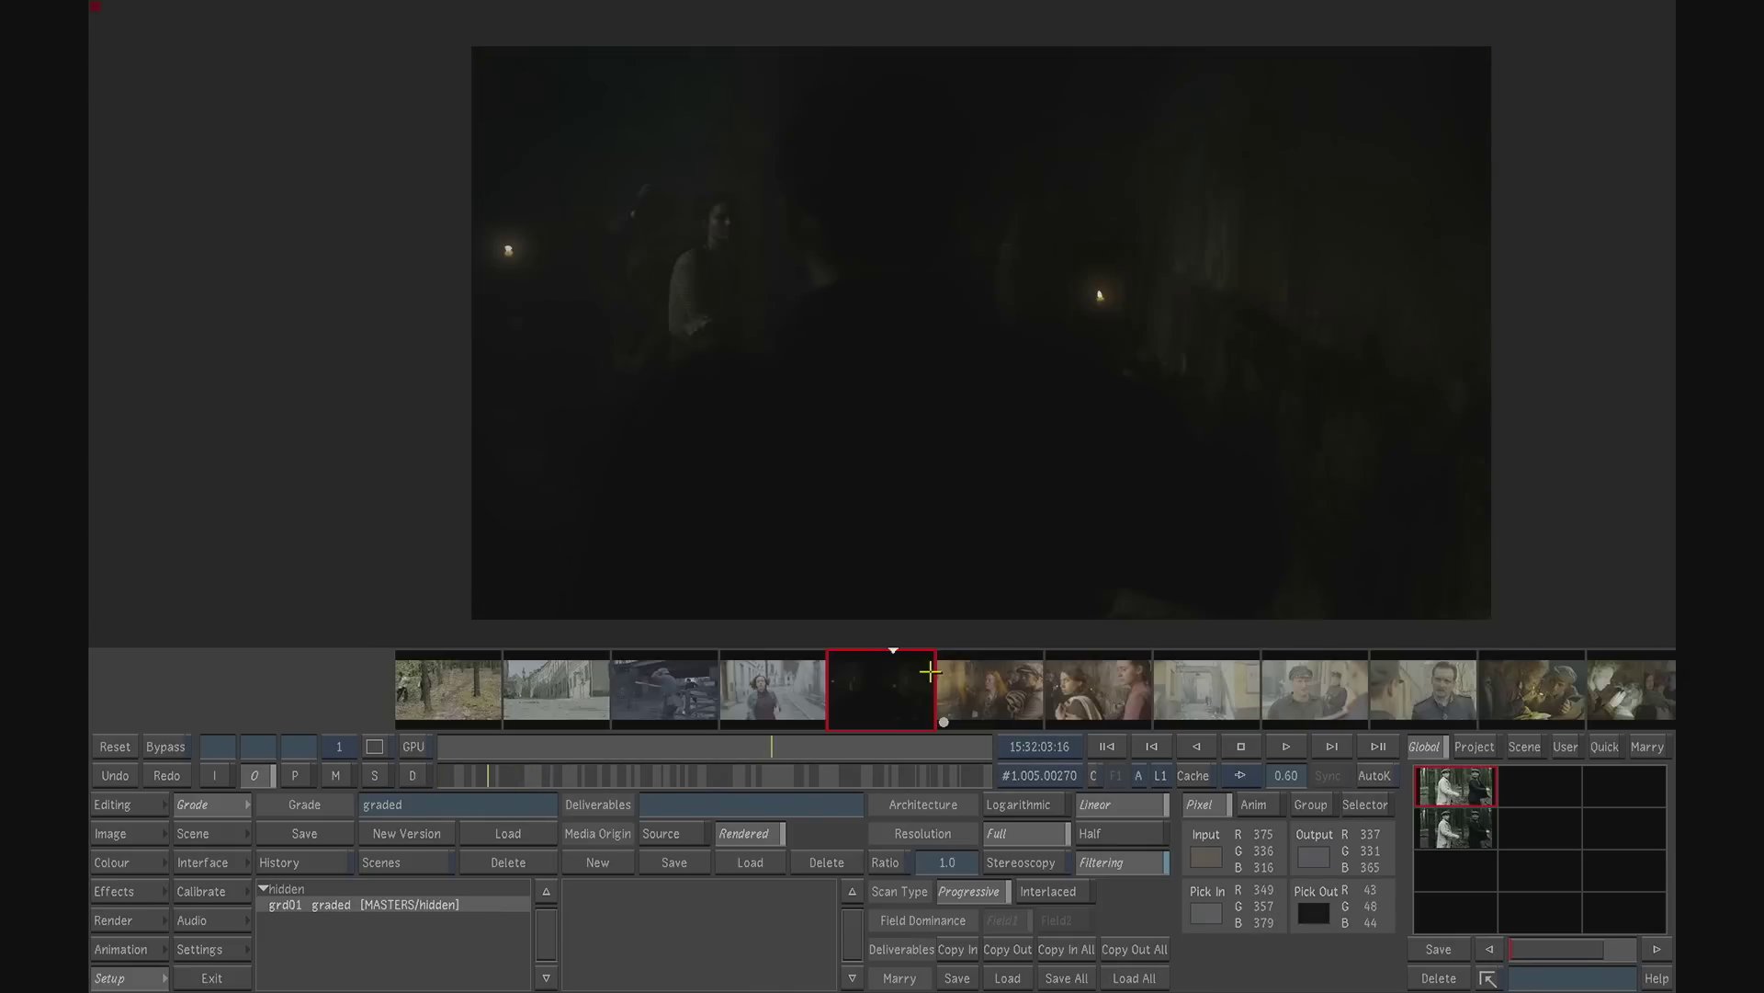
pyautogui.click(1120, 754)
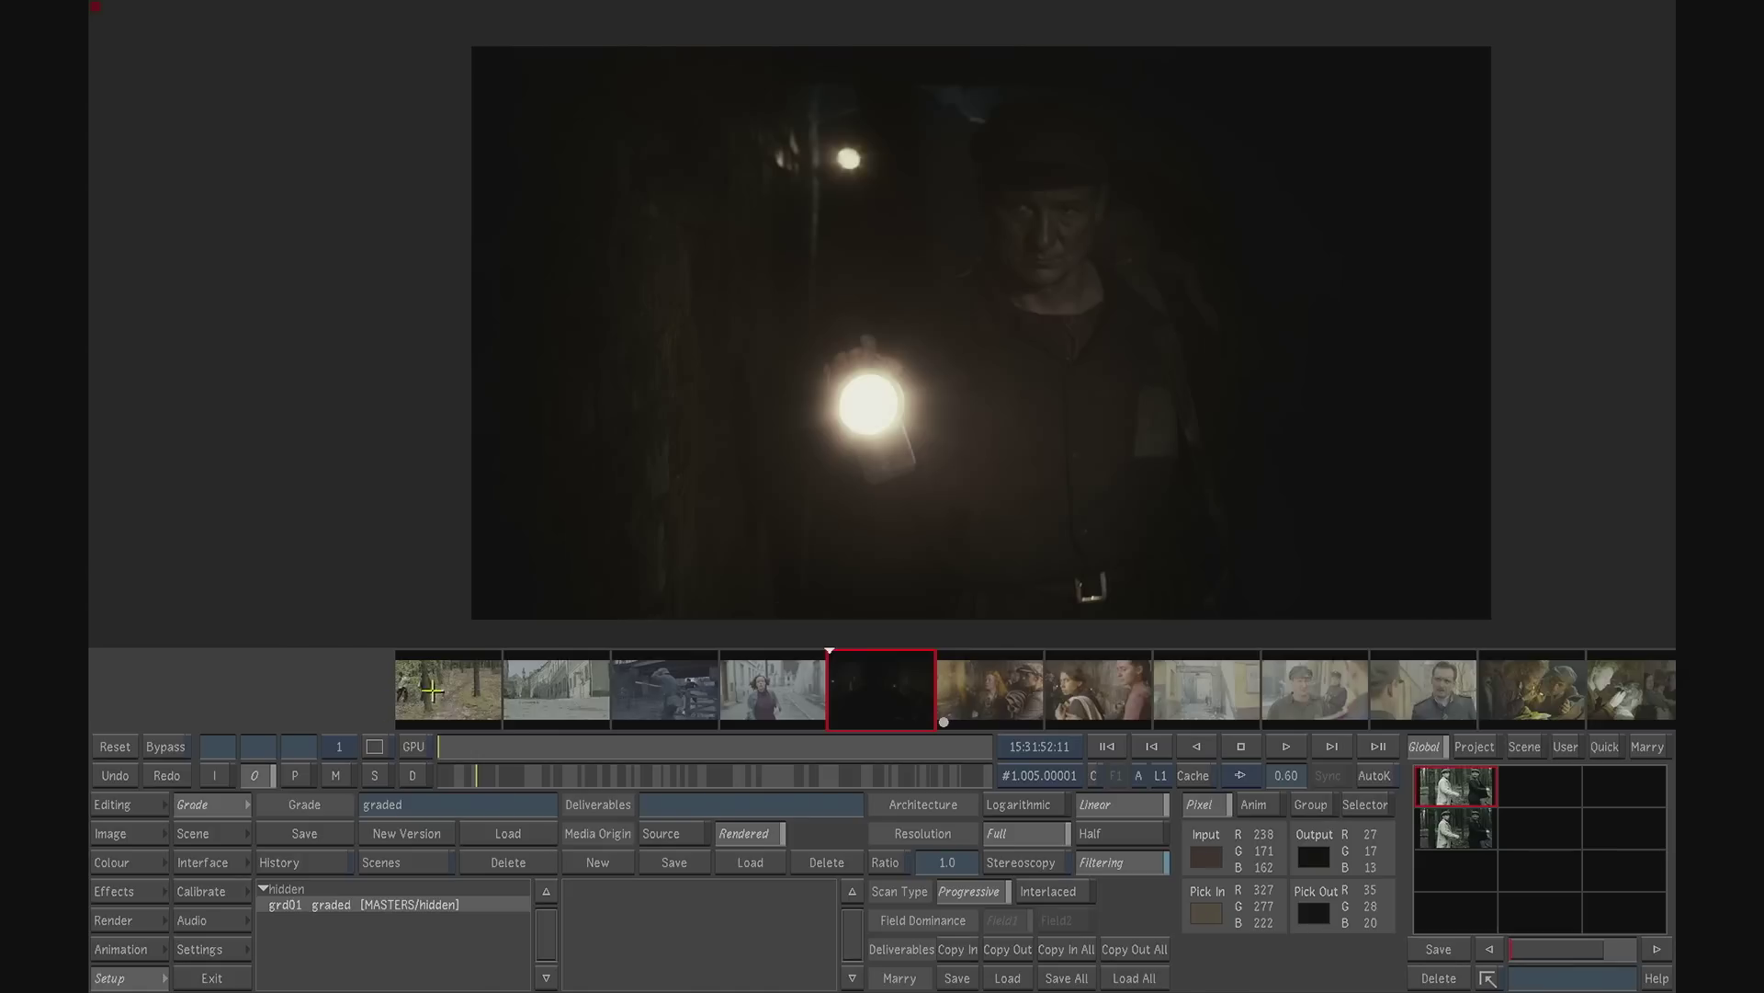
pyautogui.click(166, 747)
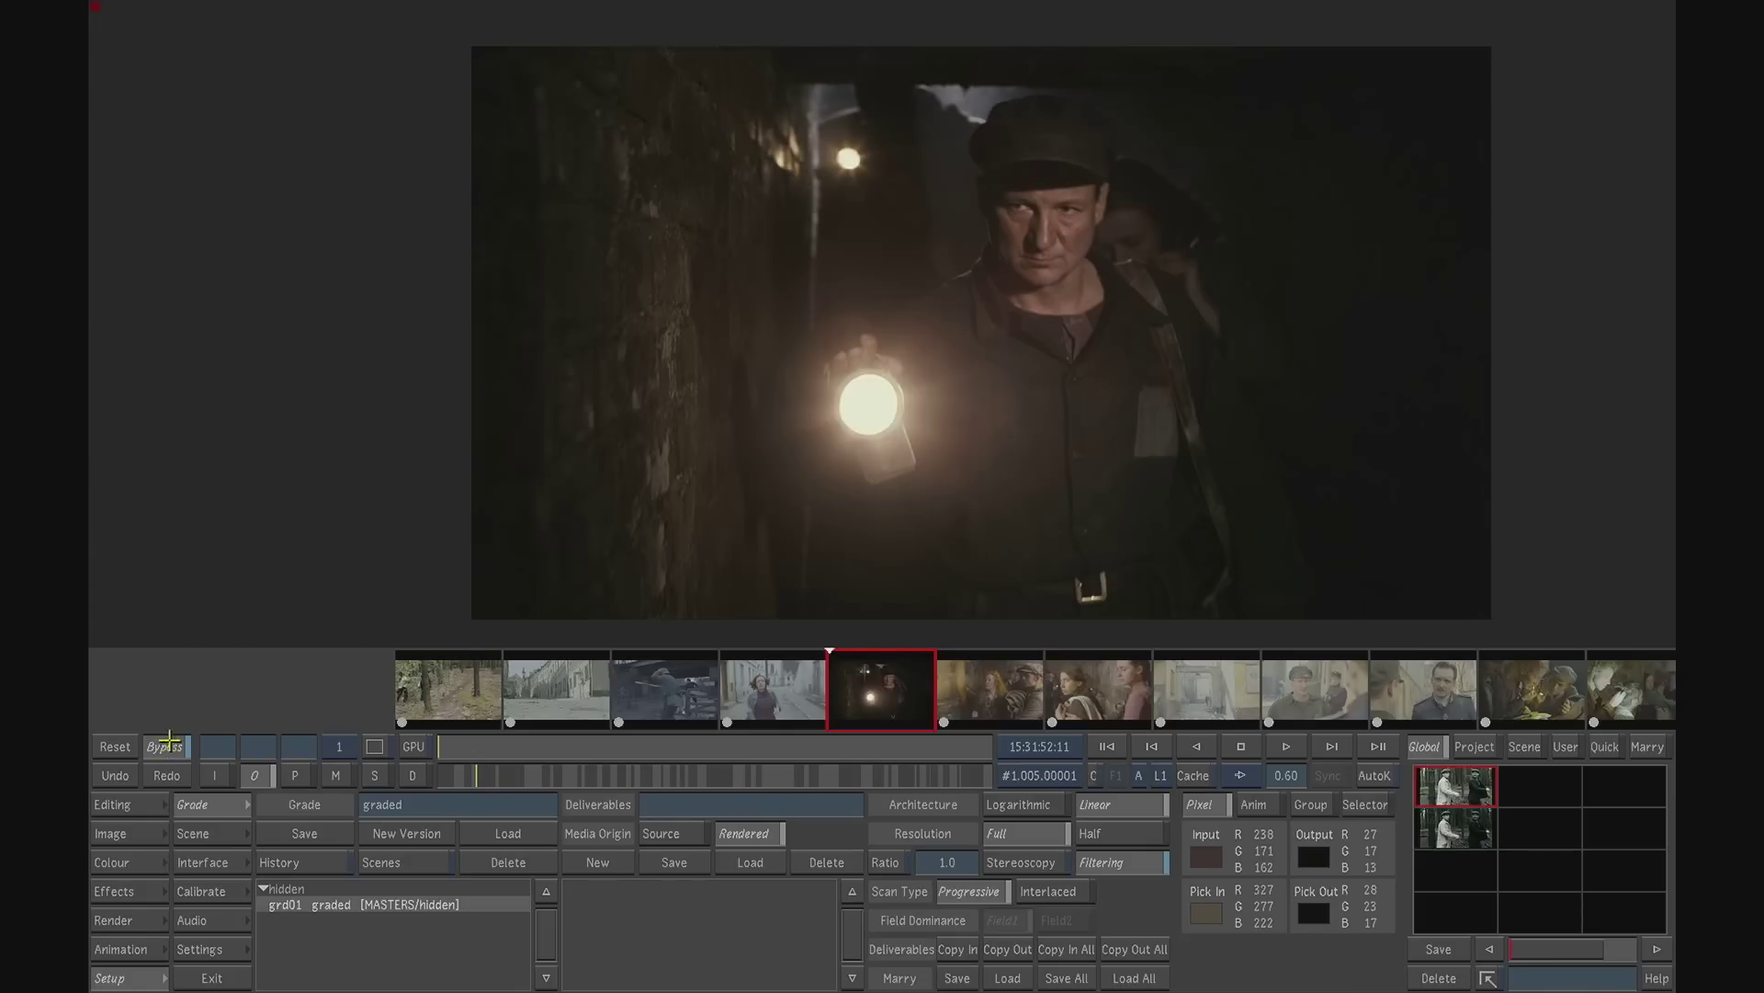
pyautogui.click(1287, 746)
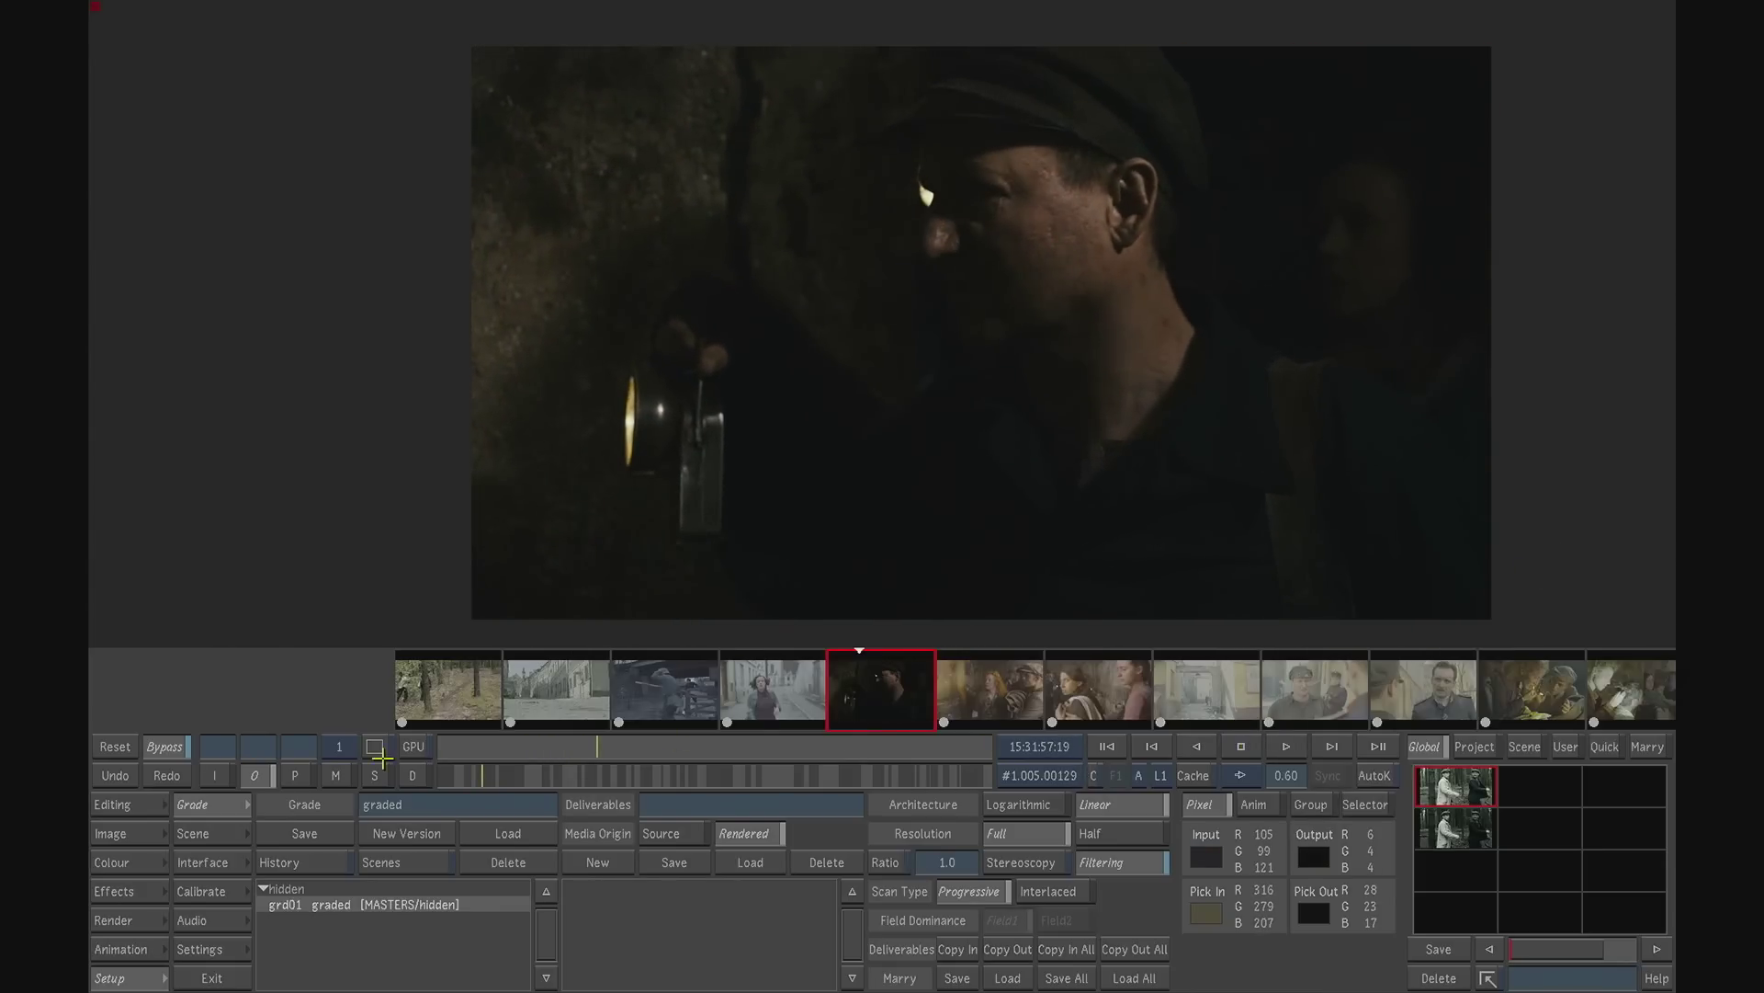
pyautogui.click(165, 746)
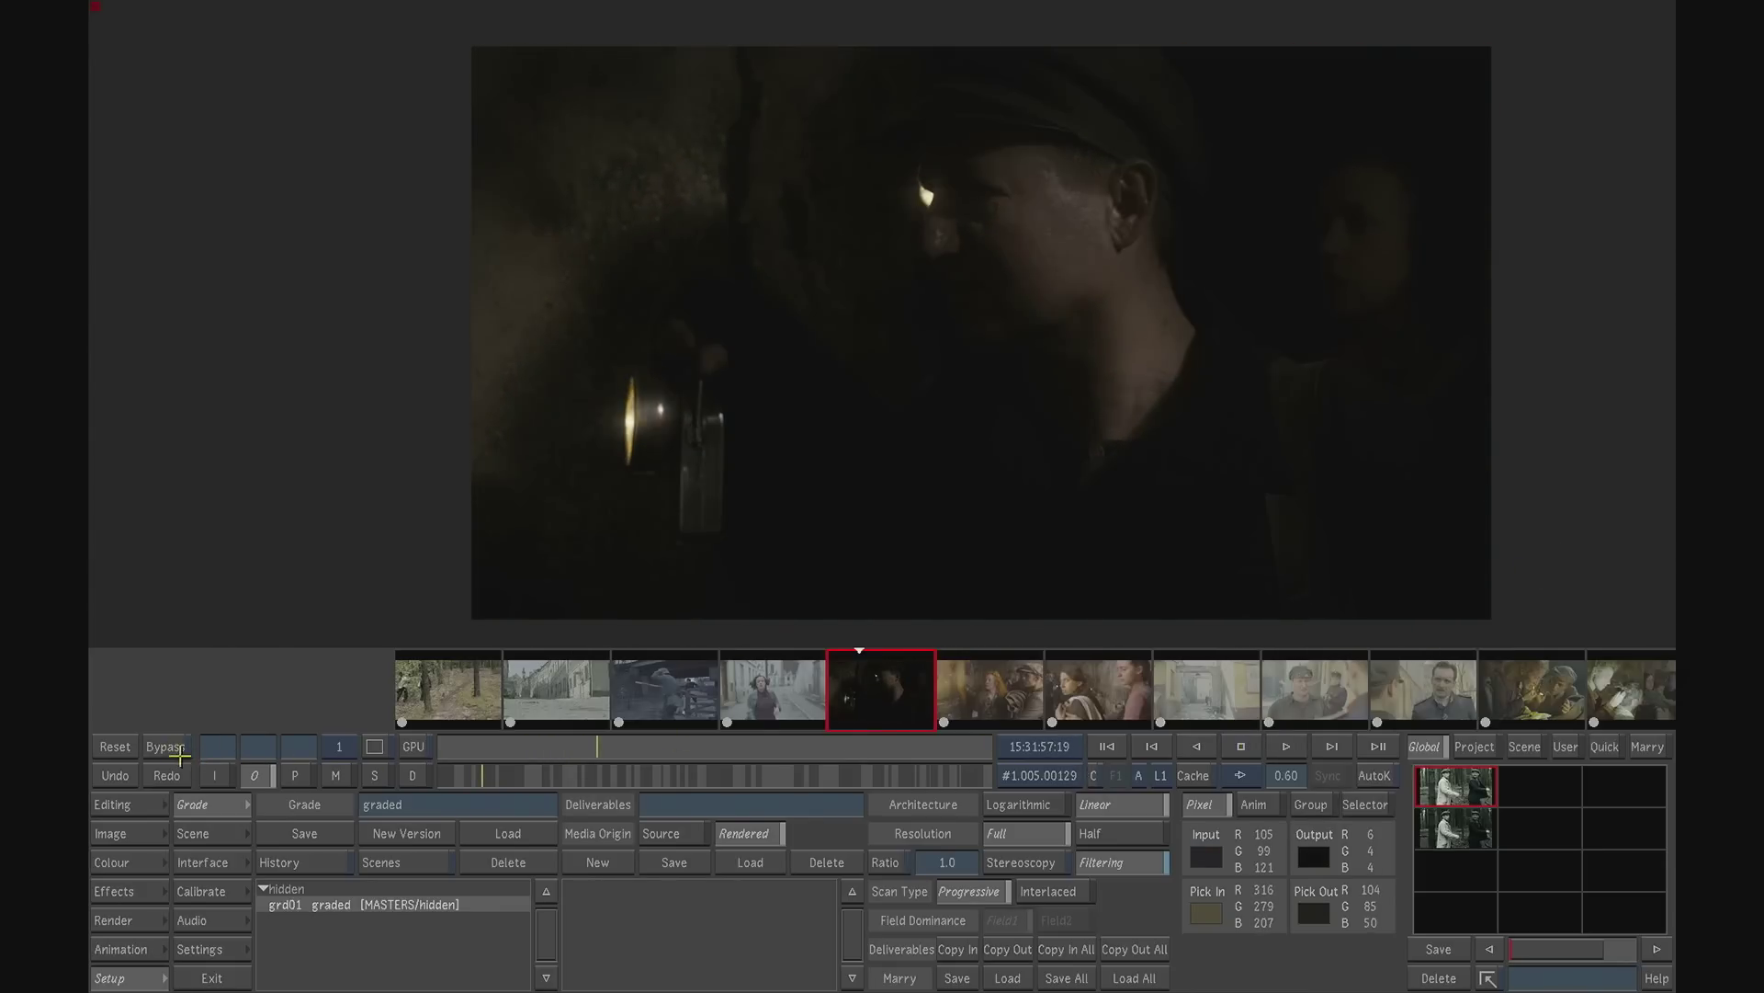
# - Examine the lantern shot's primary input grade and scrub across its keyframes
pyautogui.click(114, 862)
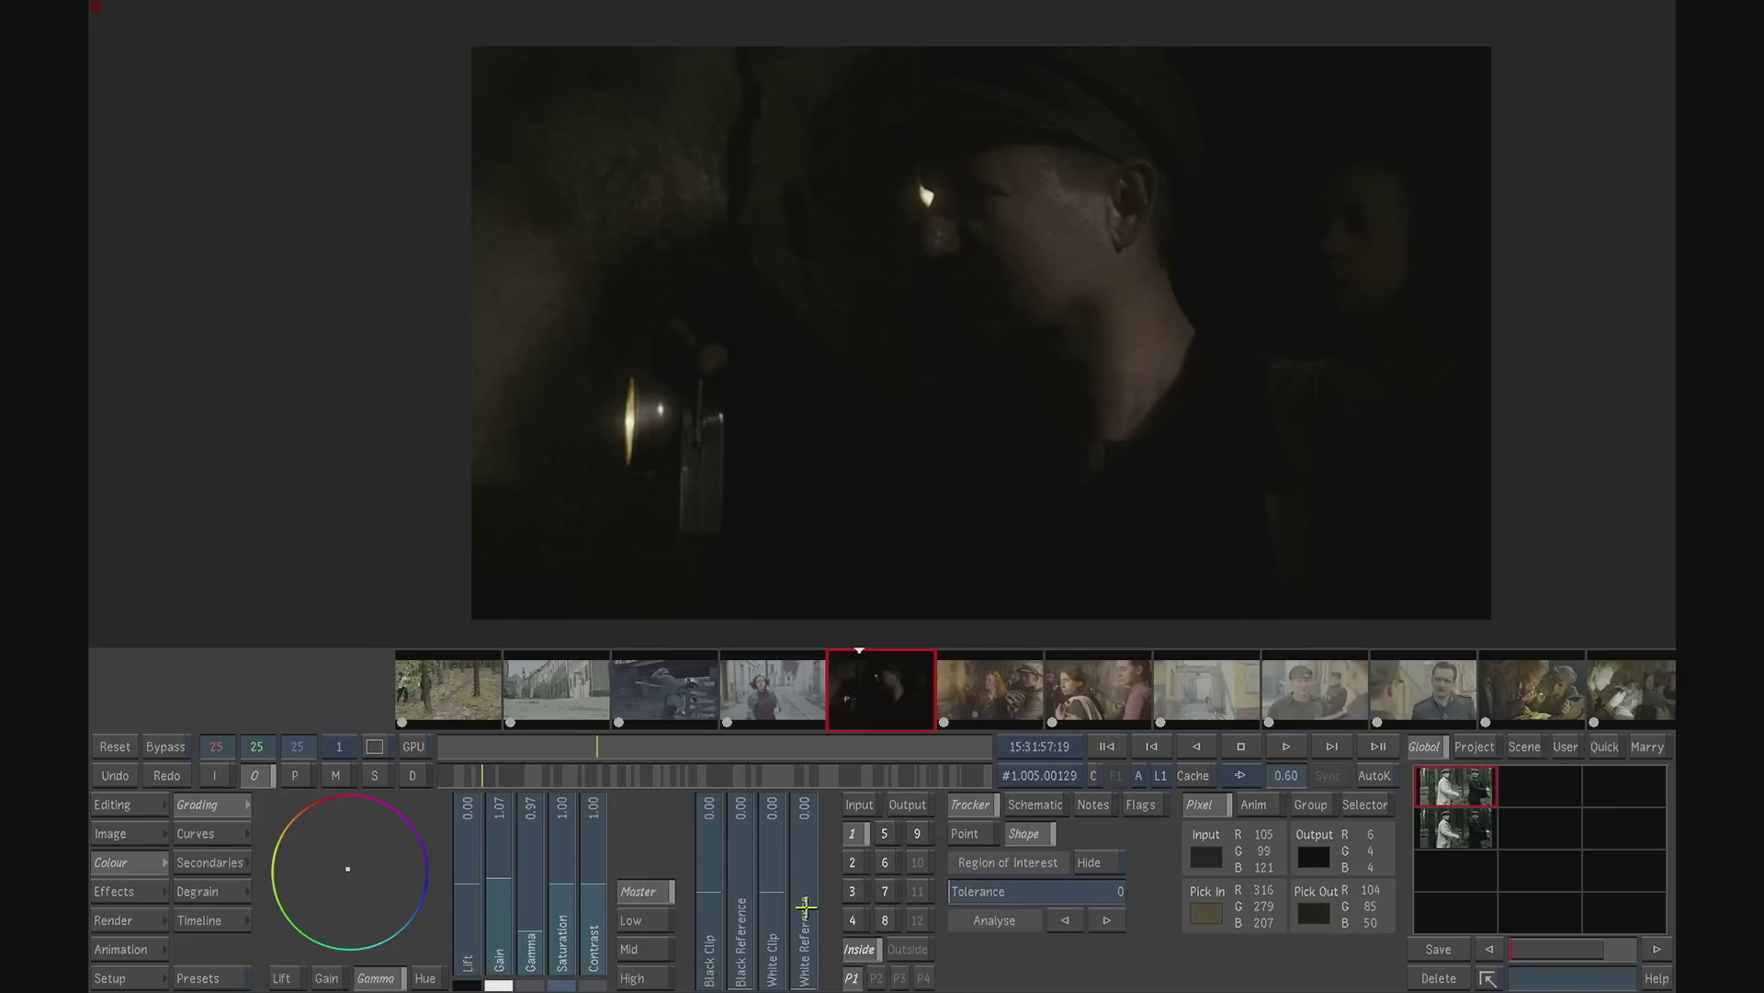
pyautogui.moveTo(590, 749); pyautogui.dragTo(744, 749)
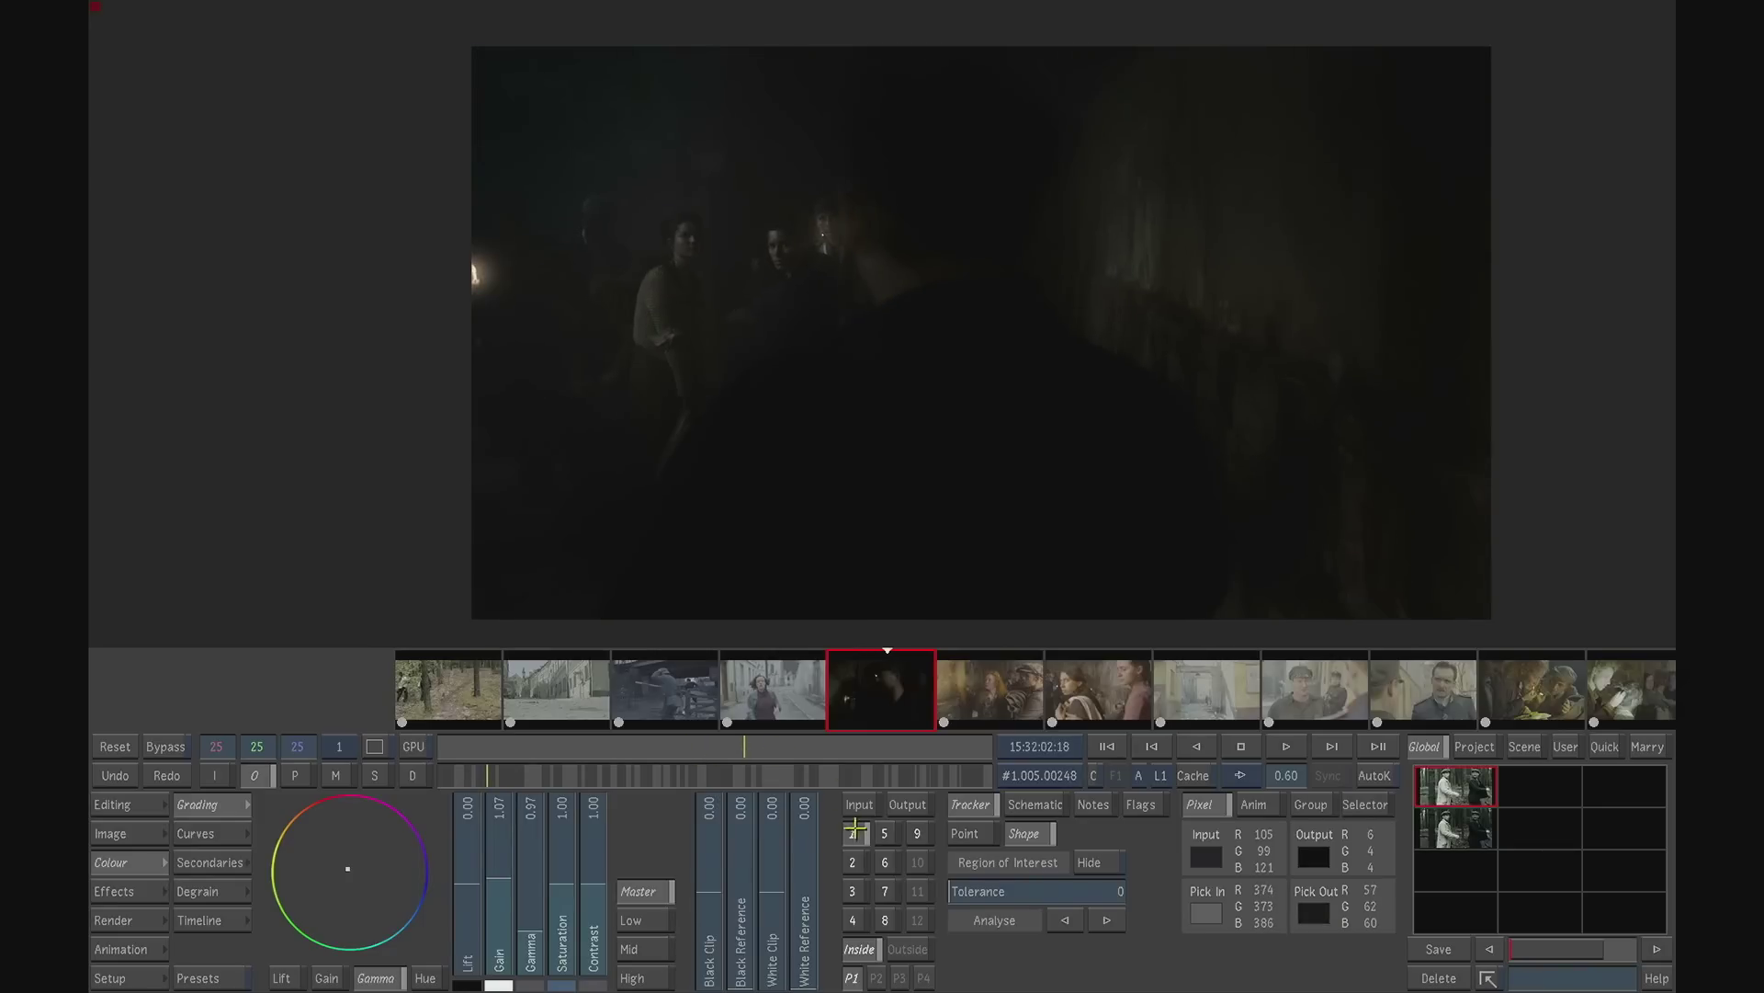
pyautogui.click(854, 832)
pyautogui.moveTo(459, 750); pyautogui.dragTo(803, 745)
pyautogui.moveTo(846, 746)
pyautogui.mouseDown()
pyautogui.moveTo(983, 743)
pyautogui.moveTo(496, 743)
pyautogui.moveTo(839, 746)
pyautogui.moveTo(730, 752)
pyautogui.mouseUp()
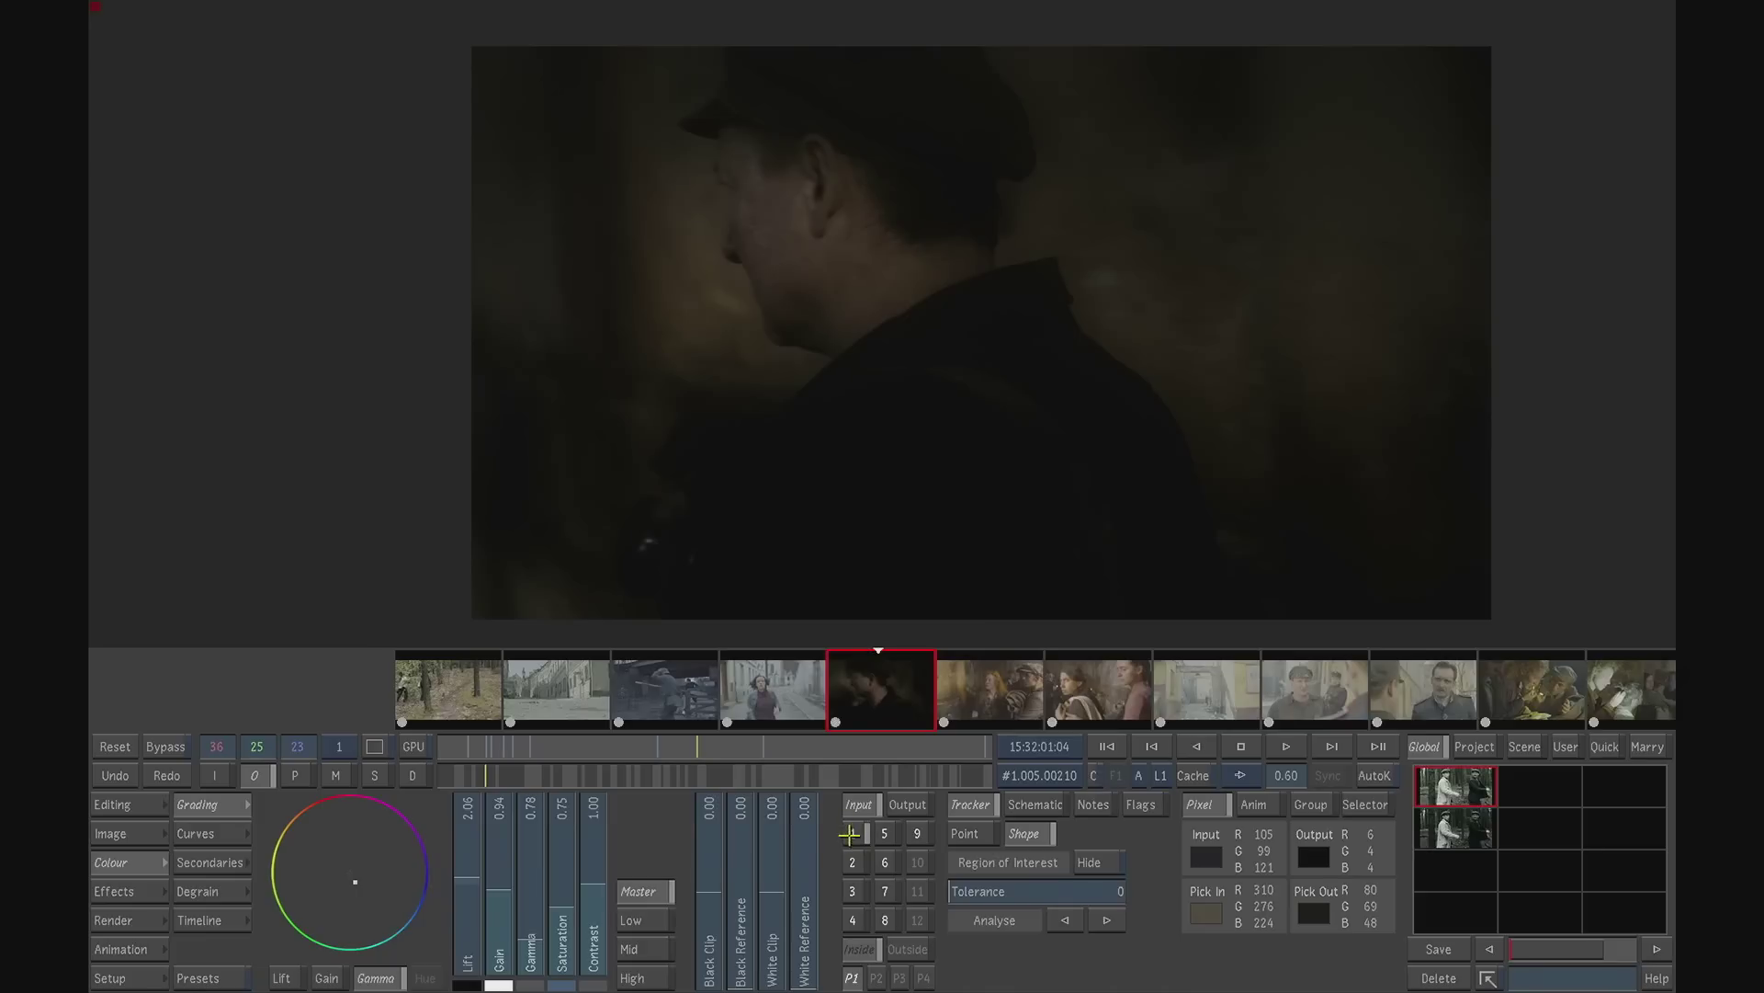
# - View the mattes of secondaries 1 and 2 while scrubbing the lantern shot, finishing on the output image
pyautogui.click(851, 834)
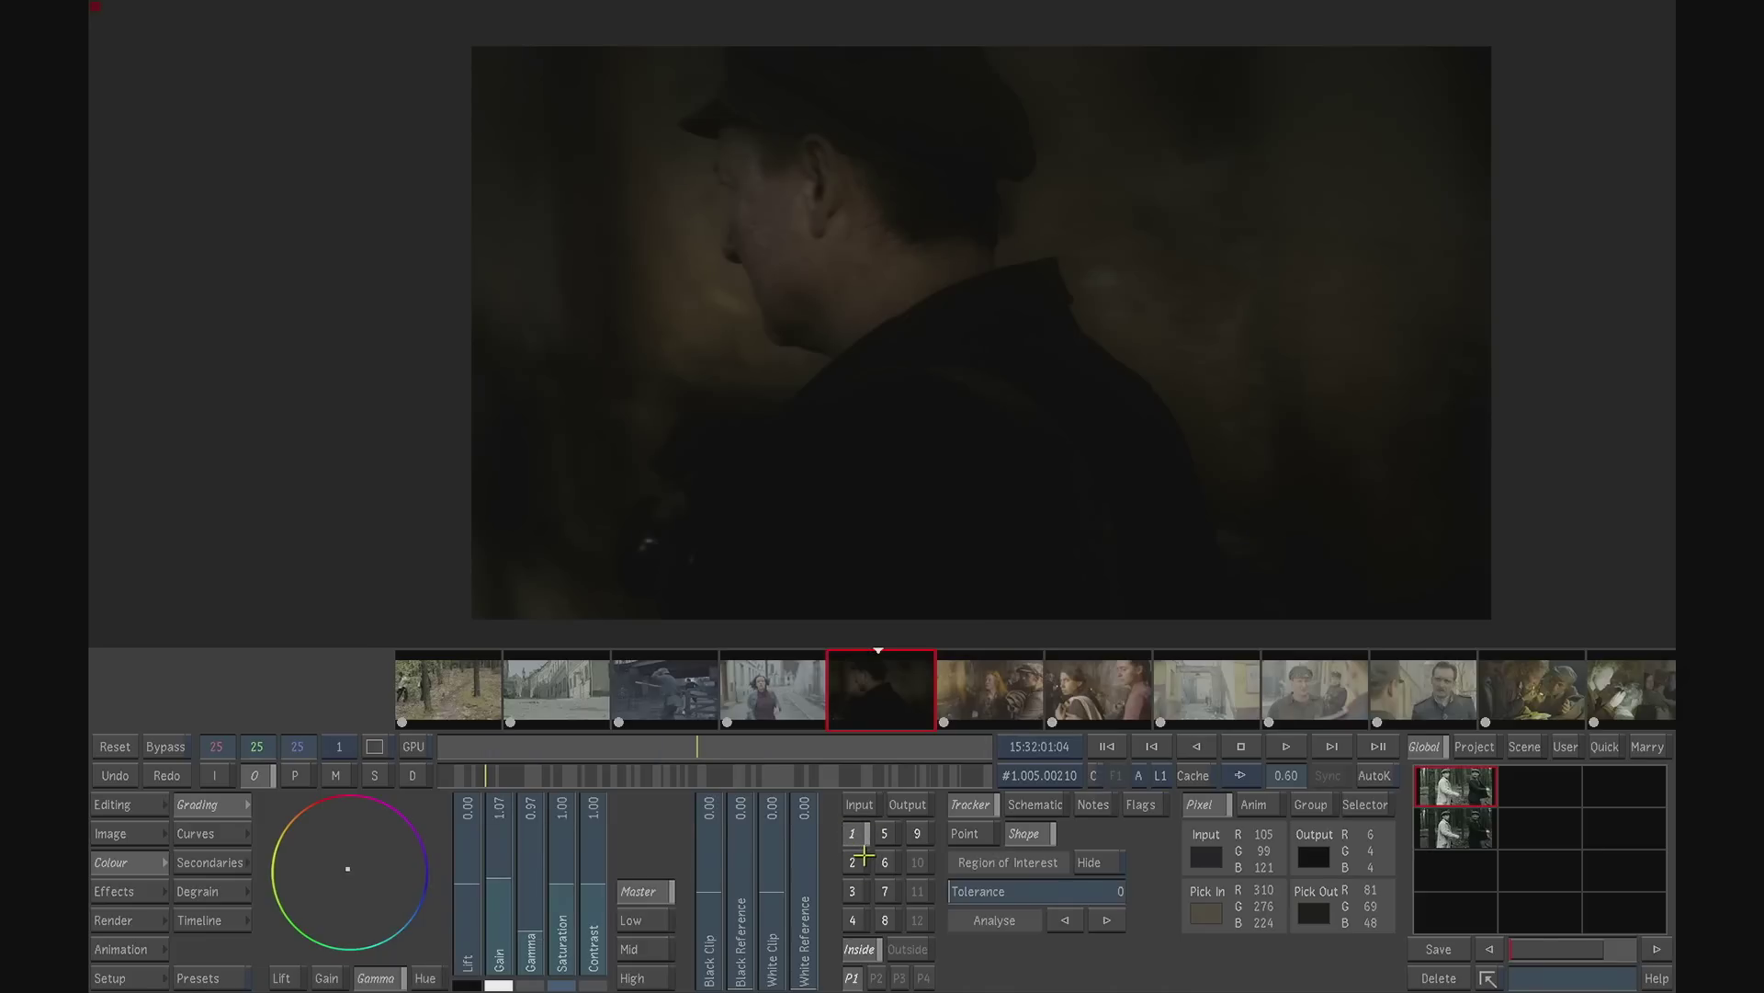
pyautogui.click(337, 776)
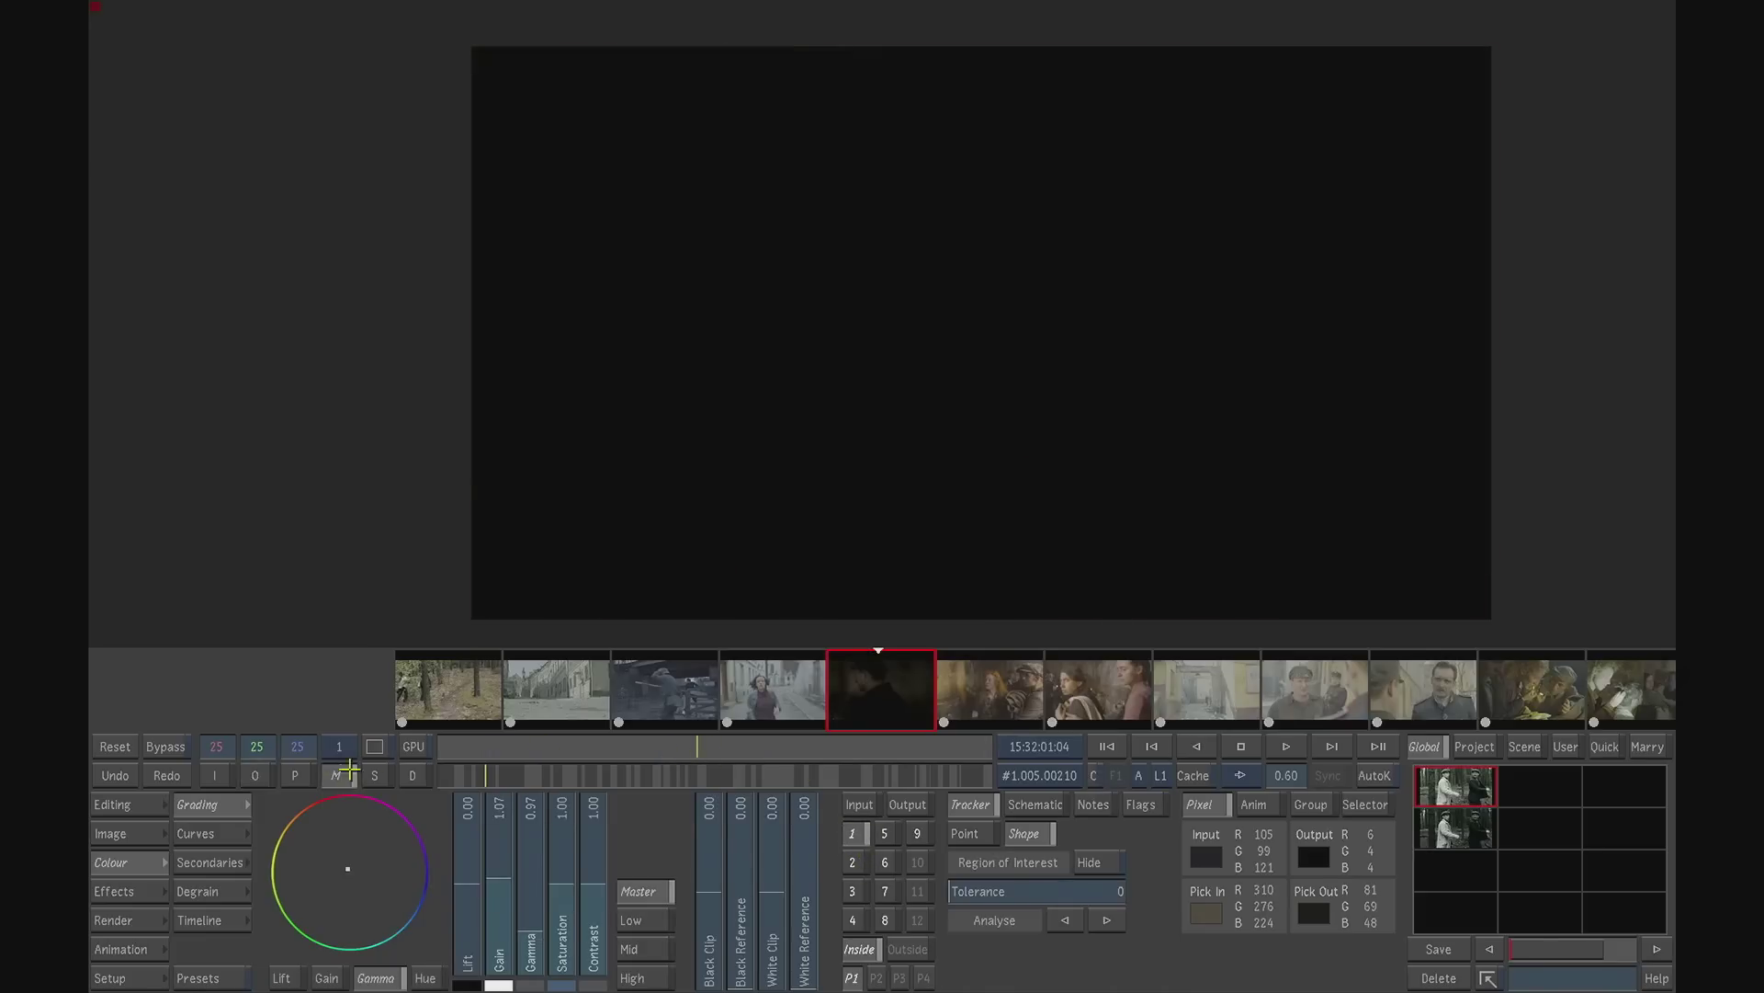
pyautogui.click(855, 866)
pyautogui.moveTo(717, 754); pyautogui.dragTo(783, 665)
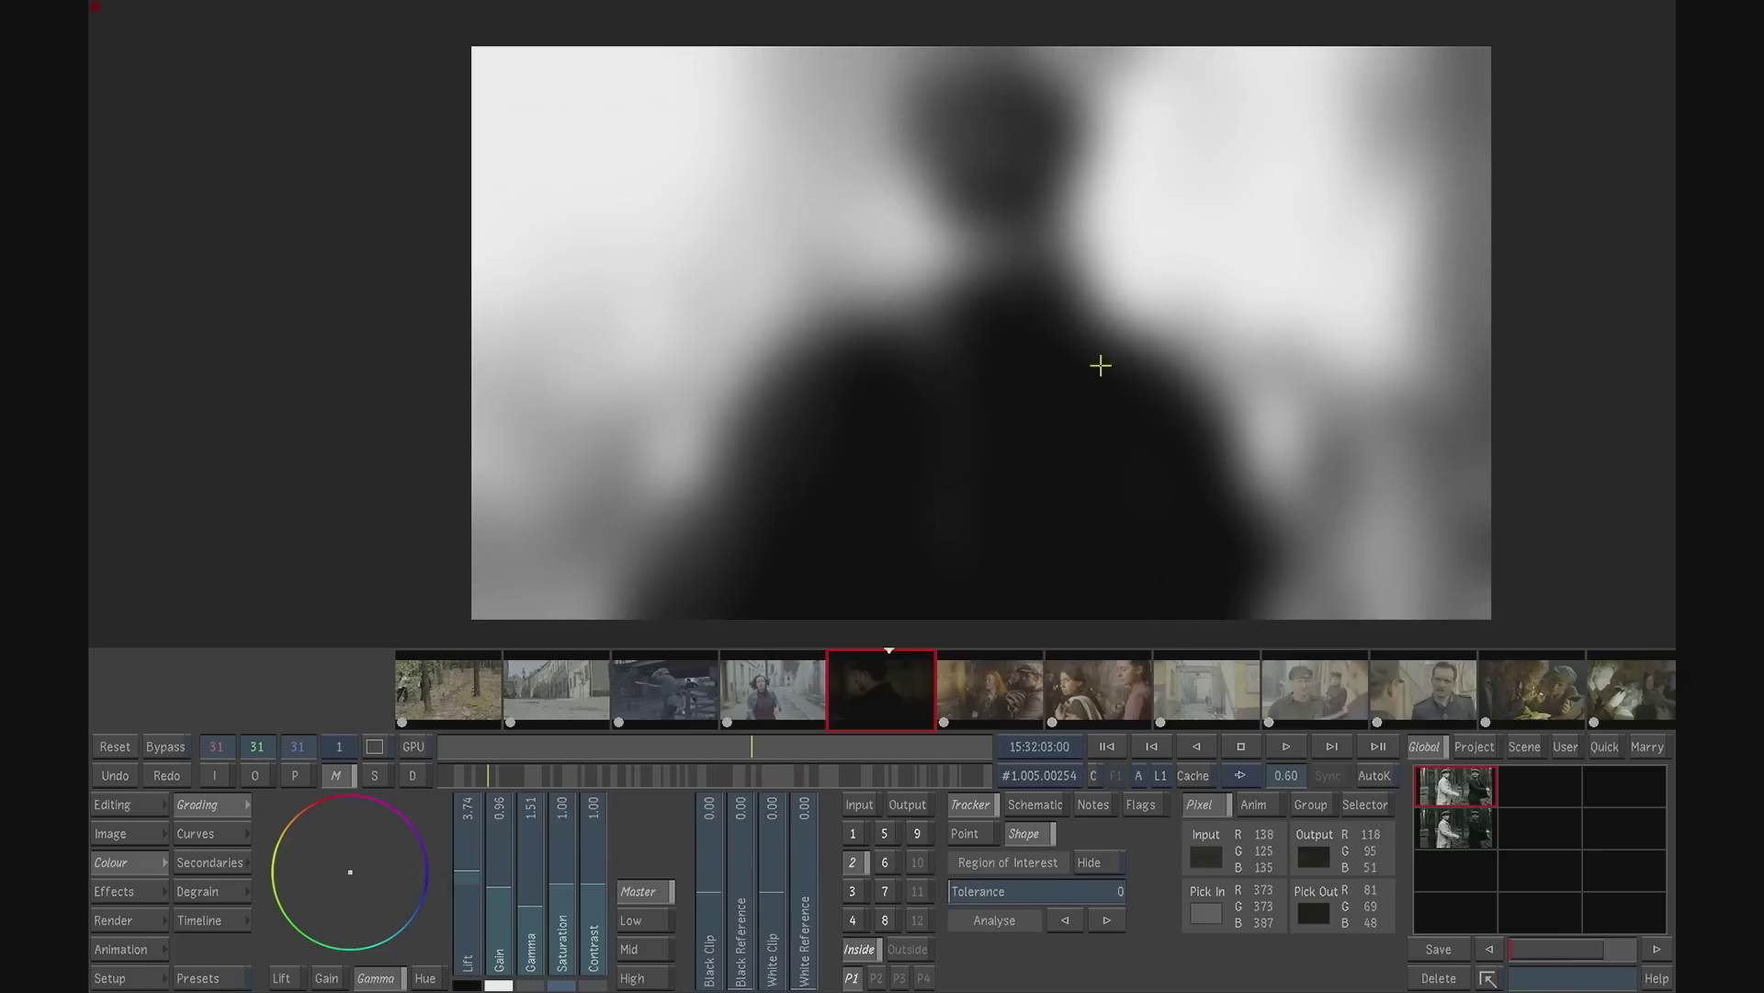
pyautogui.click(266, 770)
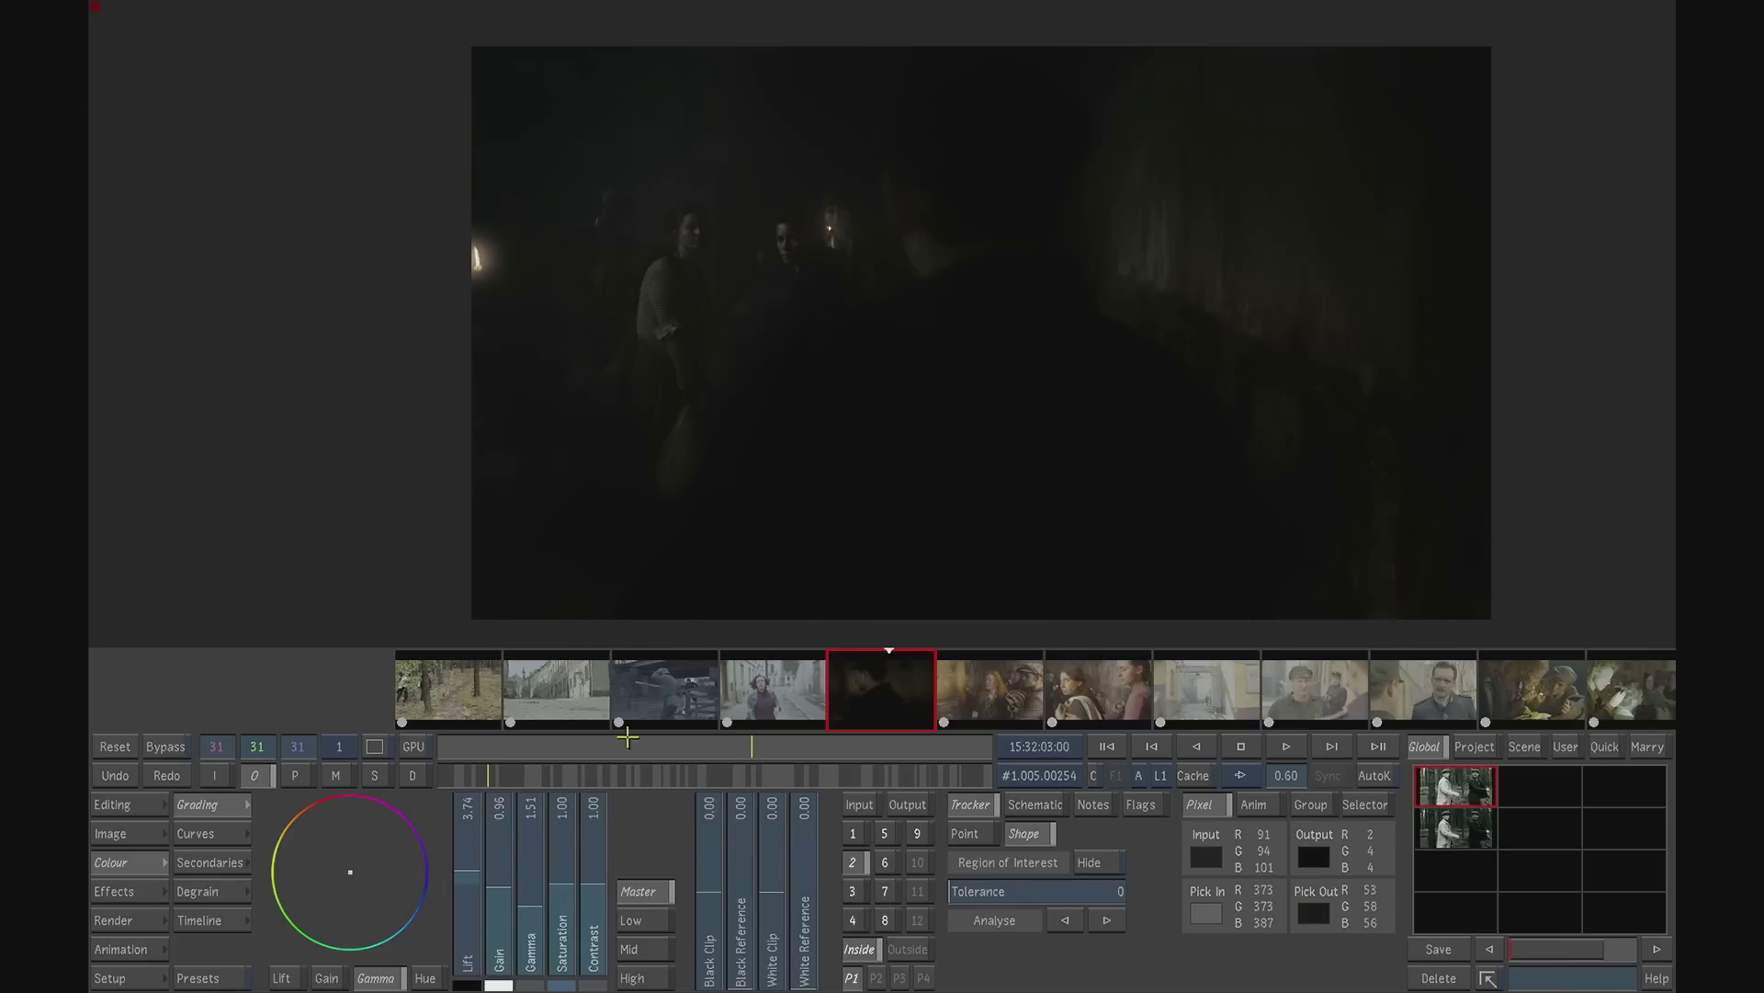
# - Toggle secondary 2 to compare its effect, and examine secondary 3 at the frame where the man faces the lantern
pyautogui.click(853, 865)
pyautogui.click(852, 866)
pyautogui.click(853, 865)
pyautogui.click(853, 864)
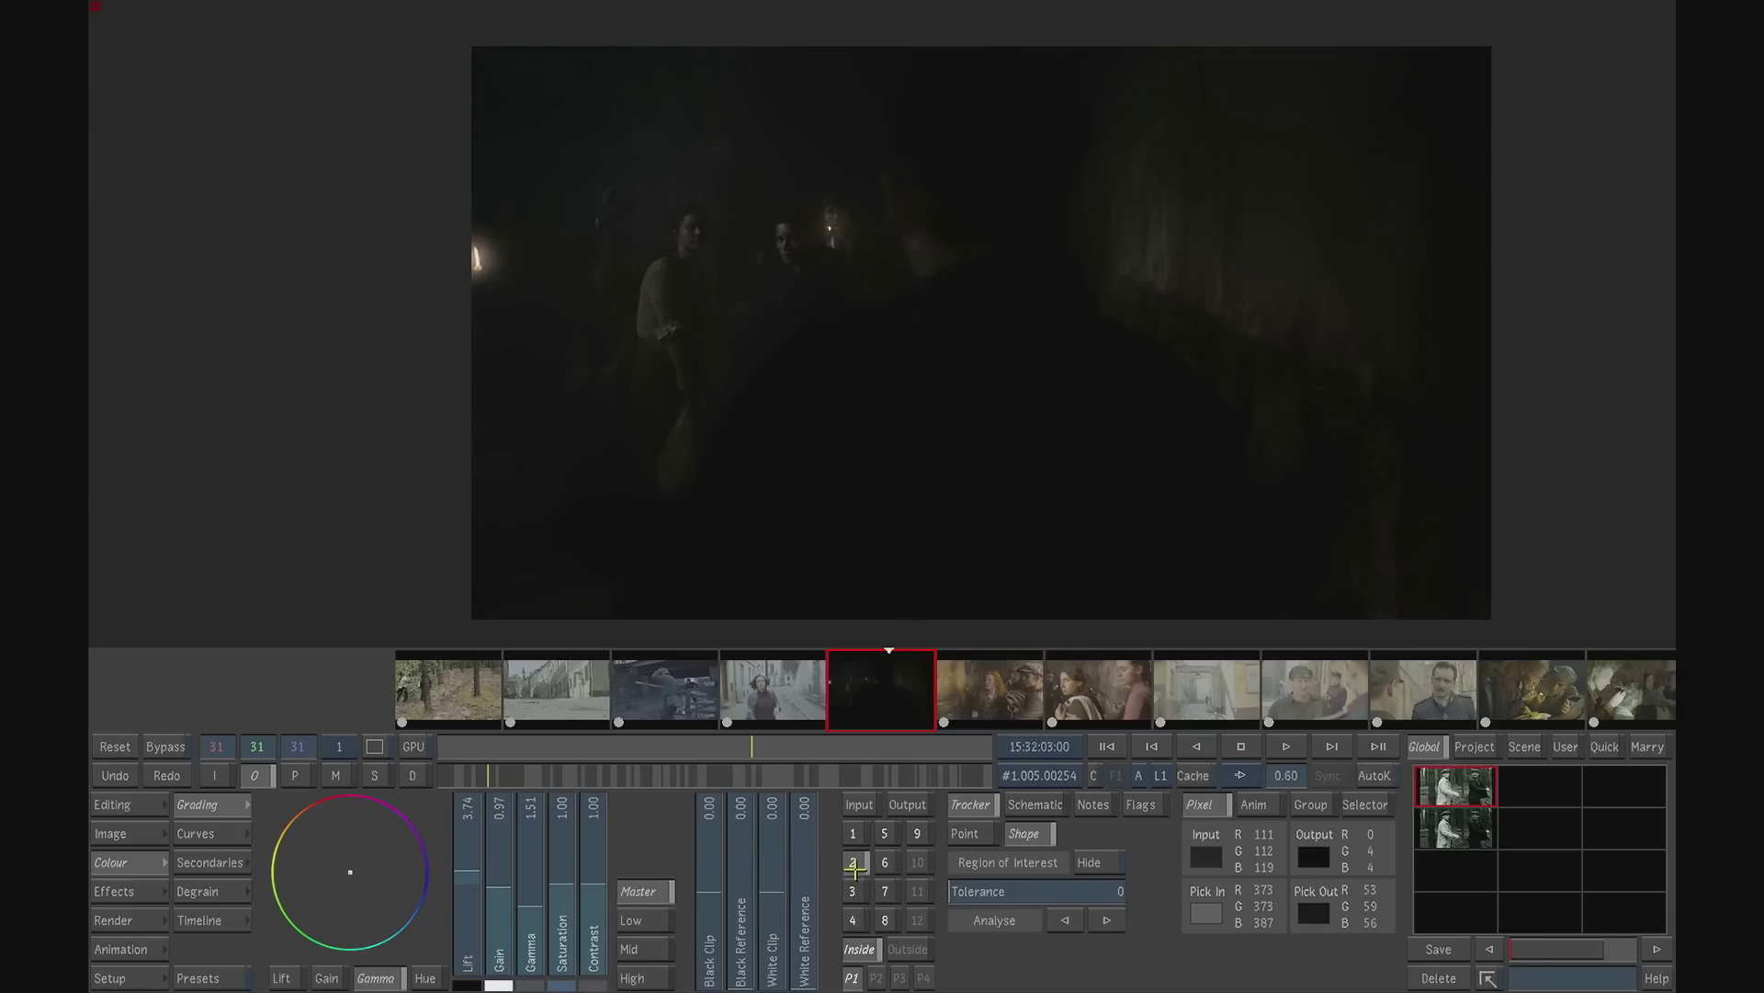
pyautogui.click(854, 892)
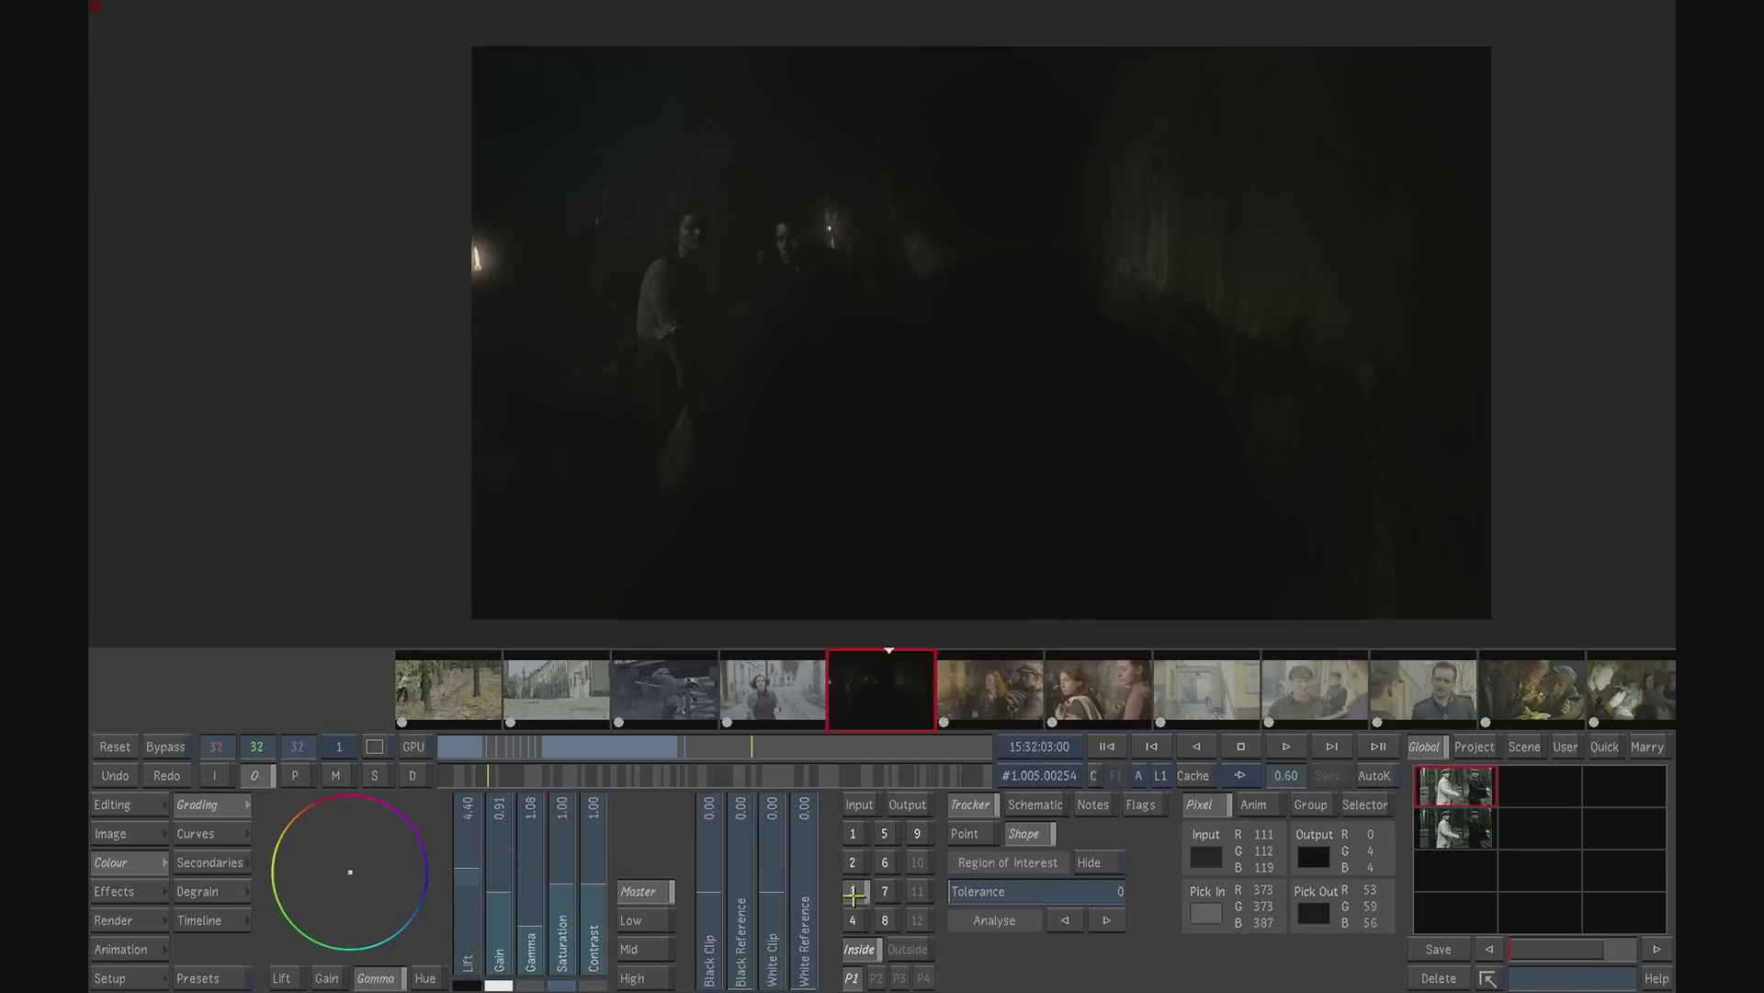
pyautogui.moveTo(652, 749); pyautogui.dragTo(611, 751)
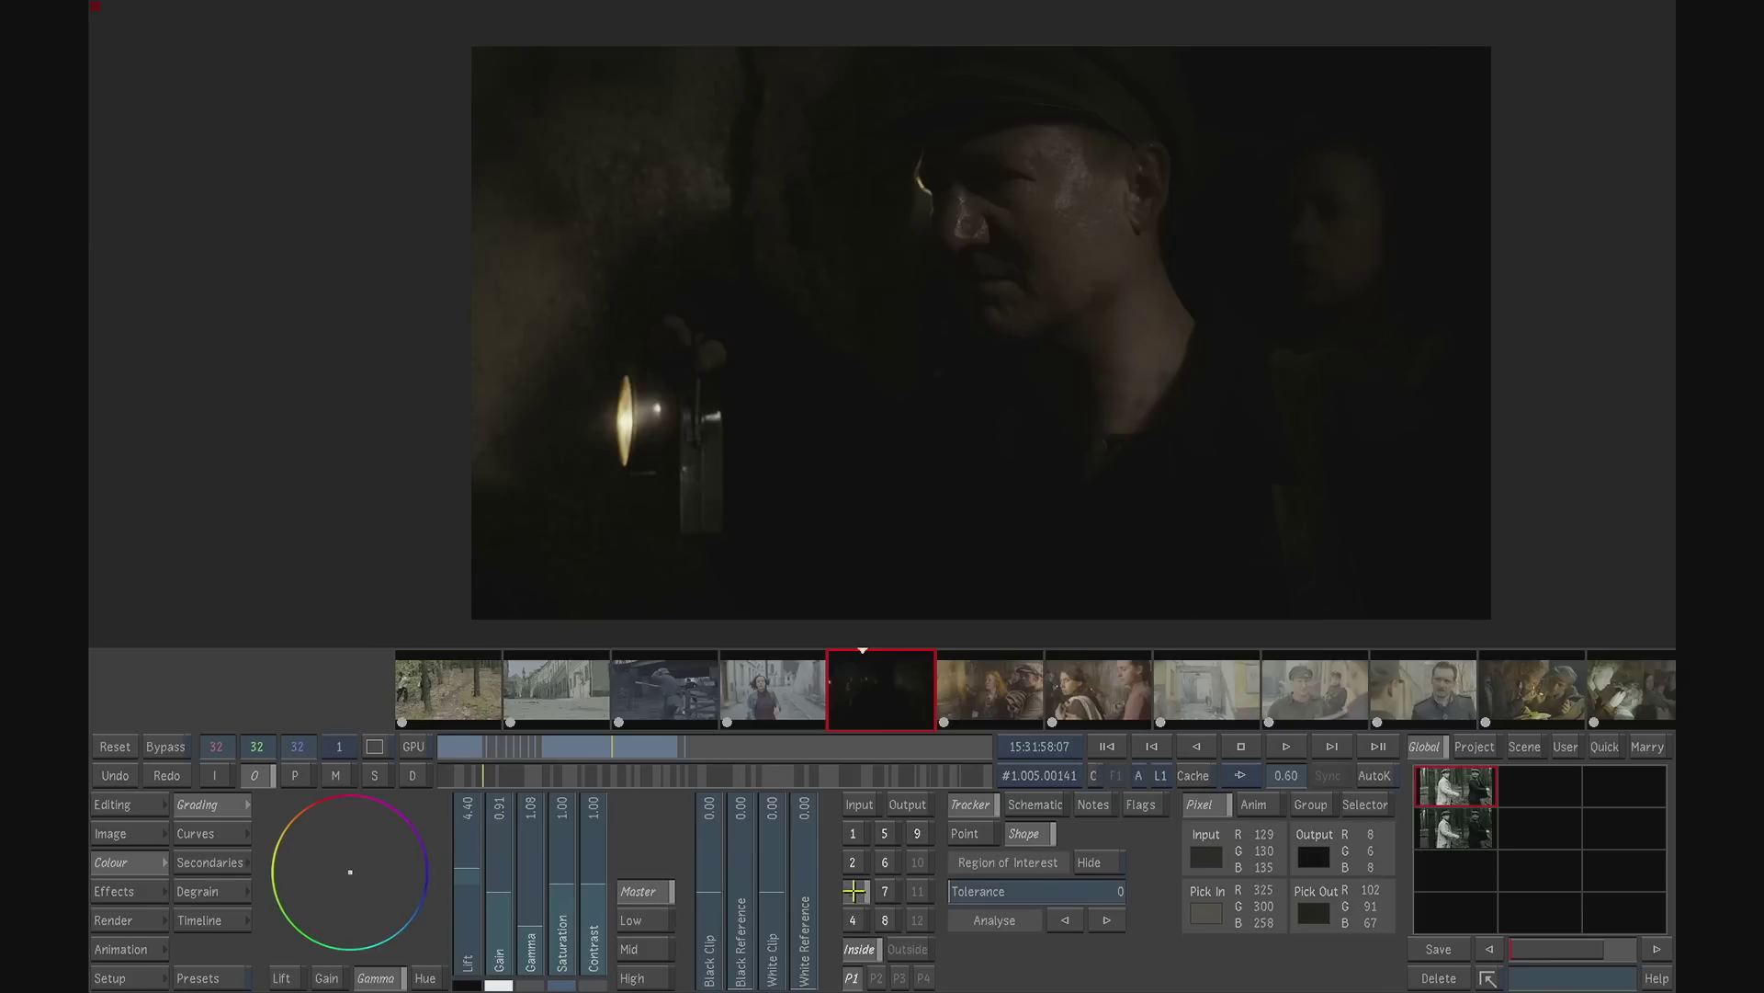
# - Toggle secondaries 4 and 5 to judge their contribution, and check secondary 7 on the same frame
pyautogui.rightClick(856, 921)
pyautogui.rightClick(856, 922)
pyautogui.rightClick(855, 922)
pyautogui.rightClick(856, 924)
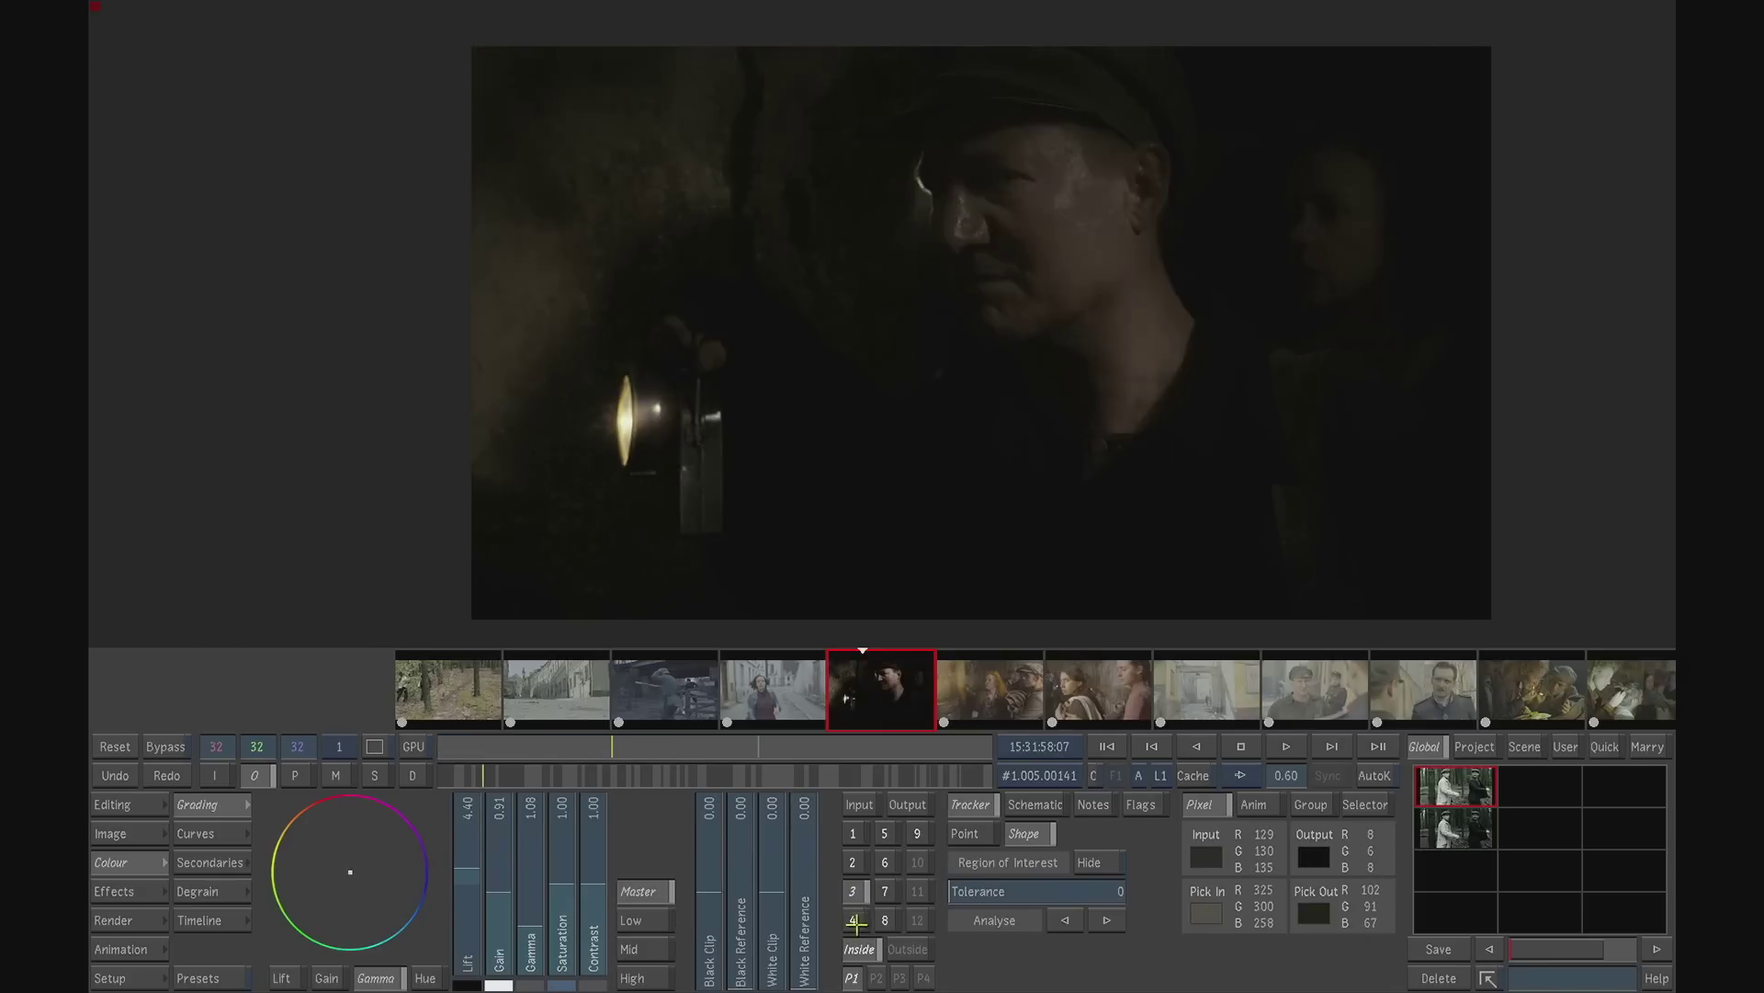
pyautogui.rightClick(888, 836)
pyautogui.rightClick(888, 836)
pyautogui.click(888, 893)
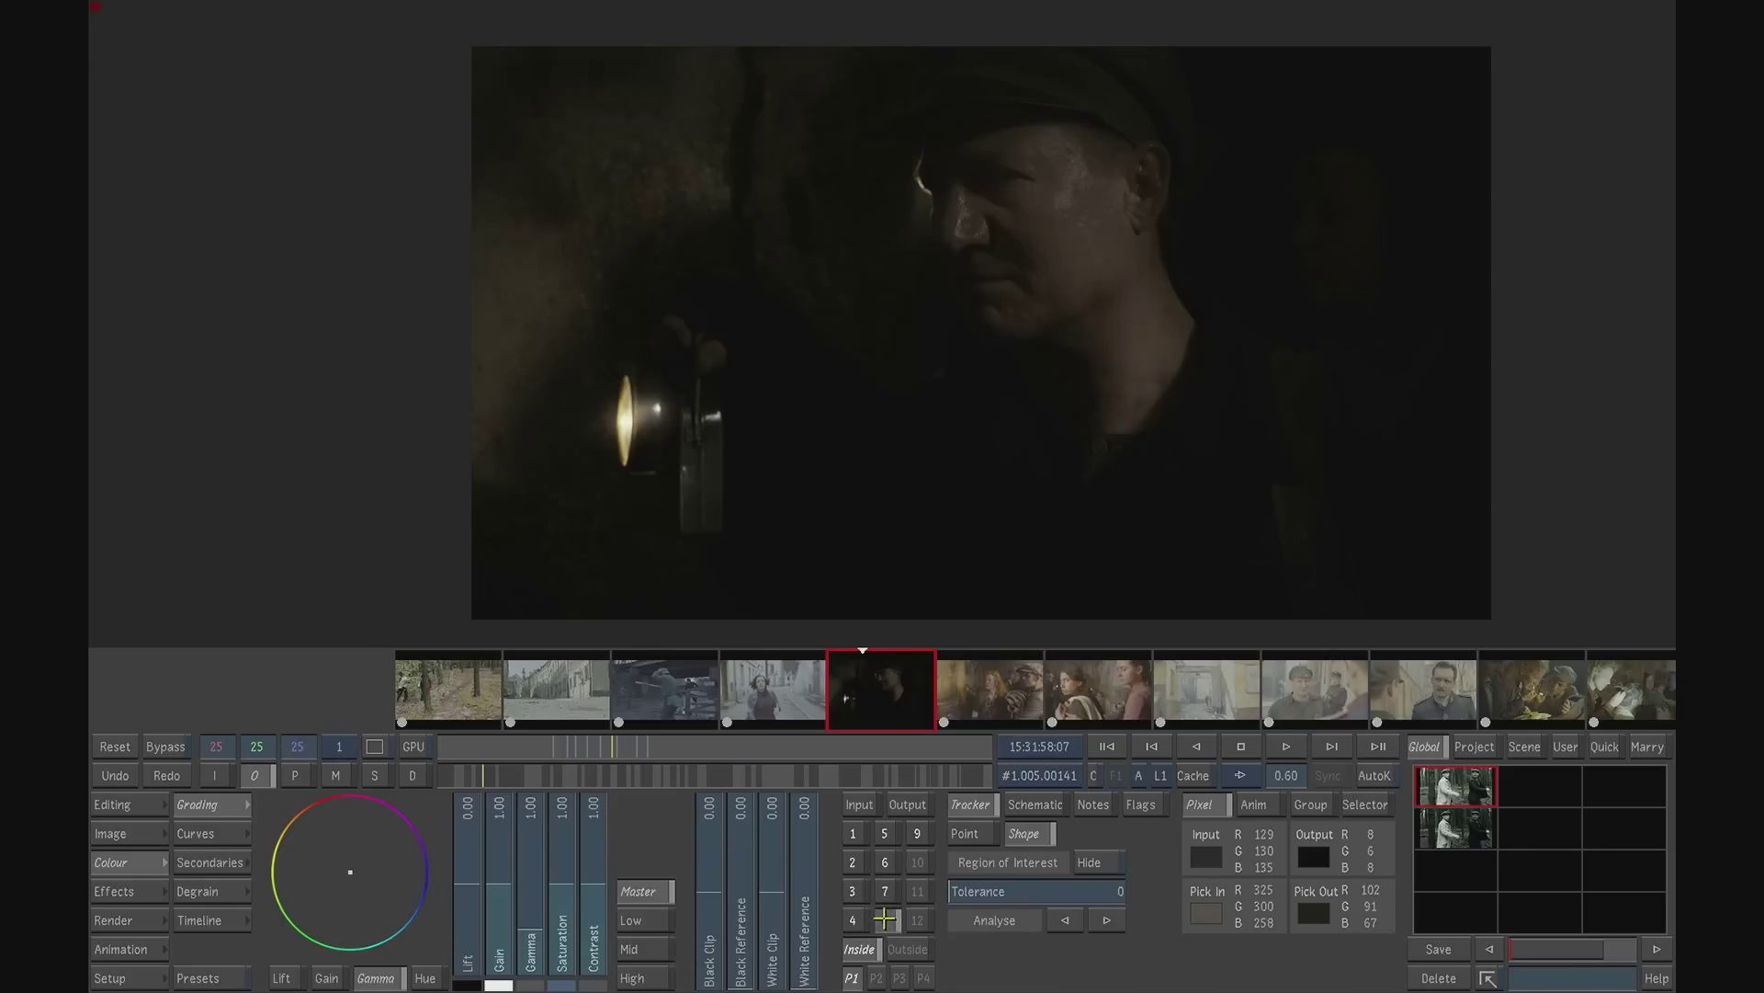
# - Show the shape and matte settings of secondary 8 near the start of the shot
pyautogui.click(885, 919)
pyautogui.click(229, 862)
pyautogui.moveTo(577, 744); pyautogui.dragTo(446, 738)
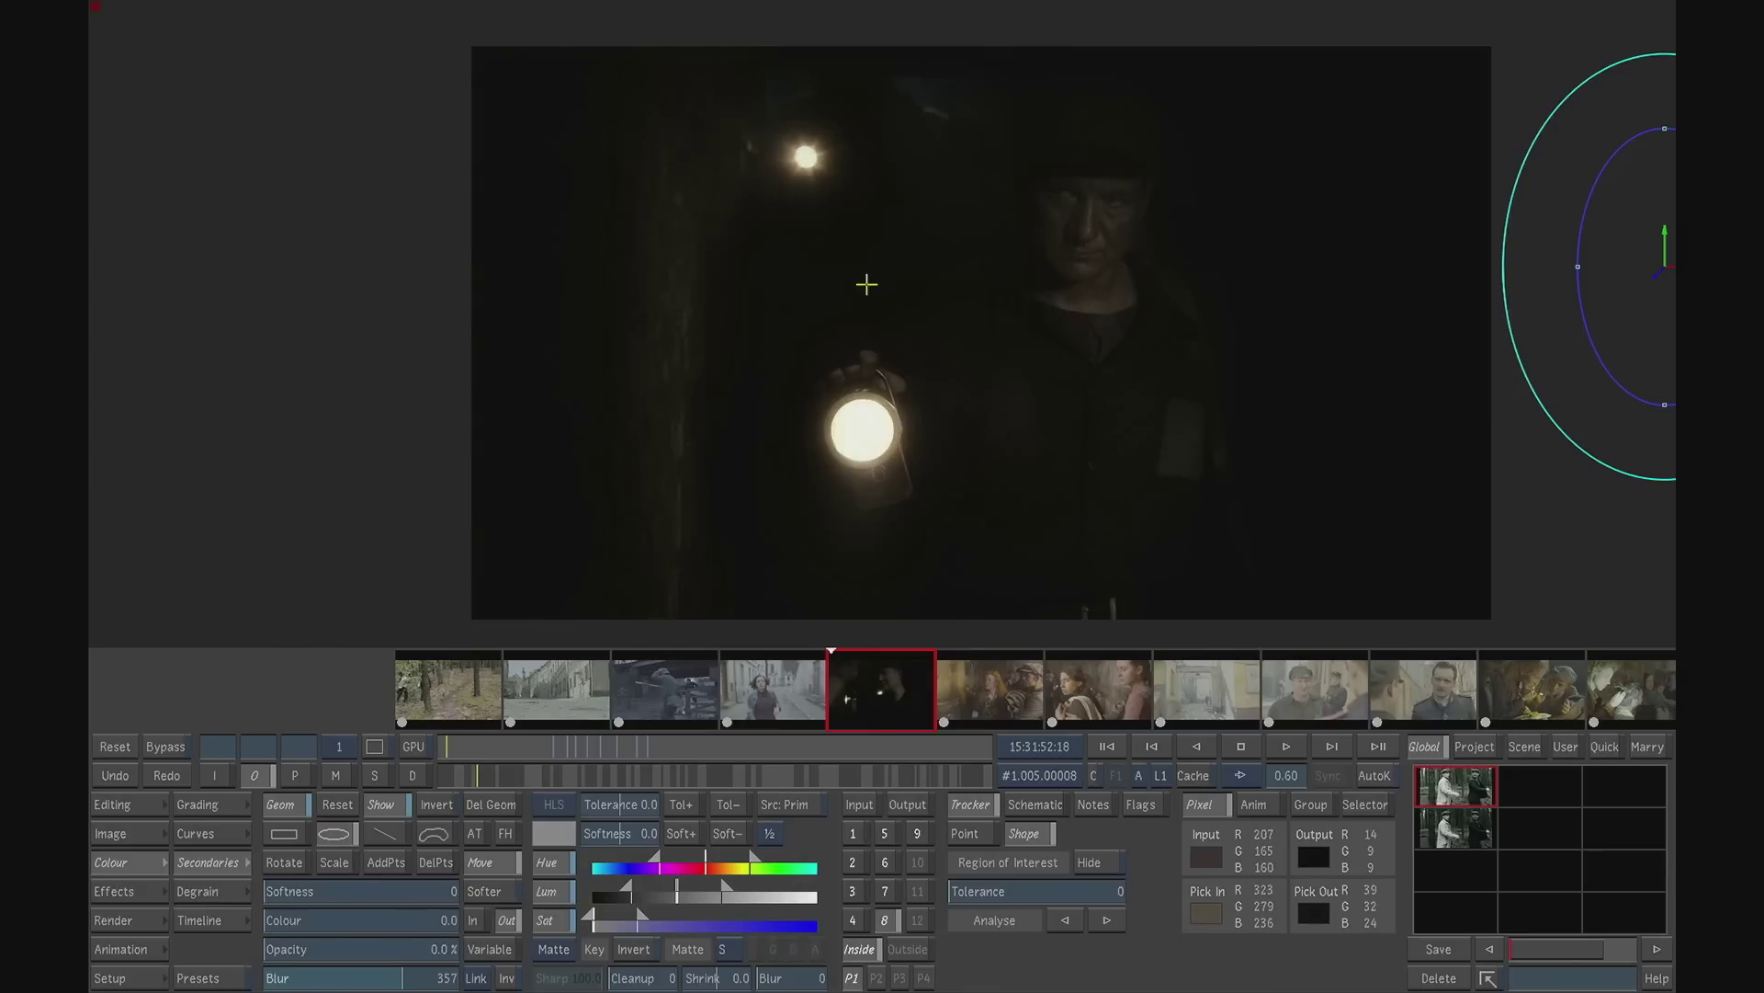
# - Review the settings of the printbleach and glow plugins applied to the lantern shot
pyautogui.click(135, 884)
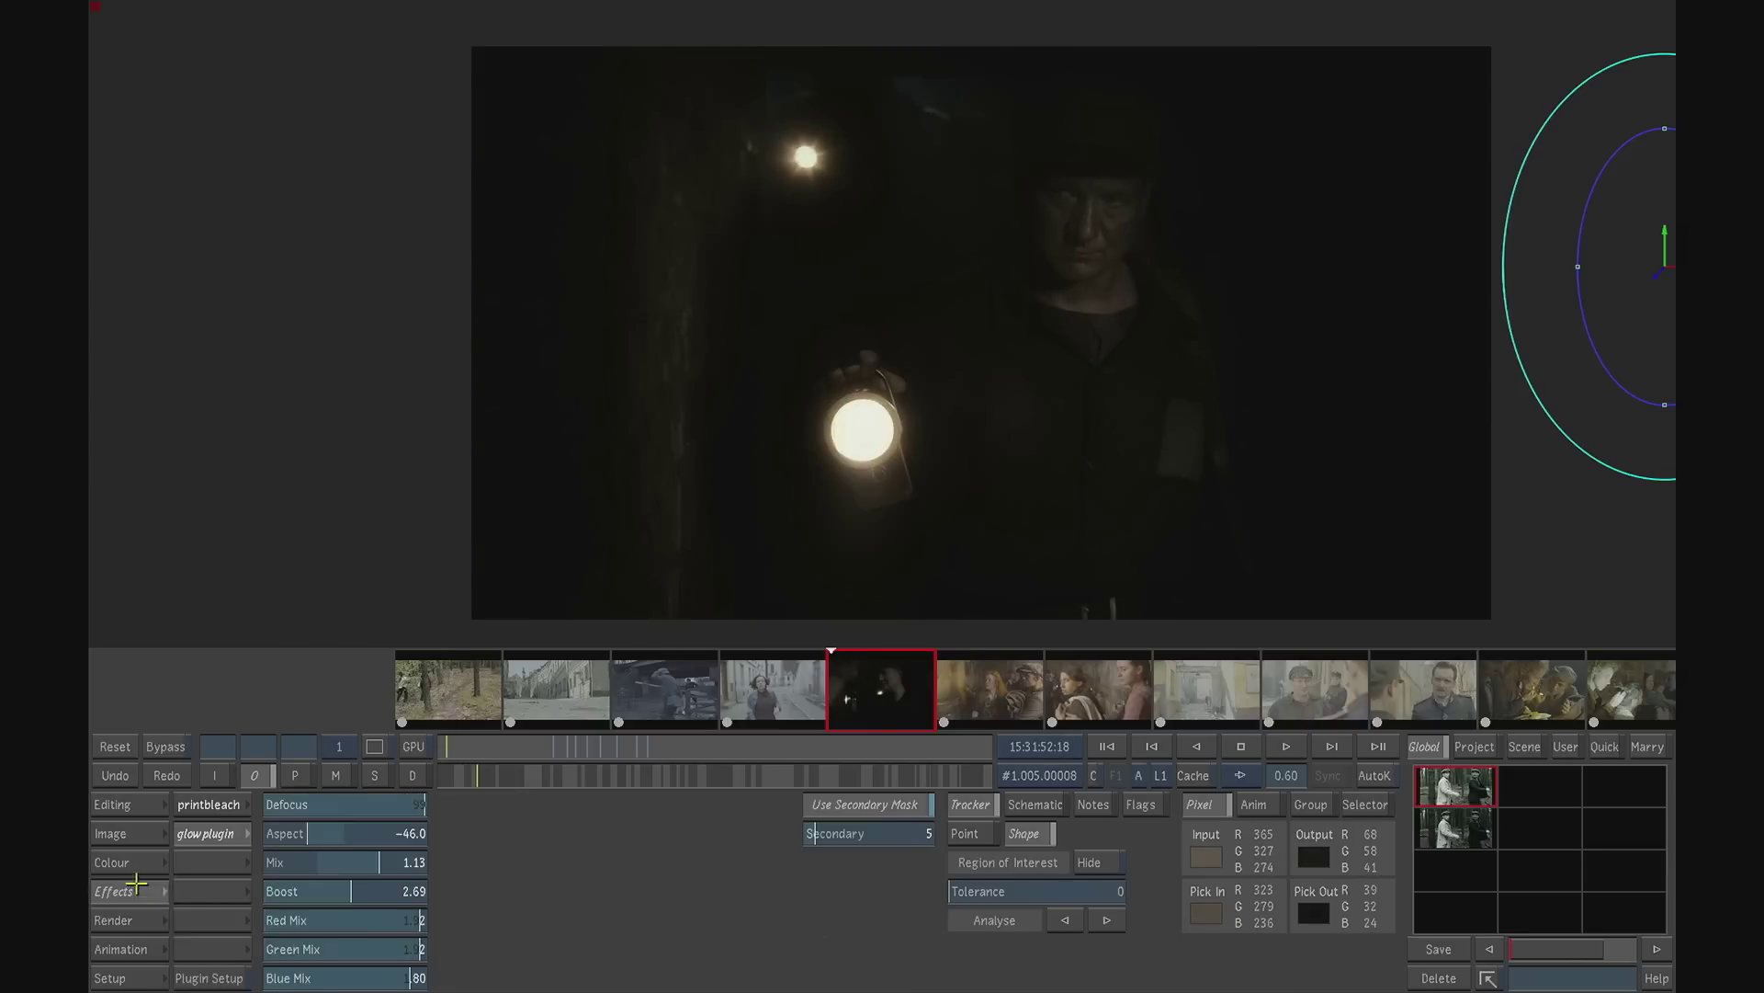
pyautogui.click(228, 808)
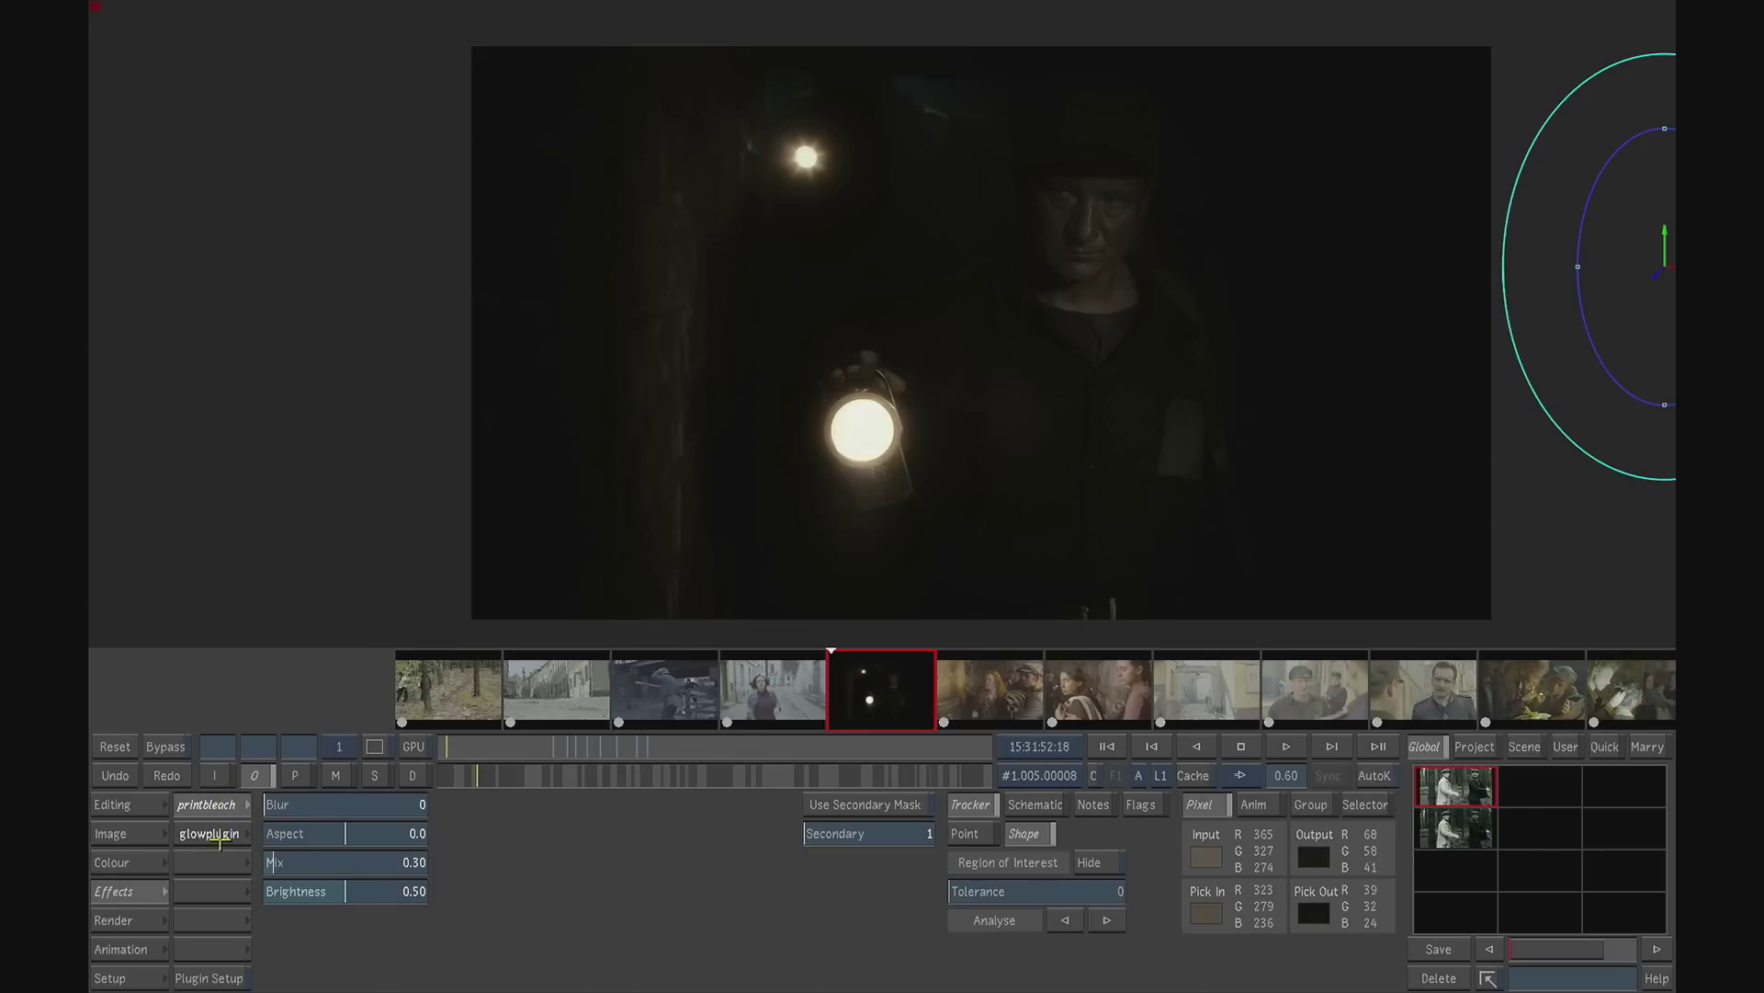
pyautogui.click(217, 833)
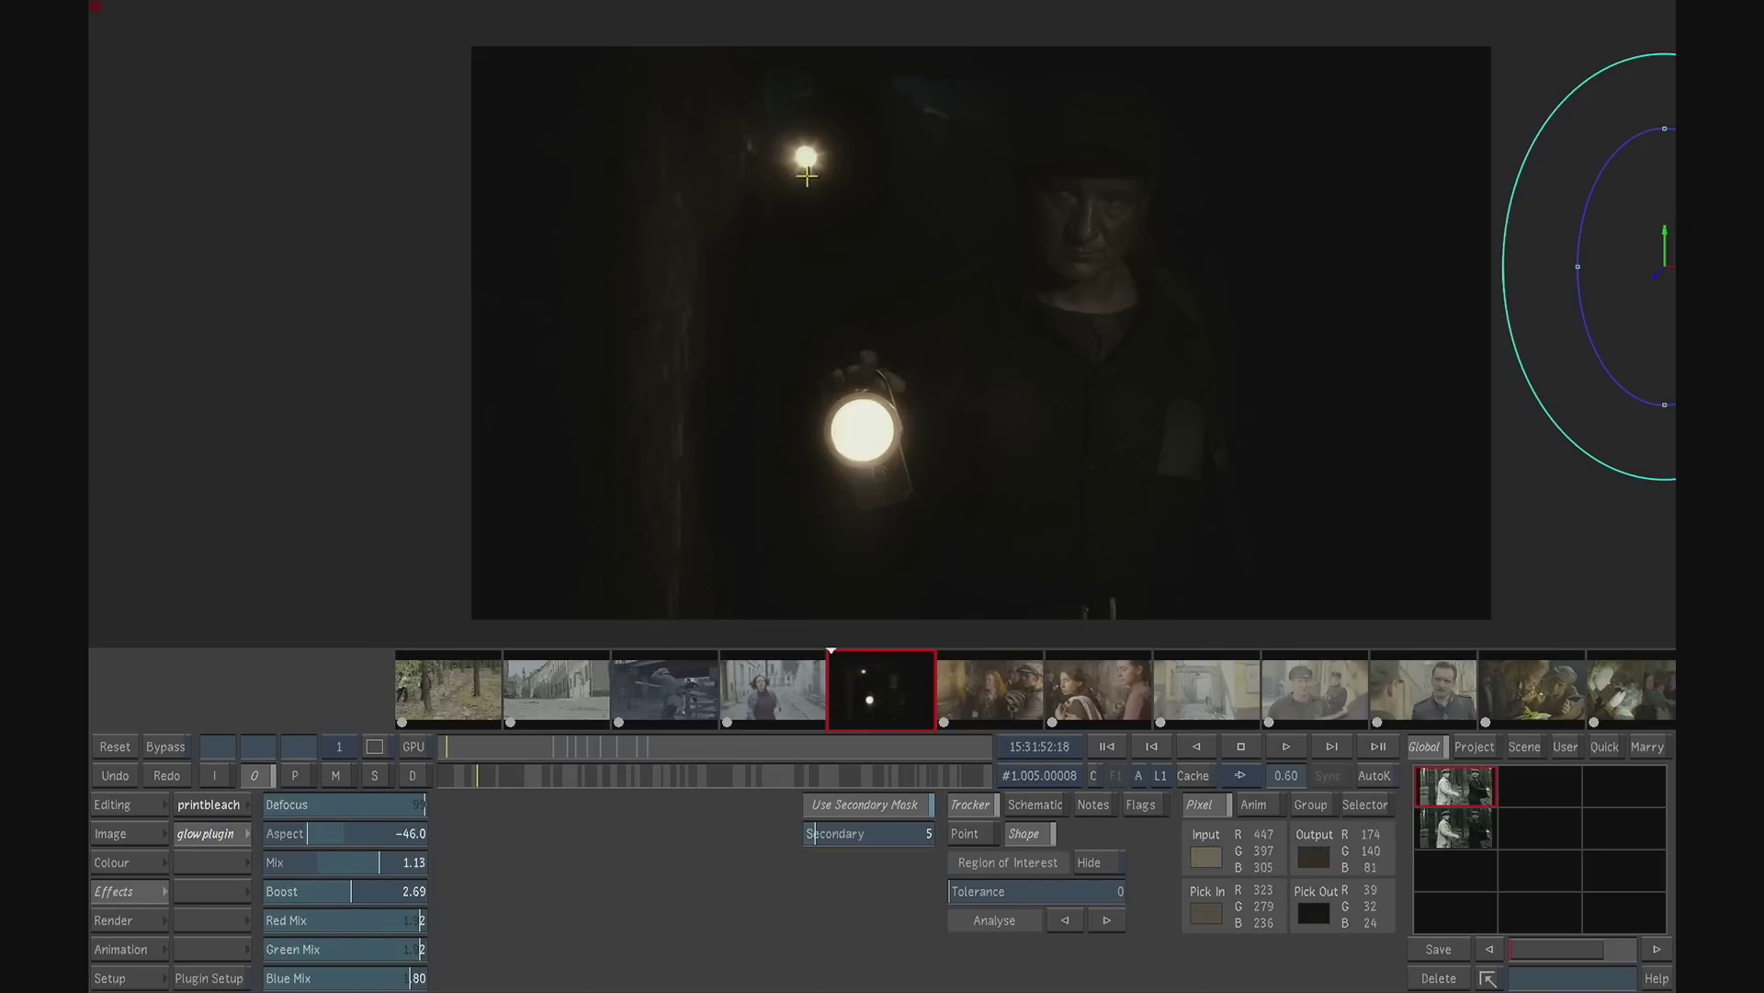
# - Switch the glow plugin off and on to compare its effect on the lantern lights
pyautogui.click(230, 831)
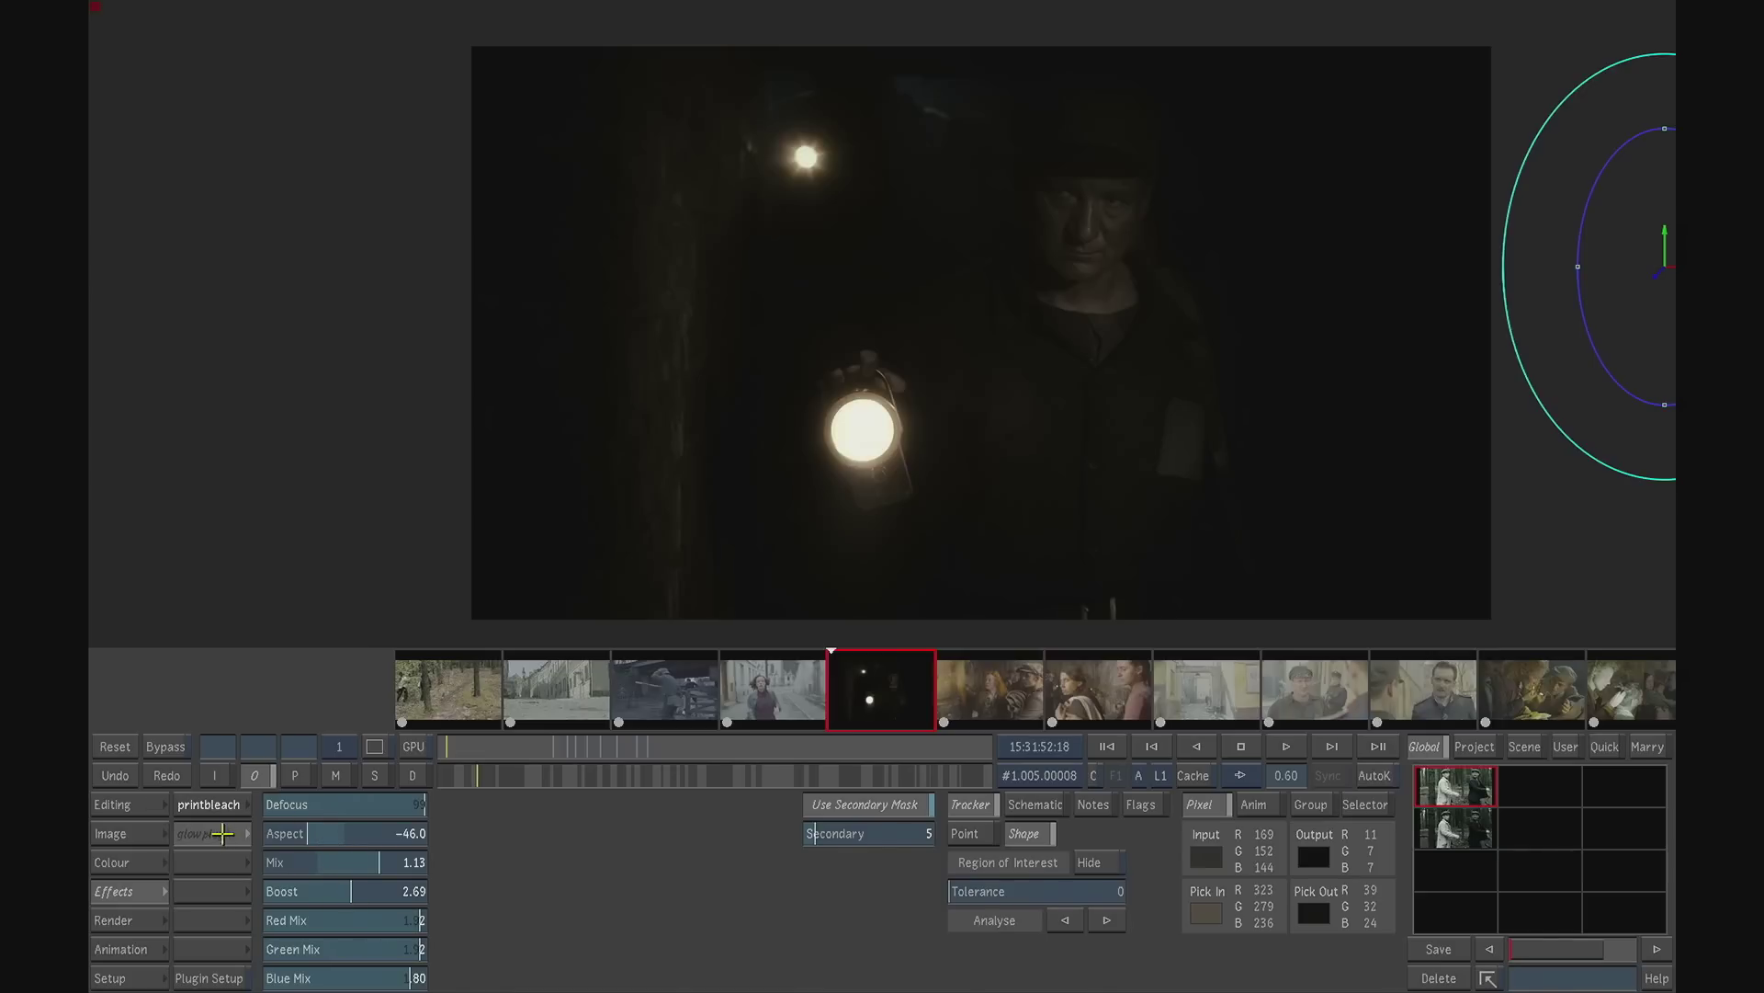
pyautogui.click(226, 832)
pyautogui.click(223, 832)
pyautogui.click(223, 833)
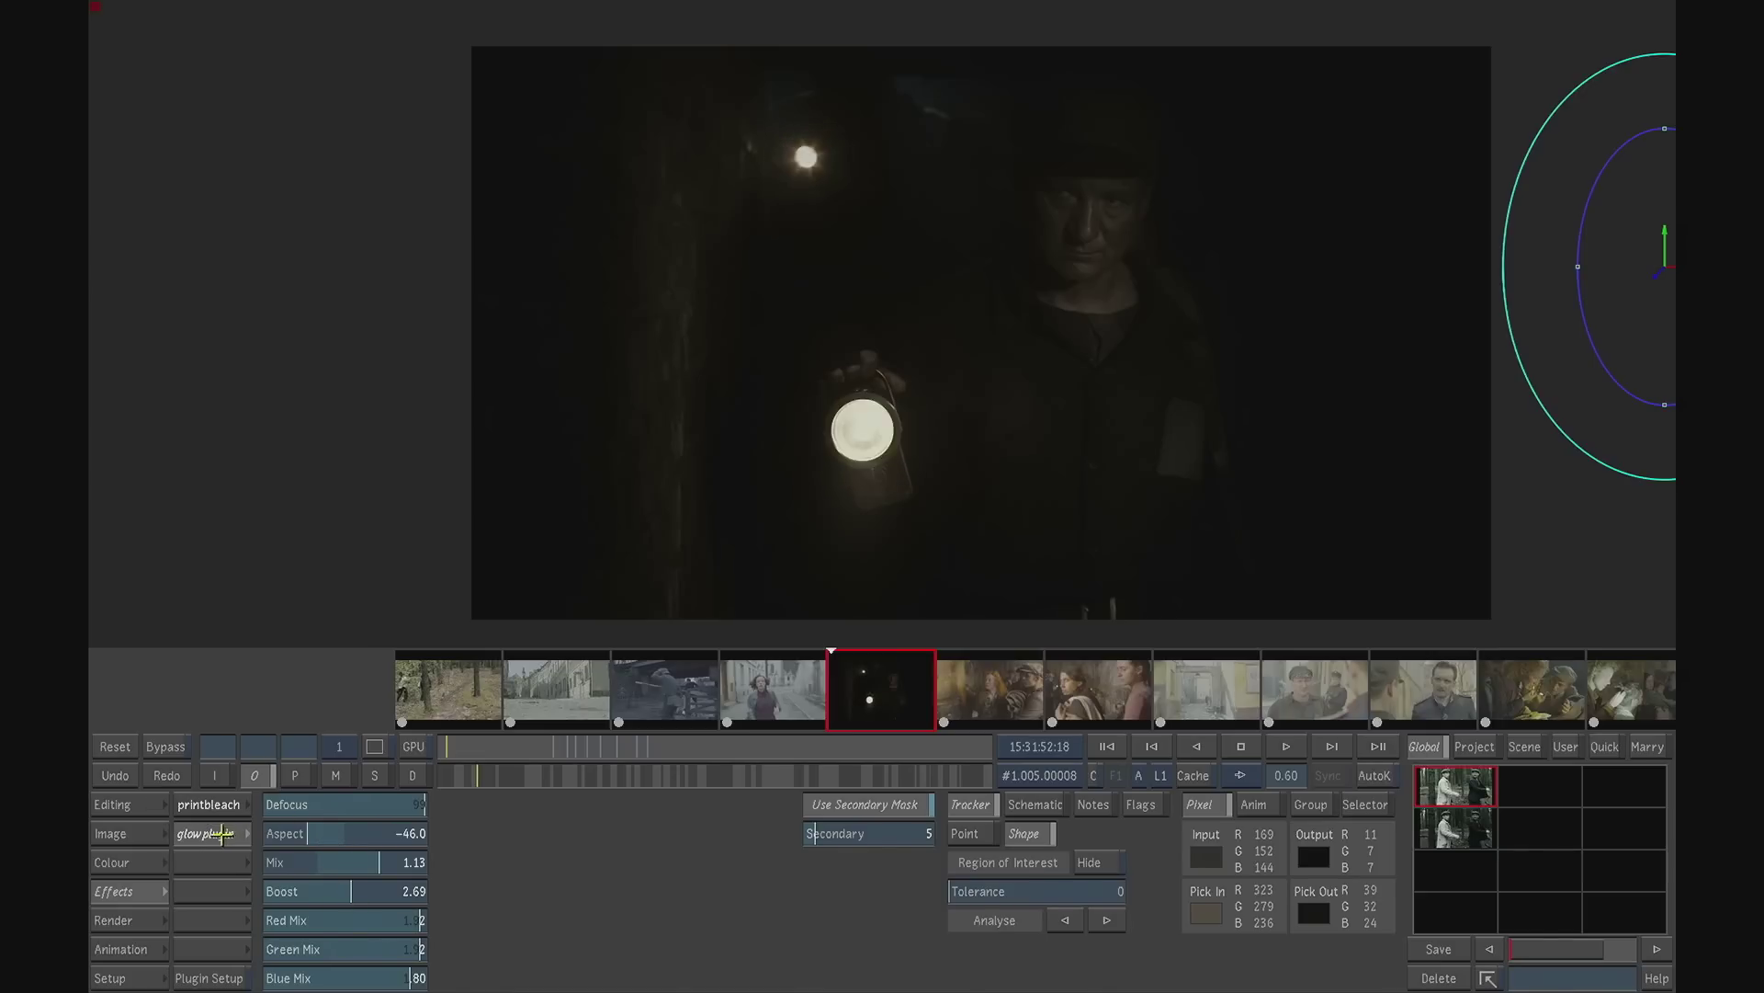
# - Toggle the glow plugin repeatedly on the lantern shot to judge its contribution once more
pyautogui.click(220, 834)
pyautogui.click(219, 835)
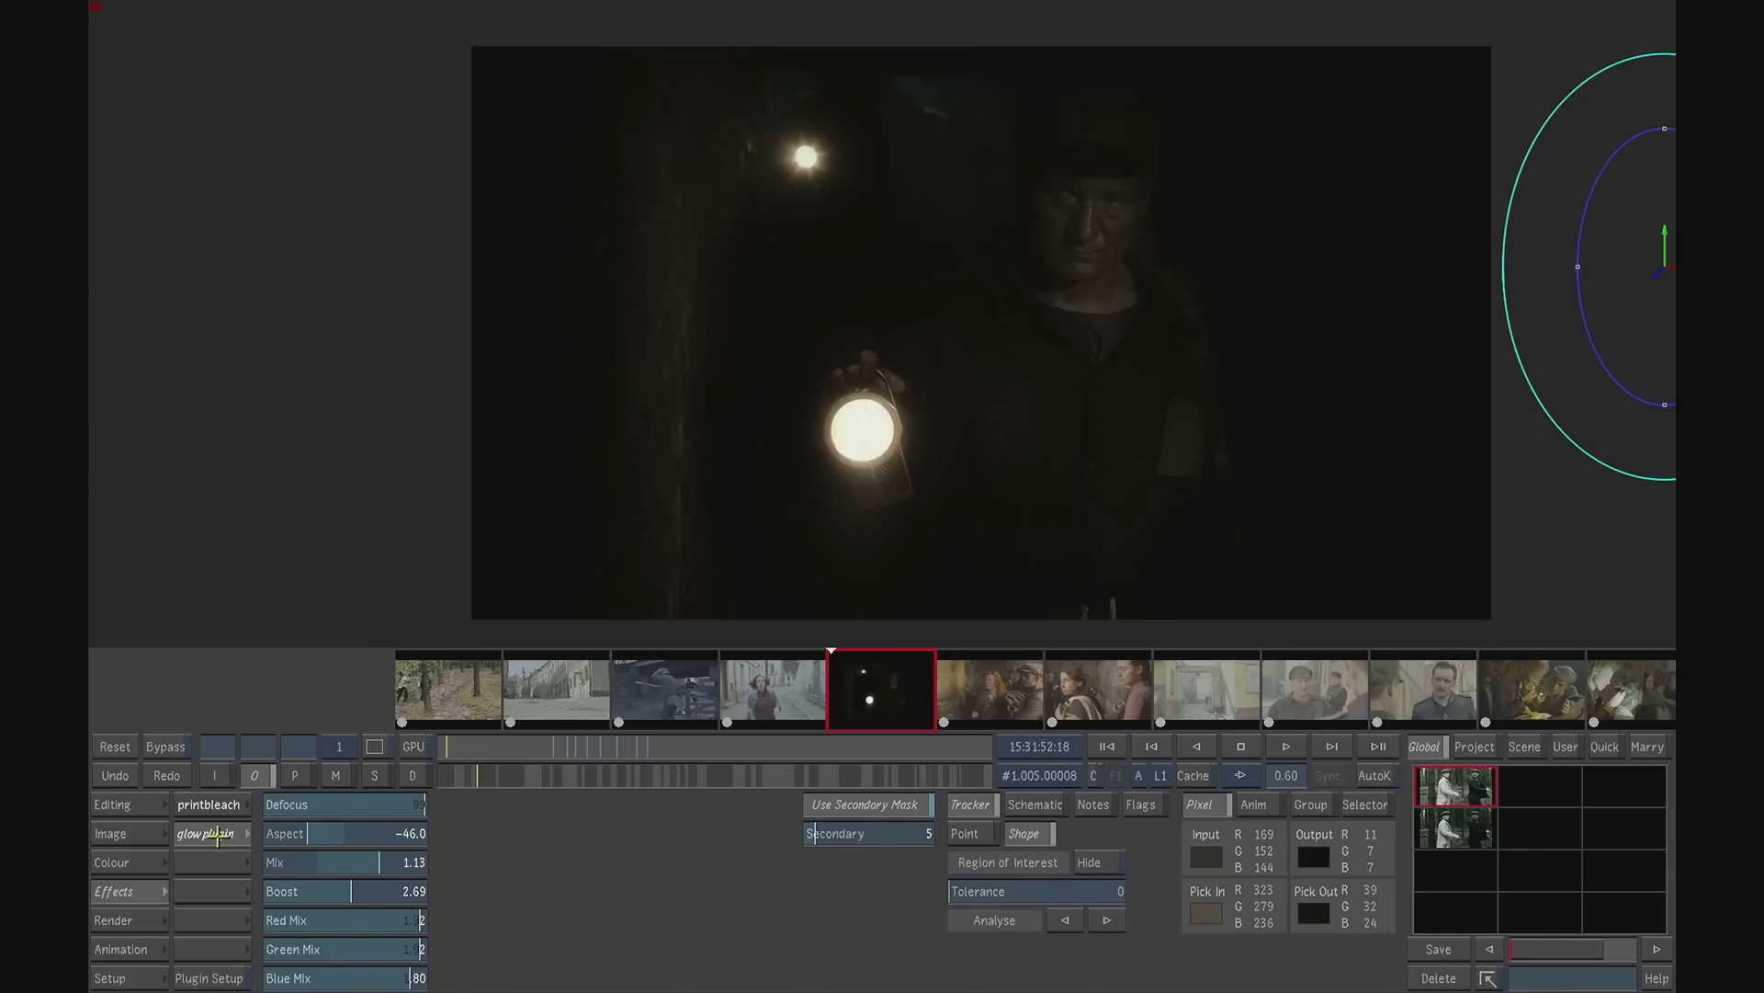
pyautogui.click(218, 837)
pyautogui.click(218, 838)
pyautogui.click(218, 840)
pyautogui.click(218, 840)
# - Play the lantern shot, inspect secondary 1, and skim through the graded master up to shot 0029
pyautogui.click(122, 863)
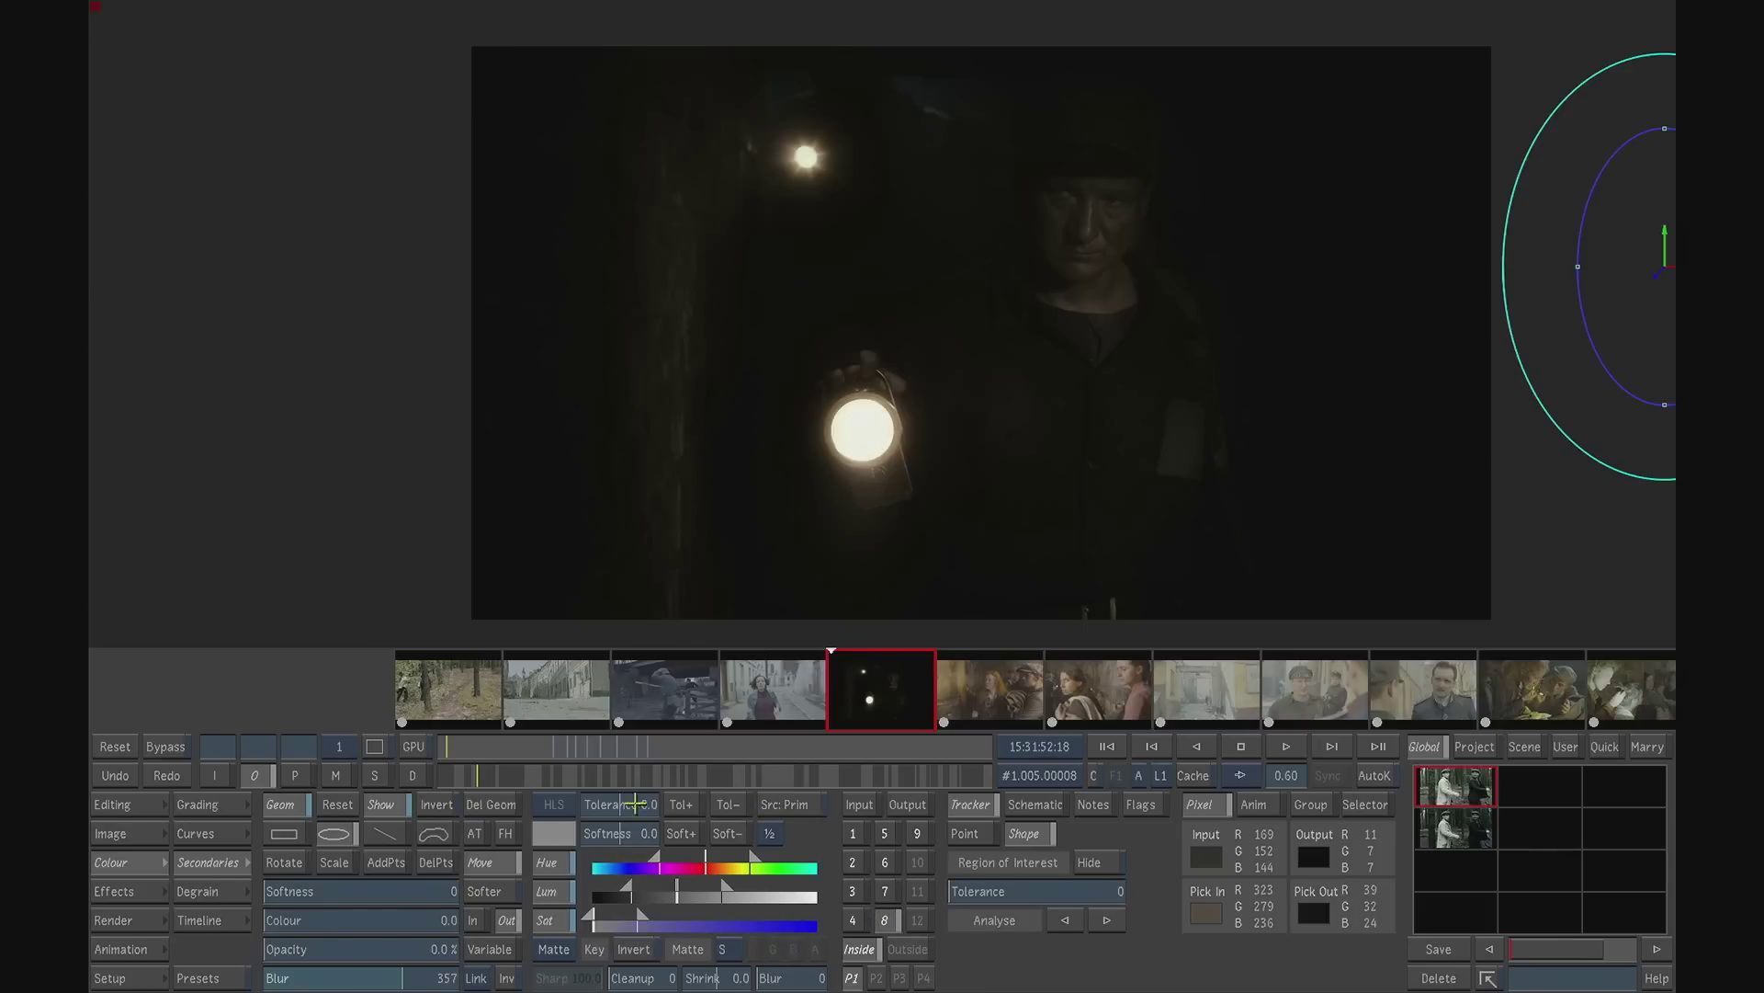
pyautogui.click(1287, 746)
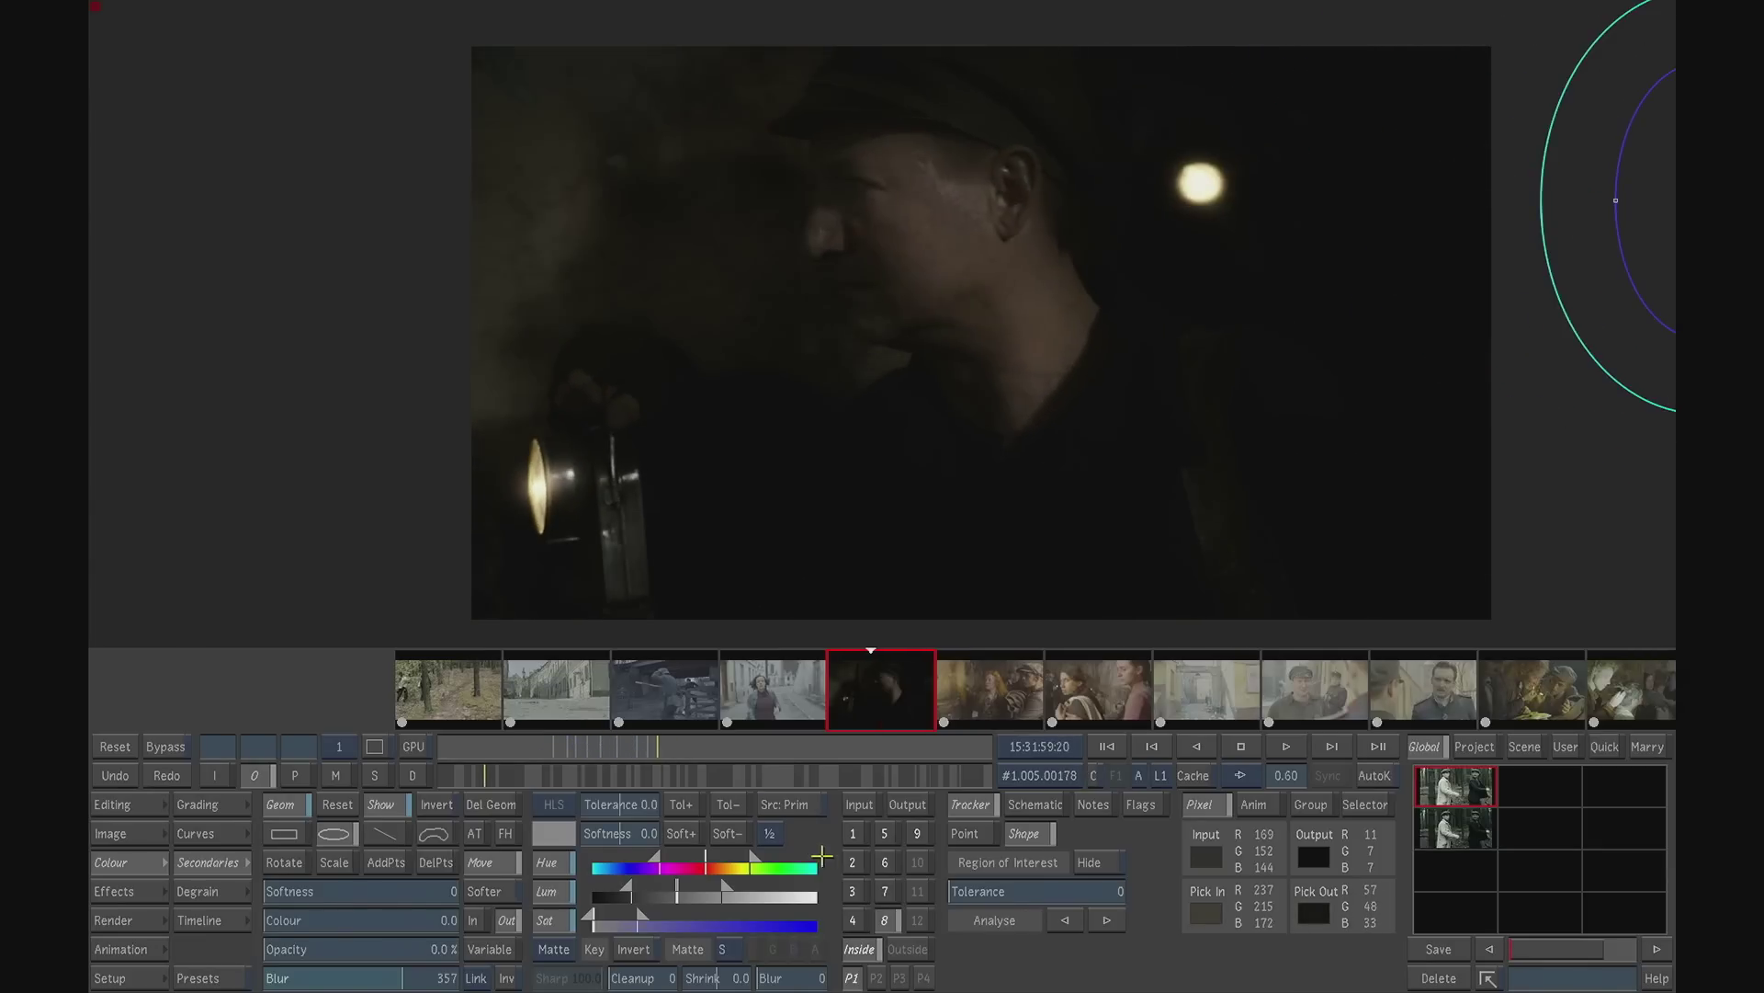
pyautogui.click(853, 832)
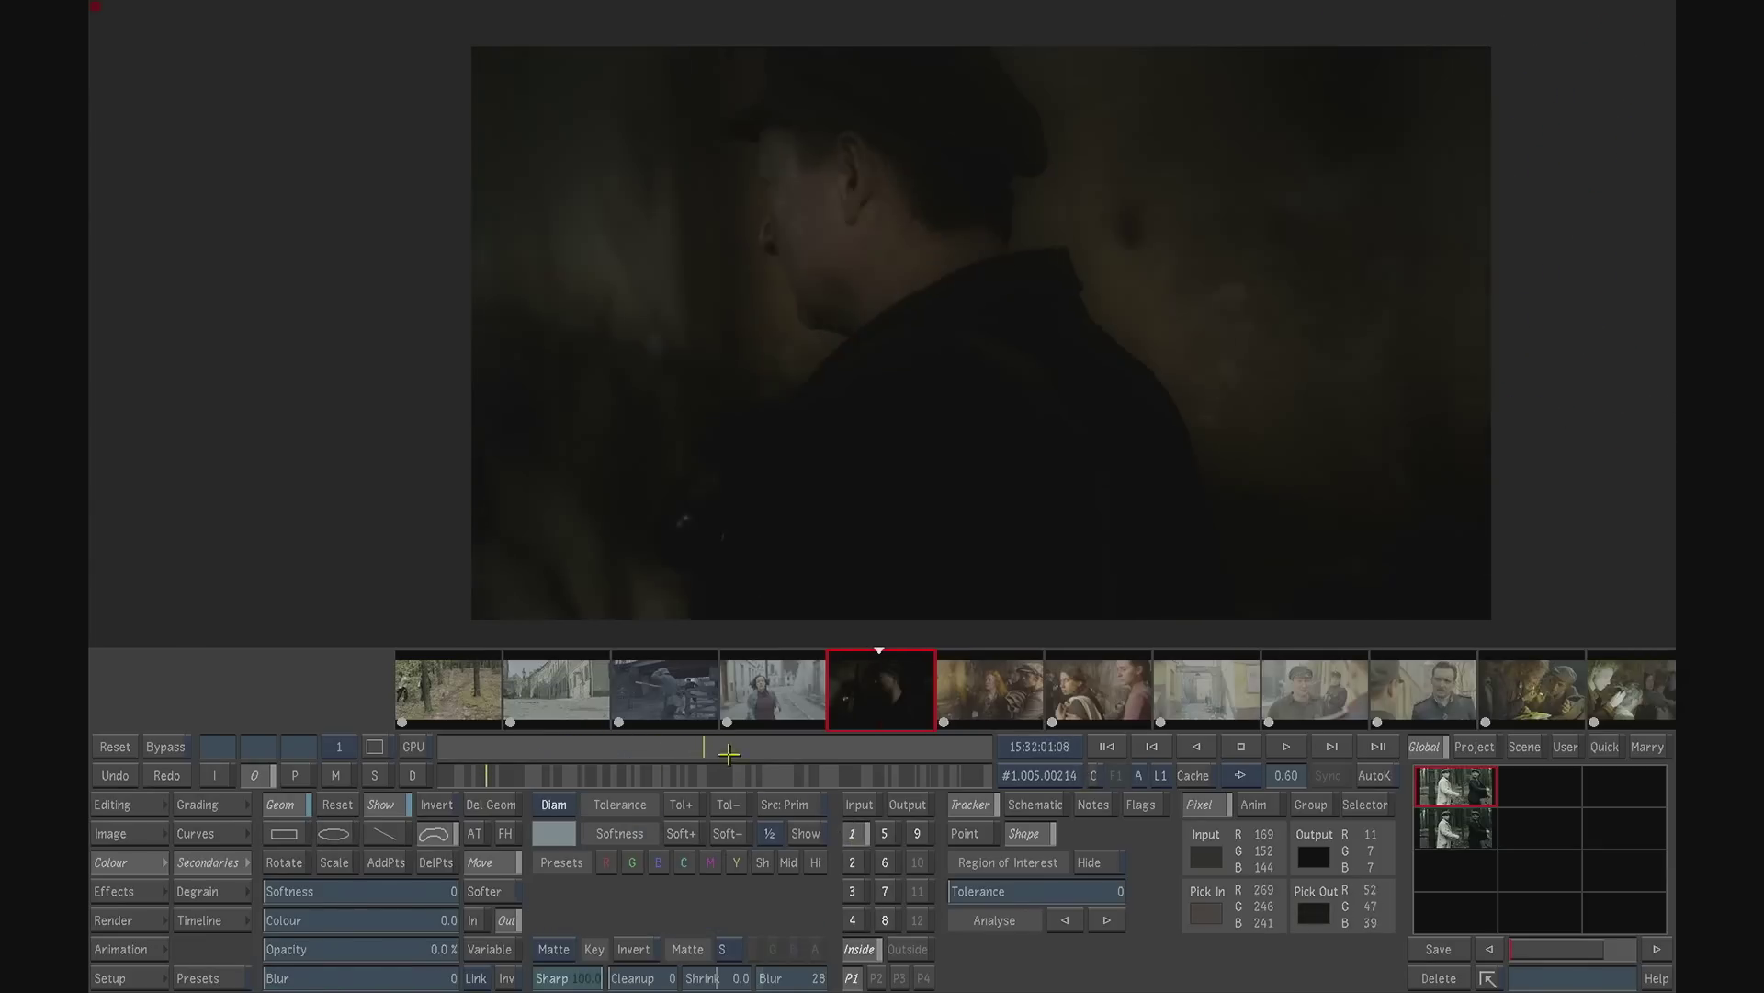
pyautogui.moveTo(706, 748)
pyautogui.mouseDown()
pyautogui.moveTo(632, 745)
pyautogui.moveTo(630, 729)
pyautogui.mouseUp()
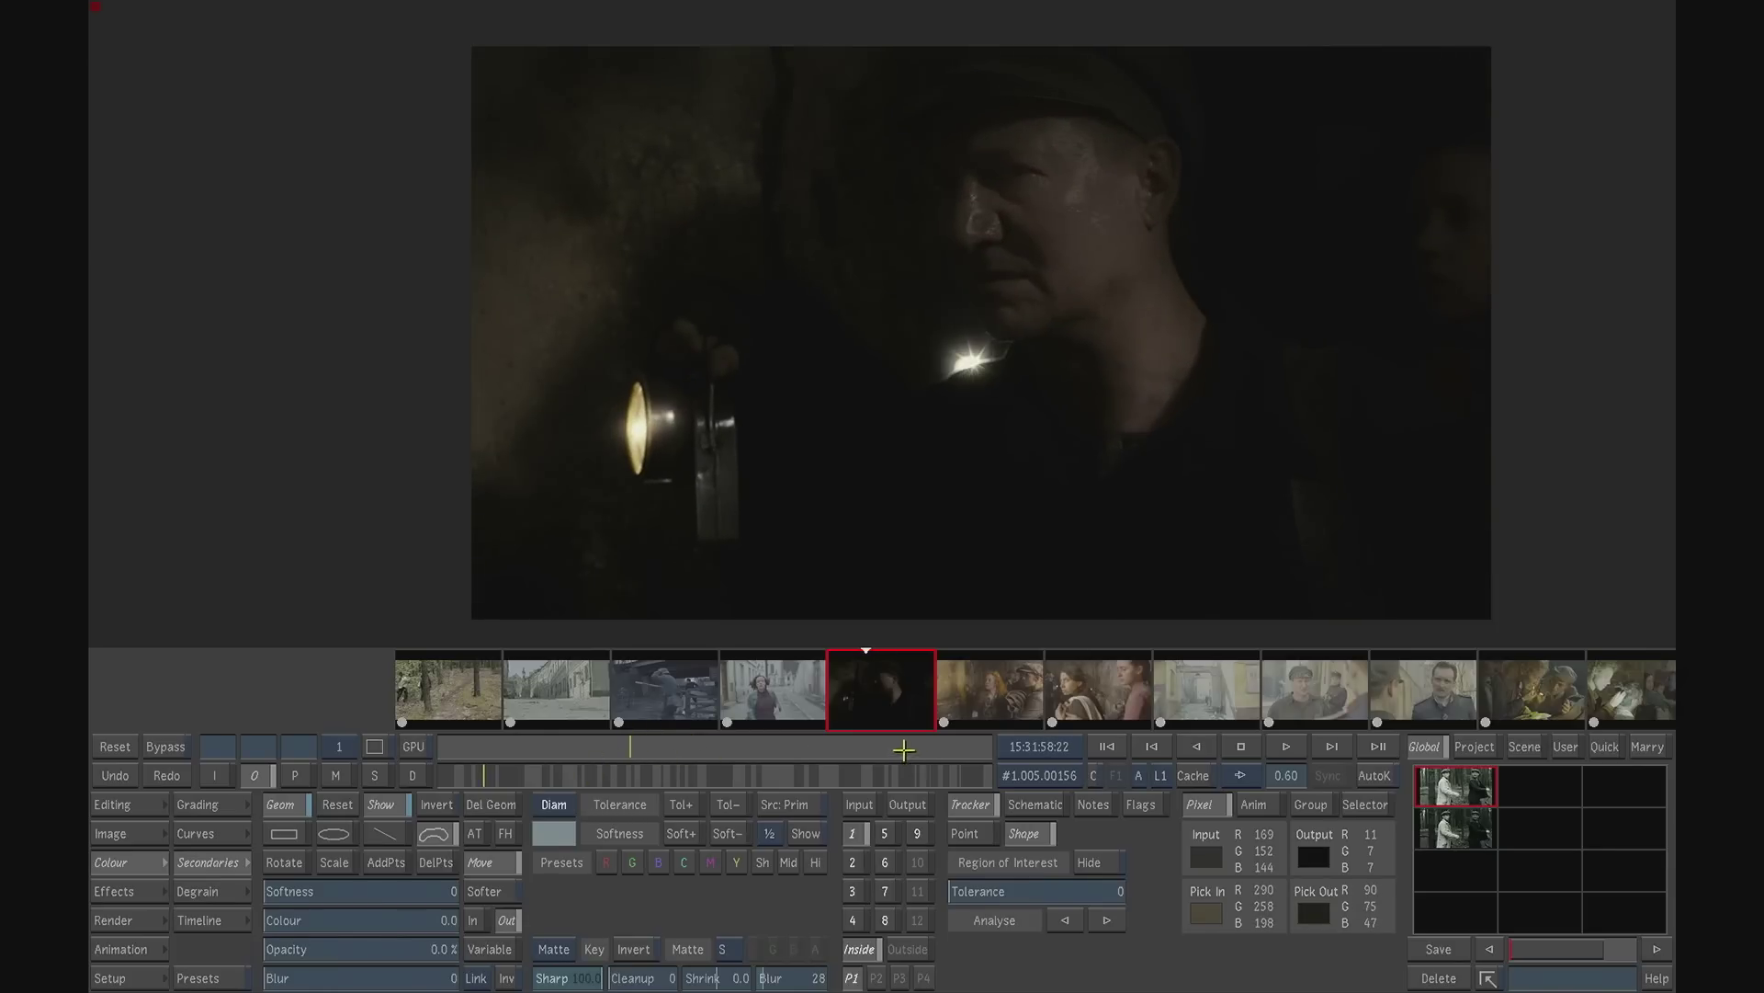
pyautogui.moveTo(567, 769)
pyautogui.mouseDown()
pyautogui.moveTo(665, 777)
pyautogui.moveTo(634, 779)
pyautogui.mouseUp()
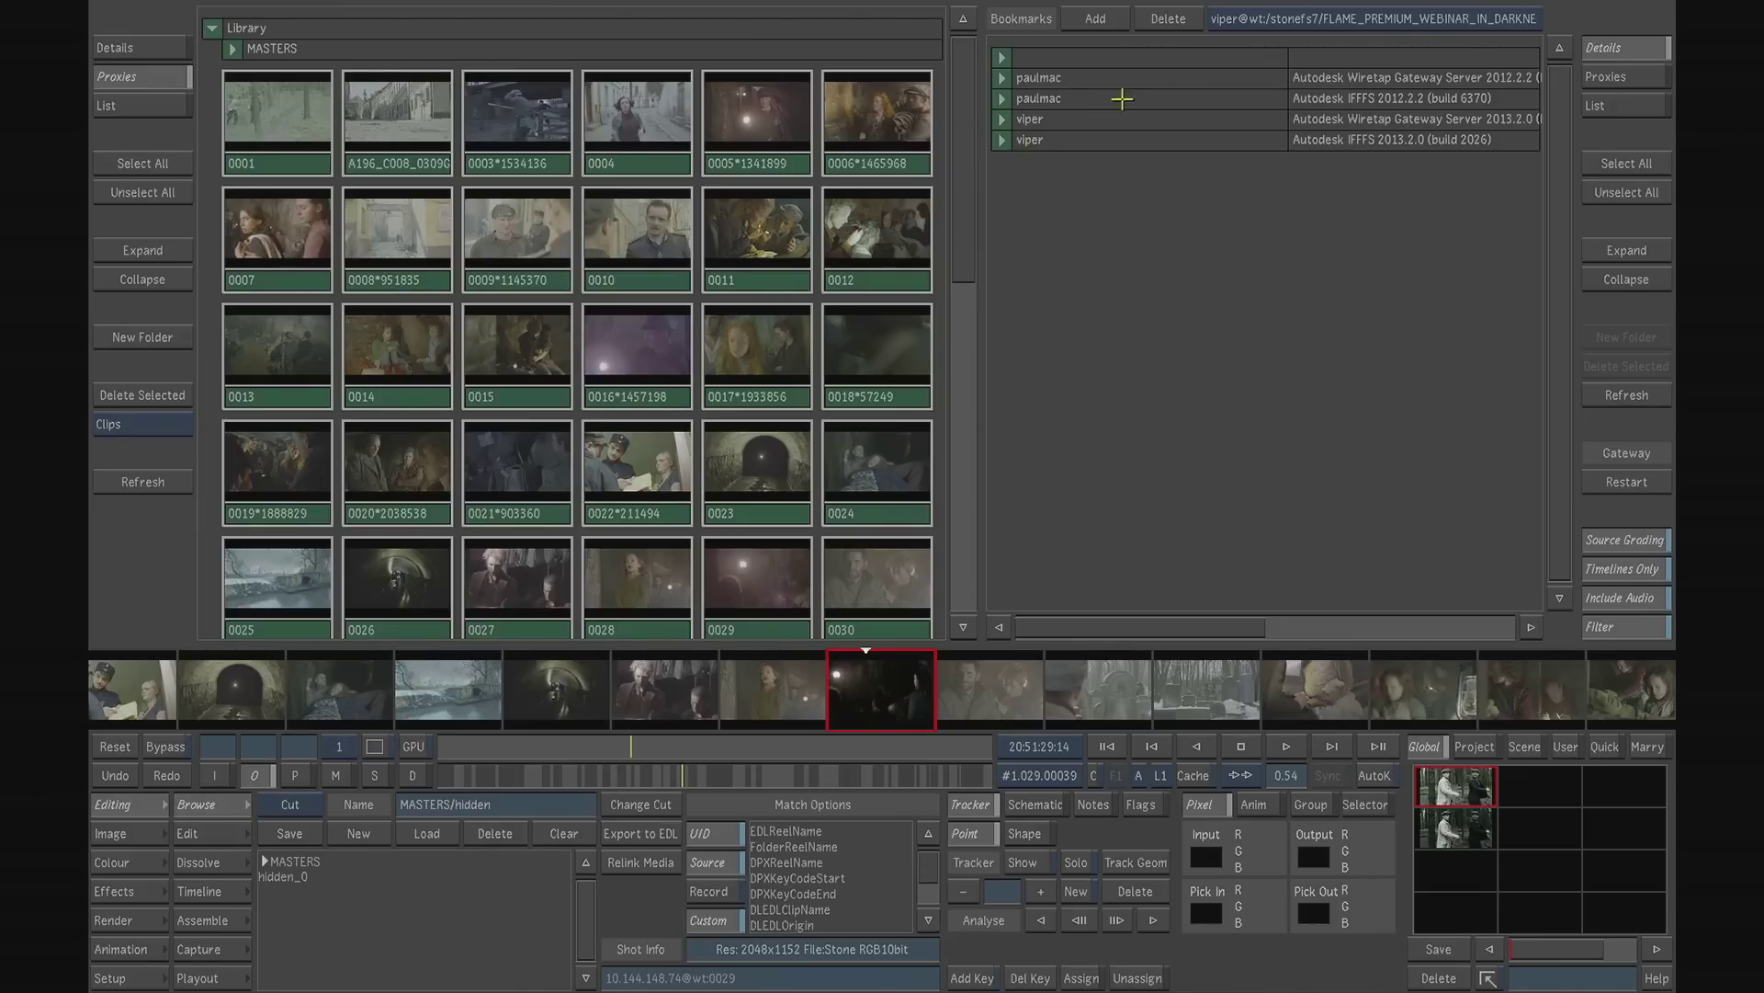
# - Browse the FLAME_PREMIUM_WEBINAR_IN_DARKNESS media library and expand its Edits folder to show the available timelines
pyautogui.click(1250, 20)
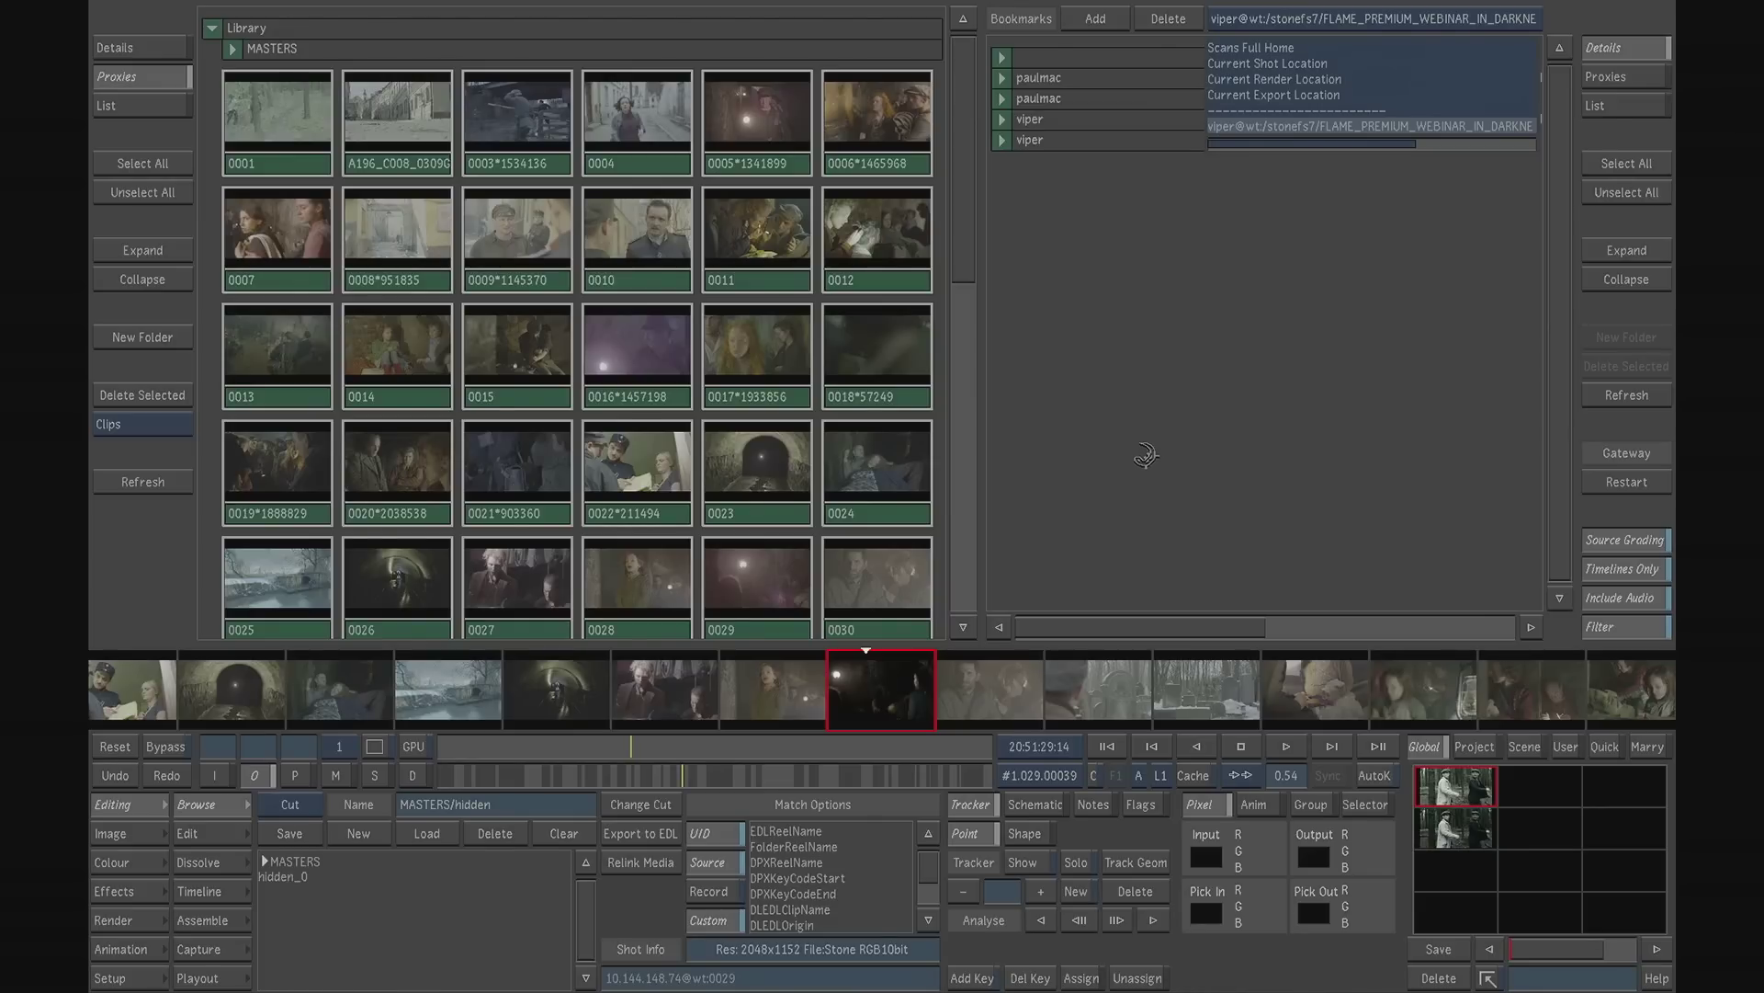
pyautogui.moveTo(1555, 351); pyautogui.dragTo(1566, 230)
pyautogui.click(1102, 304)
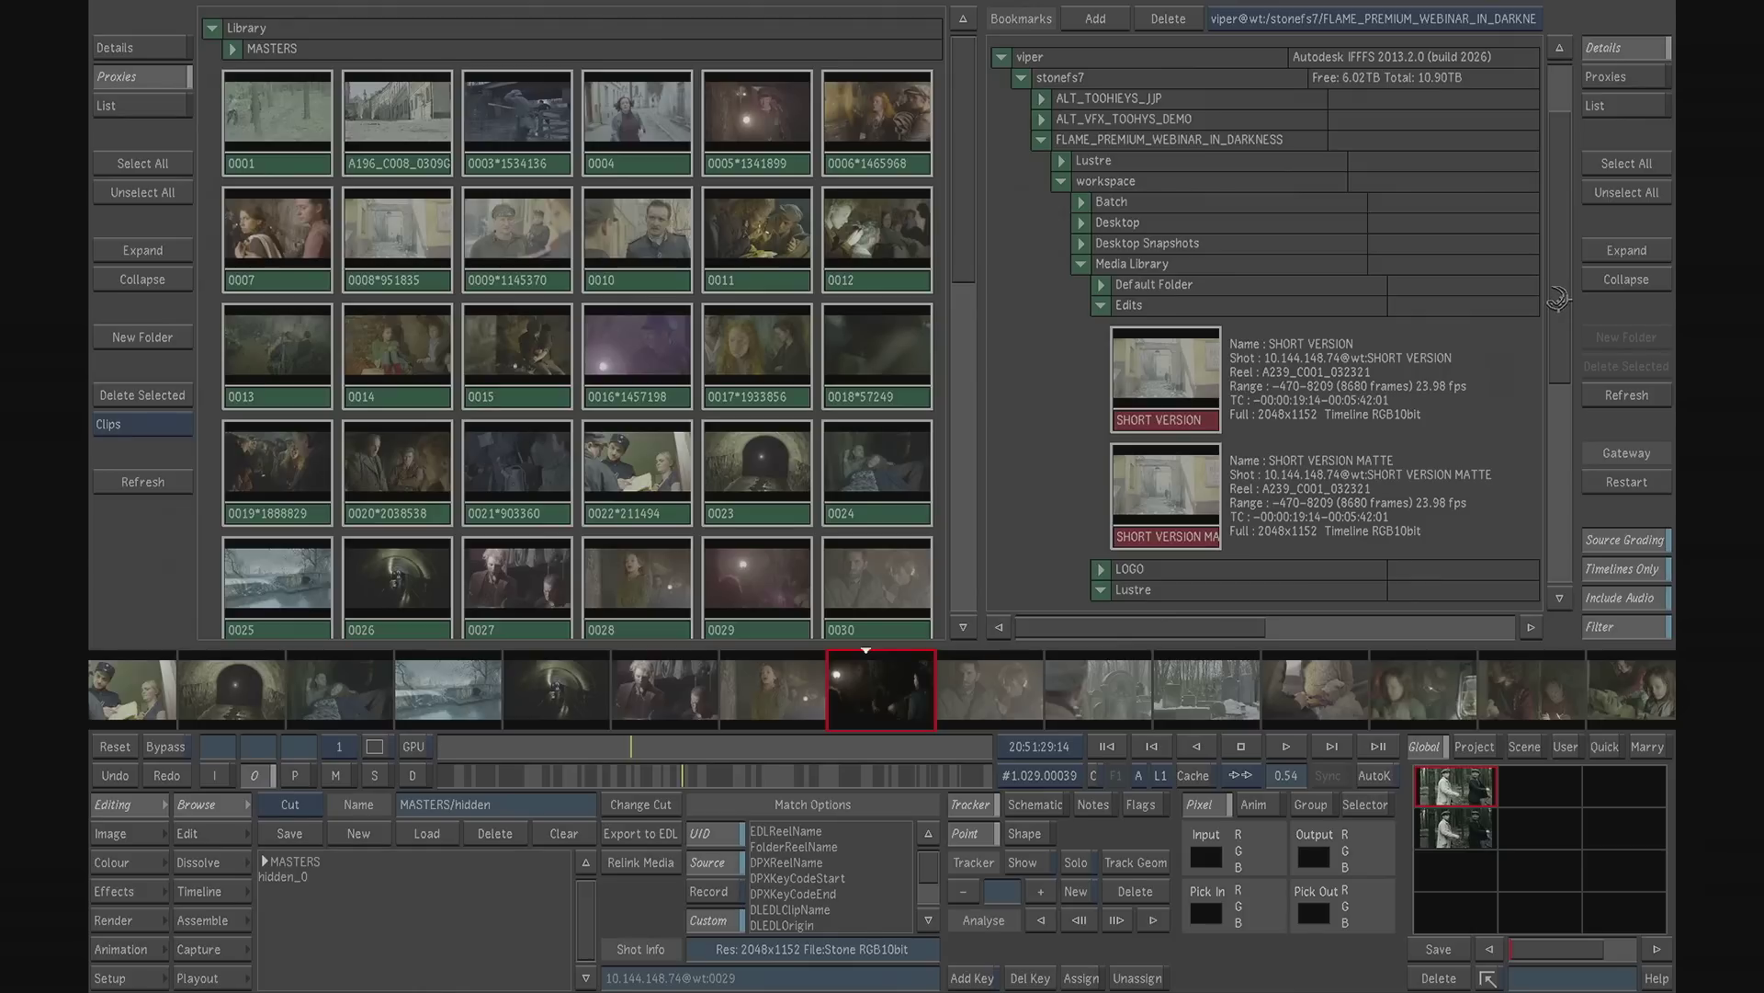
pyautogui.moveTo(1564, 280); pyautogui.dragTo(1550, 375)
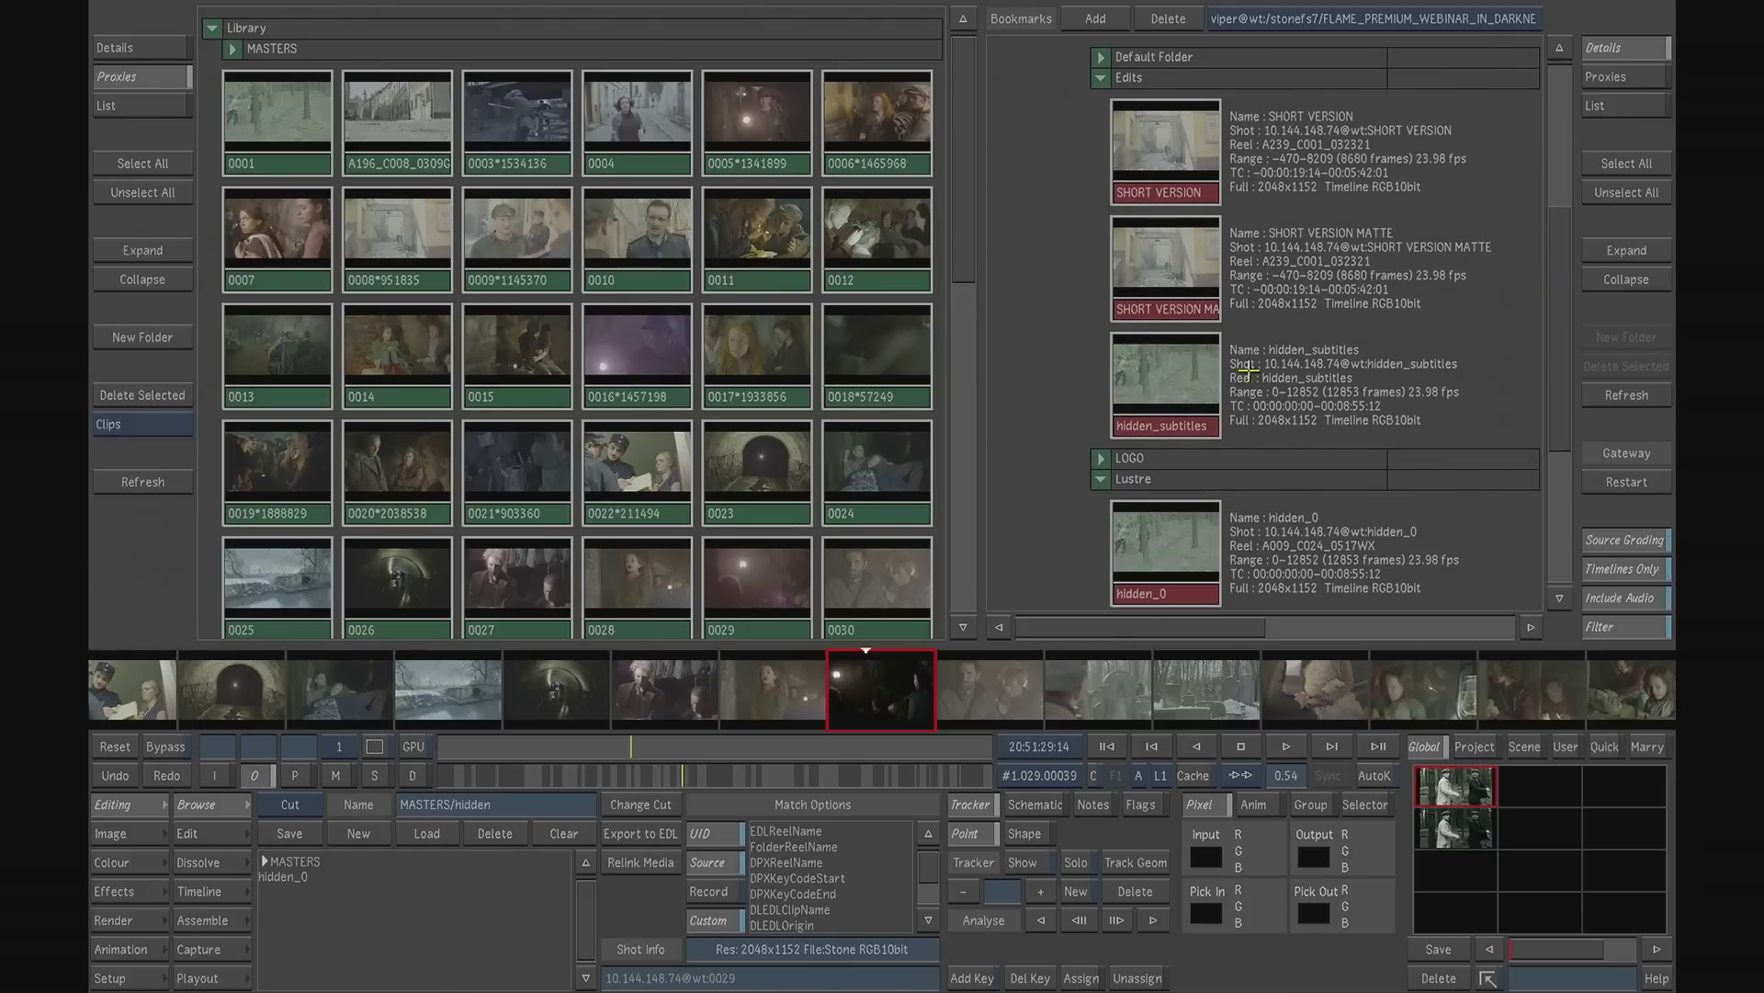
# - Clear the current timeline, load the SHORT VERSION MATTE edit as a cut, and skim through its ungraded shots
pyautogui.click(564, 833)
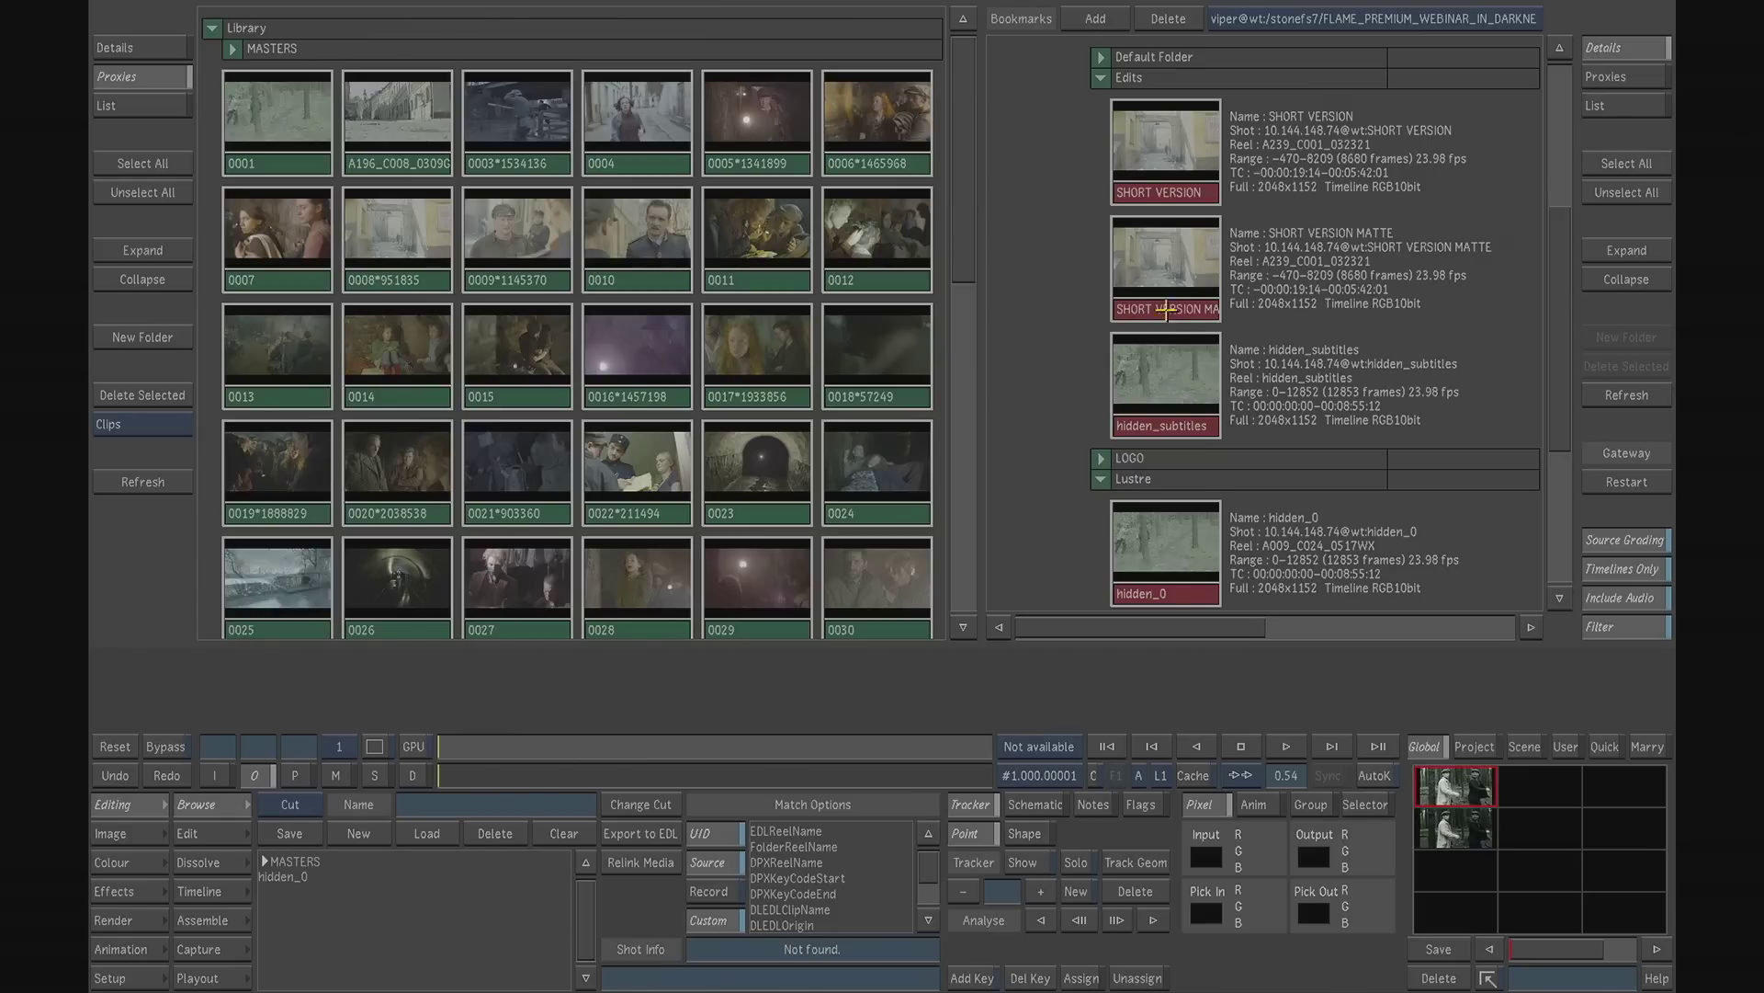
pyautogui.moveTo(1167, 267); pyautogui.dragTo(799, 707)
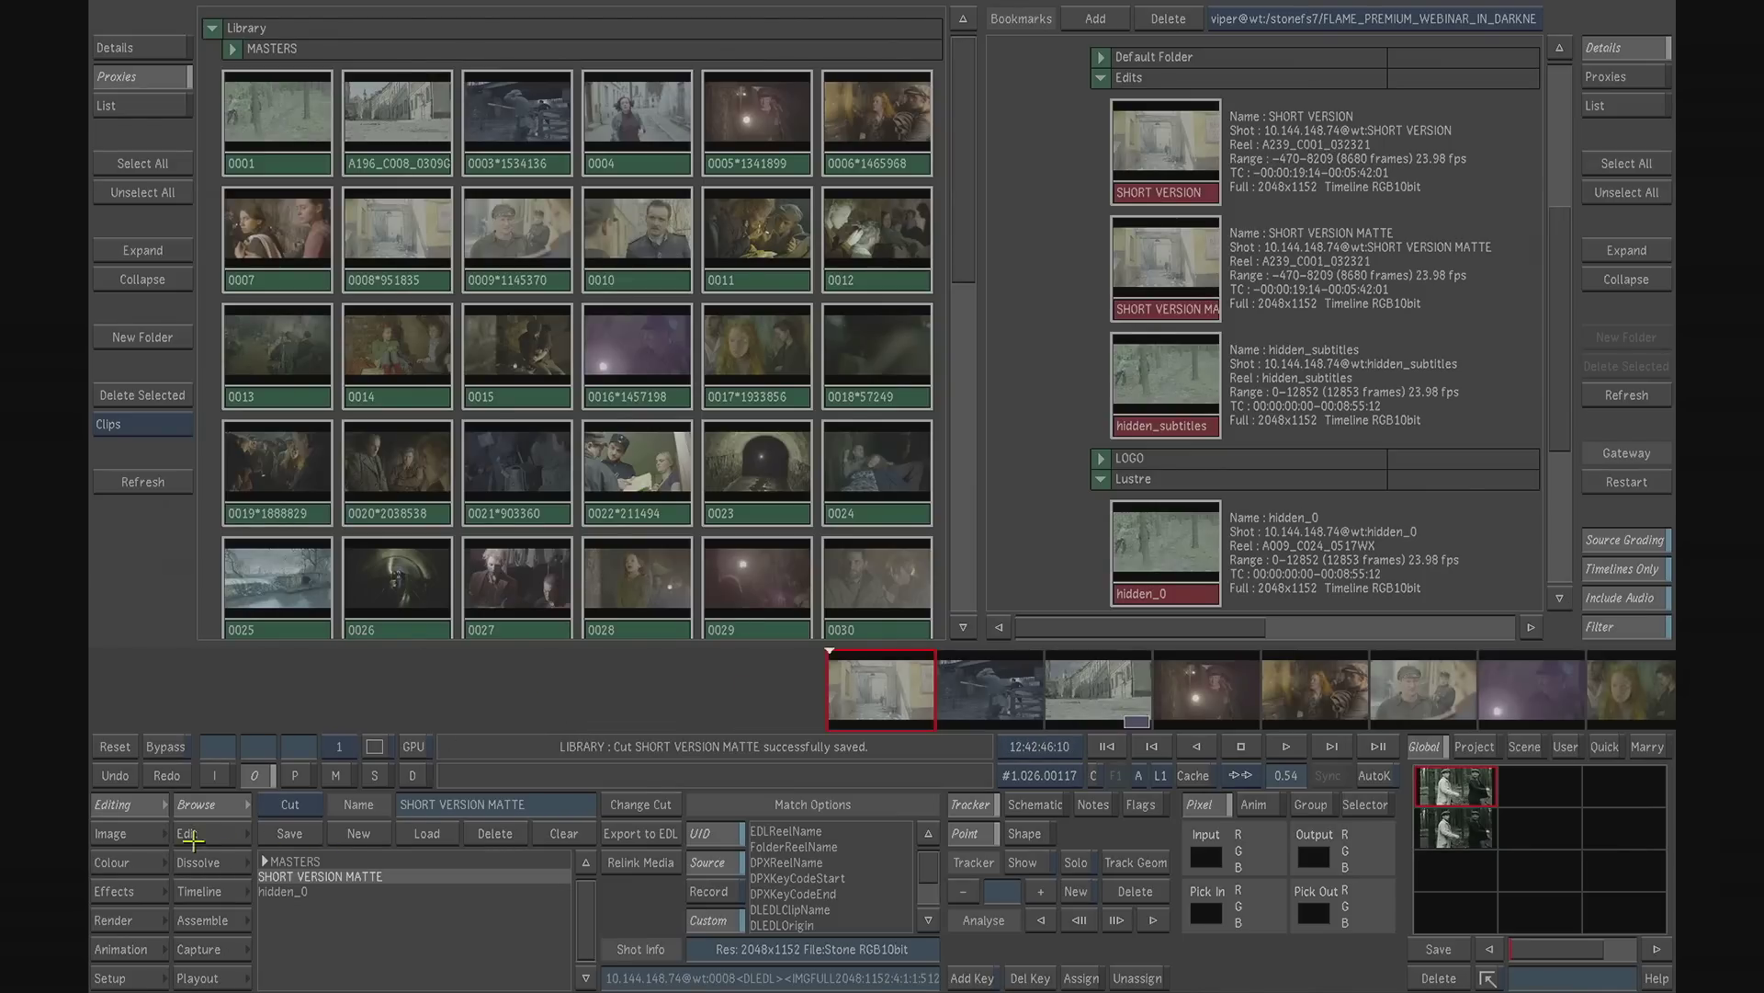
pyautogui.click(139, 863)
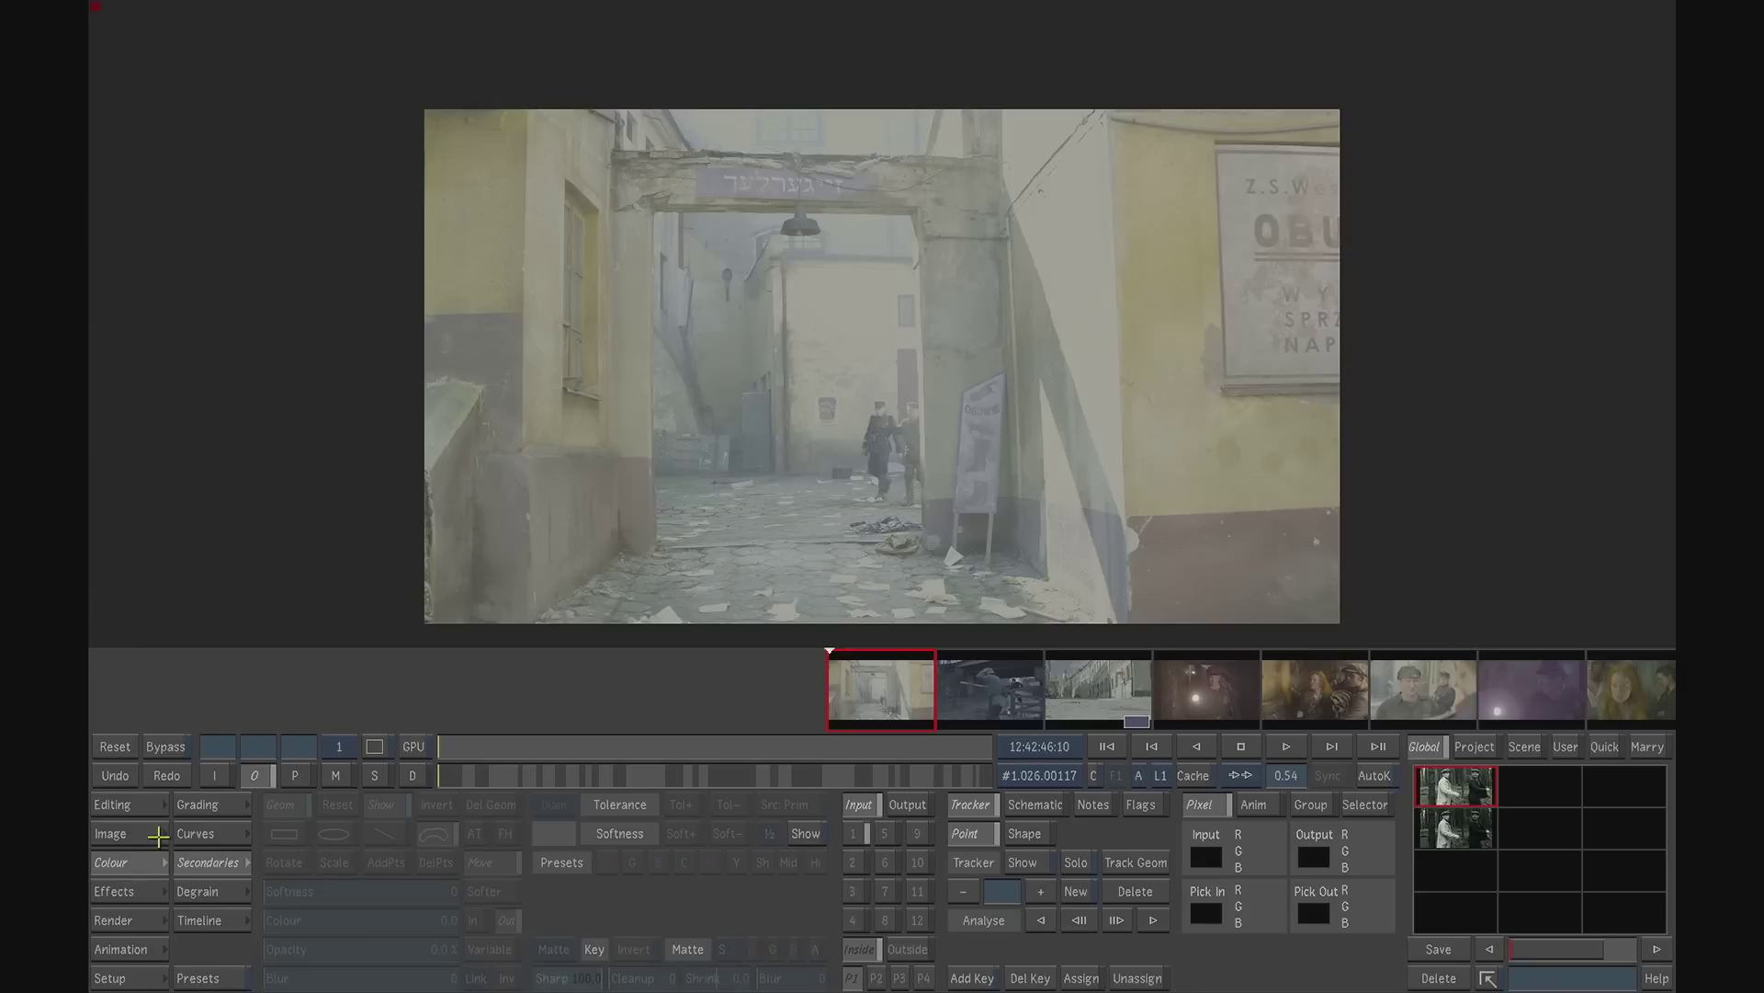
pyautogui.moveTo(450, 775); pyautogui.dragTo(581, 758)
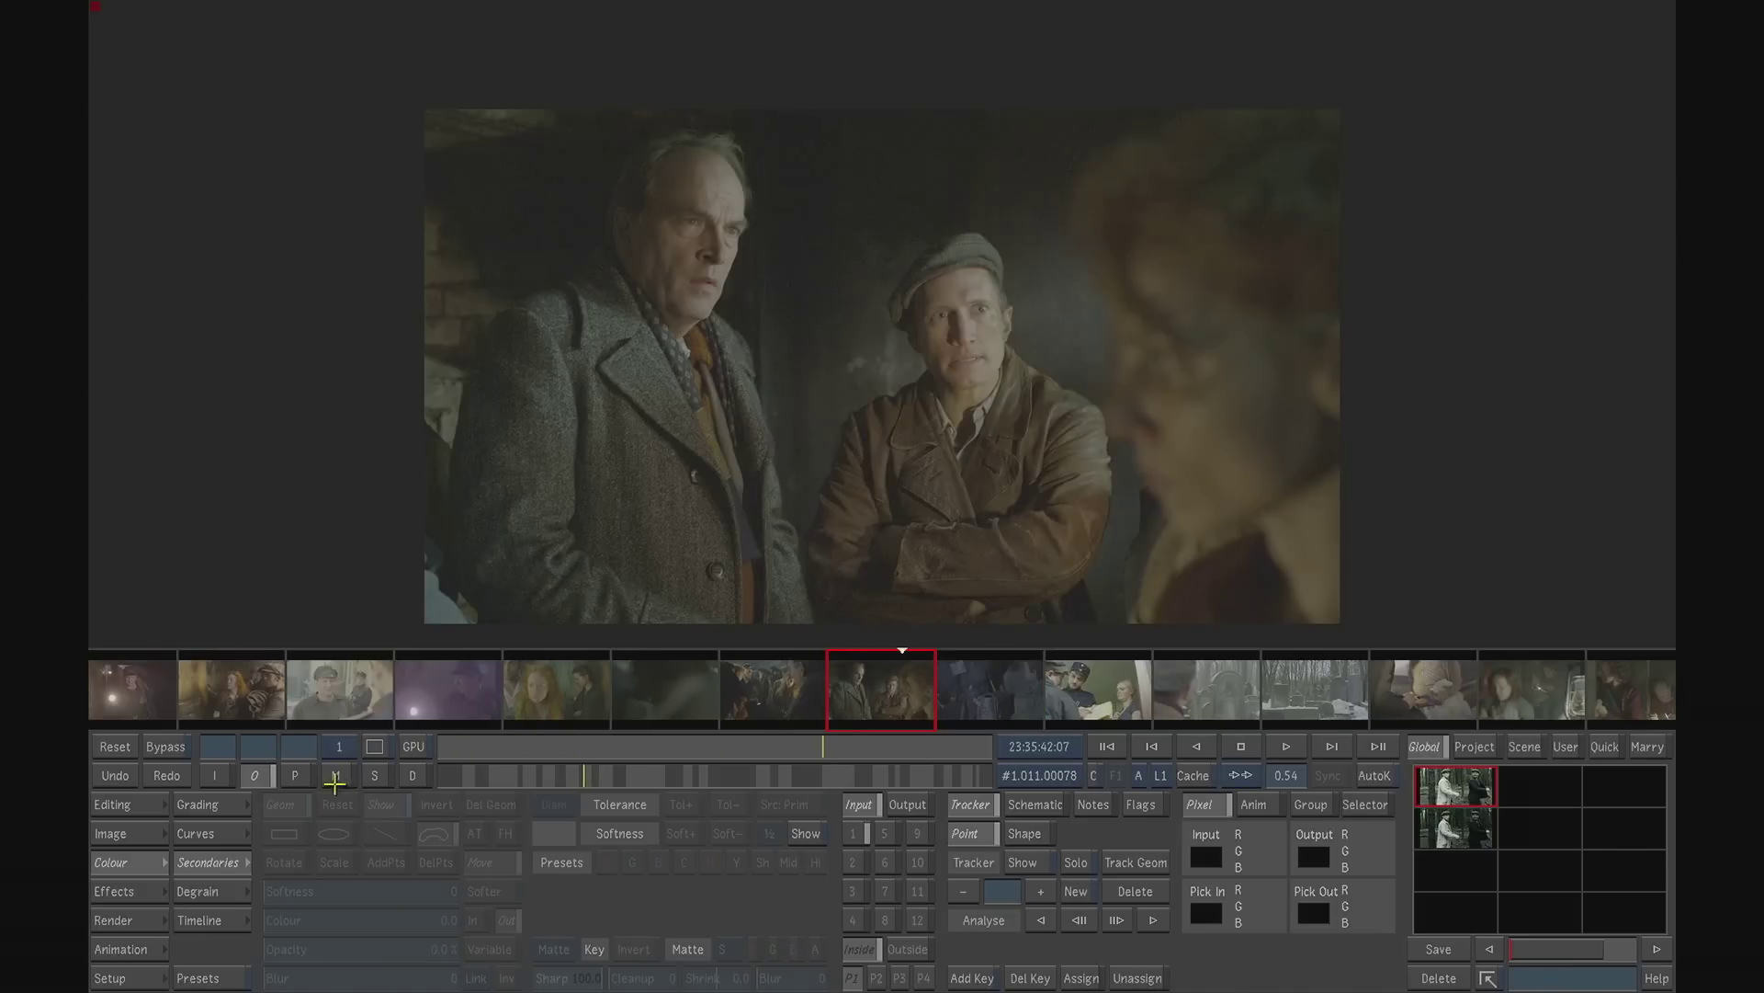
# - Load the grade named graded, based on MASTERS/hidden, and go to the dark crowd shot
pyautogui.click(130, 979)
pyautogui.click(354, 904)
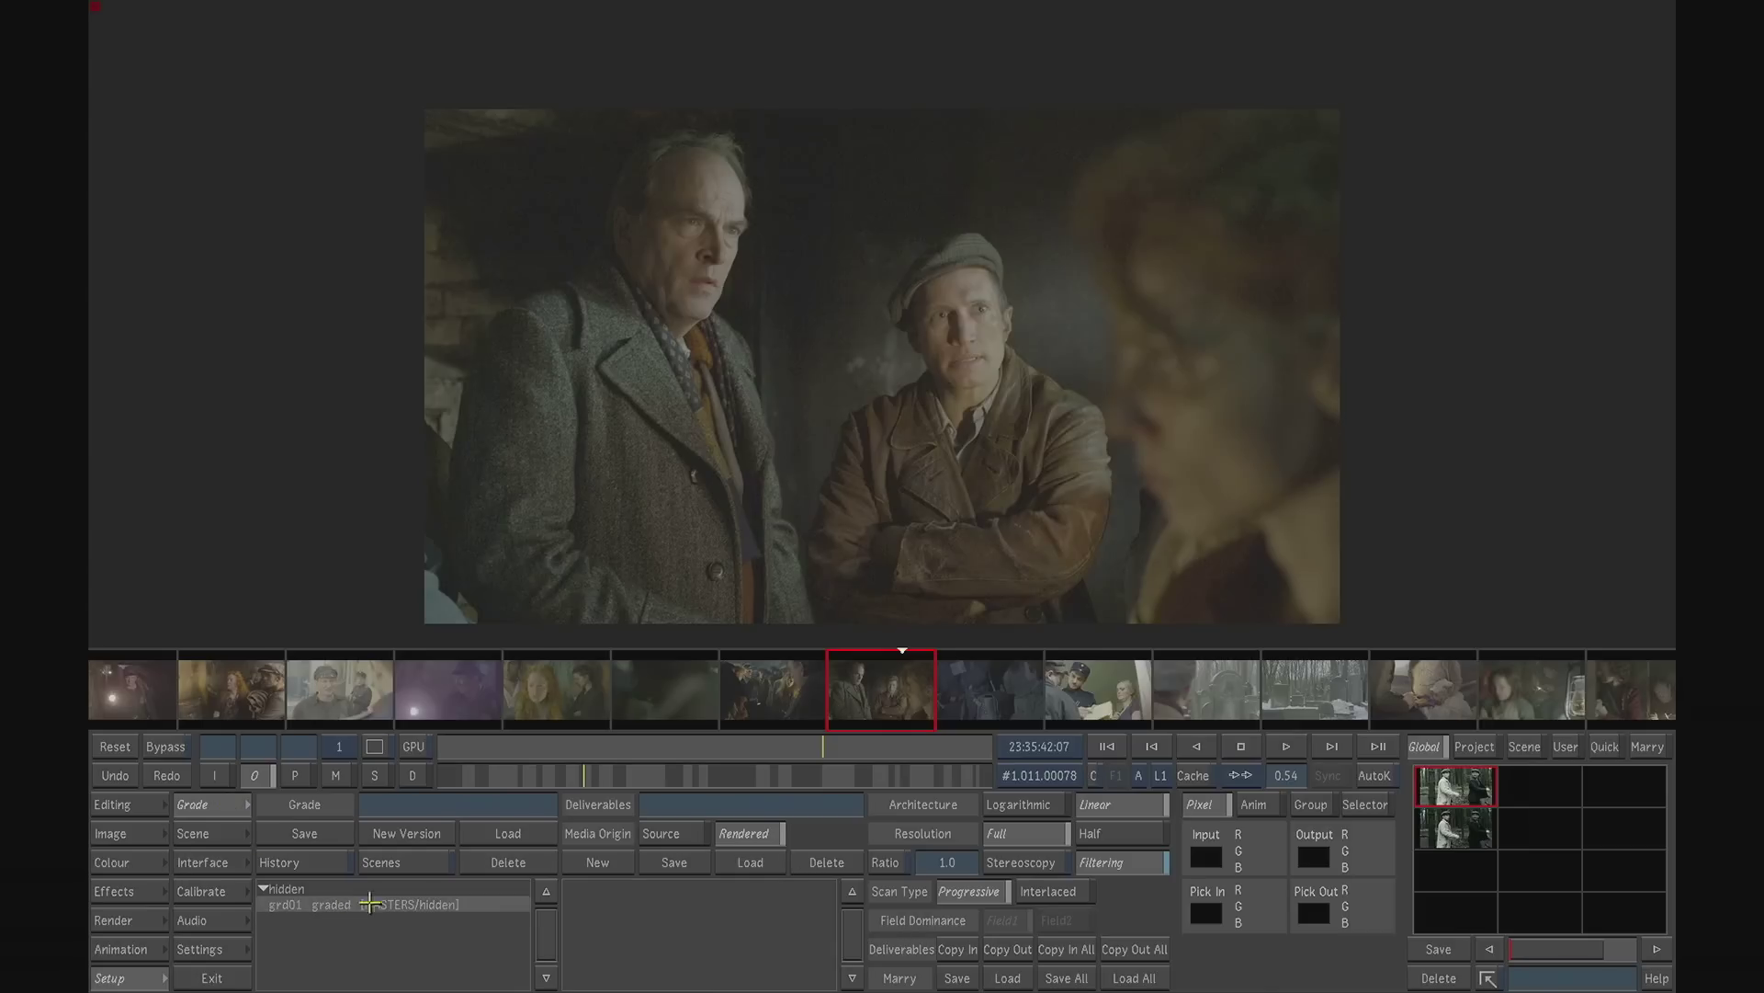
pyautogui.click(511, 832)
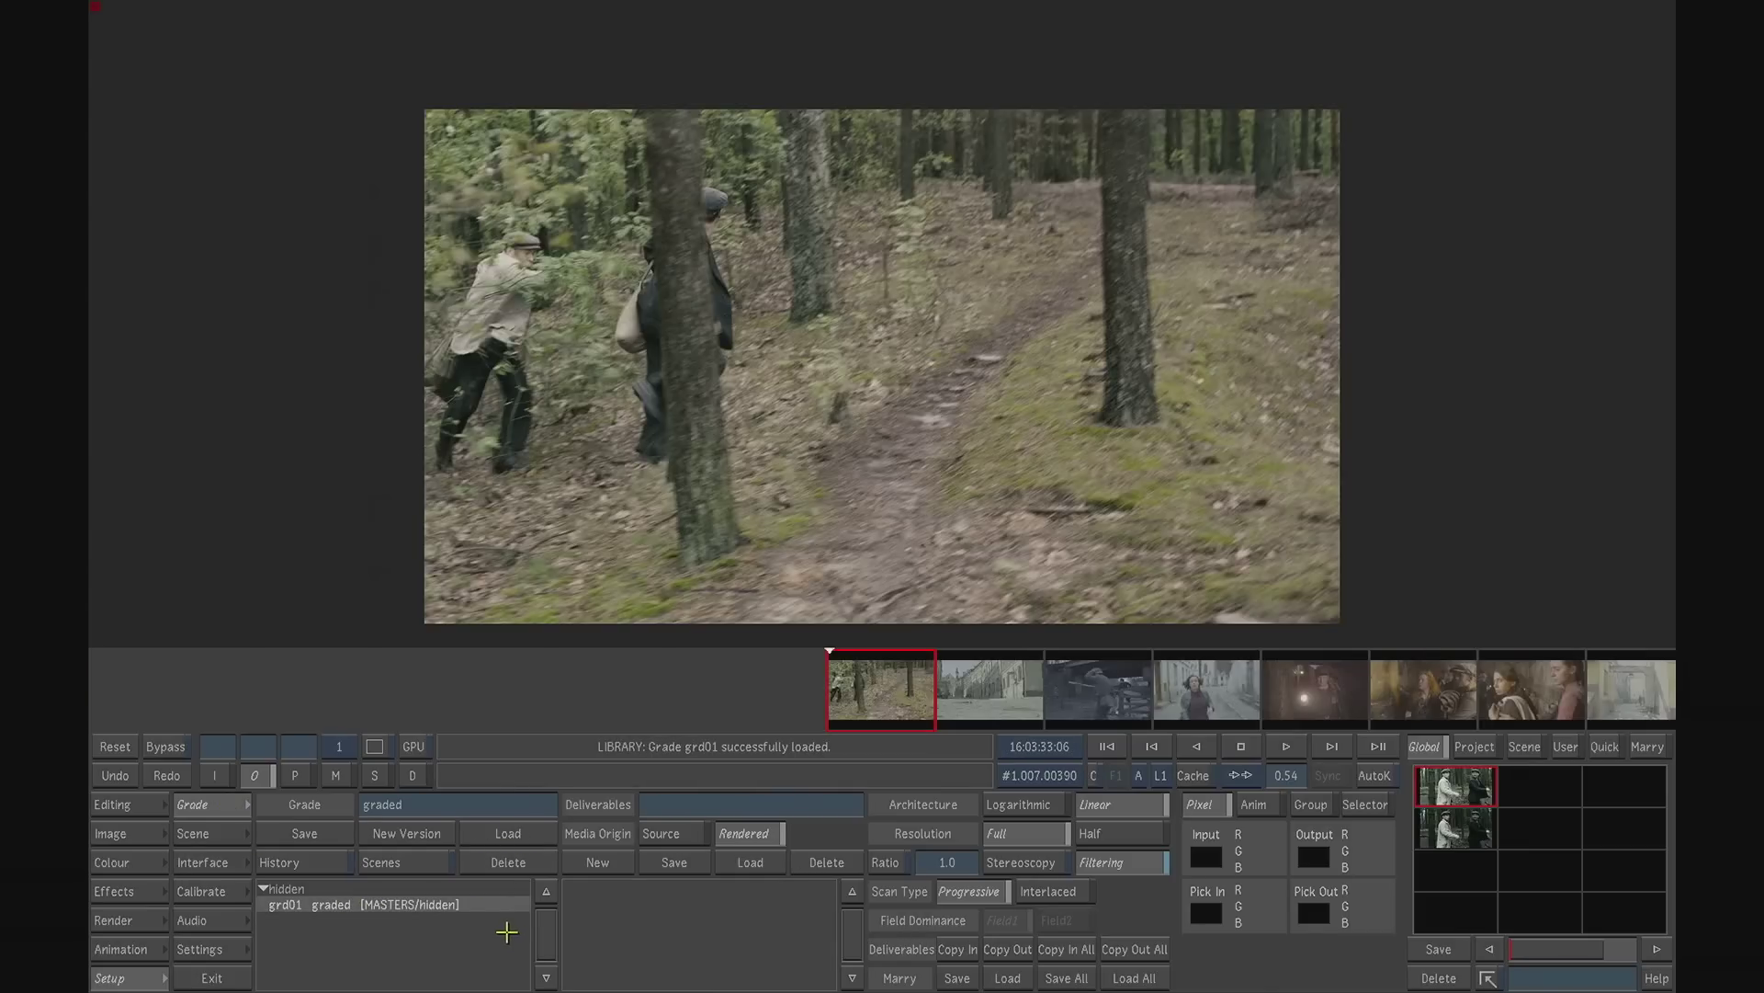
pyautogui.moveTo(607, 778)
pyautogui.mouseDown()
pyautogui.moveTo(652, 776)
pyautogui.moveTo(620, 775)
pyautogui.mouseUp()
pyautogui.click(618, 775)
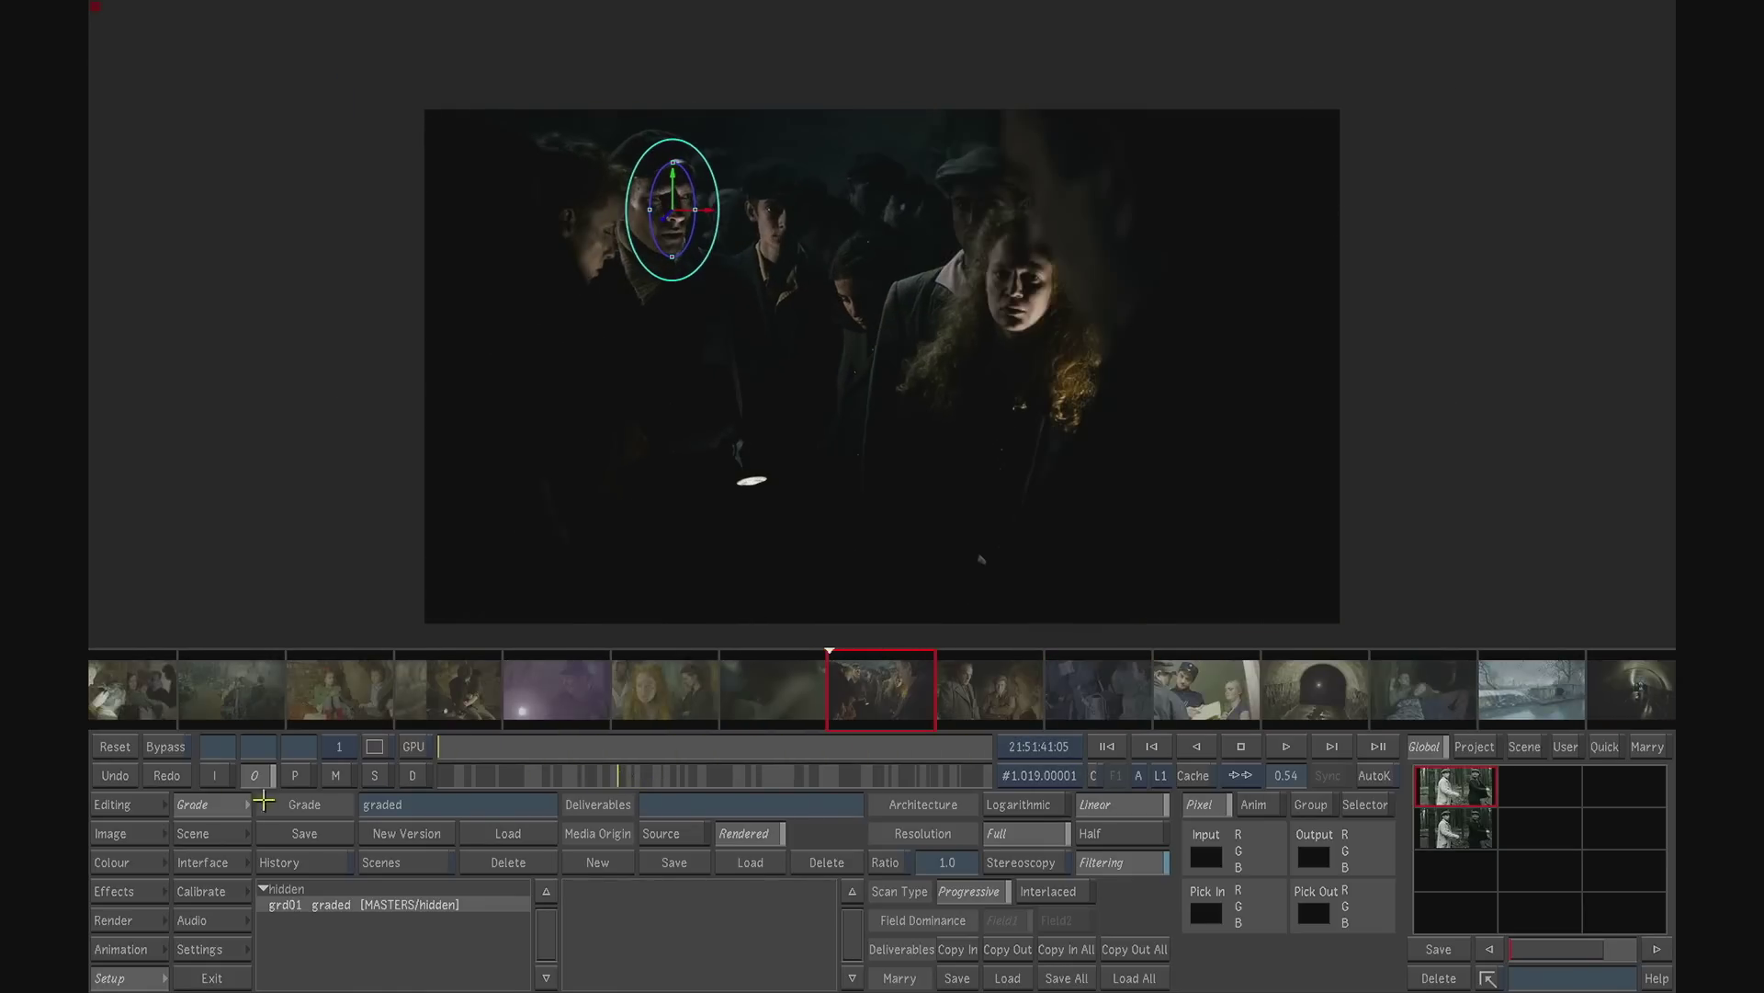
# - Change the loaded grade's cut to SHORT VERSION MATTE
pyautogui.click(134, 806)
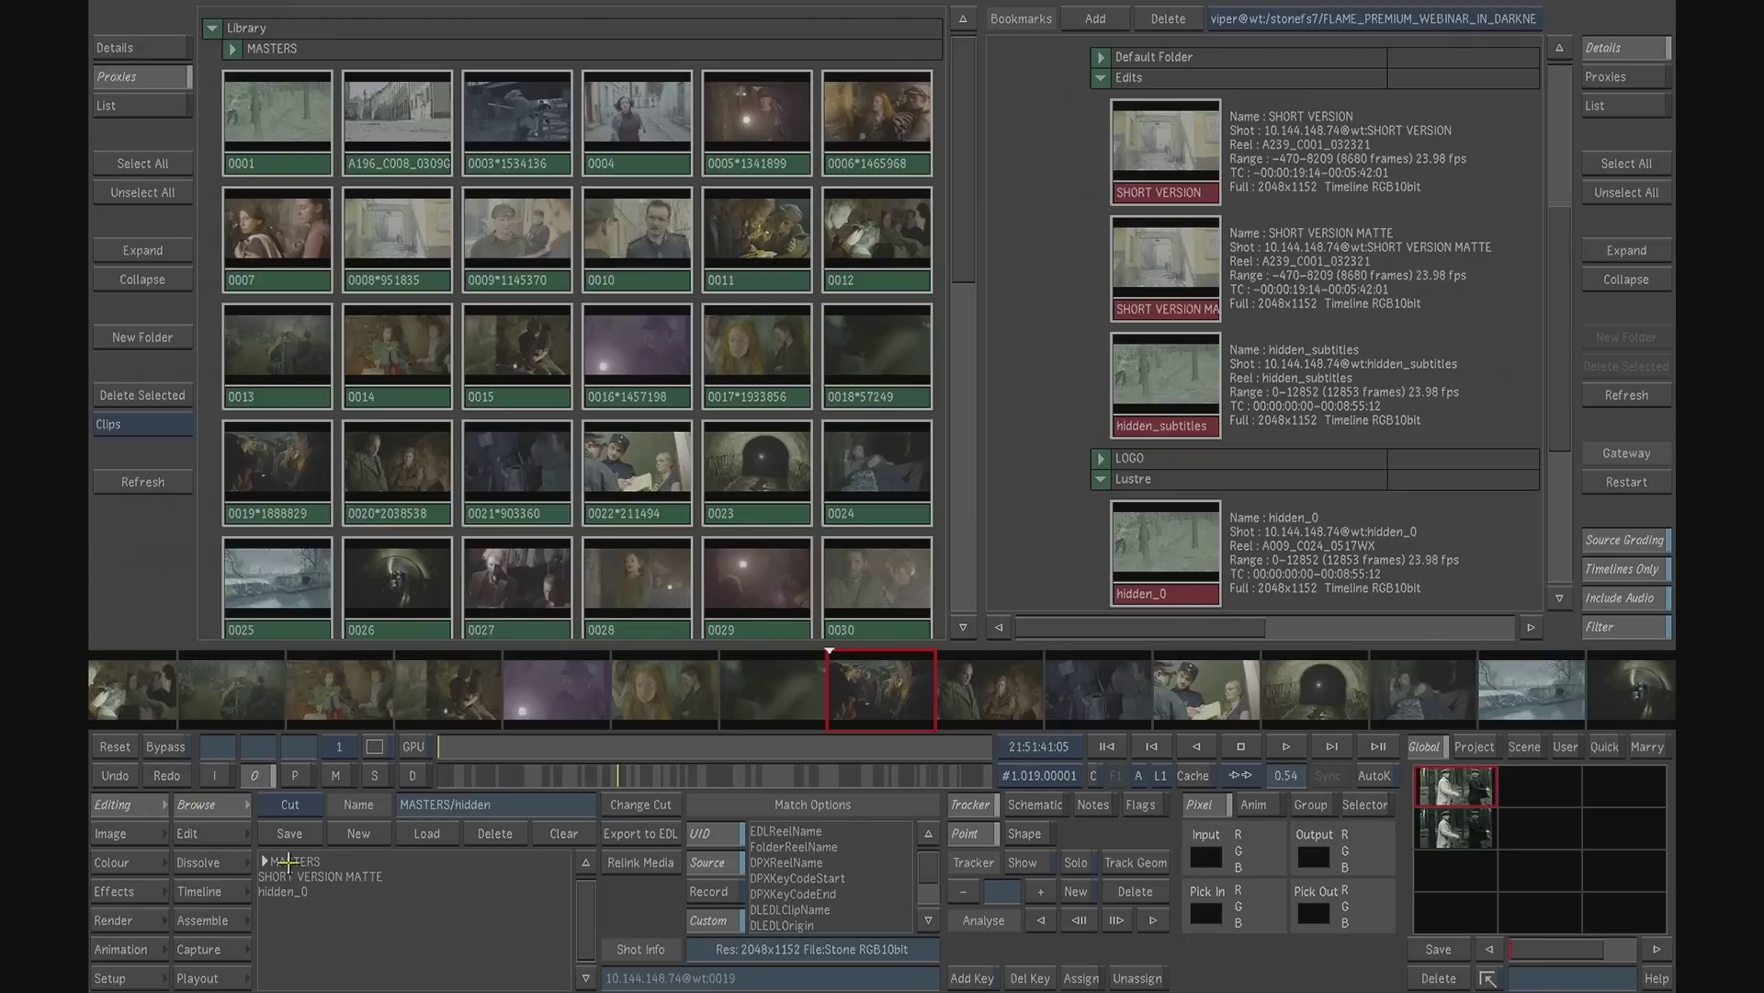
pyautogui.click(324, 877)
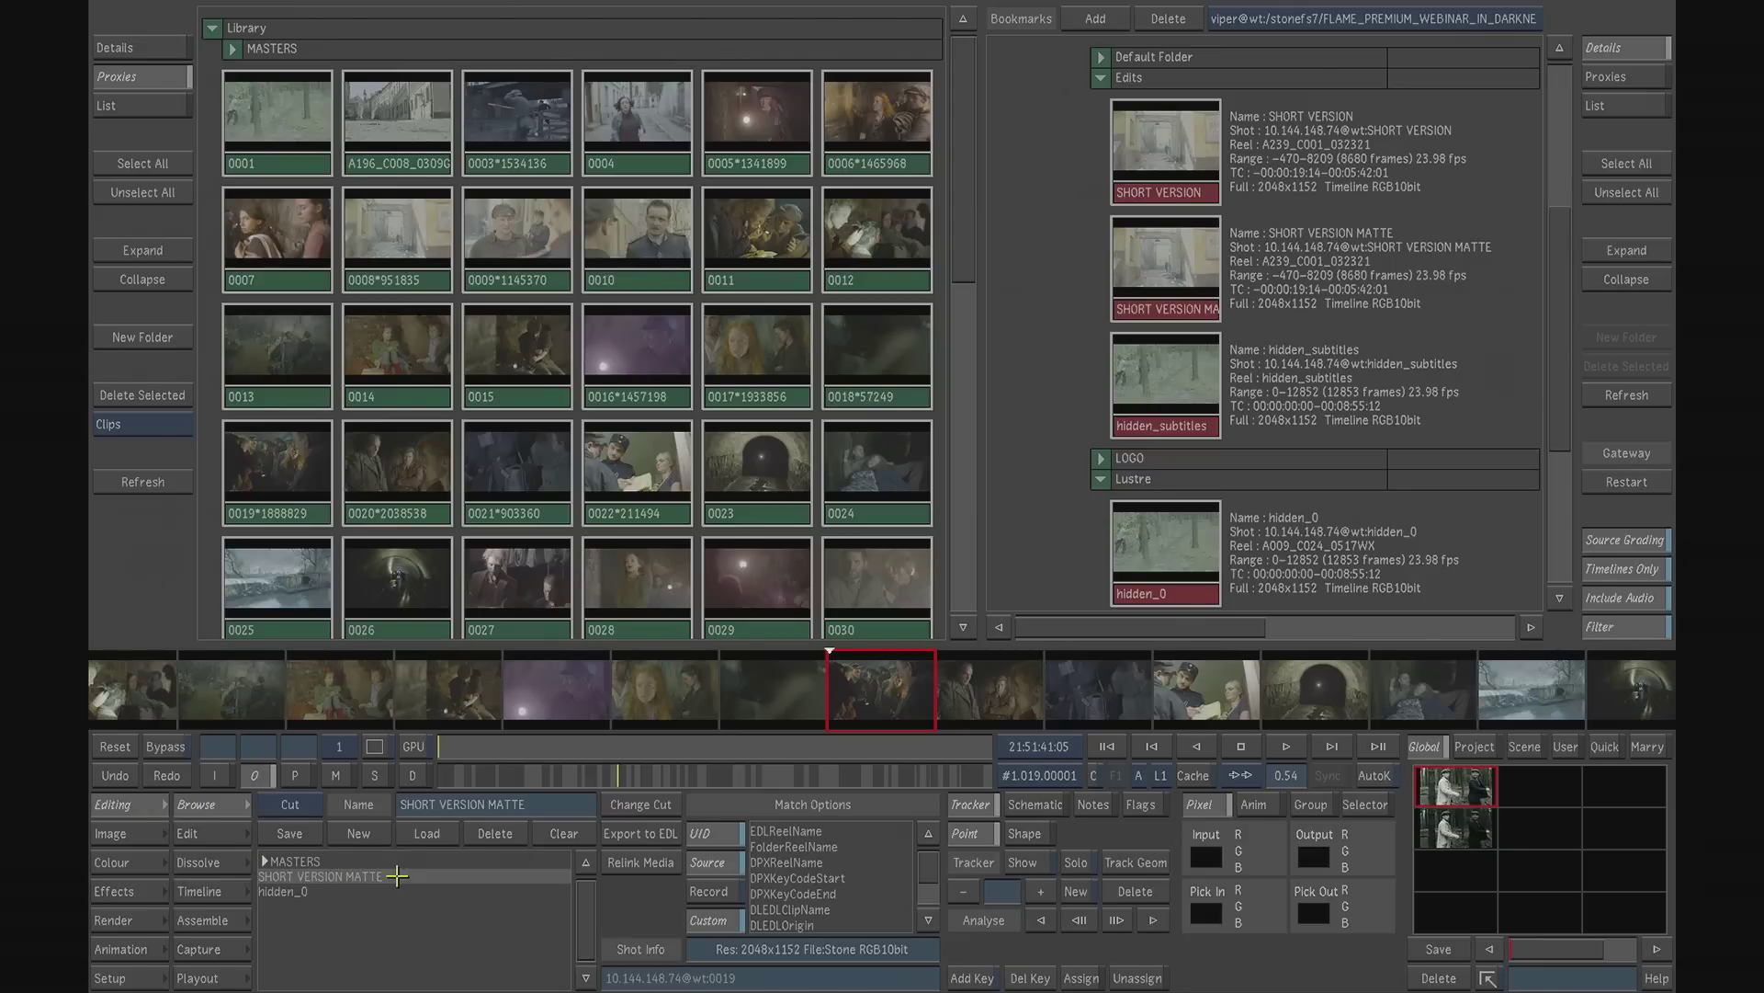
pyautogui.click(650, 806)
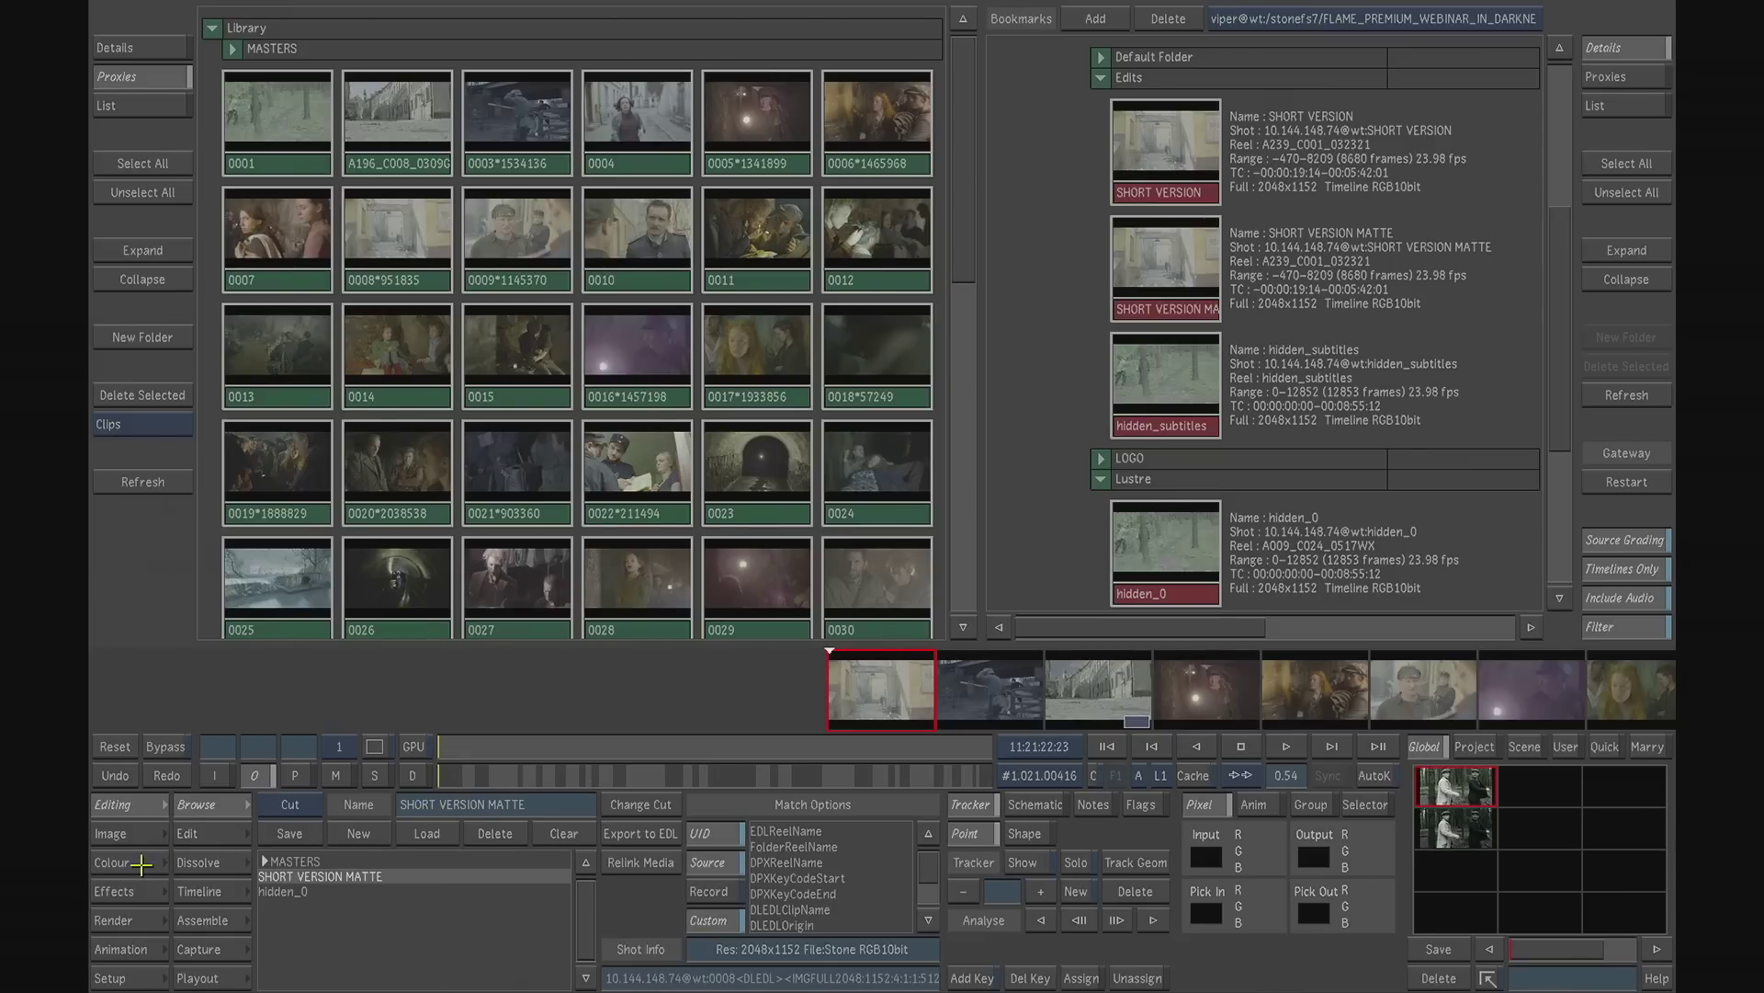
# - Check the grade on the dark crowd shot in the new cut, including its secondaries and primary grading values
pyautogui.click(138, 861)
pyautogui.click(489, 777)
pyautogui.moveTo(489, 776); pyautogui.dragTo(566, 763)
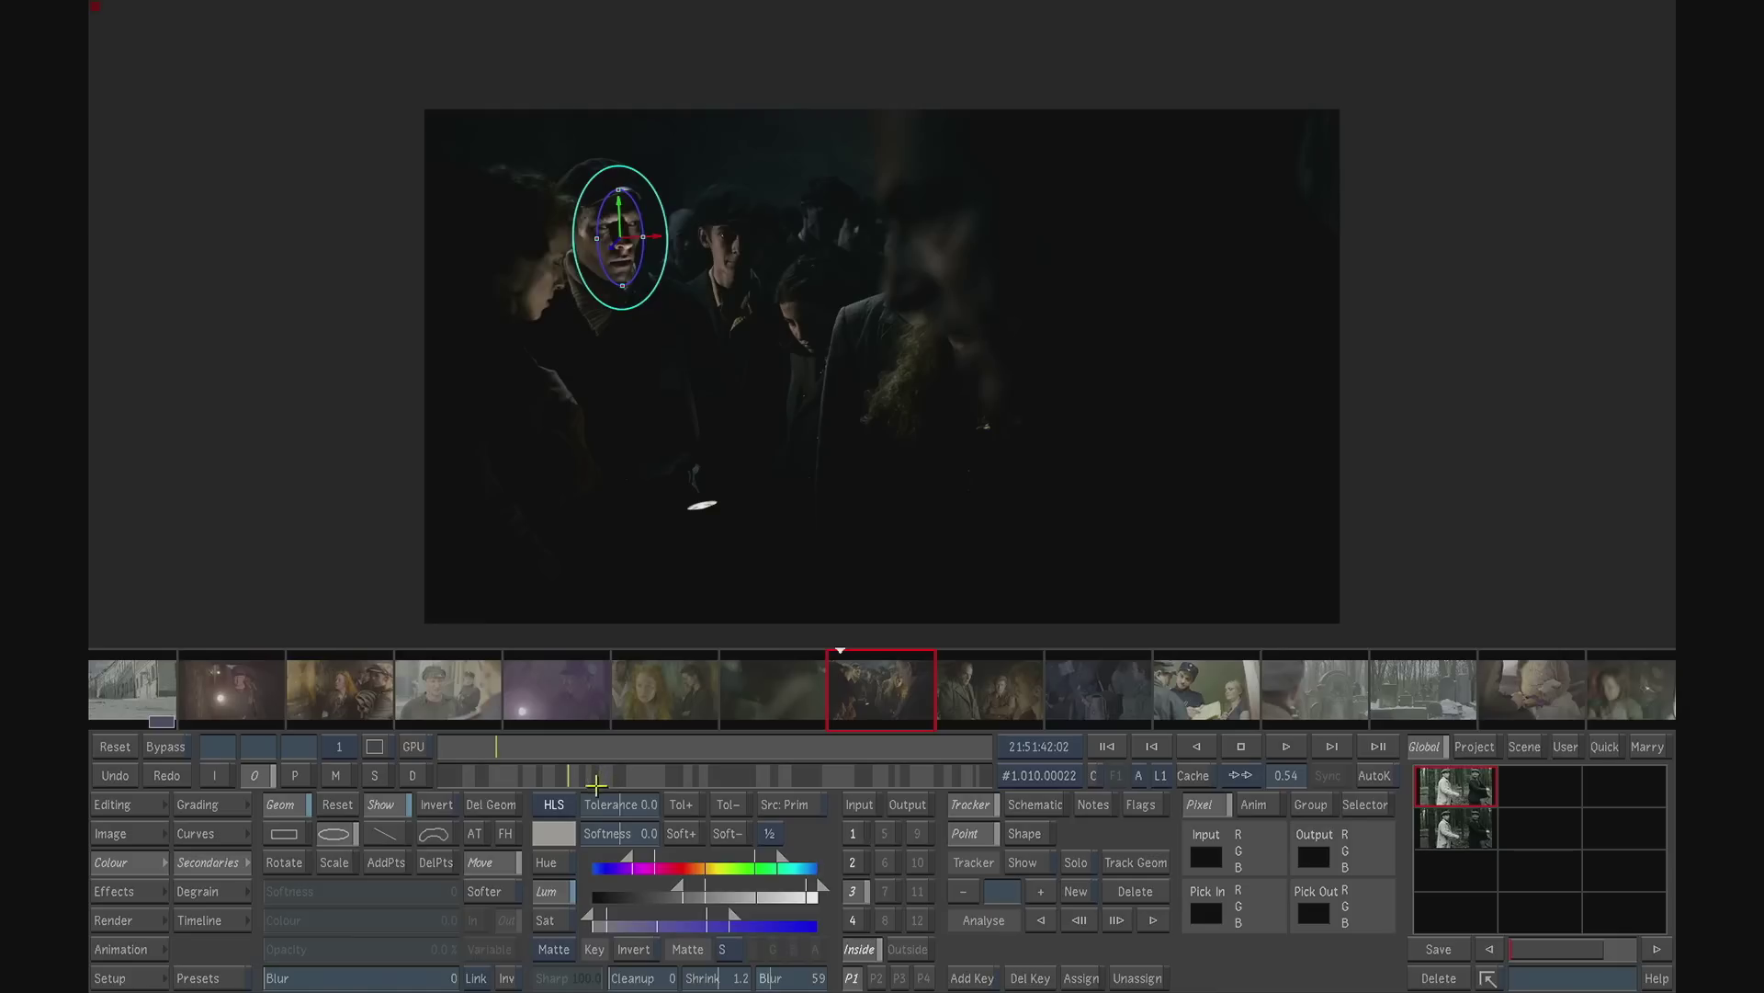
pyautogui.click(207, 804)
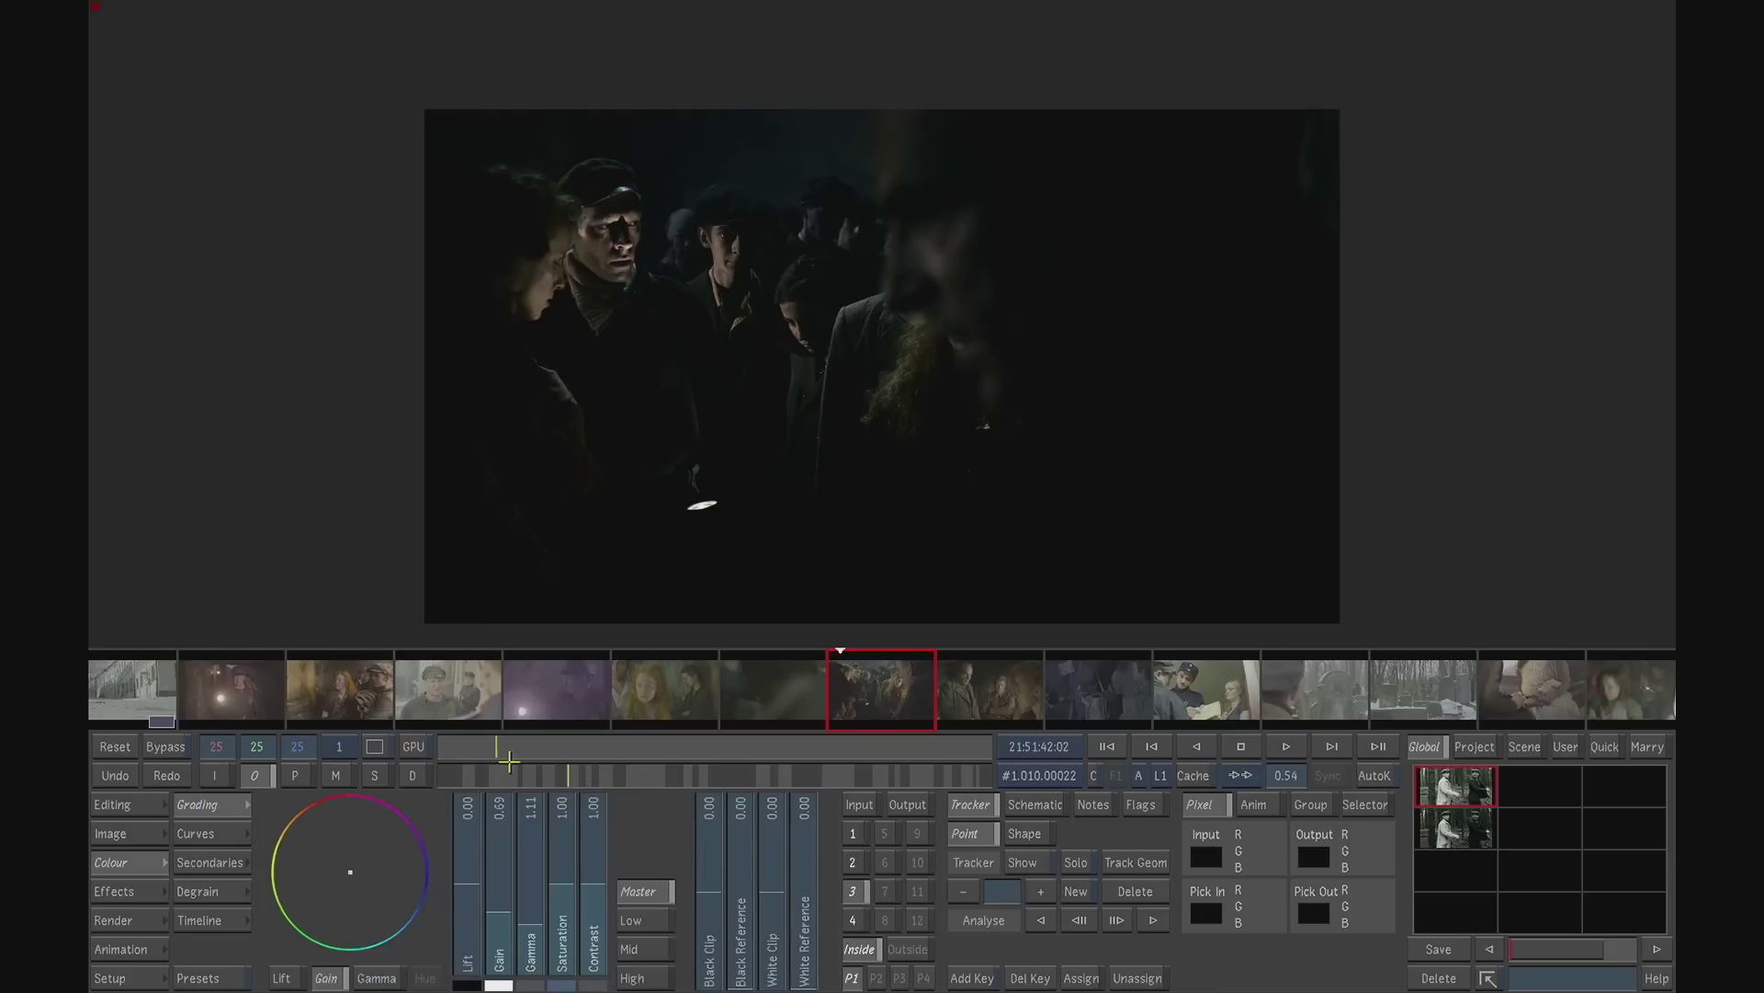
# - Apply the matching scene preset to the ungraded cobbled street shot
pyautogui.click(153, 704)
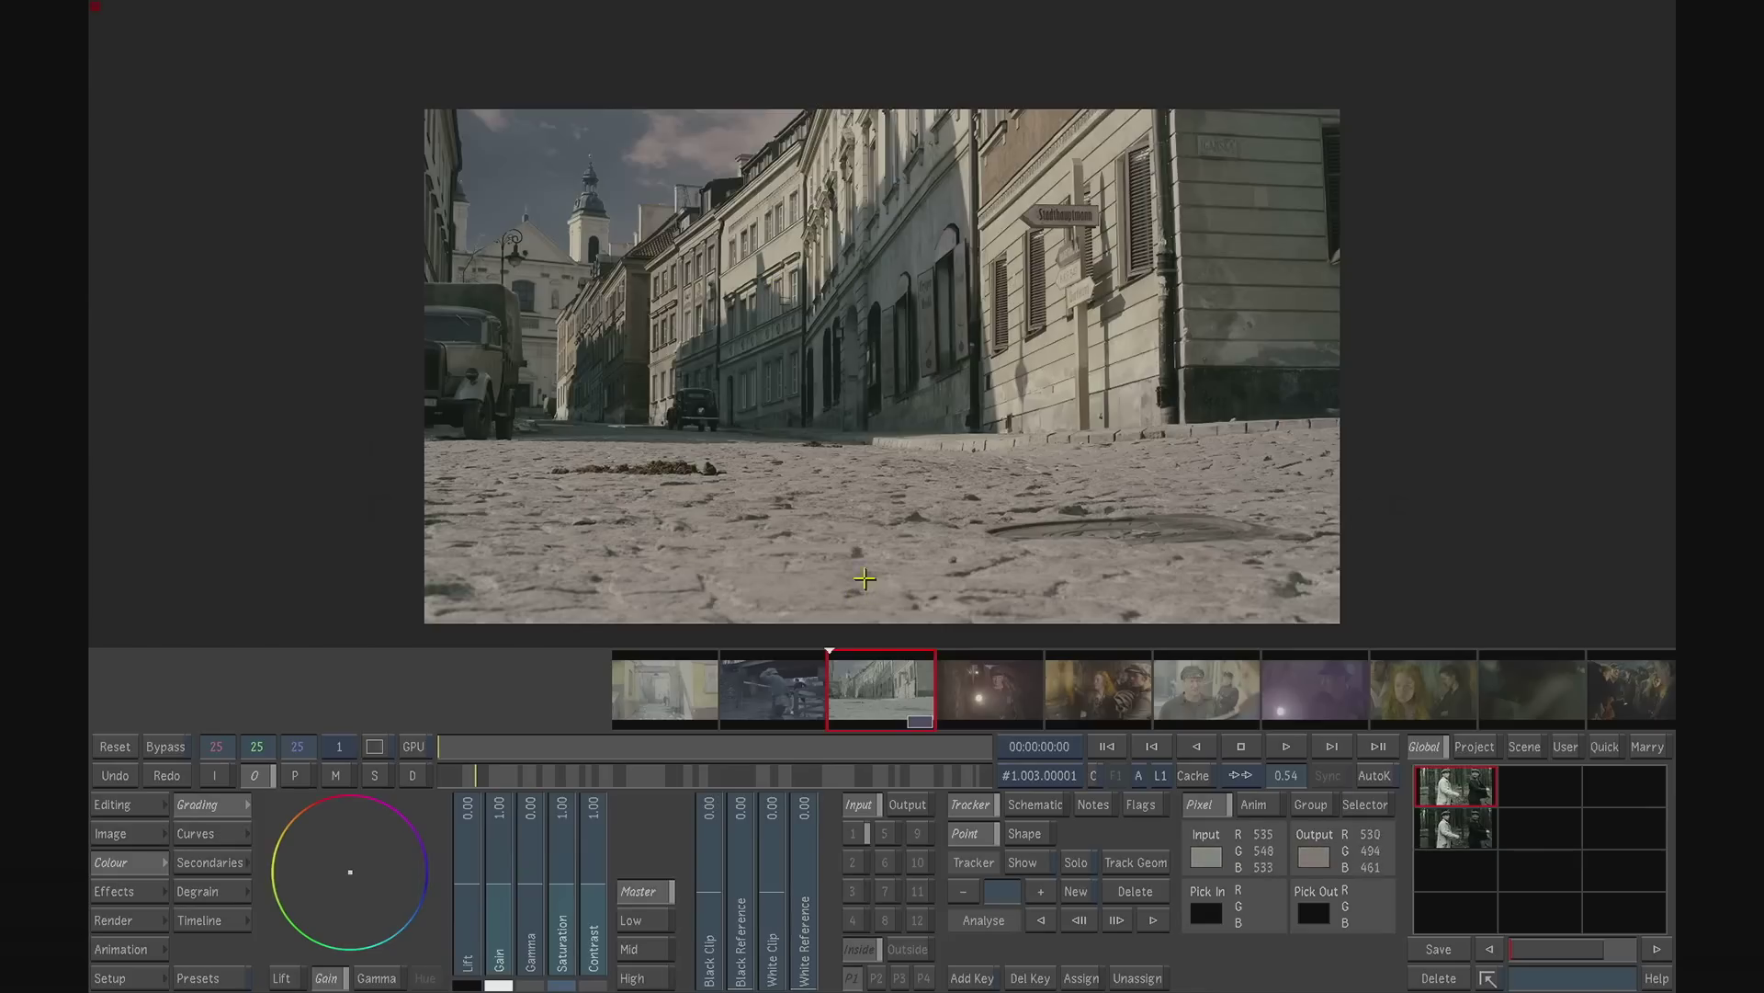
pyautogui.click(1524, 748)
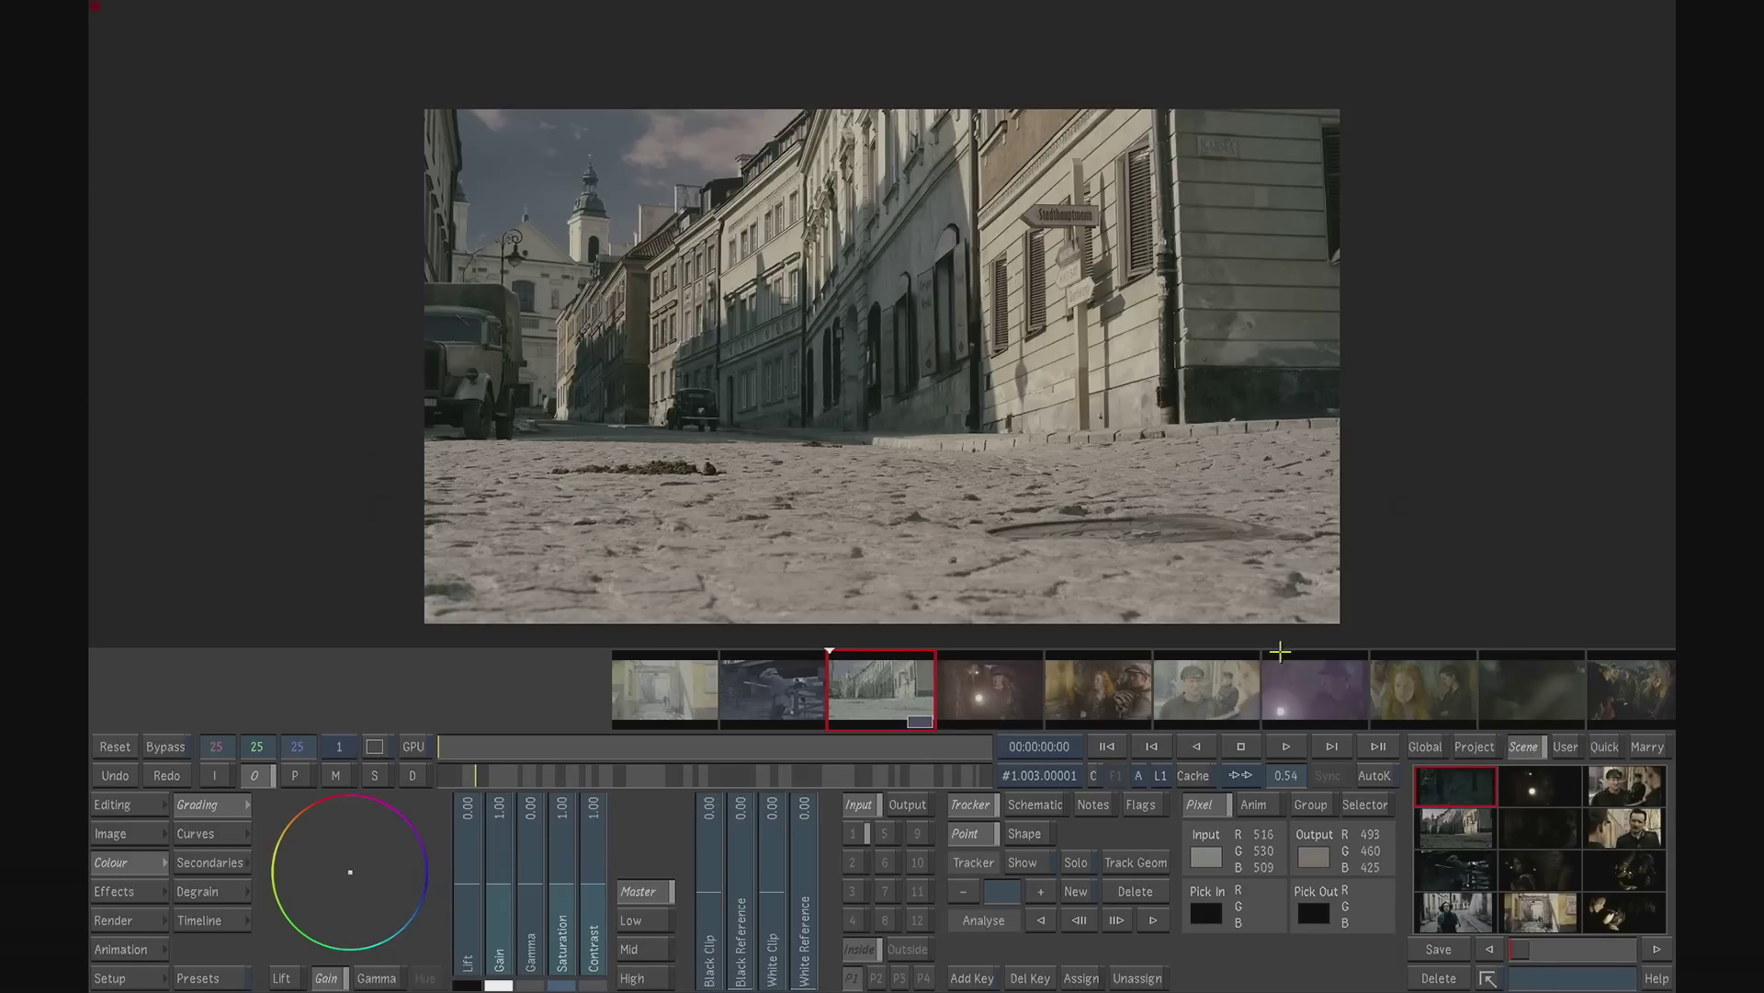
pyautogui.click(1458, 828)
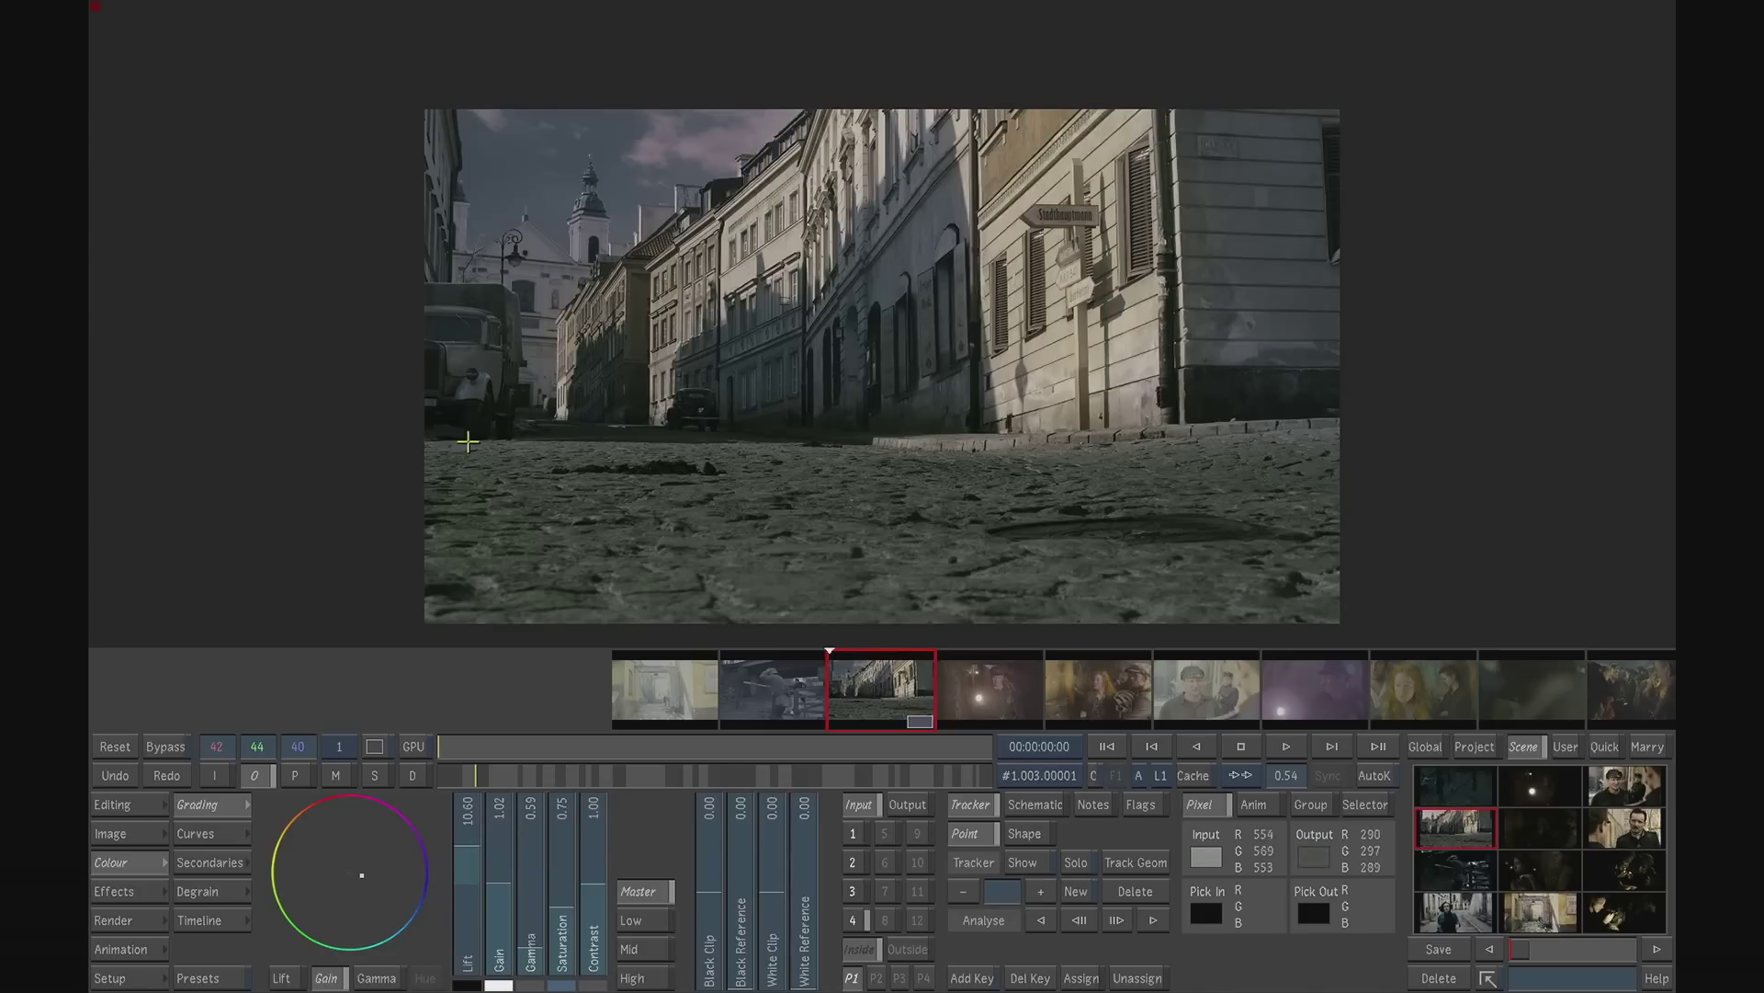
# - Examine the shapes and matte settings of secondaries 1 to 4 on the cobbled street shot
pyautogui.click(232, 862)
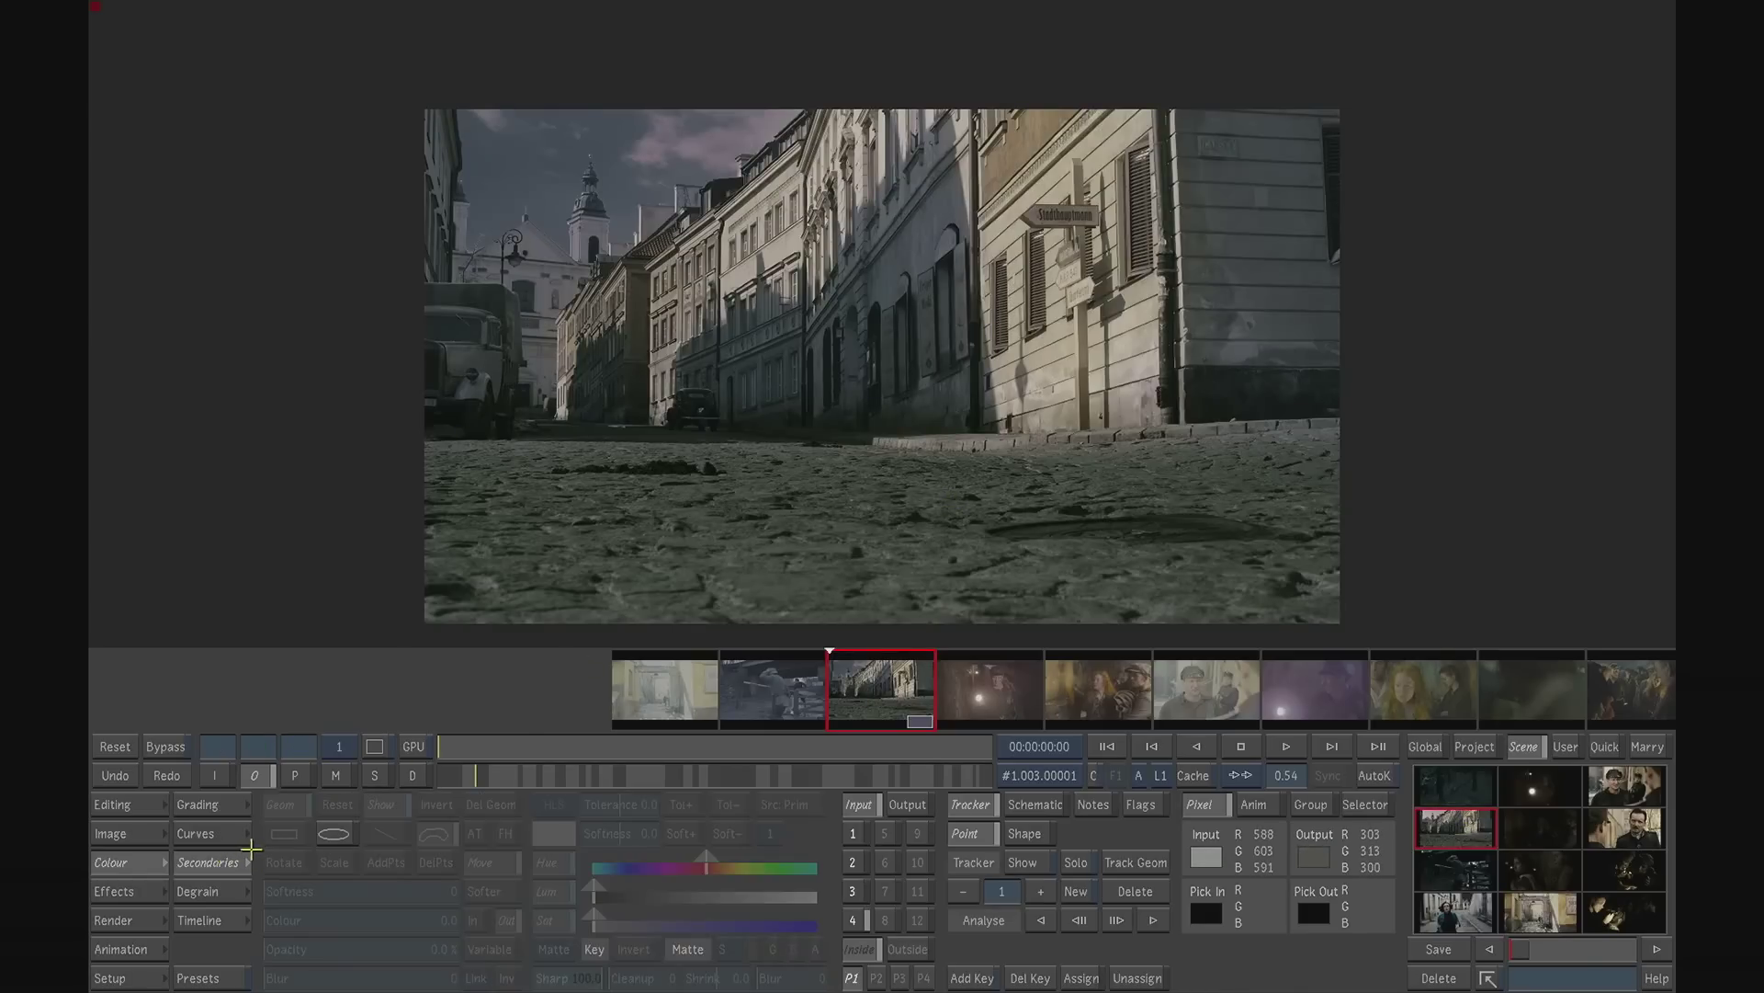
pyautogui.click(853, 833)
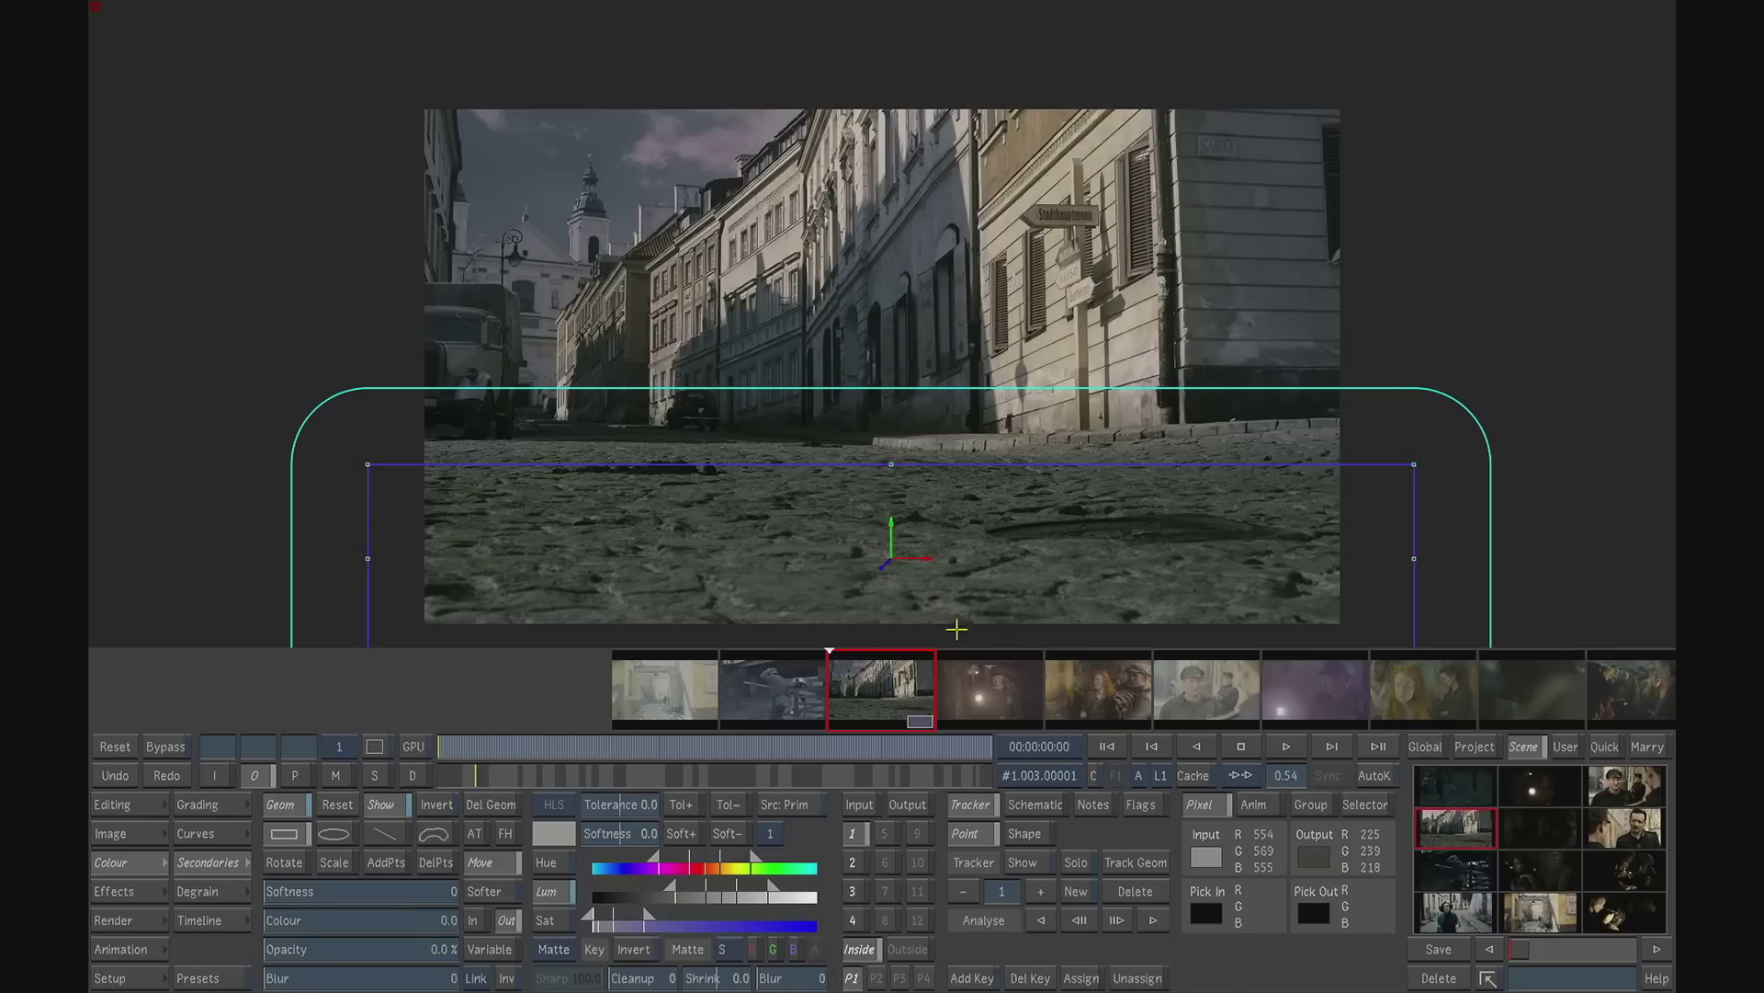
pyautogui.click(853, 862)
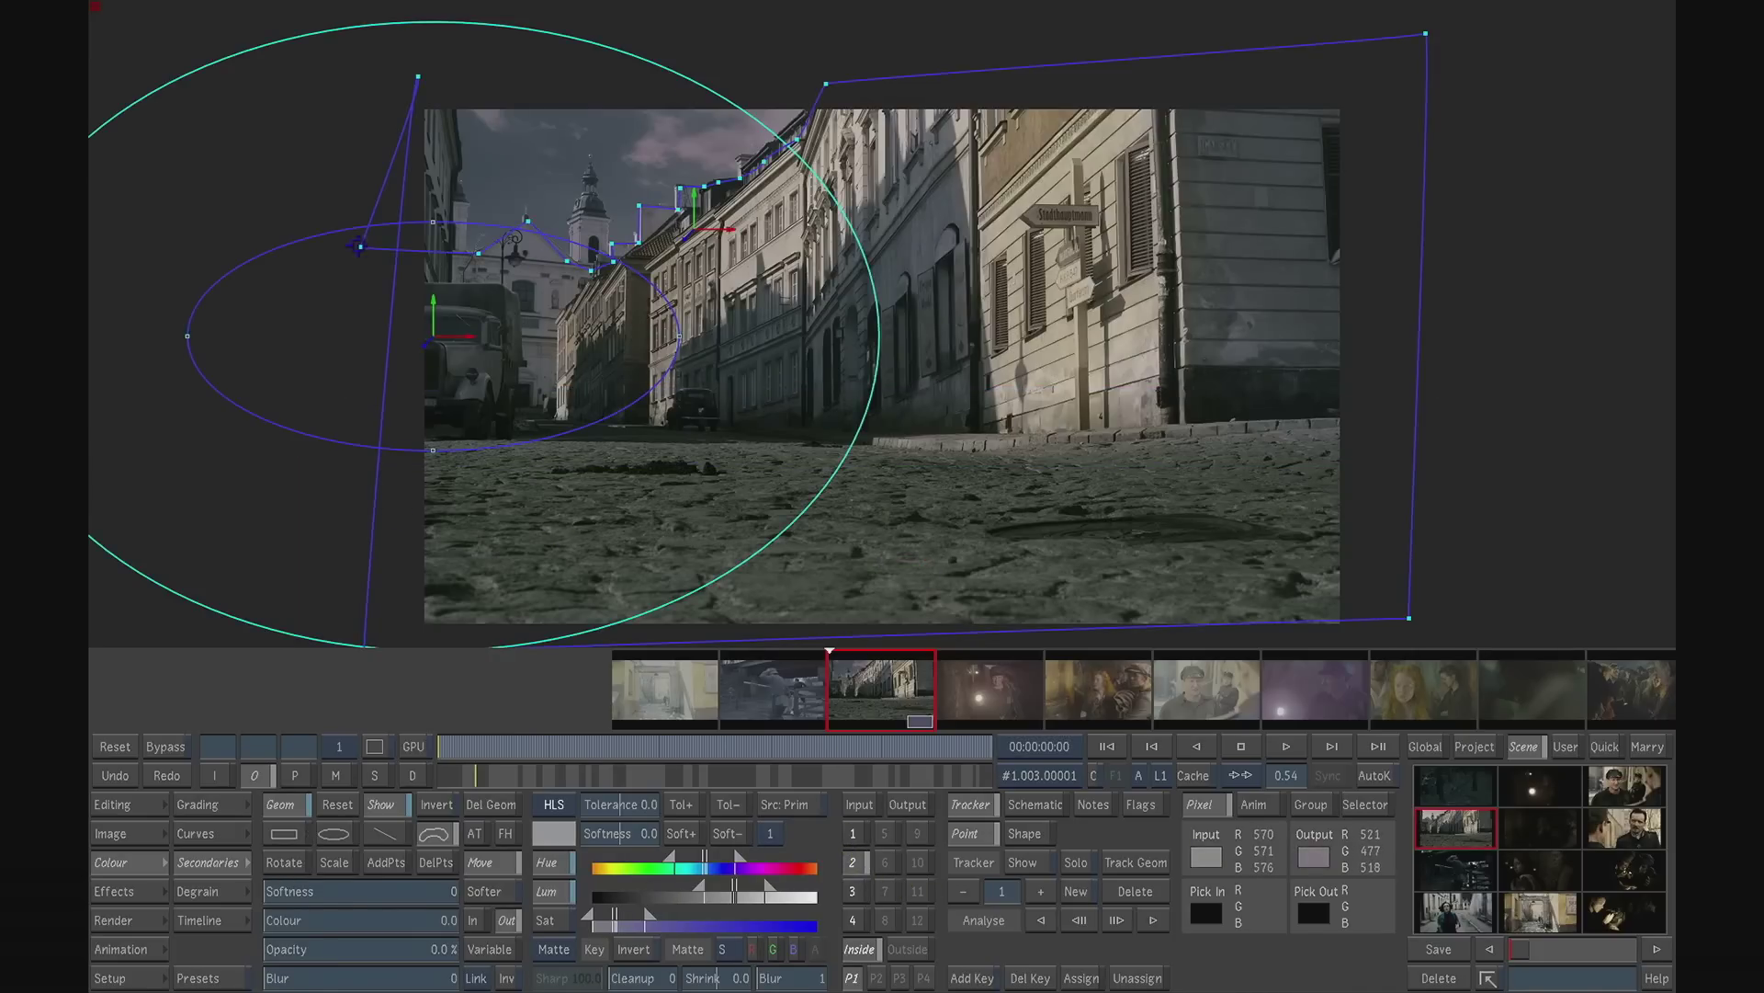
pyautogui.click(858, 890)
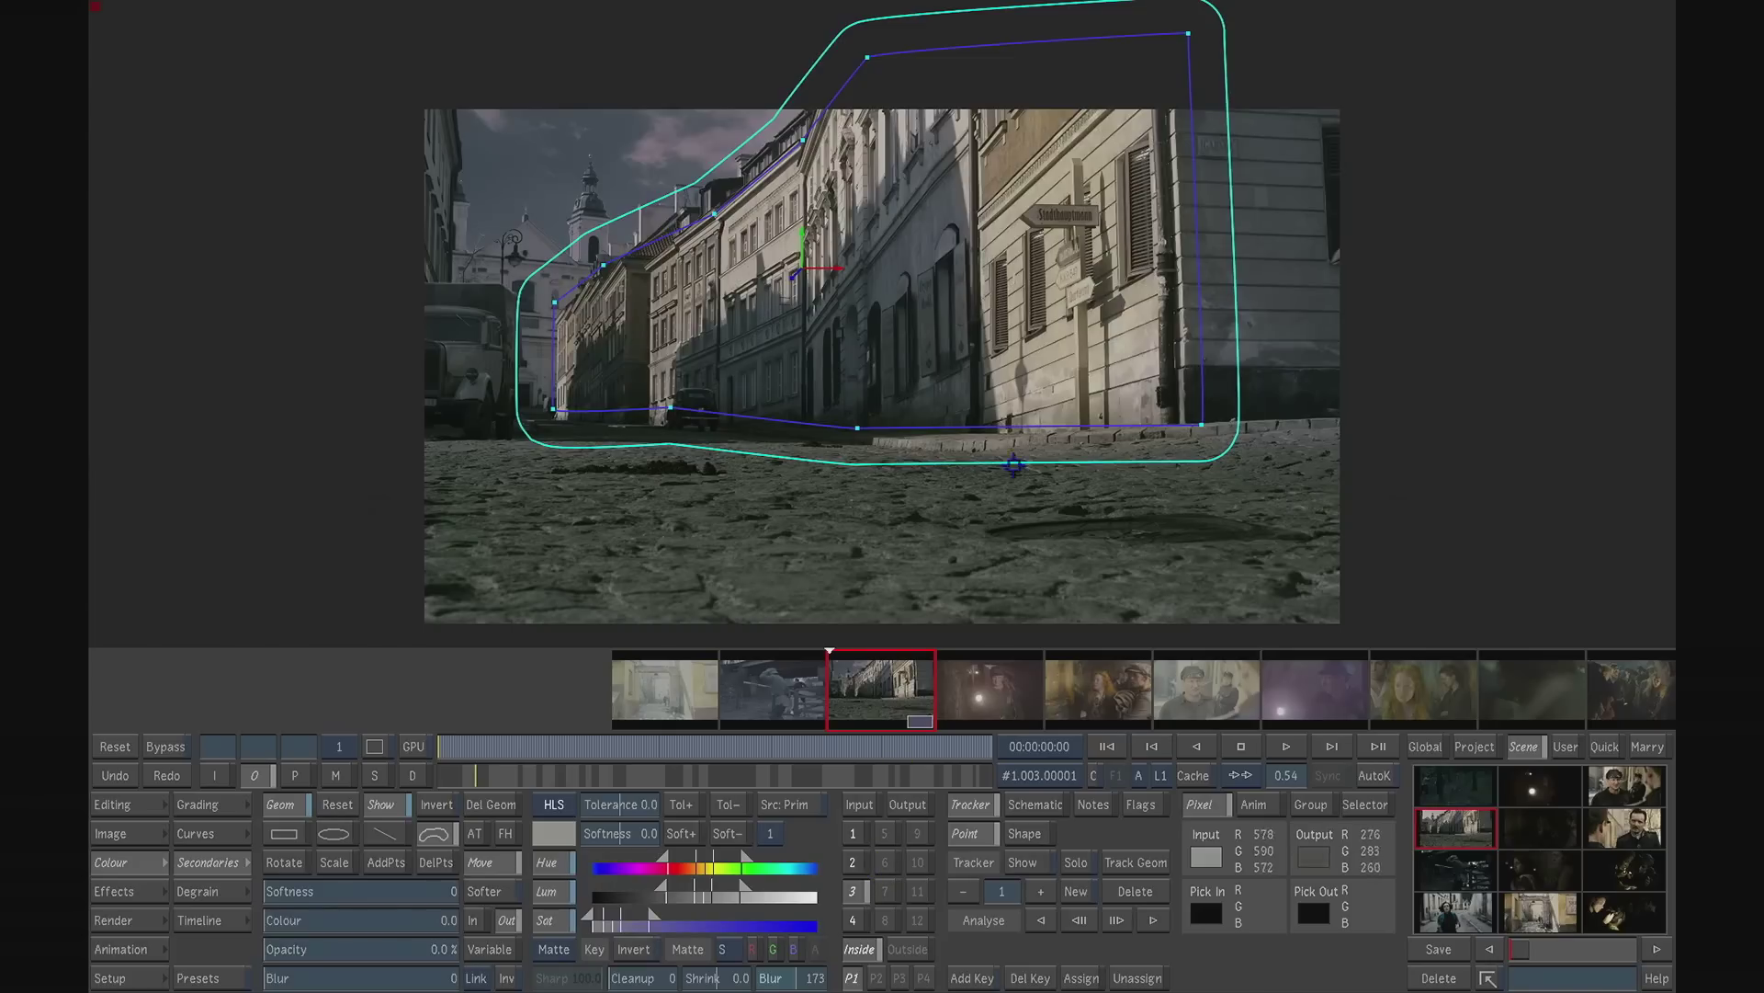
pyautogui.click(854, 920)
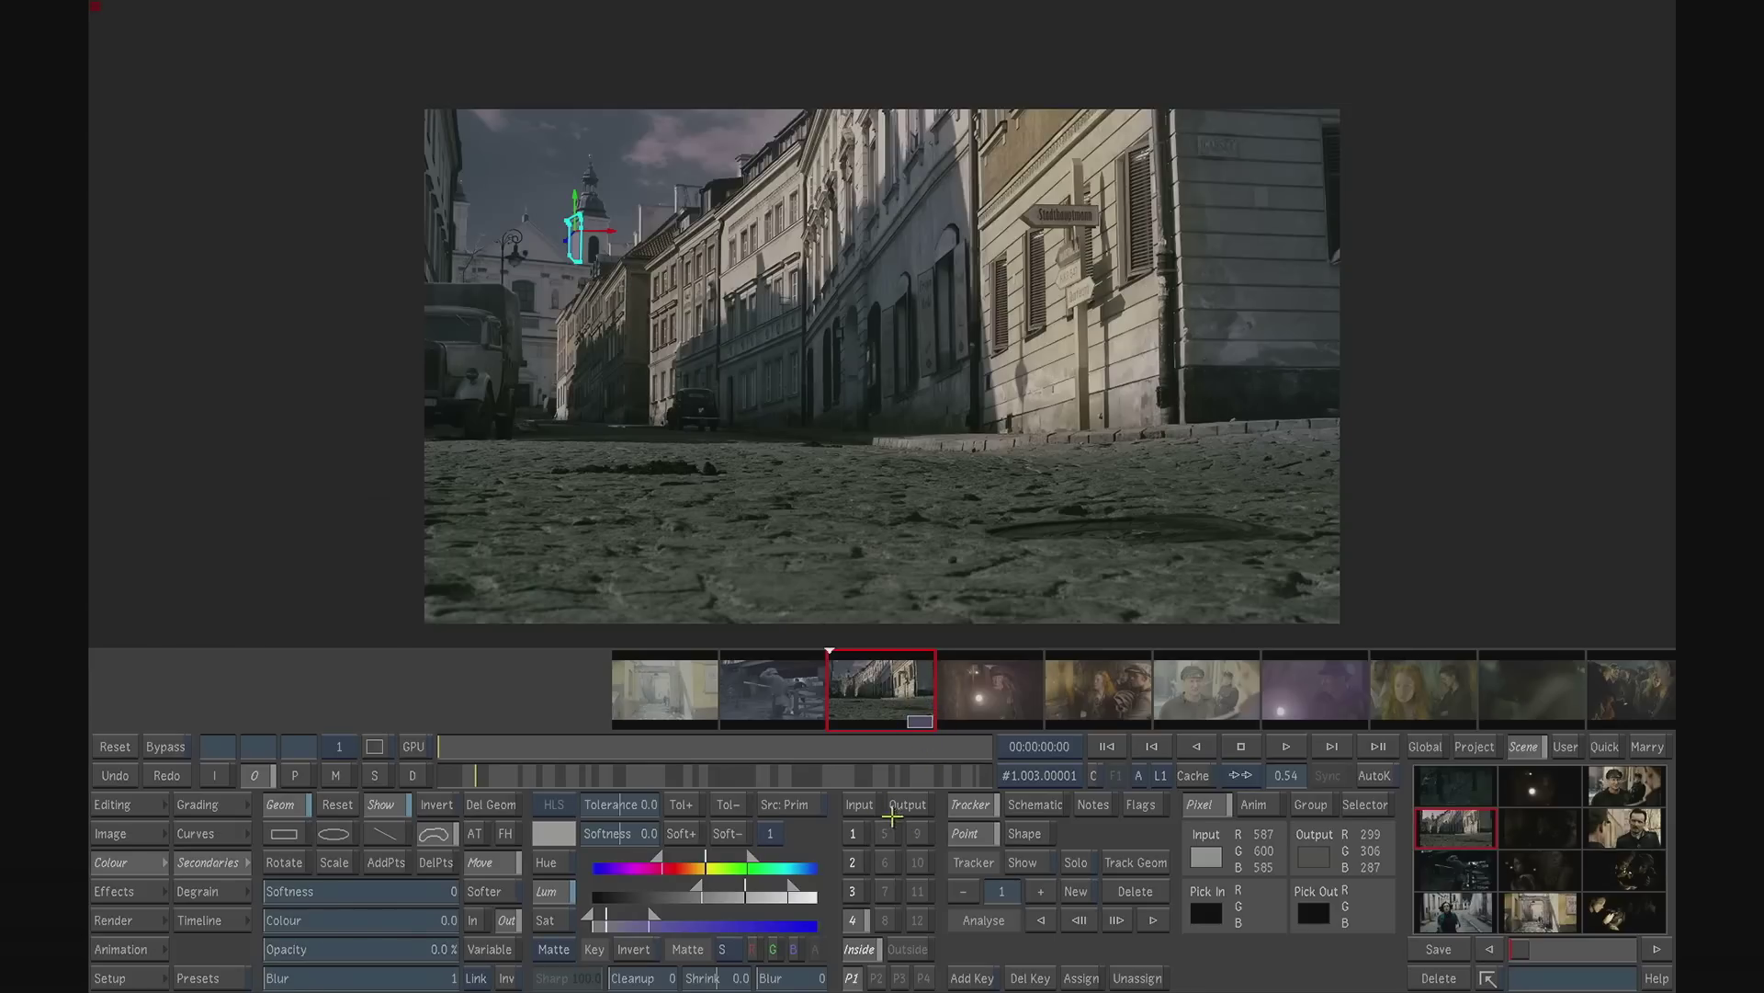
# - Open the container of the cobbled street shot in the timeline to expose its layers
pyautogui.click(226, 917)
pyautogui.moveTo(557, 956); pyautogui.dragTo(943, 956)
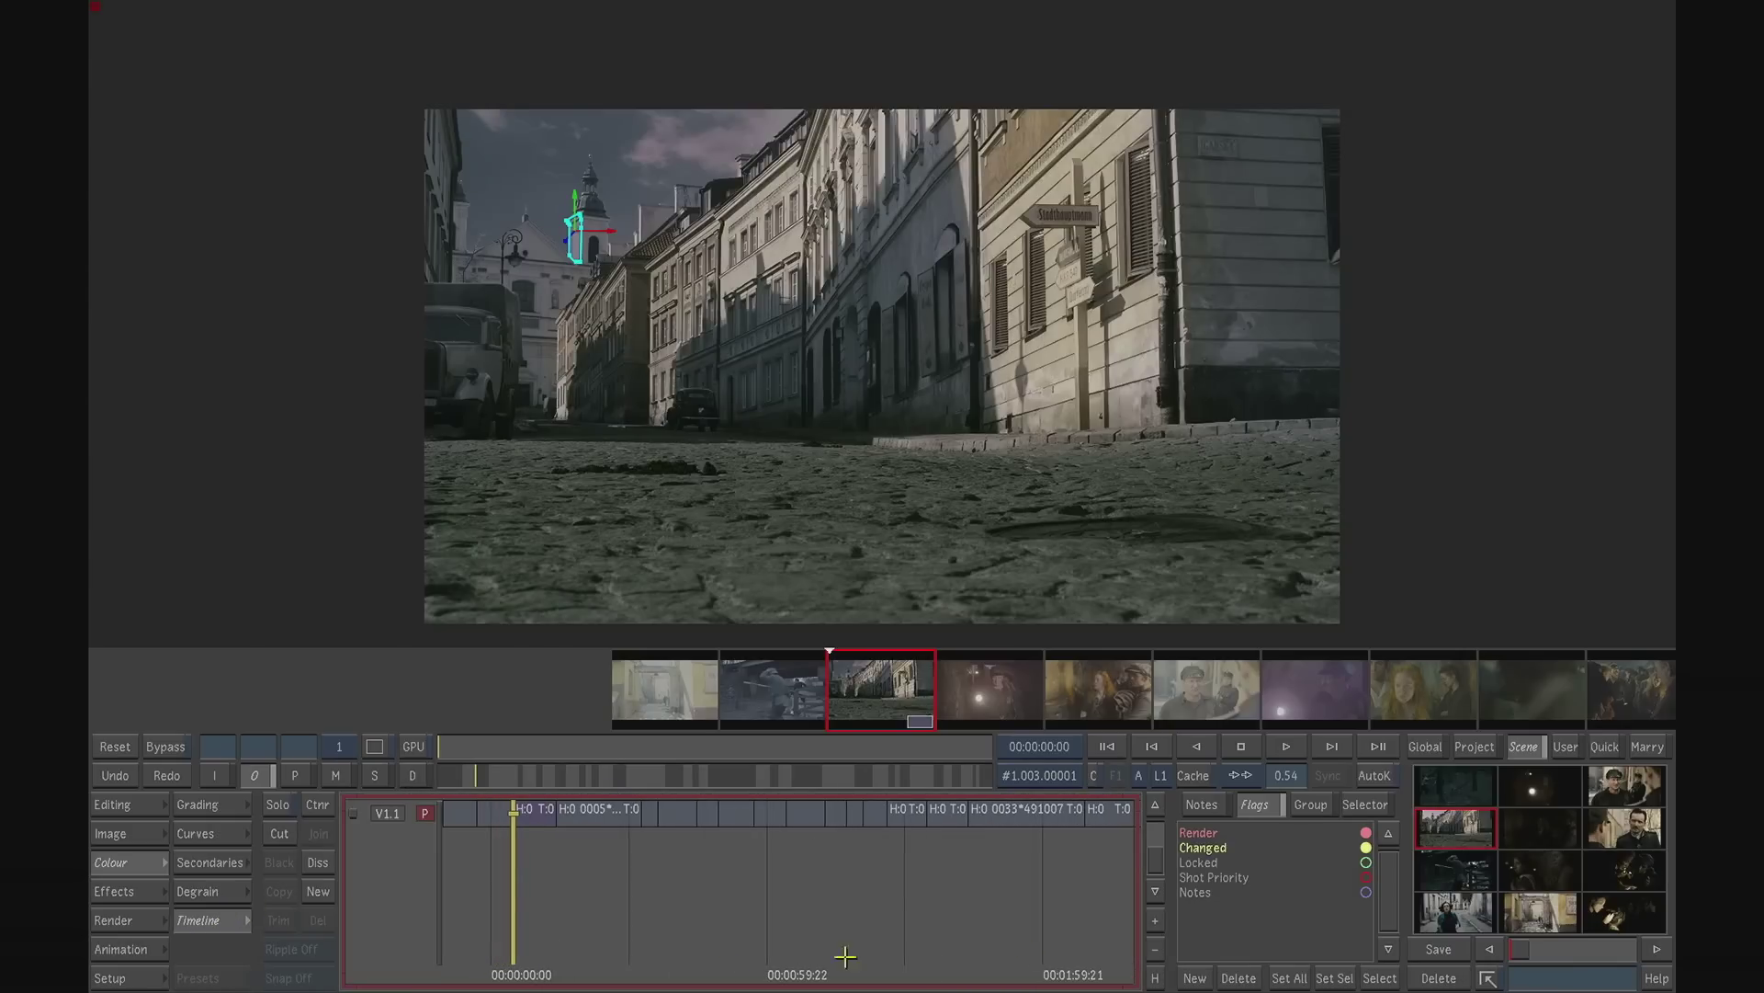
pyautogui.moveTo(478, 942); pyautogui.dragTo(1057, 947)
pyautogui.moveTo(730, 948); pyautogui.dragTo(788, 939)
pyautogui.click(718, 807)
pyautogui.click(718, 812)
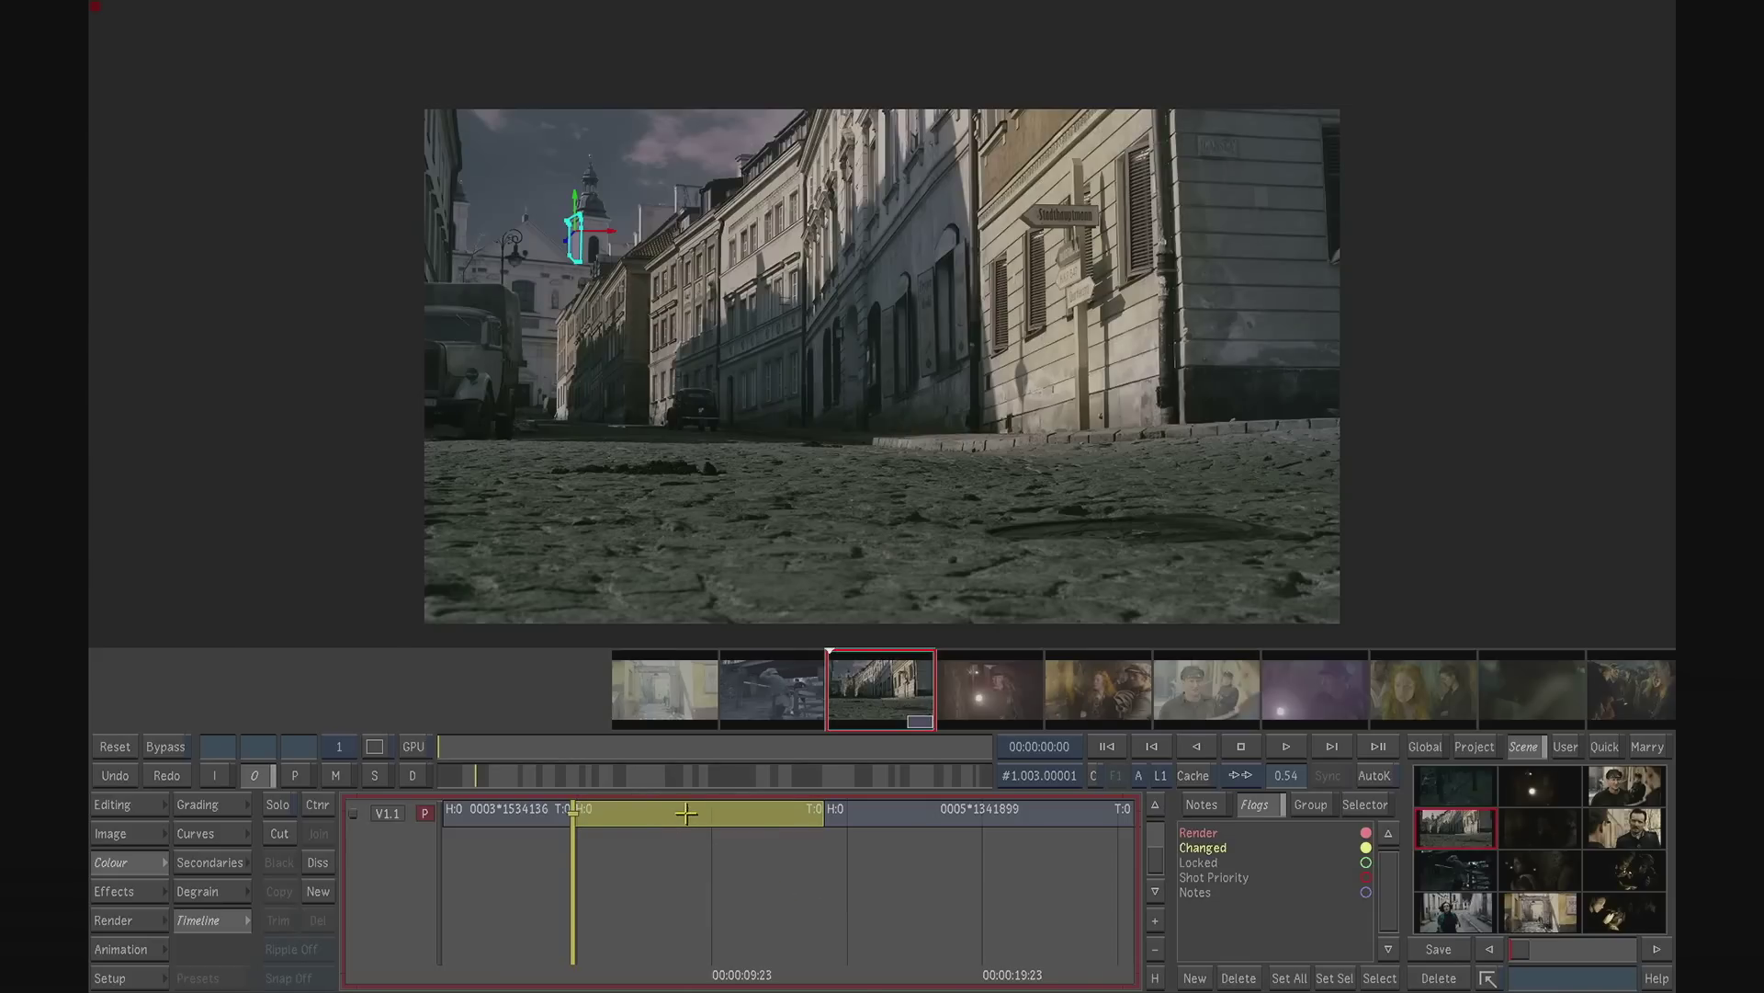
pyautogui.doubleClick(689, 809)
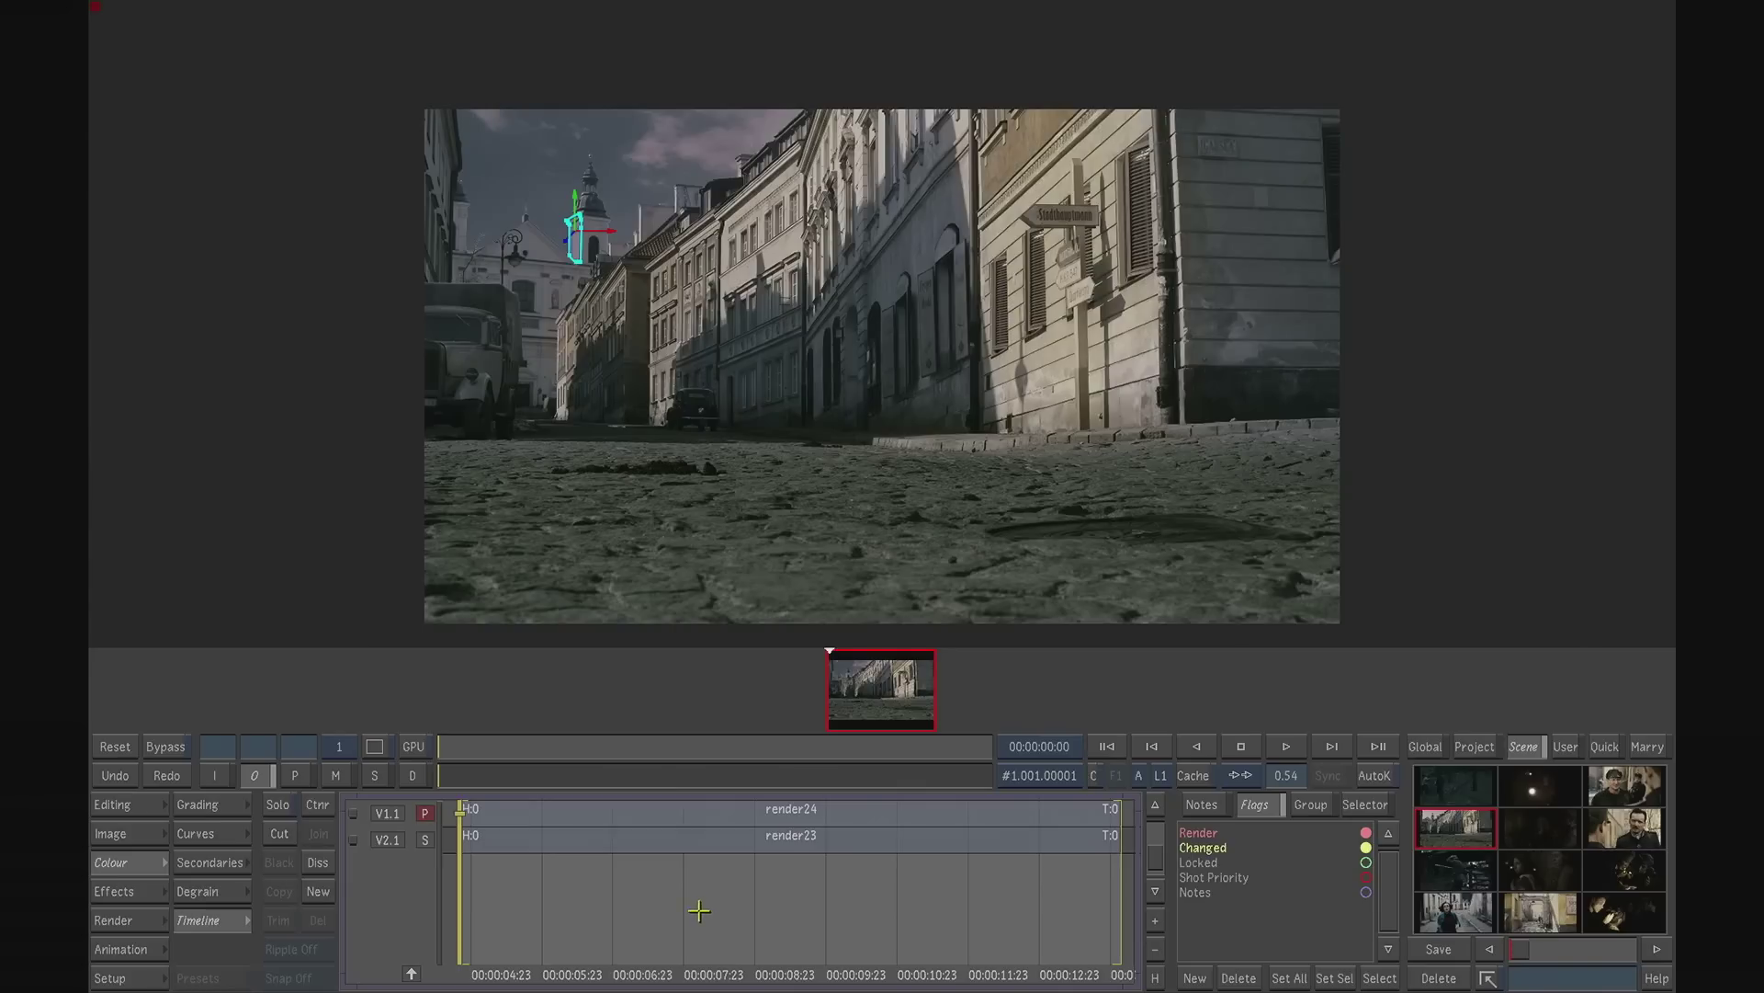
# - Solo the container's tracks and scrub through the colour-coded matte layer on track V2.1
pyautogui.click(279, 805)
pyautogui.moveTo(508, 974); pyautogui.dragTo(588, 972)
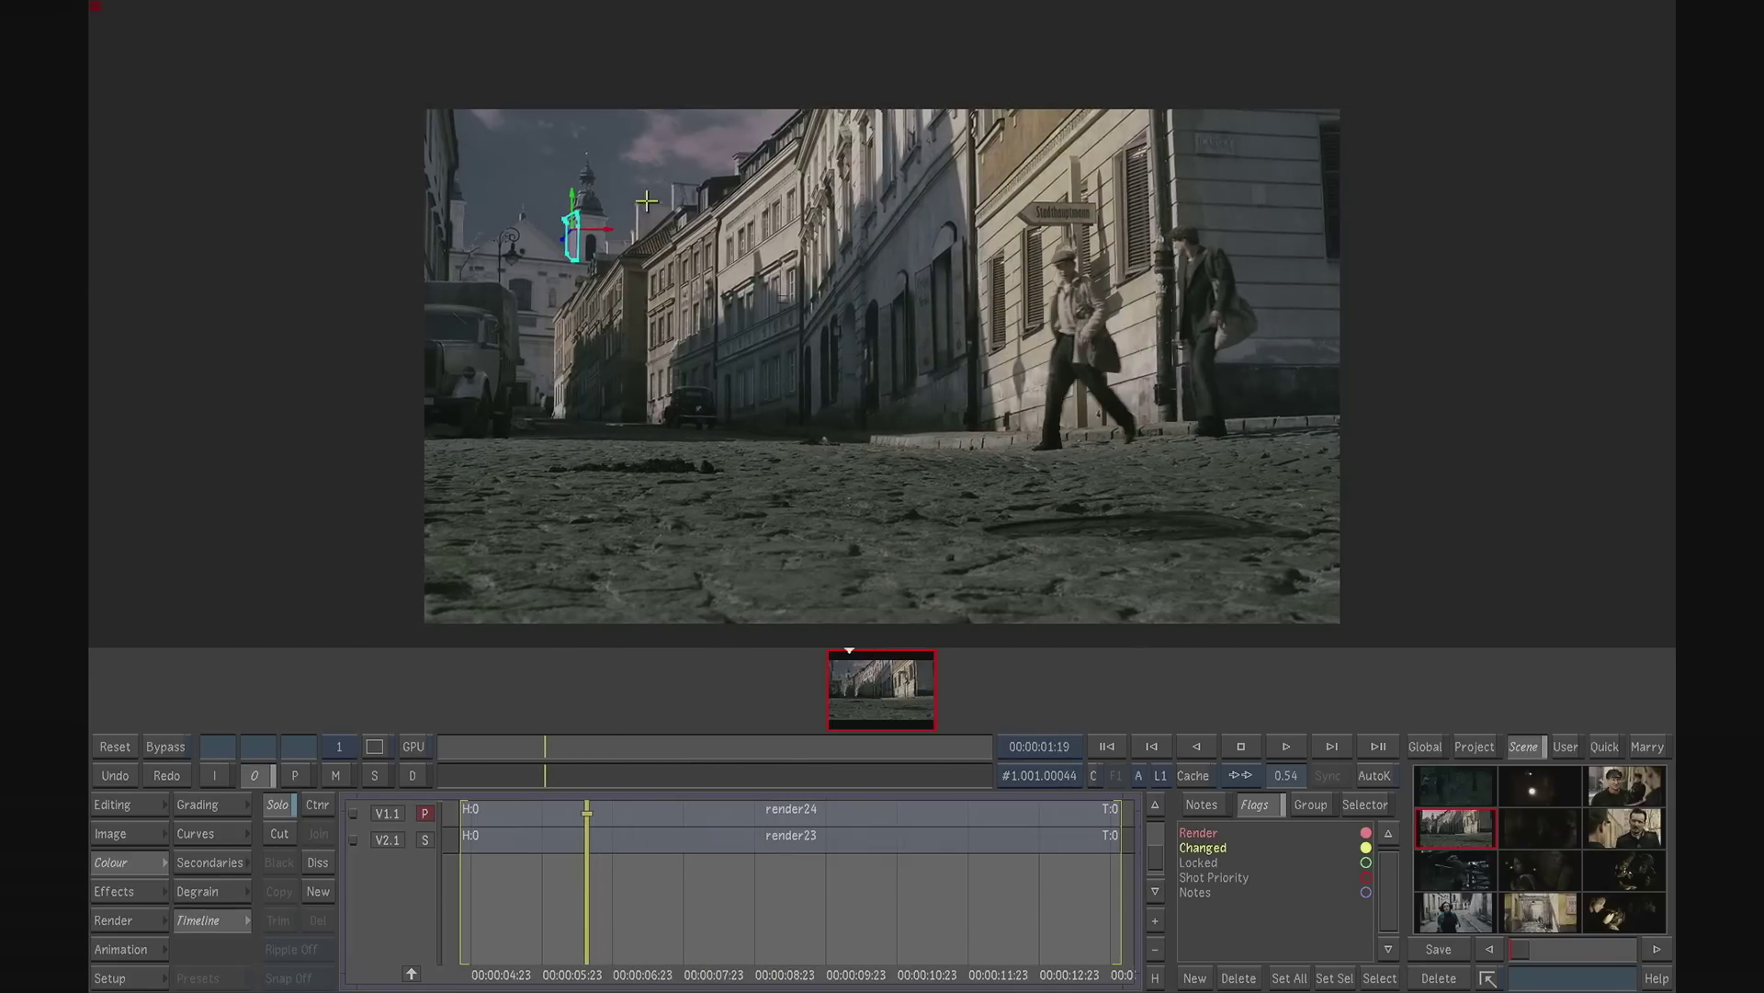
pyautogui.click(425, 838)
pyautogui.moveTo(576, 956); pyautogui.dragTo(682, 943)
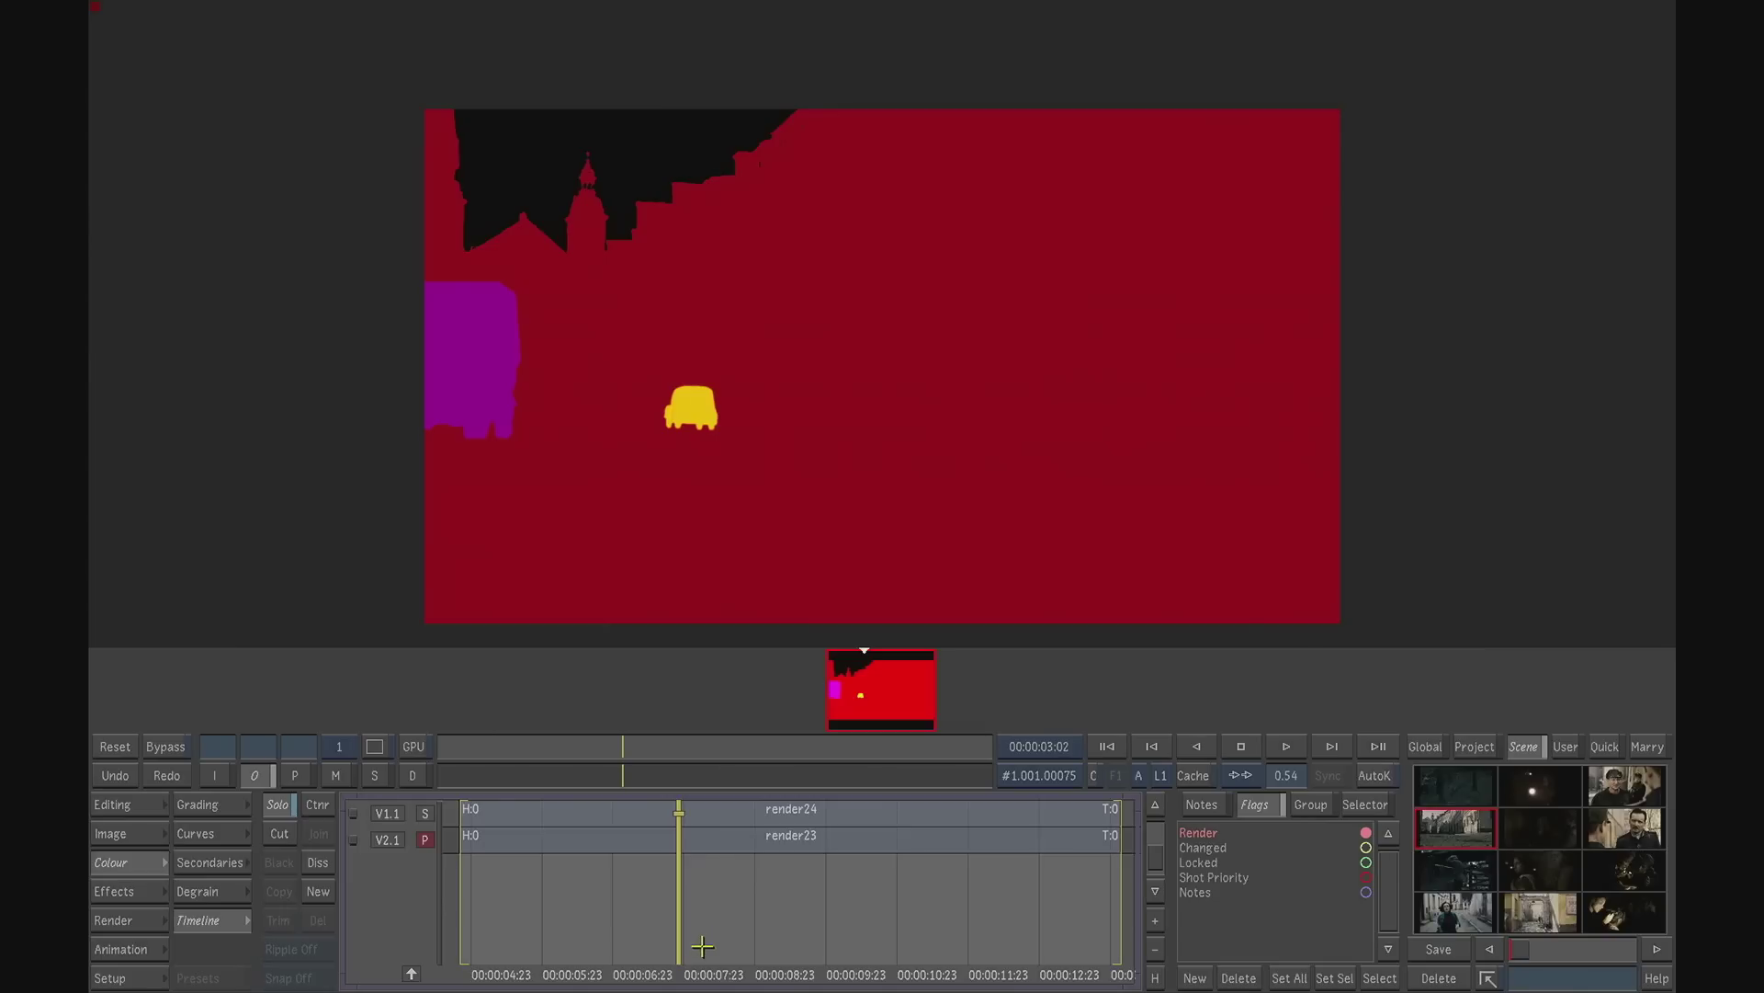
pyautogui.moveTo(681, 963)
pyautogui.mouseDown()
pyautogui.moveTo(554, 954)
pyautogui.moveTo(676, 958)
pyautogui.mouseUp()
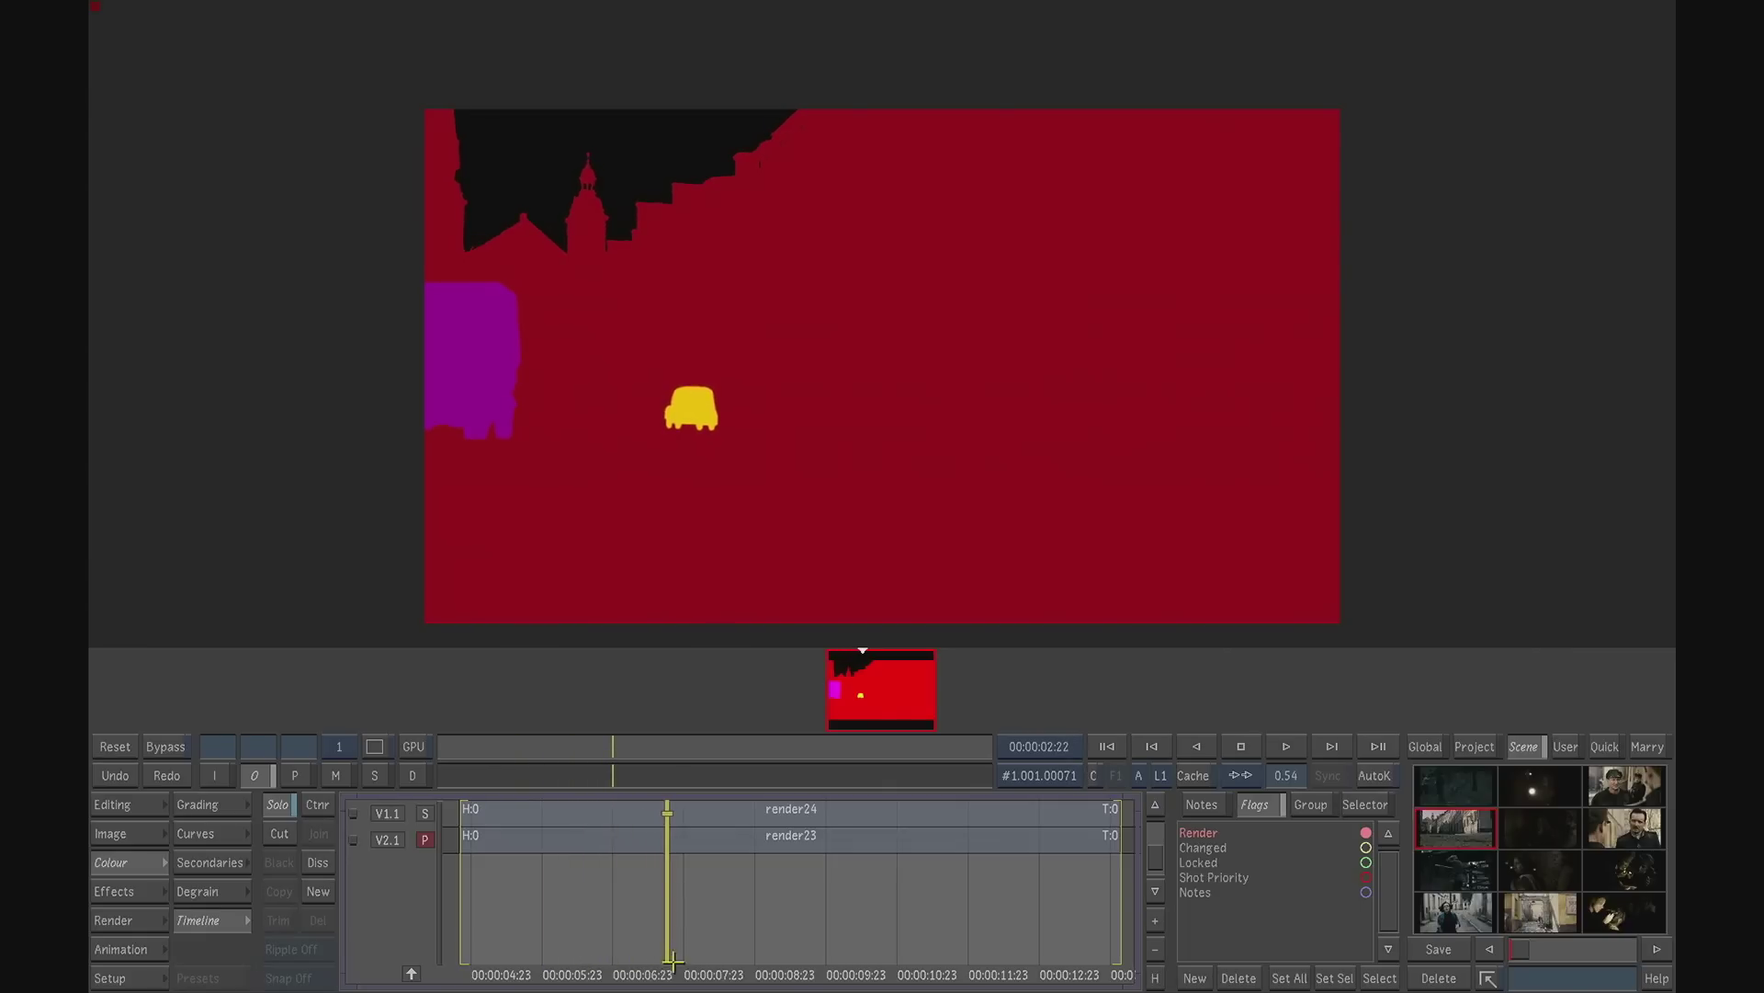
# - Play through the matte layer on track V2.1 and the picture layer on track V1.1, and close the container
pyautogui.click(1287, 746)
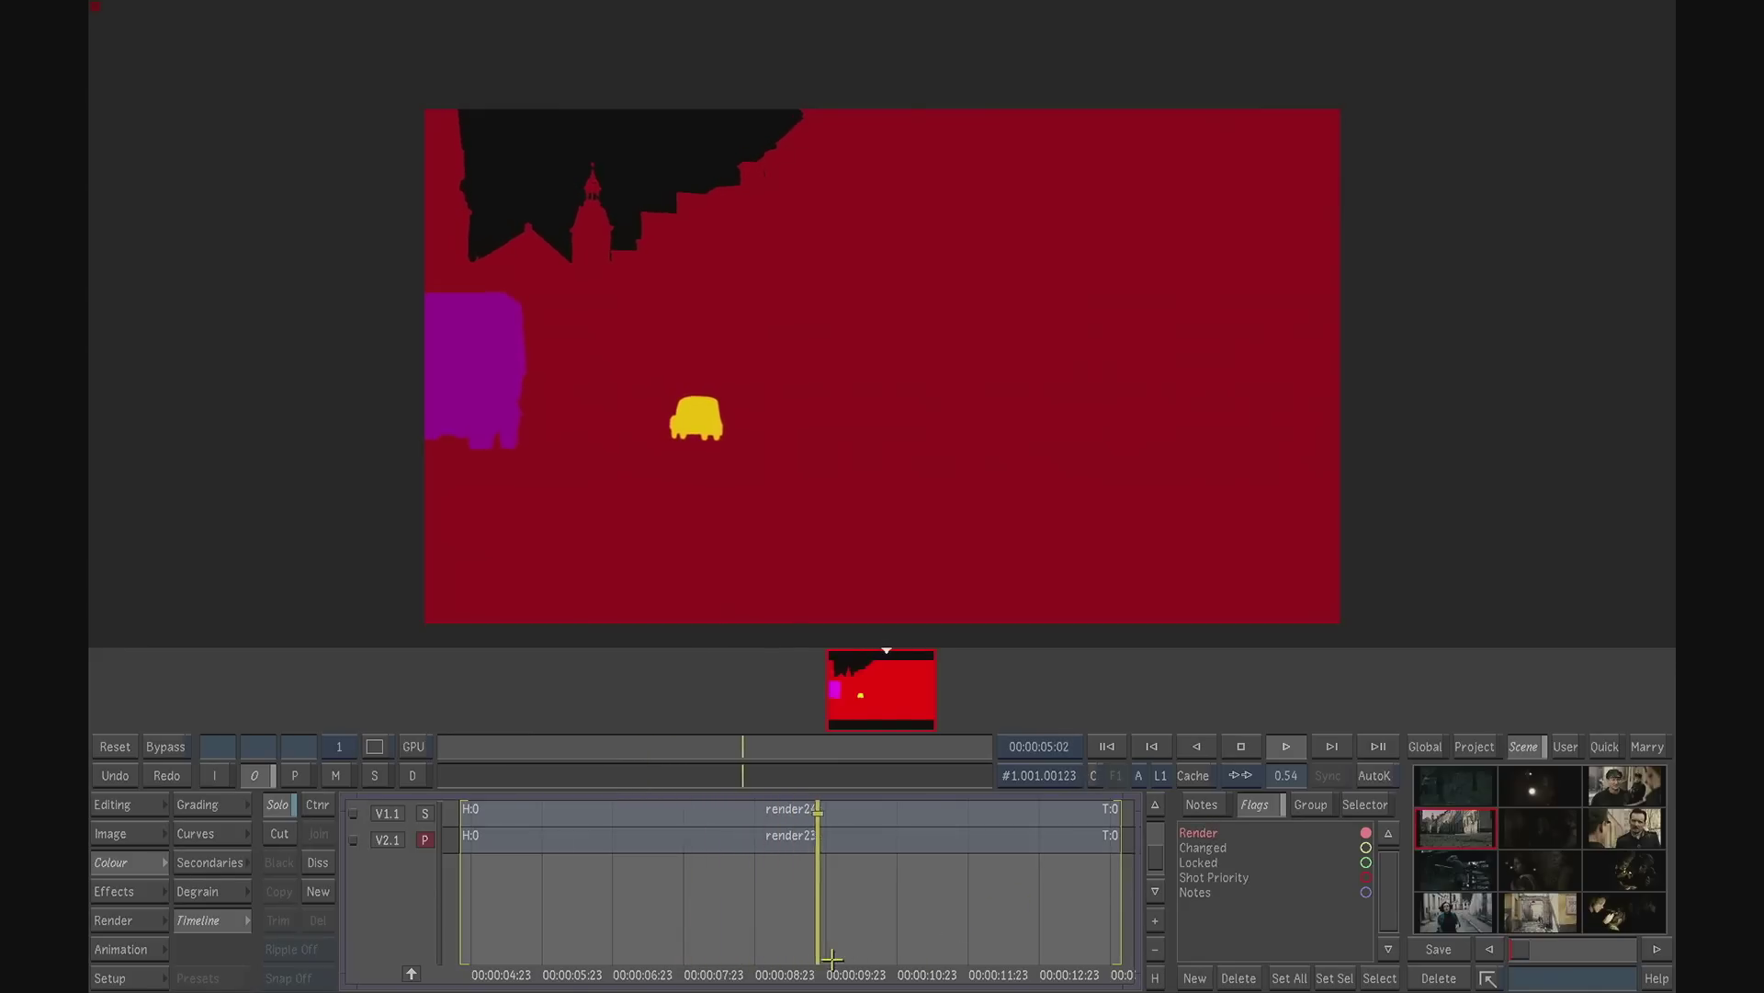
pyautogui.moveTo(812, 963); pyautogui.dragTo(610, 926)
pyautogui.click(424, 810)
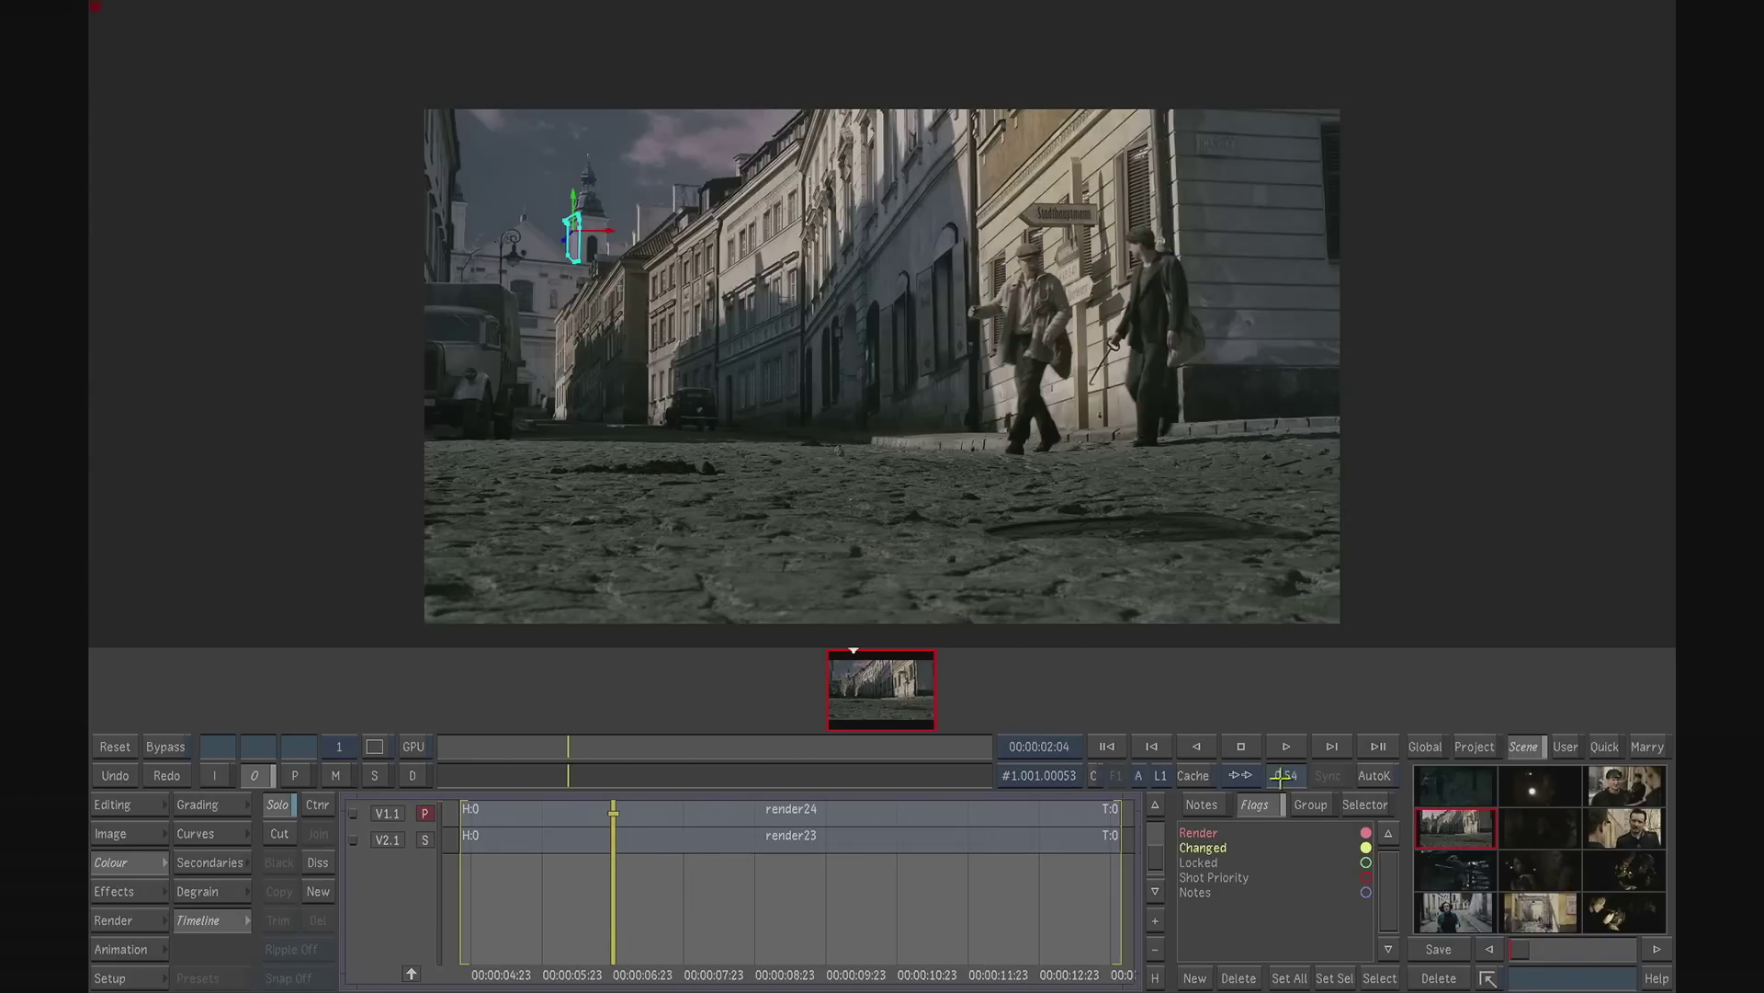
pyautogui.press('space')
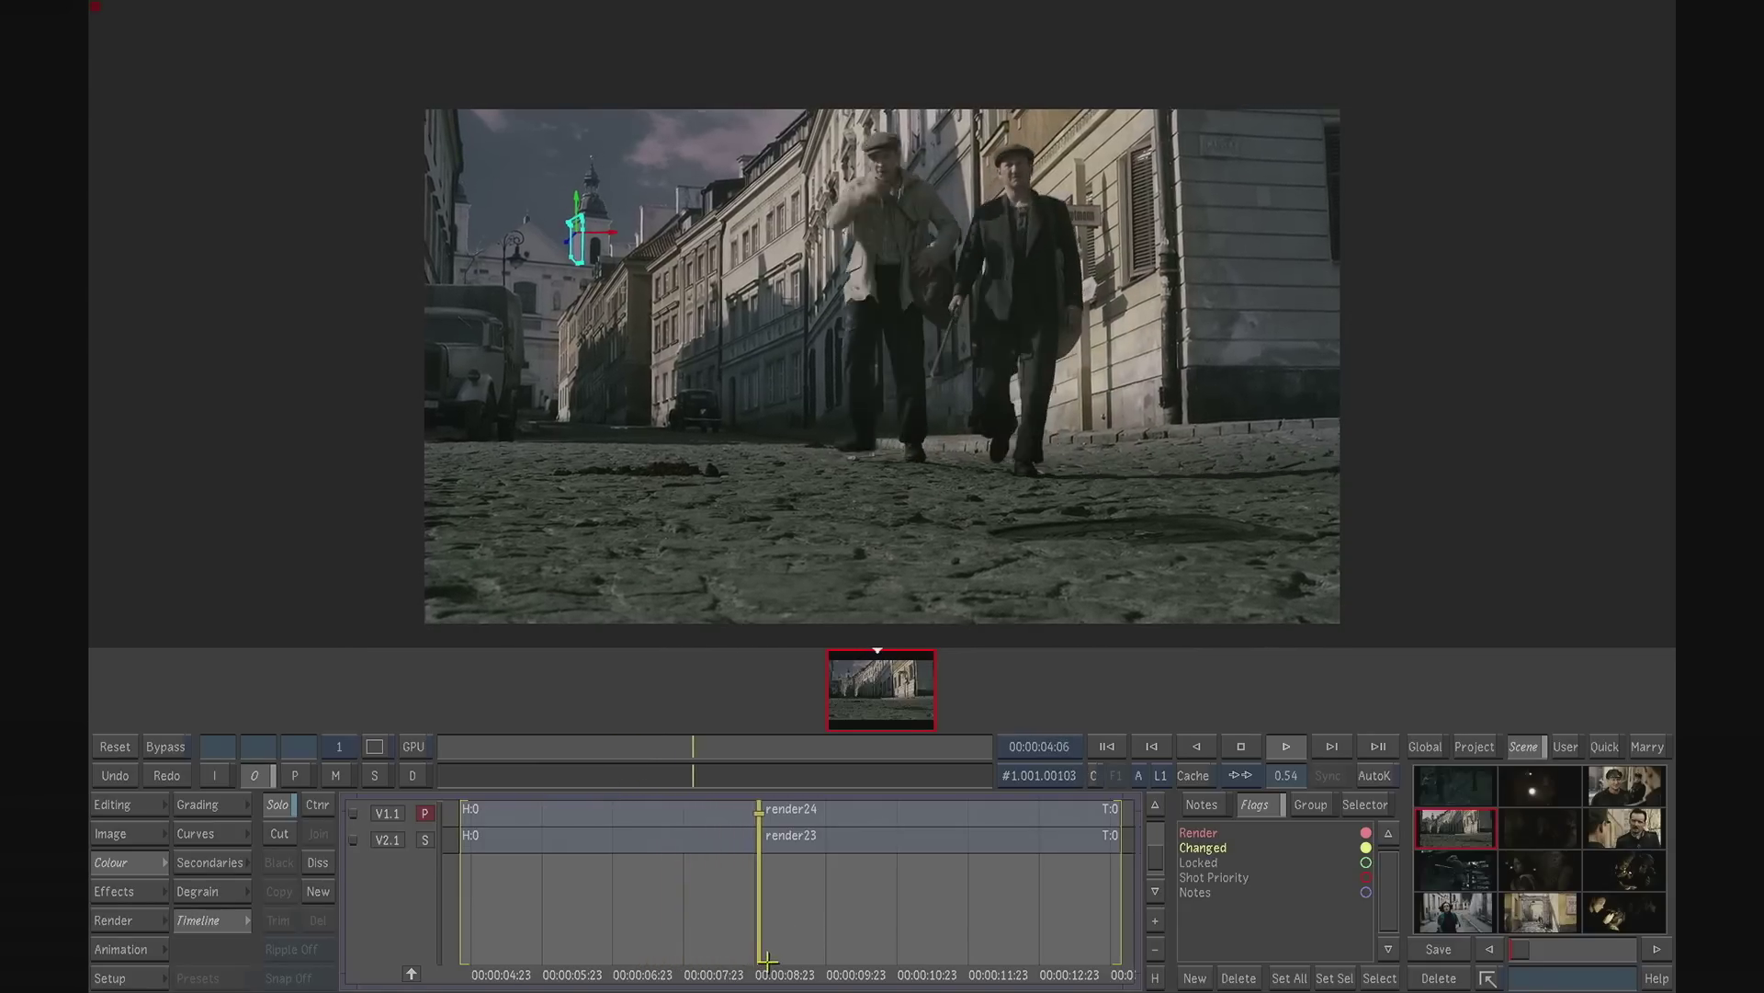
pyautogui.click(705, 956)
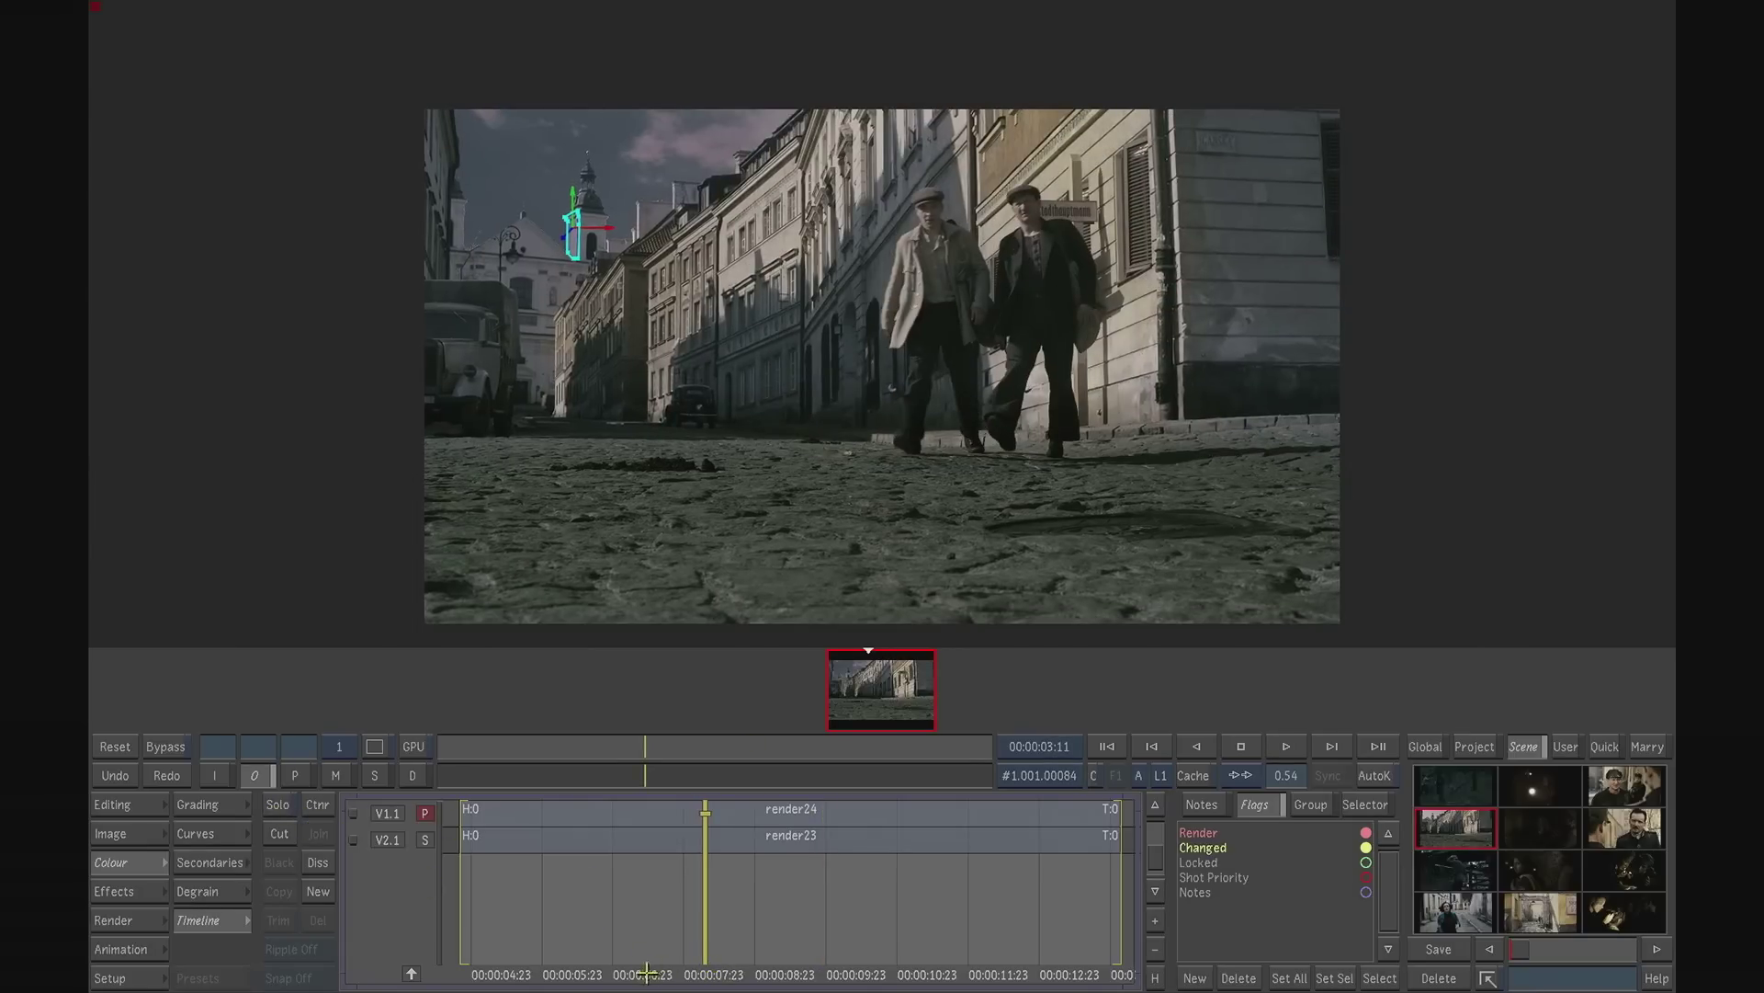
pyautogui.click(411, 972)
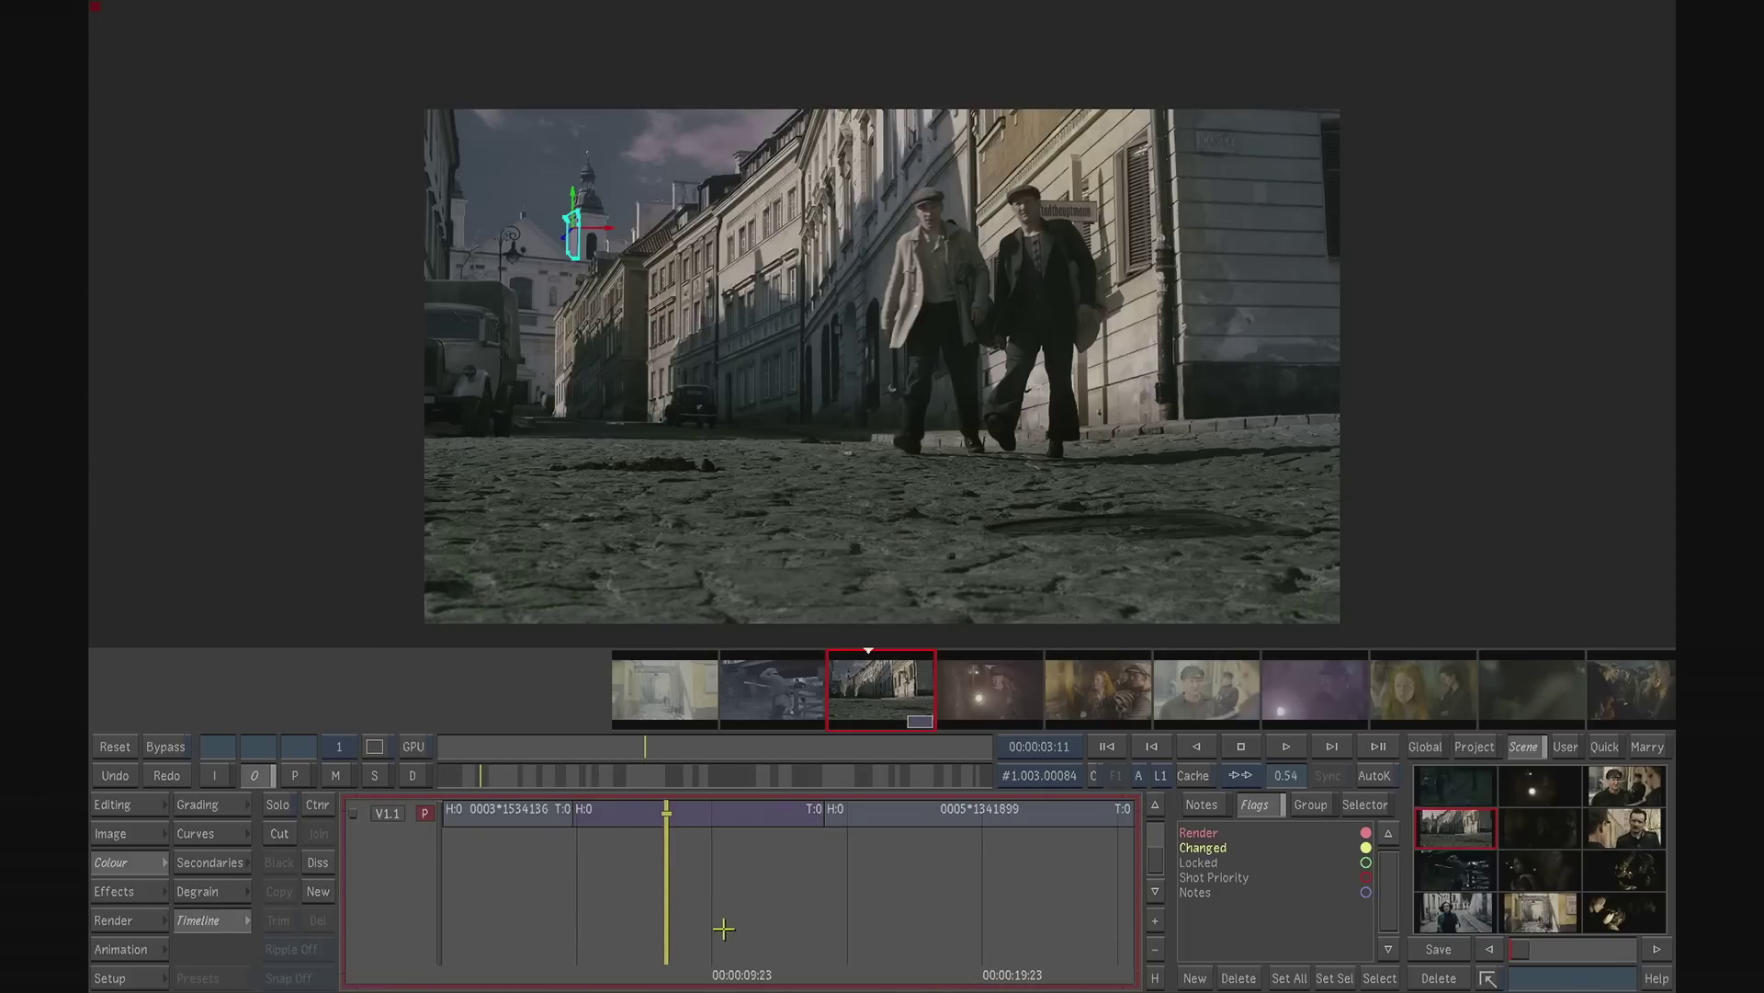
# - Delete the hand-drawn roofline shape from secondary 2 of the cobbled street shot while viewing its matte
pyautogui.click(211, 864)
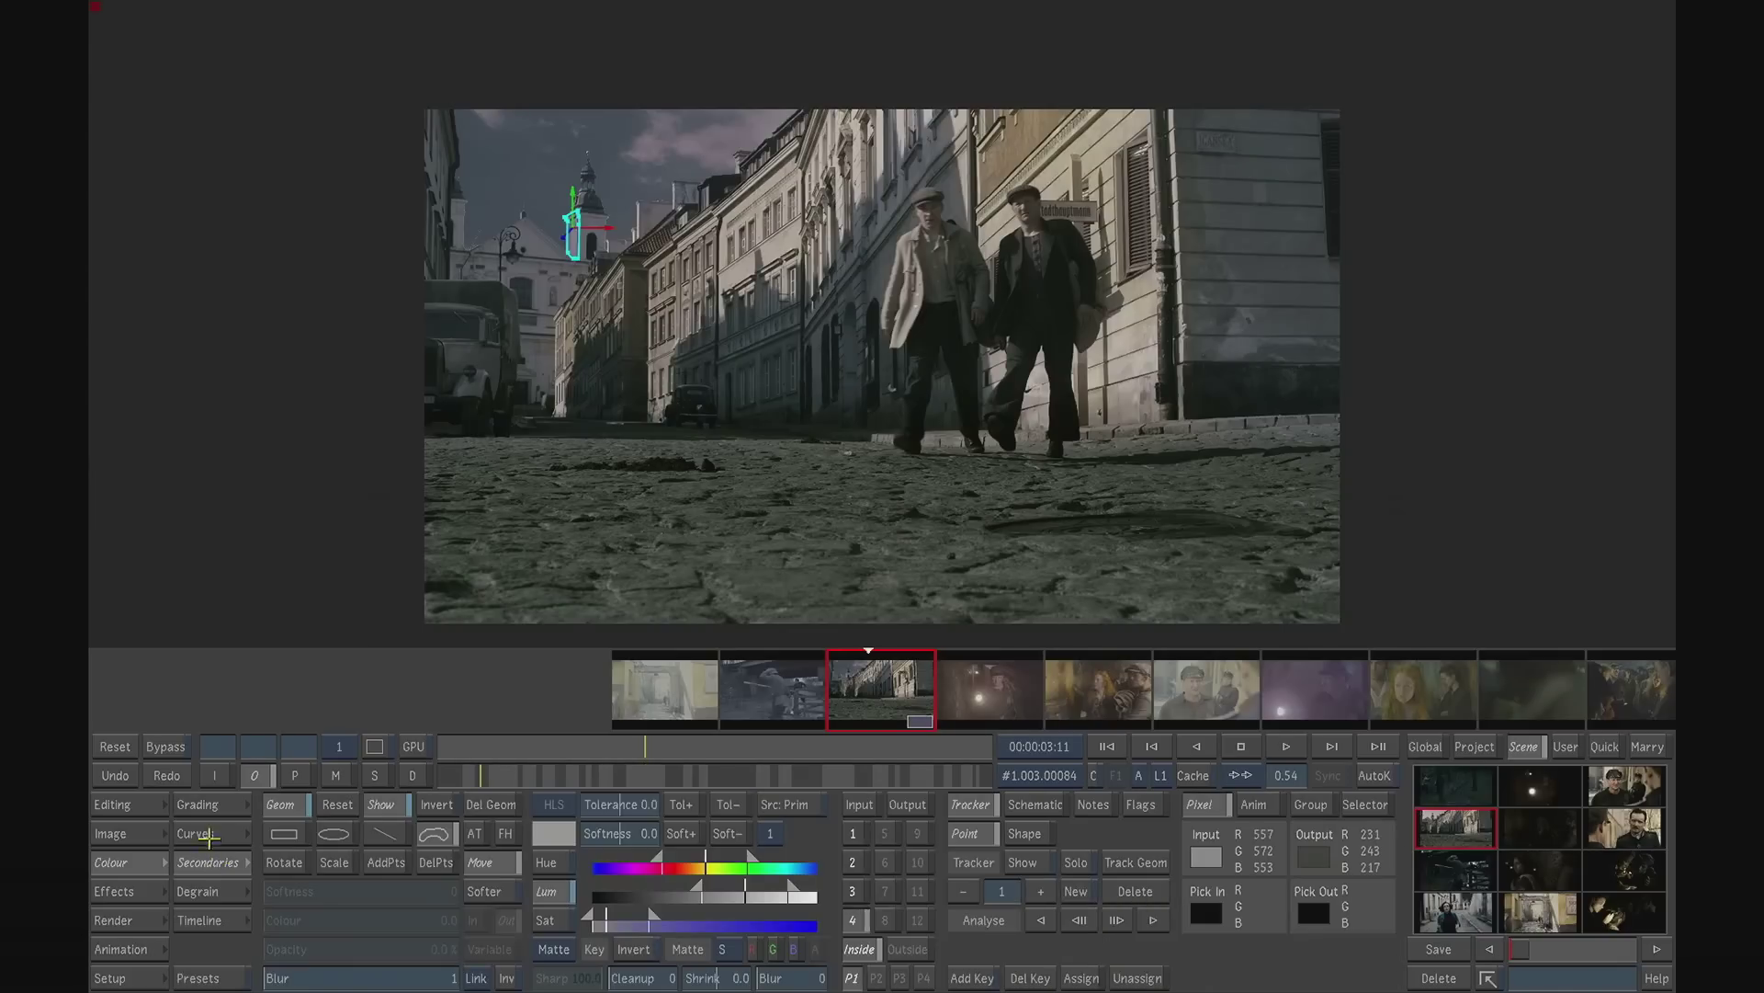
pyautogui.click(860, 869)
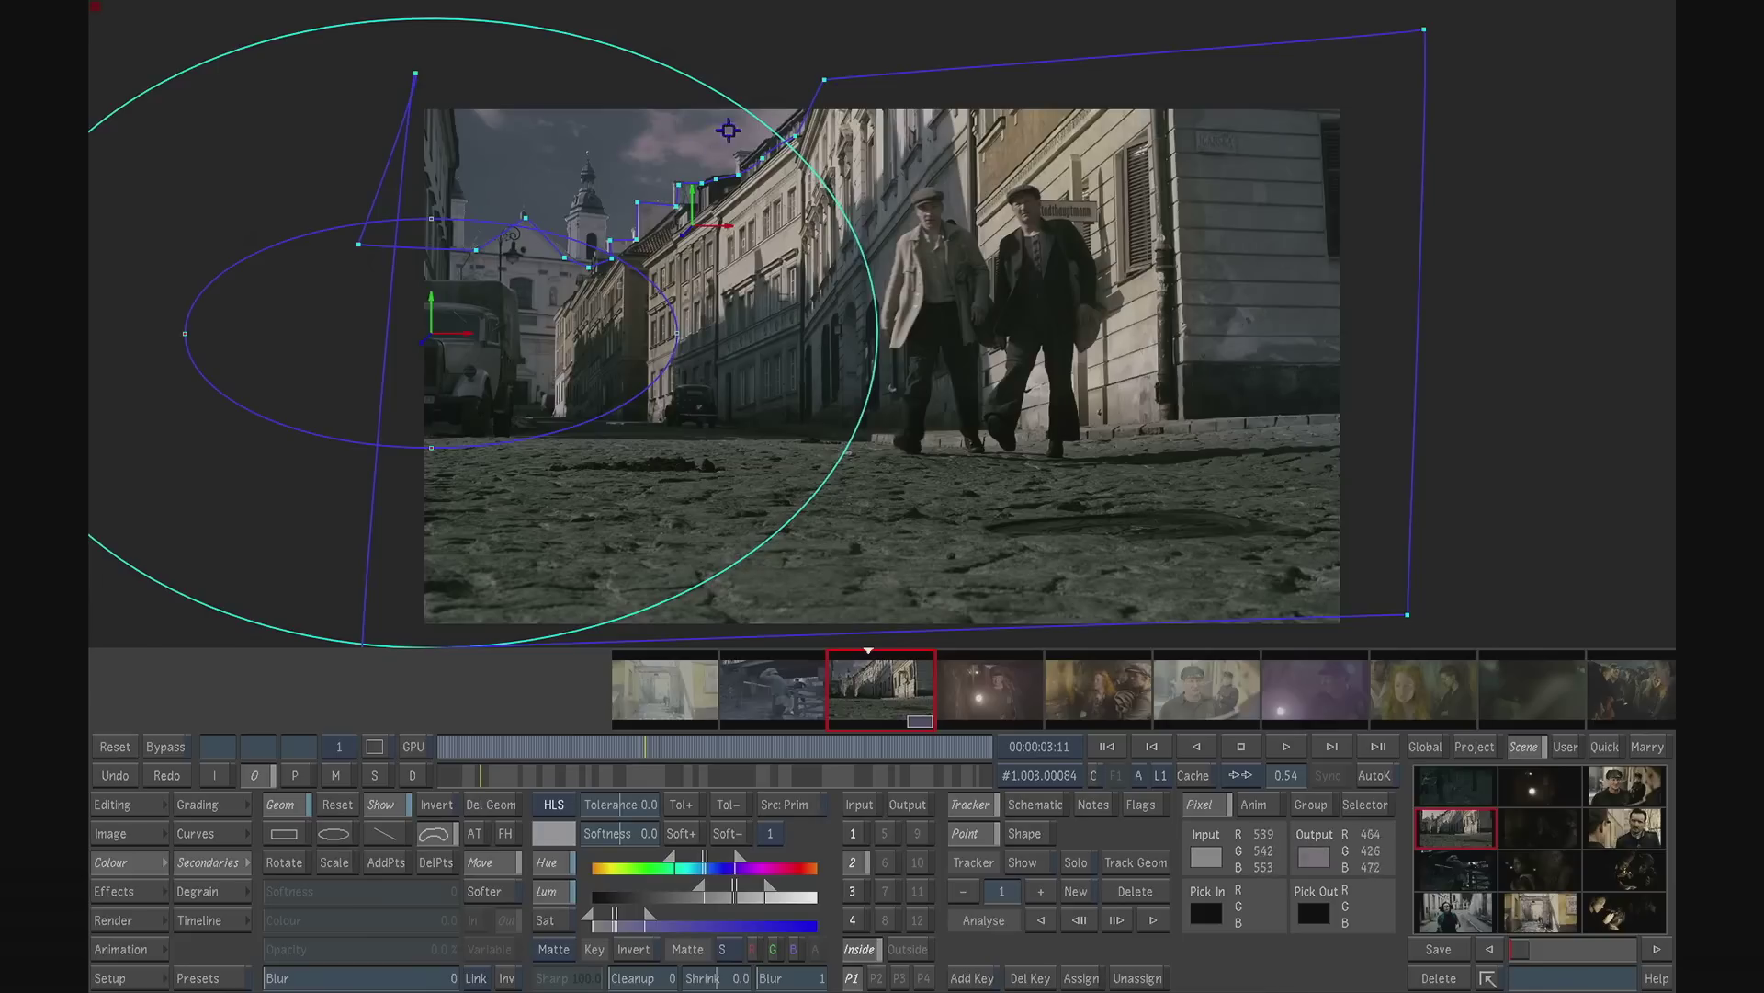
pyautogui.click(335, 775)
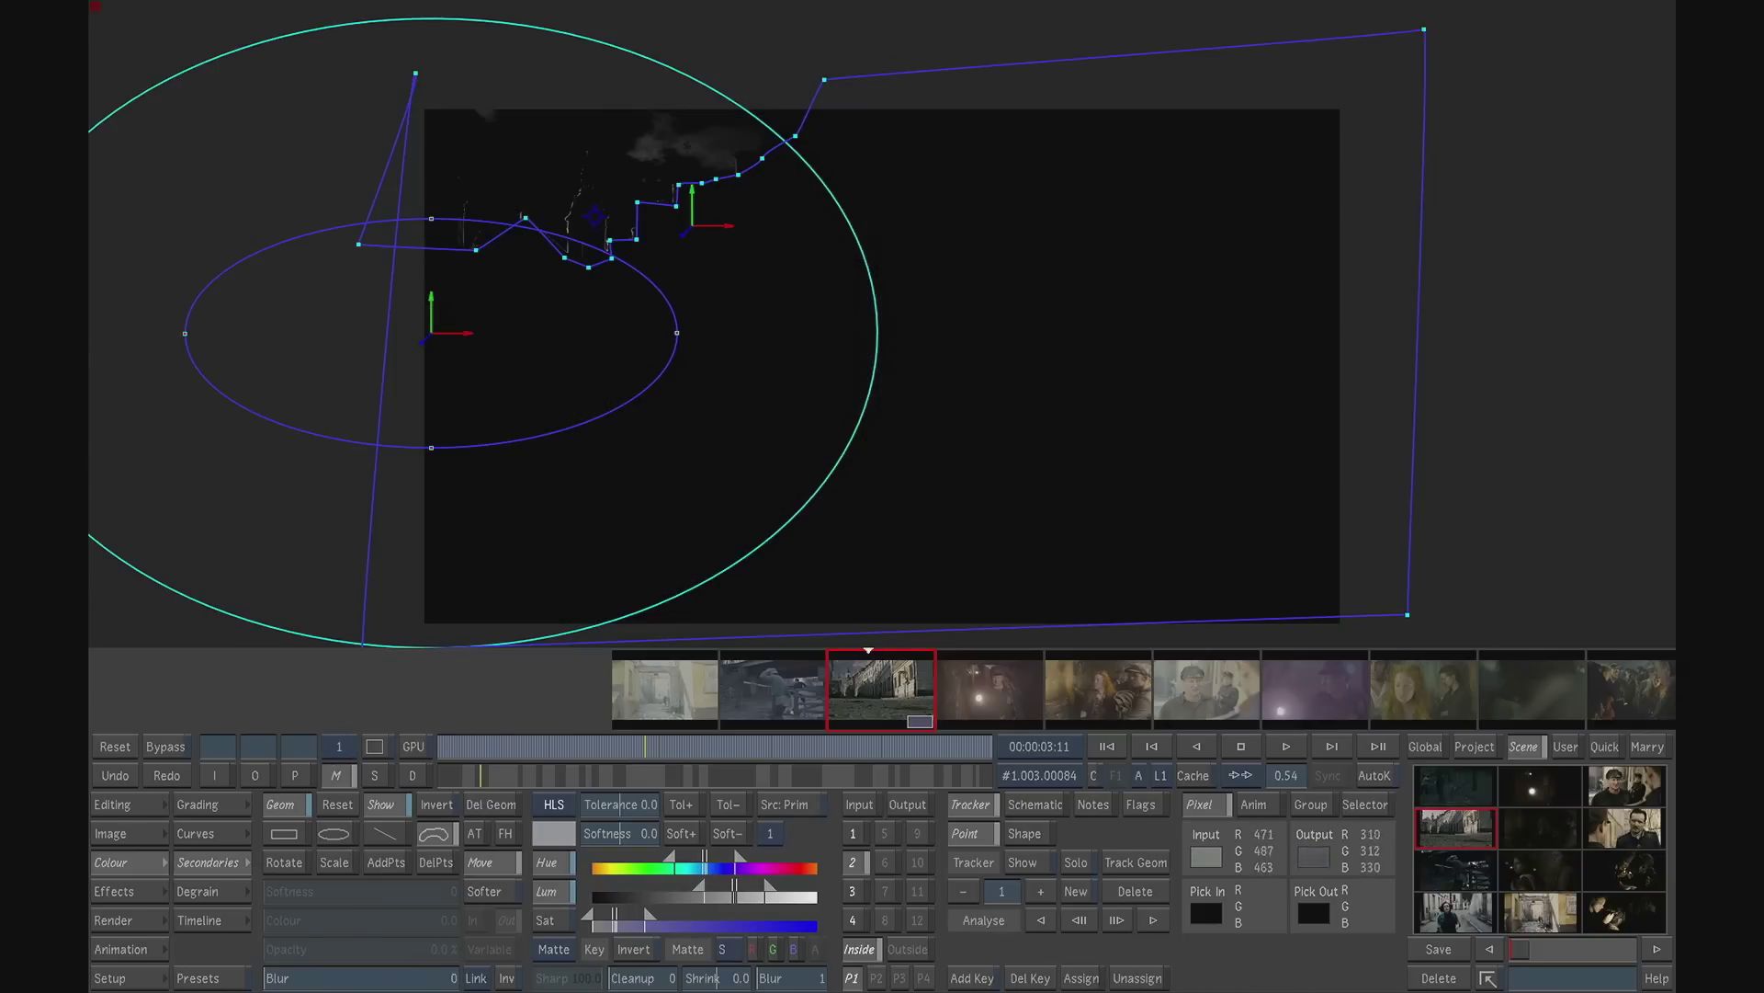
pyautogui.click(916, 71)
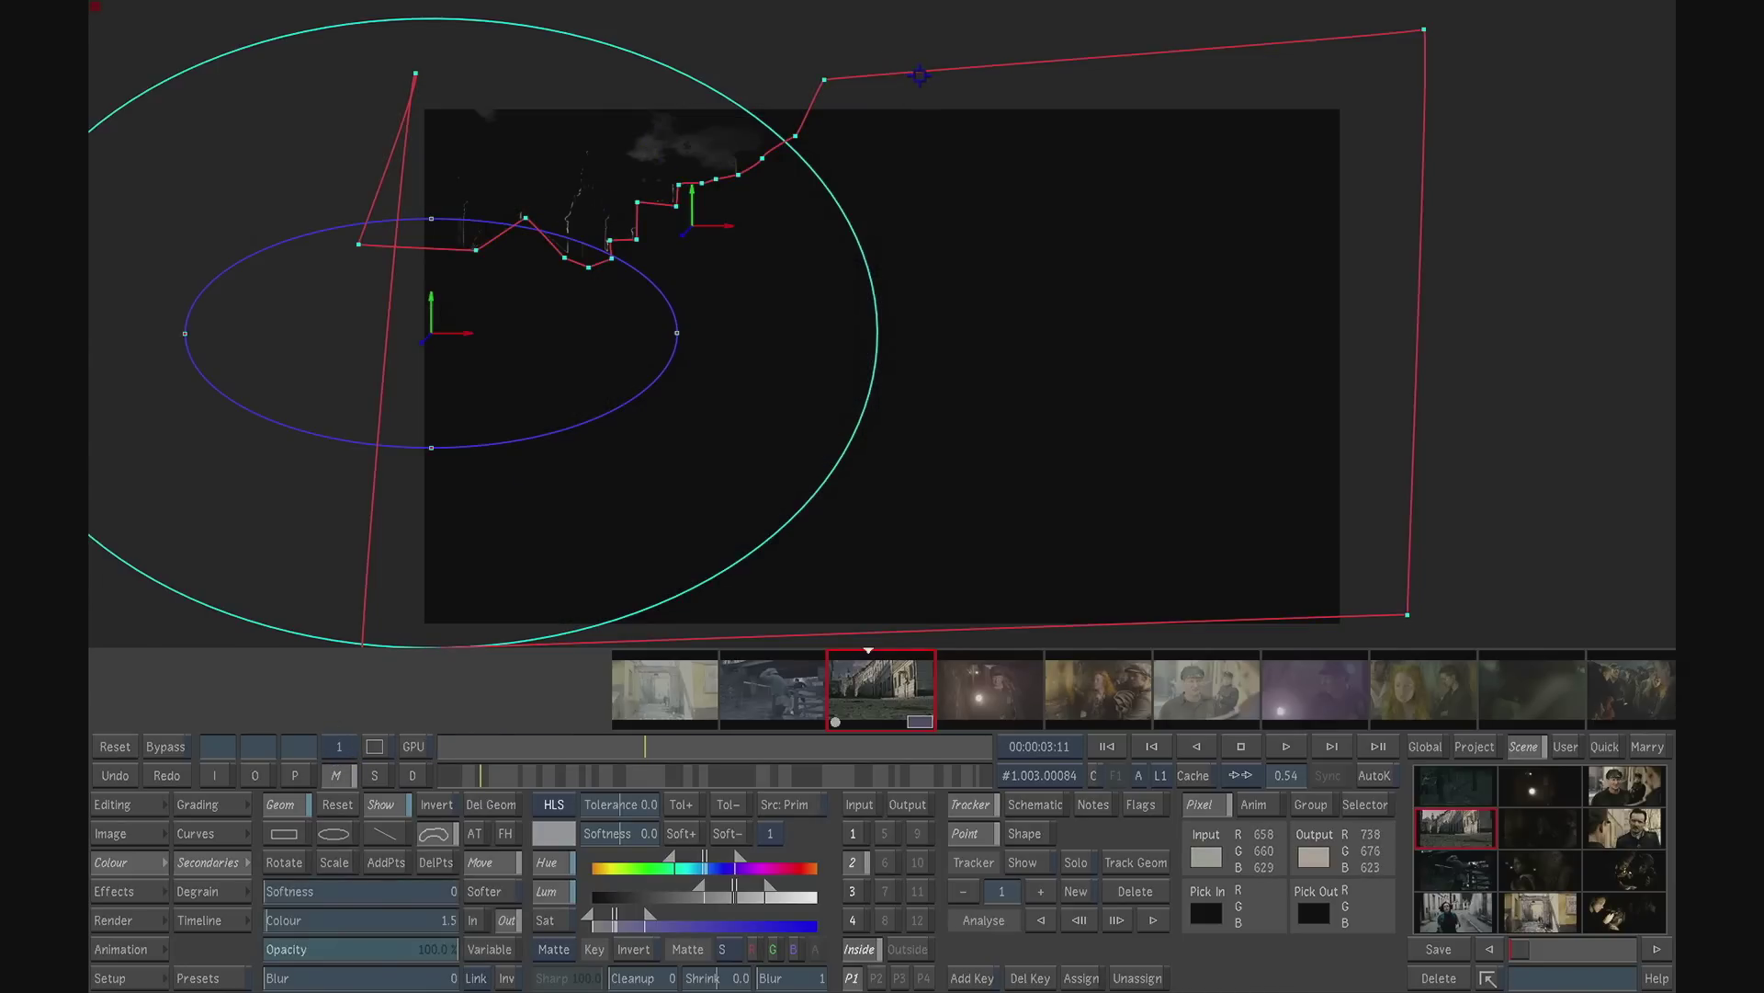
pyautogui.click(487, 805)
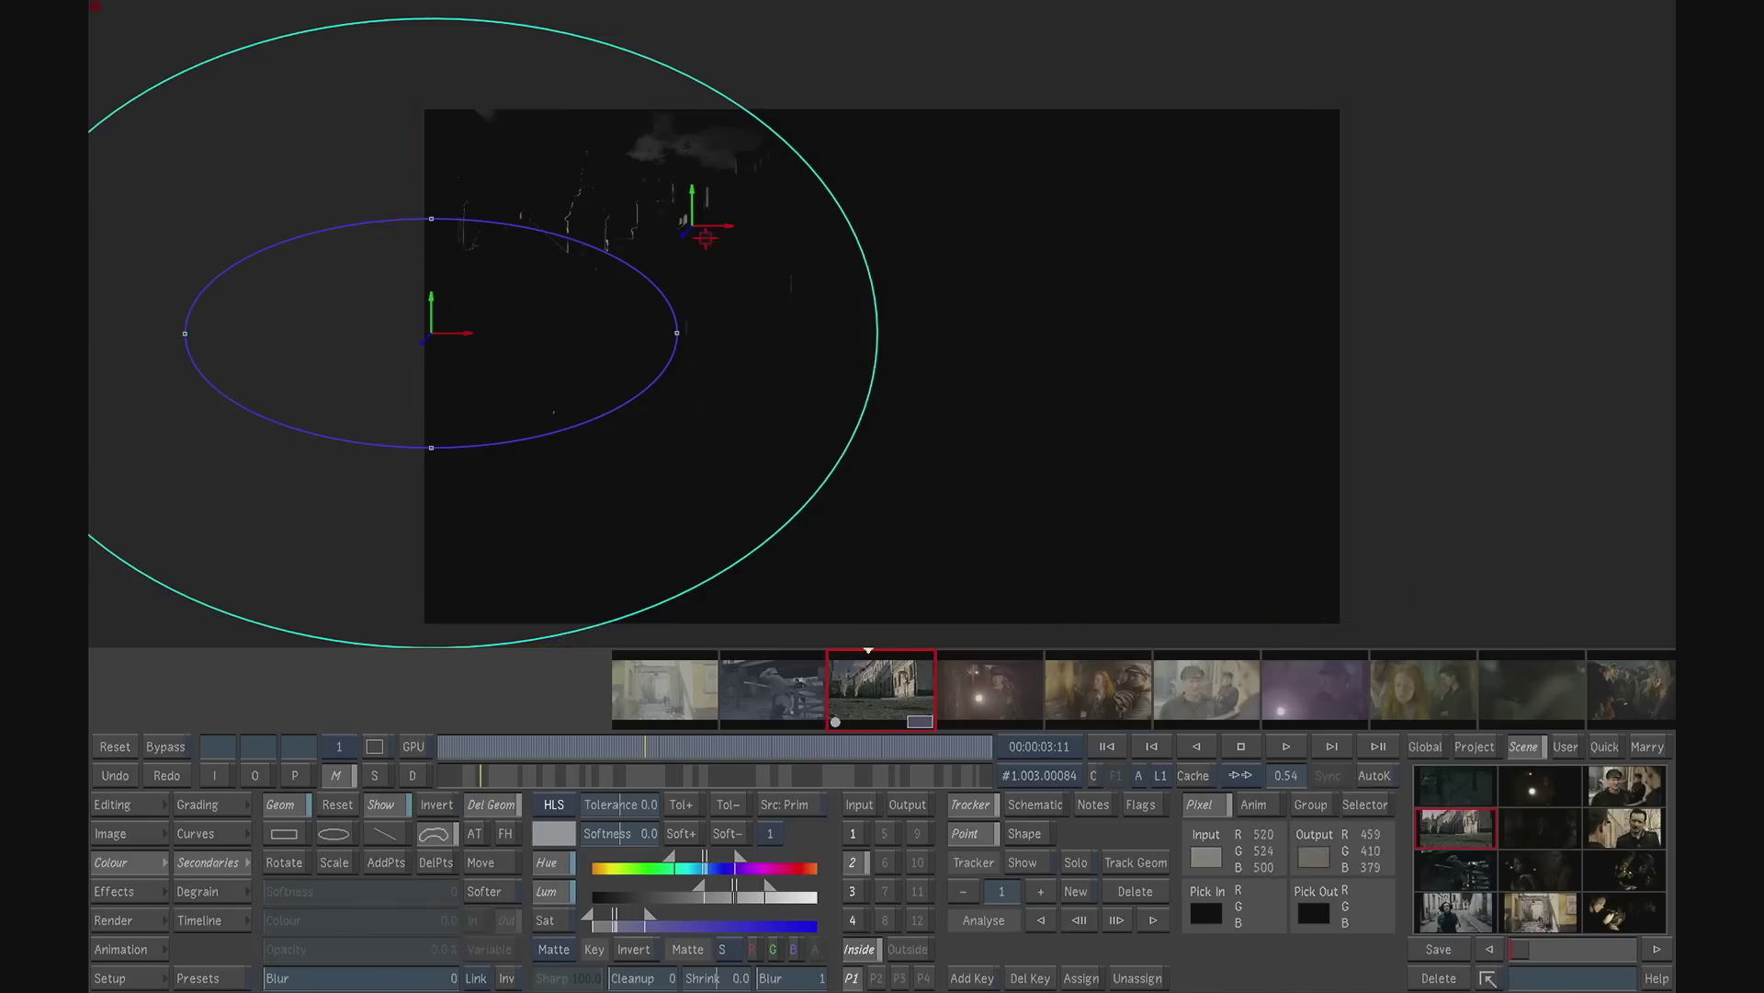
pyautogui.click(712, 230)
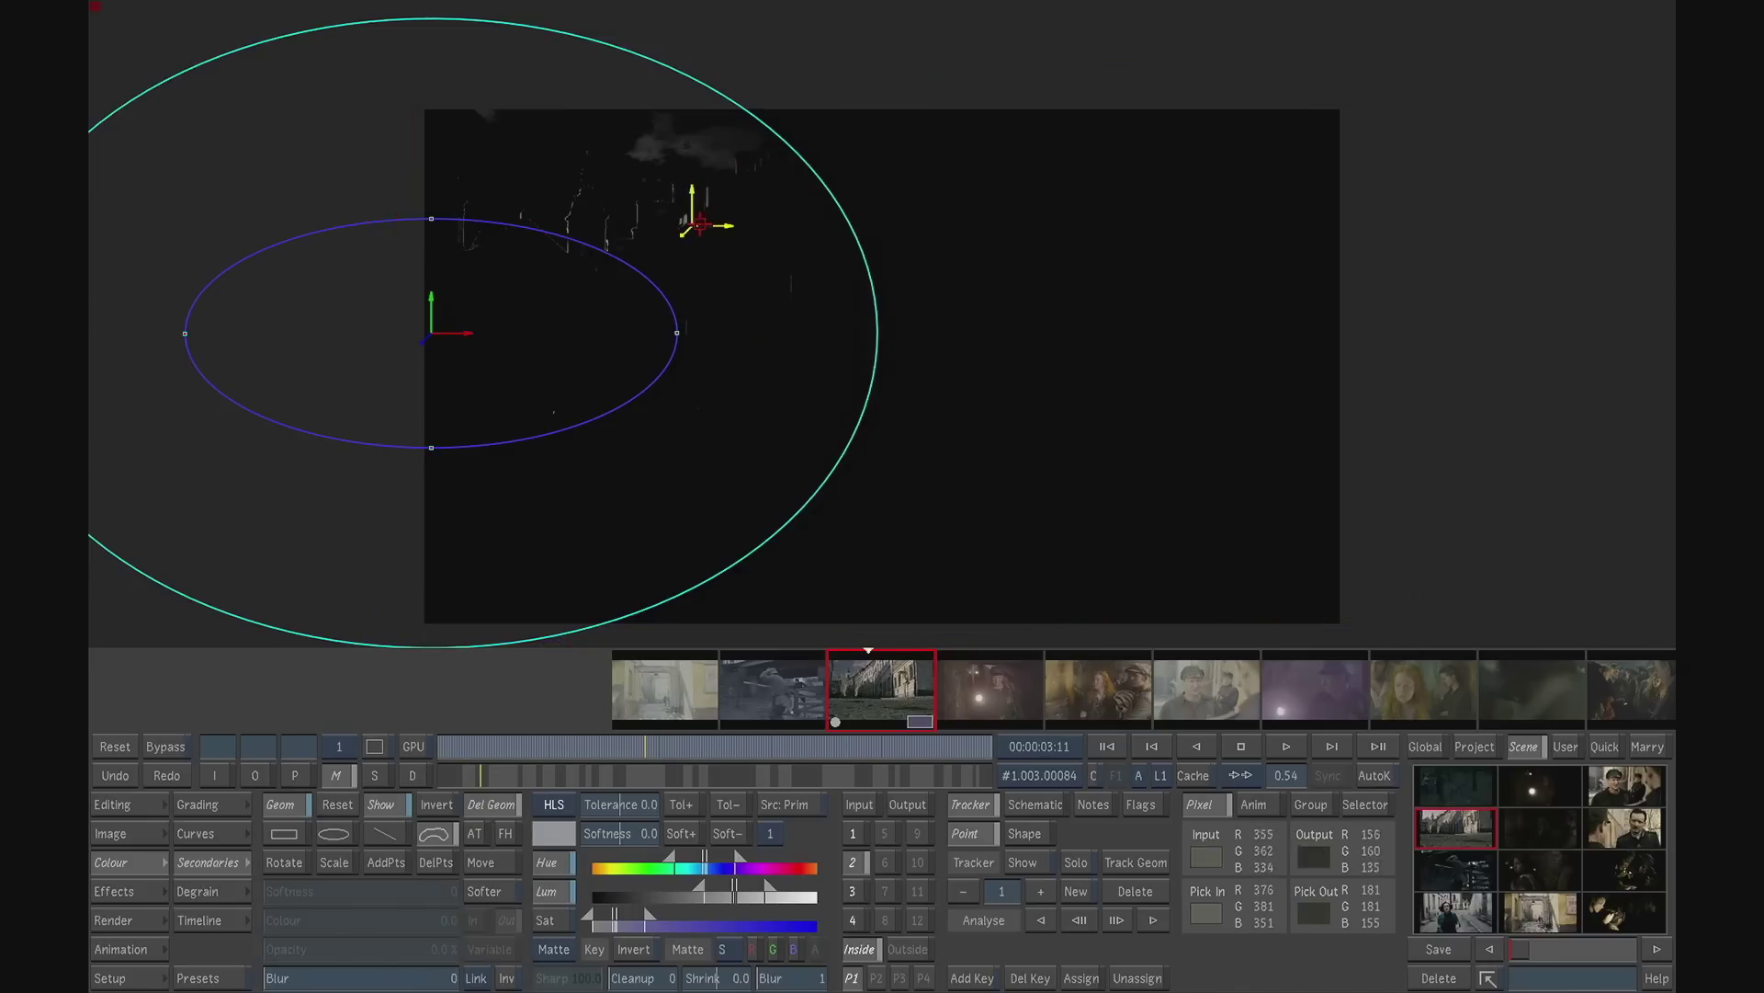
pyautogui.press('Delete')
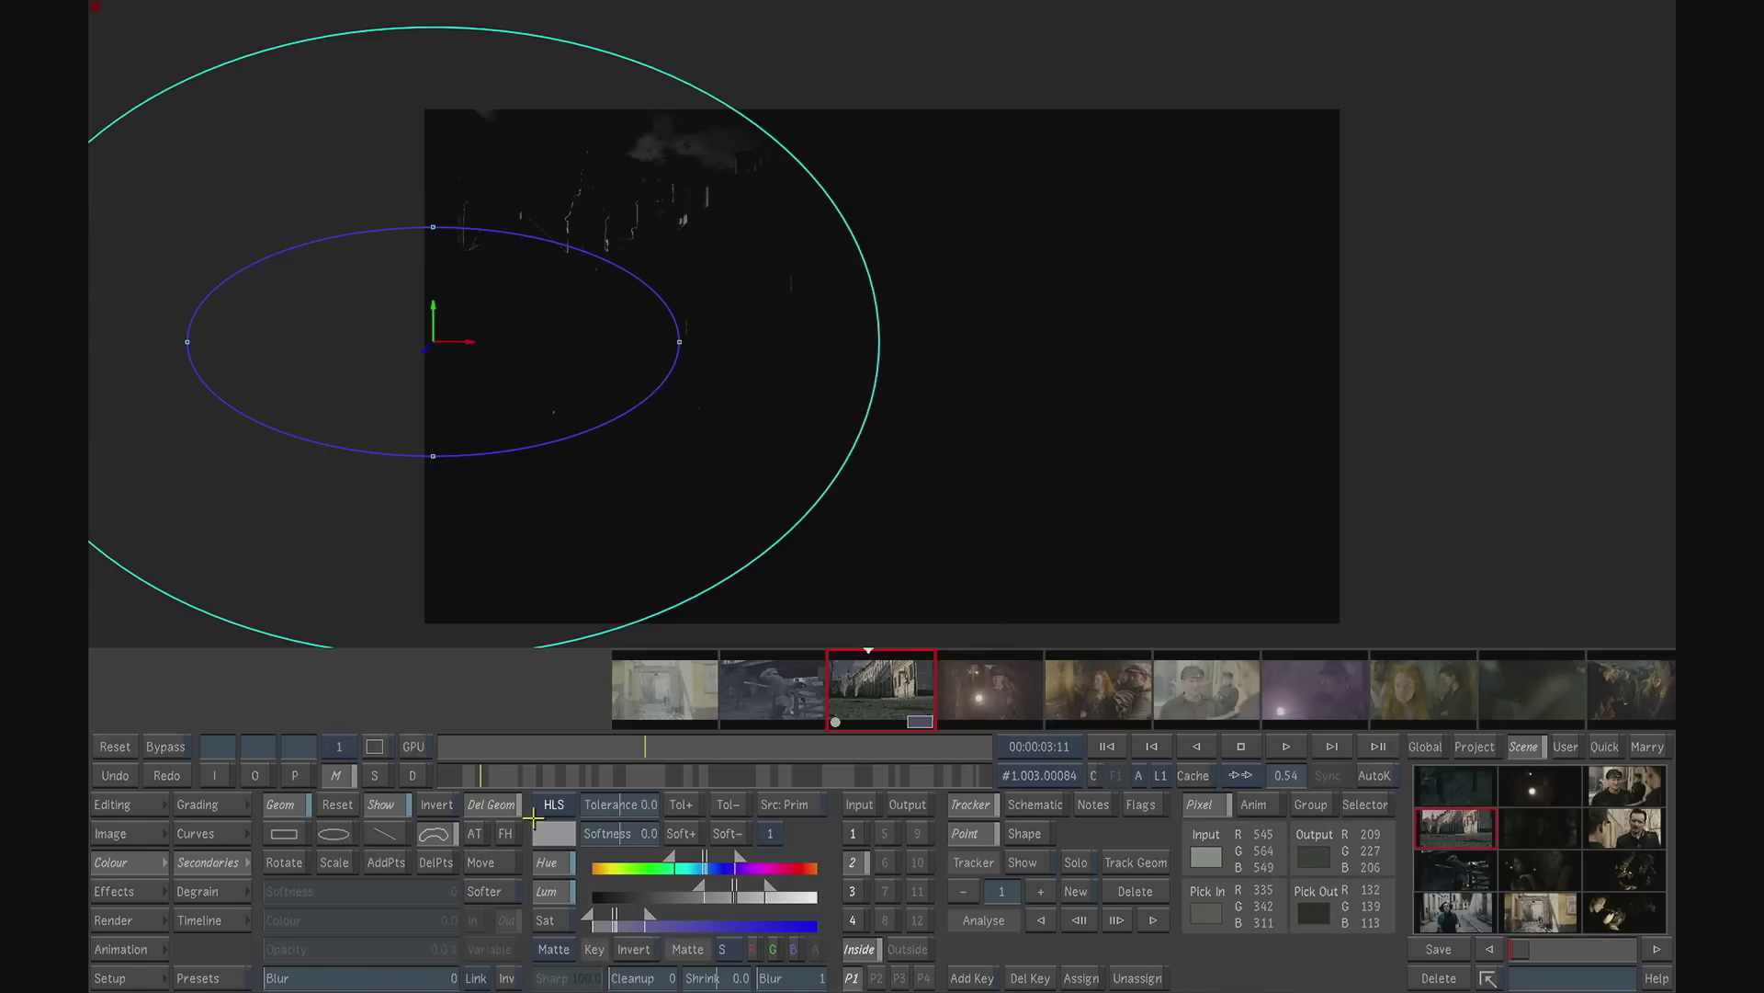
pyautogui.click(470, 863)
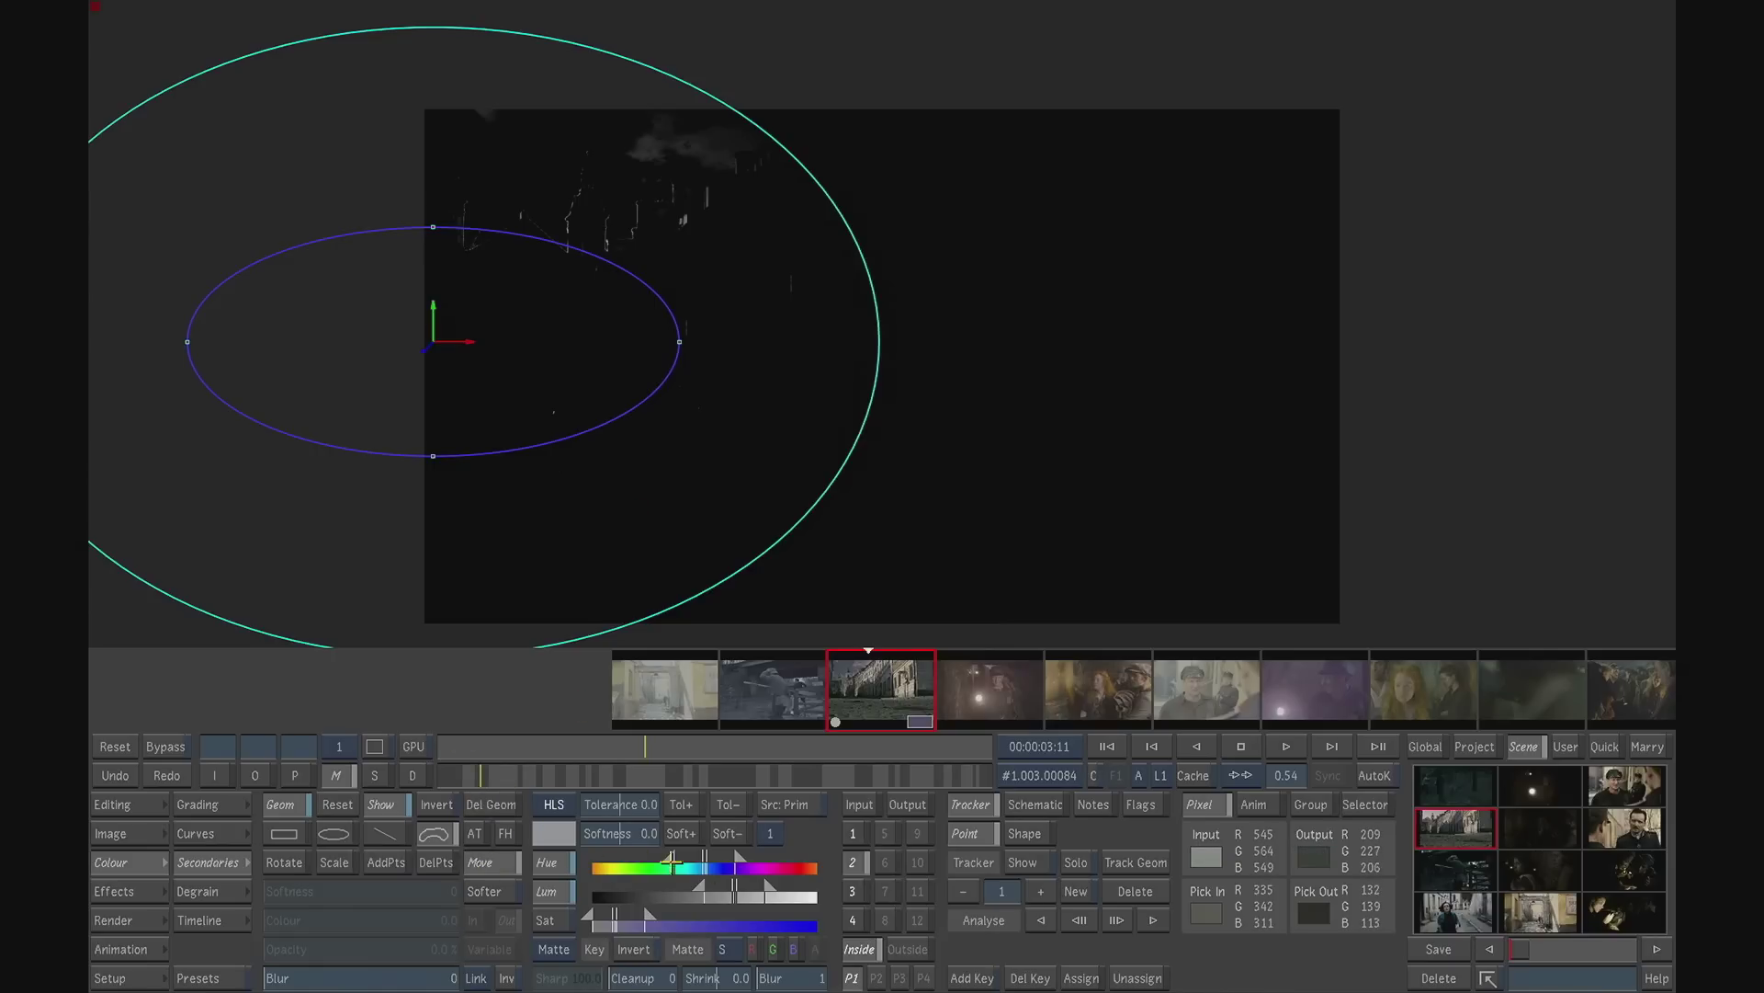
# - Assign the red channel of layer V2 as secondary 2's matte source and move the soft ellipse across the frame to test it
pyautogui.click(727, 952)
pyautogui.click(755, 949)
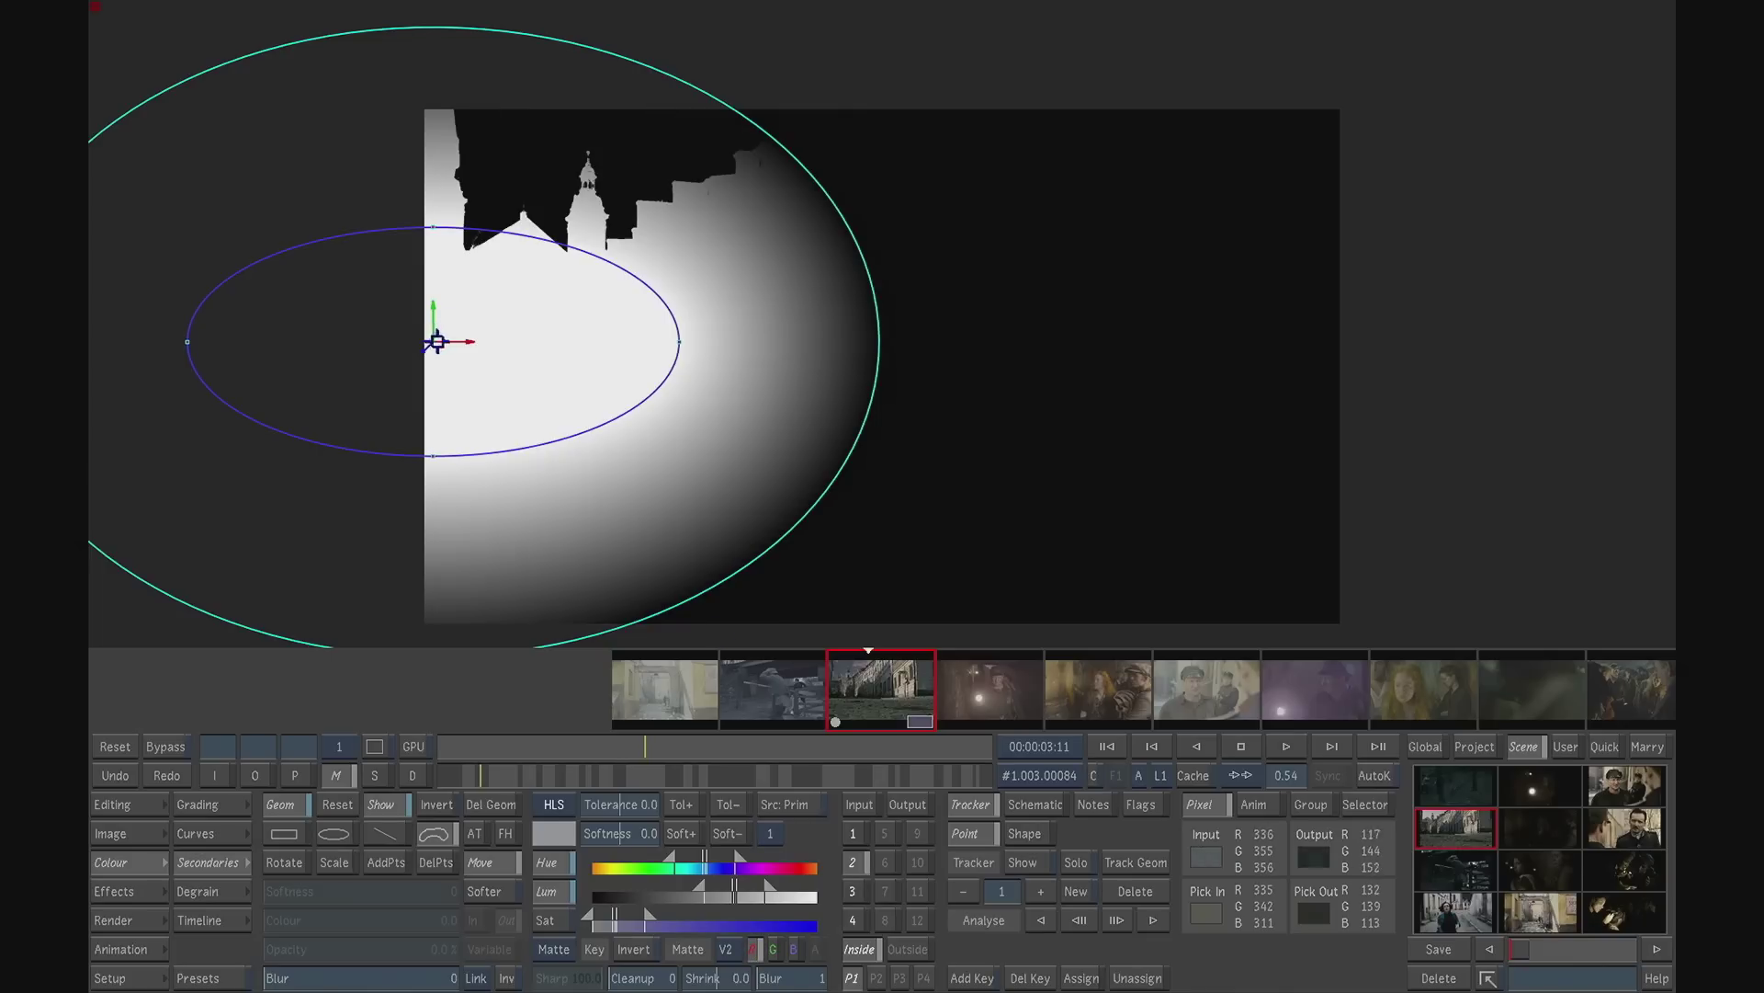
pyautogui.click(438, 346)
pyautogui.moveTo(438, 346); pyautogui.dragTo(468, 450)
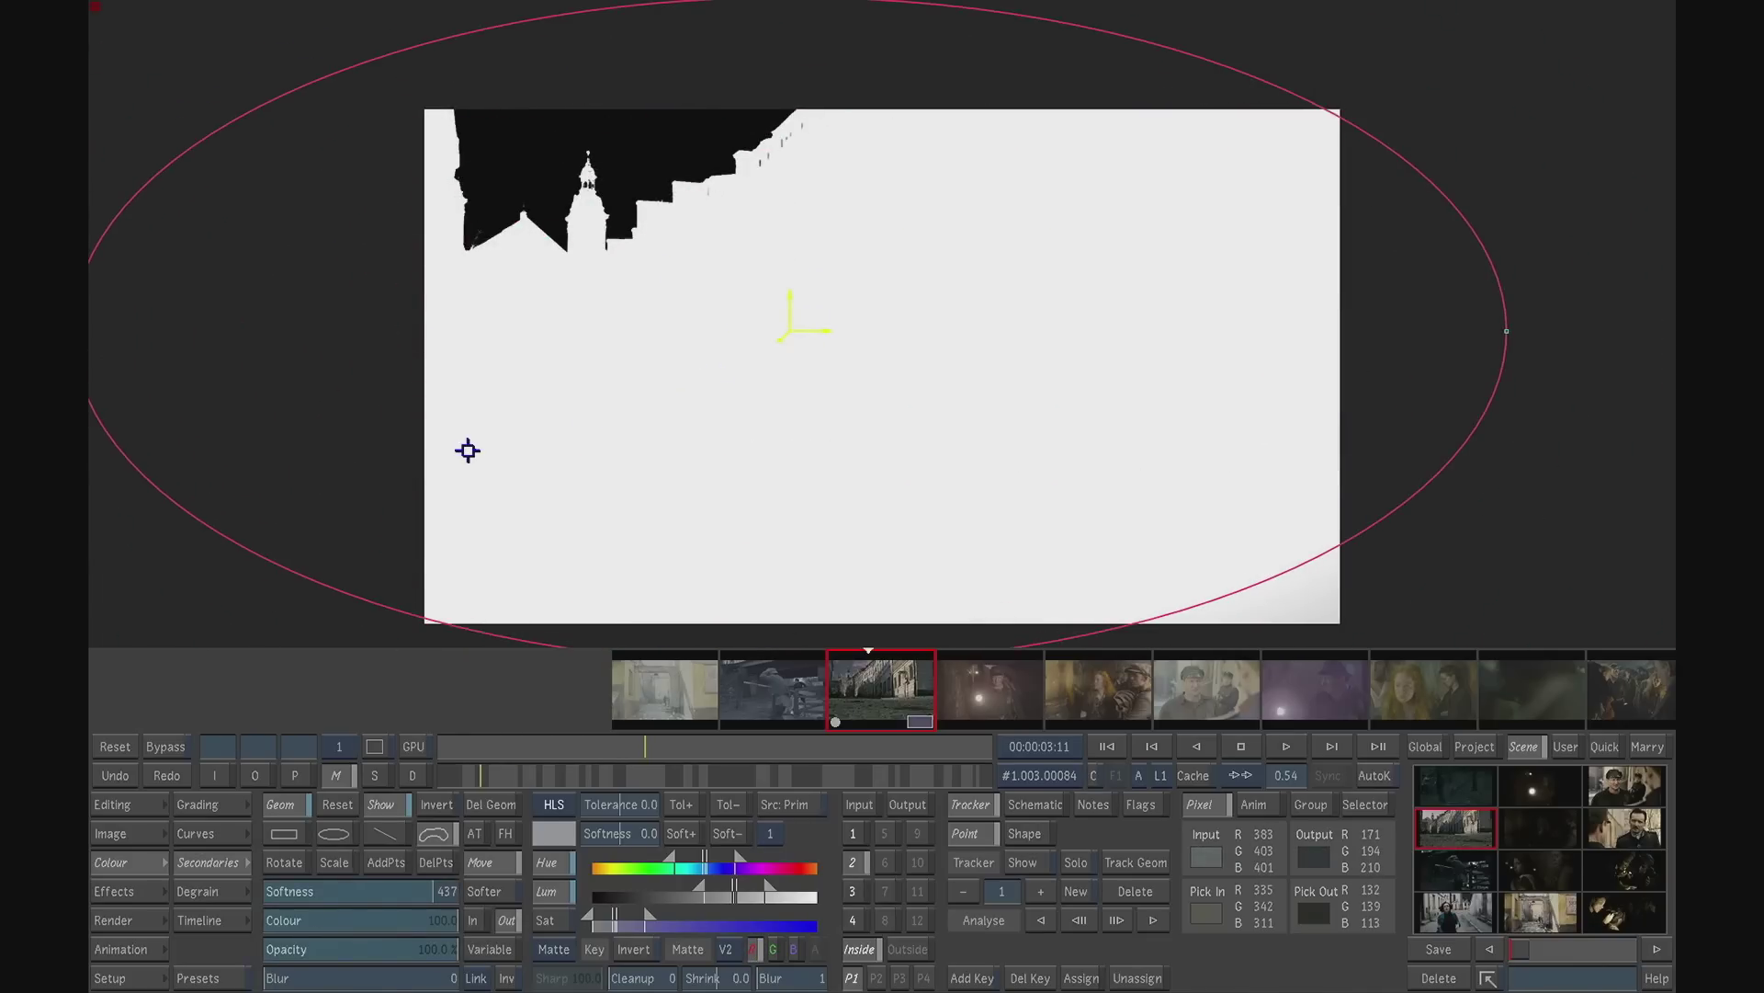
pyautogui.moveTo(467, 451); pyautogui.dragTo(483, 465)
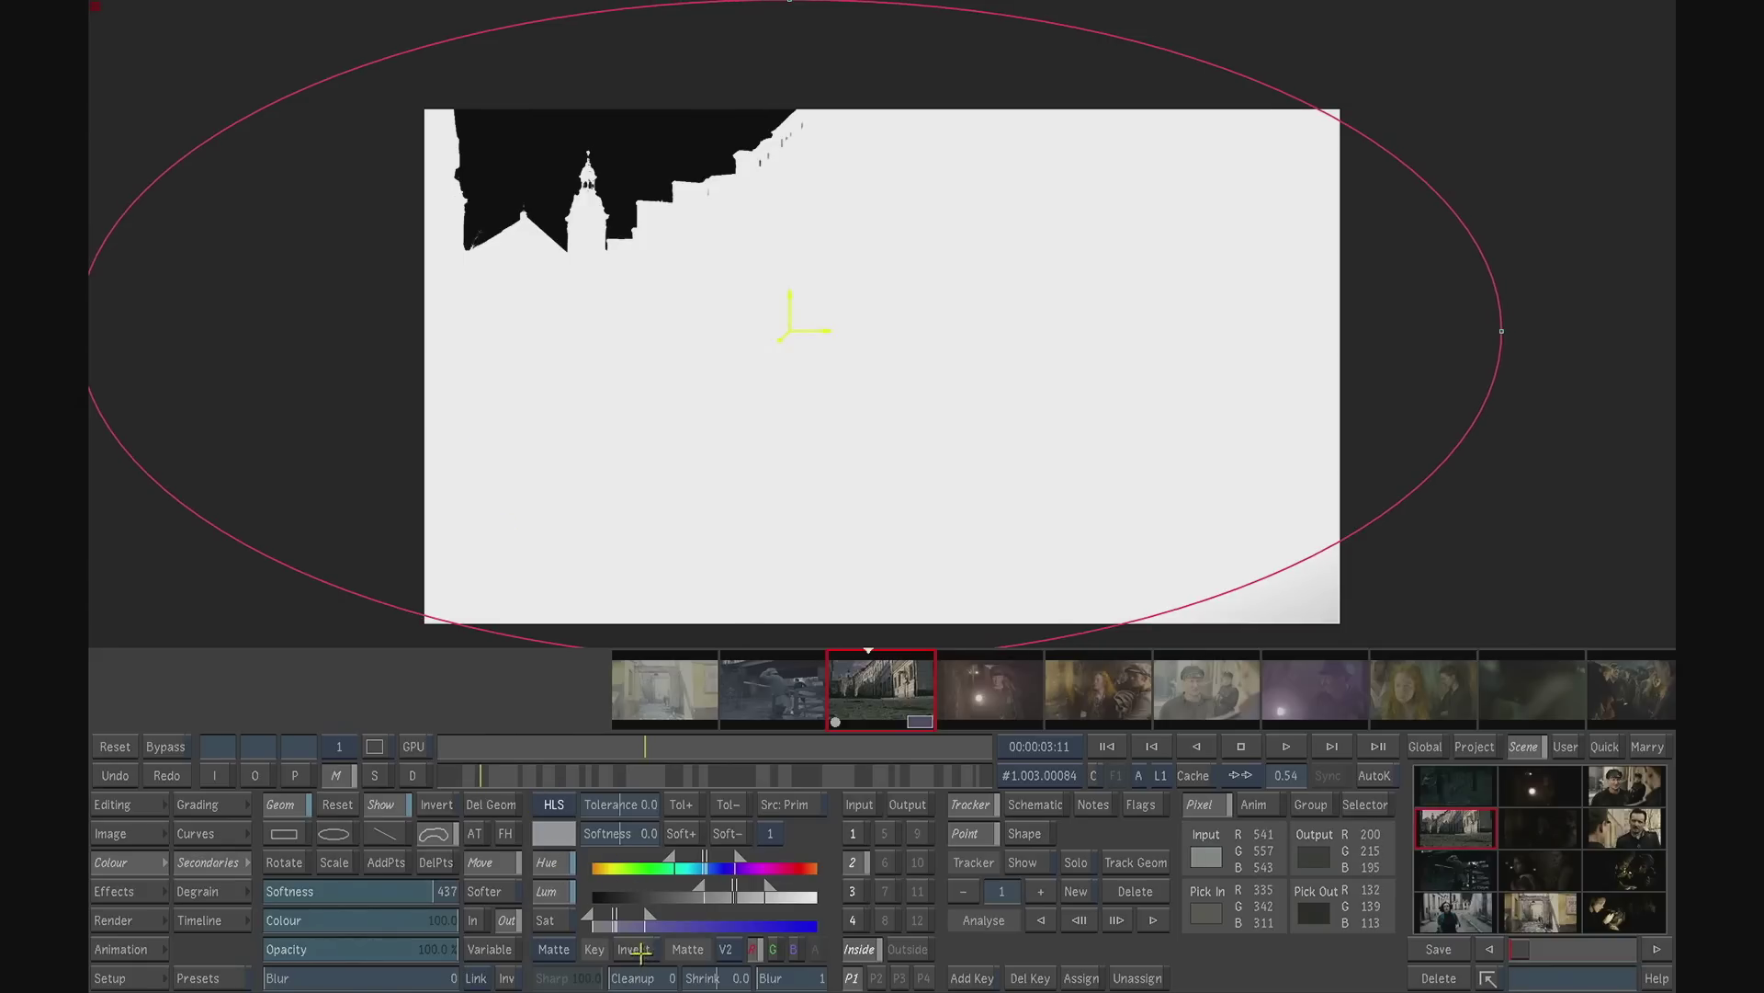
# - Invert secondary 2's matte to isolate the sky and reposition the soft ellipse around the far end of the street
pyautogui.click(634, 949)
pyautogui.click(790, 341)
pyautogui.moveTo(789, 341); pyautogui.dragTo(494, 370)
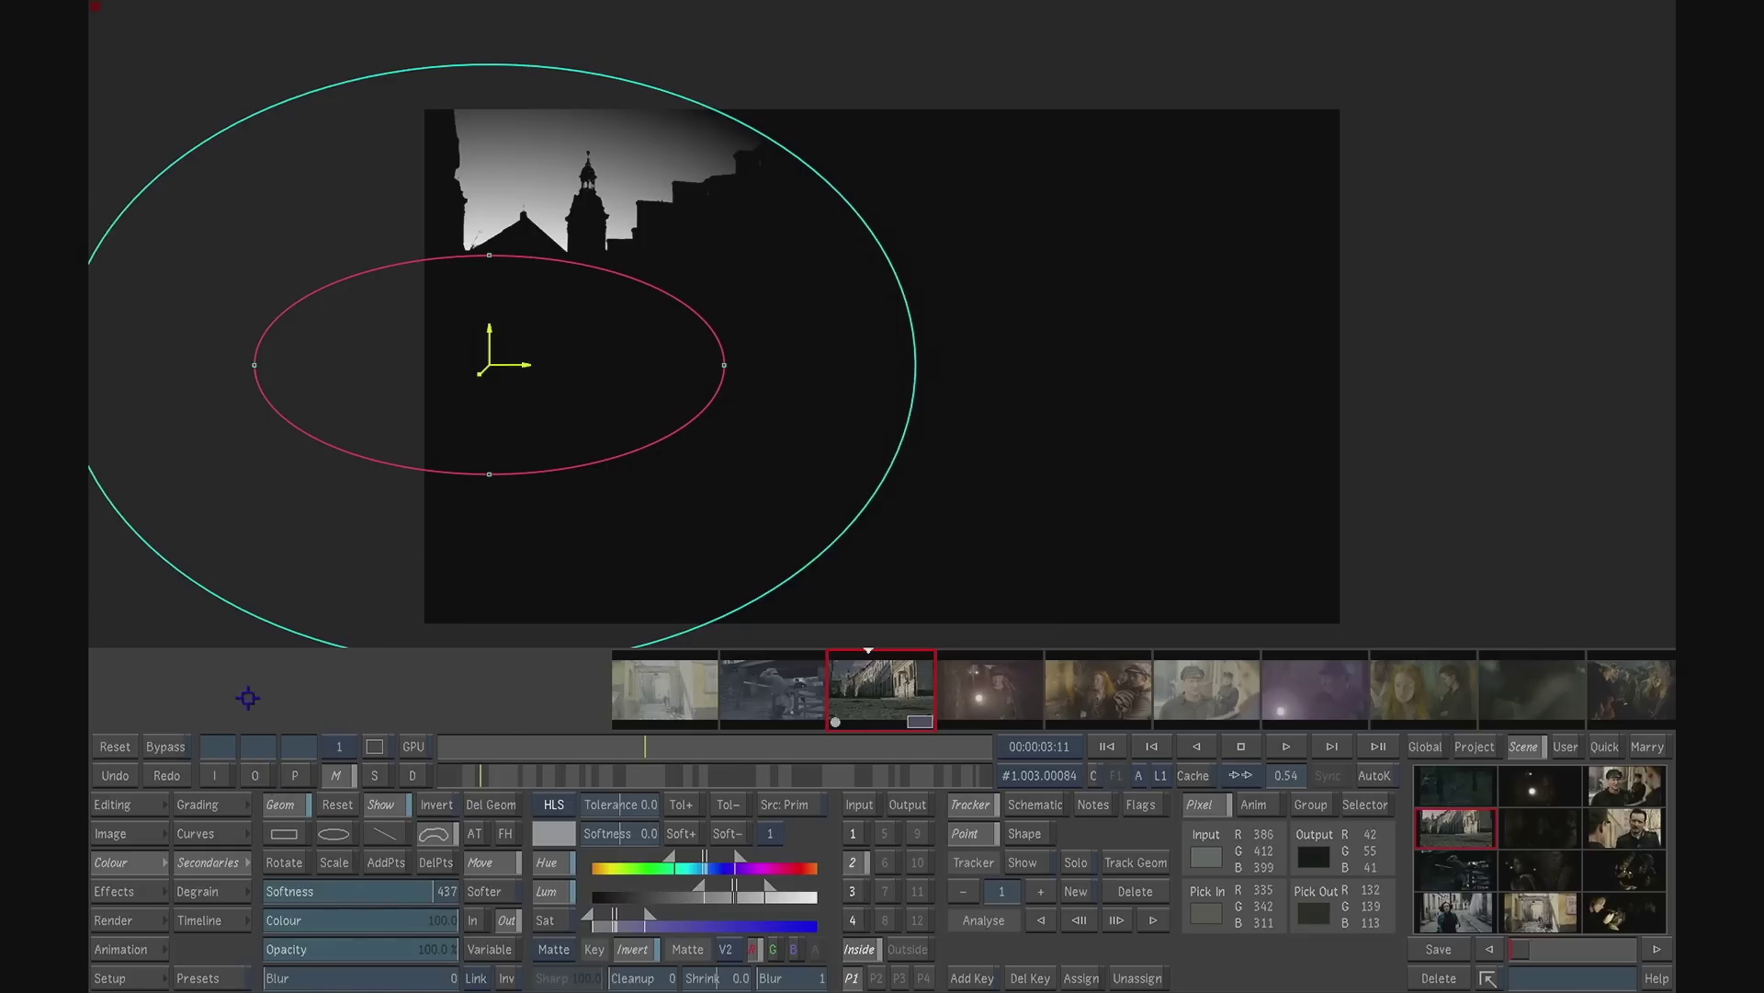
# - Examine the graded sky's edges along the rooftops close up in the output image
pyautogui.click(255, 776)
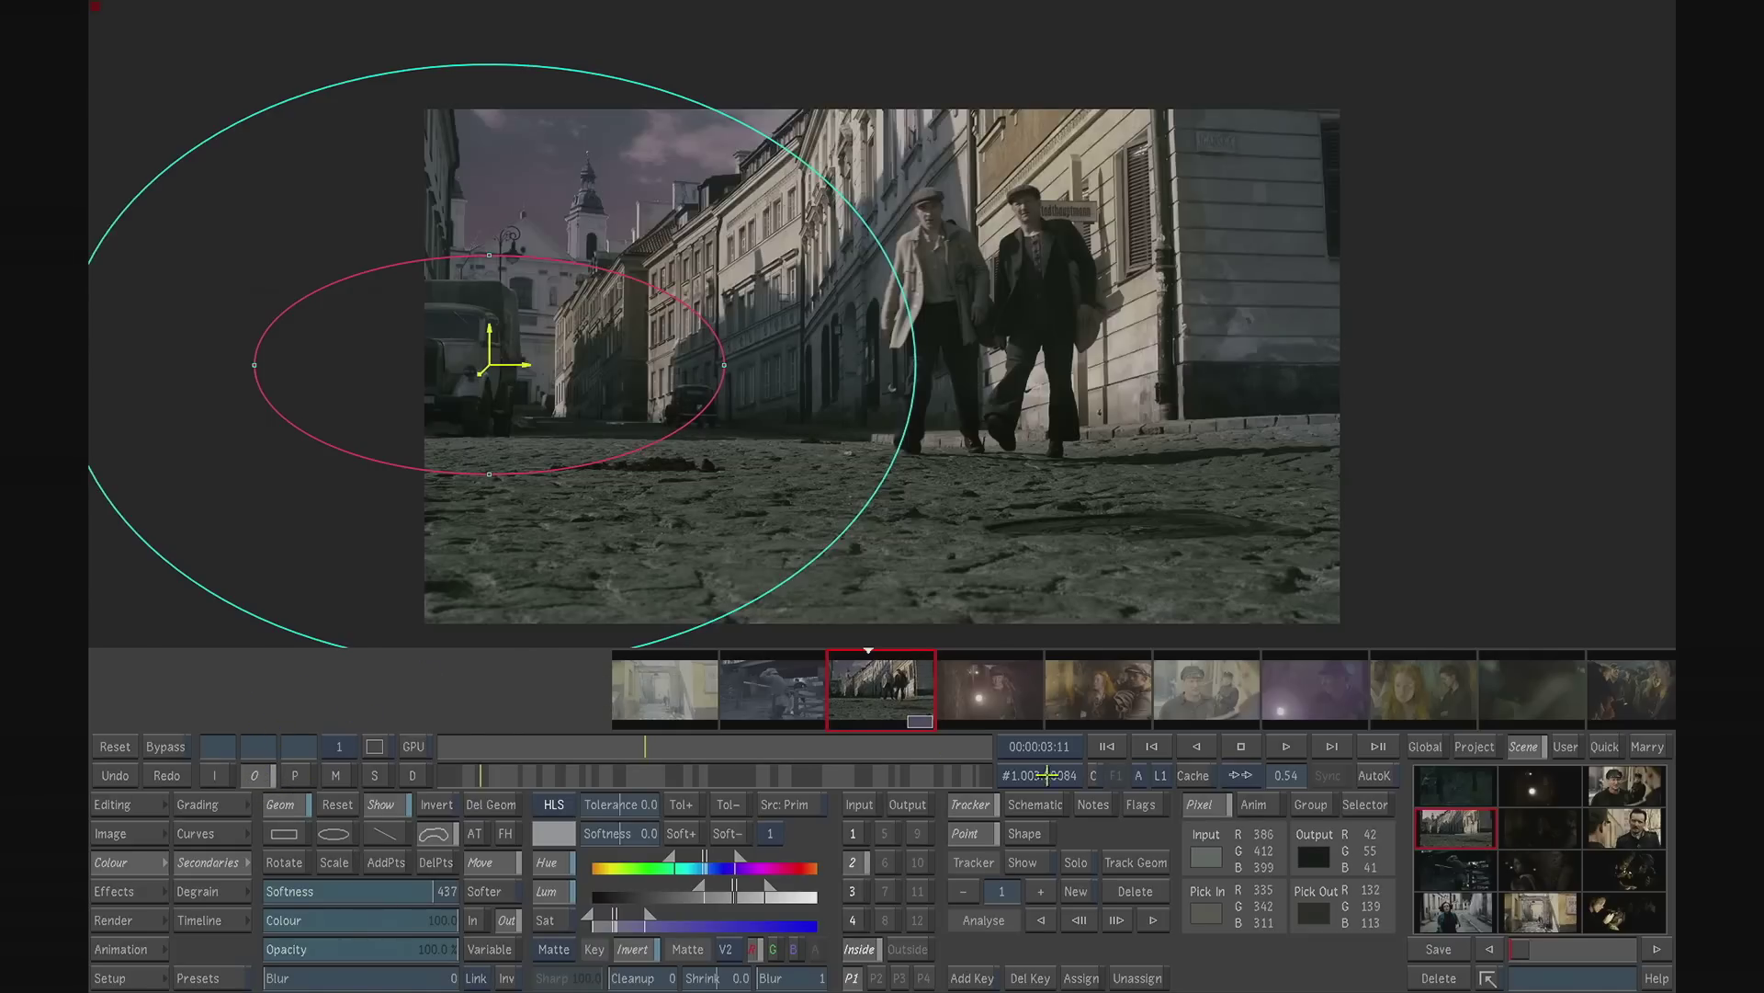
pyautogui.moveTo(1291, 776); pyautogui.dragTo(1359, 776)
pyautogui.moveTo(862, 531); pyautogui.dragTo(1242, 605)
pyautogui.moveTo(758, 505); pyautogui.dragTo(766, 440)
pyautogui.moveTo(1280, 775); pyautogui.dragTo(1200, 764)
pyautogui.moveTo(1265, 612); pyautogui.dragTo(986, 510)
pyautogui.moveTo(1286, 775); pyautogui.dragTo(1328, 777)
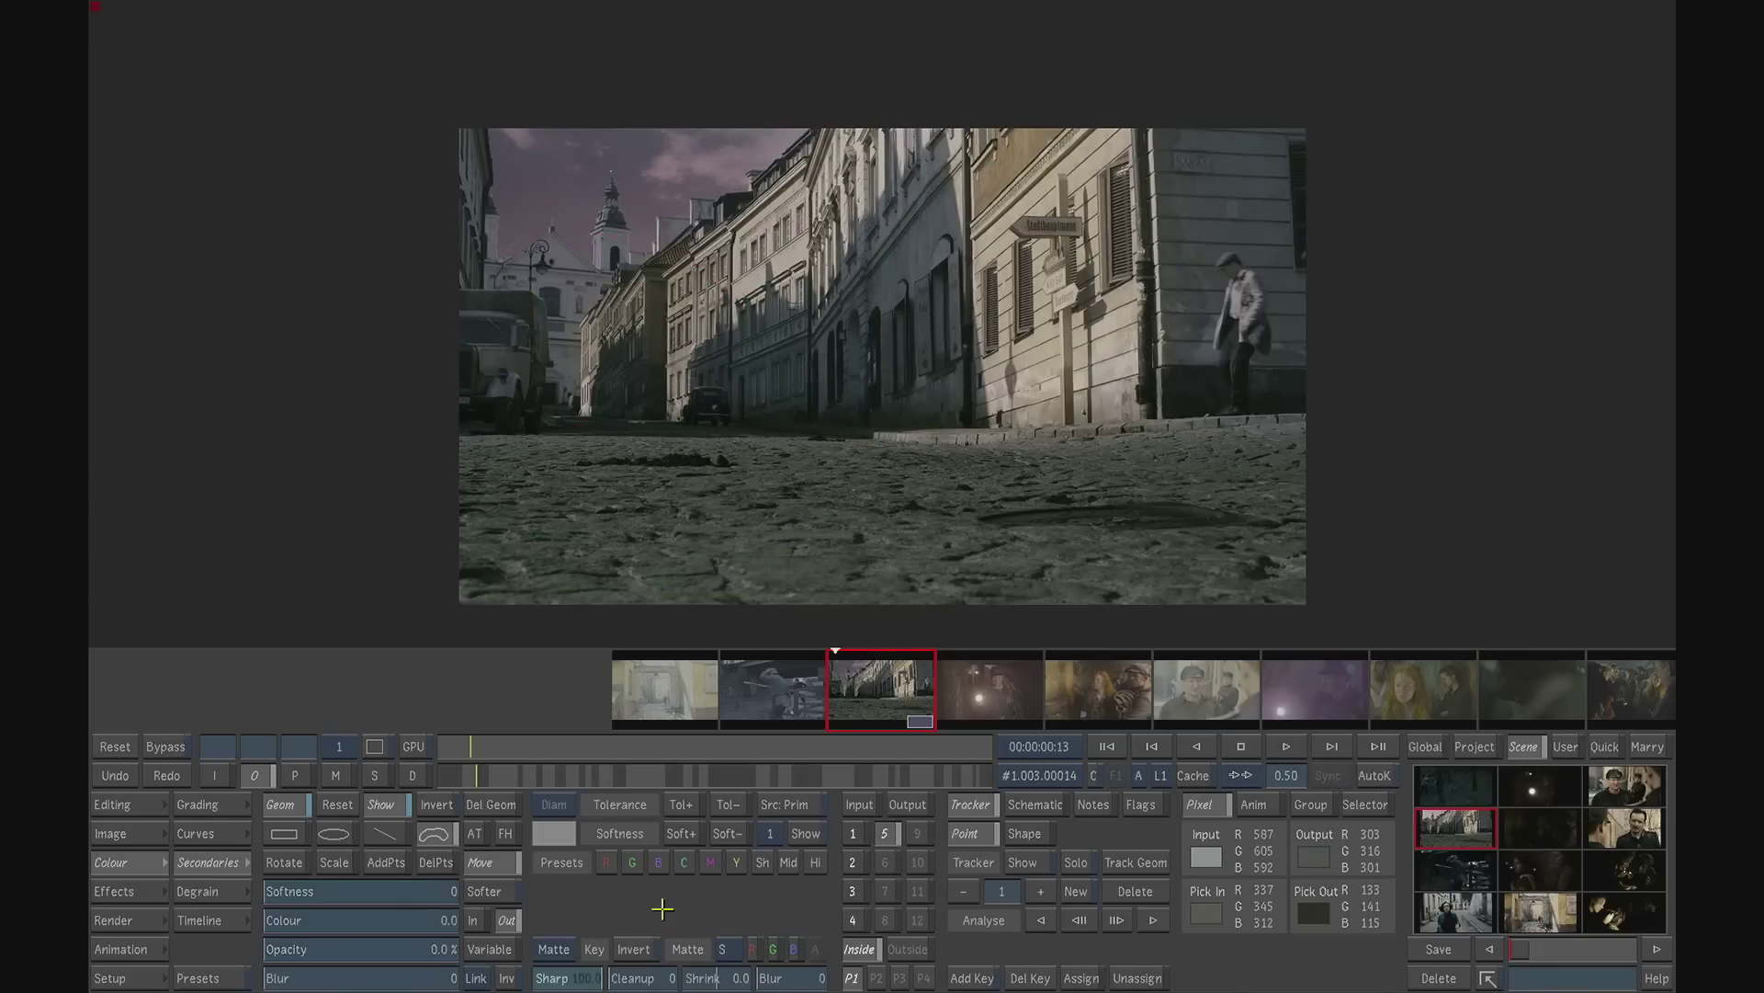
# - Assign the green channel of layer V2 as the matte source of secondary 5 to isolate the car
pyautogui.click(730, 948)
pyautogui.click(729, 897)
pyautogui.click(338, 778)
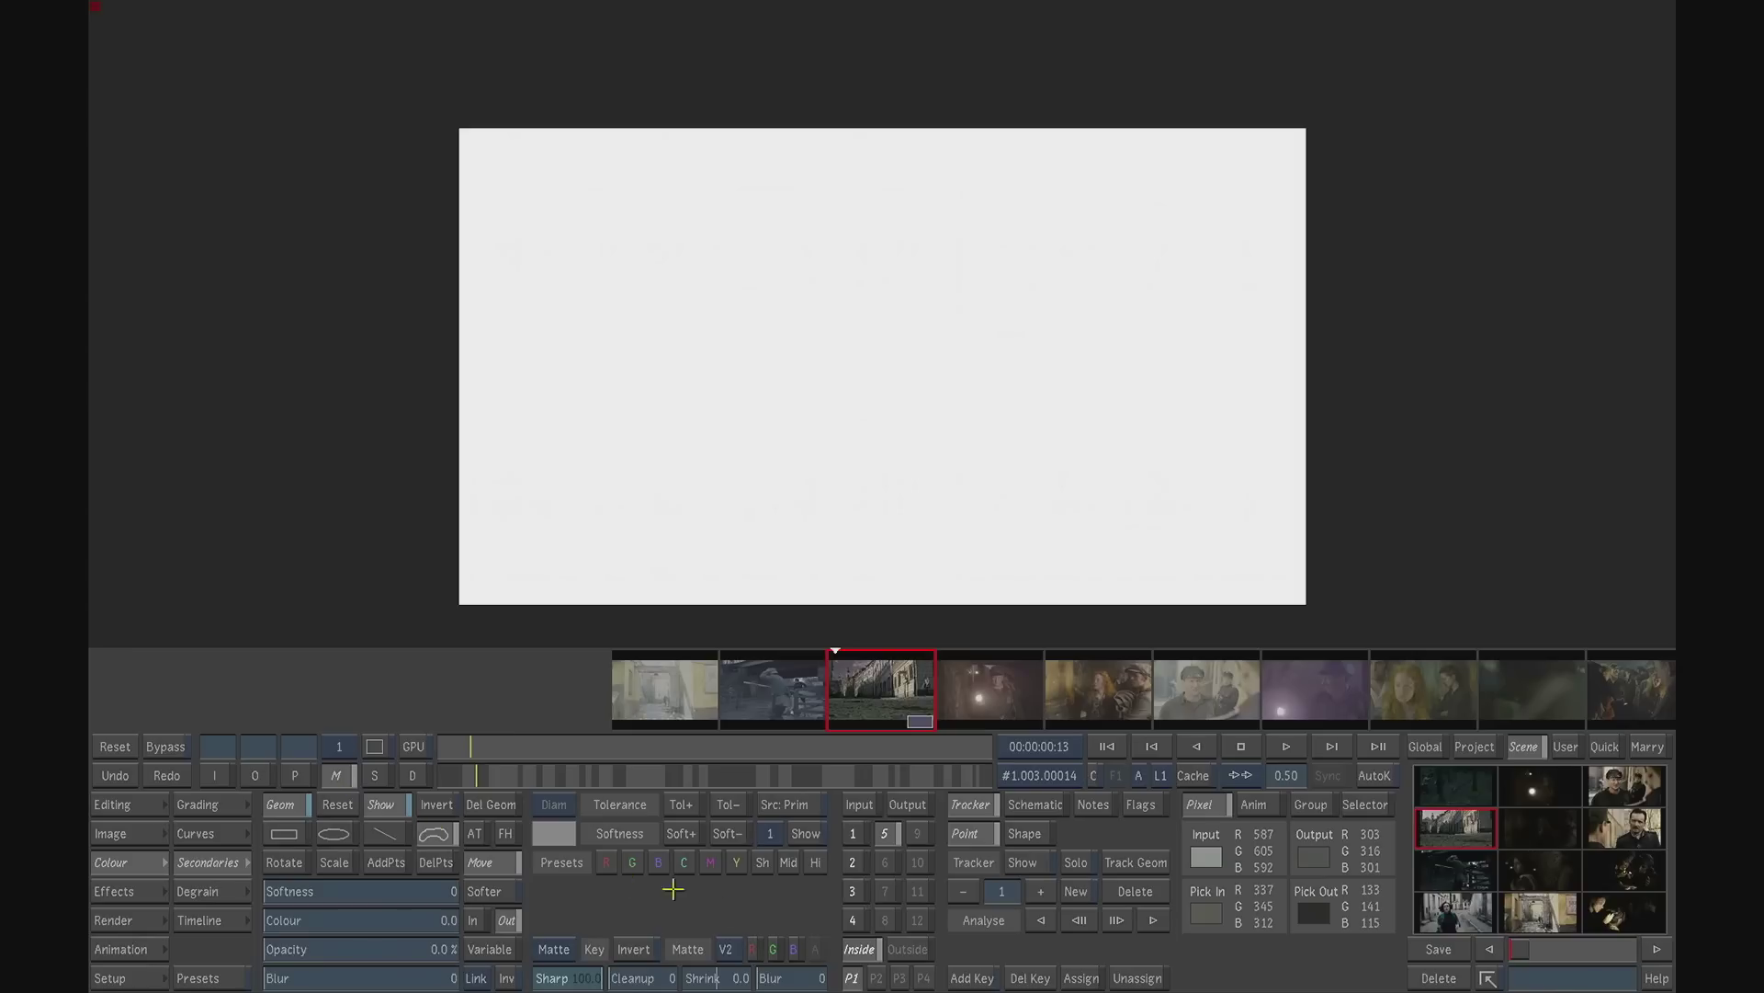
pyautogui.click(773, 950)
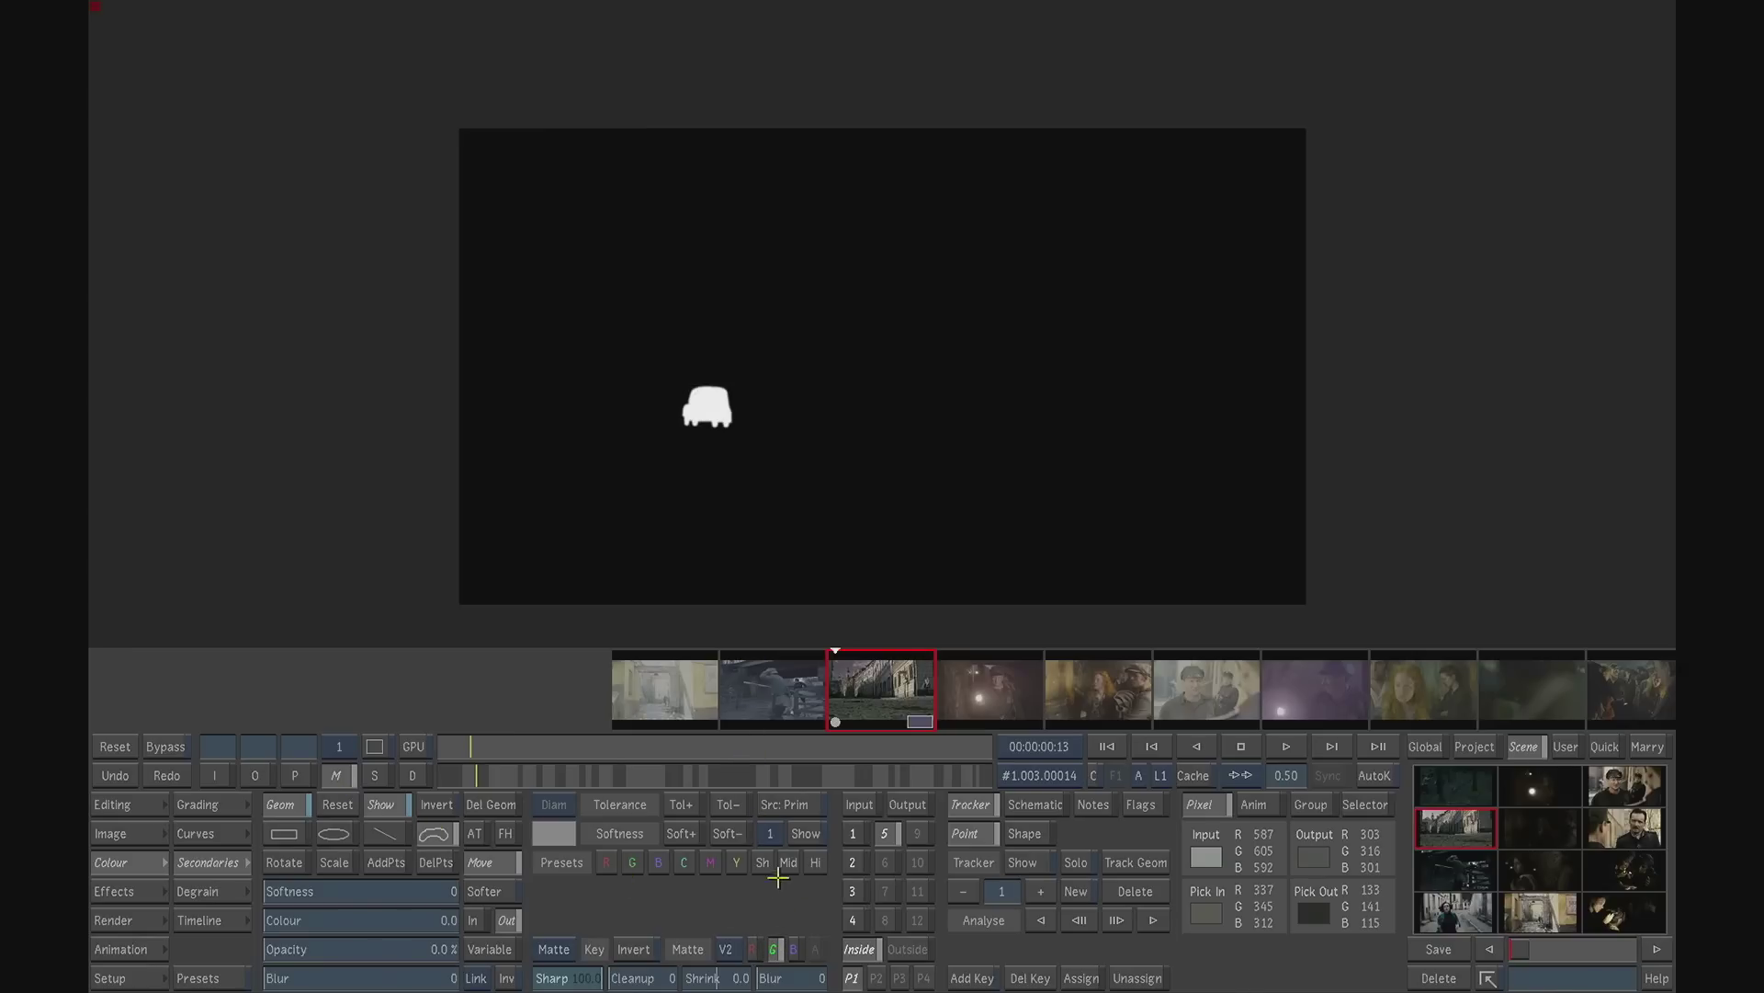
# - Assign the blue channel of layer V2 as the matte source of secondary 6 to isolate the truck, and return to the output image
pyautogui.click(885, 861)
pyautogui.click(726, 949)
pyautogui.click(725, 897)
pyautogui.click(794, 950)
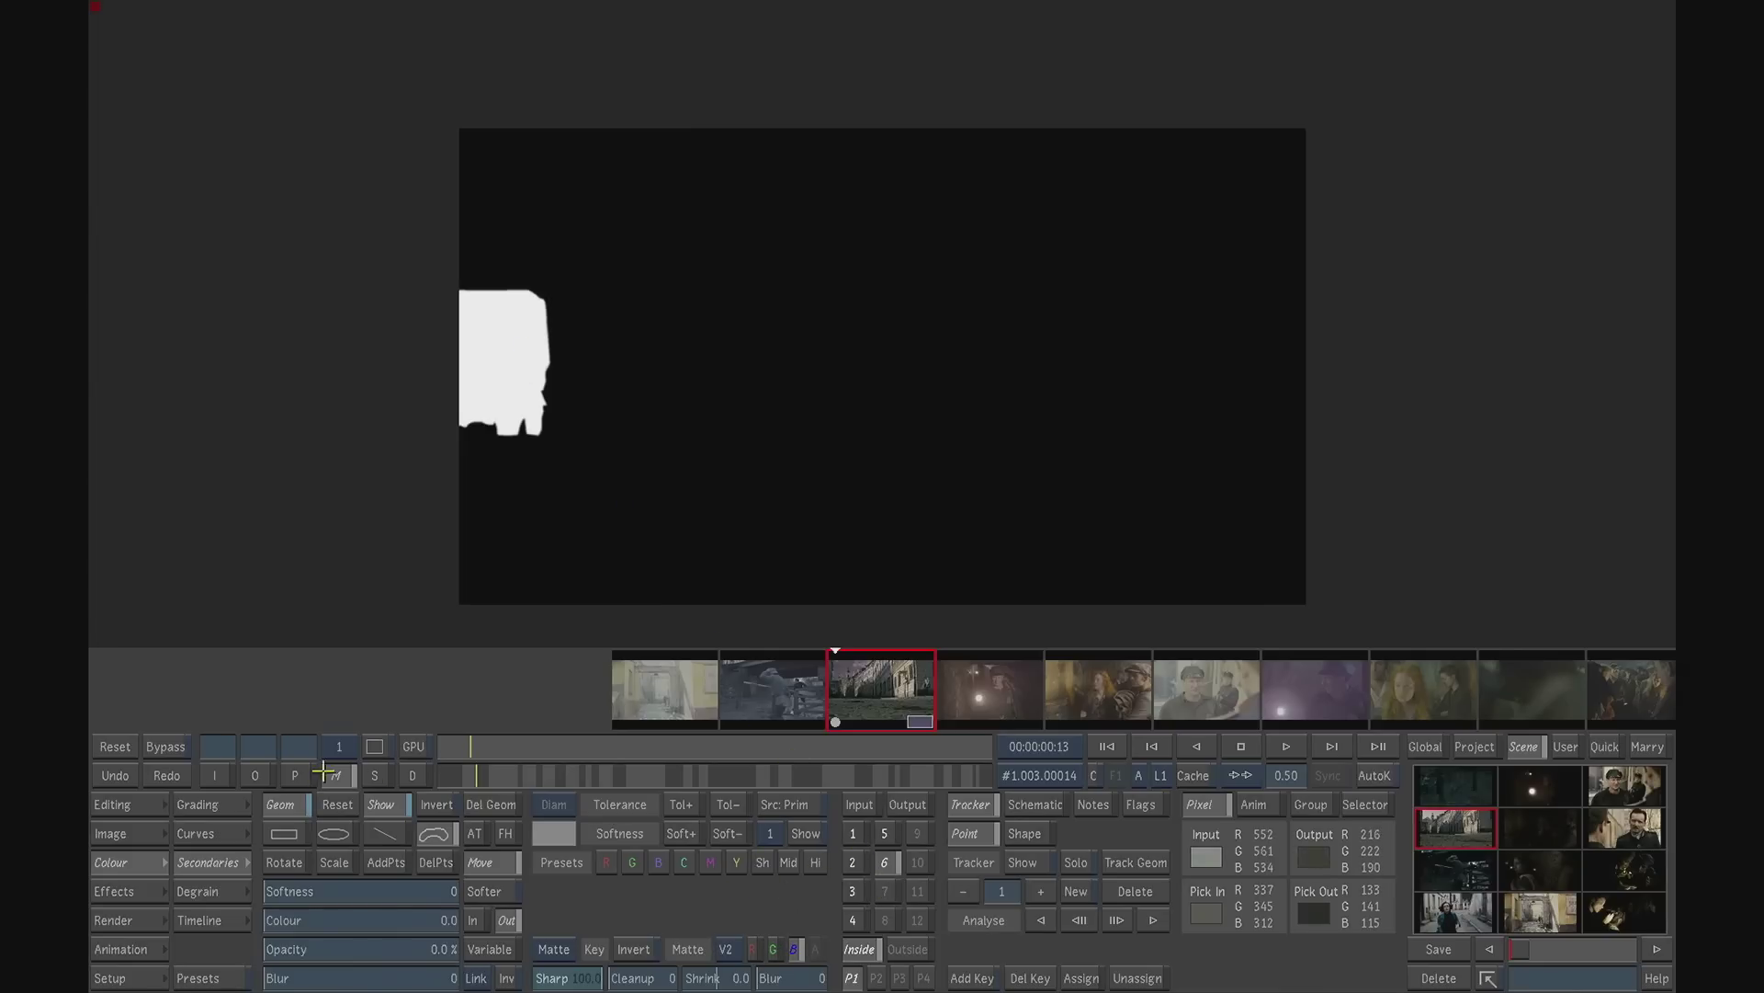
pyautogui.click(256, 774)
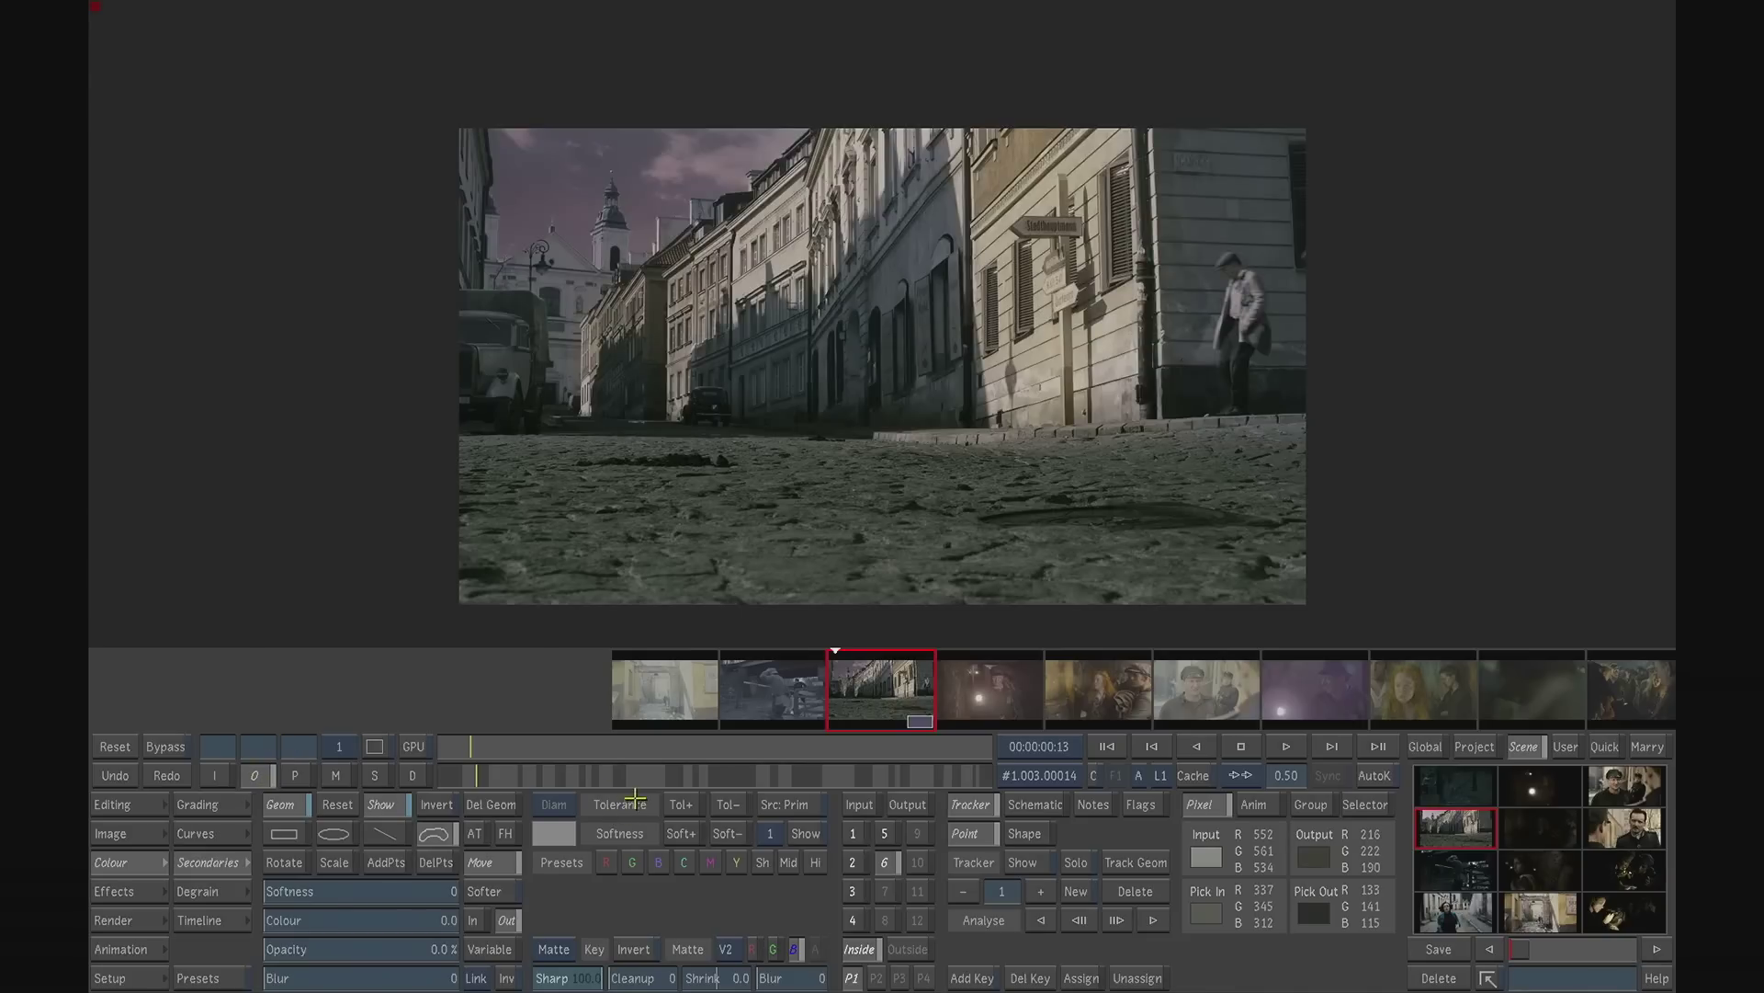
# - Brighten the car in secondary 5 by setting its master gamma to 0.42, checking it close up at the shot's first frame
pyautogui.click(884, 833)
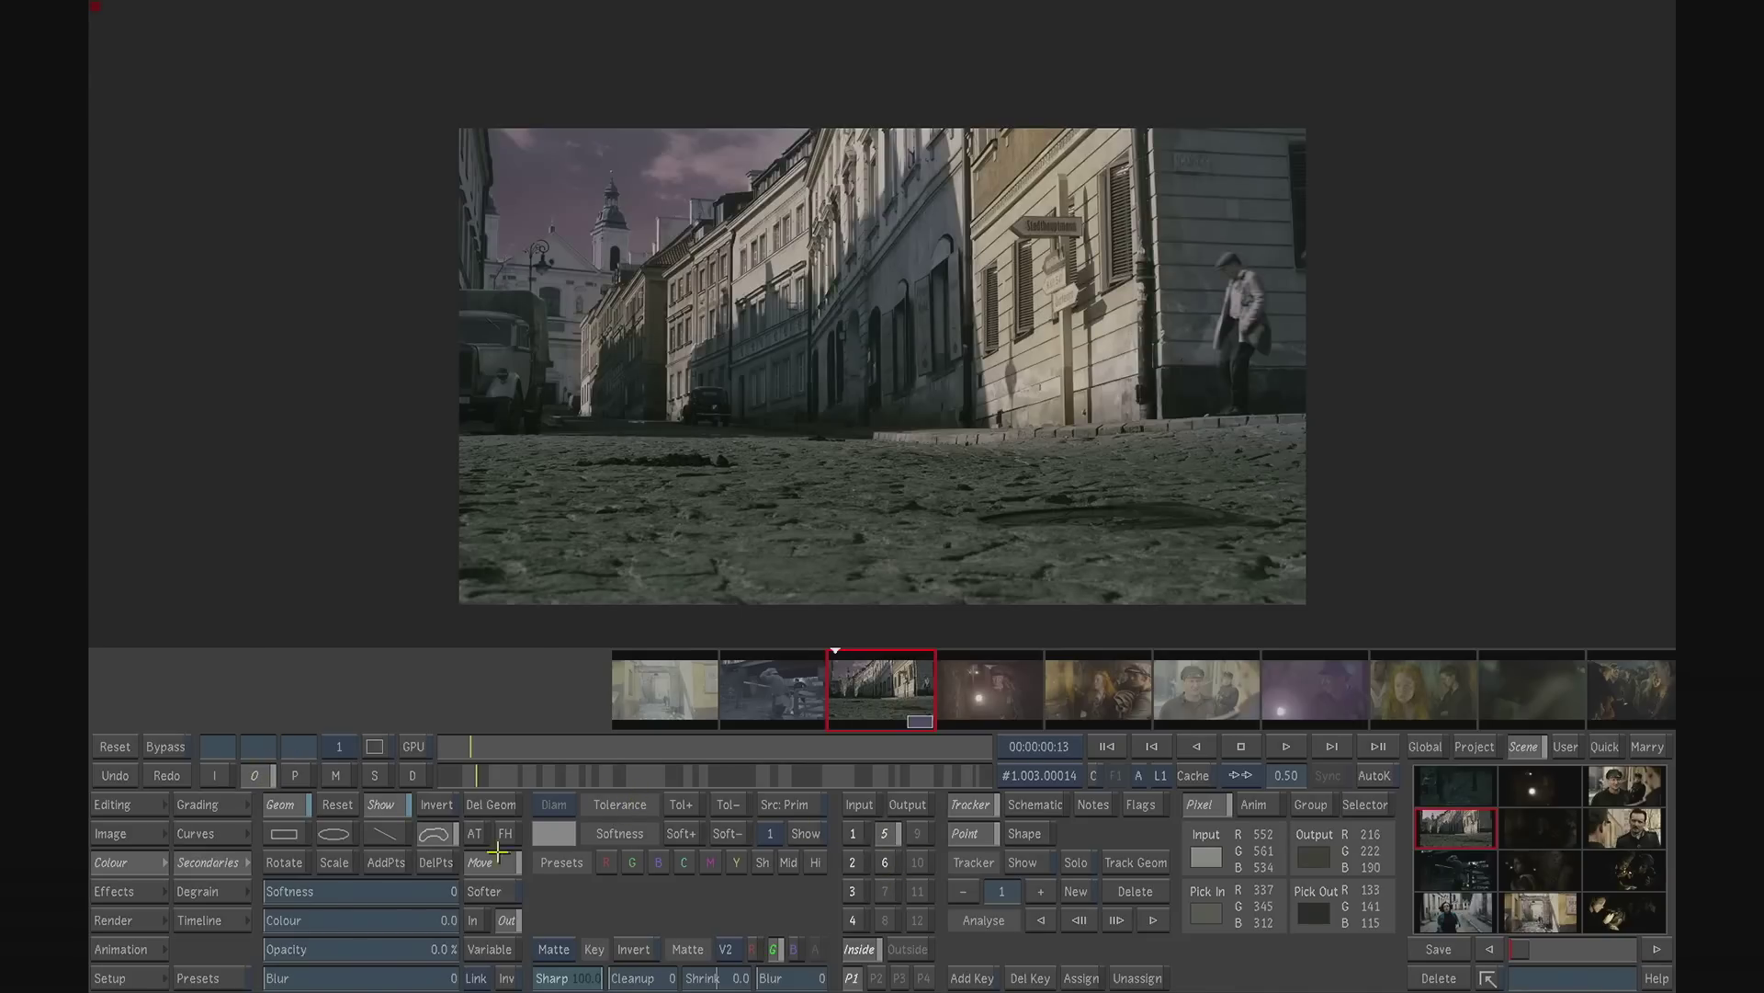
pyautogui.click(228, 810)
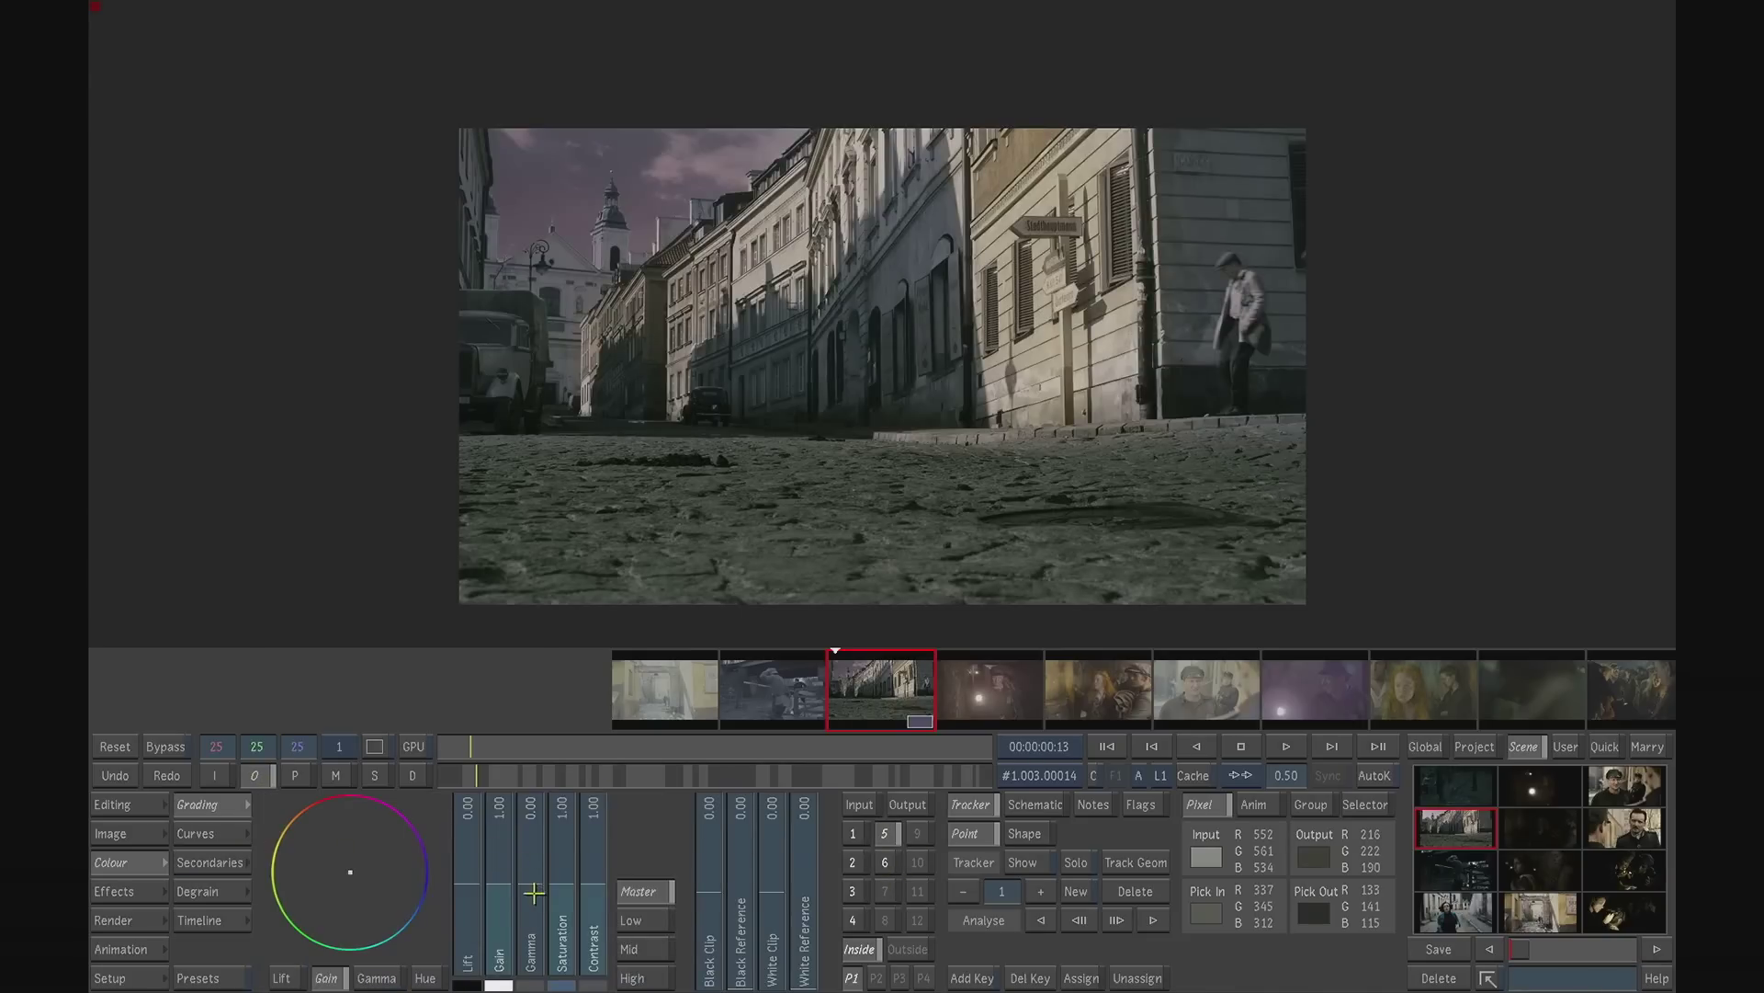
pyautogui.moveTo(532, 868)
pyautogui.mouseDown()
pyautogui.moveTo(533, 765)
pyautogui.moveTo(533, 844)
pyautogui.mouseUp()
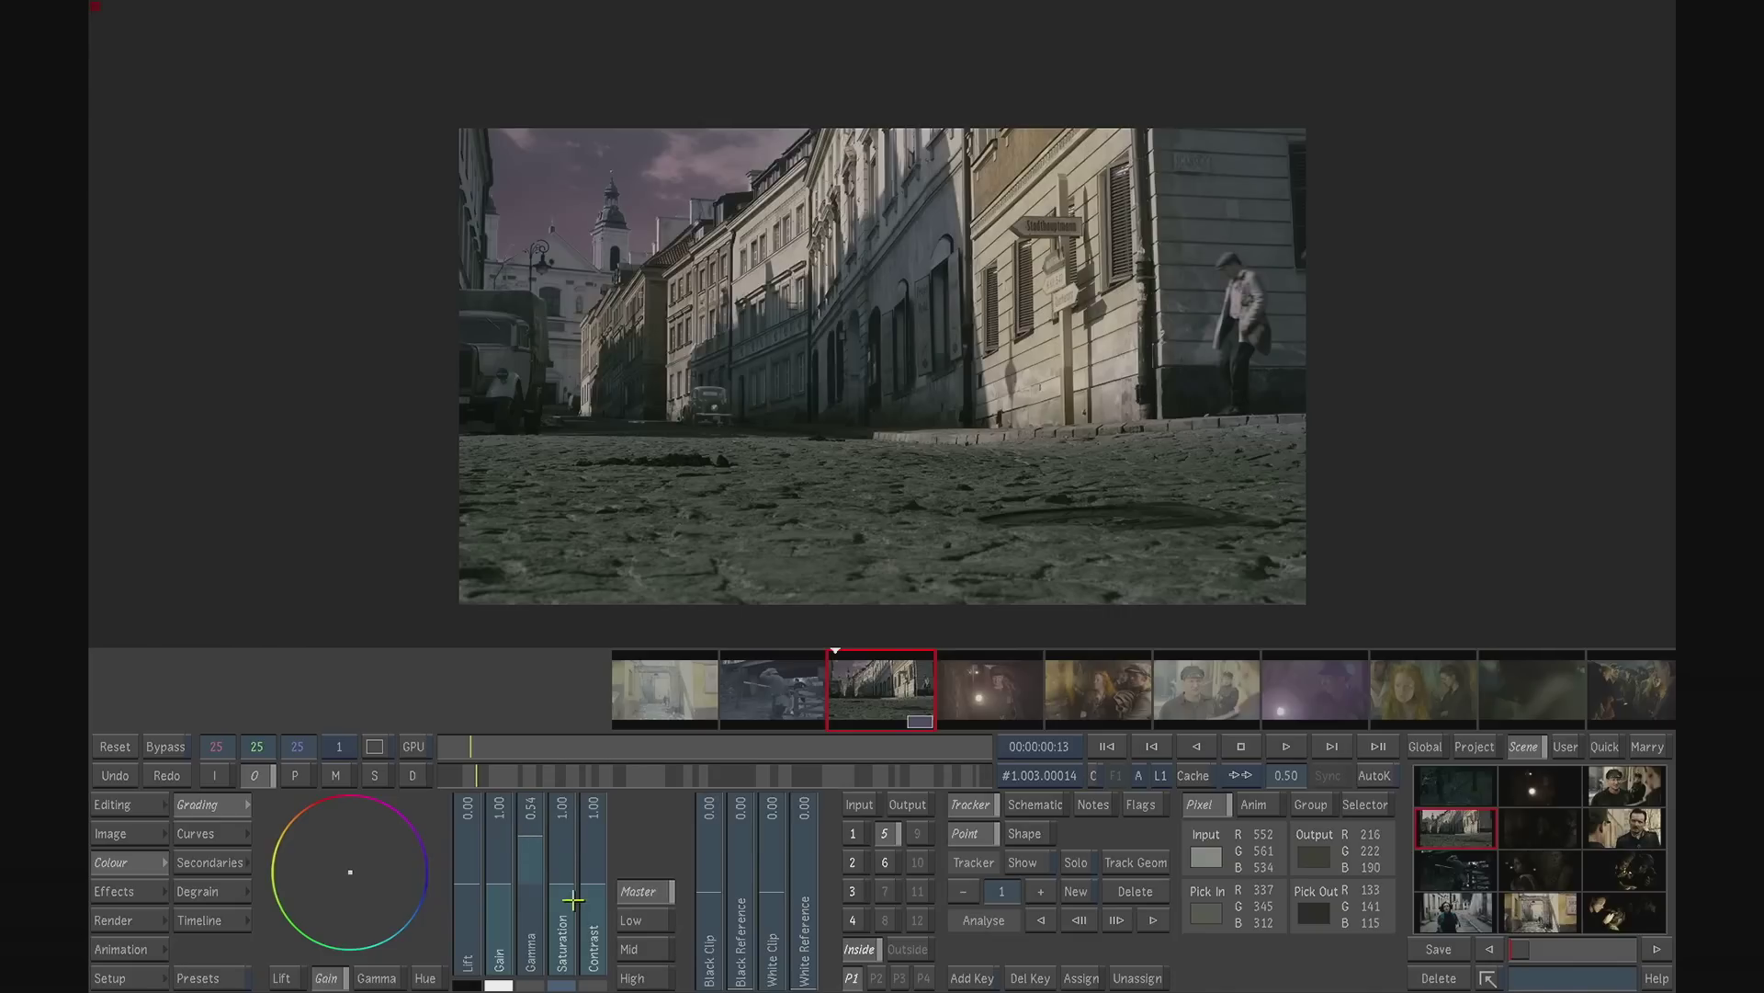
pyautogui.moveTo(1288, 775); pyautogui.dragTo(1370, 755)
pyautogui.moveTo(1126, 602); pyautogui.dragTo(1282, 491)
pyautogui.moveTo(517, 748); pyautogui.dragTo(409, 753)
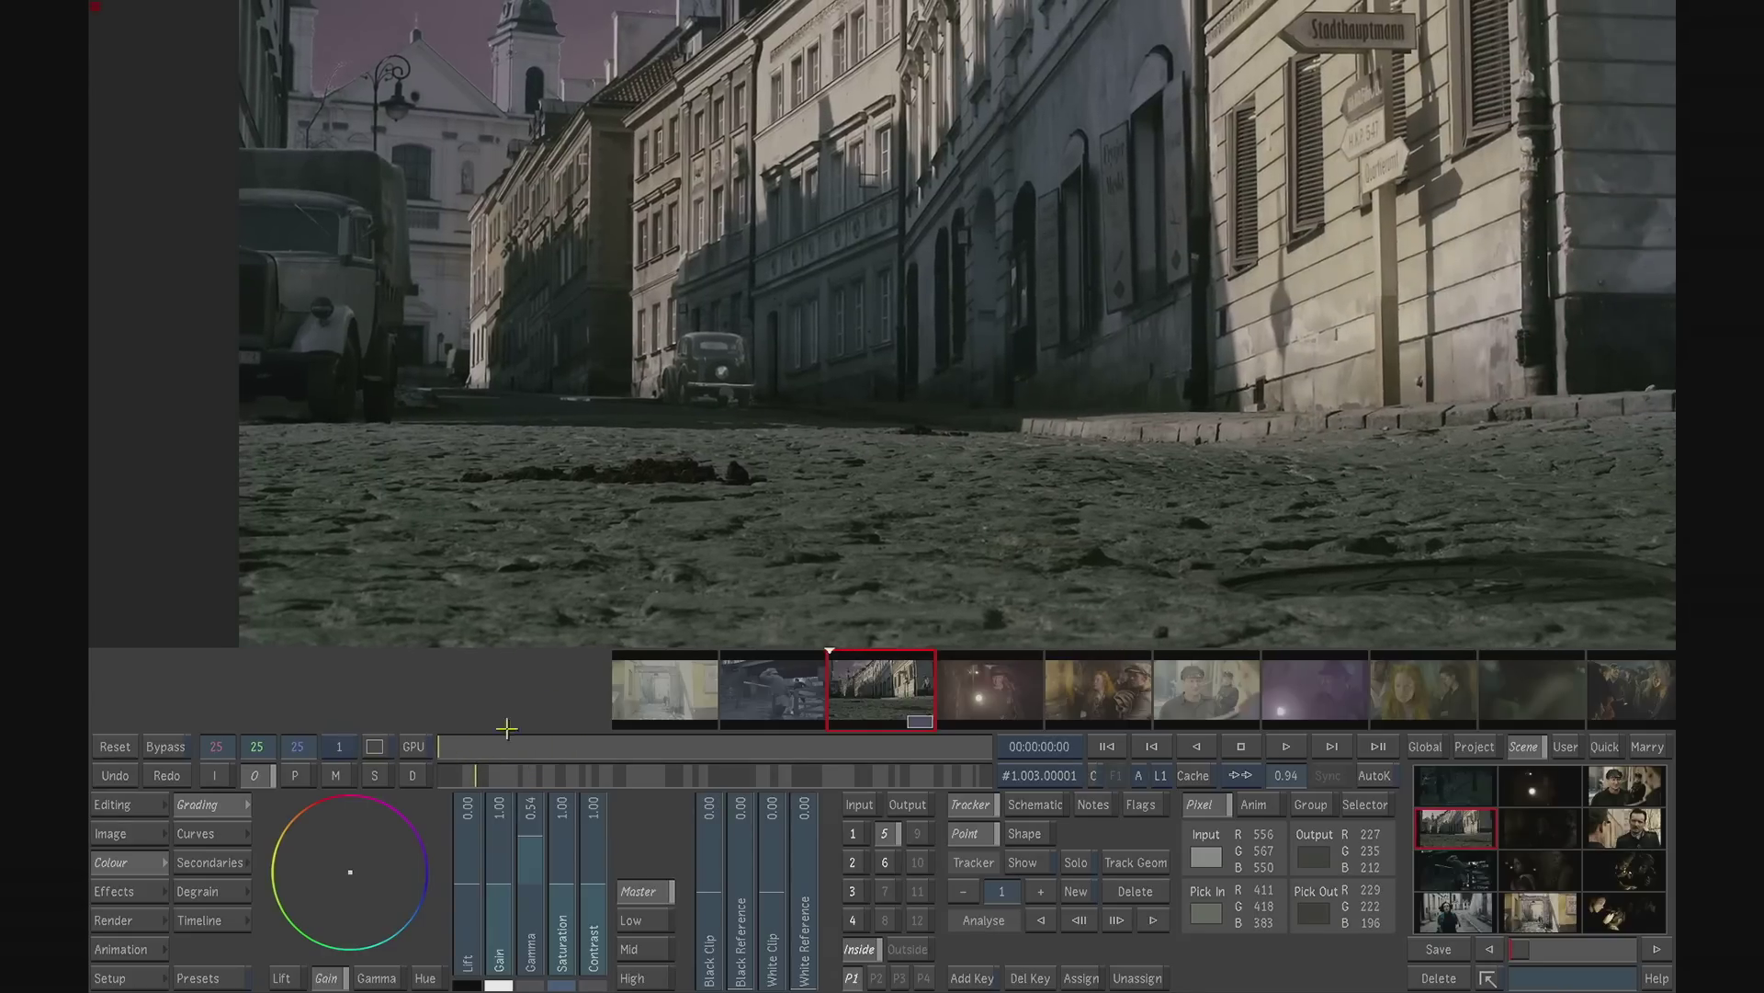
pyautogui.moveTo(530, 834); pyautogui.dragTo(529, 842)
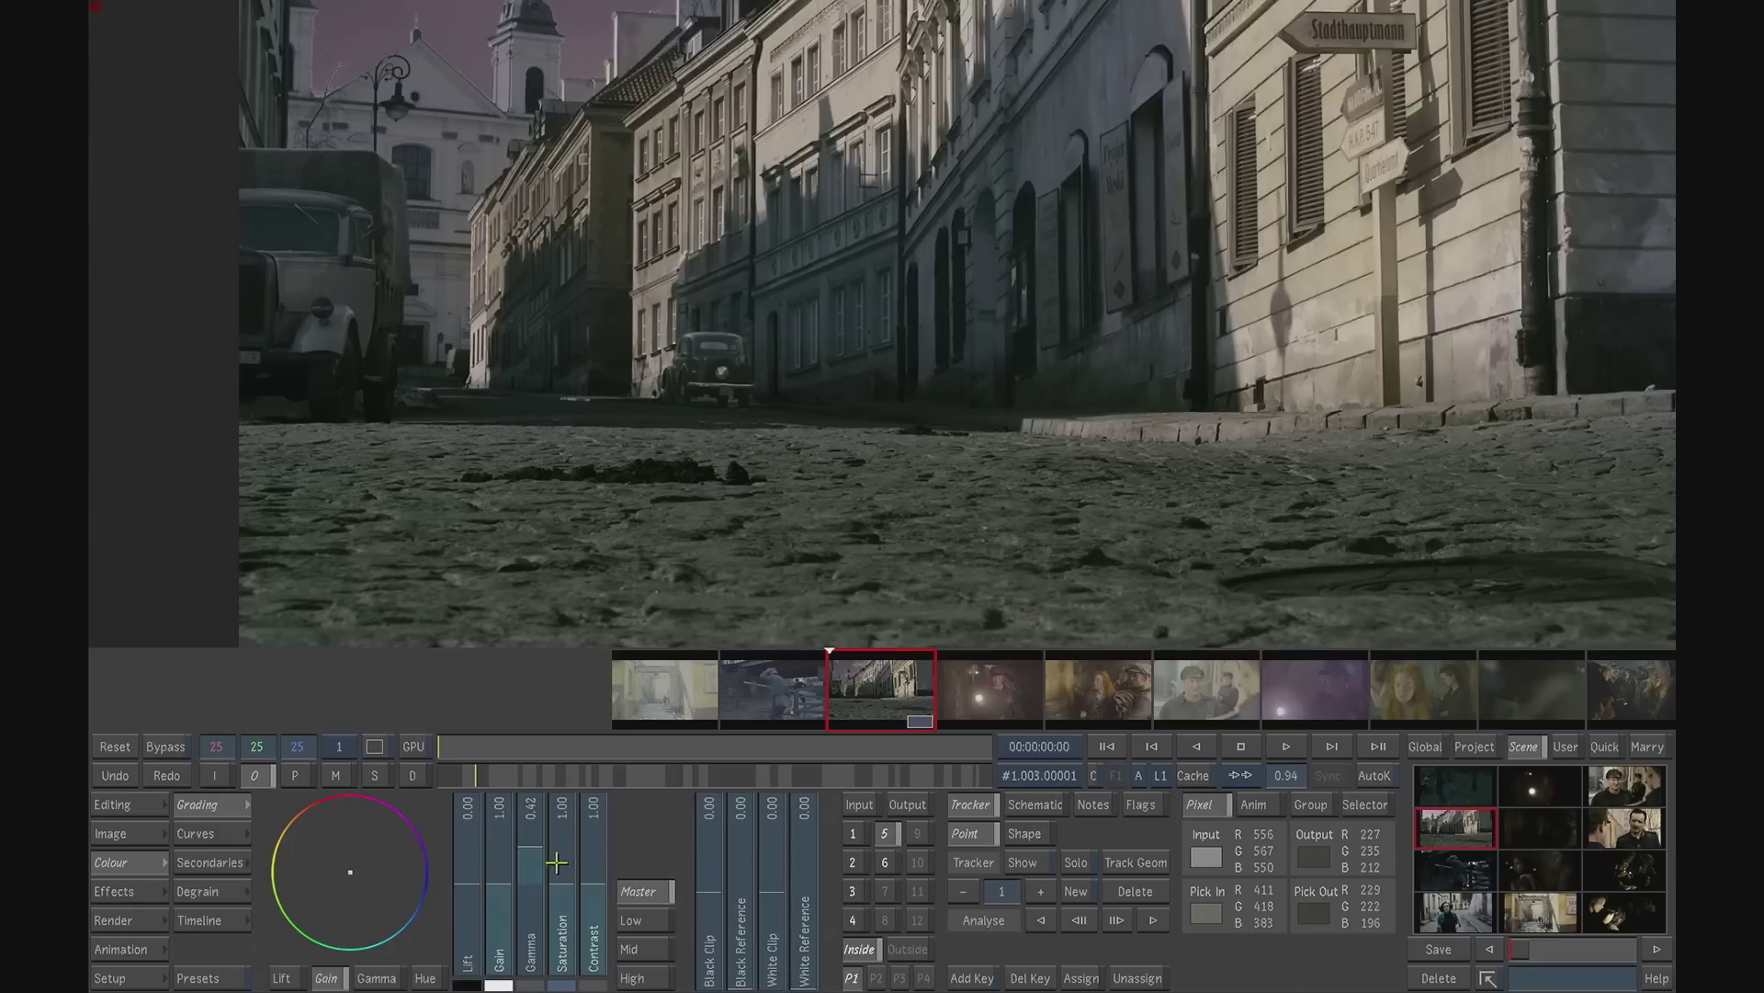
# - Tint the truck in secondary 6 by shifting its gain colour balance towards warm orange, and check it over the whole shot
pyautogui.click(885, 862)
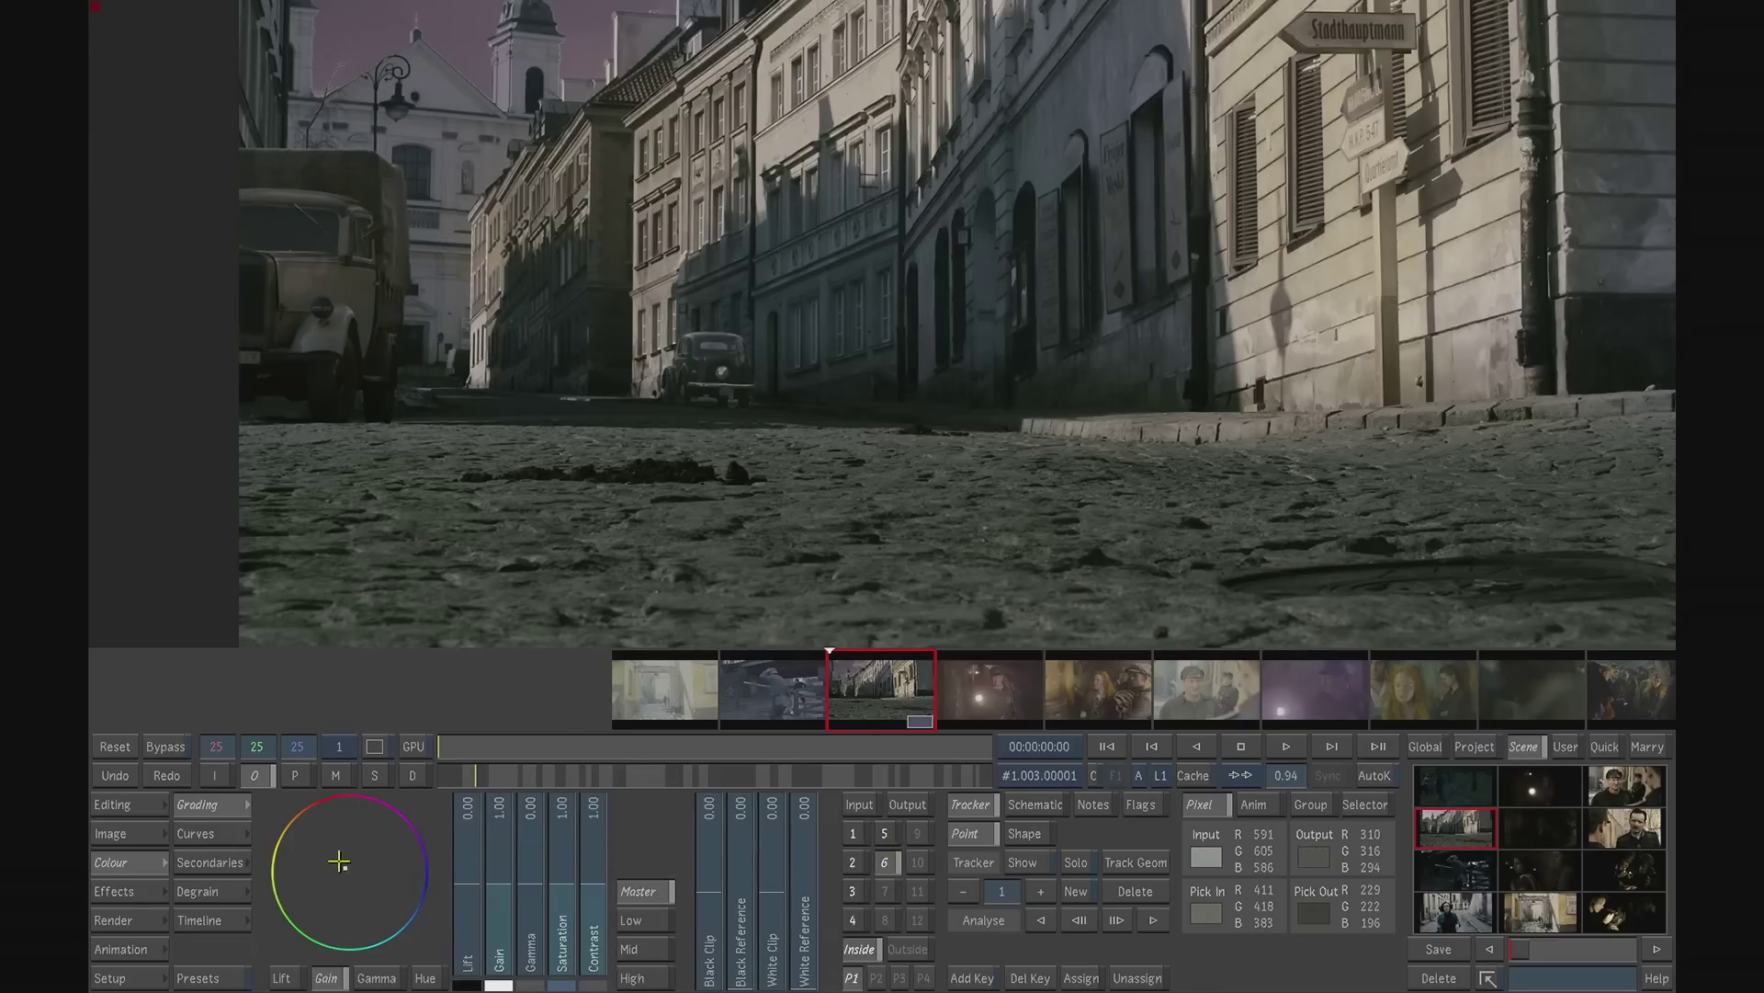
pyautogui.moveTo(328, 851)
pyautogui.mouseDown()
pyautogui.moveTo(293, 820)
pyautogui.moveTo(327, 849)
pyautogui.mouseUp()
pyautogui.moveTo(544, 757); pyautogui.dragTo(396, 749)
pyautogui.moveTo(1288, 777); pyautogui.dragTo(1229, 761)
pyautogui.moveTo(1096, 451); pyautogui.dragTo(995, 483)
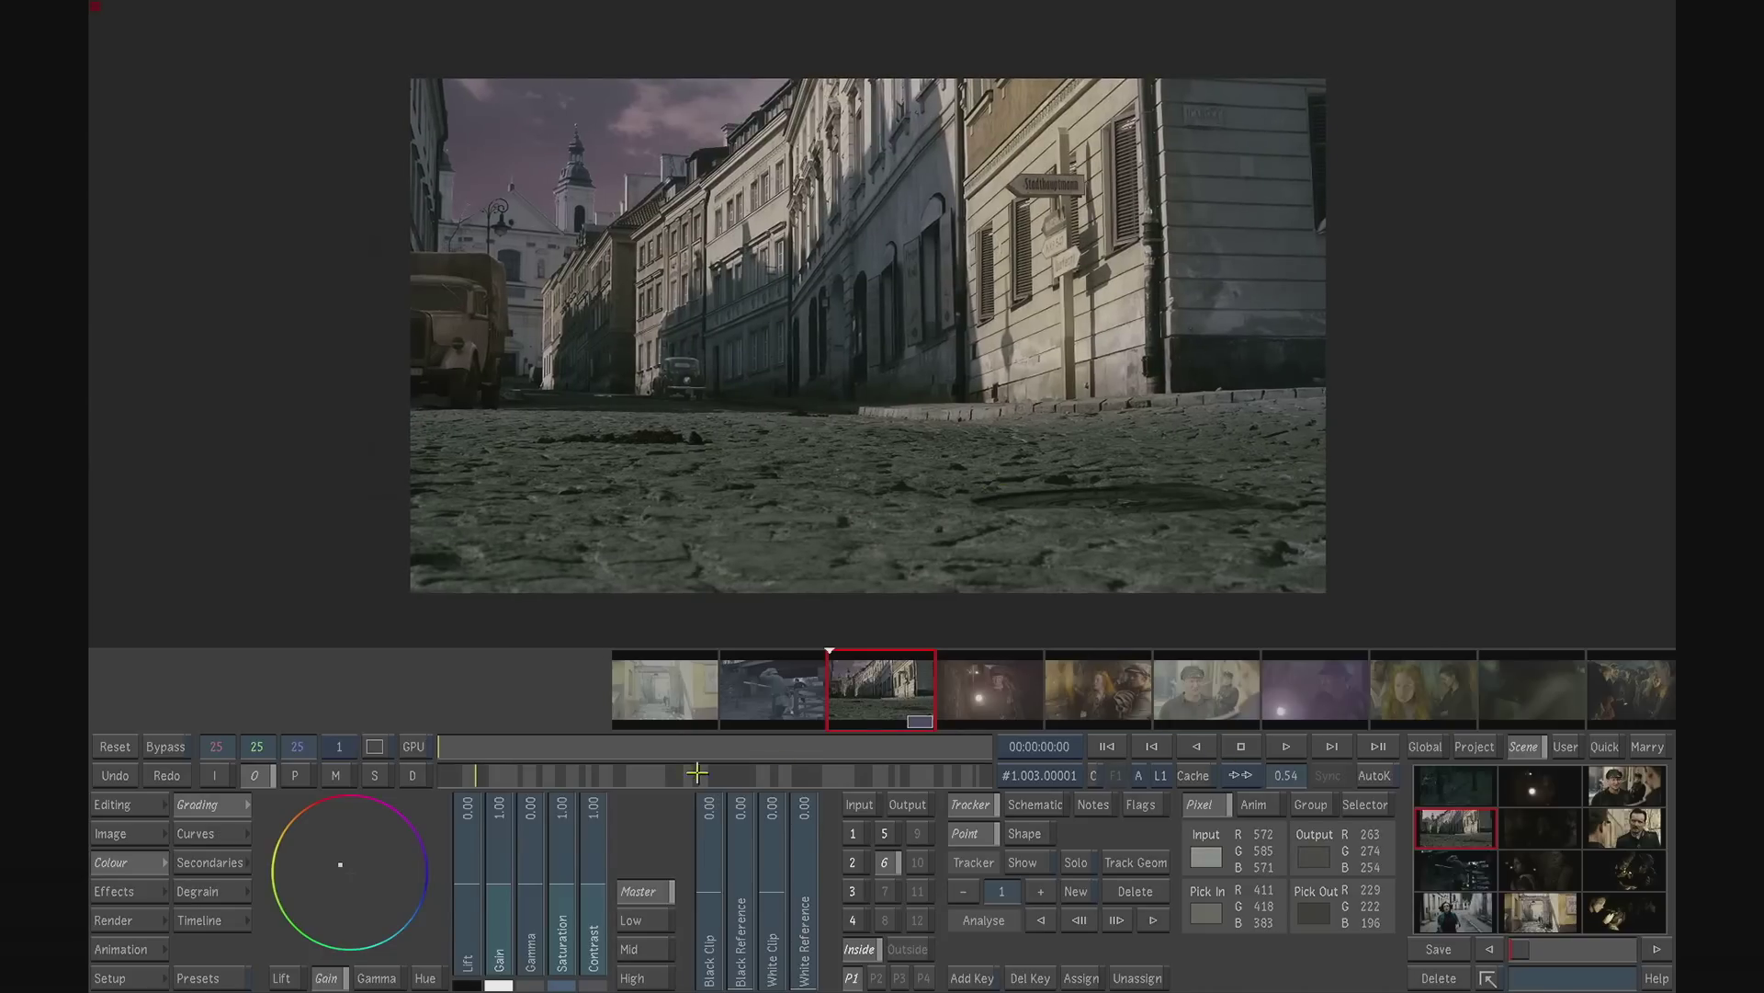
pyautogui.moveTo(507, 746); pyautogui.dragTo(422, 739)
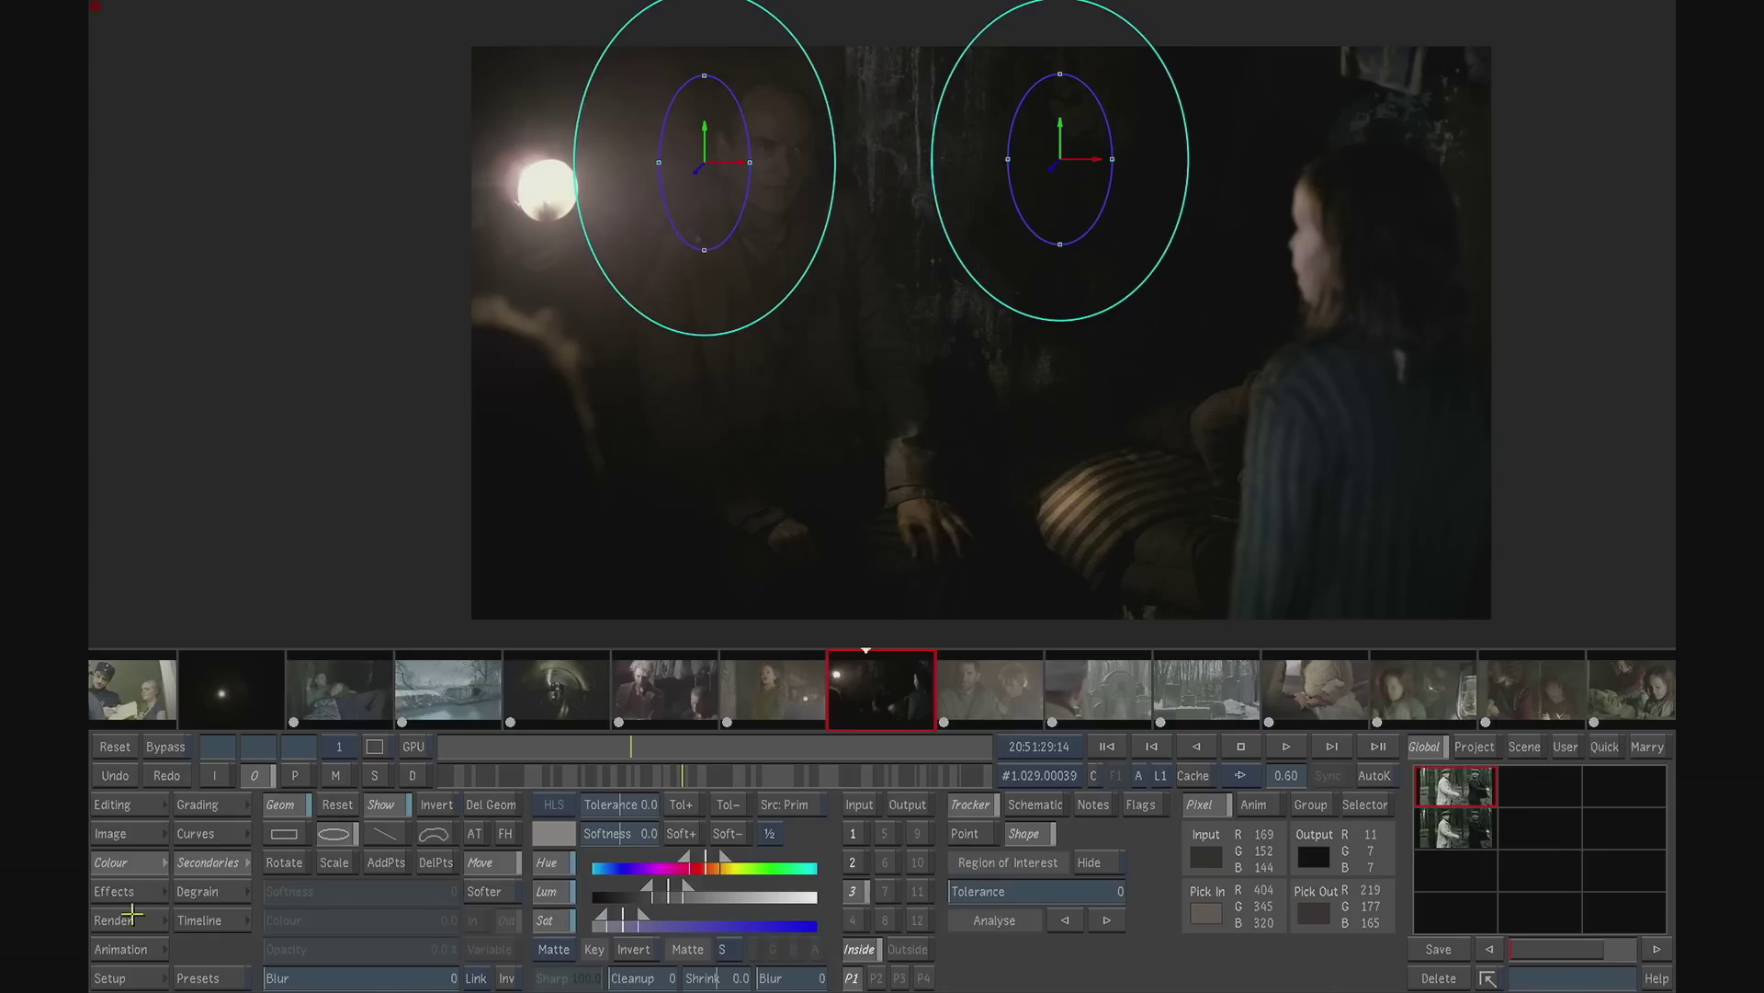
# - Review the render settings for output image format and LUT, resize and crop aspect, and local rendering
pyautogui.click(132, 913)
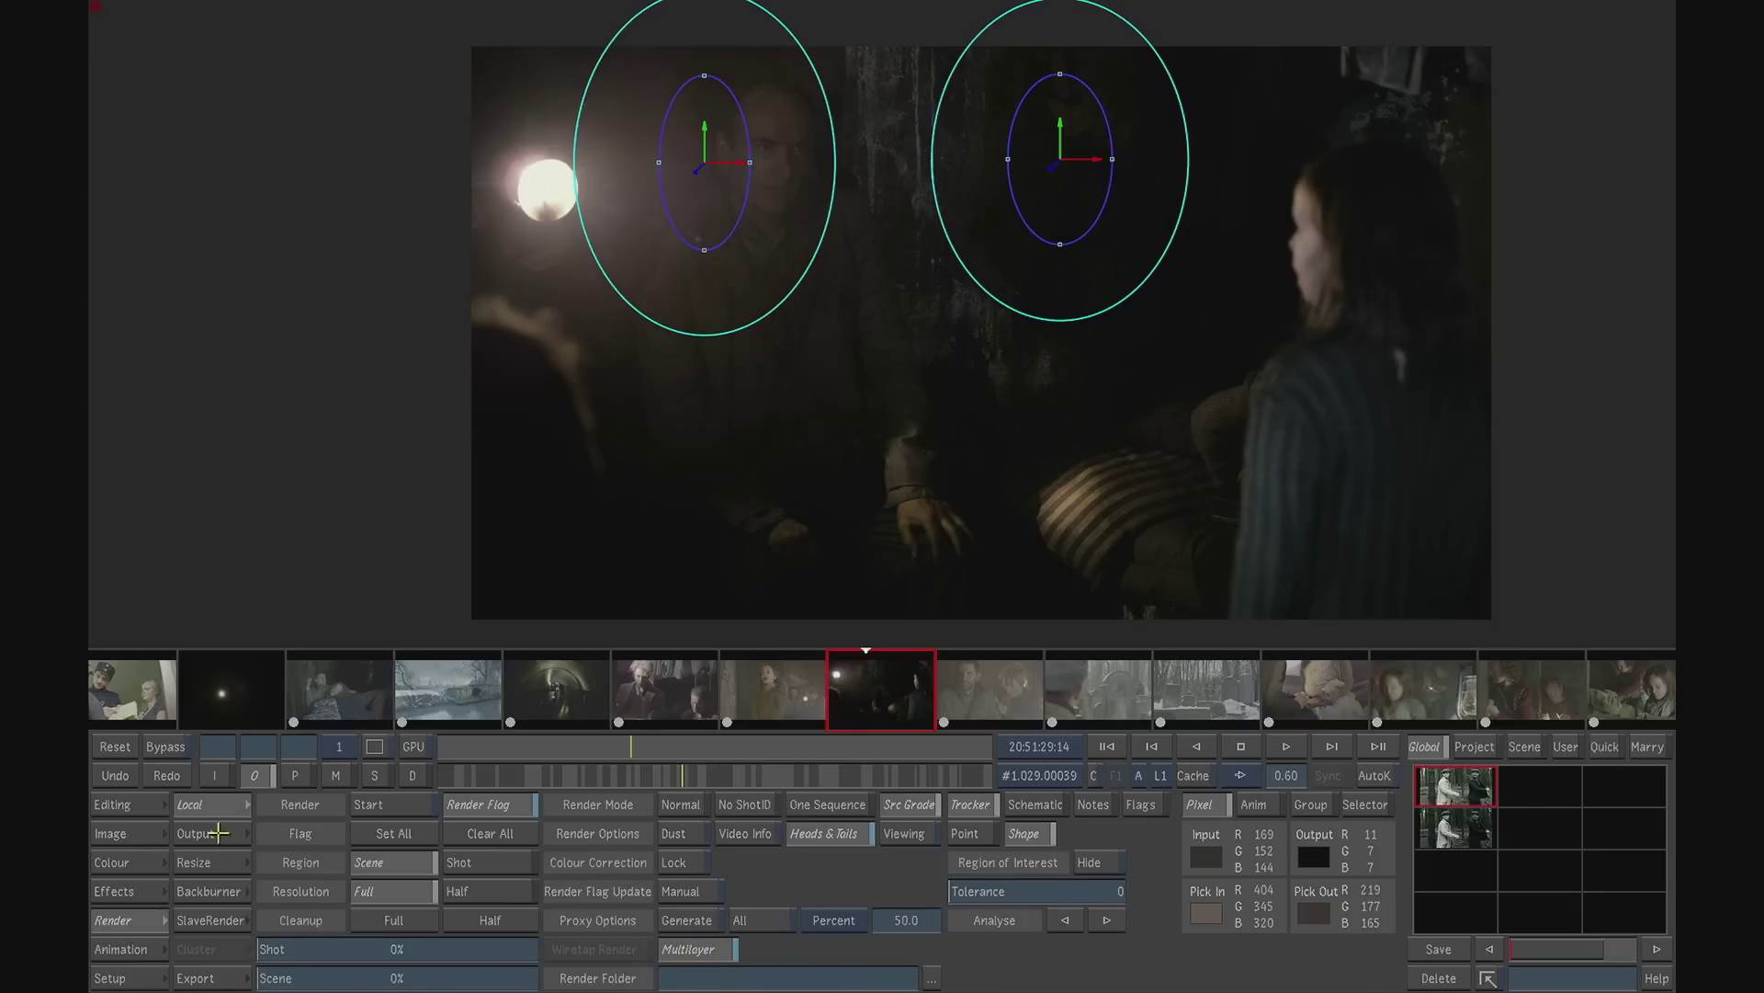
pyautogui.click(216, 832)
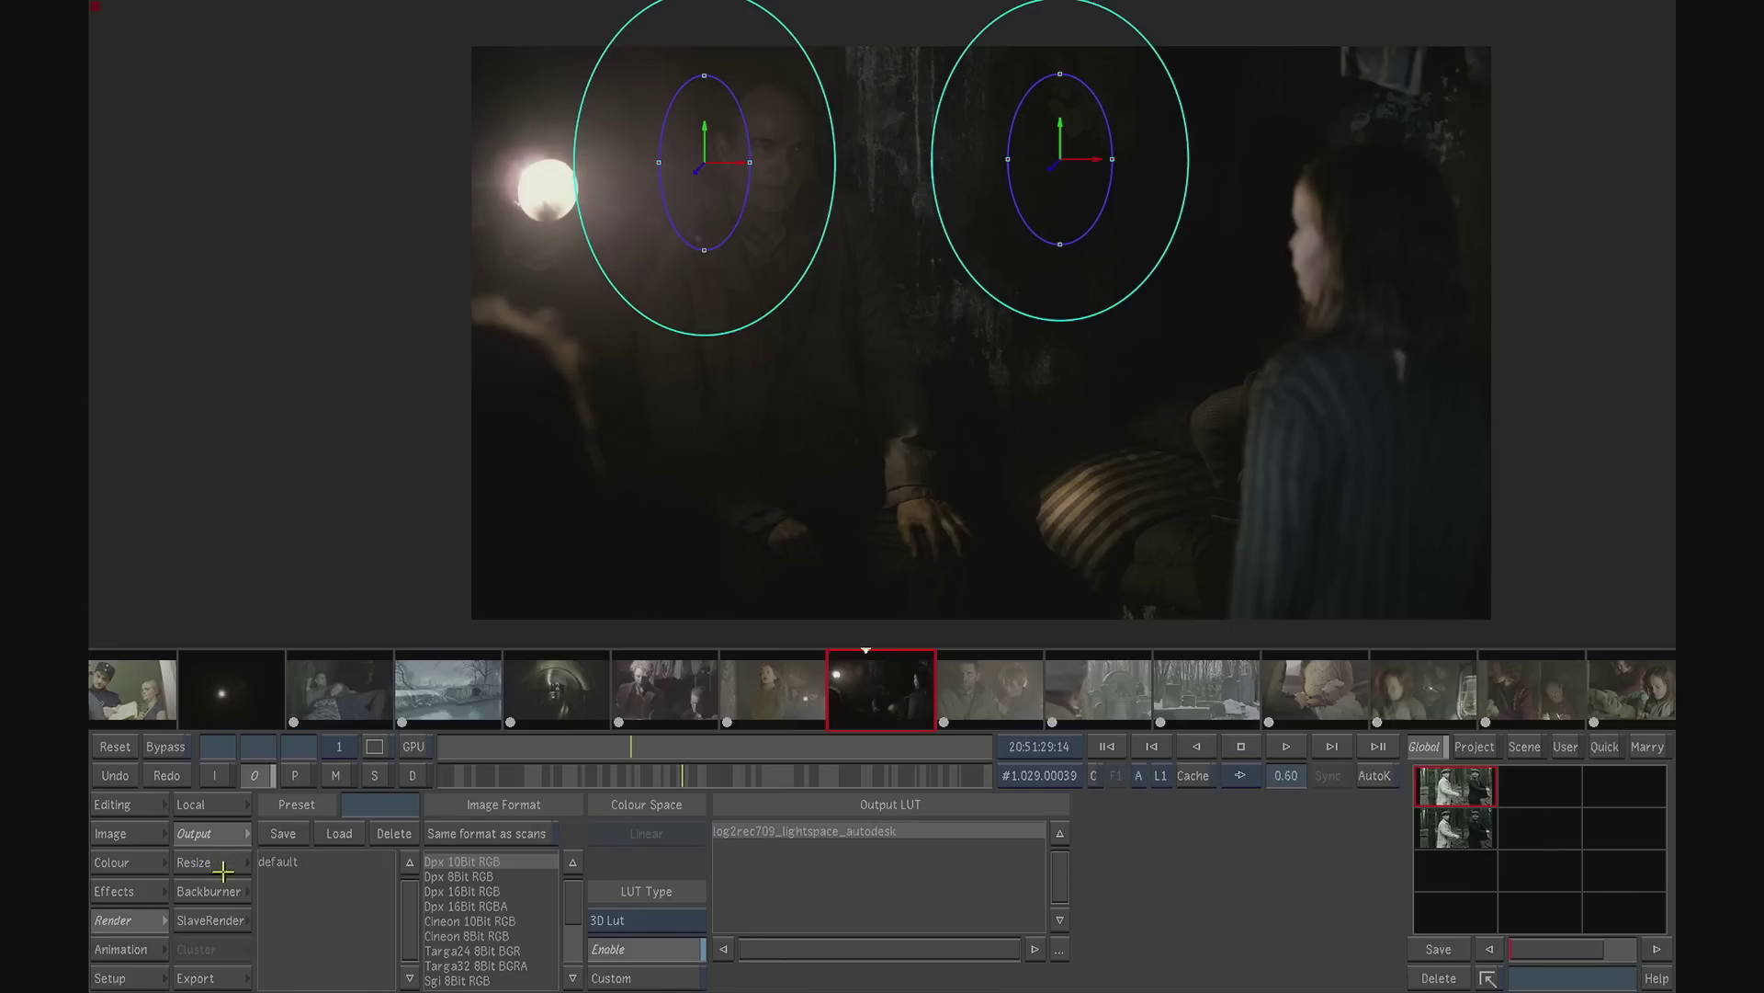
pyautogui.click(224, 868)
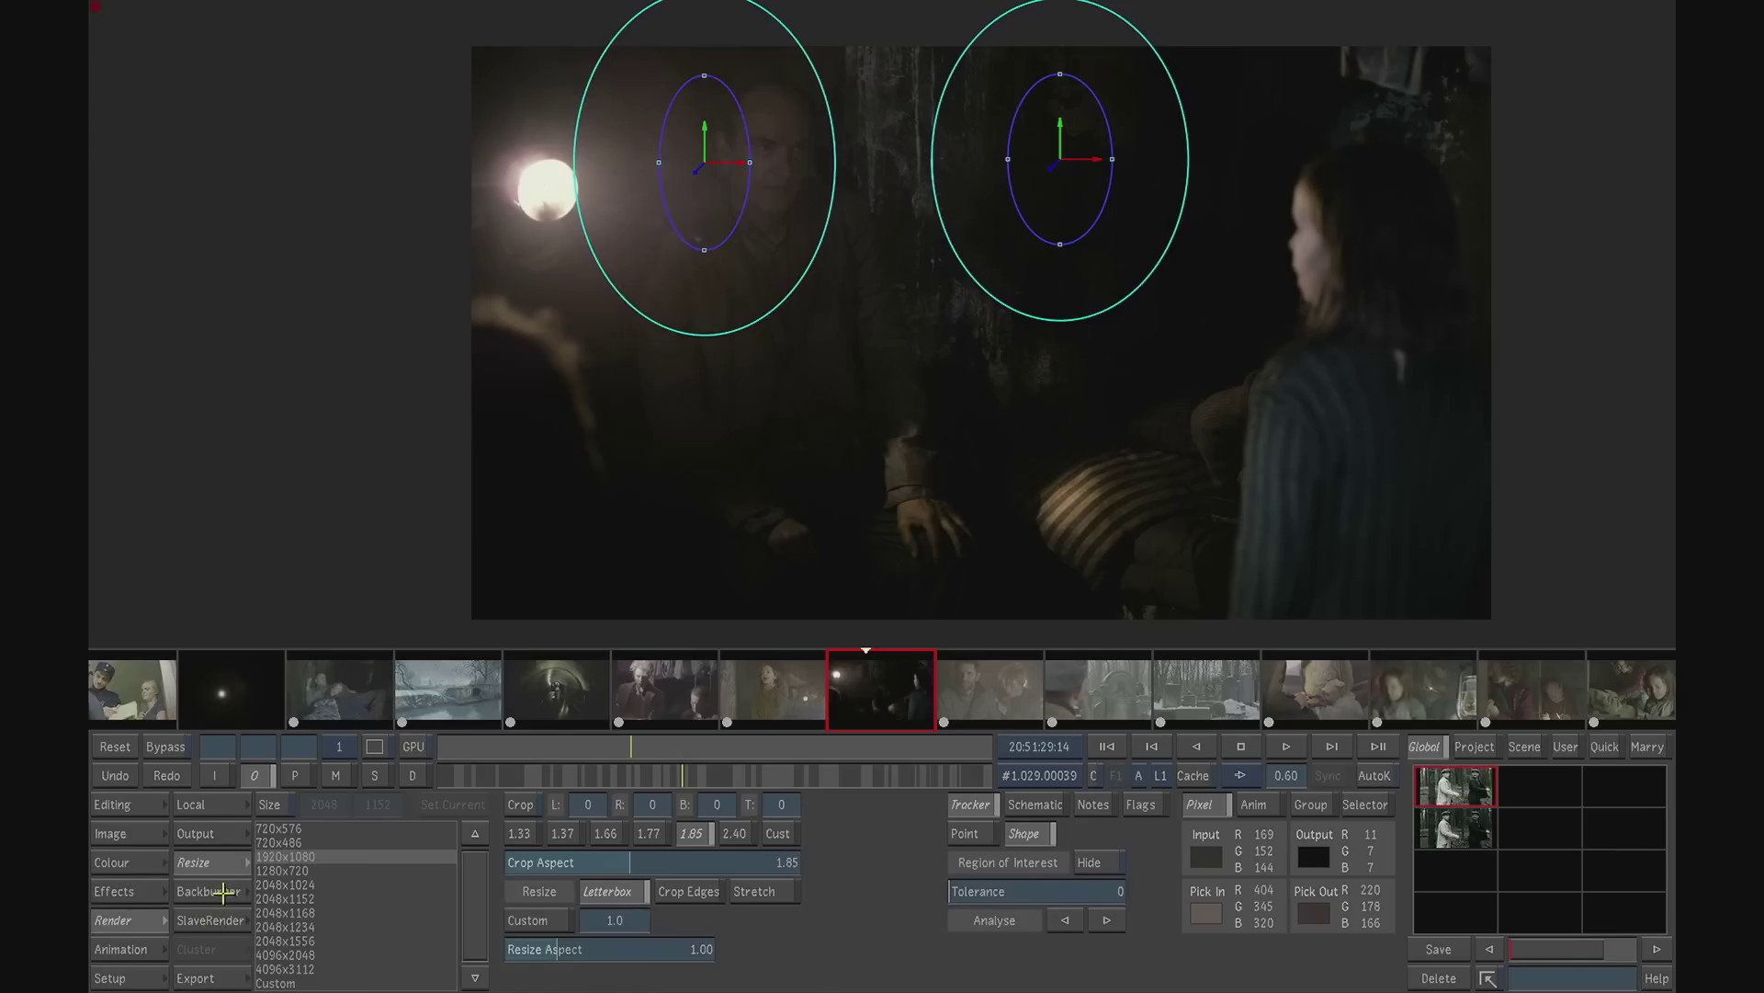
pyautogui.click(231, 811)
pyautogui.moveTo(506, 775); pyautogui.dragTo(430, 776)
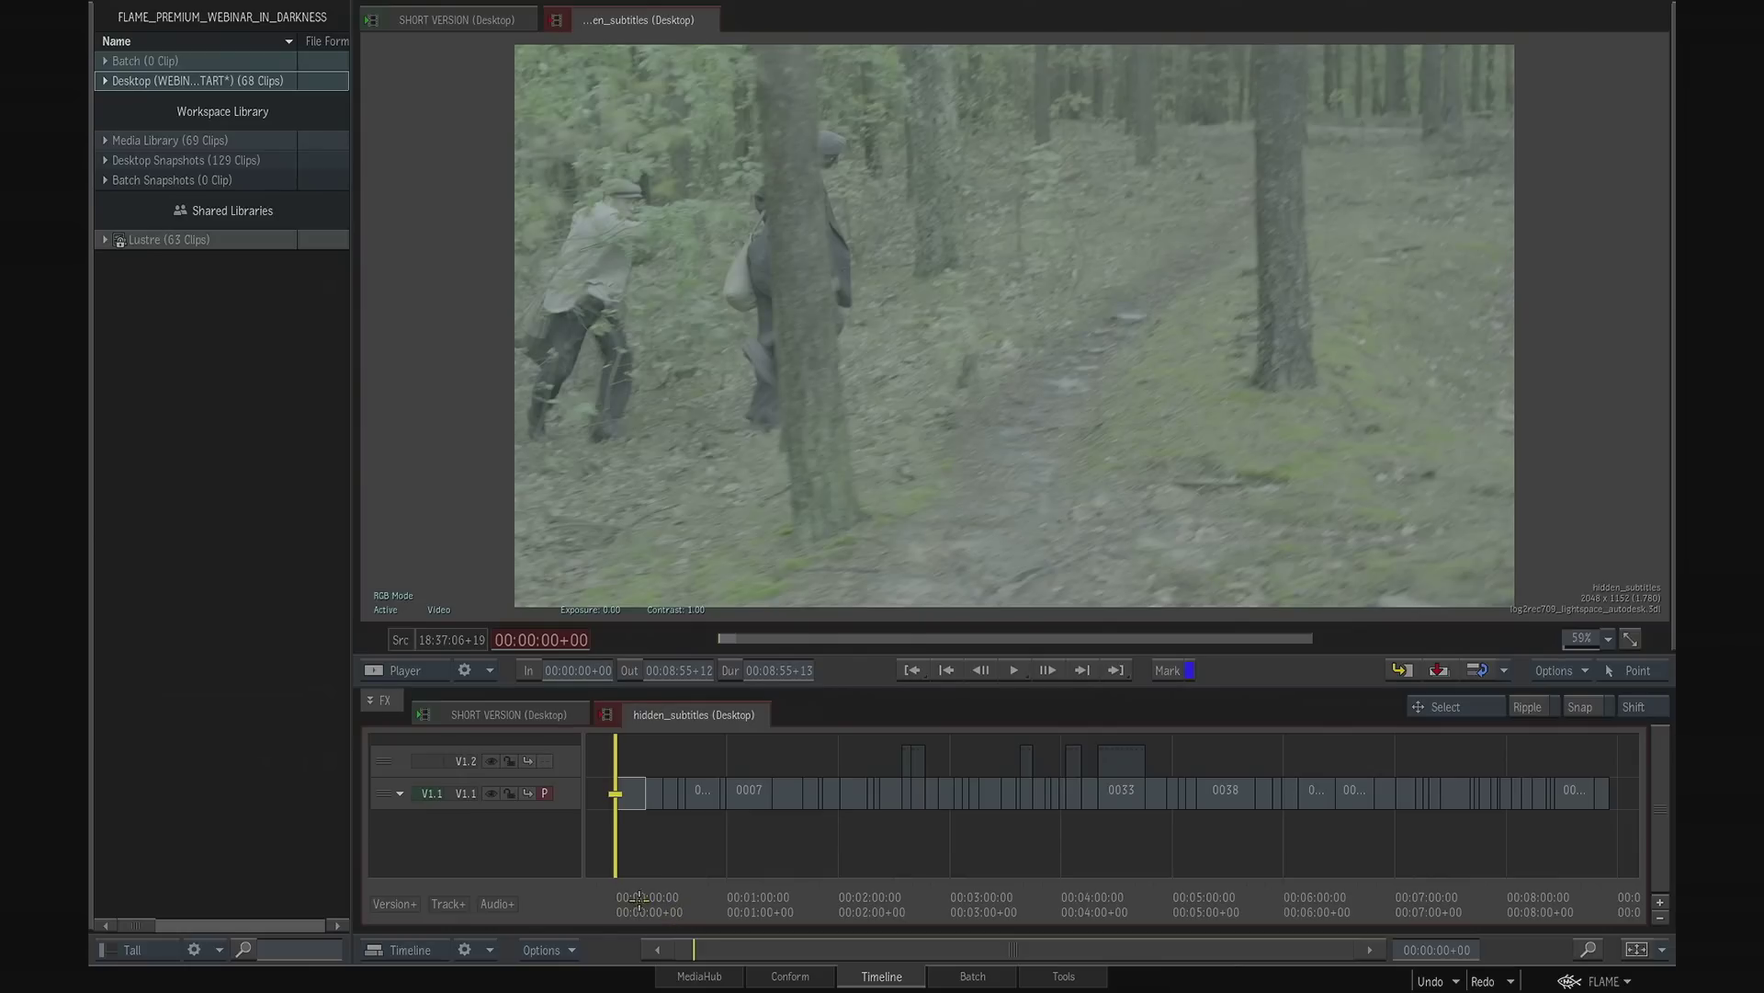
# - Look through the opening shots of the hidden_subtitles sequence and make subtitle track V1.2 the primary track
pyautogui.moveTo(634, 903)
pyautogui.mouseDown()
pyautogui.moveTo(827, 904)
pyautogui.moveTo(637, 904)
pyautogui.moveTo(621, 887)
pyautogui.mouseUp()
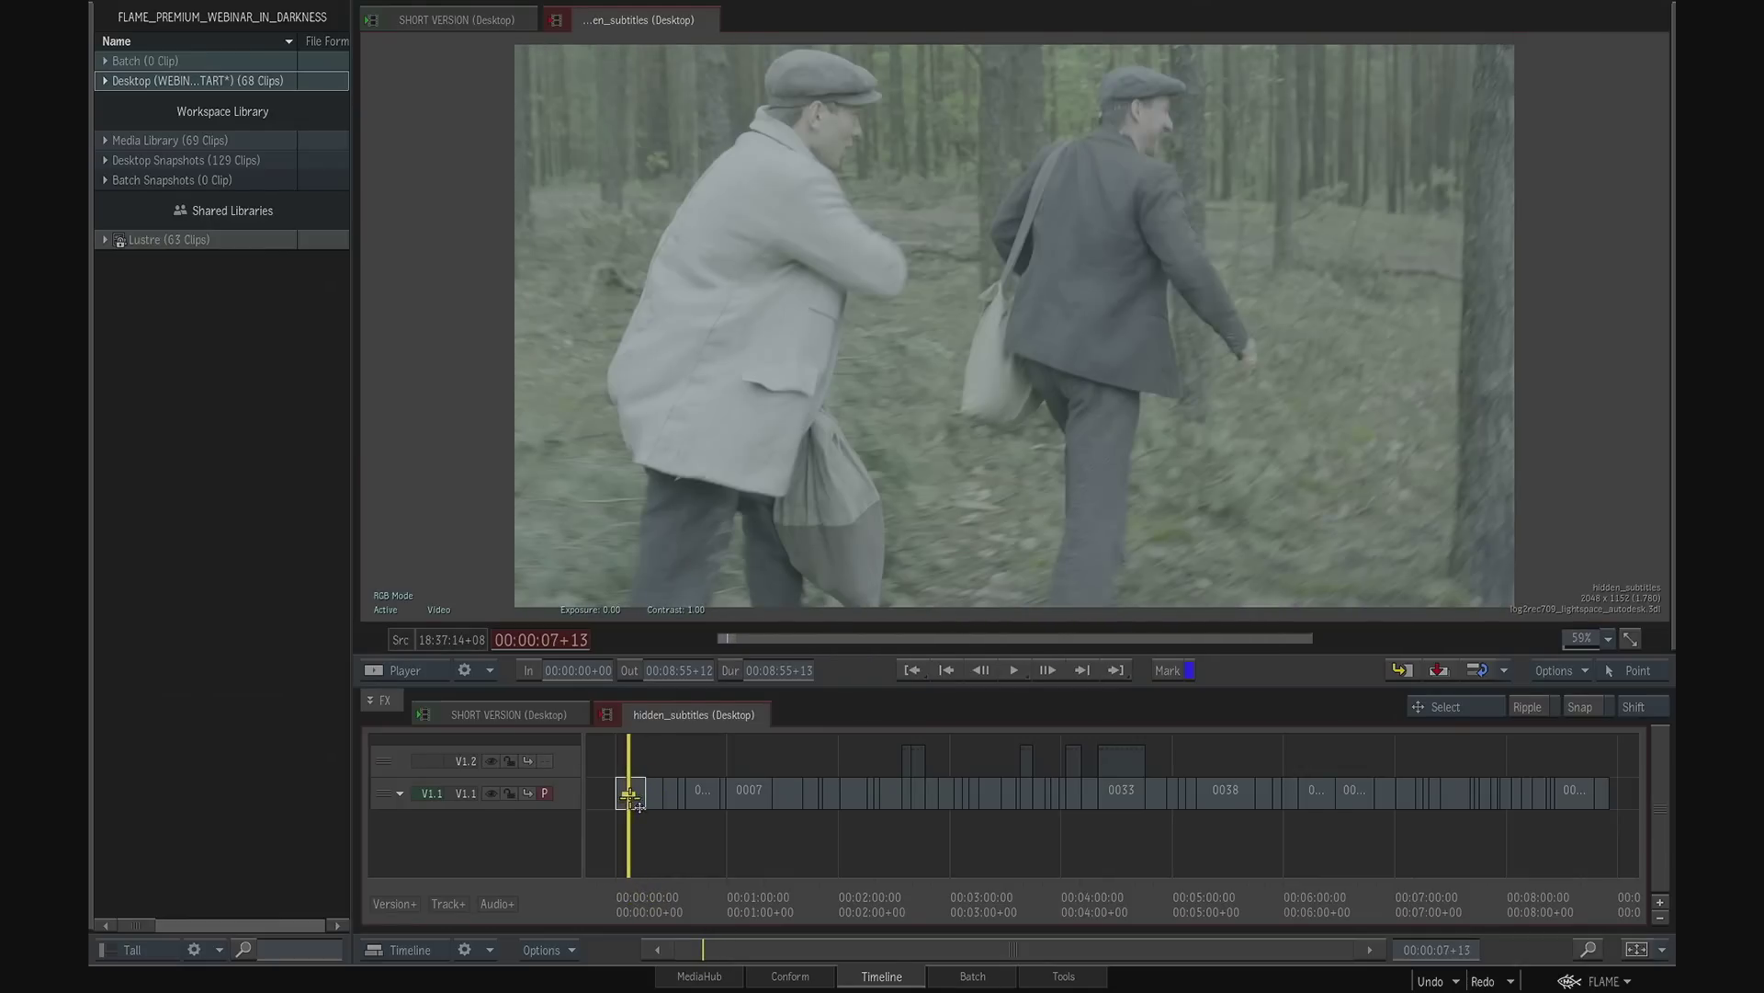
pyautogui.click(376, 762)
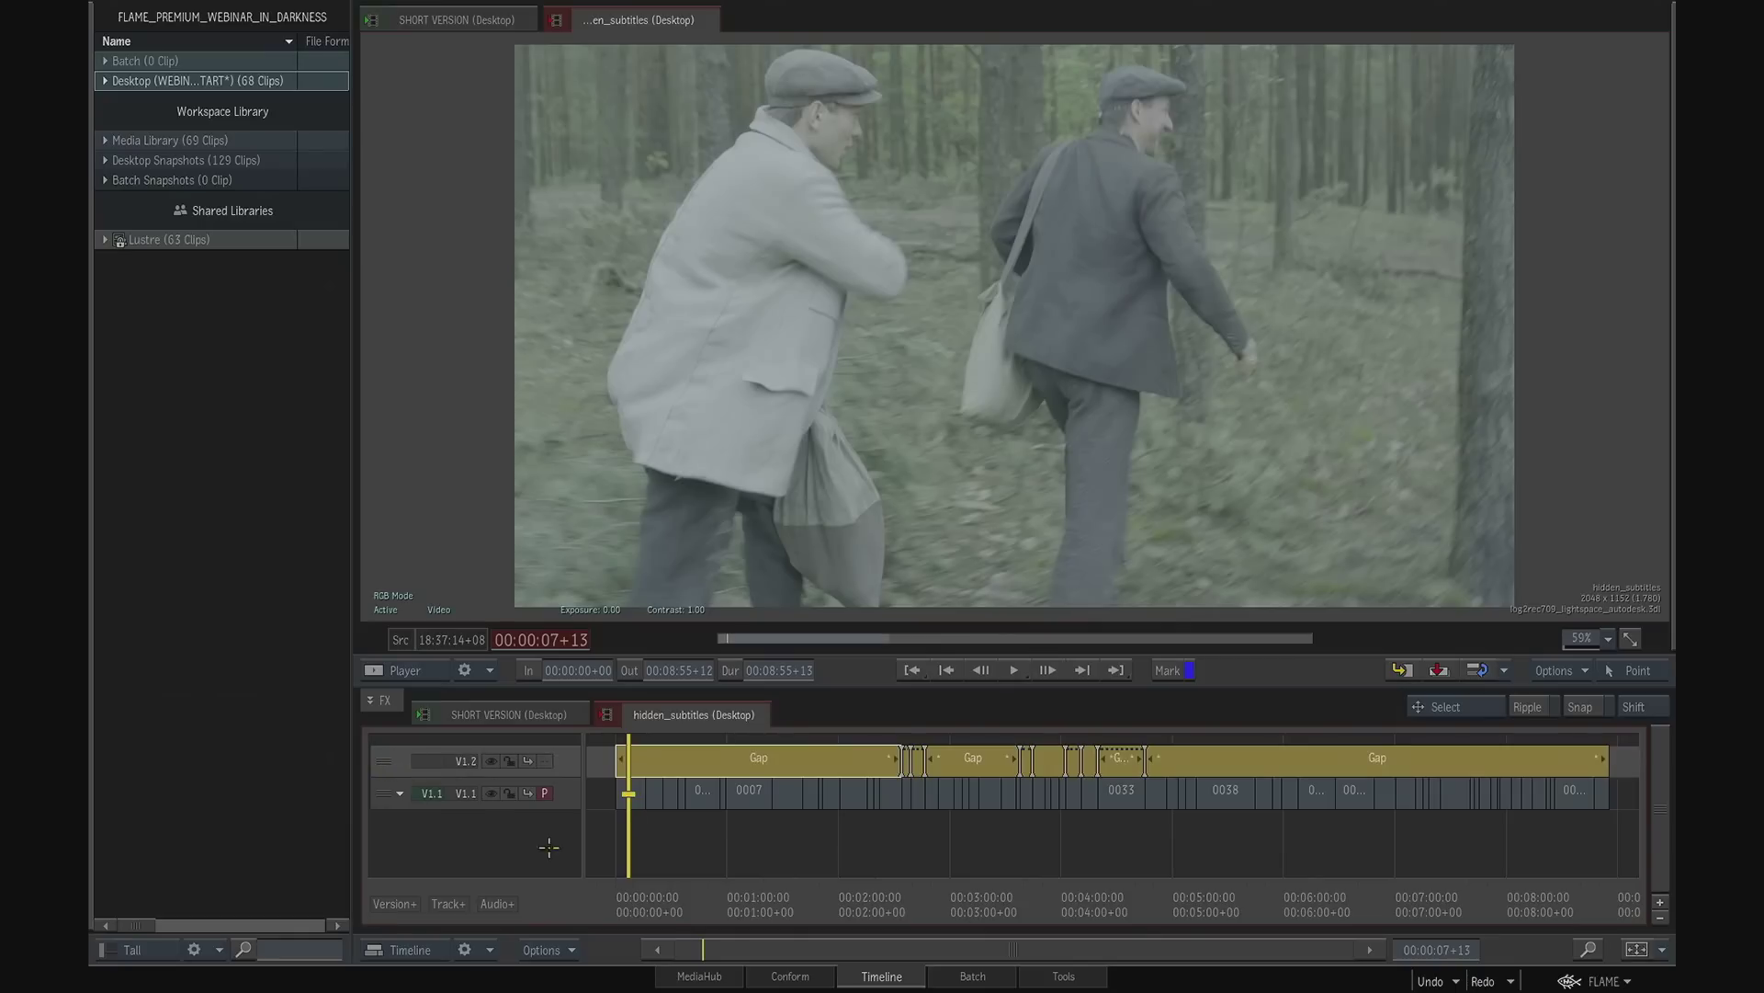
pyautogui.click(658, 866)
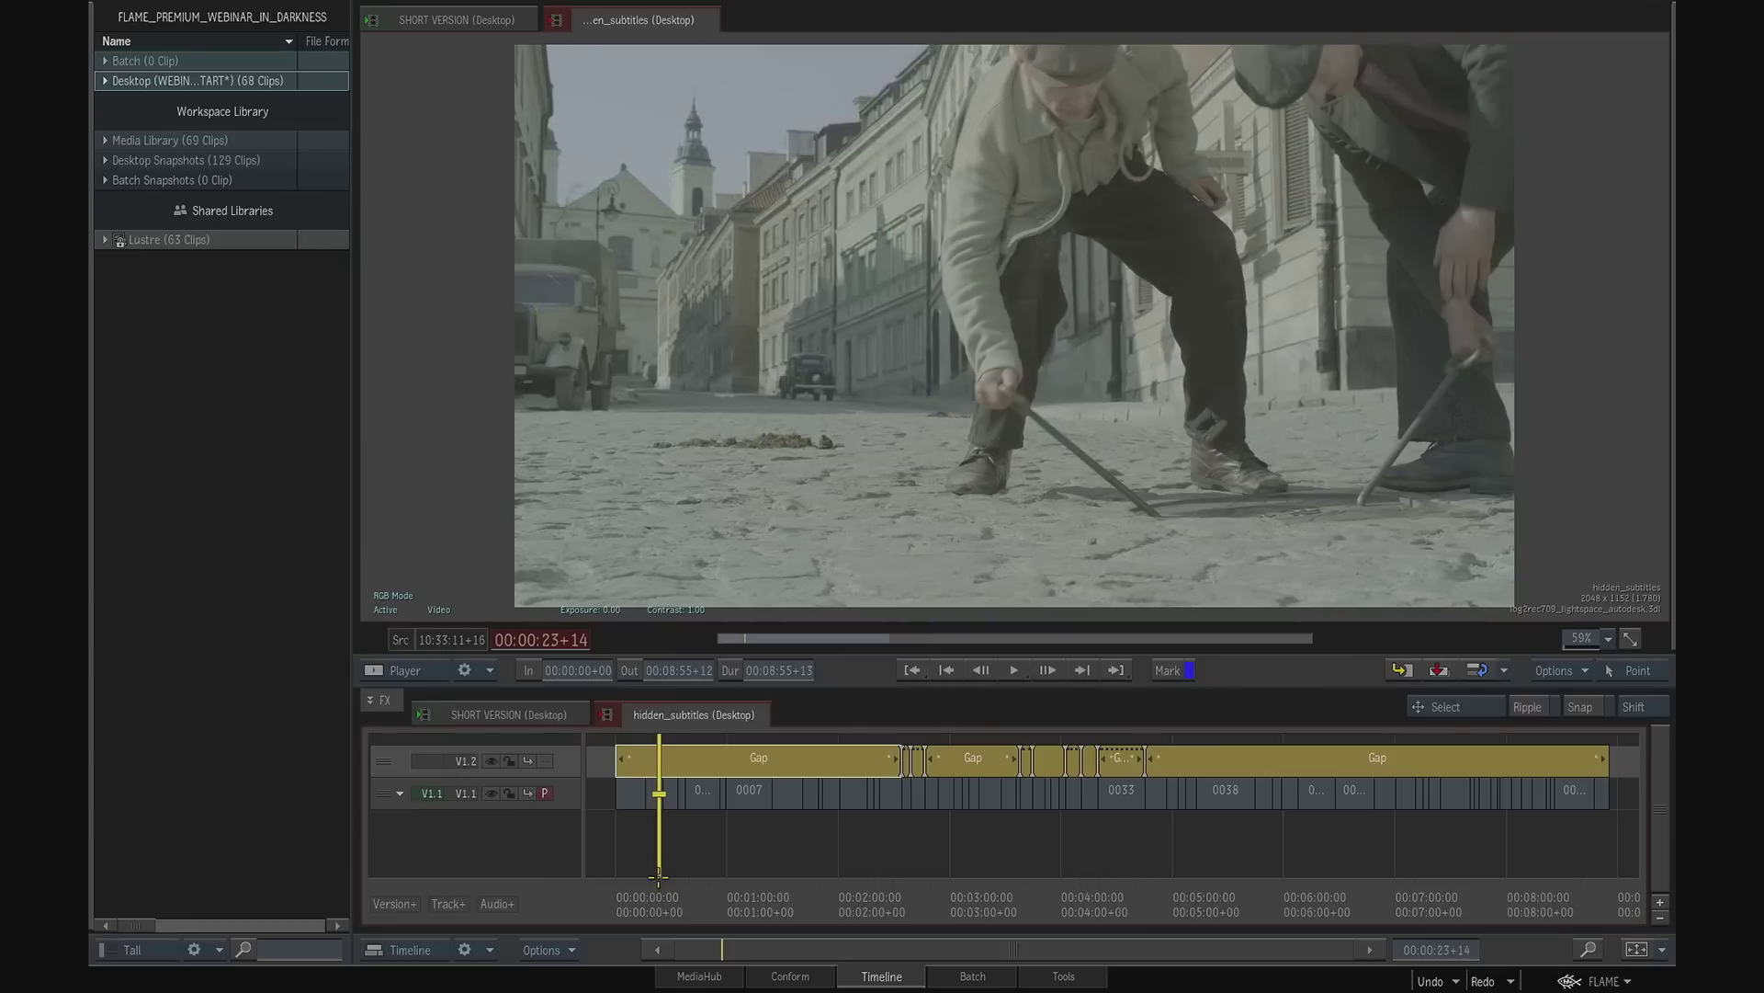
pyautogui.click(665, 768)
pyautogui.click(693, 836)
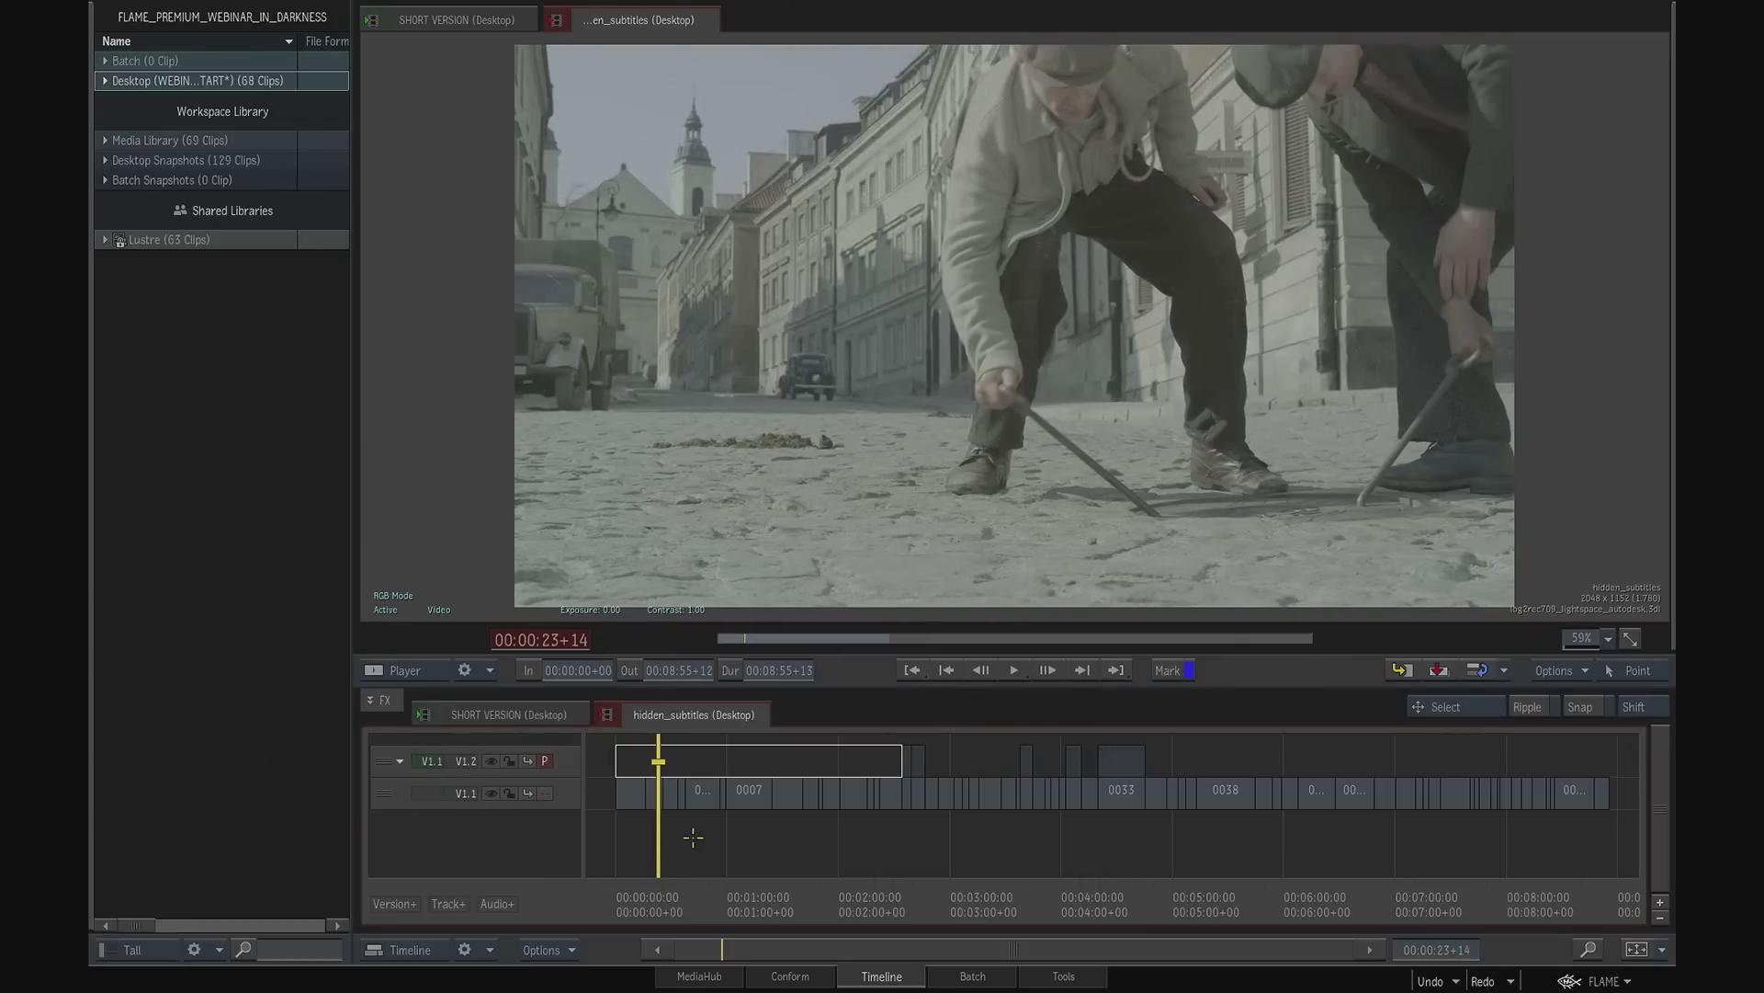
# - Review the subtitle segments on V1.2 above shots 0016 and 0017, and select the one above shot 0016
pyautogui.moveTo(759, 890); pyautogui.dragTo(883, 878)
pyautogui.moveTo(863, 945); pyautogui.dragTo(936, 676)
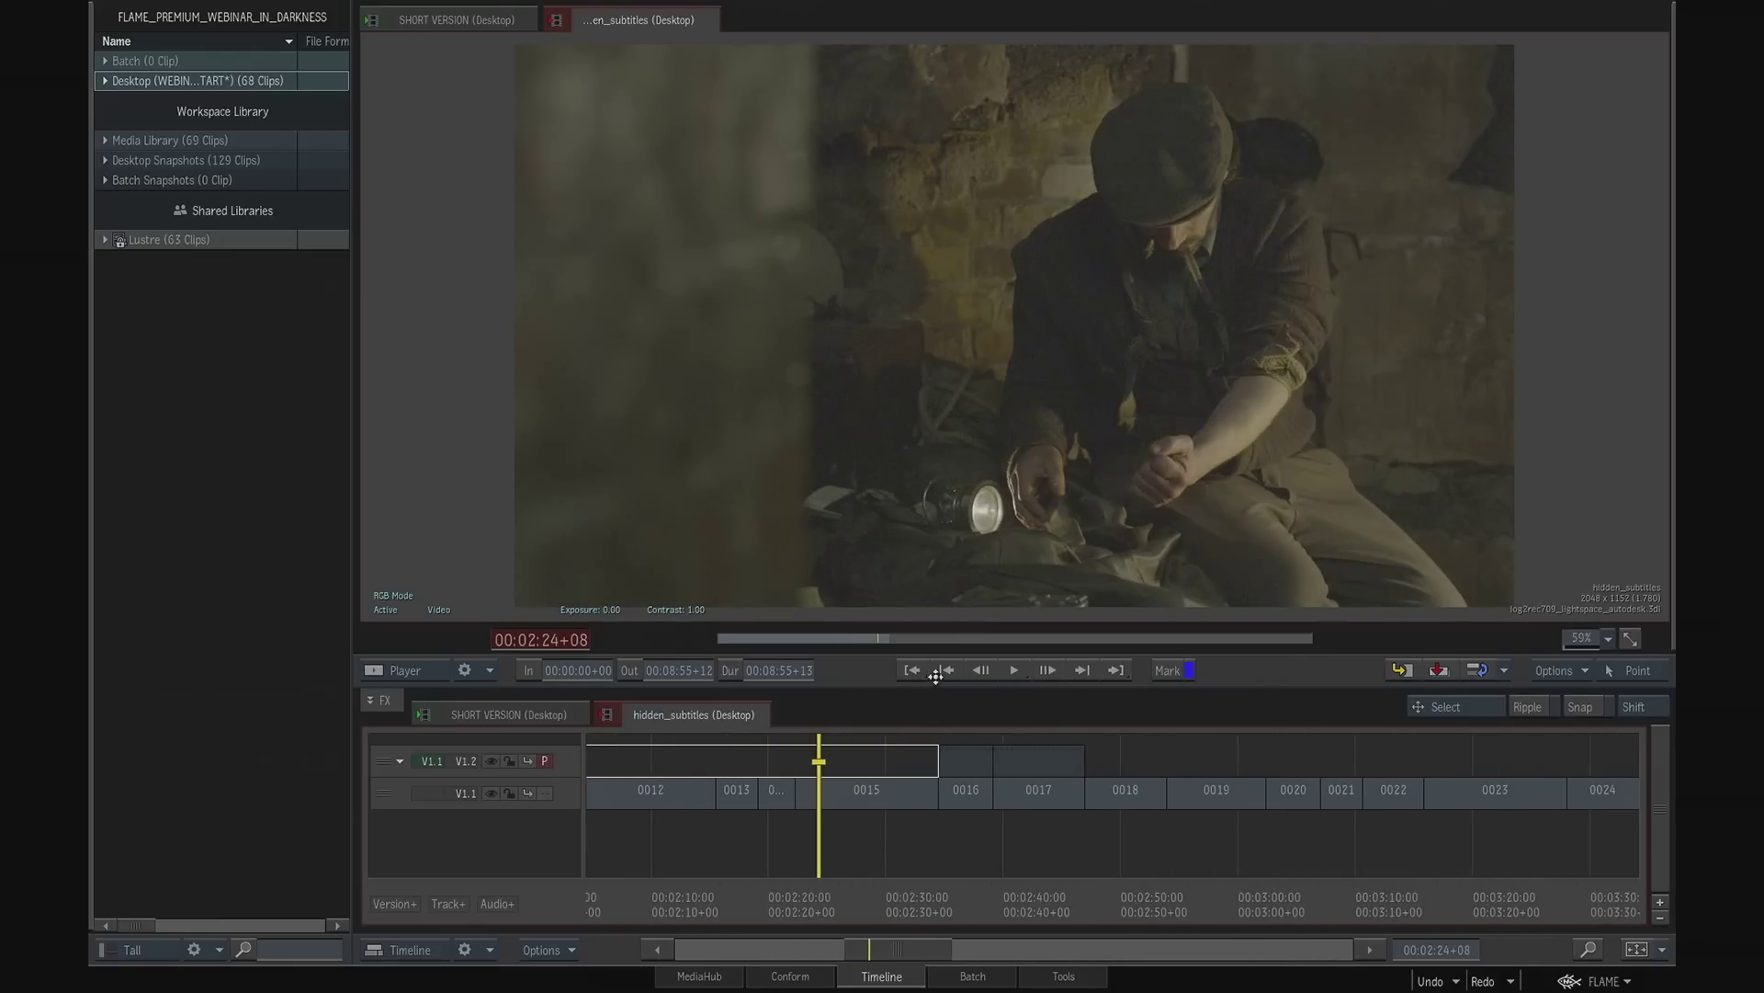
pyautogui.click(965, 761)
pyautogui.click(967, 898)
pyautogui.click(970, 901)
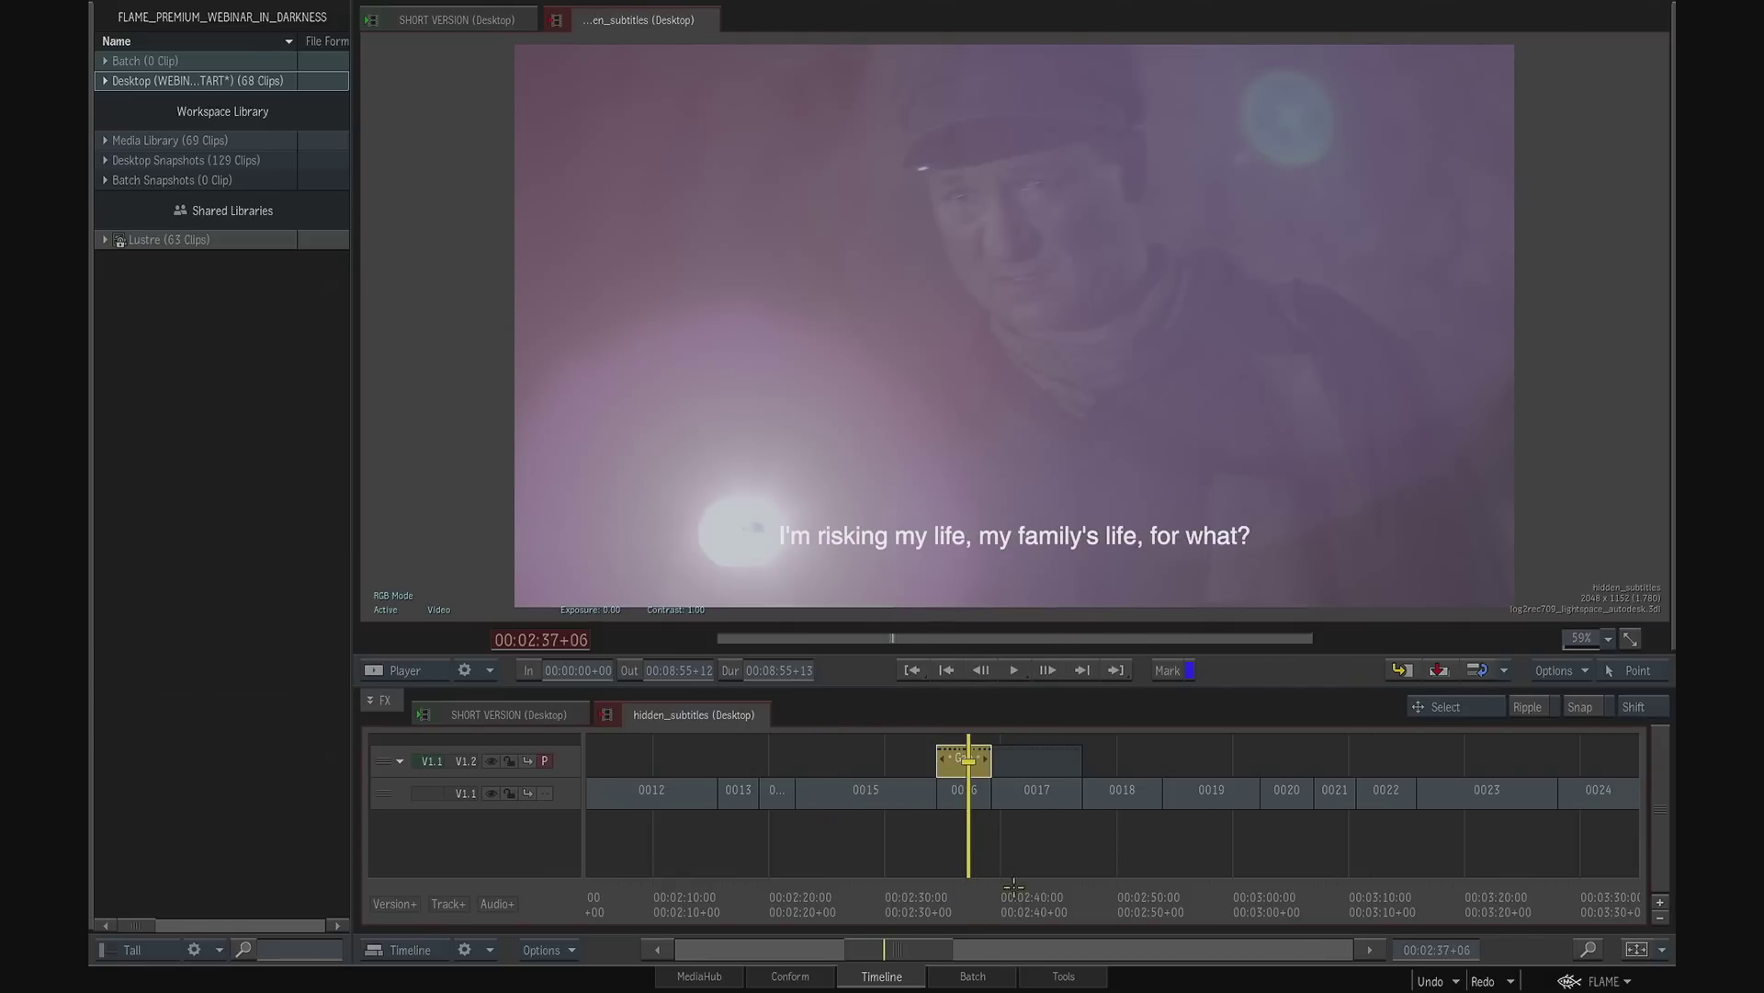
pyautogui.click(1038, 900)
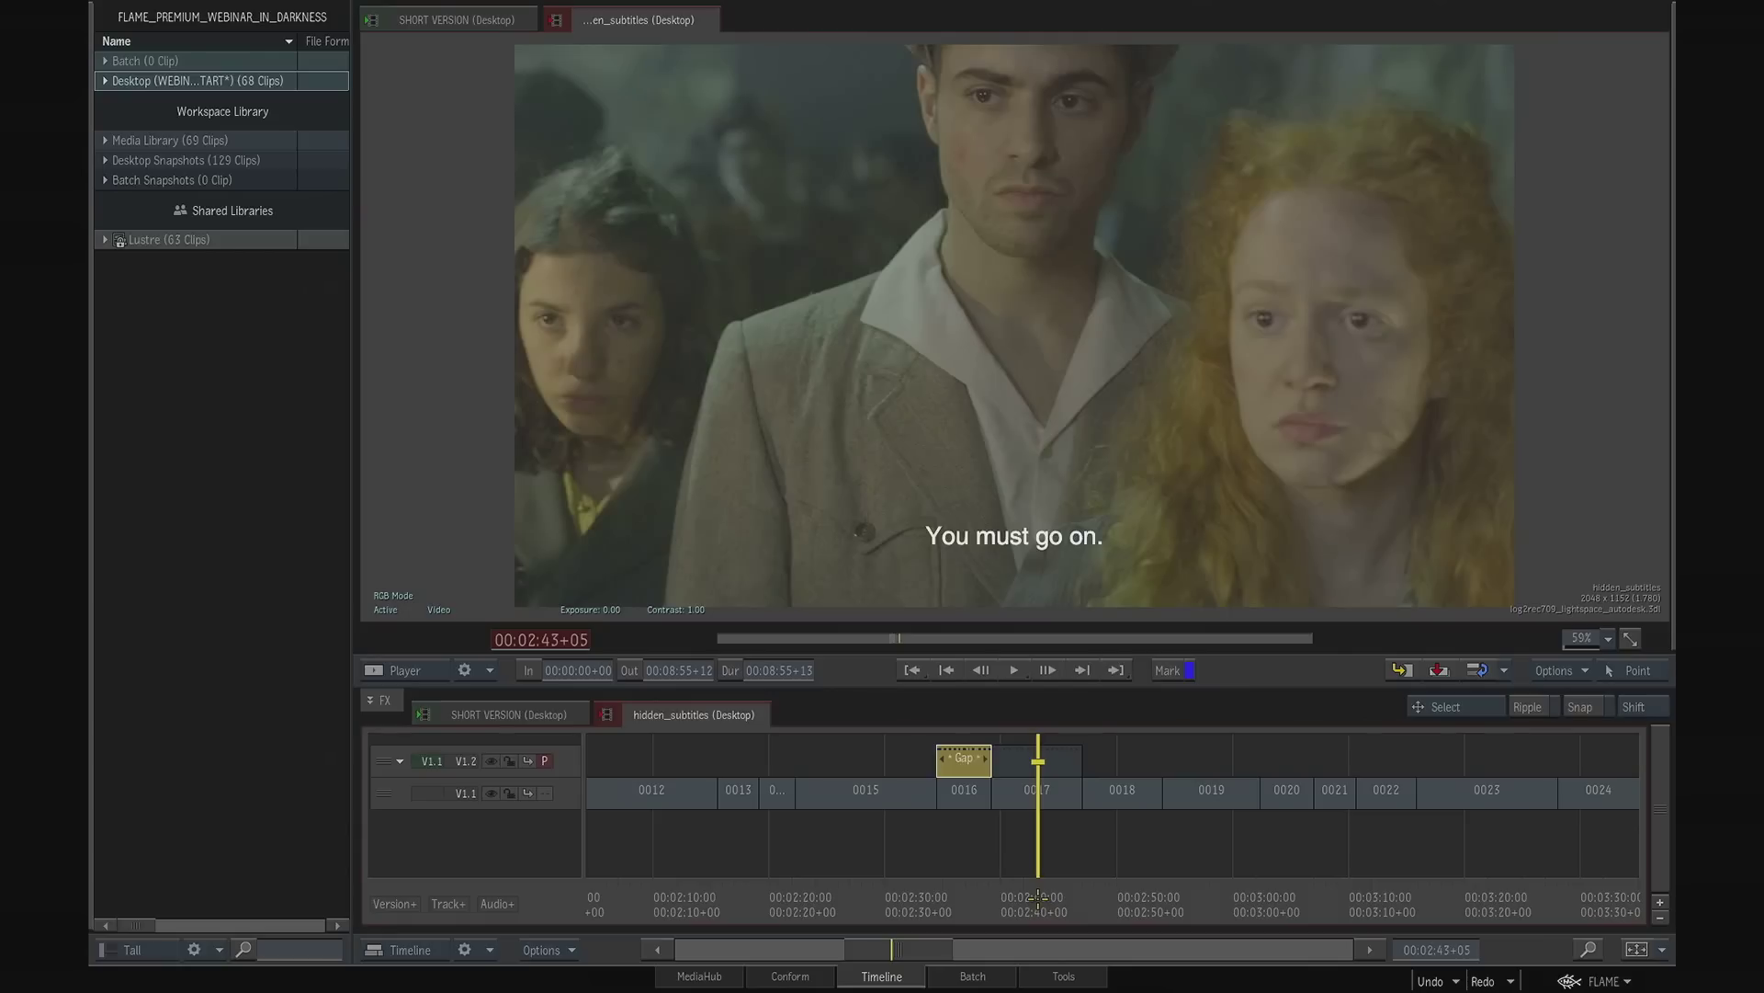
pyautogui.moveTo(1051, 896); pyautogui.dragTo(960, 897)
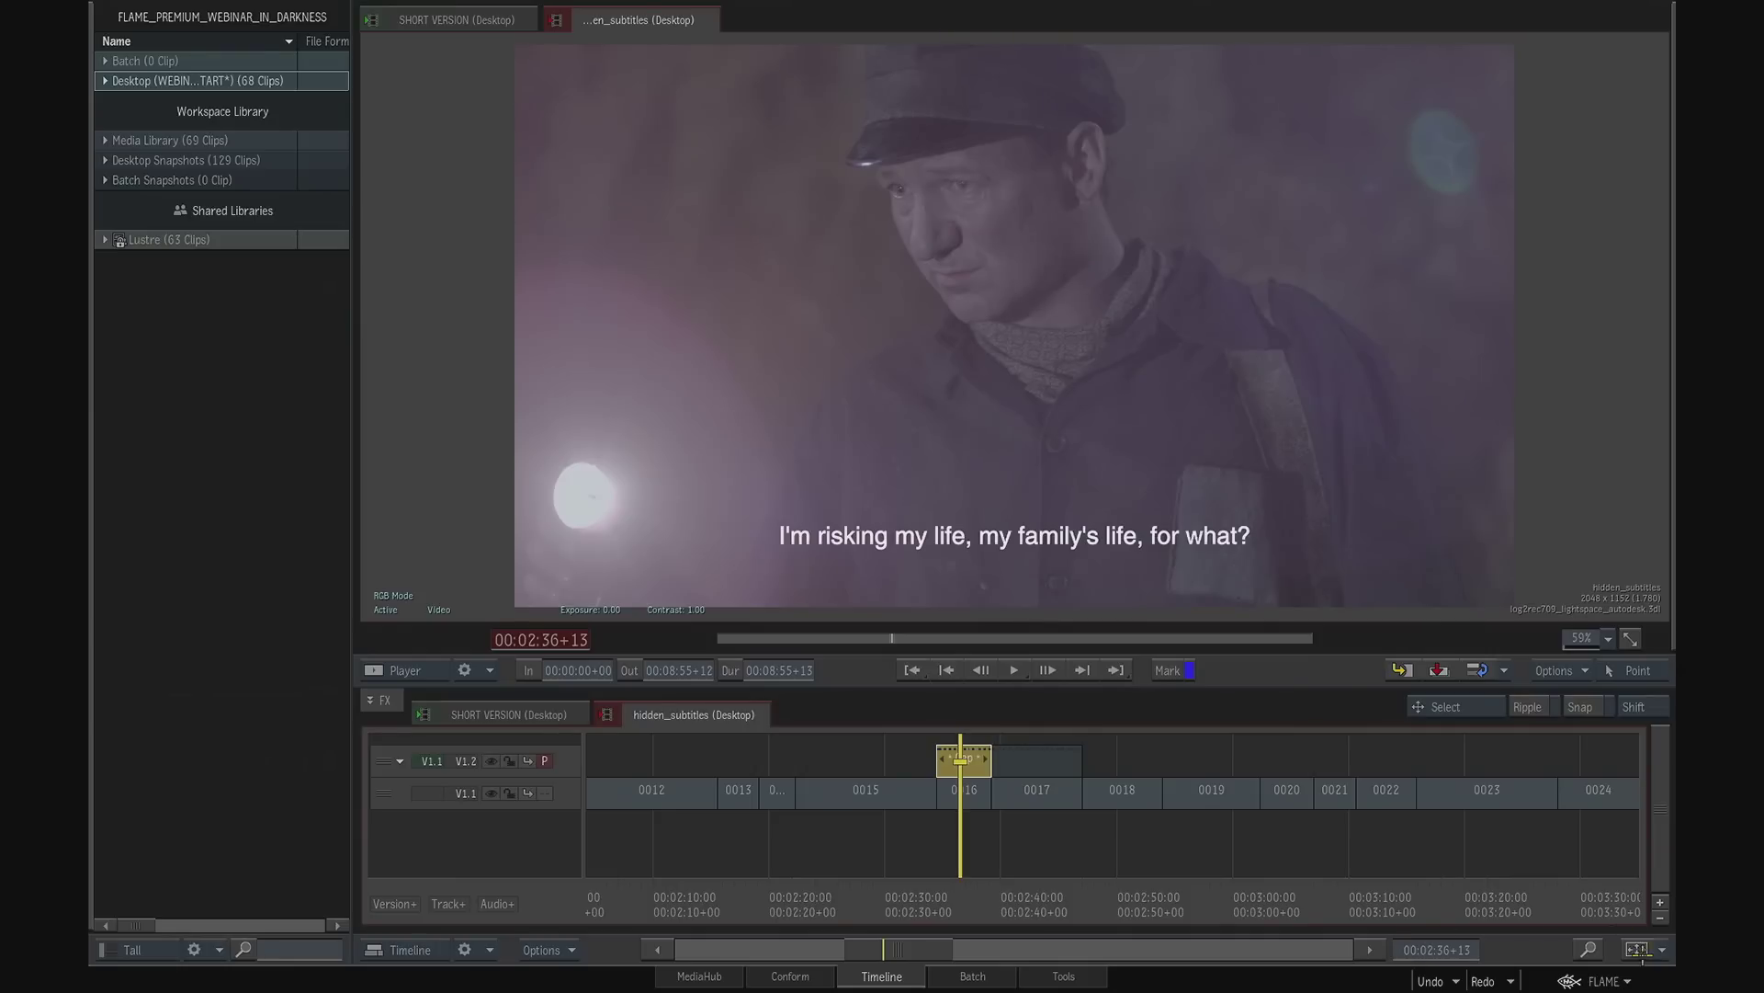
# - With snapping on, copy the subtitle segment above shot 0016 to the start of V1.2, above shot 0001
pyautogui.click(1638, 948)
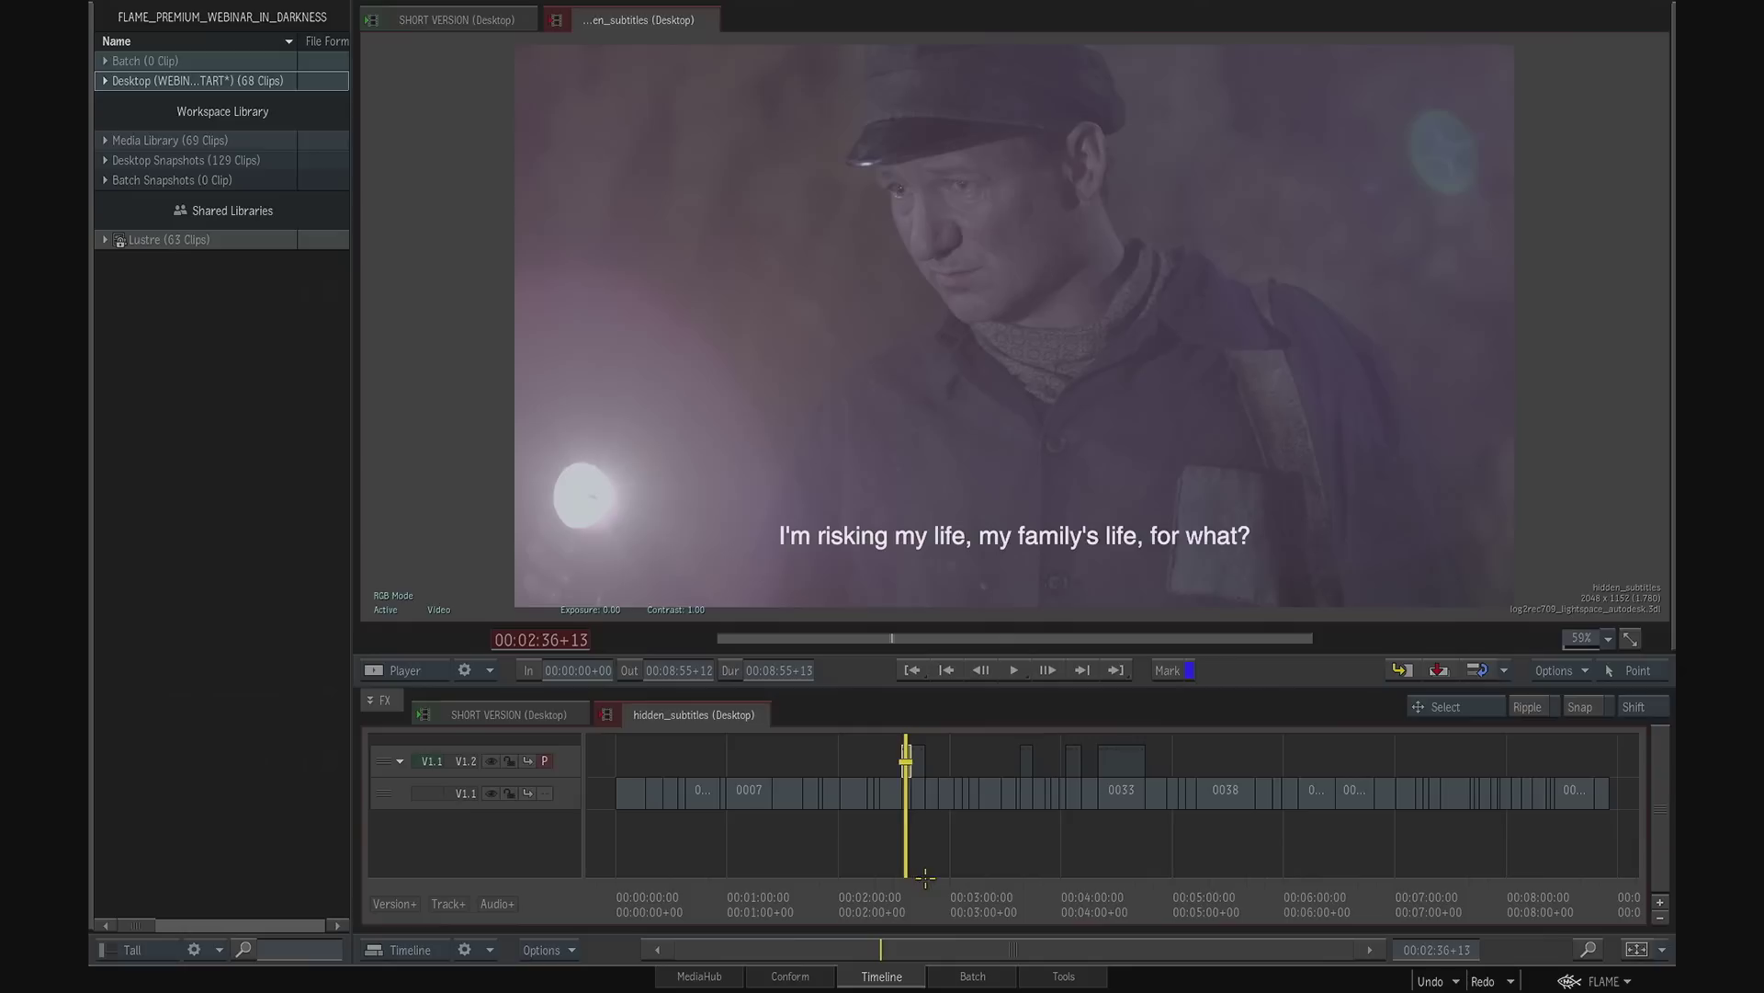
pyautogui.moveTo(879, 946); pyautogui.dragTo(794, 834)
pyautogui.moveTo(1095, 900); pyautogui.dragTo(1032, 900)
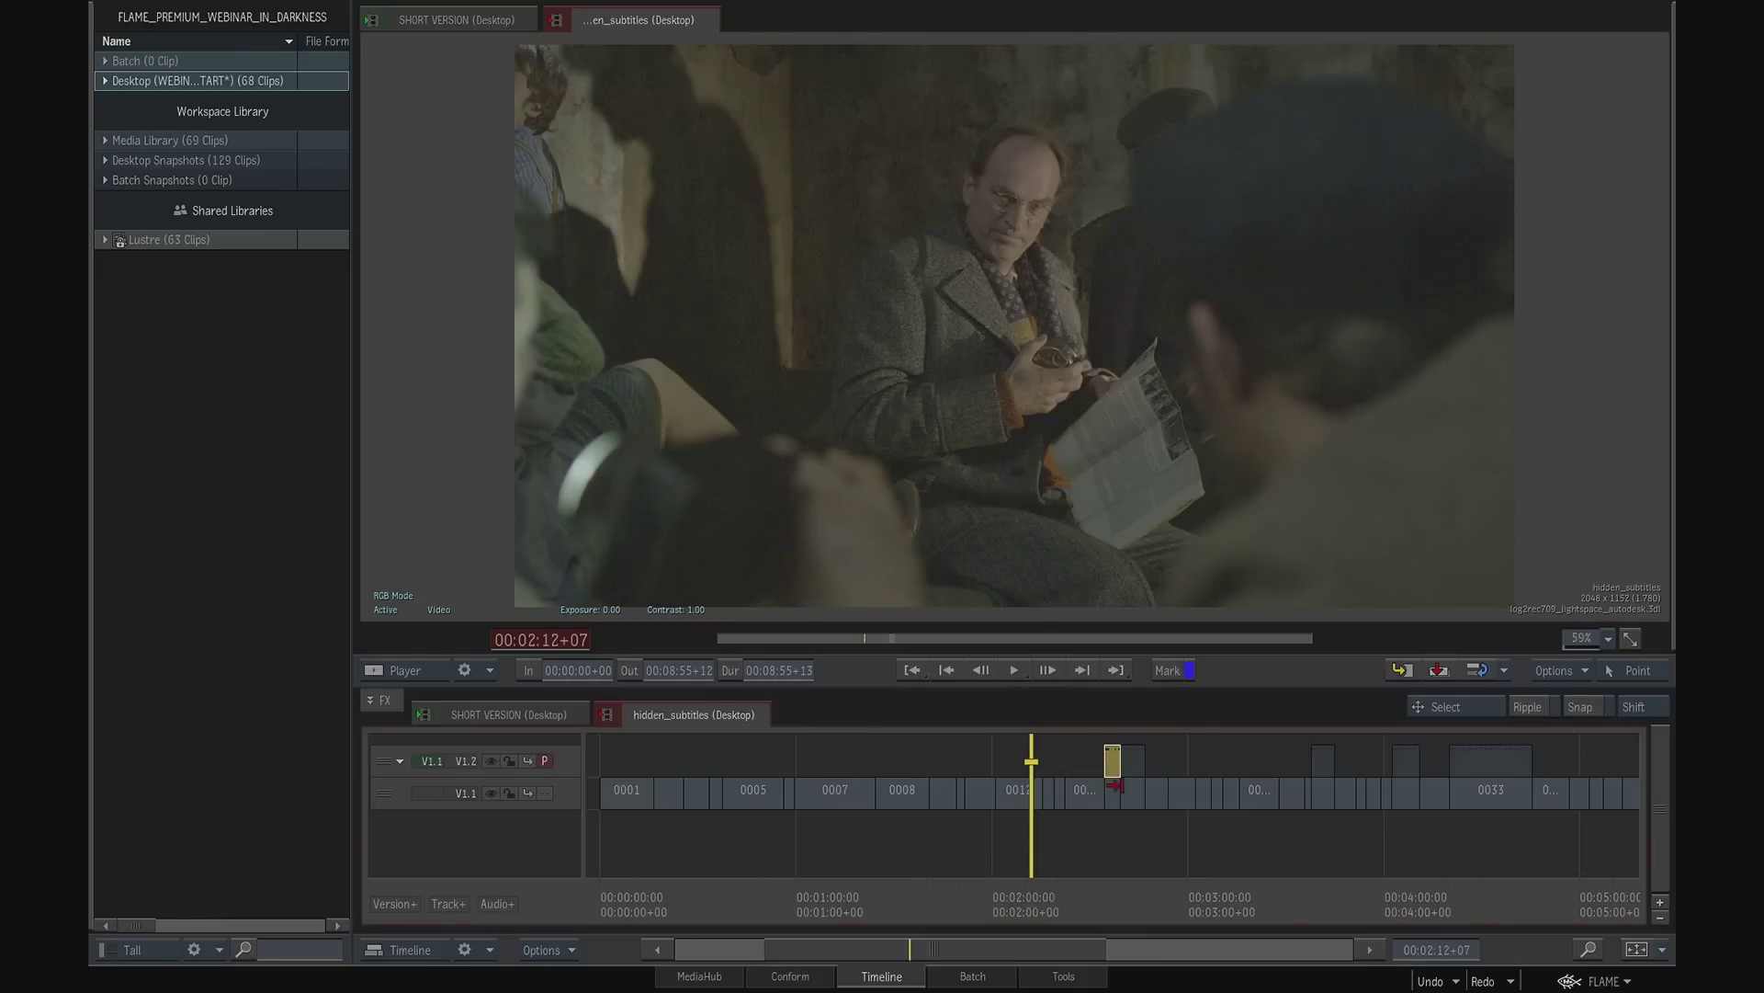
pyautogui.click(1588, 705)
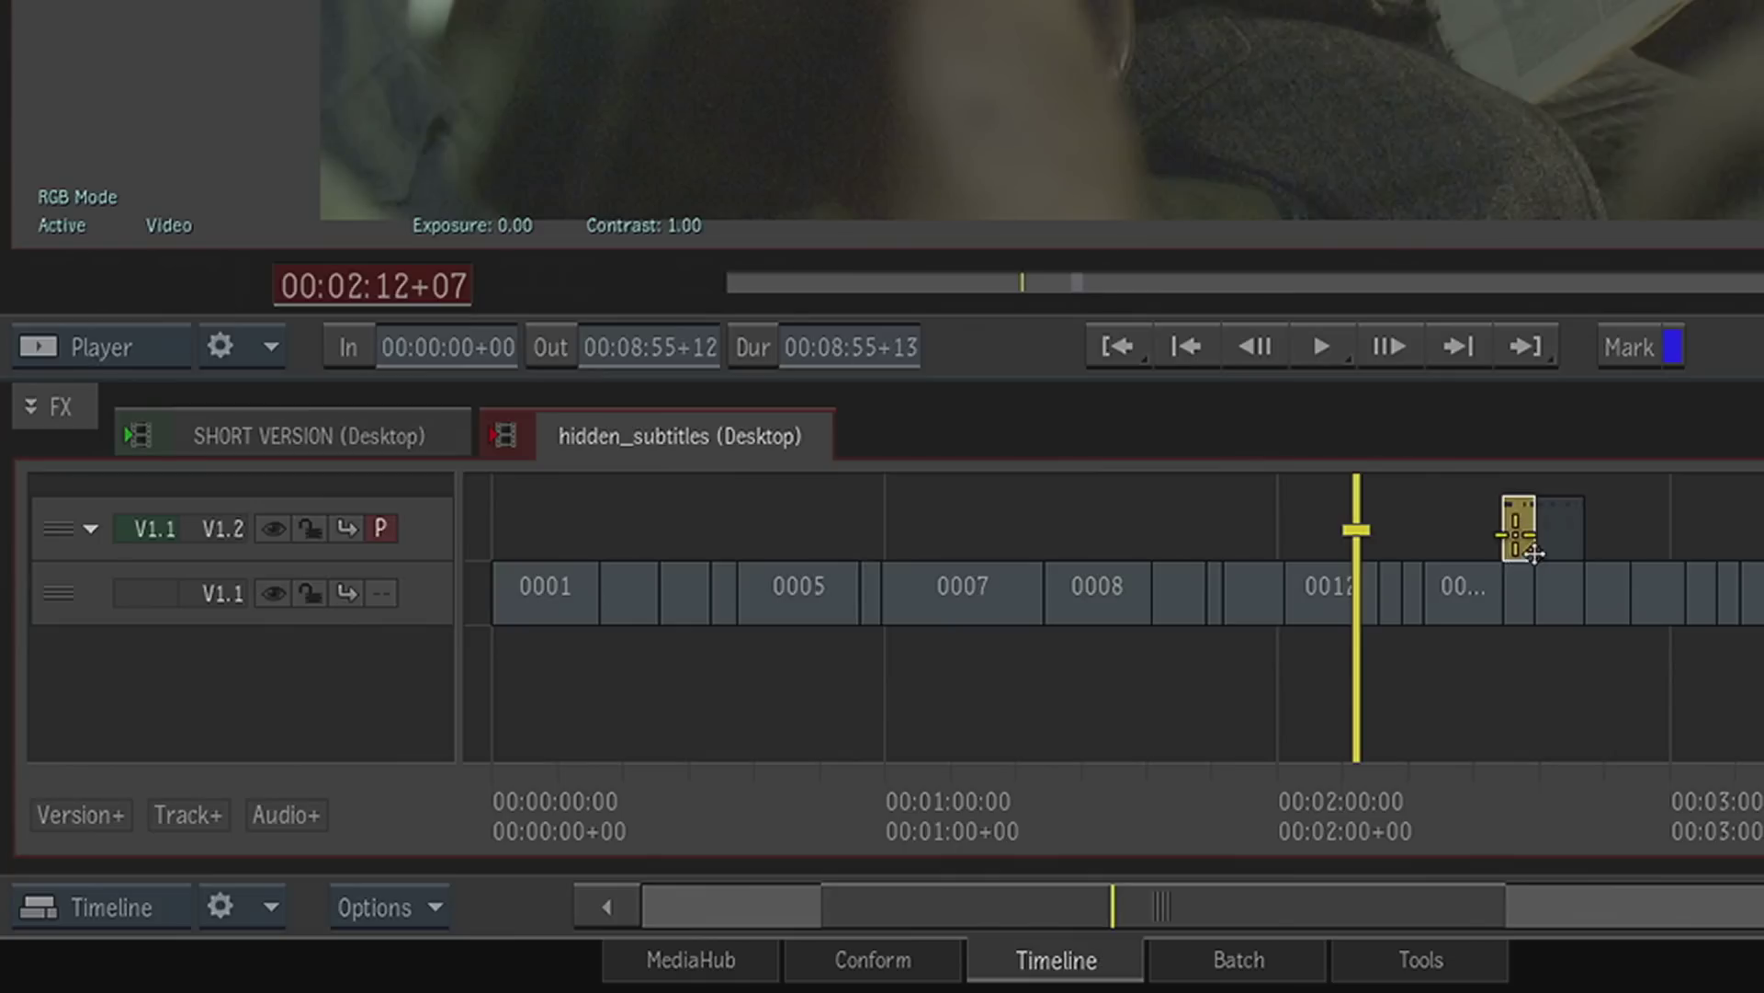
pyautogui.moveTo(1113, 760); pyautogui.dragTo(1112, 724)
pyautogui.moveTo(1514, 454); pyautogui.dragTo(521, 541)
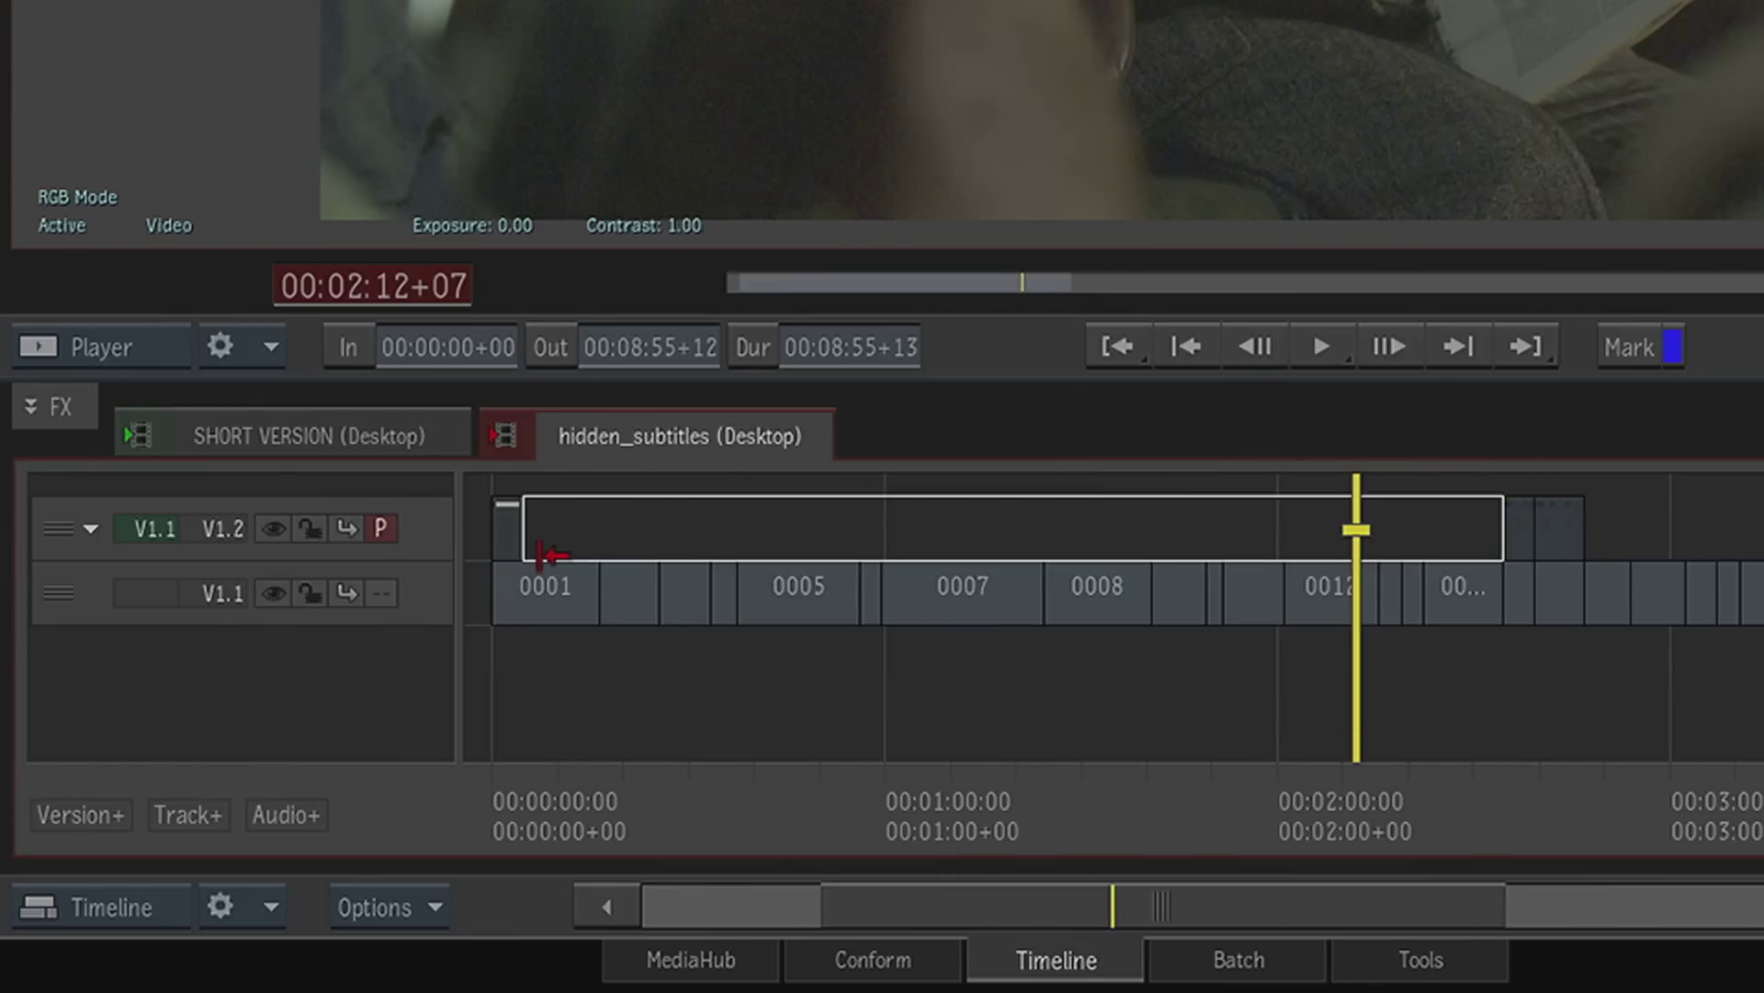
# - Extend the copied subtitle segment at the sequence start so it ends with shot 0001, and check it over the picture
pyautogui.click(535, 810)
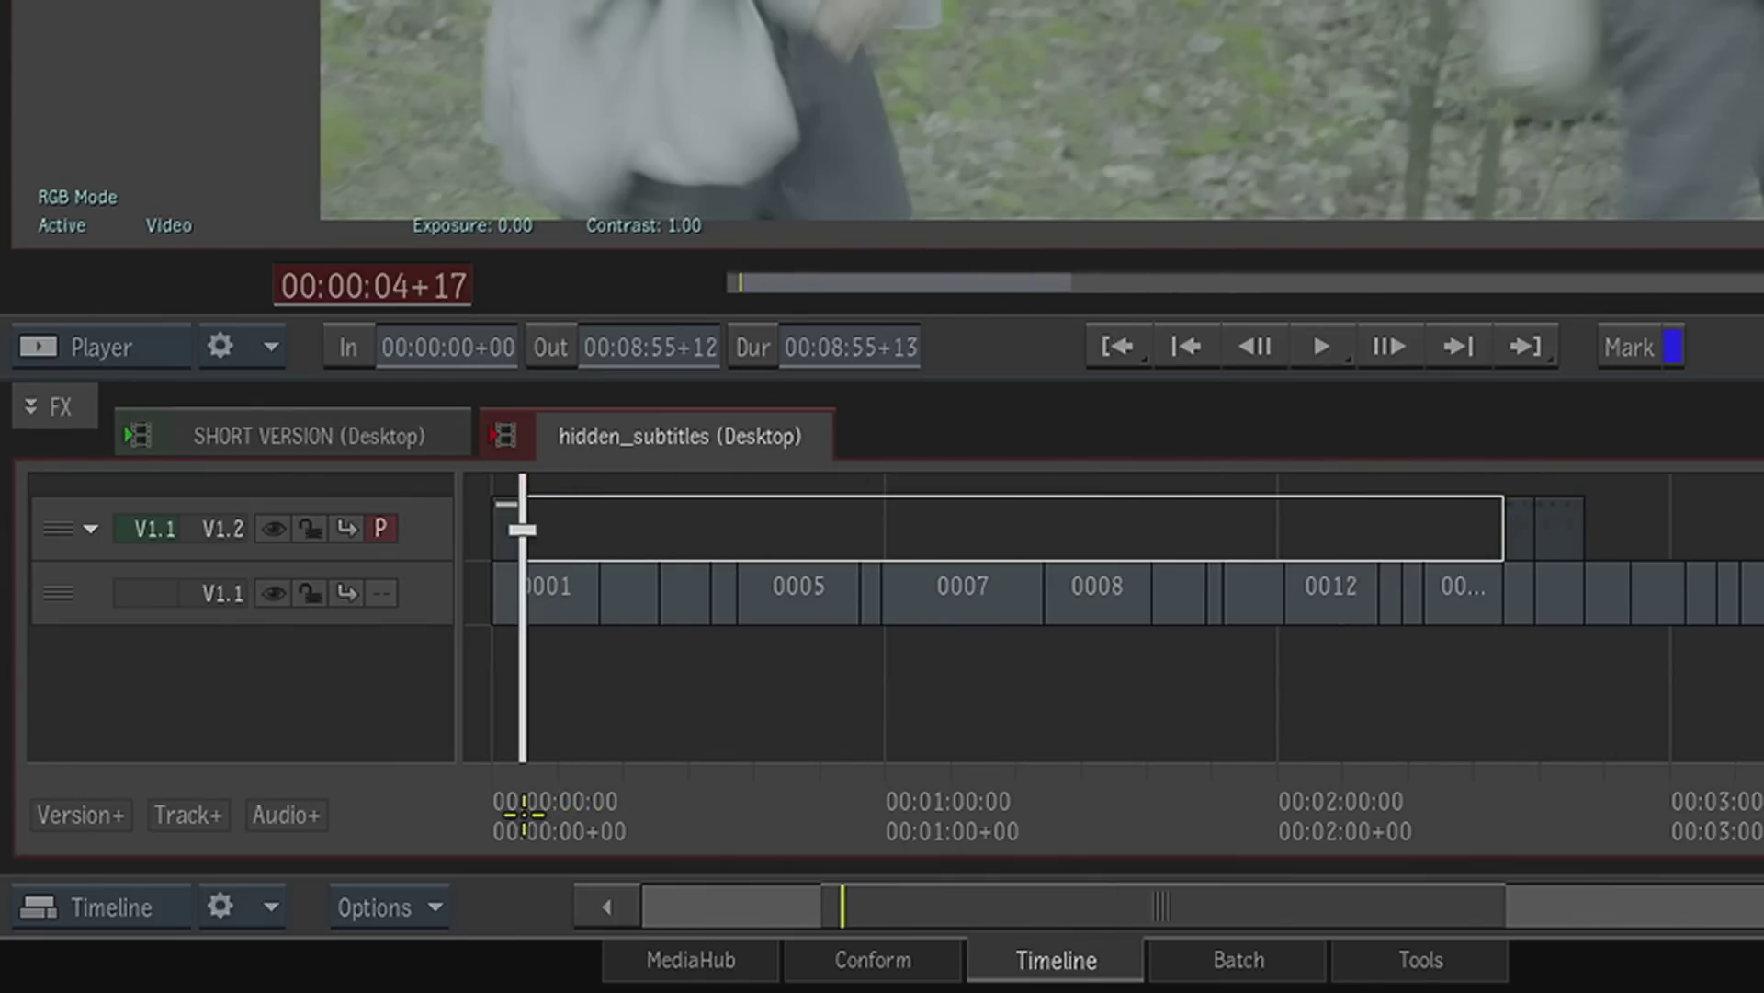
pyautogui.click(523, 816)
pyautogui.press('Home')
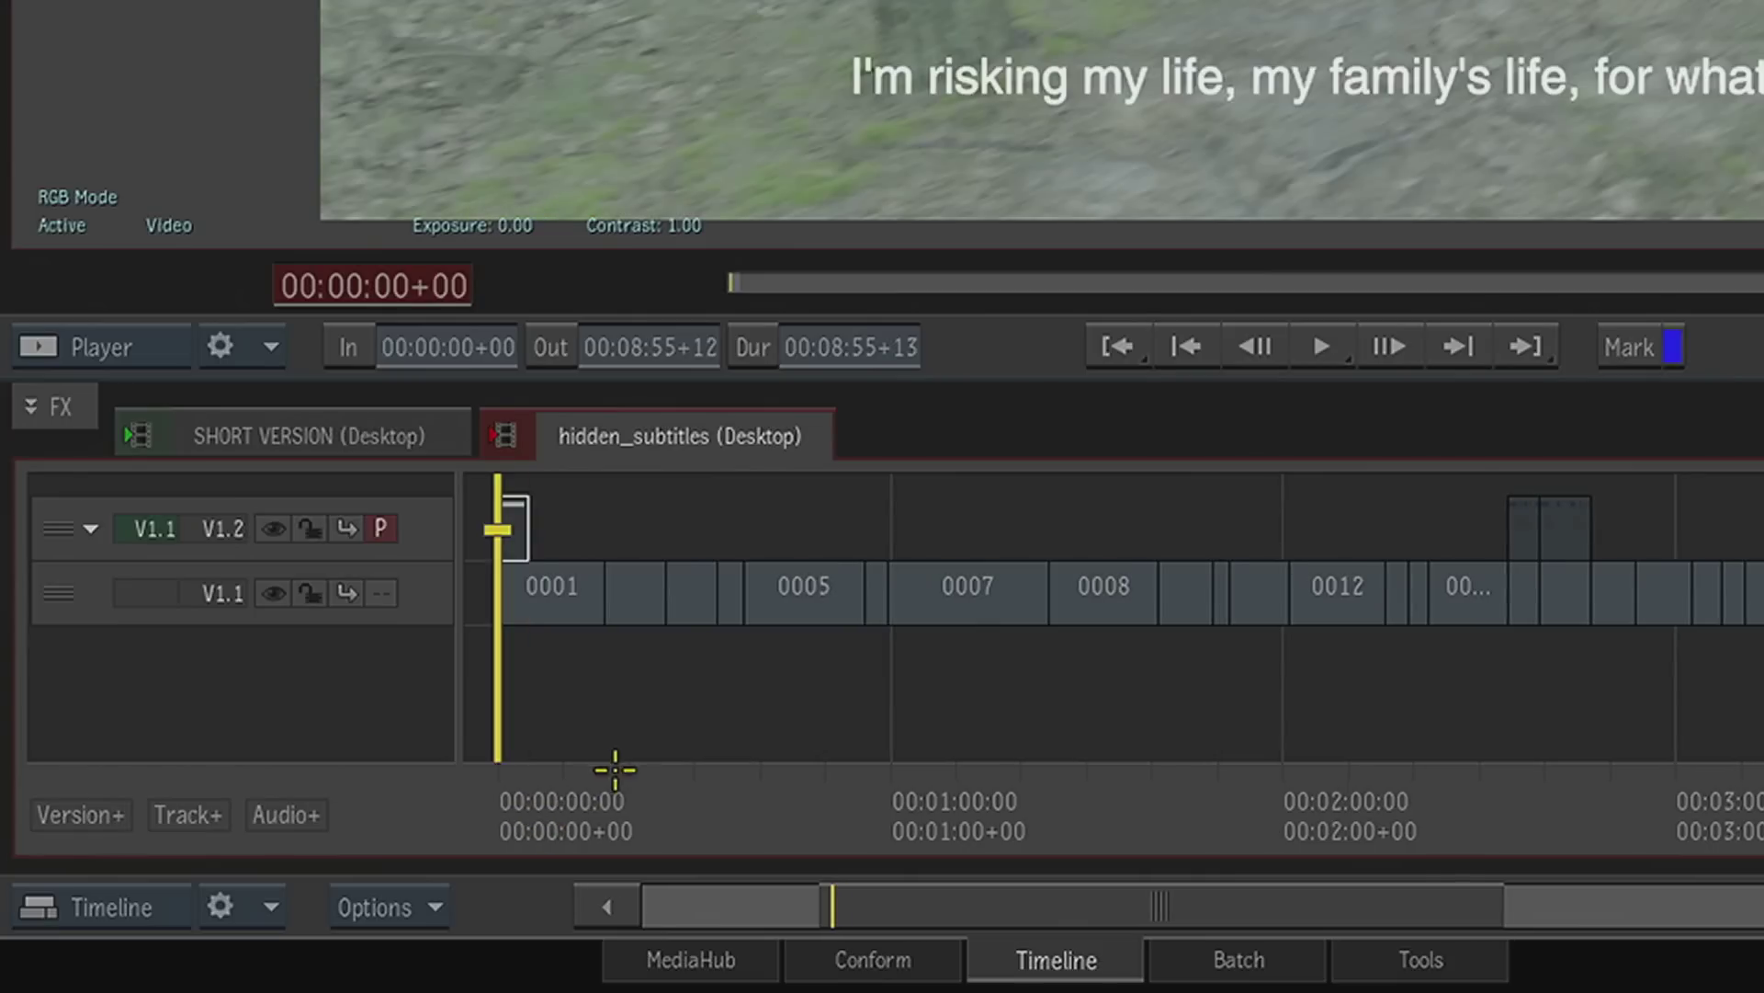
pyautogui.moveTo(836, 906); pyautogui.dragTo(827, 430)
pyautogui.moveTo(647, 531); pyautogui.dragTo(1143, 524)
pyautogui.moveTo(1062, 796); pyautogui.dragTo(721, 733)
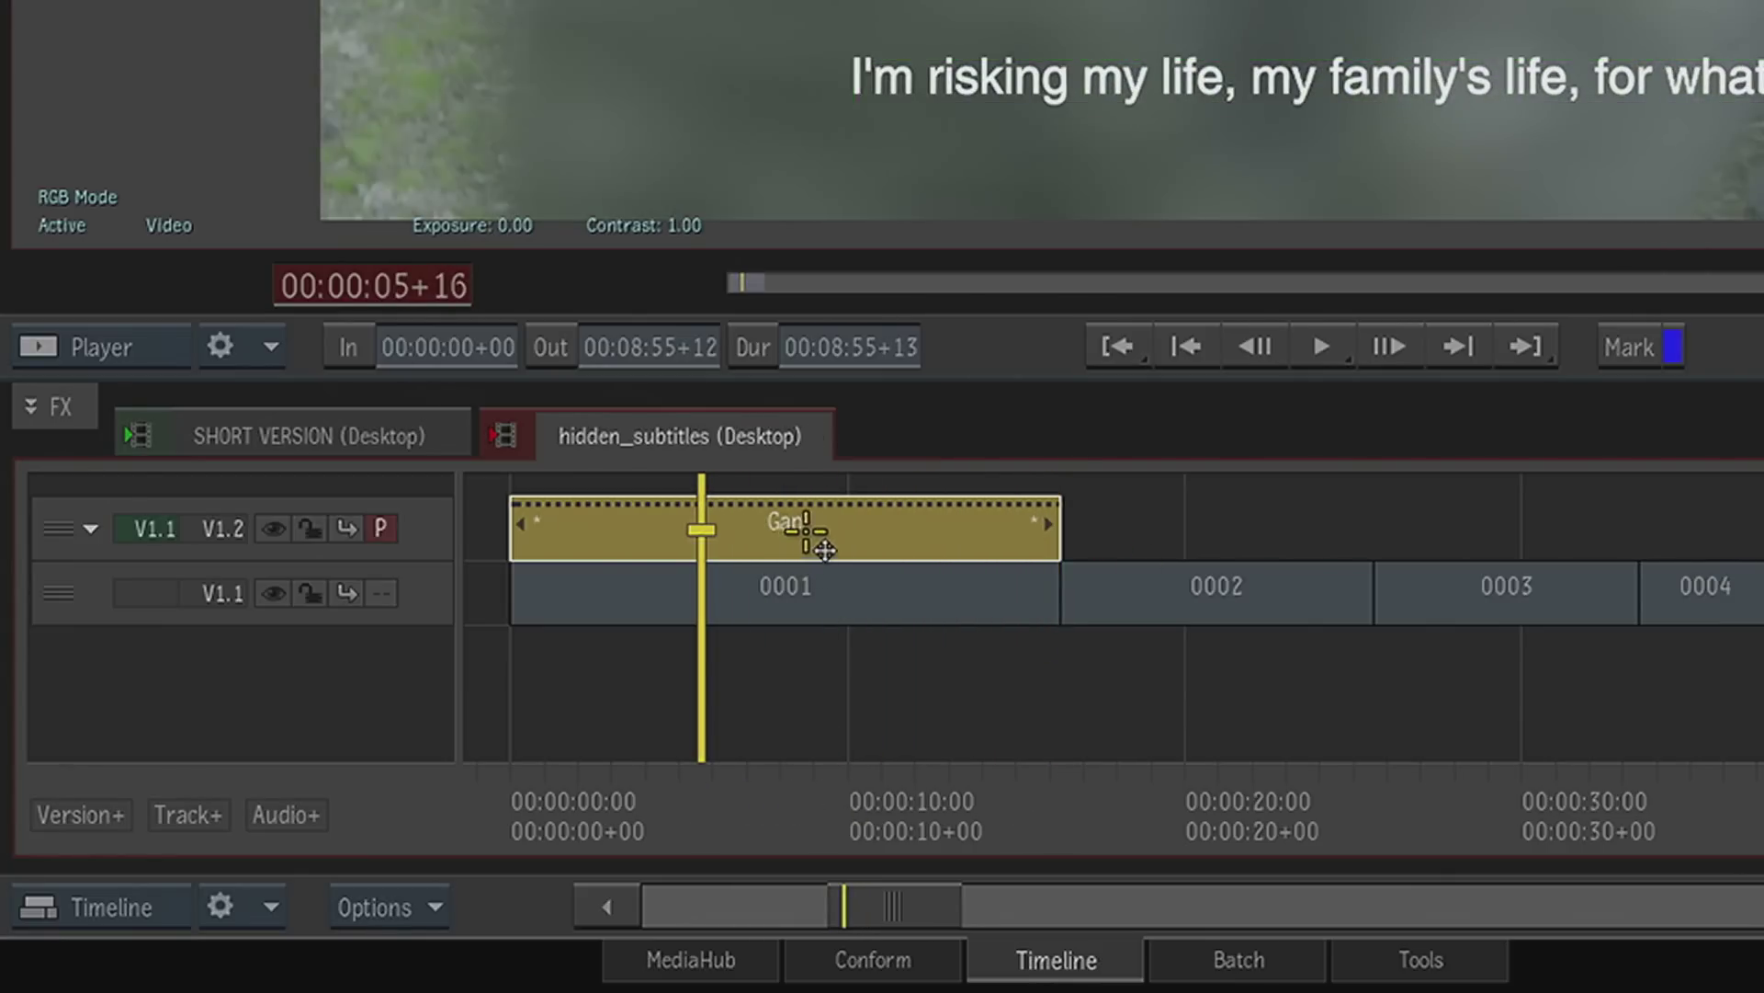
# - Open the Text effect of the first subtitle in its editor and replace the line with "Quiet. We must not be seen."
pyautogui.click(93, 420)
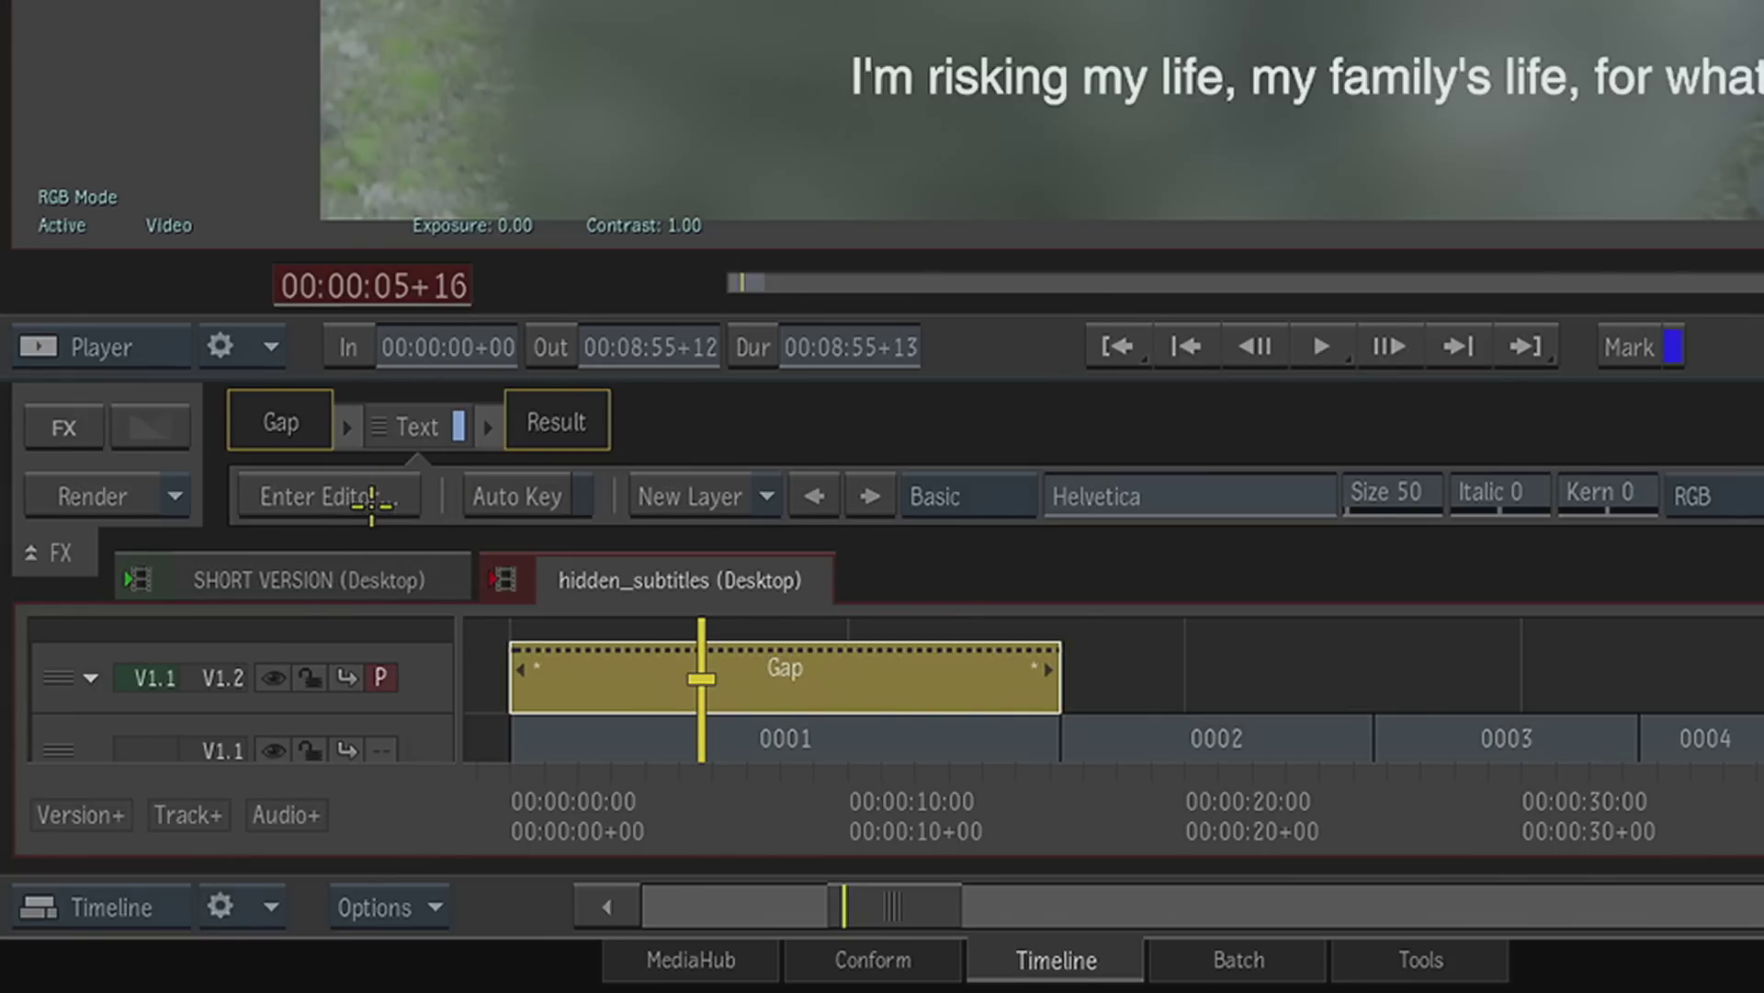
pyautogui.click(372, 500)
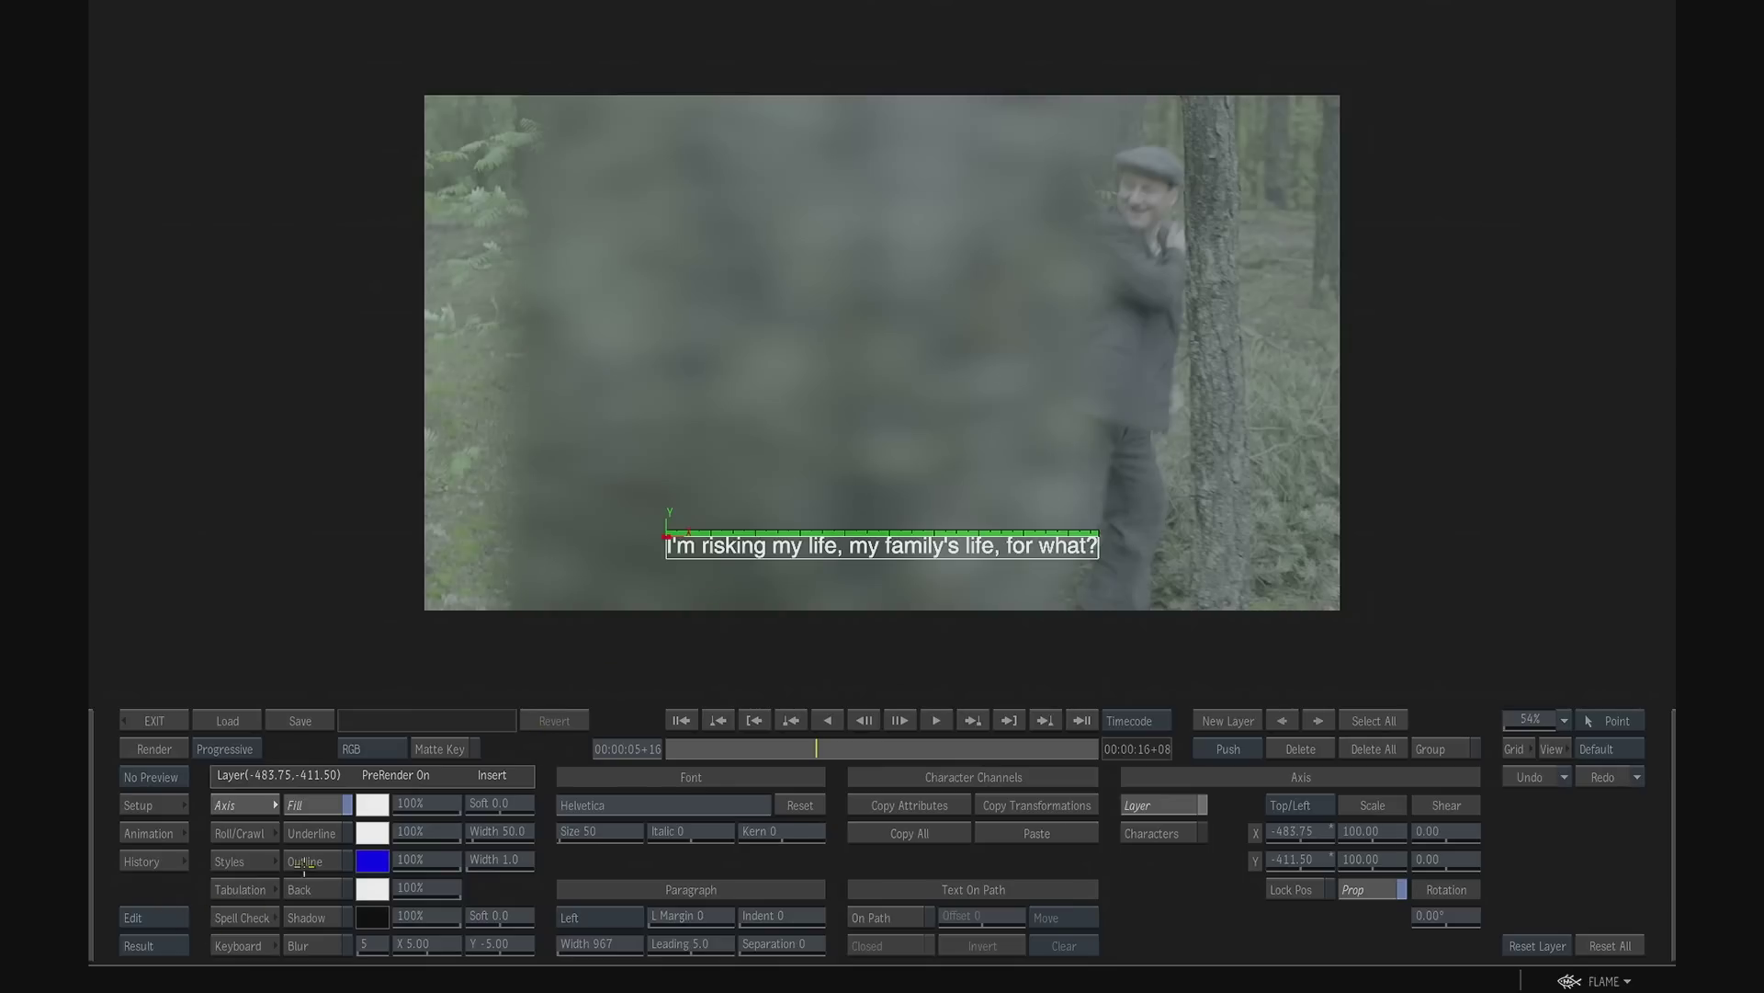
pyautogui.moveTo(668, 546); pyautogui.dragTo(1130, 535)
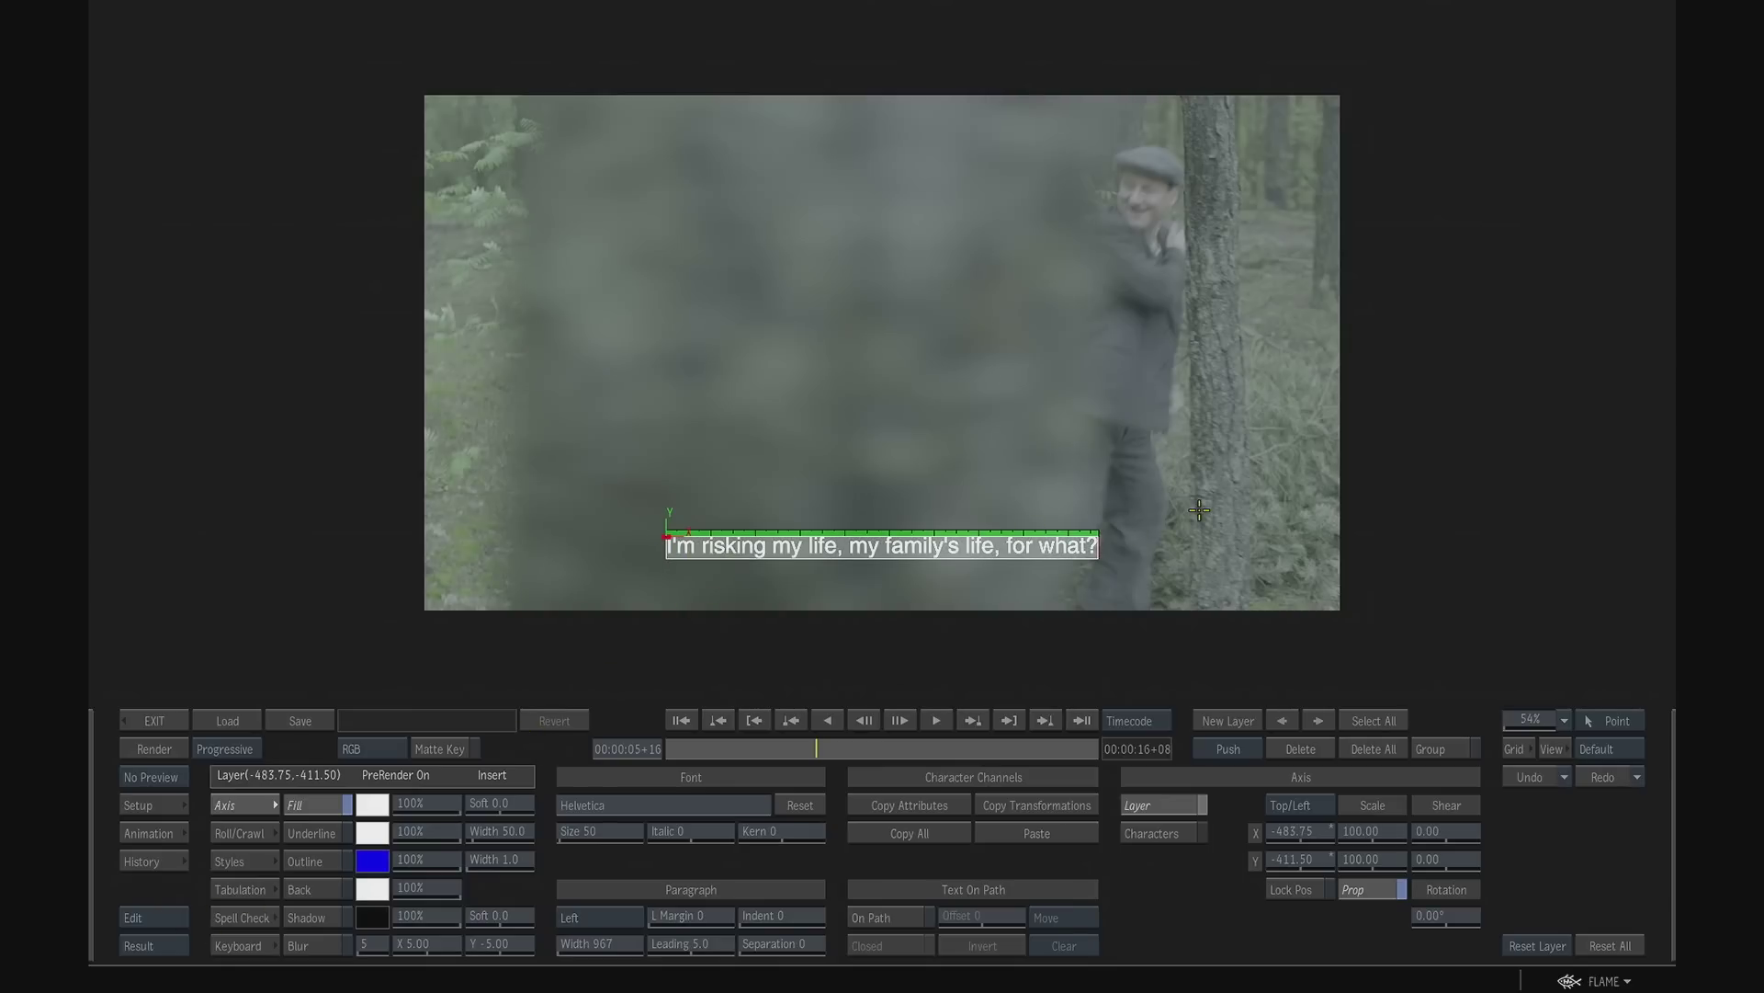
pyautogui.press('BackSpace')
pyautogui.write('Quiet. We')
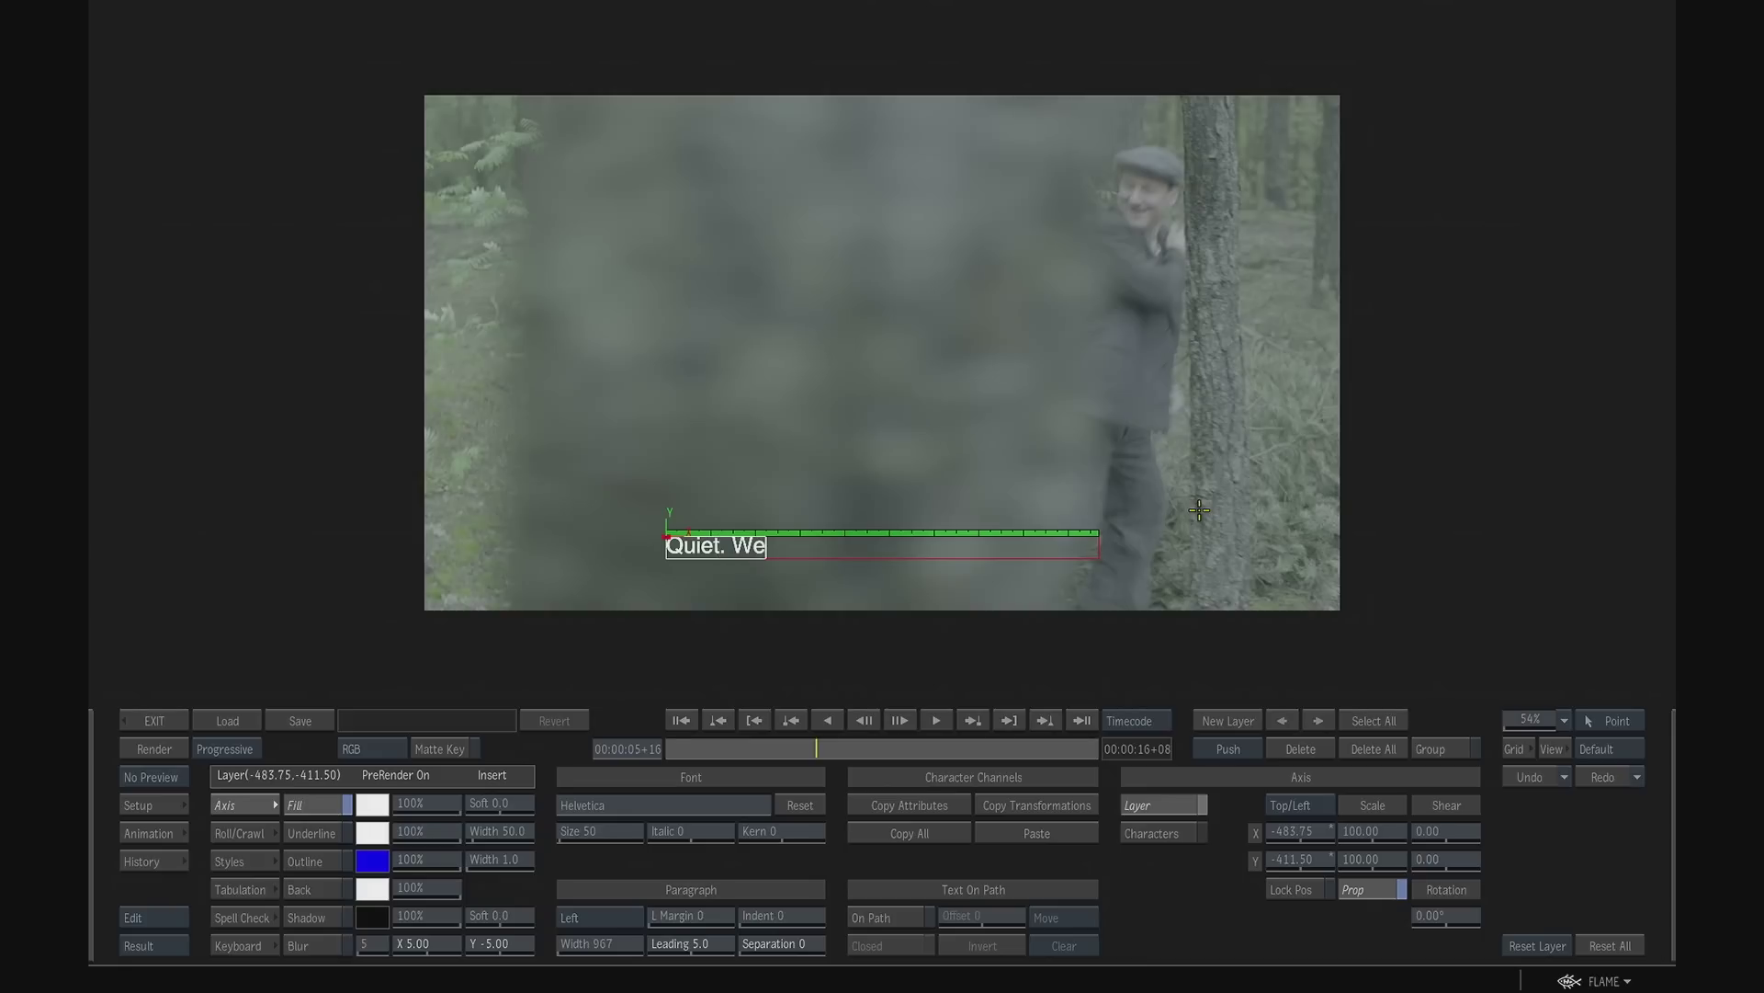
pyautogui.write(' must not be seen.')
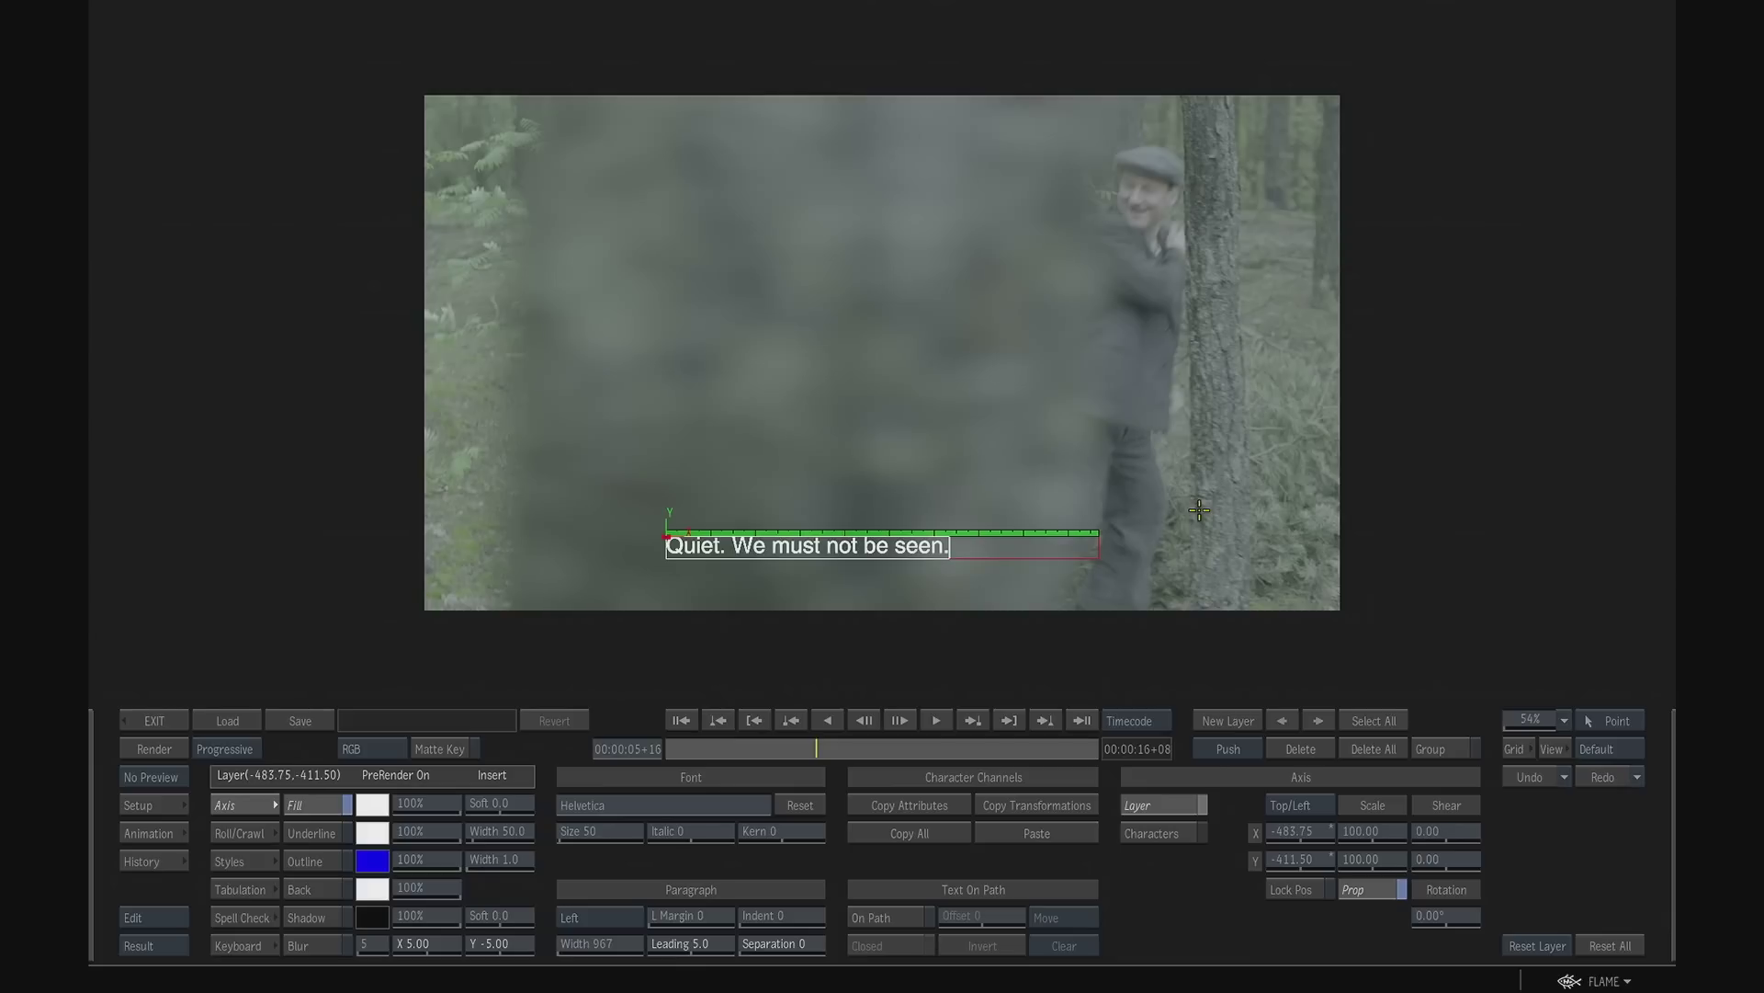
# - Centre the new subtitle text horizontally in the frame, return to the timeline and check it over shot 0001
pyautogui.hotkey('ctrl', 'a')
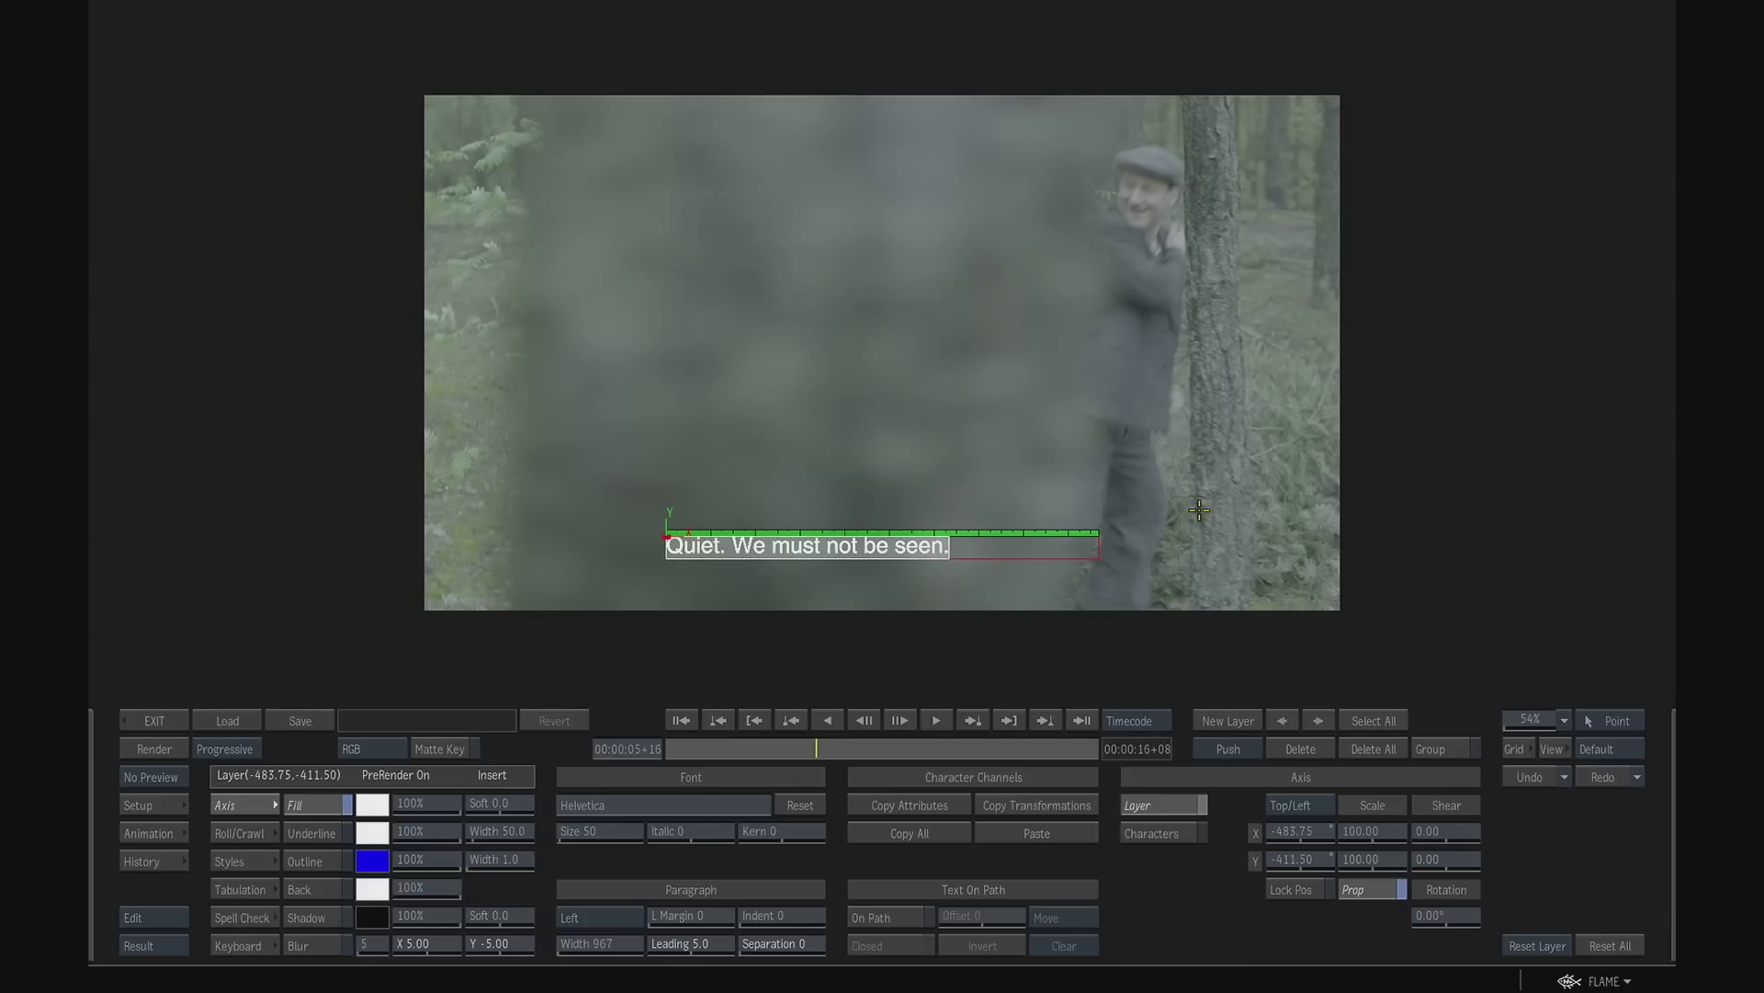
pyautogui.hotkey('ctrl', 'c')
pyautogui.hotkey('ctrl', 'b')
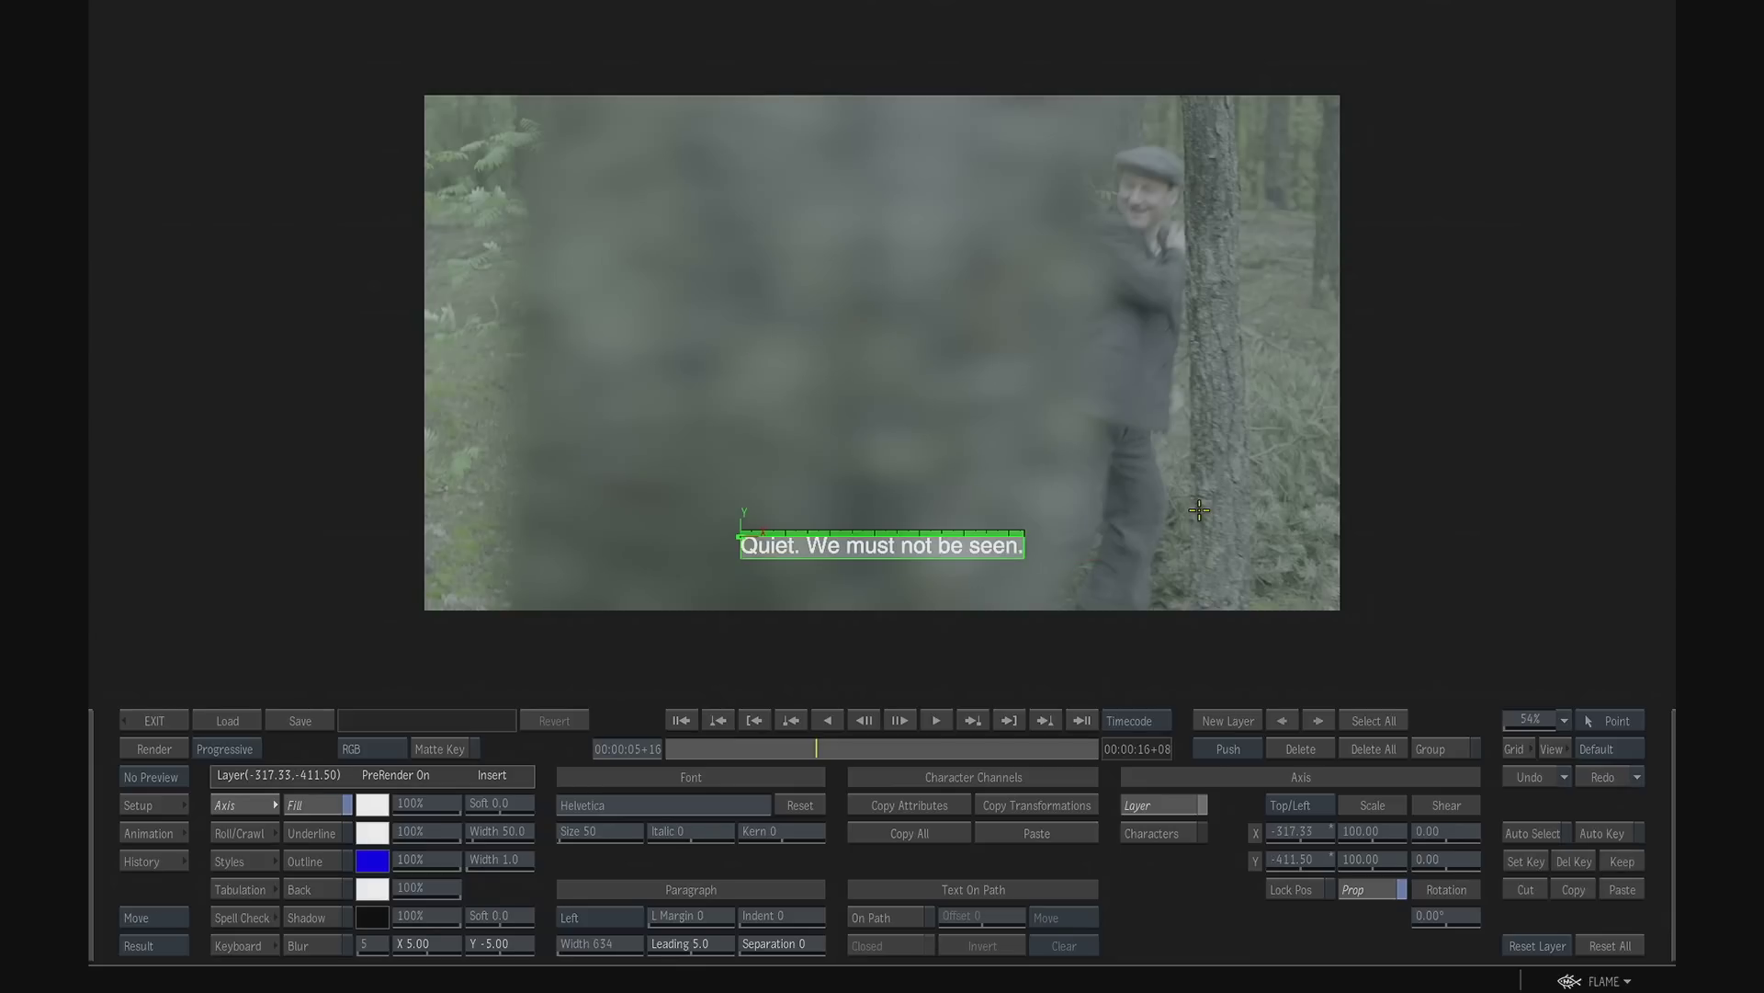
pyautogui.click(155, 720)
pyautogui.moveTo(710, 904)
pyautogui.mouseDown()
pyautogui.moveTo(687, 901)
pyautogui.moveTo(716, 880)
pyautogui.mouseUp()
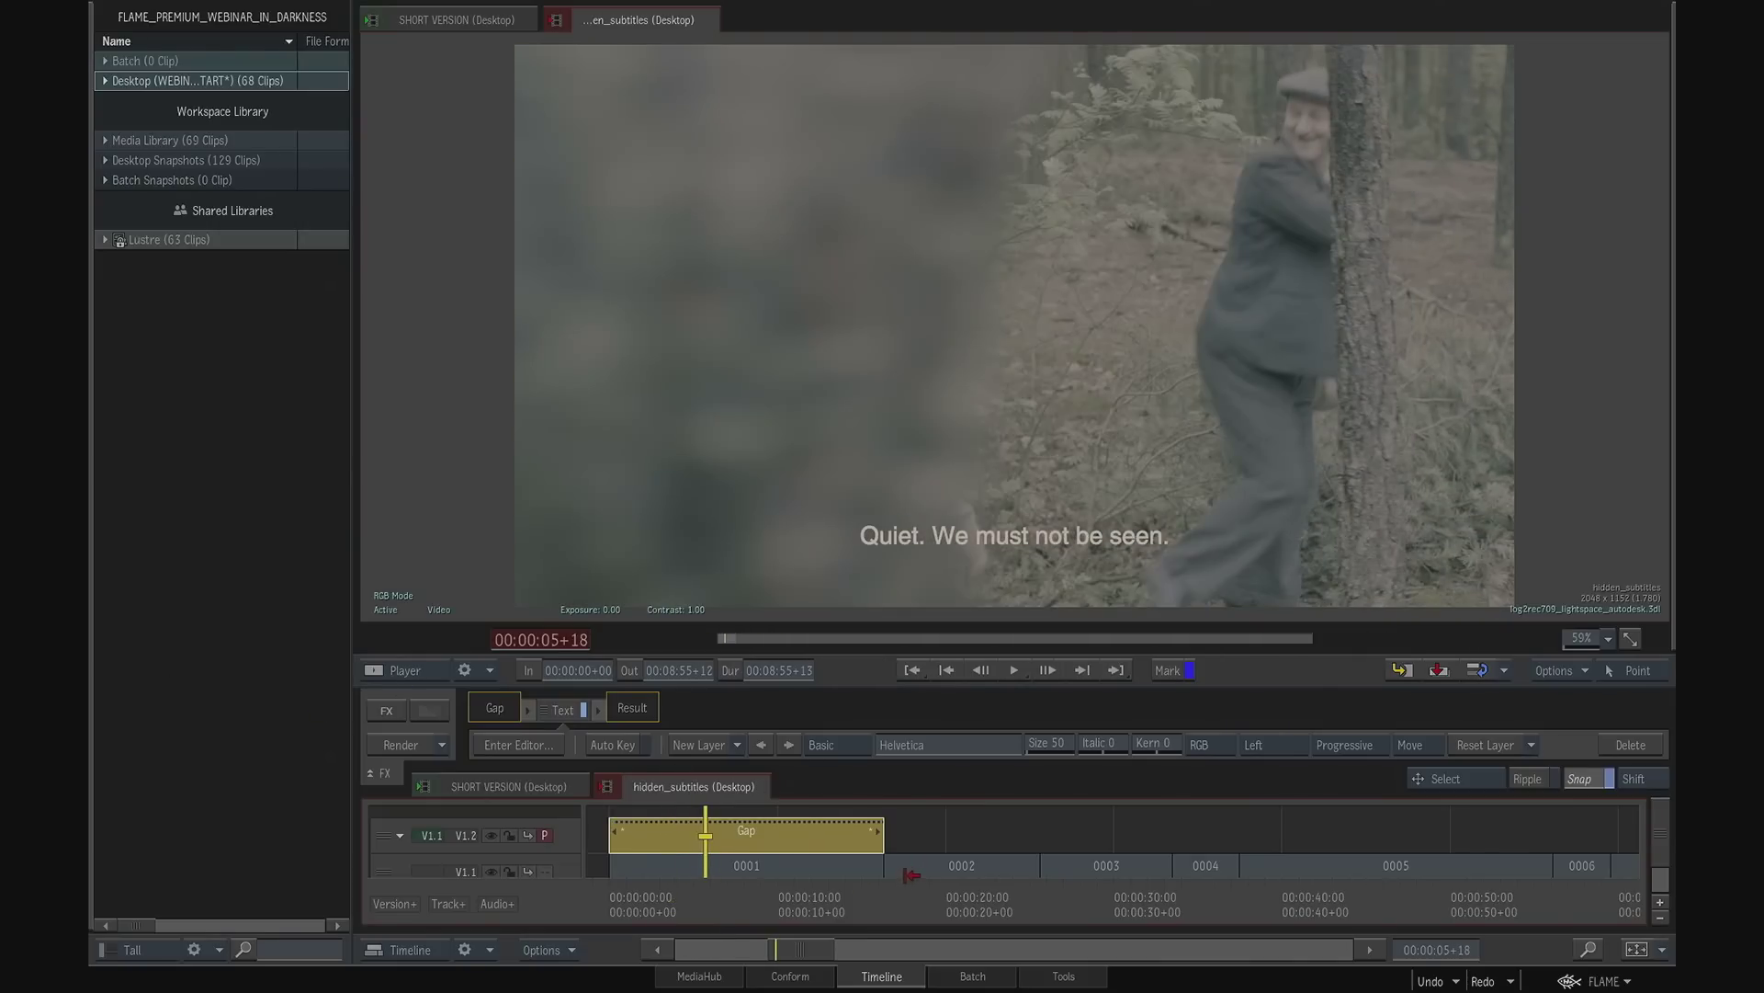
pyautogui.moveTo(714, 887)
pyautogui.mouseDown()
pyautogui.moveTo(830, 893)
pyautogui.moveTo(694, 896)
pyautogui.mouseUp()
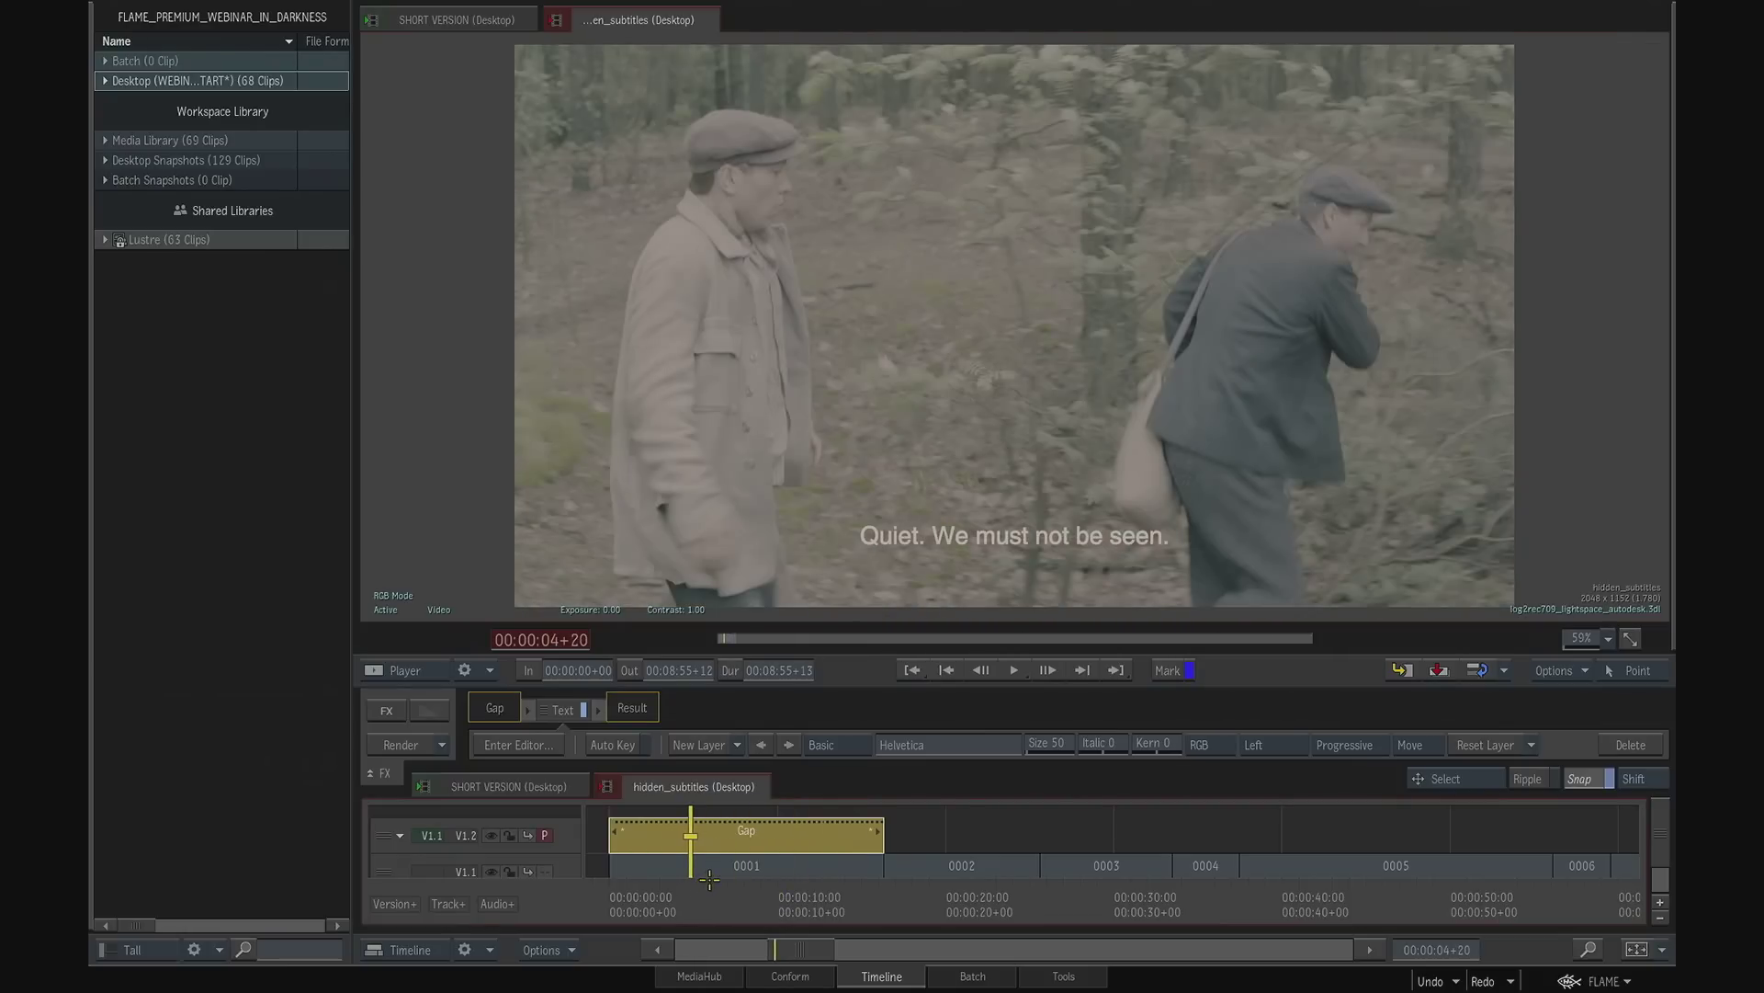
# - Turn snapping off, duplicate the hidden_subtitles sequence into the untitled reel below Edits and open the copy as its own timeline
pyautogui.click(1637, 949)
pyautogui.moveTo(637, 911); pyautogui.dragTo(910, 916)
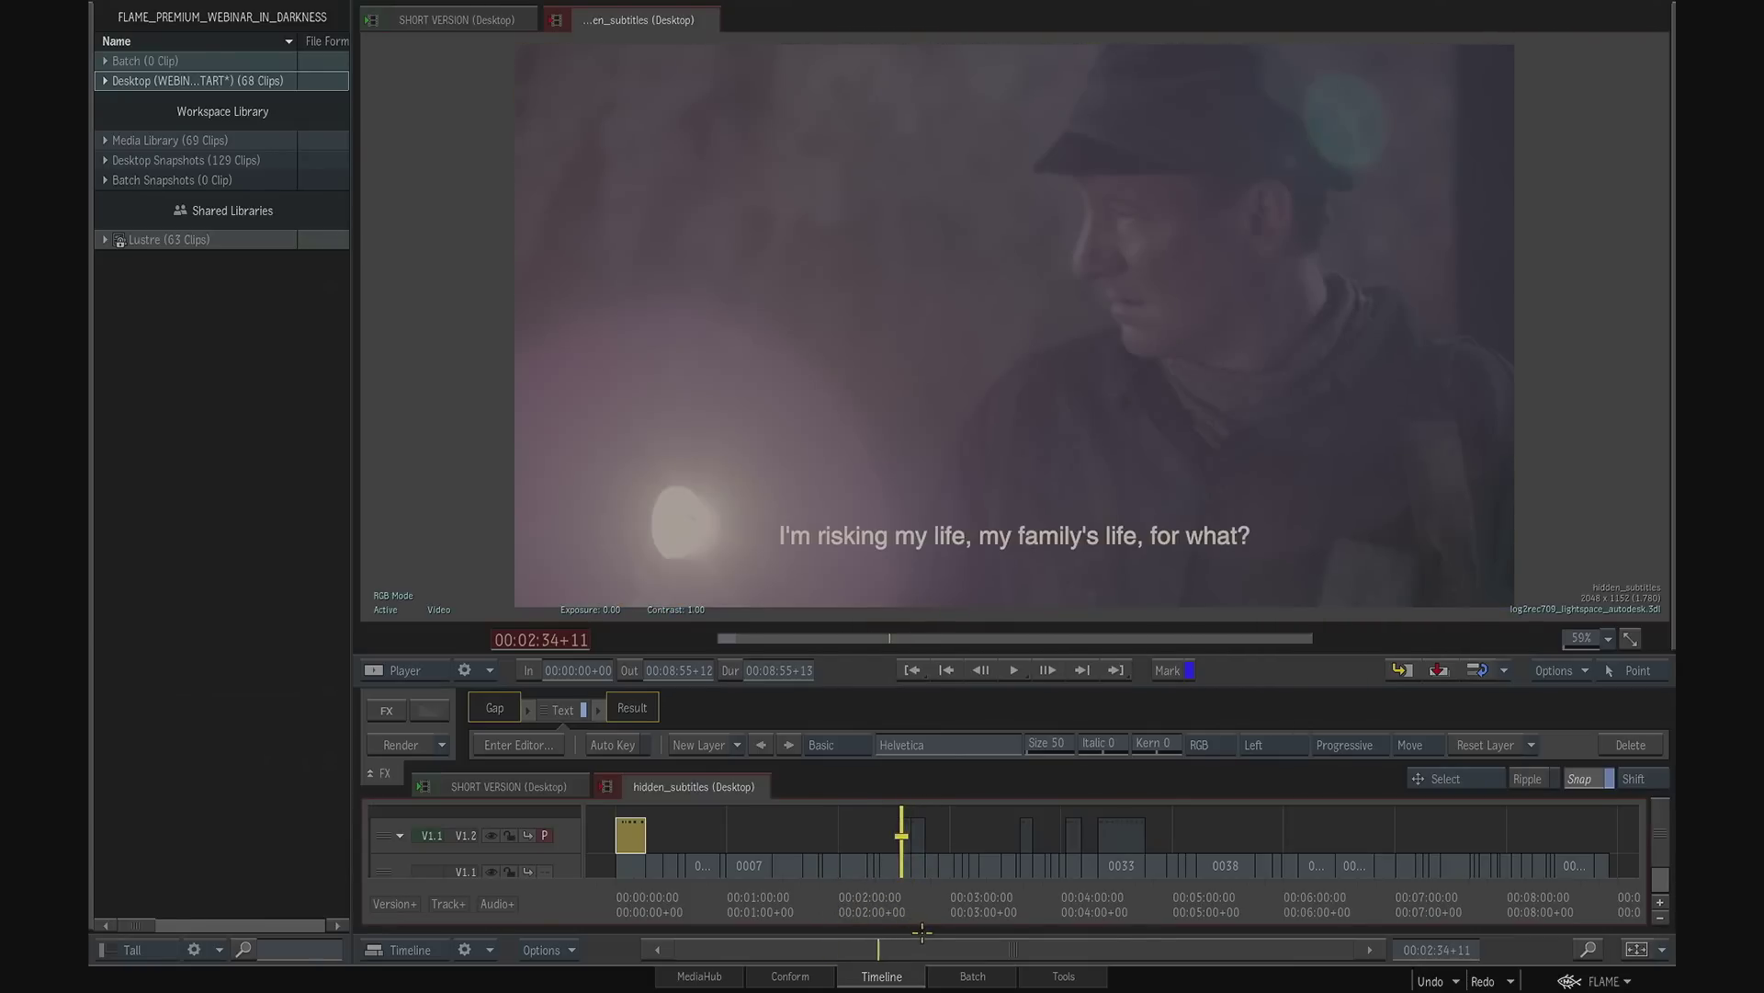
pyautogui.click(376, 772)
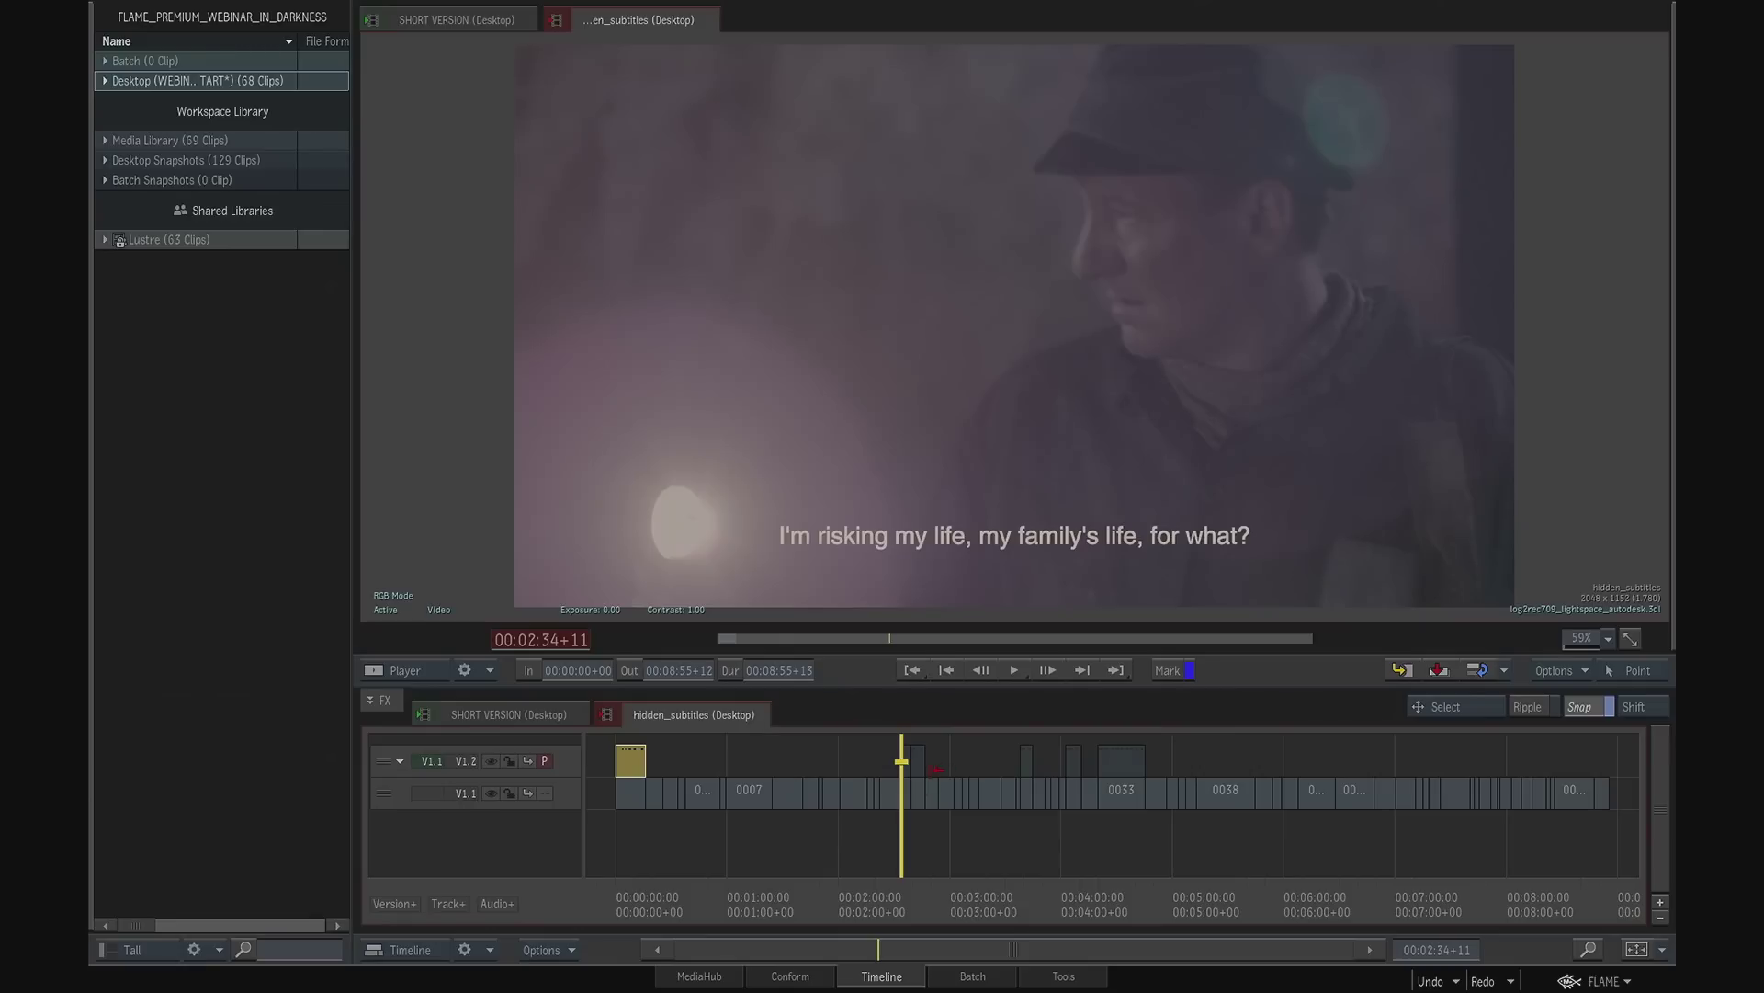
pyautogui.click(1597, 704)
pyautogui.press('Escape')
pyautogui.moveTo(1094, 140); pyautogui.dragTo(978, 321)
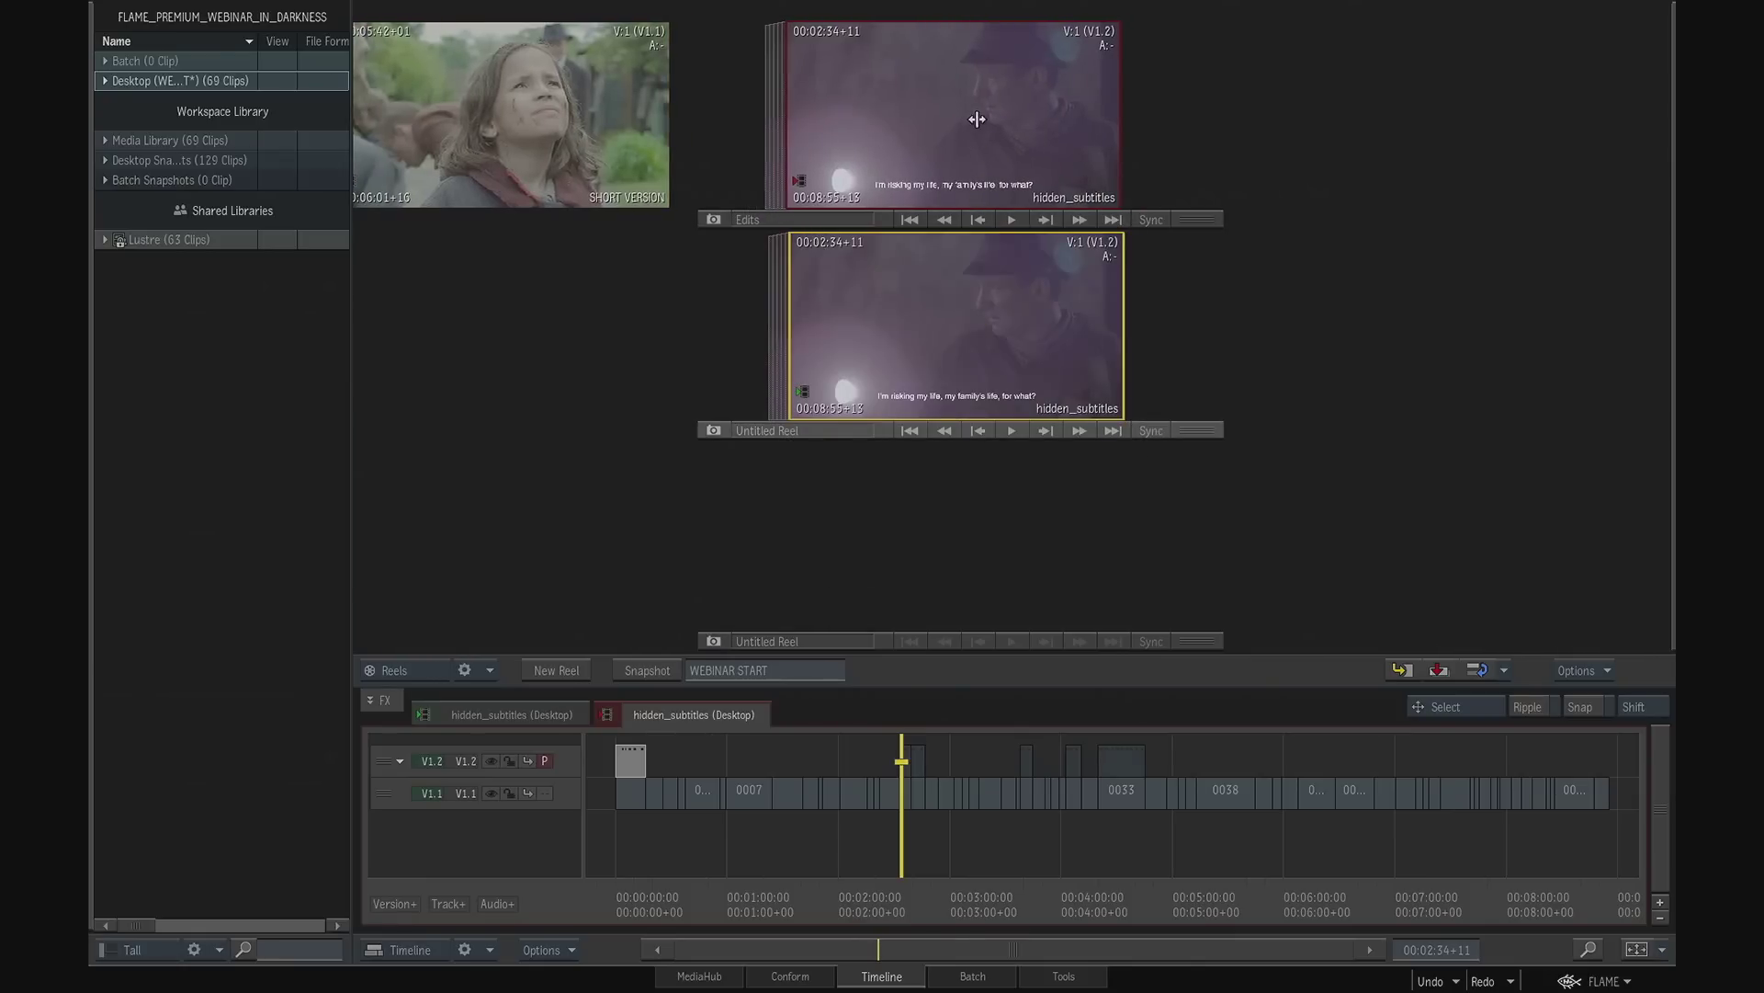
pyautogui.doubleClick(963, 336)
pyautogui.click(896, 716)
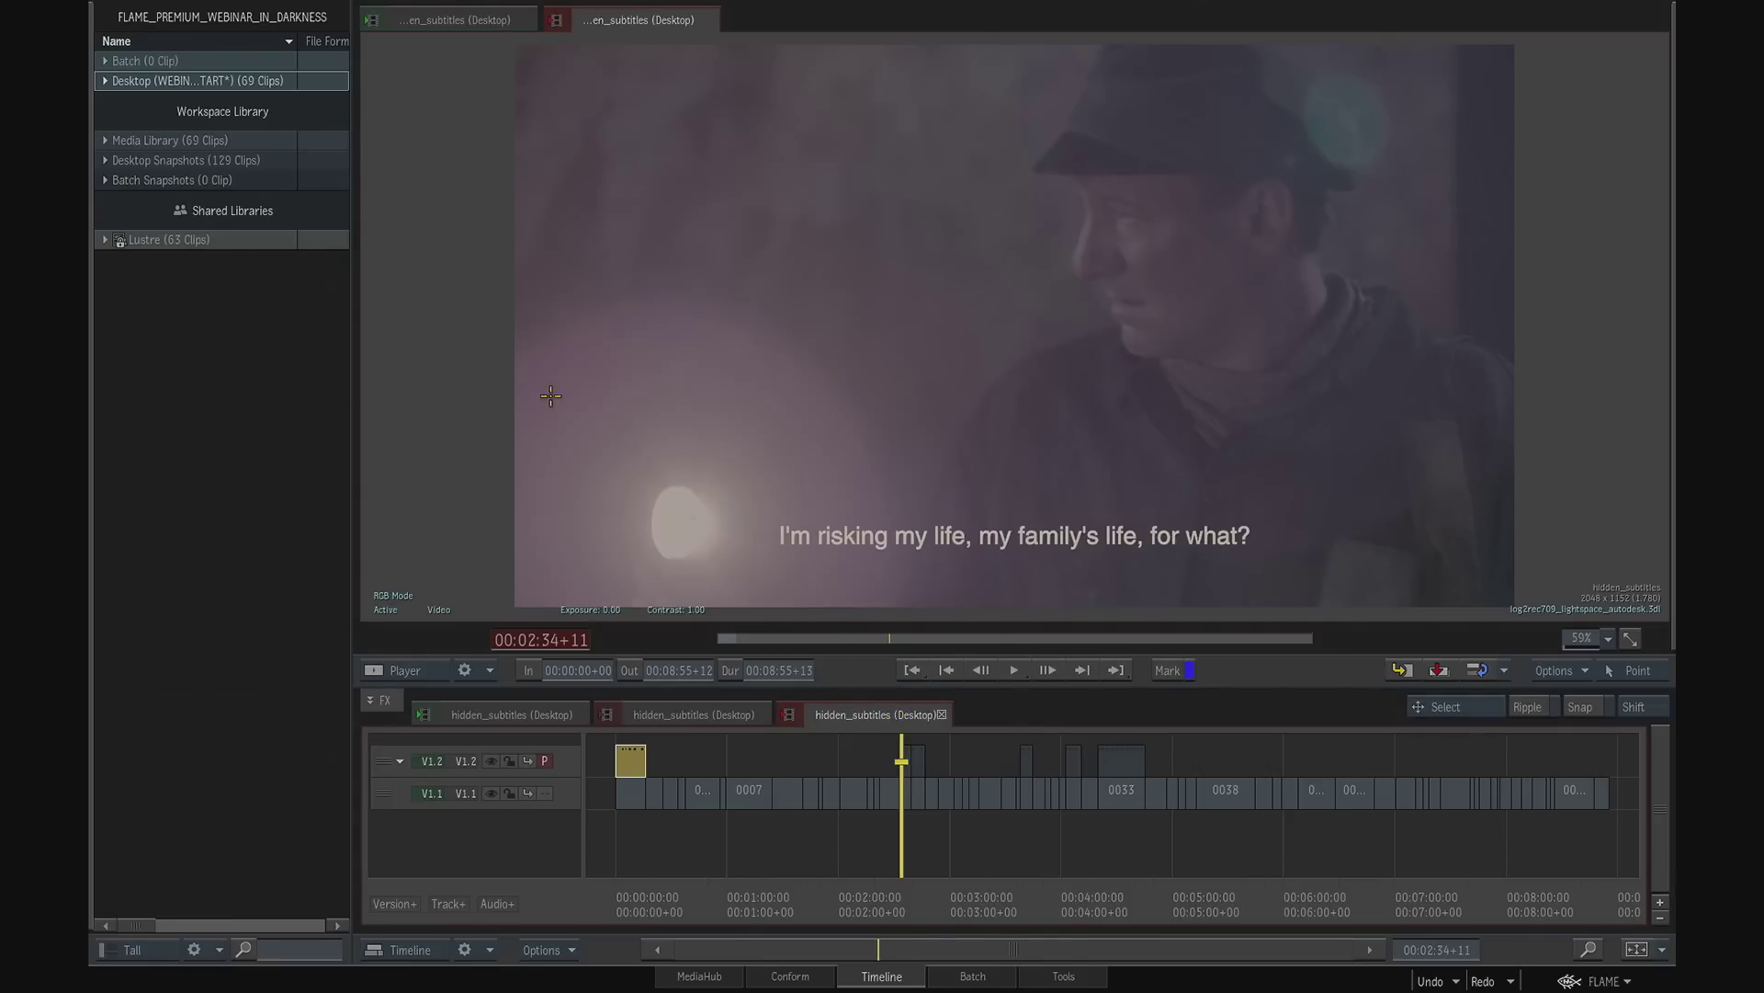
# - Rename the copied sequence in the desktop's untitled reel as graded_subtitles
pyautogui.click(104, 81)
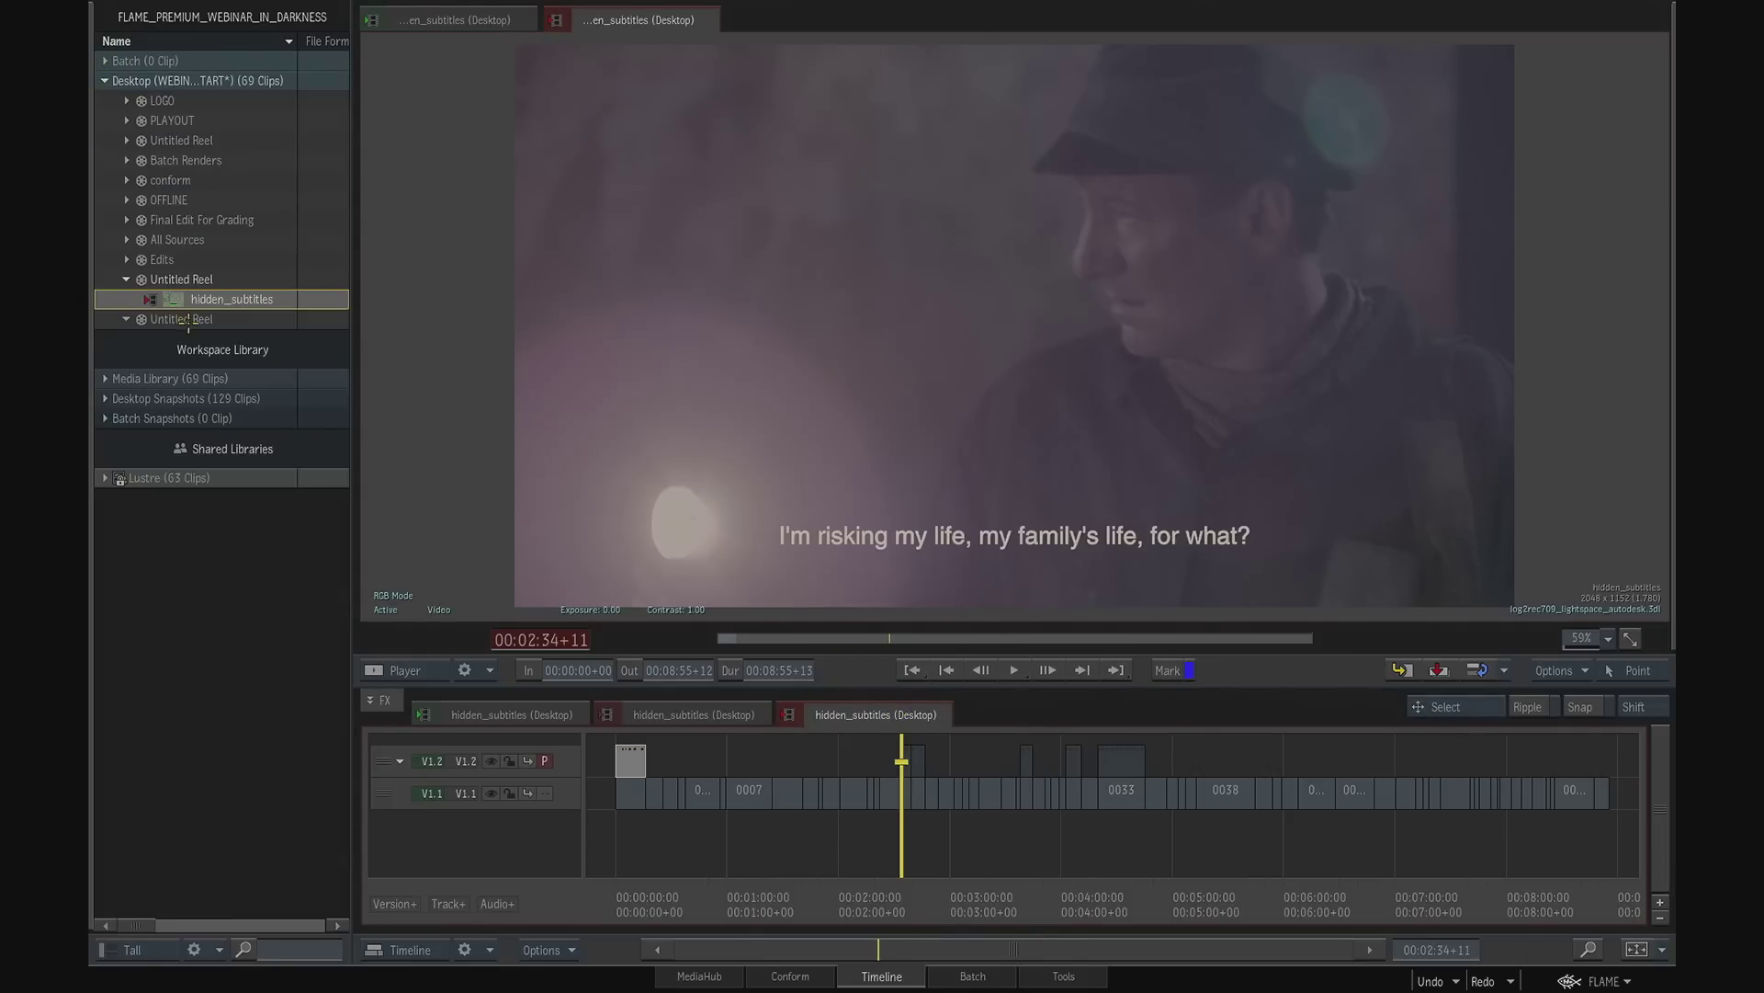
pyautogui.click(150, 297)
pyautogui.write('graded_subtitles')
pyautogui.press('Return')
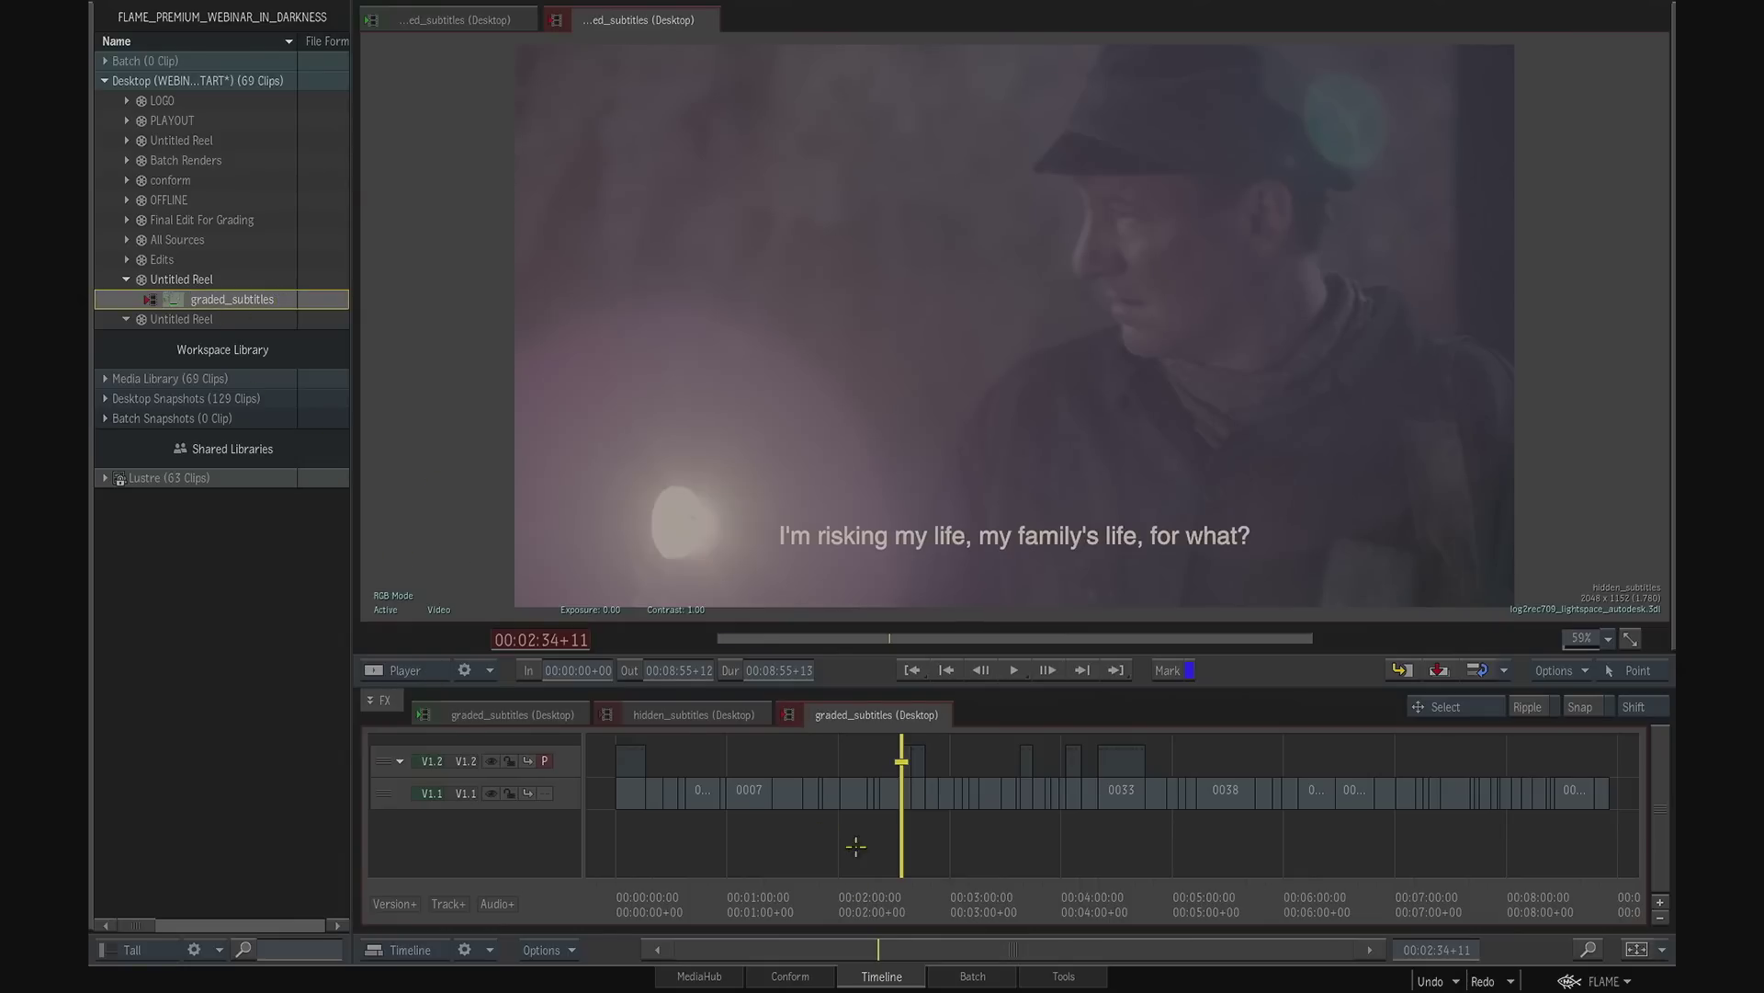
# - Duplicate all segments of picture track V1.1 onto a new track directly above it and scrub through the sequence
pyautogui.click(896, 901)
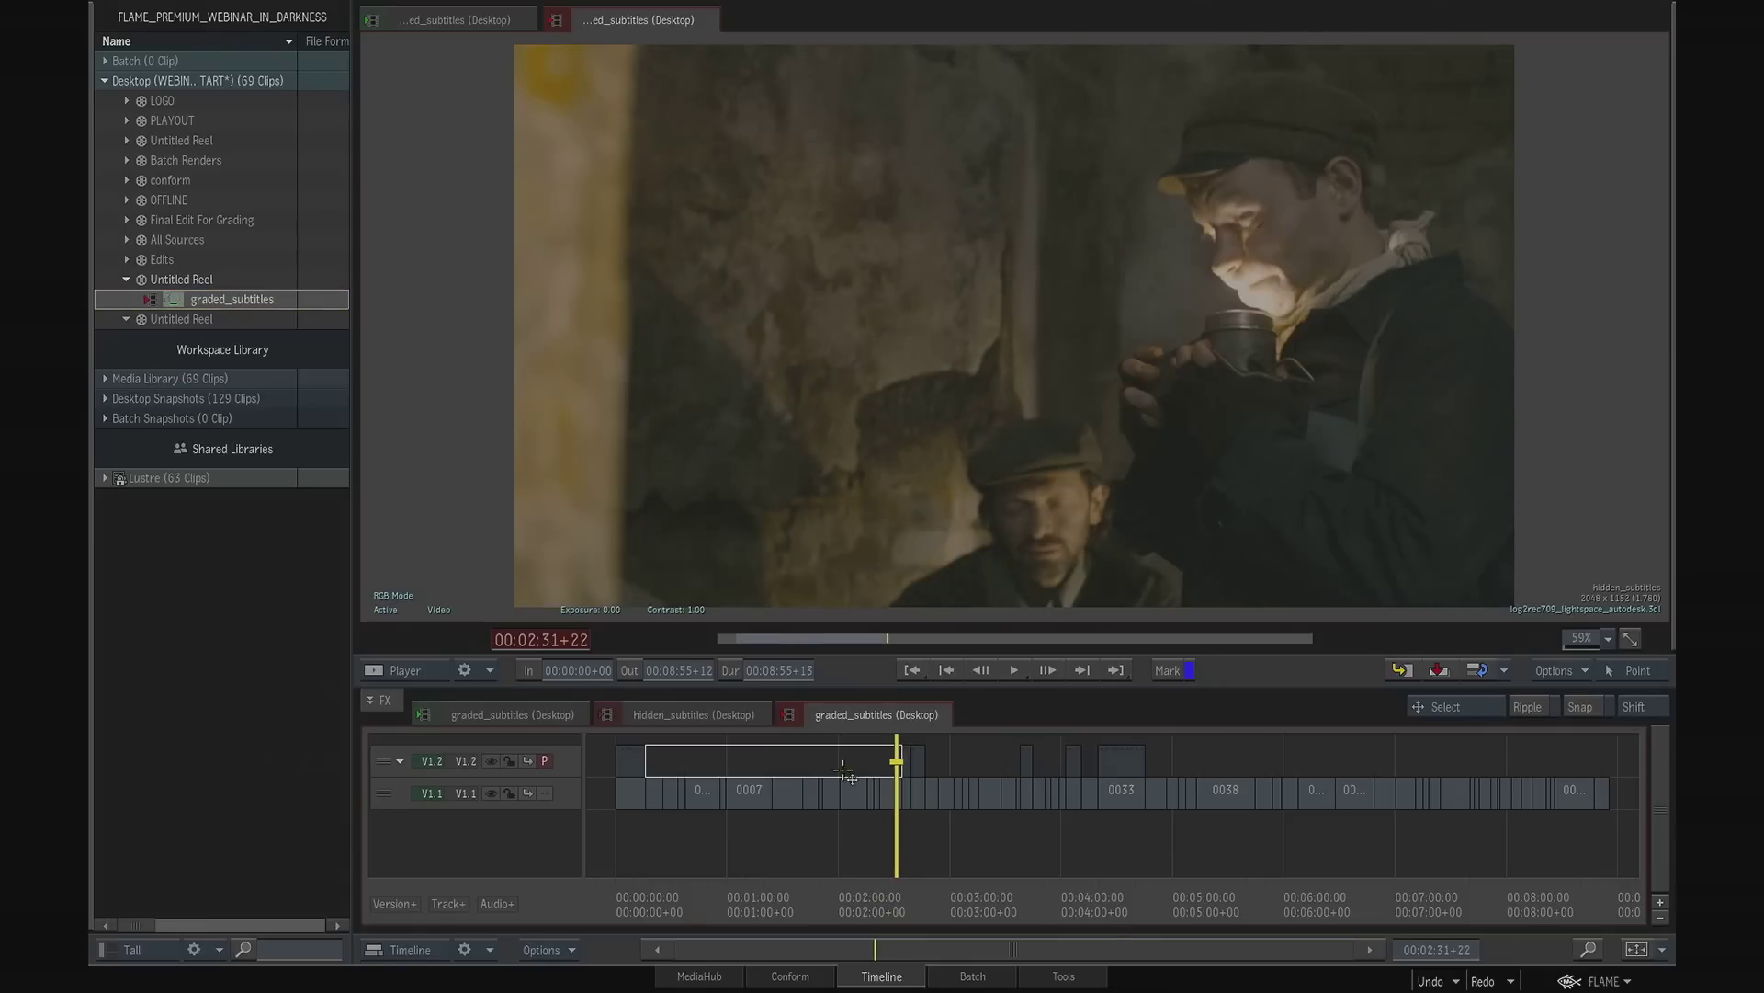
pyautogui.click(392, 801)
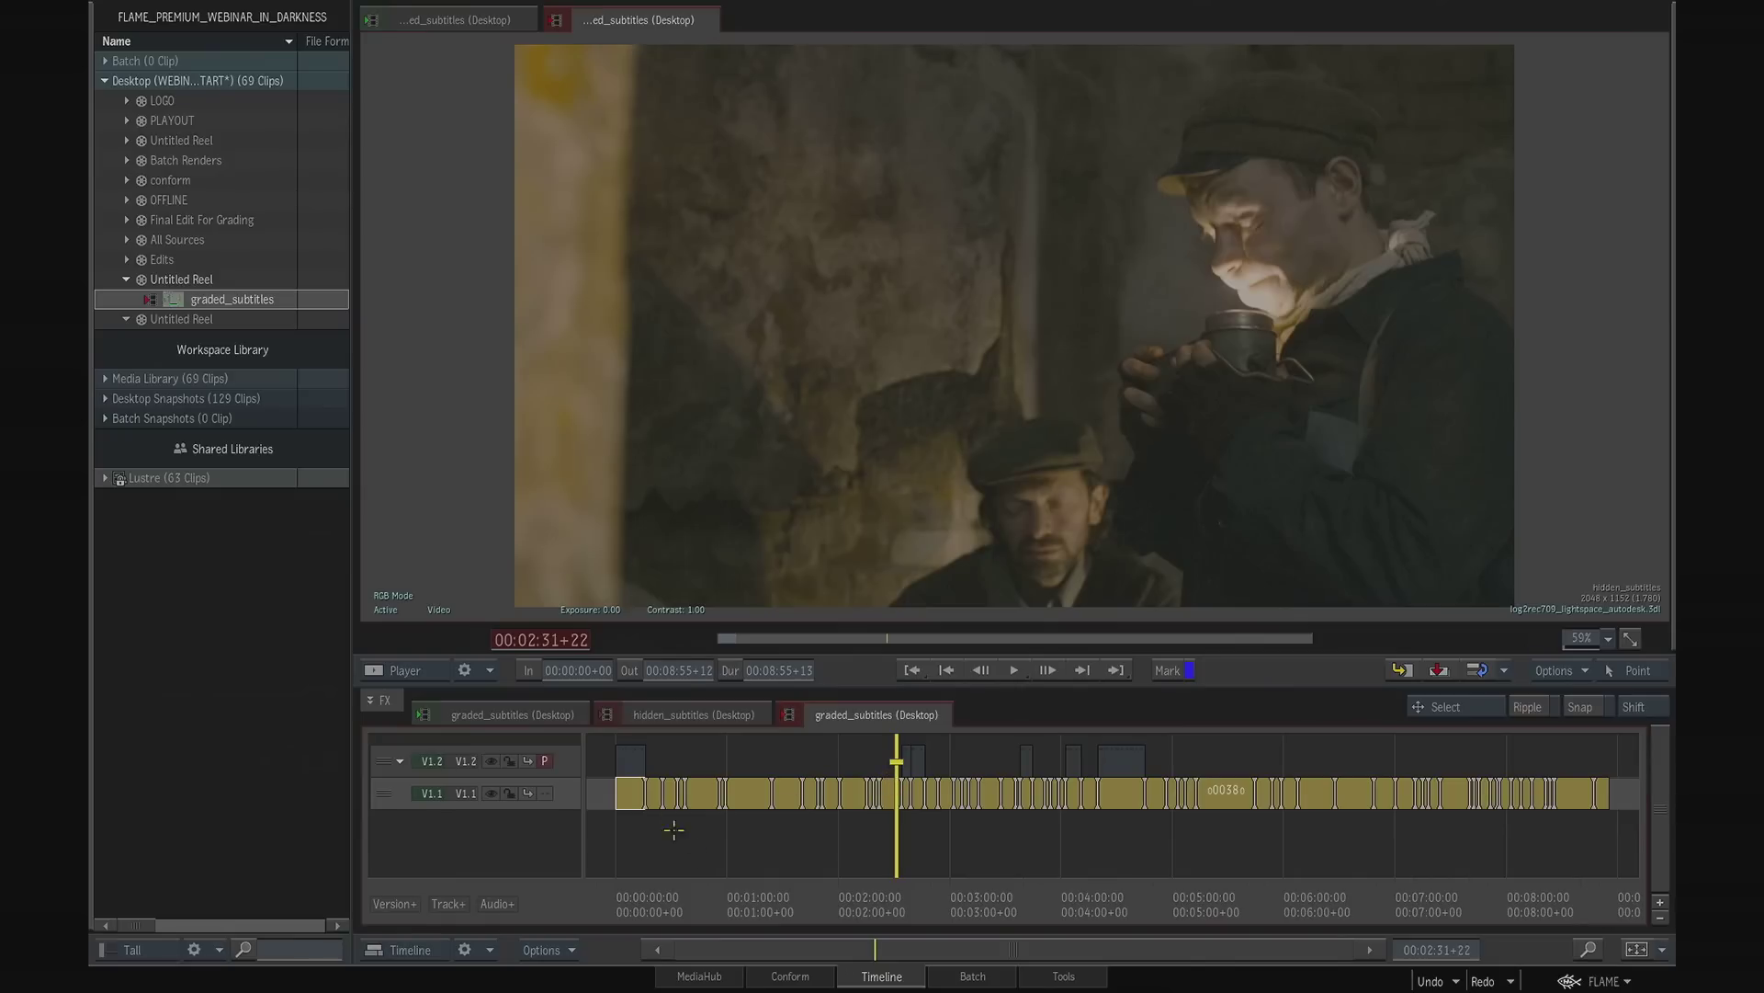
pyautogui.moveTo(390, 793); pyautogui.dragTo(395, 795)
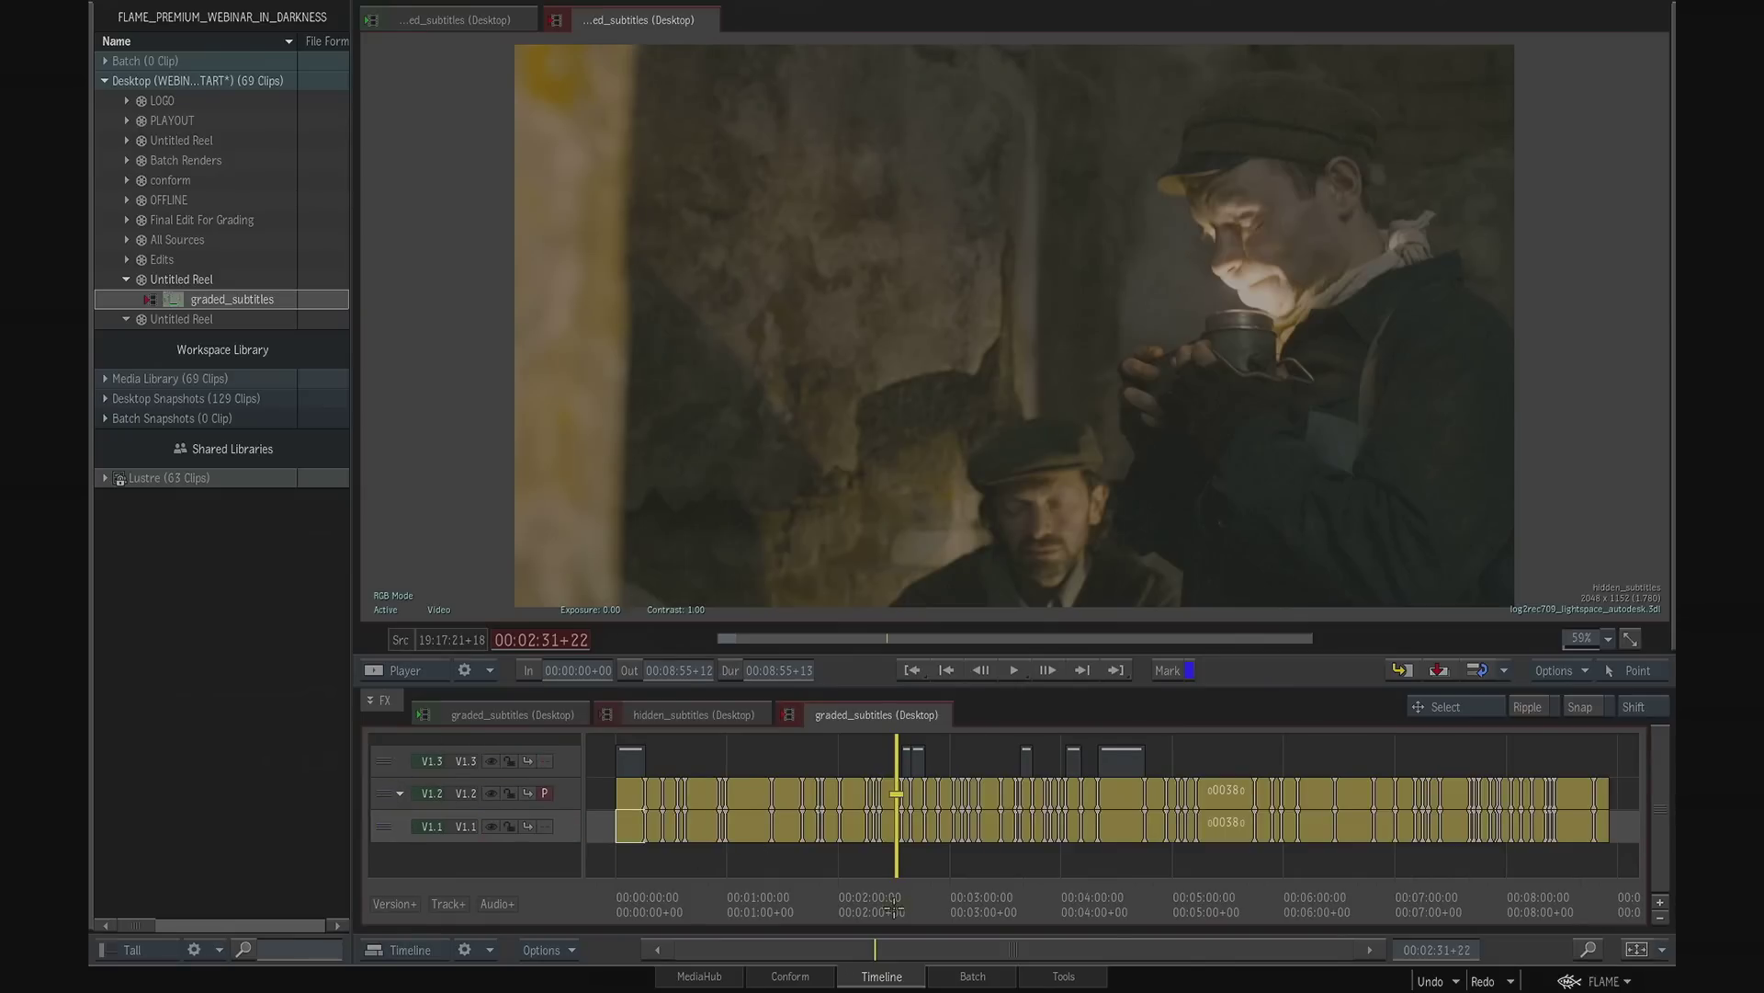
pyautogui.click(847, 898)
pyautogui.moveTo(847, 899)
pyautogui.mouseDown()
pyautogui.moveTo(772, 899)
pyautogui.moveTo(874, 897)
pyautogui.mouseUp()
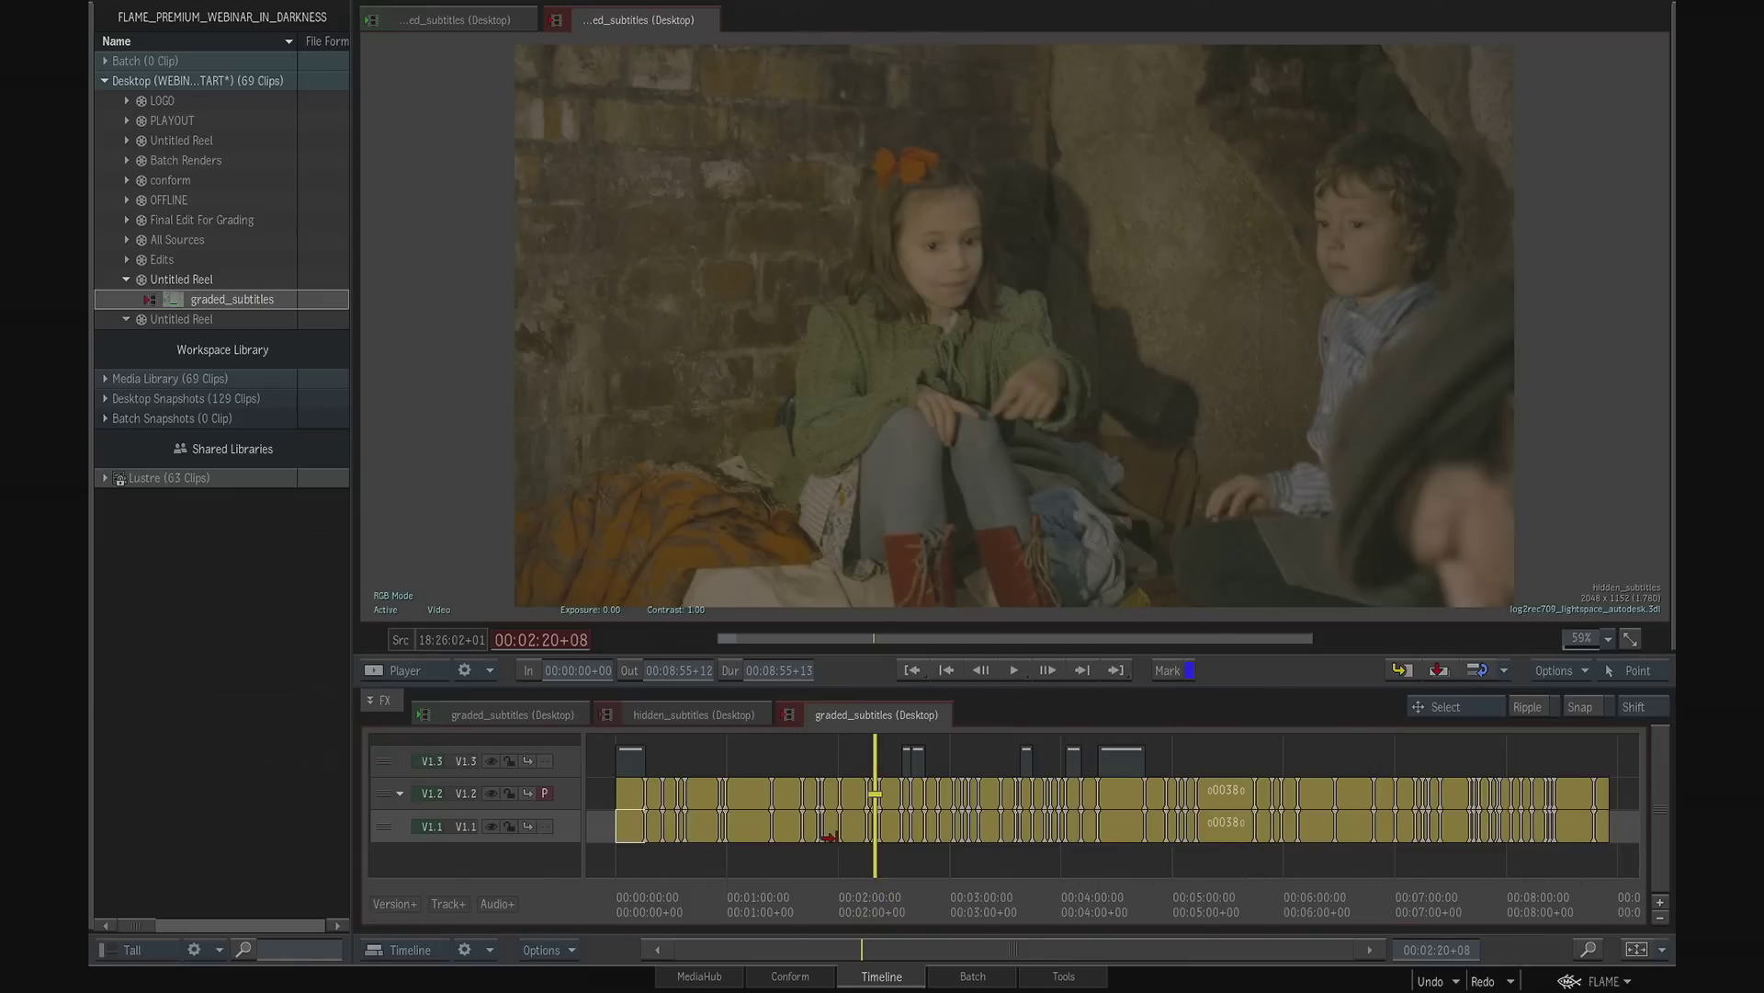
# - Unlink the media from all segments on track V1.2 of graded_subtitles and check the track around one minute in
pyautogui.click(390, 795)
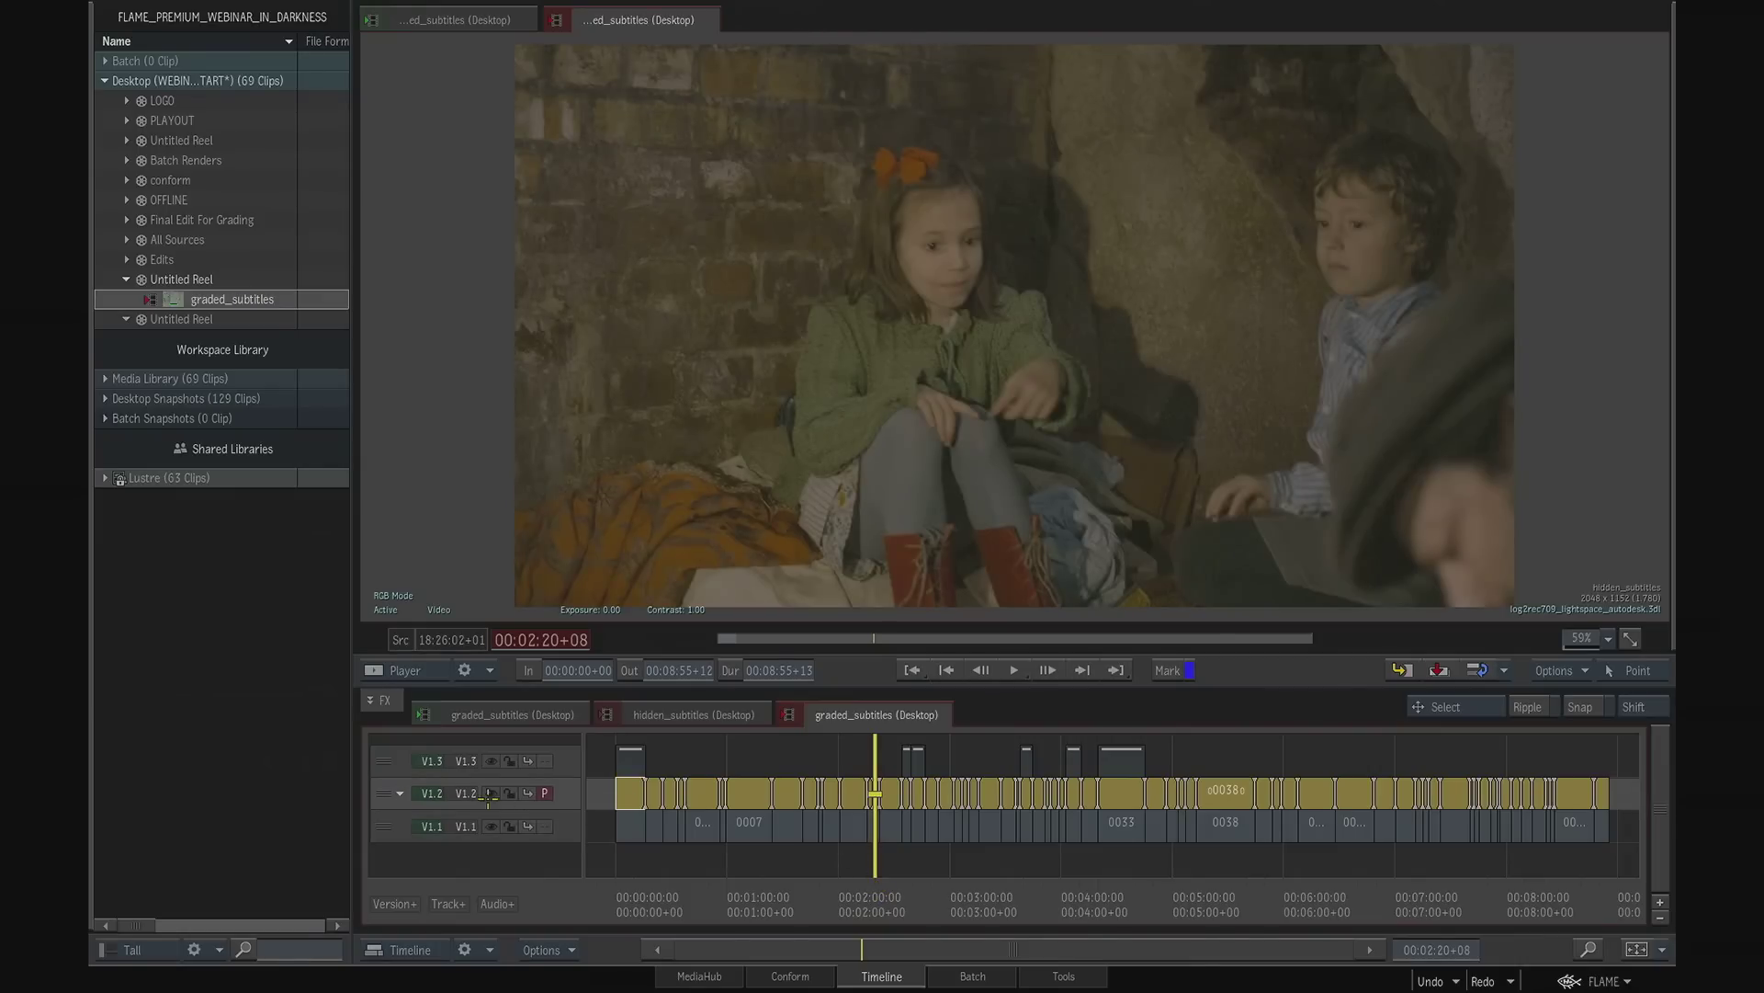
pyautogui.click(489, 952)
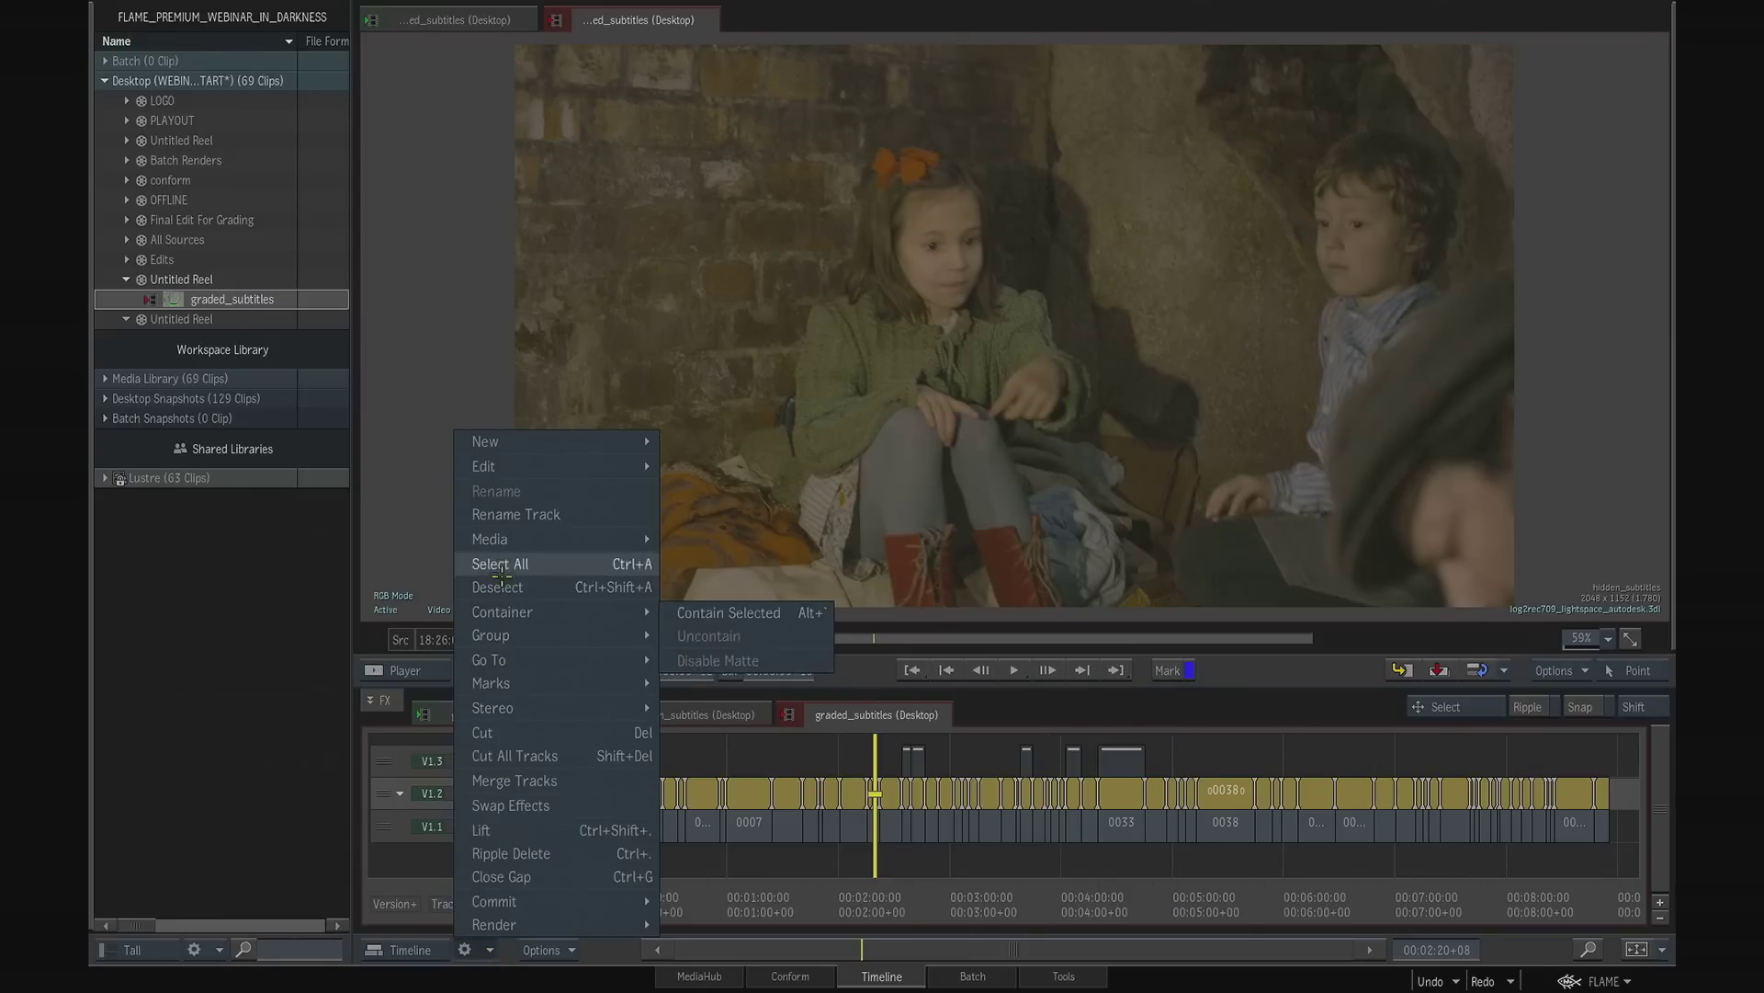
pyautogui.moveTo(552, 539)
pyautogui.click(700, 540)
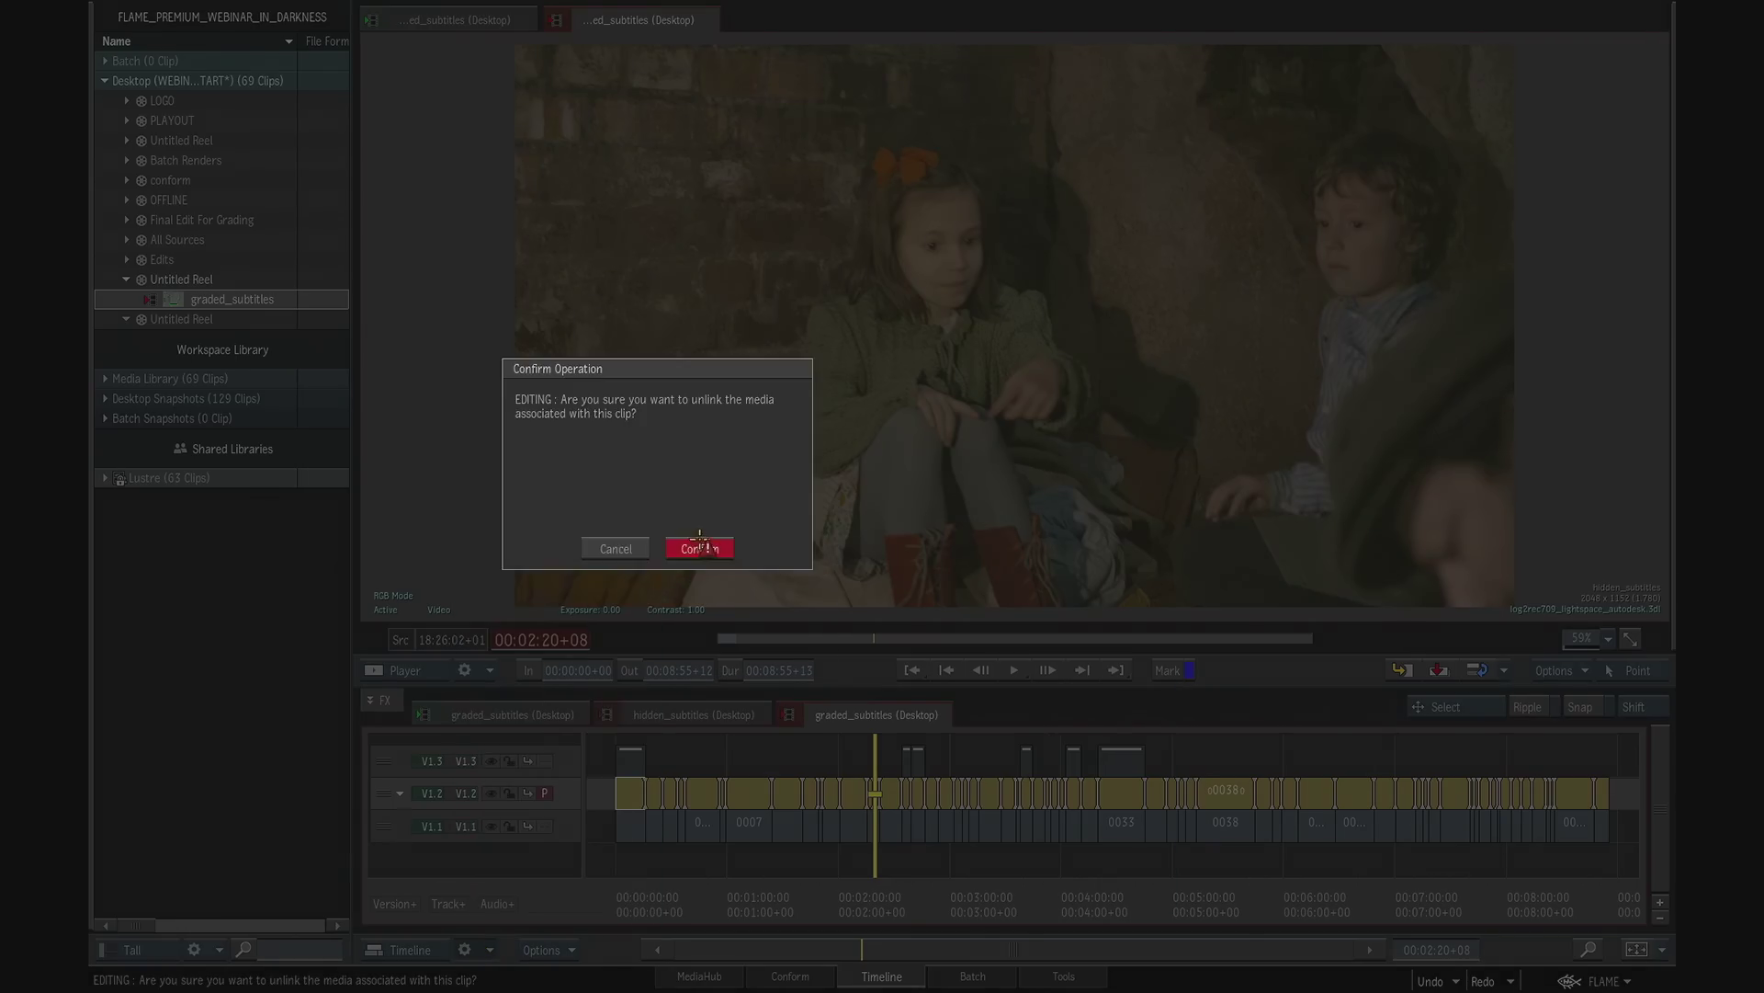
pyautogui.click(700, 546)
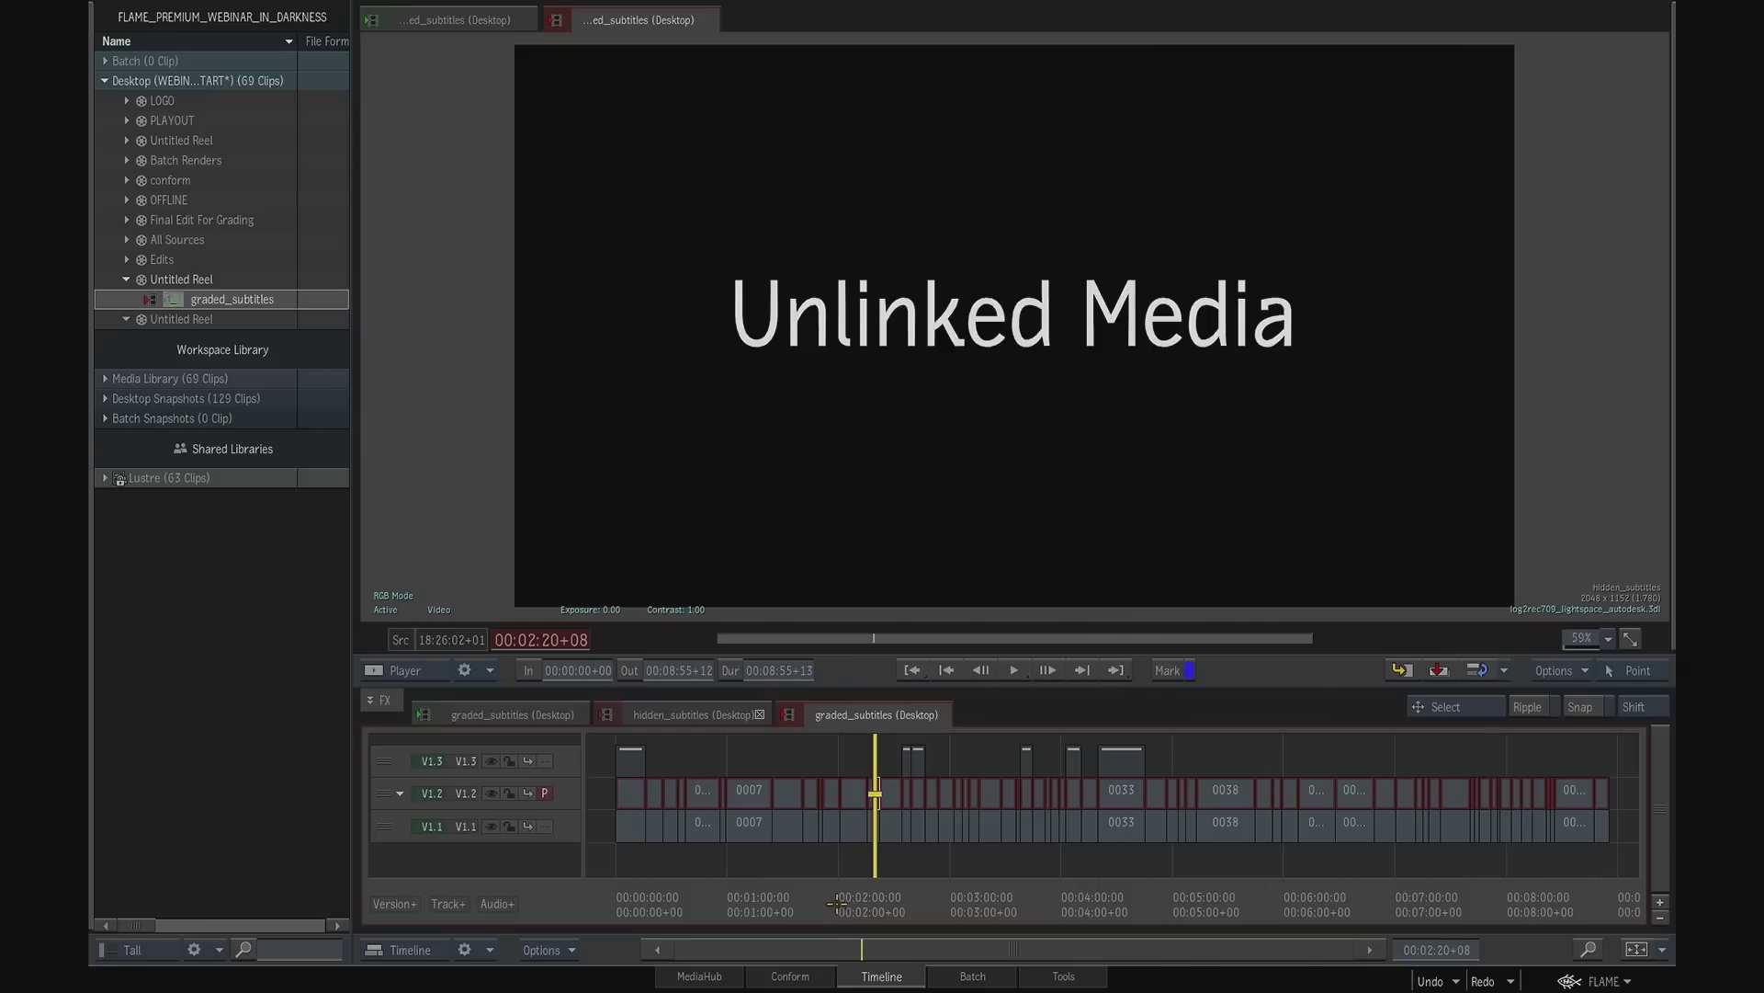
pyautogui.click(746, 869)
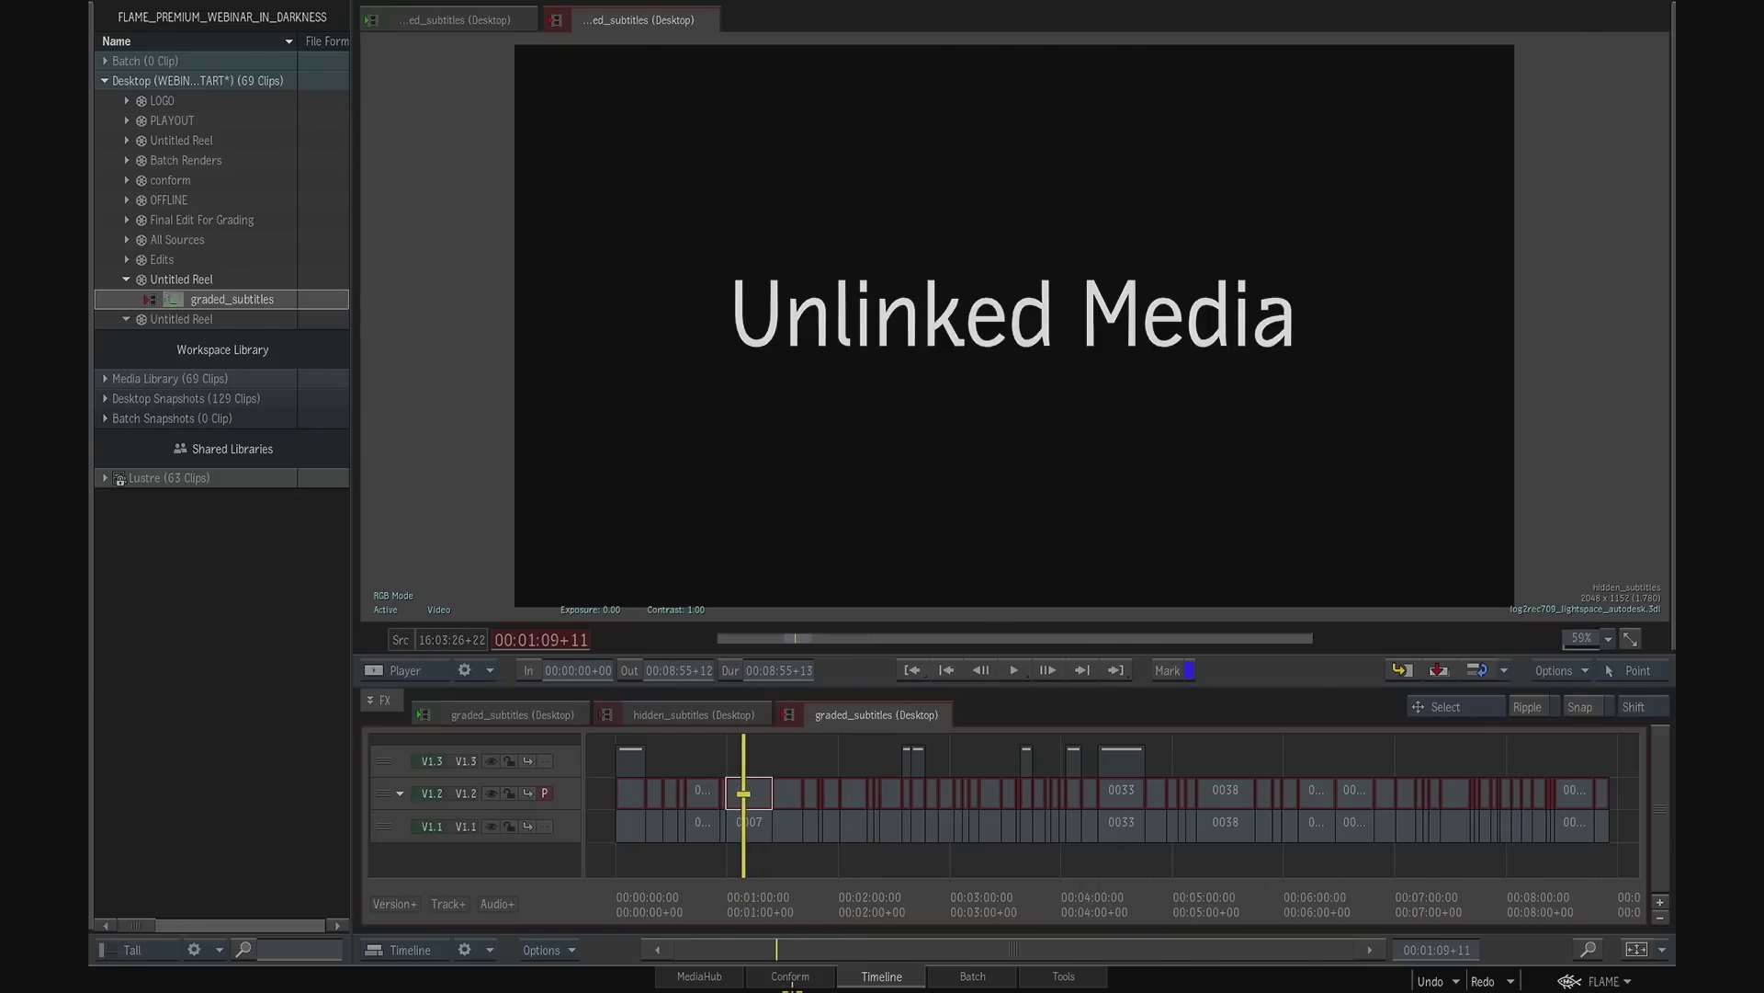
# - Switch to conforming and set the Default Folder of the shared Lustre library as the conform search location
pyautogui.click(790, 976)
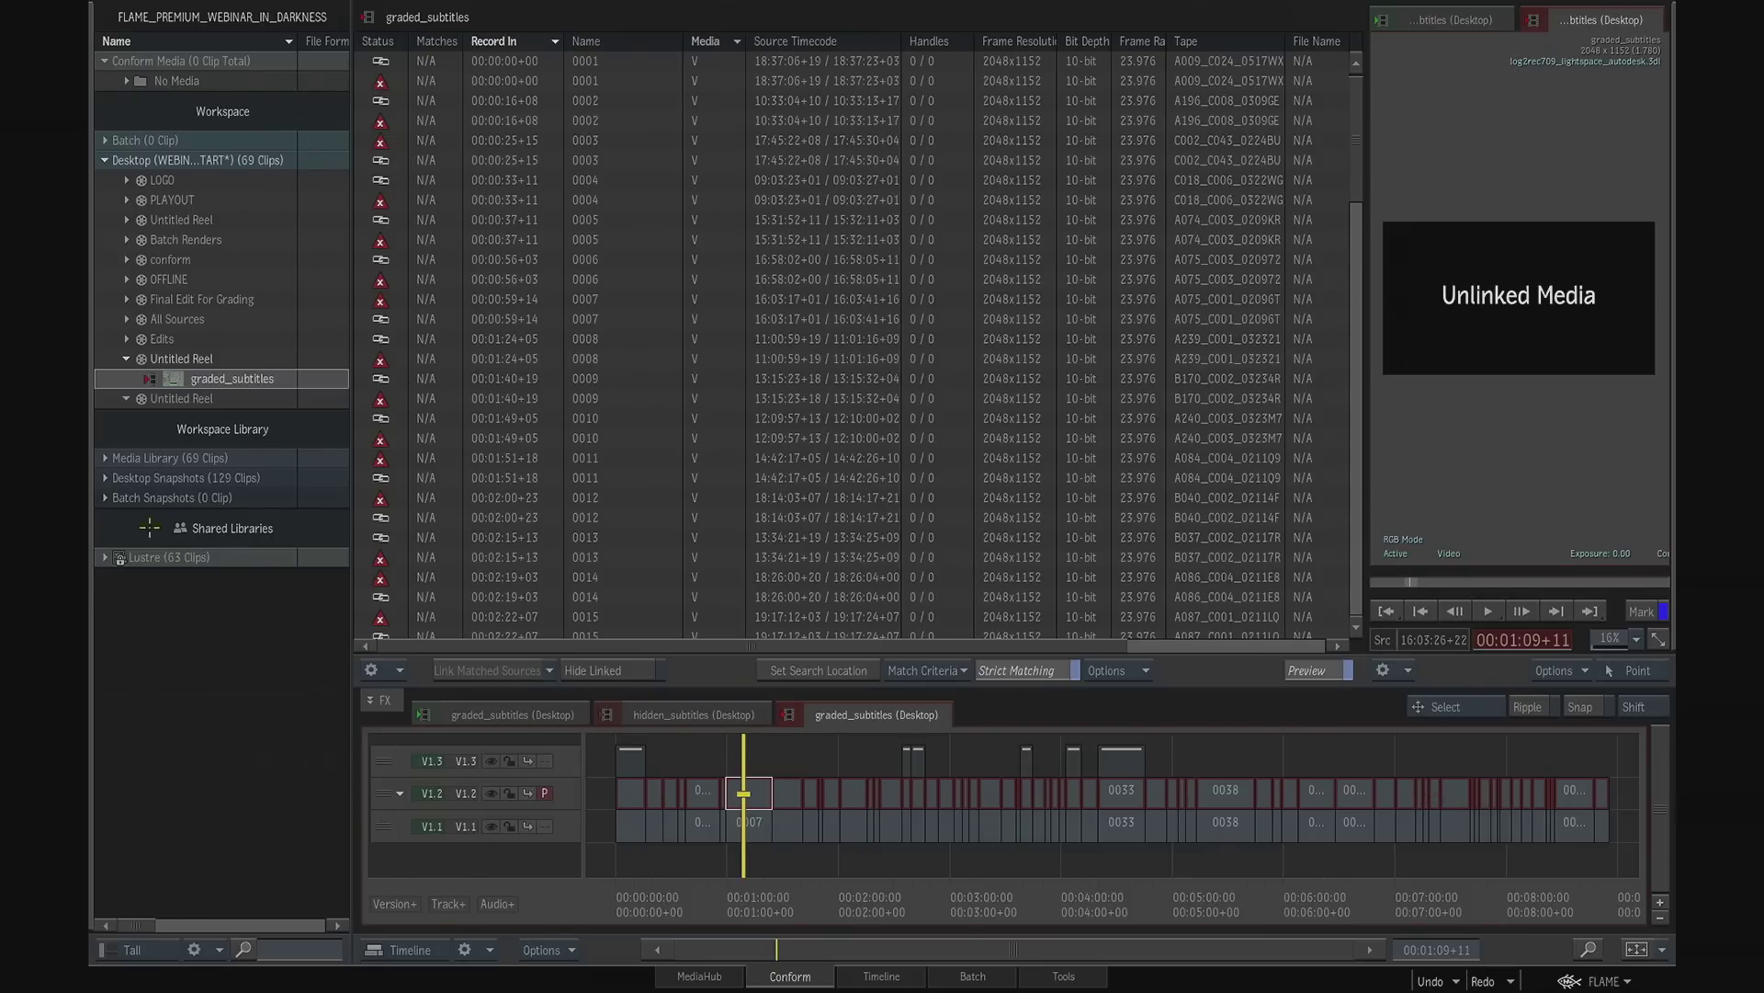
pyautogui.click(108, 559)
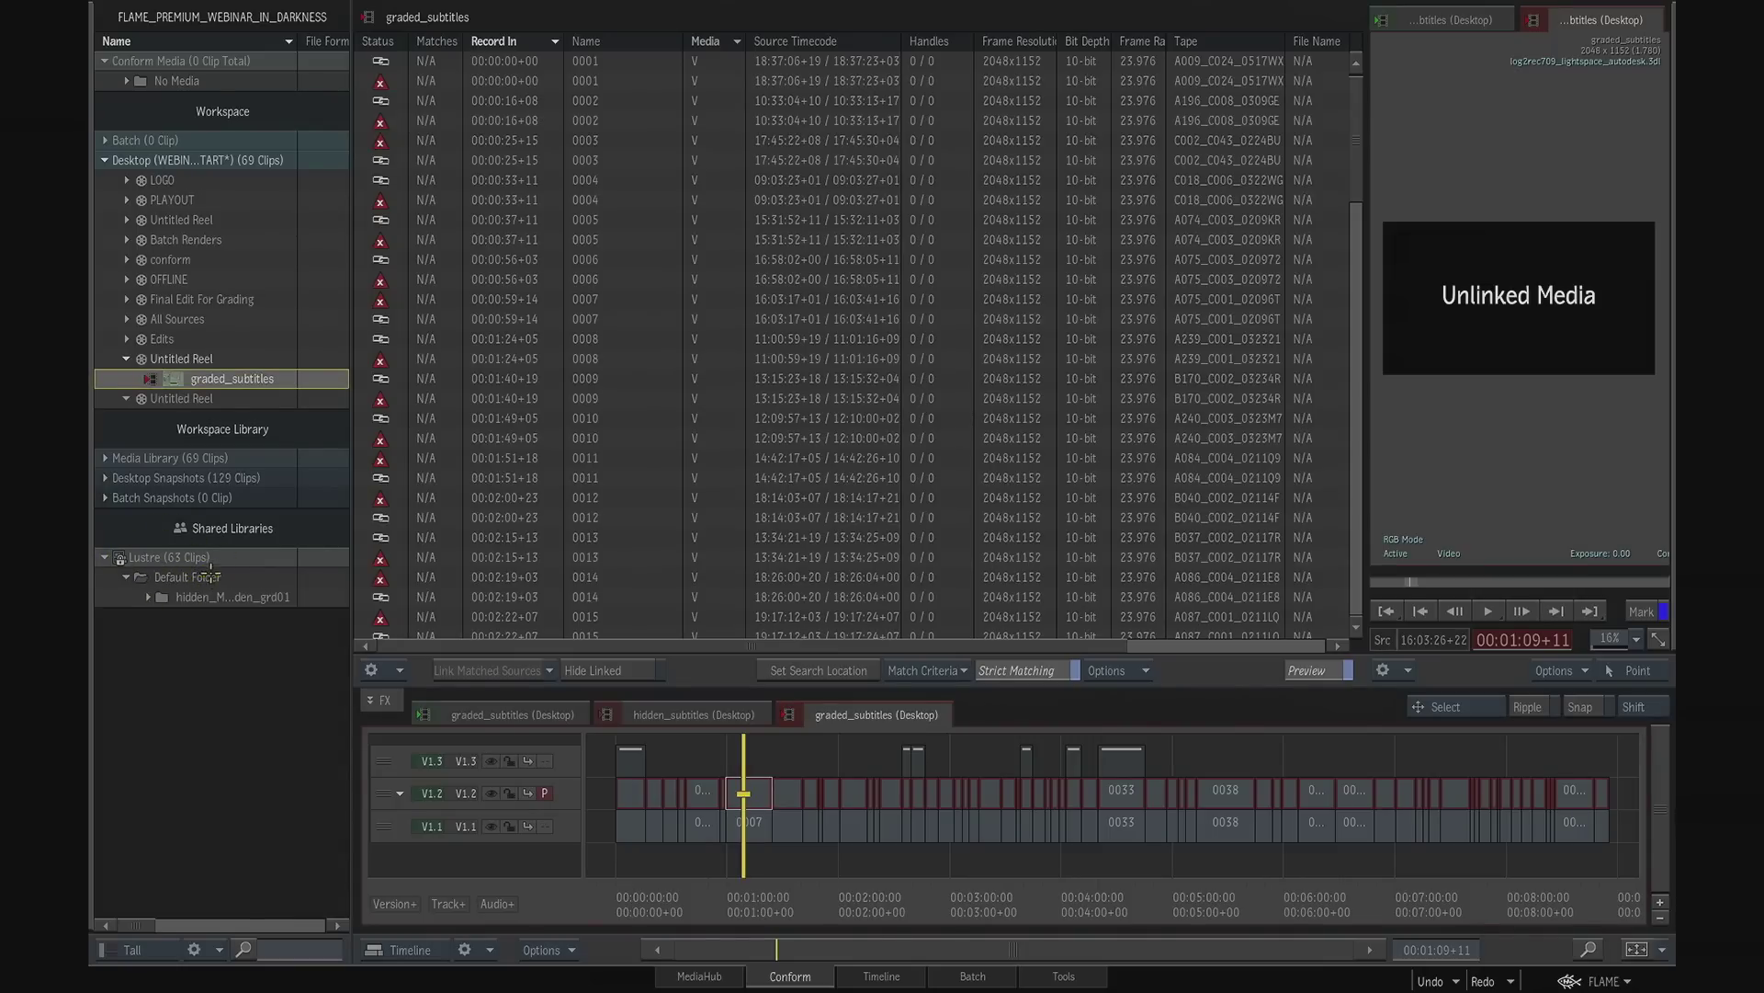
pyautogui.click(146, 598)
pyautogui.moveTo(333, 426)
pyautogui.mouseDown()
pyautogui.moveTo(340, 705)
pyautogui.moveTo(347, 457)
pyautogui.mouseUp()
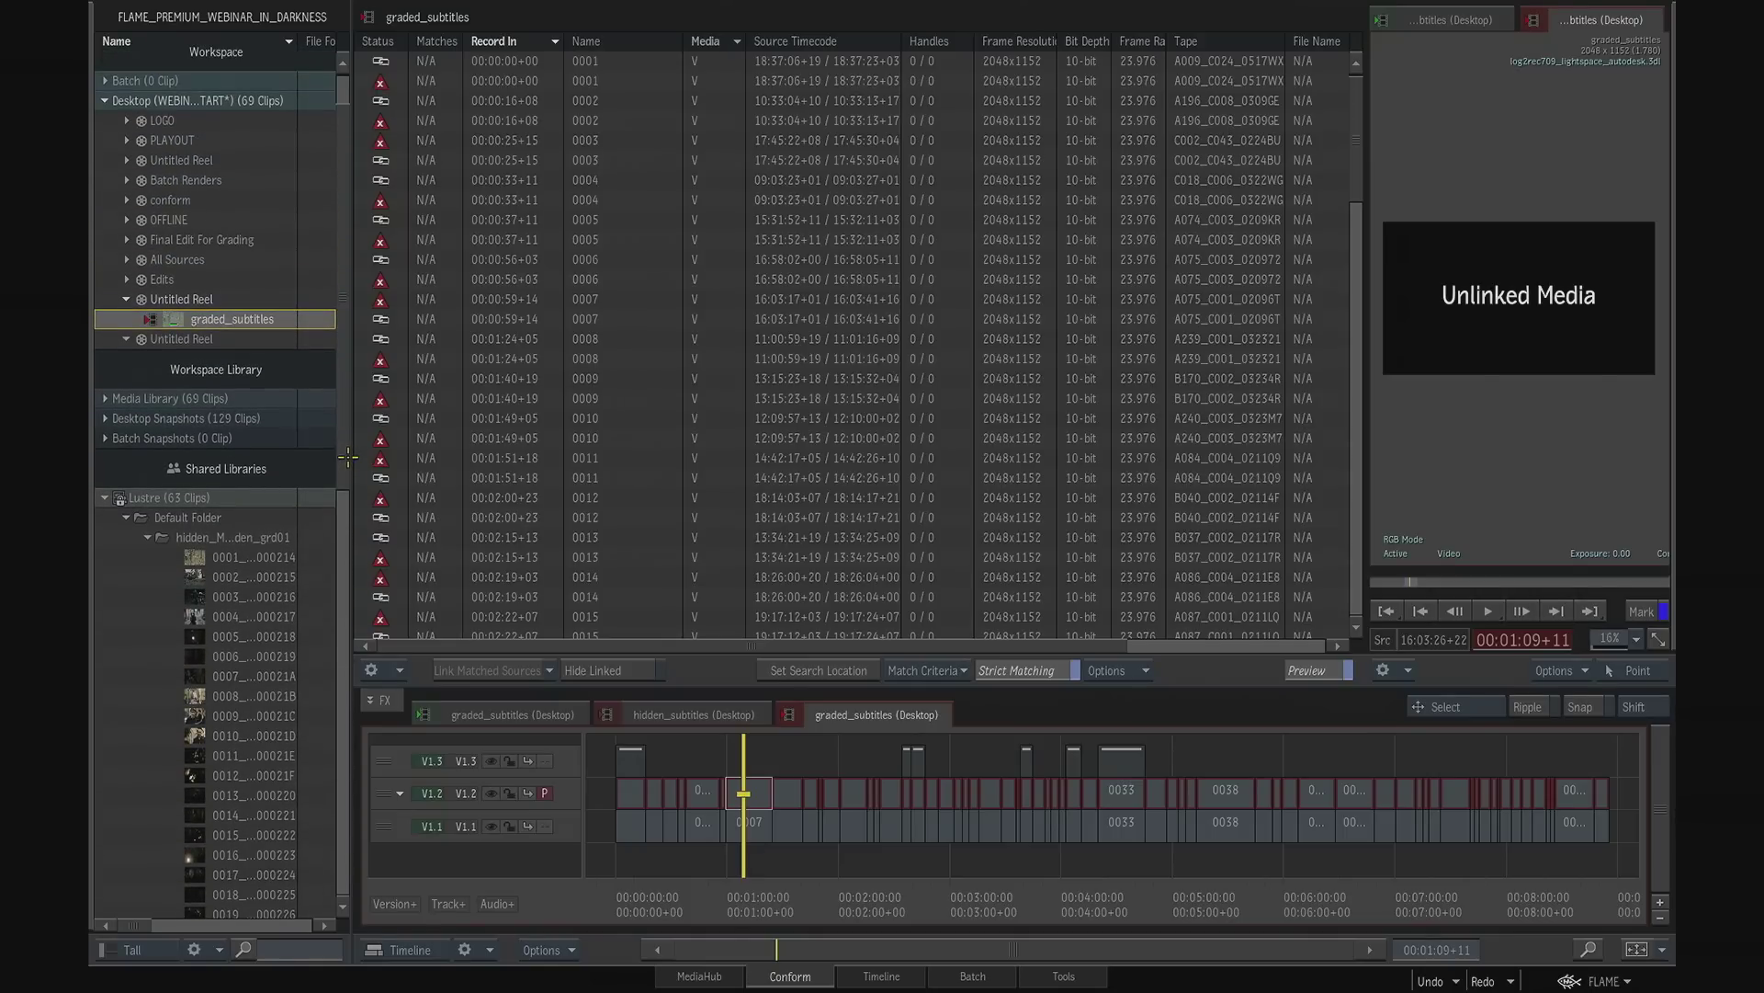
pyautogui.rightClick(181, 517)
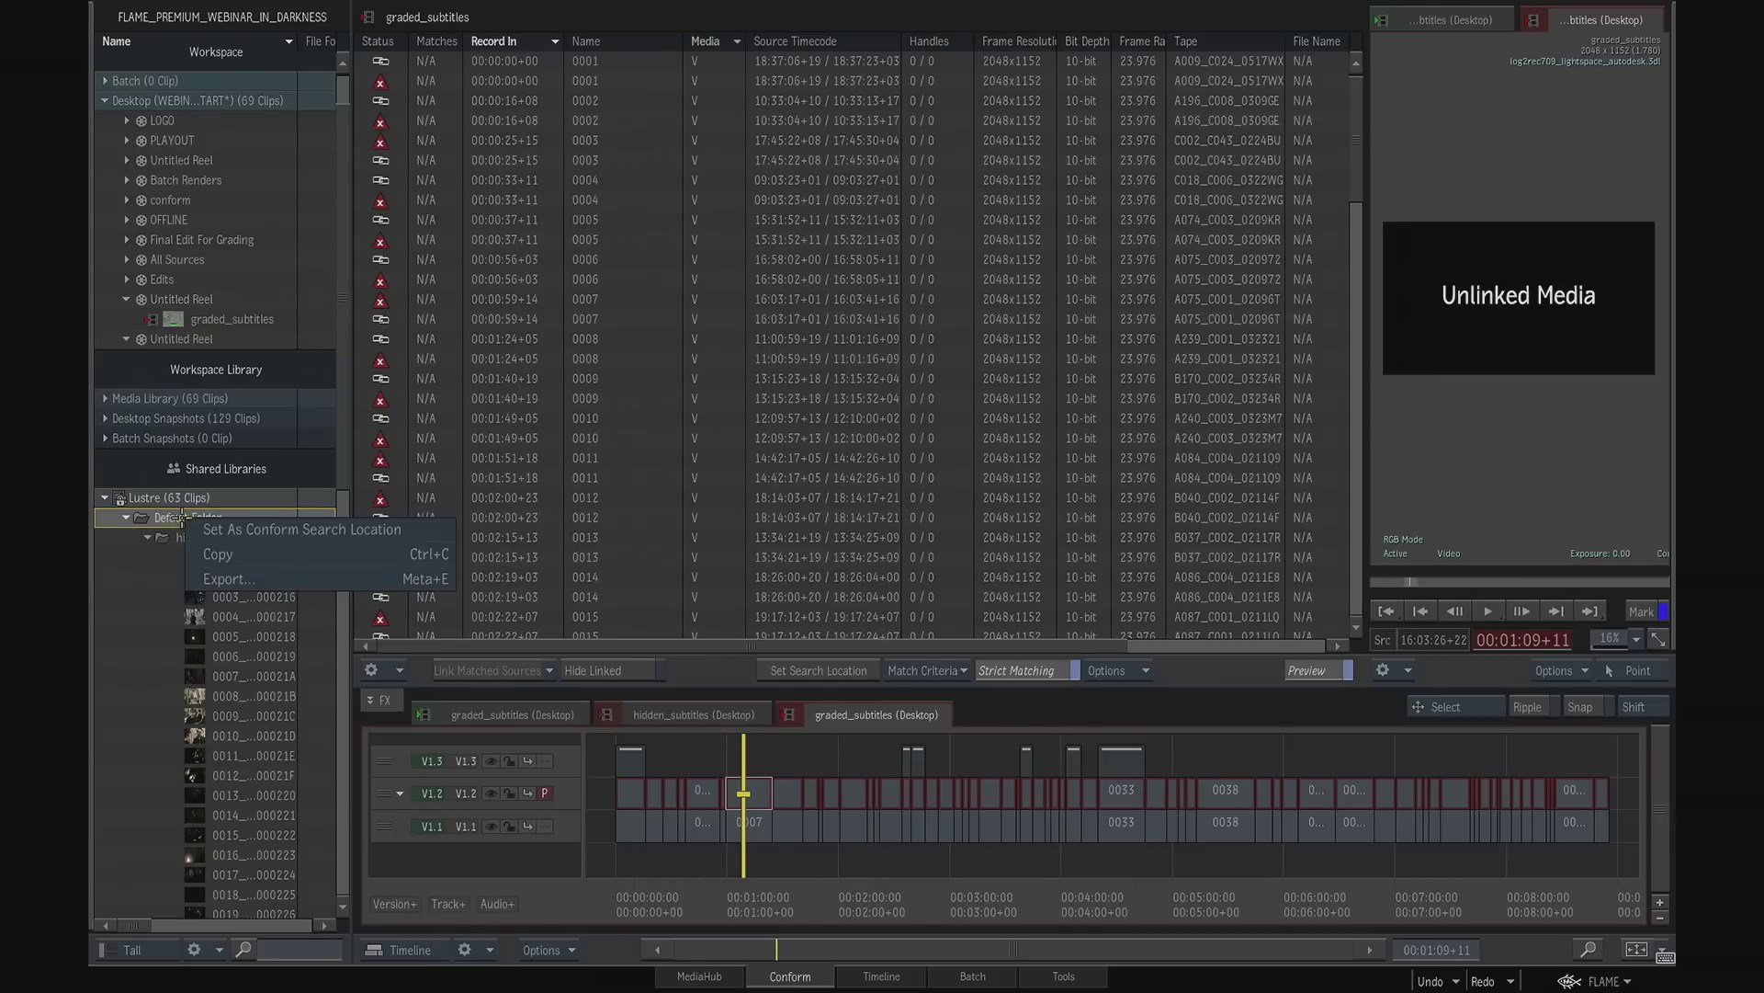
pyautogui.click(268, 529)
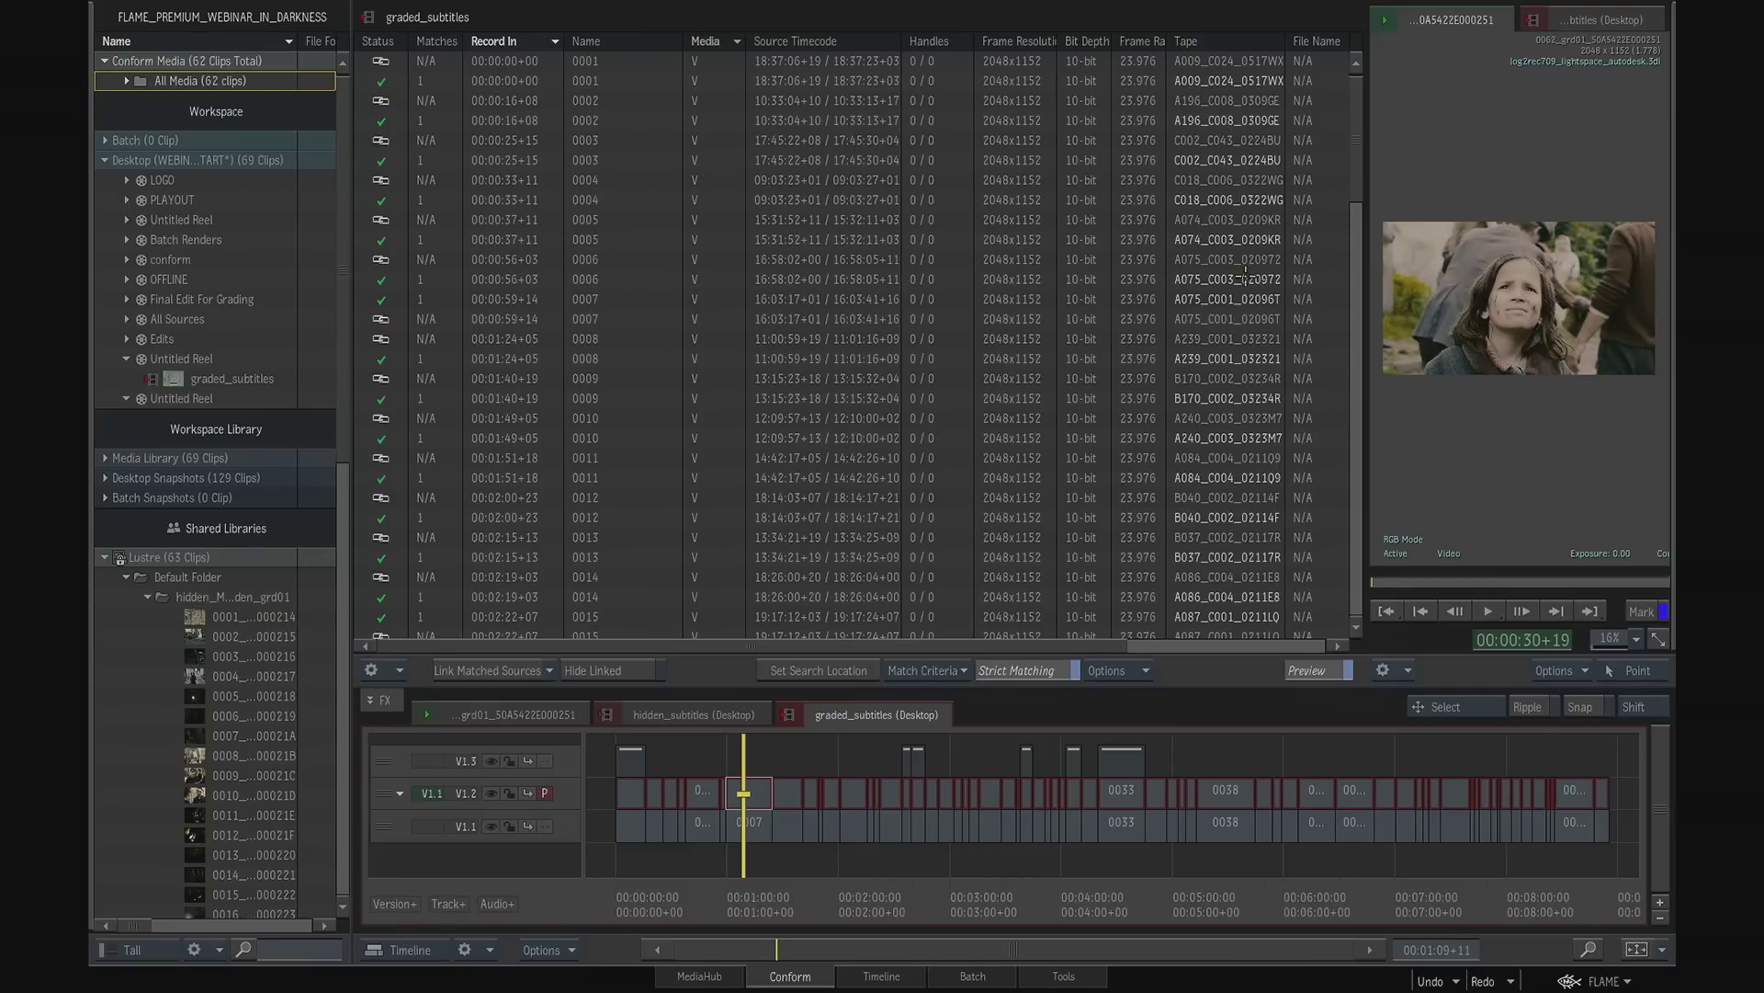
# - Add Source Timecode to Tape as a match criterion and review the matches in the conform list
pyautogui.moveTo(1362, 172); pyautogui.dragTo(1355, 426)
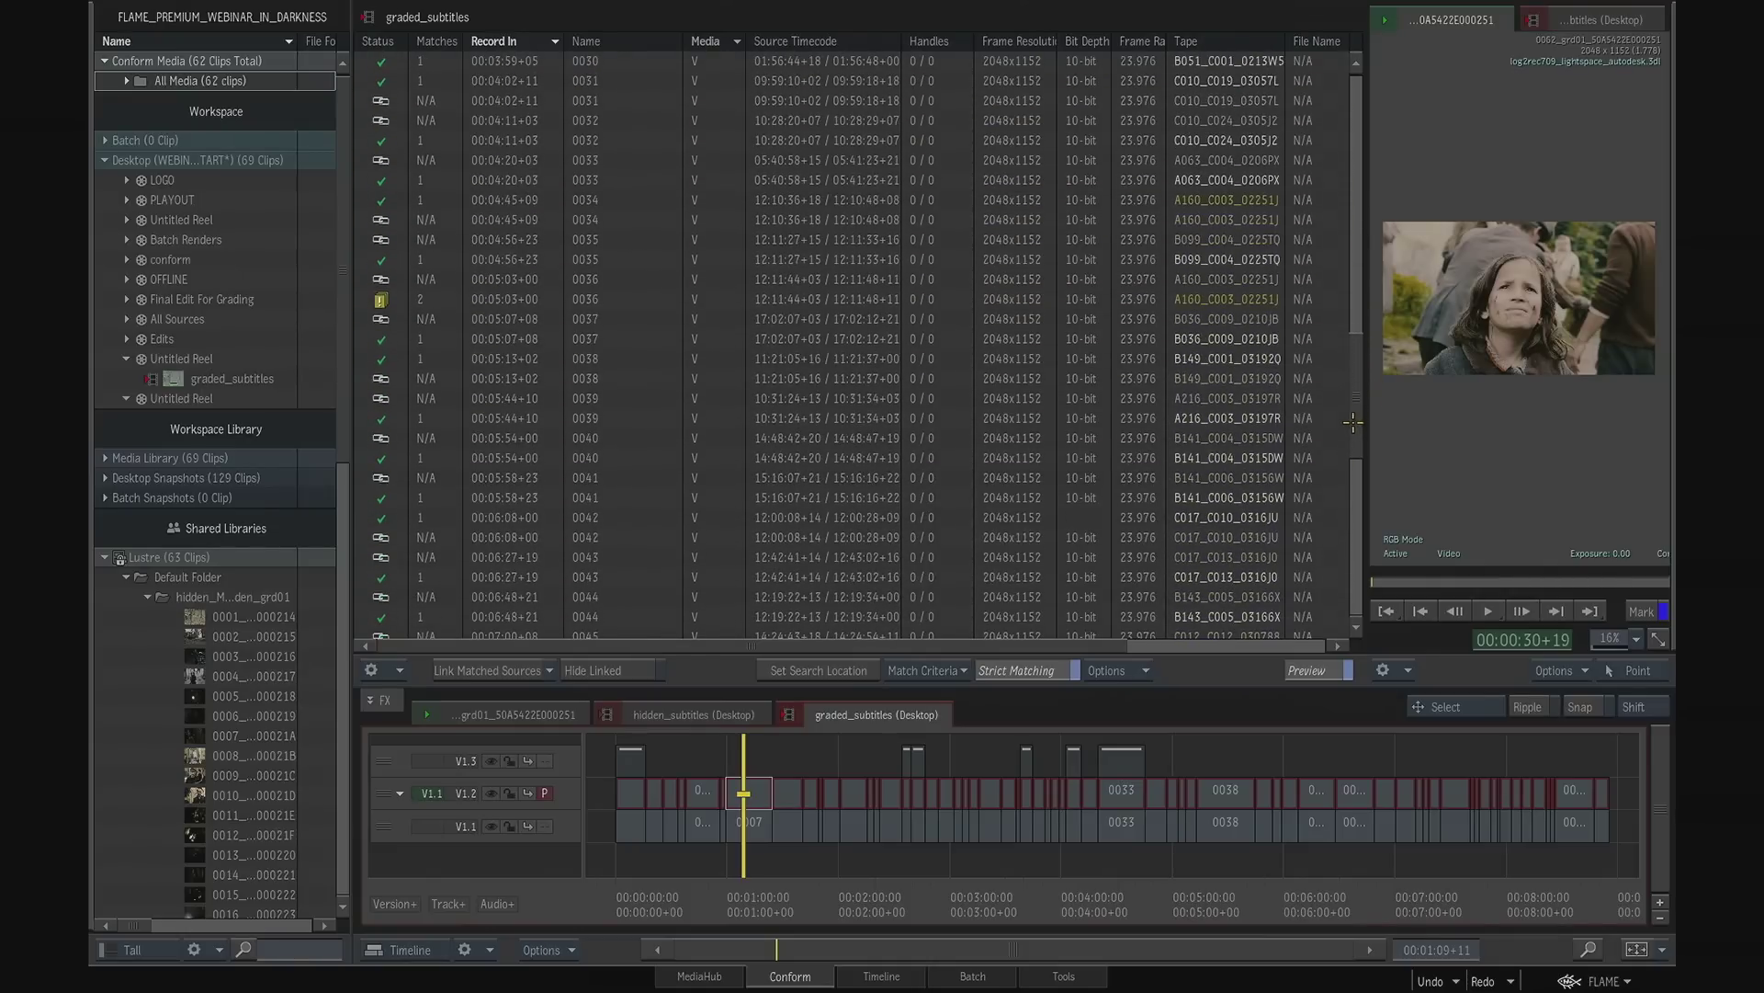
pyautogui.click(952, 672)
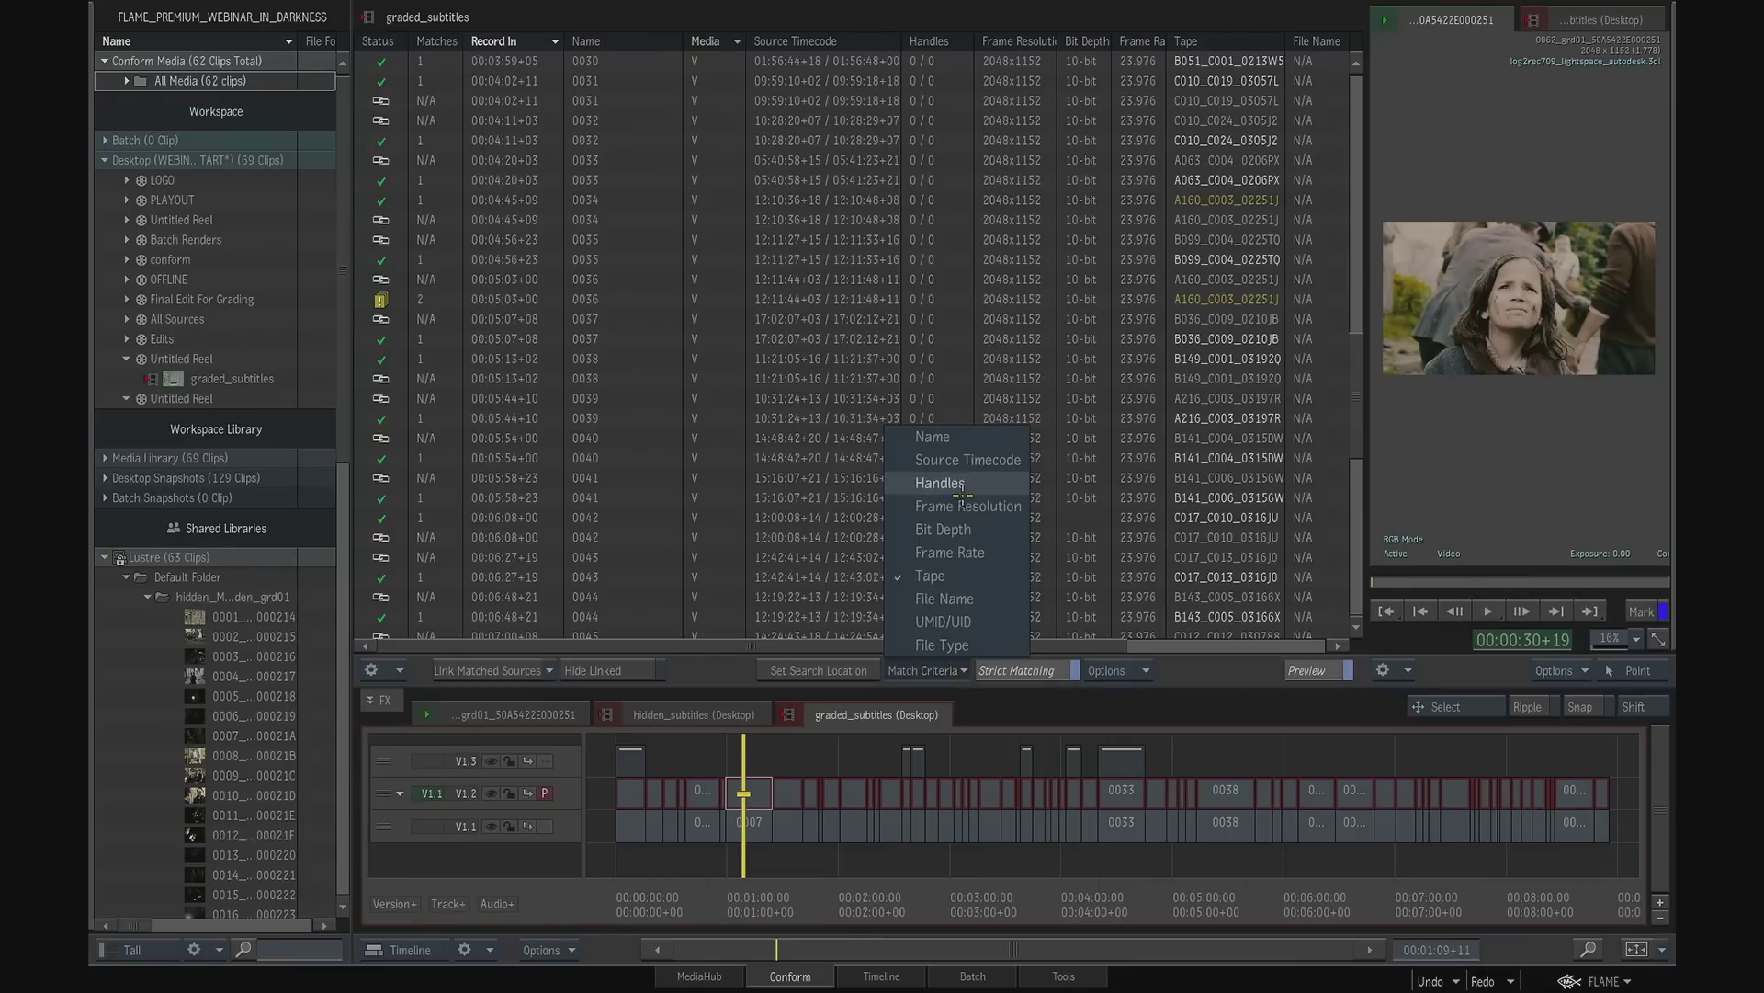
pyautogui.click(960, 461)
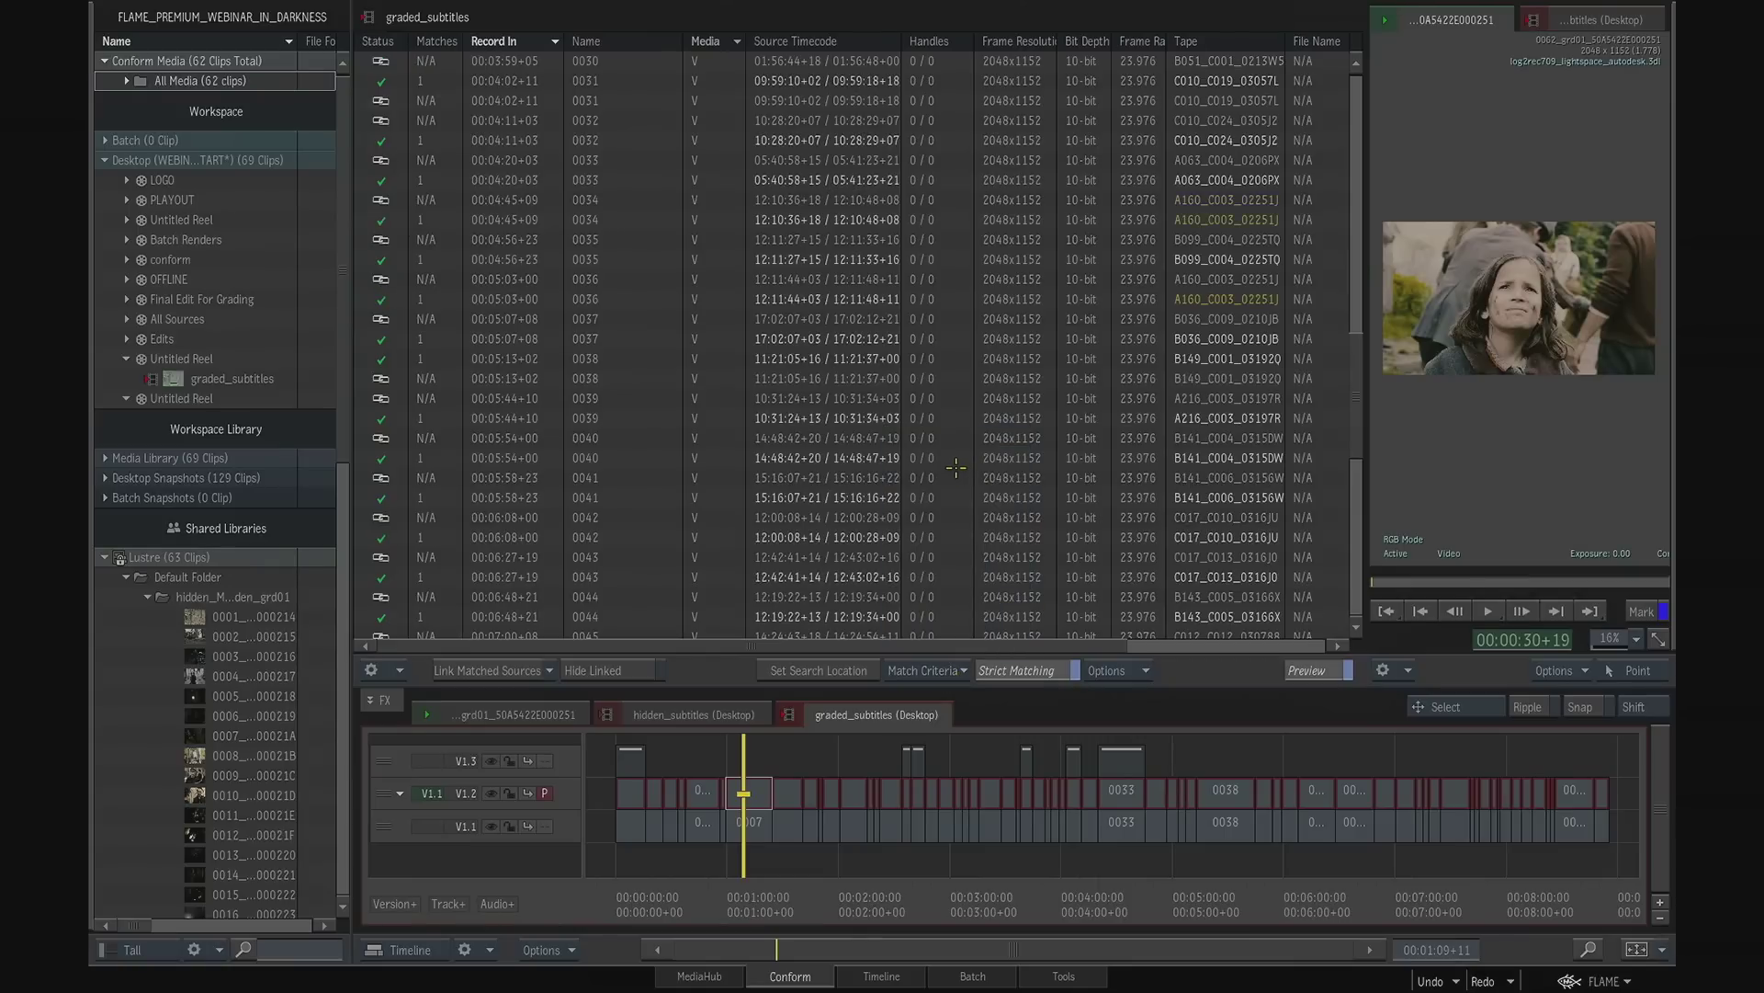
pyautogui.click(947, 672)
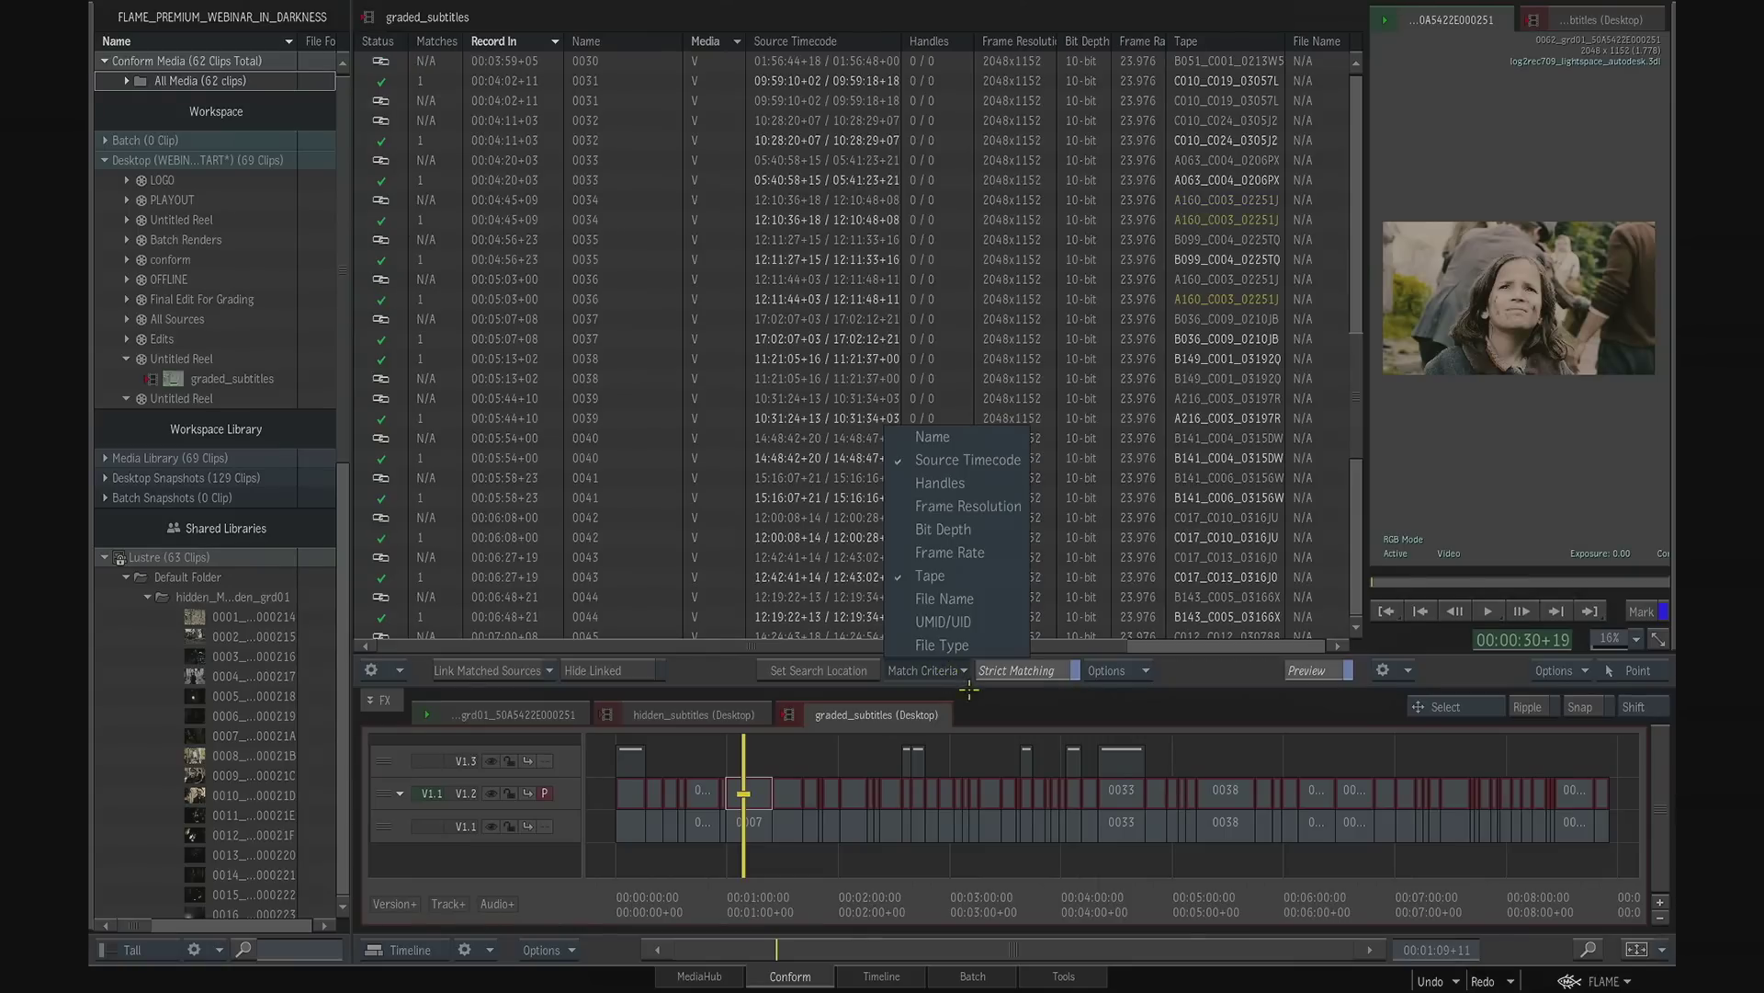
pyautogui.moveTo(1360, 388); pyautogui.dragTo(1357, 92)
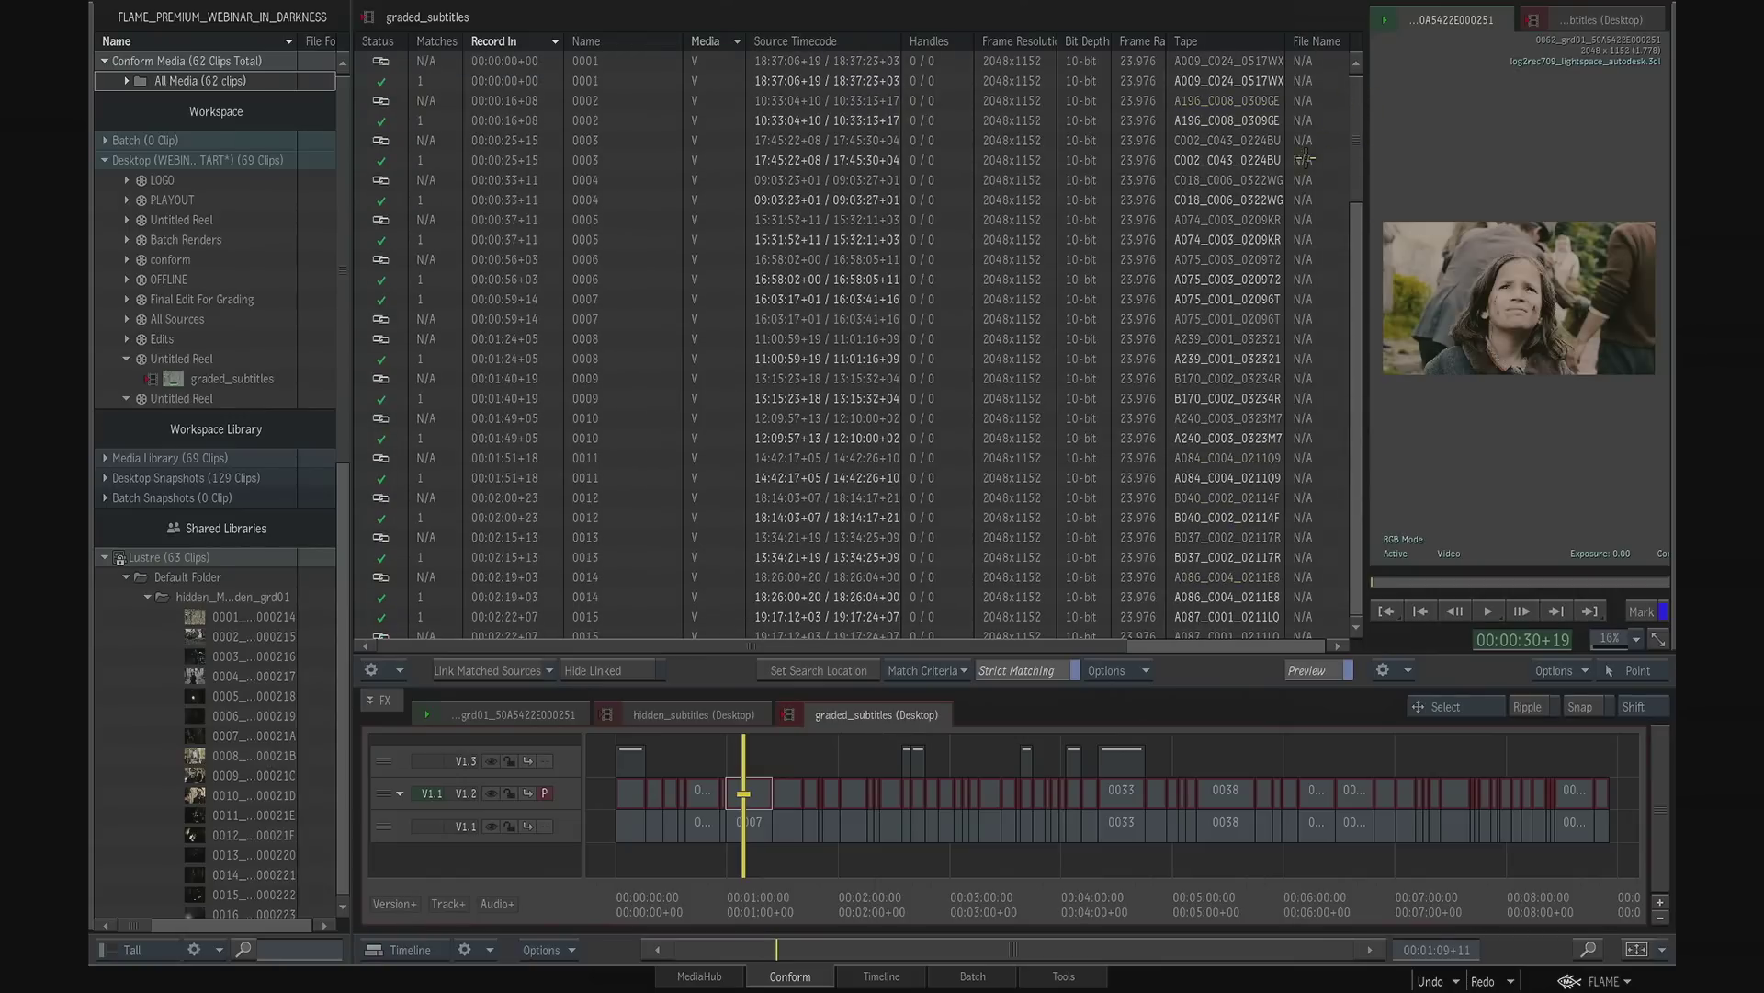
# - Link the matched Lustre sources to the unlinked segments and scrub through the opening shots of the sequence
pyautogui.click(524, 672)
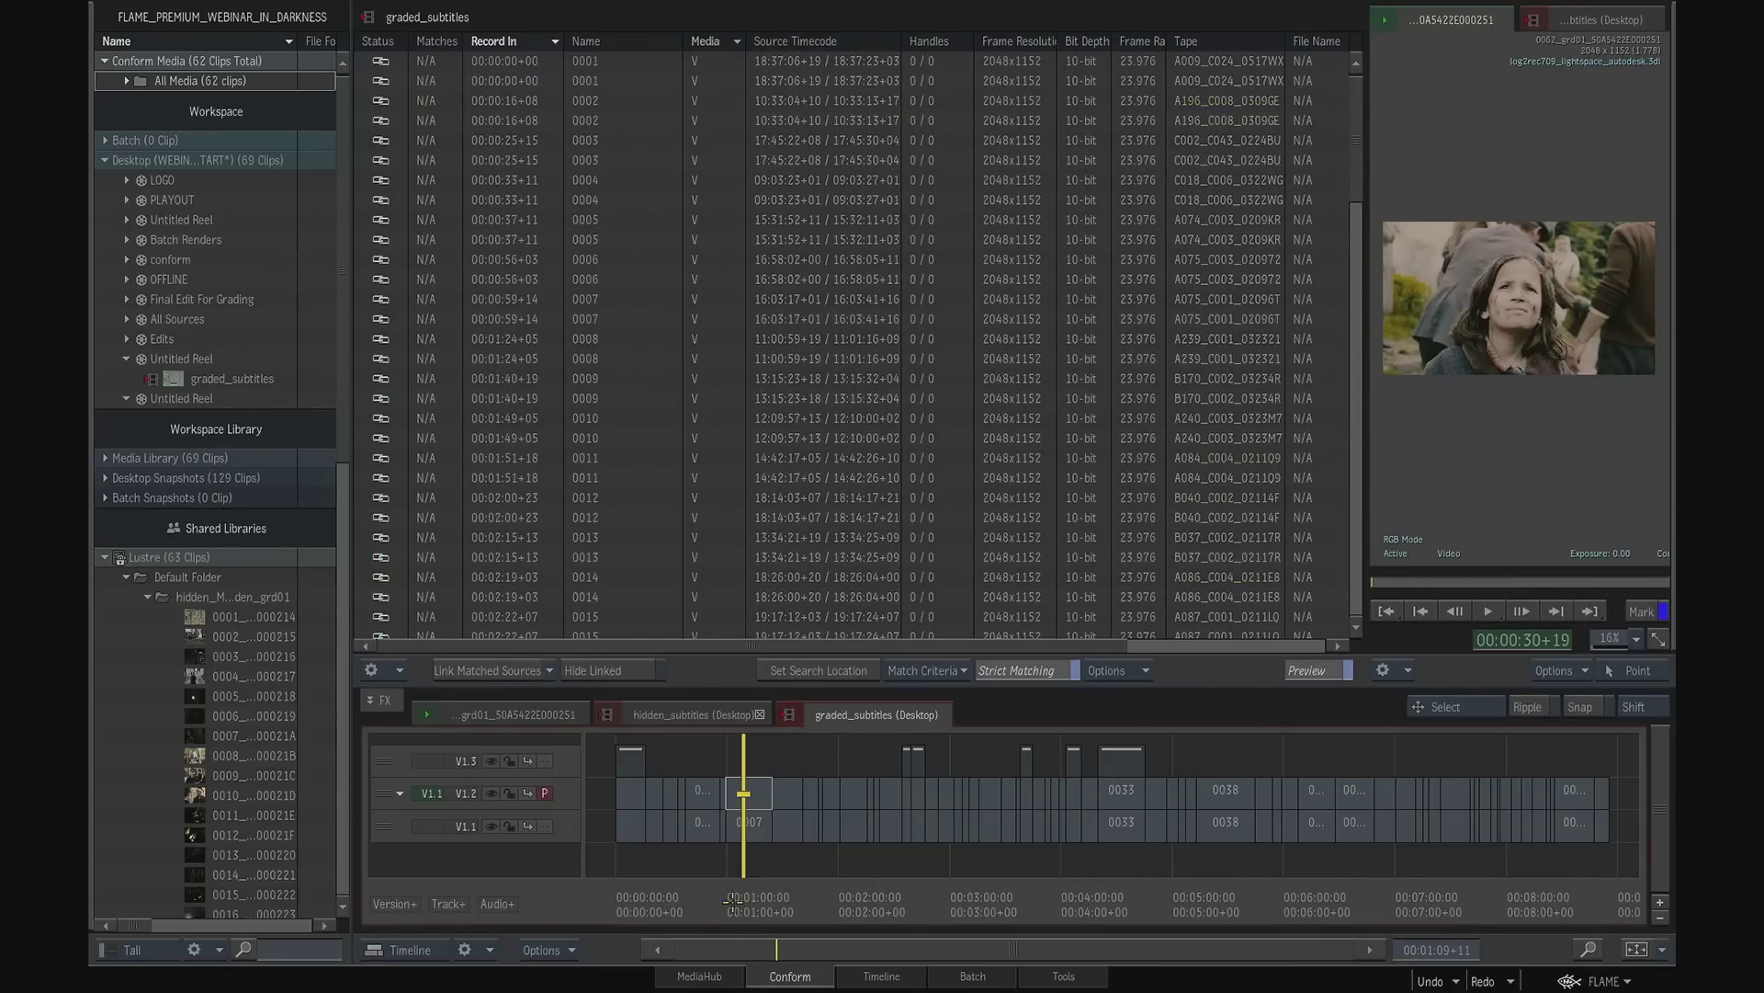
pyautogui.click(671, 899)
pyautogui.moveTo(670, 898); pyautogui.dragTo(797, 899)
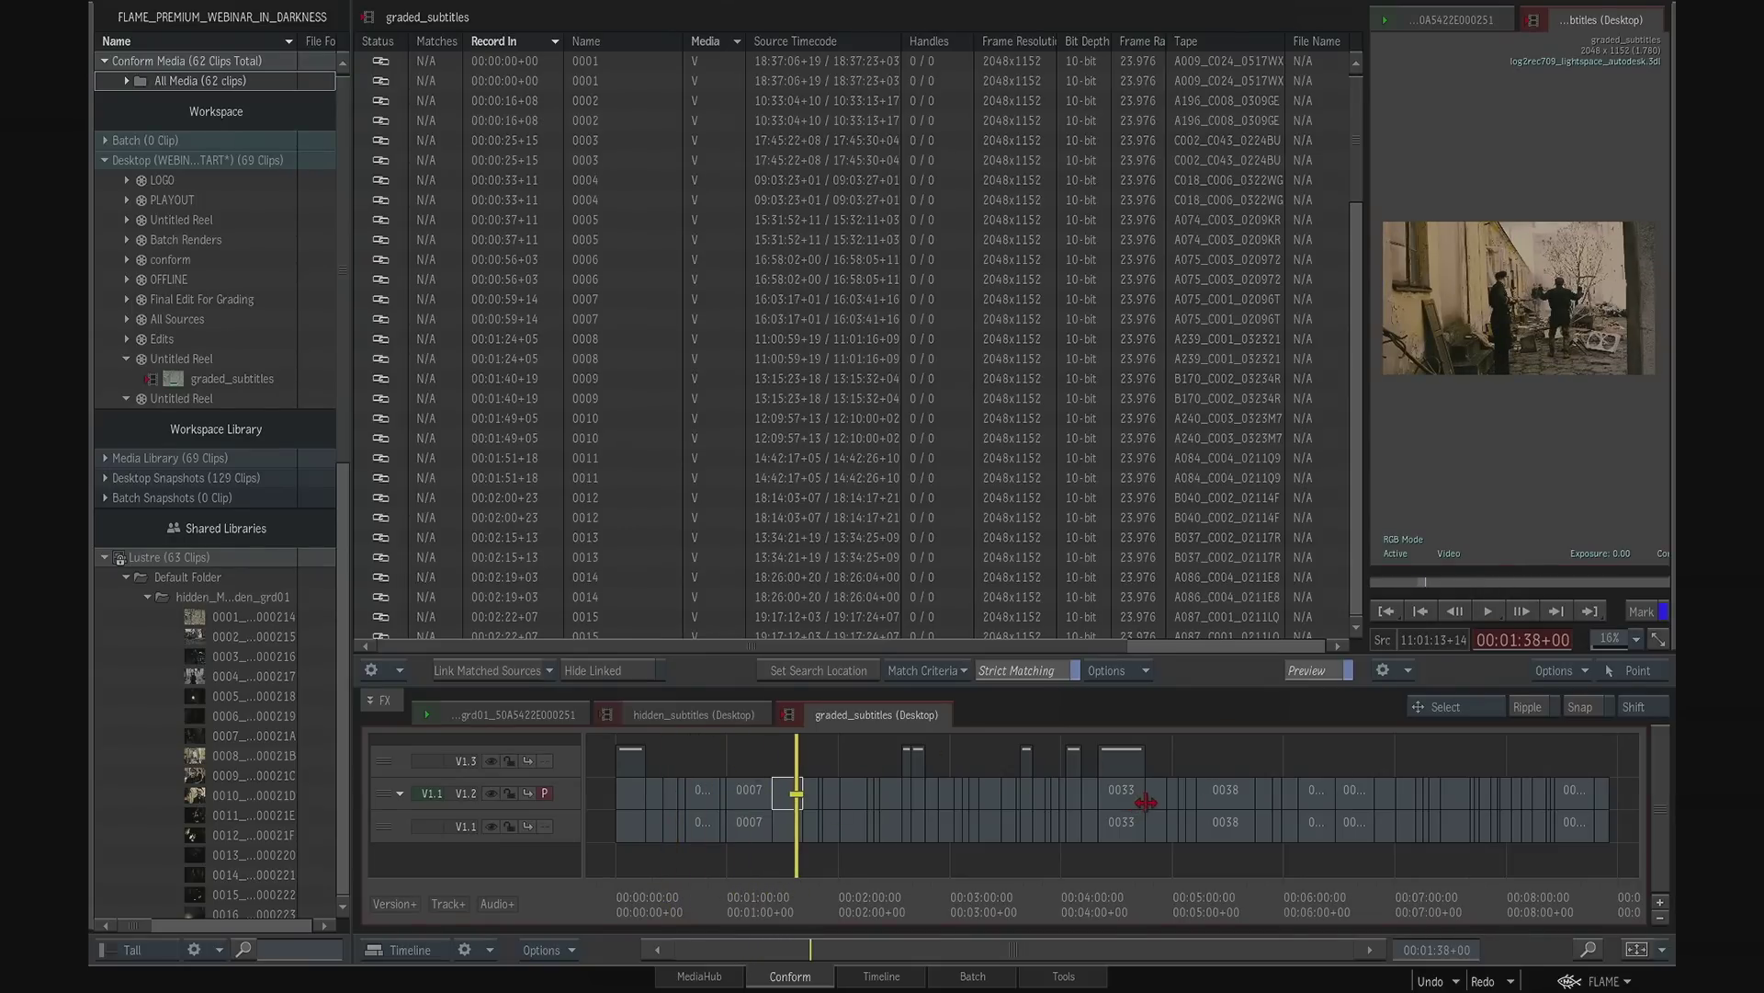
# - Return to the timeline and compare the ungraded, graded and subtitle tracks on shot 0001
pyautogui.click(884, 976)
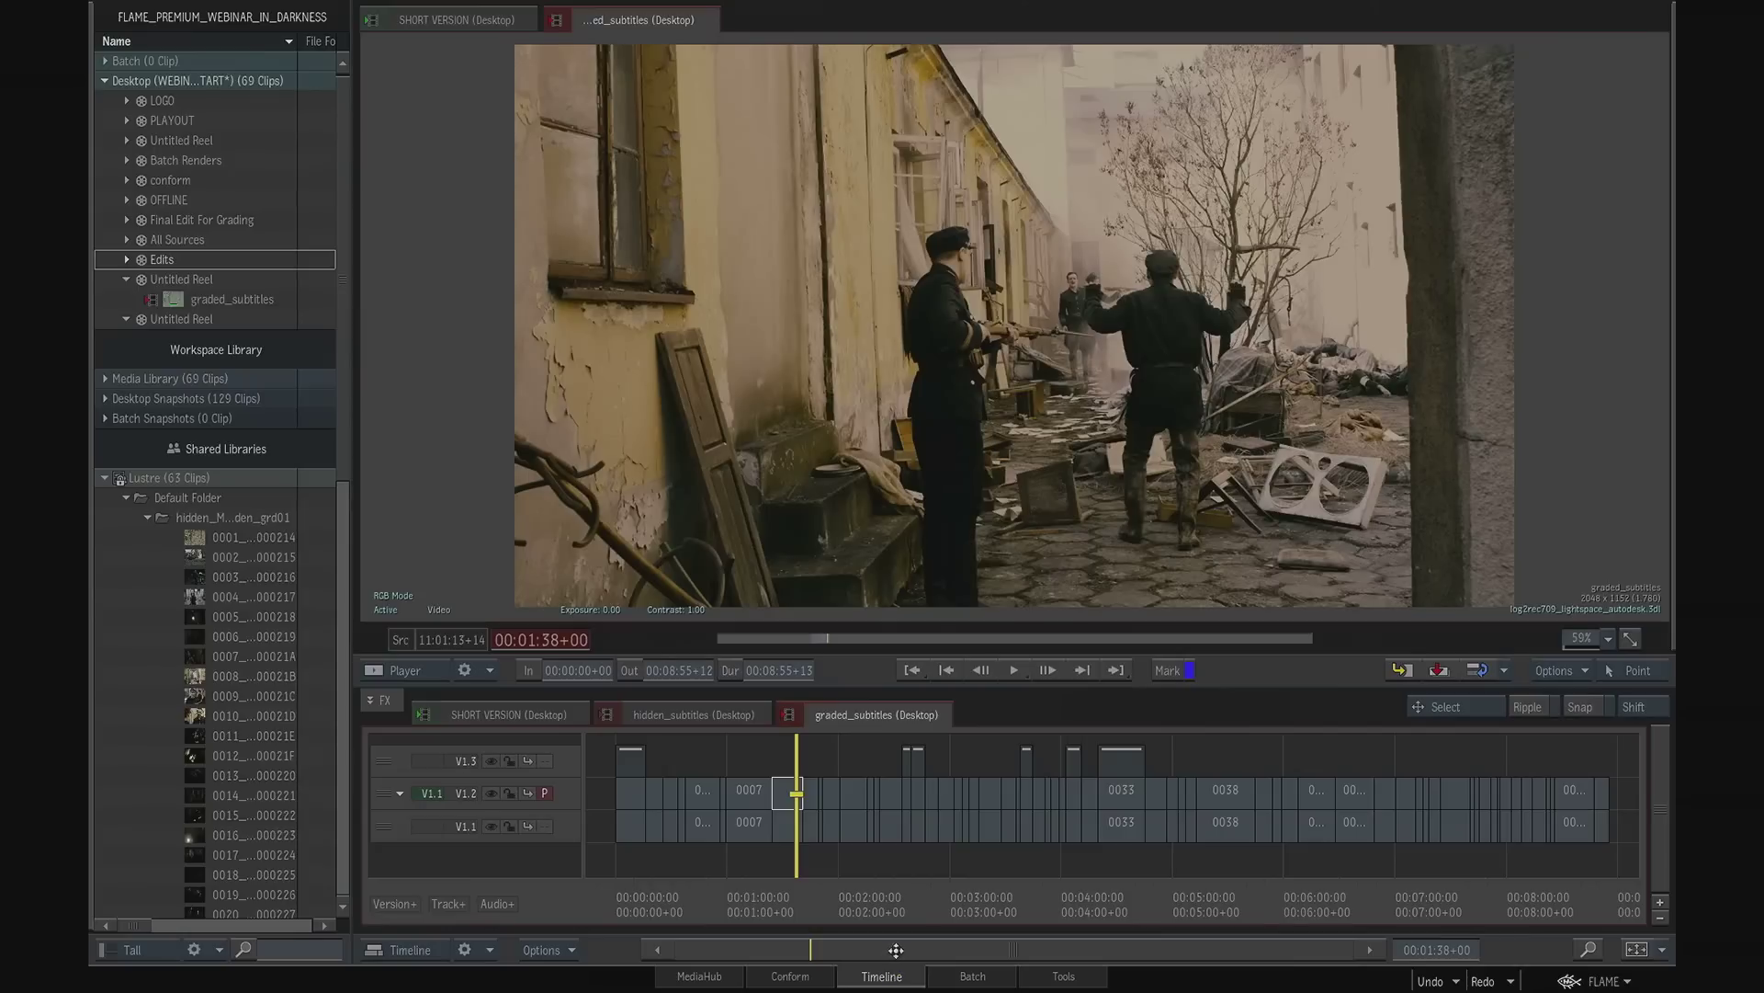
pyautogui.moveTo(796, 878); pyautogui.dragTo(629, 880)
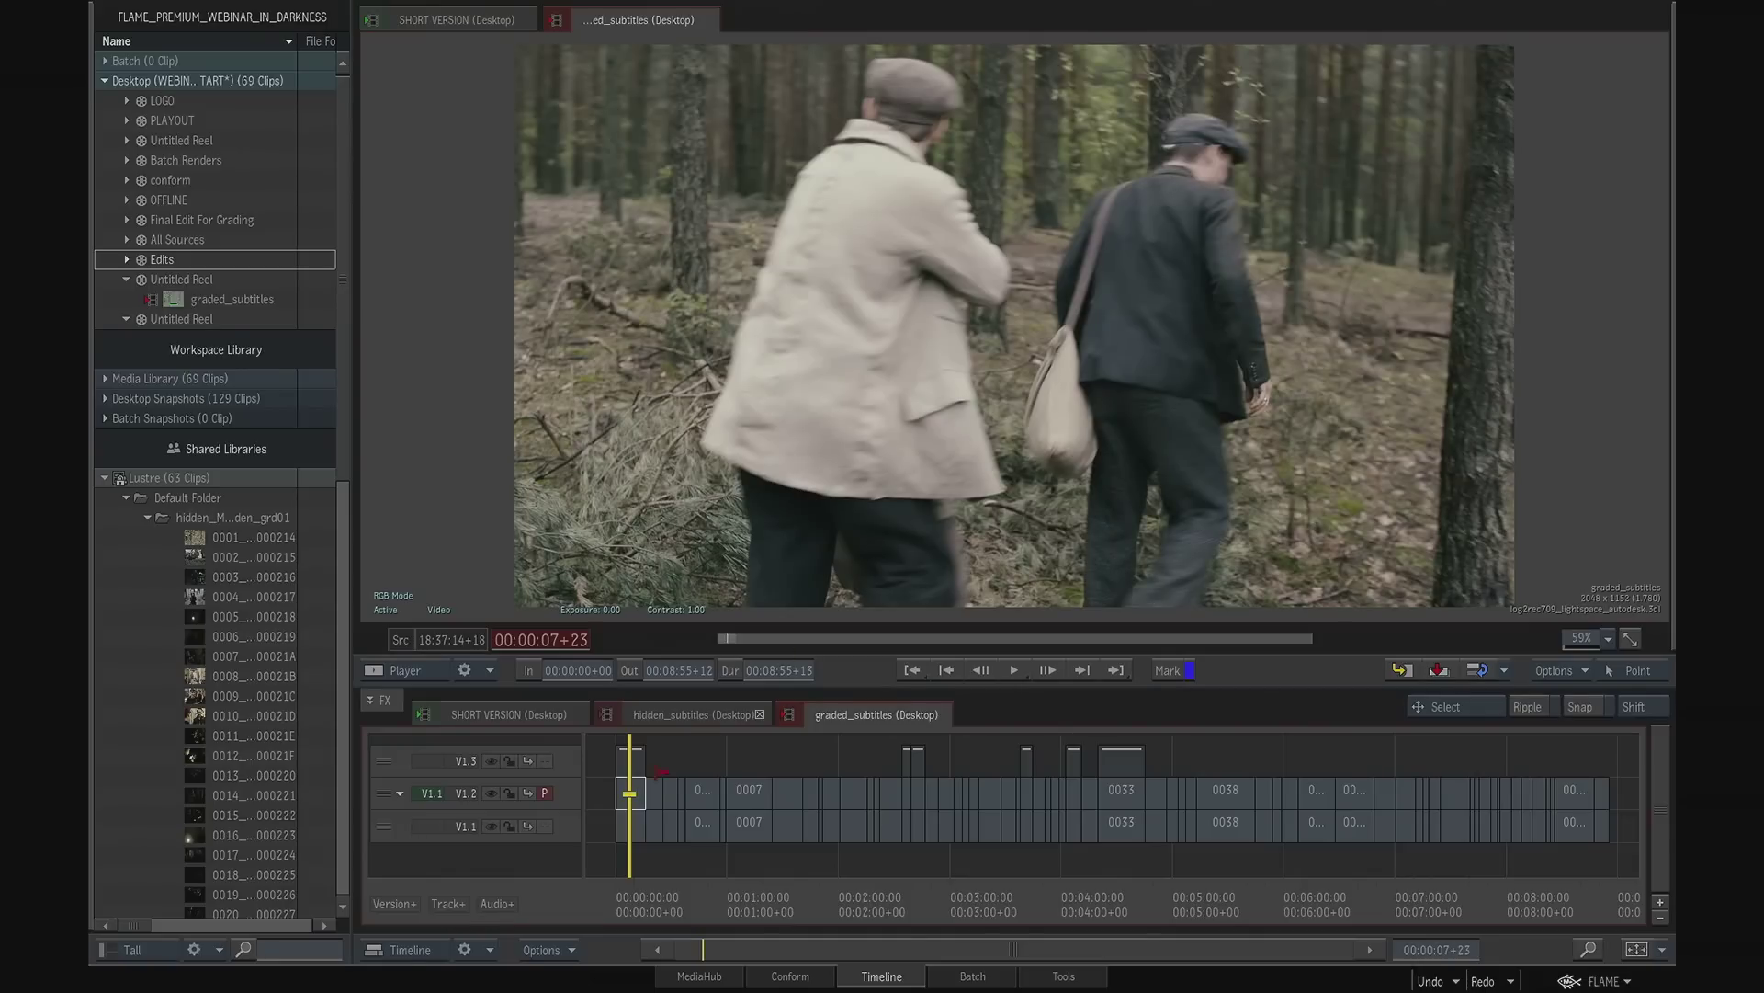
pyautogui.click(631, 826)
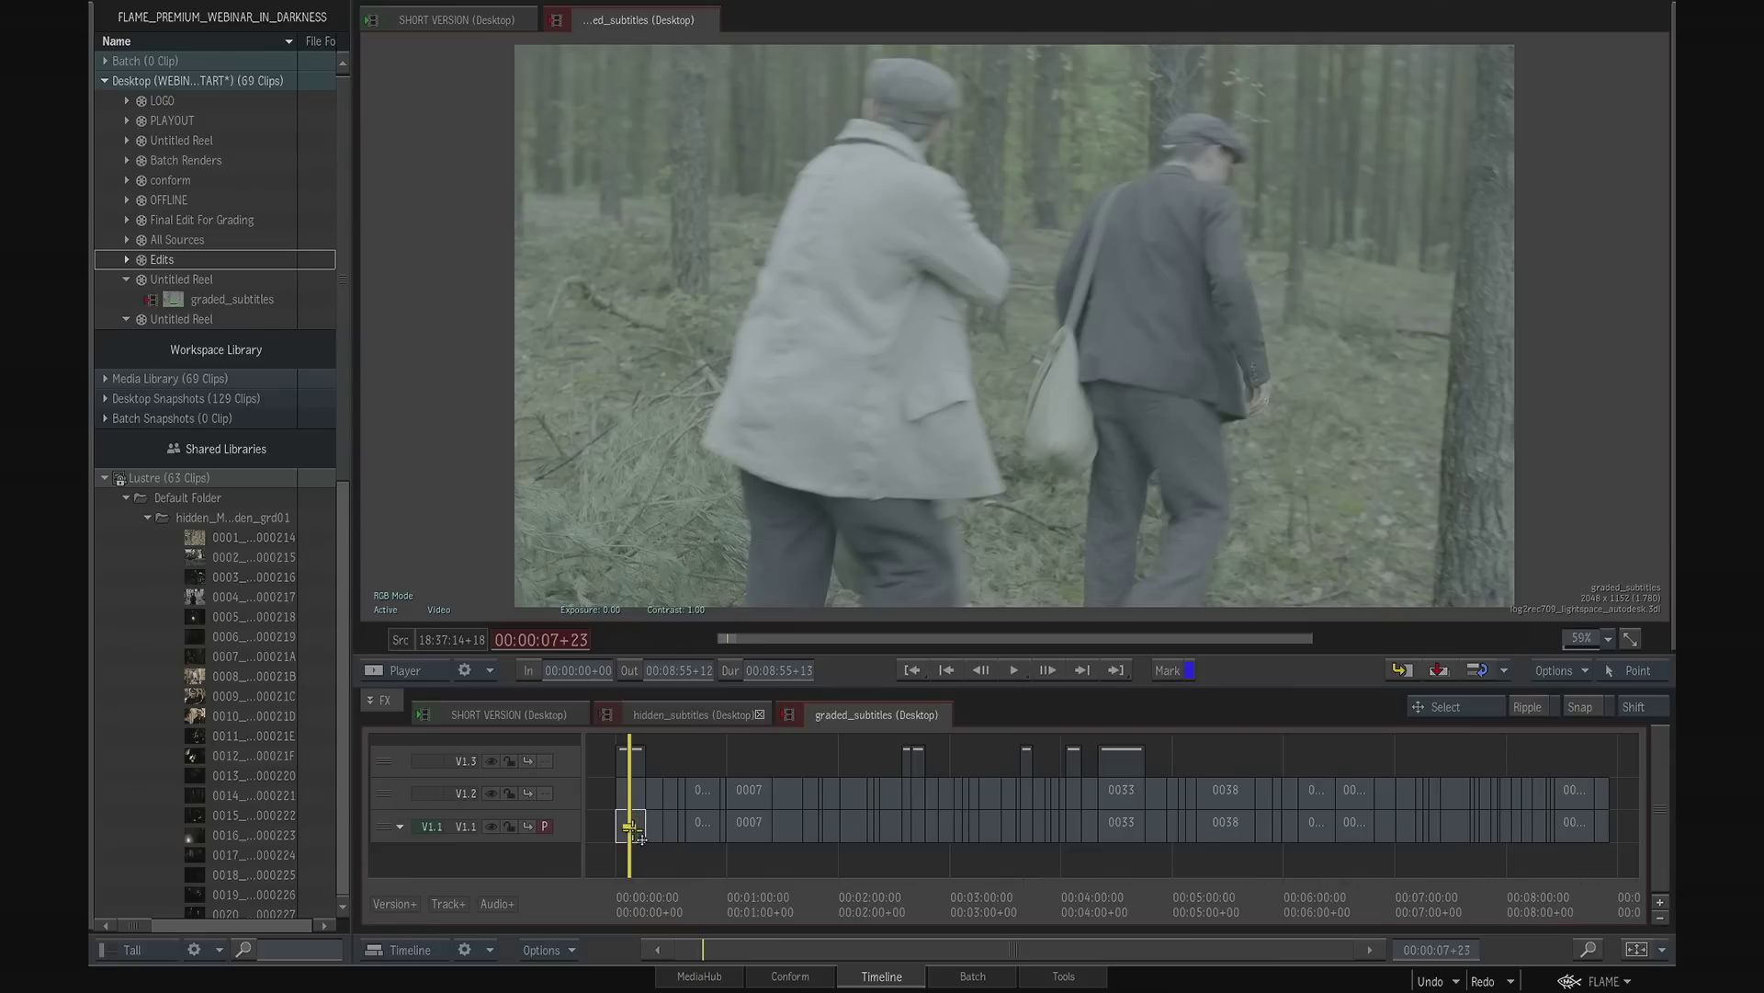
pyautogui.click(633, 793)
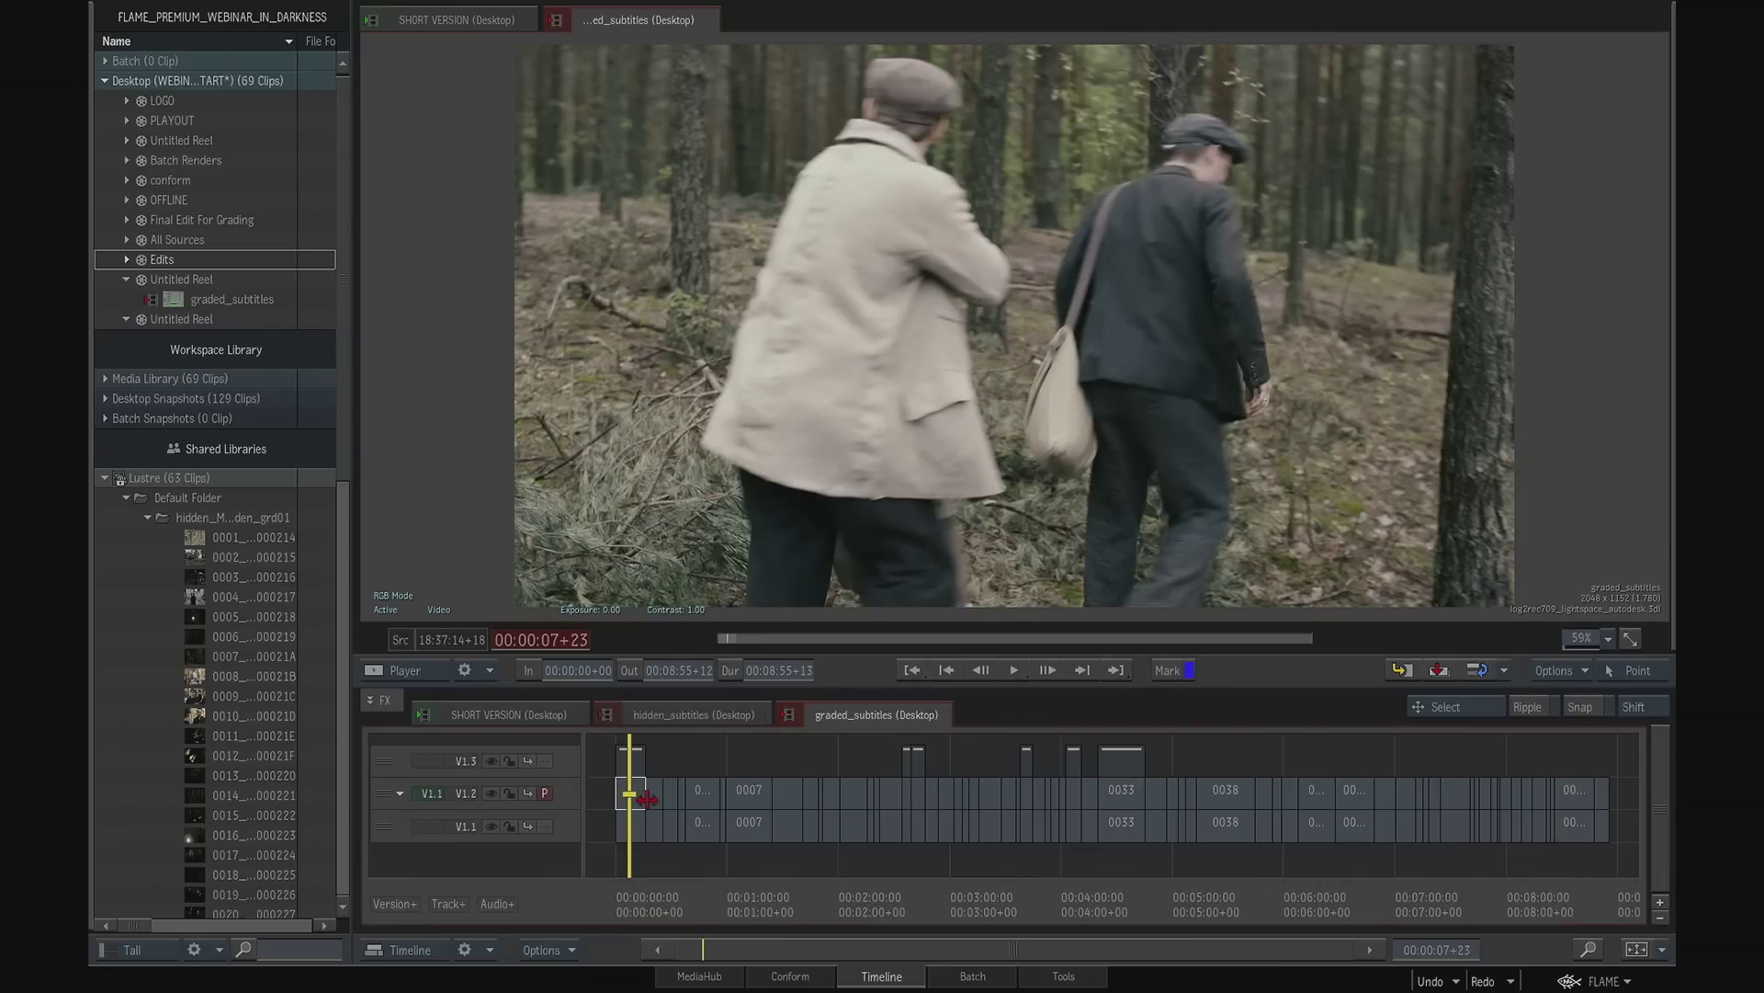
pyautogui.click(632, 761)
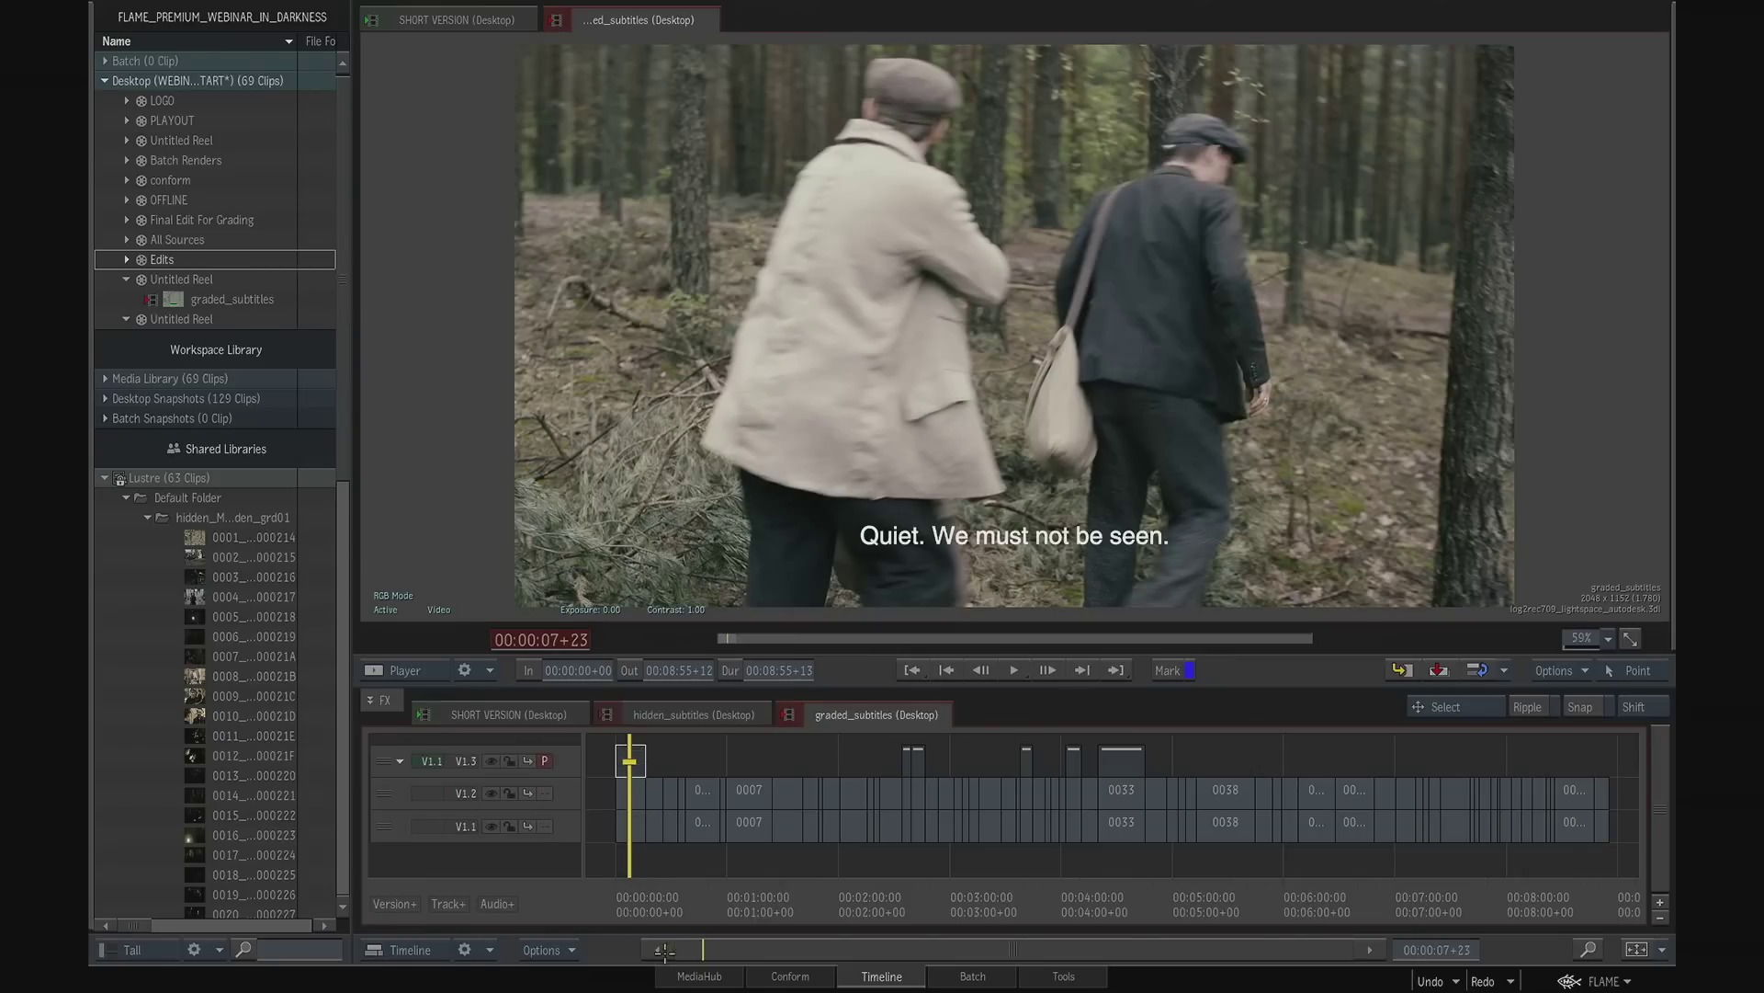
# - Examine shot 0026 with its subtitle and compare its ungraded version on V1.1 with the graded one on V1.2
pyautogui.moveTo(646, 902); pyautogui.dragTo(886, 711)
pyautogui.moveTo(917, 899); pyautogui.dragTo(1604, 853)
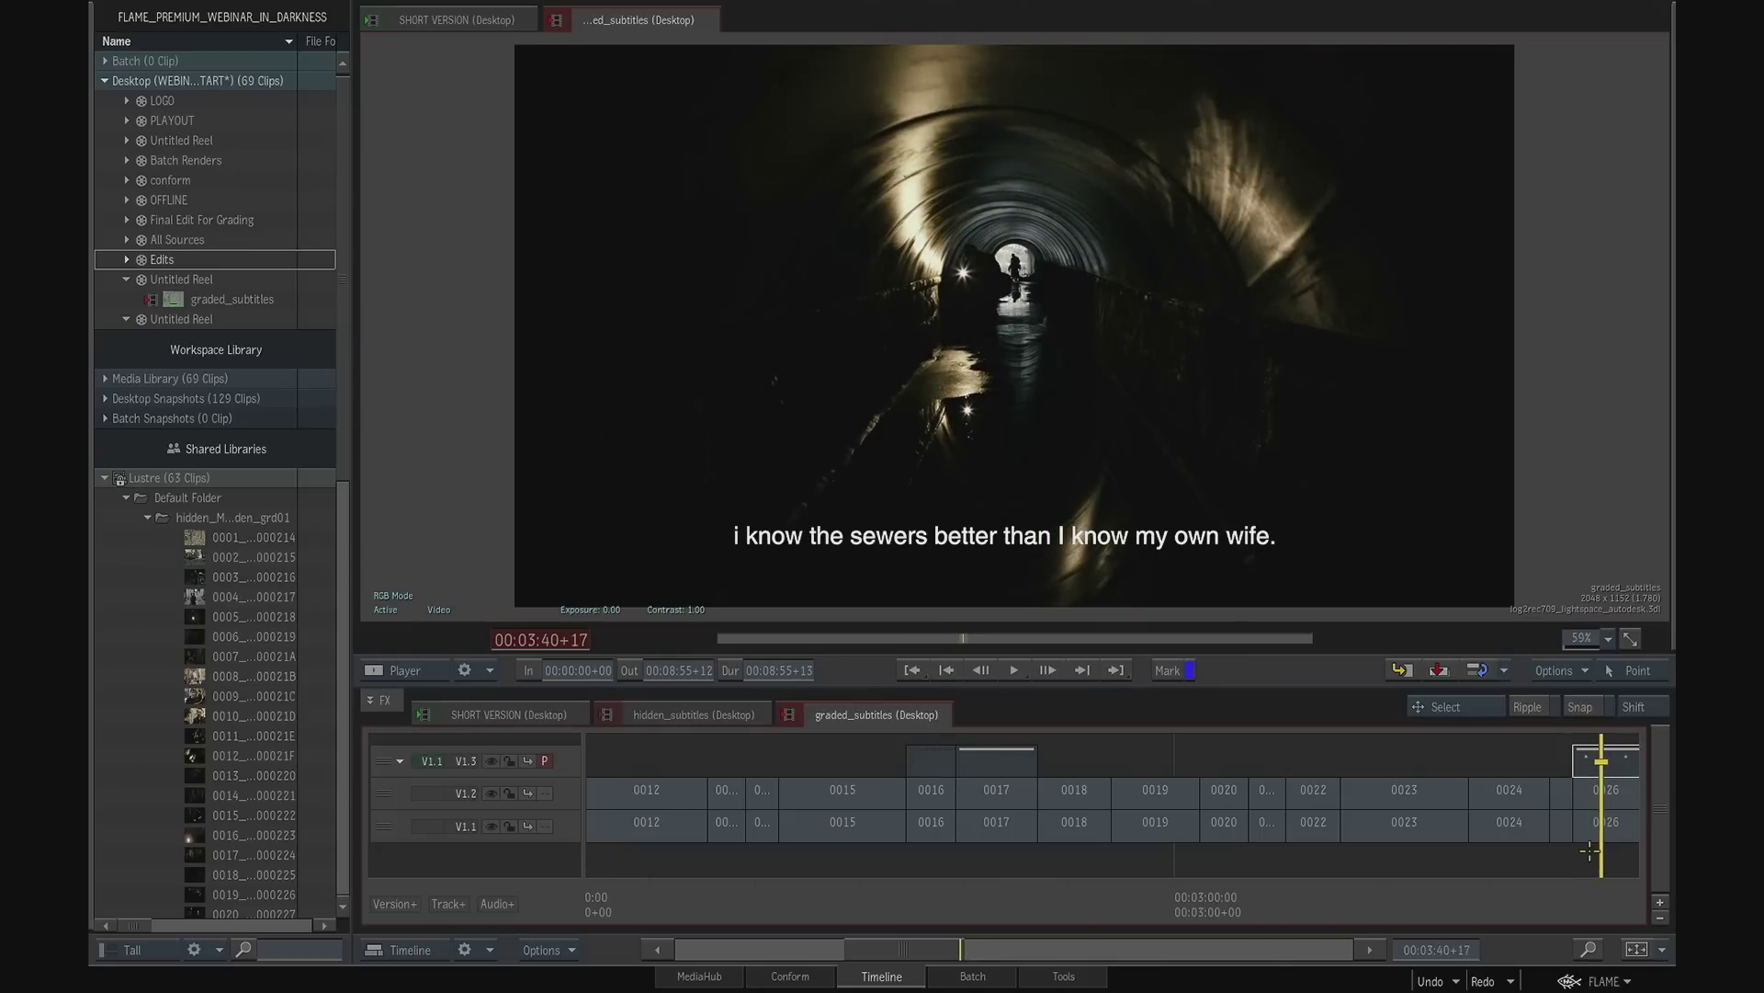
pyautogui.click(1589, 847)
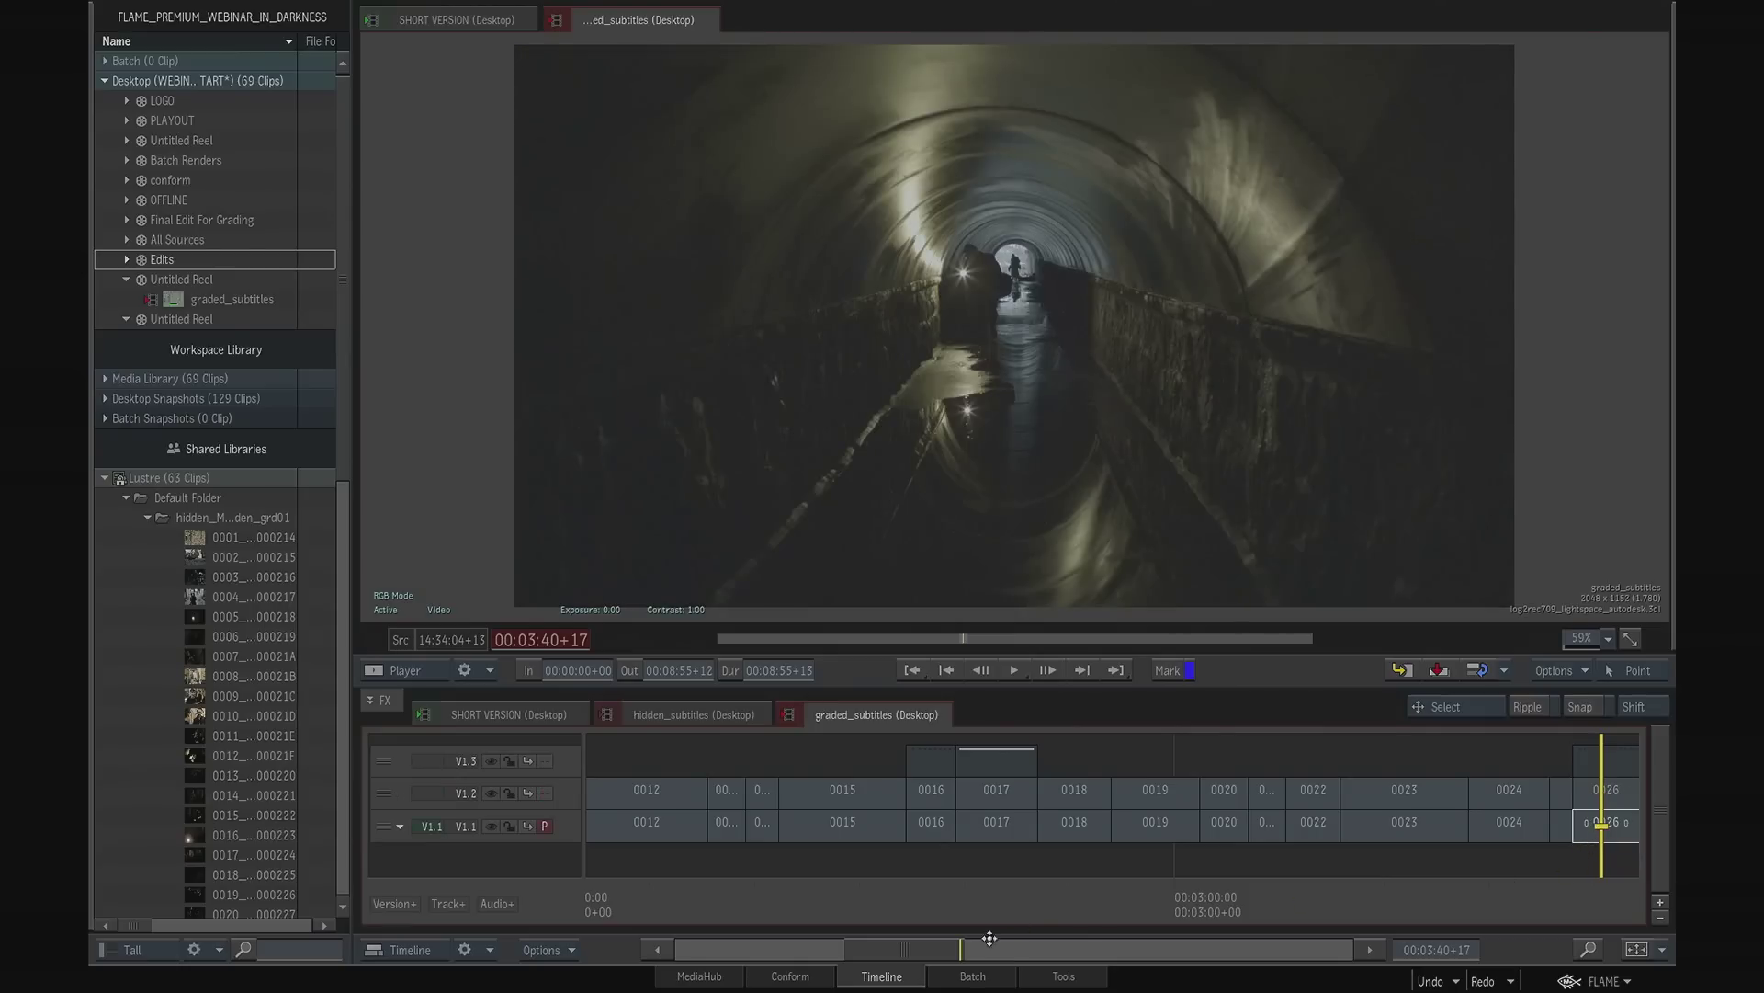
pyautogui.moveTo(946, 950); pyautogui.dragTo(1016, 945)
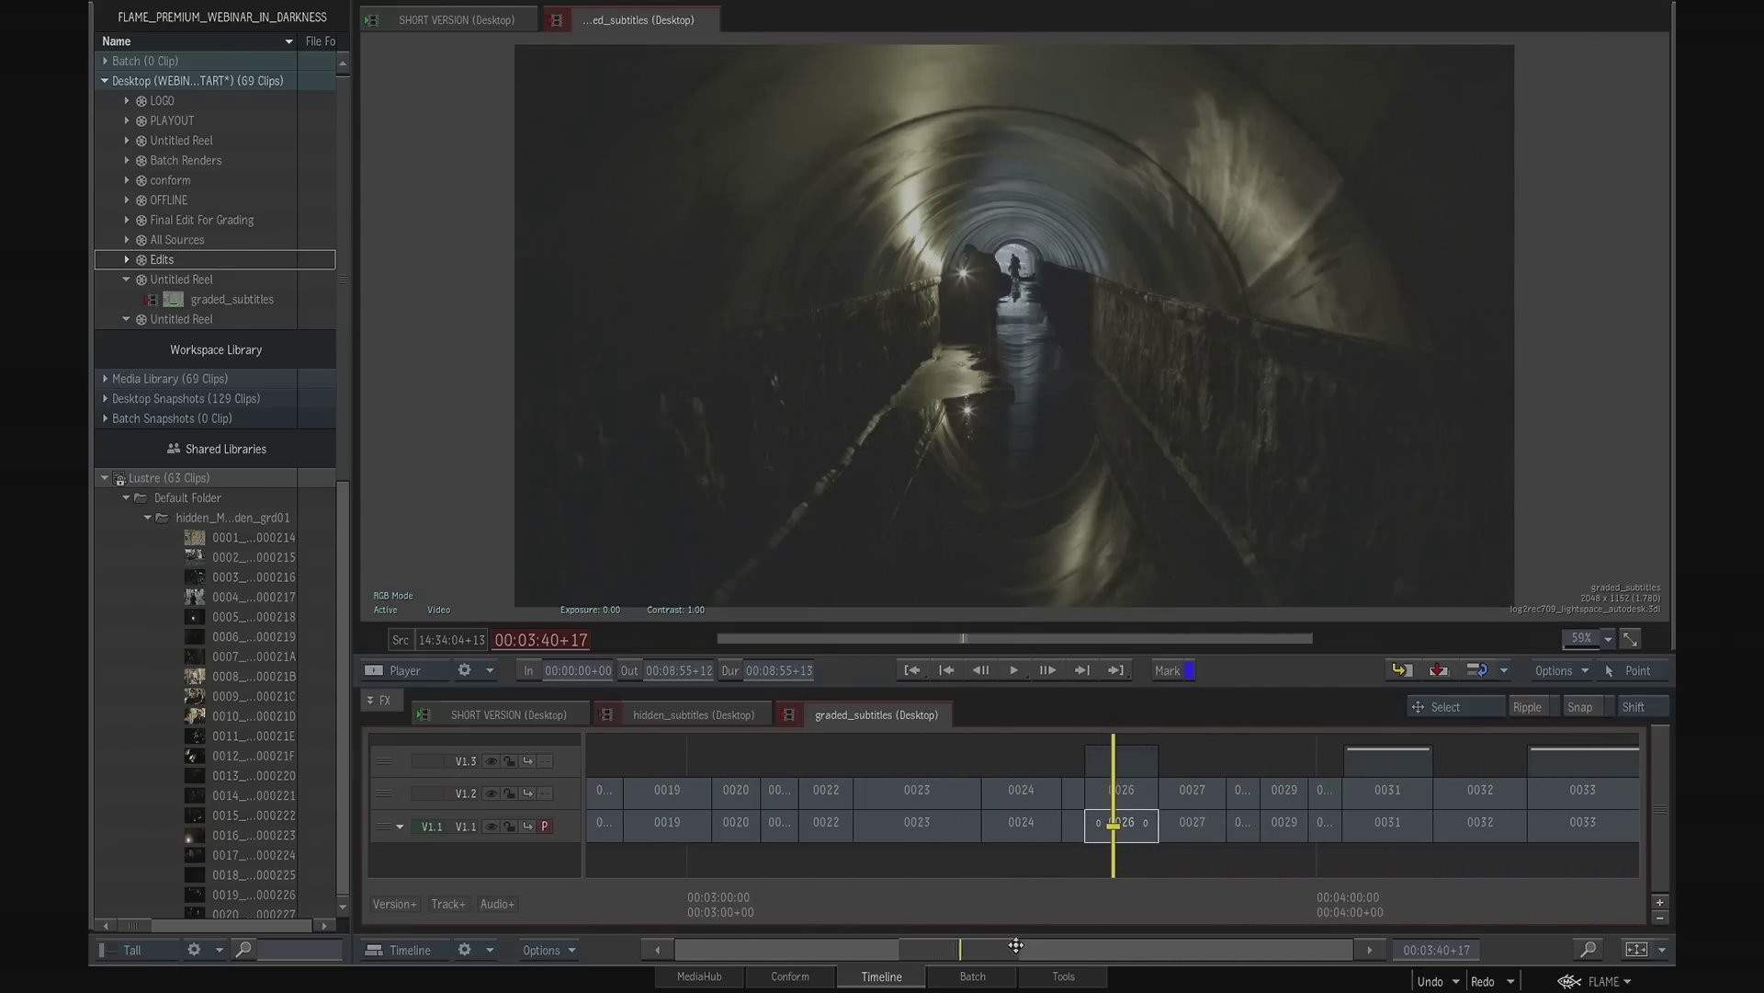
pyautogui.click(1133, 803)
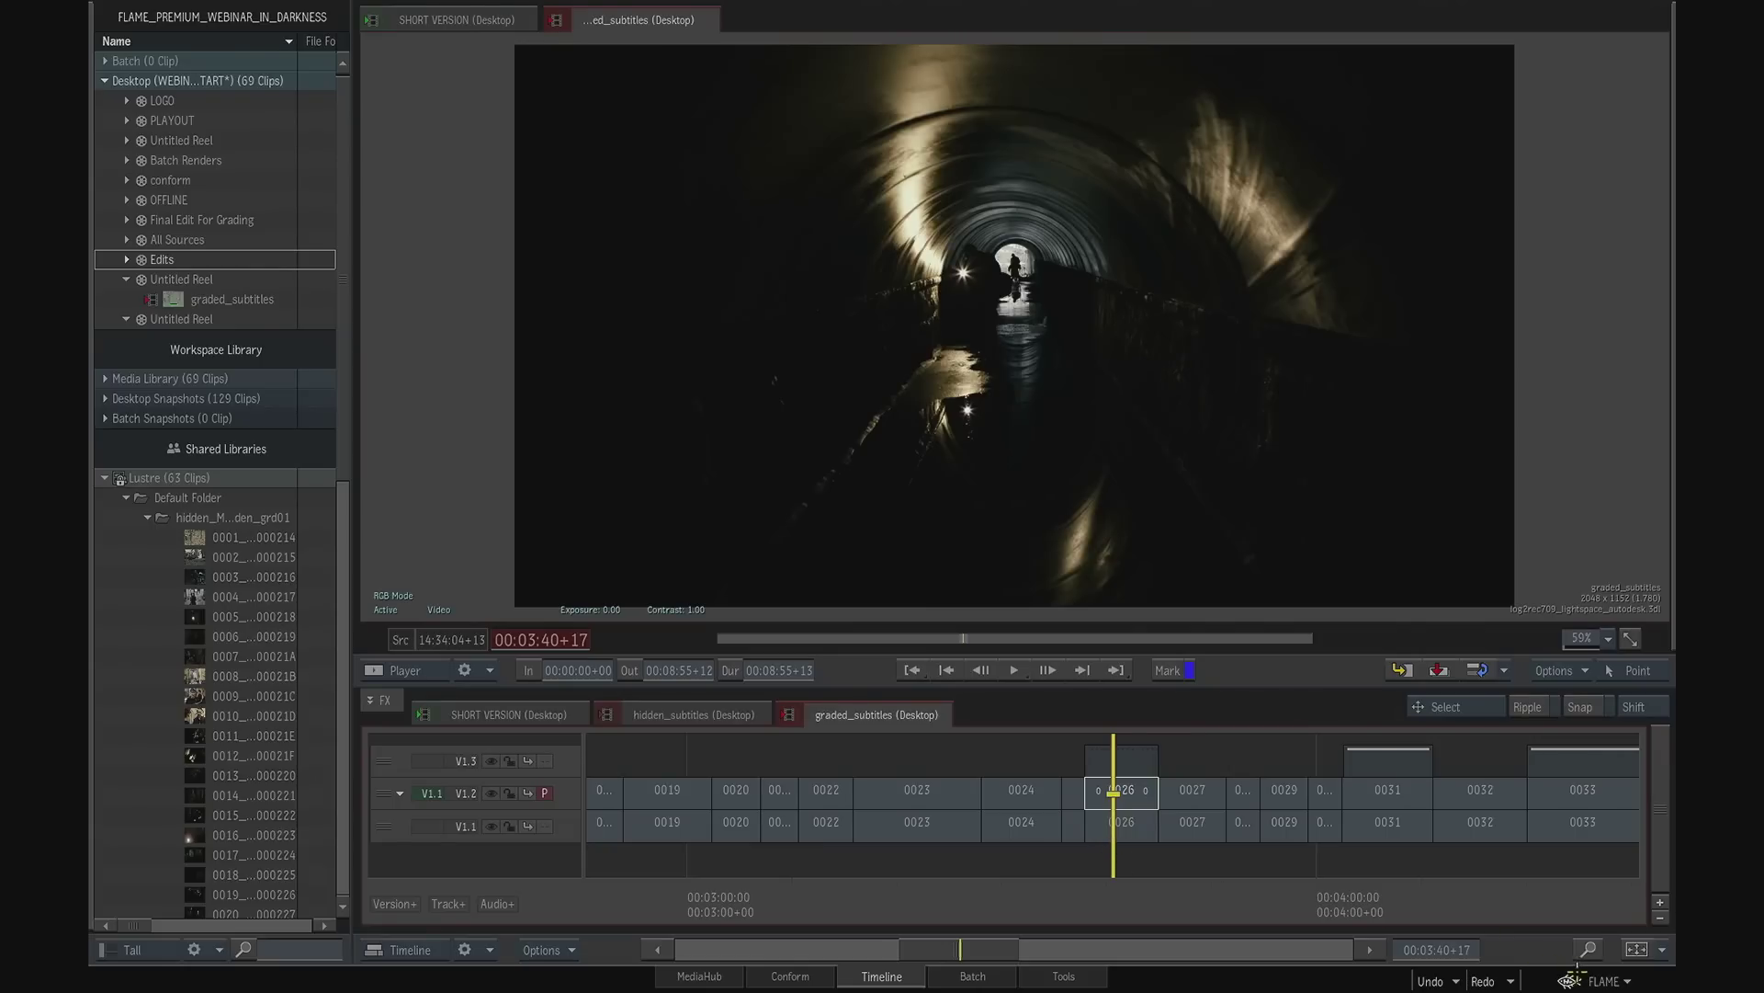
# - Fit the whole sequence in the timeline and play it from the start with the subtitle track V1.3 viewed
pyautogui.click(1636, 951)
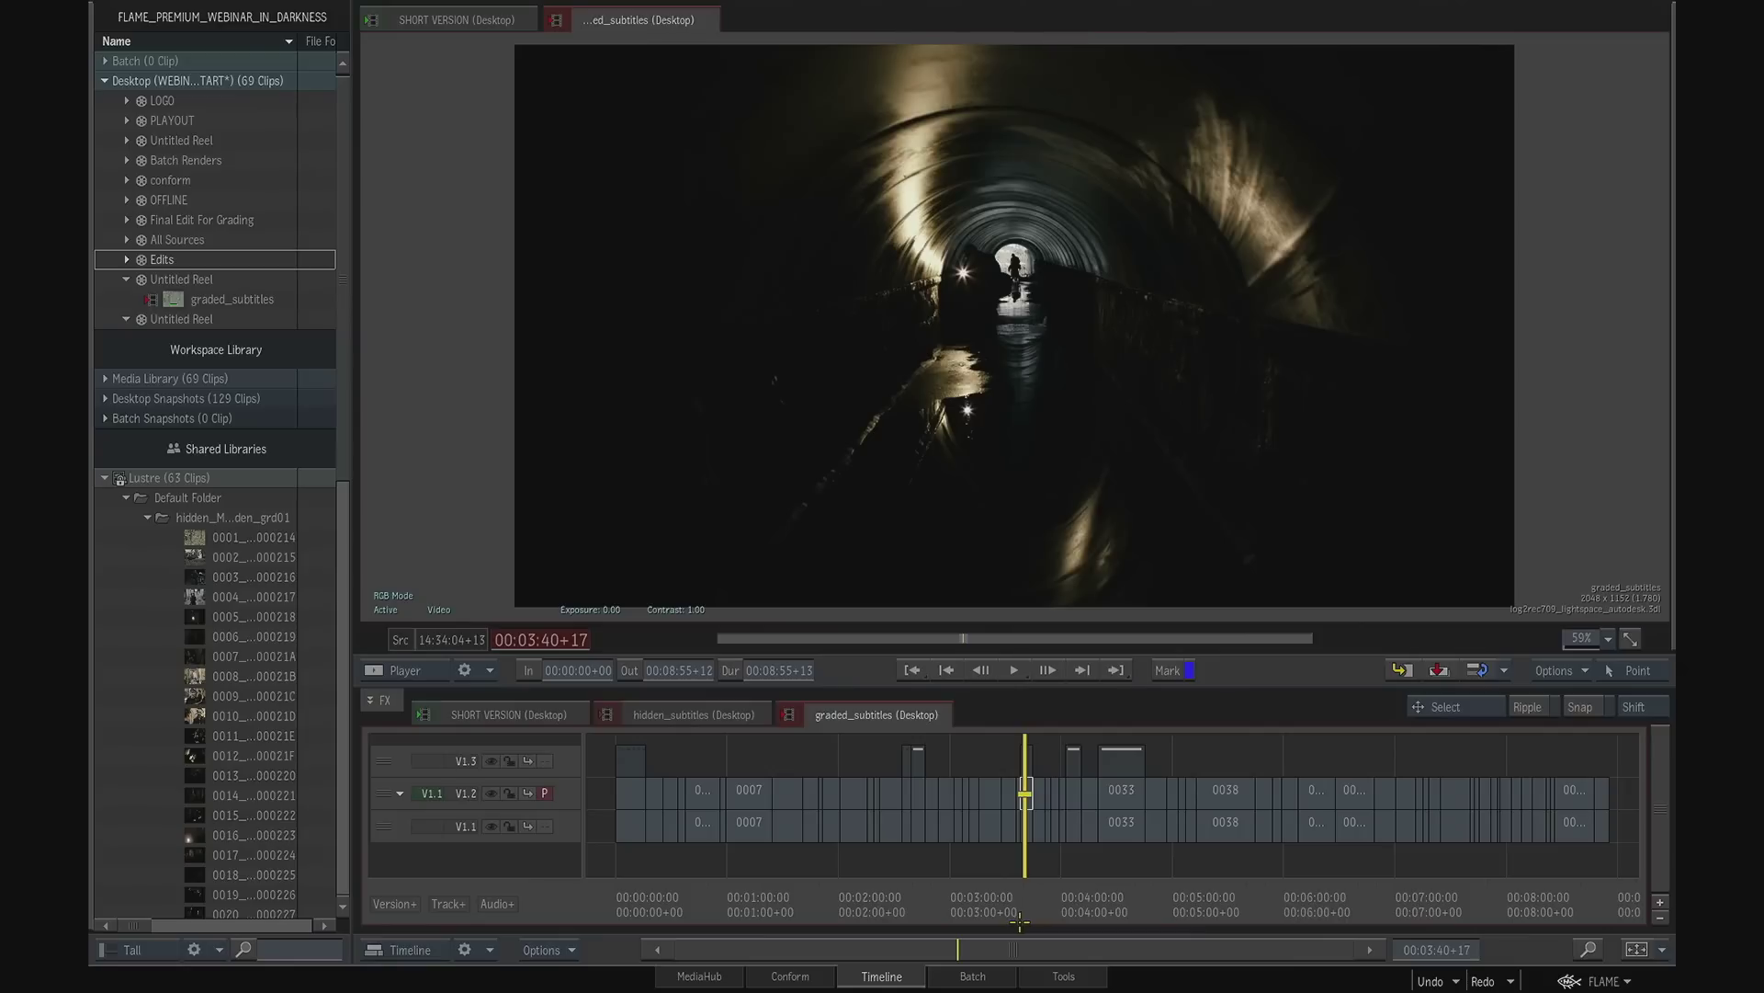
pyautogui.press('Home')
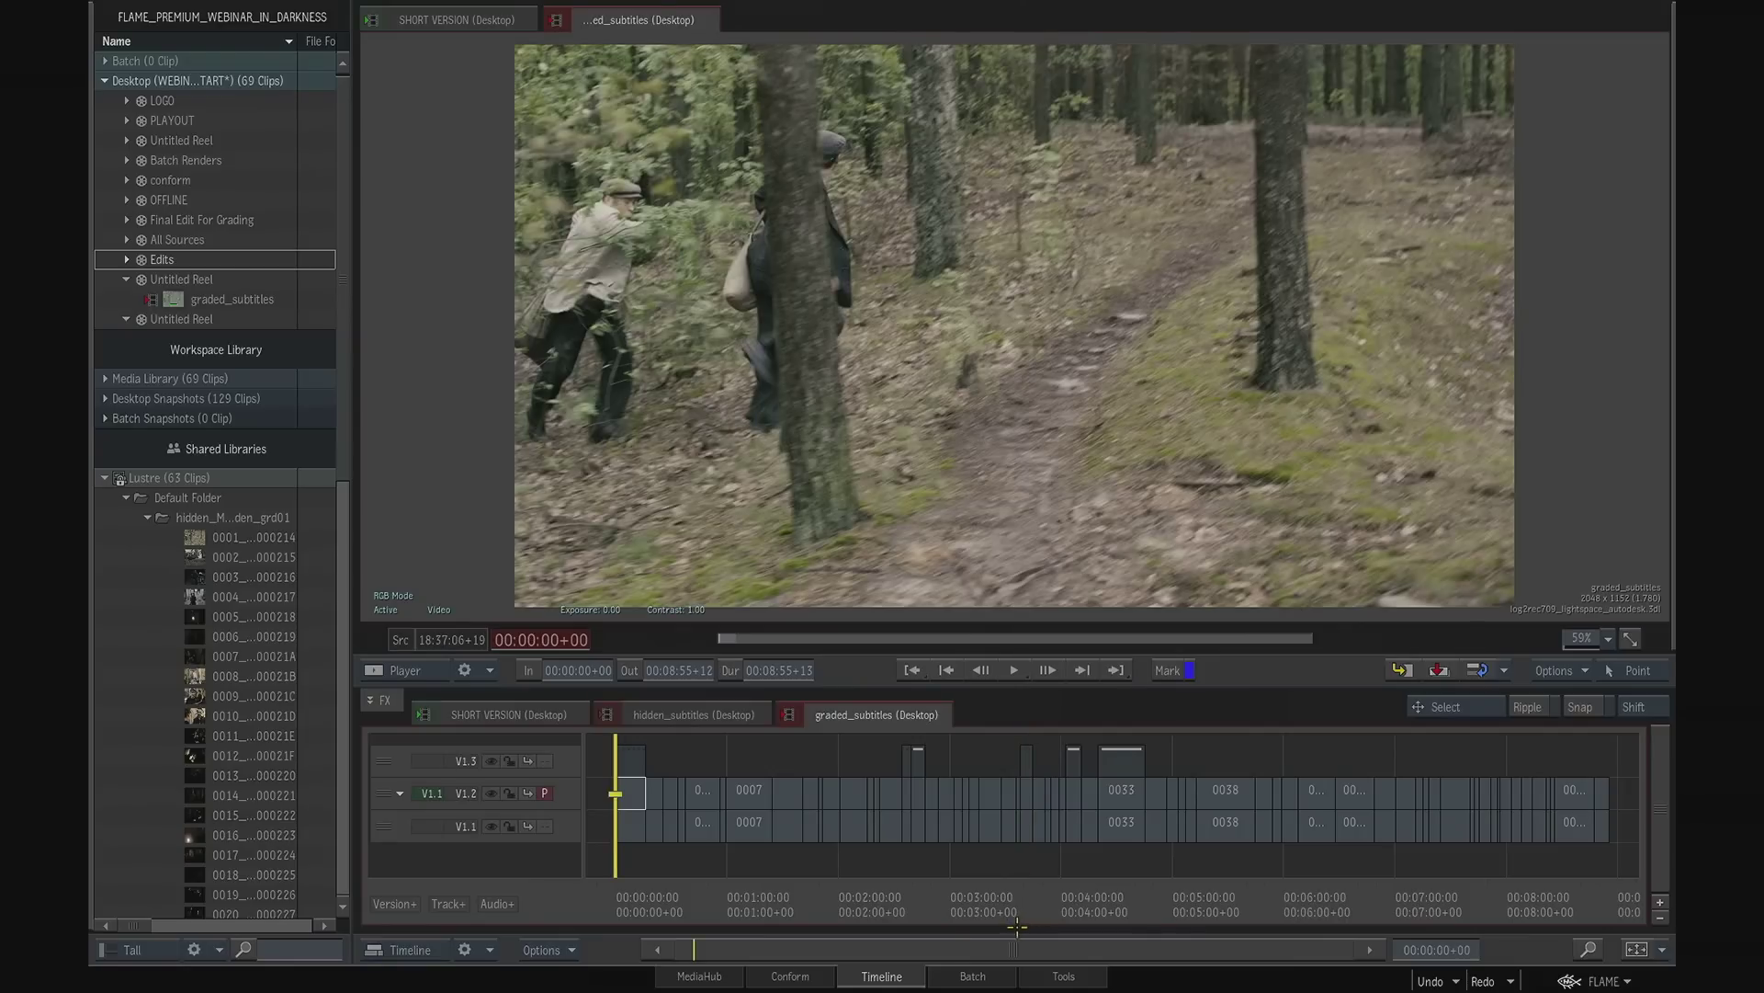
pyautogui.press('Up')
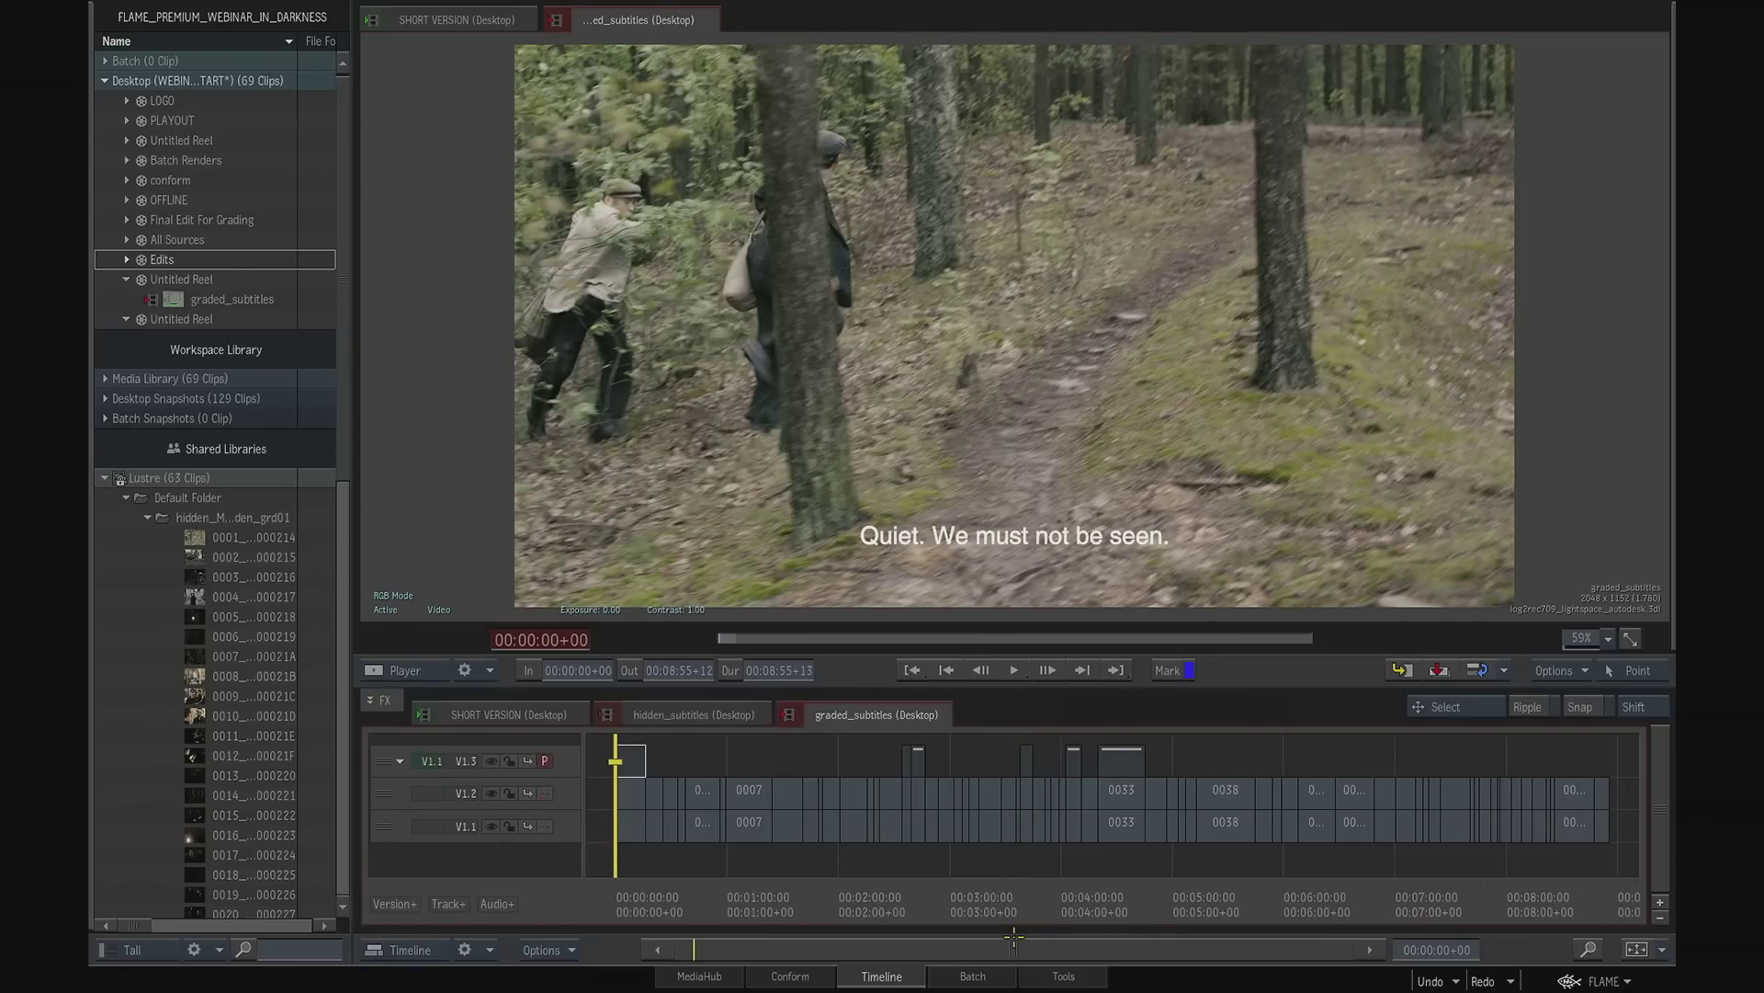
pyautogui.press('space')
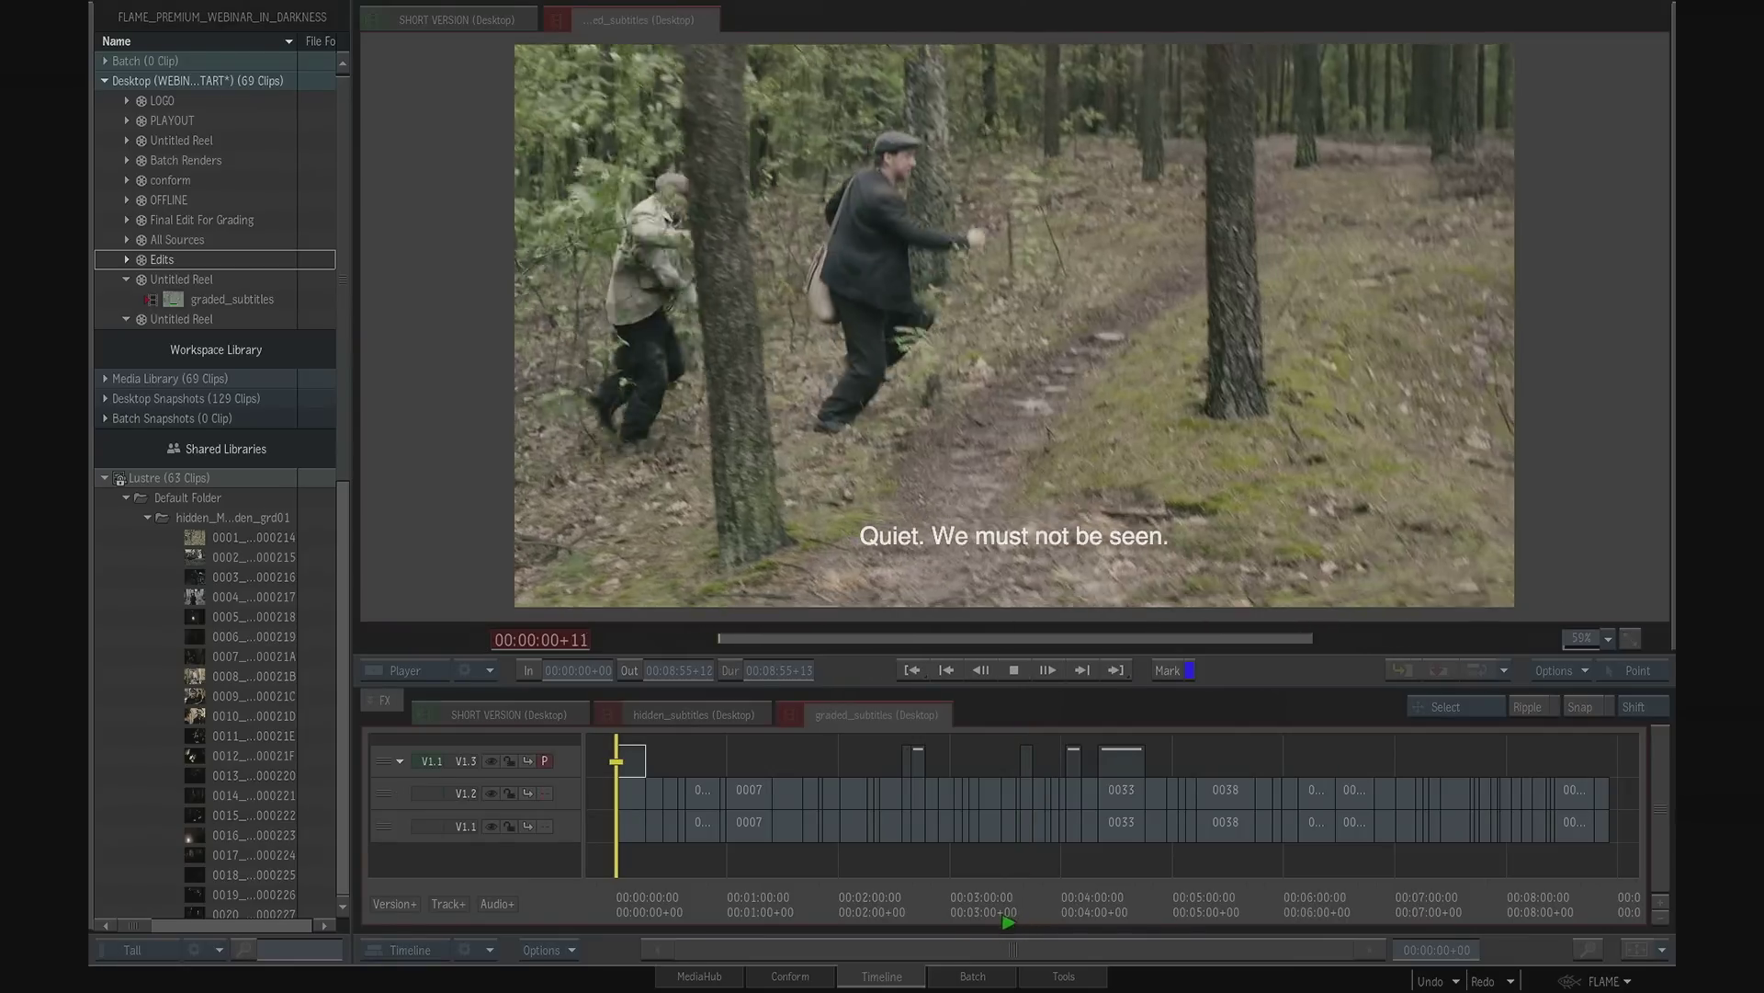